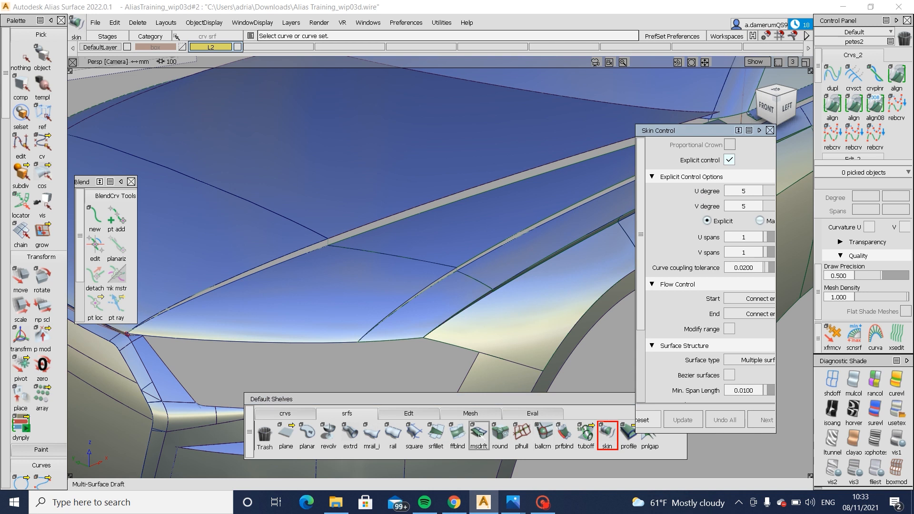
- Start a multi-surface draft from the two hood edge curves along the gap to the upper fender
{"action": "double_click", "coordinate": [479, 434]}
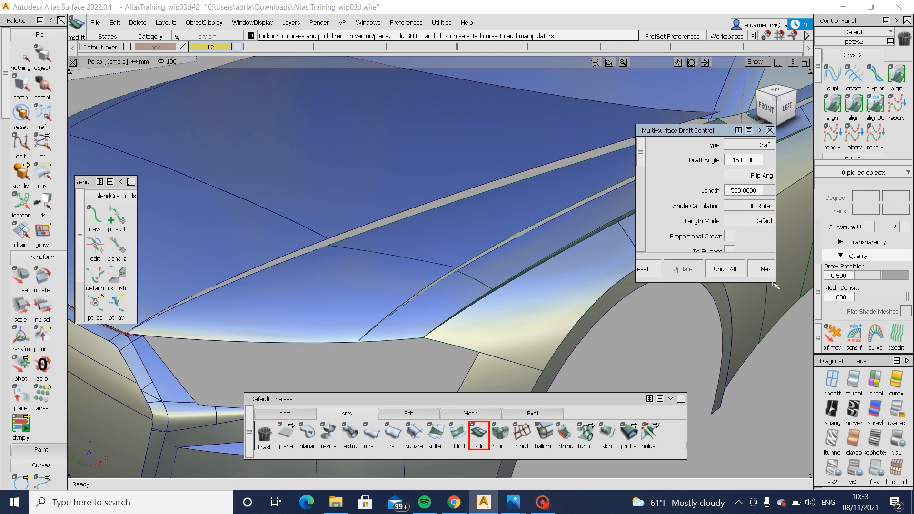
{"action": "left_click_drag", "start_coordinate": [775, 284], "coordinate": [810, 327]}
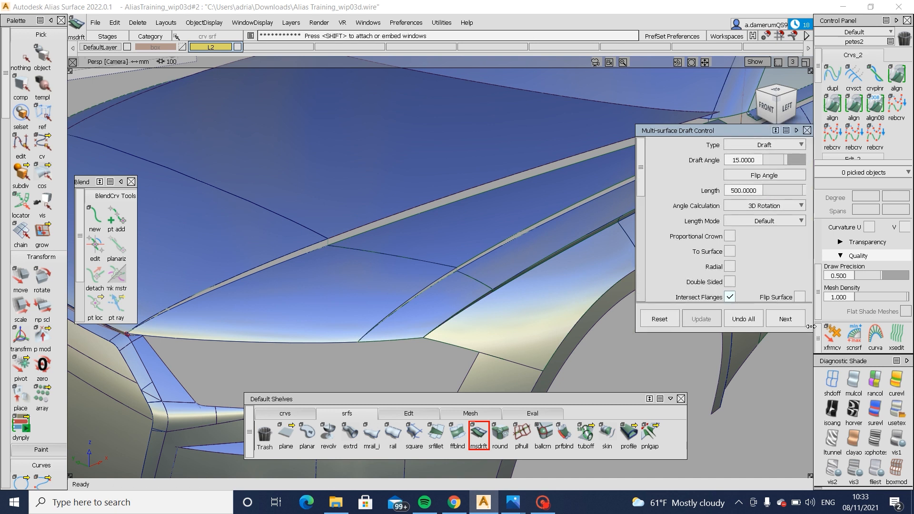
{"action": "scroll", "coordinate": [686, 186], "scroll_direction": "down", "scroll_amount": 3}
{"action": "scroll", "coordinate": [696, 191], "scroll_direction": "up", "scroll_amount": 3}
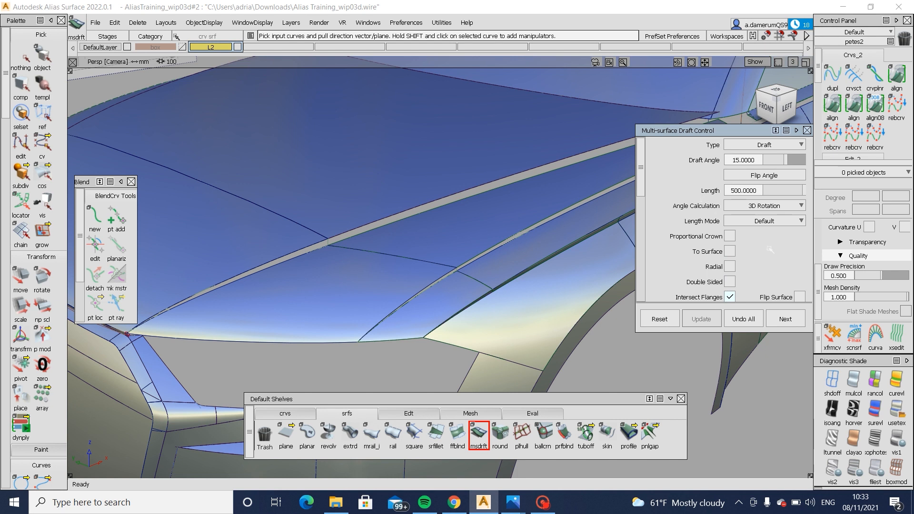
{"action": "scroll", "coordinate": [769, 249], "scroll_direction": "down", "scroll_amount": 3}
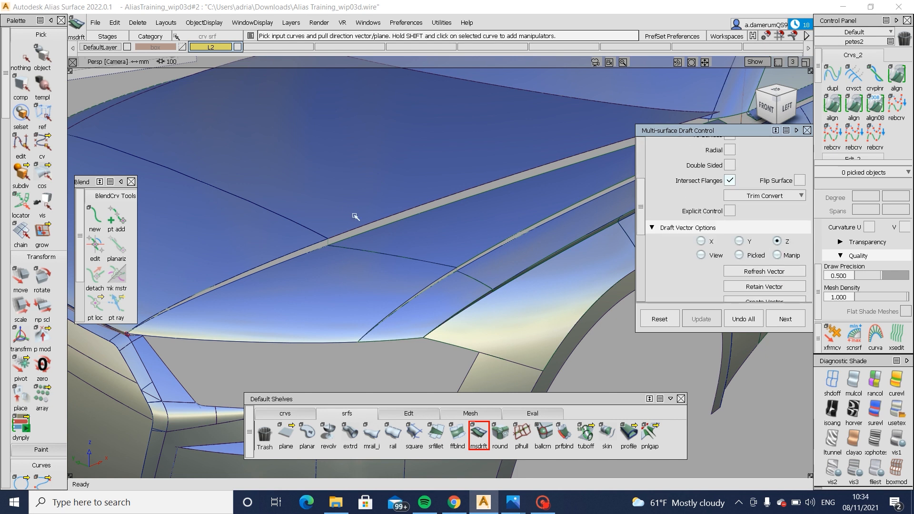
{"action": "left_click", "coordinate": [358, 229]}
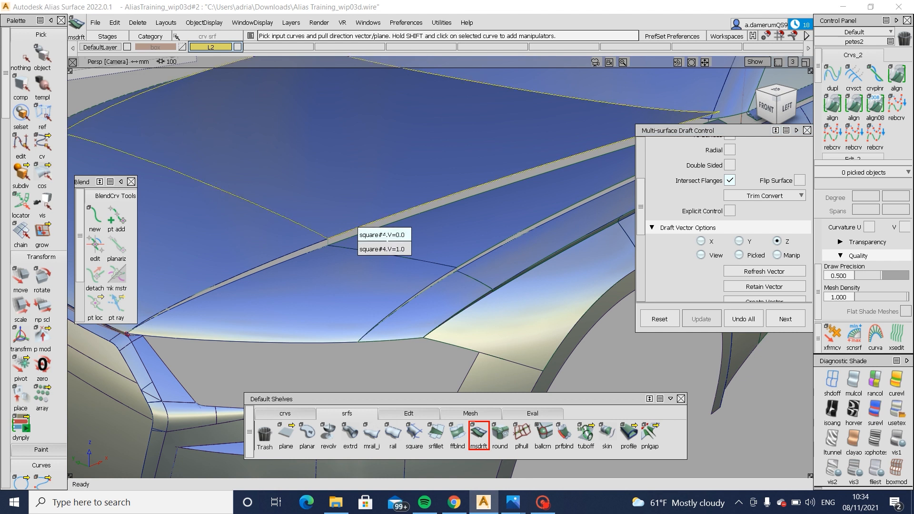
{"action": "left_click", "coordinate": [384, 235]}
{"action": "left_click", "coordinate": [307, 248]}
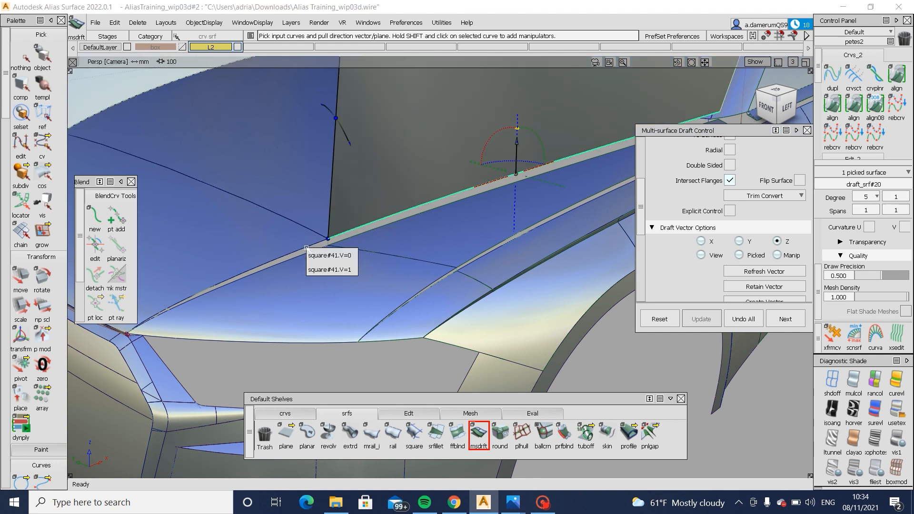
{"action": "left_click", "coordinate": [335, 267]}
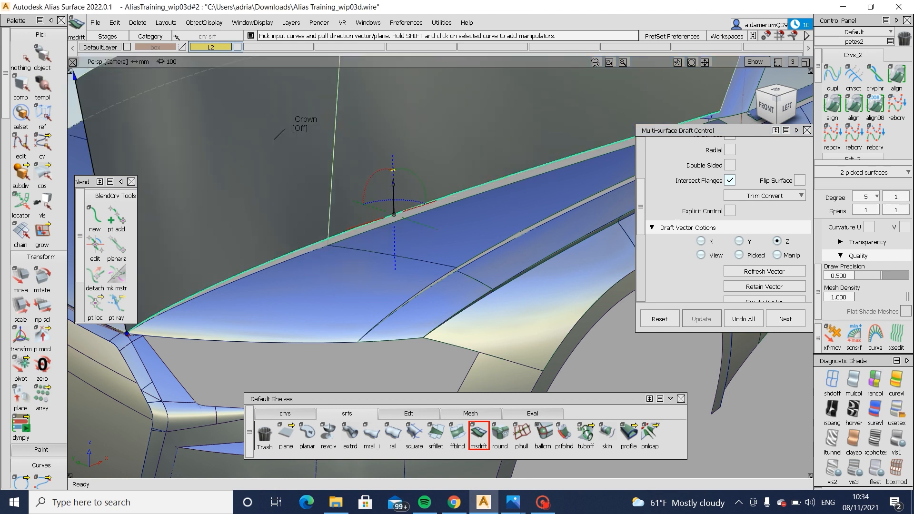
- Set the hood flange's draft angle to 0 and length to 30, and flip its surface
{"action": "left_click", "coordinate": [756, 160]}
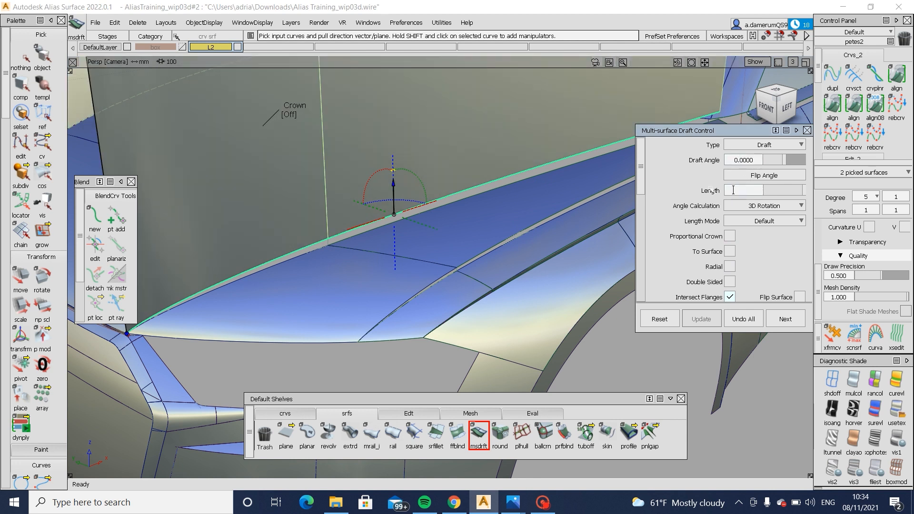
{"action": "key", "text": "Return"}
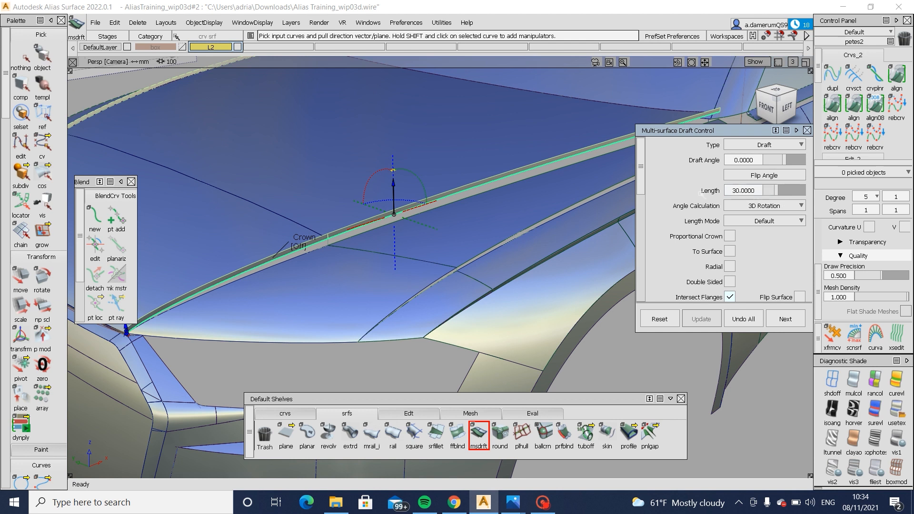
{"action": "left_click", "coordinate": [801, 298]}
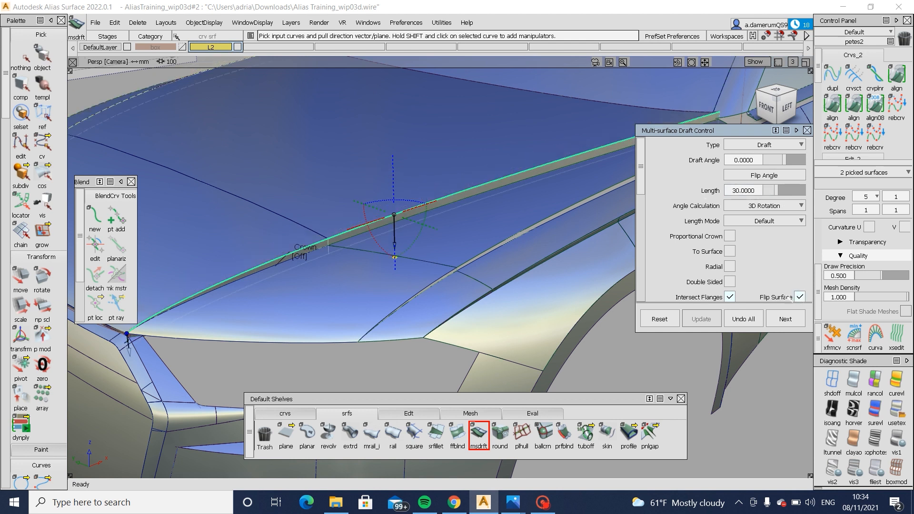
{"action": "left_click_drag", "start_coordinate": [365, 284], "coordinate": [519, 251], "text": "alt+shift"}
{"action": "right_click_drag", "start_coordinate": [519, 251], "coordinate": [496, 262], "text": "alt+shift"}
{"action": "left_click_drag", "start_coordinate": [436, 335], "coordinate": [437, 226], "text": "ctrl+shift"}
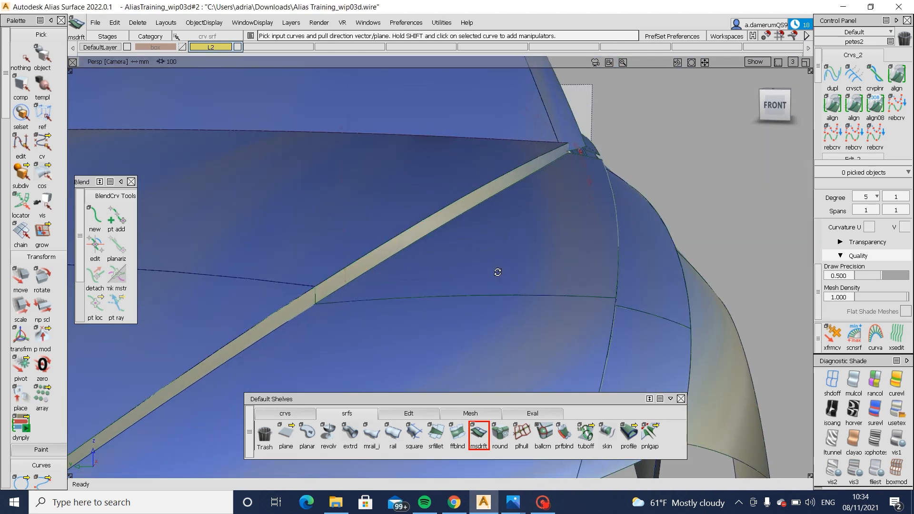
{"action": "left_click_drag", "start_coordinate": [497, 272], "coordinate": [365, 283], "text": "alt+shift"}
{"action": "left_click_drag", "start_coordinate": [436, 247], "coordinate": [404, 283], "text": "ctrl+shift"}
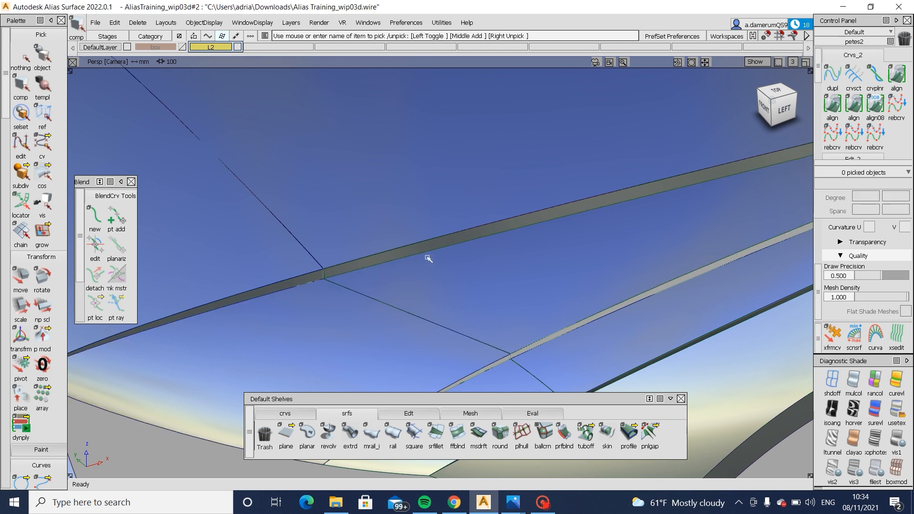
- Extend the inner edges of the front and rear upper fender surfaces through the hood draft flange
{"action": "left_click", "coordinate": [340, 281]}
{"action": "left_click_drag", "start_coordinate": [345, 296], "coordinate": [435, 274], "text": "alt+shift"}
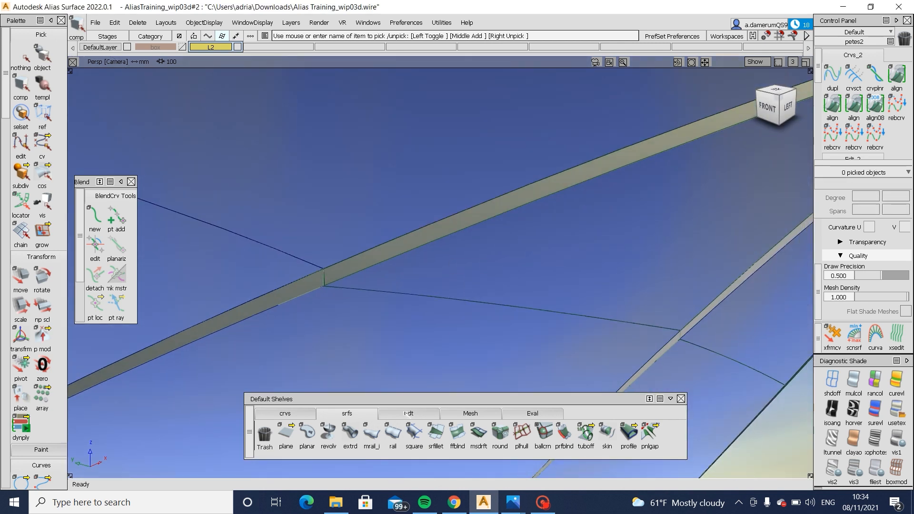
{"action": "left_click", "coordinate": [409, 413]}
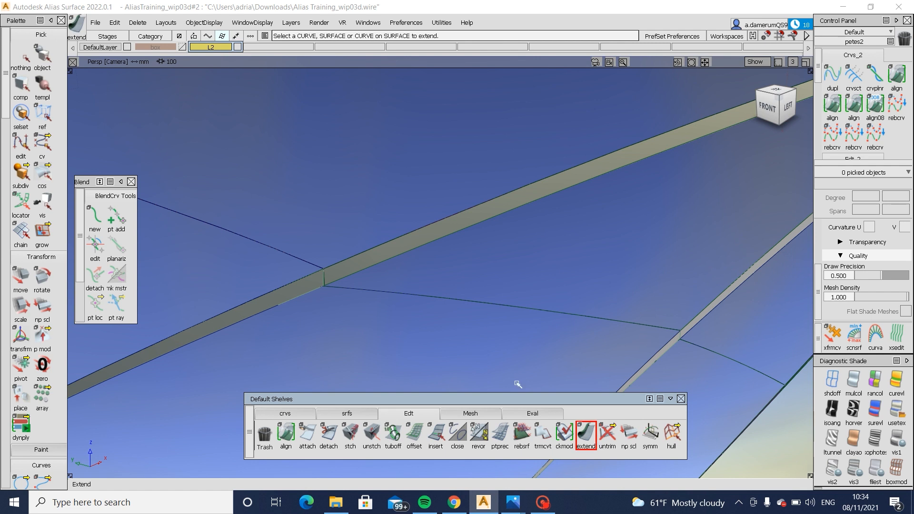
{"action": "left_click", "coordinate": [364, 277]}
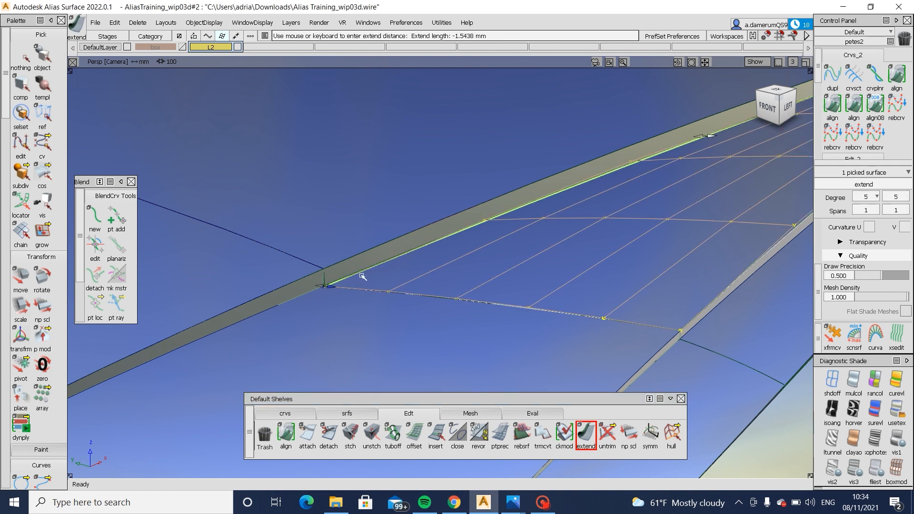
{"action": "left_click", "coordinate": [502, 294]}
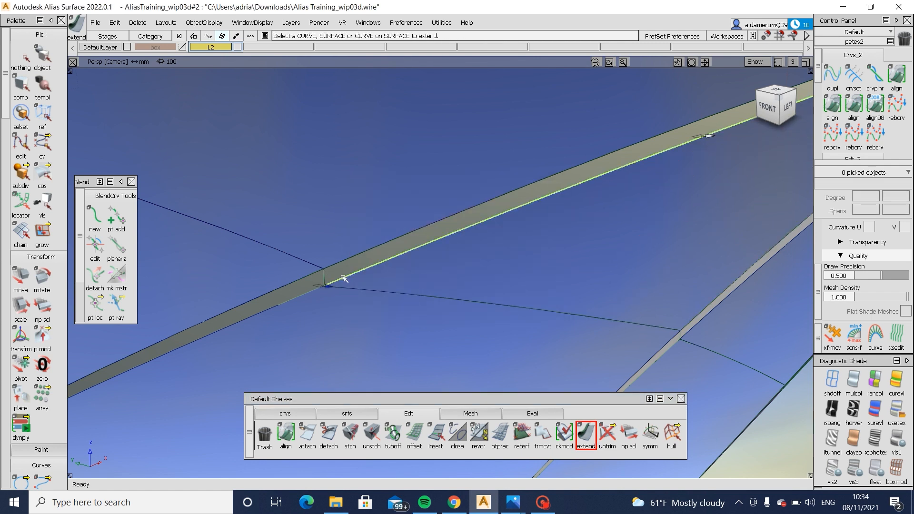
{"action": "left_click", "coordinate": [344, 278]}
{"action": "key", "text": "Return"}
{"action": "right_click_drag", "start_coordinate": [529, 229], "coordinate": [545, 174], "text": "alt+shift"}
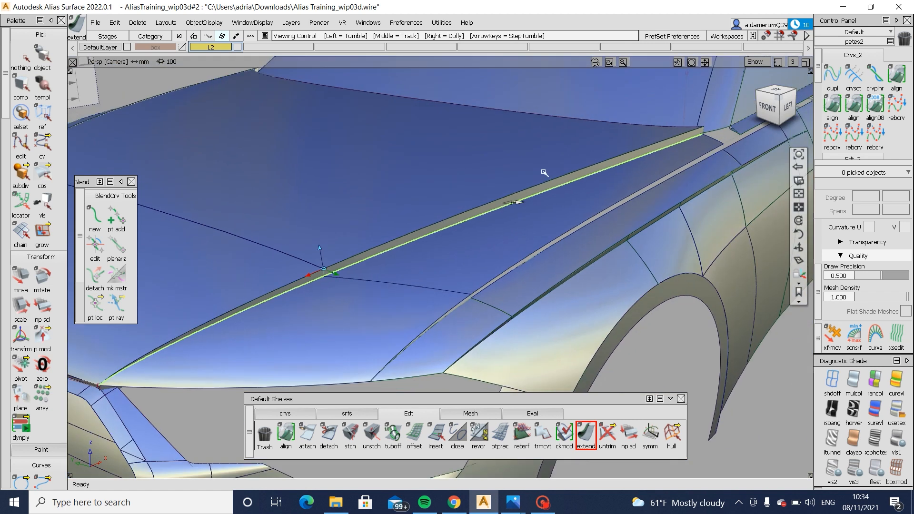
{"action": "left_click_drag", "start_coordinate": [518, 201], "coordinate": [362, 344]}
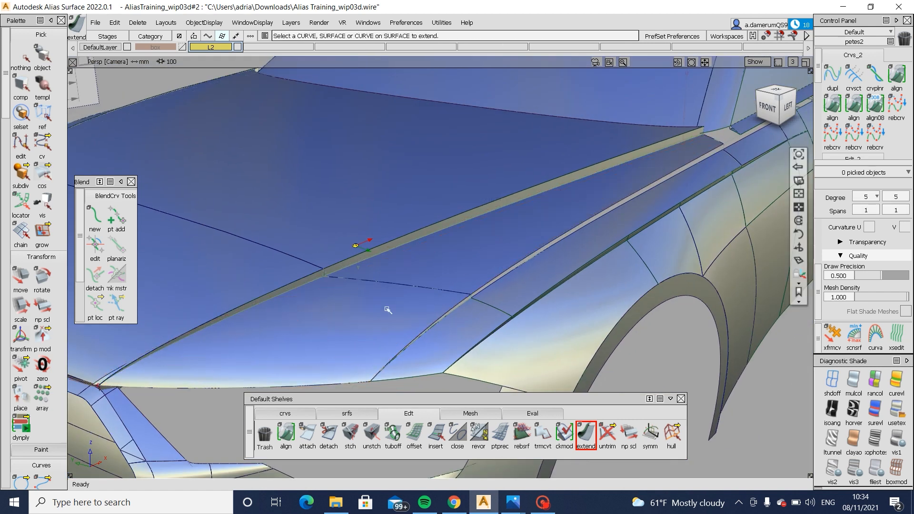
- Intersect the two extended upper fender surfaces with the hood draft flange
{"action": "right_click_drag", "start_coordinate": [388, 310], "coordinate": [431, 259], "text": "alt+shift"}
{"action": "left_click_drag", "start_coordinate": [430, 259], "coordinate": [294, 372], "text": "ctrl+shift"}
{"action": "middle_click_drag", "start_coordinate": [279, 365], "coordinate": [351, 300], "text": "alt+shift"}
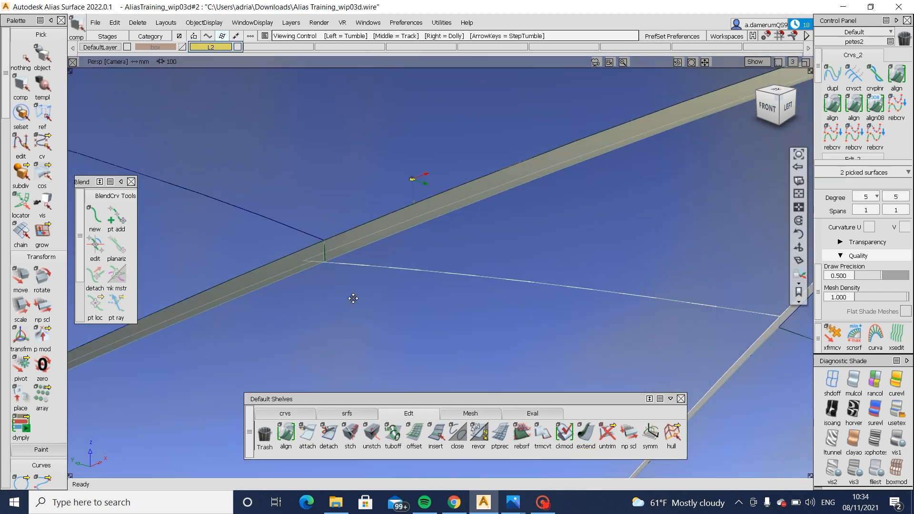
{"action": "left_click", "coordinate": [331, 303], "text": "ctrl+shift"}
{"action": "left_click", "coordinate": [353, 289], "text": "ctrl+shift"}
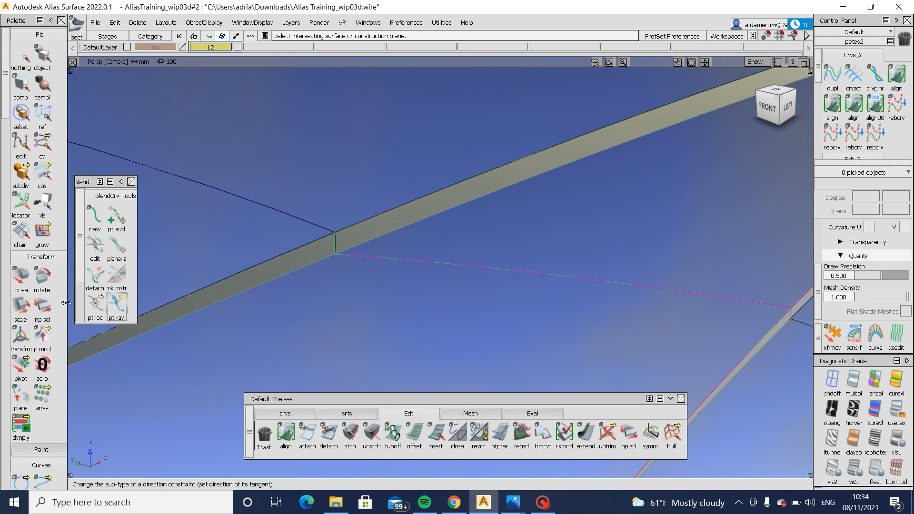
{"action": "scroll", "coordinate": [42, 310], "scroll_direction": "down", "scroll_amount": 5}
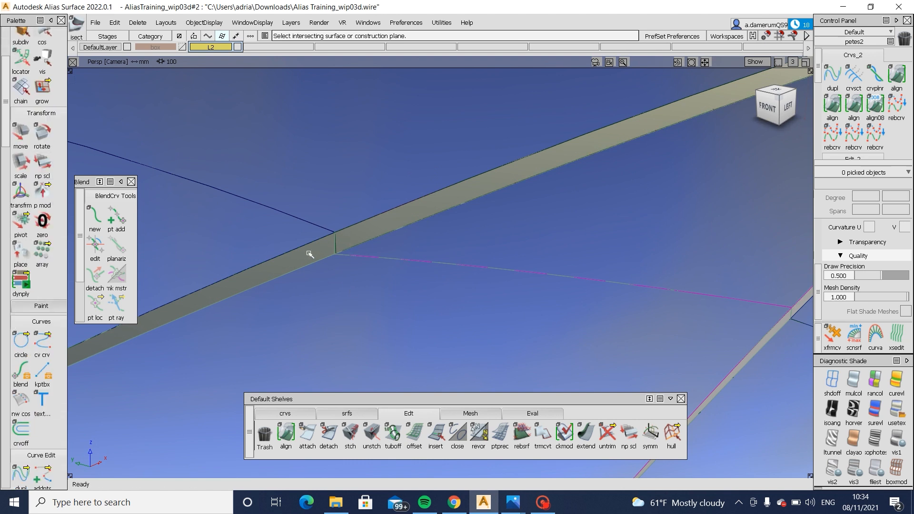
{"action": "left_click_drag", "start_coordinate": [339, 257], "coordinate": [405, 278], "text": "alt+shift"}
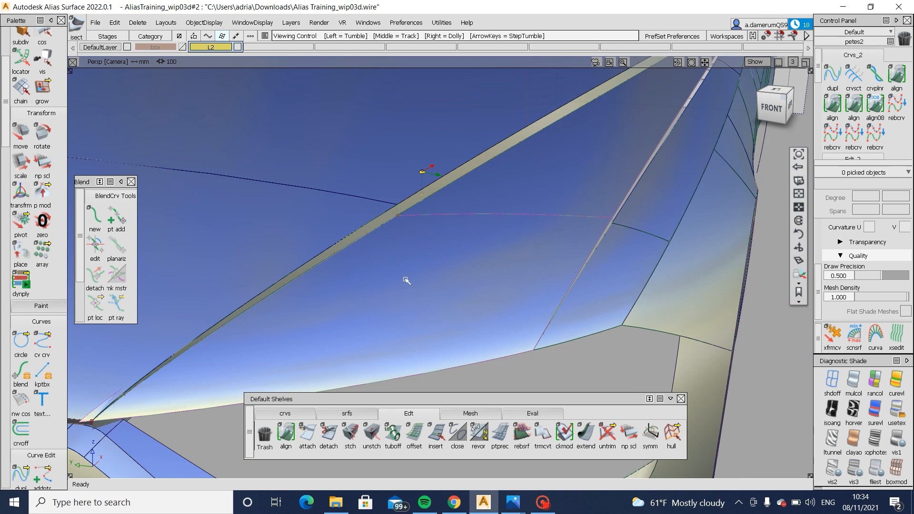
{"action": "right_click_drag", "start_coordinate": [462, 208], "coordinate": [480, 203], "text": "alt+shift"}
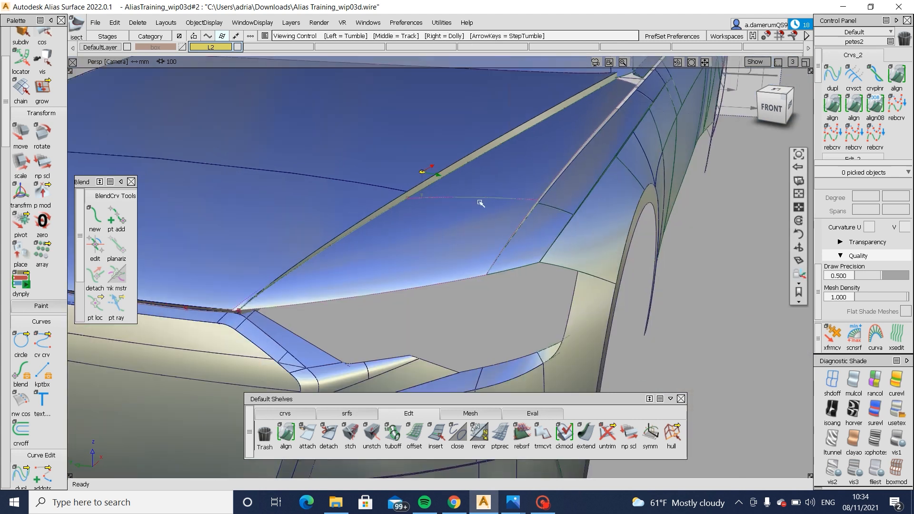
- Trim the front and rear upper fender surfaces at the hood flange intersection, keeping their outboard parts
{"action": "key", "text": "t"}
{"action": "left_click", "coordinate": [419, 237]}
{"action": "key", "text": "space"}
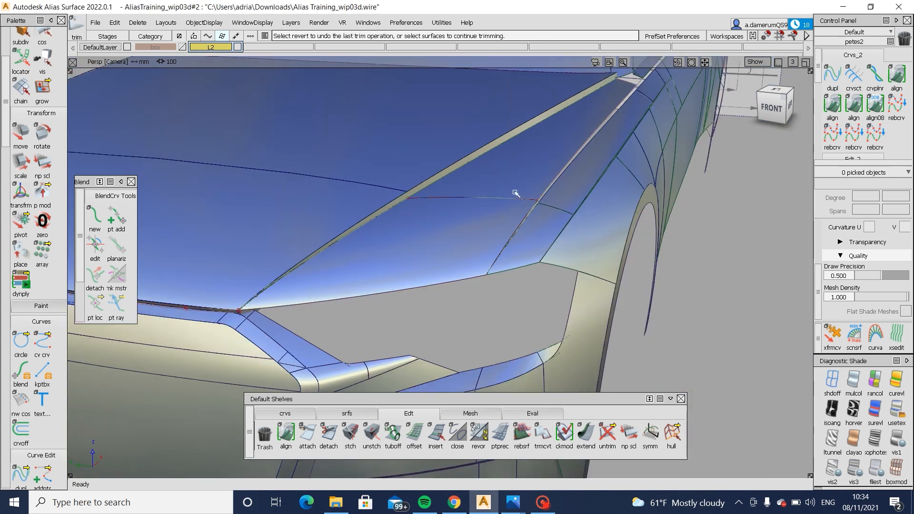
{"action": "left_click", "coordinate": [514, 192]}
{"action": "key", "text": "space"}
- Trim the front and rear hood draft flanges at the fender intersection, keeping the strip below the hood edge
{"action": "left_click", "coordinate": [425, 172], "text": "alt+shift"}
{"action": "right_click_drag", "start_coordinate": [435, 200], "coordinate": [424, 193], "text": "alt+shift"}
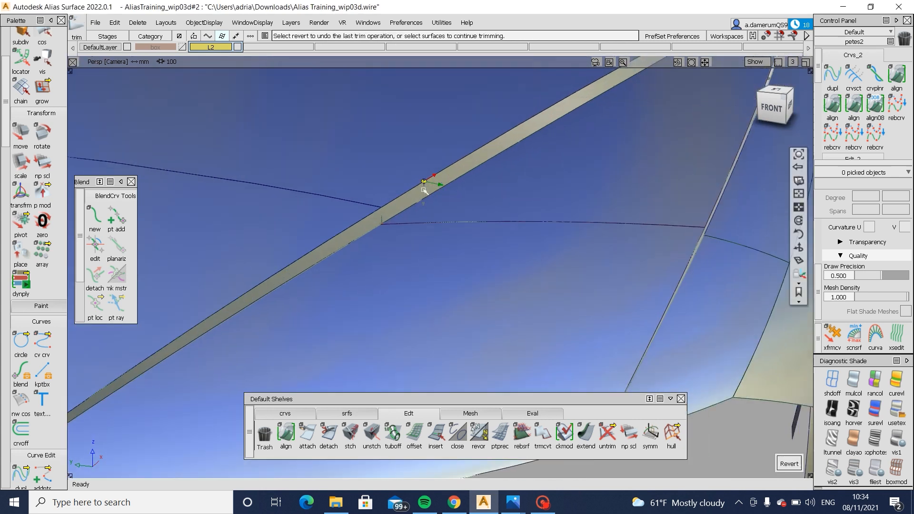
{"action": "left_click", "coordinate": [420, 194]}
{"action": "key", "text": "space"}
{"action": "left_click", "coordinate": [368, 224]}
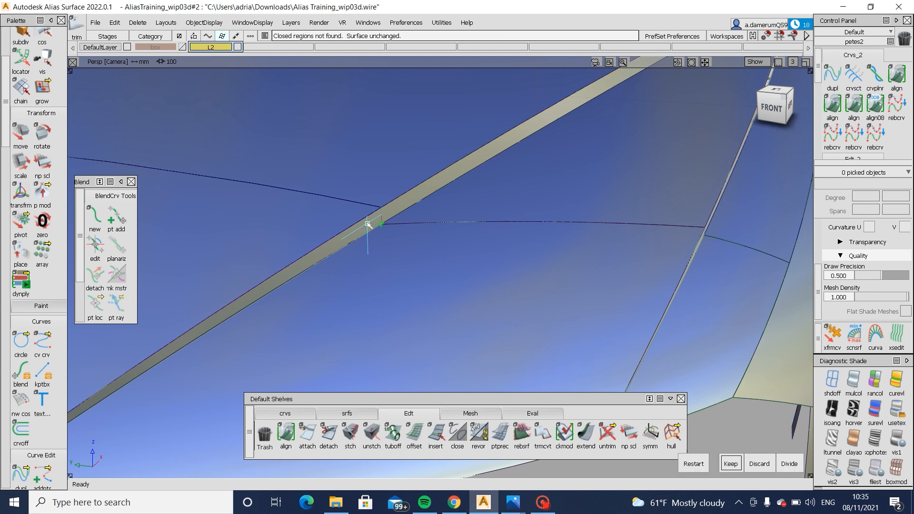
{"action": "key", "text": "space"}
- Examine the trimmed hood-to-fender step and the neighbouring fender gap from several angles
{"action": "right_click_drag", "start_coordinate": [513, 224], "coordinate": [413, 249], "text": "alt+shift"}
{"action": "left_click_drag", "start_coordinate": [412, 249], "coordinate": [355, 231], "text": "alt+shift"}
{"action": "key", "text": "alt+m"}
{"action": "left_click", "coordinate": [576, 186], "text": "alt+shift"}
{"action": "right_click_drag", "start_coordinate": [576, 185], "coordinate": [624, 209], "text": "alt+shift"}
{"action": "left_click_drag", "start_coordinate": [624, 210], "coordinate": [679, 279], "text": "alt+shift"}
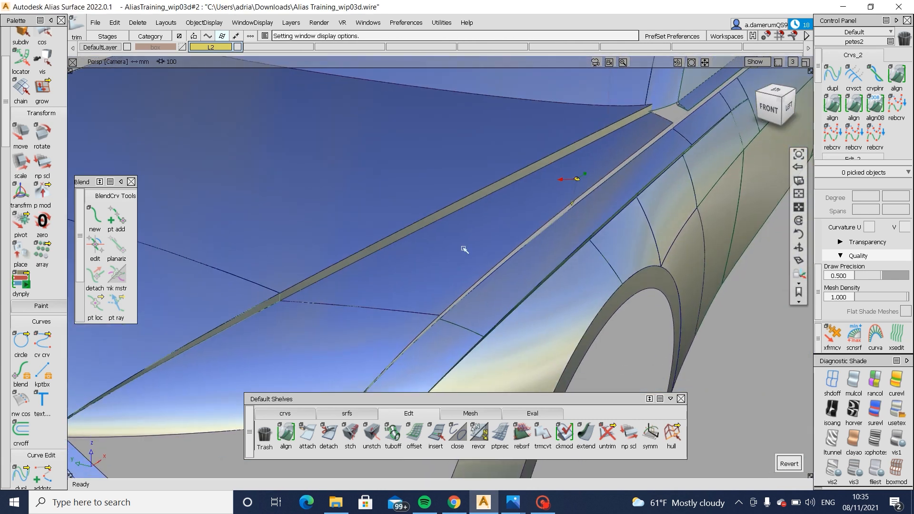
{"action": "left_click", "coordinate": [466, 248], "text": "alt+shift"}
{"action": "right_click_drag", "start_coordinate": [466, 248], "coordinate": [505, 266], "text": "alt+shift"}
{"action": "left_click_drag", "start_coordinate": [504, 267], "coordinate": [427, 250], "text": "alt+shift"}
{"action": "left_click_drag", "start_coordinate": [515, 309], "coordinate": [528, 287], "text": "alt+shift"}
- Create a flipped multi-surface draft from the upper fender's two outer edges, with angle 0 and length 30
{"action": "left_click", "coordinate": [362, 413]}
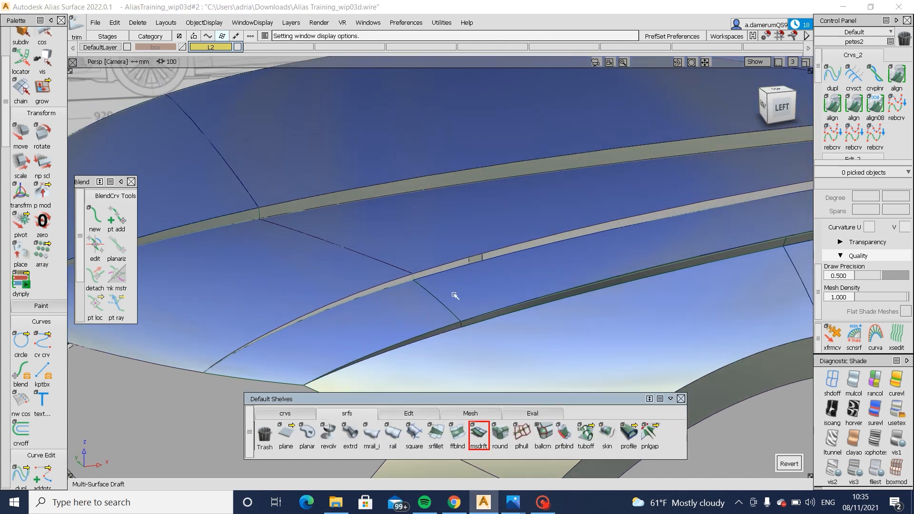
{"action": "left_click", "coordinate": [435, 270]}
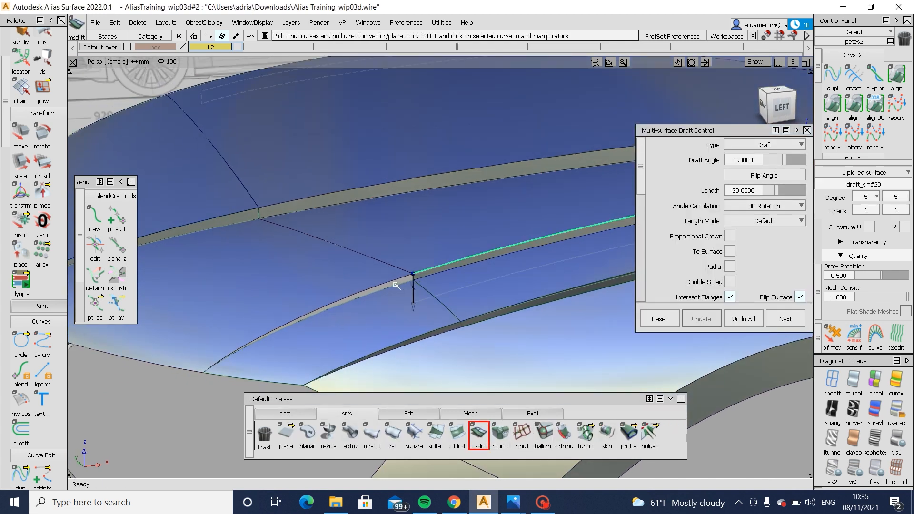
{"action": "left_click", "coordinate": [396, 286]}
{"action": "left_click", "coordinate": [744, 319]}
{"action": "left_click", "coordinate": [433, 269]}
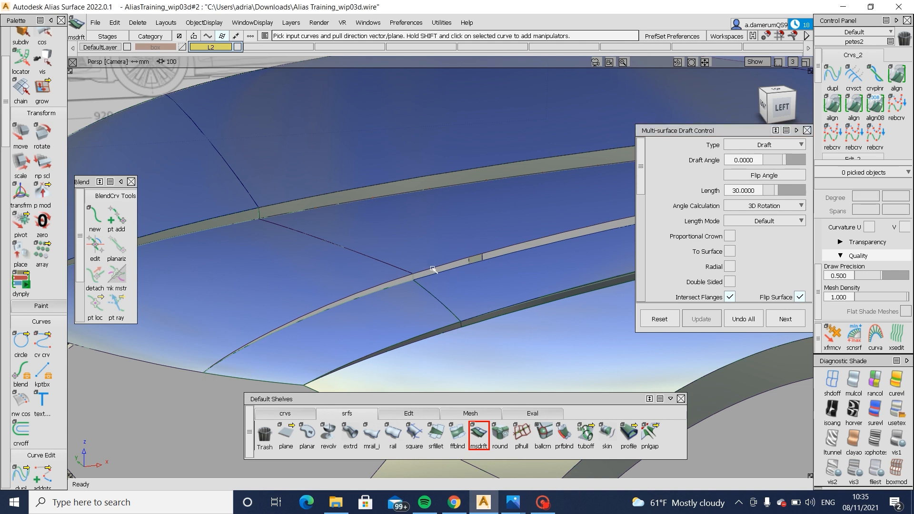
{"action": "left_click", "coordinate": [397, 280]}
{"action": "left_click_drag", "start_coordinate": [450, 290], "coordinate": [510, 320], "text": "alt+shift"}
{"action": "left_click", "coordinate": [786, 319]}
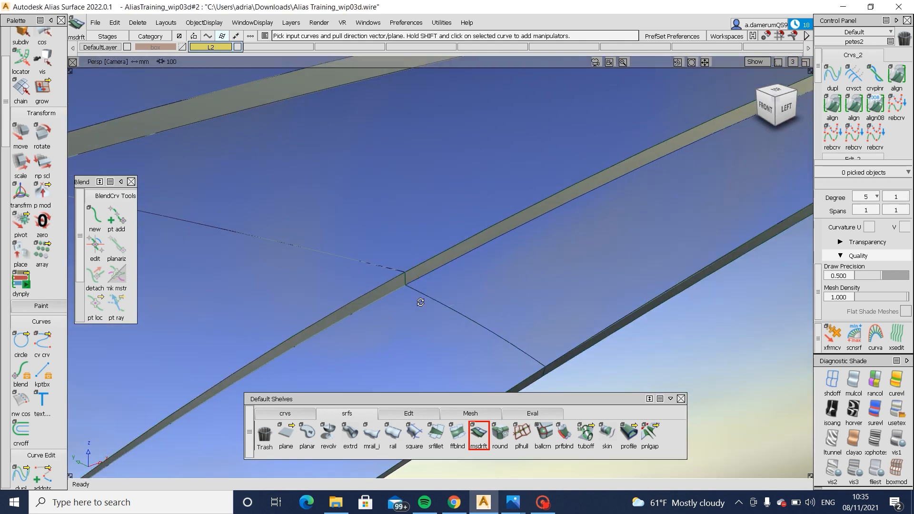
{"action": "left_click_drag", "start_coordinate": [418, 300], "coordinate": [420, 276], "text": "alt+shift"}
- Extend the inner edges of the front and rear lower fender surfaces through the new draft flange
{"action": "left_click", "coordinate": [410, 414]}
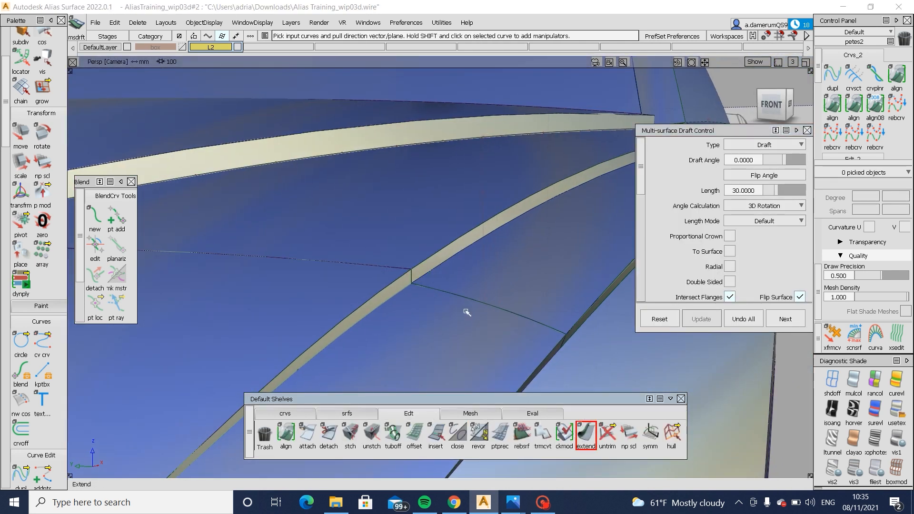
{"action": "left_click", "coordinate": [432, 274]}
{"action": "left_click", "coordinate": [441, 294]}
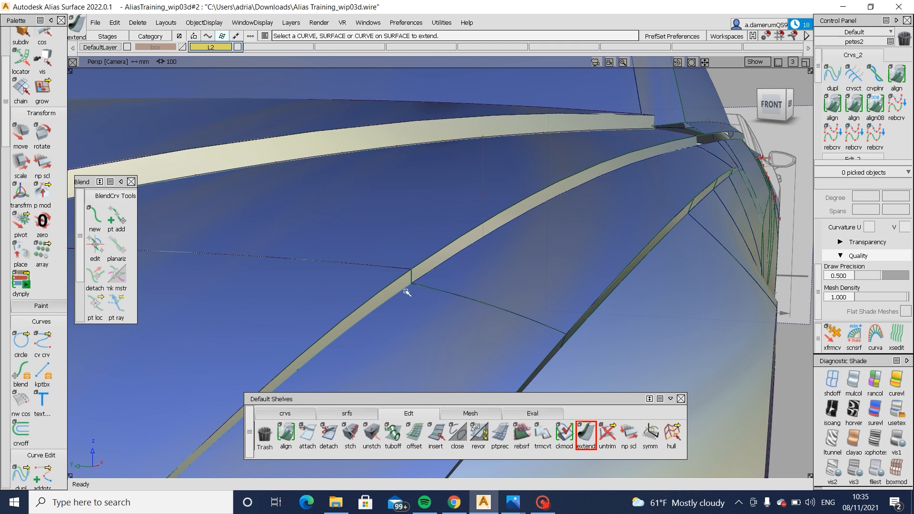
{"action": "left_click", "coordinate": [401, 290]}
{"action": "left_click", "coordinate": [632, 169]}
{"action": "key", "text": "Return"}
{"action": "left_click_drag", "start_coordinate": [635, 163], "coordinate": [579, 245]}
- Intersect the extended lower fender surfaces with the draft flange below the upper fender
{"action": "left_click", "coordinate": [462, 300]}
{"action": "right_click_drag", "start_coordinate": [453, 307], "coordinate": [469, 250], "text": "ctrl+shift"}
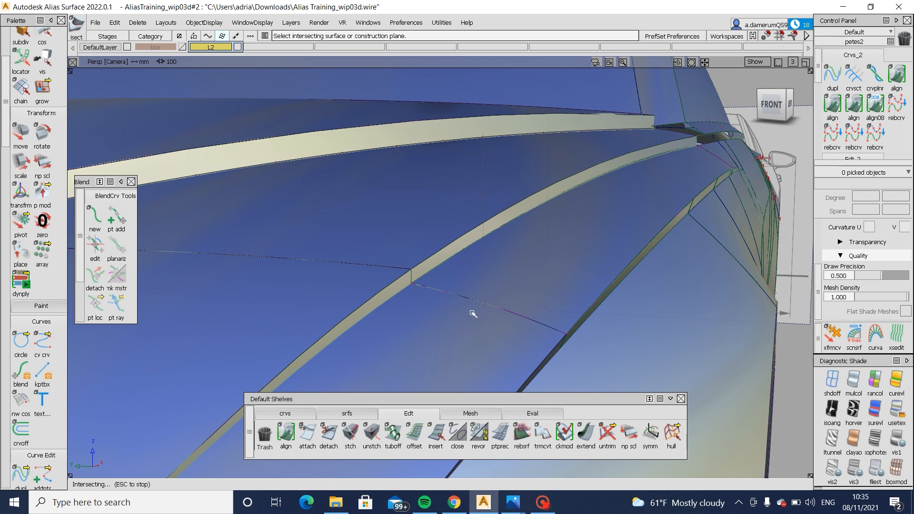
{"action": "right_click_drag", "start_coordinate": [472, 314], "coordinate": [518, 288], "text": "alt+shift"}
{"action": "left_click_drag", "start_coordinate": [518, 288], "coordinate": [518, 230], "text": "alt+shift"}
{"action": "right_click_drag", "start_coordinate": [518, 230], "coordinate": [479, 252], "text": "ctrl+shift"}
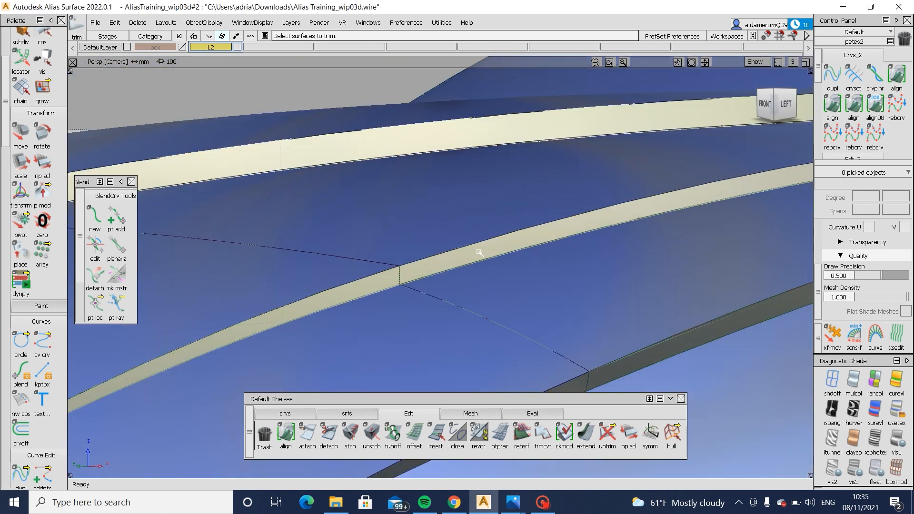
- Trim the rear lower fender surface along its intersection with the draft flange, keeping the region outside the flange
{"action": "left_click", "coordinate": [479, 252]}
{"action": "key", "text": "space"}
{"action": "left_click", "coordinate": [370, 288]}
{"action": "key", "text": "space"}
{"action": "left_click", "coordinate": [542, 291]}
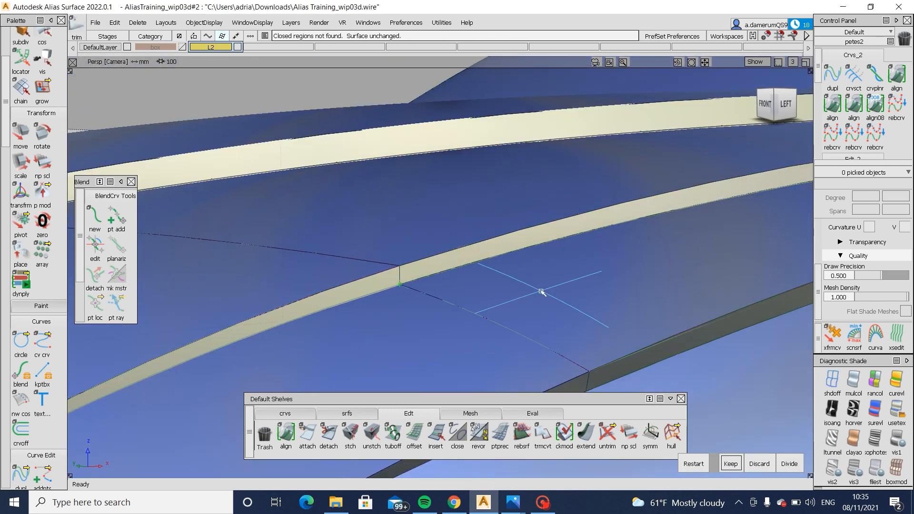
{"action": "key", "text": "space"}
{"action": "right_click_drag", "start_coordinate": [444, 285], "coordinate": [396, 298], "text": "alt+shift"}
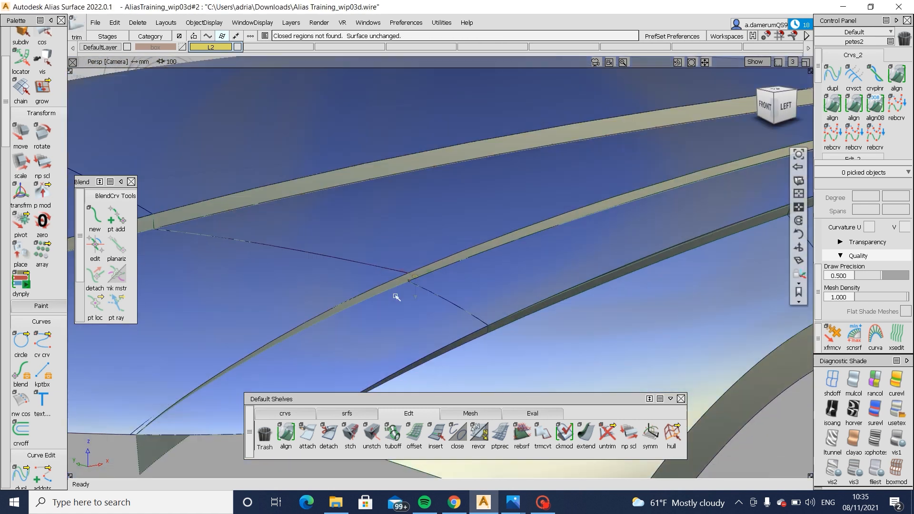
- Trim the front lower fender surface at the draft flange, keeping the region below the flange
{"action": "left_click_drag", "start_coordinate": [396, 299], "coordinate": [375, 302], "text": "ctrl+shift"}
{"action": "left_click", "coordinate": [343, 341]}
{"action": "right_click_drag", "start_coordinate": [376, 302], "coordinate": [426, 315], "text": "alt+shift"}
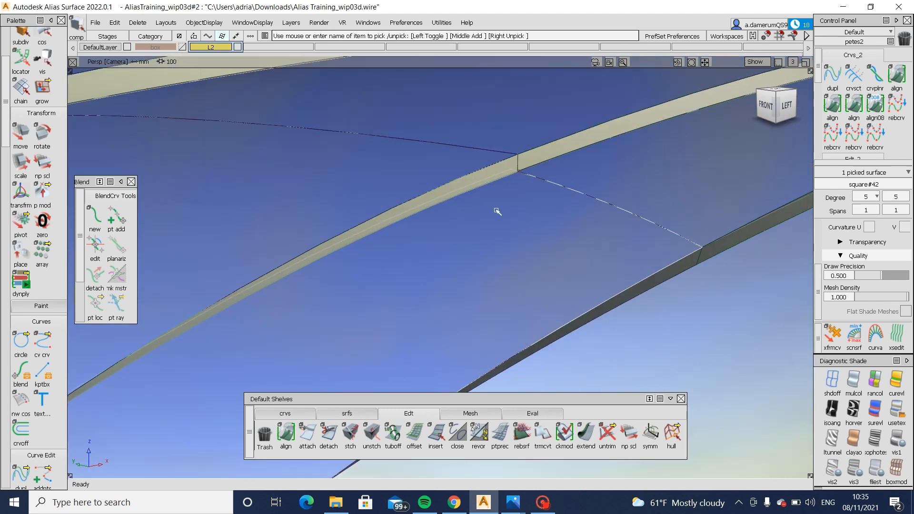
{"action": "mouse_move", "coordinate": [496, 210]}
{"action": "middle_mouse_down", "text": "ctrl+shift"}
{"action": "mouse_move", "coordinate": [489, 181]}
{"action": "mouse_move", "coordinate": [565, 154]}
{"action": "middle_mouse_up", "text": "ctrl+shift"}
{"action": "left_click", "coordinate": [484, 176]}
{"action": "left_click", "coordinate": [433, 260]}
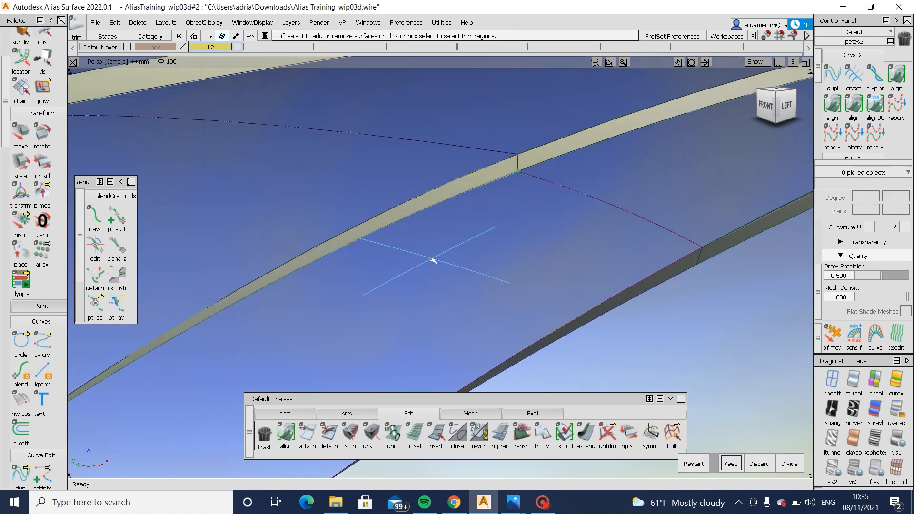
{"action": "key", "text": "space"}
{"action": "left_click", "coordinate": [467, 181]}
- Examine the gap between the fender step and the side window's lower strip, including against the rear blueprint
{"action": "right_click_drag", "start_coordinate": [653, 164], "coordinate": [636, 225], "text": "alt+shift"}
{"action": "left_click_drag", "start_coordinate": [636, 225], "coordinate": [691, 217], "text": "alt+shift"}
{"action": "middle_click_drag", "start_coordinate": [691, 218], "coordinate": [212, 242], "text": "alt+shift"}
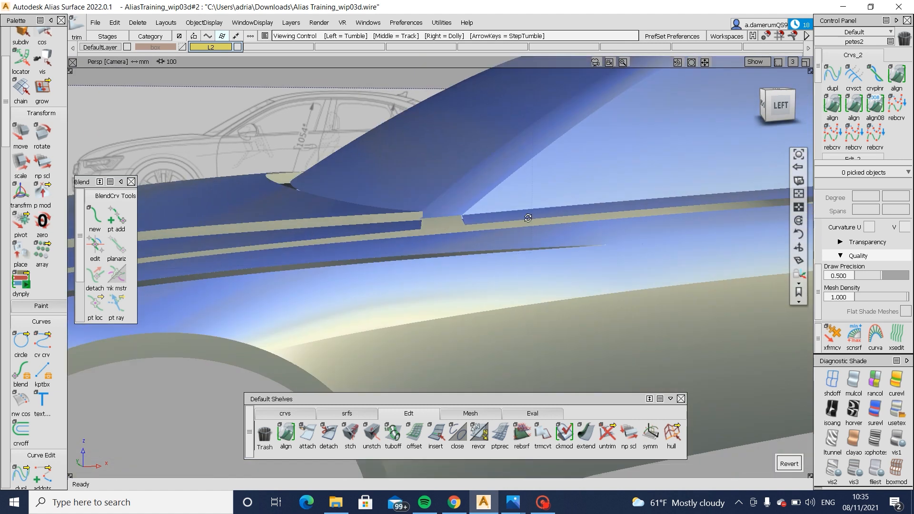
{"action": "left_click", "coordinate": [528, 217], "text": "alt+shift"}
{"action": "mouse_move", "coordinate": [528, 217]}
{"action": "left_mouse_down", "text": "alt+shift"}
{"action": "mouse_move", "coordinate": [484, 316]}
{"action": "mouse_move", "coordinate": [501, 375]}
{"action": "mouse_move", "coordinate": [659, 276]}
{"action": "mouse_move", "coordinate": [434, 257]}
{"action": "mouse_move", "coordinate": [379, 196]}
{"action": "left_mouse_up", "text": "alt+shift"}
{"action": "left_click_drag", "start_coordinate": [386, 260], "coordinate": [734, 127], "text": "alt+shift"}
{"action": "left_click", "coordinate": [783, 108]}
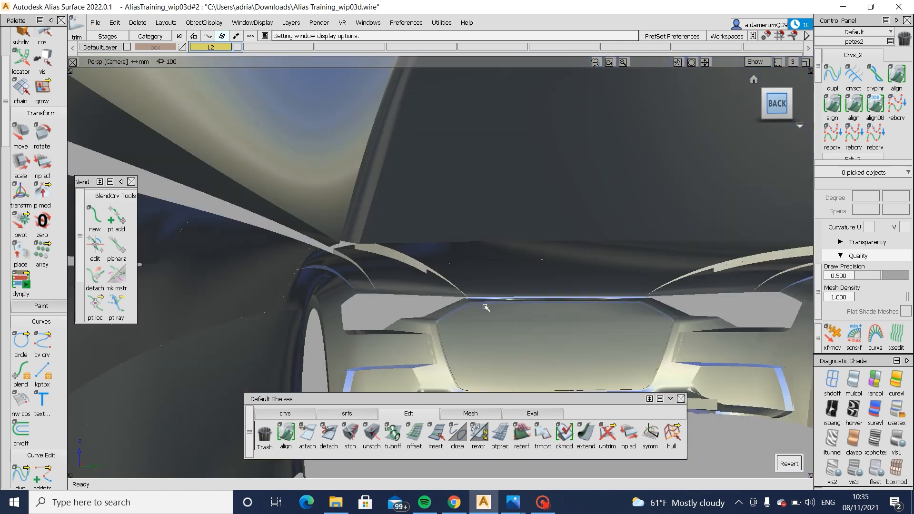
{"action": "right_click_drag", "start_coordinate": [476, 300], "coordinate": [486, 260], "text": "alt+shift"}
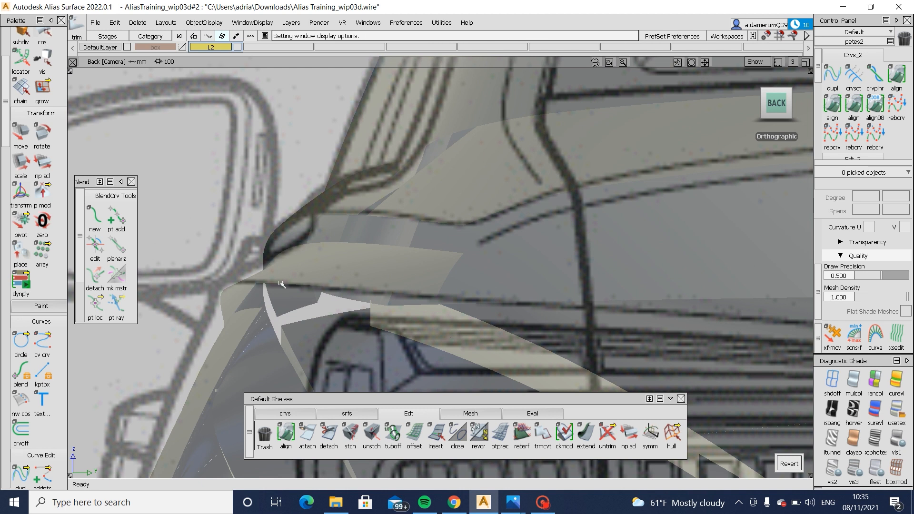
{"action": "right_click_drag", "start_coordinate": [282, 284], "coordinate": [298, 311], "text": "alt+shift"}
{"action": "left_click_drag", "start_coordinate": [298, 311], "coordinate": [456, 290], "text": "alt+shift"}
{"action": "middle_click_drag", "start_coordinate": [456, 290], "coordinate": [608, 336], "text": "alt+shift"}
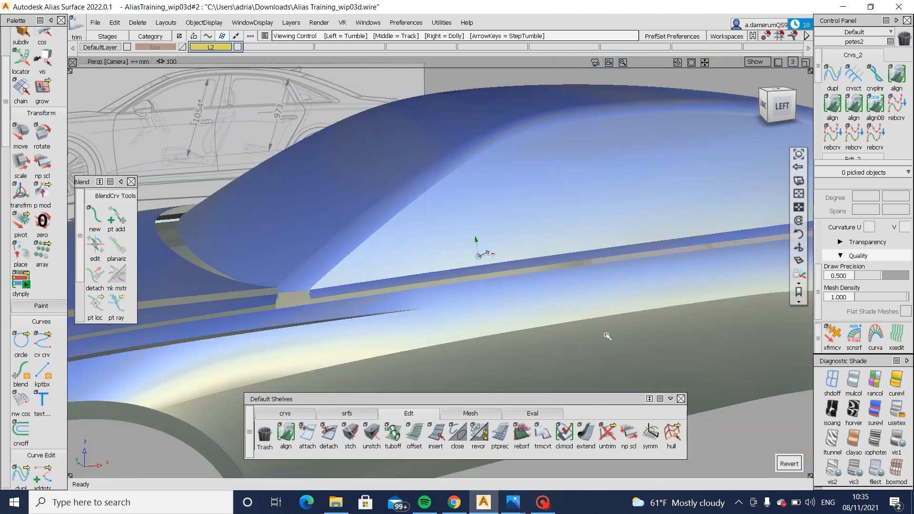
{"action": "right_click_drag", "start_coordinate": [337, 280], "coordinate": [461, 302], "text": "alt+shift"}
{"action": "left_click_drag", "start_coordinate": [462, 302], "coordinate": [527, 318], "text": "alt+shift"}
- Turn off shading and pick the loose curve along the lower edge of the strip below the side window
{"action": "left_click", "coordinate": [348, 414]}
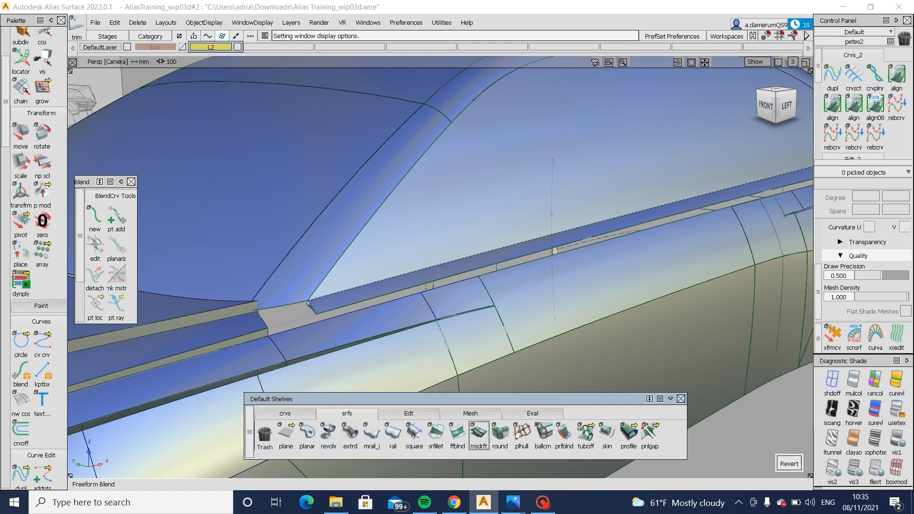
{"action": "left_click", "coordinate": [365, 292]}
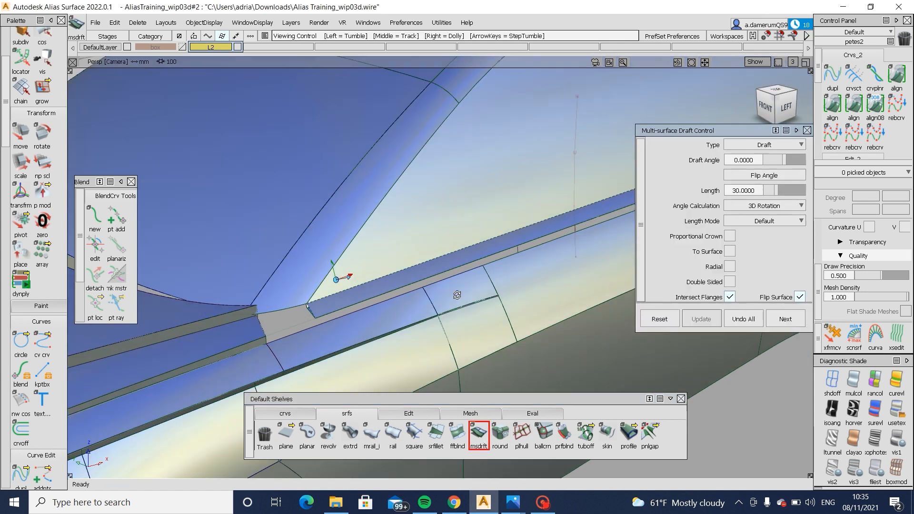
{"action": "left_click_drag", "start_coordinate": [365, 292], "coordinate": [581, 295], "text": "alt+shift"}
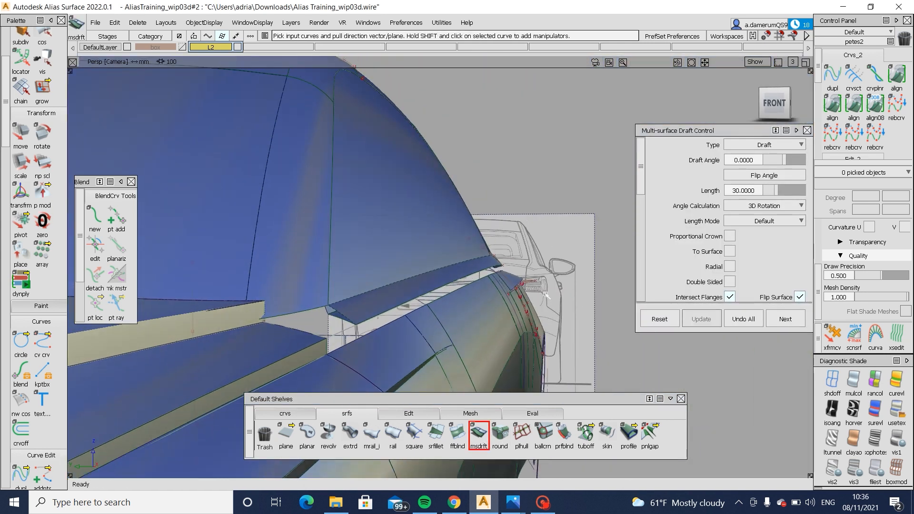
{"action": "mouse_move", "coordinate": [458, 298]}
{"action": "left_mouse_down", "text": "alt+shift"}
{"action": "mouse_move", "coordinate": [502, 300]}
{"action": "mouse_move", "coordinate": [467, 299]}
{"action": "left_mouse_up", "text": "alt+shift"}
{"action": "right_click_drag", "start_coordinate": [466, 299], "coordinate": [441, 307], "text": "alt+shift"}
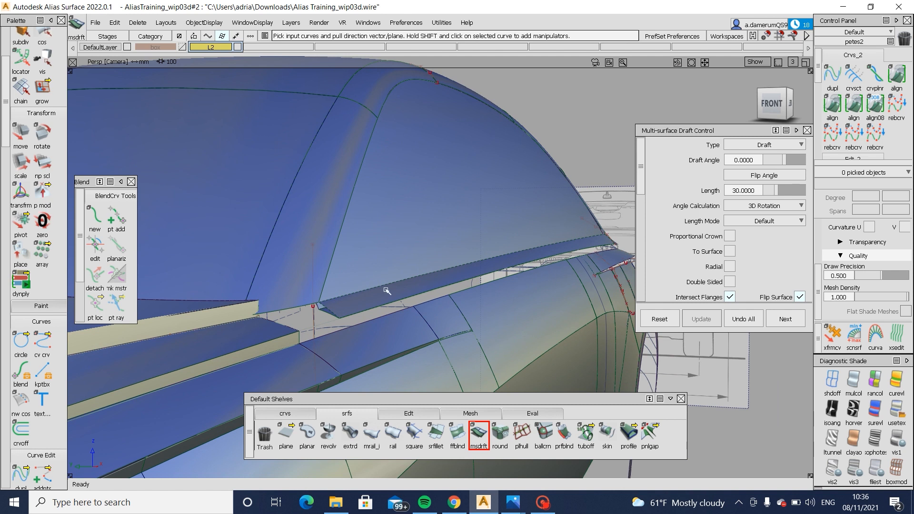
{"action": "right_click_drag", "start_coordinate": [412, 326], "coordinate": [416, 324], "text": "alt+shift"}
{"action": "right_click_drag", "start_coordinate": [399, 295], "coordinate": [420, 312], "text": "ctrl+shift"}
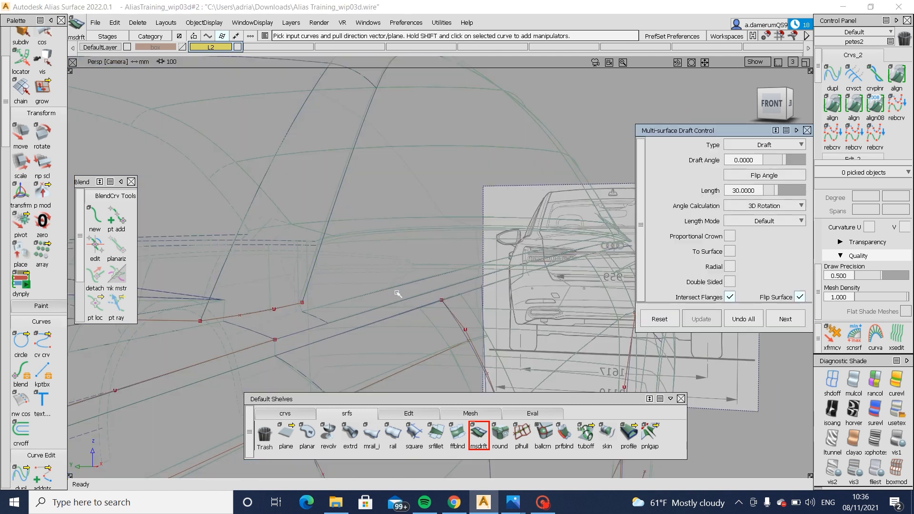
{"action": "left_click_drag", "start_coordinate": [398, 294], "coordinate": [422, 332], "text": "ctrl+shift"}
{"action": "left_click", "coordinate": [400, 305]}
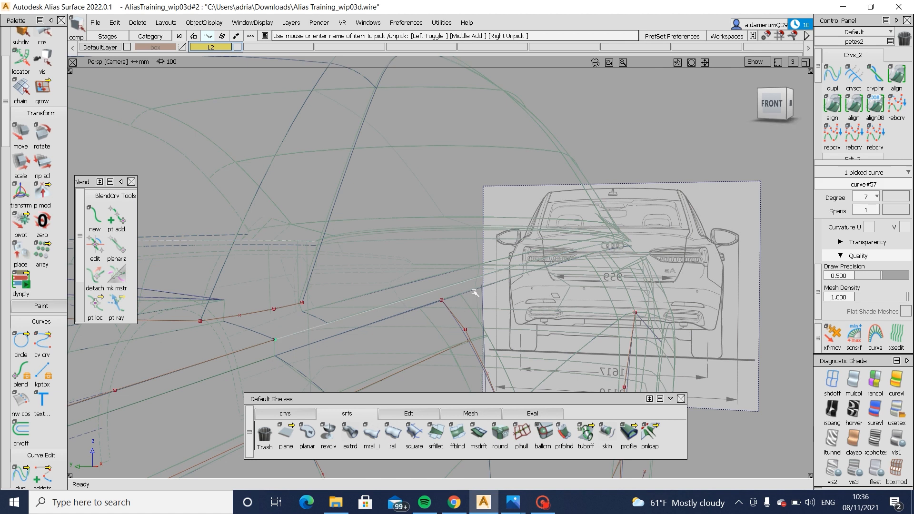
{"action": "right_click_drag", "start_coordinate": [475, 292], "coordinate": [491, 307], "text": "ctrl+shift"}
{"action": "mouse_move", "coordinate": [481, 301]}
{"action": "left_mouse_down", "text": "alt+shift"}
{"action": "mouse_move", "coordinate": [557, 292]}
{"action": "mouse_move", "coordinate": [404, 303]}
{"action": "mouse_move", "coordinate": [408, 329]}
{"action": "left_mouse_up", "text": "alt+shift"}
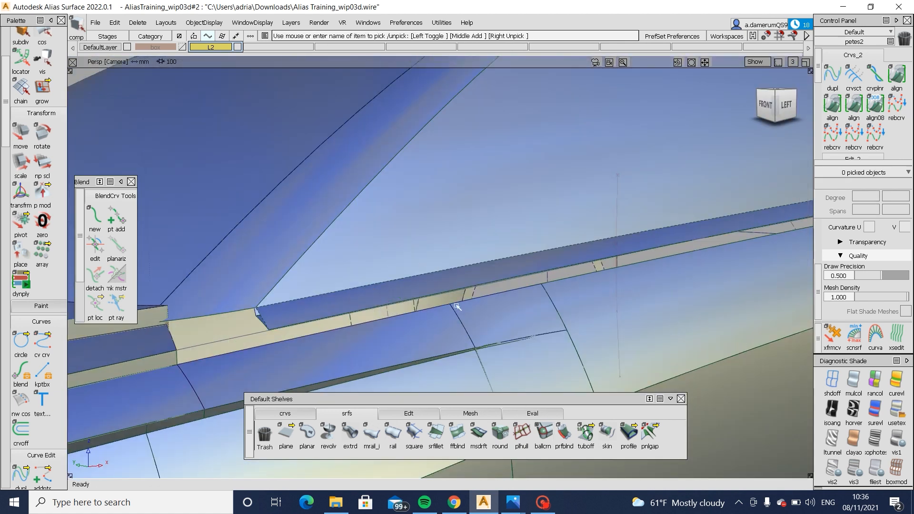
- Create a flipped multi-surface draft from the lower edge of the strip below the side window, with angle 0 and length 30
{"action": "left_click", "coordinate": [477, 432]}
{"action": "left_click", "coordinate": [315, 322]}
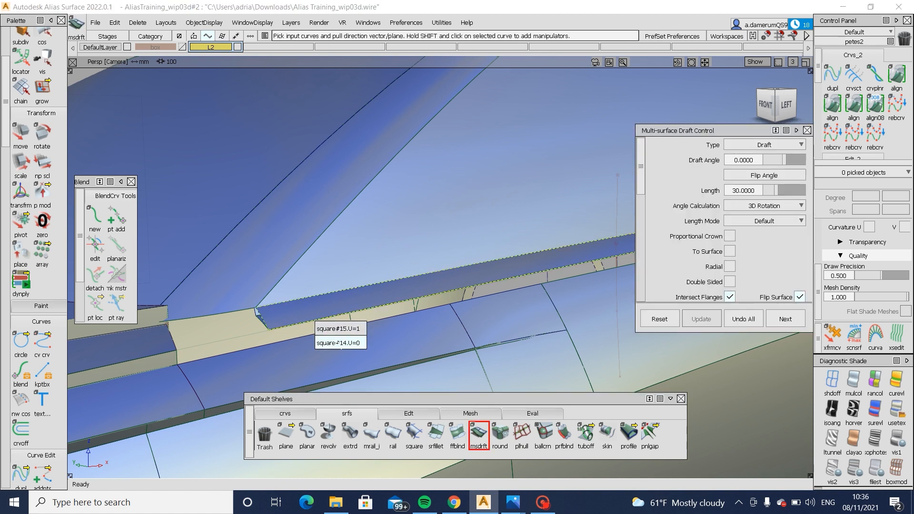
{"action": "left_click", "coordinate": [338, 343]}
- Examine the draft flange below the side window along its full length, from the windscreen base to the rear quarter
{"action": "right_click_drag", "start_coordinate": [337, 345], "coordinate": [337, 312], "text": "alt+shift"}
{"action": "middle_click_drag", "start_coordinate": [338, 312], "coordinate": [53, 334], "text": "alt+shift"}
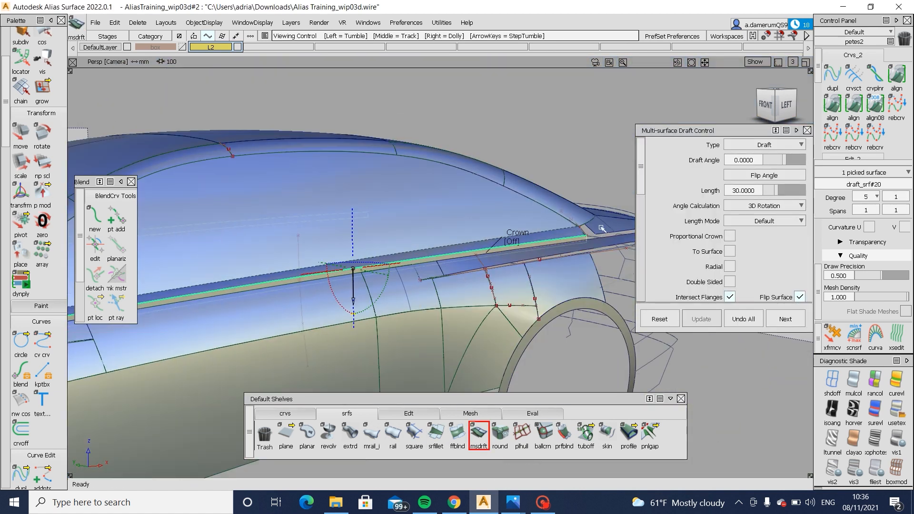
{"action": "right_click_drag", "start_coordinate": [576, 234], "coordinate": [562, 258], "text": "alt+shift"}
{"action": "left_click_drag", "start_coordinate": [562, 257], "coordinate": [349, 263], "text": "alt+shift"}
{"action": "middle_click_drag", "start_coordinate": [350, 263], "coordinate": [394, 253], "text": "alt+shift"}
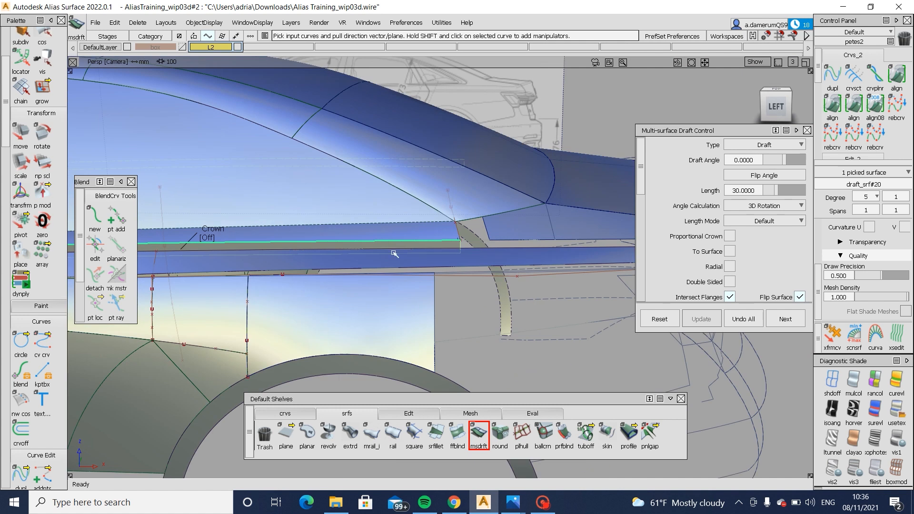
{"action": "right_click_drag", "start_coordinate": [390, 248], "coordinate": [371, 267], "text": "alt+shift"}
{"action": "left_click_drag", "start_coordinate": [370, 267], "coordinate": [365, 288], "text": "alt+shift"}
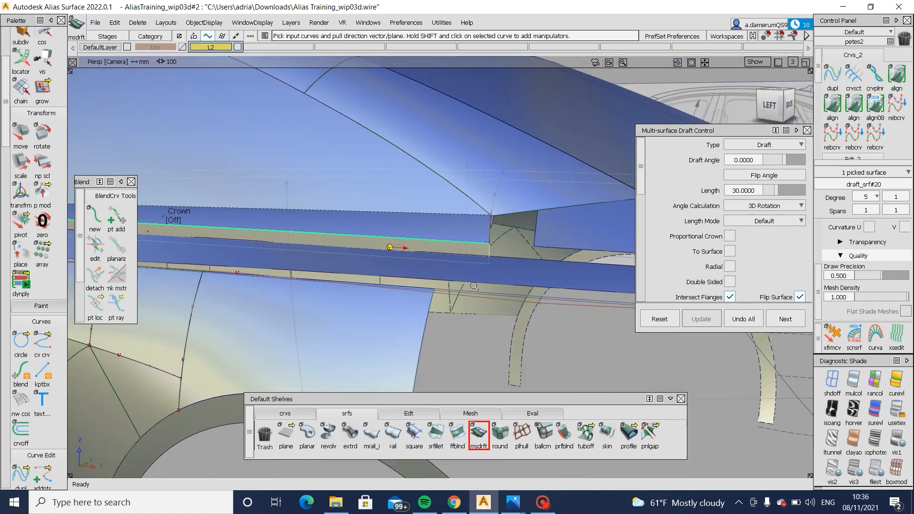
{"action": "right_click_drag", "start_coordinate": [364, 289], "coordinate": [320, 308], "text": "alt+shift"}
{"action": "left_click_drag", "start_coordinate": [320, 308], "coordinate": [361, 304], "text": "alt+shift"}
{"action": "middle_click_drag", "start_coordinate": [361, 305], "coordinate": [412, 289], "text": "alt+shift"}
{"action": "right_click_drag", "start_coordinate": [412, 288], "coordinate": [469, 298], "text": "alt+shift"}
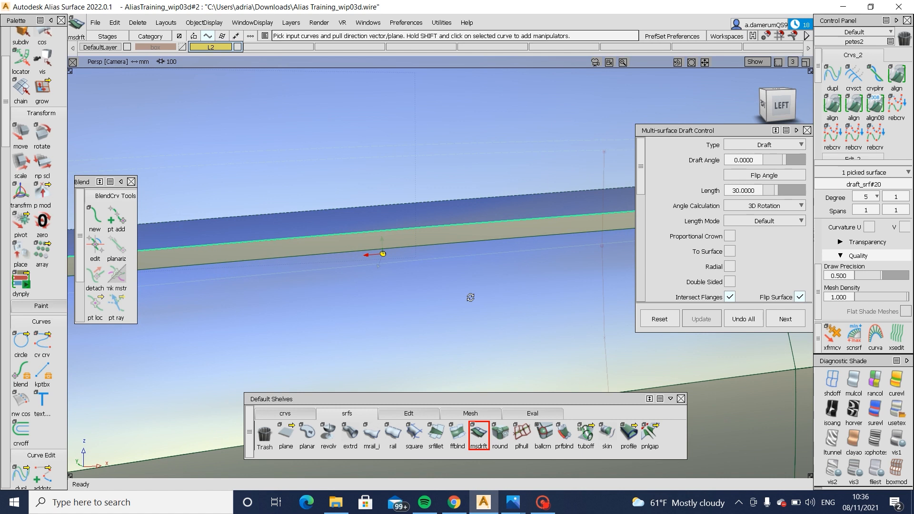
{"action": "left_click_drag", "start_coordinate": [470, 298], "coordinate": [237, 322], "text": "alt+shift"}
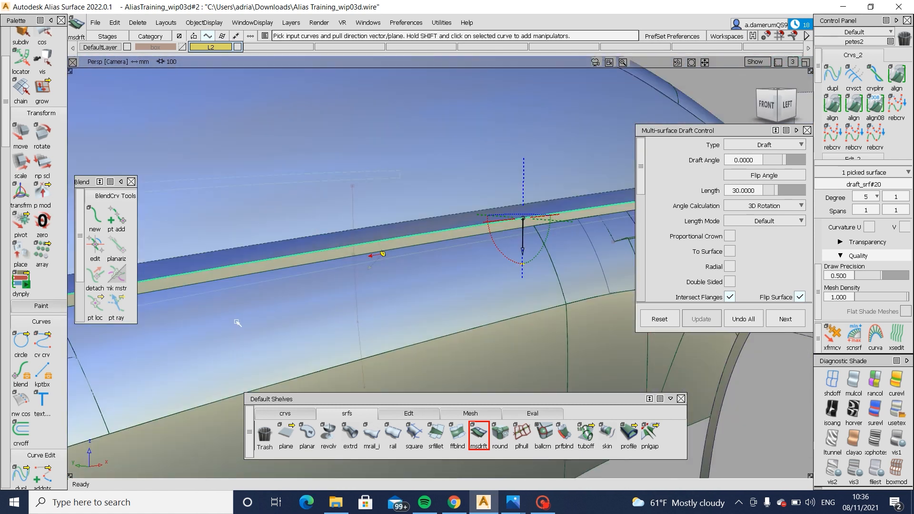
{"action": "right_click_drag", "start_coordinate": [236, 322], "coordinate": [350, 309], "text": "alt+shift"}
{"action": "middle_click_drag", "start_coordinate": [350, 309], "coordinate": [435, 305], "text": "alt+shift"}
{"action": "key", "text": "space"}
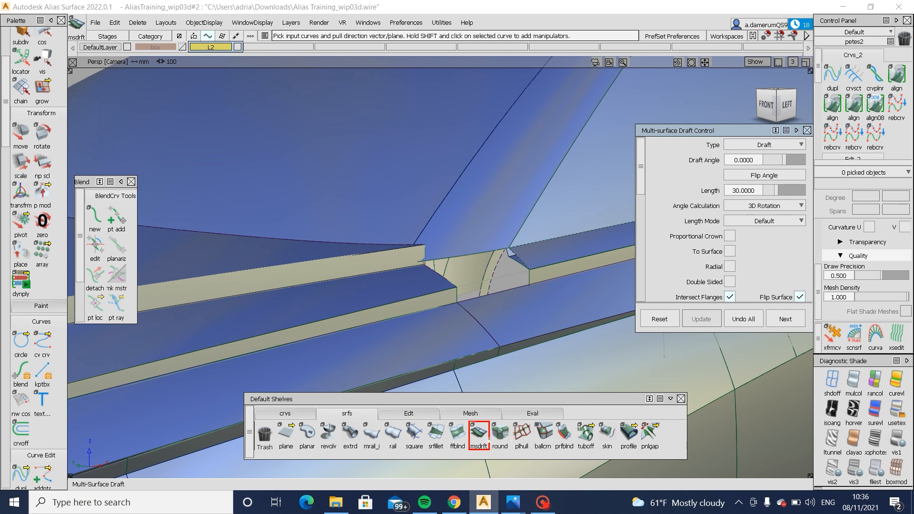
- Bridge the fender flange and the window-strip flange with a Freeform Blend between their facing end edges, using G2 curvature on both sides
{"action": "left_click", "coordinate": [457, 435]}
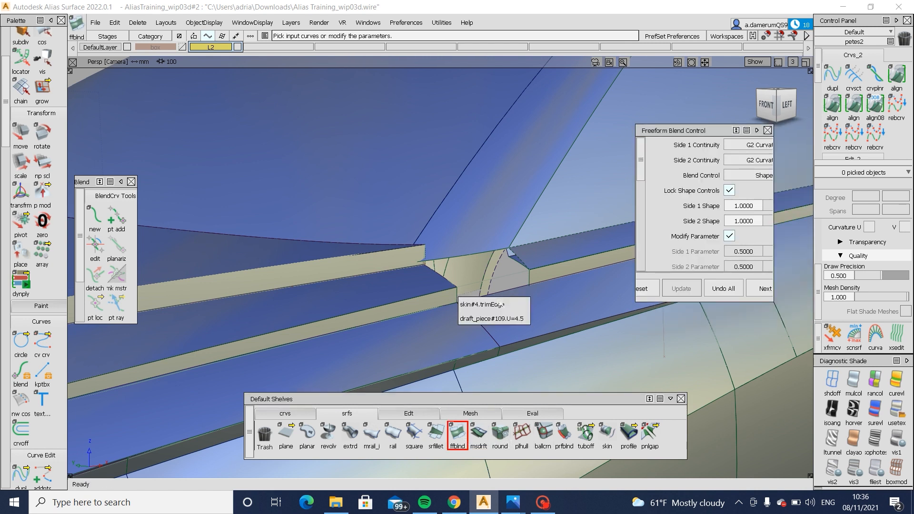
{"action": "left_click", "coordinate": [456, 298]}
{"action": "left_click", "coordinate": [530, 277]}
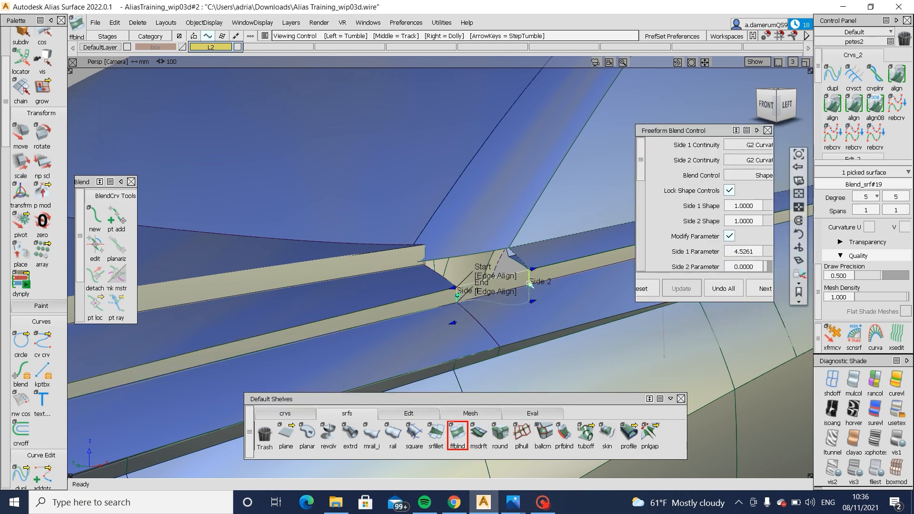
{"action": "scroll", "coordinate": [530, 281], "scroll_direction": "up", "scroll_amount": 3}
{"action": "left_click_drag", "start_coordinate": [519, 342], "coordinate": [516, 292], "text": "ctrl+shift"}
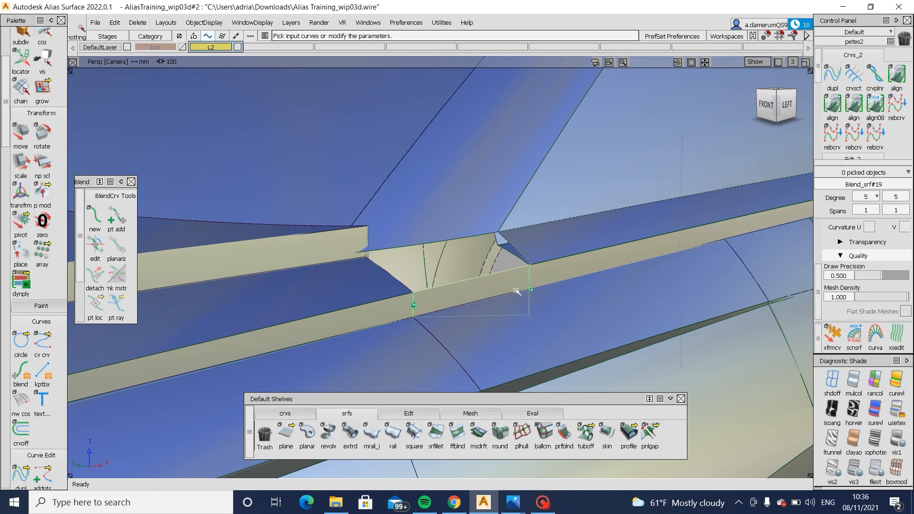
- Examine the blended flange and follow the body side back to the panel gap above the rear wheel
{"action": "right_click_drag", "start_coordinate": [516, 292], "coordinate": [571, 300], "text": "ctrl+shift"}
{"action": "left_click_drag", "start_coordinate": [572, 300], "coordinate": [367, 270], "text": "alt+shift"}
{"action": "right_click_drag", "start_coordinate": [367, 270], "coordinate": [532, 280], "text": "alt+shift"}
{"action": "middle_click_drag", "start_coordinate": [529, 279], "coordinate": [164, 320], "text": "alt+shift"}
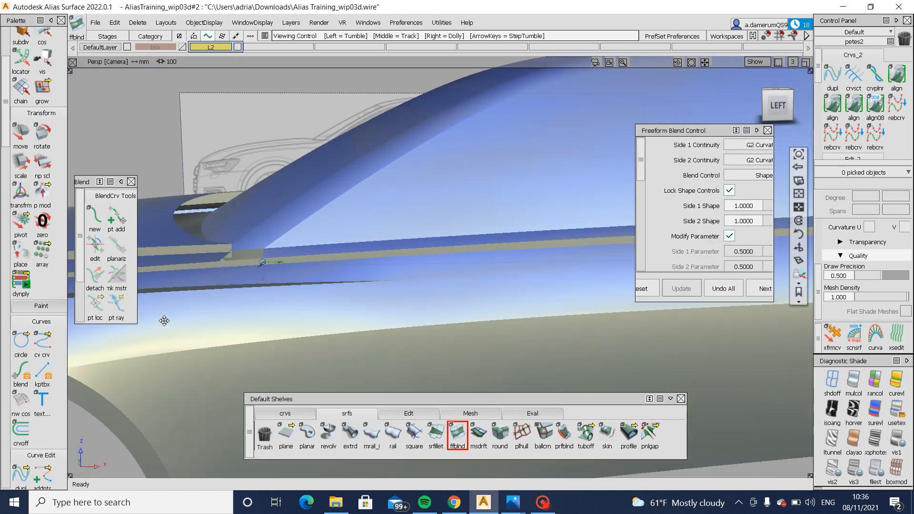
{"action": "middle_click_drag", "start_coordinate": [548, 329], "coordinate": [292, 339], "text": "alt+shift"}
{"action": "right_click_drag", "start_coordinate": [292, 339], "coordinate": [399, 324], "text": "alt+shift"}
{"action": "left_click_drag", "start_coordinate": [399, 325], "coordinate": [425, 272], "text": "alt+shift"}
{"action": "right_click_drag", "start_coordinate": [425, 272], "coordinate": [479, 281], "text": "ctrl+shift"}
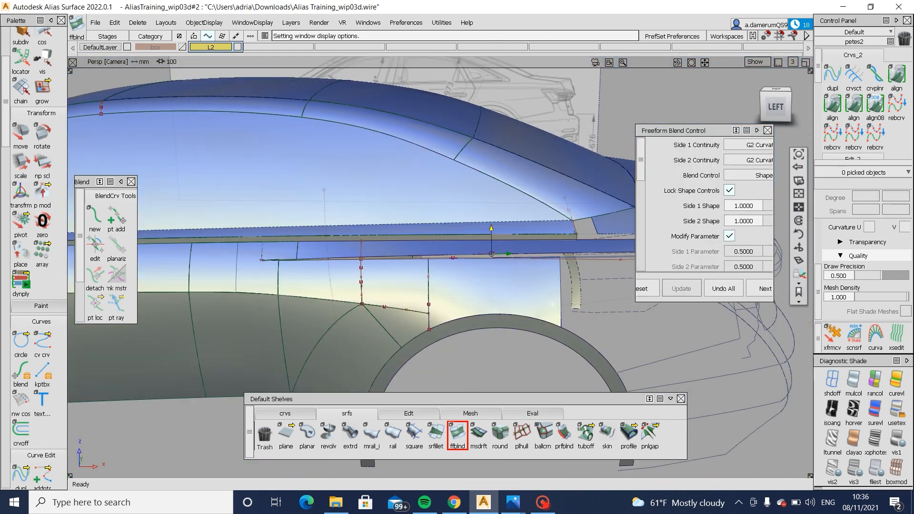
{"action": "left_click_drag", "start_coordinate": [478, 295], "coordinate": [459, 280], "text": "alt+shift"}
{"action": "middle_click_drag", "start_coordinate": [459, 280], "coordinate": [362, 286], "text": "alt+shift"}
{"action": "right_click_drag", "start_coordinate": [457, 300], "coordinate": [408, 306], "text": "alt+shift"}
- Create a flipped multi-surface draft from the lower edge of the shoulder surface above the rear wheel, with angle 0 and length 30
{"action": "left_click", "coordinate": [475, 436]}
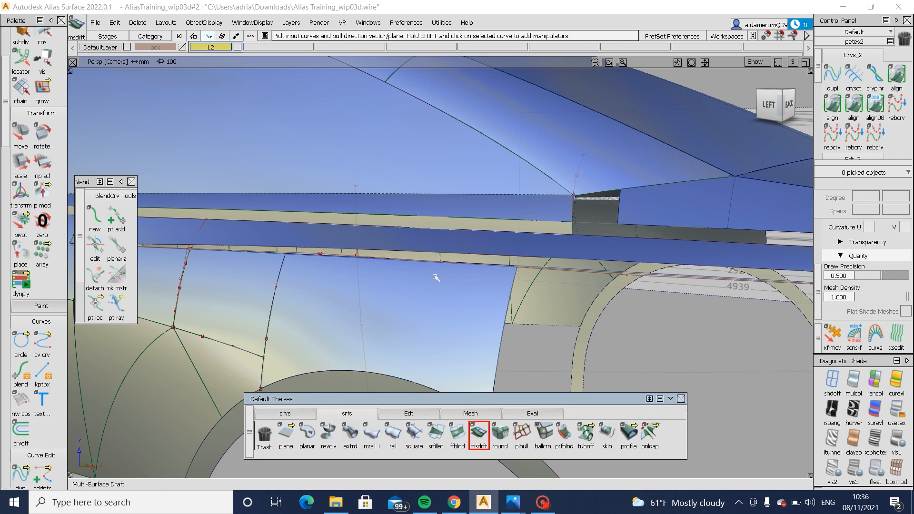
{"action": "left_click", "coordinate": [439, 256]}
{"action": "left_click", "coordinate": [456, 263]}
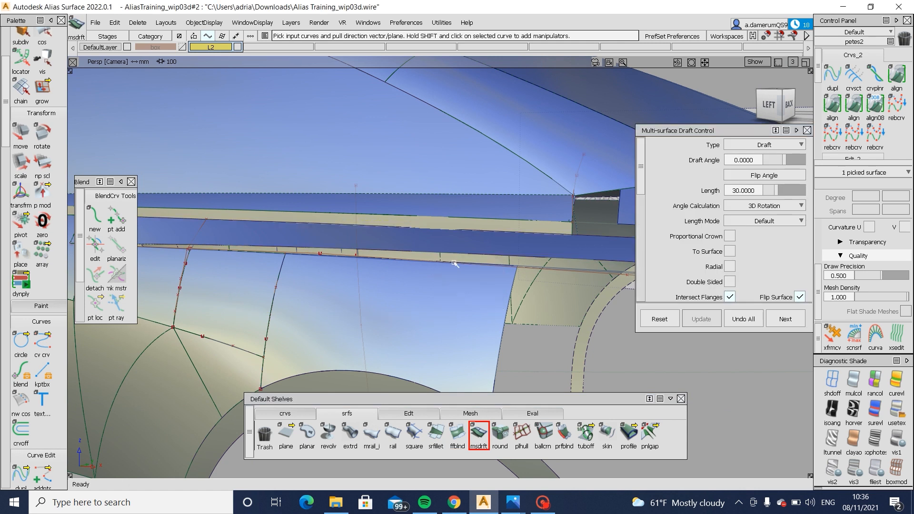
- Examine how the flange above the rear wheel meets the rear fender, from several angles and against the rear blueprint
{"action": "right_click_drag", "start_coordinate": [452, 265], "coordinate": [400, 295], "text": "alt+shift"}
{"action": "left_click_drag", "start_coordinate": [400, 295], "coordinate": [379, 310], "text": "alt+shift"}
{"action": "right_click_drag", "start_coordinate": [380, 310], "coordinate": [416, 299], "text": "alt+shift"}
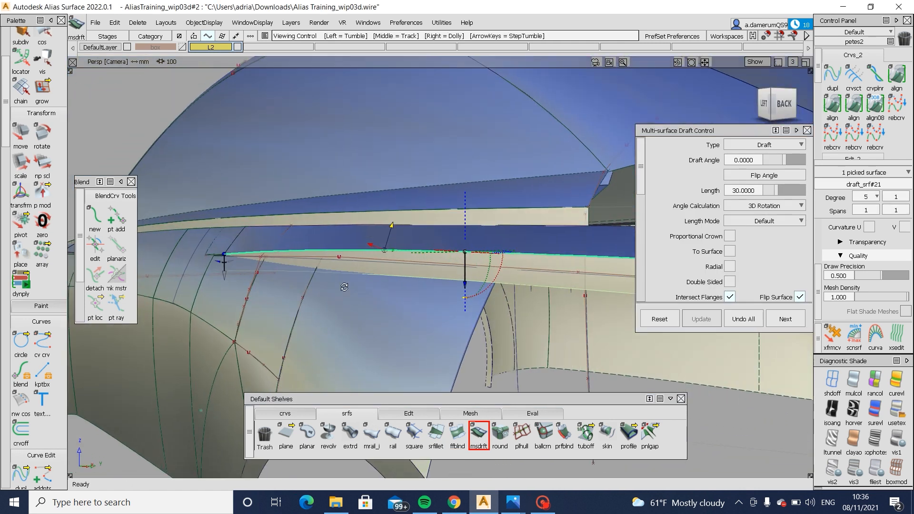
{"action": "left_click_drag", "start_coordinate": [415, 298], "coordinate": [488, 292], "text": "alt+shift"}
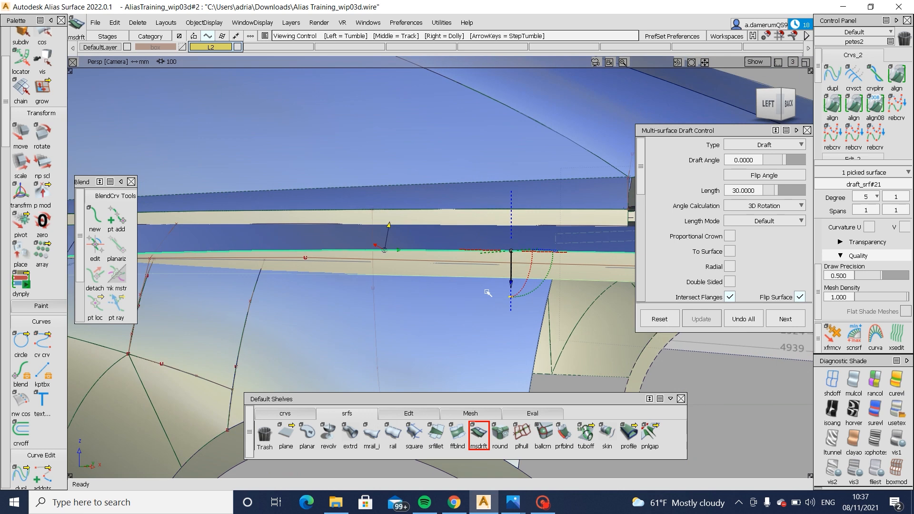
{"action": "right_click_drag", "start_coordinate": [488, 292], "coordinate": [335, 310], "text": "alt+shift"}
{"action": "left_click_drag", "start_coordinate": [334, 310], "coordinate": [514, 307], "text": "alt+shift"}
{"action": "right_click_drag", "start_coordinate": [514, 307], "coordinate": [567, 308], "text": "alt+shift"}
{"action": "left_click_drag", "start_coordinate": [435, 288], "coordinate": [382, 267], "text": "alt+shift"}
{"action": "left_click_drag", "start_coordinate": [326, 275], "coordinate": [344, 303], "text": "alt+shift"}
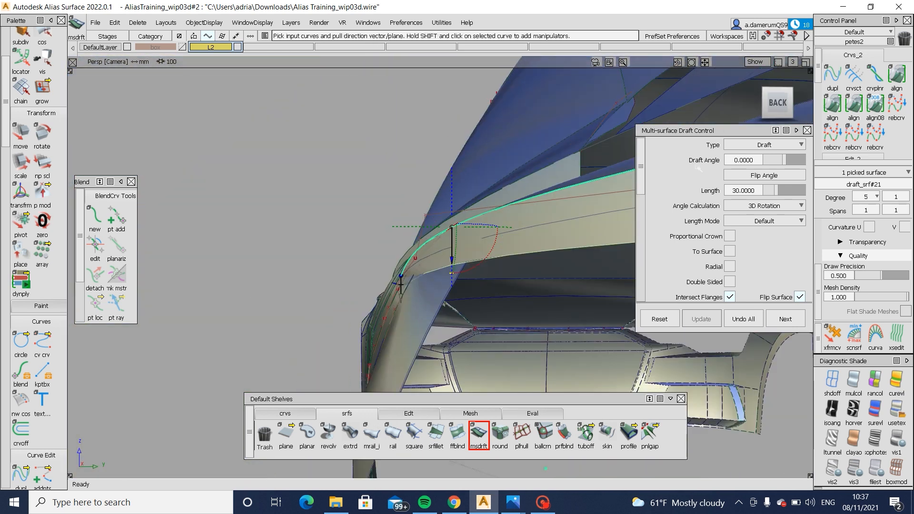
{"action": "left_click", "coordinate": [790, 102]}
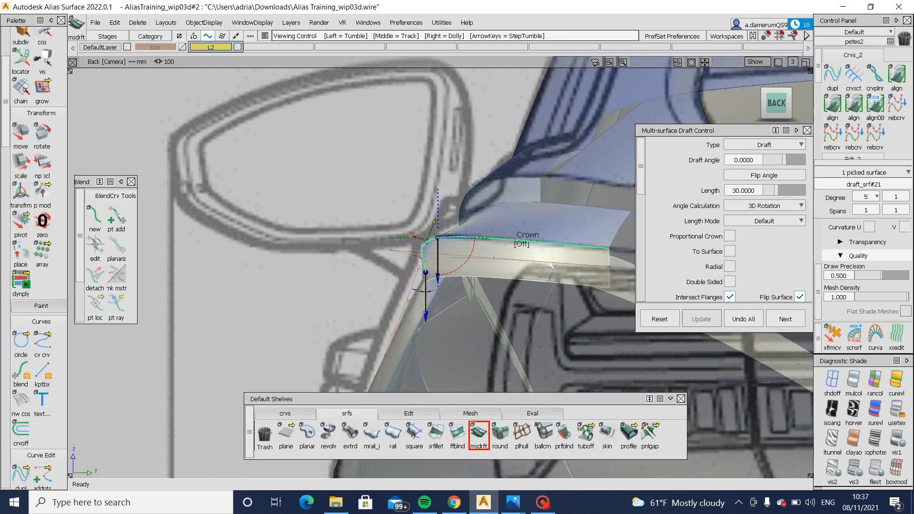
{"action": "right_click_drag", "start_coordinate": [519, 355], "coordinate": [322, 305], "text": "alt+shift"}
{"action": "mouse_move", "coordinate": [321, 304]}
{"action": "left_mouse_down", "text": "alt+shift"}
{"action": "mouse_move", "coordinate": [445, 306]}
{"action": "mouse_move", "coordinate": [471, 333]}
{"action": "left_mouse_up", "text": "alt+shift"}
{"action": "mouse_move", "coordinate": [471, 337]}
{"action": "left_mouse_down", "text": "ctrl+shift"}
{"action": "mouse_move", "coordinate": [467, 282]}
{"action": "mouse_move", "coordinate": [607, 316]}
{"action": "left_mouse_up", "text": "ctrl+shift"}
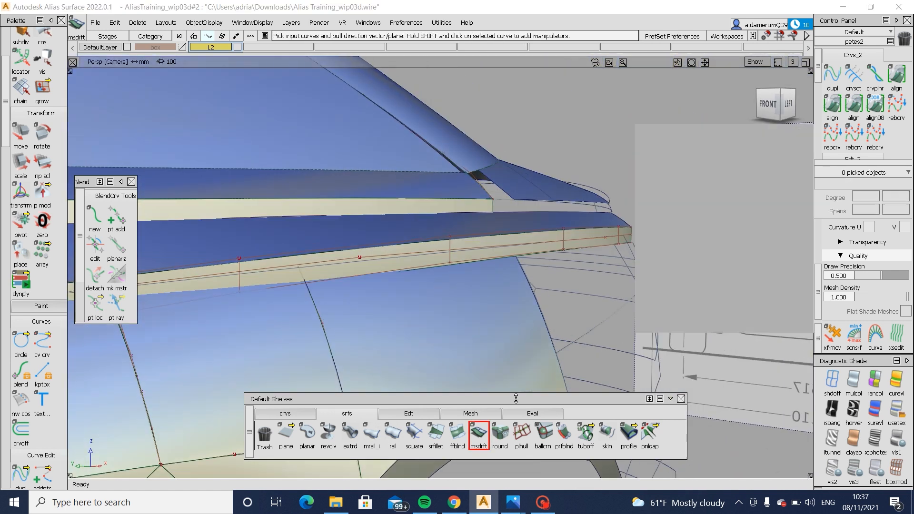
- Show the hull of the draft flange above the rear wheel and select its lower row of CVs for moving
{"action": "left_click", "coordinate": [410, 414]}
{"action": "left_click", "coordinate": [671, 434]}
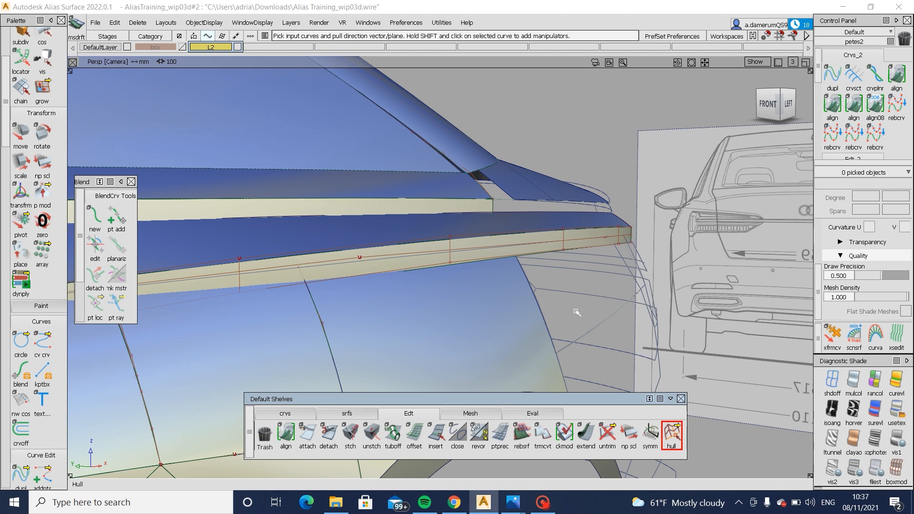
{"action": "left_click", "coordinate": [547, 254]}
{"action": "left_click_drag", "start_coordinate": [405, 292], "coordinate": [553, 305], "text": "alt+shift"}
{"action": "middle_click_drag", "start_coordinate": [553, 305], "coordinate": [469, 330], "text": "ctrl+shift"}
{"action": "key", "text": "Return"}
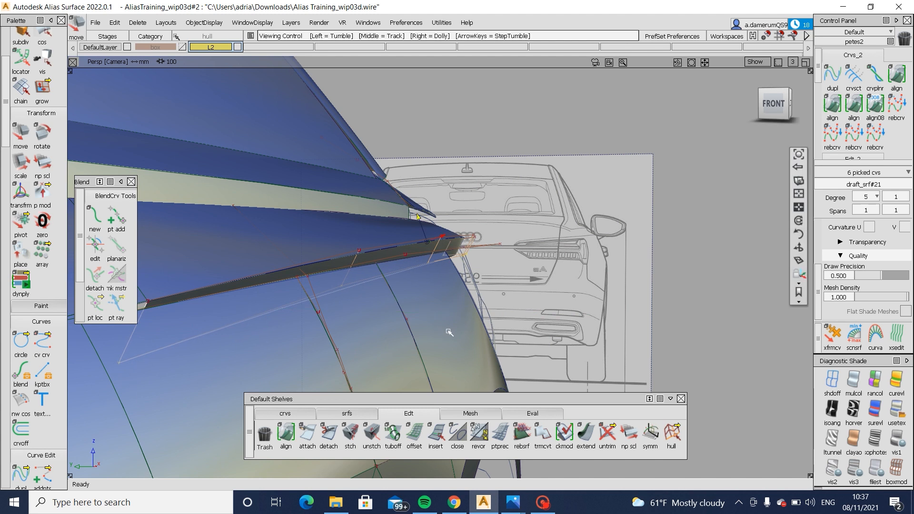
- Compare the flange above the rear wheel with the rear-angle reference photo of the Audi A6 in Photos, and return to Alias
{"action": "mouse_move", "coordinate": [441, 332]}
{"action": "left_mouse_down", "text": "alt+shift"}
{"action": "mouse_move", "coordinate": [403, 334]}
{"action": "mouse_move", "coordinate": [431, 334]}
{"action": "left_mouse_up", "text": "alt+shift"}
{"action": "left_click_drag", "start_coordinate": [431, 333], "coordinate": [396, 315], "text": "ctrl+shift"}
{"action": "key", "text": "alt+t"}
{"action": "mouse_move", "coordinate": [510, 506]}
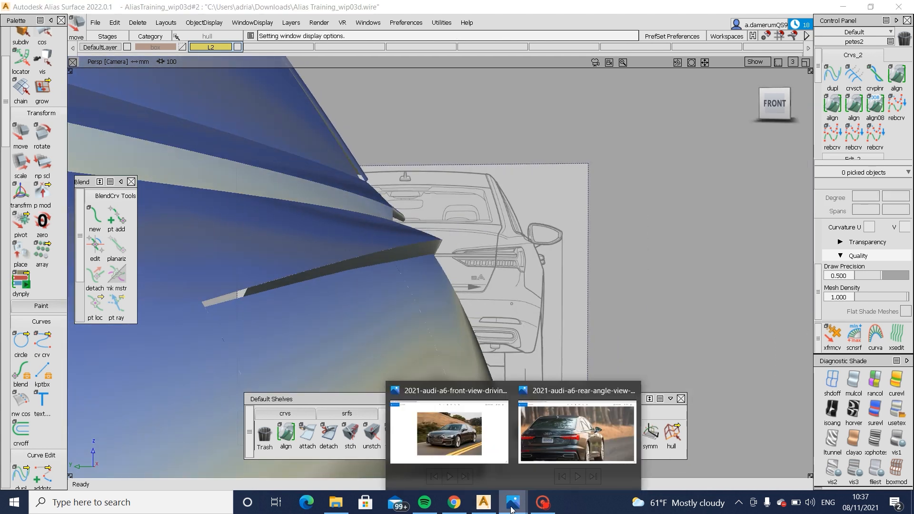
{"action": "left_click", "coordinate": [563, 435]}
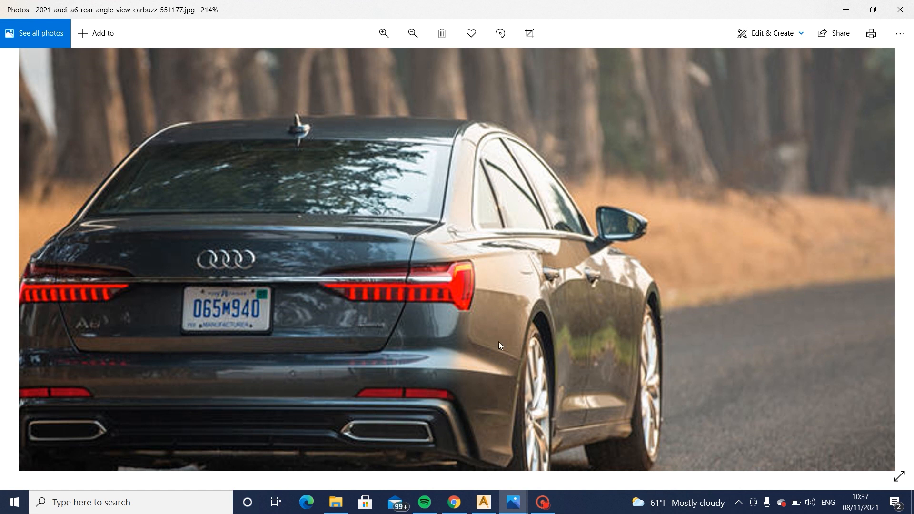
{"action": "left_click", "coordinate": [483, 503]}
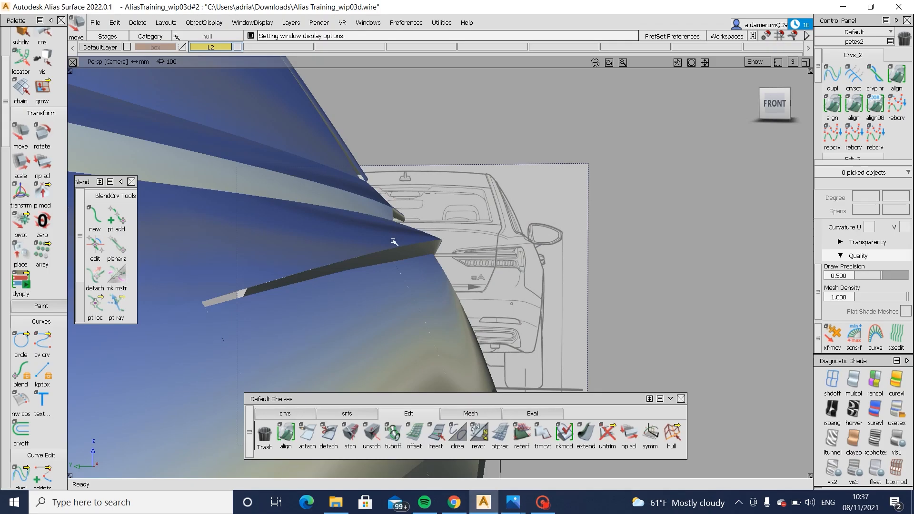
- Restore the curve and edge display and delete the draft flange above the rear wheel
{"action": "key", "text": "alt+m"}
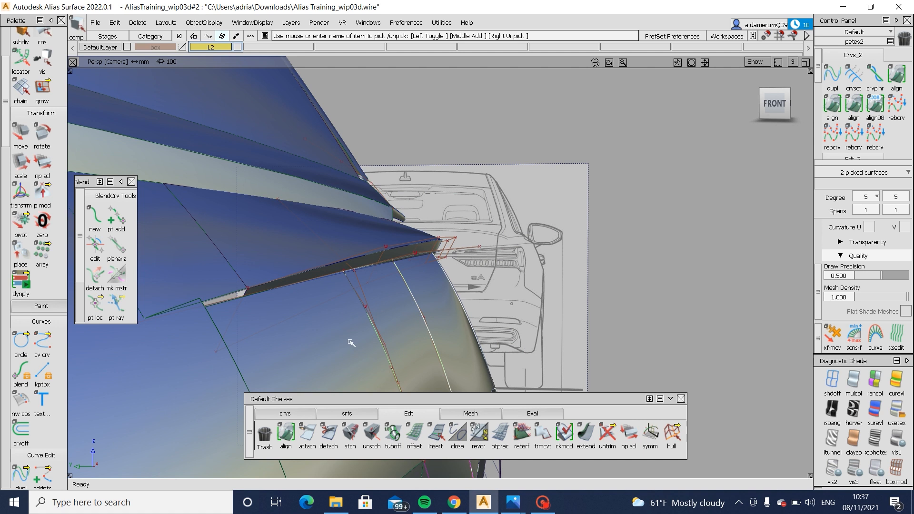
{"action": "left_click_drag", "start_coordinate": [253, 311], "coordinate": [450, 240], "text": "alt+shift"}
{"action": "left_click_drag", "start_coordinate": [574, 217], "coordinate": [405, 261], "text": "ctrl+shift"}
{"action": "left_click", "coordinate": [537, 242]}
{"action": "key", "text": "Delete"}
- Create a multi-surface draft from curve#71 along the lower edge of the rear shoulder, with angle 0 and length 30
{"action": "left_click", "coordinate": [352, 413]}
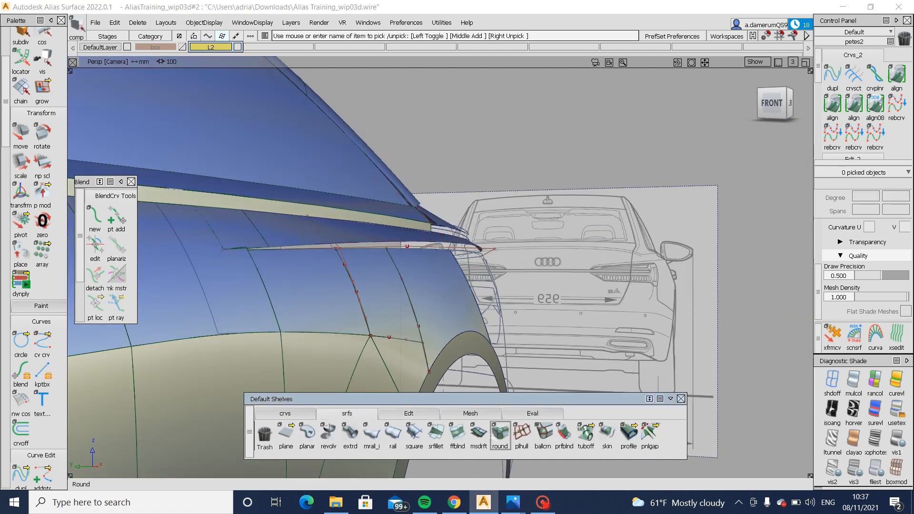
{"action": "left_click", "coordinate": [480, 433]}
{"action": "left_click_drag", "start_coordinate": [476, 285], "coordinate": [473, 238], "text": "alt+shift"}
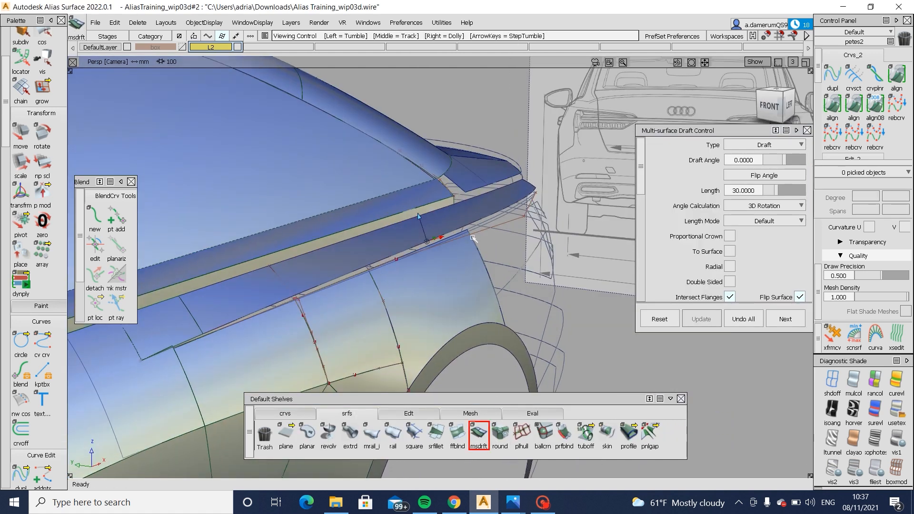
{"action": "left_click", "coordinate": [439, 238]}
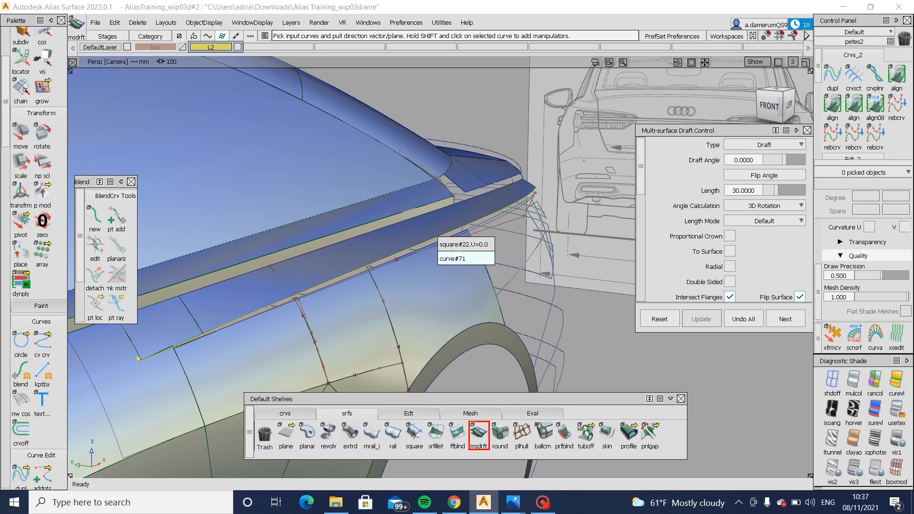
{"action": "left_click", "coordinate": [453, 258]}
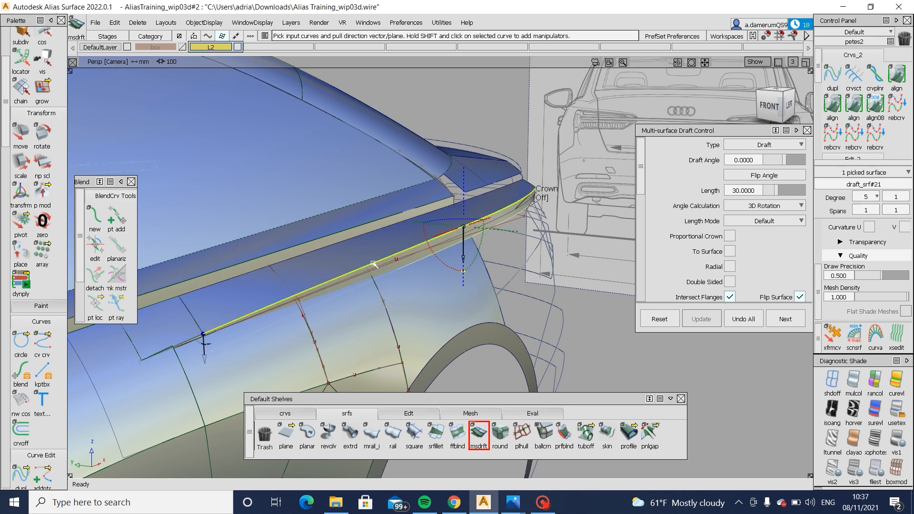
{"action": "left_click_drag", "start_coordinate": [374, 265], "coordinate": [461, 304], "text": "alt+shift"}
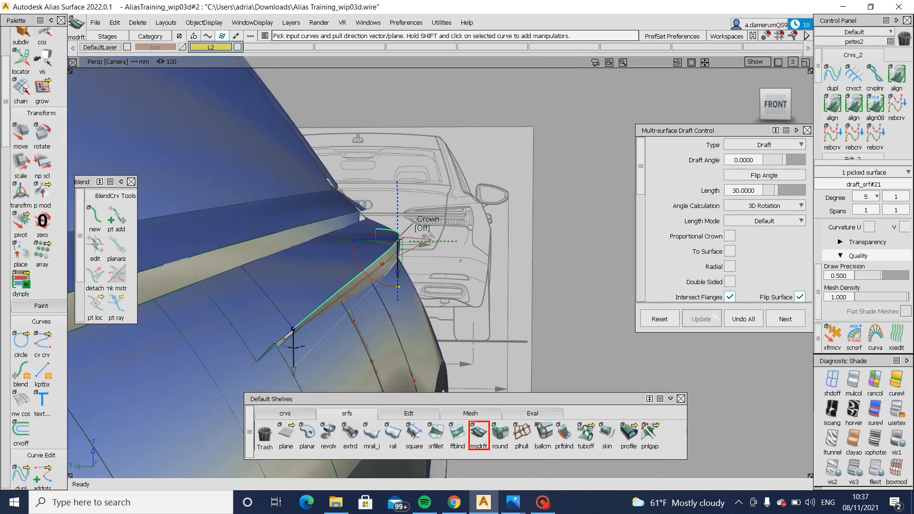
{"action": "left_click", "coordinate": [355, 275]}
{"action": "left_click", "coordinate": [375, 292]}
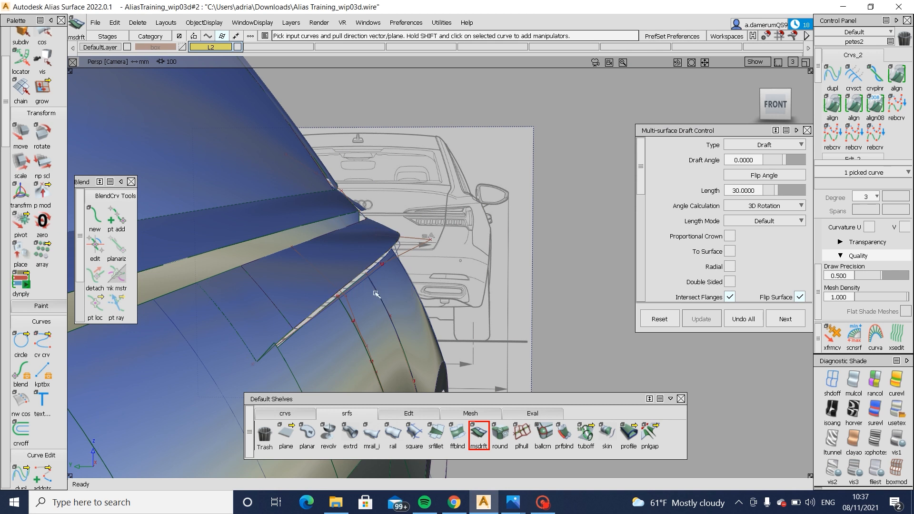
- Project curve#124 onto the new flange from the left view and trim the flange, keeping the part above the curve
{"action": "left_click_drag", "start_coordinate": [359, 299], "coordinate": [431, 272], "text": "alt+shift"}
{"action": "left_click", "coordinate": [779, 108]}
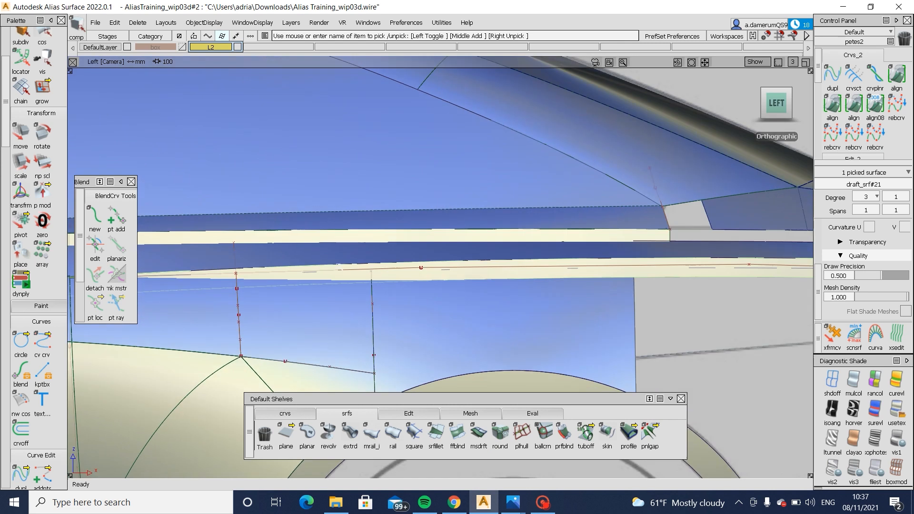
{"action": "left_click", "coordinate": [409, 273]}
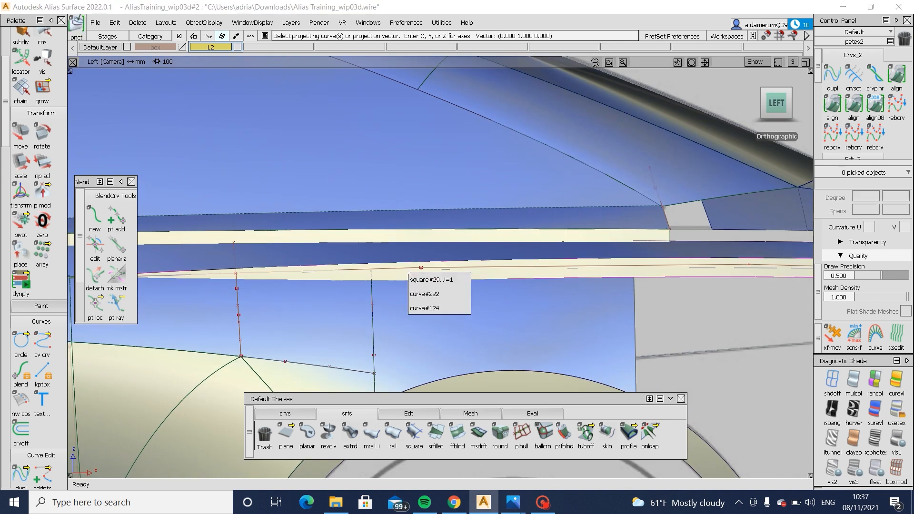
{"action": "left_click", "coordinate": [464, 308]}
{"action": "left_click", "coordinate": [656, 270]}
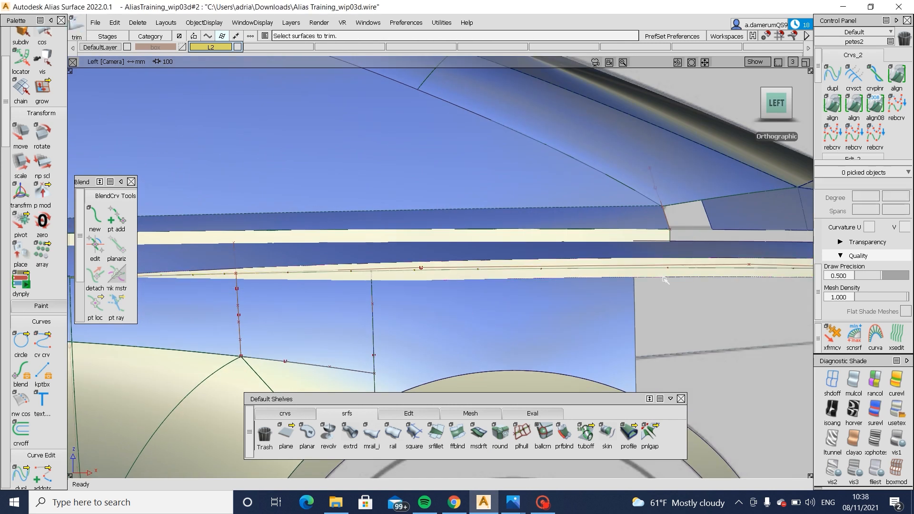
{"action": "left_click", "coordinate": [660, 264]}
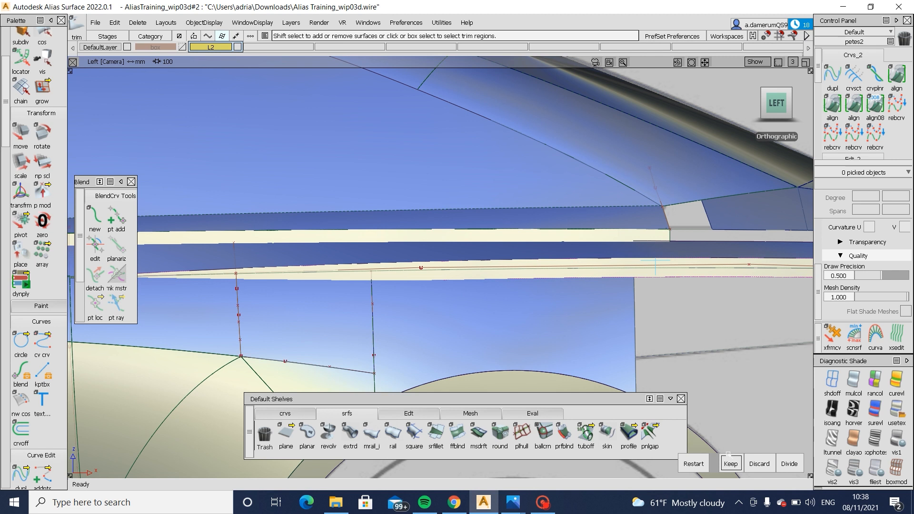
{"action": "left_click", "coordinate": [731, 463]}
- Align the upper edge of the rear wheel-arch surface to the flange's trimmed lower edge with G0 continuity
{"action": "left_click_drag", "start_coordinate": [486, 254], "coordinate": [369, 362], "text": "alt+shift"}
{"action": "left_click", "coordinate": [362, 345]}
{"action": "left_click", "coordinate": [288, 351]}
{"action": "left_click", "coordinate": [125, 363]}
{"action": "middle_click_drag", "start_coordinate": [178, 365], "coordinate": [334, 321], "text": "alt+shift"}
{"action": "left_click_drag", "start_coordinate": [298, 317], "coordinate": [671, 252], "text": "alt+shift"}
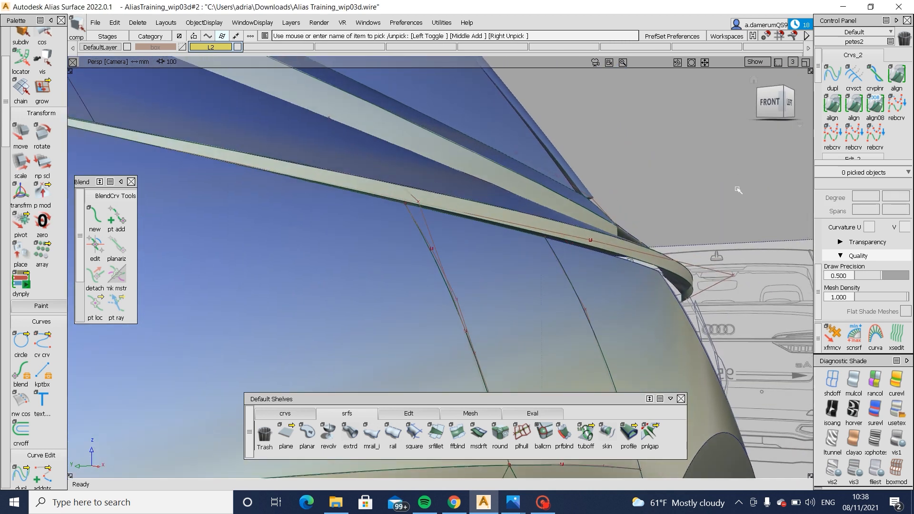
{"action": "double_click", "coordinate": [832, 103]}
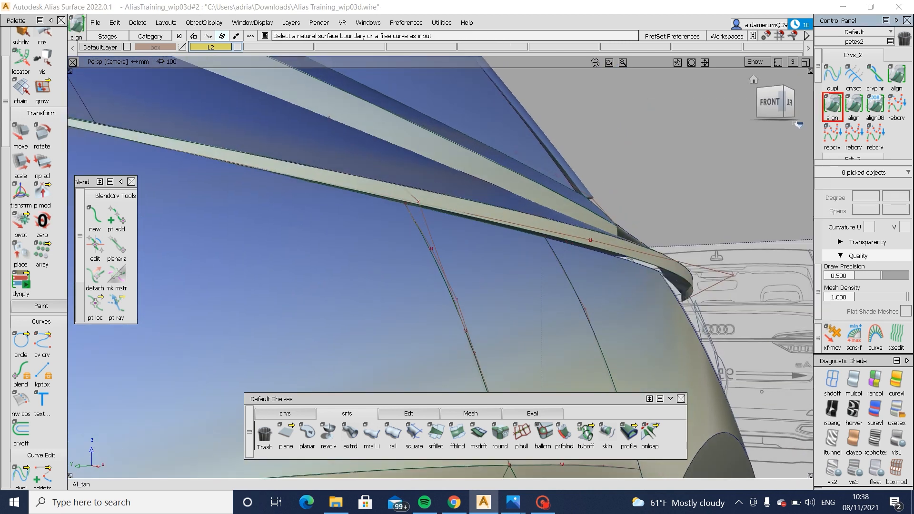
{"action": "left_click_drag", "start_coordinate": [743, 128], "coordinate": [816, 117]}
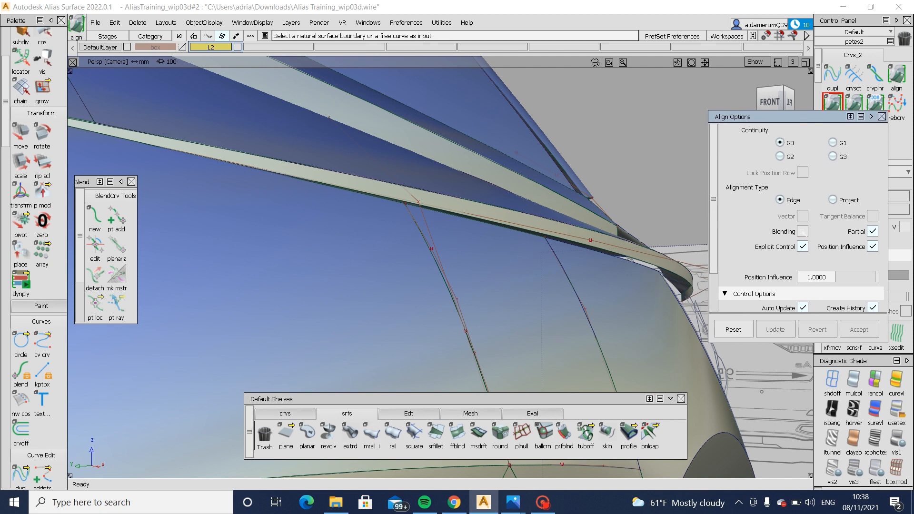
{"action": "left_click", "coordinate": [655, 270]}
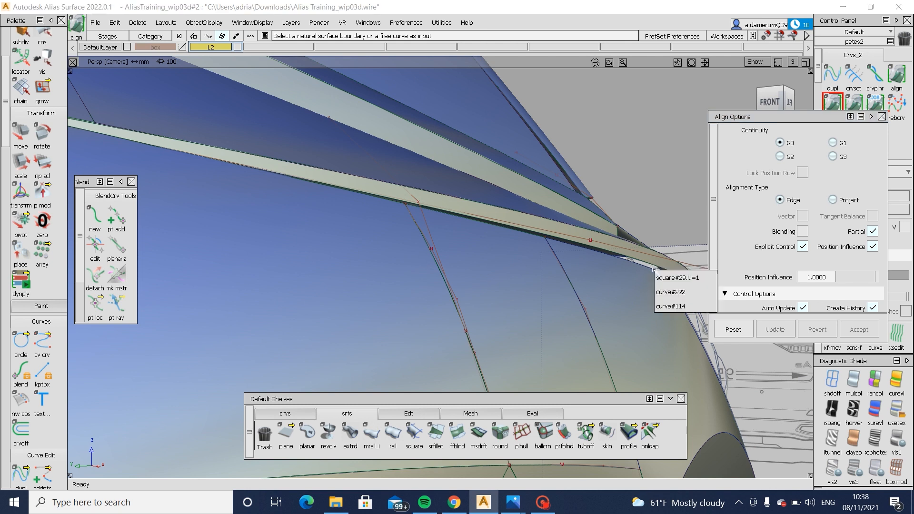
{"action": "left_click", "coordinate": [710, 292]}
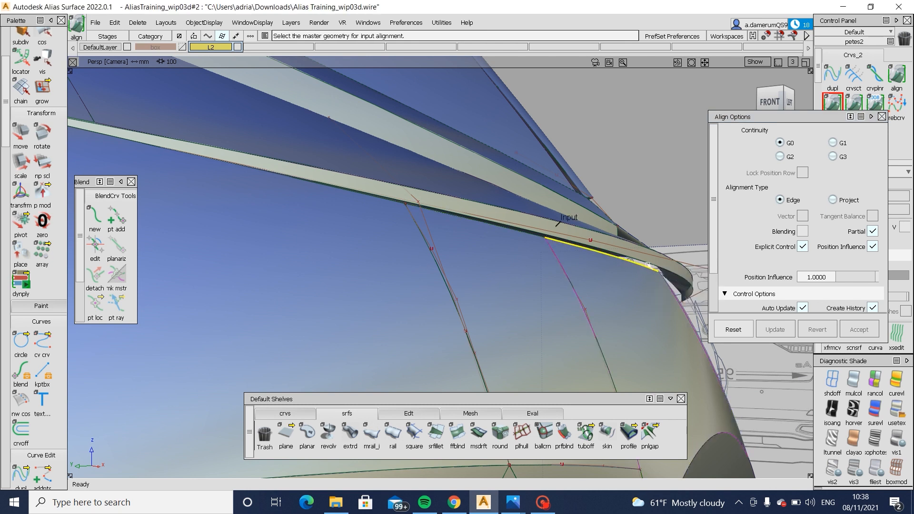
{"action": "left_click", "coordinate": [644, 262]}
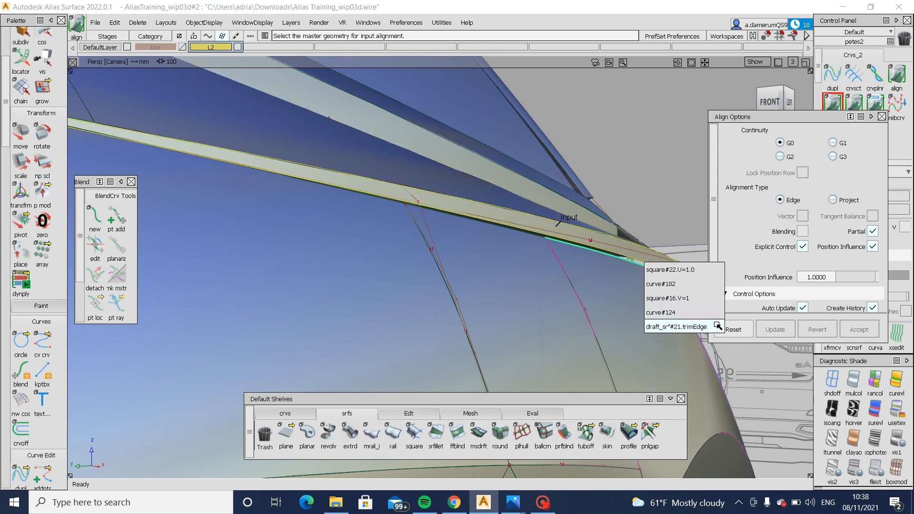
{"action": "left_click", "coordinate": [677, 327]}
- Turn on blending for the wheel-arch surface's alignment and set the extra CV rows to 2
{"action": "left_click_drag", "start_coordinate": [636, 337], "coordinate": [505, 318], "text": "alt+shift"}
{"action": "middle_click_drag", "start_coordinate": [567, 324], "coordinate": [446, 229], "text": "alt+shift"}
{"action": "right_click_drag", "start_coordinate": [471, 241], "coordinate": [436, 252], "text": "alt+shift"}
{"action": "left_click_drag", "start_coordinate": [436, 252], "coordinate": [469, 302], "text": "alt+shift"}
{"action": "left_click", "coordinate": [803, 231]}
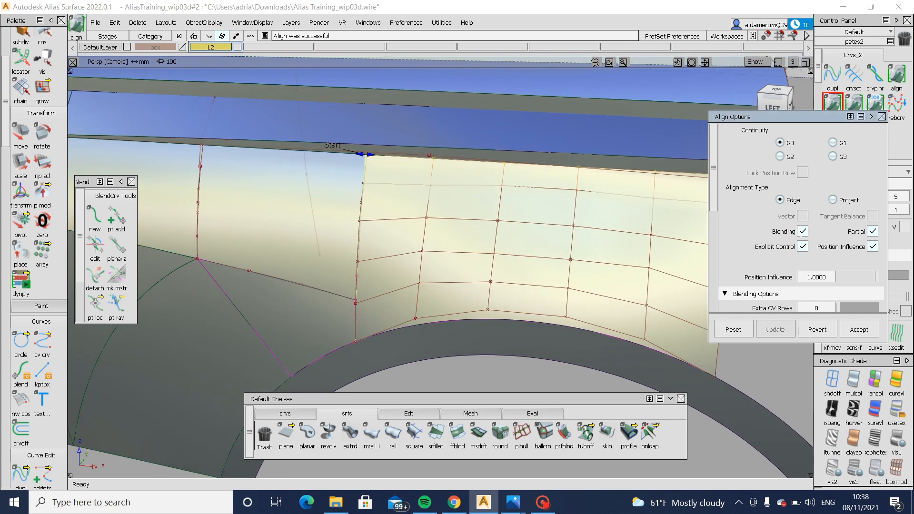
{"action": "scroll", "coordinate": [831, 250], "scroll_direction": "down", "scroll_amount": 3}
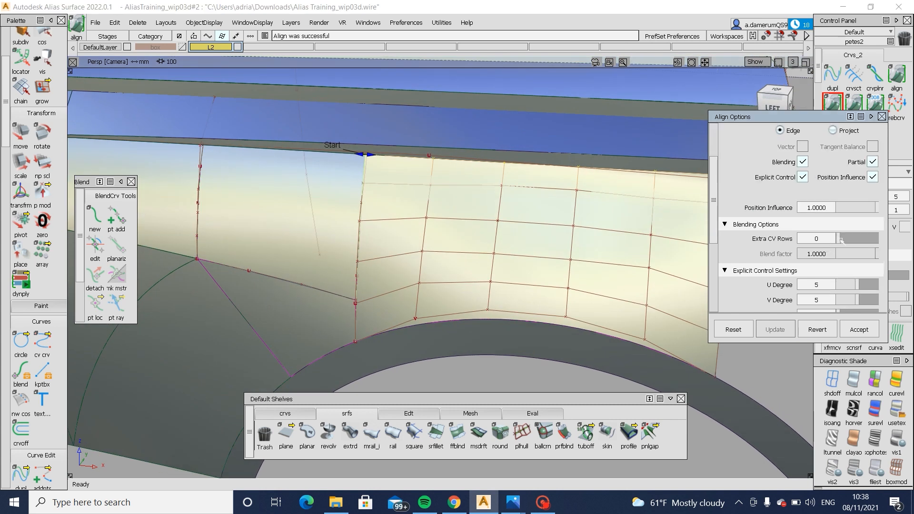
{"action": "left_click", "coordinate": [844, 241]}
{"action": "left_click", "coordinate": [848, 241]}
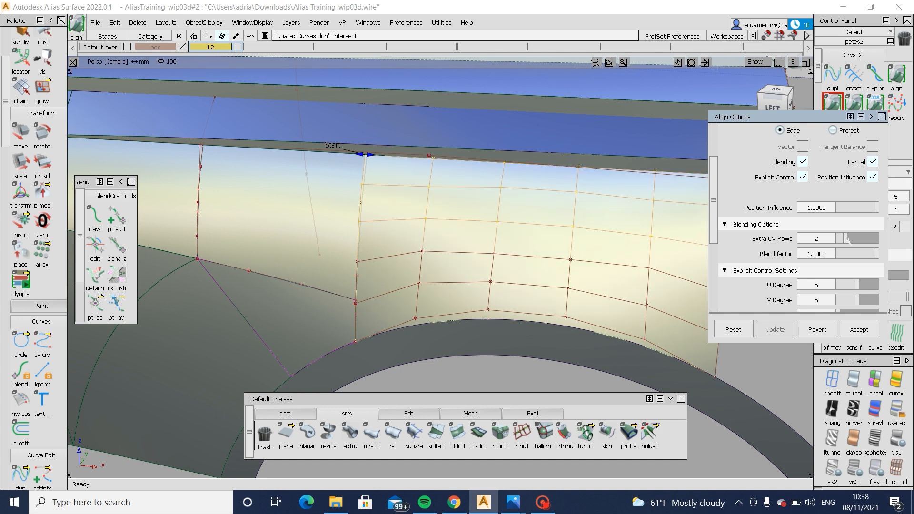
- Align the upper edge of the narrow panel ahead of the wheel-arch surface to the flange's trimmed edge with G0 continuity and blending
{"action": "mouse_move", "coordinate": [470, 194]}
{"action": "left_mouse_down", "text": "alt+shift"}
{"action": "mouse_move", "coordinate": [497, 203]}
{"action": "mouse_move", "coordinate": [550, 184]}
{"action": "mouse_move", "coordinate": [552, 199]}
{"action": "mouse_move", "coordinate": [481, 223]}
{"action": "mouse_move", "coordinate": [620, 279]}
{"action": "mouse_move", "coordinate": [661, 263]}
{"action": "mouse_move", "coordinate": [671, 208]}
{"action": "left_mouse_up", "text": "alt+shift"}
{"action": "key", "text": "ctrl+z"}
{"action": "scroll", "coordinate": [443, 161], "scroll_direction": "up", "scroll_amount": 4}
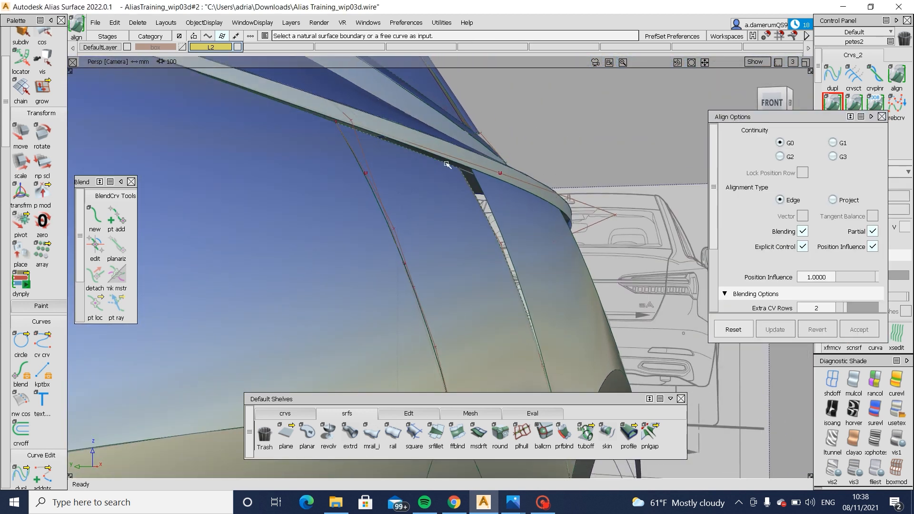
{"action": "left_click", "coordinate": [445, 163]}
{"action": "left_click", "coordinate": [451, 169]}
{"action": "key", "text": "Return"}
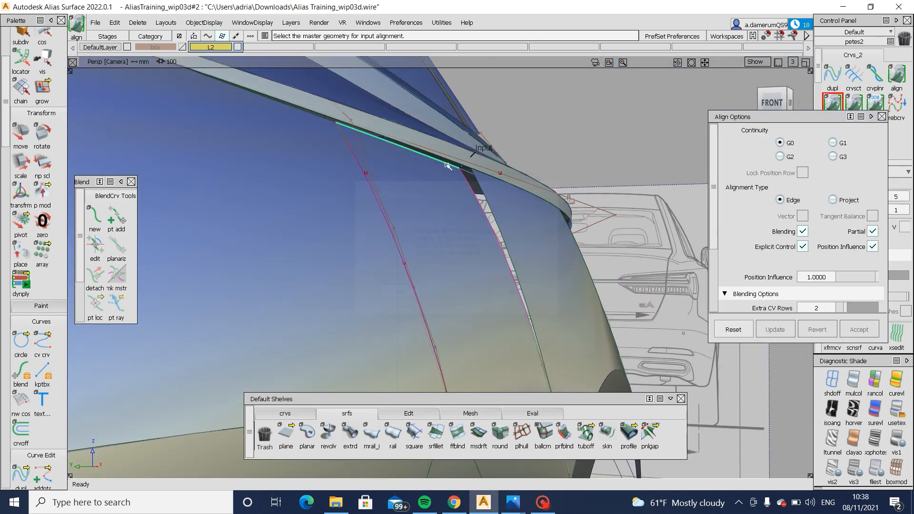
{"action": "left_click", "coordinate": [445, 160]}
{"action": "left_click", "coordinate": [518, 182]}
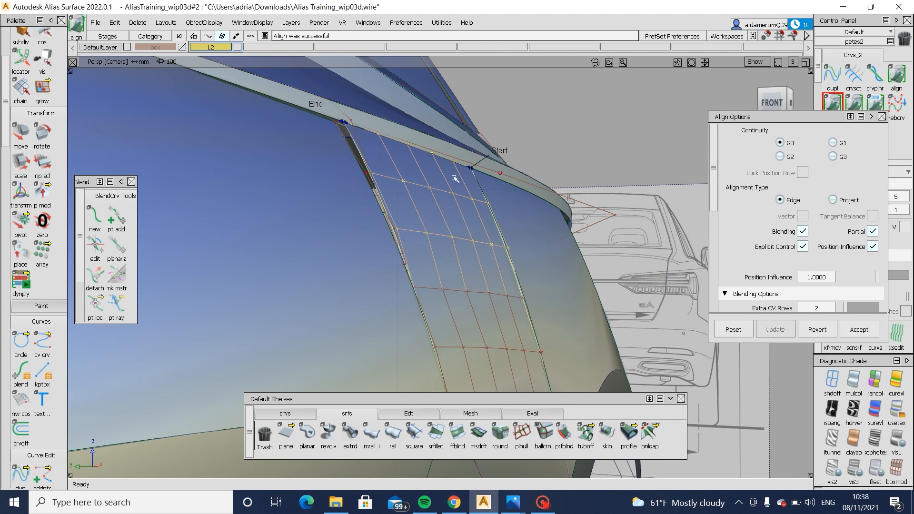
- Set the extra CV rows to 3 for the alignment of the narrow panel ahead of the wheel-arch surface
{"action": "mouse_move", "coordinate": [464, 206]}
{"action": "left_mouse_down", "text": "alt+shift"}
{"action": "mouse_move", "coordinate": [505, 215]}
{"action": "mouse_move", "coordinate": [464, 209]}
{"action": "left_mouse_up", "text": "alt+shift"}
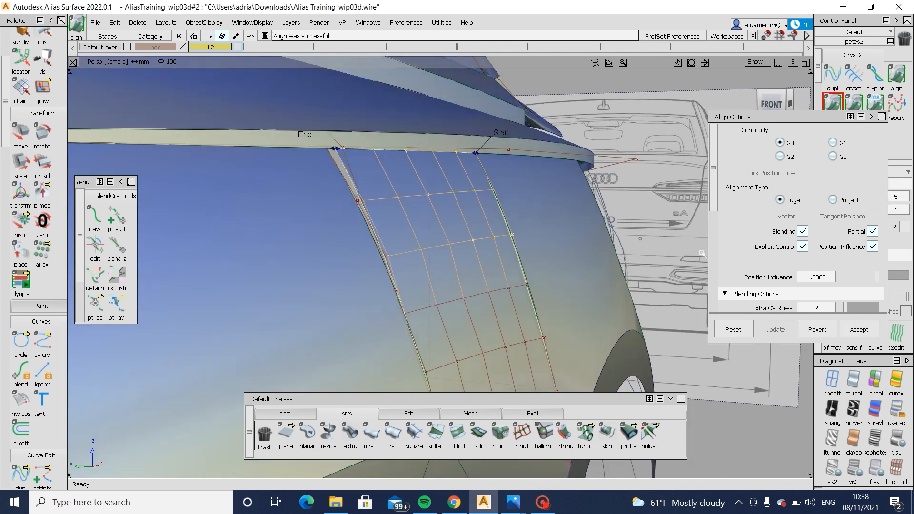
{"action": "scroll", "coordinate": [795, 257], "scroll_direction": "down", "scroll_amount": 1}
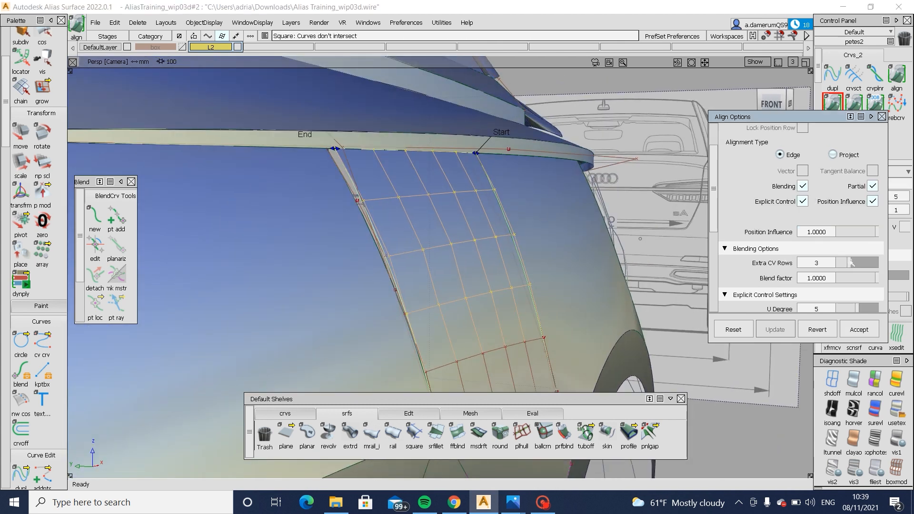
{"action": "mouse_move", "coordinate": [505, 240]}
{"action": "left_mouse_down", "text": "alt+shift"}
{"action": "mouse_move", "coordinate": [331, 248]}
{"action": "mouse_move", "coordinate": [300, 233]}
{"action": "left_mouse_up", "text": "alt+shift"}
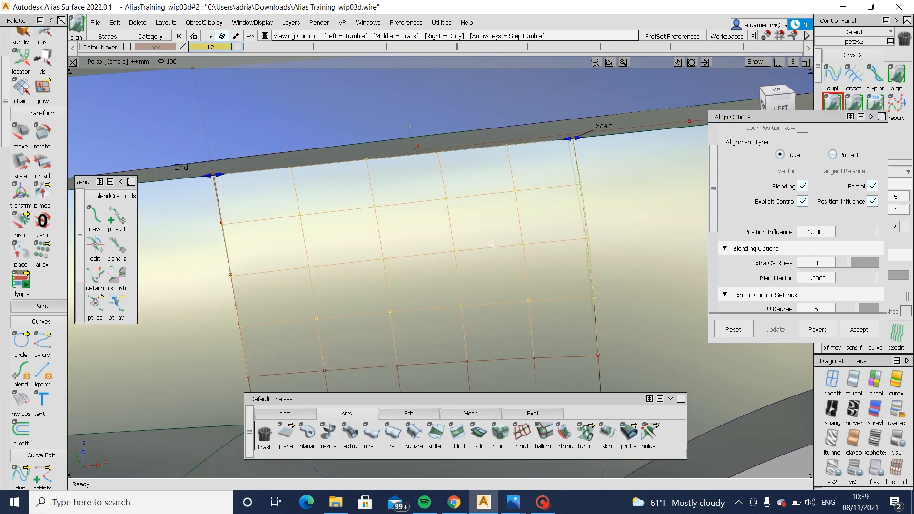
- Reopen the alignment history of the wheel-arch surface at its blending options
{"action": "left_click_drag", "start_coordinate": [597, 344], "coordinate": [596, 273], "text": "ctrl+shift"}
{"action": "left_click_drag", "start_coordinate": [692, 281], "coordinate": [607, 283], "text": "ctrl+shift"}
{"action": "left_click", "coordinate": [610, 279]}
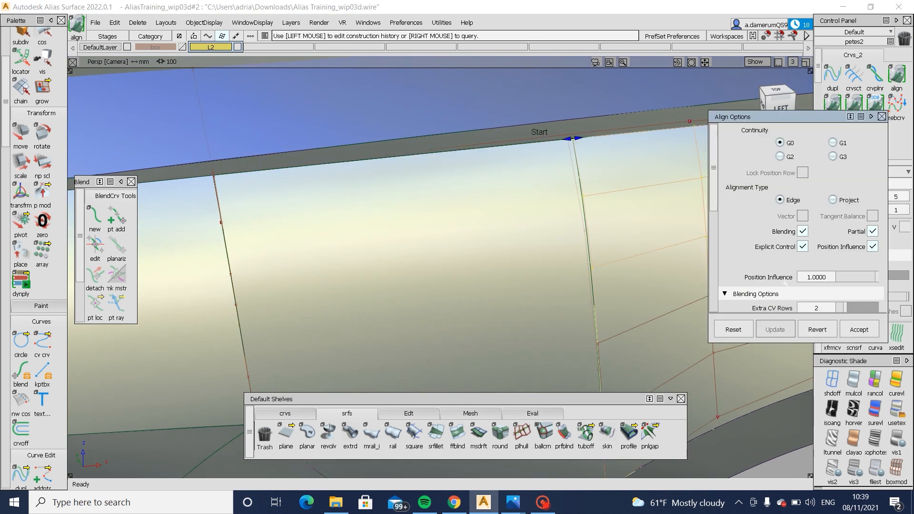
{"action": "scroll", "coordinate": [841, 263], "scroll_direction": "down", "scroll_amount": 3}
{"action": "left_click_drag", "start_coordinate": [524, 281], "coordinate": [572, 279], "text": "alt+shift"}
{"action": "left_click_drag", "start_coordinate": [531, 316], "coordinate": [535, 163], "text": "ctrl+shift"}
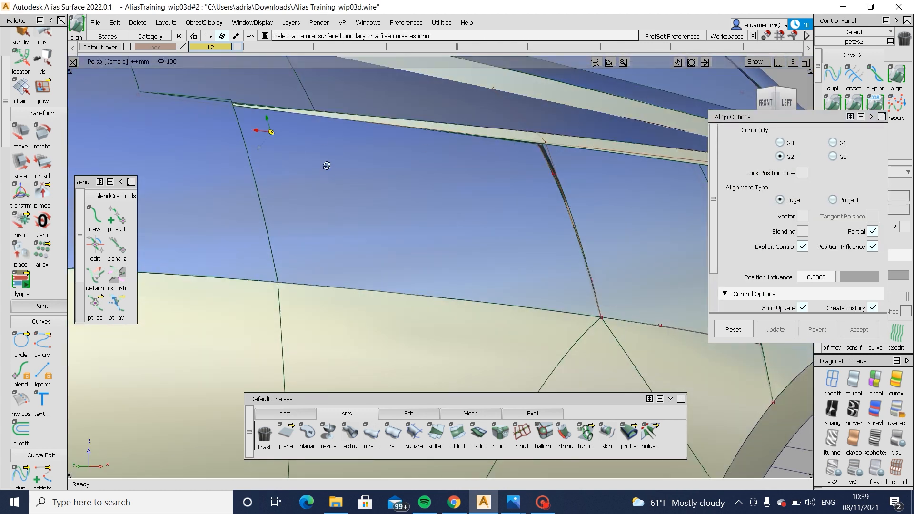
- Select Blend_srf#5 on the body side near the front end of the rear flange and cut it
{"action": "left_click_drag", "start_coordinate": [327, 166], "coordinate": [380, 205], "text": "alt+shift"}
{"action": "left_click", "coordinate": [381, 206]}
{"action": "left_click", "coordinate": [354, 184]}
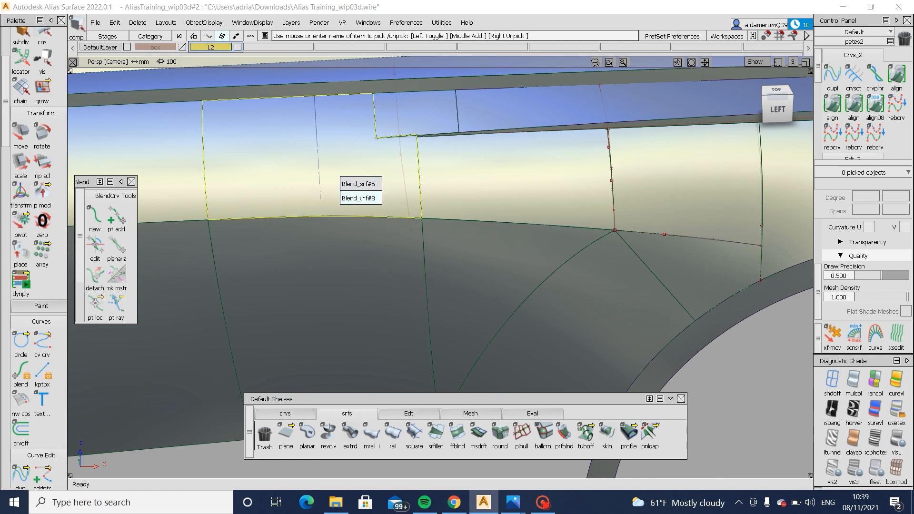
{"action": "left_click", "coordinate": [362, 184]}
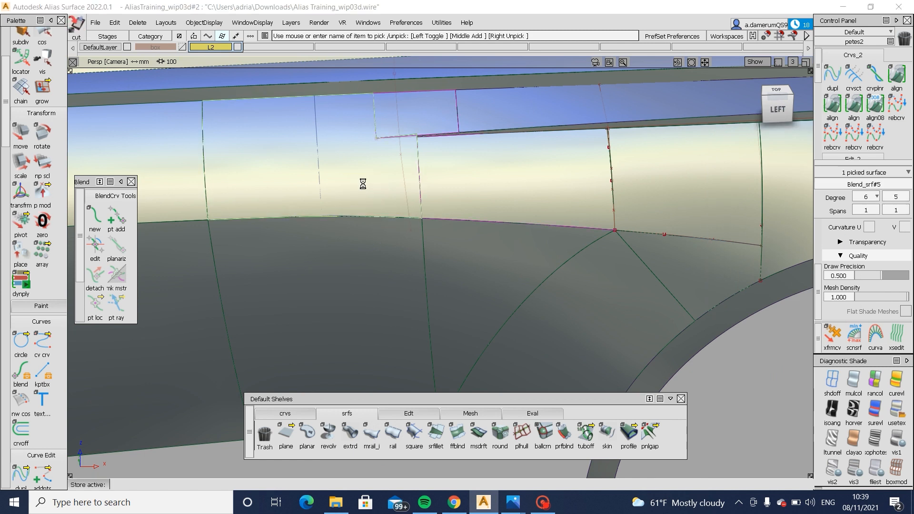
- Align the upper edge (V=1) of square#30 on the body side to the flange's lower edge with G0 continuity, blending and partial alignment
{"action": "left_click", "coordinate": [368, 198]}
{"action": "left_click", "coordinate": [488, 230]}
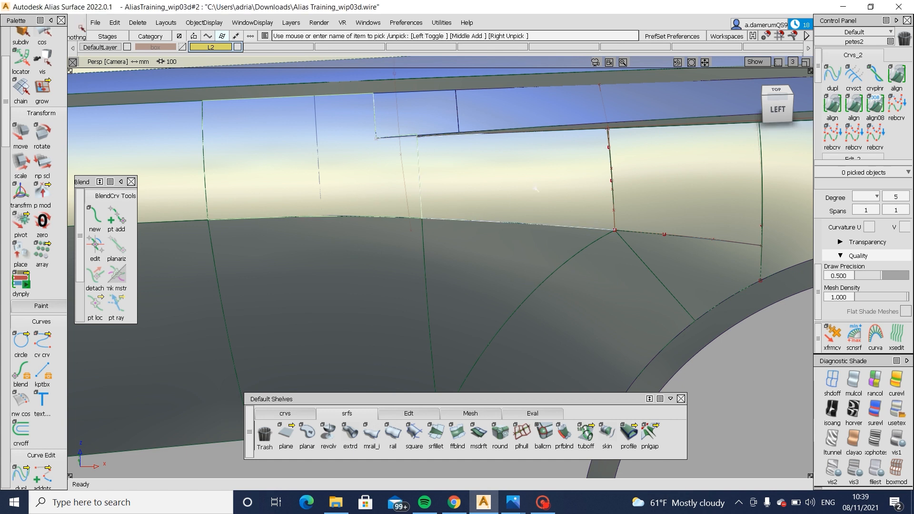
{"action": "left_click_drag", "start_coordinate": [536, 189], "coordinate": [714, 143], "text": "alt+shift"}
{"action": "right_click_drag", "start_coordinate": [714, 143], "coordinate": [744, 112], "text": "alt+shift"}
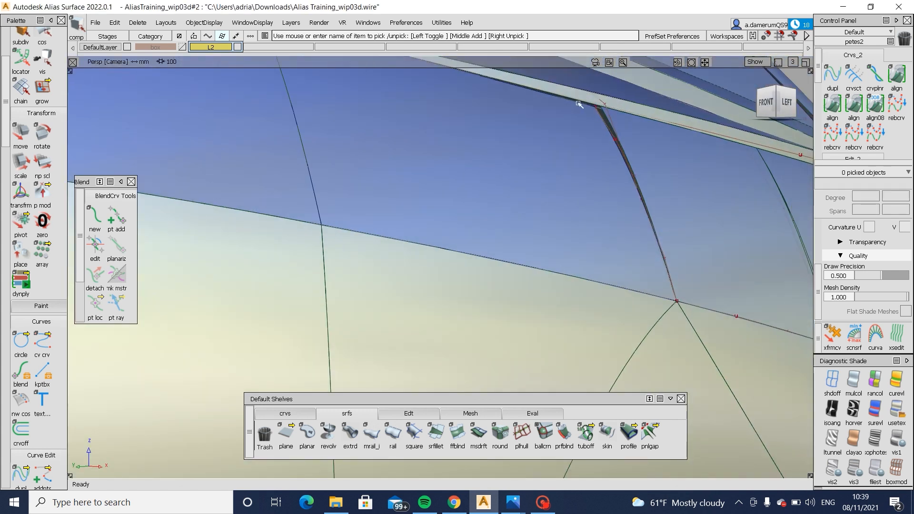
{"action": "double_click", "coordinate": [832, 104]}
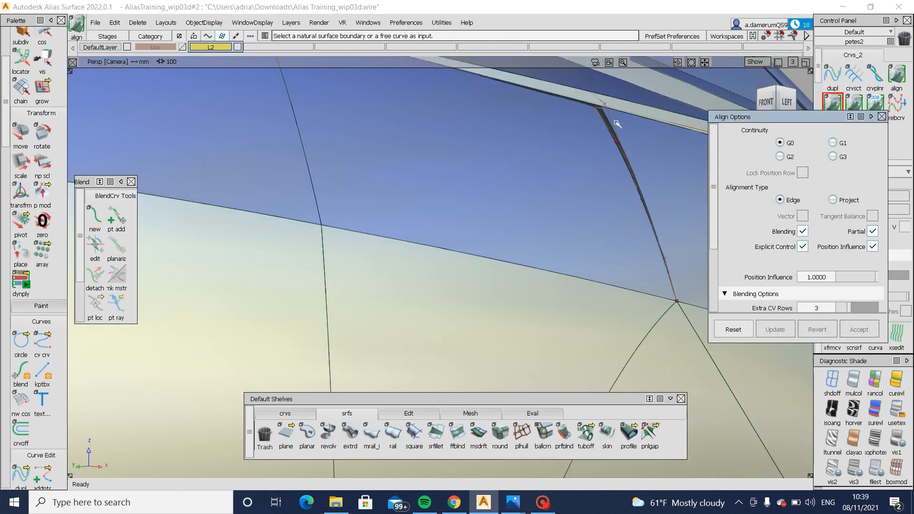
{"action": "left_click", "coordinate": [579, 106]}
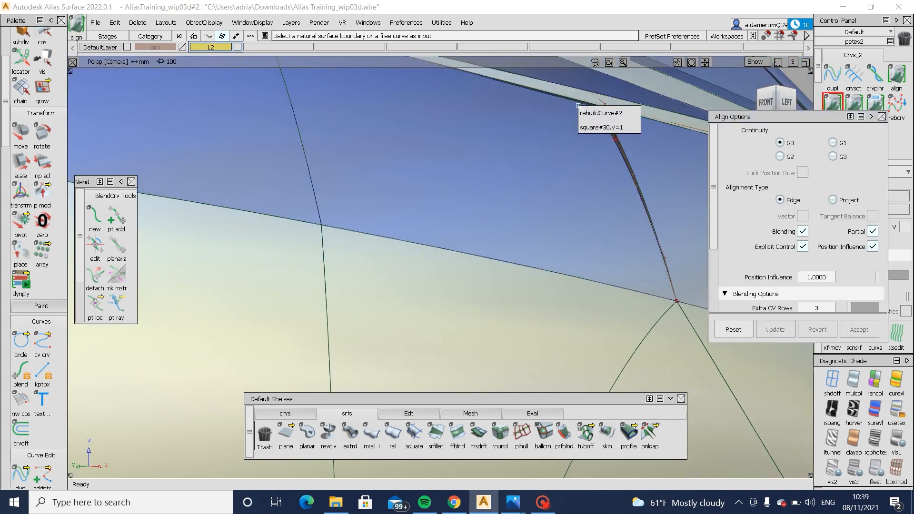
{"action": "left_click", "coordinate": [634, 126]}
{"action": "left_click", "coordinate": [576, 101]}
{"action": "left_click", "coordinate": [648, 135]}
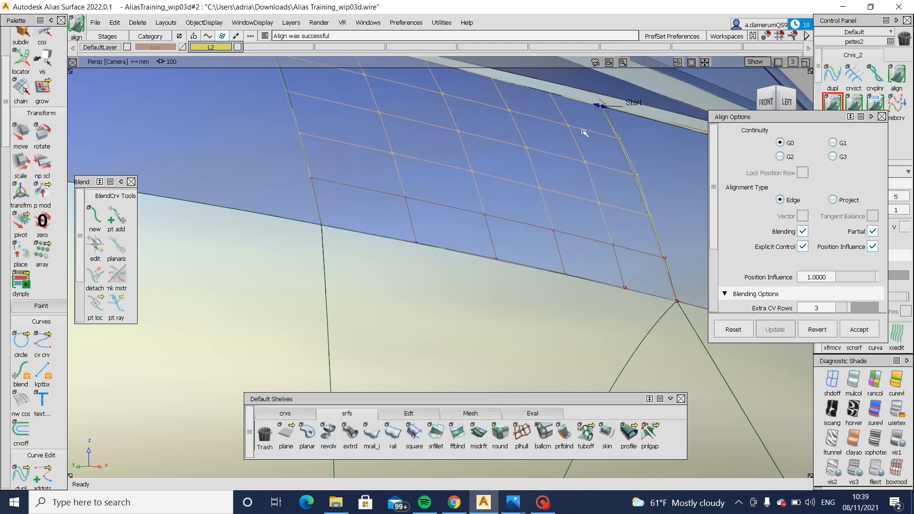
- Align the front edge of the square#30 panel to the adjoining body-side surface
{"action": "left_click_drag", "start_coordinate": [584, 133], "coordinate": [387, 242], "text": "alt+shift"}
{"action": "middle_click_drag", "start_coordinate": [387, 242], "coordinate": [464, 247], "text": "alt+shift"}
{"action": "right_click_drag", "start_coordinate": [463, 248], "coordinate": [455, 274], "text": "alt+shift"}
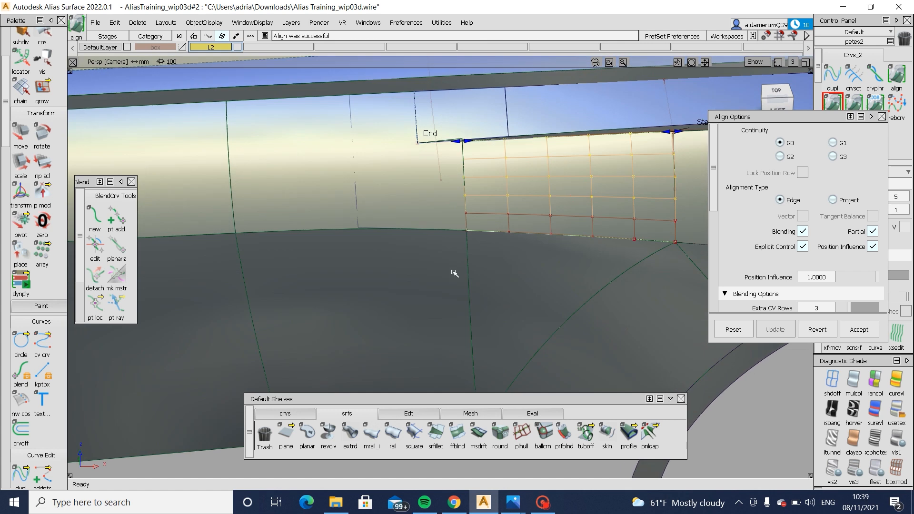
{"action": "left_click_drag", "start_coordinate": [466, 265], "coordinate": [447, 200], "text": "ctrl+shift"}
{"action": "scroll", "coordinate": [445, 199], "scroll_direction": "up", "scroll_amount": 3}
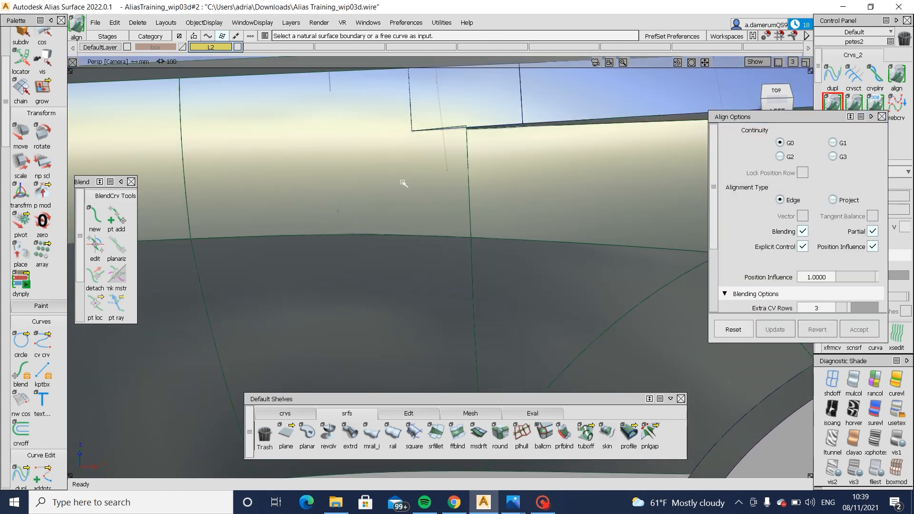
{"action": "left_click_drag", "start_coordinate": [518, 193], "coordinate": [486, 197], "text": "ctrl+shift"}
{"action": "left_click", "coordinate": [469, 198]}
{"action": "left_click", "coordinate": [468, 175], "text": "alt+shift"}
- Examine the highlight flow across the body-side panels ahead of the wheel arch with zebra-stripe shading
{"action": "mouse_move", "coordinate": [543, 187]}
{"action": "left_mouse_down", "text": "alt+shift"}
{"action": "mouse_move", "coordinate": [712, 178]}
{"action": "mouse_move", "coordinate": [400, 180]}
{"action": "mouse_move", "coordinate": [527, 183]}
{"action": "mouse_move", "coordinate": [588, 217]}
{"action": "mouse_move", "coordinate": [621, 286]}
{"action": "left_mouse_up", "text": "alt+shift"}
{"action": "left_click_drag", "start_coordinate": [622, 292], "coordinate": [637, 251], "text": "ctrl+shift"}
{"action": "left_click", "coordinate": [854, 410]}
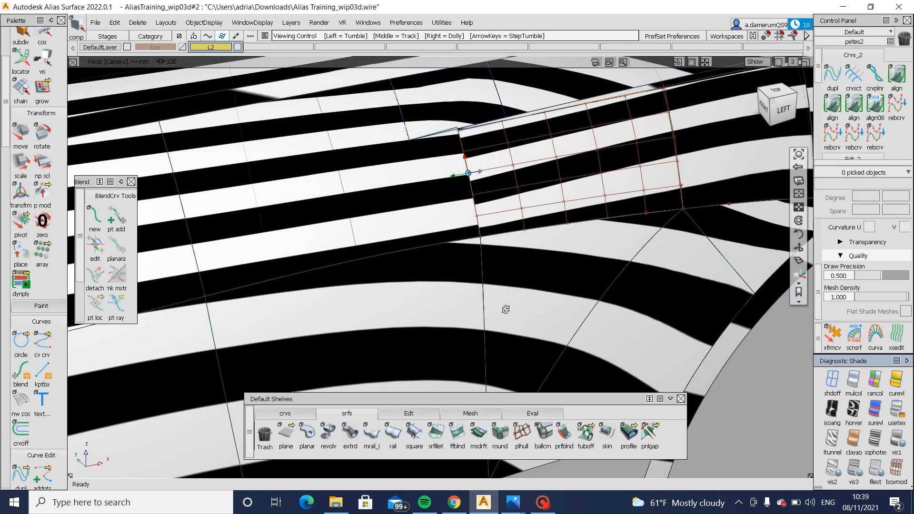
{"action": "left_click_drag", "start_coordinate": [505, 308], "coordinate": [474, 310], "text": "alt+shift"}
{"action": "right_click_drag", "start_coordinate": [475, 310], "coordinate": [449, 335], "text": "alt+shift"}
{"action": "left_click_drag", "start_coordinate": [449, 334], "coordinate": [440, 350], "text": "alt+shift"}
{"action": "middle_click_drag", "start_coordinate": [634, 223], "coordinate": [496, 212], "text": "alt+shift"}
{"action": "left_click", "coordinate": [494, 211], "text": "alt+shift"}
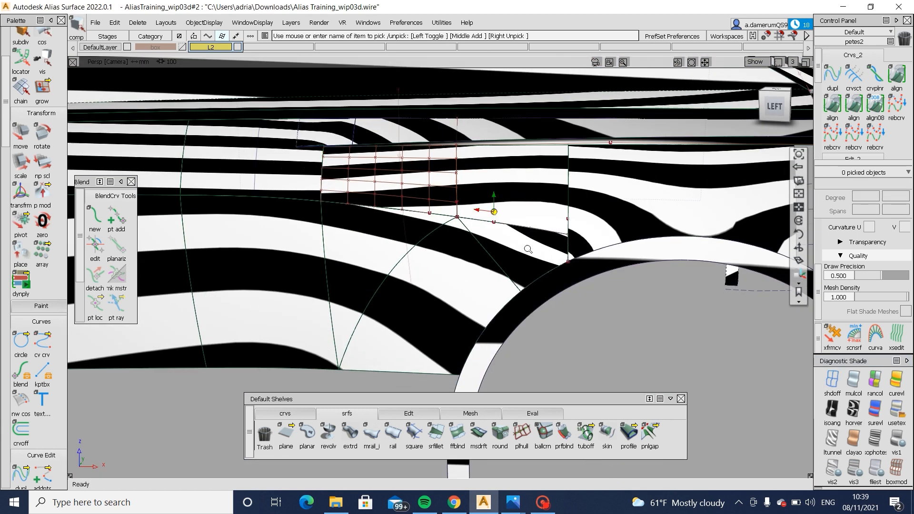
{"action": "right_click_drag", "start_coordinate": [527, 249], "coordinate": [561, 229], "text": "alt+shift"}
{"action": "mouse_move", "coordinate": [561, 229]}
{"action": "left_mouse_down", "text": "alt+shift"}
{"action": "mouse_move", "coordinate": [483, 283]}
{"action": "mouse_move", "coordinate": [410, 252]}
{"action": "mouse_move", "coordinate": [427, 271]}
{"action": "mouse_move", "coordinate": [400, 279]}
{"action": "mouse_move", "coordinate": [559, 209]}
{"action": "left_mouse_up", "text": "alt+shift"}
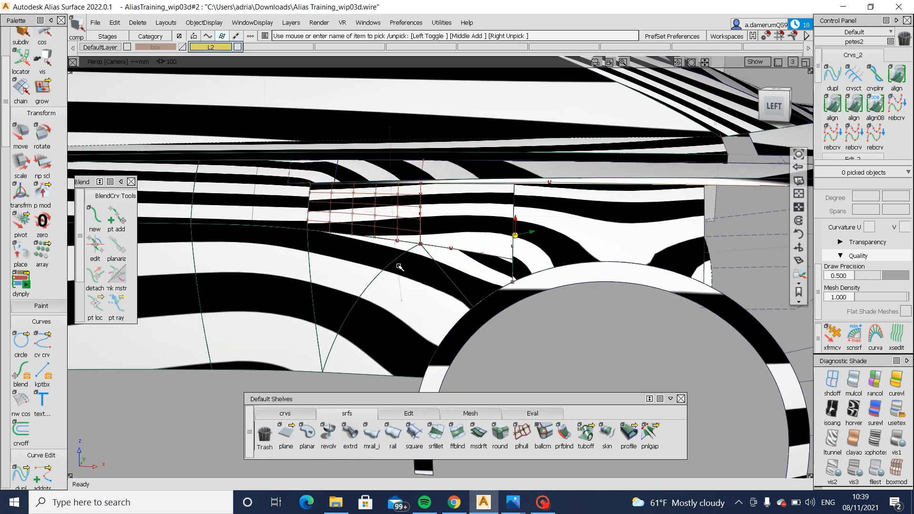
{"action": "left_click", "coordinate": [606, 245]}
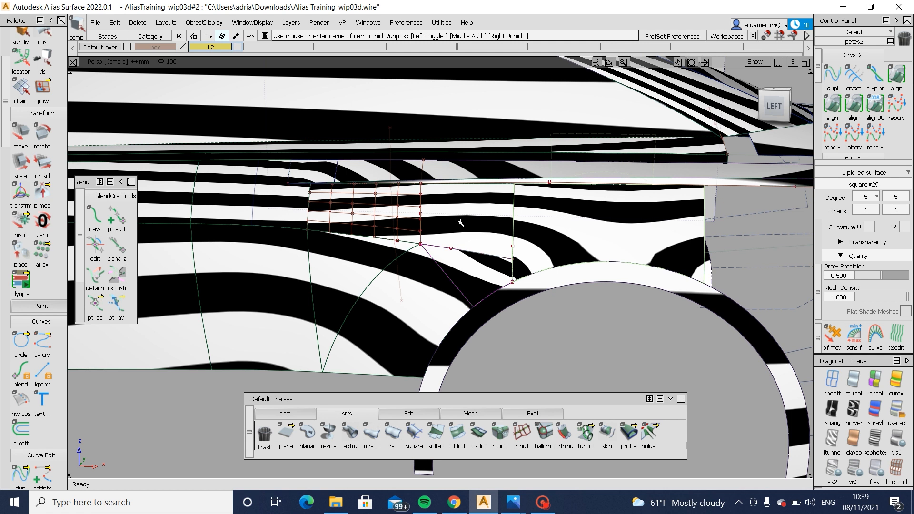
{"action": "mouse_move", "coordinate": [606, 246]}
{"action": "left_mouse_down", "text": "alt+shift"}
{"action": "mouse_move", "coordinate": [590, 284]}
{"action": "mouse_move", "coordinate": [577, 251]}
{"action": "mouse_move", "coordinate": [620, 228]}
{"action": "left_mouse_up", "text": "alt+shift"}
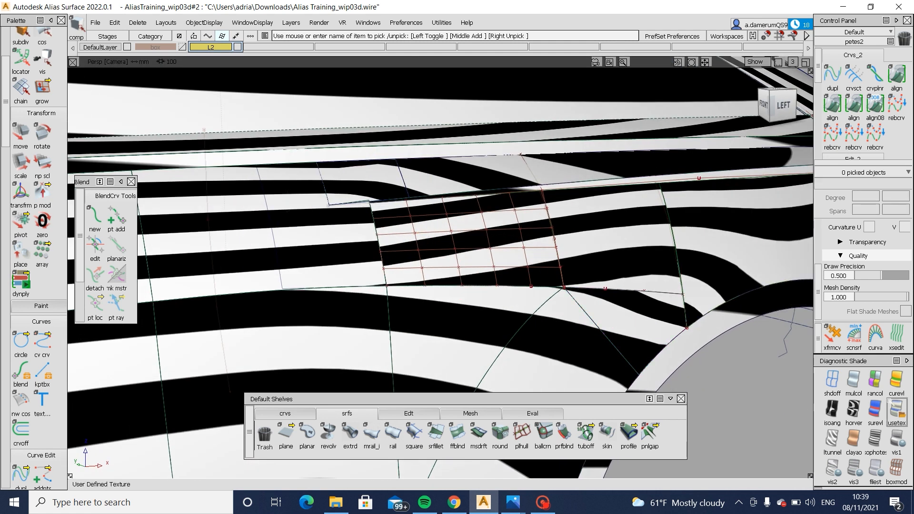
- Restore the user-defined texture shading and delete the two panels between the front body-side surface and the wheel-arch surface
{"action": "left_click", "coordinate": [892, 403]}
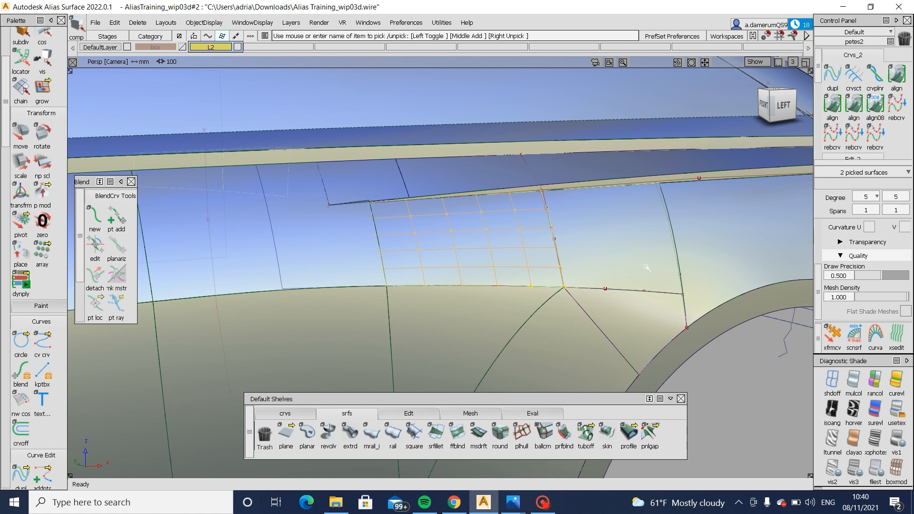
{"action": "left_click_drag", "start_coordinate": [646, 268], "coordinate": [617, 287], "text": "alt+shift"}
{"action": "key", "text": "Delete"}
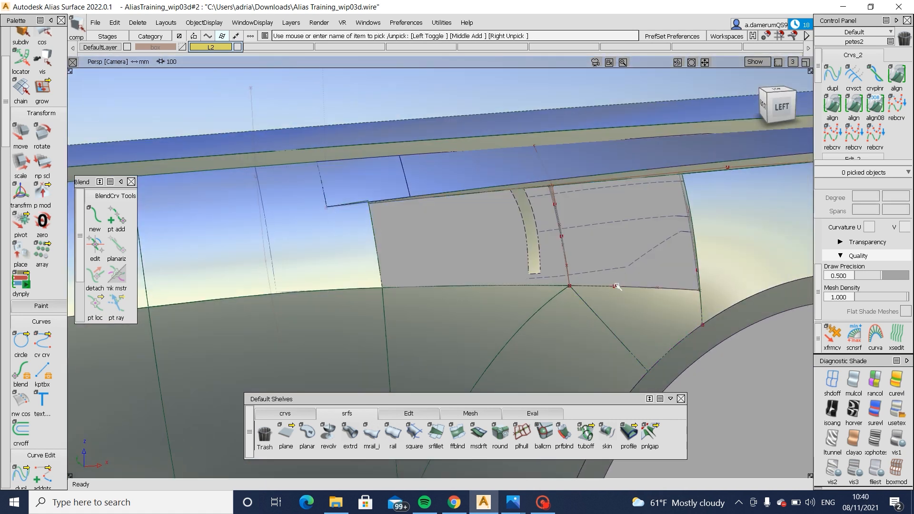
- Draw a degree 3 edit point curve up the front edge of the opening, from its lower corner to the flange
{"action": "left_click_drag", "start_coordinate": [510, 279], "coordinate": [575, 239], "text": "alt+shift"}
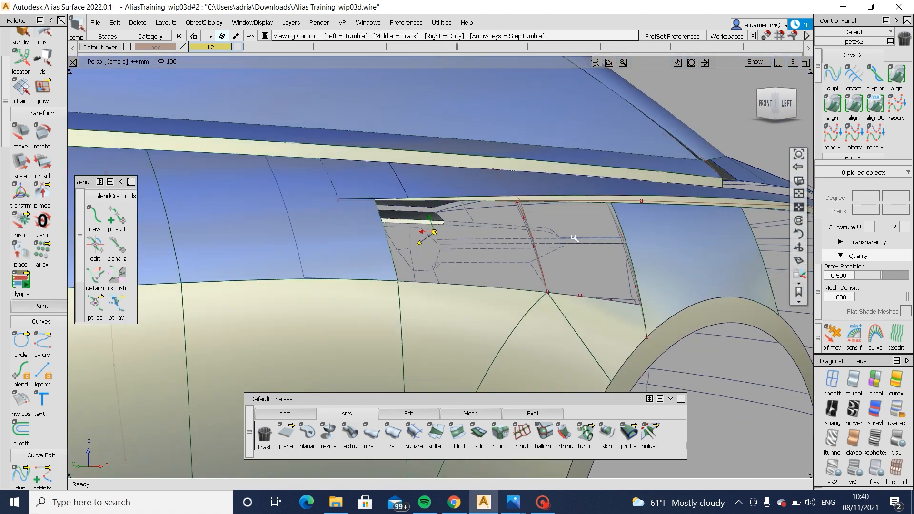
{"action": "scroll", "coordinate": [366, 200], "scroll_direction": "up", "scroll_amount": 5}
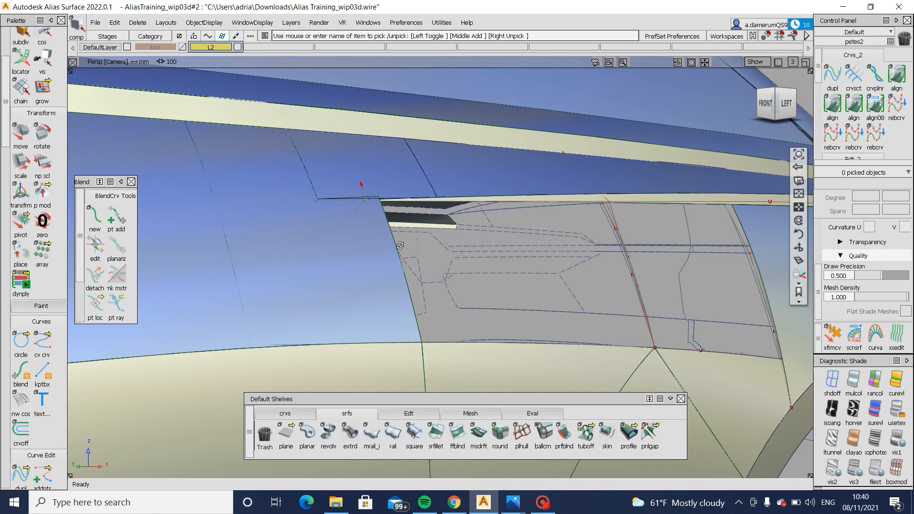
{"action": "left_click", "coordinate": [284, 413]}
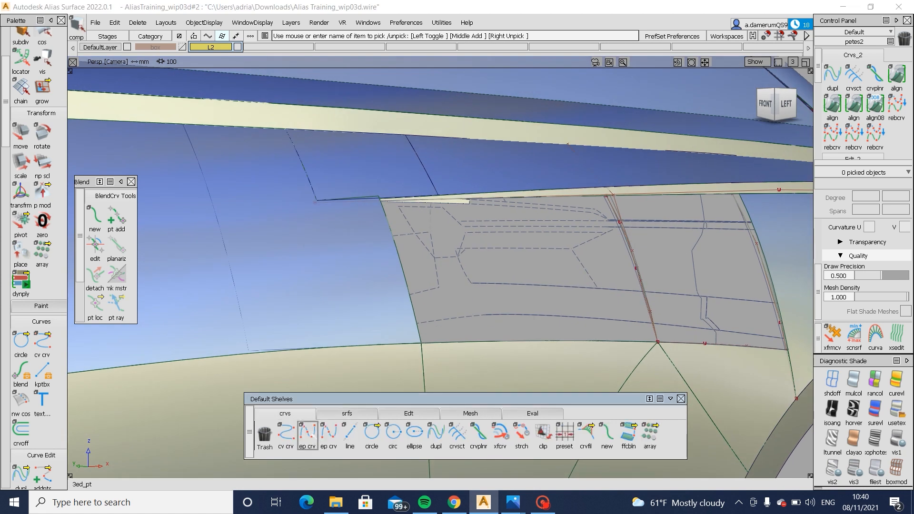
{"action": "left_click", "coordinate": [307, 433]}
{"action": "left_click", "coordinate": [422, 321]}
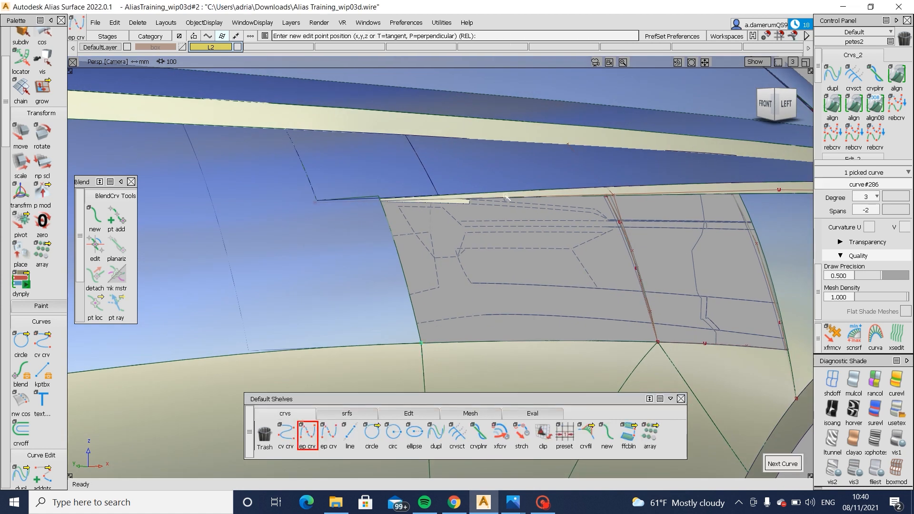
{"action": "left_click_drag", "start_coordinate": [364, 186], "coordinate": [341, 210], "text": "alt+shift"}
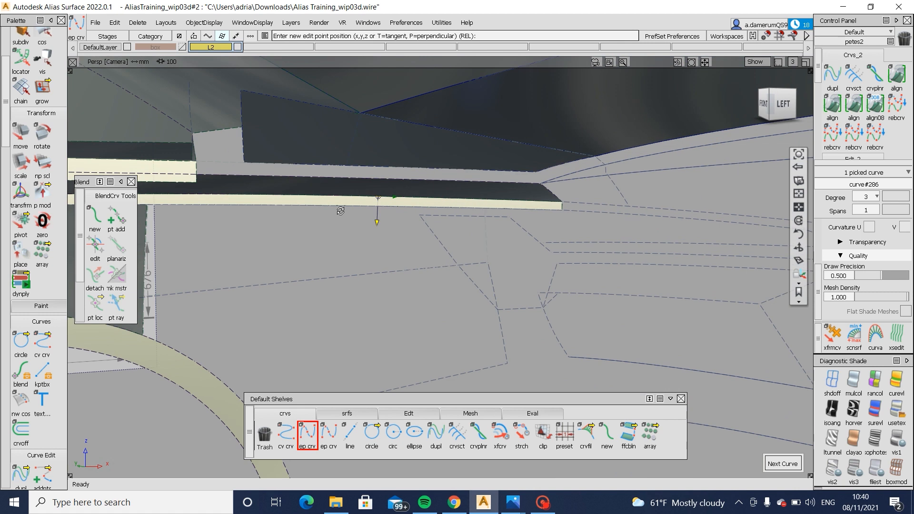
{"action": "right_click_drag", "start_coordinate": [341, 210], "coordinate": [210, 203], "text": "alt+shift"}
{"action": "left_click_drag", "start_coordinate": [210, 202], "coordinate": [219, 201], "text": "alt+shift"}
- Move the two middle CVs of the front curve so it follows the edge of the front body-side surface
{"action": "right_click_drag", "start_coordinate": [282, 289], "coordinate": [471, 286], "text": "alt+shift"}
{"action": "left_click_drag", "start_coordinate": [180, 230], "coordinate": [432, 309], "text": "alt+shift"}
{"action": "mouse_move", "coordinate": [387, 228]}
{"action": "right_mouse_down", "text": "alt+shift"}
{"action": "mouse_move", "coordinate": [351, 273]}
{"action": "mouse_move", "coordinate": [286, 255]}
{"action": "right_mouse_up", "text": "alt+shift"}
{"action": "left_click_drag", "start_coordinate": [286, 255], "coordinate": [312, 292], "text": "alt+shift"}
{"action": "left_click_drag", "start_coordinate": [225, 236], "coordinate": [315, 234], "text": "ctrl+shift"}
{"action": "left_click_drag", "start_coordinate": [257, 202], "coordinate": [315, 269]}
{"action": "left_click_drag", "start_coordinate": [205, 176], "coordinate": [241, 238], "text": "alt+shift"}
{"action": "right_click_drag", "start_coordinate": [237, 233], "coordinate": [328, 283], "text": "alt+shift"}
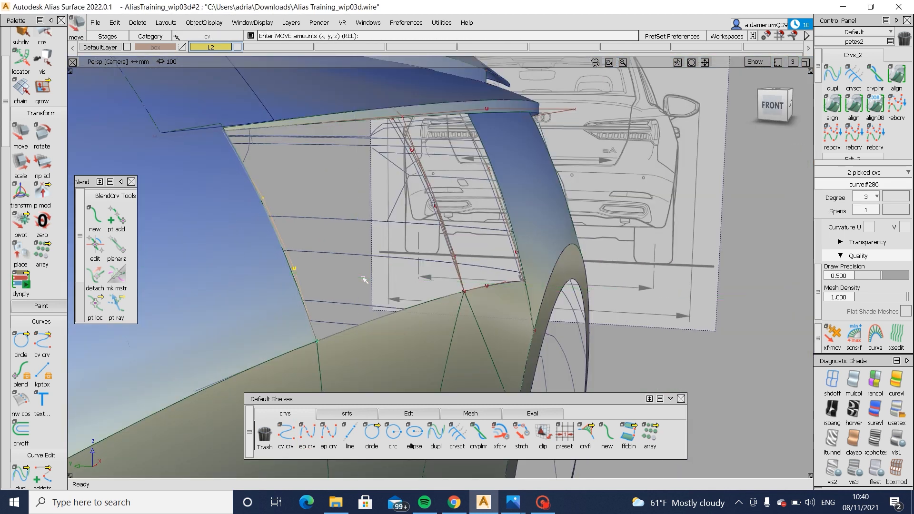
- Examine how the reshaped curve fits the front edge of the opening from the side, with and without shading
{"action": "left_click_drag", "start_coordinate": [403, 282], "coordinate": [420, 317], "text": "alt+shift"}
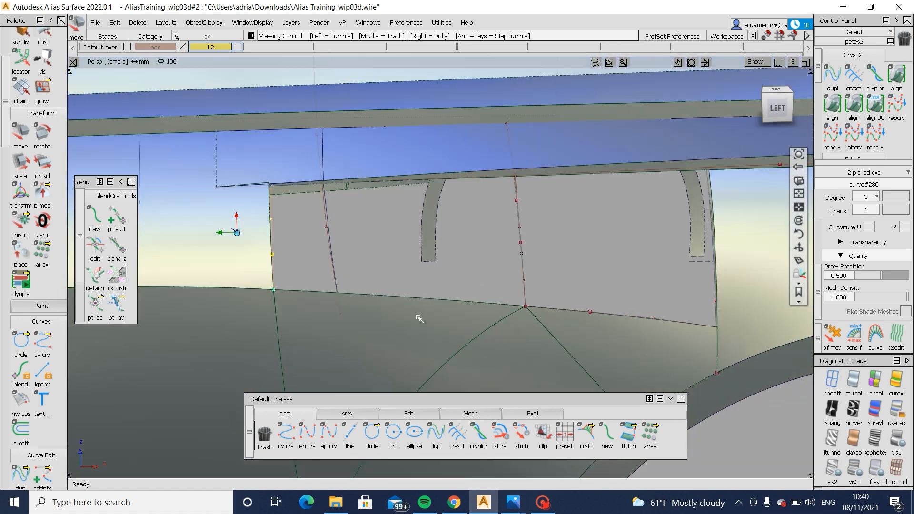
{"action": "right_click_drag", "start_coordinate": [419, 317], "coordinate": [315, 295], "text": "alt+shift"}
{"action": "middle_click_drag", "start_coordinate": [314, 296], "coordinate": [515, 356], "text": "alt+shift"}
{"action": "right_click_drag", "start_coordinate": [359, 323], "coordinate": [447, 296], "text": "alt+shift"}
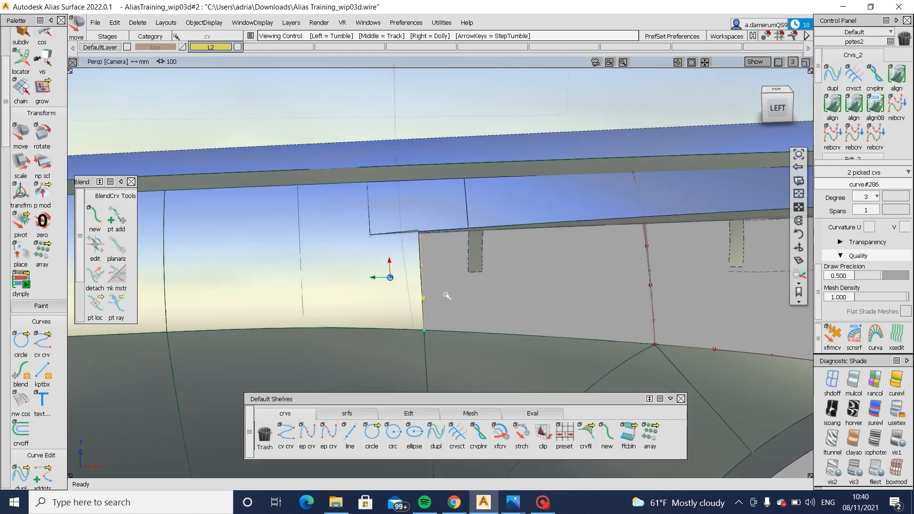
{"action": "left_click_drag", "start_coordinate": [447, 296], "coordinate": [409, 297], "text": "alt+shift"}
{"action": "right_click_drag", "start_coordinate": [410, 298], "coordinate": [461, 335], "text": "alt+shift"}
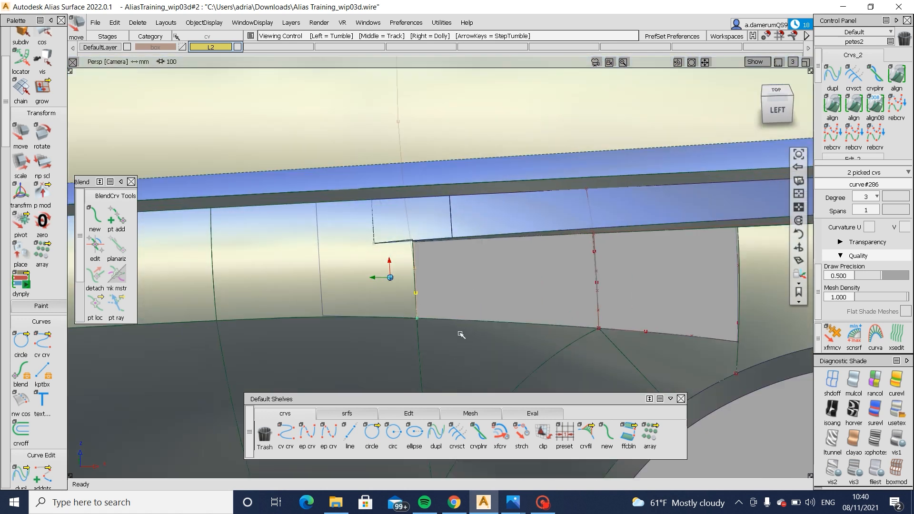
{"action": "left_click_drag", "start_coordinate": [461, 335], "coordinate": [424, 247], "text": "alt+shift"}
{"action": "key", "text": "alt+s"}
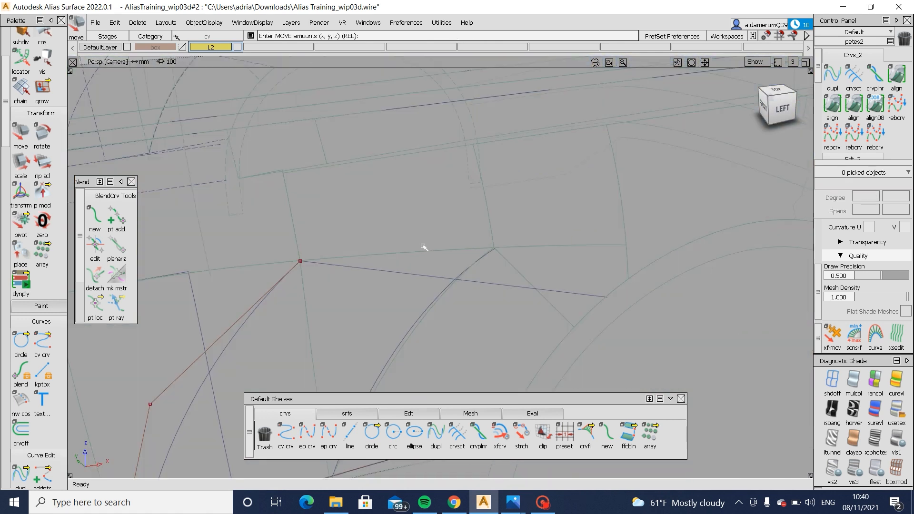
{"action": "key", "text": "alt+s"}
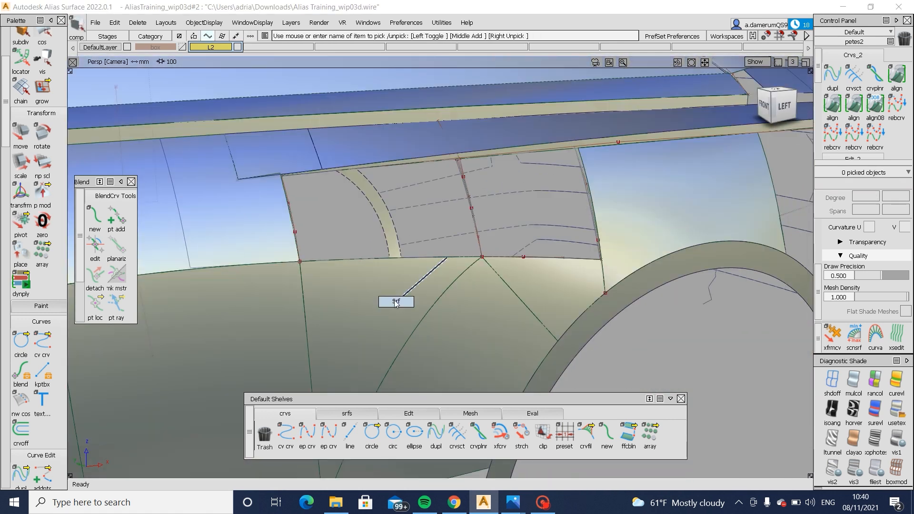
- Delete the two old curves running down the middle of the opening, including curve#192
{"action": "left_click", "coordinate": [395, 301]}
{"action": "mouse_move", "coordinate": [381, 276]}
{"action": "left_mouse_down", "text": "alt+shift"}
{"action": "mouse_move", "coordinate": [482, 281]}
{"action": "mouse_move", "coordinate": [407, 274]}
{"action": "mouse_move", "coordinate": [378, 292]}
{"action": "mouse_move", "coordinate": [476, 295]}
{"action": "mouse_move", "coordinate": [608, 320]}
{"action": "mouse_move", "coordinate": [623, 251]}
{"action": "mouse_move", "coordinate": [636, 340]}
{"action": "mouse_move", "coordinate": [410, 284]}
{"action": "mouse_move", "coordinate": [429, 380]}
{"action": "mouse_move", "coordinate": [466, 204]}
{"action": "mouse_move", "coordinate": [470, 265]}
{"action": "mouse_move", "coordinate": [457, 271]}
{"action": "mouse_move", "coordinate": [422, 183]}
{"action": "left_mouse_up", "text": "alt+shift"}
{"action": "left_click", "coordinate": [486, 261], "text": "alt+shift"}
{"action": "left_click", "coordinate": [461, 208]}
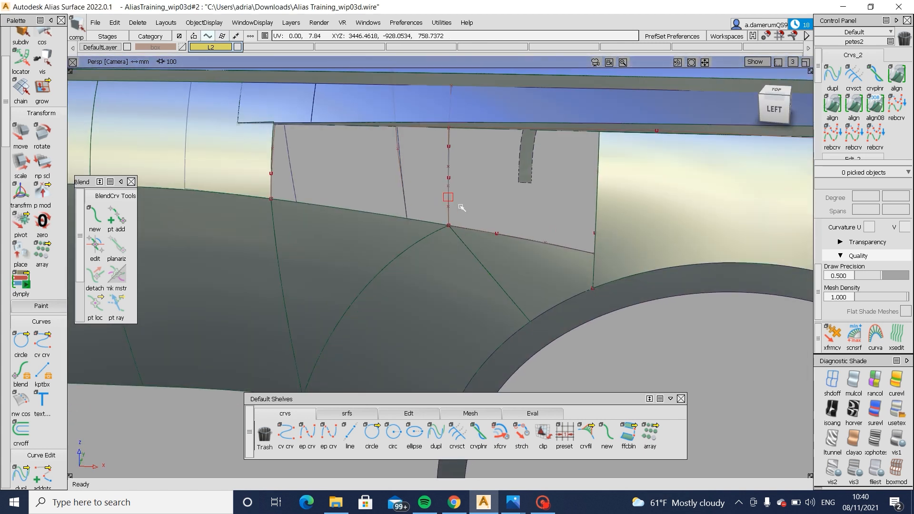
{"action": "left_click_drag", "start_coordinate": [458, 215], "coordinate": [448, 121], "text": "alt+shift"}
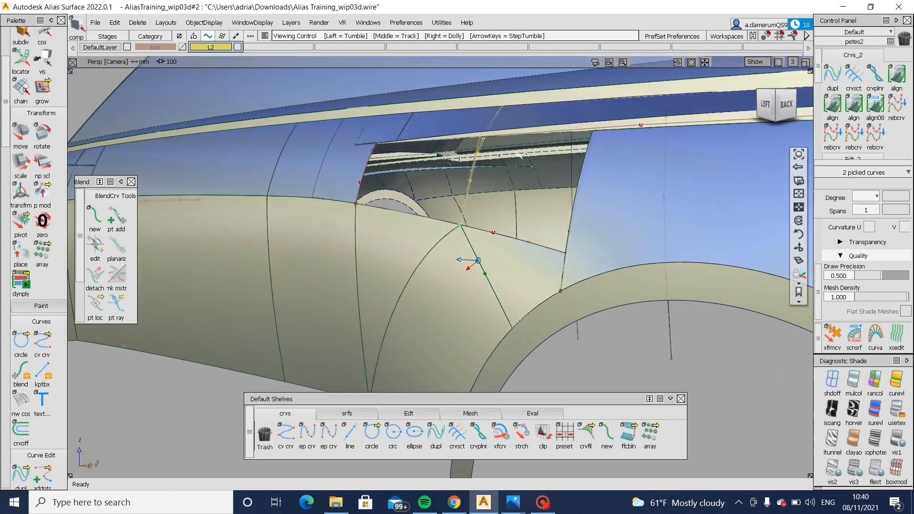
{"action": "right_click_drag", "start_coordinate": [519, 156], "coordinate": [524, 179], "text": "alt+shift"}
{"action": "left_click_drag", "start_coordinate": [457, 194], "coordinate": [445, 142], "text": "ctrl+shift"}
{"action": "left_click", "coordinate": [456, 164]}
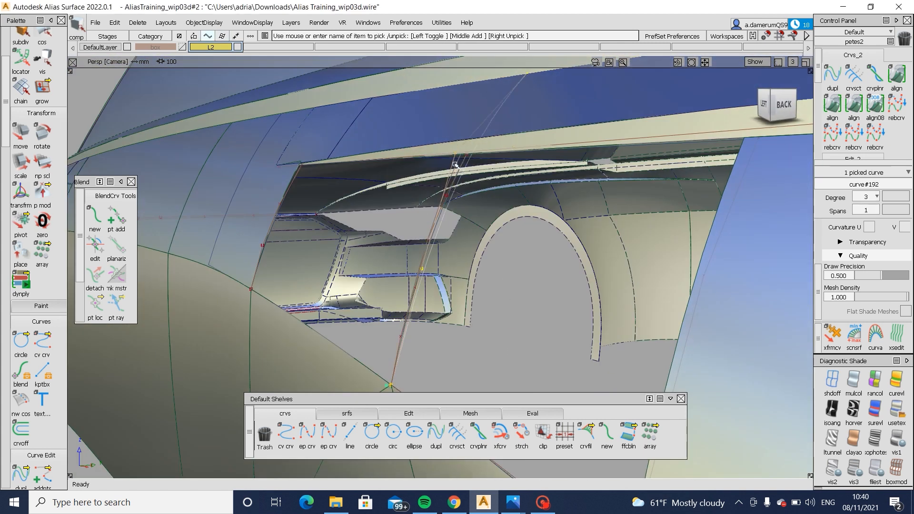
{"action": "key", "text": "Delete"}
{"action": "left_click", "coordinate": [457, 173]}
{"action": "key", "text": "Delete"}
- Draw a degree 3 edit point curve across the middle of the opening, between the flange and the lower surface corner
{"action": "left_click_drag", "start_coordinate": [305, 205], "coordinate": [528, 255], "text": "alt+shift"}
{"action": "left_click", "coordinate": [308, 433]}
{"action": "mouse_move", "coordinate": [481, 139]}
{"action": "left_mouse_down", "text": "alt+shift"}
{"action": "mouse_move", "coordinate": [486, 198]}
{"action": "mouse_move", "coordinate": [474, 141]}
{"action": "left_mouse_up", "text": "alt+shift"}
{"action": "mouse_move", "coordinate": [479, 190]}
{"action": "left_mouse_down", "text": "alt+shift"}
{"action": "mouse_move", "coordinate": [453, 304]}
{"action": "mouse_move", "coordinate": [479, 197]}
{"action": "left_mouse_up", "text": "alt+shift"}
- Shift the two middle CVs of the opening's middle curve along Y to shape its bow
{"action": "left_click_drag", "start_coordinate": [348, 186], "coordinate": [414, 191], "text": "ctrl+shift"}
{"action": "mouse_move", "coordinate": [509, 177]}
{"action": "left_mouse_down"}
{"action": "mouse_move", "coordinate": [473, 248]}
{"action": "mouse_move", "coordinate": [545, 278]}
{"action": "left_mouse_up"}
{"action": "mouse_move", "coordinate": [545, 277]}
{"action": "middle_mouse_down", "text": "ctrl+shift"}
{"action": "mouse_move", "coordinate": [545, 166]}
{"action": "mouse_move", "coordinate": [553, 173]}
{"action": "middle_mouse_up", "text": "ctrl+shift"}
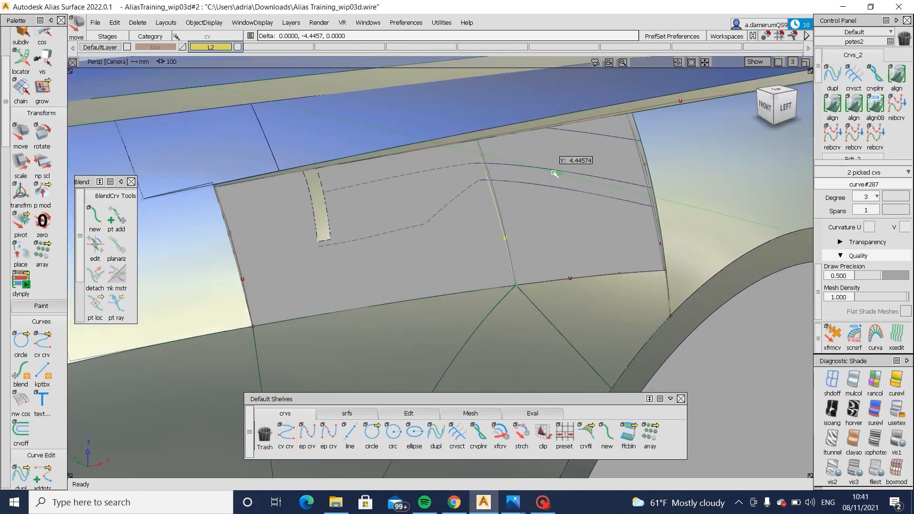
{"action": "left_click_drag", "start_coordinate": [493, 198], "coordinate": [724, 363], "text": "alt+shift"}
{"action": "middle_click_drag", "start_coordinate": [724, 313], "coordinate": [725, 314]}
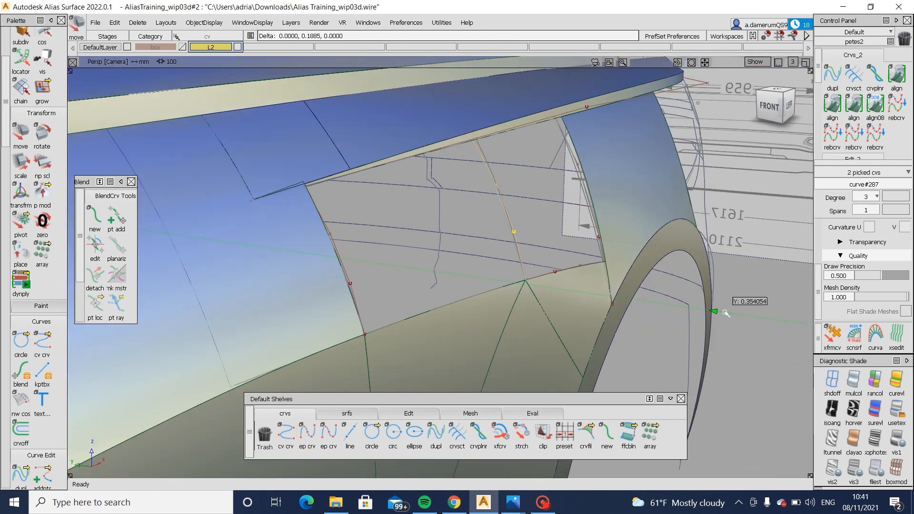
{"action": "mouse_move", "coordinate": [720, 312]}
{"action": "left_mouse_down", "text": "alt+shift"}
{"action": "mouse_move", "coordinate": [590, 337]}
{"action": "mouse_move", "coordinate": [590, 365]}
{"action": "left_mouse_up", "text": "alt+shift"}
{"action": "left_click_drag", "start_coordinate": [591, 366], "coordinate": [590, 309], "text": "ctrl+shift"}
- Try to build a Square surface from curve#286 (G0), rail_surf#2 (G2), curve#287 (Free) and the flange edge (G2)
{"action": "left_click_drag", "start_coordinate": [681, 302], "coordinate": [371, 410], "text": "alt+shift"}
{"action": "left_click", "coordinate": [371, 411]}
{"action": "left_click", "coordinate": [414, 434]}
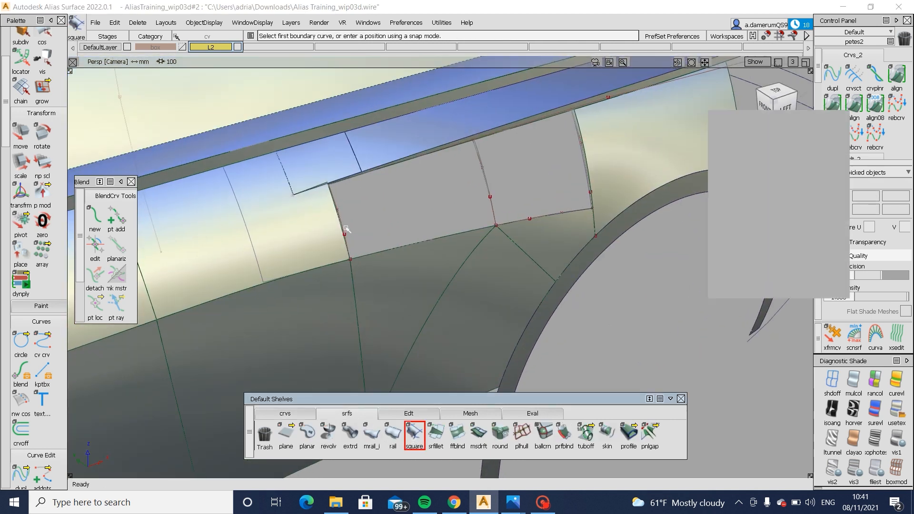
{"action": "left_click", "coordinate": [414, 245]}
{"action": "left_click", "coordinate": [439, 252]}
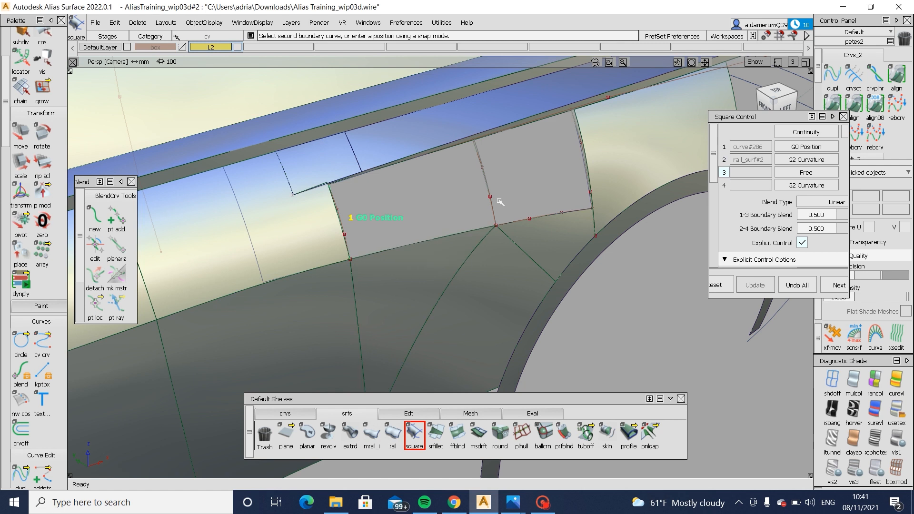
{"action": "left_click", "coordinate": [450, 151]}
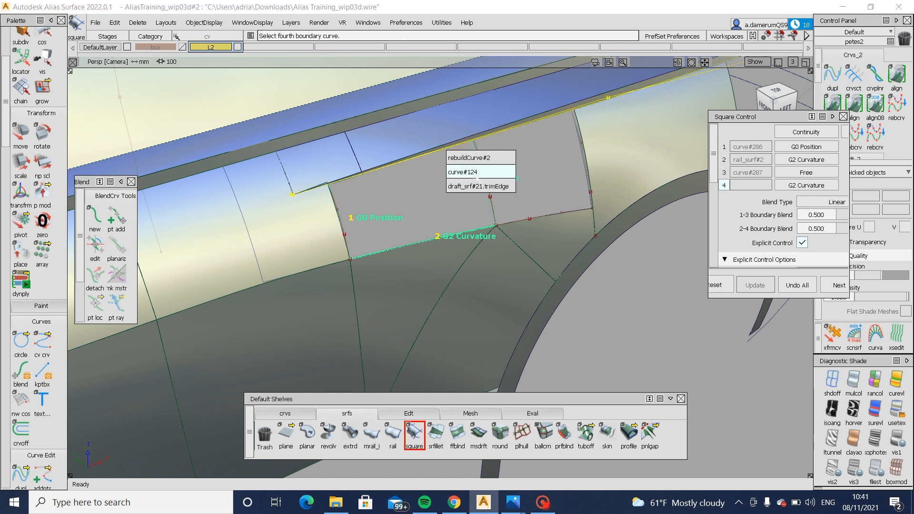
{"action": "left_click", "coordinate": [477, 180]}
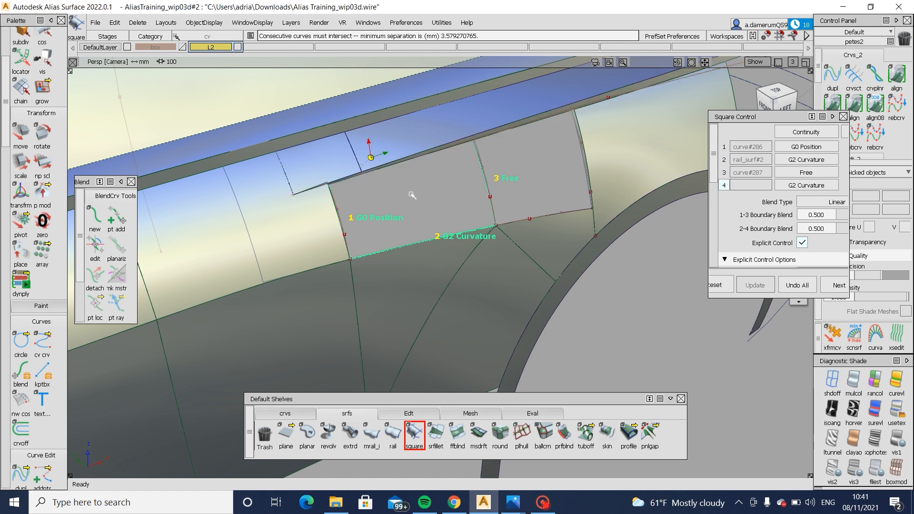
- Move the upper end CV of curve#287 onto the flange edge so the curve meets it
{"action": "left_click_drag", "start_coordinate": [413, 195], "coordinate": [432, 168], "text": "alt+shift"}
{"action": "left_click_drag", "start_coordinate": [467, 201], "coordinate": [521, 170], "text": "ctrl+shift"}
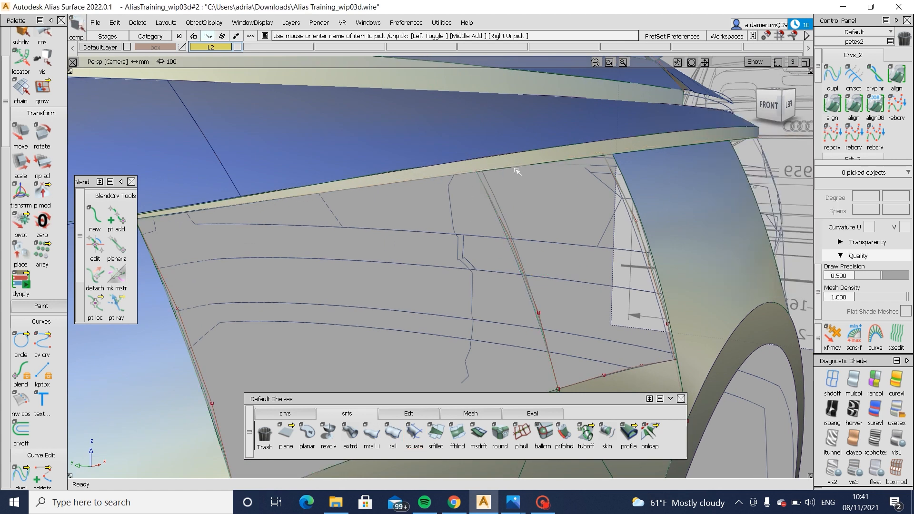
{"action": "left_click", "coordinate": [481, 181]}
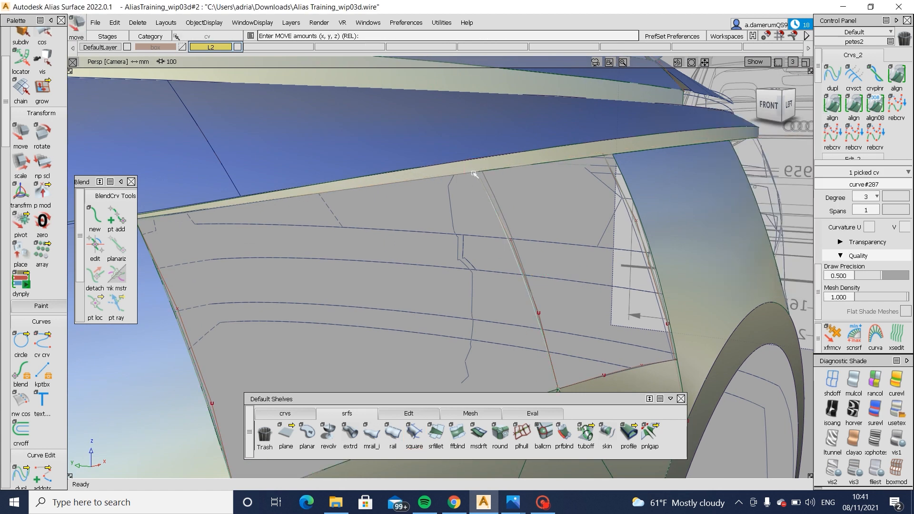
{"action": "left_click_drag", "start_coordinate": [508, 190], "coordinate": [452, 209], "text": "alt+shift"}
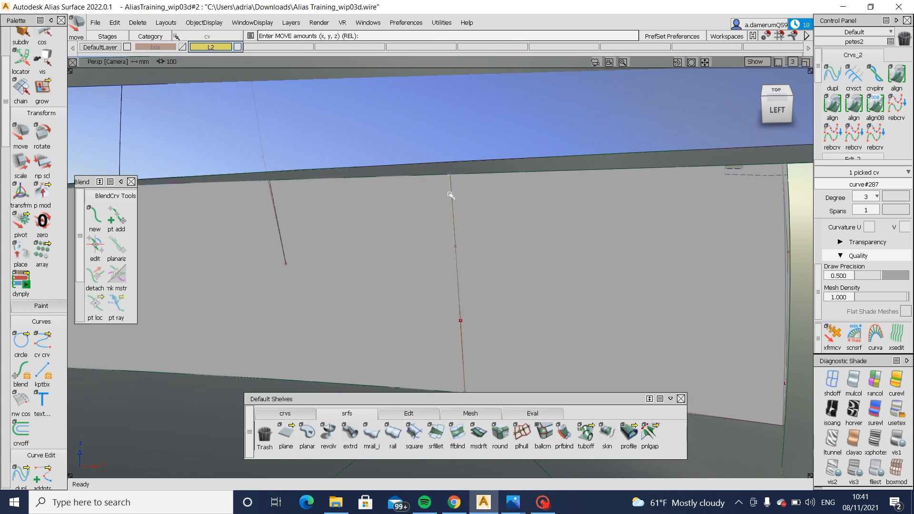
- Build a Square surface from curve#287 (G0), draft_srf#21 (G2), curve#286 (Free) and rail_surf#2 (G2)
{"action": "left_click", "coordinate": [413, 434]}
{"action": "left_click", "coordinate": [459, 306]}
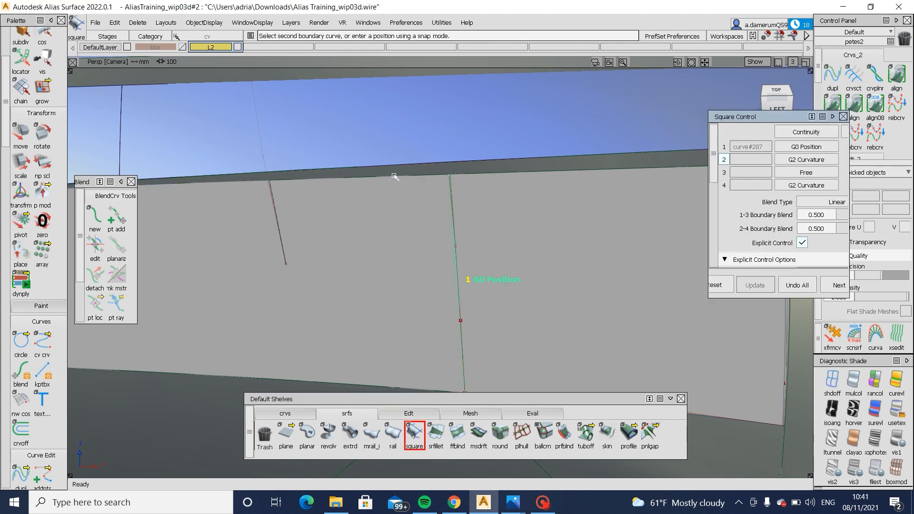
{"action": "left_click", "coordinate": [386, 180]}
{"action": "left_click_drag", "start_coordinate": [551, 122], "coordinate": [267, 240], "text": "alt+shift"}
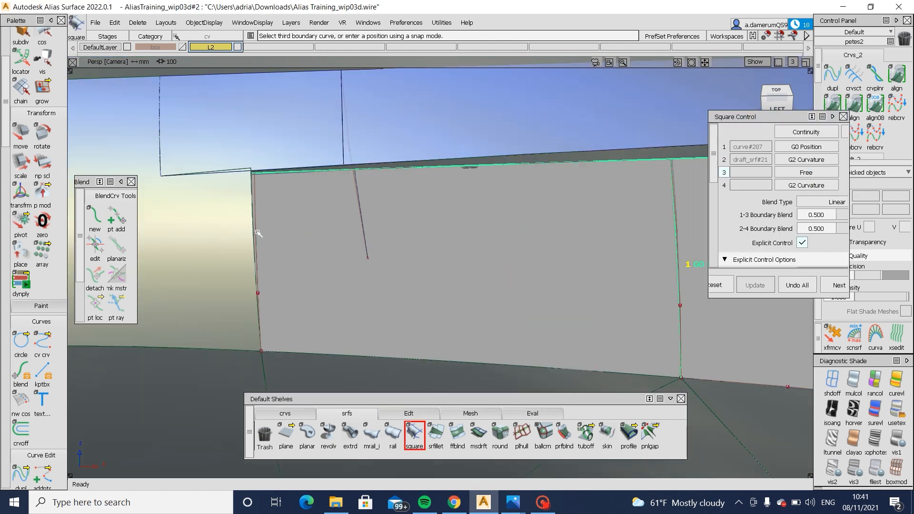
{"action": "left_click", "coordinate": [390, 358]}
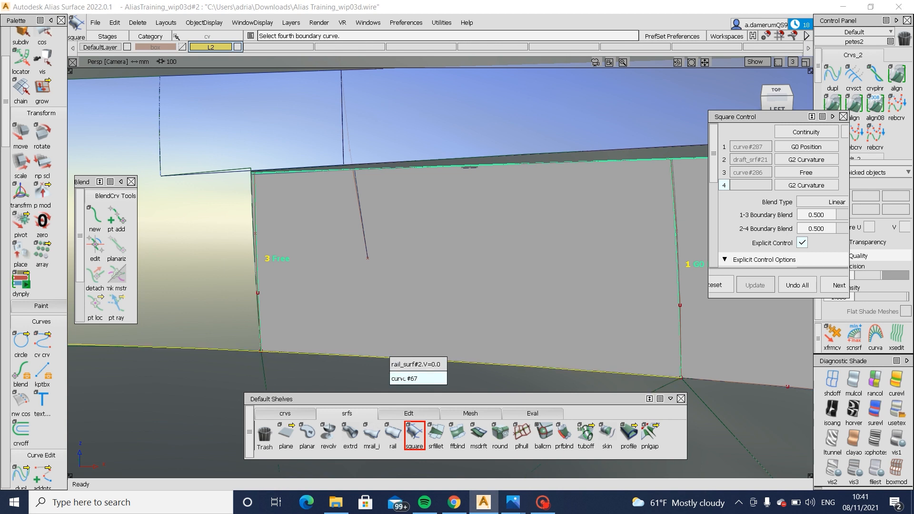
{"action": "left_click", "coordinate": [408, 368]}
{"action": "left_click_drag", "start_coordinate": [434, 361], "coordinate": [533, 324], "text": "alt+shift"}
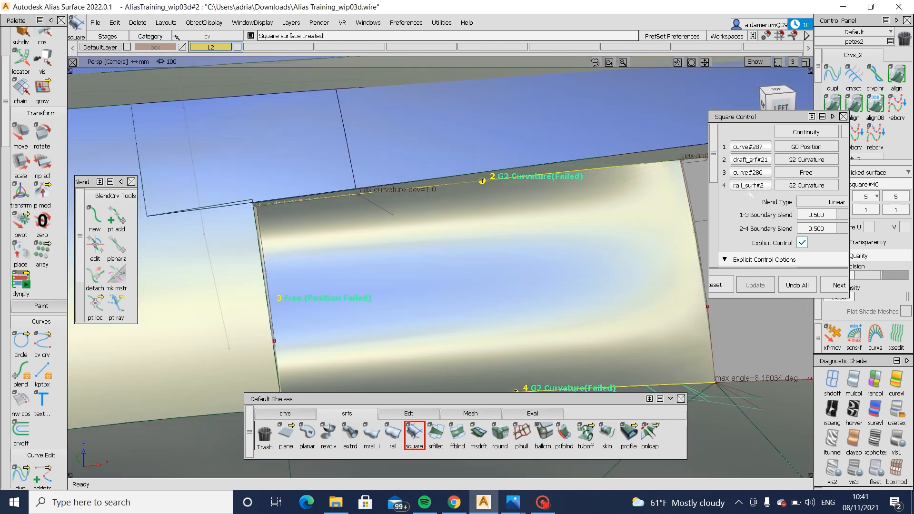
- Set the continuity of the rail_surf#2, draft_srf#21 and curve#286 boundaries to G0 Position
{"action": "left_click", "coordinate": [807, 185]}
{"action": "left_click", "coordinate": [806, 212]}
{"action": "left_click", "coordinate": [806, 159]}
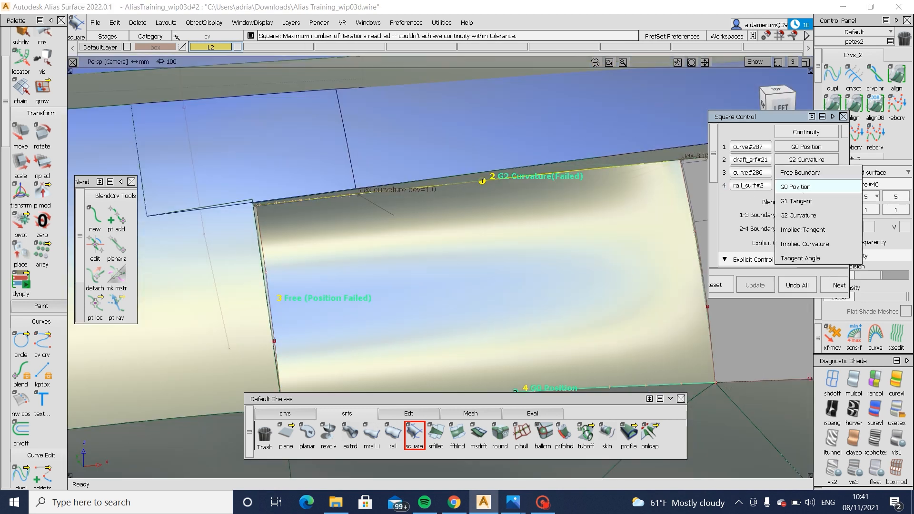
{"action": "left_click", "coordinate": [806, 186]}
{"action": "left_click", "coordinate": [806, 173]}
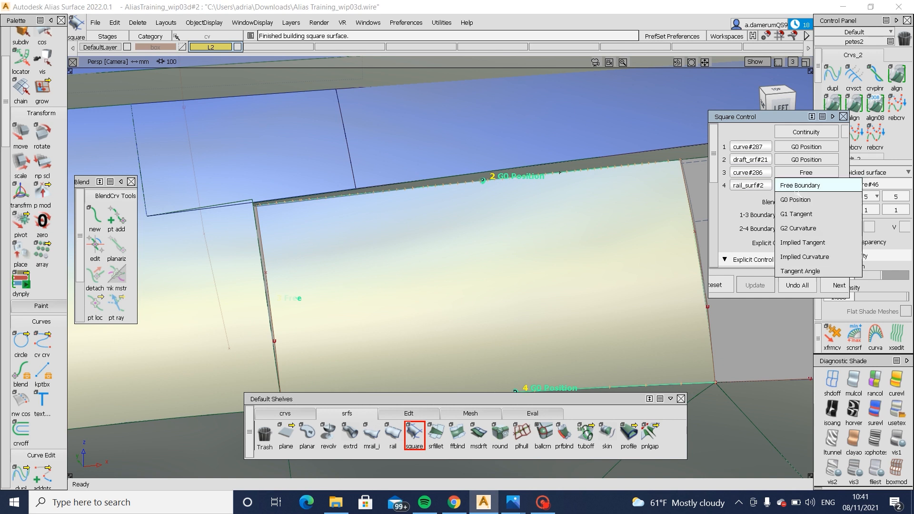
{"action": "left_click", "coordinate": [806, 200]}
- Apply Horizontal/Vertical zebra shading to the new Square surface, check its highlights and finish the surface
{"action": "left_click_drag", "start_coordinate": [481, 314], "coordinate": [502, 269], "text": "alt+shift"}
{"action": "left_click", "coordinate": [851, 402]}
{"action": "right_click_drag", "start_coordinate": [652, 335], "coordinate": [637, 298], "text": "alt+shift"}
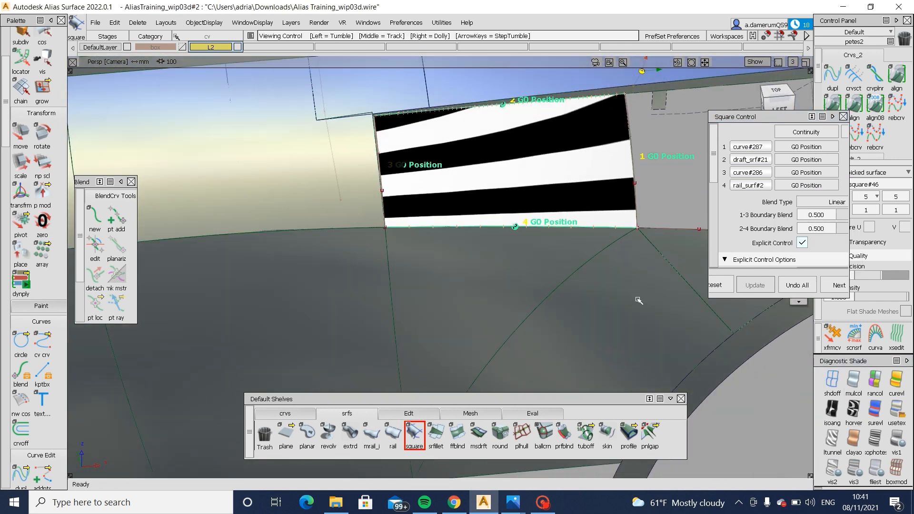
{"action": "left_click_drag", "start_coordinate": [585, 185], "coordinate": [617, 157], "text": "alt+shift"}
{"action": "middle_click_drag", "start_coordinate": [528, 129], "coordinate": [408, 215], "text": "alt+shift"}
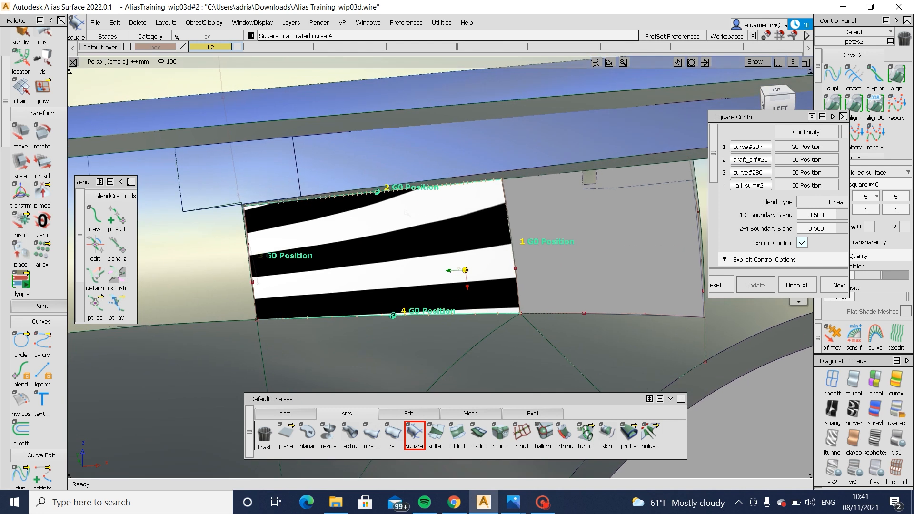
{"action": "middle_click_drag", "start_coordinate": [521, 190], "coordinate": [421, 239], "text": "alt+shift"}
{"action": "left_click_drag", "start_coordinate": [344, 296], "coordinate": [596, 224], "text": "alt+shift"}
{"action": "right_click_drag", "start_coordinate": [361, 226], "coordinate": [413, 285], "text": "alt+shift"}
{"action": "left_click", "coordinate": [415, 436]}
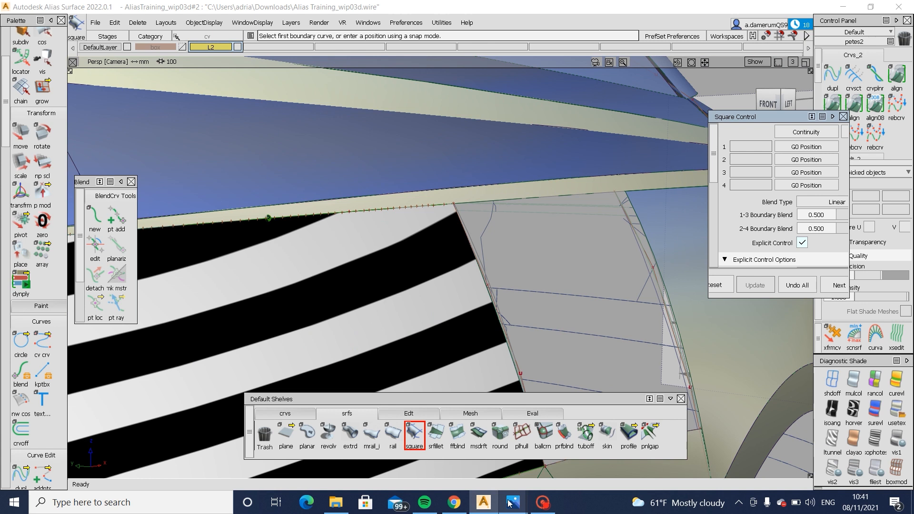
- Switch to Photos and examine the reflections along the doors in the Audi A6 rear and front reference photos
{"action": "mouse_move", "coordinate": [510, 503]}
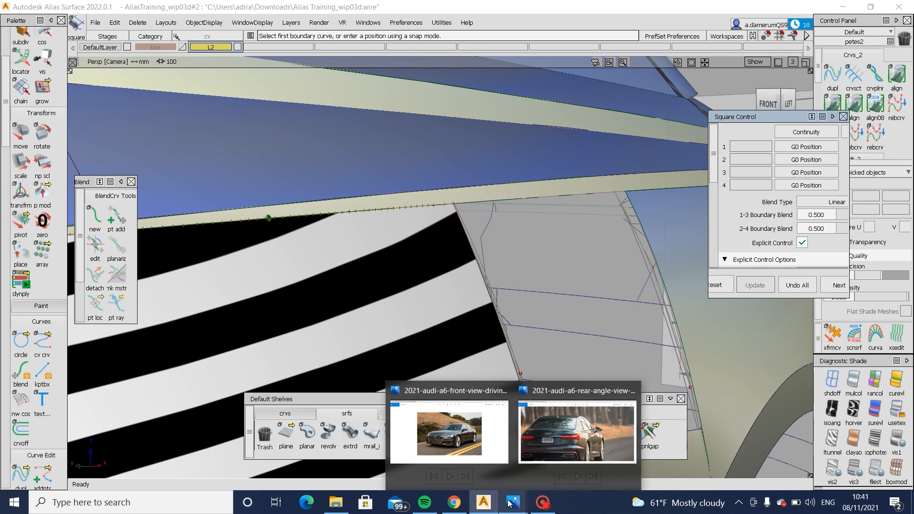
{"action": "left_click", "coordinate": [533, 447]}
{"action": "mouse_move", "coordinate": [518, 504]}
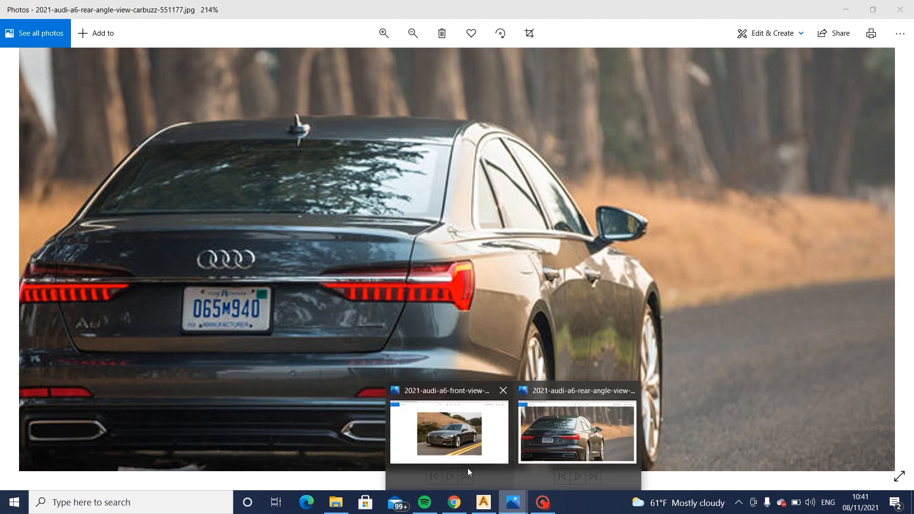
{"action": "left_click", "coordinate": [453, 456]}
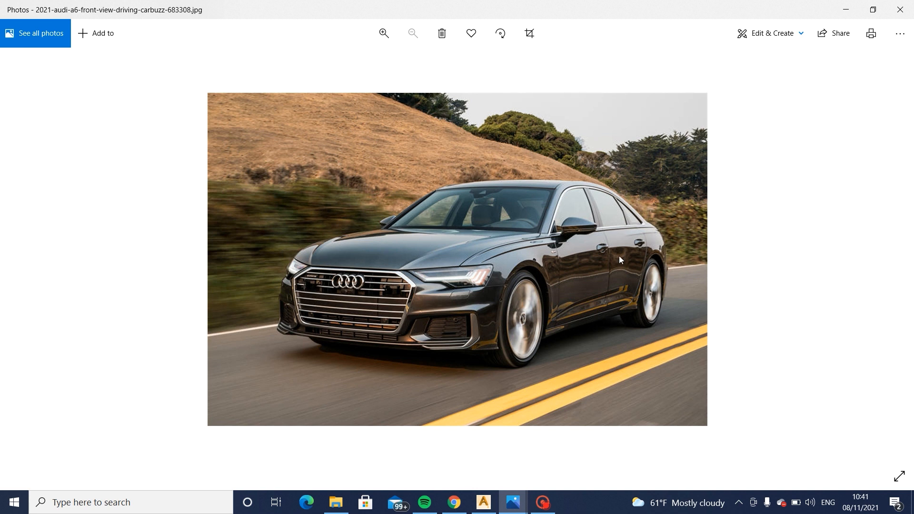
{"action": "scroll", "coordinate": [590, 258], "scroll_direction": "up", "scroll_amount": 6}
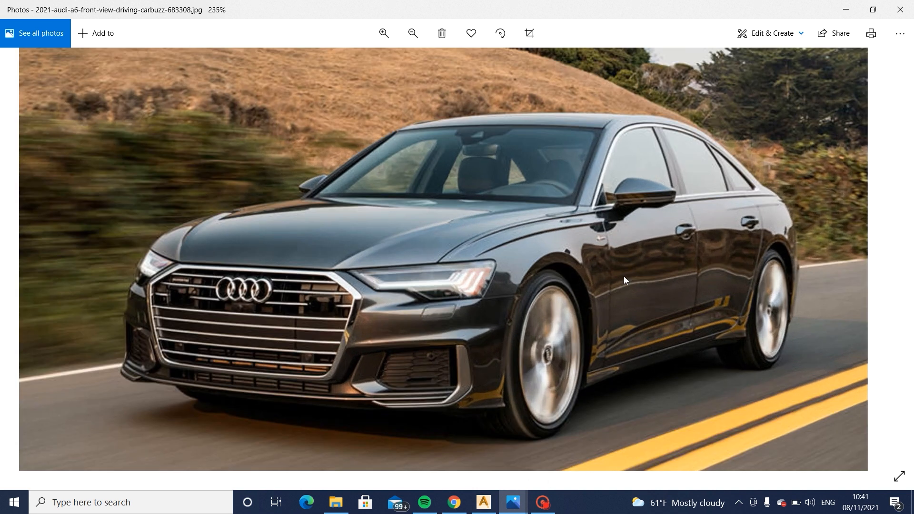
{"action": "scroll", "coordinate": [647, 277], "scroll_direction": "up", "scroll_amount": 1}
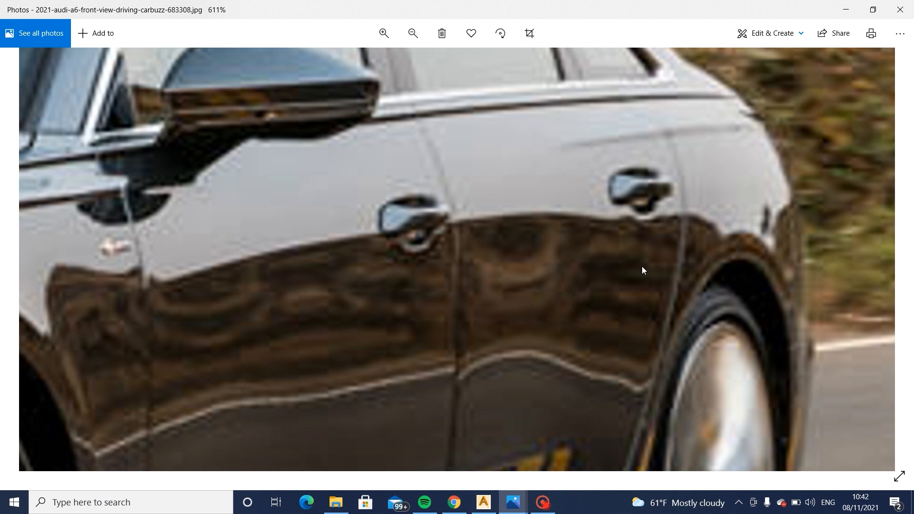
- Switch back to Alias Surface and examine the zebra-shaded panel in the top view and from around it
{"action": "left_click", "coordinate": [488, 501]}
{"action": "right_click_drag", "start_coordinate": [419, 233], "coordinate": [334, 190], "text": "alt+shift"}
{"action": "left_click_drag", "start_coordinate": [334, 191], "coordinate": [755, 69], "text": "alt+shift"}
{"action": "left_click", "coordinate": [776, 92]}
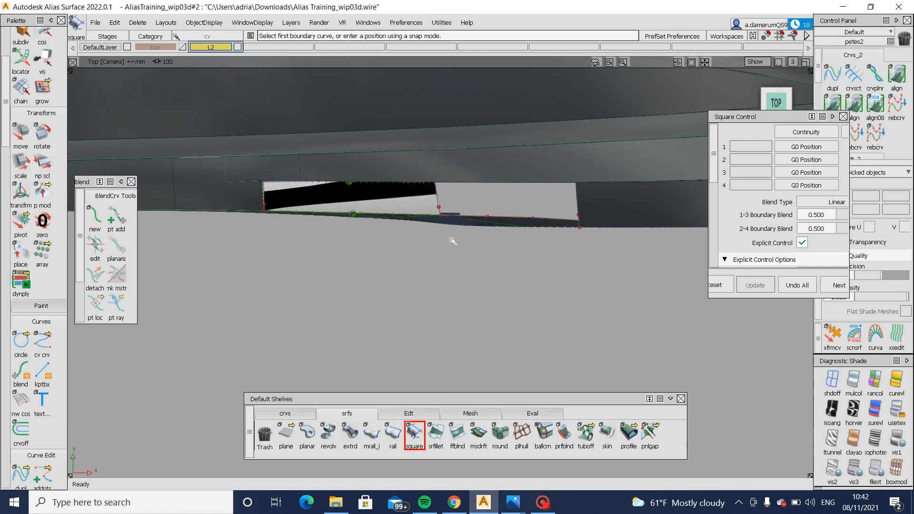
{"action": "mouse_move", "coordinate": [437, 280]}
{"action": "right_mouse_down", "text": "alt+shift"}
{"action": "mouse_move", "coordinate": [420, 321]}
{"action": "mouse_move", "coordinate": [422, 277]}
{"action": "mouse_move", "coordinate": [430, 281]}
{"action": "right_mouse_up", "text": "alt+shift"}
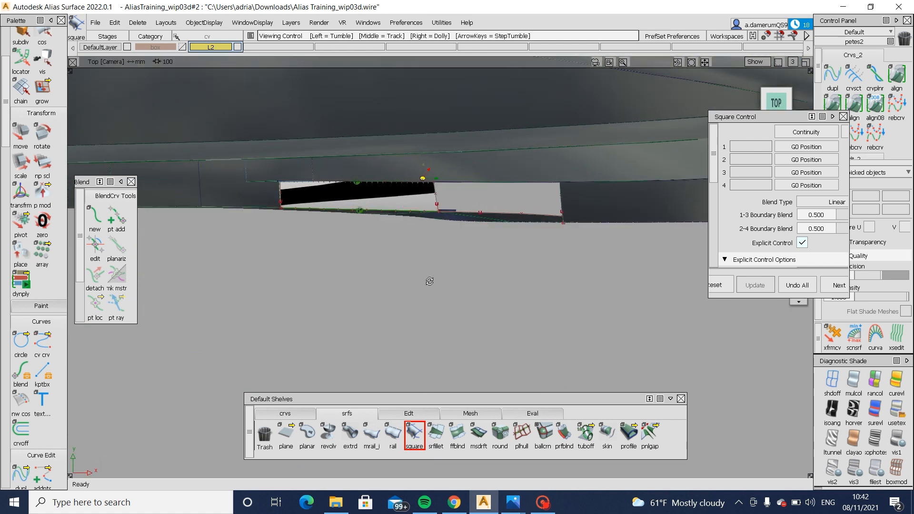
{"action": "left_click_drag", "start_coordinate": [430, 282], "coordinate": [446, 223], "text": "alt+shift"}
{"action": "right_click_drag", "start_coordinate": [445, 224], "coordinate": [471, 258], "text": "alt+shift"}
{"action": "left_click_drag", "start_coordinate": [471, 257], "coordinate": [437, 202], "text": "alt+shift"}
{"action": "left_click_drag", "start_coordinate": [437, 202], "coordinate": [486, 214], "text": "ctrl+shift"}
{"action": "middle_click_drag", "start_coordinate": [485, 215], "coordinate": [486, 186], "text": "ctrl+shift"}
- Shift the lower middle CV of curve#287 to refine the zebra flow across the new panel
{"action": "left_click_drag", "start_coordinate": [414, 206], "coordinate": [482, 208], "text": "ctrl+shift"}
{"action": "left_click_drag", "start_coordinate": [436, 177], "coordinate": [476, 215]}
{"action": "middle_click_drag", "start_coordinate": [490, 252], "coordinate": [491, 222], "text": "ctrl+shift"}
{"action": "right_click_drag", "start_coordinate": [492, 224], "coordinate": [496, 219]}
{"action": "left_click_drag", "start_coordinate": [385, 236], "coordinate": [429, 236], "text": "ctrl+shift"}
{"action": "left_click_drag", "start_coordinate": [431, 229], "coordinate": [486, 253]}
{"action": "middle_click_drag", "start_coordinate": [503, 264], "coordinate": [500, 242], "text": "ctrl+shift"}
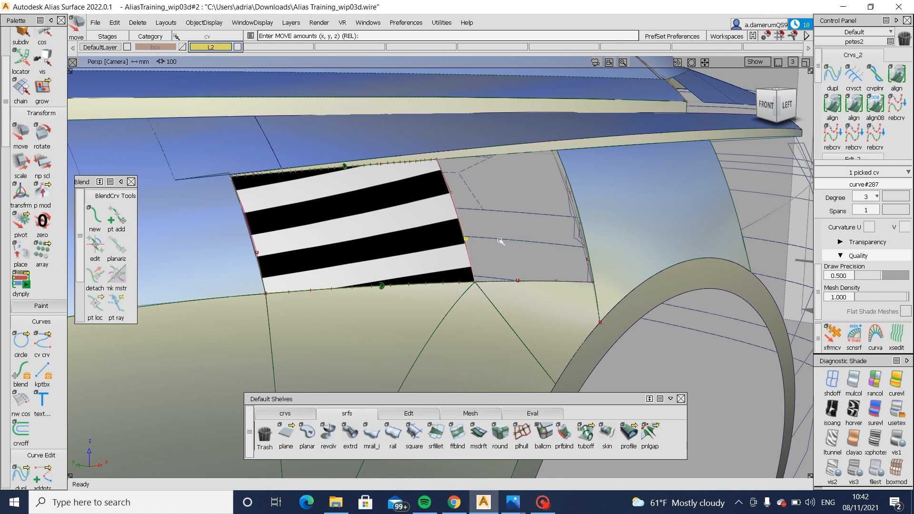
- Apply Horizontal/Vertical zebra shading to the body-side surfaces ahead of the new panel
{"action": "left_click_drag", "start_coordinate": [246, 256], "coordinate": [231, 238], "text": "alt+shift"}
{"action": "left_click_drag", "start_coordinate": [230, 224], "coordinate": [196, 261], "text": "ctrl+shift"}
{"action": "left_click", "coordinate": [199, 260]}
{"action": "left_click", "coordinate": [854, 409]}
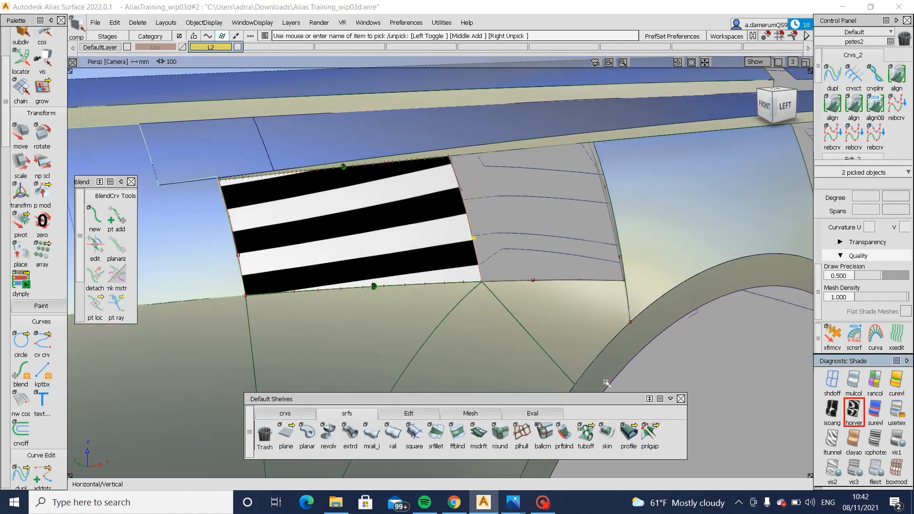
- Shift the two middle CVs of curve#286 to bring the panel's zebra stripes closer to the neighbouring surface's
{"action": "mouse_move", "coordinate": [467, 336]}
{"action": "left_mouse_down", "text": "alt+shift"}
{"action": "mouse_move", "coordinate": [408, 325]}
{"action": "mouse_move", "coordinate": [462, 329]}
{"action": "left_mouse_up", "text": "alt+shift"}
{"action": "middle_click_drag", "start_coordinate": [462, 329], "coordinate": [693, 361], "text": "alt+shift"}
{"action": "left_click_drag", "start_coordinate": [420, 286], "coordinate": [425, 318], "text": "alt+shift"}
{"action": "left_click_drag", "start_coordinate": [442, 261], "coordinate": [403, 258], "text": "ctrl+shift"}
{"action": "left_click_drag", "start_coordinate": [491, 281], "coordinate": [491, 282]}
{"action": "left_click_drag", "start_coordinate": [495, 285], "coordinate": [508, 282], "text": "alt+shift"}
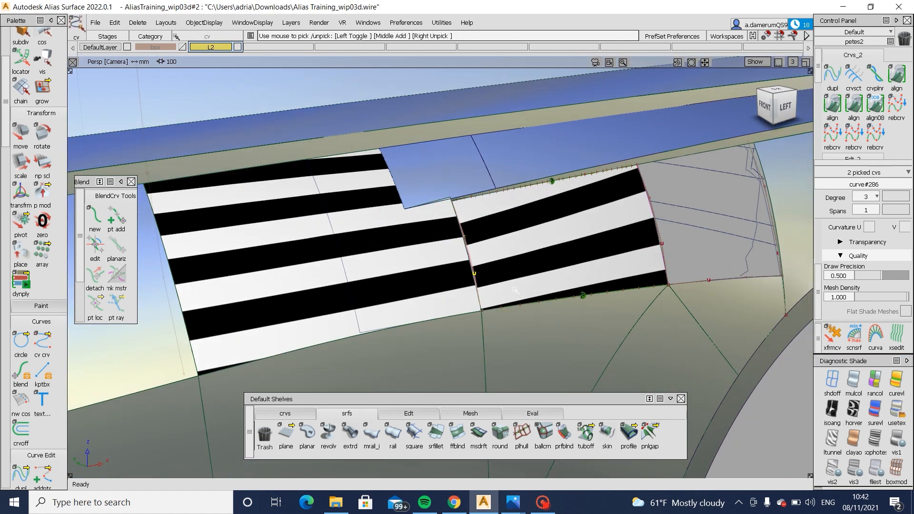
{"action": "middle_click_drag", "start_coordinate": [506, 285], "coordinate": [523, 266], "text": "ctrl+shift"}
{"action": "middle_click_drag", "start_coordinate": [522, 266], "coordinate": [518, 264]}
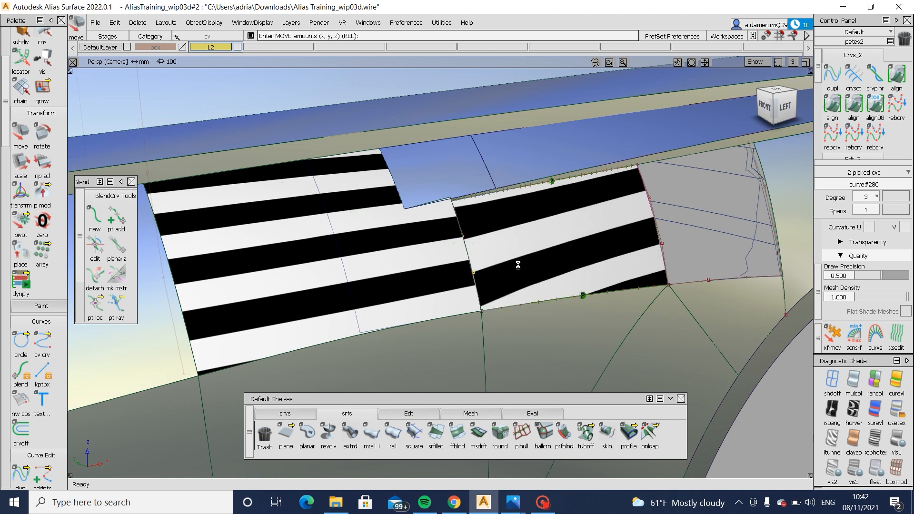
{"action": "left_click_drag", "start_coordinate": [503, 276], "coordinate": [490, 199], "text": "ctrl+shift"}
- Select Blend_srf#8 and examine how the zebra stripes flow across its joint with the new panel
{"action": "left_click", "coordinate": [464, 224]}
{"action": "left_click_drag", "start_coordinate": [488, 246], "coordinate": [115, 219], "text": "alt+shift"}
{"action": "right_click_drag", "start_coordinate": [428, 260], "coordinate": [398, 273], "text": "alt+shift"}
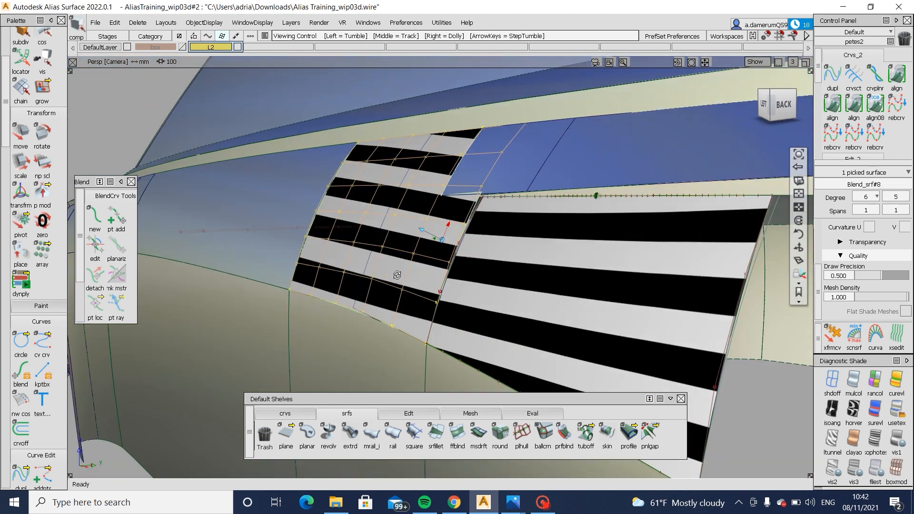
{"action": "left_click_drag", "start_coordinate": [398, 273], "coordinate": [781, 282], "text": "alt+shift"}
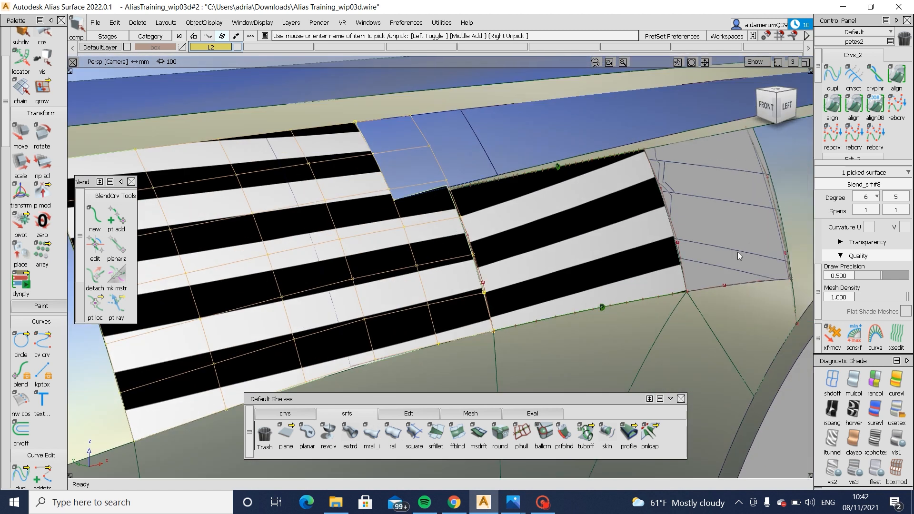
{"action": "left_click_drag", "start_coordinate": [738, 252], "coordinate": [705, 238], "text": "ctrl+shift"}
- Shift the upper middle CV of curve#287 to adjust the stripes at the panel's far edge
{"action": "left_click_drag", "start_coordinate": [625, 212], "coordinate": [662, 205], "text": "ctrl+shift"}
{"action": "left_click", "coordinate": [664, 190]}
{"action": "middle_click_drag", "start_coordinate": [725, 235], "coordinate": [726, 210], "text": "ctrl+shift"}
{"action": "middle_click_drag", "start_coordinate": [727, 210], "coordinate": [727, 210]}
{"action": "left_click_drag", "start_coordinate": [681, 228], "coordinate": [538, 260], "text": "alt+shift"}
{"action": "left_click_drag", "start_coordinate": [538, 267], "coordinate": [538, 244], "text": "ctrl+shift"}
- Try to shift the lower middle CV of curve#286 alone and undo the move
{"action": "left_click_drag", "start_coordinate": [464, 274], "coordinate": [423, 281], "text": "ctrl+shift"}
{"action": "left_click", "coordinate": [422, 281]}
{"action": "left_click_drag", "start_coordinate": [460, 324], "coordinate": [481, 282], "text": "ctrl+shift"}
{"action": "left_click", "coordinate": [485, 286]}
{"action": "middle_click_drag", "start_coordinate": [528, 312], "coordinate": [529, 281], "text": "ctrl+shift"}
{"action": "middle_click_drag", "start_coordinate": [529, 281], "coordinate": [531, 283]}
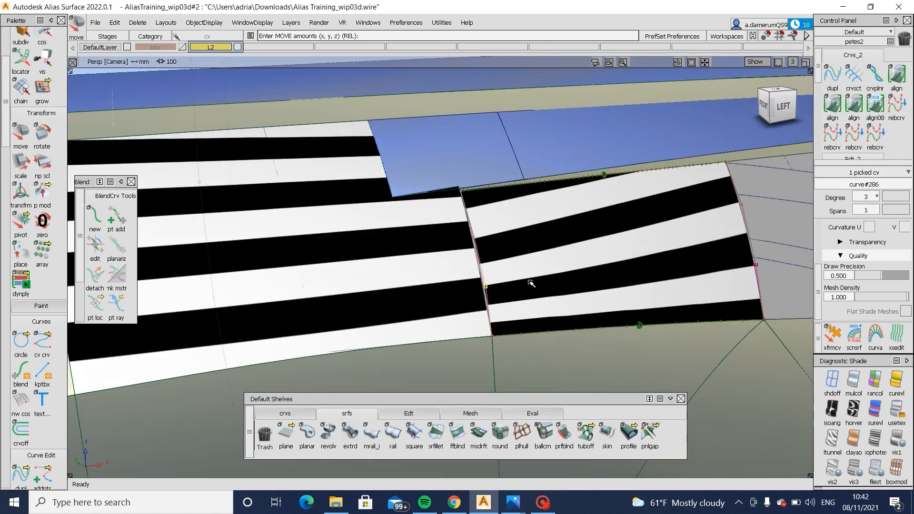
{"action": "key", "text": "ctrl+z"}
- Move both middle CVs of curve#286 together to line up the zebra stripes at the joint
{"action": "left_click_drag", "start_coordinate": [512, 272], "coordinate": [540, 272], "text": "ctrl+shift"}
{"action": "left_click", "coordinate": [474, 235]}
{"action": "middle_click_drag", "start_coordinate": [523, 281], "coordinate": [526, 256], "text": "ctrl+shift"}
{"action": "left_click_drag", "start_coordinate": [581, 257], "coordinate": [541, 273], "text": "alt+shift"}
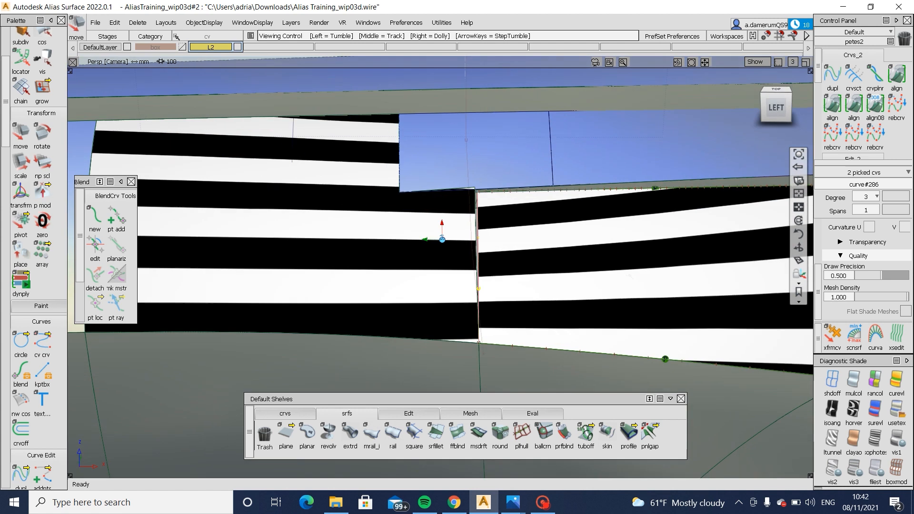
{"action": "right_click_drag", "start_coordinate": [690, 296], "coordinate": [667, 291], "text": "alt+shift"}
{"action": "middle_click_drag", "start_coordinate": [667, 291], "coordinate": [543, 267], "text": "alt+shift"}
{"action": "left_click_drag", "start_coordinate": [543, 267], "coordinate": [562, 270], "text": "alt+shift"}
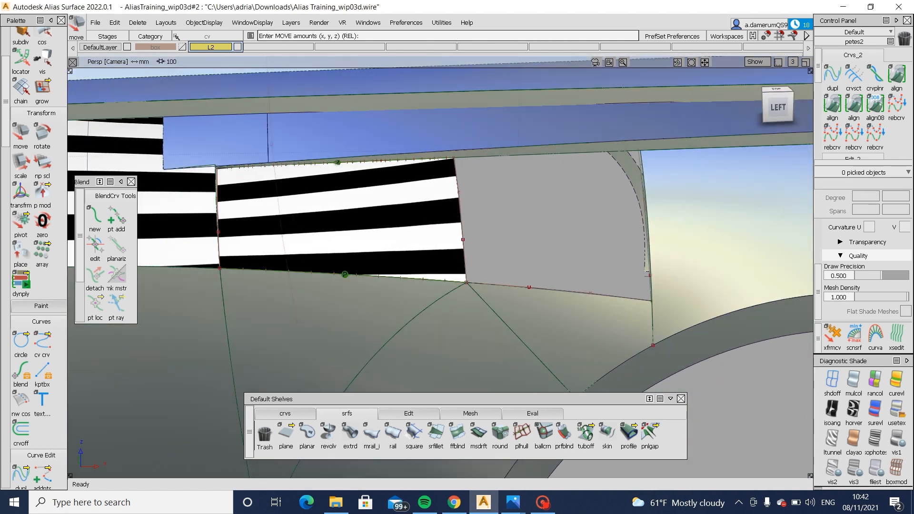
- Try to build a Square surface in the remaining opening from the square#32 edge and the adjacent body-side edge
{"action": "left_click", "coordinate": [415, 434]}
{"action": "left_click", "coordinate": [591, 295]}
{"action": "left_click", "coordinate": [604, 317]}
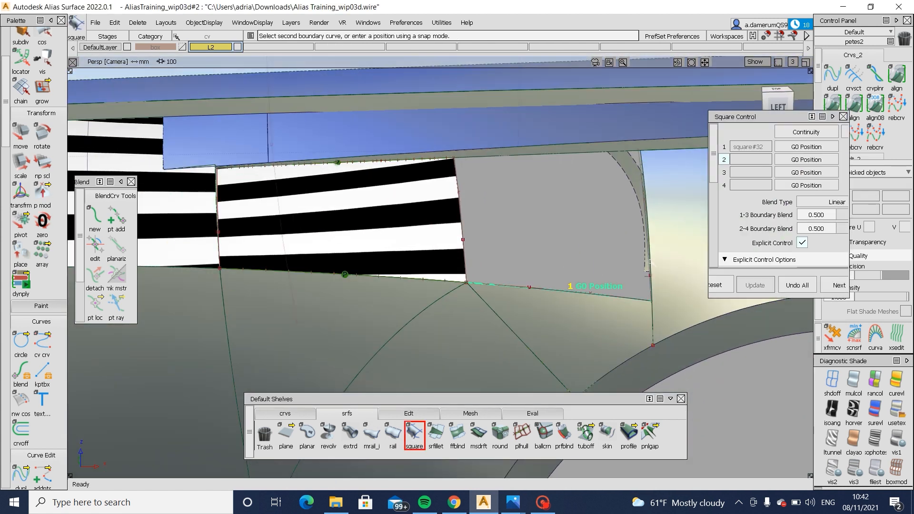
{"action": "left_click", "coordinate": [651, 267]}
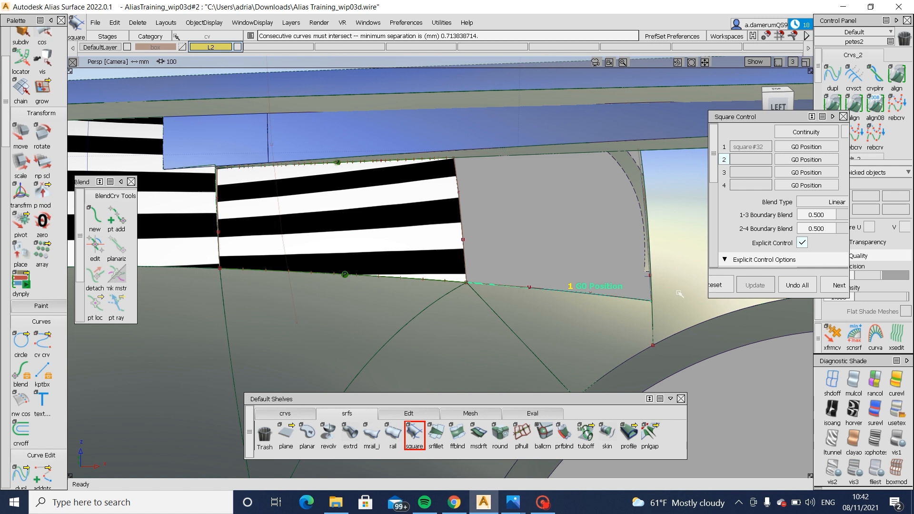
{"action": "right_click_drag", "start_coordinate": [680, 294], "coordinate": [754, 410], "text": "alt+shift"}
{"action": "middle_click_drag", "start_coordinate": [754, 409], "coordinate": [363, 302], "text": "alt+shift"}
{"action": "left_click", "coordinate": [798, 285]}
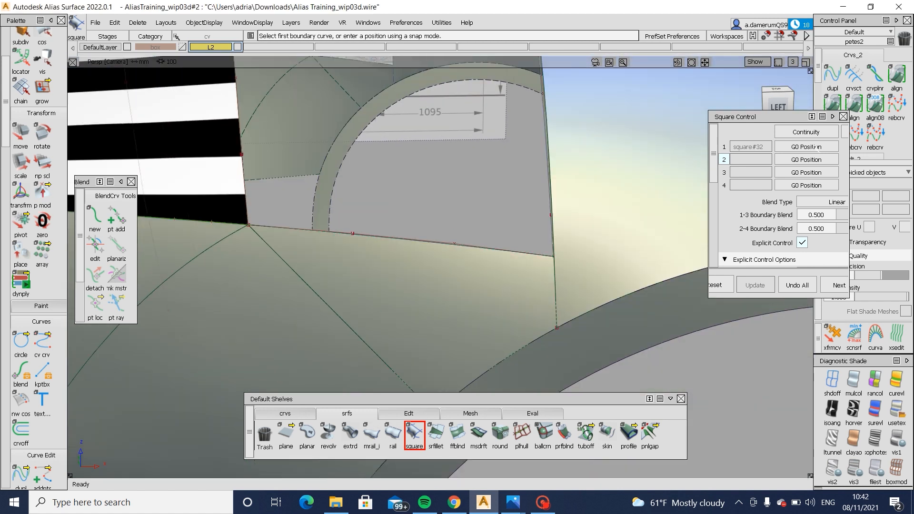
- Align the square#32 edge above the wheel arch to the adjacent surface with G2 continuity, using Skew at both blend ends
{"action": "double_click", "coordinate": [833, 103]}
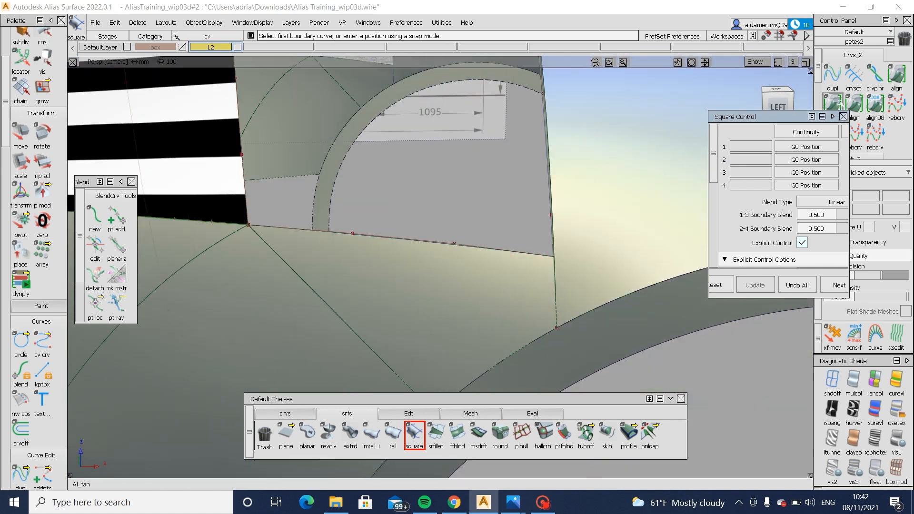
{"action": "left_click", "coordinate": [551, 290]}
{"action": "left_click", "coordinate": [564, 313]}
{"action": "key", "text": "Return"}
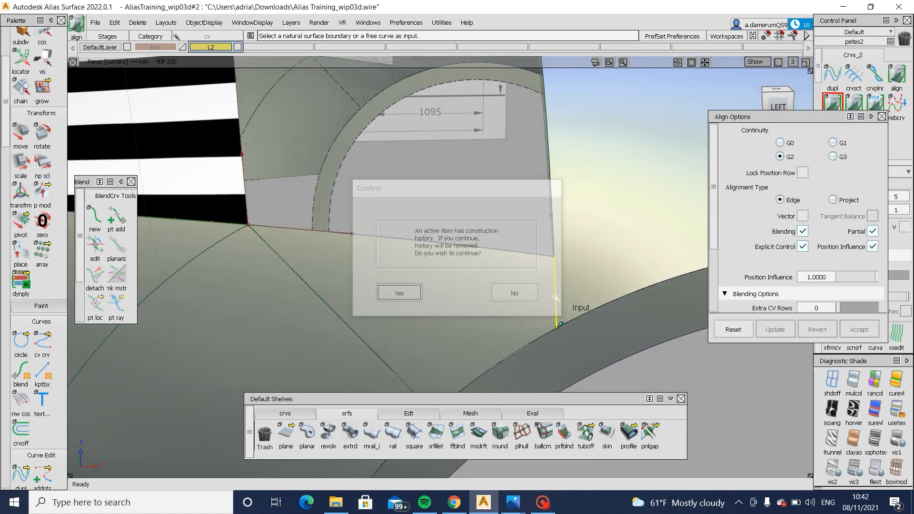
{"action": "left_click", "coordinate": [553, 296]}
{"action": "left_click", "coordinate": [577, 318]}
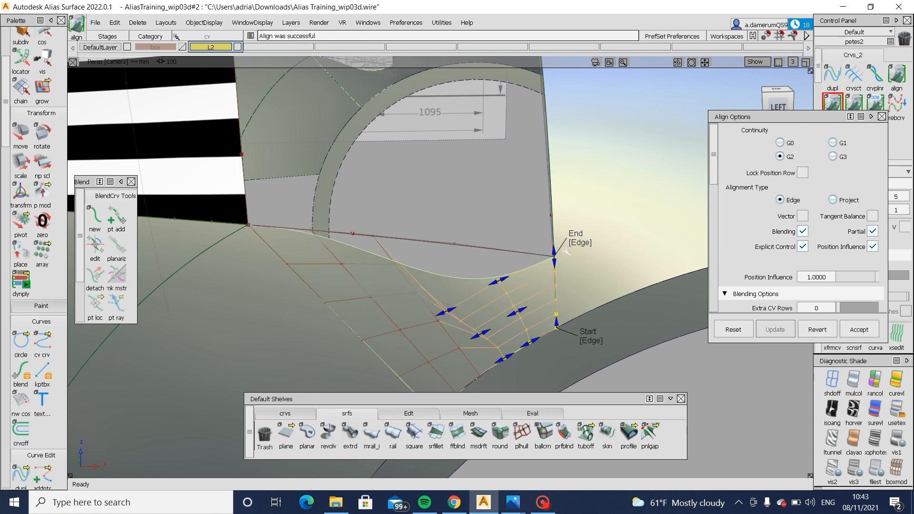
{"action": "left_click", "coordinate": [571, 245]}
{"action": "left_click_drag", "start_coordinate": [526, 276], "coordinate": [617, 296], "text": "alt+shift"}
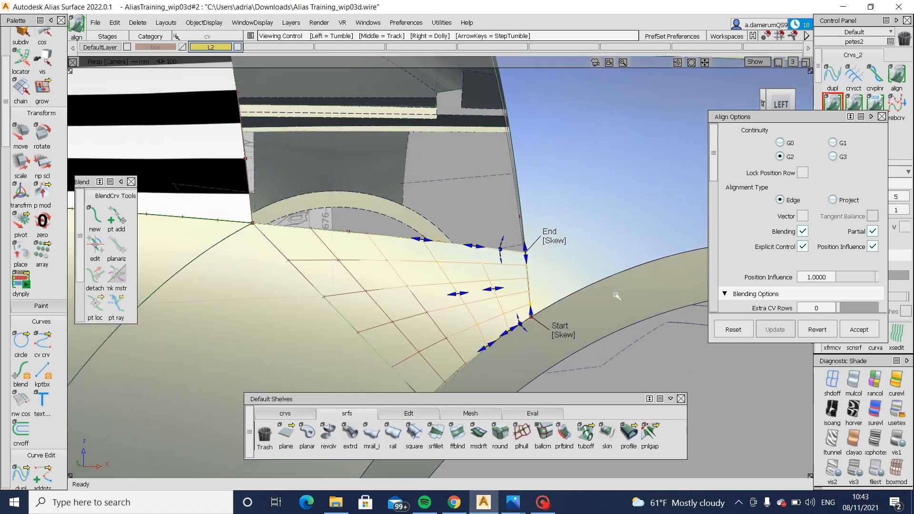
- Show zebra shading on square#32 and across the surrounding body side to check the highlight flow above the wheel arch
{"action": "left_click", "coordinate": [856, 410]}
{"action": "mouse_move", "coordinate": [561, 358]}
{"action": "left_mouse_down", "text": "alt+shift"}
{"action": "mouse_move", "coordinate": [562, 376]}
{"action": "mouse_move", "coordinate": [573, 367]}
{"action": "mouse_move", "coordinate": [573, 271]}
{"action": "left_mouse_up", "text": "alt+shift"}
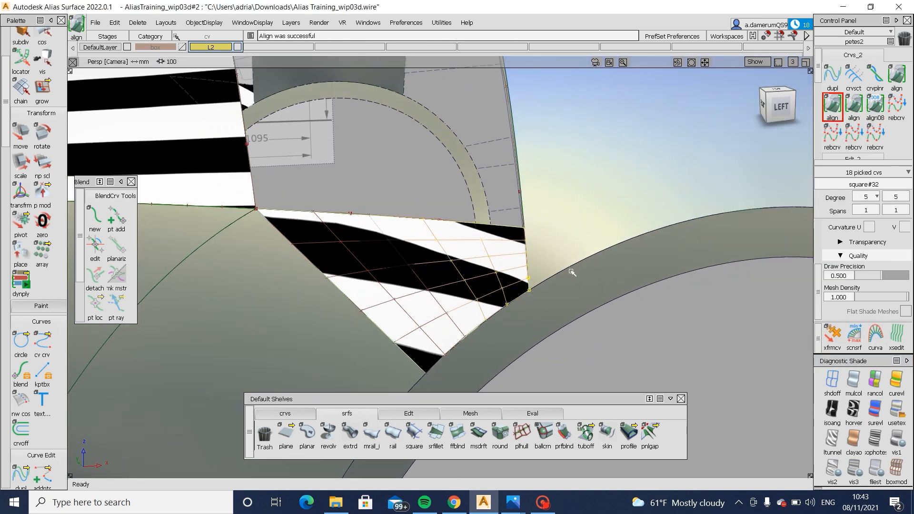
{"action": "left_click", "coordinate": [841, 405]}
{"action": "left_click_drag", "start_coordinate": [639, 360], "coordinate": [643, 341], "text": "alt+shift"}
{"action": "left_click_drag", "start_coordinate": [444, 315], "coordinate": [448, 329], "text": "alt+shift"}
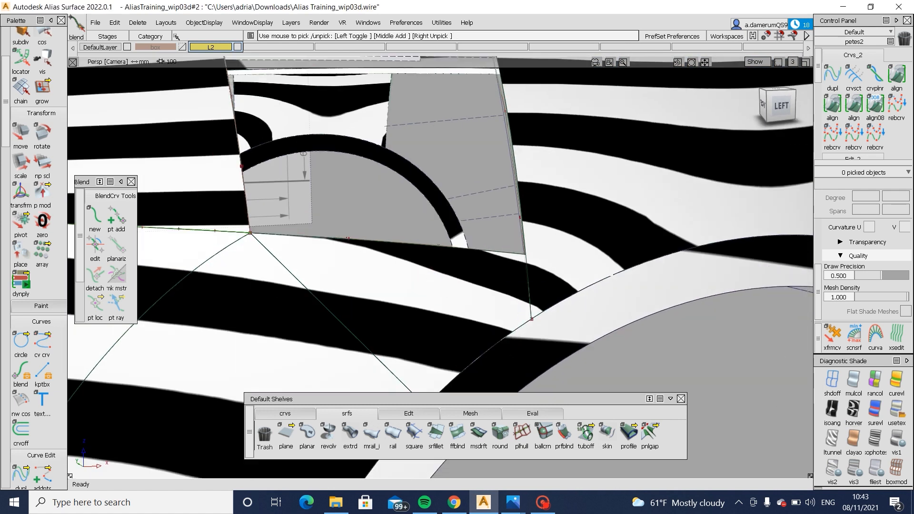
- Try moving a CV of square#29 near its joint with the opening to tune the zebra stripes, and undo the moves
{"action": "left_click_drag", "start_coordinate": [574, 264], "coordinate": [574, 267], "text": "ctrl+shift"}
{"action": "left_click", "coordinate": [579, 247]}
{"action": "mouse_move", "coordinate": [548, 209]}
{"action": "left_mouse_down", "text": "ctrl+shift"}
{"action": "mouse_move", "coordinate": [591, 226]}
{"action": "mouse_move", "coordinate": [610, 218]}
{"action": "left_mouse_up", "text": "ctrl+shift"}
{"action": "left_click", "coordinate": [611, 212]}
{"action": "left_click_drag", "start_coordinate": [694, 337], "coordinate": [695, 307], "text": "ctrl+shift"}
{"action": "middle_click_drag", "start_coordinate": [694, 308], "coordinate": [698, 310]}
{"action": "left_click_drag", "start_coordinate": [697, 311], "coordinate": [686, 319], "text": "alt+shift"}
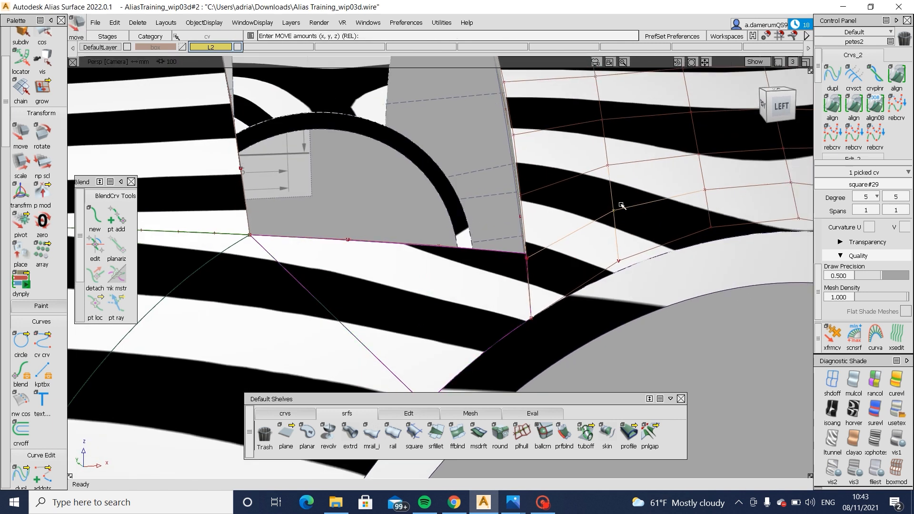
{"action": "left_click_drag", "start_coordinate": [576, 276], "coordinate": [601, 343], "text": "alt+shift"}
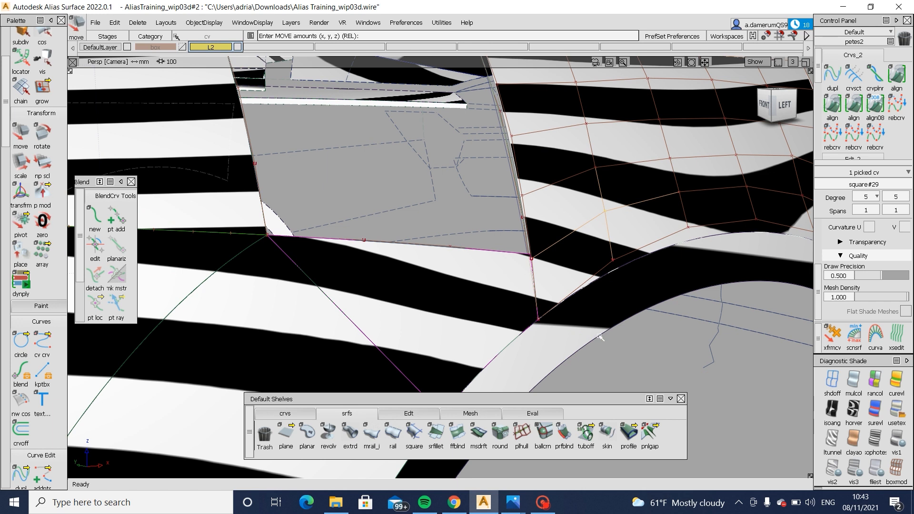
{"action": "key", "text": "ctrl+z"}
{"action": "key", "text": "ctrl+z"}
{"action": "key", "text": "ctrl+z"}
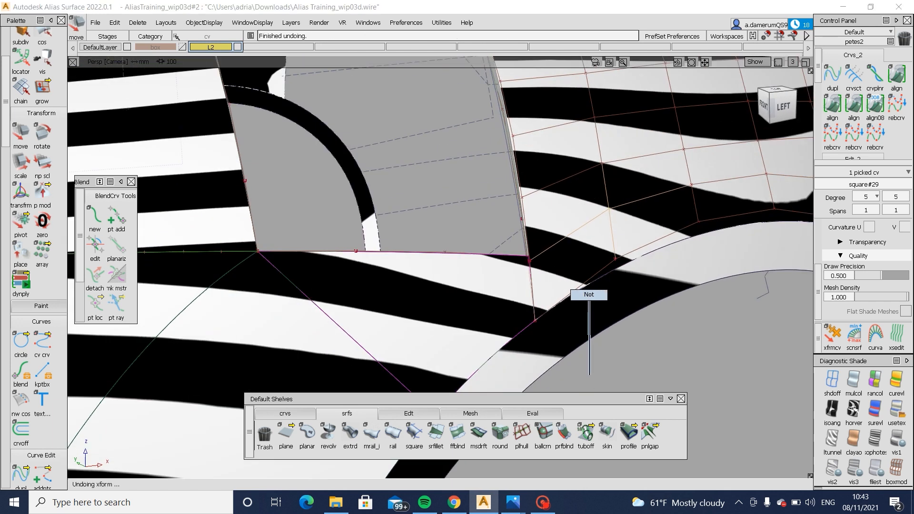
- Turn off zebra shading and close the remaining opening with a Square surface from the square#32, square#29, draft_srf#21 and square#46 edges
{"action": "left_click", "coordinate": [897, 410]}
{"action": "mouse_move", "coordinate": [571, 323]}
{"action": "left_mouse_down", "text": "alt+shift"}
{"action": "mouse_move", "coordinate": [504, 321]}
{"action": "mouse_move", "coordinate": [451, 241]}
{"action": "left_mouse_up", "text": "alt+shift"}
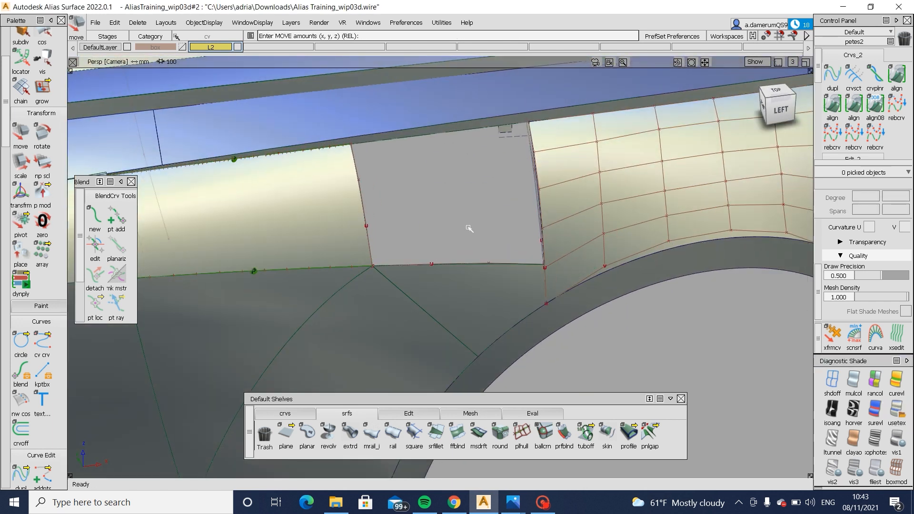
{"action": "left_click", "coordinate": [415, 433]}
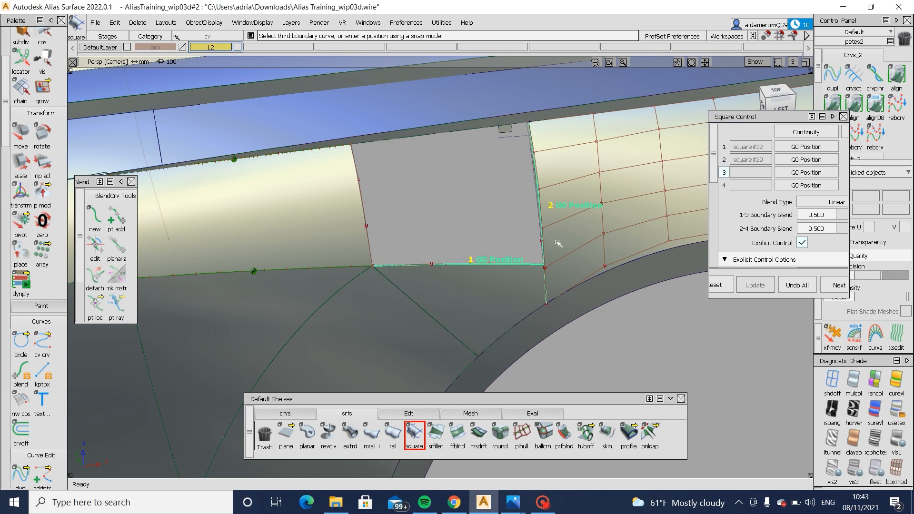
{"action": "left_click", "coordinate": [442, 138]}
{"action": "left_click", "coordinate": [361, 178]}
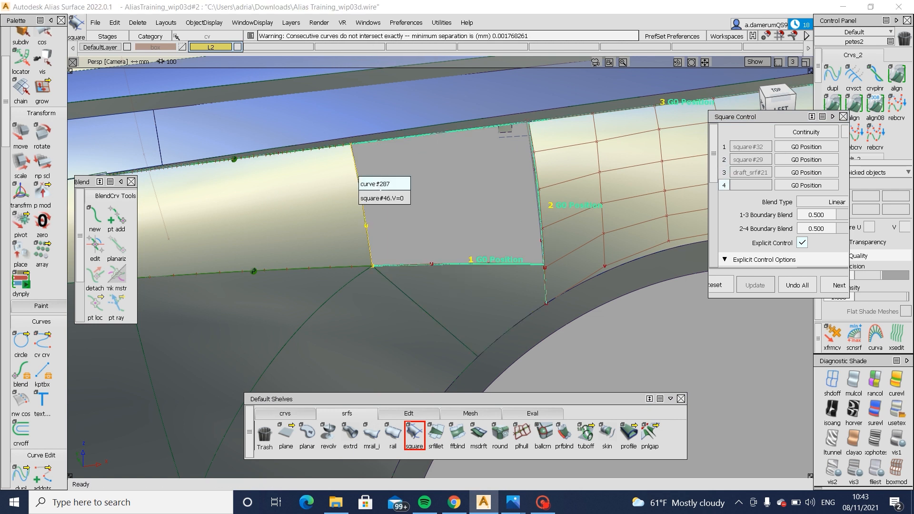
{"action": "left_click", "coordinate": [380, 196]}
{"action": "left_click_drag", "start_coordinate": [494, 204], "coordinate": [455, 197], "text": "alt+shift"}
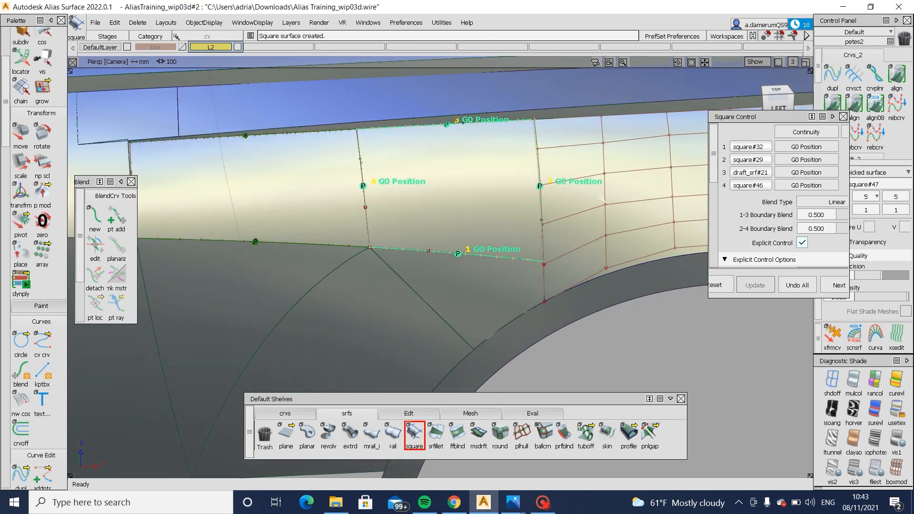
- Show zebra stripes on the new Square surface and set its square#46 and square#29 boundaries to G2 Curvature
{"action": "left_click", "coordinate": [854, 411]}
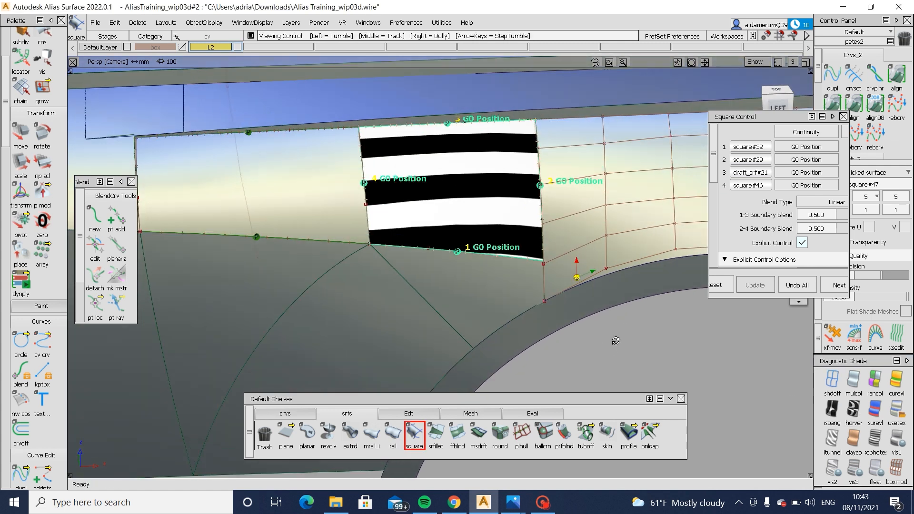
{"action": "mouse_move", "coordinate": [641, 222]}
{"action": "left_mouse_down", "text": "alt+shift"}
{"action": "mouse_move", "coordinate": [639, 205]}
{"action": "mouse_move", "coordinate": [651, 209]}
{"action": "left_mouse_up", "text": "alt+shift"}
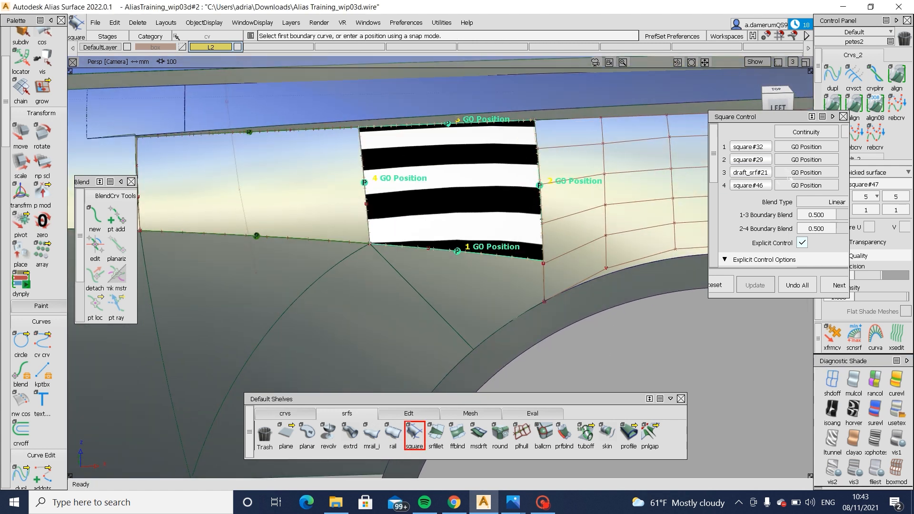
{"action": "left_click", "coordinate": [795, 185]}
{"action": "left_click", "coordinate": [806, 235]}
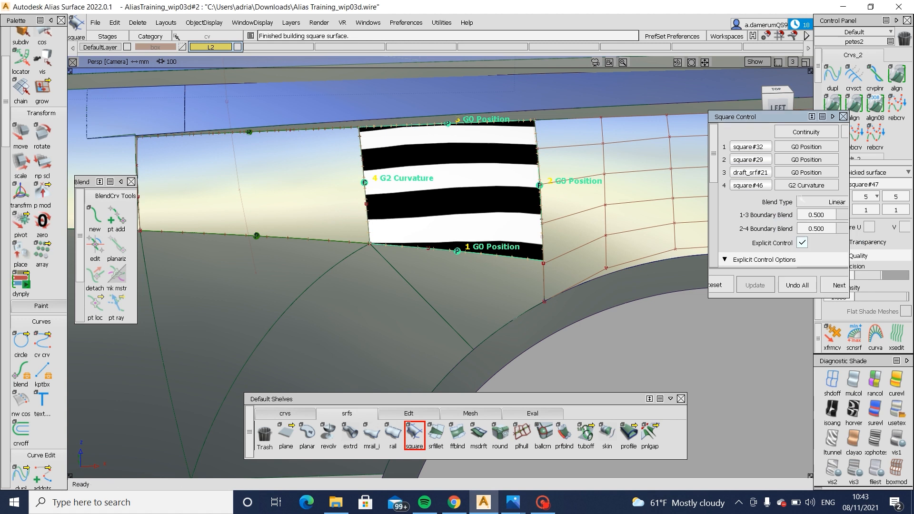
{"action": "left_click", "coordinate": [807, 159]}
{"action": "left_click", "coordinate": [806, 216]}
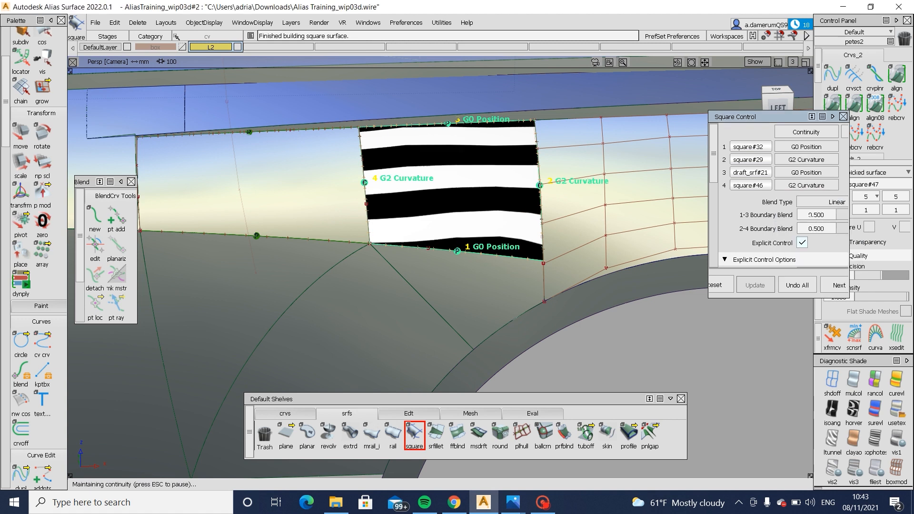
- Display the CVs of the new Square surface and its two side neighbours, and view them unshaded from the top
{"action": "right_click_drag", "start_coordinate": [437, 215], "coordinate": [447, 216], "text": "alt+shift"}
{"action": "left_click_drag", "start_coordinate": [512, 215], "coordinate": [603, 144], "text": "ctrl+shift"}
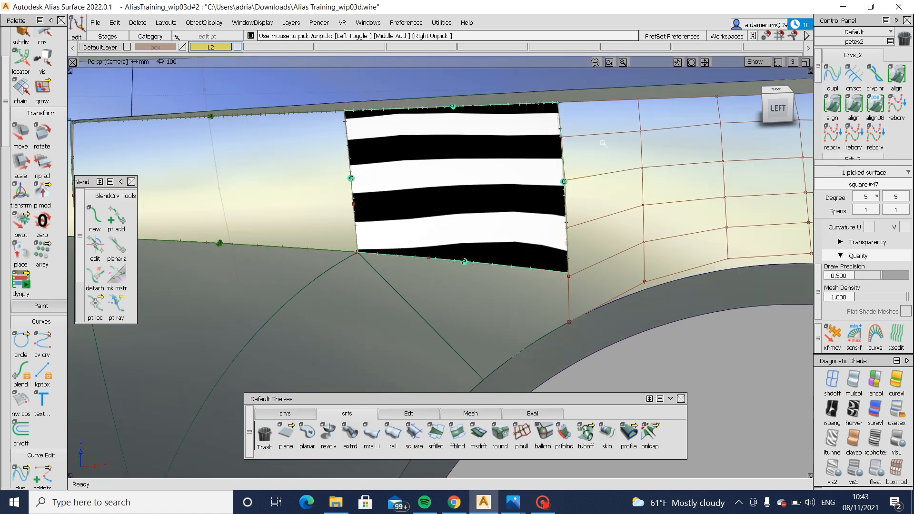
{"action": "left_click", "coordinate": [353, 195]}
{"action": "left_click", "coordinate": [563, 216]}
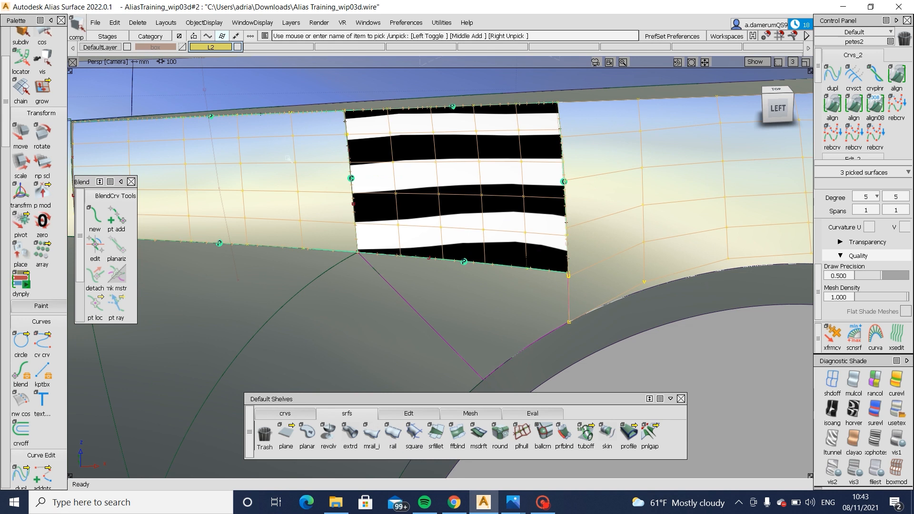
{"action": "right_click_drag", "start_coordinate": [329, 182], "coordinate": [381, 267], "text": "alt+shift"}
{"action": "left_click_drag", "start_coordinate": [381, 267], "coordinate": [438, 281], "text": "ctrl+shift"}
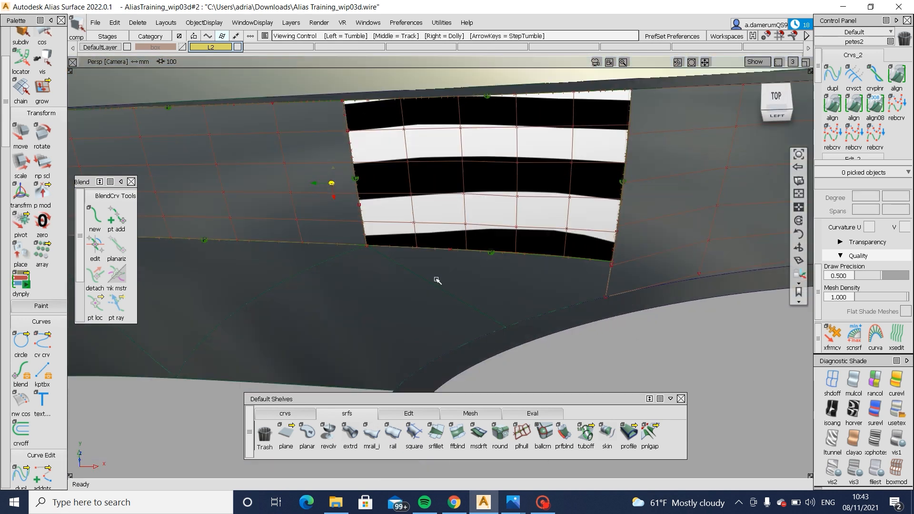
{"action": "left_click", "coordinate": [776, 98]}
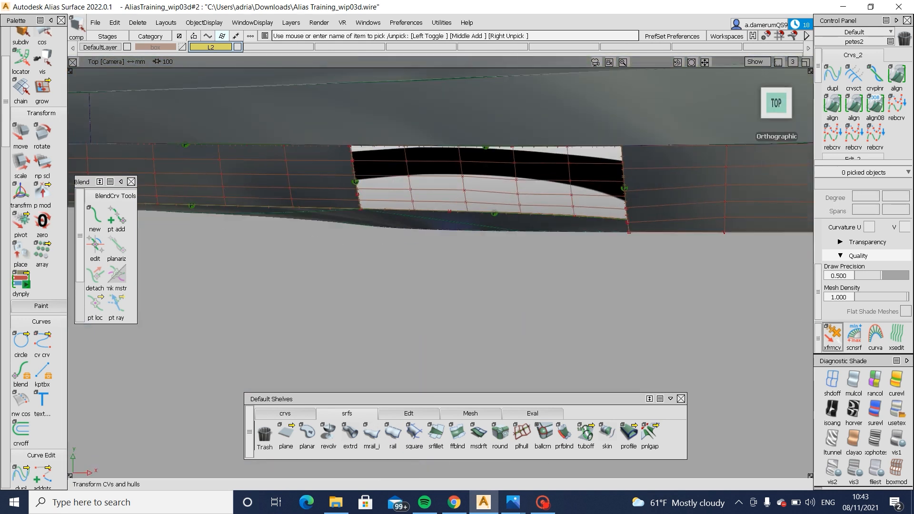
{"action": "left_click", "coordinate": [833, 381]}
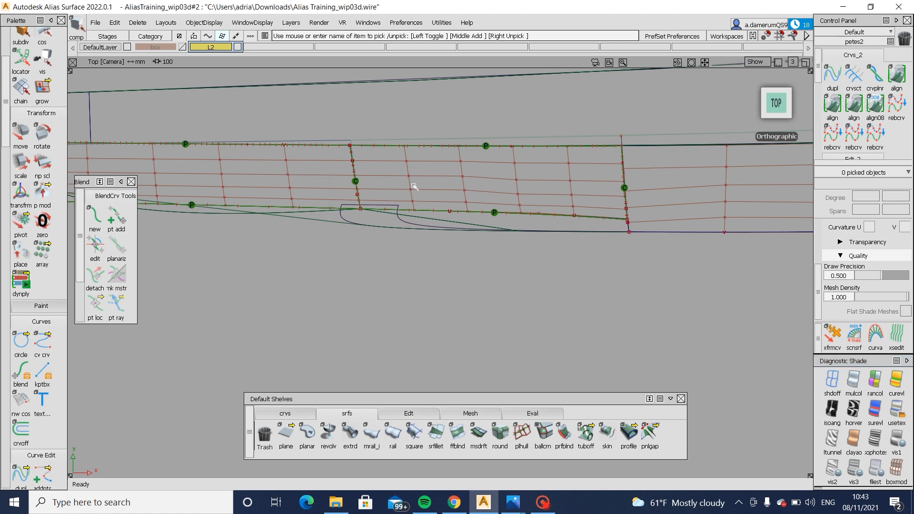
- Adjust middle CVs of square#29 individually at its joint with the new Square surface in the top view
{"action": "left_click_drag", "start_coordinate": [626, 210], "coordinate": [626, 196], "text": "ctrl+shift"}
{"action": "left_click", "coordinate": [625, 191]}
{"action": "right_click_drag", "start_coordinate": [628, 200], "coordinate": [662, 256], "text": "alt+shift"}
{"action": "middle_click_drag", "start_coordinate": [662, 256], "coordinate": [531, 274], "text": "alt+shift"}
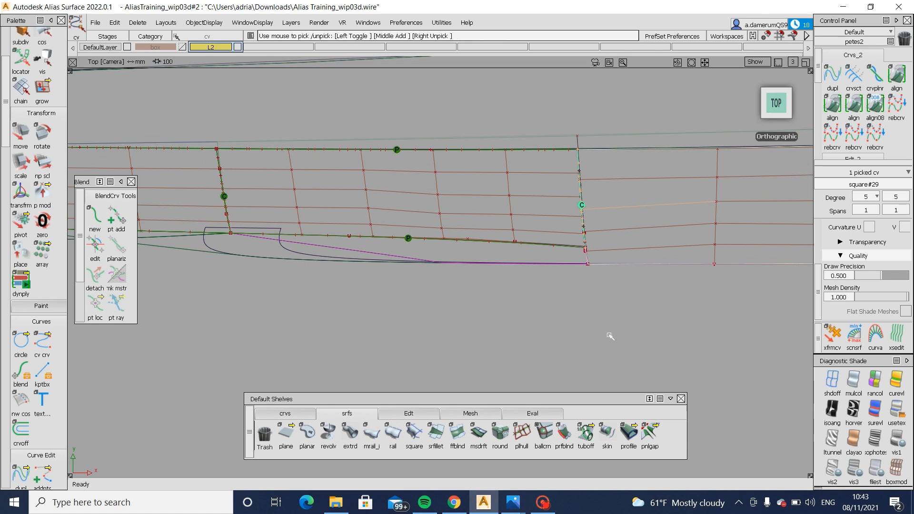
{"action": "middle_click_drag", "start_coordinate": [609, 335], "coordinate": [618, 304], "text": "ctrl+shift"}
{"action": "right_click_drag", "start_coordinate": [617, 302], "coordinate": [617, 302]}
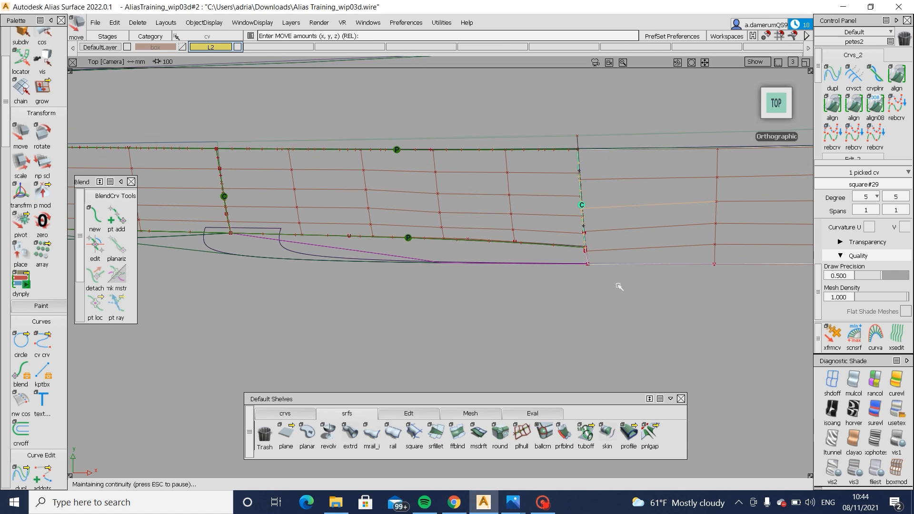
{"action": "left_click", "coordinate": [585, 233]}
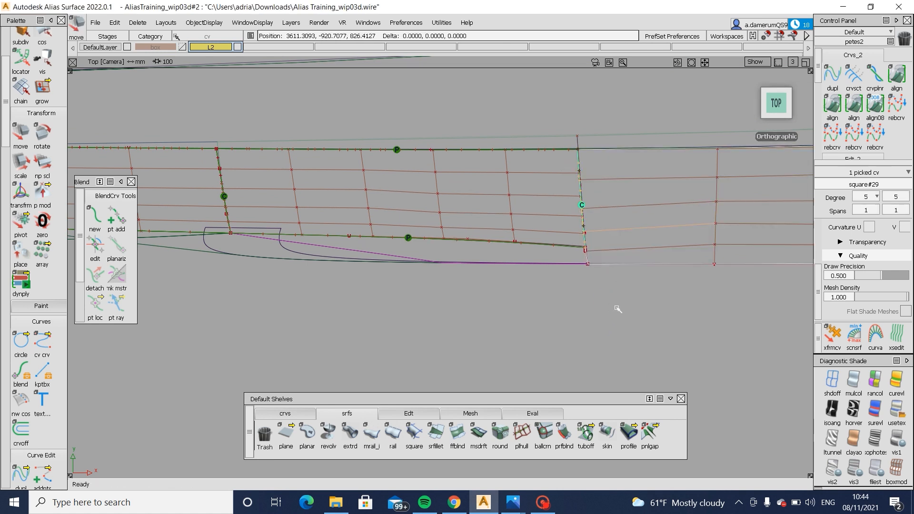
{"action": "right_click_drag", "start_coordinate": [618, 309], "coordinate": [650, 272]}
{"action": "right_click_drag", "start_coordinate": [735, 306], "coordinate": [735, 305]}
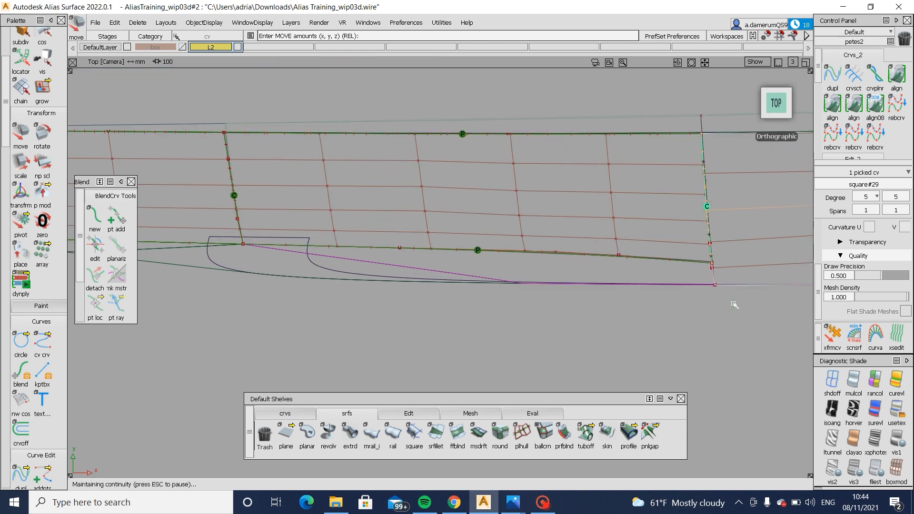
- Pick two middle CVs of square#46 beside its joint with the new Square surface and adjust them together
{"action": "middle_click_drag", "start_coordinate": [187, 199], "coordinate": [314, 208], "text": "alt+shift"}
{"action": "left_click_drag", "start_coordinate": [314, 208], "coordinate": [359, 191], "text": "ctrl+shift"}
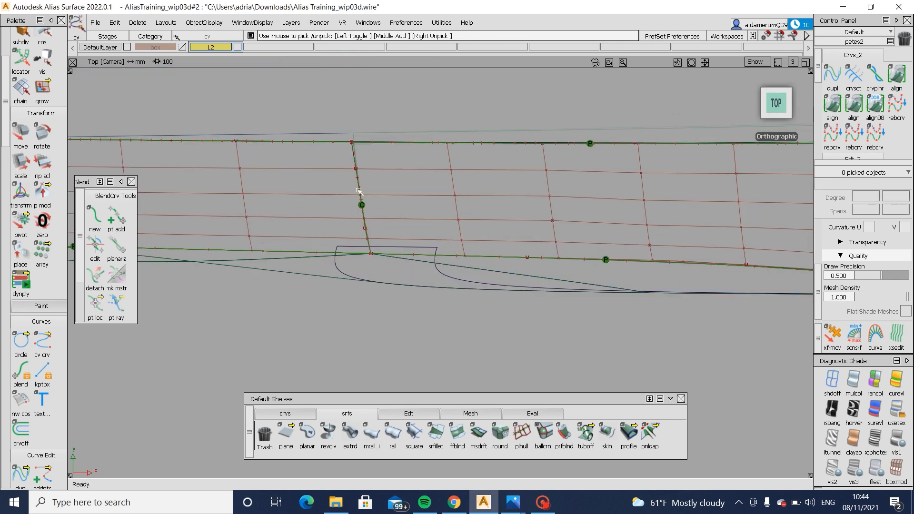
{"action": "left_click", "coordinate": [362, 196]}
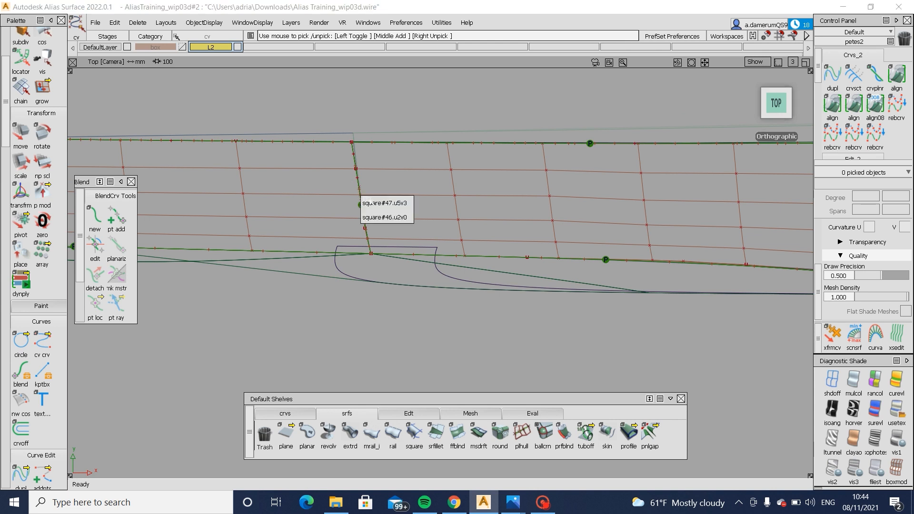
{"action": "left_click", "coordinate": [366, 223]}
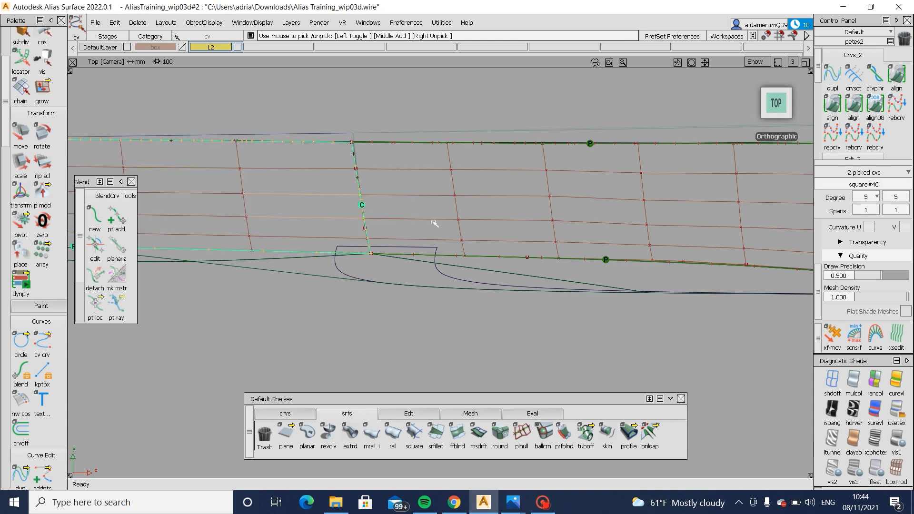
{"action": "middle_click_drag", "start_coordinate": [541, 350], "coordinate": [547, 351], "text": "ctrl+shift"}
{"action": "left_click", "coordinate": [549, 353]}
{"action": "key", "text": "Return"}
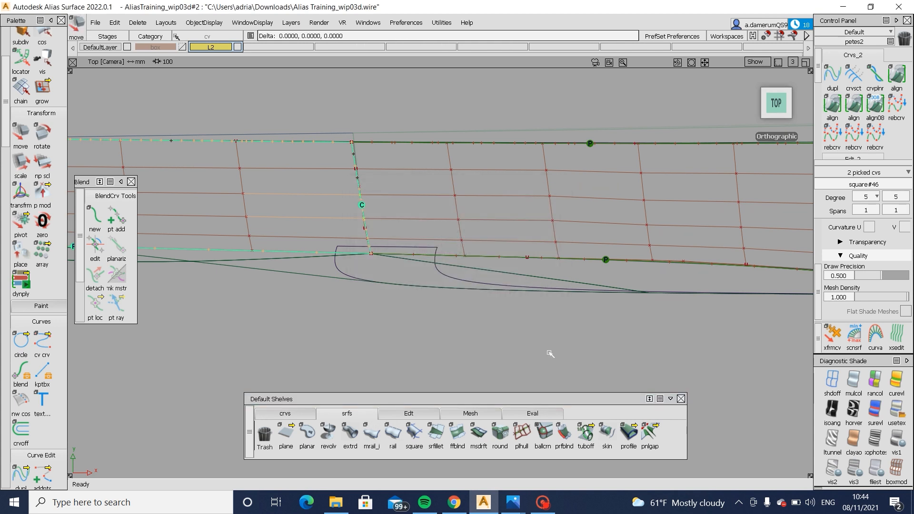
{"action": "right_click_drag", "start_coordinate": [550, 353], "coordinate": [550, 355]}
{"action": "left_click_drag", "start_coordinate": [545, 359], "coordinate": [582, 191], "text": "alt+shift"}
- Apply zebra shading to the whole model and examine the stripe flow through square#46, the new Square surface and the surrounding body side
{"action": "left_click", "coordinate": [848, 413]}
{"action": "left_click_drag", "start_coordinate": [685, 342], "coordinate": [682, 399], "text": "ctrl+shift"}
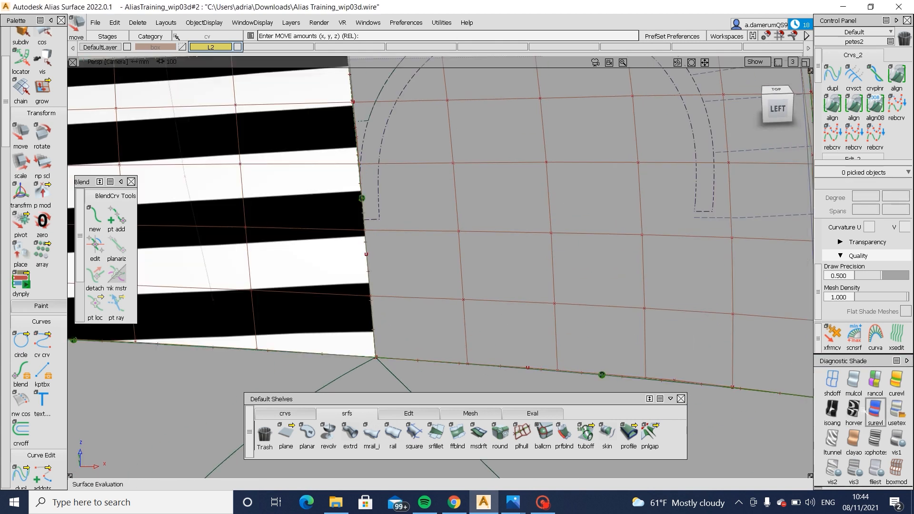
{"action": "left_click", "coordinate": [855, 413]}
{"action": "right_click_drag", "start_coordinate": [681, 334], "coordinate": [629, 334], "text": "alt+shift"}
{"action": "left_click_drag", "start_coordinate": [630, 335], "coordinate": [627, 327], "text": "alt+shift"}
{"action": "right_click_drag", "start_coordinate": [627, 328], "coordinate": [590, 337], "text": "alt+shift"}
{"action": "left_click_drag", "start_coordinate": [590, 336], "coordinate": [647, 321], "text": "alt+shift"}
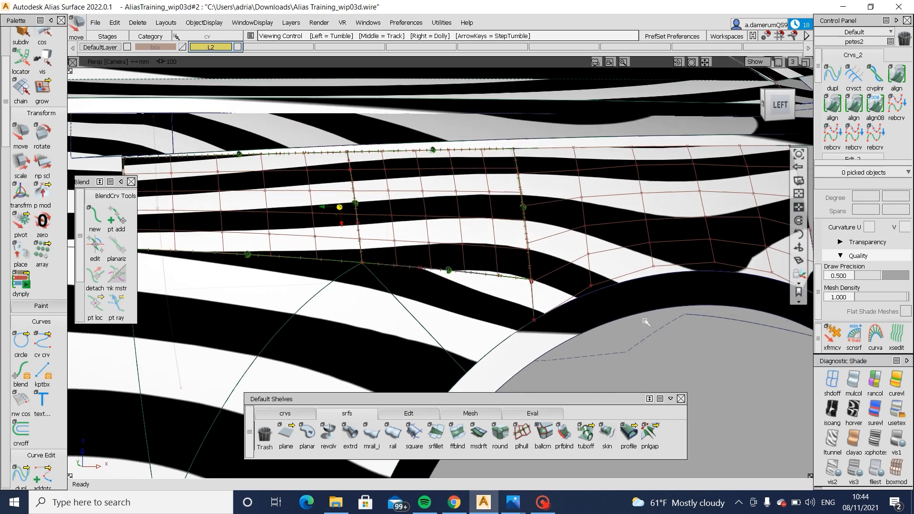
{"action": "right_click_drag", "start_coordinate": [648, 320], "coordinate": [602, 343], "text": "alt+shift"}
{"action": "middle_click_drag", "start_coordinate": [602, 342], "coordinate": [530, 320], "text": "alt+shift"}
{"action": "left_click_drag", "start_coordinate": [561, 321], "coordinate": [510, 305], "text": "alt+shift"}
{"action": "middle_click_drag", "start_coordinate": [408, 228], "coordinate": [541, 247], "text": "alt+shift"}
{"action": "left_click_drag", "start_coordinate": [542, 246], "coordinate": [659, 243], "text": "alt+shift"}
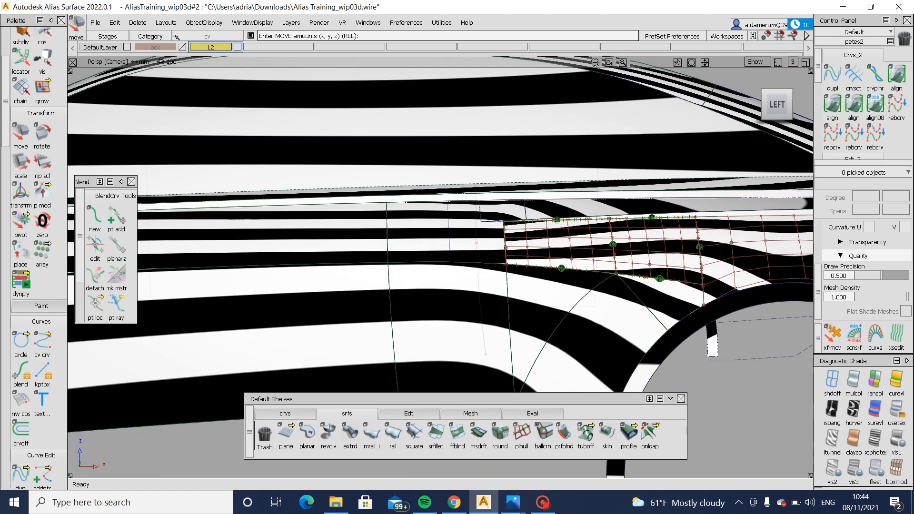
{"action": "right_click_drag", "start_coordinate": [536, 273], "coordinate": [566, 280], "text": "alt+shift"}
{"action": "left_click_drag", "start_coordinate": [565, 279], "coordinate": [624, 302], "text": "alt+shift"}
{"action": "right_click_drag", "start_coordinate": [624, 302], "coordinate": [590, 273], "text": "alt+shift"}
{"action": "left_click_drag", "start_coordinate": [590, 273], "coordinate": [601, 287], "text": "alt+shift"}
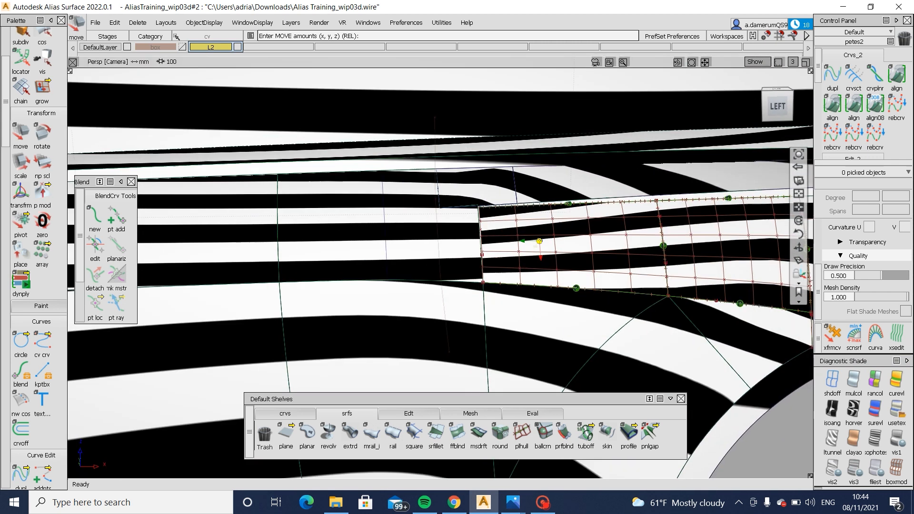
- Turn off zebra shading and display the CVs of Blend_srf#8 beside the narrow gap at the free end of square#46
{"action": "left_click", "coordinate": [897, 412]}
{"action": "right_click_drag", "start_coordinate": [445, 254], "coordinate": [473, 274], "text": "alt+shift"}
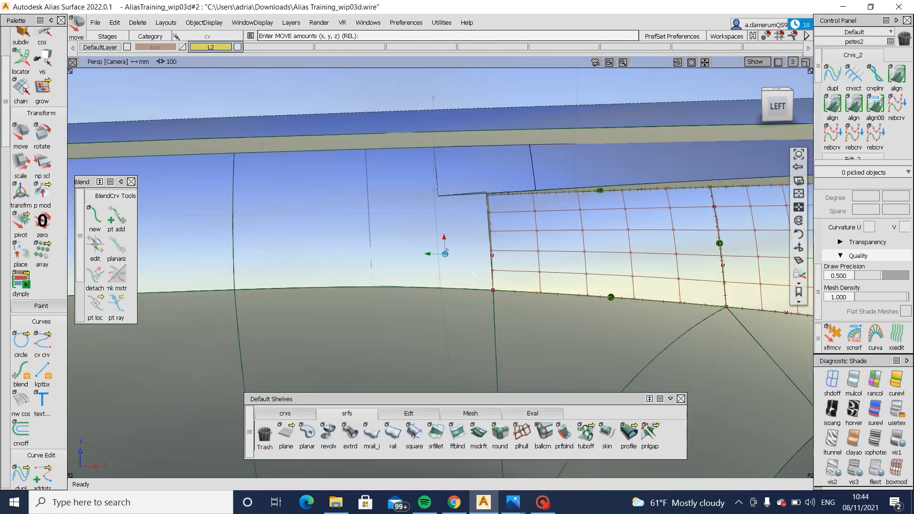
{"action": "left_click_drag", "start_coordinate": [473, 274], "coordinate": [450, 267], "text": "alt+shift"}
{"action": "left_click_drag", "start_coordinate": [502, 245], "coordinate": [374, 223], "text": "alt+shift"}
{"action": "right_click_drag", "start_coordinate": [373, 222], "coordinate": [429, 247], "text": "alt+shift"}
{"action": "left_click_drag", "start_coordinate": [481, 198], "coordinate": [437, 232], "text": "ctrl+shift"}
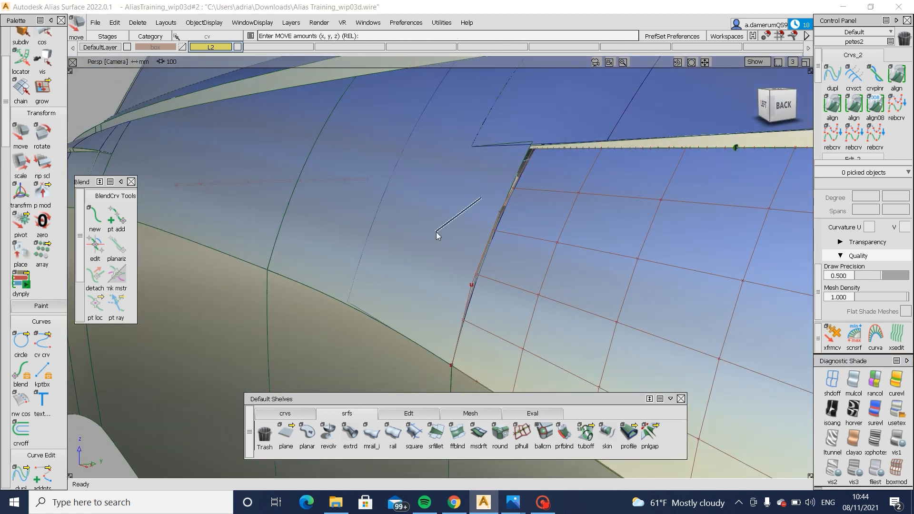
{"action": "left_click", "coordinate": [454, 232]}
{"action": "left_click", "coordinate": [482, 198]}
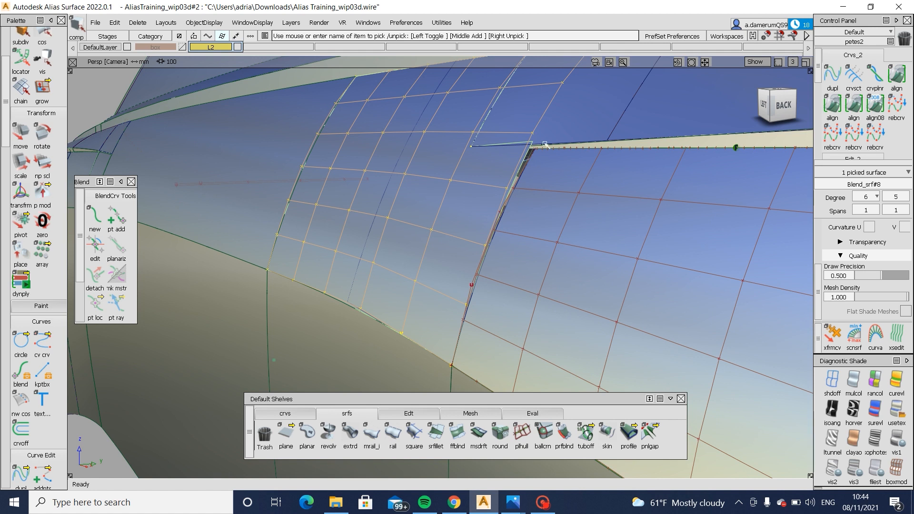
{"action": "middle_click_drag", "start_coordinate": [541, 116], "coordinate": [473, 161], "text": "alt+shift"}
{"action": "mouse_move", "coordinate": [486, 206]}
{"action": "left_mouse_down", "text": "ctrl+shift"}
{"action": "mouse_move", "coordinate": [474, 266]}
{"action": "mouse_move", "coordinate": [387, 340]}
{"action": "left_mouse_up", "text": "ctrl+shift"}
{"action": "left_click", "coordinate": [469, 216]}
- Duplicate the surface edge along the narrow gap at the free end of square#46 as a separate curve
{"action": "left_click", "coordinate": [291, 412]}
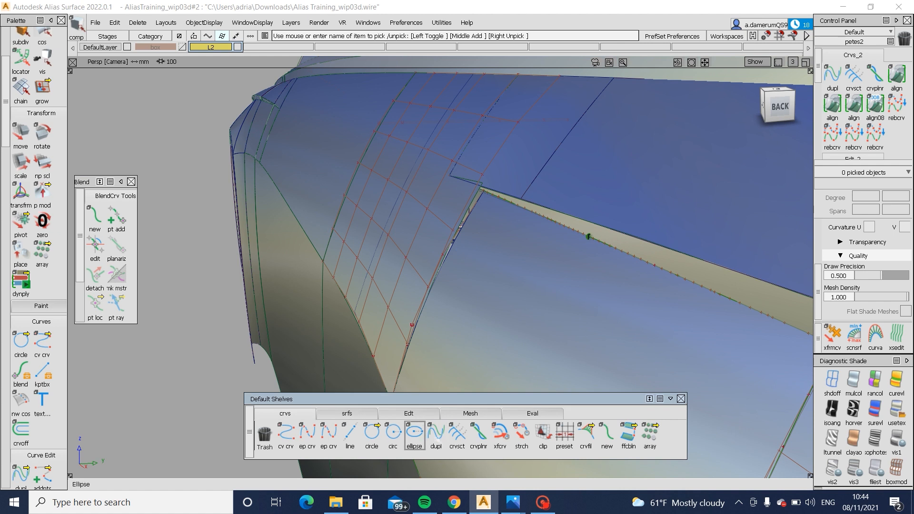
{"action": "left_click", "coordinate": [449, 251]}
{"action": "left_click", "coordinate": [514, 286]}
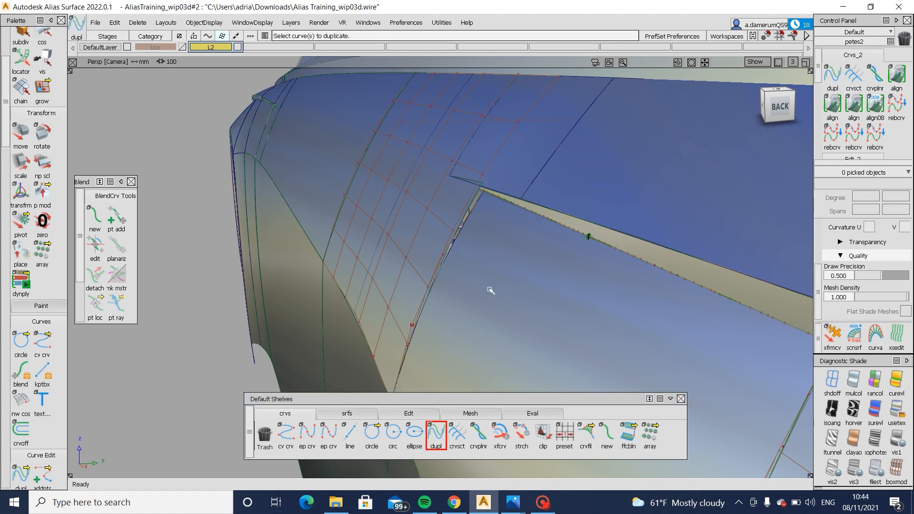
{"action": "left_click_drag", "start_coordinate": [459, 276], "coordinate": [484, 296], "text": "alt+shift"}
- Extend the duplicated edge curve upward beyond the upper corner of square#46
{"action": "left_click", "coordinate": [412, 410]}
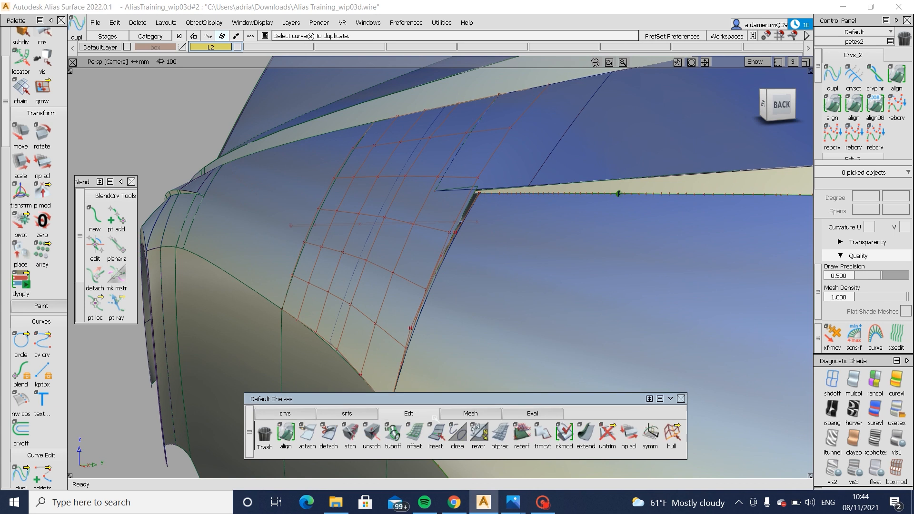
{"action": "left_click", "coordinate": [473, 201]}
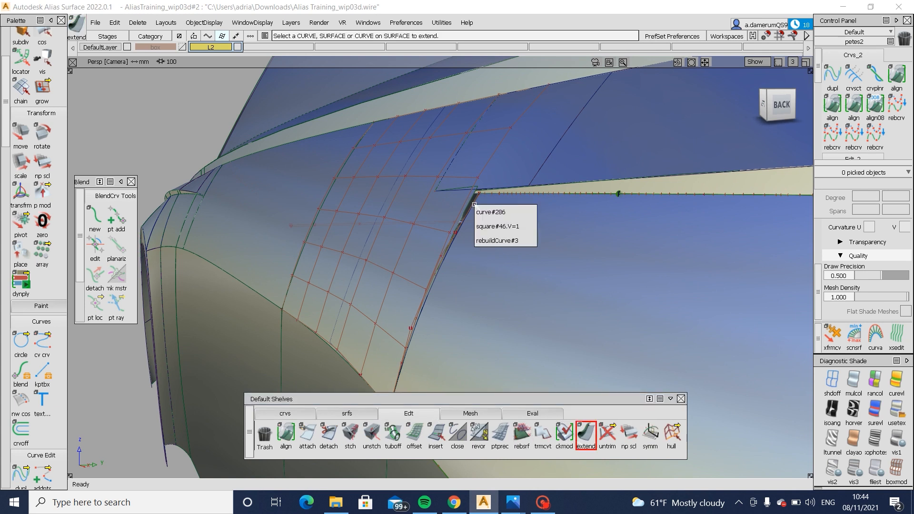
{"action": "left_click", "coordinate": [524, 240]}
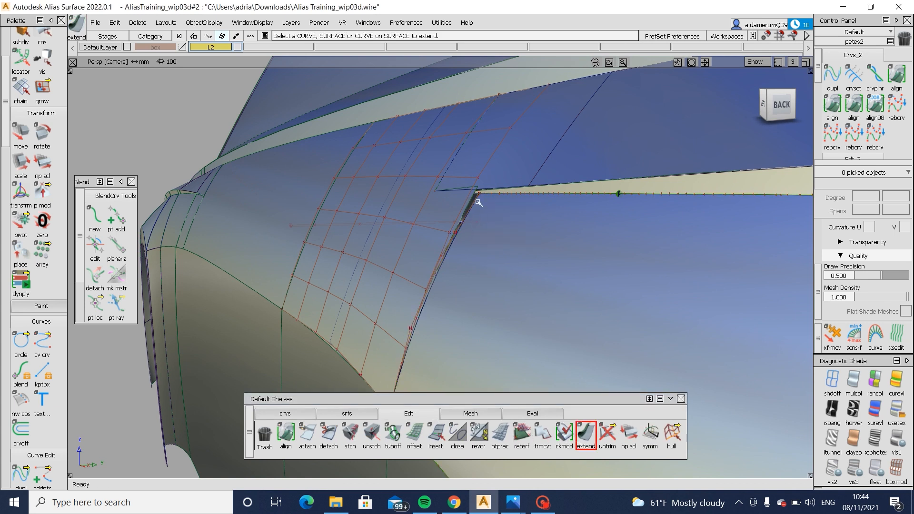
{"action": "left_click_drag", "start_coordinate": [499, 180], "coordinate": [196, 254]}
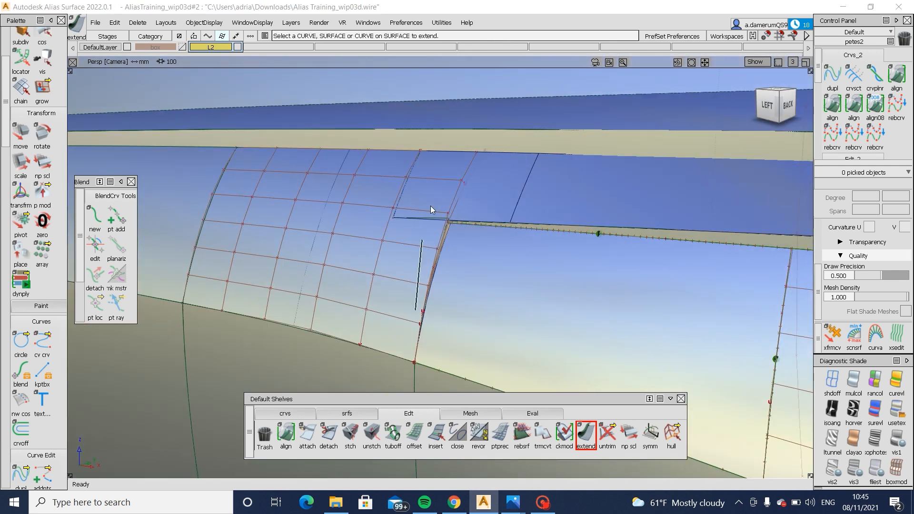
- Set the Align continuity to G0 and untrim Blend_srf#8 to expose its natural edge at the gap
{"action": "double_click", "coordinate": [833, 102]}
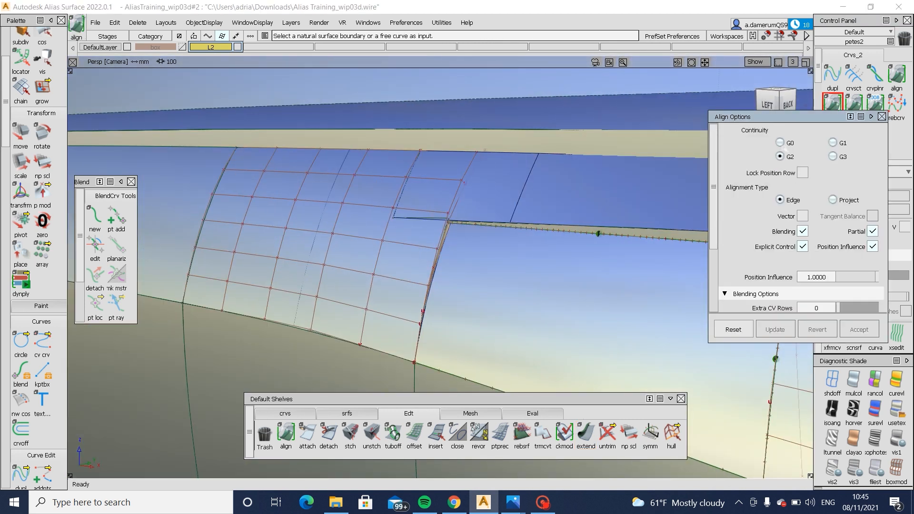
{"action": "left_click", "coordinate": [440, 246]}
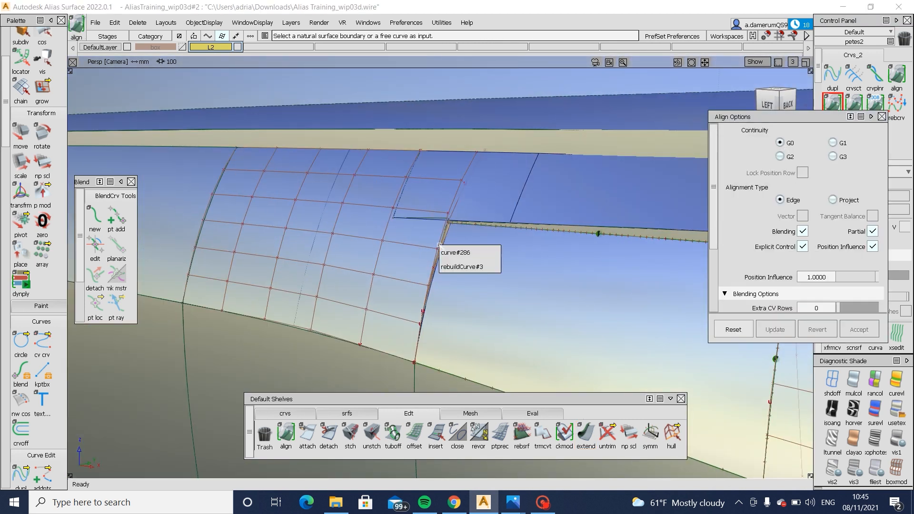
{"action": "left_click_drag", "start_coordinate": [440, 220], "coordinate": [367, 254], "text": "ctrl+shift"}
{"action": "left_click", "coordinate": [313, 291]}
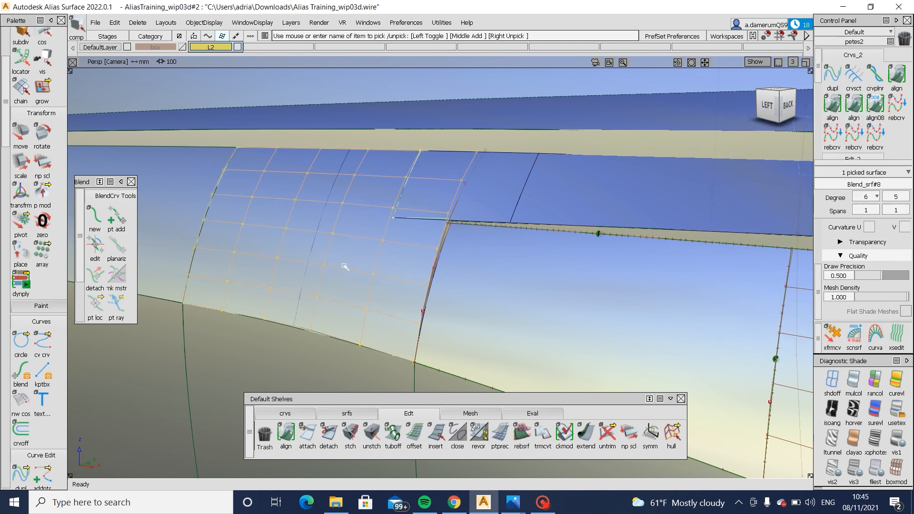
{"action": "right_click_drag", "start_coordinate": [334, 328], "coordinate": [333, 381], "text": "ctrl+shift"}
- Try to align the V=0 edge of Blend_srf#8 to rebuildCurve#3 with G0 continuity, accepting removal of its construction history
{"action": "double_click", "coordinate": [832, 103]}
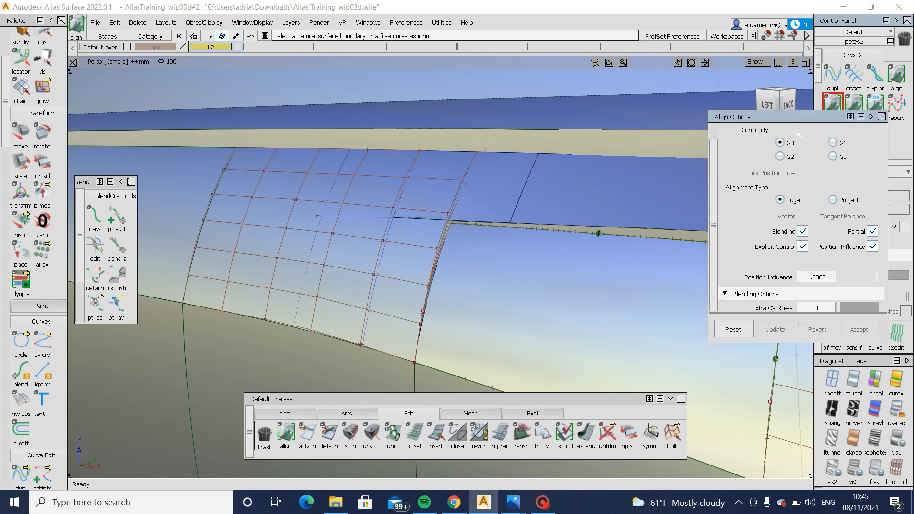
{"action": "left_click", "coordinate": [440, 248]}
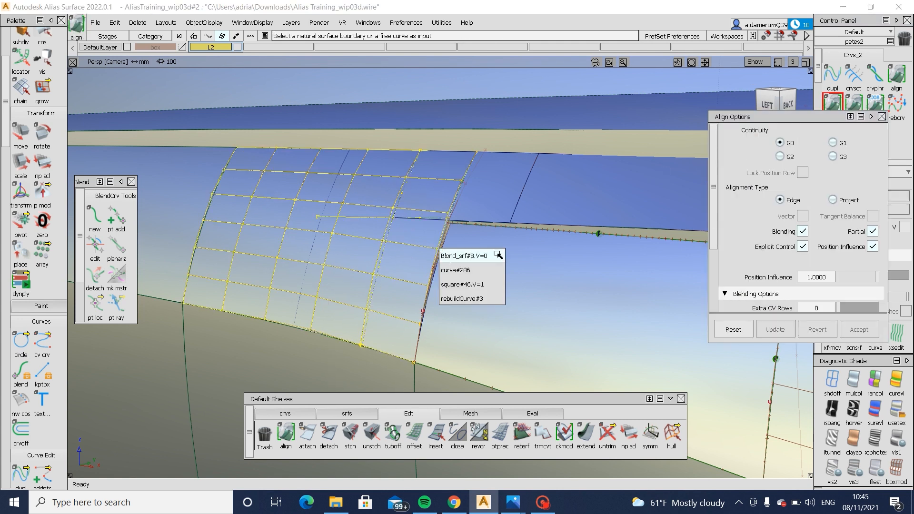
{"action": "left_click", "coordinate": [476, 256]}
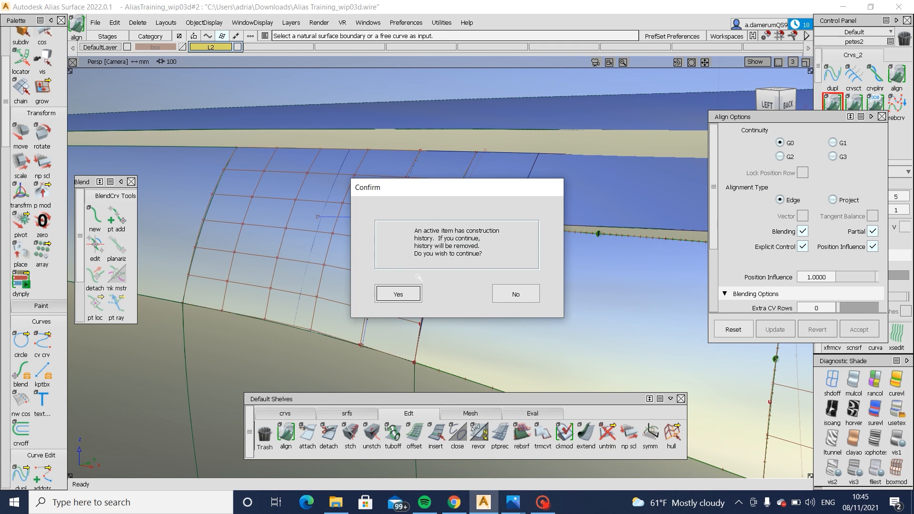
{"action": "left_click", "coordinate": [399, 293]}
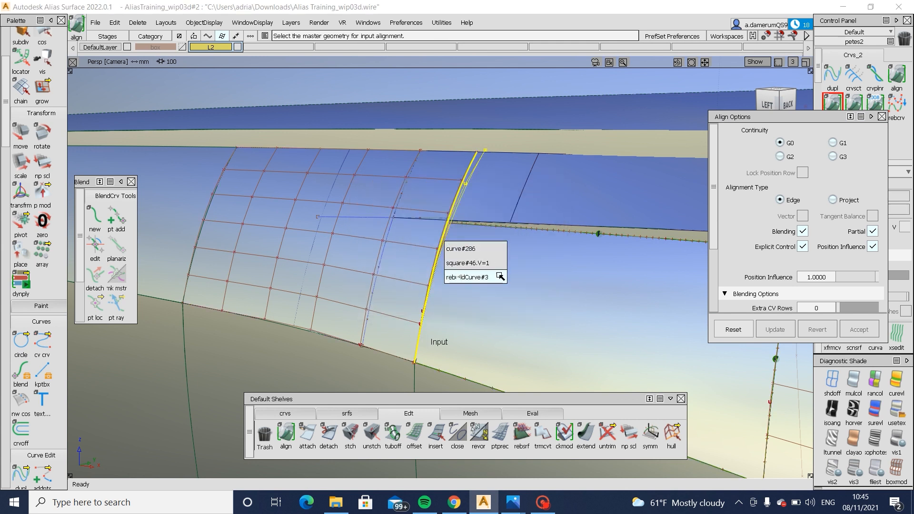
{"action": "left_click", "coordinate": [499, 277]}
- Check the zebra stripes on the aligned Blend_srf#8 and revert the alignment
{"action": "left_click_drag", "start_coordinate": [337, 270], "coordinate": [473, 337], "text": "alt+shift"}
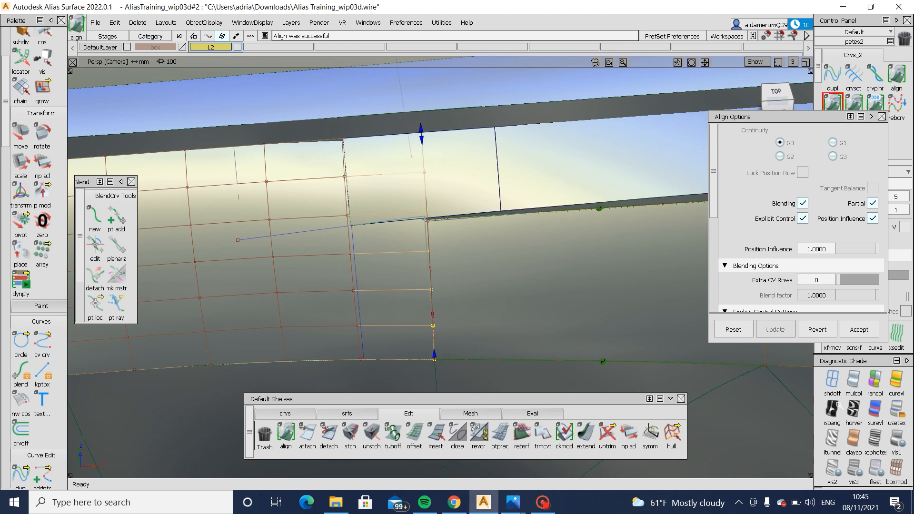
{"action": "left_click", "coordinate": [850, 411]}
{"action": "left_click_drag", "start_coordinate": [583, 332], "coordinate": [517, 348], "text": "alt+shift"}
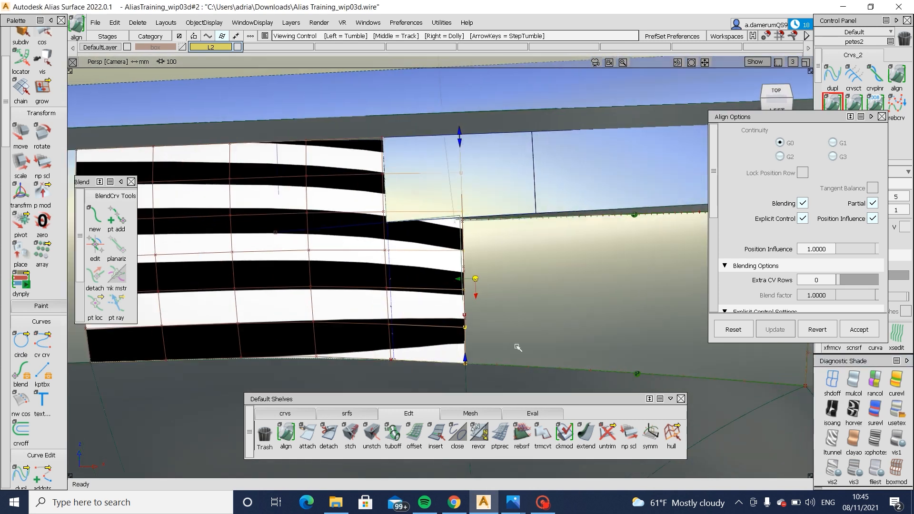
{"action": "right_click_drag", "start_coordinate": [516, 347], "coordinate": [490, 345], "text": "alt+shift"}
{"action": "left_click_drag", "start_coordinate": [490, 345], "coordinate": [477, 341], "text": "alt+shift"}
{"action": "left_click", "coordinate": [818, 329]}
{"action": "left_click_drag", "start_coordinate": [467, 267], "coordinate": [499, 309], "text": "alt+shift"}
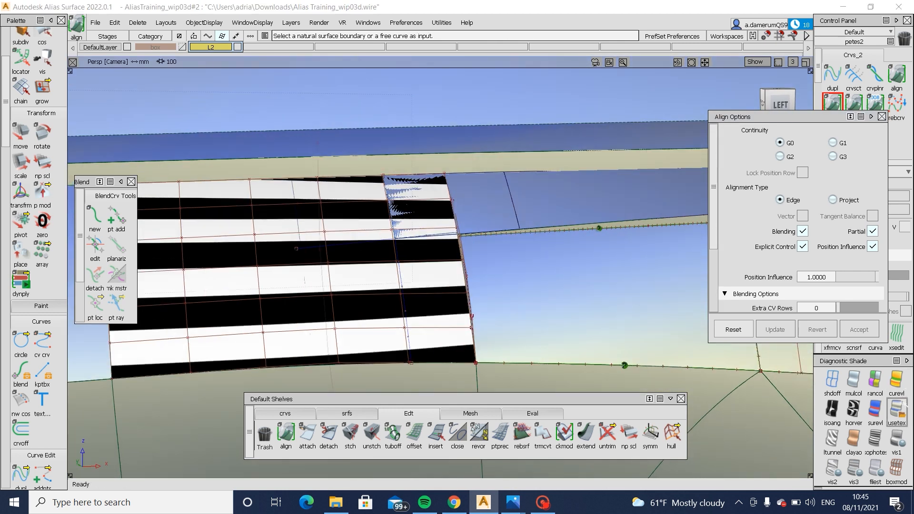
- Turn off zebra shading, try trimming Blend_srf#8 along its notch curves, and revert that trim
{"action": "left_click", "coordinate": [833, 380]}
{"action": "mouse_move", "coordinate": [469, 353]}
{"action": "left_mouse_down", "text": "alt+shift"}
{"action": "mouse_move", "coordinate": [367, 347]}
{"action": "mouse_move", "coordinate": [498, 259]}
{"action": "mouse_move", "coordinate": [486, 244]}
{"action": "mouse_move", "coordinate": [468, 255]}
{"action": "mouse_move", "coordinate": [666, 263]}
{"action": "left_mouse_up", "text": "alt+shift"}
{"action": "left_click_drag", "start_coordinate": [410, 215], "coordinate": [347, 280], "text": "ctrl+shift"}
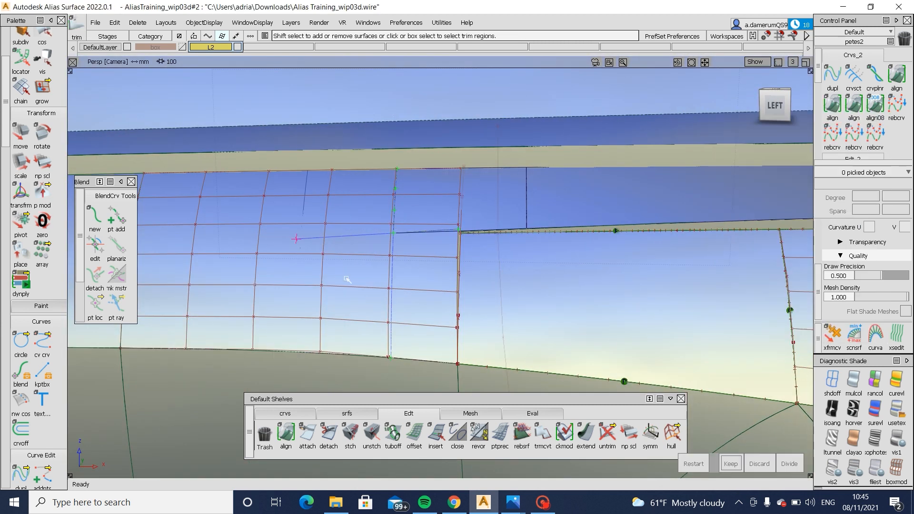
{"action": "left_click", "coordinate": [739, 461]}
{"action": "left_click_drag", "start_coordinate": [486, 268], "coordinate": [503, 259], "text": "alt+shift"}
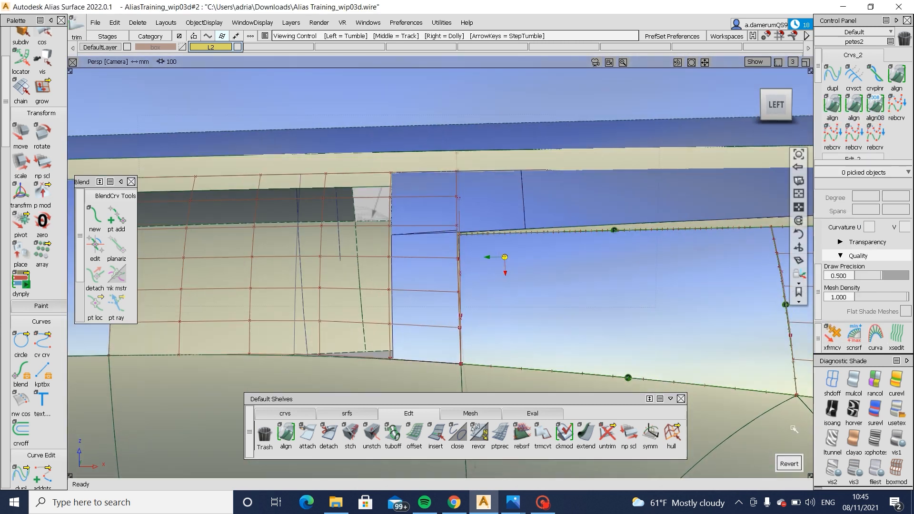
{"action": "left_click", "coordinate": [789, 463]}
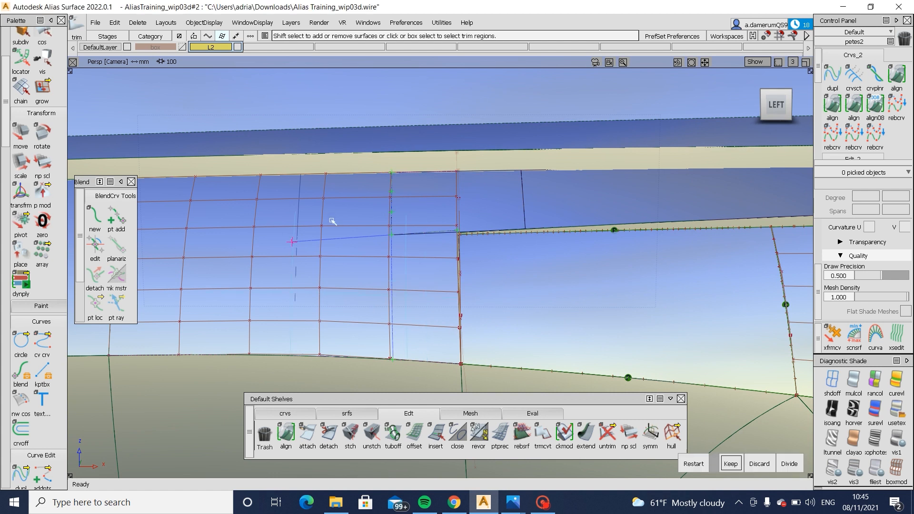
- Trim Blend_srf#8 again so only the notch above square#46 is removed, and hide its CVs
{"action": "key", "text": "space"}
{"action": "mouse_move", "coordinate": [431, 235]}
{"action": "left_mouse_down", "text": "ctrl+shift"}
{"action": "mouse_move", "coordinate": [353, 317]}
{"action": "mouse_move", "coordinate": [321, 300]}
{"action": "left_mouse_up", "text": "ctrl+shift"}
{"action": "left_click", "coordinate": [424, 286]}
{"action": "left_click_drag", "start_coordinate": [413, 316], "coordinate": [417, 253], "text": "ctrl+shift"}
{"action": "mouse_move", "coordinate": [422, 281]}
{"action": "left_mouse_down", "text": "alt+shift"}
{"action": "mouse_move", "coordinate": [472, 304]}
{"action": "mouse_move", "coordinate": [474, 384]}
{"action": "mouse_move", "coordinate": [517, 352]}
{"action": "mouse_move", "coordinate": [496, 296]}
{"action": "mouse_move", "coordinate": [411, 279]}
{"action": "mouse_move", "coordinate": [485, 230]}
{"action": "left_mouse_up", "text": "alt+shift"}
- Align the V=1 edge of square#46 with G0 continuity to the boundary curve along the narrow gap and accept
{"action": "left_click", "coordinate": [837, 102]}
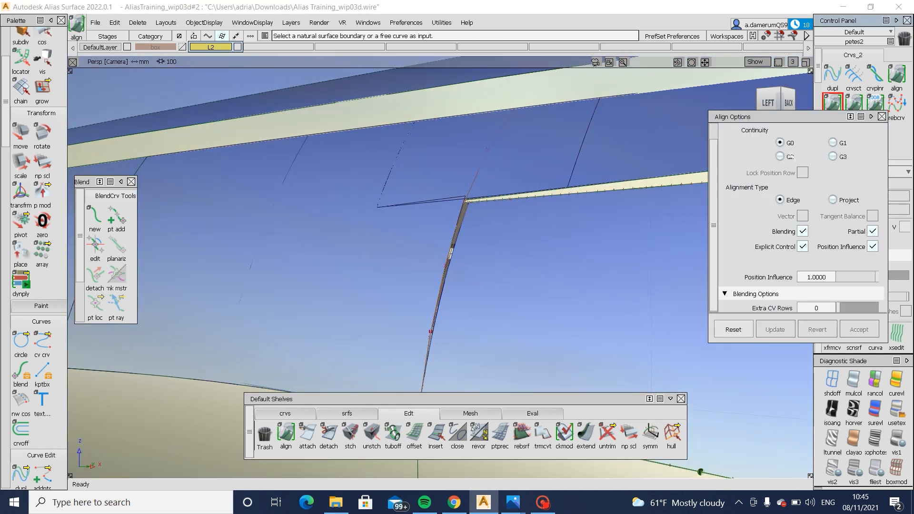
{"action": "left_click", "coordinate": [460, 237]}
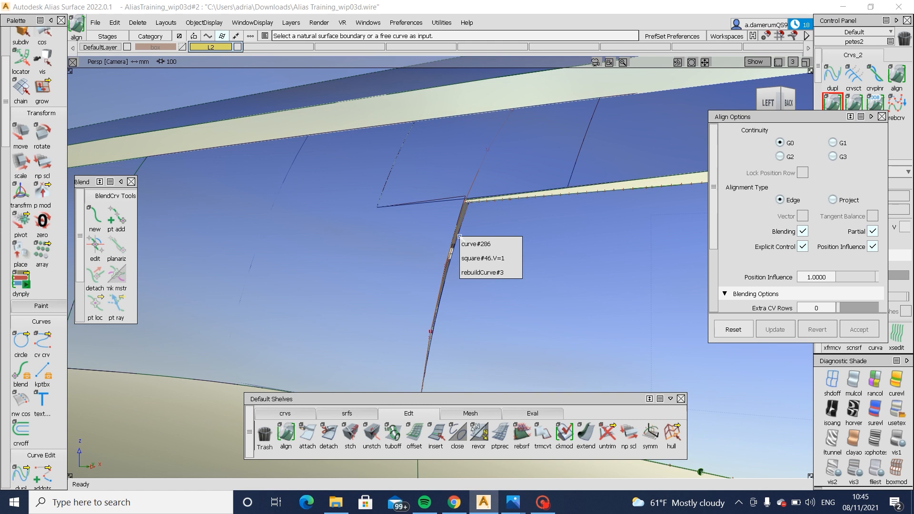
{"action": "left_click", "coordinate": [516, 258]}
{"action": "left_click", "coordinate": [455, 225]}
{"action": "left_click", "coordinate": [519, 233]}
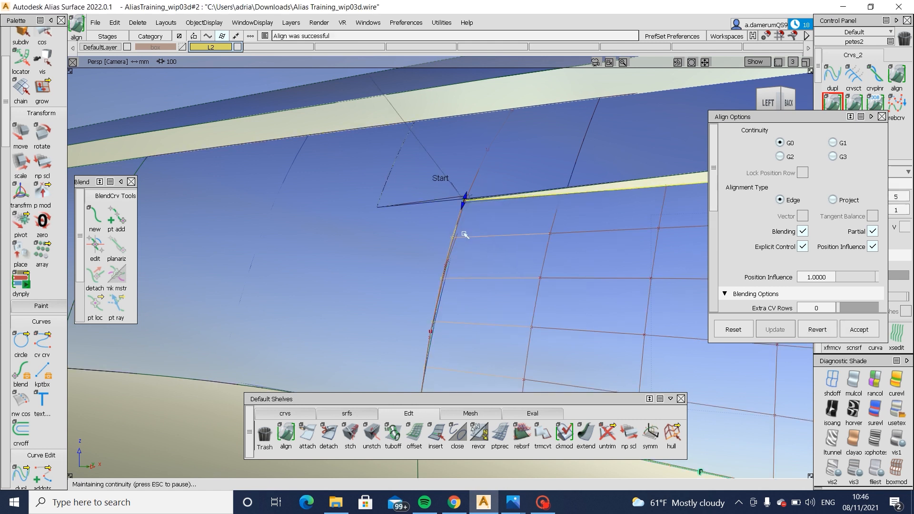
{"action": "left_click_drag", "start_coordinate": [479, 260], "coordinate": [545, 327], "text": "alt+shift"}
{"action": "left_click", "coordinate": [859, 329]}
- Turn on zebra shading and set Extra CV Rows to 2 for the square#46 alignment
{"action": "left_click", "coordinate": [854, 411]}
{"action": "right_click_drag", "start_coordinate": [657, 310], "coordinate": [544, 308], "text": "alt+shift"}
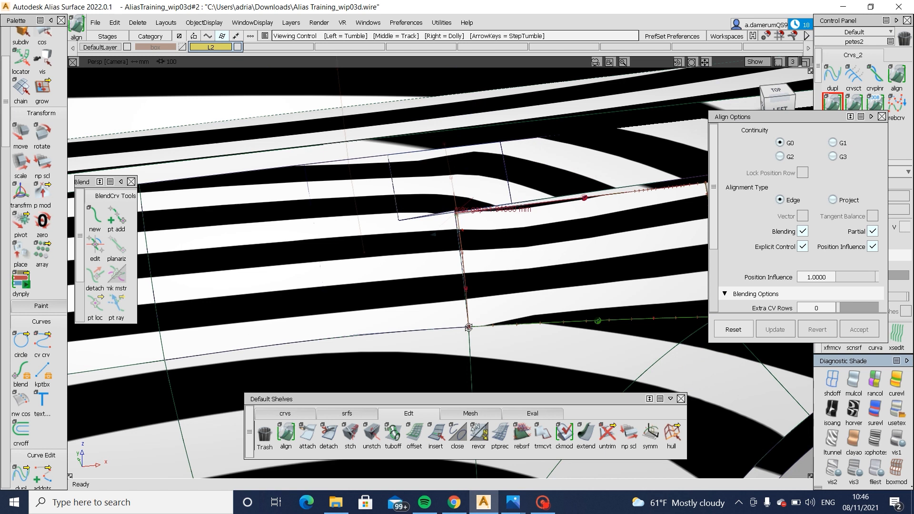
{"action": "left_click_drag", "start_coordinate": [544, 308], "coordinate": [628, 325], "text": "alt+shift"}
{"action": "left_click", "coordinate": [490, 286]}
{"action": "scroll", "coordinate": [775, 221], "scroll_direction": "down", "scroll_amount": 3}
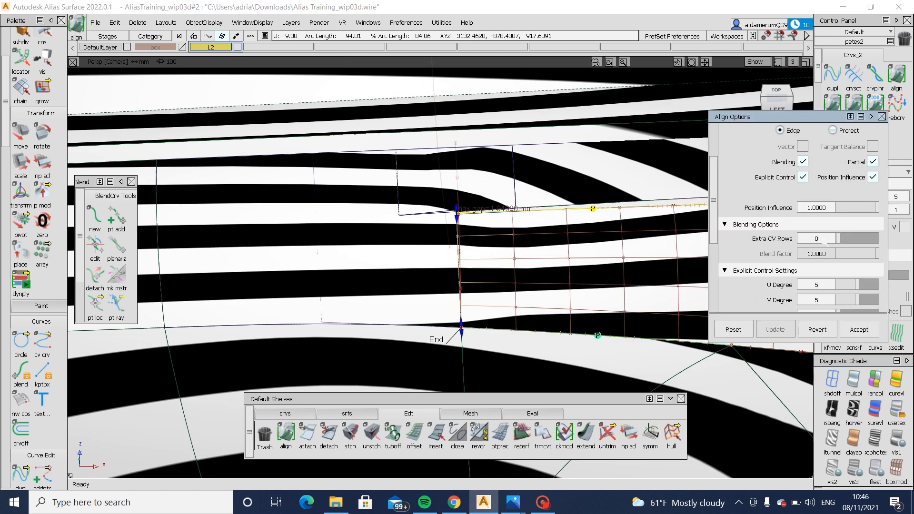
{"action": "left_click_drag", "start_coordinate": [842, 241], "coordinate": [849, 243]}
{"action": "middle_click_drag", "start_coordinate": [381, 229], "coordinate": [221, 201], "text": "alt+shift"}
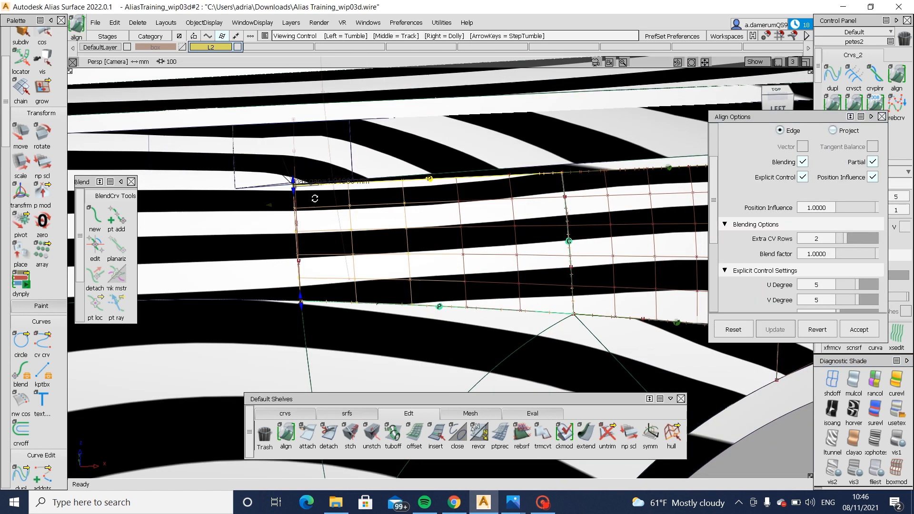
{"action": "left_click_drag", "start_coordinate": [314, 198], "coordinate": [323, 214], "text": "alt+shift"}
- Hide the CVs of square#46 and examine the zebra flow through its aligned joint and the neighbouring Square surfaces
{"action": "left_click_drag", "start_coordinate": [453, 190], "coordinate": [460, 165], "text": "alt+shift"}
{"action": "left_click_drag", "start_coordinate": [525, 169], "coordinate": [517, 169], "text": "ctrl+shift"}
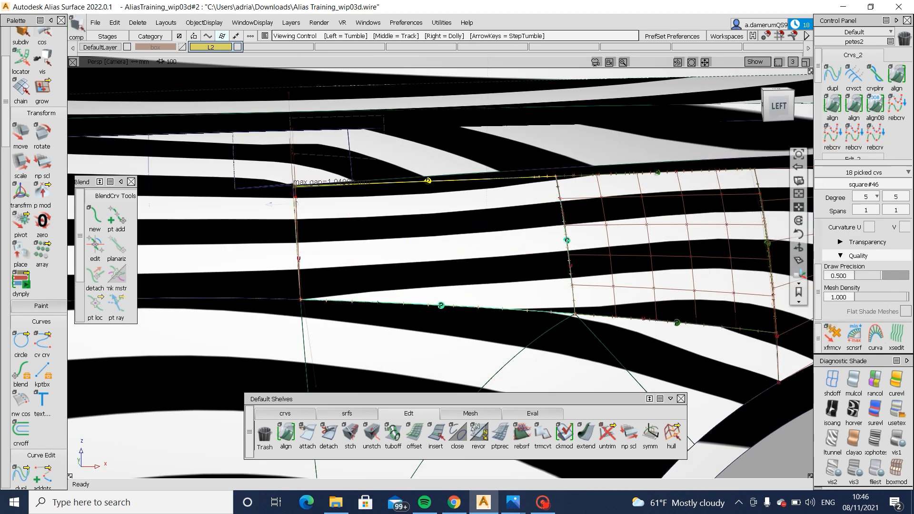
{"action": "mouse_move", "coordinate": [529, 165]}
{"action": "right_mouse_down", "text": "alt+shift"}
{"action": "mouse_move", "coordinate": [555, 176]}
{"action": "mouse_move", "coordinate": [292, 257]}
{"action": "right_mouse_up", "text": "alt+shift"}
{"action": "left_click", "coordinate": [554, 177]}
{"action": "mouse_move", "coordinate": [292, 257]}
{"action": "left_mouse_down", "text": "alt+shift"}
{"action": "mouse_move", "coordinate": [316, 300]}
{"action": "mouse_move", "coordinate": [359, 278]}
{"action": "mouse_move", "coordinate": [381, 305]}
{"action": "left_mouse_up", "text": "alt+shift"}
{"action": "left_click_drag", "start_coordinate": [389, 326], "coordinate": [402, 271], "text": "ctrl+shift"}
{"action": "left_click_drag", "start_coordinate": [807, 372], "coordinate": [774, 385], "text": "alt+shift"}
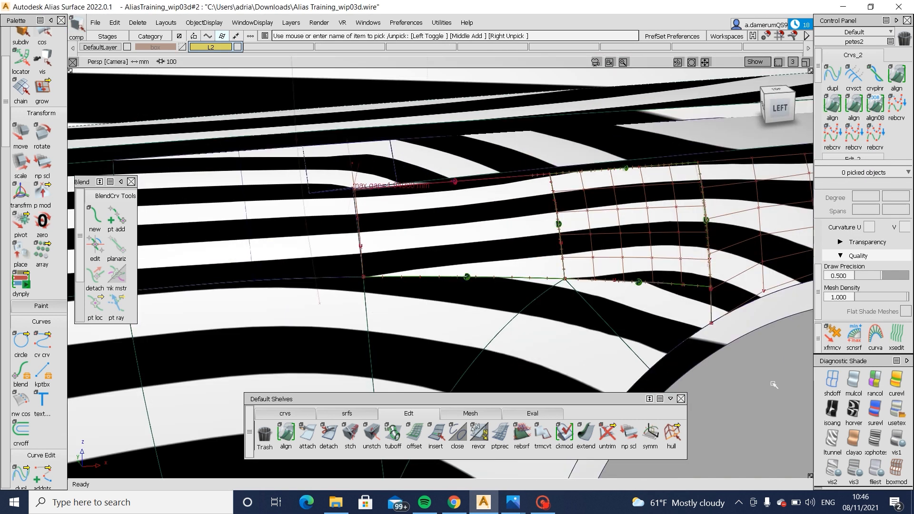
- Turn off zebra shading and clear the displayed CVs and continuity locators from the body-side surfaces
{"action": "left_click", "coordinate": [898, 410]}
{"action": "left_click_drag", "start_coordinate": [333, 284], "coordinate": [324, 293], "text": "alt+shift"}
{"action": "left_click_drag", "start_coordinate": [394, 181], "coordinate": [344, 220], "text": "ctrl+shift"}
{"action": "left_click_drag", "start_coordinate": [333, 166], "coordinate": [735, 327]}
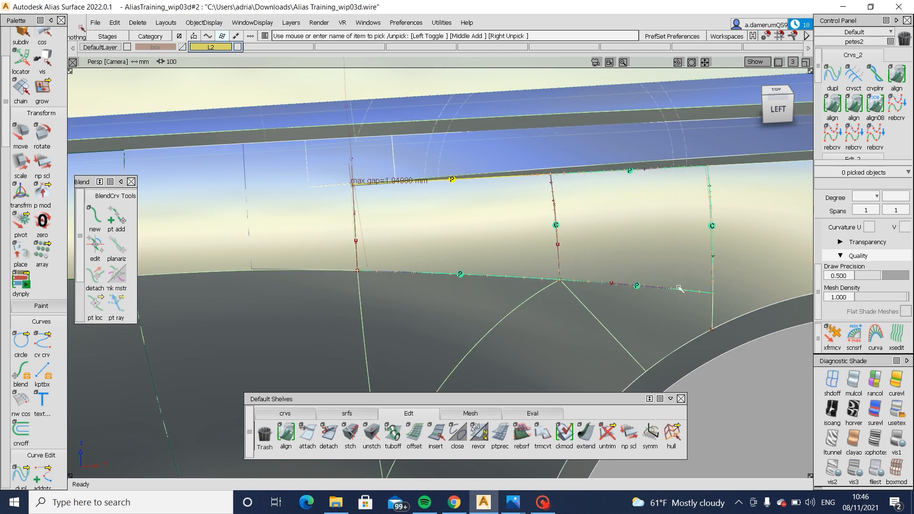
{"action": "left_click_drag", "start_coordinate": [529, 257], "coordinate": [519, 224], "text": "alt+shift"}
{"action": "right_click_drag", "start_coordinate": [518, 224], "coordinate": [456, 109], "text": "alt+shift"}
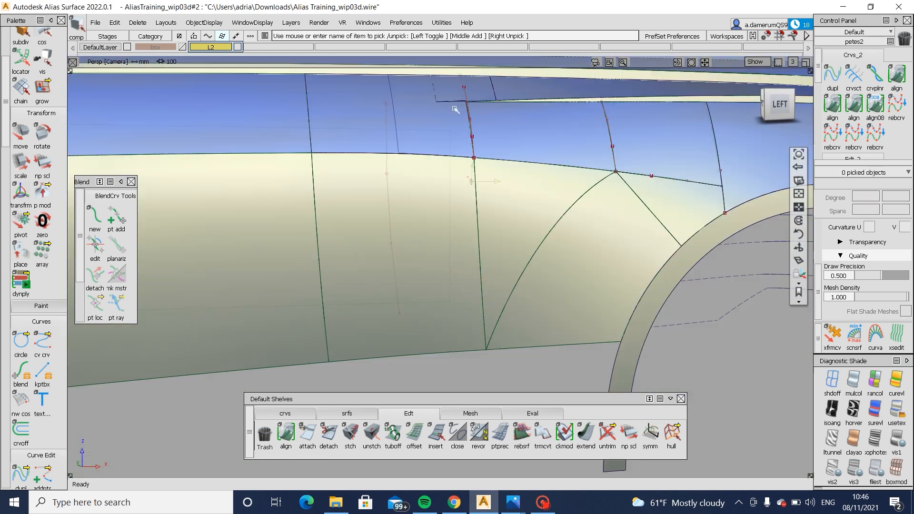
- In the left view, draw an edit-point curve from the lower end of the upper panel's vertical seam down past square#46's lower edge
{"action": "left_click_drag", "start_coordinate": [446, 98], "coordinate": [508, 176], "text": "alt+shift"}
{"action": "right_click_drag", "start_coordinate": [465, 139], "coordinate": [476, 147], "text": "alt+shift"}
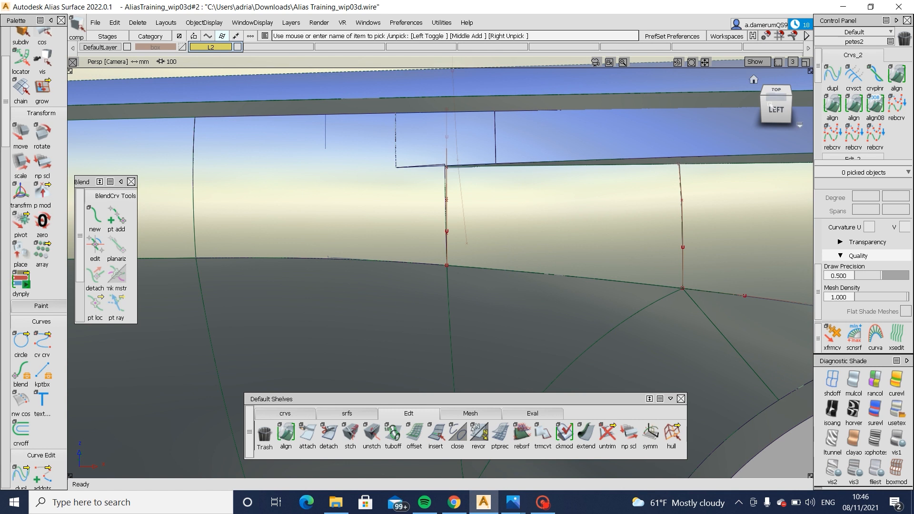
{"action": "left_click", "coordinate": [773, 107]}
{"action": "left_click", "coordinate": [313, 412]}
{"action": "left_click", "coordinate": [308, 433]}
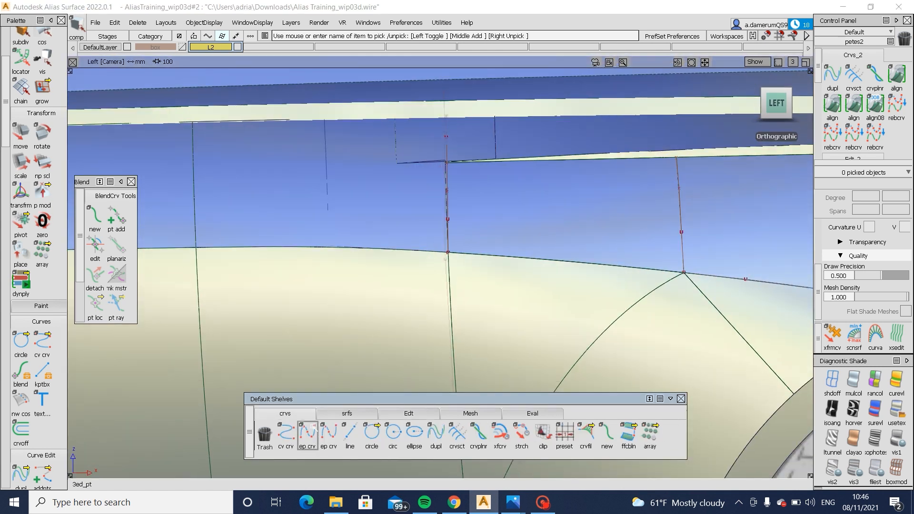
{"action": "left_click", "coordinate": [496, 158]}
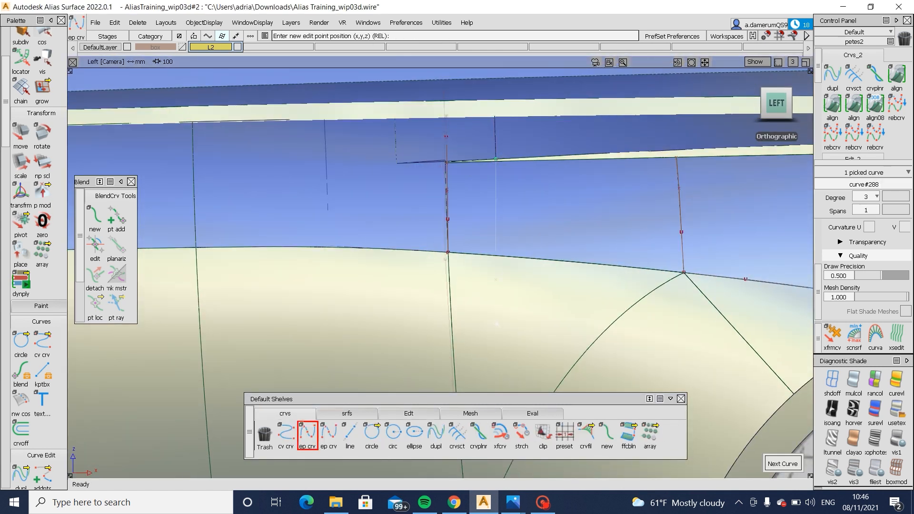
{"action": "left_click_drag", "start_coordinate": [505, 289], "coordinate": [513, 210], "text": "ctrl+shift"}
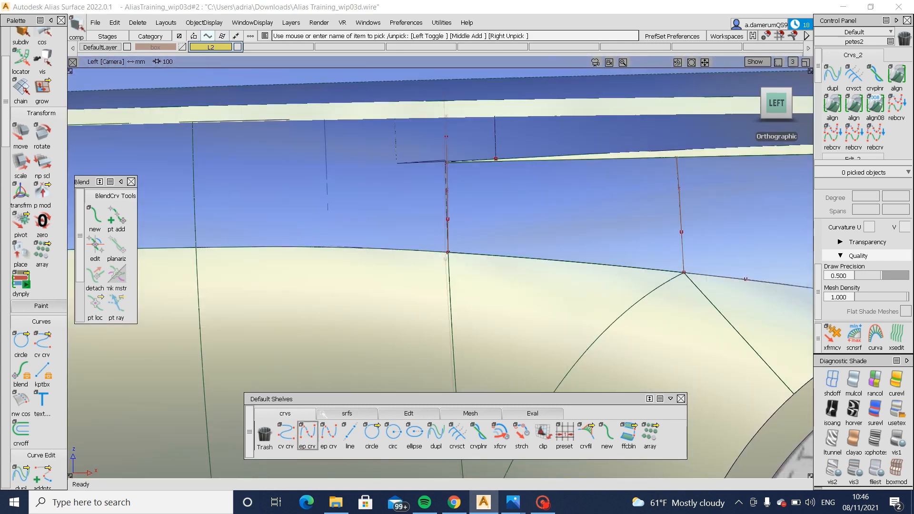
{"action": "left_click", "coordinate": [307, 433]}
{"action": "left_click", "coordinate": [496, 158]}
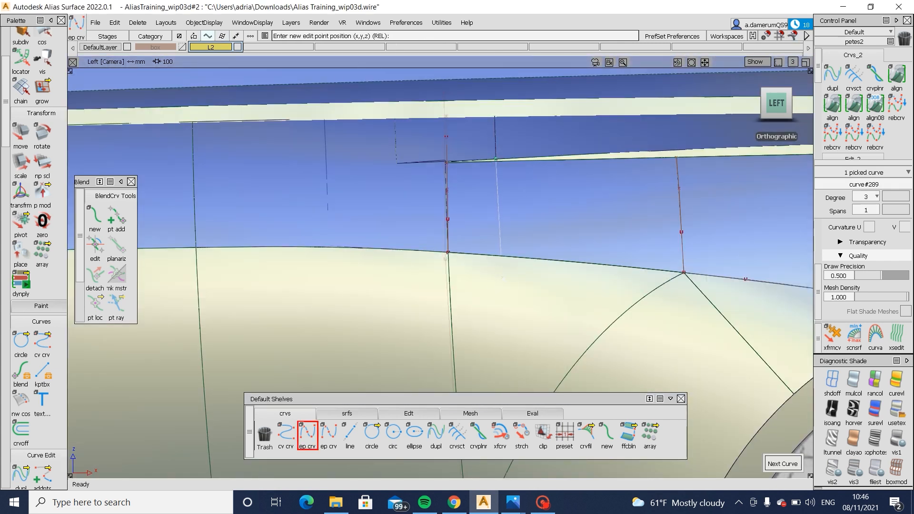
- Draw a second edit-point curve from the notch corner of Blend_srf#8 down past the body side's lower edge
{"action": "left_click_drag", "start_coordinate": [397, 145], "coordinate": [401, 203], "text": "ctrl+alt"}
{"action": "key", "text": "ctrl+z"}
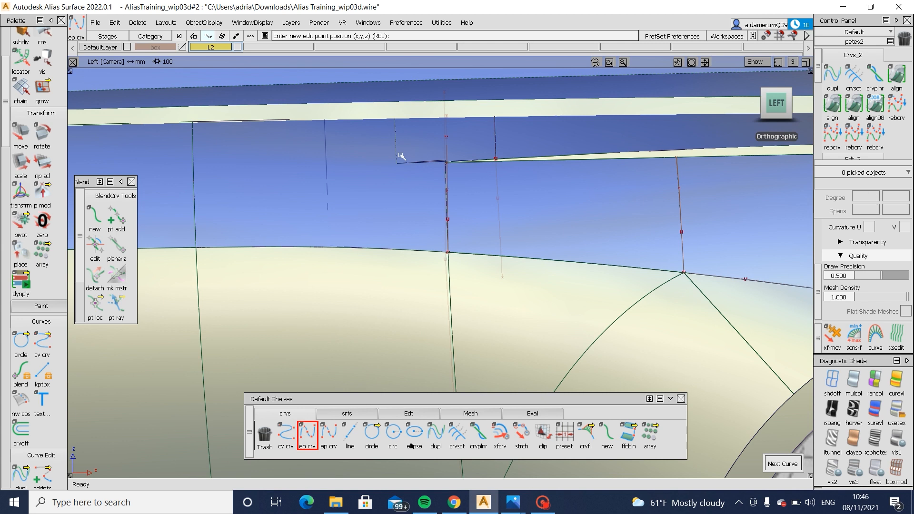
{"action": "left_click_drag", "start_coordinate": [398, 152], "coordinate": [396, 198], "text": "ctrl+alt"}
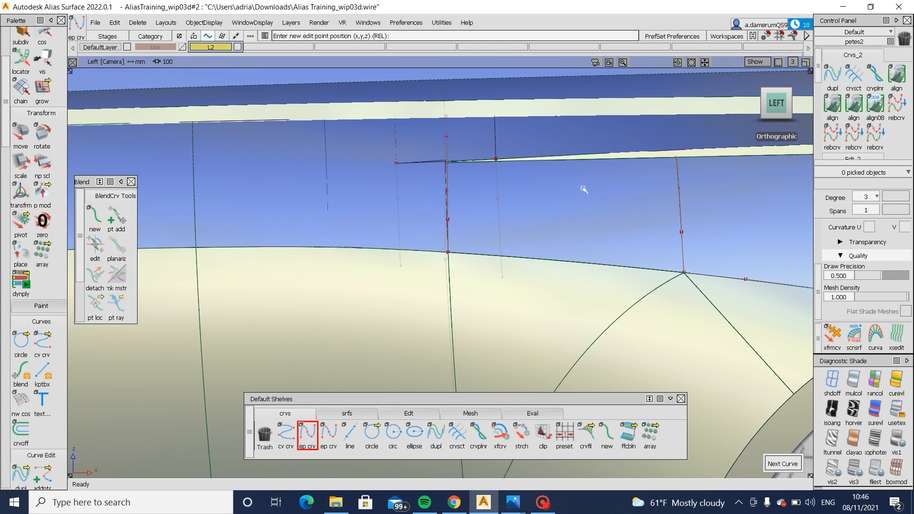
- Project the two newly drawn vertical curves onto the body-side surfaces at the joint between Blend_srf#8 and square#46 in the left view
{"action": "left_click_drag", "start_coordinate": [523, 232], "coordinate": [529, 209], "text": "ctrl+shift"}
{"action": "left_click", "coordinate": [516, 214]}
{"action": "right_click_drag", "start_coordinate": [320, 223], "coordinate": [413, 218], "text": "ctrl+shift"}
{"action": "left_click", "coordinate": [400, 222]}
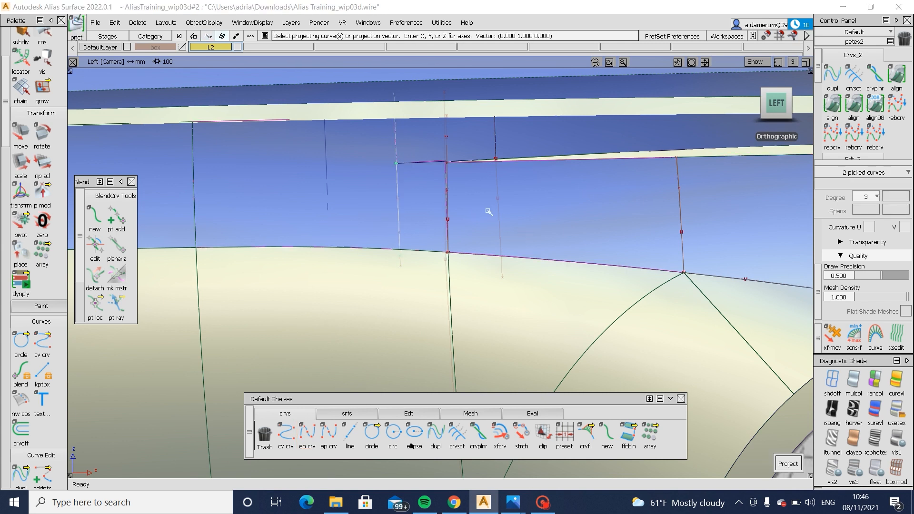
{"action": "left_click", "coordinate": [497, 210]}
{"action": "key", "text": "space"}
- Trim away the body-side surface portions between the two projected curves to open a gap for the rebuilt joint
{"action": "right_click_drag", "start_coordinate": [632, 160], "coordinate": [578, 223], "text": "ctrl+shift"}
{"action": "left_click", "coordinate": [578, 223]}
{"action": "left_click", "coordinate": [578, 223]}
{"action": "key", "text": "space"}
{"action": "left_click", "coordinate": [343, 203]}
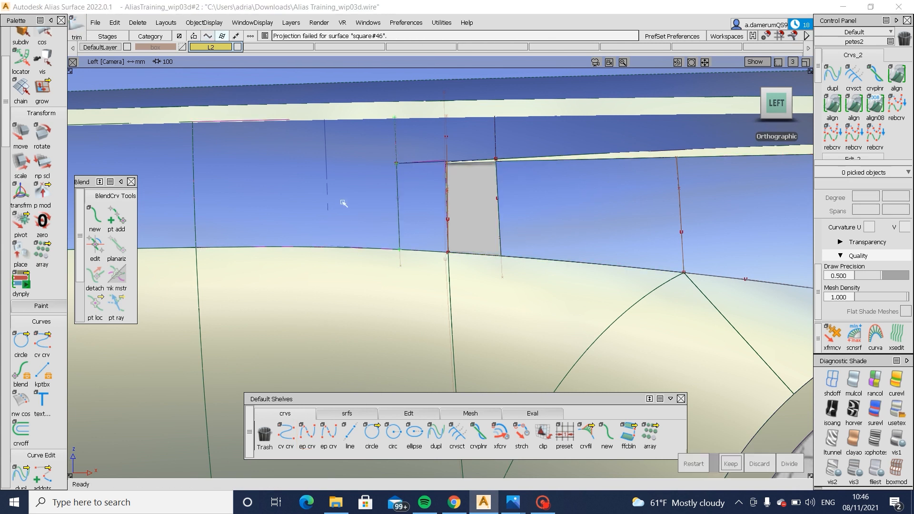
{"action": "left_click", "coordinate": [343, 203]}
{"action": "key", "text": "space"}
{"action": "left_click_drag", "start_coordinate": [361, 205], "coordinate": [379, 202], "text": "alt+shift"}
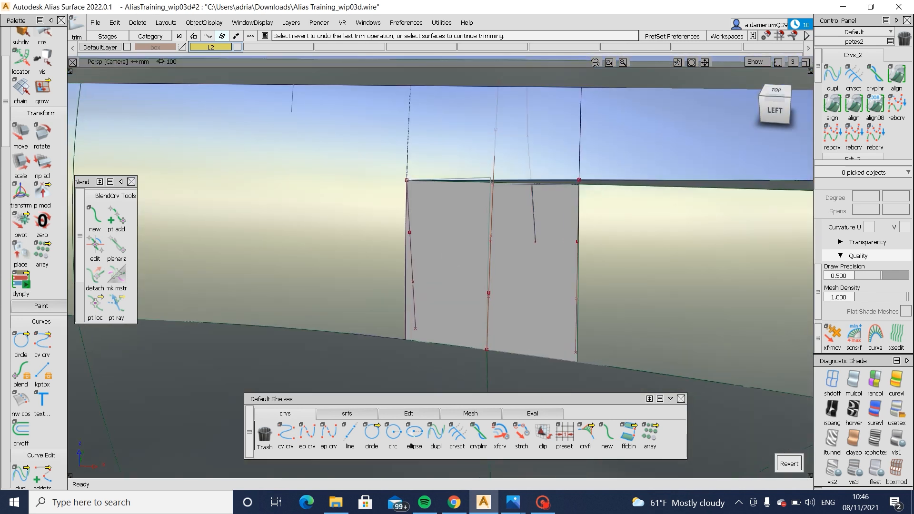
- Bridge the gap between the two vertical trimmed edges with a Freeform Blend surface using G2 curvature continuity on both sides
{"action": "left_click", "coordinate": [361, 416]}
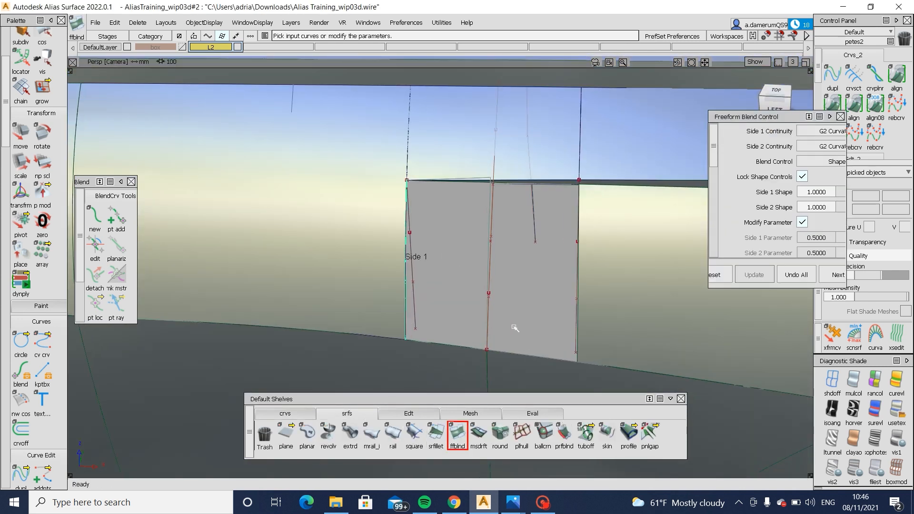
{"action": "left_click", "coordinate": [579, 357]}
{"action": "mouse_move", "coordinate": [544, 343]}
{"action": "left_mouse_down", "text": "alt+shift"}
{"action": "mouse_move", "coordinate": [541, 361]}
{"action": "mouse_move", "coordinate": [554, 332]}
{"action": "mouse_move", "coordinate": [562, 348]}
{"action": "mouse_move", "coordinate": [572, 328]}
{"action": "left_mouse_up", "text": "alt+shift"}
- Examine the zebra flow across the new blend and the panels above the wheel arch, and return to the standard shading
{"action": "left_click", "coordinate": [854, 410]}
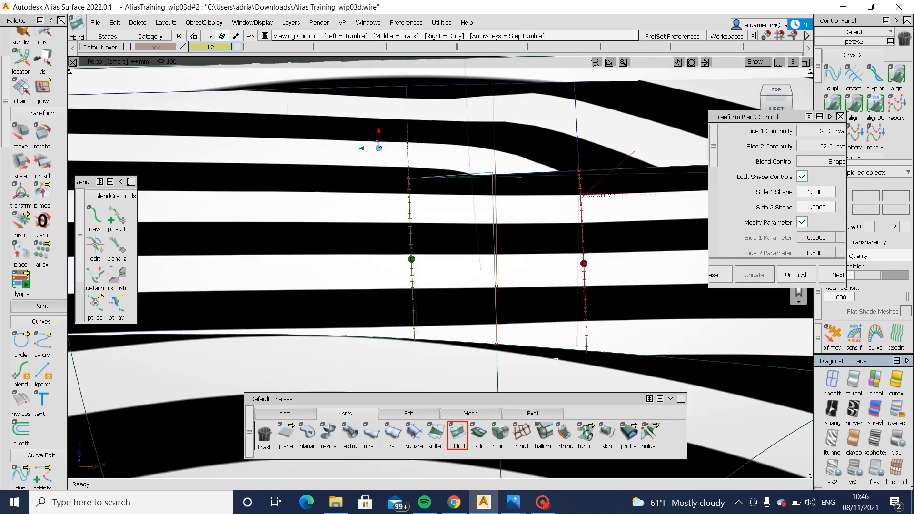
{"action": "right_click_drag", "start_coordinate": [772, 360], "coordinate": [584, 364], "text": "alt+shift"}
{"action": "middle_click_drag", "start_coordinate": [583, 365], "coordinate": [443, 353], "text": "alt+shift"}
{"action": "left_click_drag", "start_coordinate": [443, 353], "coordinate": [440, 326], "text": "alt+shift"}
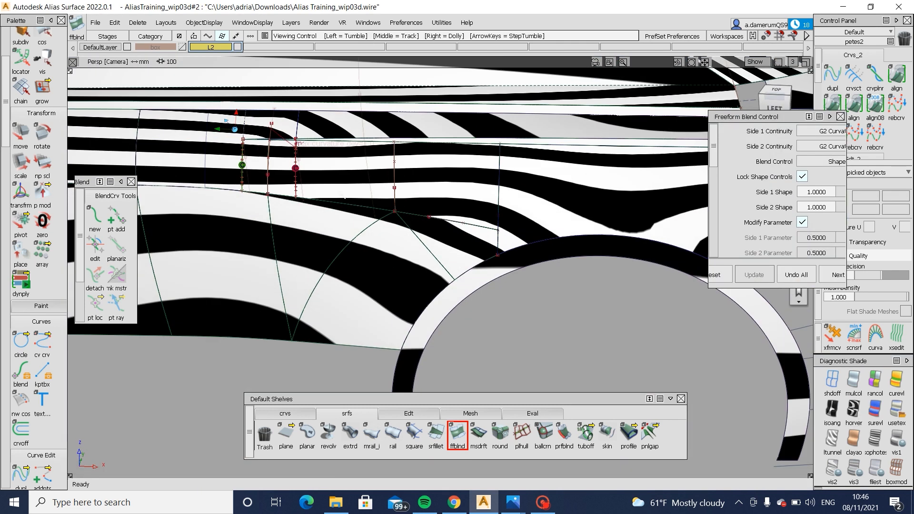
{"action": "left_click_drag", "start_coordinate": [340, 193], "coordinate": [542, 233], "text": "alt+shift"}
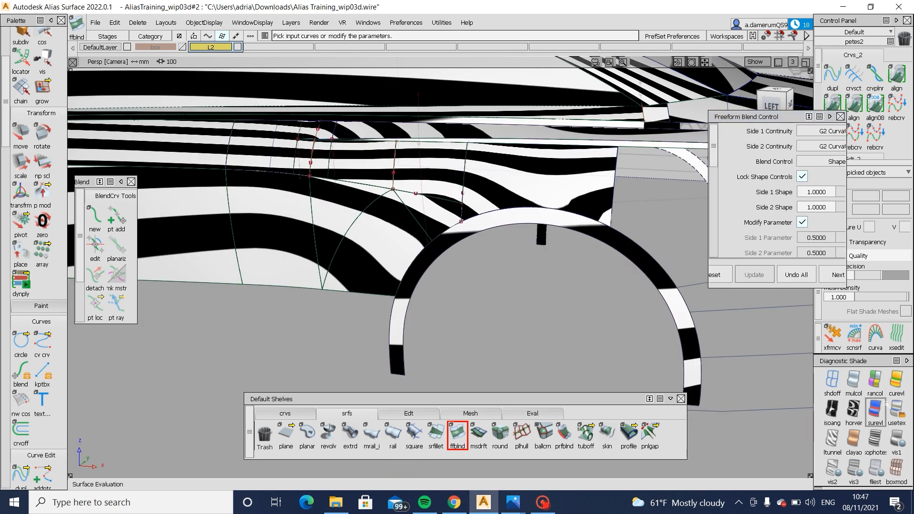
{"action": "left_click", "coordinate": [897, 411]}
- Examine the rear quarter from several angles, focusing on the body side's open edge above the rear wheel arch
{"action": "left_click_drag", "start_coordinate": [512, 328], "coordinate": [496, 312], "text": "alt+shift"}
{"action": "left_click_drag", "start_coordinate": [524, 380], "coordinate": [257, 296], "text": "alt+shift"}
{"action": "right_click_drag", "start_coordinate": [391, 257], "coordinate": [562, 205], "text": "alt+shift"}
{"action": "middle_click_drag", "start_coordinate": [562, 204], "coordinate": [524, 97], "text": "alt+shift"}
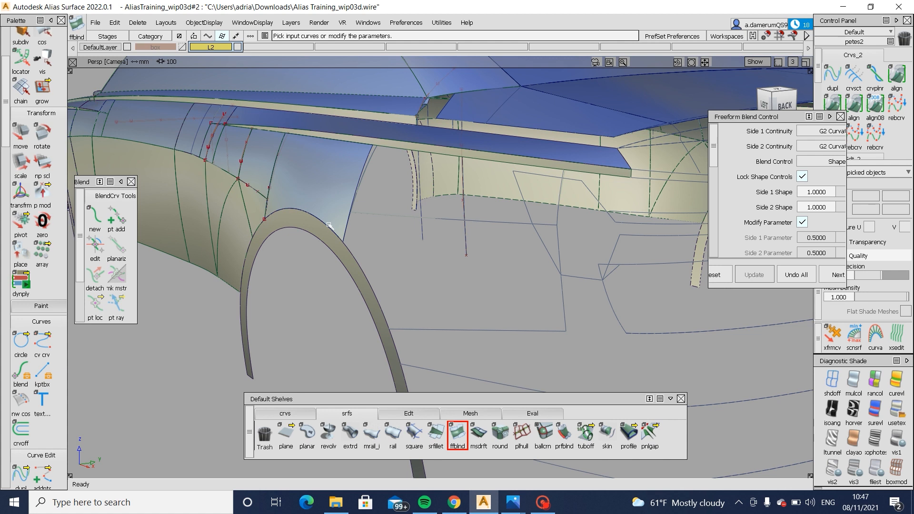
{"action": "left_click_drag", "start_coordinate": [328, 225], "coordinate": [343, 263], "text": "alt+shift"}
{"action": "middle_click_drag", "start_coordinate": [343, 263], "coordinate": [476, 271], "text": "alt+shift"}
{"action": "middle_click_drag", "start_coordinate": [406, 239], "coordinate": [395, 242], "text": "alt+shift"}
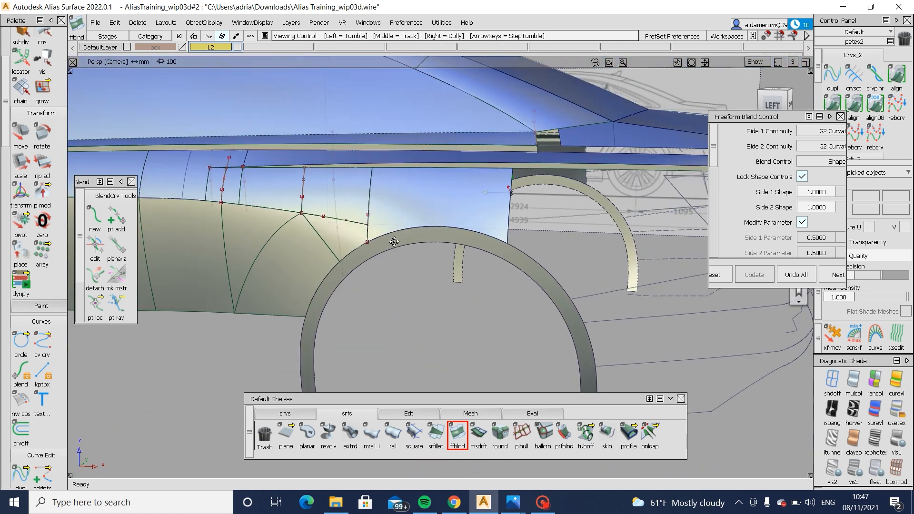
{"action": "left_click_drag", "start_coordinate": [395, 242], "coordinate": [439, 228], "text": "alt+shift"}
{"action": "middle_click_drag", "start_coordinate": [439, 228], "coordinate": [481, 244], "text": "alt+shift"}
{"action": "left_click_drag", "start_coordinate": [364, 249], "coordinate": [375, 259], "text": "ctrl+shift"}
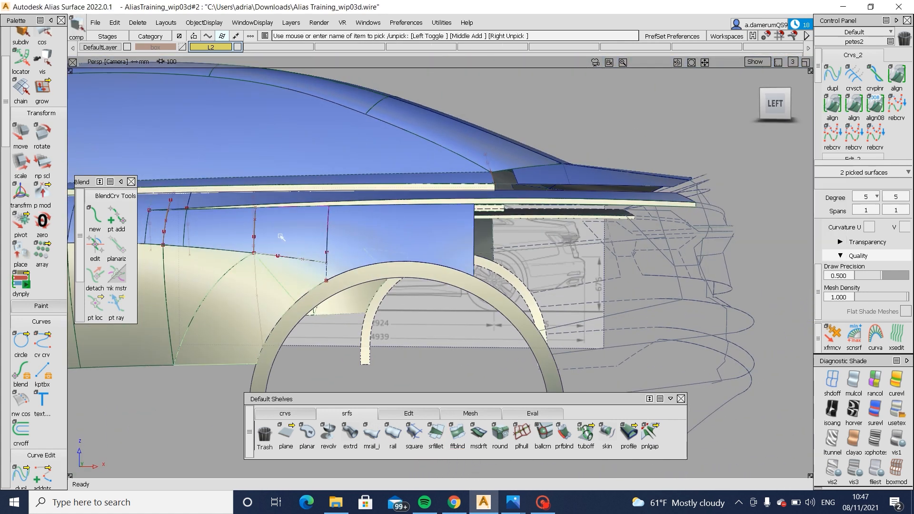
- Clear the surface selection and pick curve#121, which runs rearward from the body side's open edge behind the wheel arch
{"action": "left_click_drag", "start_coordinate": [480, 308], "coordinate": [511, 247], "text": "alt+shift"}
{"action": "left_click", "coordinate": [511, 249]}
{"action": "left_click_drag", "start_coordinate": [576, 289], "coordinate": [576, 281], "text": "alt+shift"}
{"action": "left_click_drag", "start_coordinate": [575, 286], "coordinate": [570, 318], "text": "ctrl+shift"}
{"action": "left_click_drag", "start_coordinate": [529, 236], "coordinate": [548, 258], "text": "ctrl+shift"}
{"action": "left_click", "coordinate": [553, 262]}
{"action": "left_click_drag", "start_coordinate": [174, 266], "coordinate": [184, 255], "text": "alt+shift"}
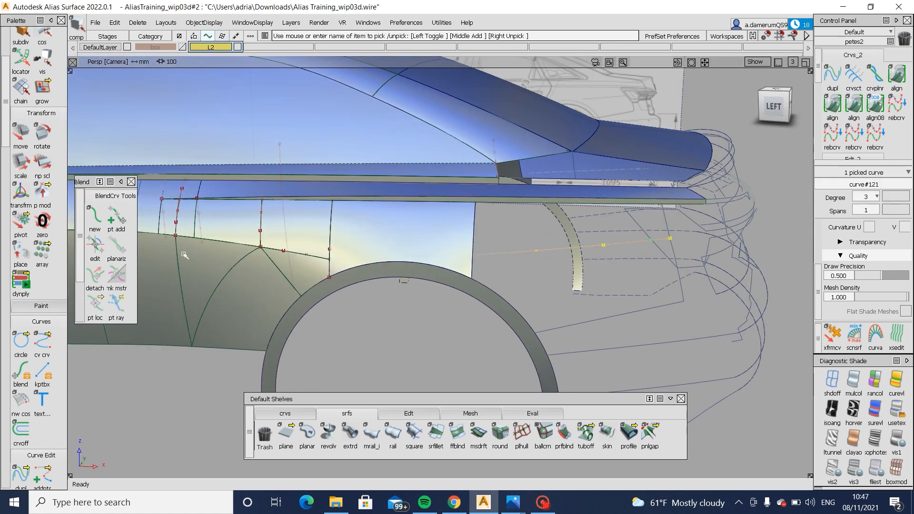
{"action": "left_click_drag", "start_coordinate": [601, 292], "coordinate": [579, 291], "text": "alt+shift"}
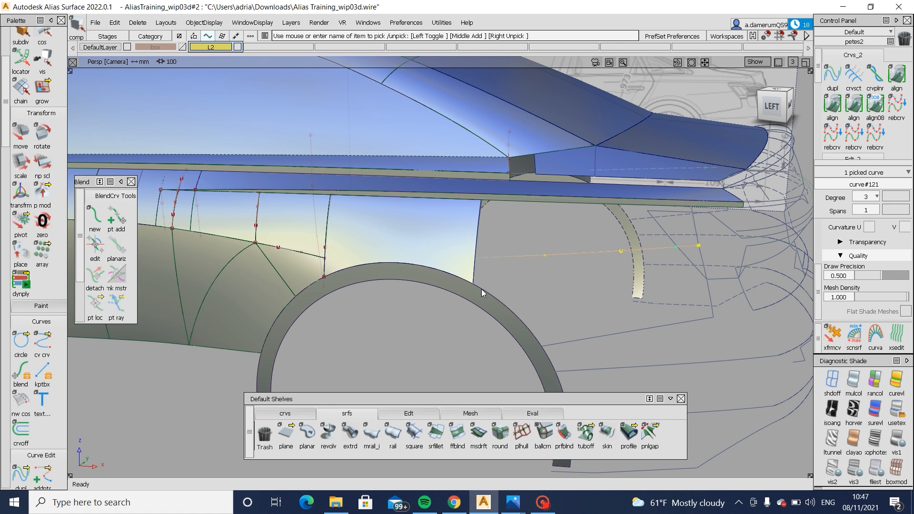
- Build a Birail surface behind the wheel arch from one generation curve and two rail curves, and examine its zebra flow
{"action": "left_click", "coordinate": [393, 434]}
{"action": "left_click_drag", "start_coordinate": [562, 310], "coordinate": [614, 320], "text": "alt+shift"}
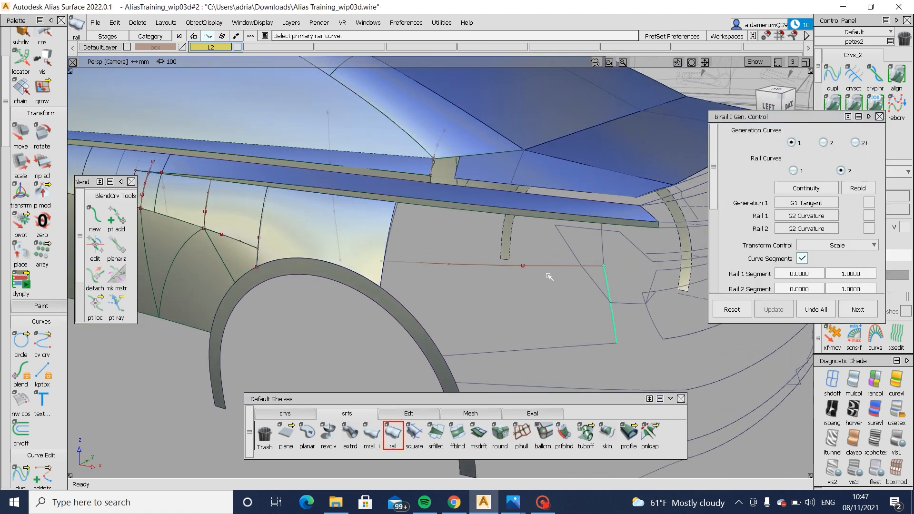
{"action": "left_click", "coordinate": [537, 350]}
{"action": "left_click_drag", "start_coordinate": [542, 336], "coordinate": [538, 365], "text": "alt+shift"}
{"action": "left_click", "coordinate": [854, 411]}
{"action": "left_click_drag", "start_coordinate": [584, 334], "coordinate": [420, 330], "text": "alt+shift"}
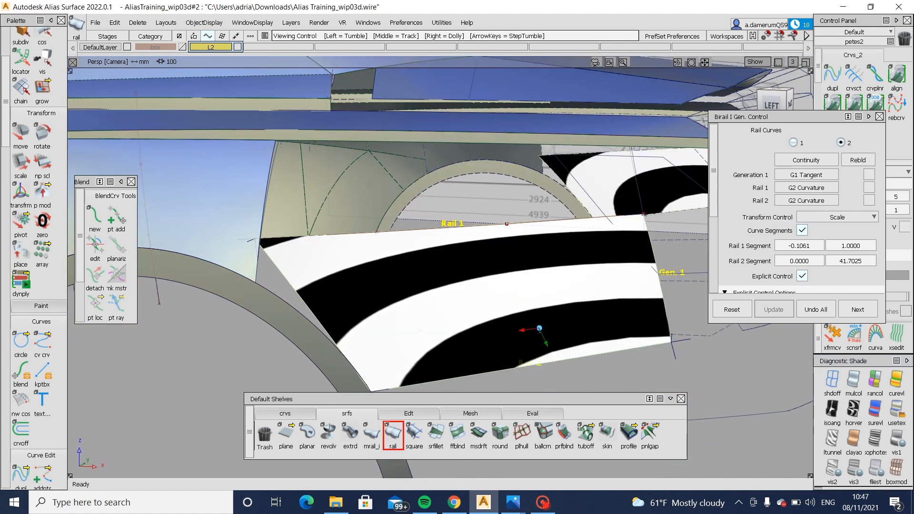
{"action": "mouse_move", "coordinate": [484, 336]}
{"action": "left_mouse_down", "text": "alt+shift"}
{"action": "mouse_move", "coordinate": [445, 304]}
{"action": "mouse_move", "coordinate": [478, 281]}
{"action": "left_mouse_up", "text": "alt+shift"}
{"action": "mouse_move", "coordinate": [478, 281]}
{"action": "left_mouse_down", "text": "ctrl+shift"}
{"action": "mouse_move", "coordinate": [477, 248]}
{"action": "mouse_move", "coordinate": [498, 240]}
{"action": "left_mouse_up", "text": "ctrl+shift"}
{"action": "right_click_drag", "start_coordinate": [498, 240], "coordinate": [522, 247], "text": "alt+shift"}
{"action": "middle_click_drag", "start_coordinate": [522, 246], "coordinate": [632, 270], "text": "alt+shift"}
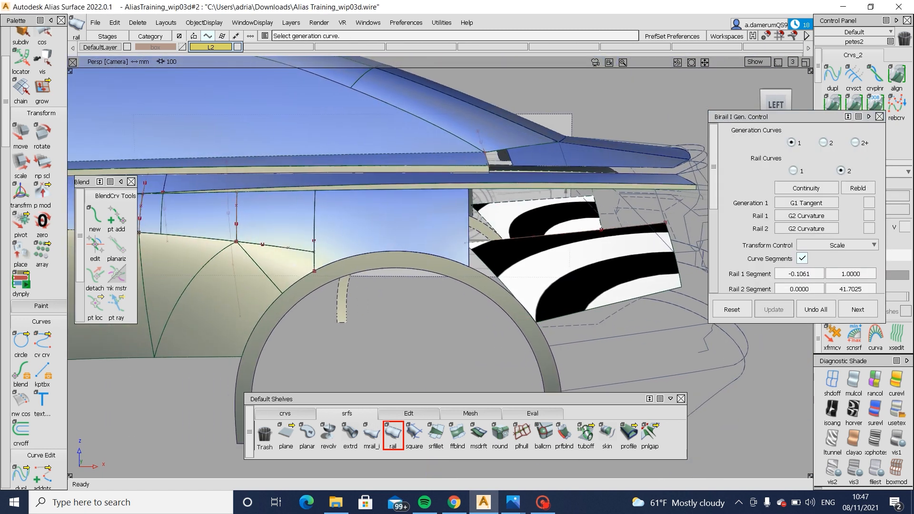
- Sketch a degree 3 edit-point curve diagonally across the birail surface's front end in the left view and bow its inner CVs
{"action": "left_click", "coordinate": [777, 106]}
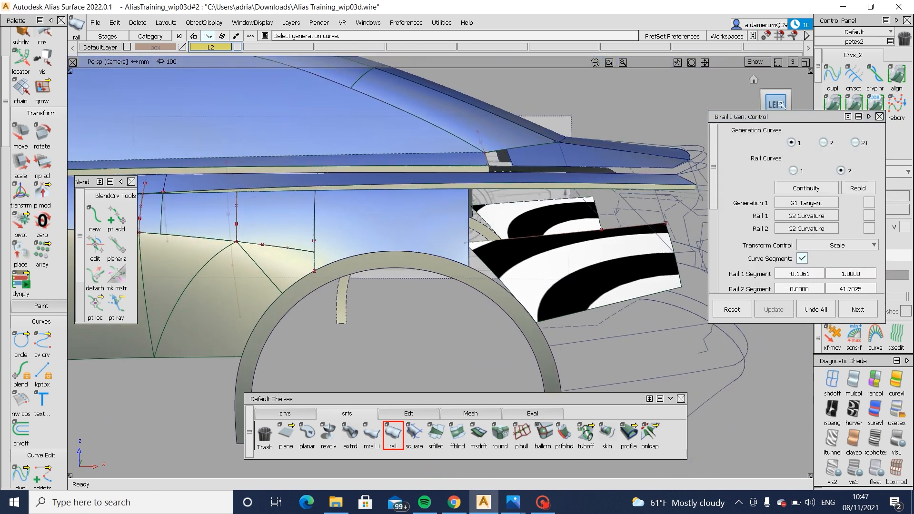
{"action": "left_click", "coordinate": [285, 414]}
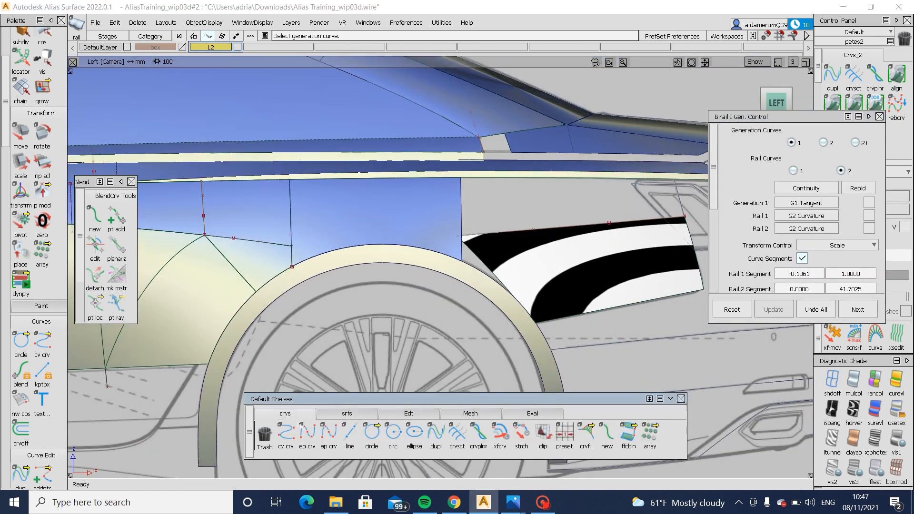
{"action": "left_click", "coordinate": [308, 433]}
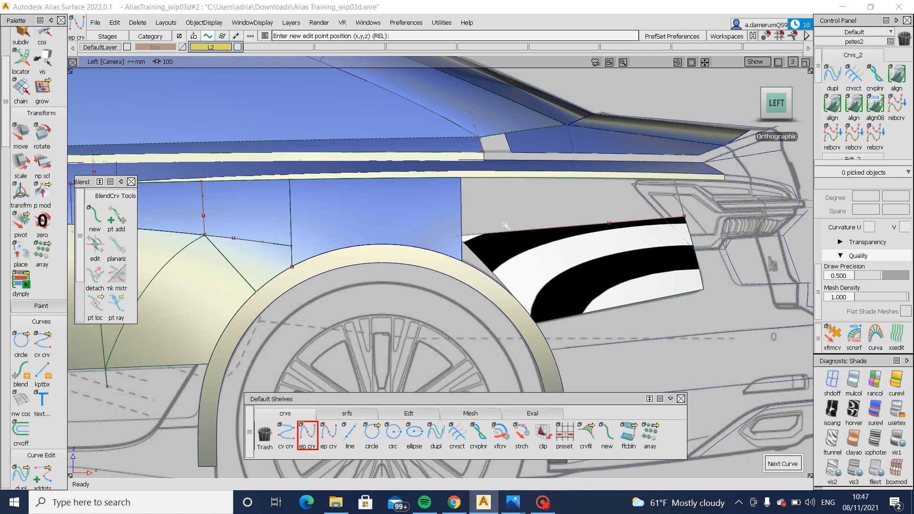
{"action": "left_click", "coordinate": [512, 224]}
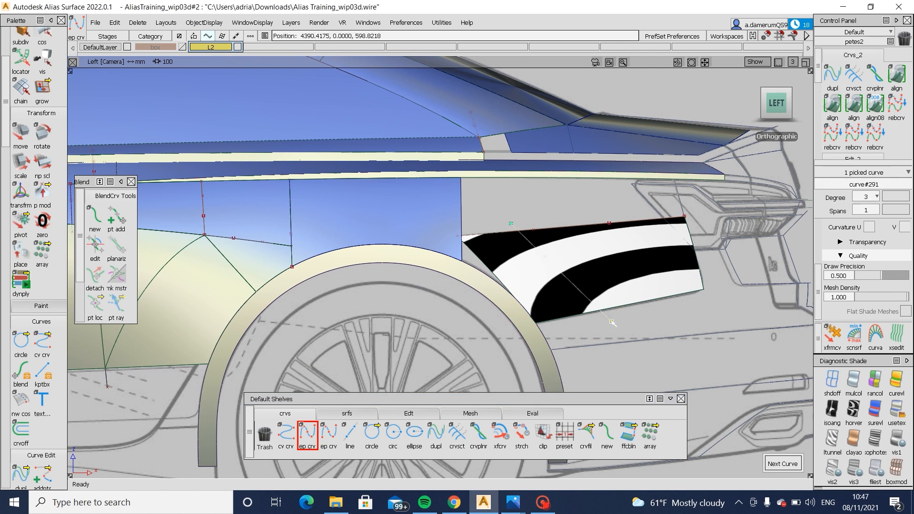
{"action": "left_click_drag", "start_coordinate": [611, 321], "coordinate": [582, 278], "text": "ctrl+shift"}
{"action": "left_click_drag", "start_coordinate": [513, 241], "coordinate": [599, 302]}
{"action": "middle_click_drag", "start_coordinate": [617, 328], "coordinate": [629, 273], "text": "ctrl+shift"}
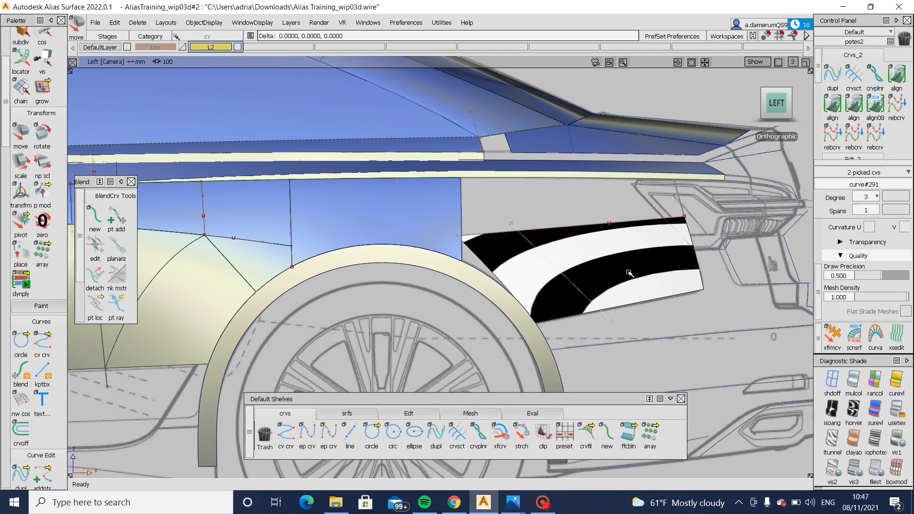
{"action": "left_click_drag", "start_coordinate": [628, 319], "coordinate": [624, 291], "text": "ctrl+shift"}
- Project the diagonal curve onto the birail surface in the left view and stretch the curve's lower end
{"action": "left_click", "coordinate": [549, 286]}
{"action": "right_click_drag", "start_coordinate": [557, 284], "coordinate": [597, 282], "text": "ctrl+shift"}
{"action": "left_click", "coordinate": [597, 283]}
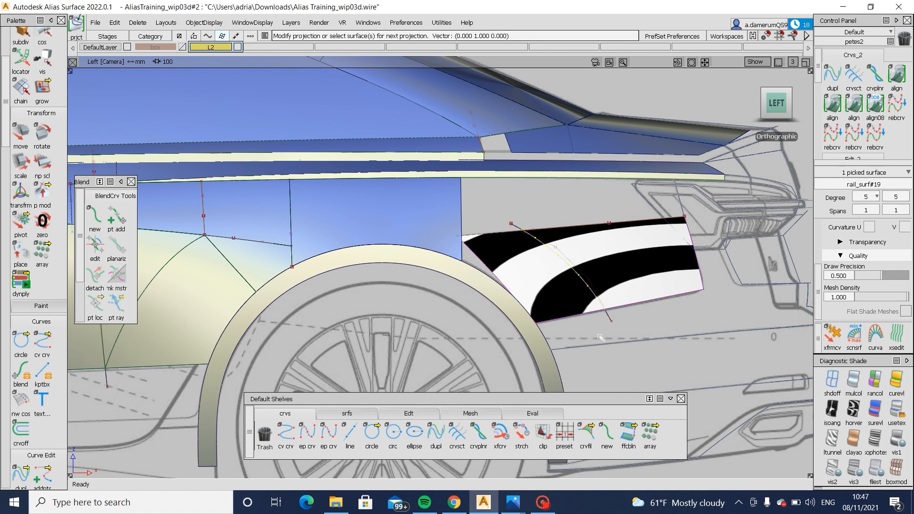
{"action": "left_click_drag", "start_coordinate": [600, 337], "coordinate": [602, 288], "text": "ctrl+shift"}
{"action": "middle_click_drag", "start_coordinate": [609, 295], "coordinate": [638, 330], "text": "ctrl+shift"}
{"action": "left_click", "coordinate": [614, 322]}
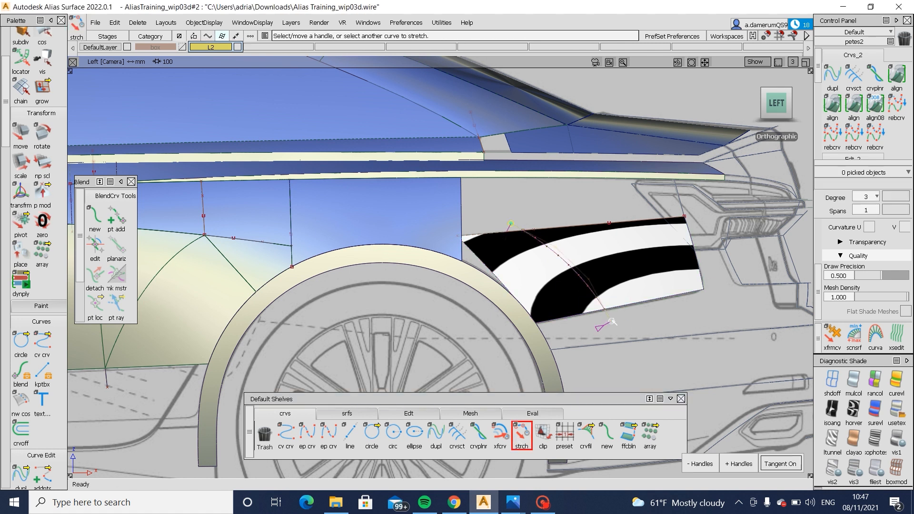
- Trim the birail surface along the projected curve, discarding the part nearest the wheel arch
{"action": "left_click_drag", "start_coordinate": [639, 359], "coordinate": [647, 242], "text": "ctrl+shift"}
{"action": "right_click_drag", "start_coordinate": [669, 233], "coordinate": [635, 267], "text": "ctrl+shift"}
{"action": "left_click", "coordinate": [635, 268]}
{"action": "left_click", "coordinate": [634, 268]}
{"action": "key", "text": "space"}
{"action": "left_click_drag", "start_coordinate": [633, 276], "coordinate": [622, 298], "text": "alt+shift"}
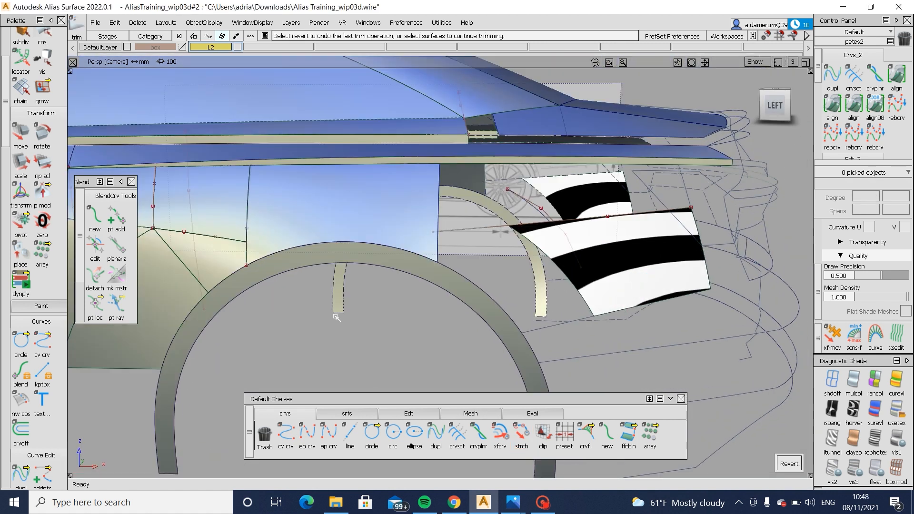
{"action": "left_click_drag", "start_coordinate": [160, 305], "coordinate": [159, 328], "text": "ctrl+shift"}
{"action": "left_click", "coordinate": [158, 310]}
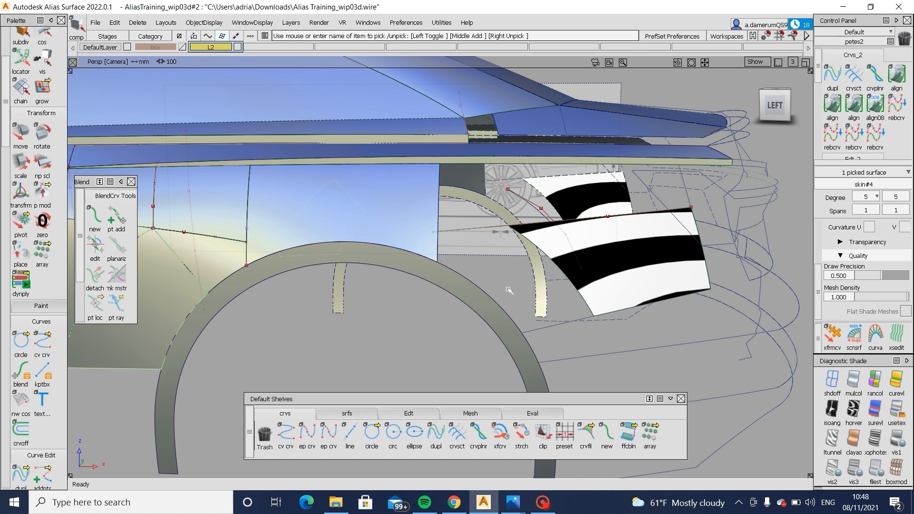
{"action": "left_click_drag", "start_coordinate": [509, 302], "coordinate": [382, 285], "text": "ctrl+shift"}
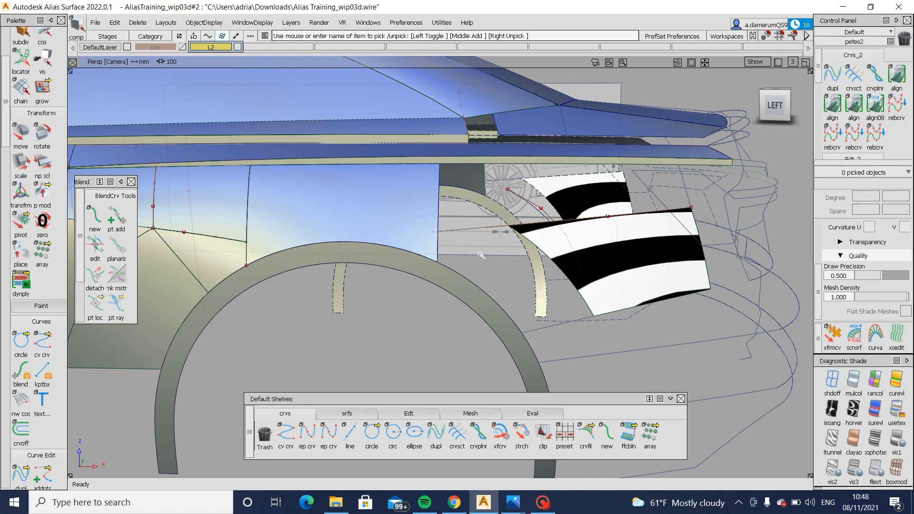
- Create a Skin surface between the birail surface's trimmed front edge and the outer edge of the wheel arch
{"action": "left_click", "coordinate": [364, 416]}
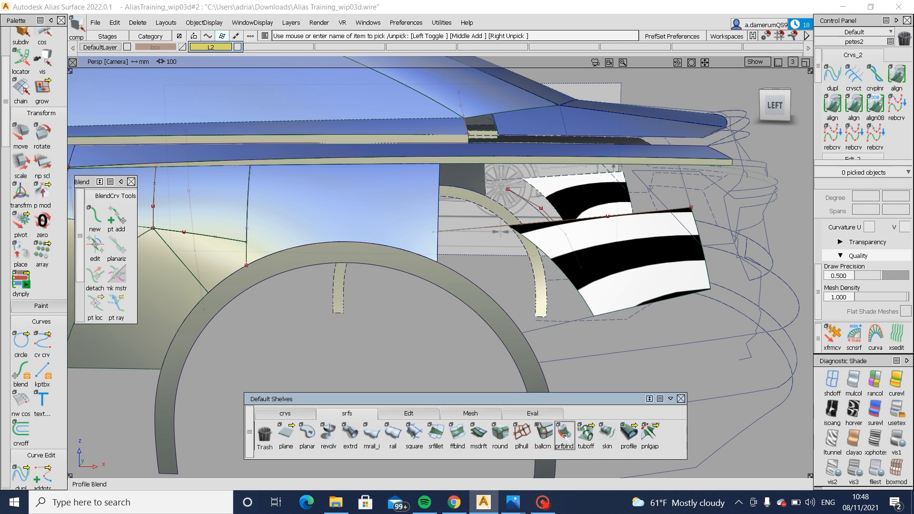
{"action": "left_click", "coordinate": [607, 435]}
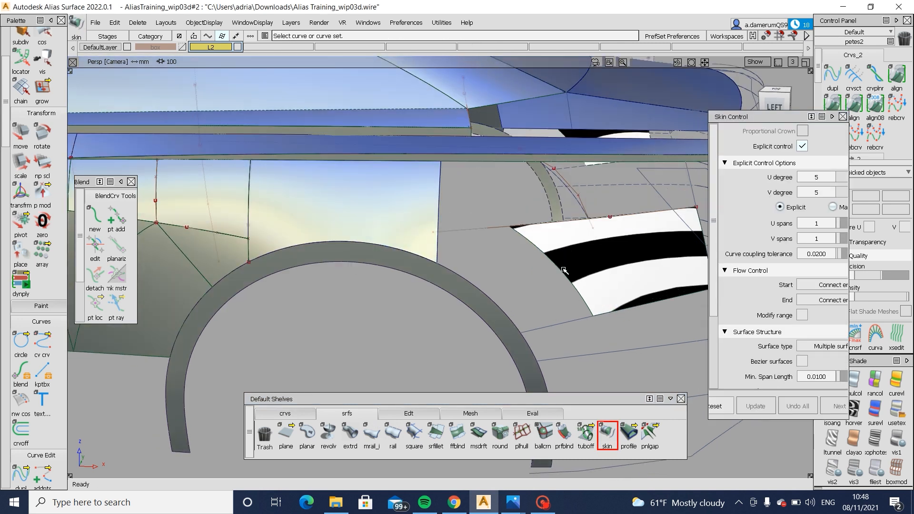
{"action": "left_click", "coordinate": [502, 303]}
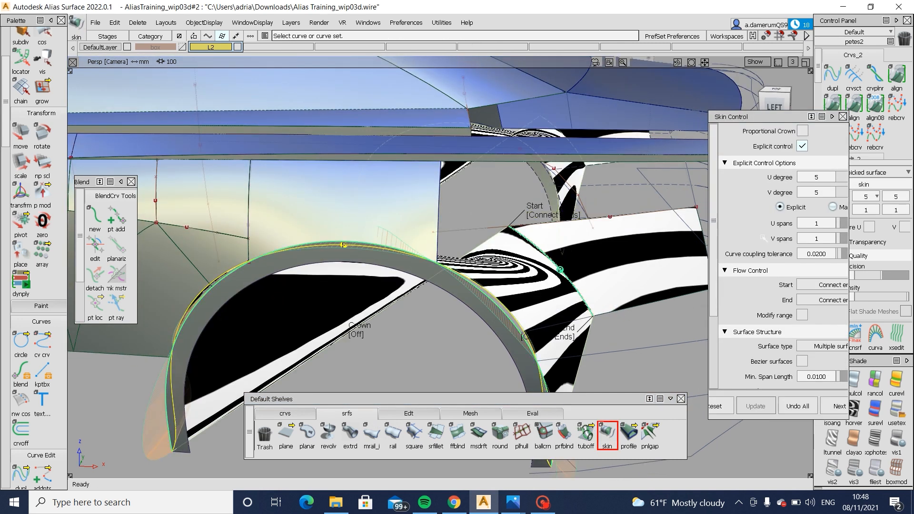
{"action": "left_click_drag", "start_coordinate": [713, 327], "coordinate": [674, 326]}
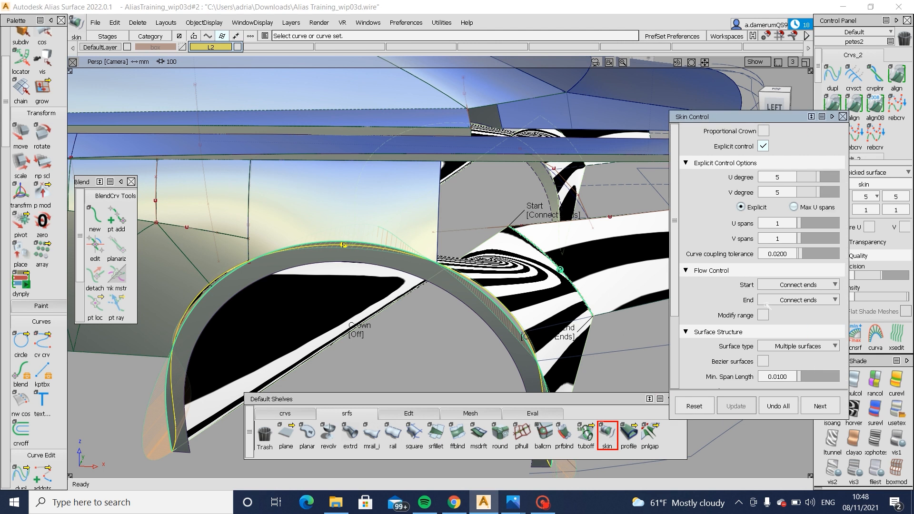
- Set the skin's start and end flow control to Default
{"action": "left_click", "coordinate": [798, 284]}
{"action": "left_click", "coordinate": [787, 300]}
{"action": "left_click", "coordinate": [787, 300]}
{"action": "left_click", "coordinate": [791, 309]}
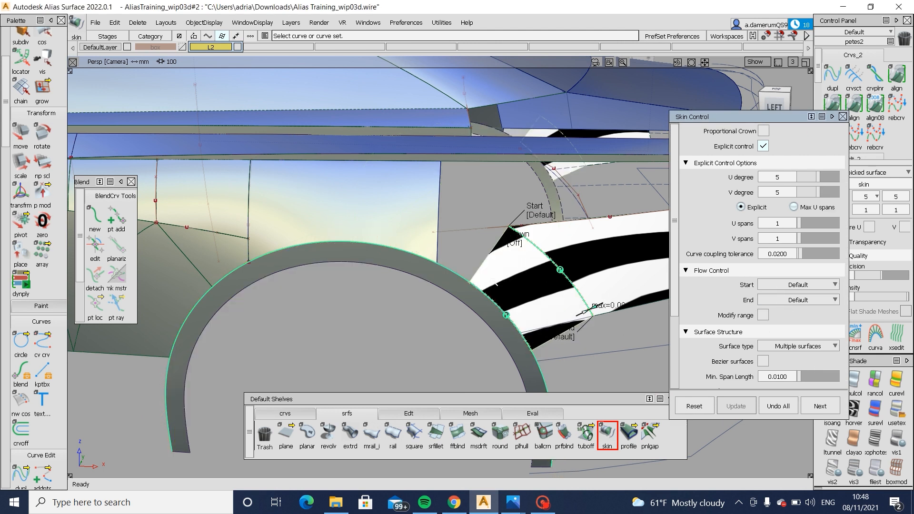
{"action": "left_click_drag", "start_coordinate": [569, 302], "coordinate": [569, 286], "text": "ctrl+shift"}
{"action": "right_click_drag", "start_coordinate": [568, 302], "coordinate": [614, 304], "text": "alt+shift"}
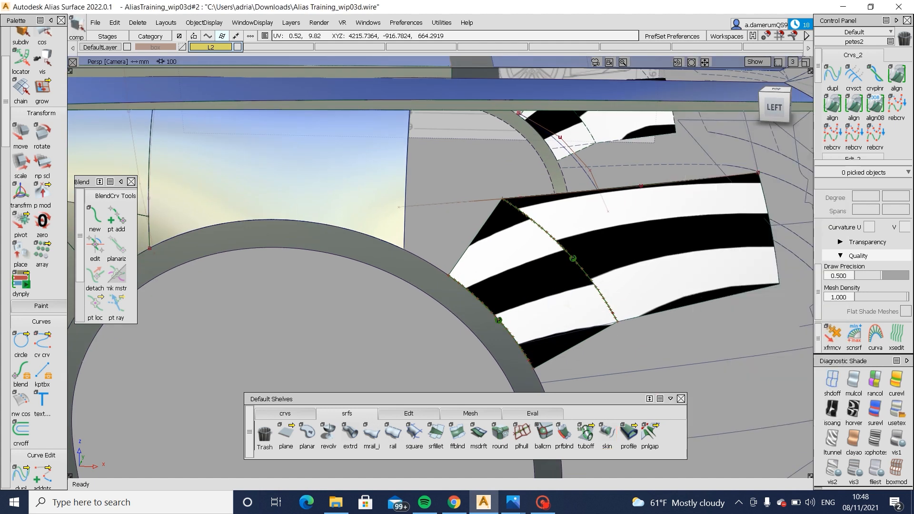
- Query-edit the new skin surface and set its U degree to 5 and V degree to 3
{"action": "left_click", "coordinate": [569, 304]}
{"action": "left_click_drag", "start_coordinate": [606, 248], "coordinate": [496, 255], "text": "ctrl+shift"}
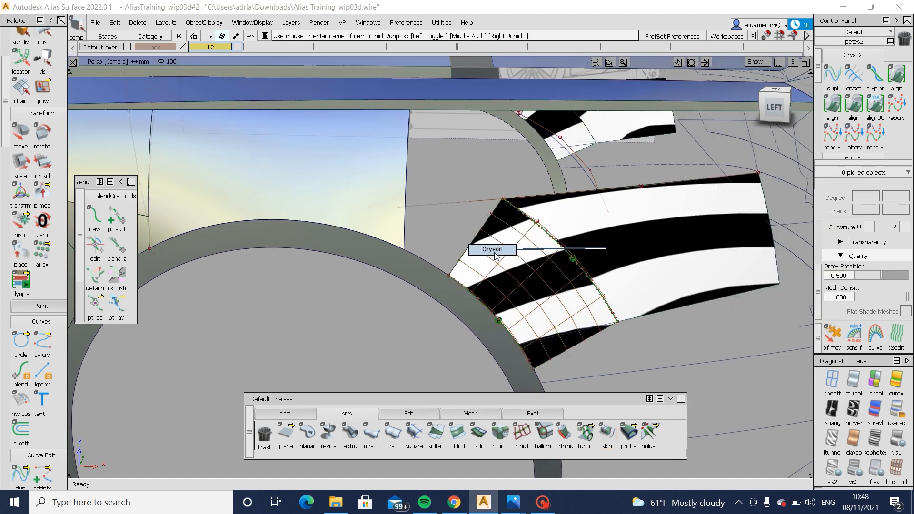
{"action": "left_click", "coordinate": [496, 256]}
{"action": "left_click", "coordinate": [803, 179]}
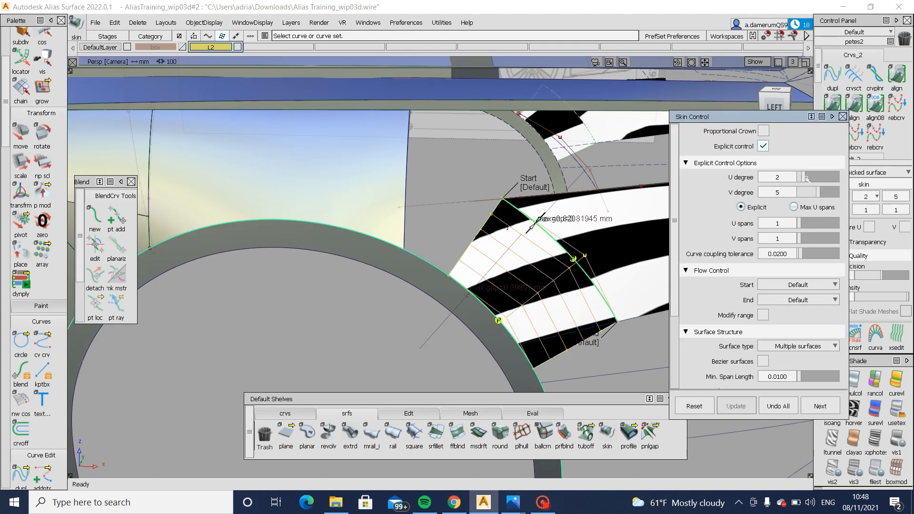
{"action": "left_click", "coordinate": [806, 179]}
{"action": "left_click_drag", "start_coordinate": [816, 179], "coordinate": [820, 180]}
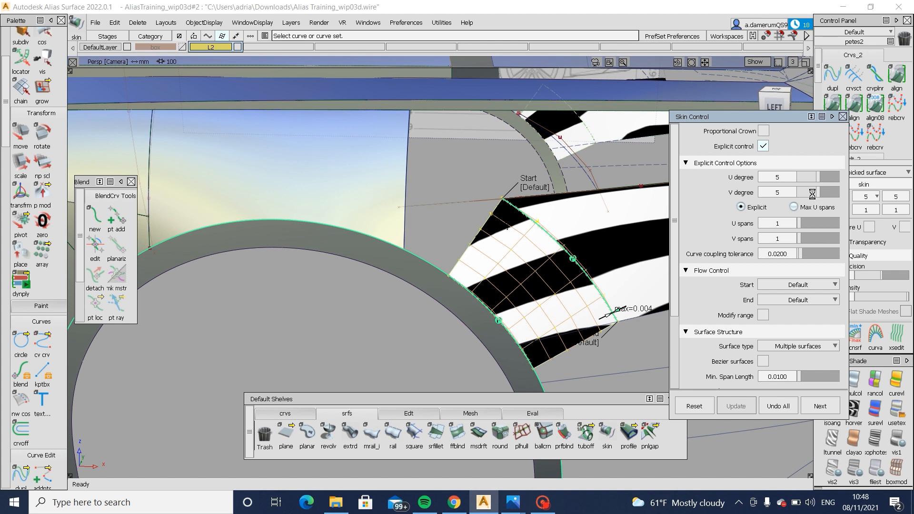
{"action": "left_click", "coordinate": [813, 194]}
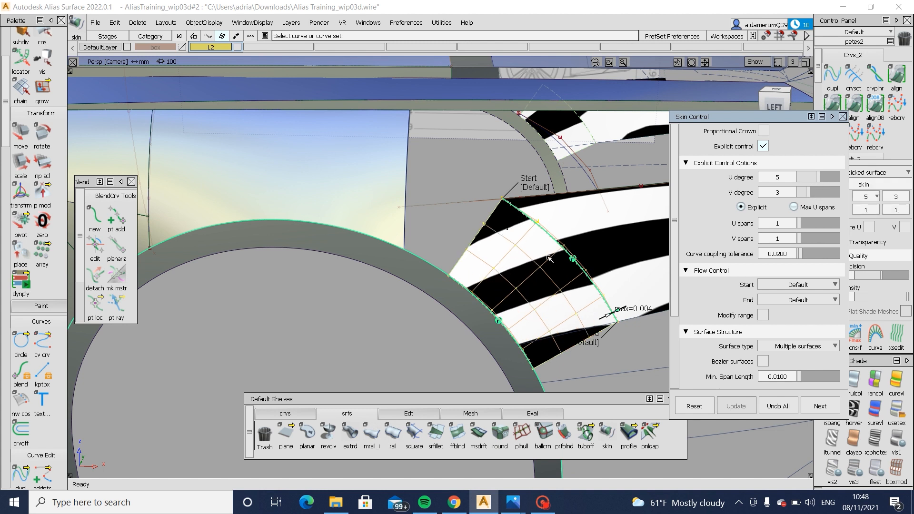
- Align the skin's rear edge to the birail surface with G2 continuity
{"action": "double_click", "coordinate": [833, 103]}
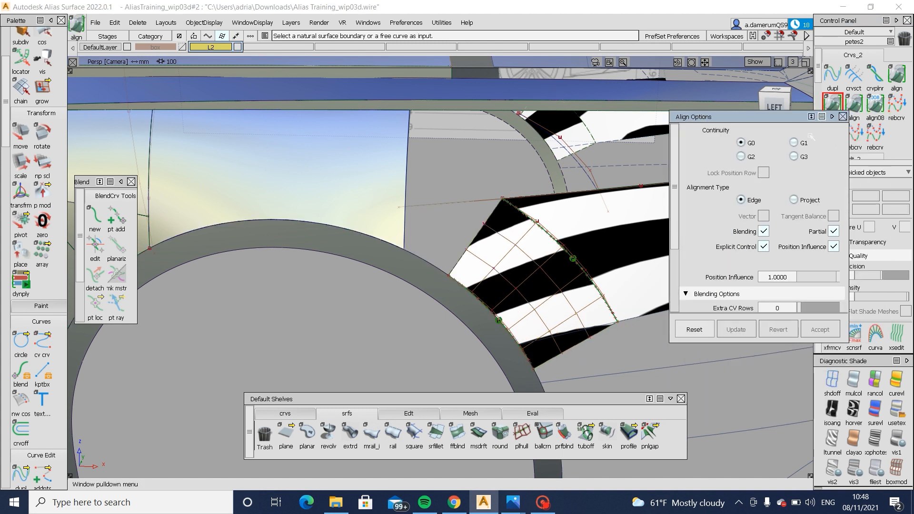
{"action": "left_click", "coordinate": [583, 276]}
{"action": "key", "text": "Return"}
{"action": "mouse_move", "coordinate": [587, 274]}
{"action": "left_mouse_down", "text": "alt+shift"}
{"action": "mouse_move", "coordinate": [548, 288]}
{"action": "mouse_move", "coordinate": [567, 284]}
{"action": "mouse_move", "coordinate": [571, 315]}
{"action": "left_mouse_up", "text": "alt+shift"}
{"action": "left_click_drag", "start_coordinate": [570, 310], "coordinate": [573, 284], "text": "alt+shift"}
{"action": "middle_click_drag", "start_coordinate": [574, 284], "coordinate": [516, 289], "text": "alt+shift"}
- Show the birail surface's CVs and move the two at the front end of its lower edge to refine the zebra flow
{"action": "left_click_drag", "start_coordinate": [593, 266], "coordinate": [485, 350], "text": "ctrl+shift"}
{"action": "left_click", "coordinate": [578, 287]}
{"action": "left_click", "coordinate": [479, 350]}
{"action": "left_click_drag", "start_coordinate": [481, 335], "coordinate": [505, 352]}
{"action": "right_click_drag", "start_coordinate": [582, 382], "coordinate": [585, 361], "text": "ctrl+shift"}
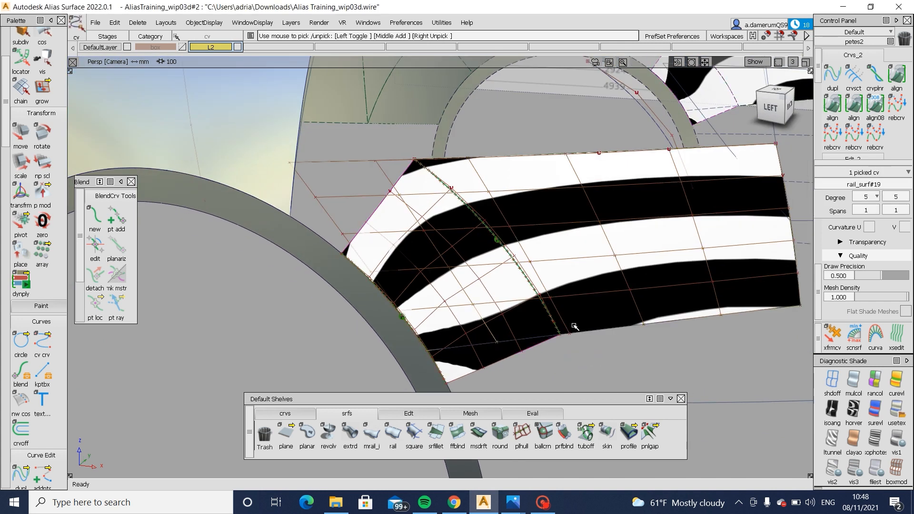
{"action": "left_click_drag", "start_coordinate": [564, 325], "coordinate": [589, 352]}
{"action": "right_click_drag", "start_coordinate": [609, 378], "coordinate": [608, 356], "text": "ctrl+shift"}
{"action": "key", "text": "Return"}
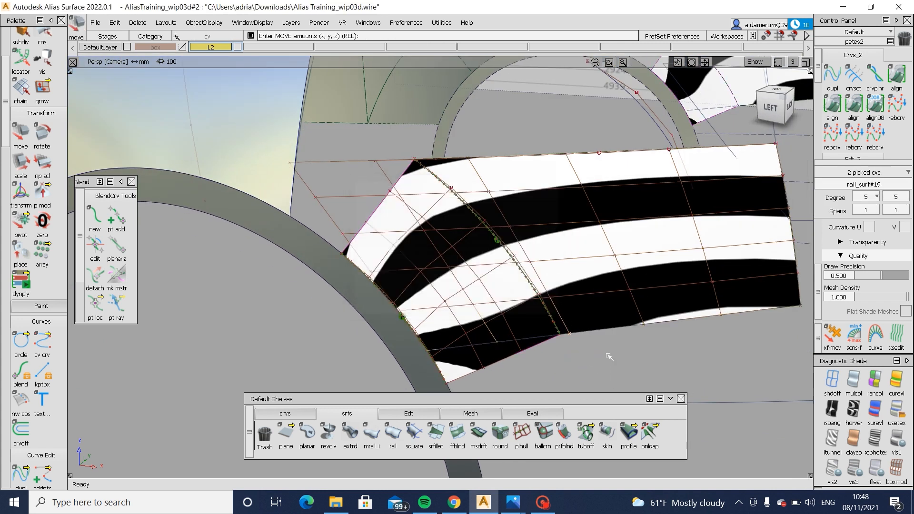
{"action": "middle_click_drag", "start_coordinate": [608, 356], "coordinate": [614, 358]}
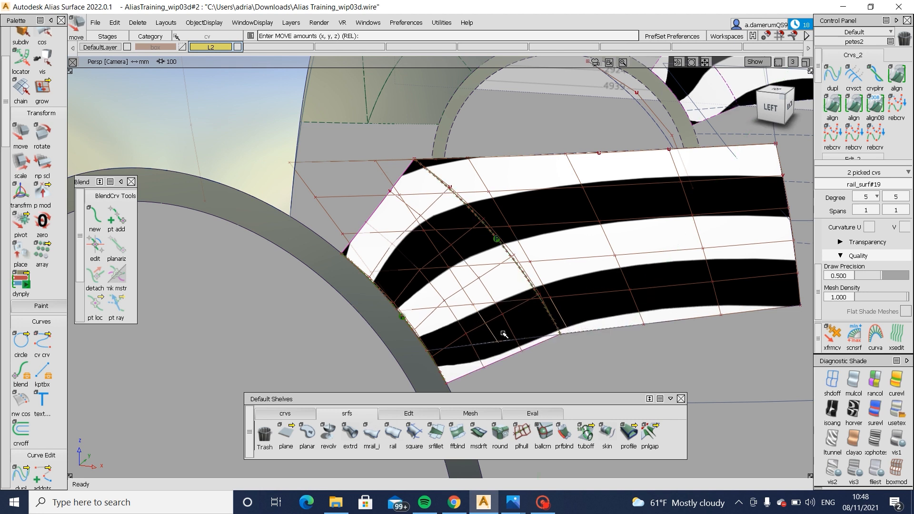
- Hide the birail surface's CVs and project the lower rail curve onto the skin surface in the left view
{"action": "left_click_drag", "start_coordinate": [500, 312], "coordinate": [472, 345], "text": "ctrl+shift"}
{"action": "left_click", "coordinate": [536, 289]}
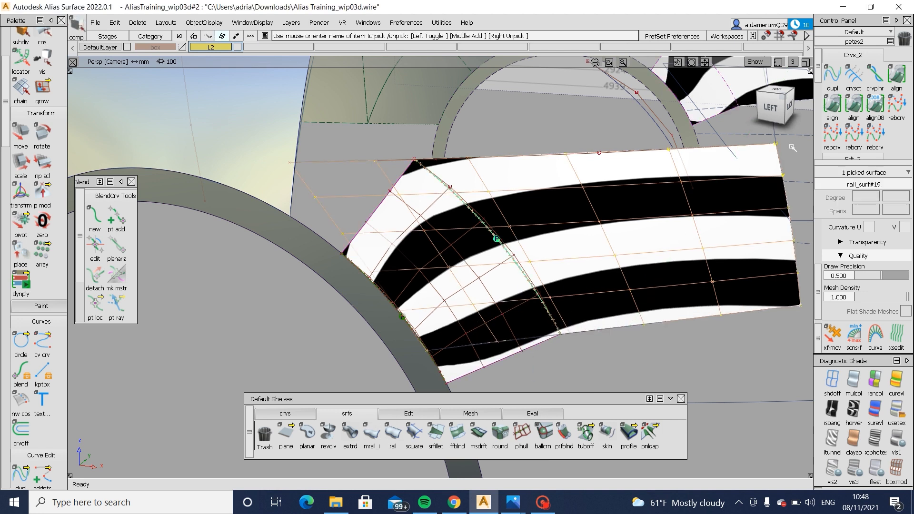
{"action": "left_click", "coordinate": [770, 107]}
{"action": "middle_click_drag", "start_coordinate": [522, 324], "coordinate": [479, 328], "text": "ctrl+shift"}
{"action": "left_click", "coordinate": [506, 318]}
{"action": "key", "text": "space"}
{"action": "left_click", "coordinate": [500, 346]}
{"action": "key", "text": "space"}
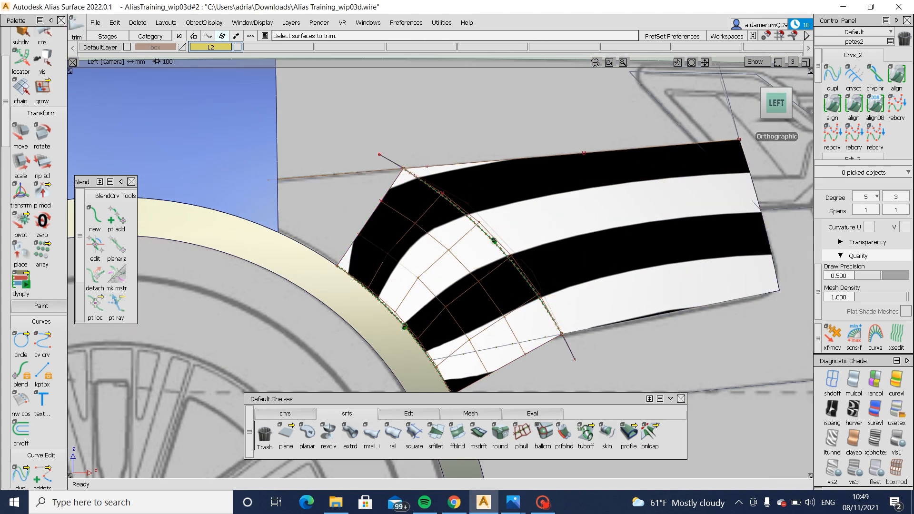
- Trim away the skin surface's lower corner below the projected curve
{"action": "left_click", "coordinate": [478, 329]}
{"action": "left_click", "coordinate": [477, 329]}
{"action": "key", "text": "space"}
{"action": "left_click_drag", "start_coordinate": [487, 314], "coordinate": [499, 295], "text": "ctrl+shift"}
{"action": "left_click", "coordinate": [507, 350]}
{"action": "left_click", "coordinate": [482, 308]}
{"action": "right_click_drag", "start_coordinate": [481, 306], "coordinate": [467, 281], "text": "ctrl+shift"}
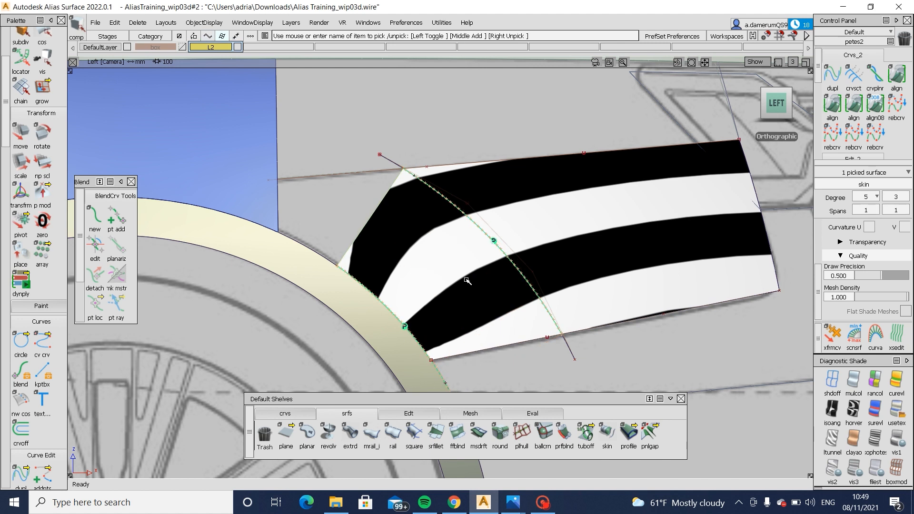
- Clear the skin selection and display the birail surface's CVs at its front end
{"action": "left_click_drag", "start_coordinate": [467, 281], "coordinate": [436, 284], "text": "ctrl+shift"}
{"action": "middle_click_drag", "start_coordinate": [431, 284], "coordinate": [532, 298], "text": "alt+shift"}
{"action": "left_click_drag", "start_coordinate": [503, 217], "coordinate": [497, 241], "text": "ctrl+shift"}
{"action": "left_click", "coordinate": [496, 239]}
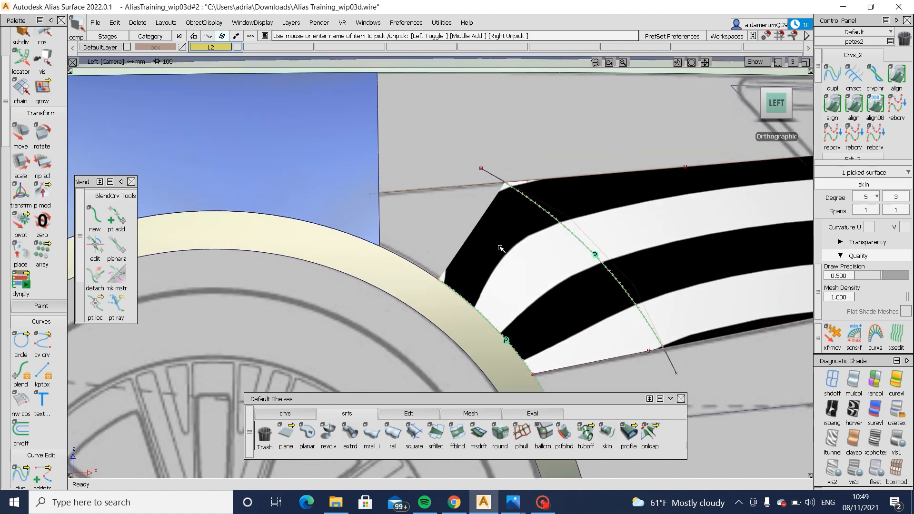
{"action": "right_click_drag", "start_coordinate": [497, 238], "coordinate": [530, 239], "text": "alt+shift"}
{"action": "left_click_drag", "start_coordinate": [622, 314], "coordinate": [622, 245], "text": "ctrl+shift"}
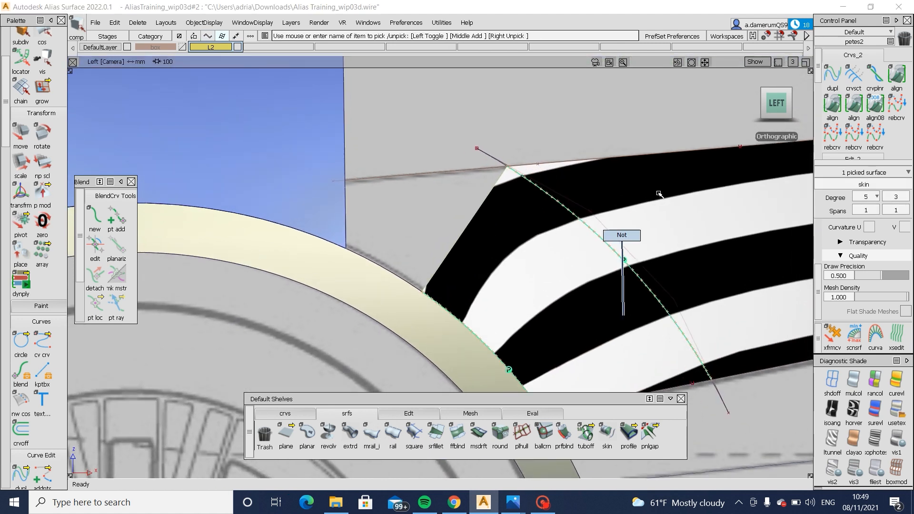
{"action": "left_click", "coordinate": [599, 213]}
{"action": "left_click_drag", "start_coordinate": [570, 263], "coordinate": [390, 291], "text": "alt+shift"}
{"action": "left_click_drag", "start_coordinate": [463, 307], "coordinate": [463, 253], "text": "ctrl+shift"}
- Move two CVs at the front end of the birail surface's third row from the top, and hide the CVs again
{"action": "left_click", "coordinate": [436, 241]}
{"action": "left_click", "coordinate": [527, 247]}
{"action": "left_click_drag", "start_coordinate": [528, 267], "coordinate": [485, 286], "text": "alt+shift"}
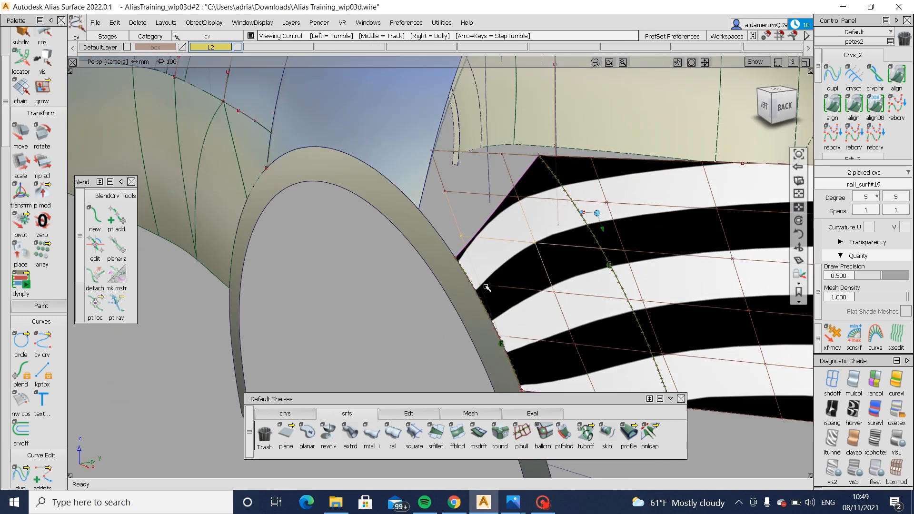
{"action": "middle_click_drag", "start_coordinate": [486, 286], "coordinate": [499, 257], "text": "ctrl+shift"}
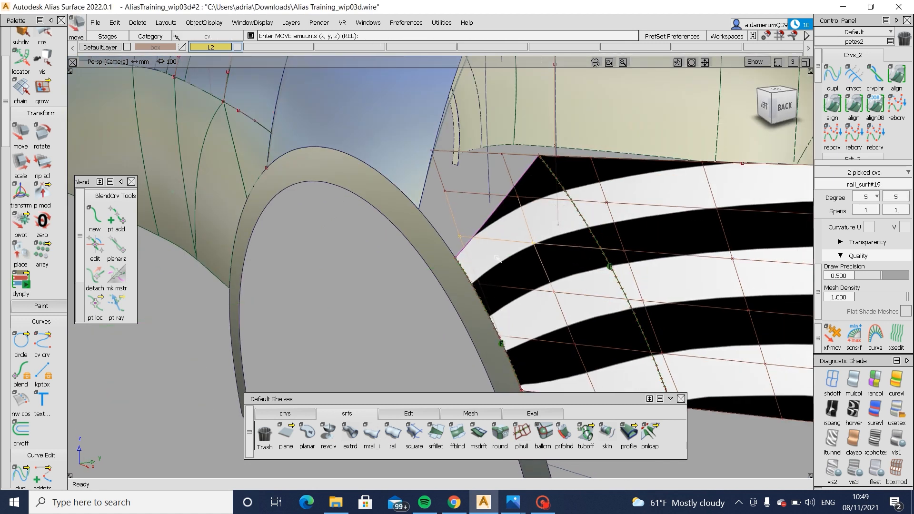
{"action": "left_click_drag", "start_coordinate": [497, 258], "coordinate": [579, 257], "text": "alt+shift"}
{"action": "left_click", "coordinate": [579, 257]}
{"action": "left_click", "coordinate": [643, 286]}
{"action": "left_click_drag", "start_coordinate": [660, 191], "coordinate": [794, 105], "text": "alt+shift"}
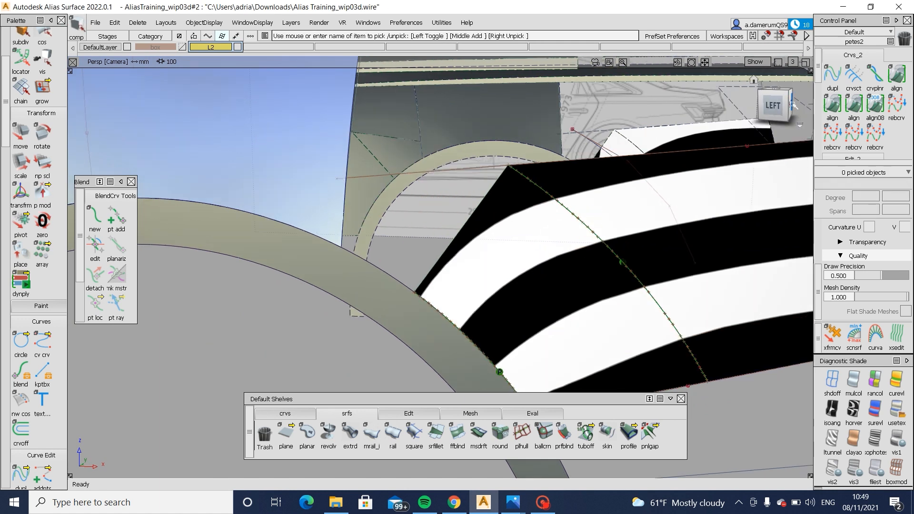
- In the left view, draw a degree 3 edit point curve between the front body panel's edge and the skin surface's upper corner
{"action": "left_click", "coordinate": [773, 106]}
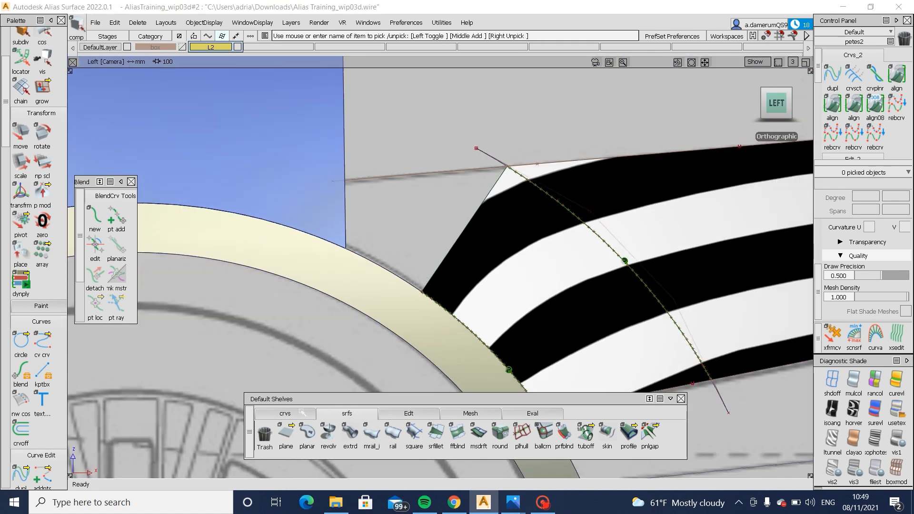
{"action": "left_click", "coordinate": [285, 413]}
{"action": "left_click", "coordinate": [307, 434]}
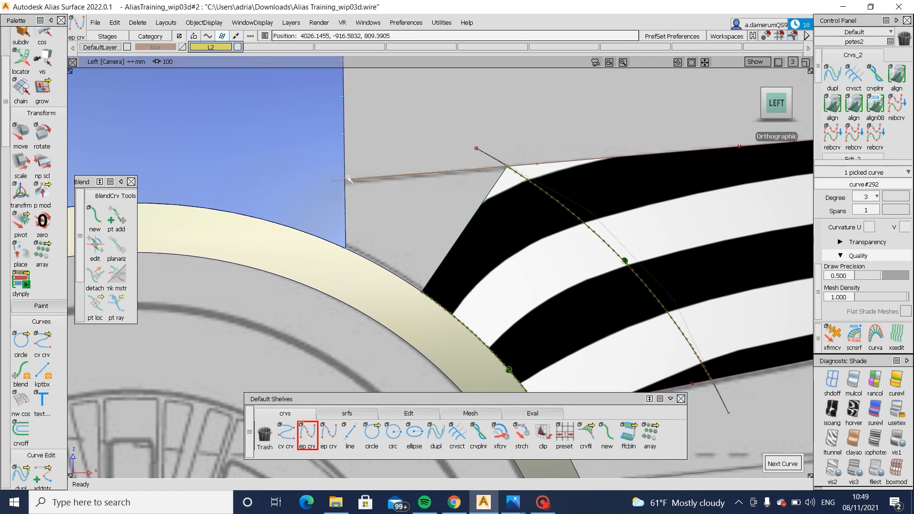
{"action": "left_click_drag", "start_coordinate": [487, 189], "coordinate": [614, 240], "text": "alt+shift"}
- Adjust the two frontmost CVs in the birail surface's third row, clear the selection and hide the surface's CVs
{"action": "left_click", "coordinate": [638, 205]}
{"action": "left_click_drag", "start_coordinate": [639, 205], "coordinate": [594, 212], "text": "alt+shift"}
{"action": "left_click_drag", "start_coordinate": [517, 205], "coordinate": [517, 244], "text": "ctrl+shift"}
{"action": "left_click_drag", "start_coordinate": [476, 219], "coordinate": [522, 221], "text": "ctrl+shift"}
{"action": "left_click", "coordinate": [528, 226]}
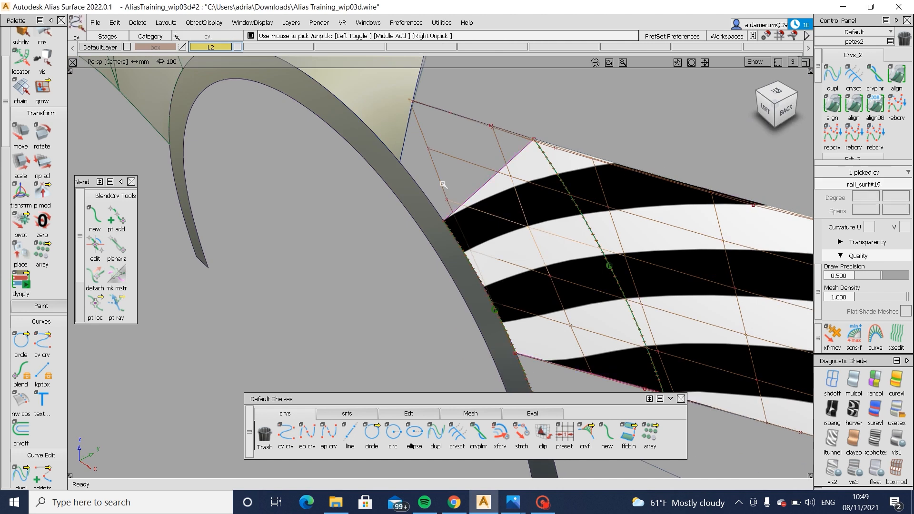
{"action": "left_click", "coordinate": [447, 200]}
{"action": "mouse_move", "coordinate": [466, 206]}
{"action": "left_mouse_down", "text": "alt+shift"}
{"action": "mouse_move", "coordinate": [451, 163]}
{"action": "mouse_move", "coordinate": [454, 218]}
{"action": "left_mouse_up", "text": "alt+shift"}
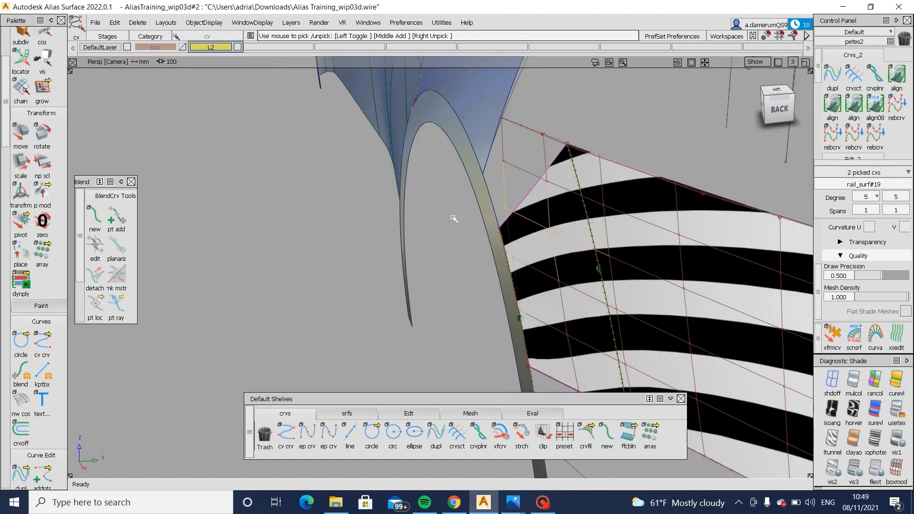
{"action": "left_click_drag", "start_coordinate": [525, 246], "coordinate": [547, 220], "text": "ctrl+shift"}
{"action": "left_click", "coordinate": [528, 246]}
{"action": "left_click_drag", "start_coordinate": [508, 241], "coordinate": [757, 166], "text": "alt+shift"}
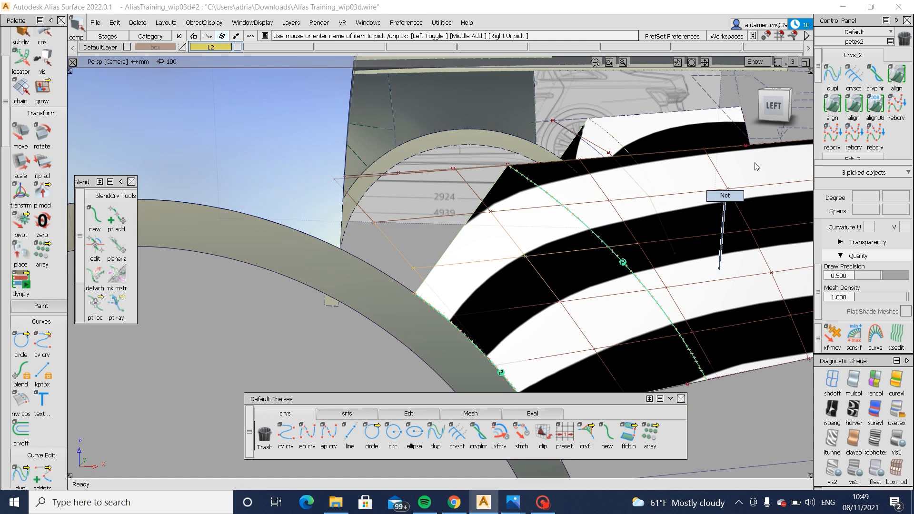
{"action": "left_click", "coordinate": [674, 231]}
{"action": "left_click_drag", "start_coordinate": [655, 281], "coordinate": [370, 202], "text": "ctrl+shift"}
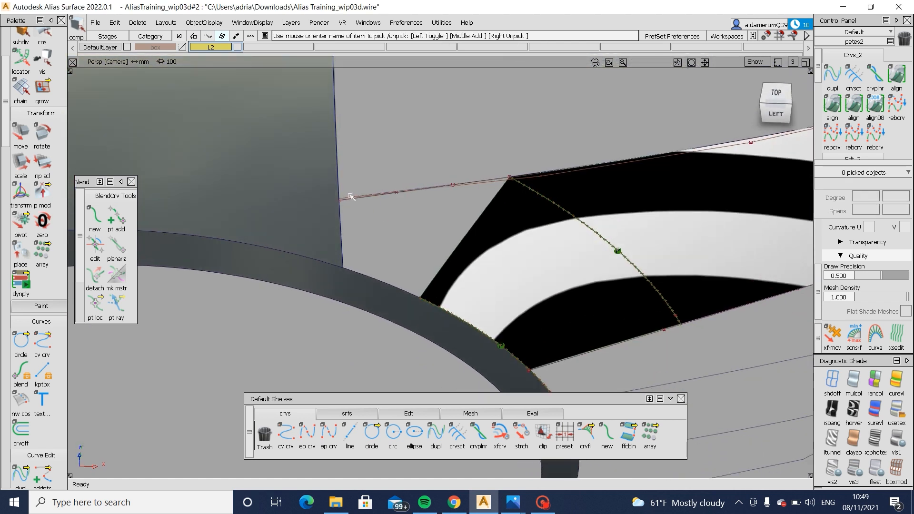
- Align the new curve's rear end to the upper edge of the adjoining birail surface with G2 continuity
{"action": "left_click_drag", "start_coordinate": [361, 234], "coordinate": [452, 234], "text": "alt+shift"}
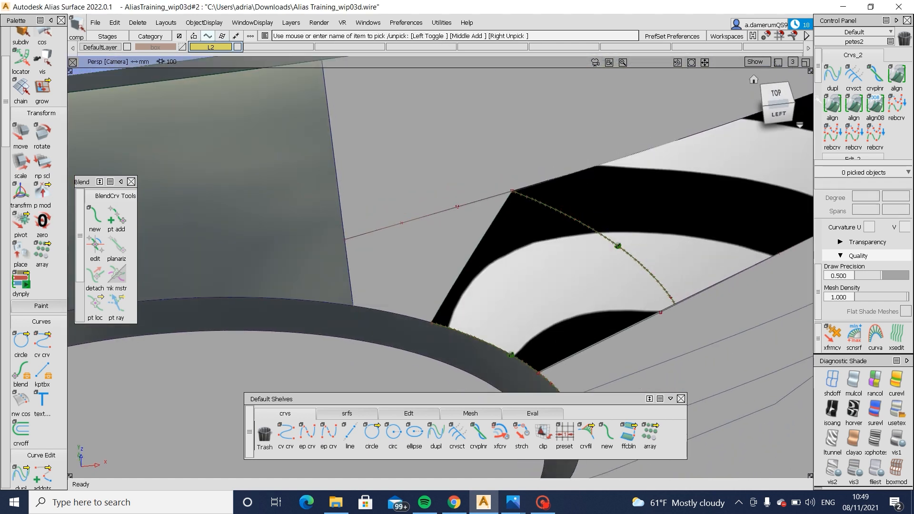
{"action": "left_click", "coordinate": [441, 242]}
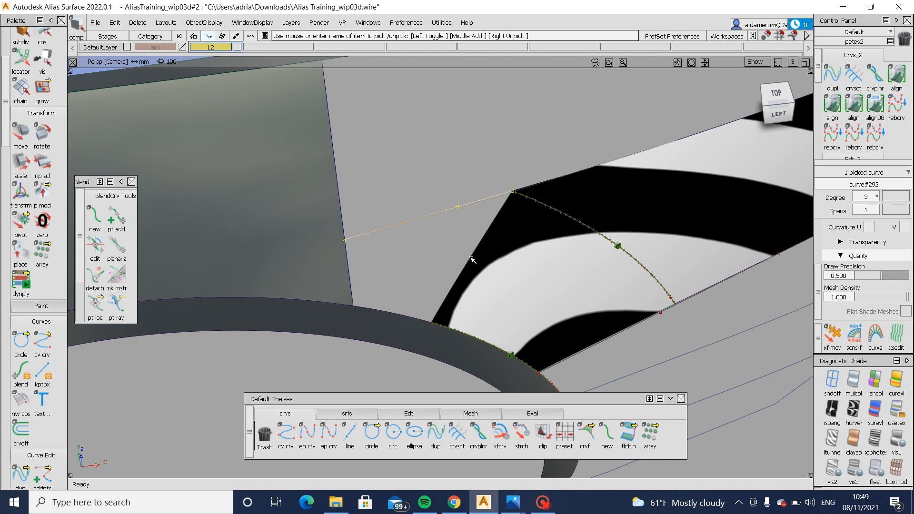
{"action": "left_click_drag", "start_coordinate": [458, 237], "coordinate": [342, 169], "text": "alt+shift"}
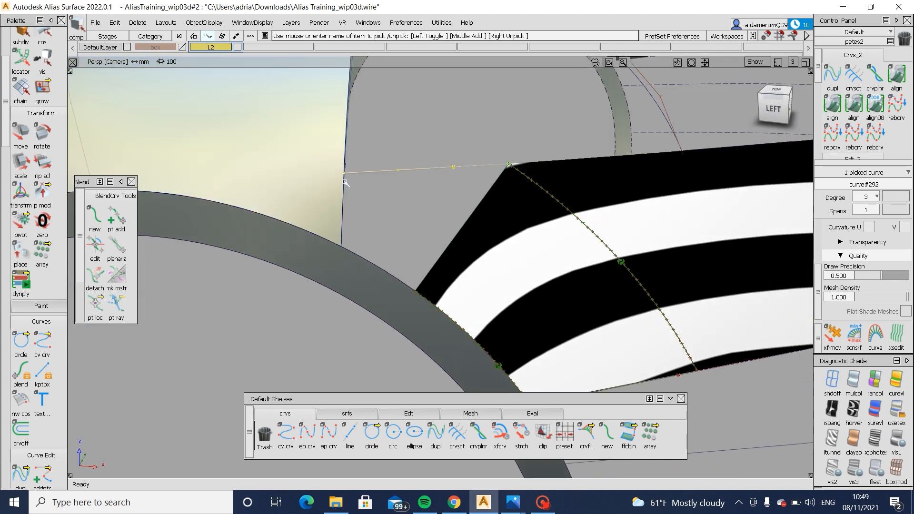
{"action": "left_click", "coordinate": [307, 175]}
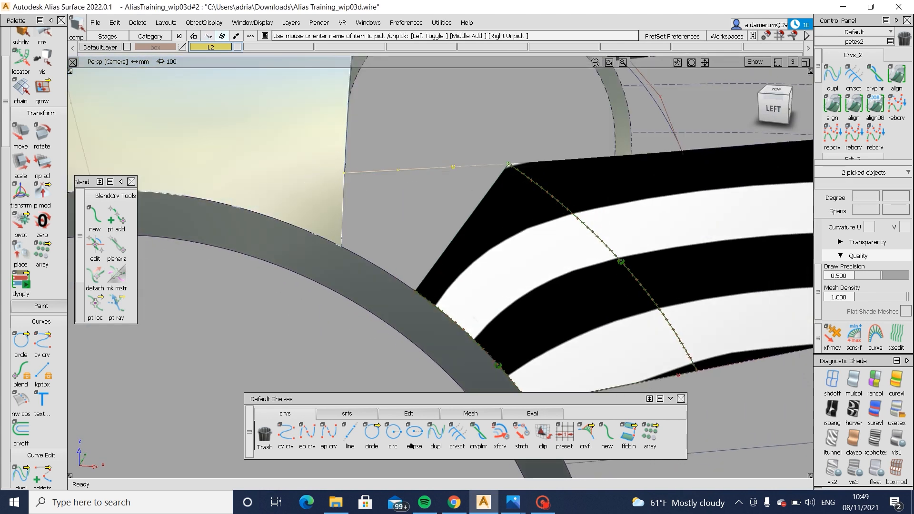
{"action": "double_click", "coordinate": [832, 102]}
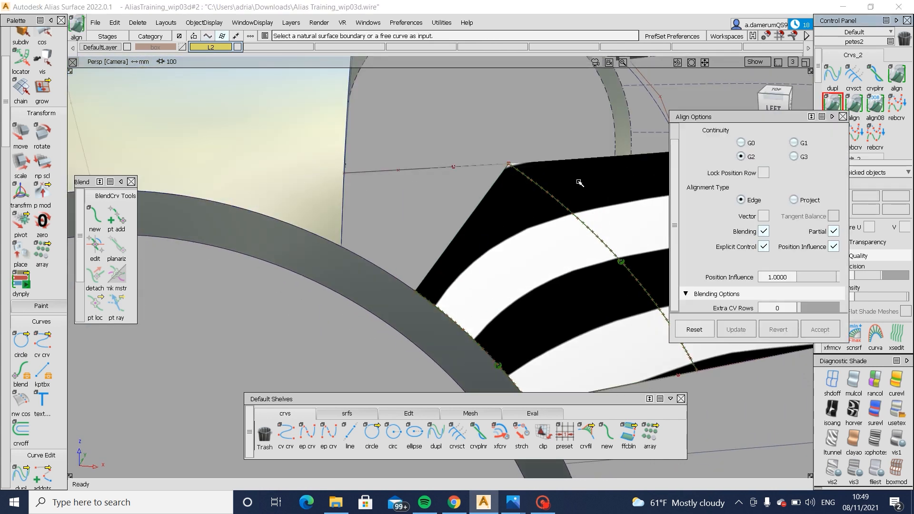
{"action": "left_click", "coordinate": [494, 165]}
{"action": "left_click", "coordinate": [528, 163]}
{"action": "left_click", "coordinate": [324, 182]}
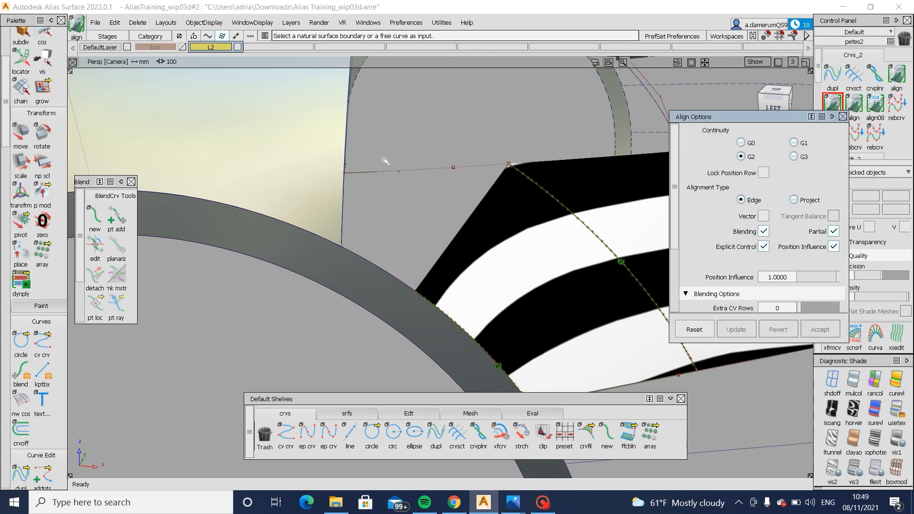
- In the left view, move the new curve's front end CV onto the front body panel's vertical edge
{"action": "left_click_drag", "start_coordinate": [438, 192], "coordinate": [805, 62], "text": "alt+shift"}
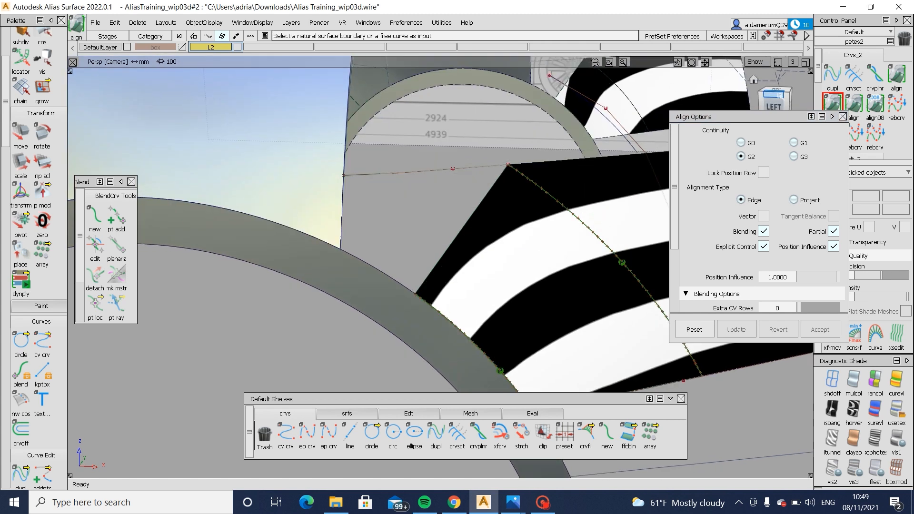
{"action": "left_click", "coordinate": [781, 96]}
{"action": "middle_click_drag", "start_coordinate": [633, 106], "coordinate": [600, 100], "text": "alt+shift"}
{"action": "left_click_drag", "start_coordinate": [729, 92], "coordinate": [724, 107], "text": "alt+shift"}
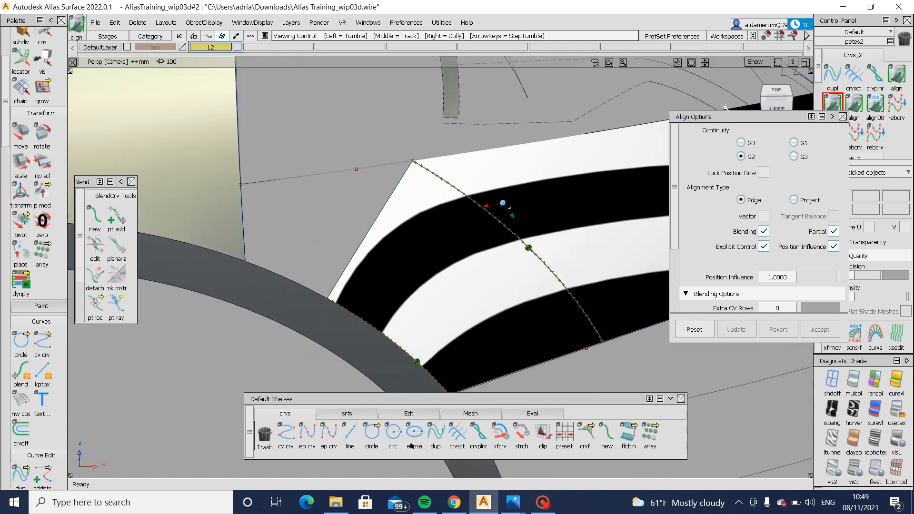
{"action": "left_click", "coordinate": [776, 108]}
{"action": "left_click_drag", "start_coordinate": [264, 189], "coordinate": [259, 221], "text": "ctrl+shift"}
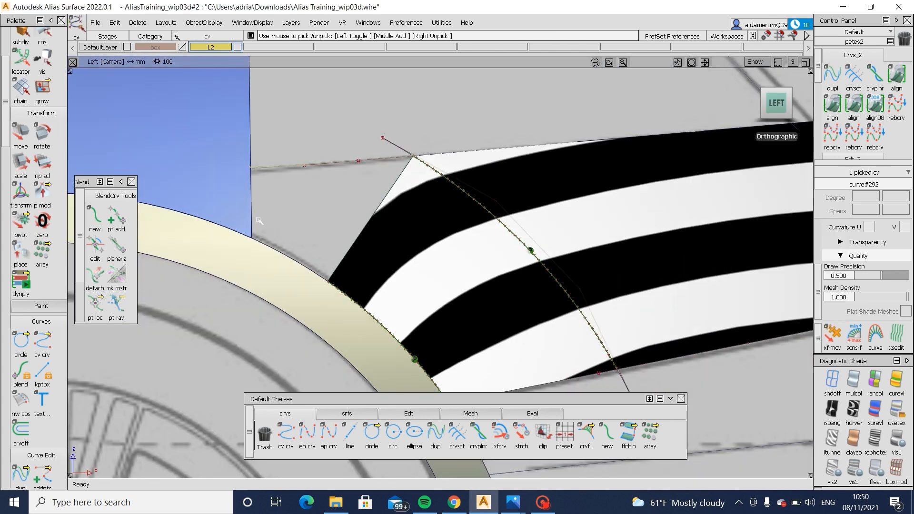
{"action": "middle_click_drag", "start_coordinate": [259, 221], "coordinate": [258, 190], "text": "ctrl+shift"}
{"action": "left_click_drag", "start_coordinate": [252, 179], "coordinate": [251, 174], "text": "ctrl+alt"}
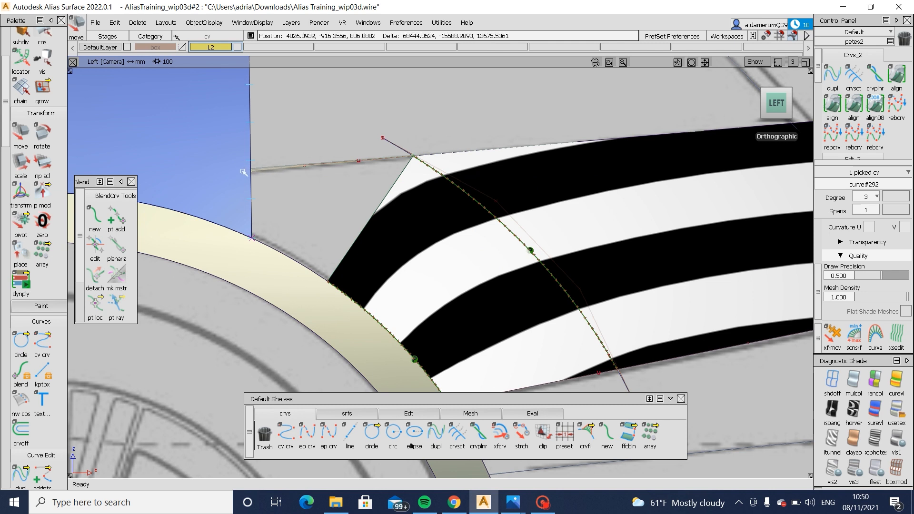
- Try to build a square surface from the skin's front edge, the new curve and the front body panel's edge
{"action": "left_click", "coordinate": [348, 414]}
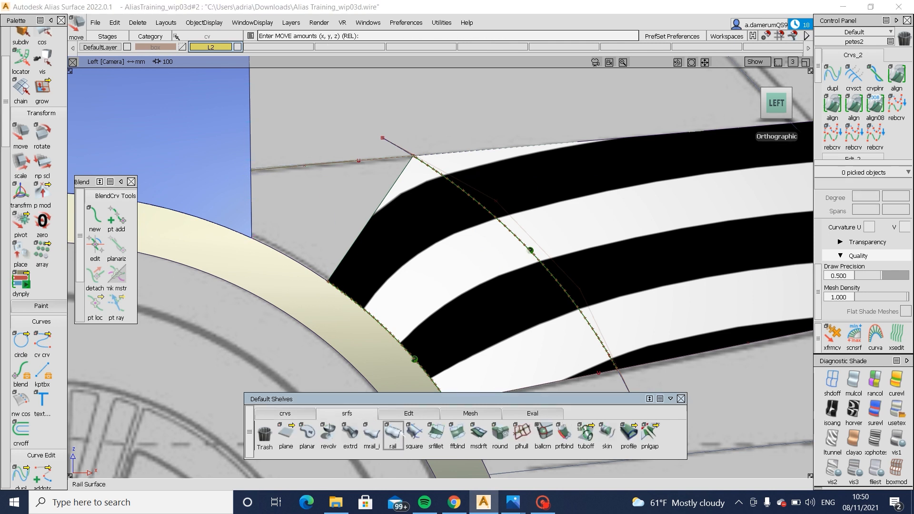
{"action": "left_click", "coordinate": [379, 204]}
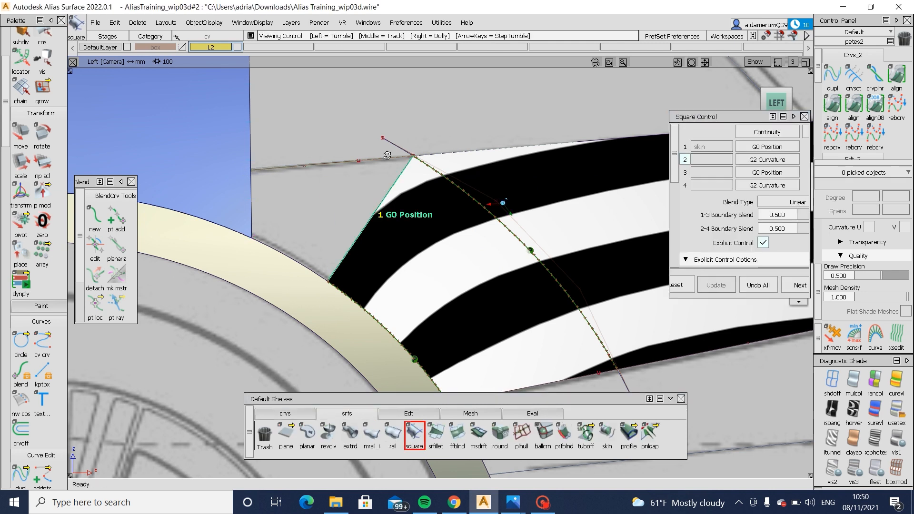
{"action": "left_click_drag", "start_coordinate": [350, 151], "coordinate": [346, 170], "text": "alt+shift"}
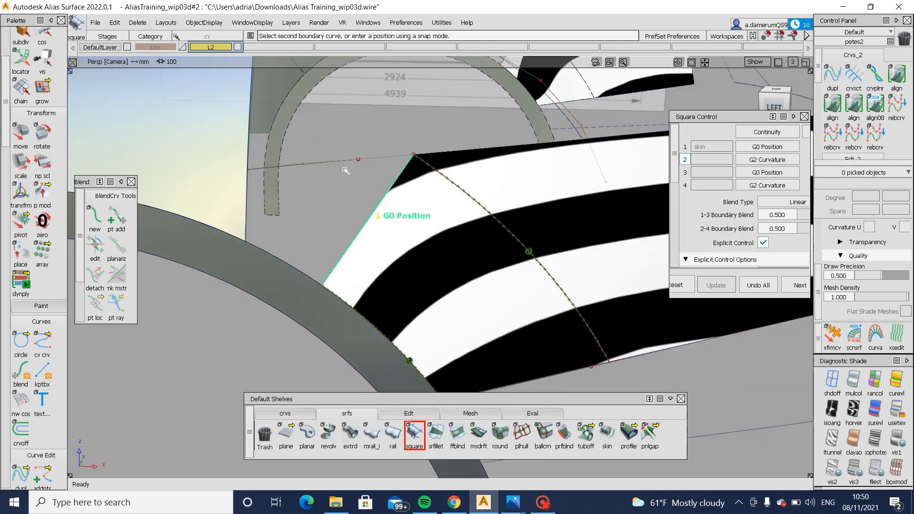
{"action": "left_click", "coordinate": [248, 215]}
{"action": "left_click", "coordinate": [273, 236]}
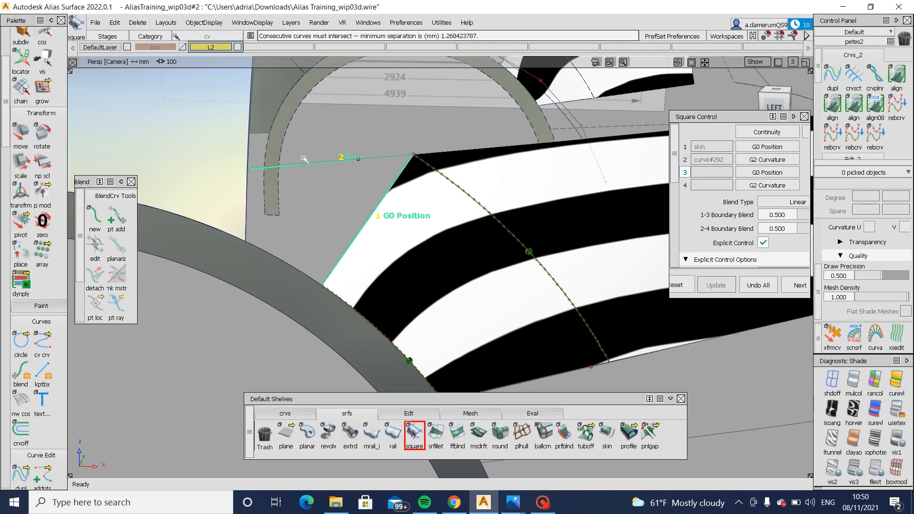
{"action": "left_click", "coordinate": [247, 219]}
{"action": "left_click", "coordinate": [256, 240]}
- Snap the new curve's front end CV exactly onto the front body panel's edge and clear the selection
{"action": "right_click_drag", "start_coordinate": [241, 183], "coordinate": [281, 189], "text": "alt+shift"}
{"action": "mouse_move", "coordinate": [197, 168]}
{"action": "left_mouse_down", "text": "ctrl+shift"}
{"action": "mouse_move", "coordinate": [266, 172]}
{"action": "mouse_move", "coordinate": [250, 110]}
{"action": "left_mouse_up", "text": "ctrl+shift"}
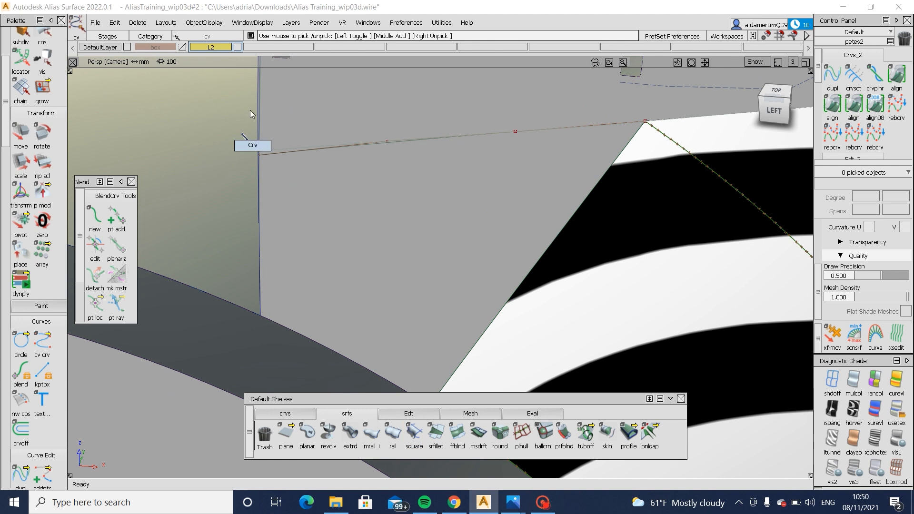
{"action": "left_click_drag", "start_coordinate": [220, 154], "coordinate": [280, 170], "text": "ctrl+shift"}
{"action": "left_click", "coordinate": [259, 155]}
{"action": "middle_click_drag", "start_coordinate": [253, 170], "coordinate": [254, 171], "text": "ctrl+shift"}
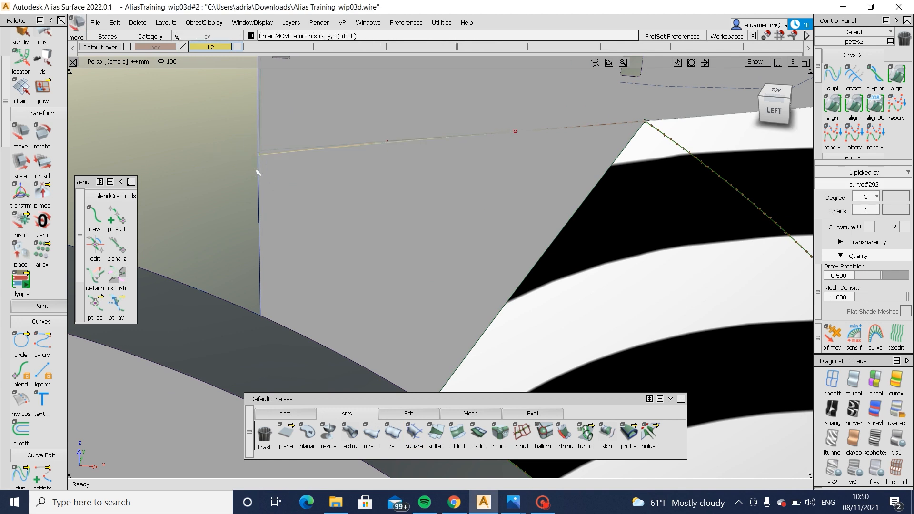
{"action": "left_click_drag", "start_coordinate": [259, 171], "coordinate": [259, 158], "text": "ctrl+alt"}
{"action": "left_click", "coordinate": [772, 117]}
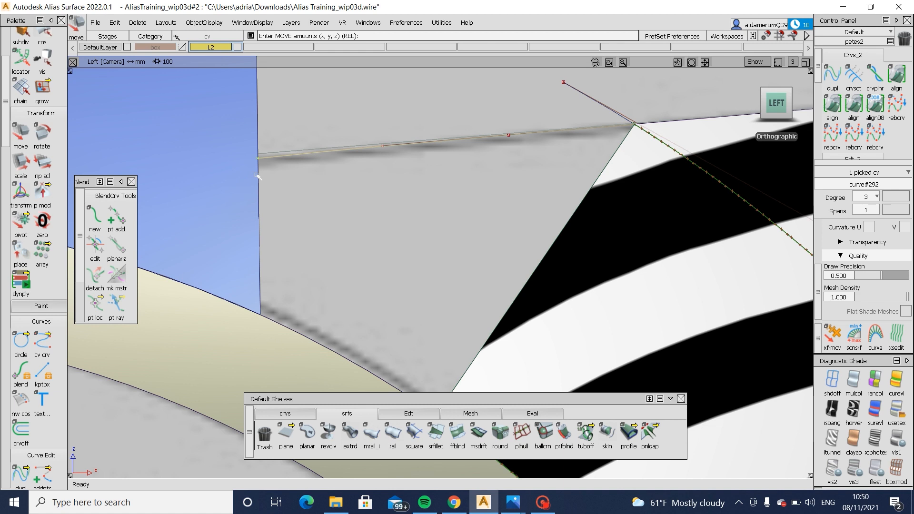
{"action": "left_click_drag", "start_coordinate": [370, 256], "coordinate": [367, 204], "text": "ctrl+shift"}
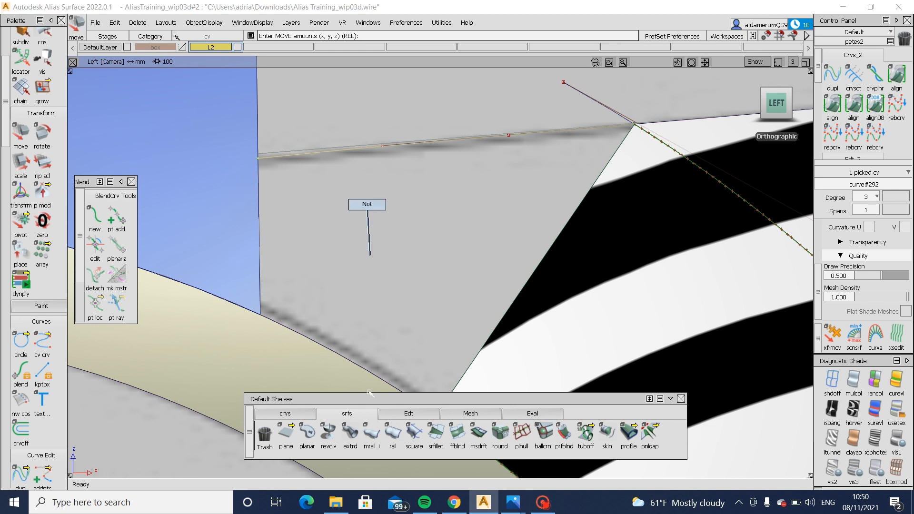
- Build a square surface bounded by the skin's front edge, the new curve, the body panel's edge and the wheel arch edge
{"action": "left_click", "coordinate": [415, 434]}
{"action": "left_click", "coordinate": [488, 199]}
{"action": "left_click", "coordinate": [432, 144]}
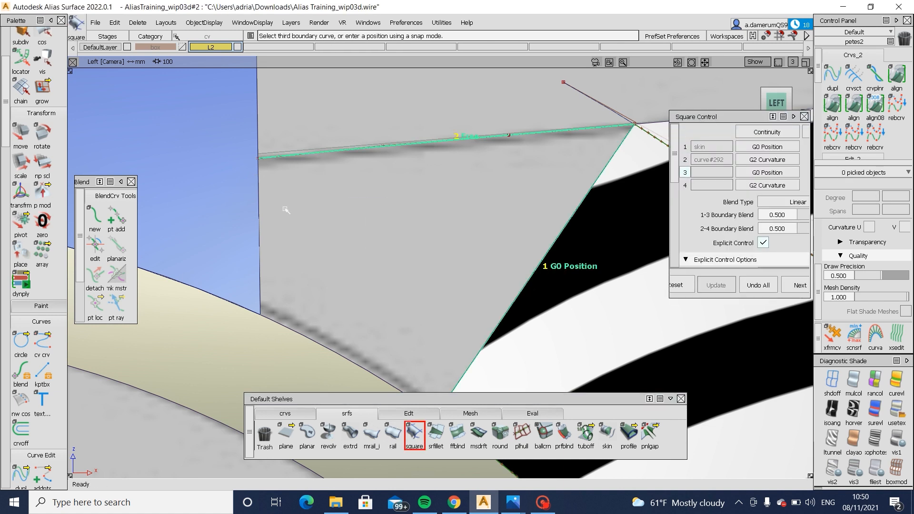
{"action": "left_click", "coordinate": [260, 214]}
{"action": "left_click", "coordinate": [300, 336]}
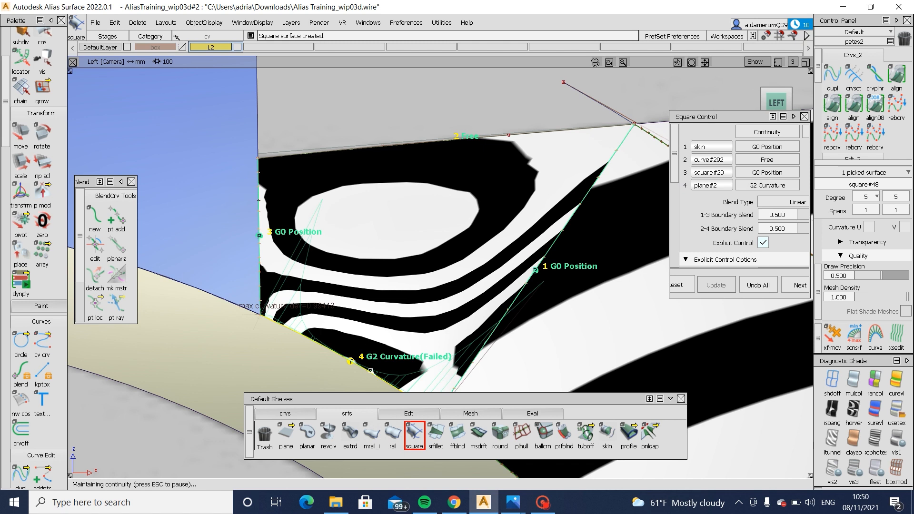
- Set the square surface's wheel arch boundary to G0 Position and its skin boundary to G2 Curvature
{"action": "left_click", "coordinate": [768, 186]}
{"action": "left_click", "coordinate": [757, 210]}
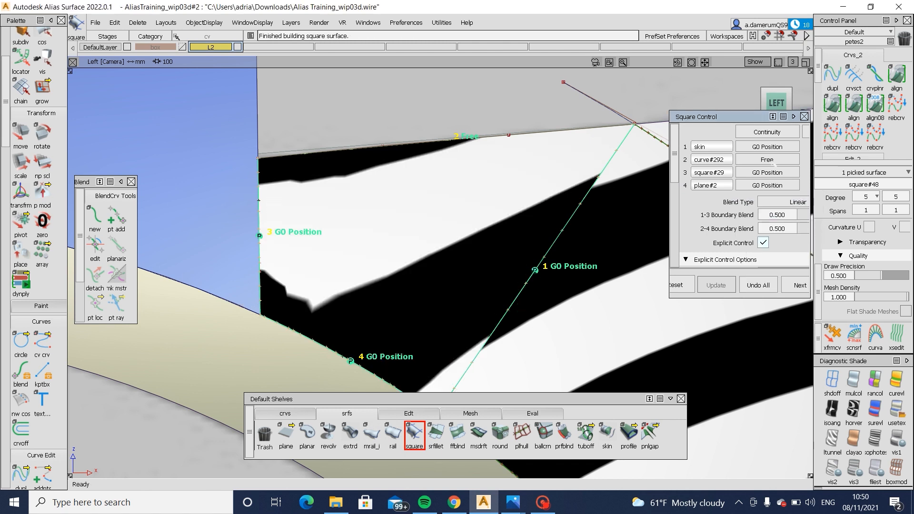
{"action": "left_click", "coordinate": [769, 148]}
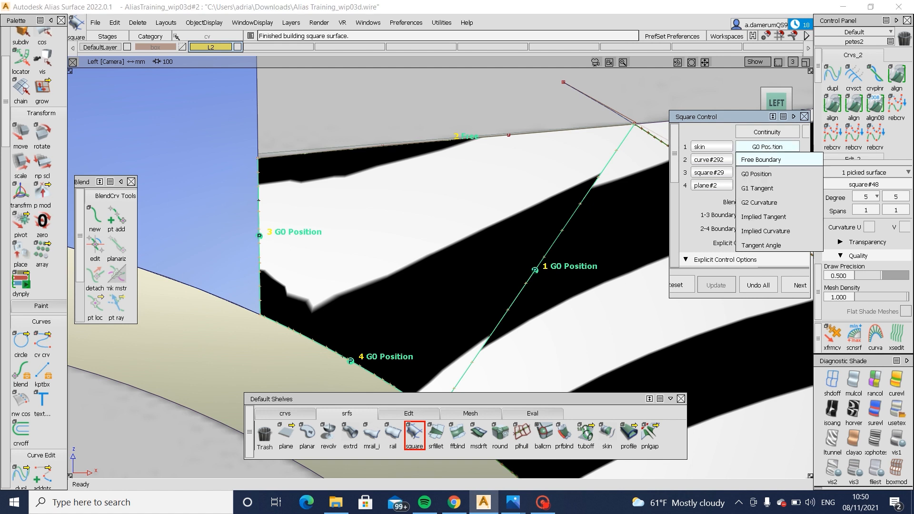
{"action": "left_click", "coordinate": [771, 201]}
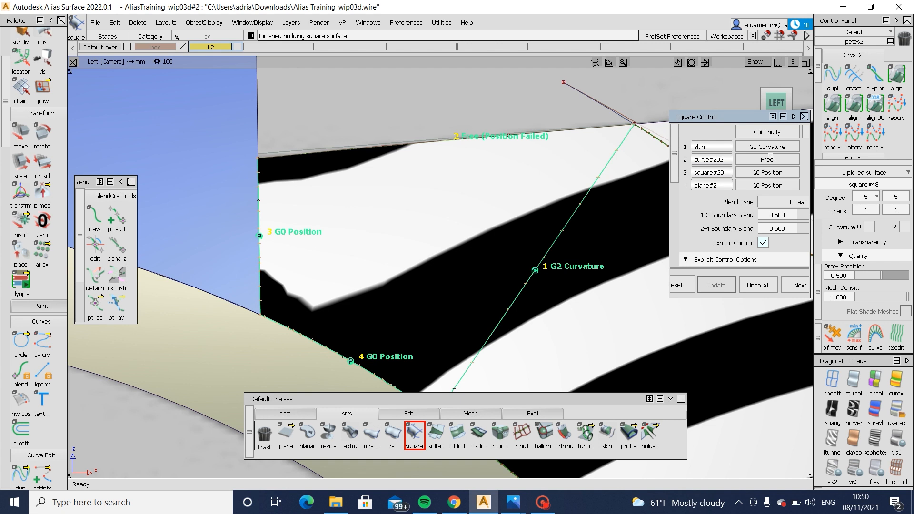
- Try G0 Position on the square surface's curve boundary, and return that boundary to Free
{"action": "left_click", "coordinate": [770, 159]}
{"action": "left_click", "coordinate": [771, 186]}
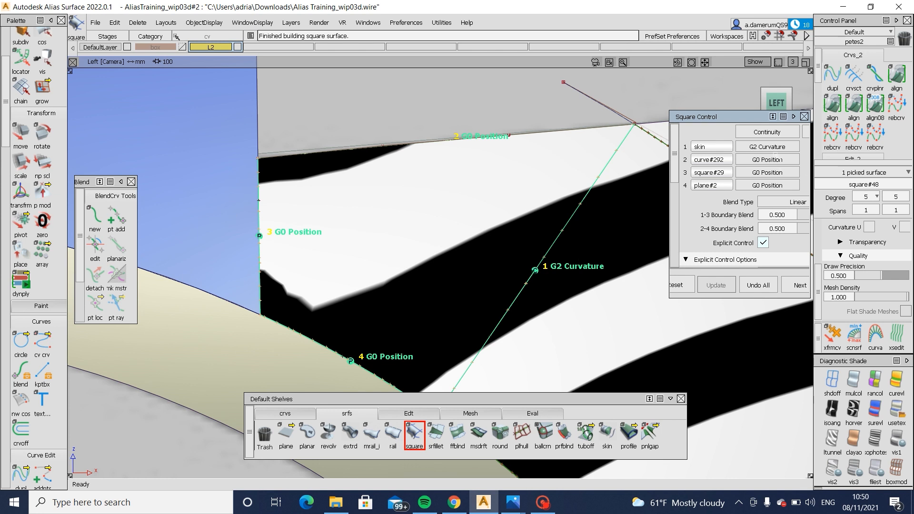
{"action": "left_click", "coordinate": [776, 158]}
{"action": "left_click", "coordinate": [778, 172]}
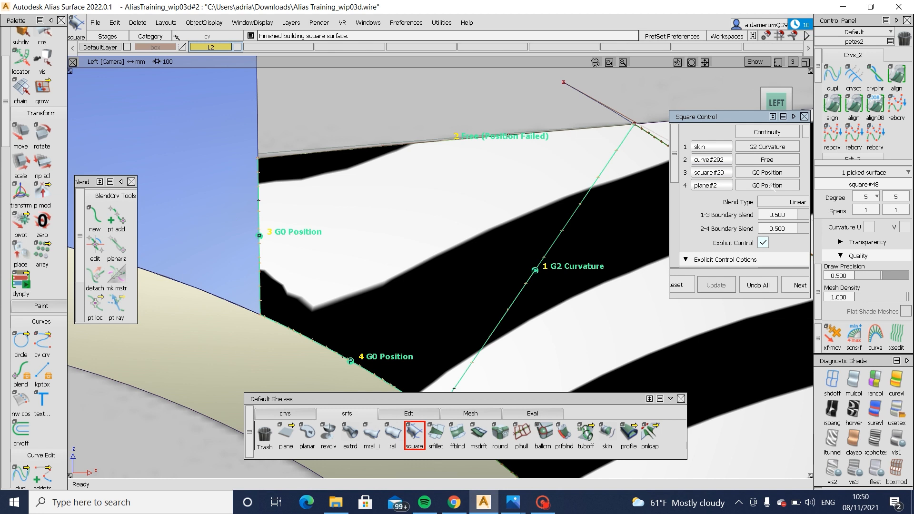
- Set the square surface's body panel boundary to G2 Curvature, exit the Square tool and display the surfaces' CVs
{"action": "left_click", "coordinate": [768, 172]}
{"action": "left_click", "coordinate": [771, 228]}
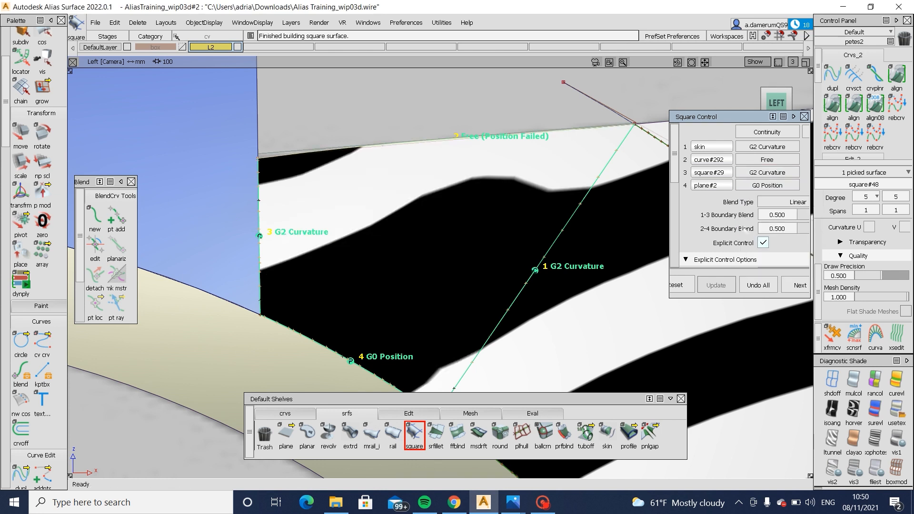
{"action": "left_click_drag", "start_coordinate": [430, 218], "coordinate": [432, 336], "text": "alt+shift"}
{"action": "middle_click_drag", "start_coordinate": [432, 336], "coordinate": [389, 344], "text": "alt+shift"}
{"action": "left_click_drag", "start_coordinate": [597, 208], "coordinate": [625, 149], "text": "ctrl+shift"}
{"action": "left_click", "coordinate": [694, 229]}
{"action": "left_click_drag", "start_coordinate": [694, 228], "coordinate": [709, 129], "text": "ctrl+shift"}
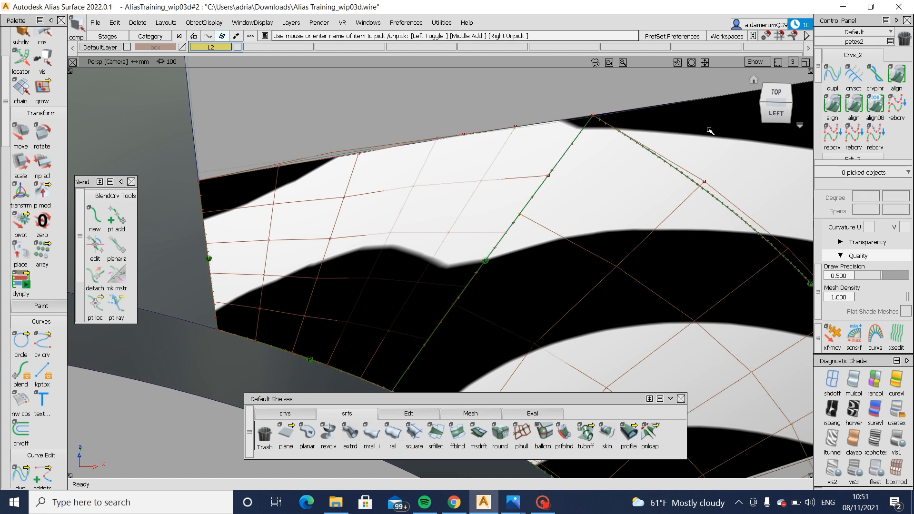
- Turn off the diagnostic shading to show the CV hulls in wireframe, and select the birail surface
{"action": "left_click_drag", "start_coordinate": [636, 199], "coordinate": [579, 227], "text": "alt+shift"}
{"action": "left_click_drag", "start_coordinate": [756, 172], "coordinate": [736, 196], "text": "ctrl+shift"}
{"action": "left_click", "coordinate": [690, 220]}
{"action": "left_click_drag", "start_coordinate": [605, 225], "coordinate": [462, 262], "text": "alt+shift"}
{"action": "left_click_drag", "start_coordinate": [381, 264], "coordinate": [457, 220], "text": "ctrl+shift"}
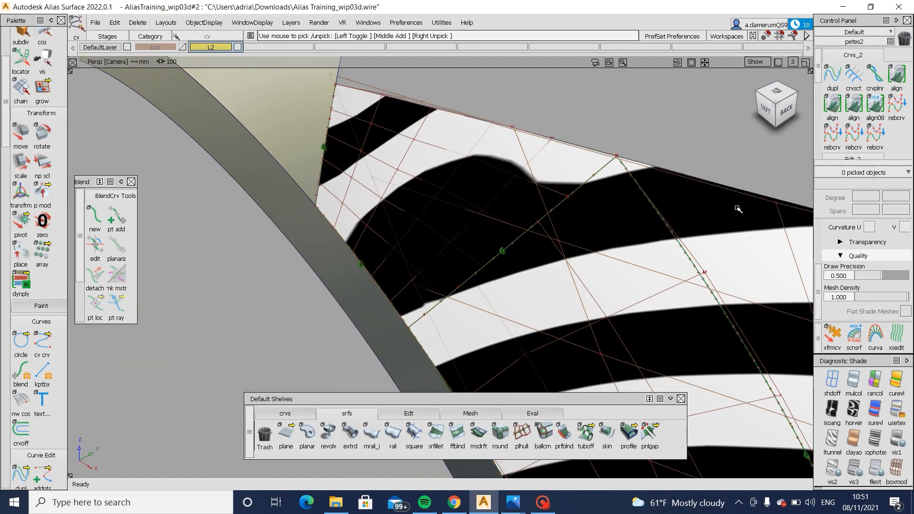
{"action": "left_click_drag", "start_coordinate": [738, 210], "coordinate": [663, 254], "text": "ctrl+shift"}
{"action": "left_click", "coordinate": [832, 381]}
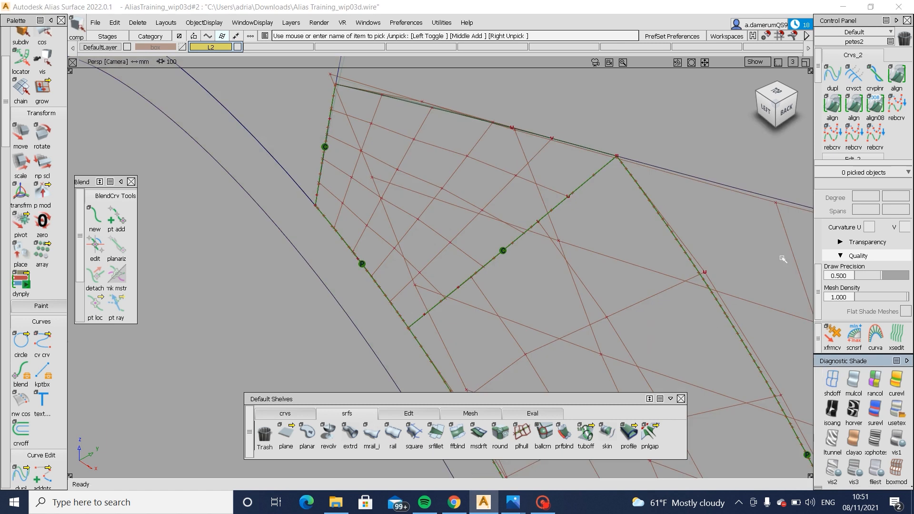
{"action": "left_click", "coordinate": [747, 306]}
{"action": "right_click_drag", "start_coordinate": [651, 282], "coordinate": [614, 319], "text": "alt+shift"}
{"action": "middle_click_drag", "start_coordinate": [614, 319], "coordinate": [460, 233], "text": "alt+shift"}
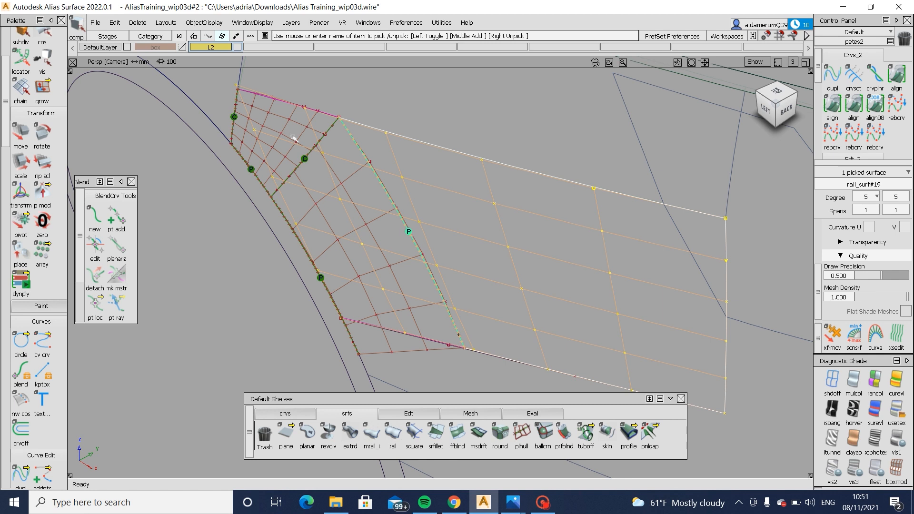
- Select the birail surface's CV that overlaps the small square surface and turn on zebra diagnostic shading
{"action": "right_click_drag", "start_coordinate": [281, 156], "coordinate": [313, 214], "text": "alt+shift"}
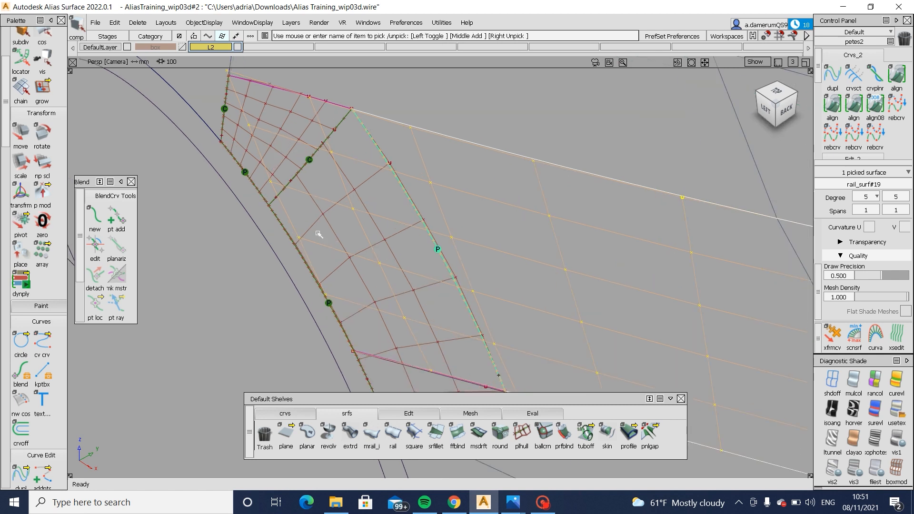
{"action": "left_click_drag", "start_coordinate": [316, 216], "coordinate": [315, 143], "text": "ctrl+shift"}
{"action": "left_click_drag", "start_coordinate": [245, 125], "coordinate": [286, 123], "text": "ctrl+shift"}
{"action": "left_click", "coordinate": [249, 125]}
{"action": "left_click_drag", "start_coordinate": [354, 205], "coordinate": [335, 186], "text": "alt+shift"}
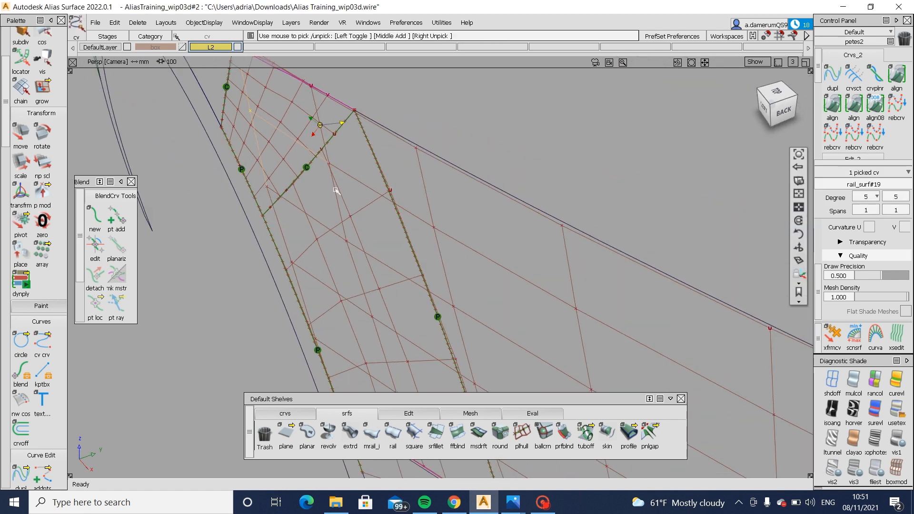
{"action": "left_click", "coordinate": [335, 186]}
{"action": "left_click", "coordinate": [897, 409]}
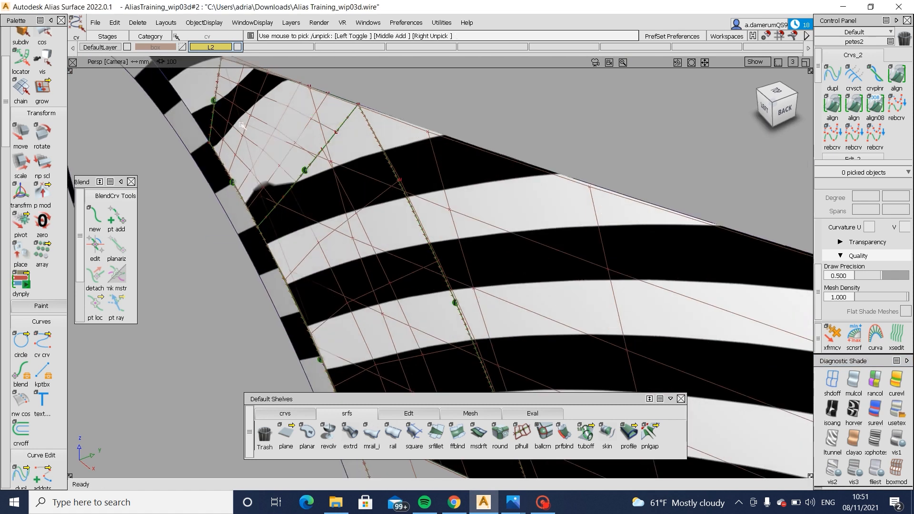
- Move a single birail surface CV over the square surface to adjust the zebra flow
{"action": "scroll", "coordinate": [317, 186], "scroll_direction": "up", "scroll_amount": 1}
{"action": "middle_click_drag", "start_coordinate": [441, 133], "coordinate": [445, 104], "text": "ctrl+shift"}
{"action": "left_click", "coordinate": [445, 103]}
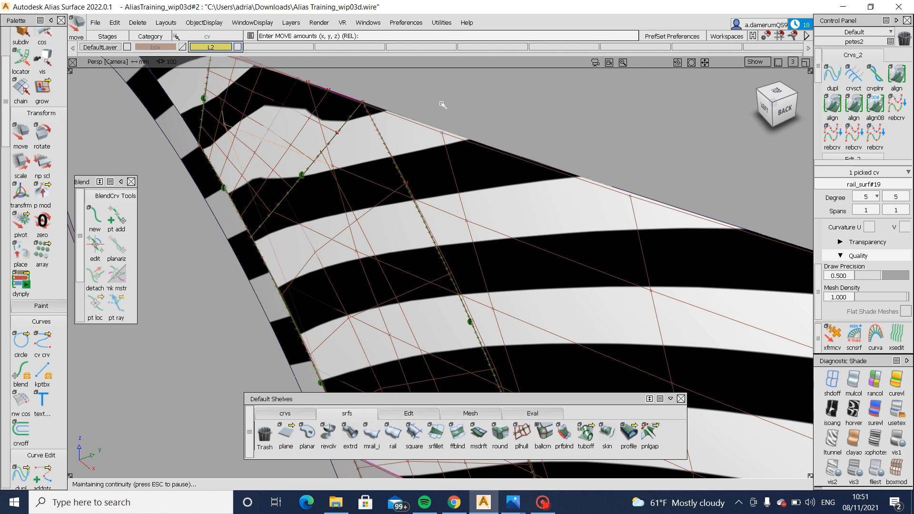
{"action": "left_click_drag", "start_coordinate": [441, 104], "coordinate": [305, 220], "text": "alt+shift"}
{"action": "middle_click_drag", "start_coordinate": [305, 221], "coordinate": [365, 240], "text": "alt+shift"}
{"action": "left_click_drag", "start_coordinate": [319, 203], "coordinate": [317, 143], "text": "ctrl+shift"}
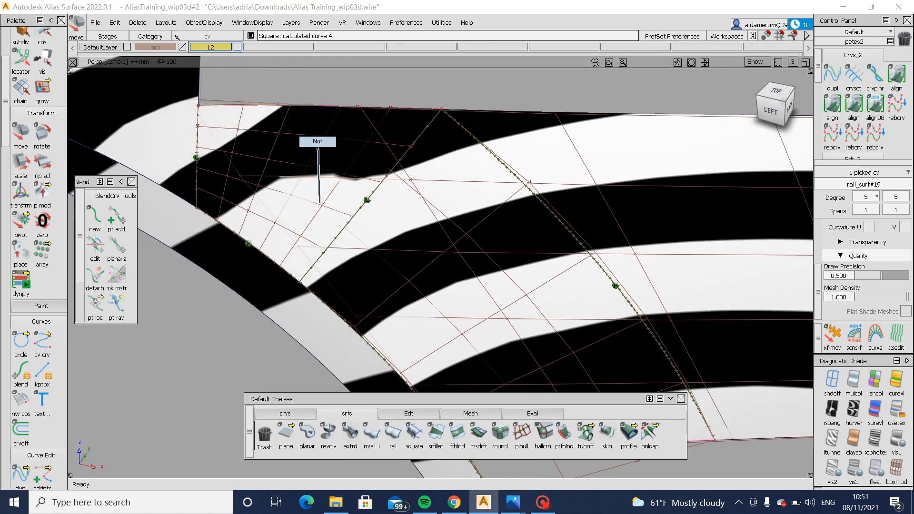
- Switch to the top view and move the birail surface's upper-edge CV beside the body panel
{"action": "left_click", "coordinate": [185, 99]}
{"action": "left_click_drag", "start_coordinate": [375, 145], "coordinate": [413, 157], "text": "alt+shift"}
{"action": "right_click_drag", "start_coordinate": [309, 77], "coordinate": [419, 162], "text": "alt+shift"}
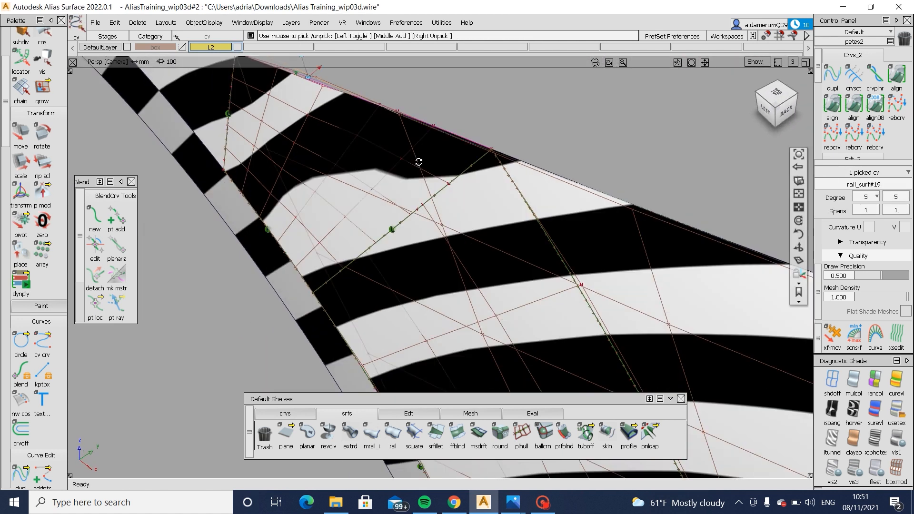
{"action": "left_click_drag", "start_coordinate": [418, 162], "coordinate": [476, 193], "text": "alt+shift"}
{"action": "left_click", "coordinate": [776, 98]}
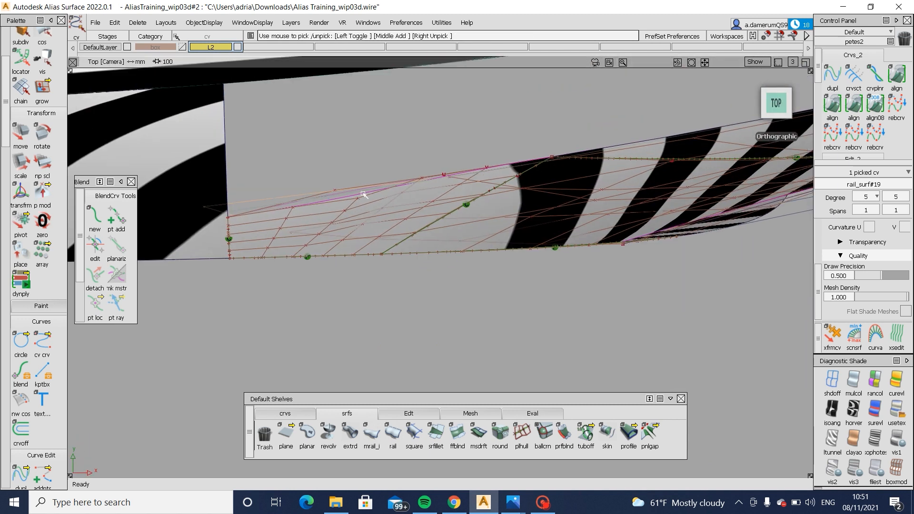
{"action": "left_click", "coordinate": [422, 180]}
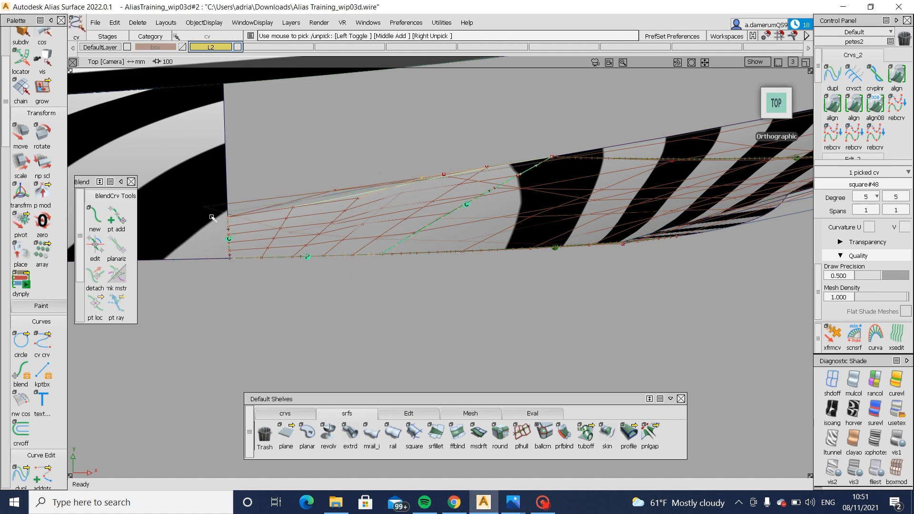
{"action": "left_click", "coordinate": [202, 190]}
{"action": "left_click_drag", "start_coordinate": [220, 195], "coordinate": [174, 194], "text": "ctrl+shift"}
{"action": "left_click_drag", "start_coordinate": [185, 193], "coordinate": [213, 221]}
{"action": "middle_click_drag", "start_coordinate": [265, 256], "coordinate": [289, 131], "text": "ctrl+shift"}
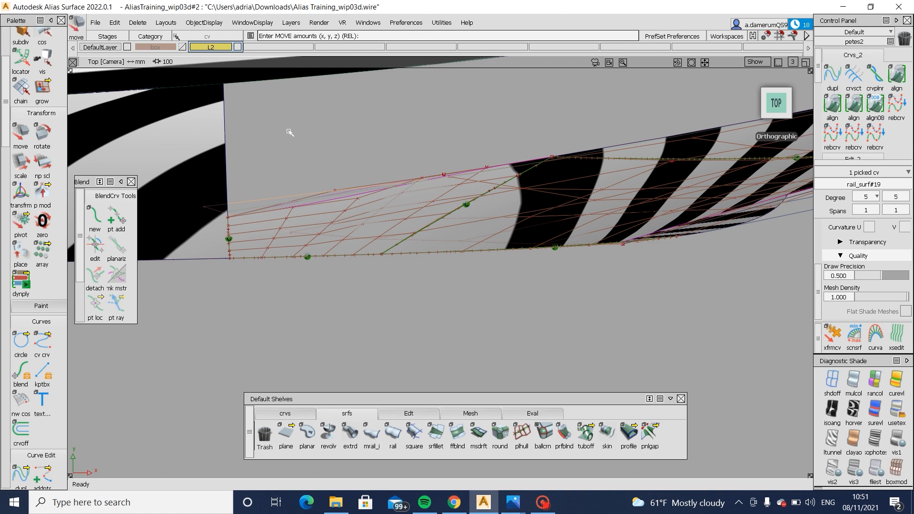
- Turn off the zebra shading to show the square and birail surfaces' CV hulls in wireframe
{"action": "right_click_drag", "start_coordinate": [740, 149], "coordinate": [696, 151], "text": "alt+shift"}
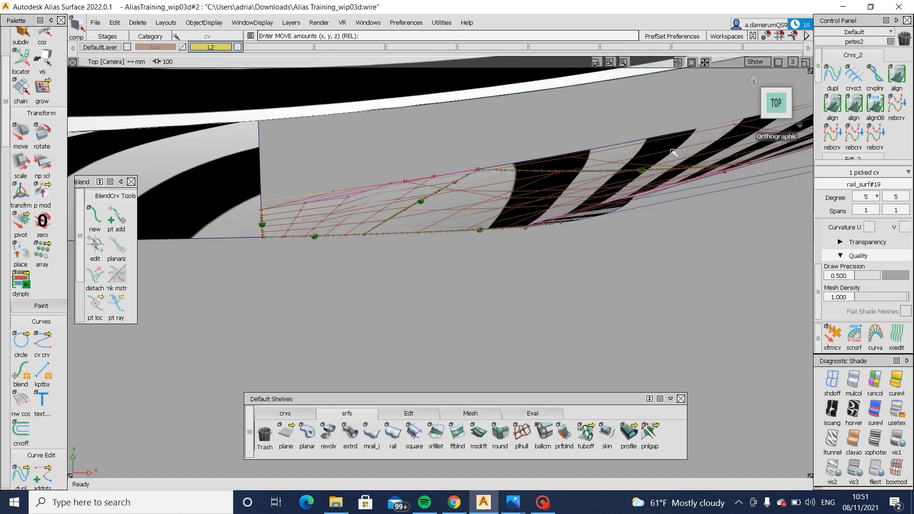
{"action": "left_click_drag", "start_coordinate": [700, 150], "coordinate": [673, 151], "text": "ctrl+shift"}
{"action": "left_click", "coordinate": [673, 152]}
{"action": "left_click_drag", "start_coordinate": [195, 212], "coordinate": [229, 215], "text": "ctrl+shift"}
{"action": "left_click", "coordinate": [332, 192]}
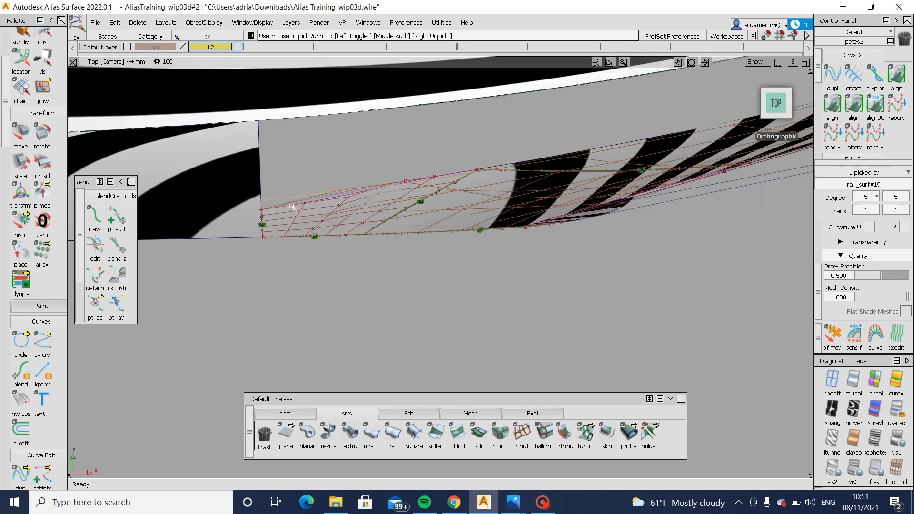
{"action": "left_click_drag", "start_coordinate": [292, 206], "coordinate": [259, 206], "text": "ctrl+shift"}
{"action": "left_click", "coordinate": [833, 380]}
{"action": "right_click_drag", "start_coordinate": [419, 343], "coordinate": [442, 341], "text": "alt+shift"}
{"action": "left_click_drag", "start_coordinate": [204, 180], "coordinate": [240, 217]}
{"action": "mouse_move", "coordinate": [282, 191]}
{"action": "right_mouse_down", "text": "ctrl+shift"}
{"action": "mouse_move", "coordinate": [284, 169]}
{"action": "mouse_move", "coordinate": [280, 176]}
{"action": "right_mouse_up", "text": "ctrl+shift"}
{"action": "left_click_drag", "start_coordinate": [289, 210], "coordinate": [288, 137], "text": "ctrl+shift"}
{"action": "left_click_drag", "start_coordinate": [247, 181], "coordinate": [209, 186], "text": "ctrl+shift"}
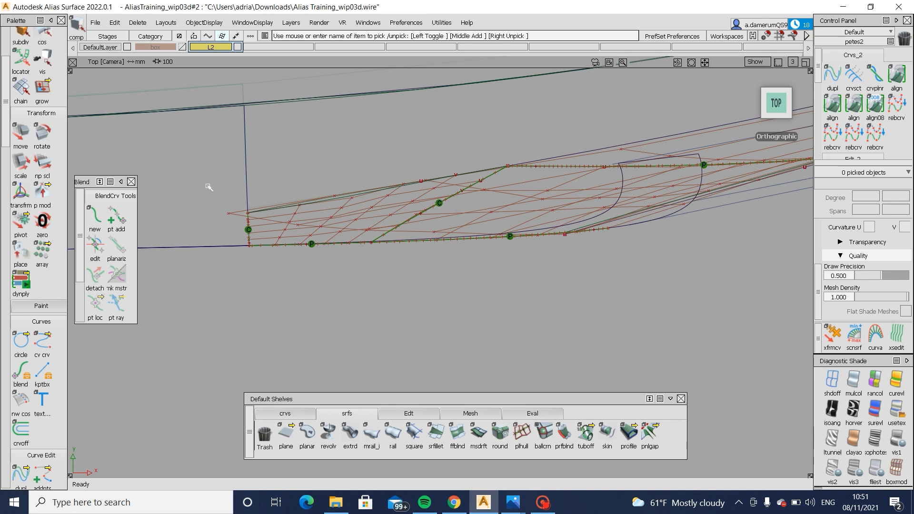
- Display the CVs of the body panel adjoining the square surface
{"action": "left_click", "coordinate": [247, 195]}
{"action": "right_click_drag", "start_coordinate": [259, 246], "coordinate": [270, 246], "text": "alt+shift"}
{"action": "left_click_drag", "start_coordinate": [211, 246], "coordinate": [210, 213], "text": "ctrl+shift"}
{"action": "left_click_drag", "start_coordinate": [210, 224], "coordinate": [235, 228], "text": "ctrl+shift"}
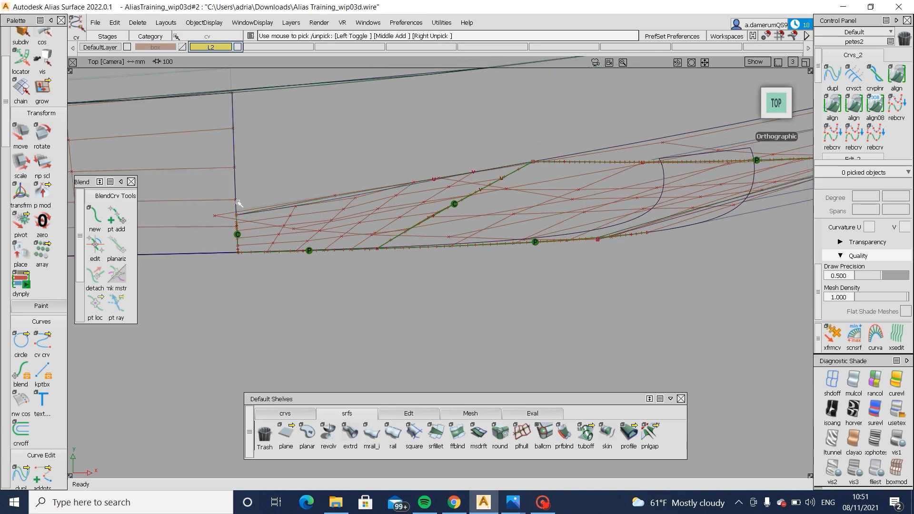
- Move the body panel's edge CV near the square surface's upper corner in the top view
{"action": "left_click", "coordinate": [238, 204]}
{"action": "middle_click_drag", "start_coordinate": [270, 333], "coordinate": [284, 308], "text": "ctrl+shift"}
{"action": "right_click_drag", "start_coordinate": [284, 308], "coordinate": [292, 280]}
{"action": "middle_click_drag", "start_coordinate": [167, 312], "coordinate": [245, 316], "text": "alt+shift"}
{"action": "left_click_drag", "start_coordinate": [247, 305], "coordinate": [247, 255], "text": "ctrl+shift"}
{"action": "left_click_drag", "start_coordinate": [247, 255], "coordinate": [247, 241], "text": "ctrl+shift"}
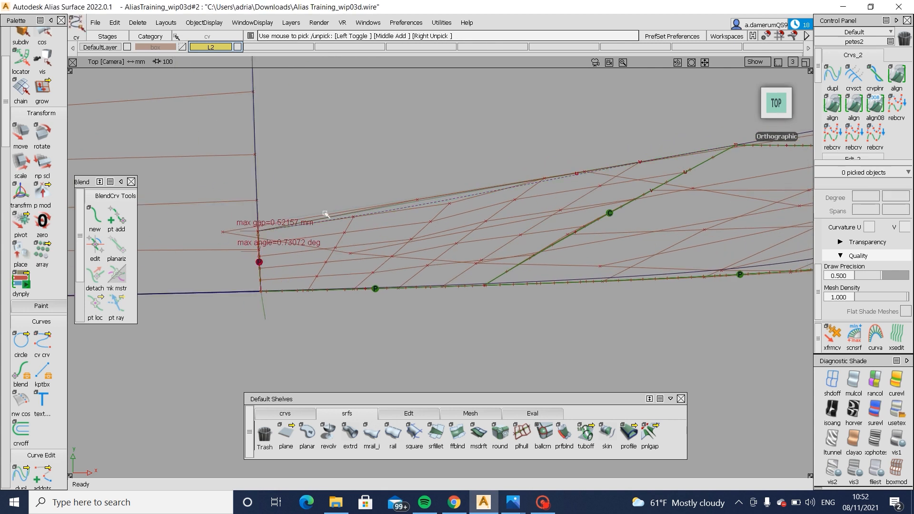
- Hide the birail surface's CVs to isolate the square surface's corner at the body panel
{"action": "left_click_drag", "start_coordinate": [324, 218], "coordinate": [293, 277], "text": "ctrl+shift"}
{"action": "left_click_drag", "start_coordinate": [330, 249], "coordinate": [757, 375]}
{"action": "left_click_drag", "start_coordinate": [613, 375], "coordinate": [613, 448], "text": "ctrl+shift"}
{"action": "mouse_move", "coordinate": [414, 233]}
{"action": "left_mouse_down", "text": "ctrl+shift"}
{"action": "mouse_move", "coordinate": [373, 261]}
{"action": "mouse_move", "coordinate": [356, 311]}
{"action": "left_mouse_up", "text": "ctrl+shift"}
{"action": "left_click", "coordinate": [372, 259]}
{"action": "left_click_drag", "start_coordinate": [253, 244], "coordinate": [253, 231], "text": "ctrl+shift"}
- Pick curve#292's end CV at the square surface's corner and move it to meet the body panel's edge
{"action": "left_click", "coordinate": [259, 231]}
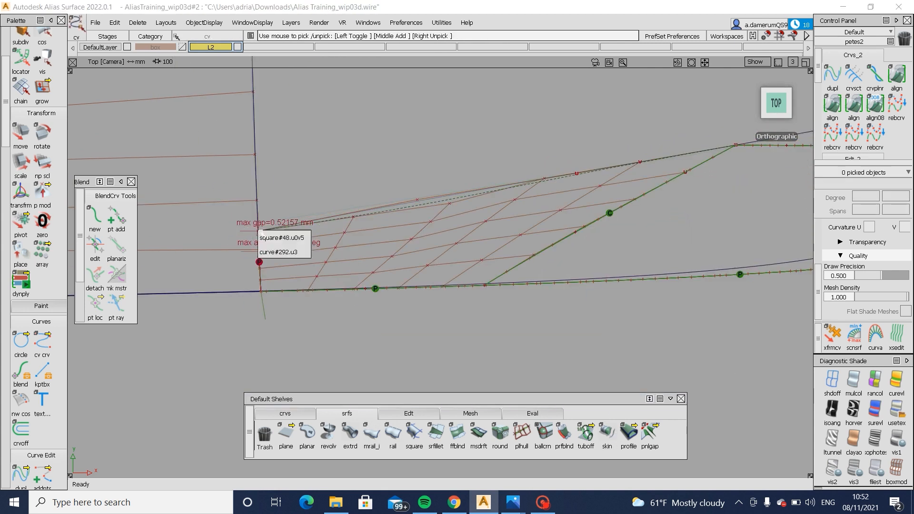
{"action": "left_click", "coordinate": [265, 251]}
{"action": "right_click_drag", "start_coordinate": [257, 245], "coordinate": [257, 223], "text": "ctrl+shift"}
{"action": "mouse_move", "coordinate": [253, 227]}
{"action": "left_mouse_down", "text": "alt+shift"}
{"action": "mouse_move", "coordinate": [249, 109]}
{"action": "mouse_move", "coordinate": [256, 222]}
{"action": "left_mouse_up", "text": "alt+shift"}
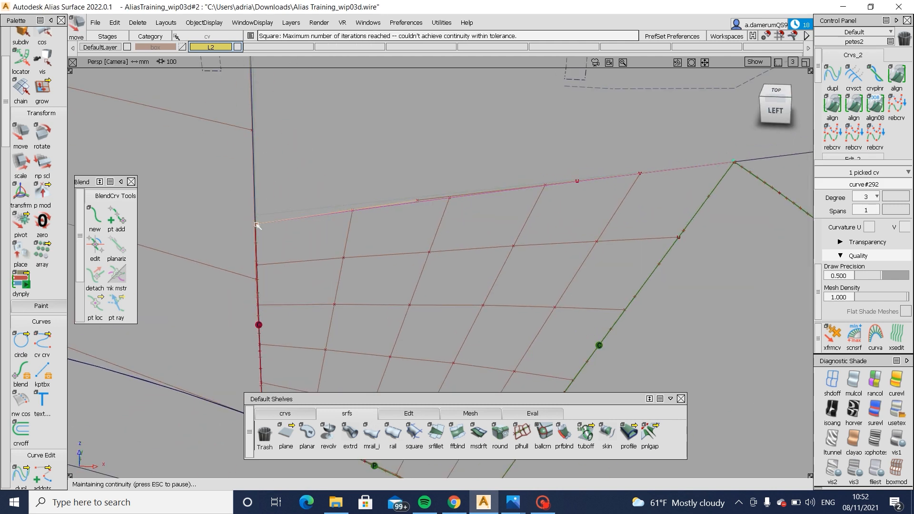
{"action": "left_click_drag", "start_coordinate": [300, 294], "coordinate": [340, 400], "text": "alt+shift"}
{"action": "left_click", "coordinate": [763, 94]}
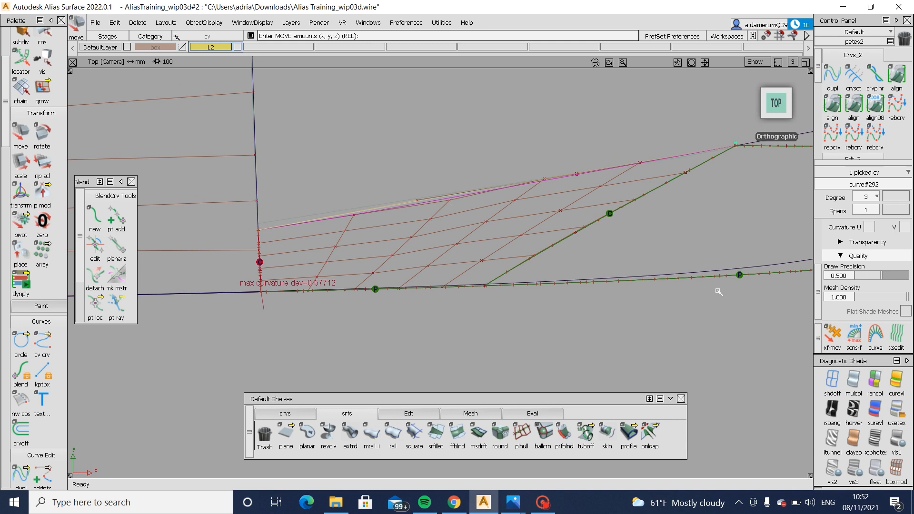
- Redisplay the birail surface's CVs and move its outermost CV beside the body panel's edge in the top view
{"action": "left_click_drag", "start_coordinate": [718, 223], "coordinate": [703, 243], "text": "ctrl+shift"}
{"action": "right_click_drag", "start_coordinate": [702, 243], "coordinate": [703, 259], "text": "alt+shift"}
{"action": "left_click_drag", "start_coordinate": [736, 155], "coordinate": [729, 181], "text": "ctrl+shift"}
{"action": "left_click", "coordinate": [744, 146]}
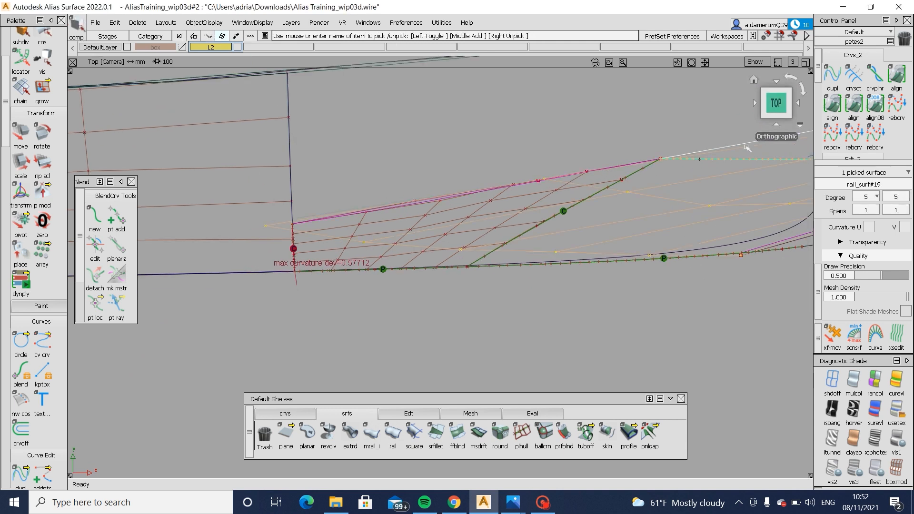
{"action": "left_click_drag", "start_coordinate": [645, 236], "coordinate": [643, 180], "text": "ctrl+shift"}
{"action": "left_click", "coordinate": [264, 228]}
{"action": "middle_click_drag", "start_coordinate": [315, 288], "coordinate": [321, 307], "text": "ctrl+shift"}
{"action": "right_click_drag", "start_coordinate": [321, 307], "coordinate": [320, 311]}
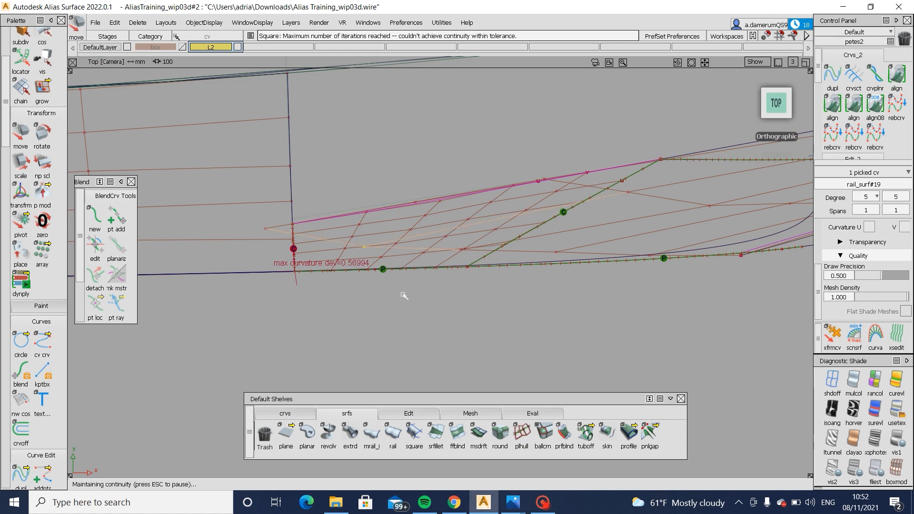
{"action": "left_click_drag", "start_coordinate": [401, 296], "coordinate": [399, 242], "text": "ctrl+shift"}
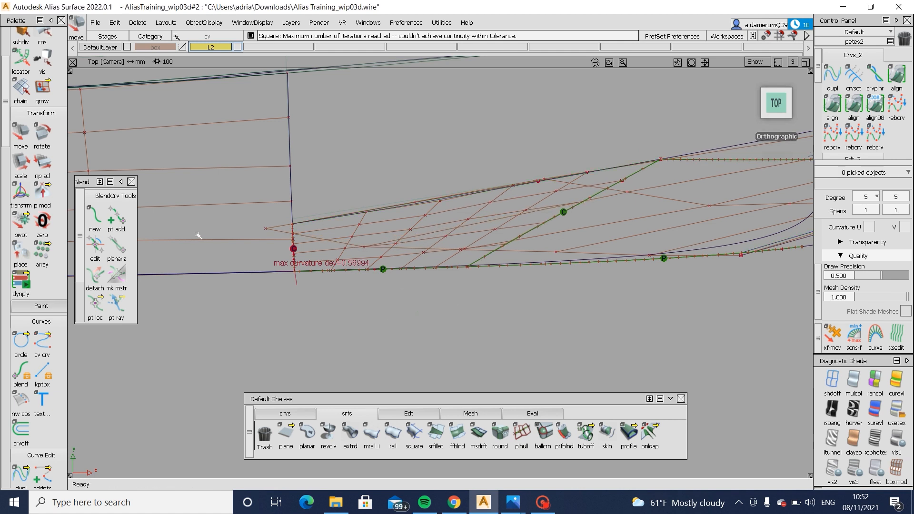
- Move the body panel's edge CV just below the square surface's upper corner
{"action": "left_click", "coordinate": [294, 240]}
{"action": "left_click_drag", "start_coordinate": [362, 314], "coordinate": [362, 312]}
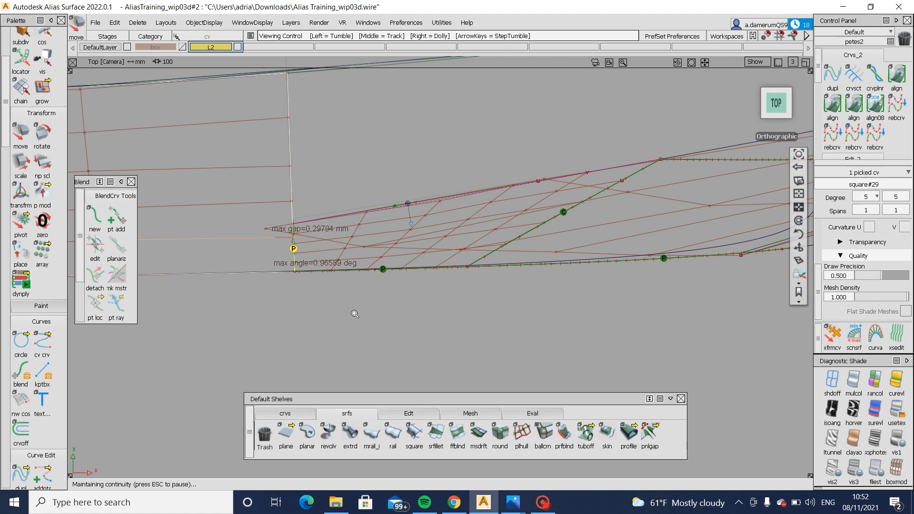
{"action": "right_click_drag", "start_coordinate": [355, 314], "coordinate": [191, 332], "text": "alt+shift"}
{"action": "middle_click_drag", "start_coordinate": [191, 334], "coordinate": [305, 337], "text": "alt+shift"}
{"action": "left_click_drag", "start_coordinate": [264, 306], "coordinate": [262, 259], "text": "ctrl+shift"}
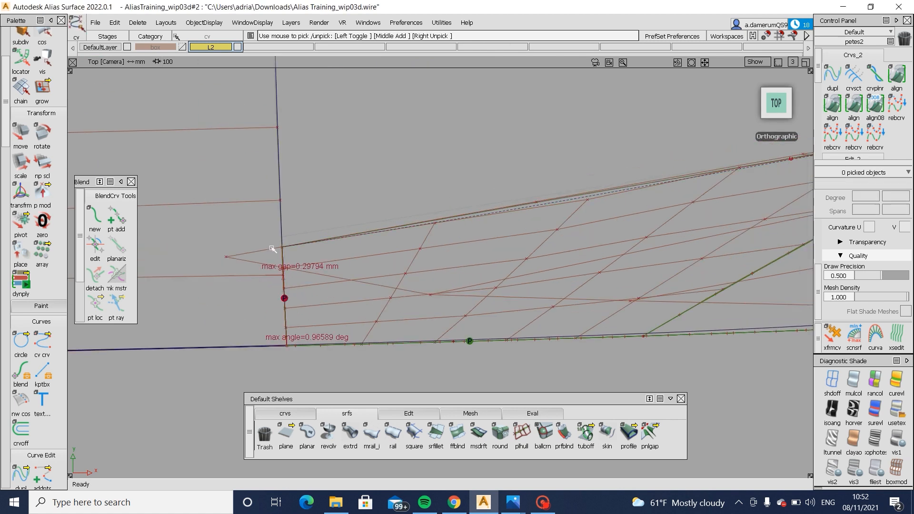
- Realign the end CV of curve#292 with the body panel's edge to restore continuity at the corner
{"action": "left_click", "coordinate": [290, 287]}
{"action": "left_click", "coordinate": [311, 237]}
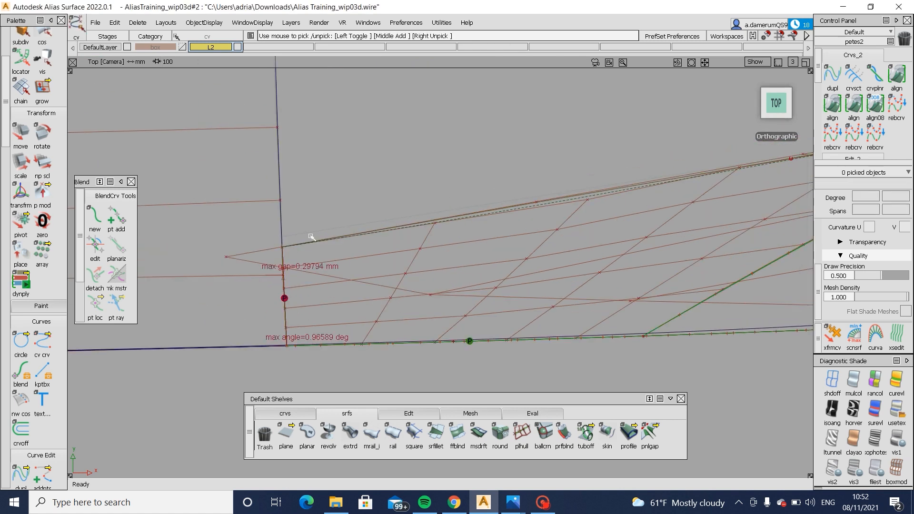
{"action": "left_click", "coordinate": [279, 249]}
{"action": "left_click", "coordinate": [291, 257]}
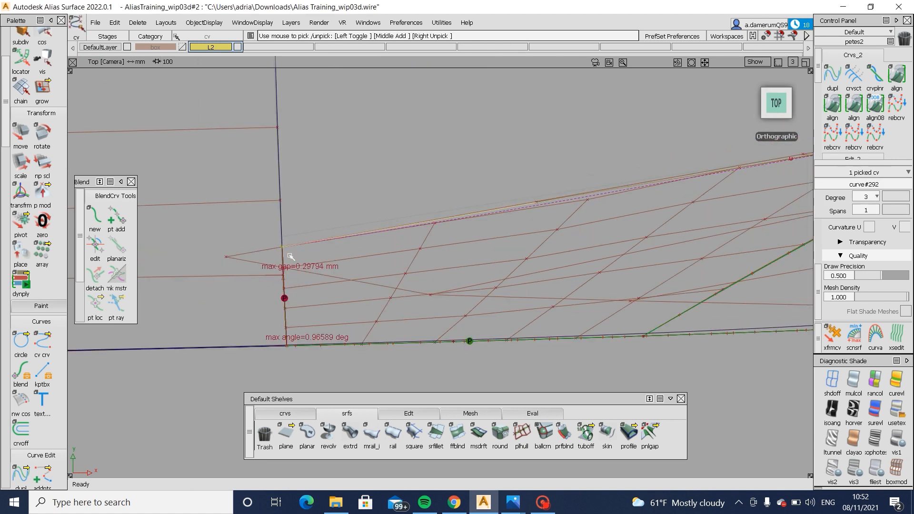
{"action": "left_click_drag", "start_coordinate": [282, 243], "coordinate": [280, 249]}
{"action": "mouse_move", "coordinate": [467, 272]}
{"action": "left_mouse_down", "text": "alt+shift"}
{"action": "mouse_move", "coordinate": [441, 190]}
{"action": "mouse_move", "coordinate": [462, 188]}
{"action": "left_mouse_up", "text": "alt+shift"}
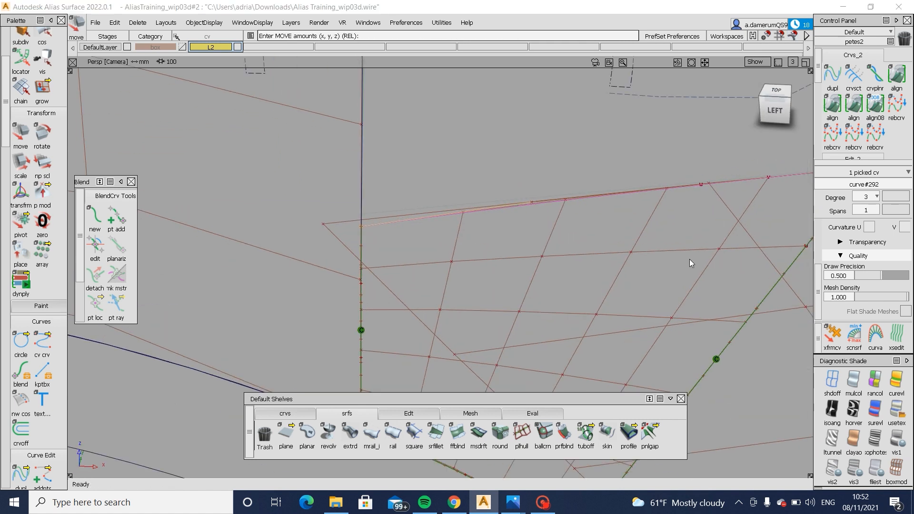
- Turn on zebra shading and examine the stripe flow across the body panel, square, skin and birail surfaces
{"action": "left_click_drag", "start_coordinate": [691, 261], "coordinate": [693, 290], "text": "ctrl+shift"}
{"action": "left_click", "coordinate": [855, 411]}
{"action": "right_click_drag", "start_coordinate": [622, 328], "coordinate": [592, 310], "text": "alt+shift"}
{"action": "left_click_drag", "start_coordinate": [592, 310], "coordinate": [628, 329], "text": "alt+shift"}
{"action": "left_click", "coordinate": [593, 296], "text": "alt+shift"}
{"action": "middle_click_drag", "start_coordinate": [636, 334], "coordinate": [516, 339], "text": "alt+shift"}
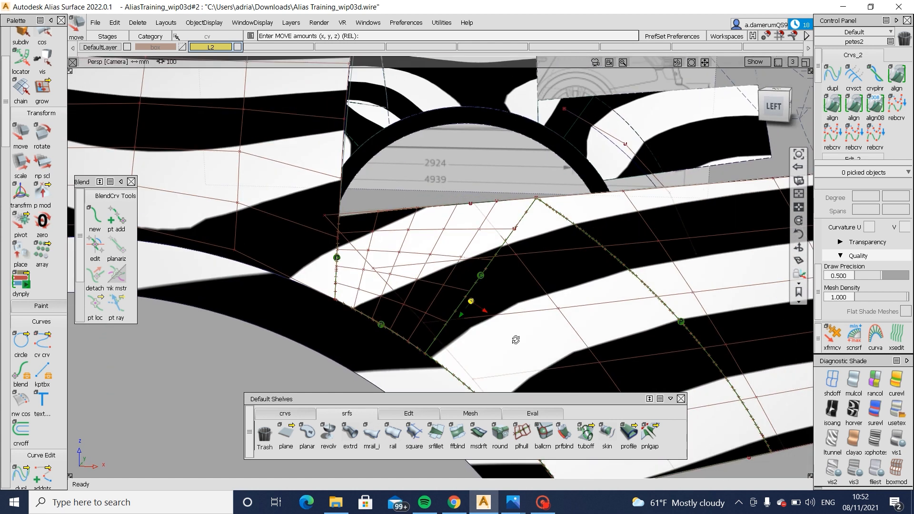
{"action": "left_click_drag", "start_coordinate": [516, 339], "coordinate": [509, 322], "text": "alt+shift"}
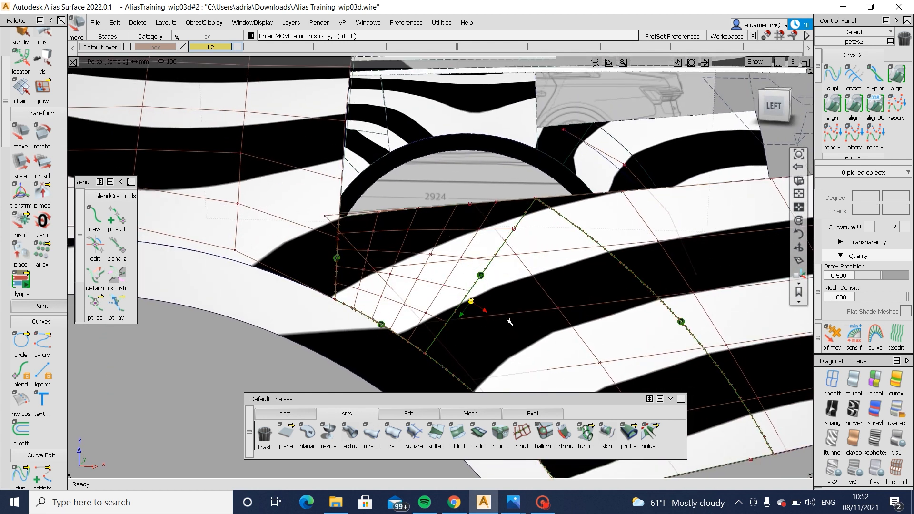
{"action": "middle_click_drag", "start_coordinate": [540, 334], "coordinate": [468, 235], "text": "alt+shift"}
{"action": "left_click_drag", "start_coordinate": [498, 321], "coordinate": [502, 217], "text": "ctrl+shift"}
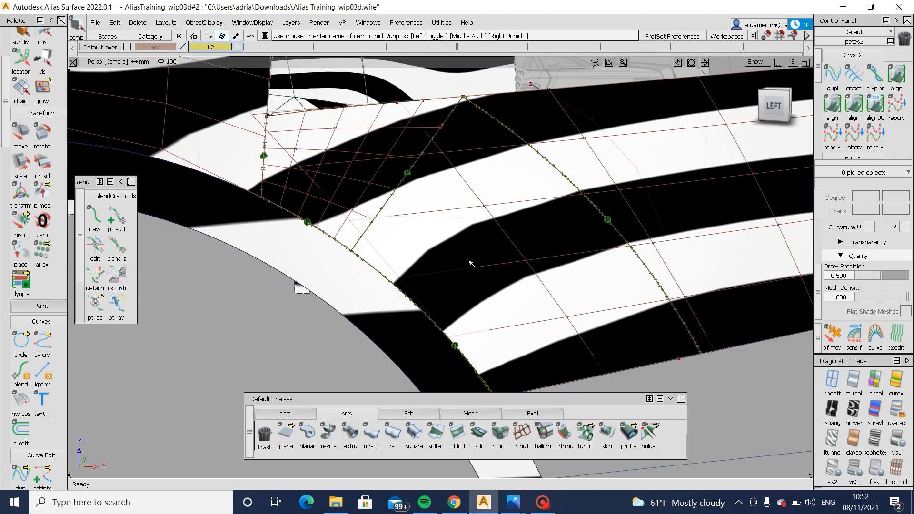
{"action": "left_click", "coordinate": [470, 310]}
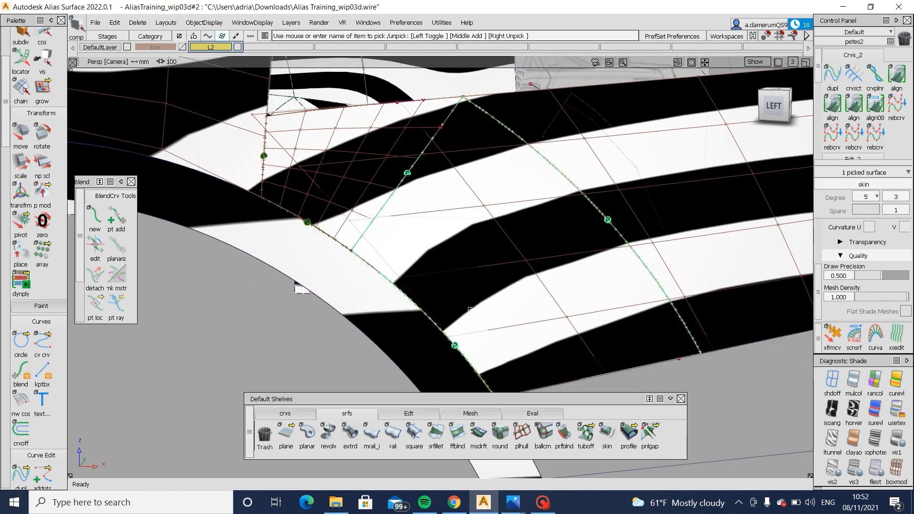
{"action": "left_click", "coordinate": [487, 278]}
{"action": "mouse_move", "coordinate": [362, 284]}
{"action": "left_mouse_down", "text": "alt+shift"}
{"action": "mouse_move", "coordinate": [360, 306]}
{"action": "mouse_move", "coordinate": [361, 291]}
{"action": "left_mouse_up", "text": "alt+shift"}
{"action": "mouse_move", "coordinate": [410, 323]}
{"action": "left_mouse_down", "text": "alt+shift"}
{"action": "mouse_move", "coordinate": [310, 210]}
{"action": "mouse_move", "coordinate": [315, 236]}
{"action": "mouse_move", "coordinate": [270, 251]}
{"action": "mouse_move", "coordinate": [305, 267]}
{"action": "left_mouse_up", "text": "alt+shift"}
{"action": "left_click_drag", "start_coordinate": [458, 337], "coordinate": [471, 274], "text": "ctrl+shift"}
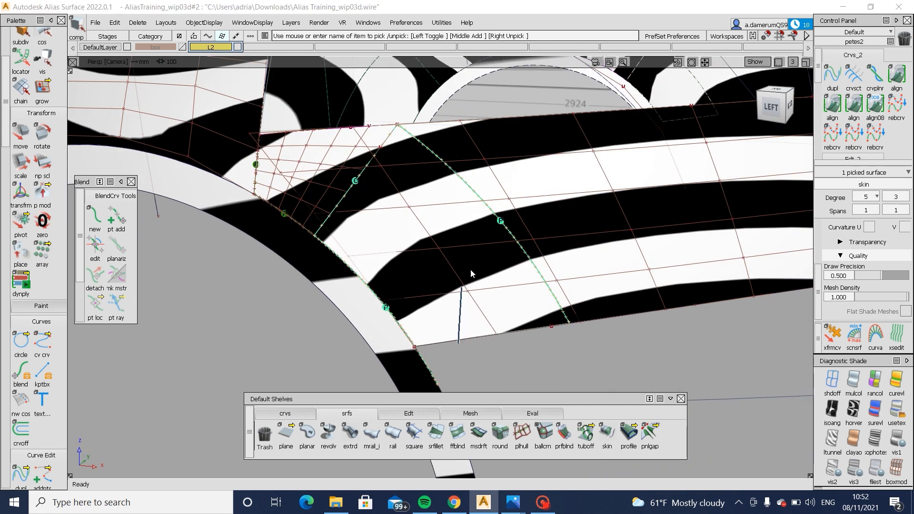
- Switch to the user texture diagnostic shading, select the body side surfaces and hide their CVs
{"action": "left_click", "coordinate": [897, 410]}
{"action": "right_click_drag", "start_coordinate": [334, 267], "coordinate": [283, 259], "text": "alt+shift"}
{"action": "left_click_drag", "start_coordinate": [360, 156], "coordinate": [278, 215], "text": "ctrl+shift"}
{"action": "left_click_drag", "start_coordinate": [229, 129], "coordinate": [612, 319]}
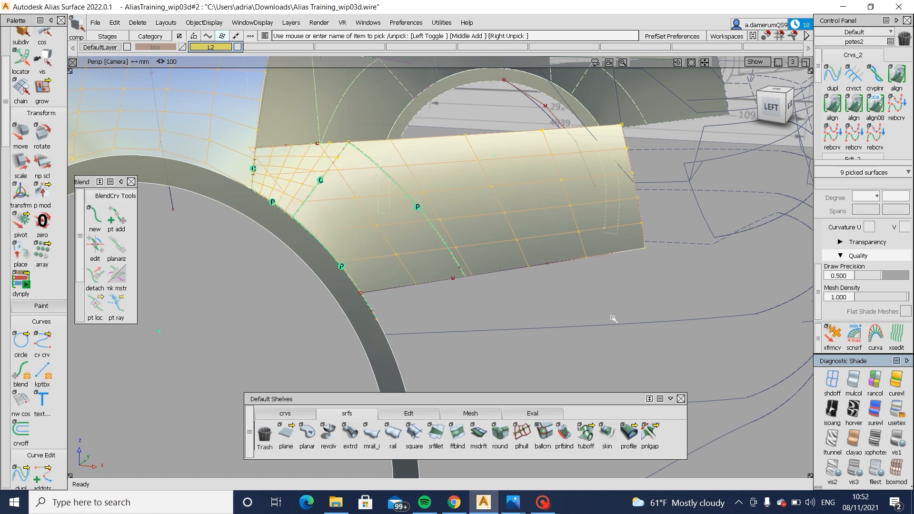
{"action": "left_click_drag", "start_coordinate": [428, 187], "coordinate": [402, 236], "text": "alt+shift"}
{"action": "middle_click_drag", "start_coordinate": [402, 237], "coordinate": [475, 327], "text": "alt+shift"}
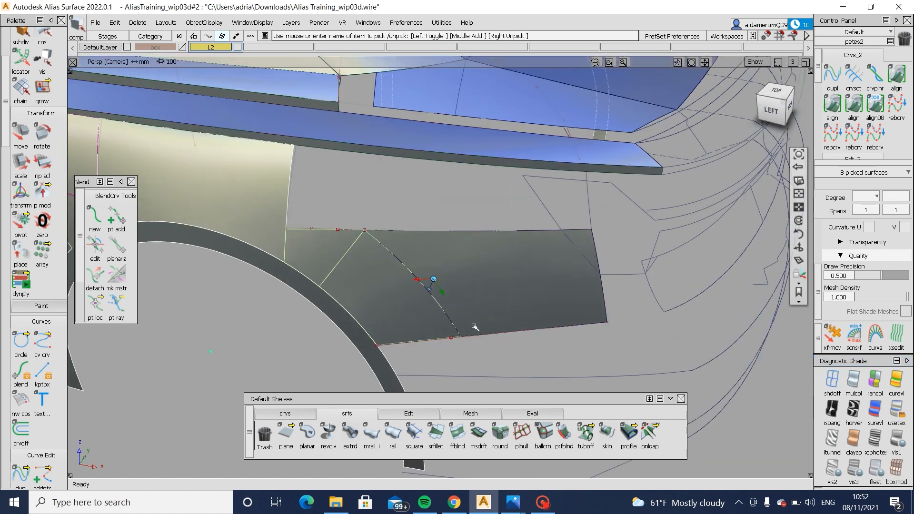
{"action": "left_click_drag", "start_coordinate": [475, 326], "coordinate": [469, 262], "text": "ctrl+shift"}
{"action": "left_click_drag", "start_coordinate": [379, 227], "coordinate": [369, 233], "text": "alt+shift"}
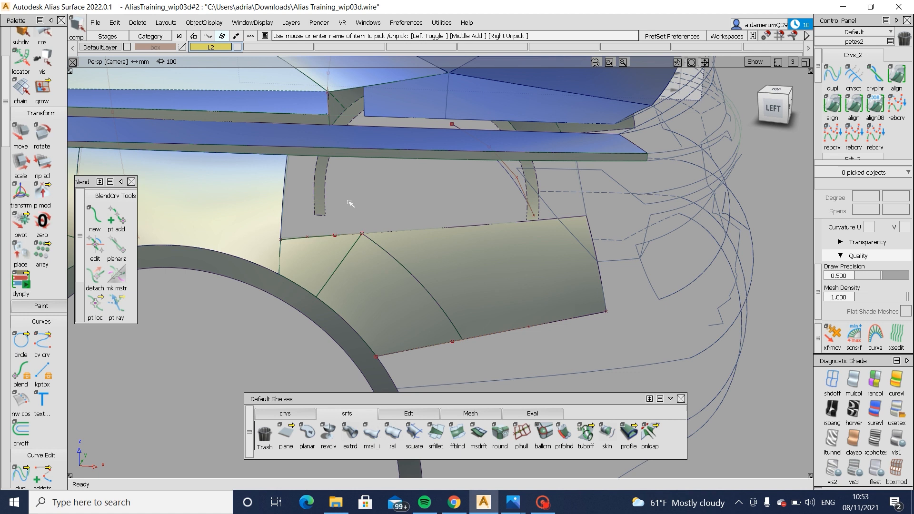
- Examine the shaded body side surfaces around the rear wheel arch from the side and at an angle
{"action": "left_click_drag", "start_coordinate": [392, 225], "coordinate": [353, 221], "text": "alt+shift"}
{"action": "right_click_drag", "start_coordinate": [353, 221], "coordinate": [329, 266], "text": "alt+shift"}
{"action": "left_click_drag", "start_coordinate": [328, 266], "coordinate": [391, 281], "text": "alt+shift"}
{"action": "middle_click_drag", "start_coordinate": [433, 260], "coordinate": [500, 257], "text": "alt+shift"}
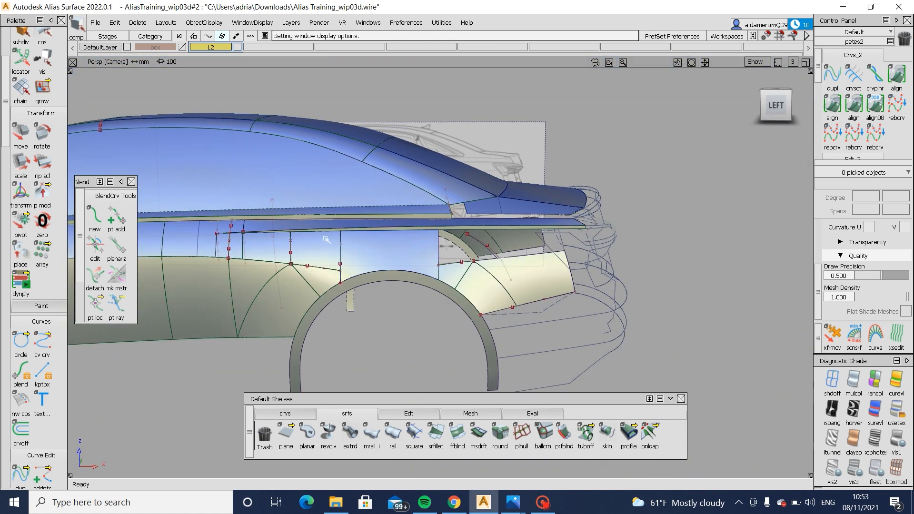
{"action": "left_click", "coordinate": [264, 251]}
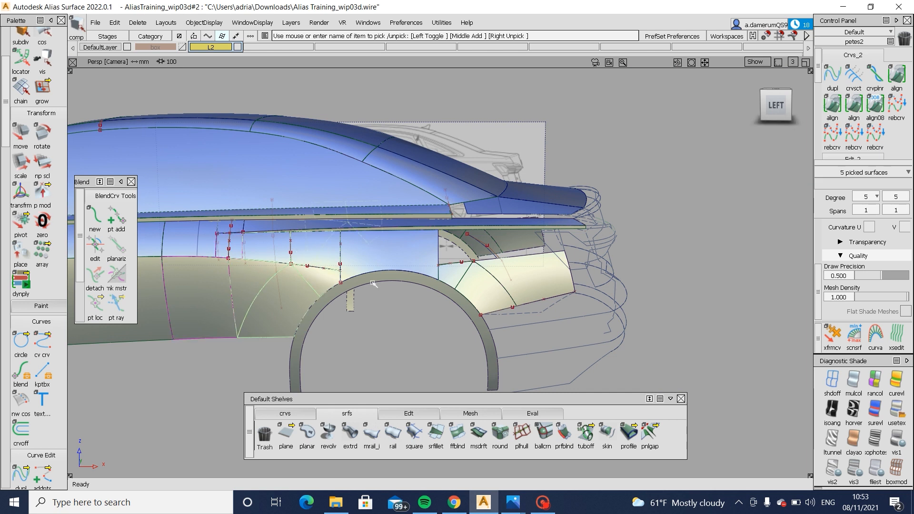
{"action": "right_click_drag", "start_coordinate": [633, 286], "coordinate": [601, 292], "text": "alt+shift"}
{"action": "left_click_drag", "start_coordinate": [601, 292], "coordinate": [591, 333], "text": "alt+shift"}
{"action": "left_click_drag", "start_coordinate": [594, 341], "coordinate": [595, 280], "text": "ctrl+shift"}
{"action": "left_click_drag", "start_coordinate": [469, 280], "coordinate": [510, 284], "text": "alt+shift"}
{"action": "right_click_drag", "start_coordinate": [531, 286], "coordinate": [563, 288], "text": "alt+shift"}
{"action": "left_click_drag", "start_coordinate": [563, 287], "coordinate": [547, 292], "text": "alt+shift"}
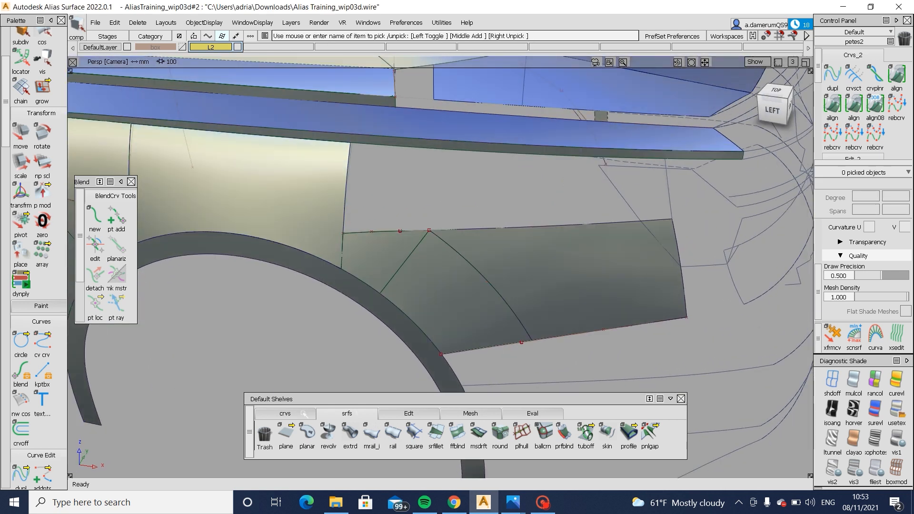
- Draw an edit point curve from the panel corner above the rear wheel arch up to the shoulder strip's lower edge
{"action": "left_click", "coordinate": [303, 413]}
{"action": "left_click", "coordinate": [308, 433]}
{"action": "left_click", "coordinate": [431, 232]}
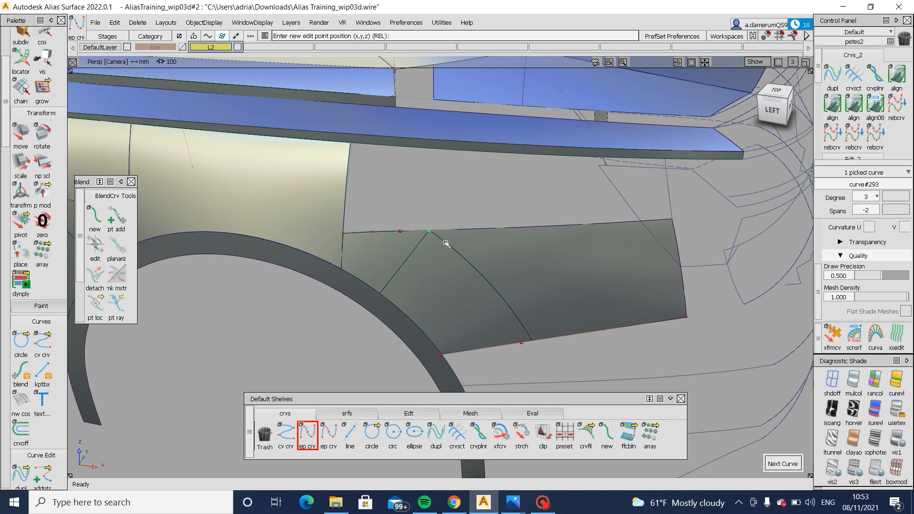
{"action": "key", "text": "ctrl+z"}
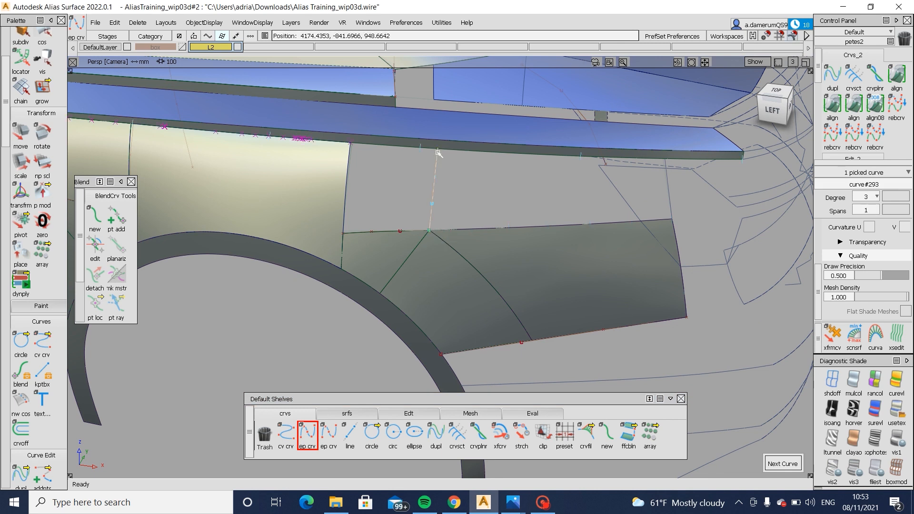
{"action": "mouse_move", "coordinate": [481, 217]}
{"action": "left_mouse_down", "text": "alt+shift"}
{"action": "mouse_move", "coordinate": [507, 281]}
{"action": "mouse_move", "coordinate": [500, 260]}
{"action": "mouse_move", "coordinate": [453, 217]}
{"action": "left_mouse_up", "text": "alt+shift"}
{"action": "key", "text": "ctrl+z"}
- Pick the two middle CVs of curve#293 and move them about -5.5 mm in Y to bow the curve outward
{"action": "left_click_drag", "start_coordinate": [381, 202], "coordinate": [449, 206], "text": "ctrl+shift"}
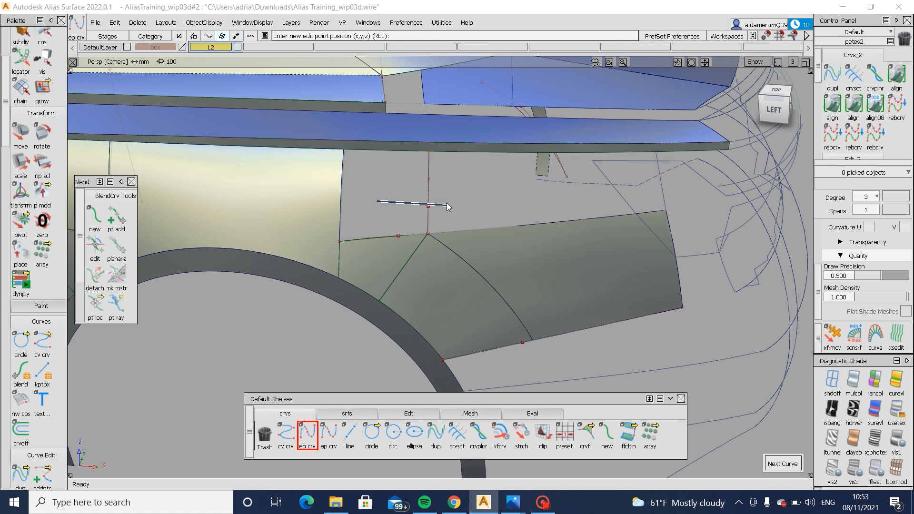
{"action": "left_click_drag", "start_coordinate": [408, 170], "coordinate": [445, 216]}
{"action": "left_click_drag", "start_coordinate": [507, 284], "coordinate": [550, 336], "text": "alt+shift"}
{"action": "middle_click_drag", "start_coordinate": [551, 337], "coordinate": [546, 291], "text": "ctrl+shift"}
{"action": "left_click", "coordinate": [546, 290]}
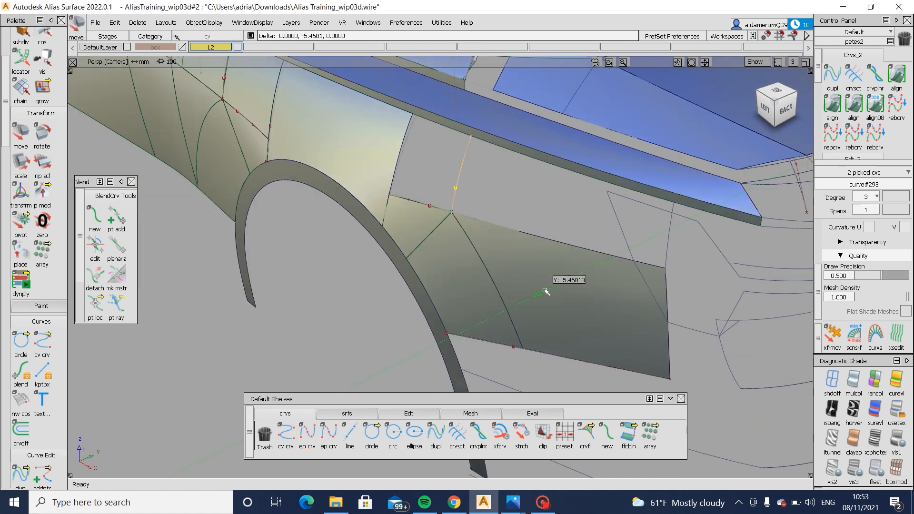
{"action": "right_click_drag", "start_coordinate": [545, 291], "coordinate": [517, 288], "text": "alt+shift"}
- Select curve#126 at the rear end of the open area and display its CVs
{"action": "mouse_move", "coordinate": [516, 287]}
{"action": "left_mouse_down", "text": "alt+shift"}
{"action": "mouse_move", "coordinate": [387, 244]}
{"action": "mouse_move", "coordinate": [326, 249]}
{"action": "mouse_move", "coordinate": [605, 259]}
{"action": "mouse_move", "coordinate": [429, 321]}
{"action": "mouse_move", "coordinate": [716, 302]}
{"action": "mouse_move", "coordinate": [627, 257]}
{"action": "left_mouse_up", "text": "alt+shift"}
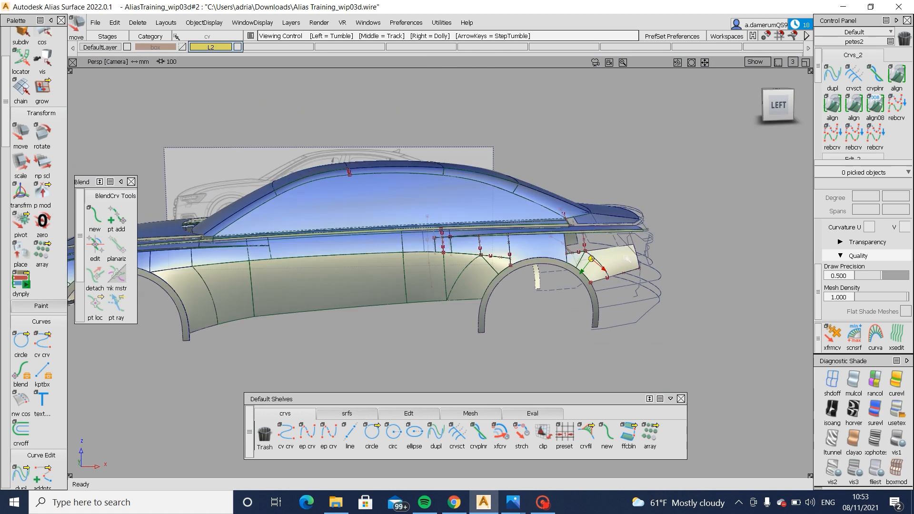
{"action": "left_click_drag", "start_coordinate": [527, 267], "coordinate": [525, 308], "text": "alt+shift"}
{"action": "right_click_drag", "start_coordinate": [524, 310], "coordinate": [598, 345], "text": "alt+shift"}
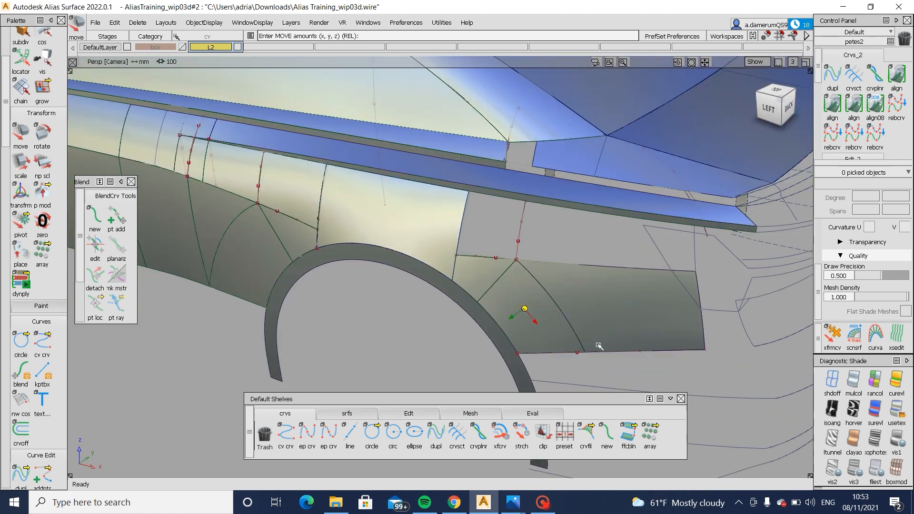
{"action": "middle_click_drag", "start_coordinate": [598, 345], "coordinate": [497, 333], "text": "alt+shift"}
{"action": "right_click_drag", "start_coordinate": [497, 333], "coordinate": [633, 323], "text": "alt+shift"}
{"action": "left_click_drag", "start_coordinate": [634, 323], "coordinate": [654, 266], "text": "ctrl+shift"}
{"action": "left_click", "coordinate": [648, 264]}
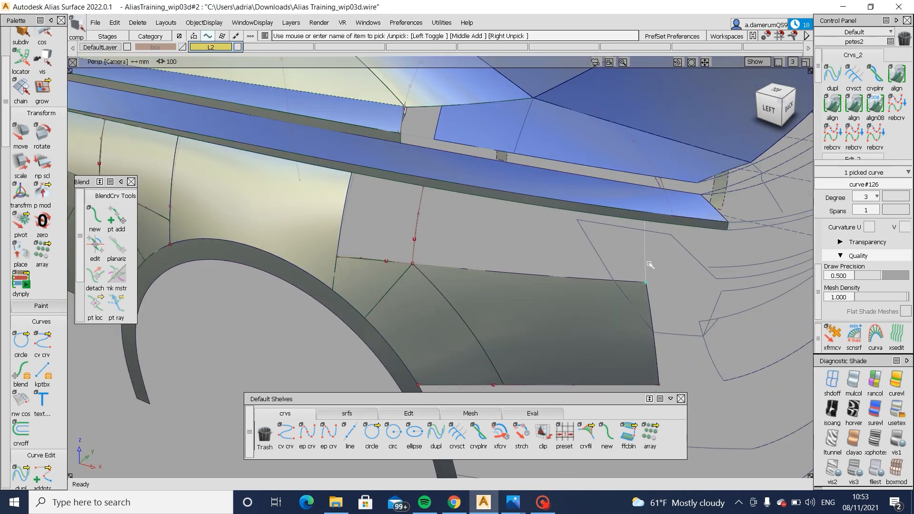
{"action": "left_click_drag", "start_coordinate": [710, 278], "coordinate": [618, 160], "text": "alt+shift"}
{"action": "right_click_drag", "start_coordinate": [617, 161], "coordinate": [553, 261], "text": "alt+shift"}
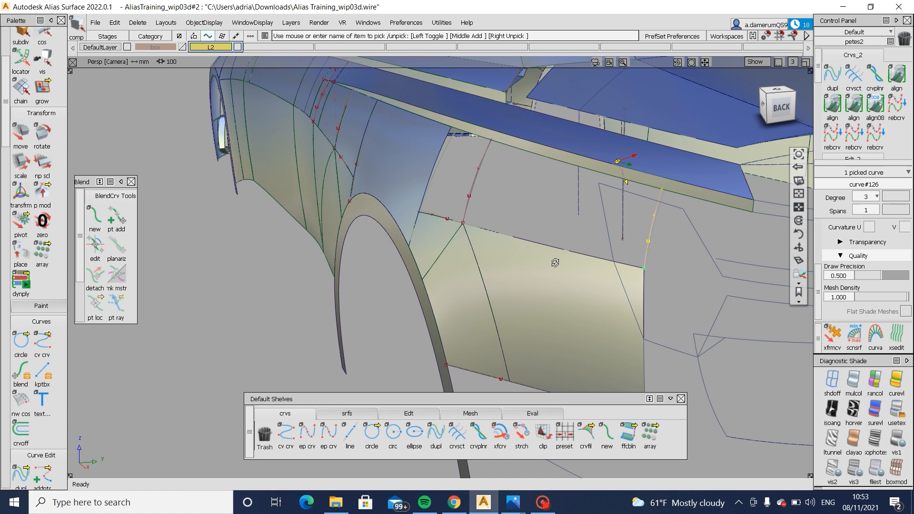
{"action": "left_click_drag", "start_coordinate": [553, 261], "coordinate": [471, 360], "text": "alt+shift"}
- Try to build a square surface starting from the lower panel's upper edge and curve#126
{"action": "left_click", "coordinate": [342, 414]}
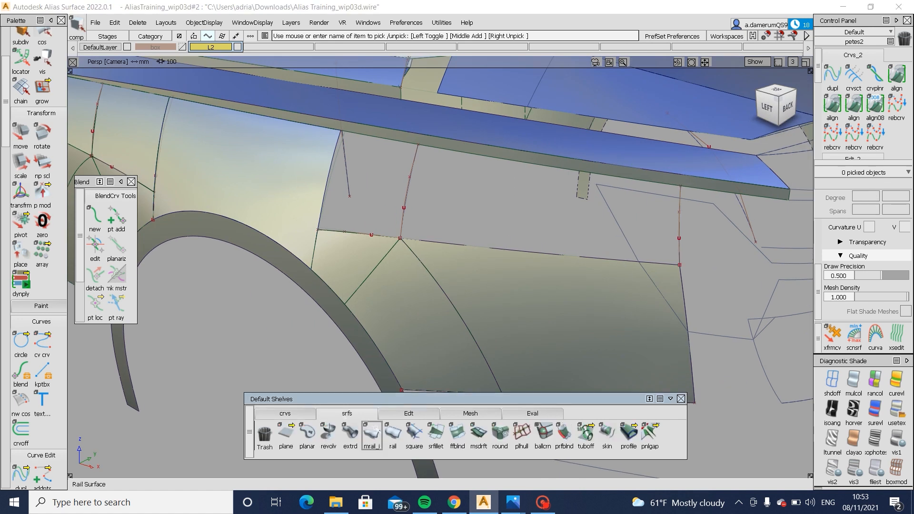
{"action": "left_click", "coordinate": [420, 442]}
{"action": "left_click", "coordinate": [512, 250]}
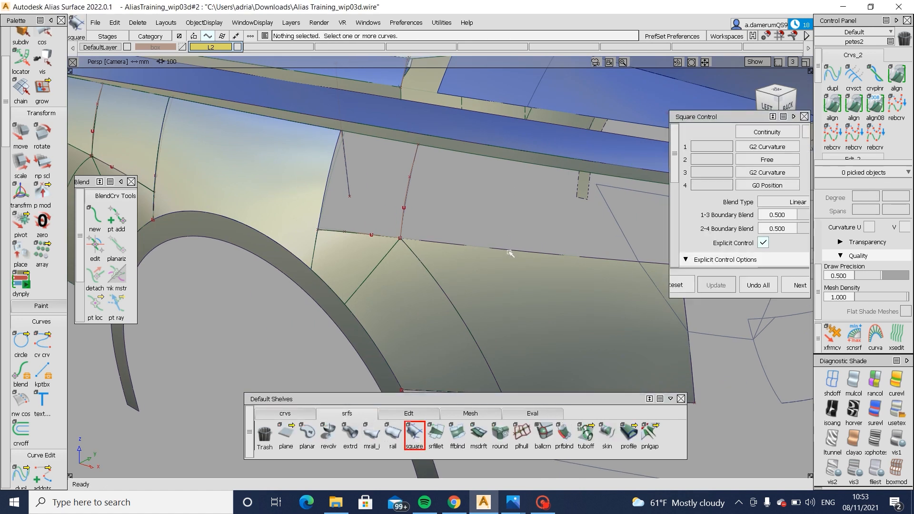
{"action": "middle_click_drag", "start_coordinate": [362, 269], "coordinate": [331, 275], "text": "alt+shift"}
{"action": "left_click_drag", "start_coordinate": [331, 276], "coordinate": [479, 249], "text": "alt+shift"}
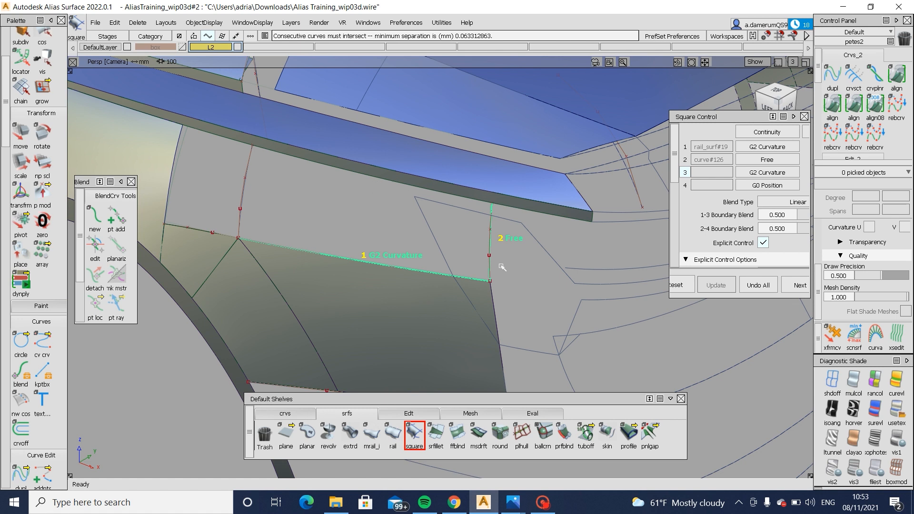
- Snap the upper end CV of curve#126 onto the shoulder strip's lower edge
{"action": "scroll", "coordinate": [497, 210], "scroll_direction": "up", "scroll_amount": 5}
{"action": "middle_click_drag", "start_coordinate": [527, 235], "coordinate": [521, 217], "text": "ctrl+shift"}
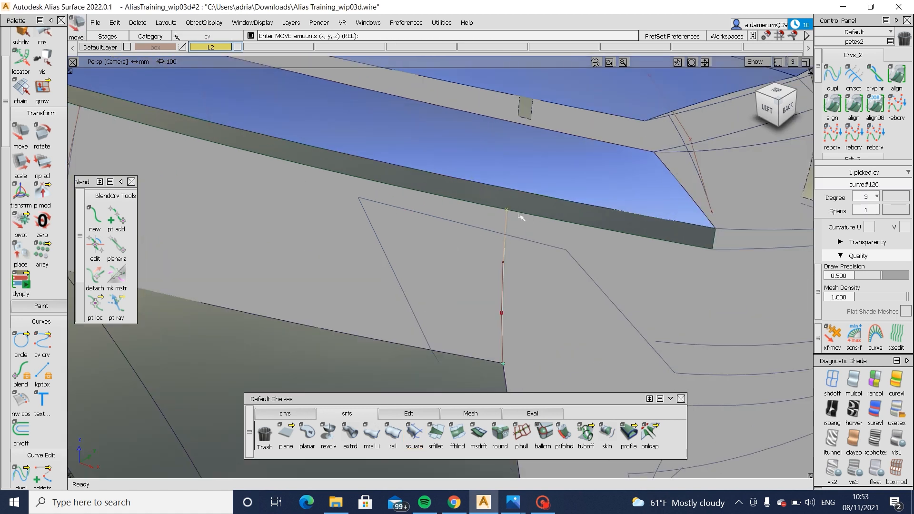
{"action": "right_click_drag", "start_coordinate": [510, 215], "coordinate": [486, 255], "text": "alt+shift"}
{"action": "mouse_move", "coordinate": [486, 255]}
{"action": "left_mouse_down", "text": "alt+shift"}
{"action": "mouse_move", "coordinate": [564, 239]}
{"action": "mouse_move", "coordinate": [484, 257]}
{"action": "left_mouse_up", "text": "alt+shift"}
{"action": "left_click_drag", "start_coordinate": [375, 261], "coordinate": [369, 304], "text": "ctrl+shift"}
- Build a square surface from rail_surf#19, curve#126, draft_srf#21 and curve#293, setting boundaries 1 and 3 to G0 Position
{"action": "left_click", "coordinate": [415, 433]}
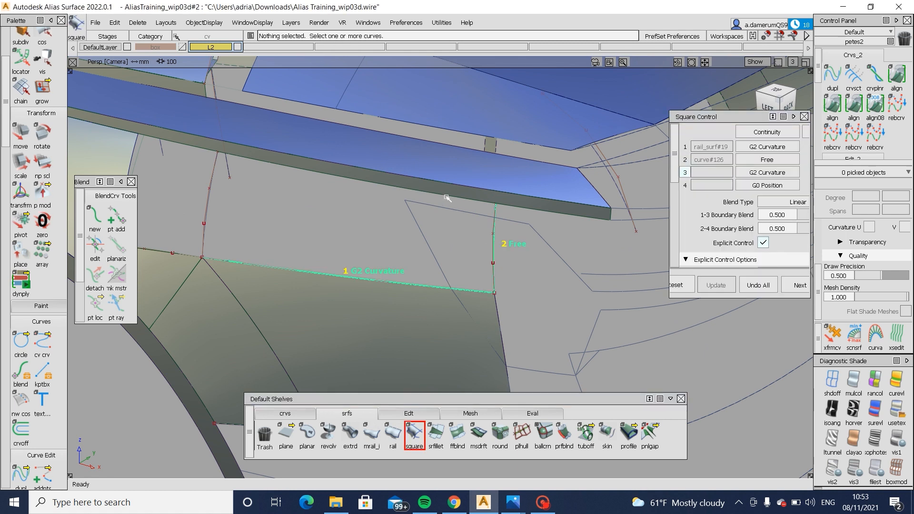
{"action": "left_click", "coordinate": [210, 209]}
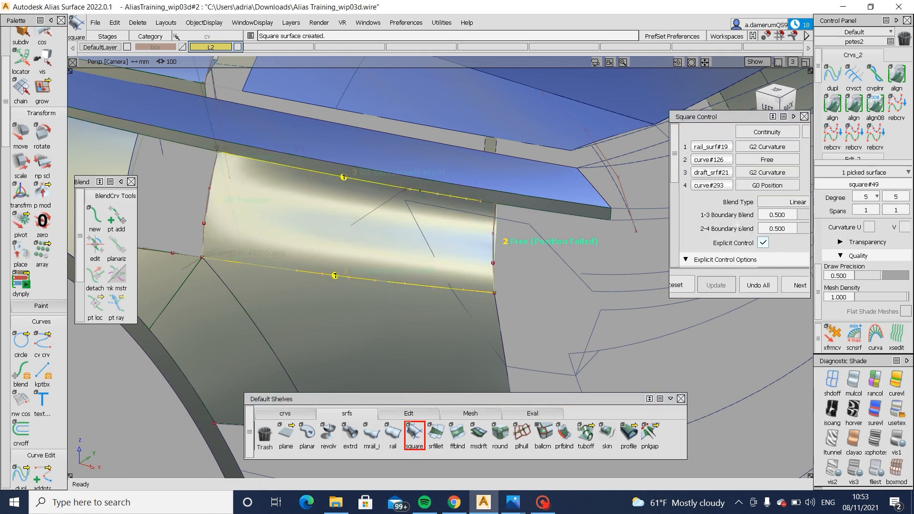
{"action": "left_click", "coordinate": [764, 173]}
{"action": "left_click", "coordinate": [768, 199]}
{"action": "left_click", "coordinate": [769, 148]}
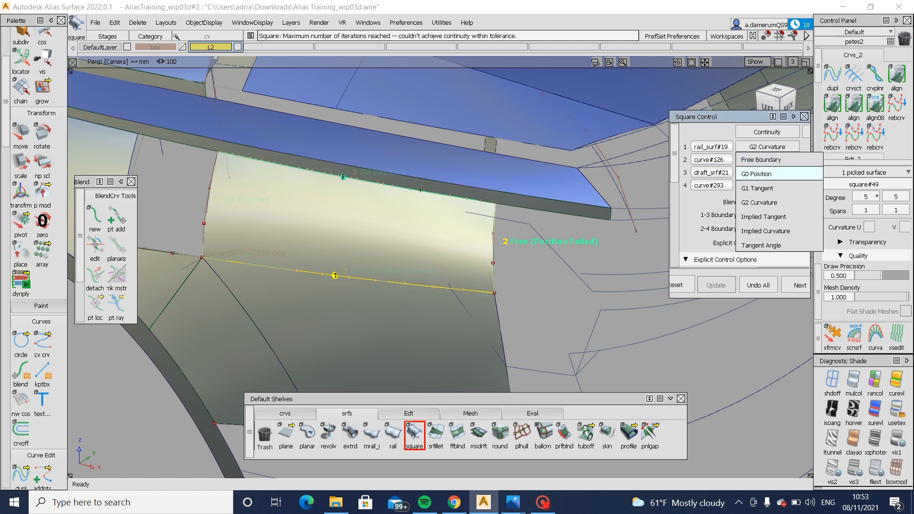
{"action": "left_click", "coordinate": [770, 173]}
{"action": "left_click_drag", "start_coordinate": [382, 302], "coordinate": [452, 282], "text": "alt+shift"}
{"action": "middle_click_drag", "start_coordinate": [452, 282], "coordinate": [633, 227], "text": "alt+shift"}
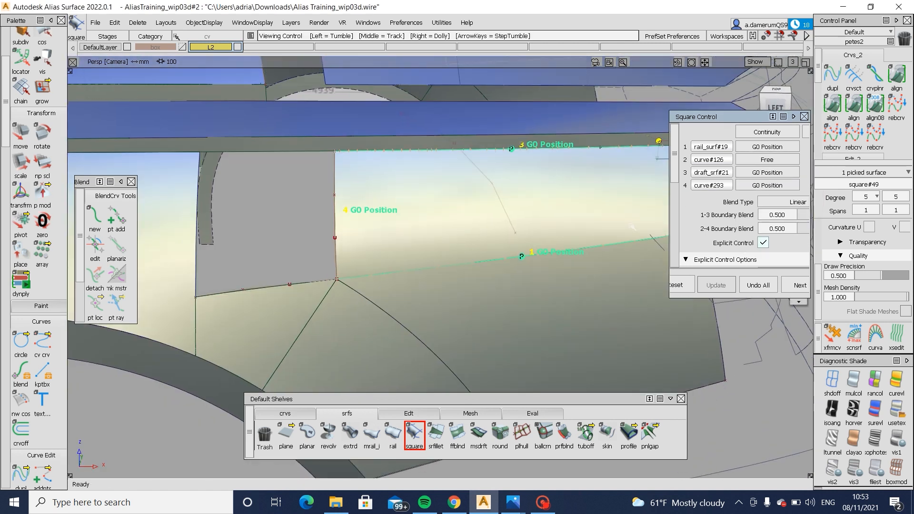
- Apply zebra shading to the new square surface and examine its stripe flow from several angles
{"action": "left_click", "coordinate": [858, 404]}
{"action": "right_click_drag", "start_coordinate": [564, 318], "coordinate": [523, 337], "text": "alt+shift"}
{"action": "left_click_drag", "start_coordinate": [522, 337], "coordinate": [310, 299], "text": "alt+shift"}
{"action": "right_click_drag", "start_coordinate": [516, 208], "coordinate": [504, 219], "text": "alt+shift"}
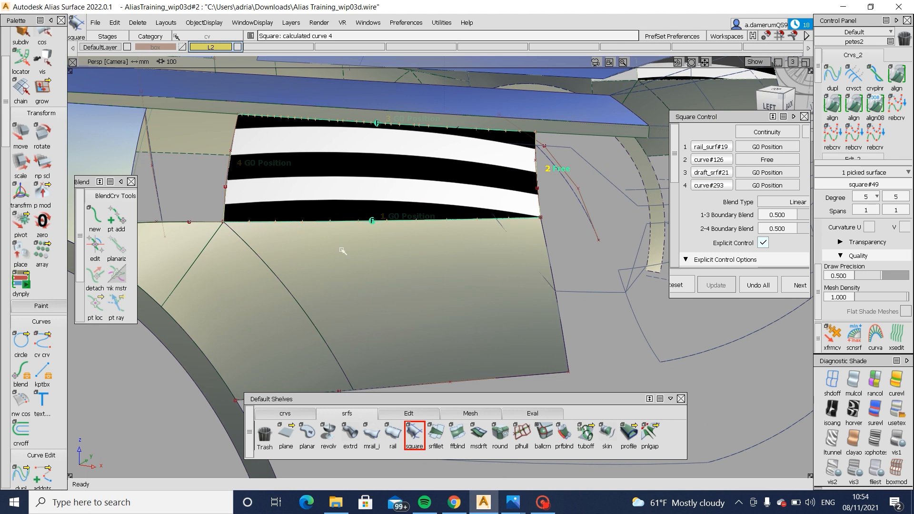
{"action": "left_click_drag", "start_coordinate": [286, 247], "coordinate": [363, 255], "text": "alt+shift"}
{"action": "middle_click_drag", "start_coordinate": [364, 256], "coordinate": [451, 276], "text": "alt+shift"}
{"action": "left_click_drag", "start_coordinate": [451, 276], "coordinate": [377, 270], "text": "alt+shift"}
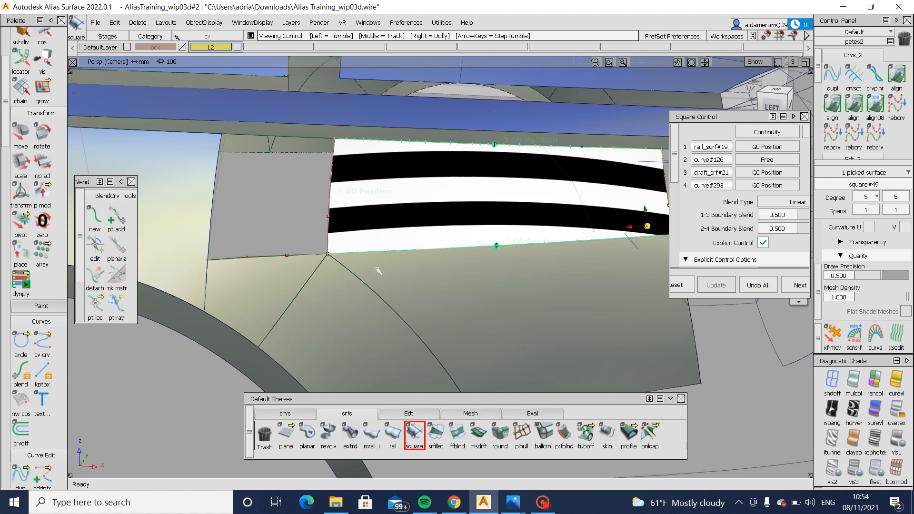
{"action": "middle_click_drag", "start_coordinate": [571, 168], "coordinate": [574, 186], "text": "alt+shift"}
{"action": "right_click_drag", "start_coordinate": [574, 185], "coordinate": [582, 194], "text": "alt+shift"}
{"action": "left_click_drag", "start_coordinate": [581, 193], "coordinate": [515, 187], "text": "alt+shift"}
- Leave the Square tool, select draft_srf#21 on the shoulder strip and display its CVs
{"action": "left_click", "coordinate": [485, 195]}
{"action": "left_click", "coordinate": [484, 195], "text": "alt+shift"}
{"action": "left_click_drag", "start_coordinate": [512, 223], "coordinate": [660, 191], "text": "alt+shift"}
{"action": "left_click_drag", "start_coordinate": [705, 249], "coordinate": [381, 206], "text": "alt+shift"}
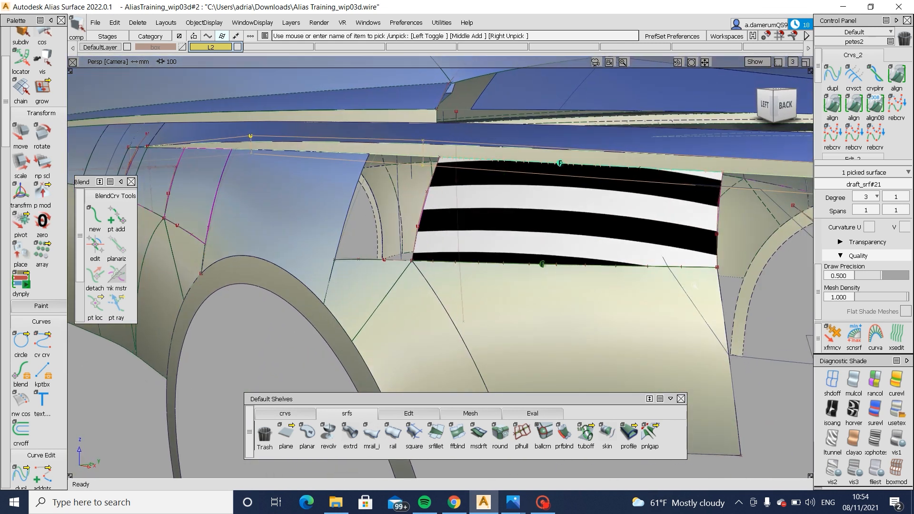
- Try moving individual CVs of curve#126 to reshape the square's rear edge, undoing each move
{"action": "left_click_drag", "start_coordinate": [700, 227], "coordinate": [669, 223], "text": "ctrl+shift"}
{"action": "left_click_drag", "start_coordinate": [699, 203], "coordinate": [751, 248]}
{"action": "key", "text": "ctrl+z"}
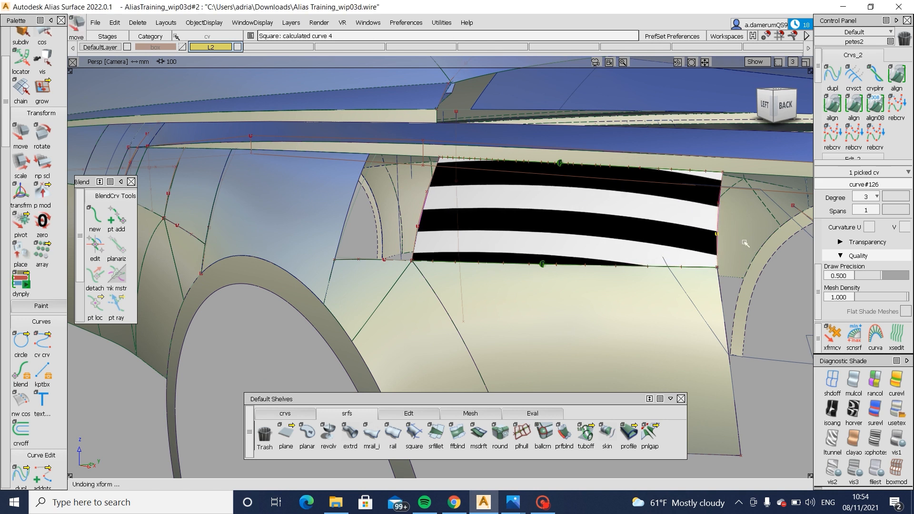
{"action": "left_click_drag", "start_coordinate": [698, 198], "coordinate": [670, 196], "text": "ctrl+shift"}
{"action": "left_click_drag", "start_coordinate": [698, 190], "coordinate": [743, 220]}
{"action": "middle_click_drag", "start_coordinate": [743, 219], "coordinate": [744, 220]}
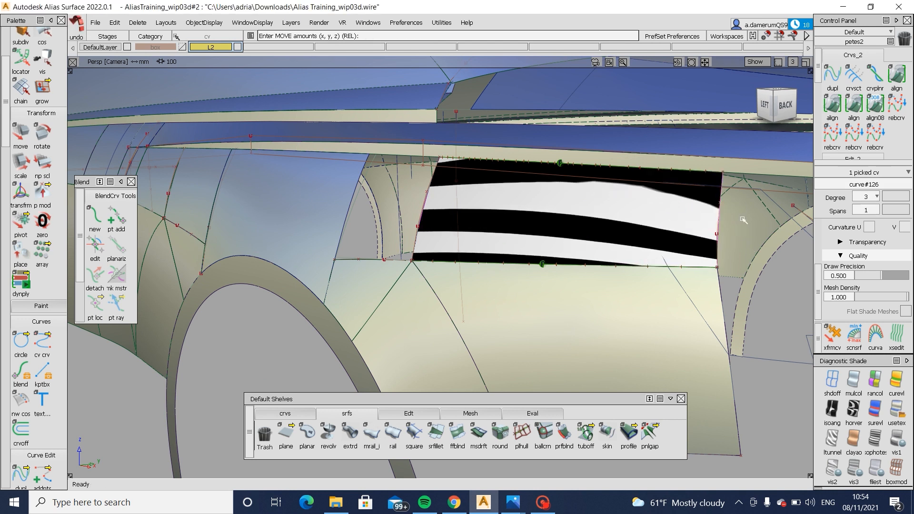
{"action": "key", "text": "ctrl+z"}
{"action": "left_click_drag", "start_coordinate": [701, 243], "coordinate": [733, 245], "text": "ctrl+shift"}
{"action": "left_click_drag", "start_coordinate": [736, 239], "coordinate": [738, 232], "text": "ctrl+shift"}
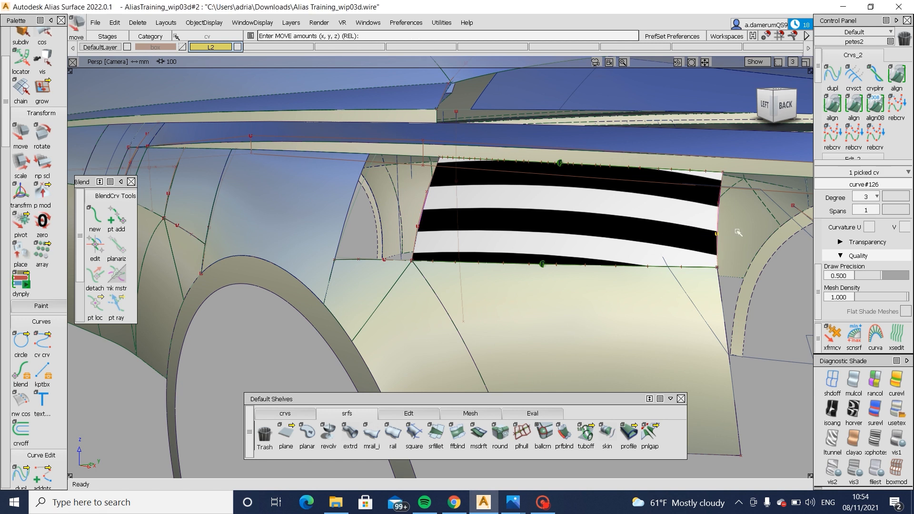
{"action": "middle_click_drag", "start_coordinate": [738, 232], "coordinate": [739, 233]}
{"action": "key", "text": "ctrl+z"}
- Build a square surface in the remaining gap from square#49, draft_srf#21, square#29 and square#48
{"action": "left_click_drag", "start_coordinate": [690, 248], "coordinate": [570, 284], "text": "alt+shift"}
{"action": "left_click", "coordinate": [414, 434]}
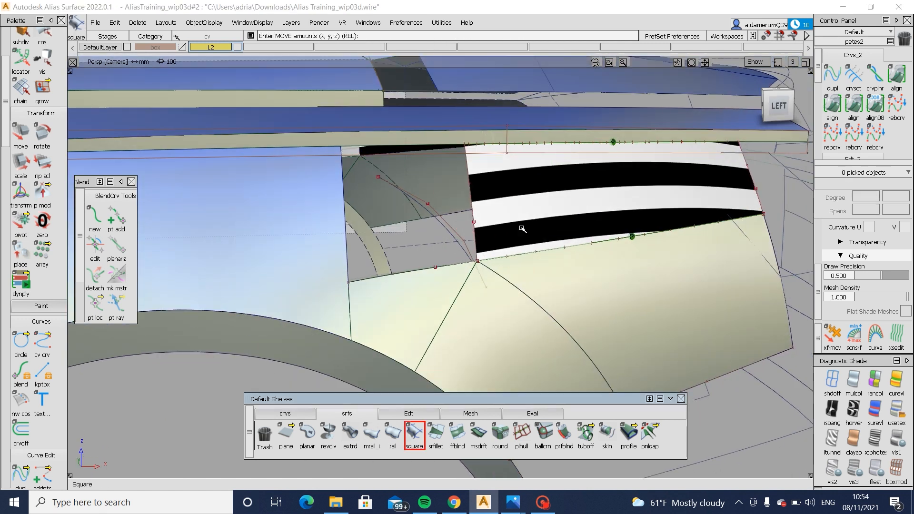
{"action": "left_click", "coordinate": [477, 230]}
{"action": "left_click", "coordinate": [497, 235]}
{"action": "left_click_drag", "start_coordinate": [497, 236], "coordinate": [443, 178], "text": "alt+shift"}
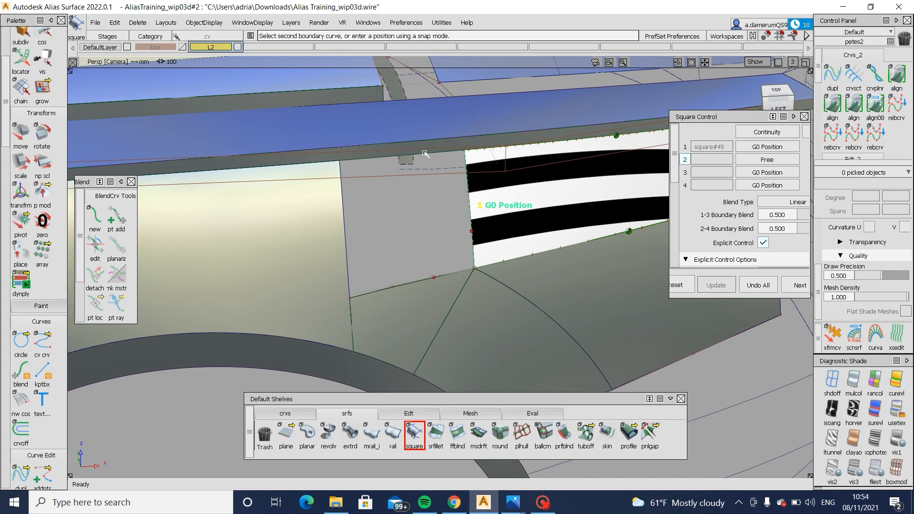
{"action": "left_click", "coordinate": [418, 171]}
{"action": "left_click", "coordinate": [345, 207]}
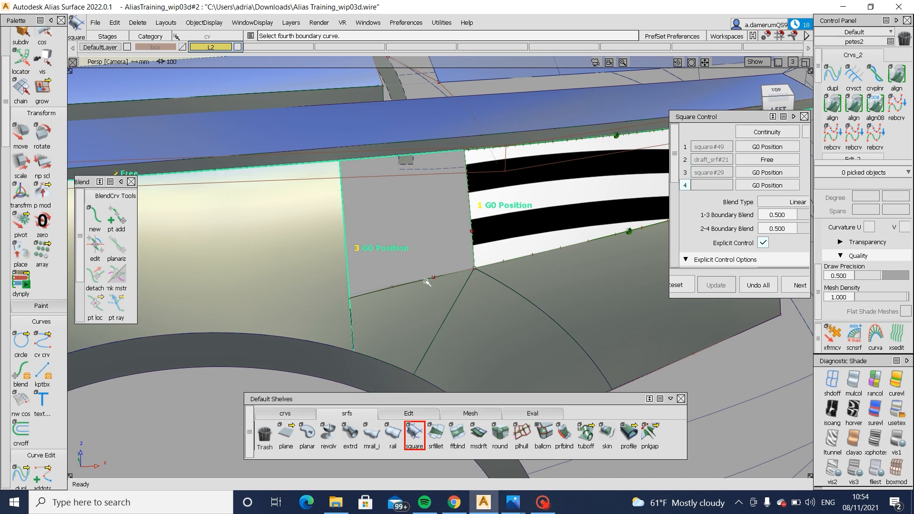
{"action": "left_click", "coordinate": [426, 282]}
{"action": "left_click", "coordinate": [440, 286]}
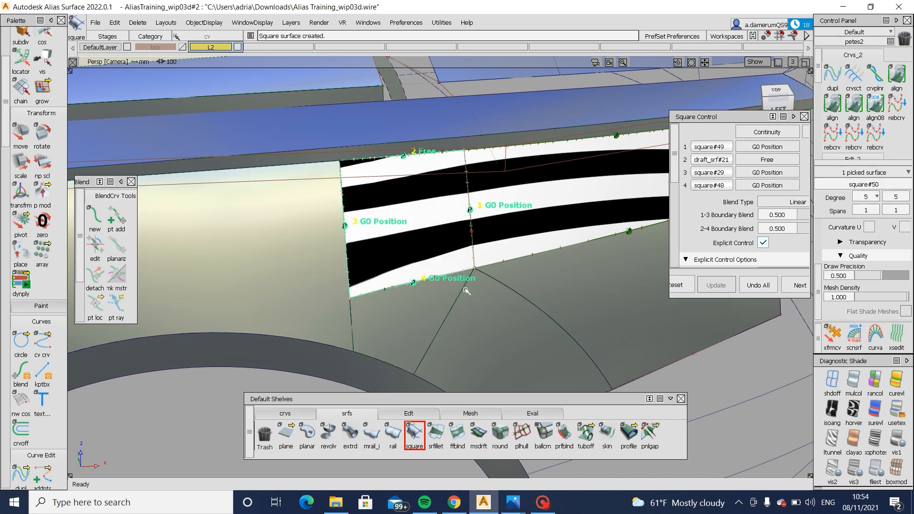
- Set boundaries 1 and 3 of the new gap-filling square surface to G2 Curvature
{"action": "left_click_drag", "start_coordinate": [467, 291], "coordinate": [482, 298], "text": "alt+shift"}
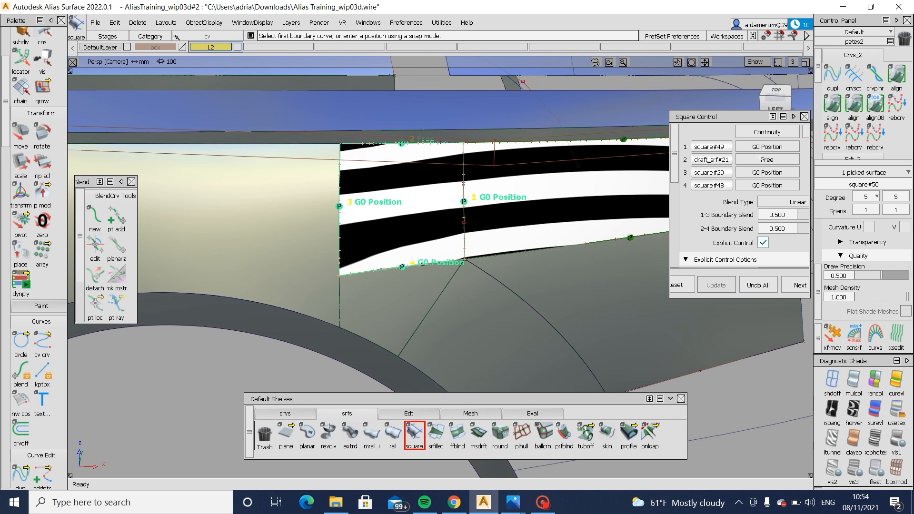
{"action": "left_click", "coordinate": [768, 147]}
{"action": "left_click", "coordinate": [768, 200]}
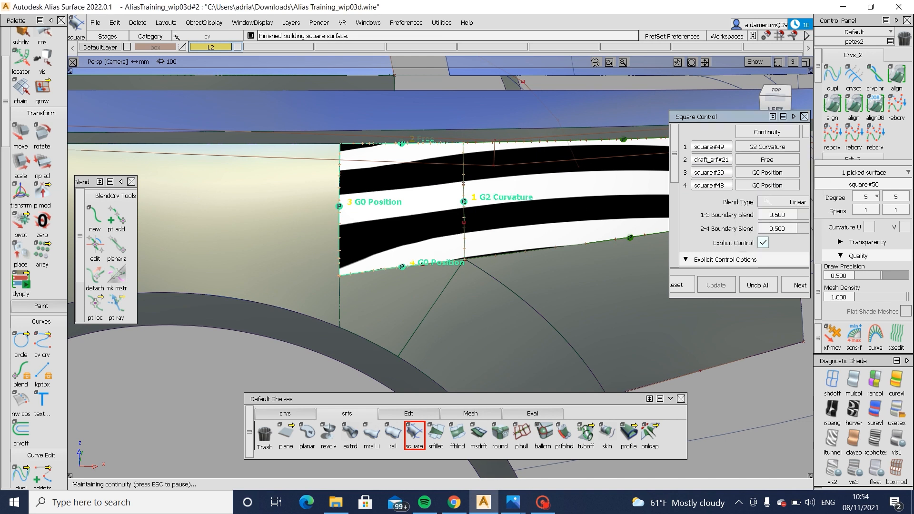
{"action": "left_click", "coordinate": [768, 186]}
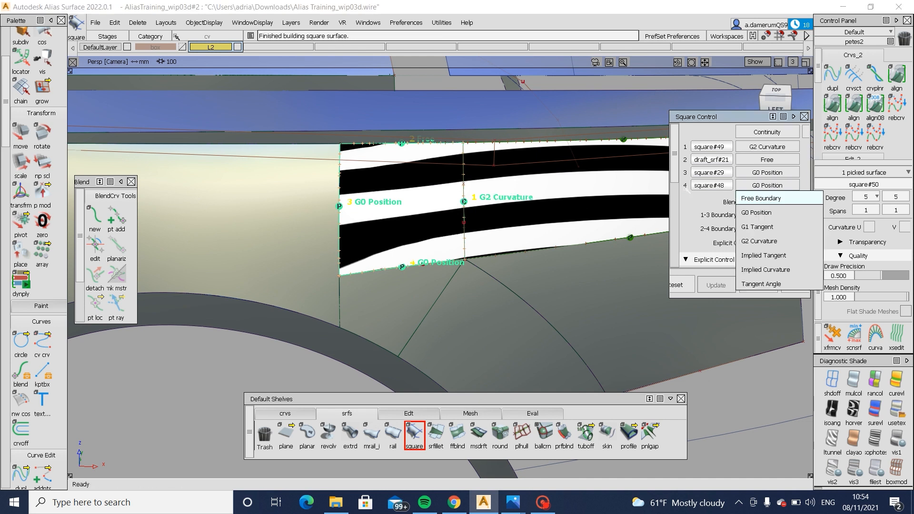
{"action": "left_click", "coordinate": [768, 173]}
{"action": "left_click", "coordinate": [764, 228]}
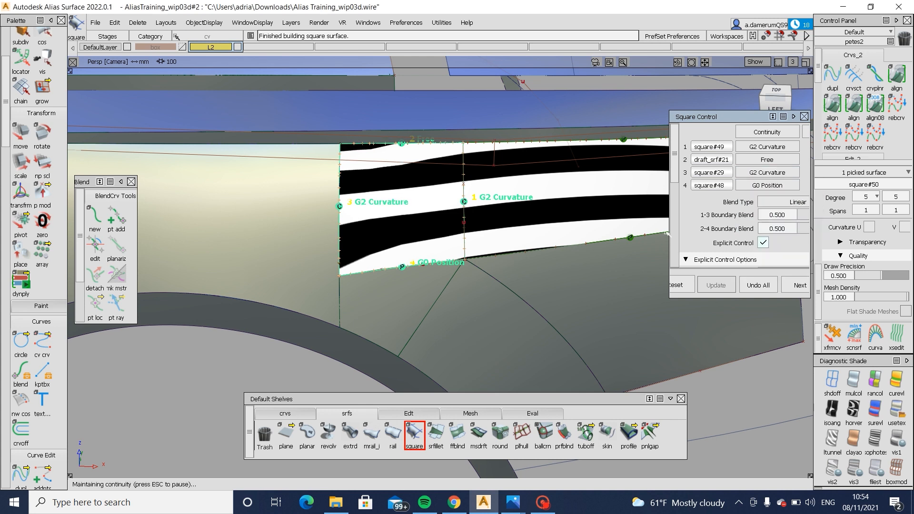
- Select the gap-filling square surface and display its CVs to check its hull against the zebra stripes
{"action": "left_click_drag", "start_coordinate": [445, 244], "coordinate": [366, 243], "text": "alt+shift"}
{"action": "left_click", "coordinate": [422, 280], "text": "ctrl+shift"}
{"action": "mouse_move", "coordinate": [305, 272]}
{"action": "left_mouse_down", "text": "ctrl+shift"}
{"action": "mouse_move", "coordinate": [280, 276]}
{"action": "mouse_move", "coordinate": [305, 258]}
{"action": "left_mouse_up", "text": "ctrl+shift"}
{"action": "left_click", "coordinate": [279, 276]}
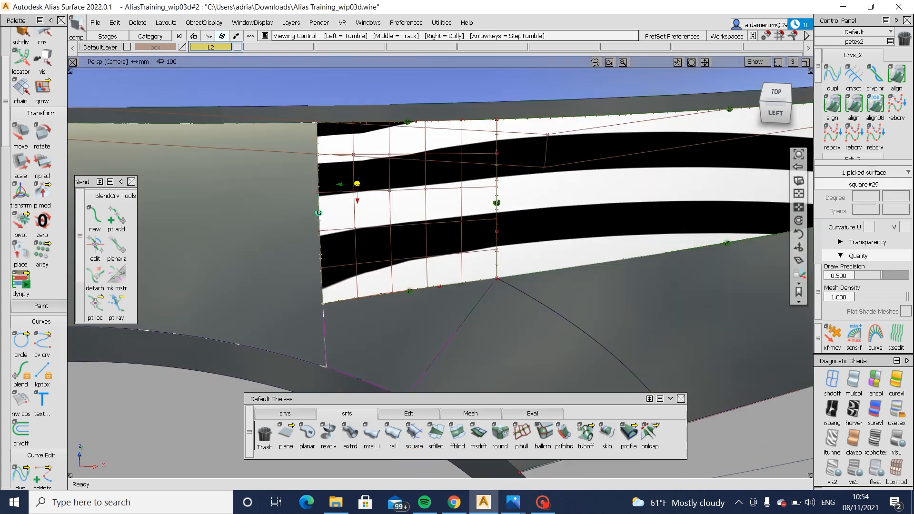
{"action": "left_click", "coordinate": [520, 278]}
- Pick the two middle CVs of curve#293 and move them to adjust the stripe flow across both square surfaces
{"action": "left_click_drag", "start_coordinate": [430, 224], "coordinate": [586, 198], "text": "ctrl+shift"}
{"action": "left_click", "coordinate": [499, 235]}
{"action": "middle_click_drag", "start_coordinate": [591, 176], "coordinate": [580, 181]}
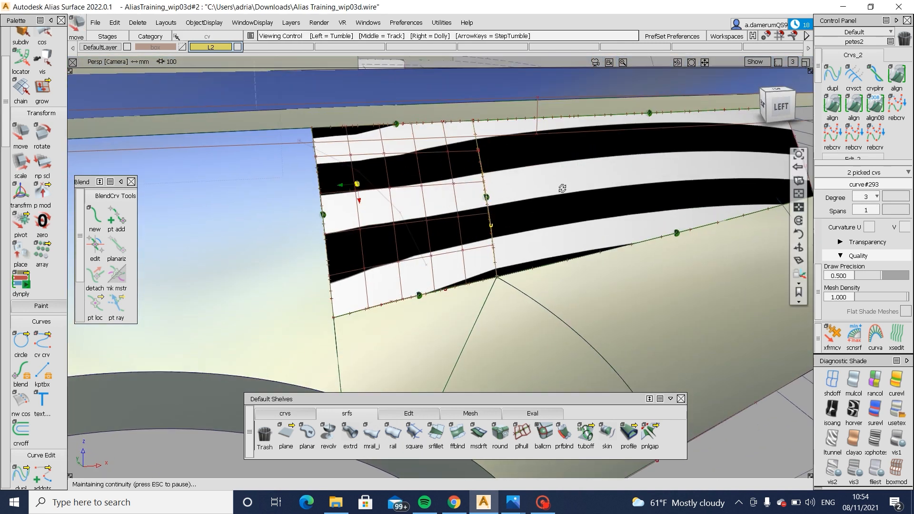
{"action": "left_click_drag", "start_coordinate": [563, 187], "coordinate": [525, 191], "text": "alt+shift"}
{"action": "mouse_move", "coordinate": [525, 191]}
{"action": "left_mouse_down", "text": "ctrl+shift"}
{"action": "mouse_move", "coordinate": [527, 212]}
{"action": "mouse_move", "coordinate": [573, 229]}
{"action": "left_mouse_up", "text": "ctrl+shift"}
- Adjust a single middle CV of curve#293 to refine the zebra flow between the two square surfaces
{"action": "left_click", "coordinate": [497, 180]}
{"action": "left_click_drag", "start_coordinate": [573, 229], "coordinate": [575, 198], "text": "ctrl+shift"}
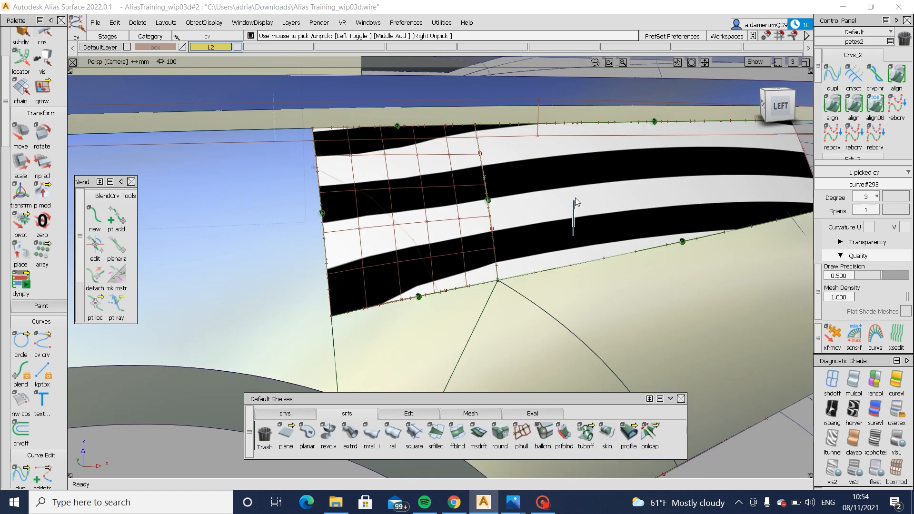
{"action": "middle_click_drag", "start_coordinate": [575, 198], "coordinate": [579, 200]}
{"action": "left_click_drag", "start_coordinate": [606, 202], "coordinate": [475, 217], "text": "alt+shift"}
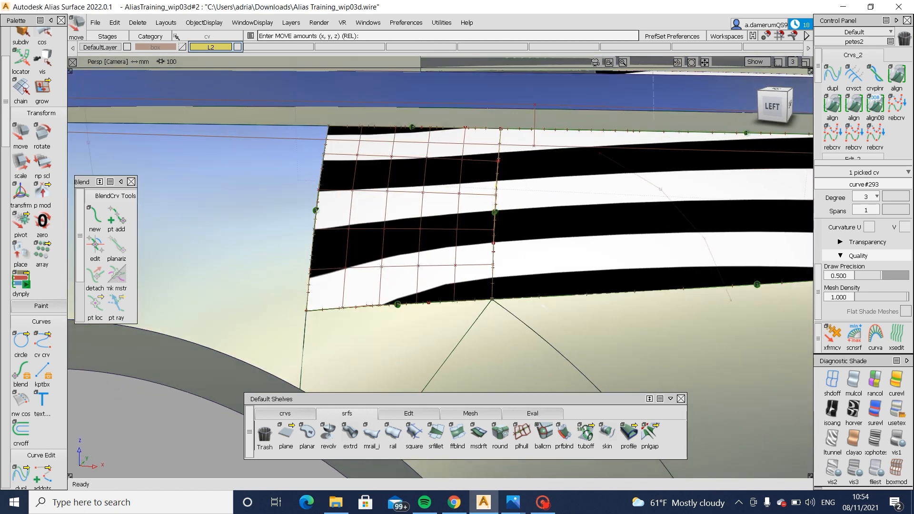
{"action": "left_click_drag", "start_coordinate": [546, 230], "coordinate": [547, 266], "text": "ctrl+shift"}
{"action": "left_click", "coordinate": [425, 249]}
{"action": "left_click_drag", "start_coordinate": [425, 249], "coordinate": [430, 314], "text": "alt+shift"}
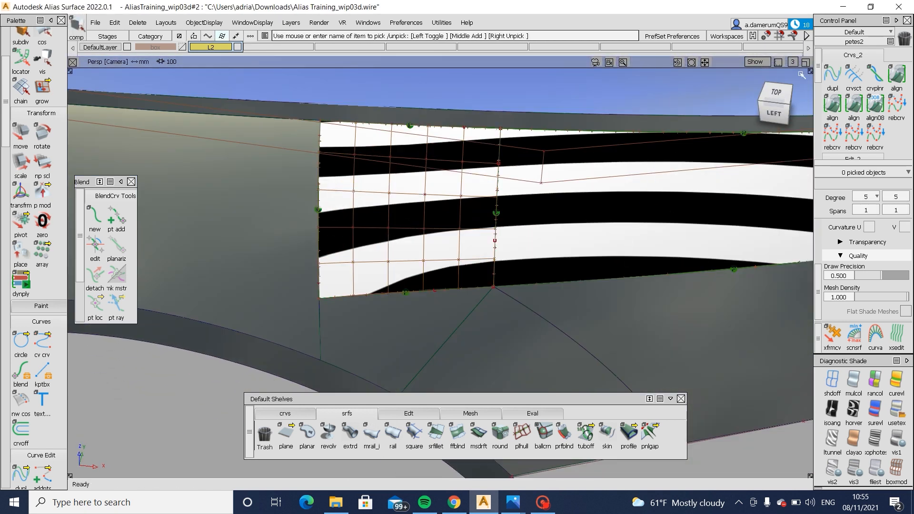
- In the unshaded top view, pick one CV of square#29 on the edge shared with the gap-filling square surface and move it
{"action": "left_click", "coordinate": [775, 94]}
{"action": "left_click", "coordinate": [833, 381]}
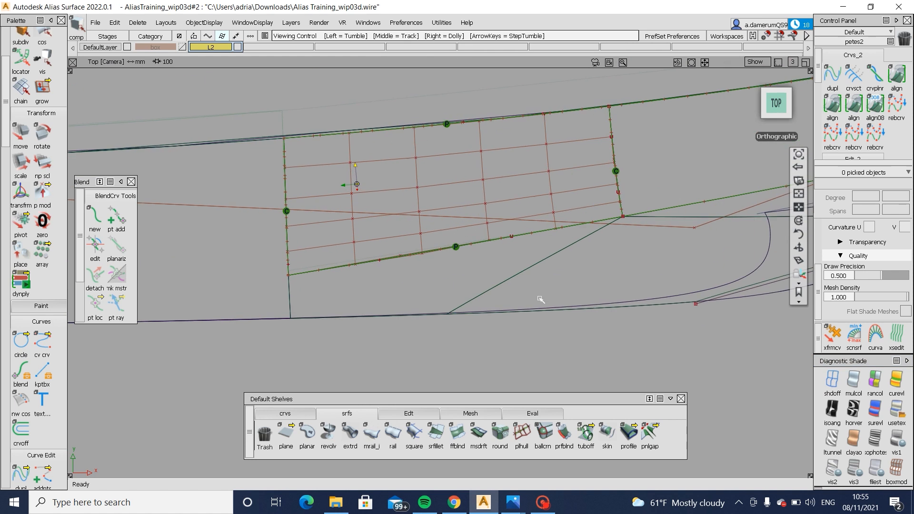
{"action": "left_click", "coordinate": [289, 286]}
{"action": "left_click_drag", "start_coordinate": [273, 270], "coordinate": [269, 231], "text": "ctrl+shift"}
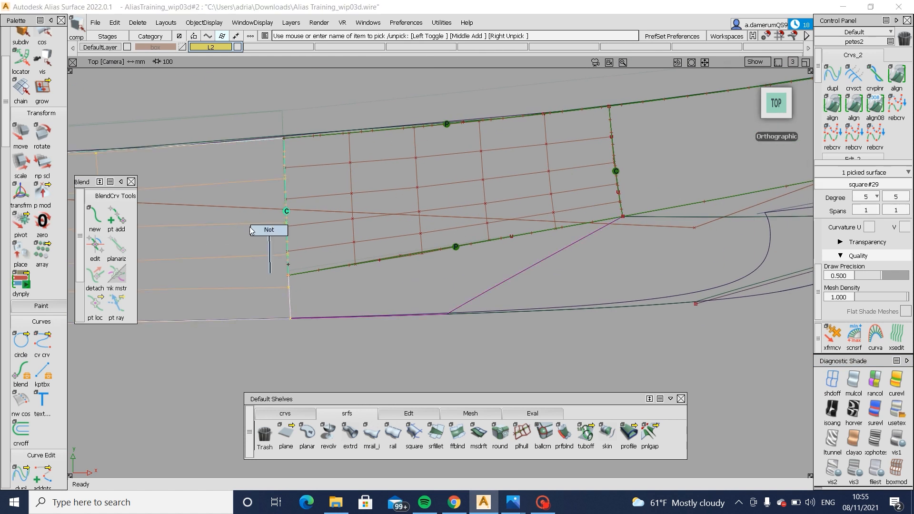
{"action": "left_click", "coordinate": [287, 225]}
{"action": "middle_click_drag", "start_coordinate": [382, 409], "coordinate": [393, 378], "text": "ctrl+shift"}
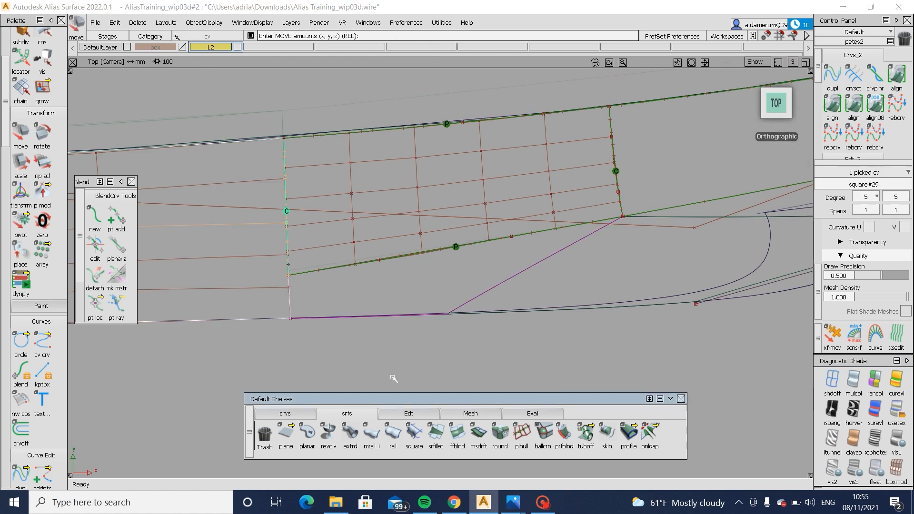
{"action": "left_click_drag", "start_coordinate": [392, 378], "coordinate": [393, 377]}
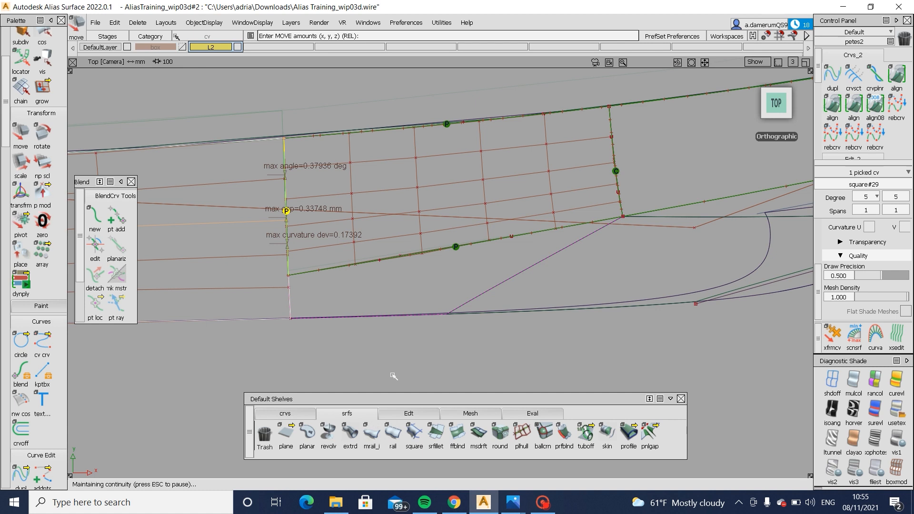
- Pick the end CV of curve#292 and move it onto the lower corner of the gap-filling surface where it meets square#29
{"action": "mouse_move", "coordinate": [289, 277]}
{"action": "right_mouse_down", "text": "alt+shift"}
{"action": "mouse_move", "coordinate": [351, 331]}
{"action": "mouse_move", "coordinate": [292, 347]}
{"action": "right_mouse_up", "text": "alt+shift"}
{"action": "left_click_drag", "start_coordinate": [256, 301], "coordinate": [316, 298], "text": "ctrl+shift"}
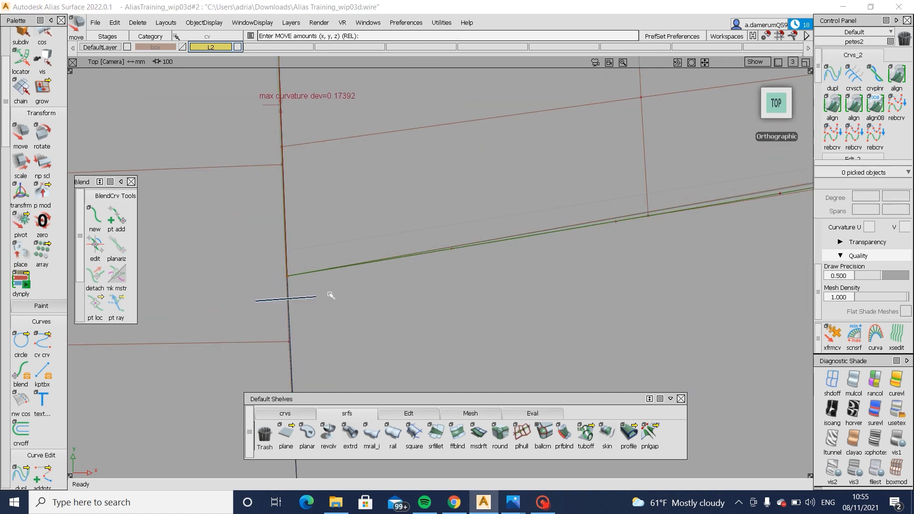
{"action": "left_click", "coordinate": [287, 274]}
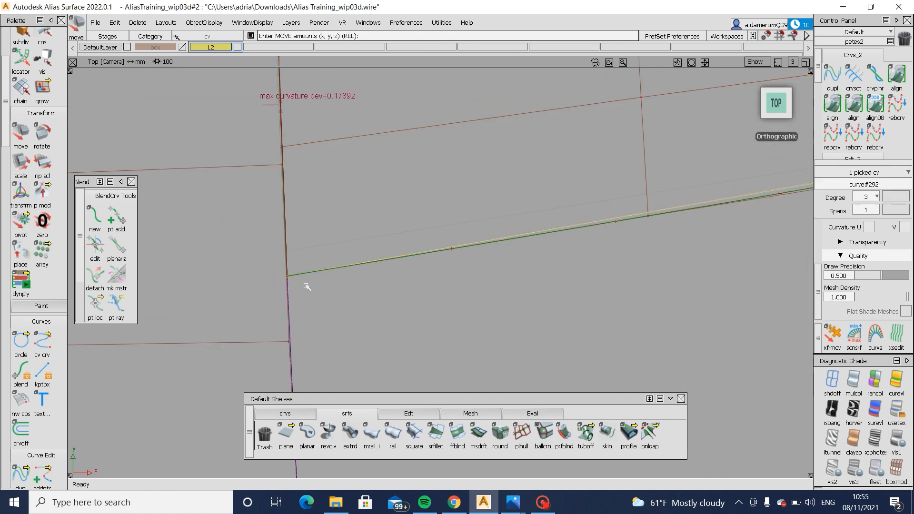
{"action": "right_click_drag", "start_coordinate": [307, 286], "coordinate": [325, 299], "text": "alt+shift"}
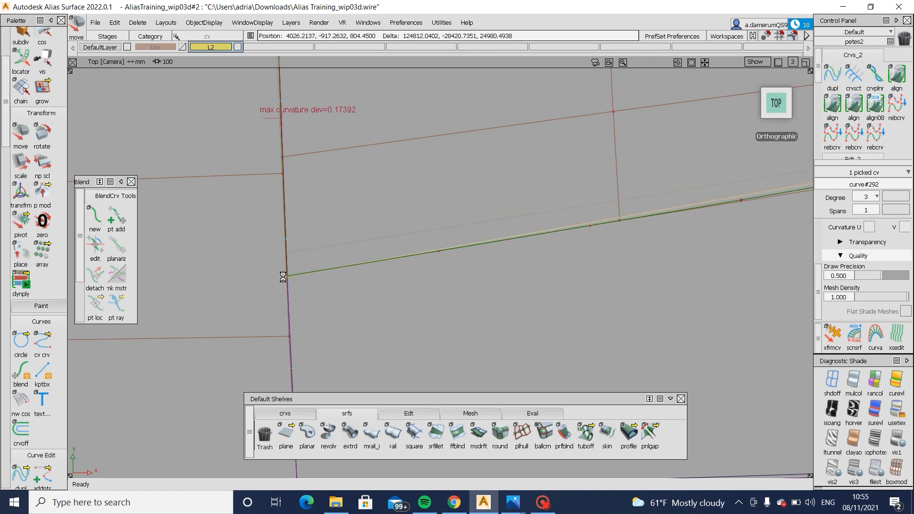
- Adjust a middle CV of curve#293 in perspective and show zebra stripes to check the flow across the square surfaces
{"action": "right_click_drag", "start_coordinate": [381, 302], "coordinate": [519, 263], "text": "alt+shift"}
{"action": "left_click_drag", "start_coordinate": [661, 220], "coordinate": [669, 163], "text": "ctrl+shift"}
{"action": "middle_click_drag", "start_coordinate": [669, 163], "coordinate": [596, 306], "text": "alt+shift"}
{"action": "left_click_drag", "start_coordinate": [596, 307], "coordinate": [616, 329], "text": "alt+shift"}
{"action": "mouse_move", "coordinate": [615, 328]}
{"action": "left_mouse_down", "text": "ctrl+shift"}
{"action": "mouse_move", "coordinate": [616, 292]}
{"action": "mouse_move", "coordinate": [445, 317]}
{"action": "mouse_move", "coordinate": [599, 245]}
{"action": "left_mouse_up", "text": "ctrl+shift"}
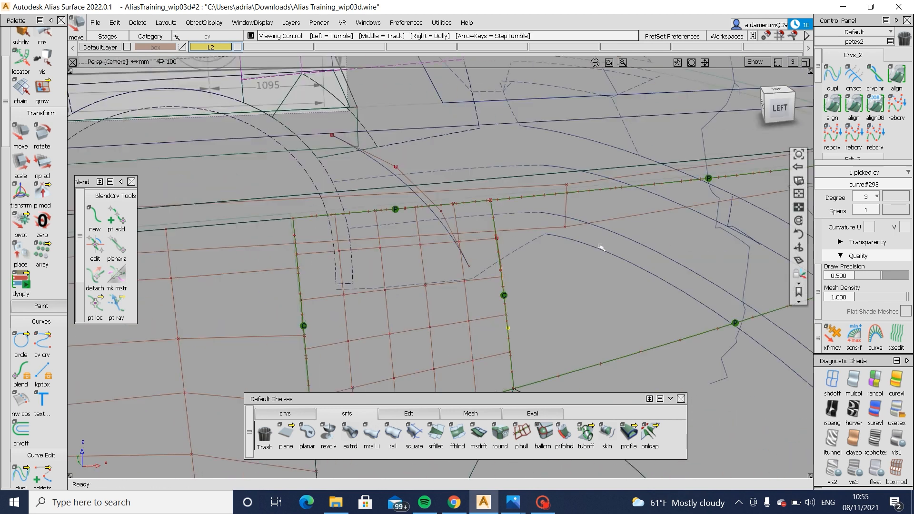
{"action": "middle_click_drag", "start_coordinate": [599, 245], "coordinate": [598, 190], "text": "alt+shift"}
{"action": "left_click_drag", "start_coordinate": [590, 278], "coordinate": [607, 230], "text": "ctrl+shift"}
{"action": "left_click", "coordinate": [854, 410]}
{"action": "right_click_drag", "start_coordinate": [647, 351], "coordinate": [596, 367], "text": "alt+shift"}
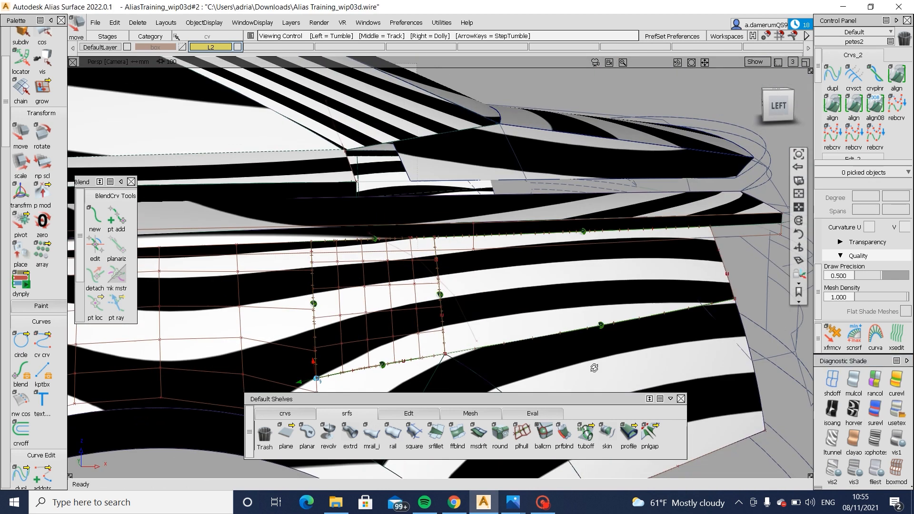
{"action": "middle_click_drag", "start_coordinate": [596, 368], "coordinate": [643, 297], "text": "alt+shift"}
{"action": "left_click_drag", "start_coordinate": [643, 297], "coordinate": [604, 298], "text": "alt+shift"}
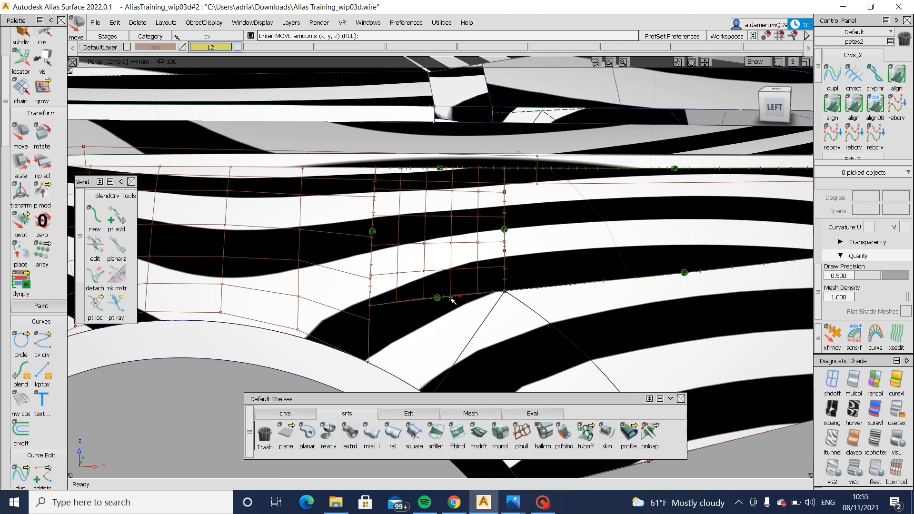
- Switch to the user-defined texture shading and inspect the square surfaces above the wheel arch from a rear angle
{"action": "left_click", "coordinate": [898, 412]}
{"action": "left_click_drag", "start_coordinate": [548, 305], "coordinate": [541, 294], "text": "alt+shift"}
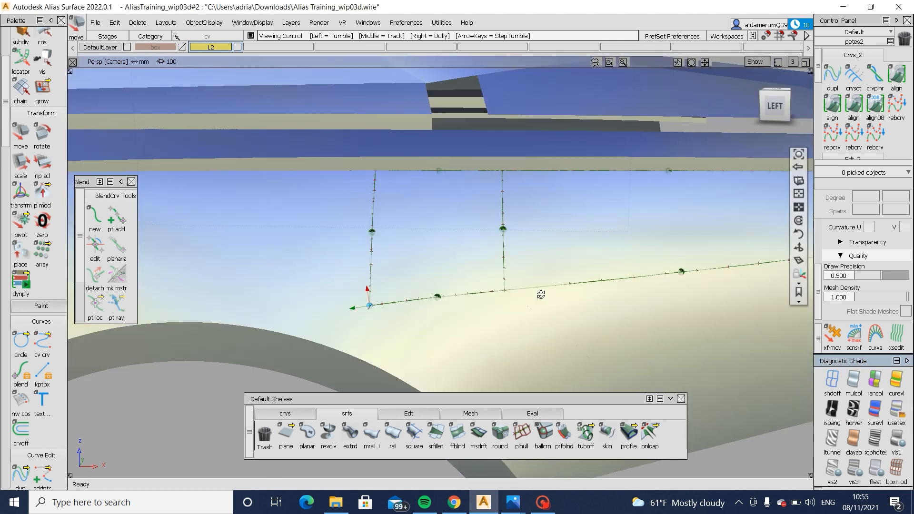
{"action": "key", "text": "alt+m"}
{"action": "mouse_move", "coordinate": [553, 328]}
{"action": "left_mouse_down", "text": "alt+shift"}
{"action": "mouse_move", "coordinate": [573, 345]}
{"action": "mouse_move", "coordinate": [502, 380]}
{"action": "mouse_move", "coordinate": [530, 337]}
{"action": "mouse_move", "coordinate": [542, 404]}
{"action": "mouse_move", "coordinate": [547, 313]}
{"action": "mouse_move", "coordinate": [602, 314]}
{"action": "mouse_move", "coordinate": [648, 330]}
{"action": "mouse_move", "coordinate": [610, 305]}
{"action": "left_mouse_up", "text": "alt+shift"}
{"action": "key", "text": "alt+m"}
{"action": "right_click_drag", "start_coordinate": [566, 282], "coordinate": [536, 297], "text": "alt+shift"}
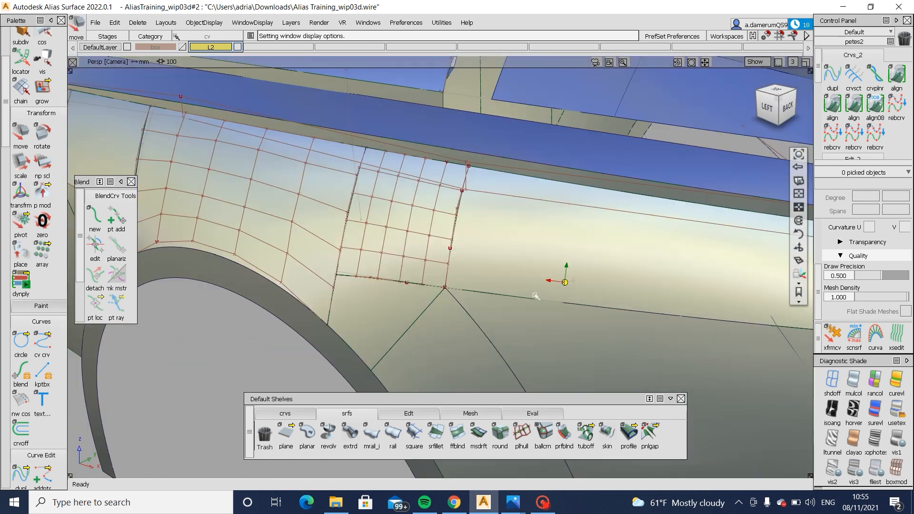
- Pick the two middle CVs of curve#293 and move them together with zebra shading on to even out the stripes
{"action": "left_click", "coordinate": [449, 249]}
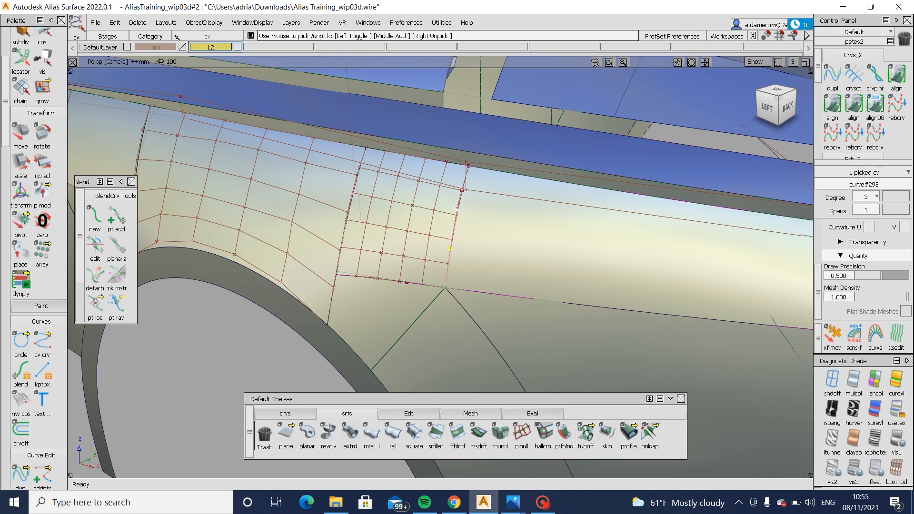
{"action": "left_click", "coordinate": [457, 209]}
{"action": "middle_click_drag", "start_coordinate": [604, 292], "coordinate": [564, 290], "text": "alt+shift"}
{"action": "left_click", "coordinate": [854, 411]}
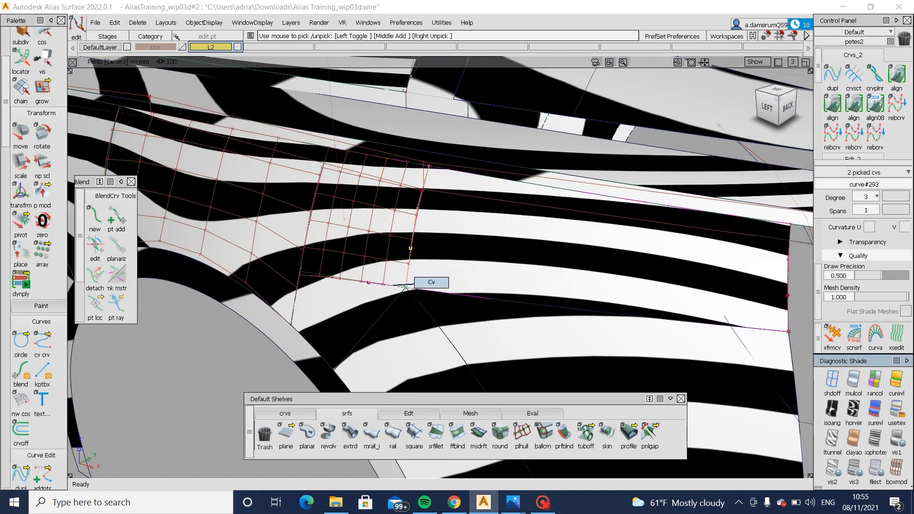
{"action": "left_click_drag", "start_coordinate": [394, 286], "coordinate": [416, 284], "text": "ctrl+shift"}
{"action": "middle_click_drag", "start_coordinate": [453, 296], "coordinate": [459, 266], "text": "ctrl+shift"}
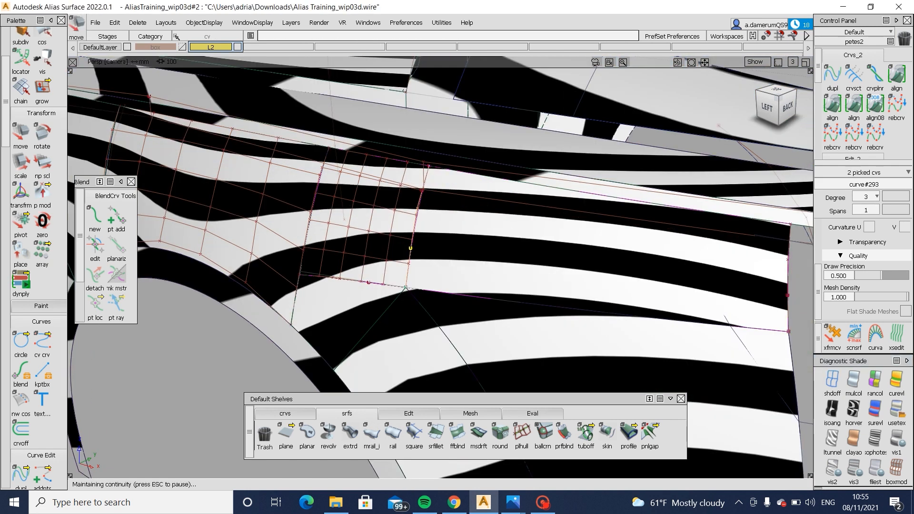
{"action": "left_click_drag", "start_coordinate": [396, 270], "coordinate": [551, 241], "text": "alt+shift"}
{"action": "middle_click_drag", "start_coordinate": [438, 274], "coordinate": [572, 257], "text": "alt+shift"}
{"action": "mouse_move", "coordinate": [572, 257]}
{"action": "left_mouse_down", "text": "alt+shift"}
{"action": "mouse_move", "coordinate": [570, 267]}
{"action": "mouse_move", "coordinate": [555, 264]}
{"action": "mouse_move", "coordinate": [572, 260]}
{"action": "mouse_move", "coordinate": [560, 251]}
{"action": "left_mouse_up", "text": "alt+shift"}
- Fine-tune the lower middle CV of curve#293 on its own to smooth the stripes across the shared boundary
{"action": "left_click", "coordinate": [509, 244]}
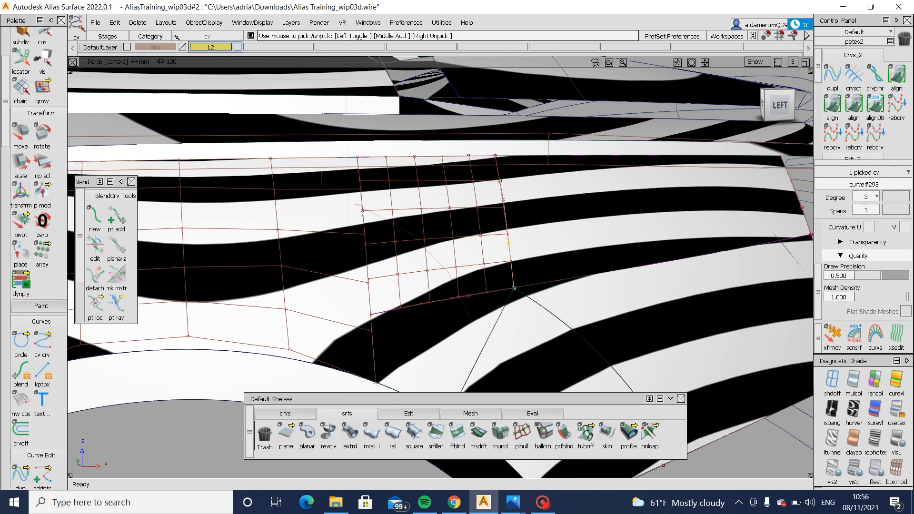
{"action": "left_click_drag", "start_coordinate": [548, 311], "coordinate": [565, 312], "text": "alt+shift"}
{"action": "left_click_drag", "start_coordinate": [477, 329], "coordinate": [427, 309], "text": "alt+shift"}
{"action": "scroll", "coordinate": [480, 275], "scroll_direction": "up", "scroll_amount": 4}
{"action": "left_click_drag", "start_coordinate": [560, 312], "coordinate": [520, 287]}
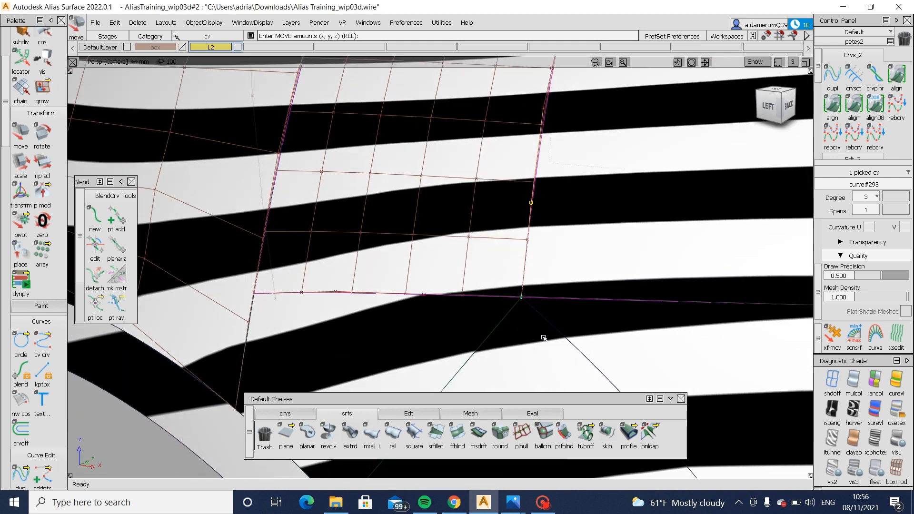
{"action": "left_click_drag", "start_coordinate": [545, 337], "coordinate": [544, 337]}
{"action": "left_click_drag", "start_coordinate": [571, 309], "coordinate": [572, 295], "text": "ctrl+shift"}
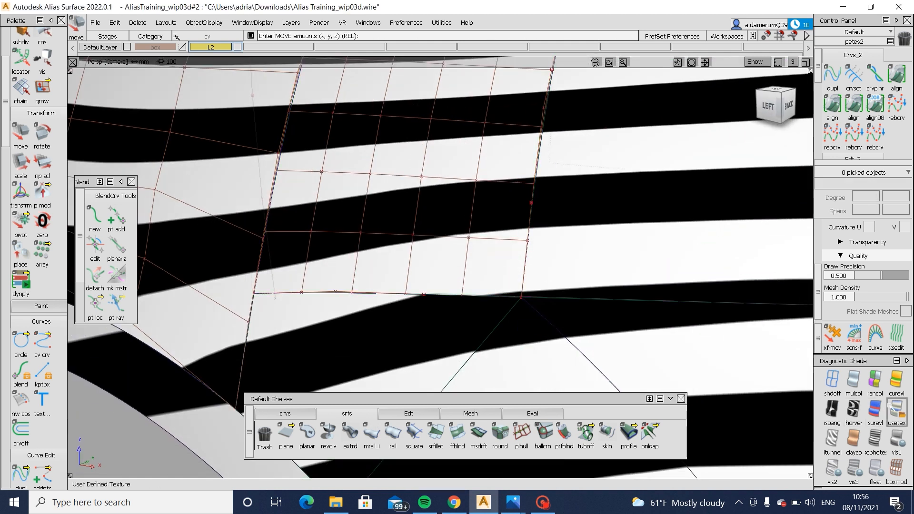
- Review the whole body side and rear quarter in user-defined texture shading from several angles
{"action": "left_click", "coordinate": [892, 408]}
{"action": "left_click_drag", "start_coordinate": [589, 348], "coordinate": [657, 373], "text": "alt+shift"}
{"action": "right_click_drag", "start_coordinate": [657, 373], "coordinate": [590, 349], "text": "alt+shift"}
{"action": "left_click_drag", "start_coordinate": [591, 350], "coordinate": [566, 331], "text": "alt+shift"}
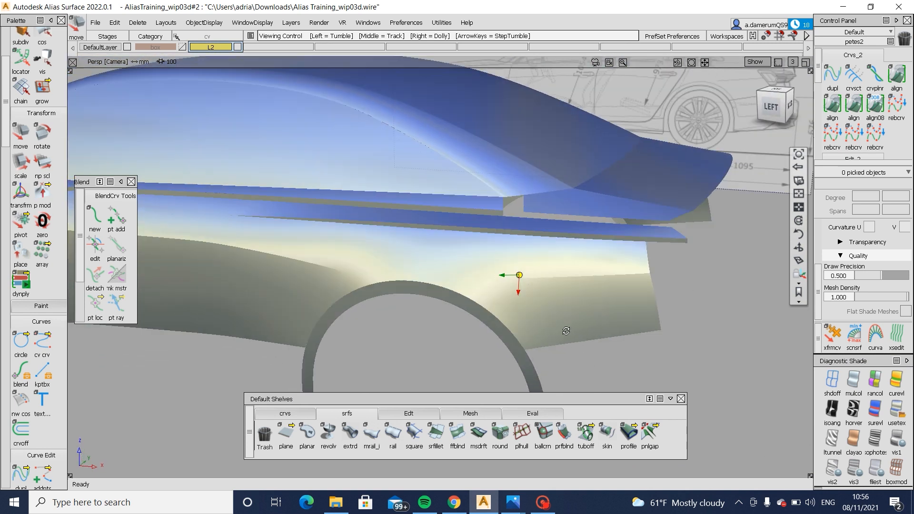
{"action": "right_click_drag", "start_coordinate": [567, 331], "coordinate": [307, 310], "text": "alt+shift"}
{"action": "left_click_drag", "start_coordinate": [307, 310], "coordinate": [614, 331], "text": "alt+shift"}
{"action": "right_click_drag", "start_coordinate": [614, 331], "coordinate": [595, 328], "text": "alt+shift"}
{"action": "right_click_drag", "start_coordinate": [596, 329], "coordinate": [614, 329], "text": "ctrl+shift"}
{"action": "left_click_drag", "start_coordinate": [614, 328], "coordinate": [578, 348], "text": "alt+shift"}
{"action": "right_click_drag", "start_coordinate": [578, 347], "coordinate": [562, 334], "text": "ctrl+shift"}
{"action": "left_click_drag", "start_coordinate": [562, 334], "coordinate": [548, 318], "text": "ctrl+shift"}
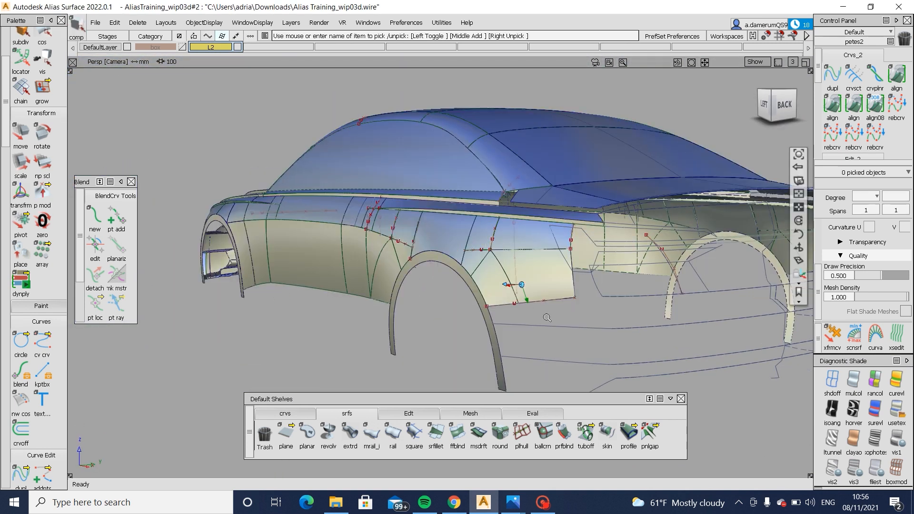
{"action": "right_click_drag", "start_coordinate": [548, 318], "coordinate": [529, 320], "text": "alt+shift"}
{"action": "middle_click_drag", "start_coordinate": [528, 320], "coordinate": [453, 274], "text": "alt+shift"}
{"action": "left_click_drag", "start_coordinate": [547, 188], "coordinate": [336, 148], "text": "alt+shift"}
- Save the model under the new file name Alias Training_wip04a in the Downloads folder
{"action": "left_click", "coordinate": [95, 23]}
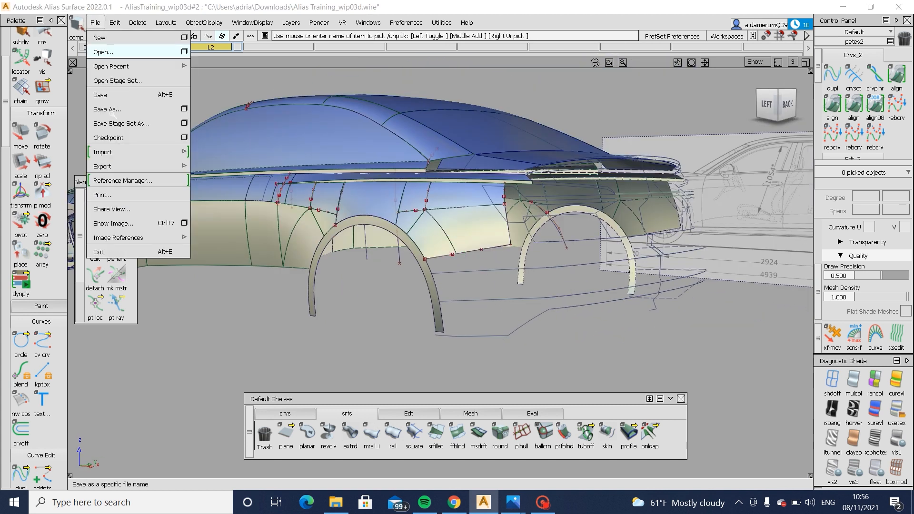
{"action": "left_click", "coordinate": [107, 109]}
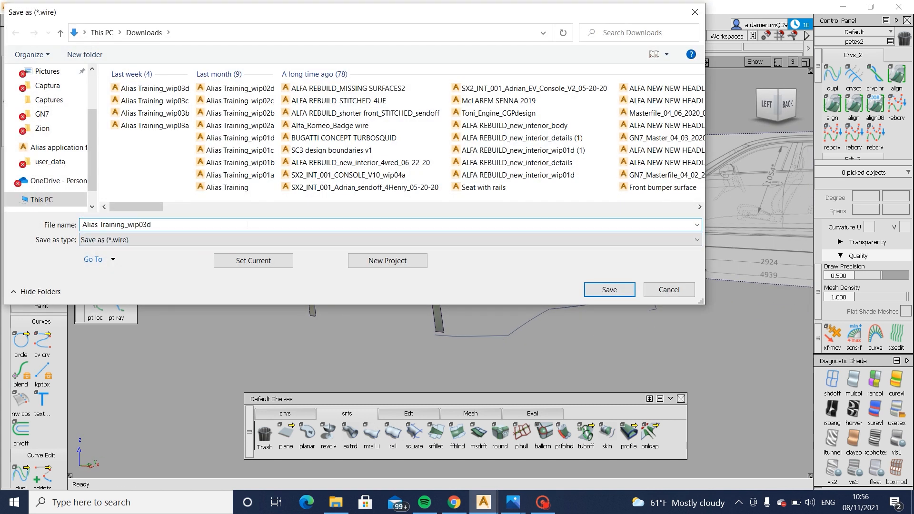
{"action": "key", "text": "BackSpace"}
{"action": "key", "text": "BackSpace"}
{"action": "type", "text": "4a"}
{"action": "left_click", "coordinate": [608, 287]}
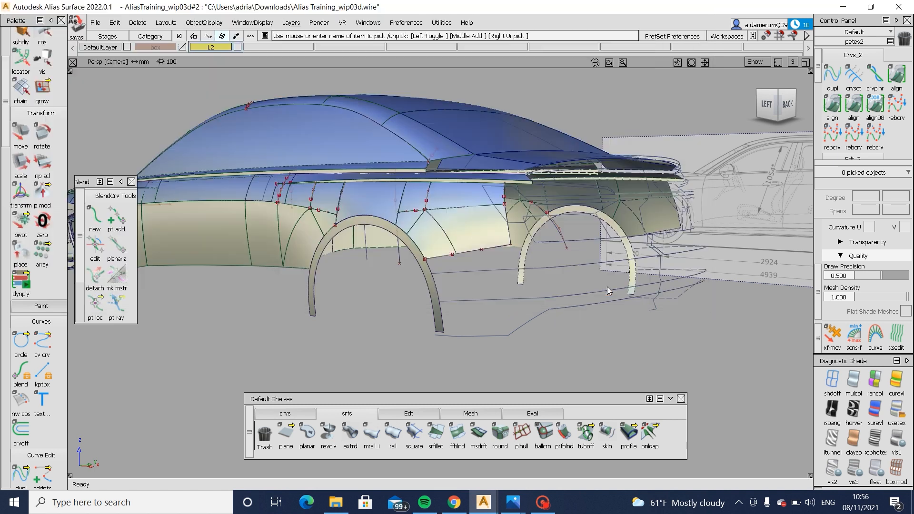
{"action": "left_click", "coordinate": [544, 503]}
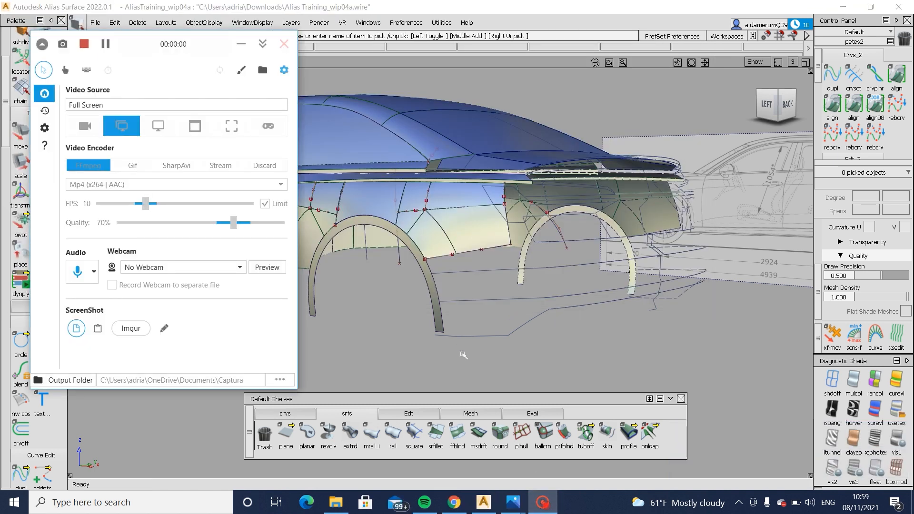
{"action": "left_click", "coordinate": [473, 301]}
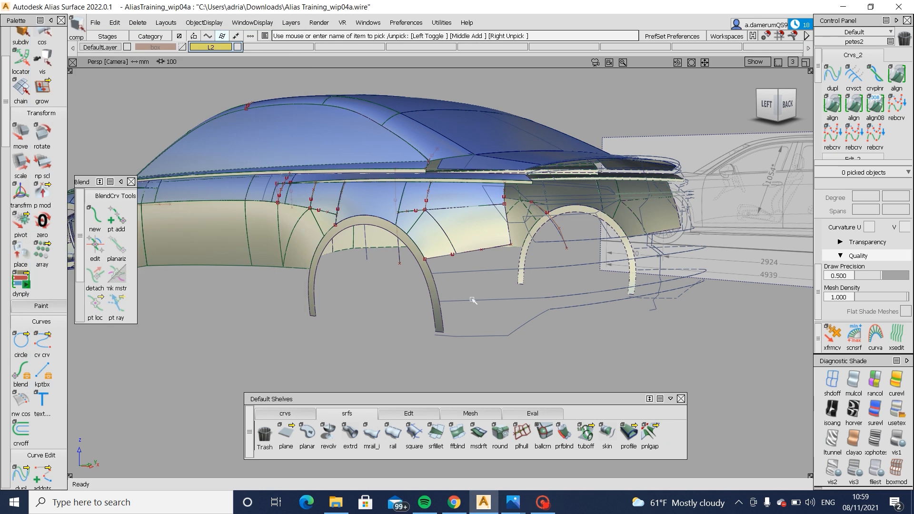
{"action": "left_click", "coordinate": [457, 218], "text": "alt+shift"}
{"action": "right_click_drag", "start_coordinate": [457, 217], "coordinate": [424, 229], "text": "alt+shift"}
{"action": "left_click_drag", "start_coordinate": [424, 229], "coordinate": [434, 261], "text": "alt+shift"}
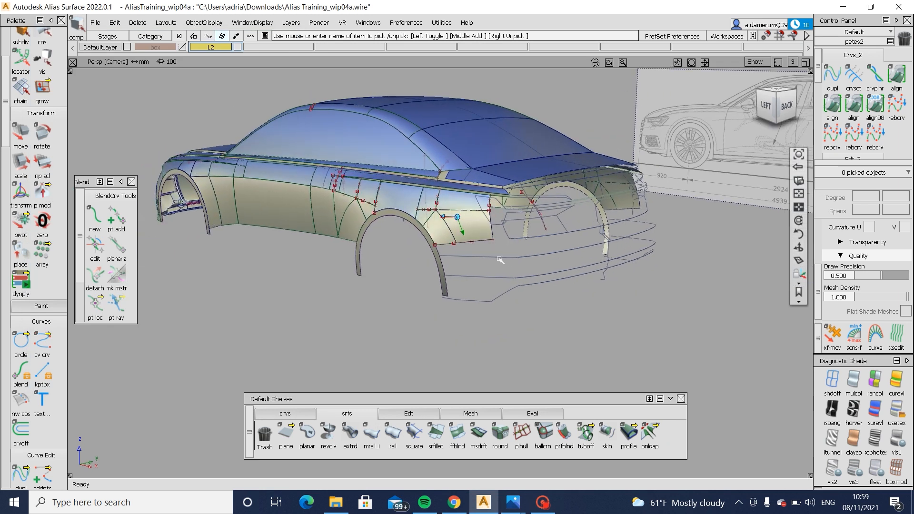
{"action": "right_click_drag", "start_coordinate": [500, 260], "coordinate": [543, 240], "text": "alt+shift"}
- Open the 2021 Audi A6 rear-angle photo in Photos and examine the rear corner below the tail light and the bumper
{"action": "left_click", "coordinate": [513, 503]}
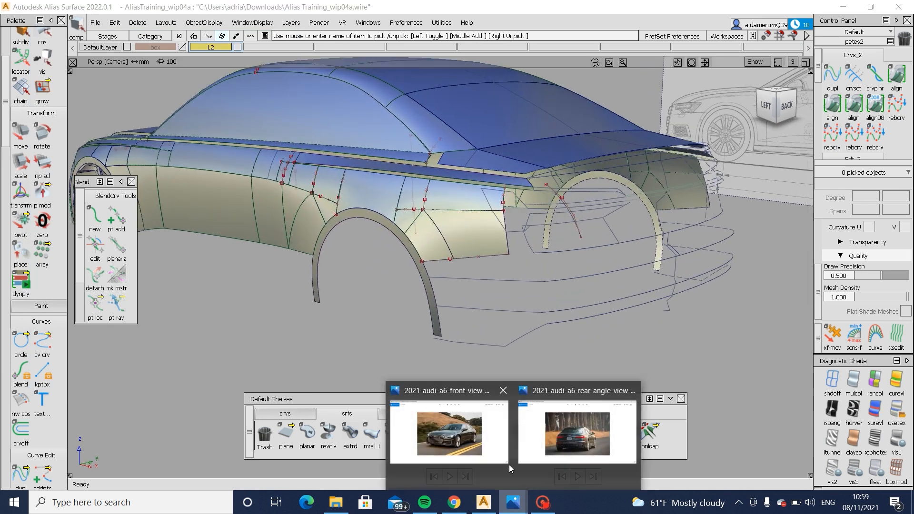
{"action": "left_click", "coordinate": [555, 448]}
{"action": "scroll", "coordinate": [522, 312], "scroll_direction": "up", "scroll_amount": 4, "text": "ctrl"}
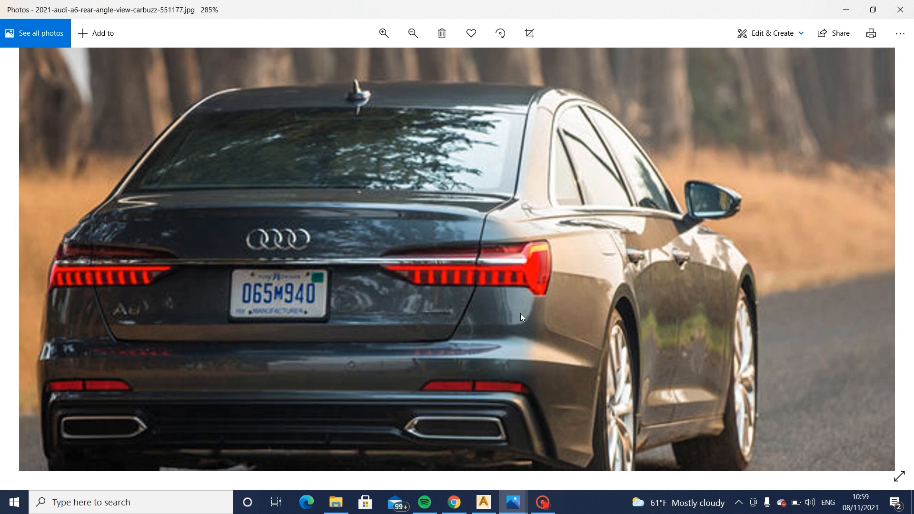
{"action": "scroll", "coordinate": [545, 336], "scroll_direction": "up", "scroll_amount": 1, "text": "ctrl"}
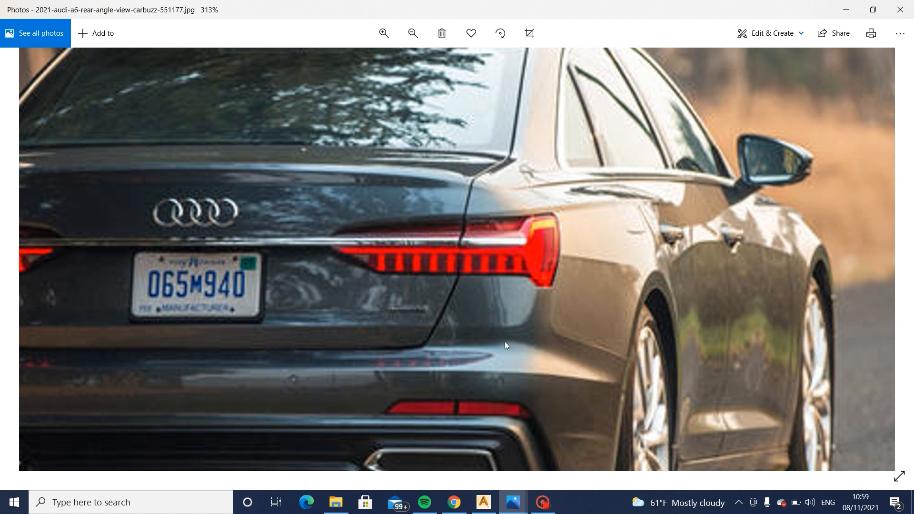
{"action": "mouse_move", "coordinate": [505, 341]}
{"action": "left_mouse_down"}
{"action": "mouse_move", "coordinate": [671, 300]}
{"action": "mouse_move", "coordinate": [513, 341]}
{"action": "left_mouse_up"}
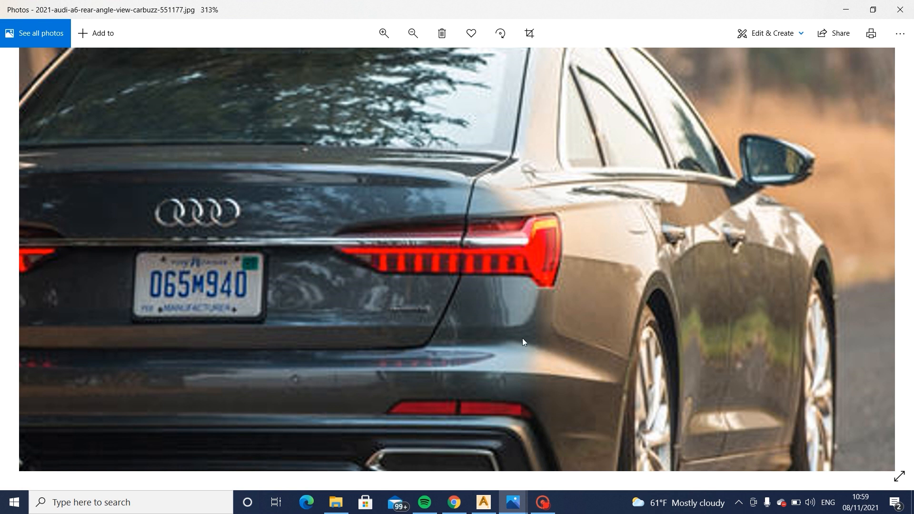
{"action": "left_click_drag", "start_coordinate": [548, 358], "coordinate": [590, 283]}
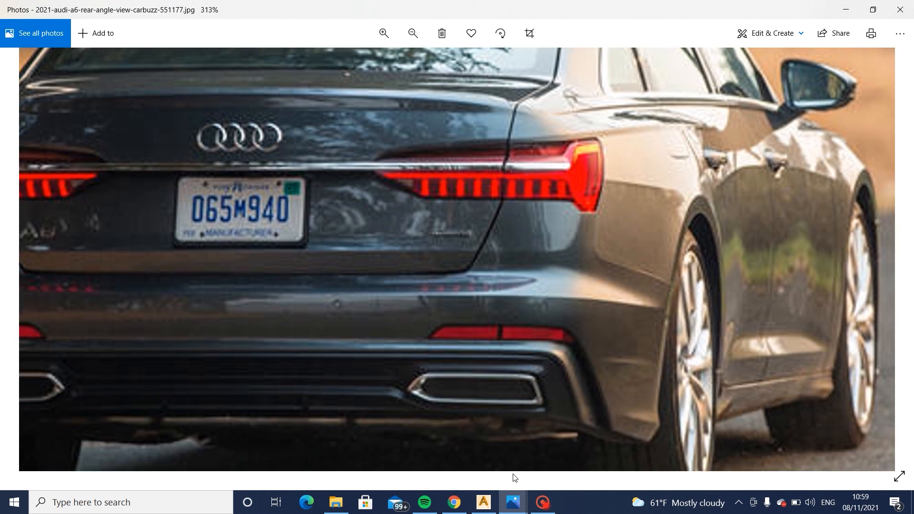
- Switch back to Alias and compare the rear quarter surfaces with the side blueprint in the left view
{"action": "left_click", "coordinate": [483, 502]}
{"action": "left_click_drag", "start_coordinate": [528, 269], "coordinate": [490, 257], "text": "alt+shift"}
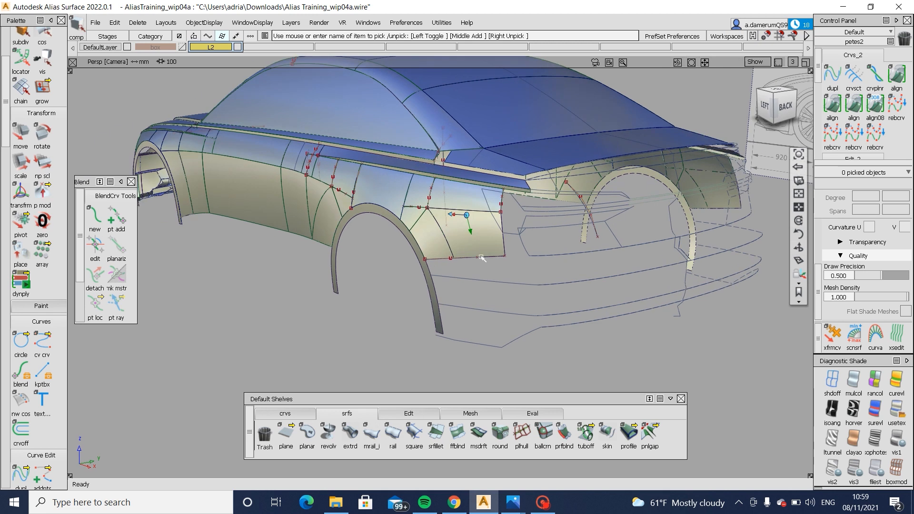
{"action": "left_click", "coordinate": [479, 257], "text": "alt+shift"}
{"action": "right_click_drag", "start_coordinate": [479, 257], "coordinate": [522, 280], "text": "alt+shift"}
{"action": "mouse_move", "coordinate": [523, 280]}
{"action": "left_mouse_down", "text": "alt+shift"}
{"action": "mouse_move", "coordinate": [449, 274]}
{"action": "mouse_move", "coordinate": [424, 259]}
{"action": "left_mouse_up", "text": "alt+shift"}
{"action": "left_click", "coordinate": [768, 105]}
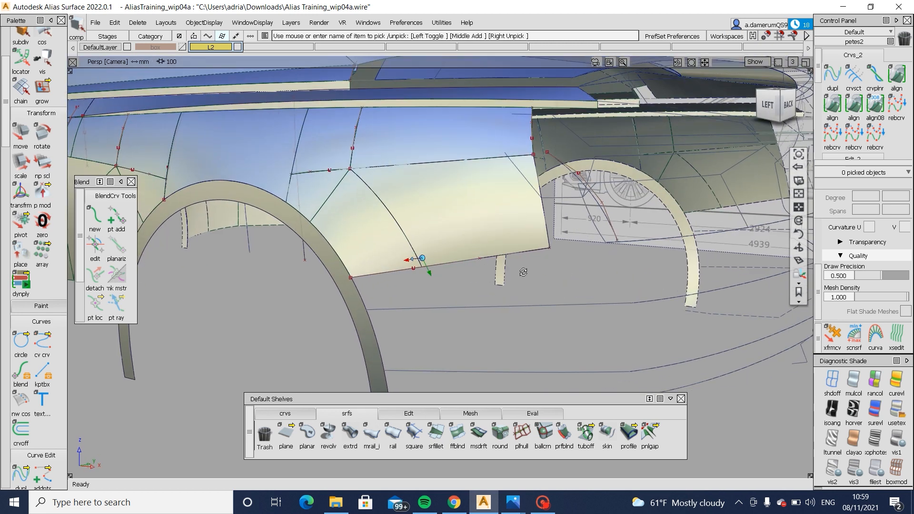
{"action": "scroll", "coordinate": [682, 329], "scroll_direction": "up", "scroll_amount": 4}
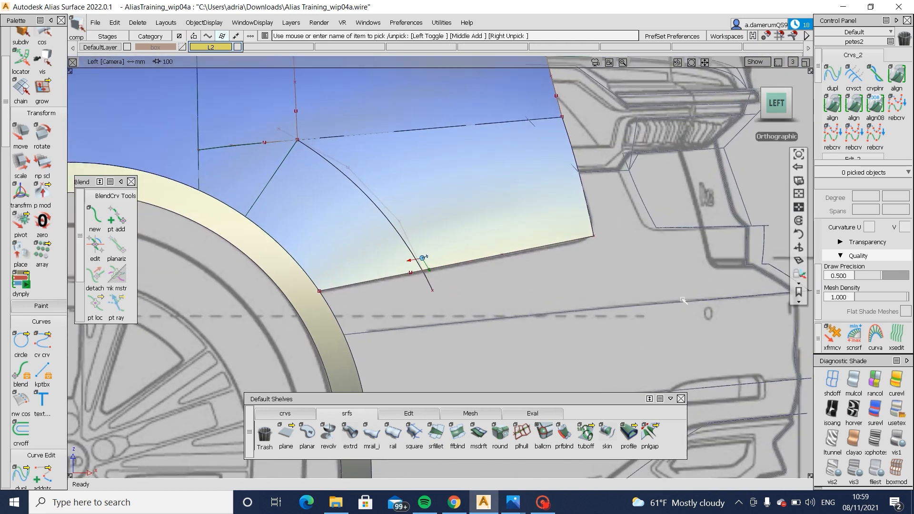
{"action": "scroll", "coordinate": [669, 346], "scroll_direction": "down", "scroll_amount": 7}
{"action": "scroll", "coordinate": [671, 269], "scroll_direction": "down", "scroll_amount": 1}
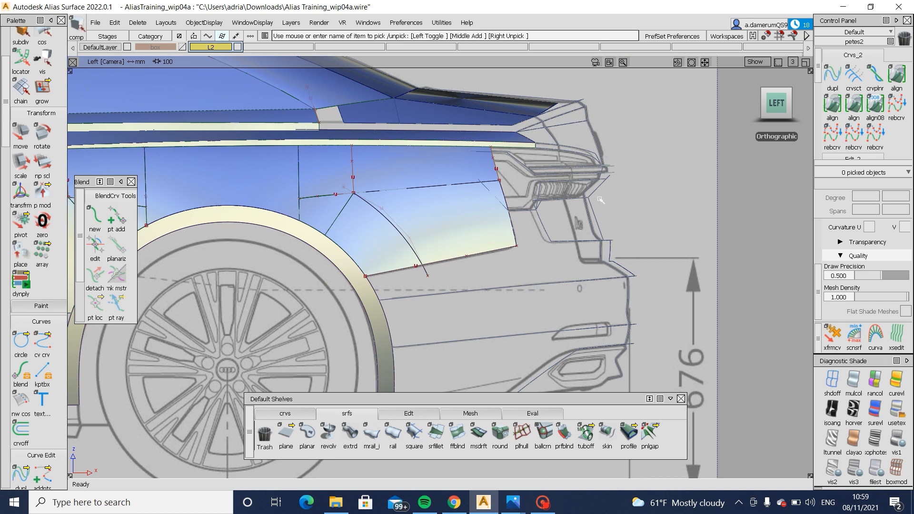
- Apply Symmetric Modeling to the upper bumper curve that runs across the rear of the car
{"action": "key", "text": "alt+shift"}
{"action": "middle_click_drag", "start_coordinate": [575, 286], "coordinate": [623, 235], "text": "alt+shift"}
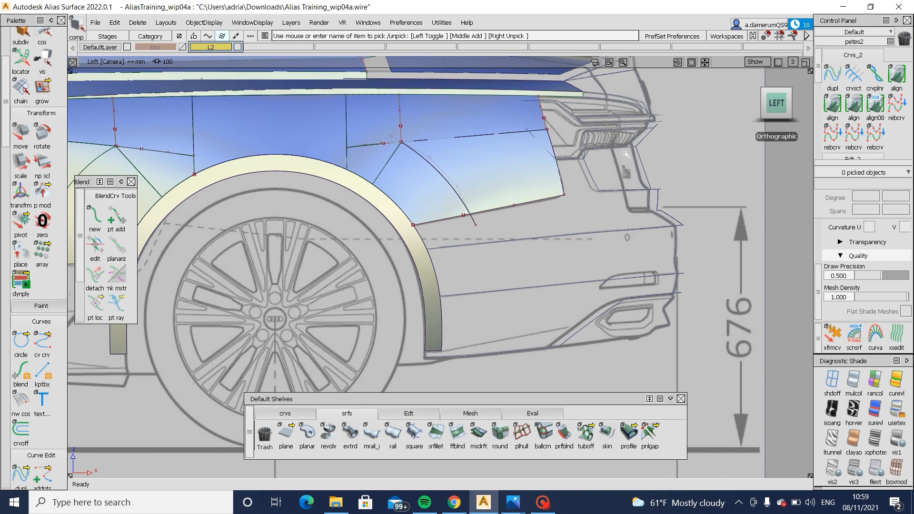
{"action": "middle_click_drag", "start_coordinate": [474, 209], "coordinate": [483, 283], "text": "alt+shift"}
{"action": "left_click_drag", "start_coordinate": [567, 267], "coordinate": [482, 304], "text": "alt+shift"}
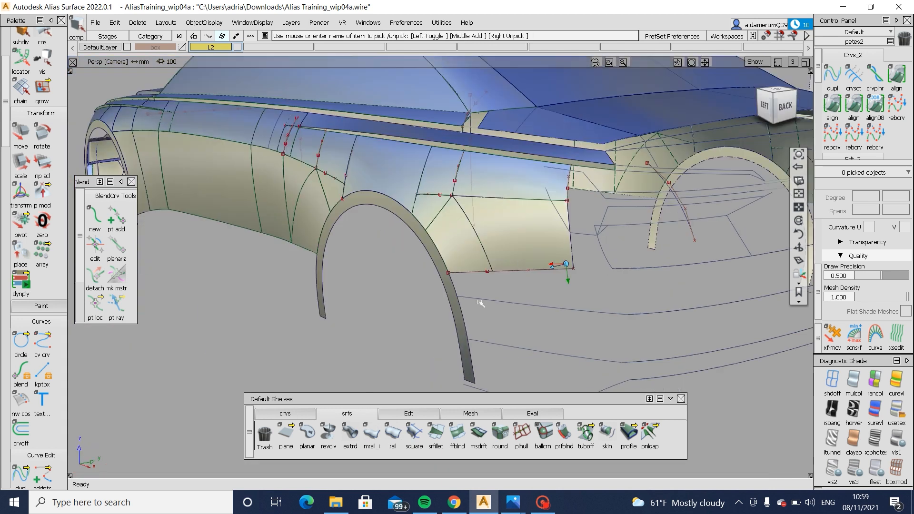
{"action": "left_click_drag", "start_coordinate": [503, 266], "coordinate": [623, 312], "text": "alt+shift"}
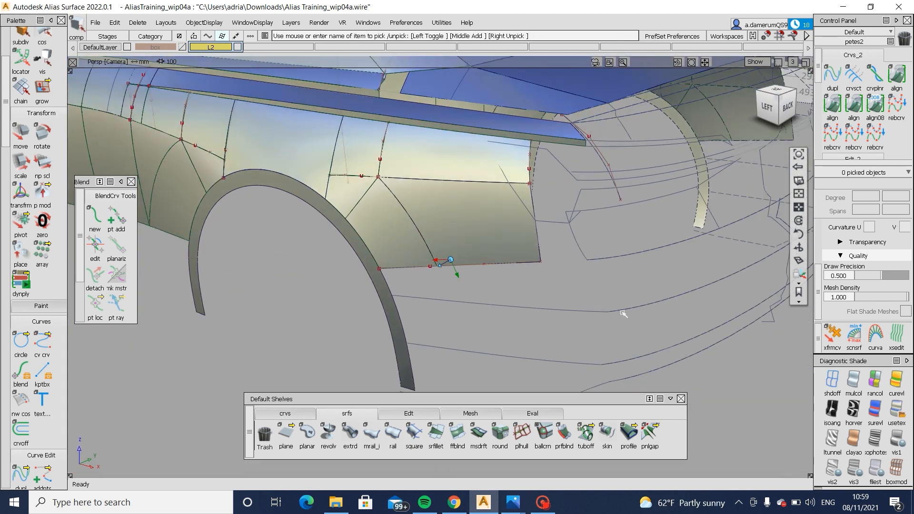
{"action": "right_click_drag", "start_coordinate": [622, 310], "coordinate": [678, 345], "text": "alt+shift"}
{"action": "left_click", "coordinate": [628, 310]}
{"action": "middle_click_drag", "start_coordinate": [678, 345], "coordinate": [572, 359], "text": "alt+shift"}
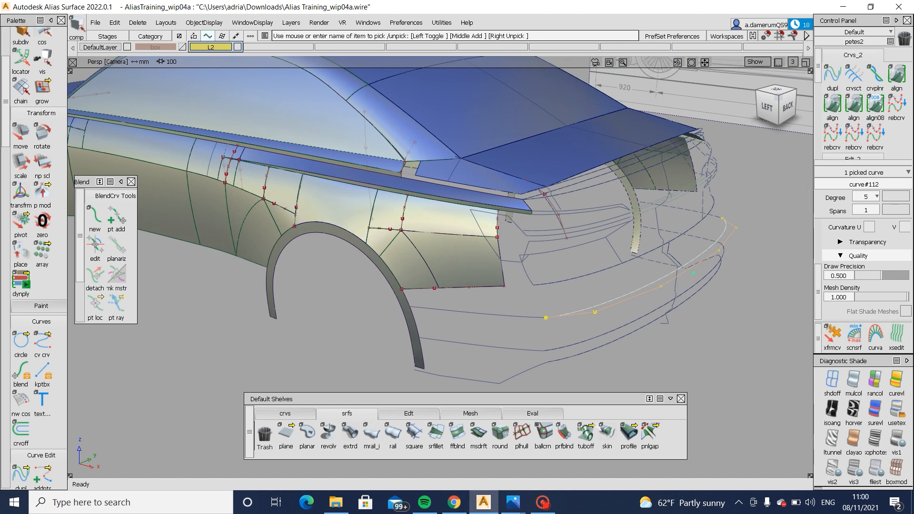
{"action": "left_click", "coordinate": [417, 413]}
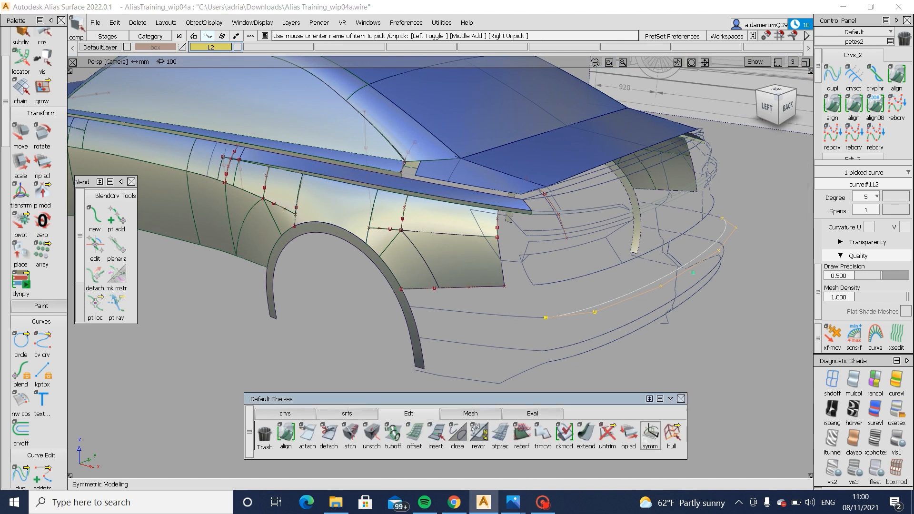
{"action": "left_click", "coordinate": [651, 433]}
{"action": "left_click_drag", "start_coordinate": [638, 373], "coordinate": [592, 312], "text": "ctrl+shift"}
{"action": "left_click", "coordinate": [592, 313]}
{"action": "right_click_drag", "start_coordinate": [589, 315], "coordinate": [580, 361], "text": "ctrl+shift"}
{"action": "key", "text": "Return"}
{"action": "left_click_drag", "start_coordinate": [580, 353], "coordinate": [572, 298], "text": "ctrl+shift"}
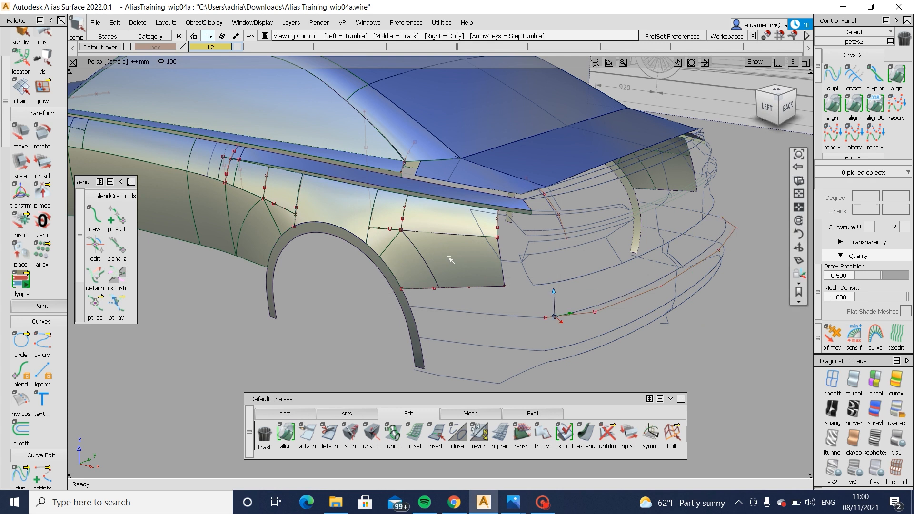
- Create a Multi-Surface Draft strip from the upper bumper curve along Z, with length 30 and draft angle 0
{"action": "right_click_drag", "start_coordinate": [449, 259], "coordinate": [473, 316], "text": "alt+shift"}
{"action": "middle_click_drag", "start_coordinate": [474, 316], "coordinate": [477, 253], "text": "alt+shift"}
{"action": "left_click_drag", "start_coordinate": [590, 273], "coordinate": [619, 287], "text": "ctrl+shift"}
{"action": "left_click_drag", "start_coordinate": [644, 292], "coordinate": [673, 327]}
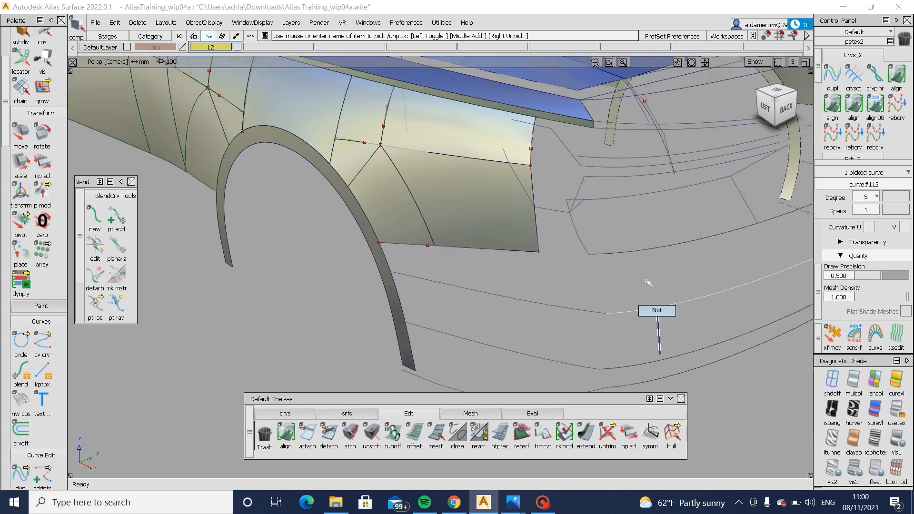
{"action": "left_click_drag", "start_coordinate": [453, 257], "coordinate": [562, 262], "text": "alt+shift"}
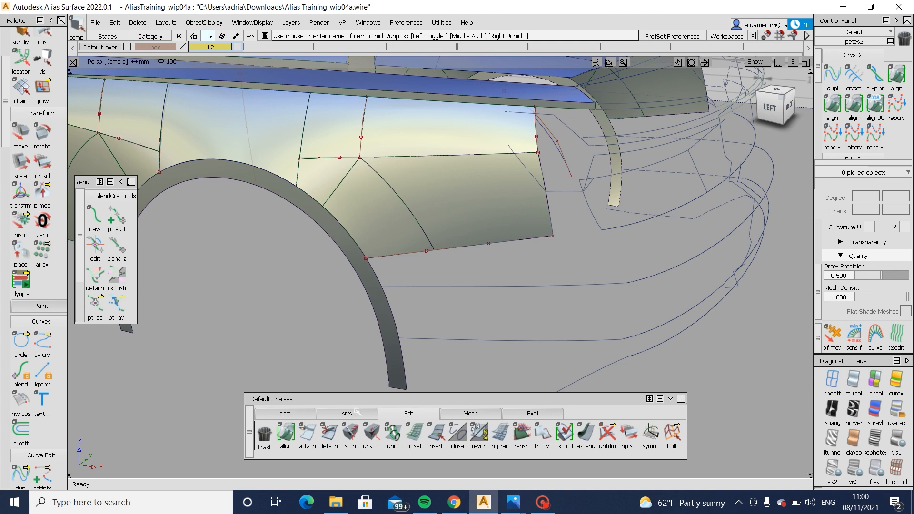
{"action": "left_click", "coordinate": [357, 413]}
{"action": "left_click", "coordinate": [479, 433]}
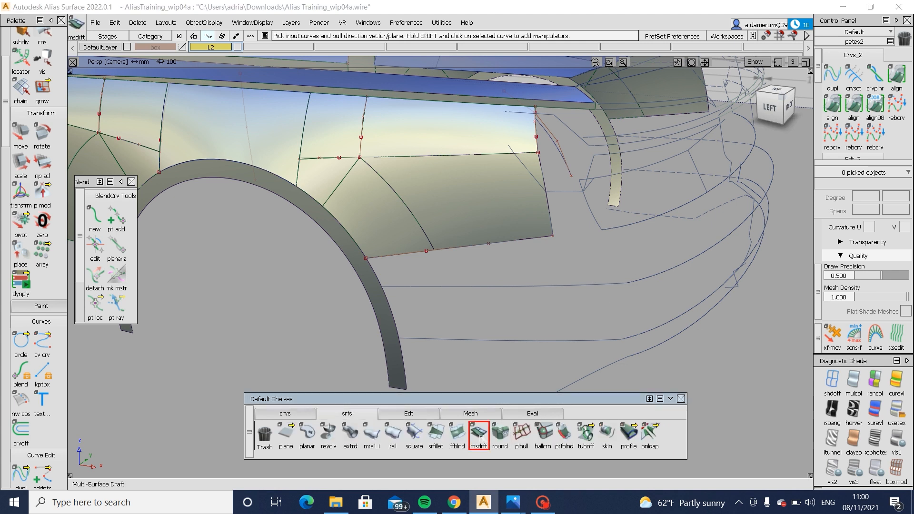
{"action": "left_click_drag", "start_coordinate": [515, 267], "coordinate": [523, 291], "text": "alt+shift"}
{"action": "left_click", "coordinate": [572, 279]}
- Flip the draft strip so it extends upward from the bumper curve, checking it against the side blueprint
{"action": "left_click", "coordinate": [774, 104]}
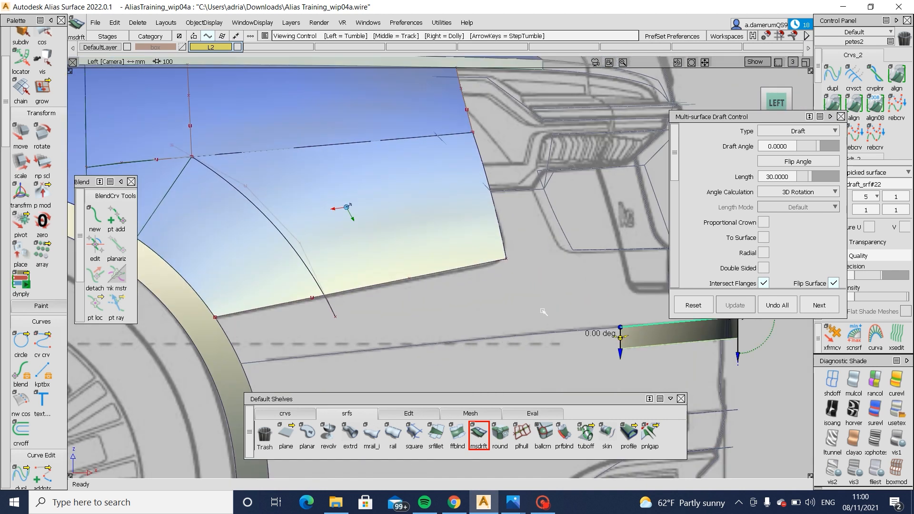
{"action": "scroll", "coordinate": [757, 204], "scroll_direction": "down", "scroll_amount": 3}
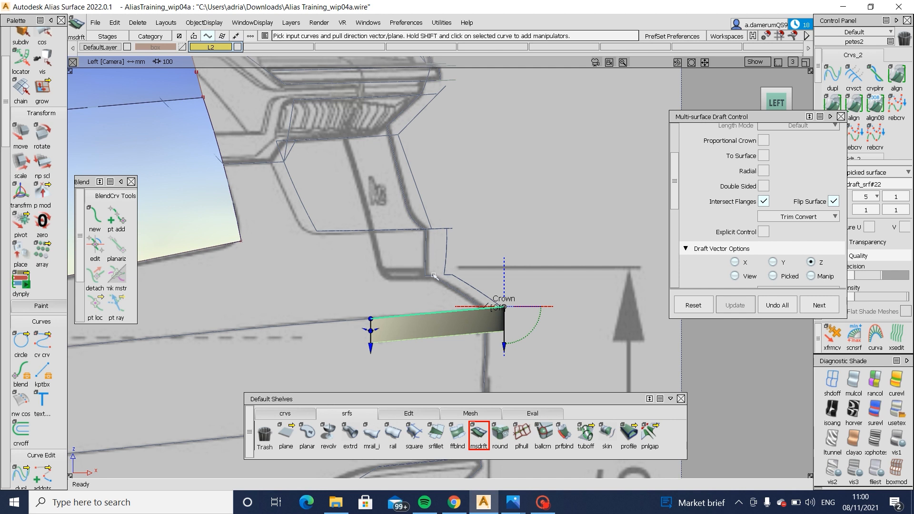
{"action": "scroll", "coordinate": [699, 239], "scroll_direction": "down", "scroll_amount": 3}
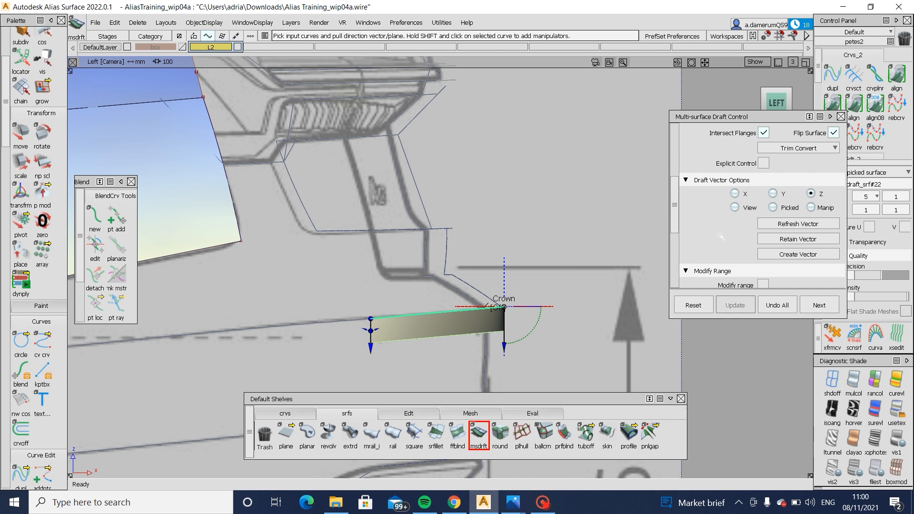
{"action": "scroll", "coordinate": [758, 227], "scroll_direction": "up", "scroll_amount": 3}
{"action": "left_click", "coordinate": [833, 203]}
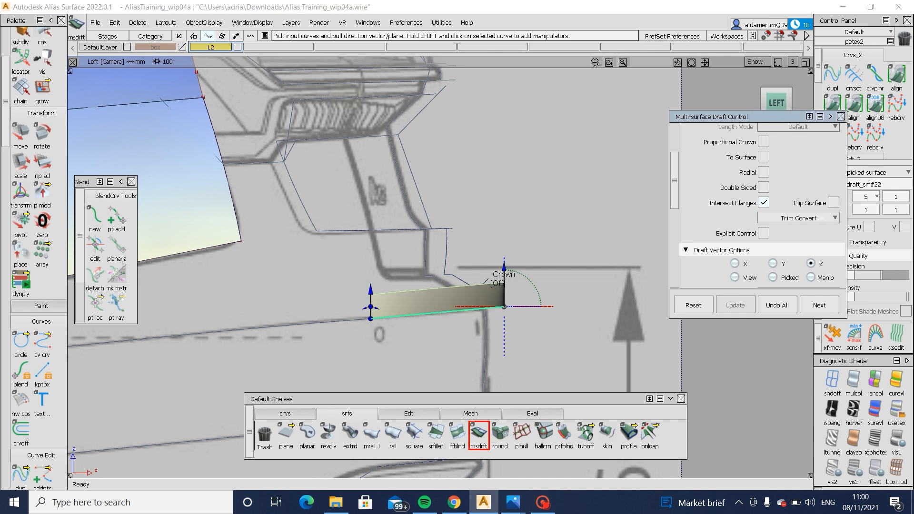
- Move the upper row of CVs on the draft strip forward towards the car, accepting the loss of construction history
{"action": "key", "text": "alt+shift"}
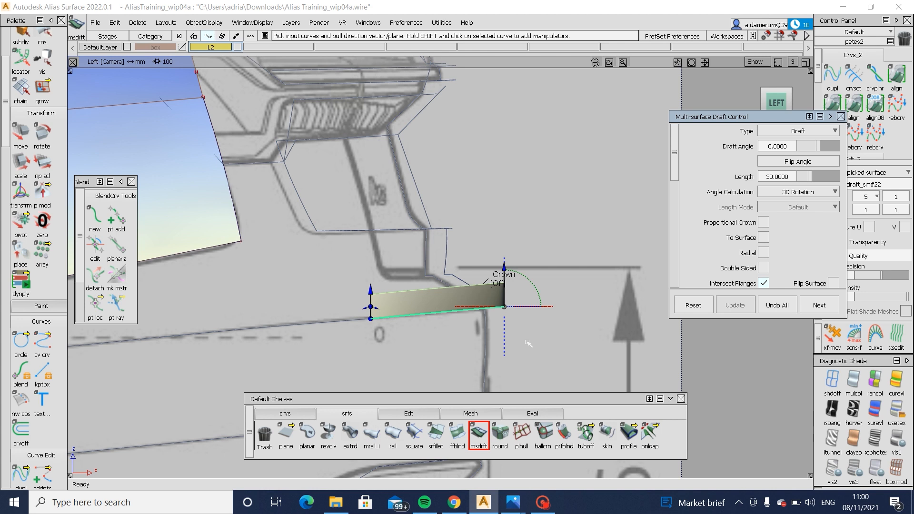
{"action": "left_click_drag", "start_coordinate": [514, 271], "coordinate": [493, 276], "text": "ctrl+shift"}
{"action": "left_click", "coordinate": [460, 298]}
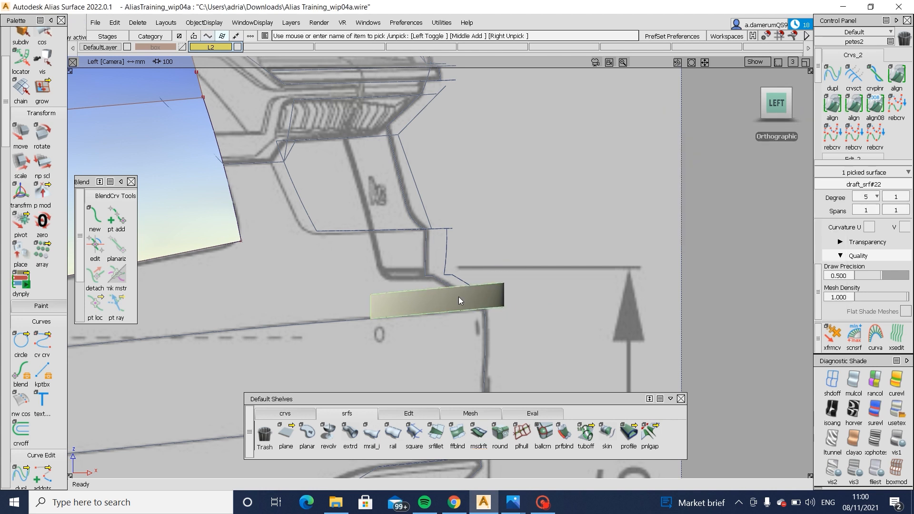
{"action": "left_click_drag", "start_coordinate": [325, 280], "coordinate": [394, 280], "text": "ctrl+shift"}
{"action": "left_click_drag", "start_coordinate": [302, 264], "coordinate": [548, 296]}
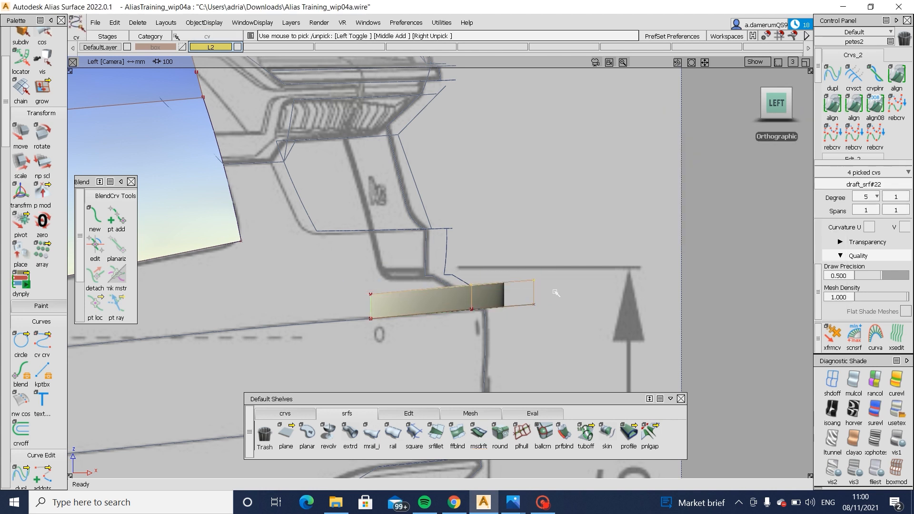
{"action": "middle_click_drag", "start_coordinate": [549, 369], "coordinate": [619, 345], "text": "ctrl+shift"}
{"action": "left_click", "coordinate": [621, 348]}
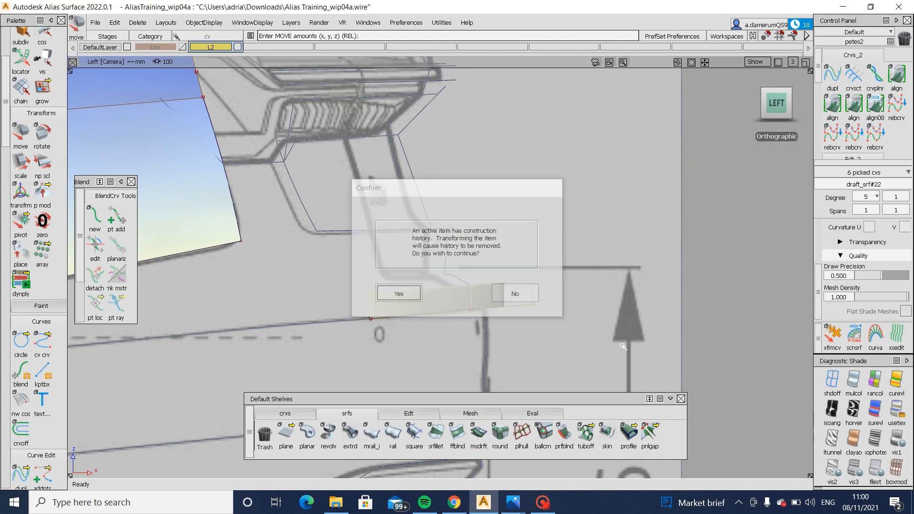
{"action": "key", "text": "Return"}
{"action": "left_click_drag", "start_coordinate": [621, 348], "coordinate": [574, 338]}
- Delete the front-view blueprint image that overlaps the rear blueprint in the back view
{"action": "left_click", "coordinate": [768, 136]}
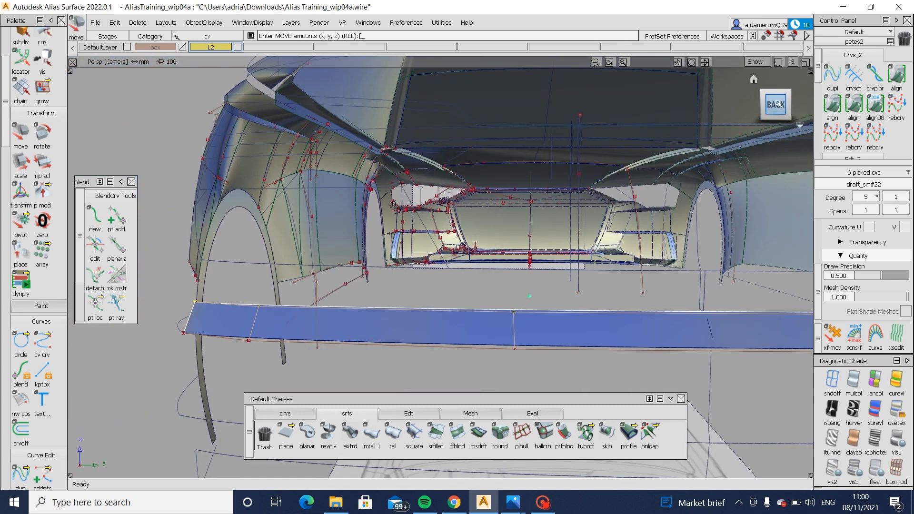
{"action": "left_click", "coordinate": [776, 105]}
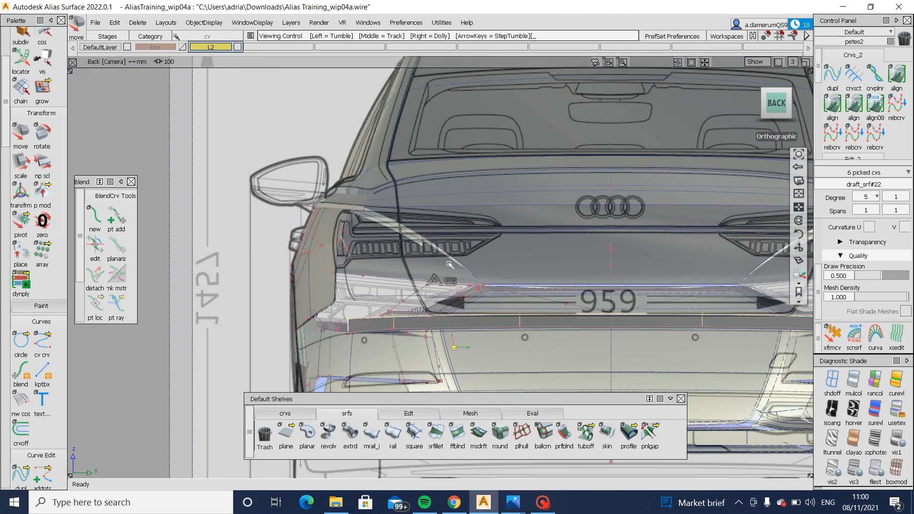
{"action": "right_click_drag", "start_coordinate": [448, 263], "coordinate": [405, 305], "text": "alt+shift"}
{"action": "left_click_drag", "start_coordinate": [381, 329], "coordinate": [412, 374], "text": "alt+shift"}
{"action": "left_click_drag", "start_coordinate": [412, 373], "coordinate": [413, 235], "text": "ctrl+shift"}
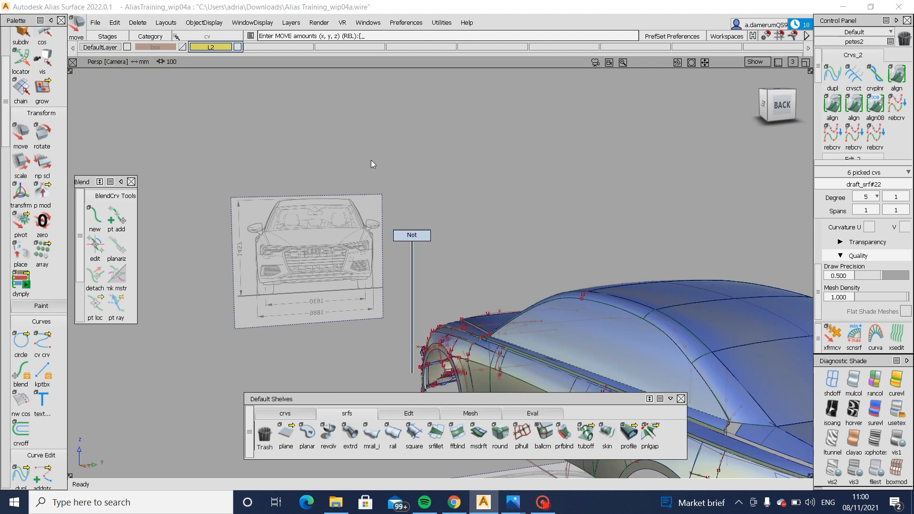
{"action": "left_click", "coordinate": [347, 191]}
{"action": "right_click_drag", "start_coordinate": [524, 224], "coordinate": [453, 271], "text": "alt+shift"}
{"action": "middle_click_drag", "start_coordinate": [453, 271], "coordinate": [421, 248], "text": "alt+shift"}
{"action": "key", "text": "Delete"}
- Compare the outer end of the bumper strip and the rear quarter surface with the rear blueprint in the back view
{"action": "left_click", "coordinate": [780, 105], "text": "alt+shift"}
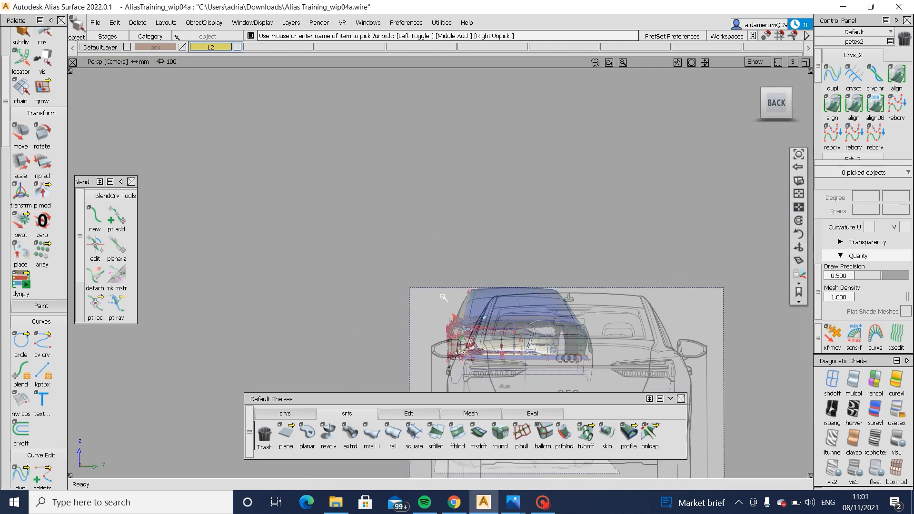
{"action": "left_click", "coordinate": [776, 103]}
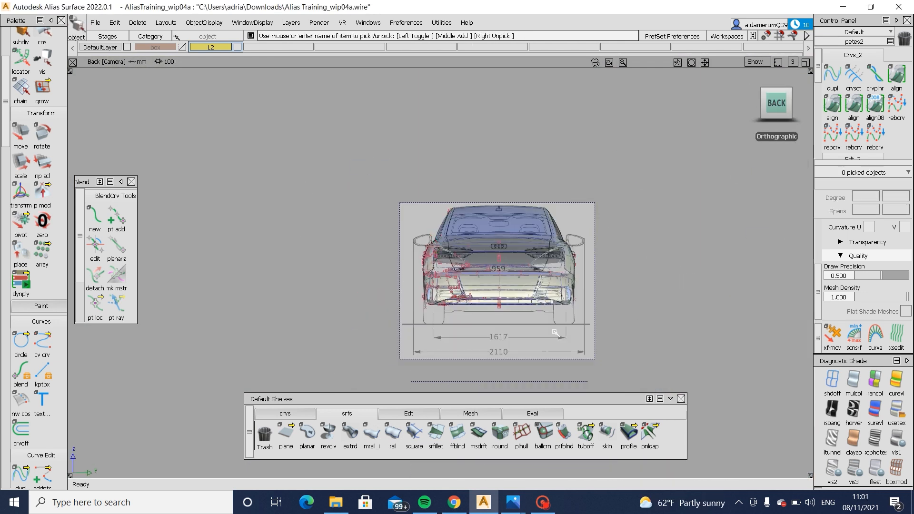
{"action": "right_click_drag", "start_coordinate": [556, 333], "coordinate": [638, 262], "text": "alt+shift"}
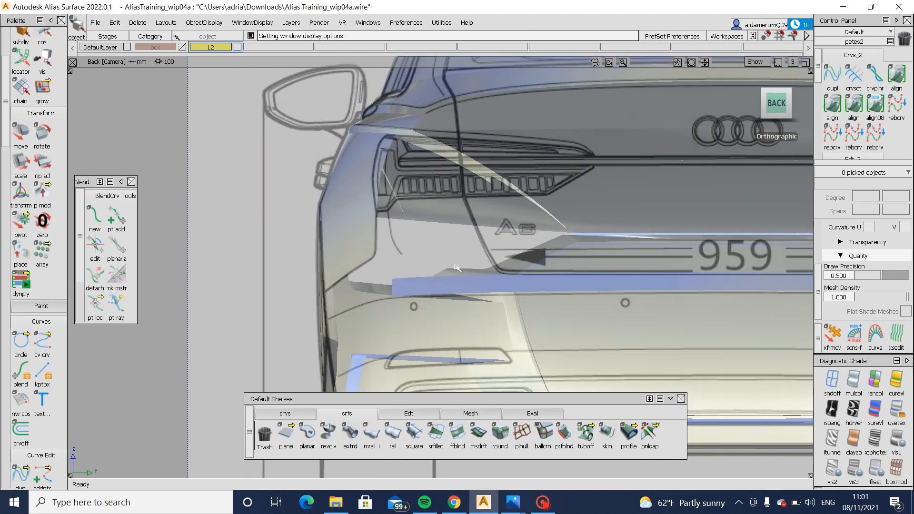
{"action": "left_click_drag", "start_coordinate": [437, 292], "coordinate": [508, 258], "text": "alt+shift"}
{"action": "right_click_drag", "start_coordinate": [509, 258], "coordinate": [470, 249], "text": "alt+shift"}
{"action": "left_click_drag", "start_coordinate": [470, 249], "coordinate": [457, 303], "text": "alt+shift"}
{"action": "left_click", "coordinate": [512, 288], "text": "alt+shift"}
{"action": "right_click_drag", "start_coordinate": [457, 304], "coordinate": [469, 305], "text": "alt+shift"}
{"action": "left_click_drag", "start_coordinate": [469, 305], "coordinate": [443, 293], "text": "alt+shift"}
{"action": "left_click", "coordinate": [780, 107]}
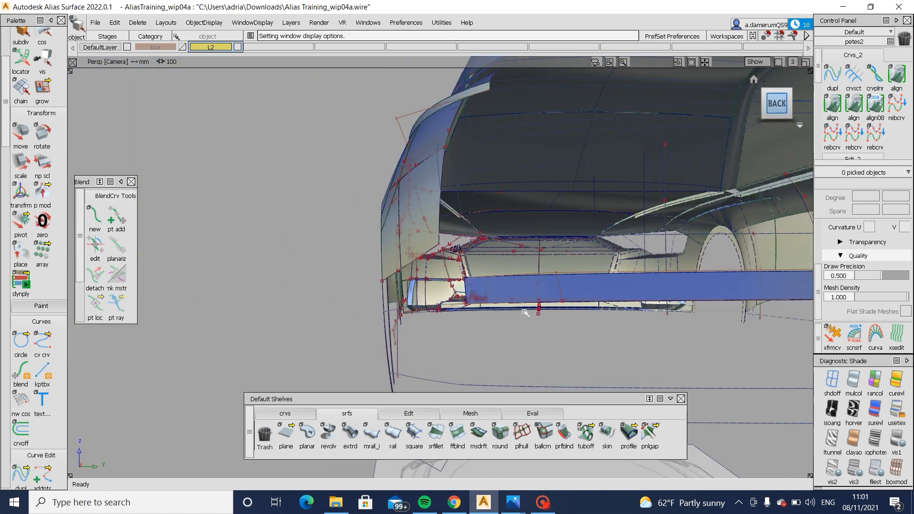
- Switch to the 2021 Audi A6 rear-angle photo in Photos to check the bumper corner, and return to Alias
{"action": "mouse_move", "coordinate": [512, 500]}
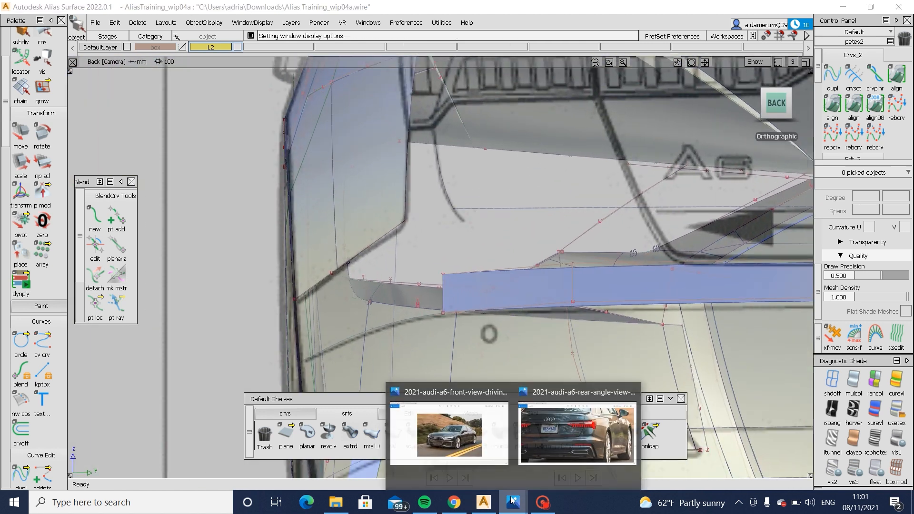
{"action": "left_click", "coordinate": [559, 445]}
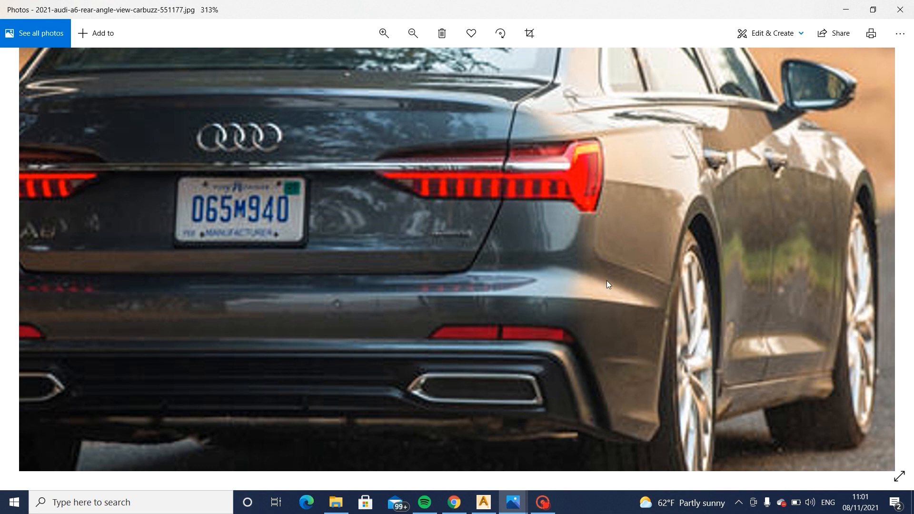
{"action": "left_click", "coordinate": [484, 503]}
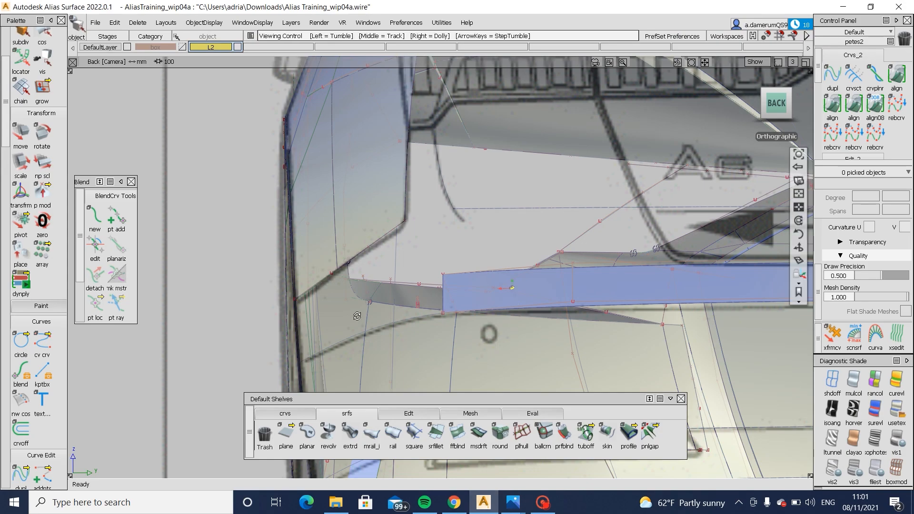
- Use Extend on the U=0 end of the bumper strip to pull its upper corner inward into a slanted end
{"action": "left_click_drag", "start_coordinate": [377, 280], "coordinate": [435, 412], "text": "alt+shift"}
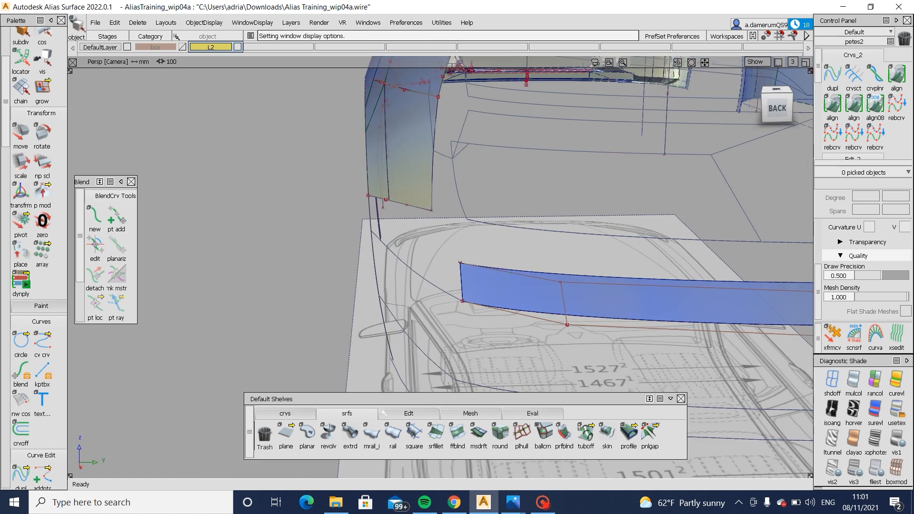
{"action": "left_click", "coordinate": [383, 413]}
{"action": "left_click", "coordinate": [461, 272]}
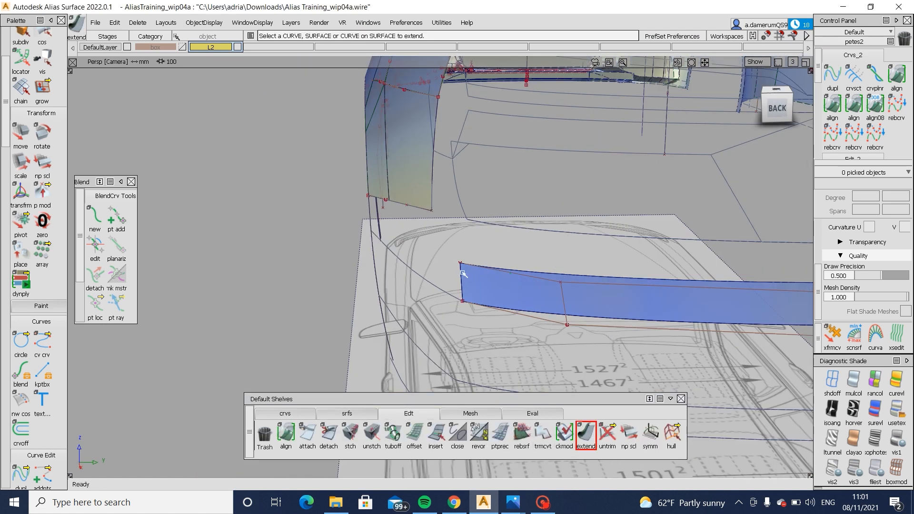
{"action": "left_click", "coordinate": [461, 272]}
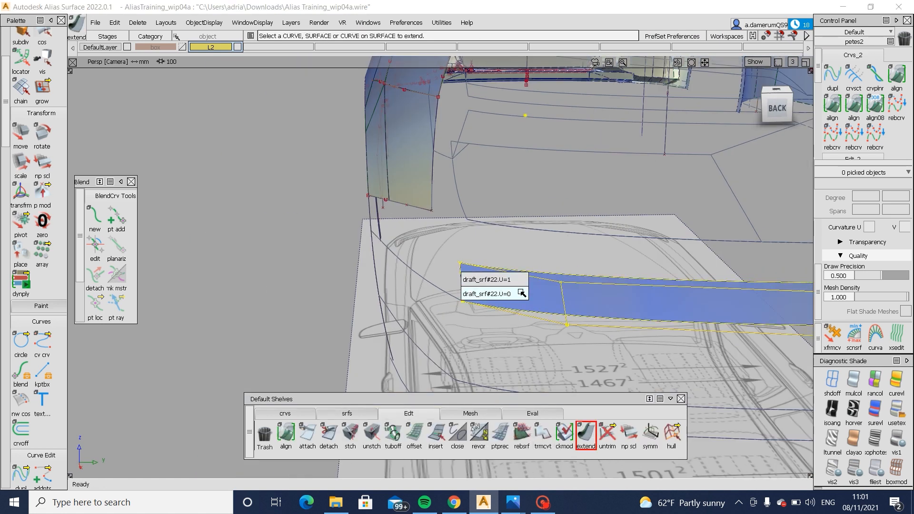
{"action": "left_click", "coordinate": [522, 293]}
{"action": "left_click_drag", "start_coordinate": [465, 263], "coordinate": [508, 286]}
{"action": "left_click", "coordinate": [536, 274]}
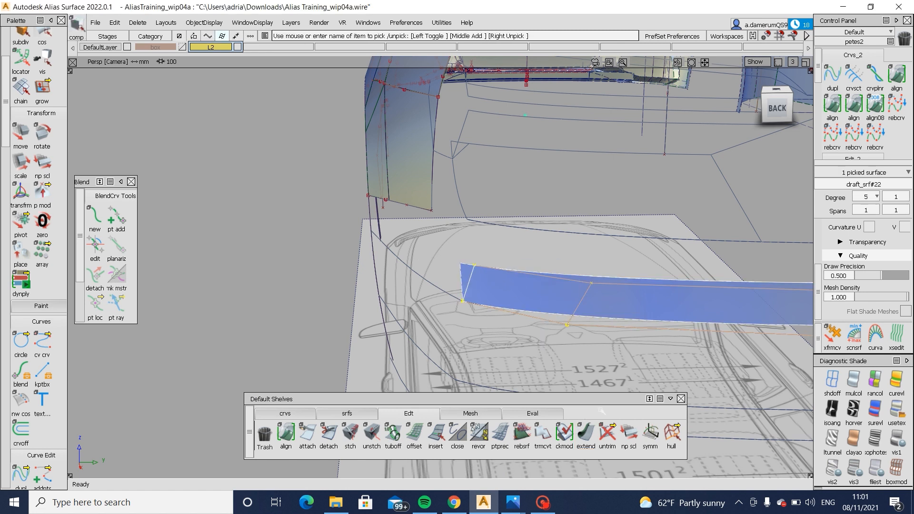
- Apply Symmetric Modeling to the bumper strip surface
{"action": "left_click", "coordinate": [650, 434]}
{"action": "left_click", "coordinate": [501, 287]}
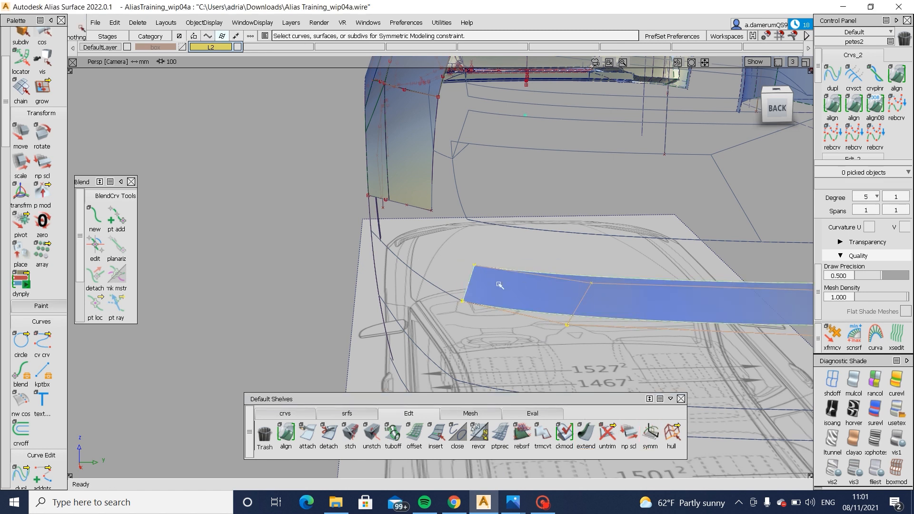
{"action": "left_click_drag", "start_coordinate": [500, 288], "coordinate": [504, 293], "text": "alt+shift"}
- Try a monorail surface swept from the bumper strip's slanted end along the side bumper curve, with G0 position continuity
{"action": "left_click", "coordinate": [348, 414]}
{"action": "left_click", "coordinate": [371, 434]}
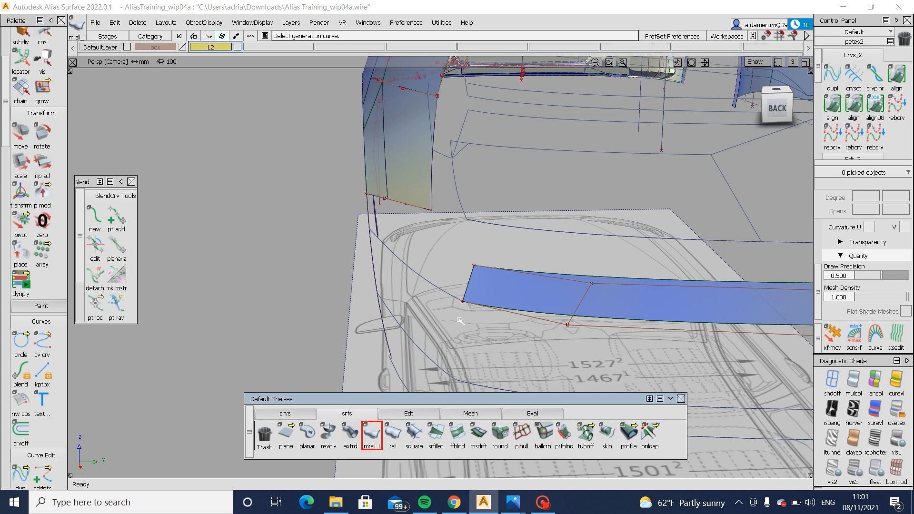
{"action": "left_click", "coordinate": [467, 284]}
{"action": "left_click", "coordinate": [481, 304]}
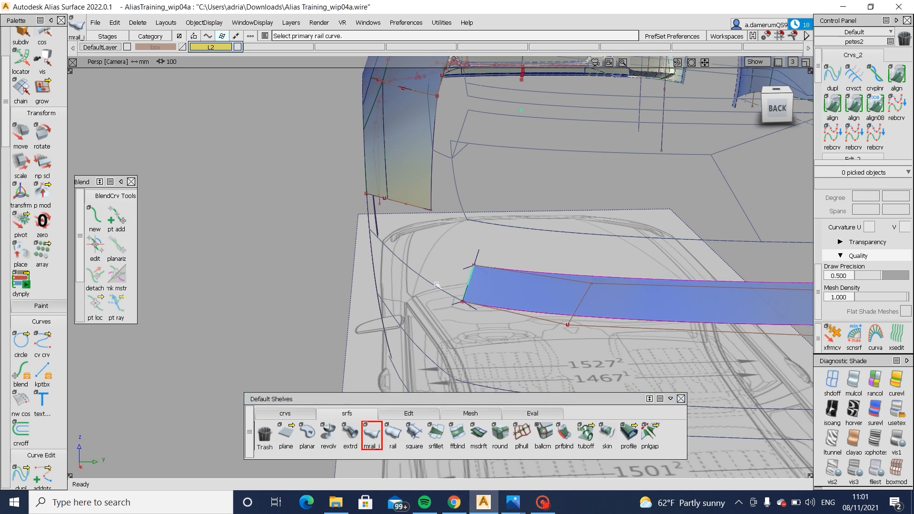
{"action": "left_click", "coordinate": [437, 285]}
{"action": "left_click_drag", "start_coordinate": [374, 286], "coordinate": [384, 307], "text": "alt+shift"}
{"action": "double_click", "coordinate": [372, 435]}
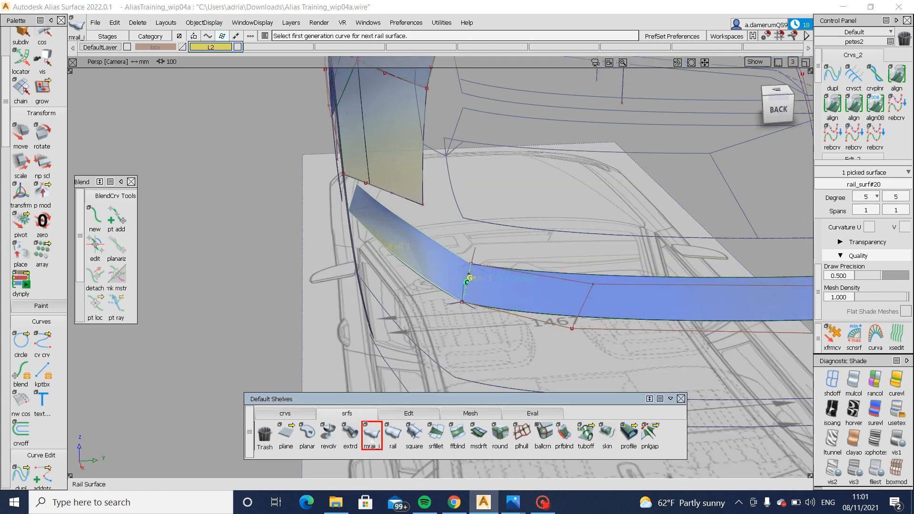
{"action": "left_click", "coordinate": [755, 147]}
{"action": "left_click", "coordinate": [758, 159]}
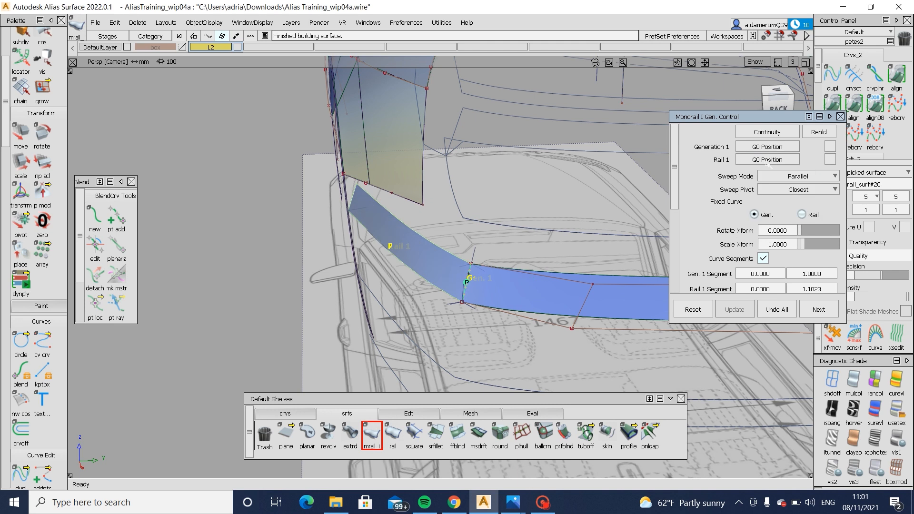
- Inspect the swept side surface with horizontal/vertical zebra shading from several angles, and delete it
{"action": "mouse_move", "coordinate": [523, 289]}
{"action": "left_mouse_down", "text": "alt+shift"}
{"action": "mouse_move", "coordinate": [610, 310]}
{"action": "mouse_move", "coordinate": [439, 260]}
{"action": "mouse_move", "coordinate": [477, 267]}
{"action": "left_mouse_up", "text": "alt+shift"}
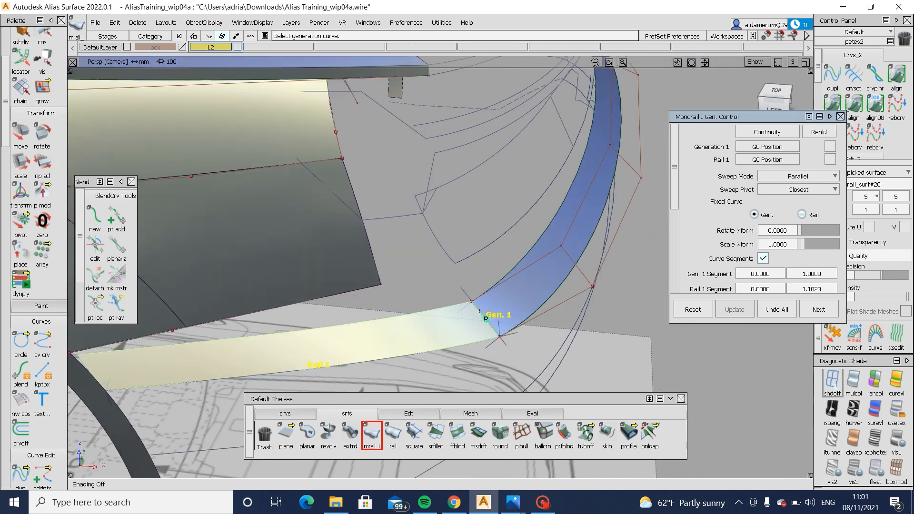
{"action": "left_click", "coordinate": [854, 410]}
{"action": "left_click_drag", "start_coordinate": [620, 400], "coordinate": [624, 379], "text": "alt+shift"}
{"action": "left_click_drag", "start_coordinate": [547, 342], "coordinate": [538, 261], "text": "alt+shift"}
{"action": "left_click", "coordinate": [685, 378]}
{"action": "mouse_move", "coordinate": [609, 353]}
{"action": "left_mouse_down", "text": "alt+shift"}
{"action": "mouse_move", "coordinate": [350, 353]}
{"action": "mouse_move", "coordinate": [336, 419]}
{"action": "left_mouse_up", "text": "alt+shift"}
{"action": "left_click_drag", "start_coordinate": [456, 298], "coordinate": [463, 229], "text": "ctrl+shift"}
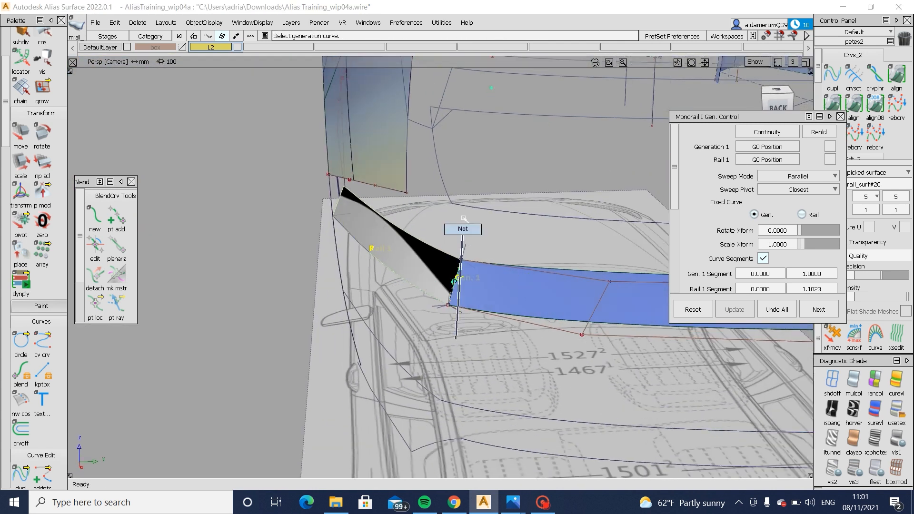
{"action": "left_click", "coordinate": [436, 263]}
{"action": "key", "text": "Delete"}
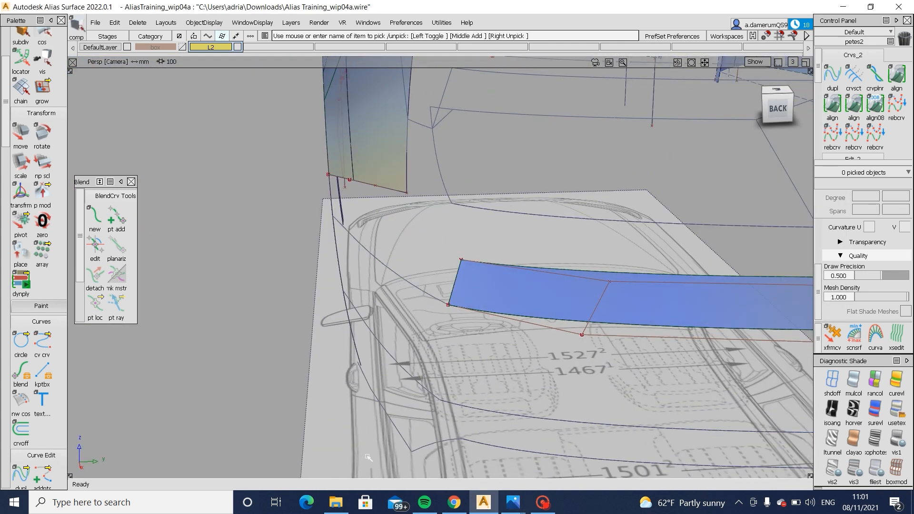
- Create a 30 mm Multi-surface Draft at a 0 draft angle from the side bumper curve
{"action": "key", "text": "ctrl+2"}
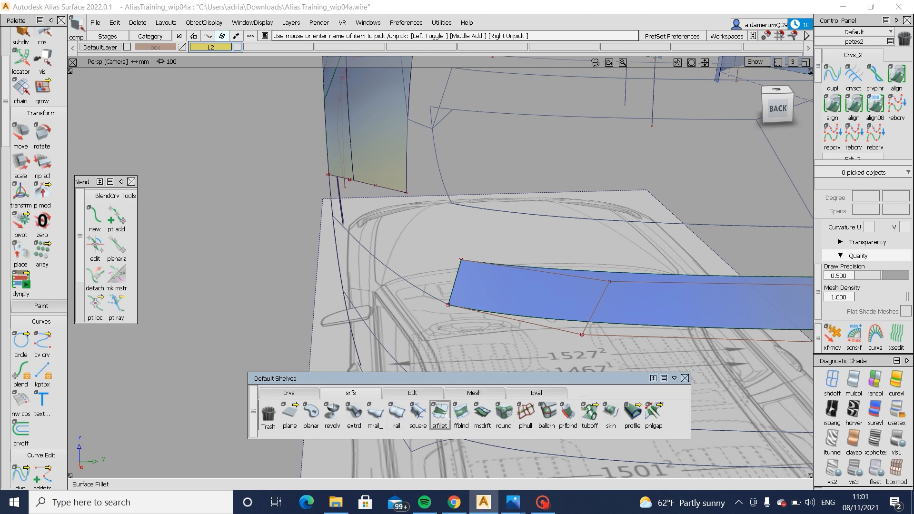
{"action": "left_click", "coordinate": [485, 417]}
{"action": "left_click", "coordinate": [418, 287]}
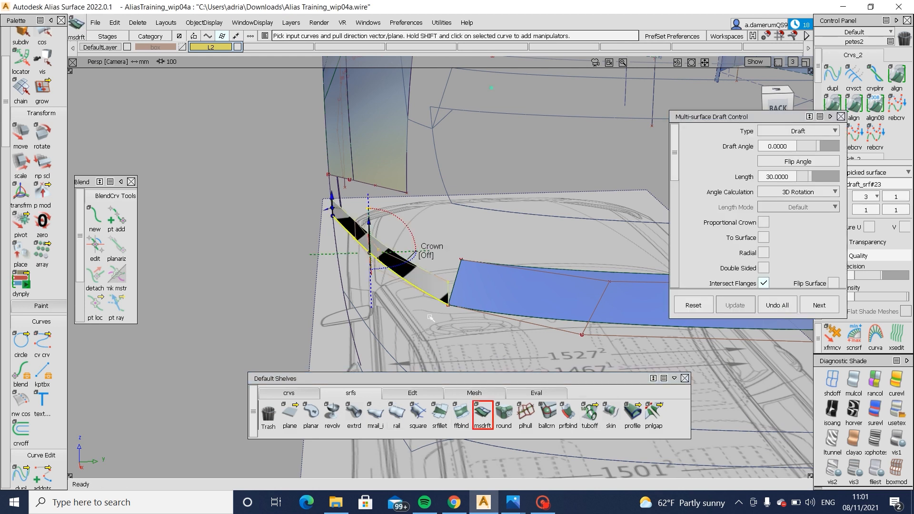
{"action": "left_click_drag", "start_coordinate": [420, 288], "coordinate": [426, 356], "text": "ctrl+shift"}
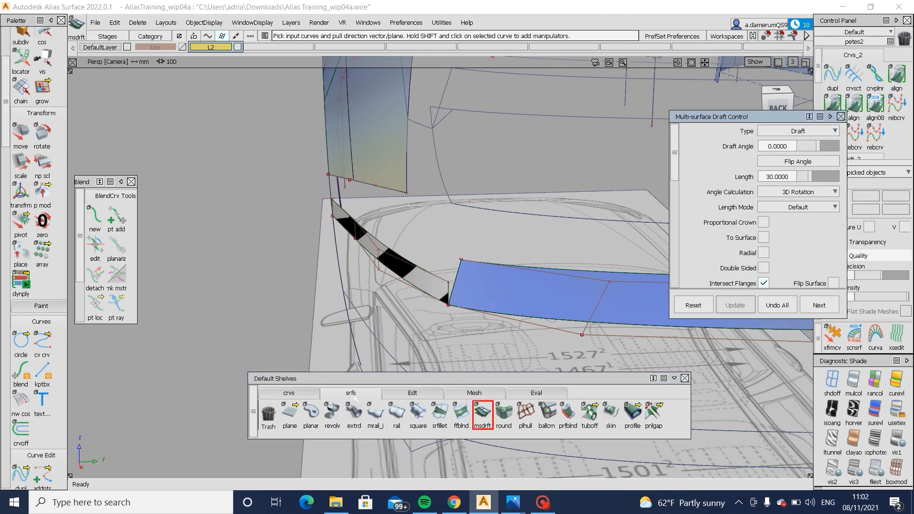
{"action": "left_click", "coordinate": [293, 392]}
{"action": "left_click", "coordinate": [351, 393]}
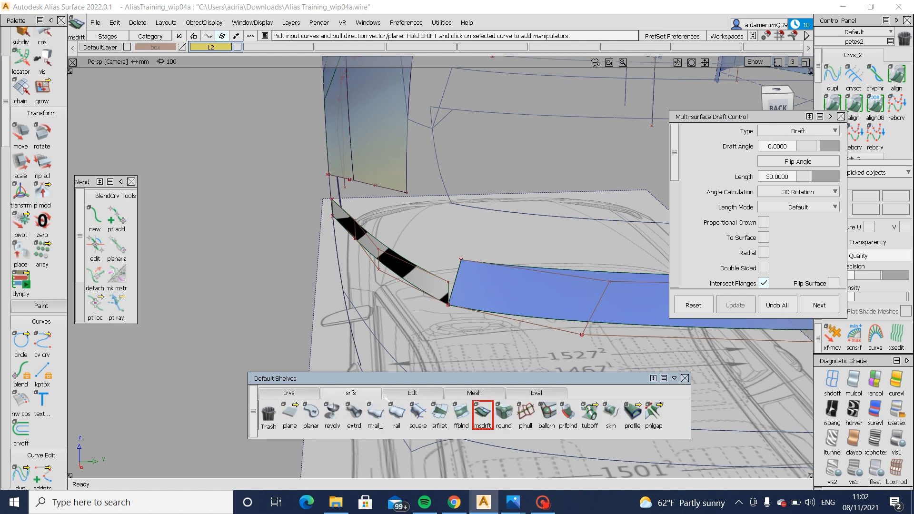
- Set the side draft surface's degree to 5 along its length
{"action": "left_click", "coordinate": [412, 393]}
{"action": "left_click", "coordinate": [676, 412]}
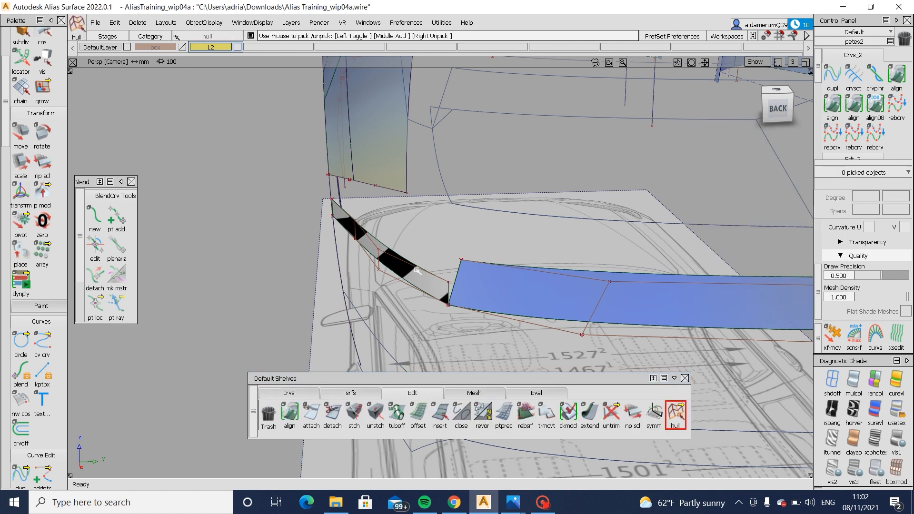
{"action": "left_click_drag", "start_coordinate": [444, 273], "coordinate": [443, 273], "text": "ctrl+shift"}
{"action": "left_click", "coordinate": [426, 281]}
{"action": "left_click_drag", "start_coordinate": [267, 315], "coordinate": [340, 287], "text": "alt+shift"}
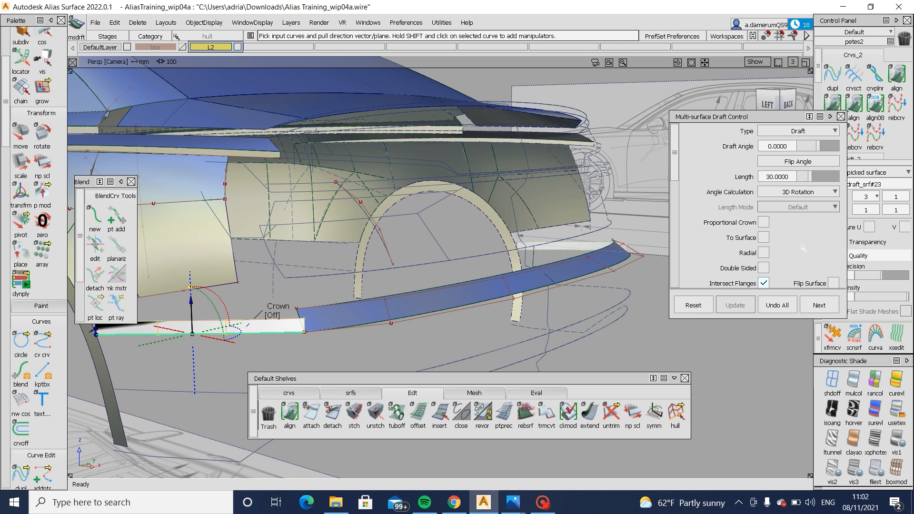
{"action": "left_click", "coordinate": [878, 196]}
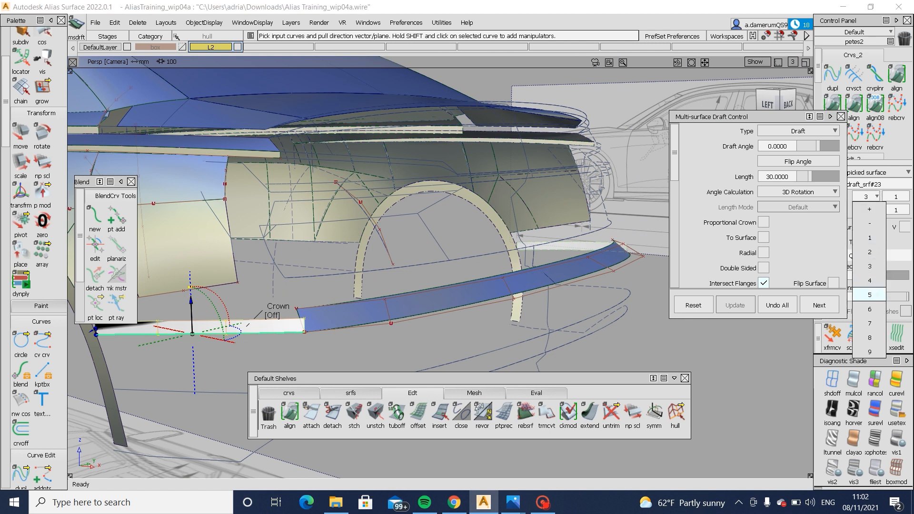
{"action": "left_click", "coordinate": [869, 293]}
{"action": "left_click", "coordinate": [401, 290]}
{"action": "left_click", "coordinate": [388, 288]}
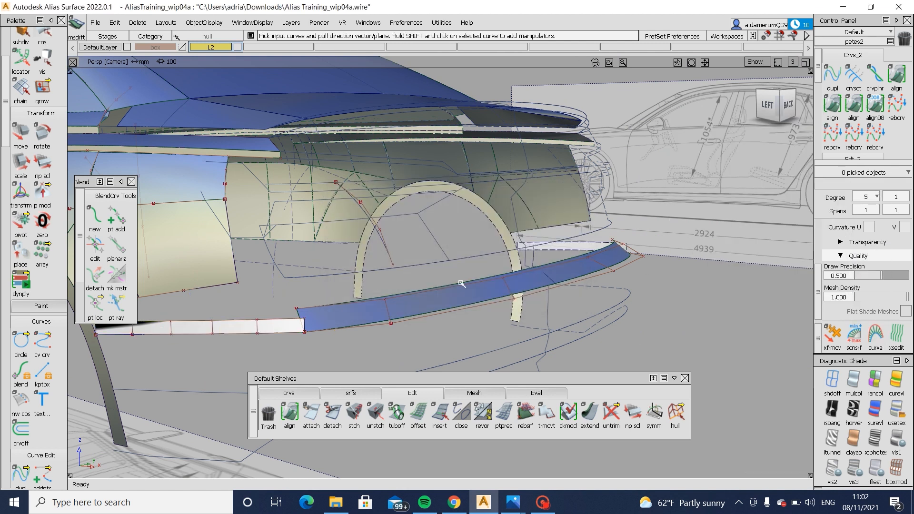
- Pick the upper hull row of the side draft surface and move it in the back view toward the bumper strip's upper corner
{"action": "left_click", "coordinate": [424, 309]}
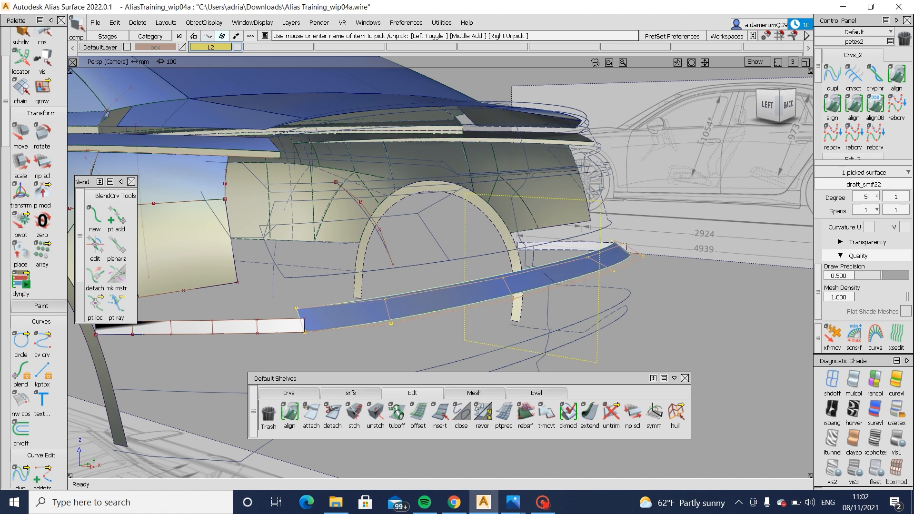
{"action": "left_click", "coordinate": [456, 322]}
{"action": "left_click", "coordinate": [281, 328]}
{"action": "left_click_drag", "start_coordinate": [305, 328], "coordinate": [475, 329], "text": "alt+shift"}
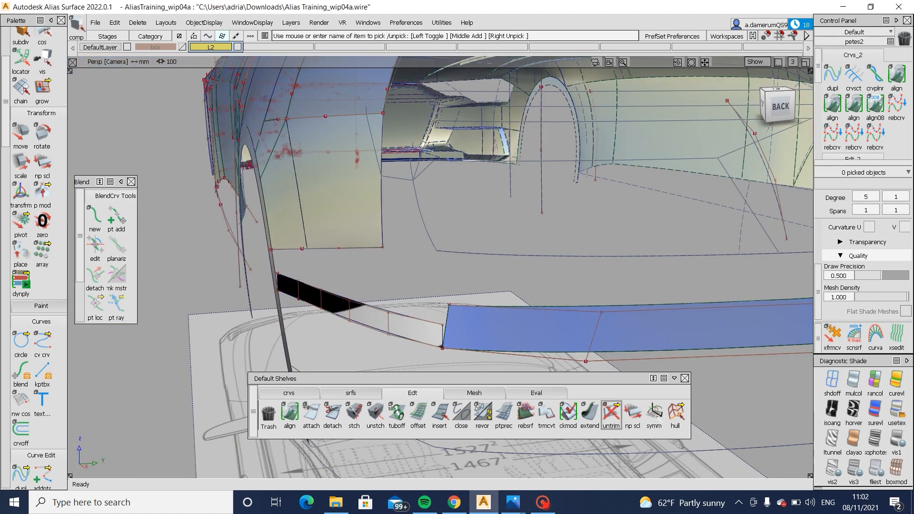
{"action": "left_click", "coordinate": [415, 322]}
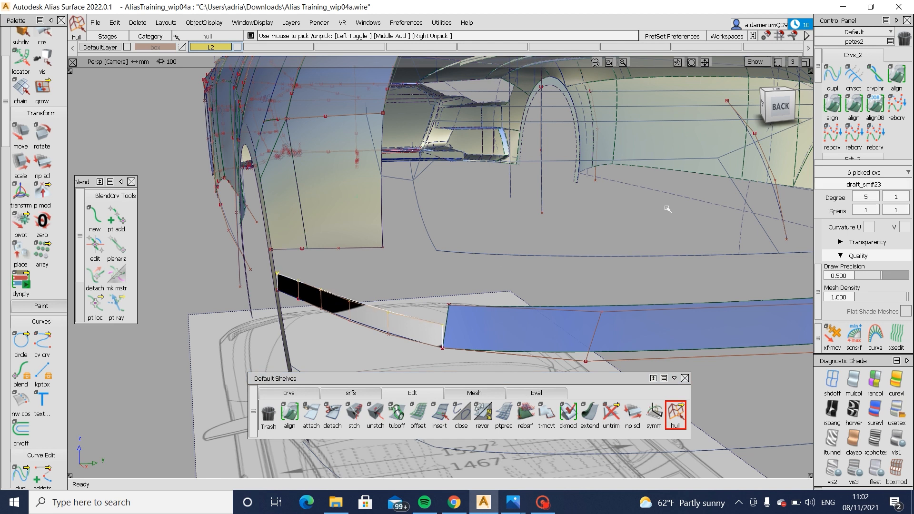
{"action": "left_click", "coordinate": [776, 111]}
{"action": "key", "text": "m"}
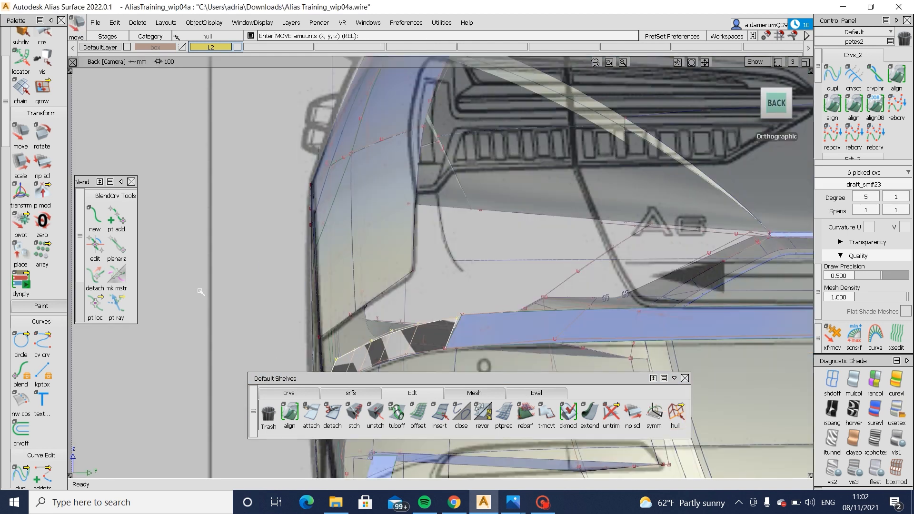
{"action": "left_click_drag", "start_coordinate": [200, 291], "coordinate": [202, 288]}
- Move the picked hull row about -42.7 mm in X in the left view to slant the surface's end toward the strip's corner
{"action": "left_click_drag", "start_coordinate": [516, 328], "coordinate": [718, 215], "text": "alt+shift"}
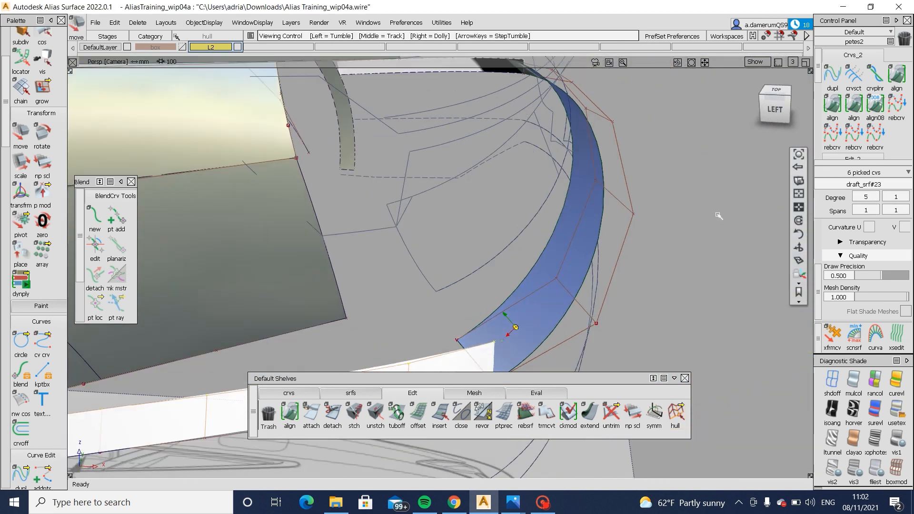
{"action": "left_click", "coordinate": [776, 110]}
{"action": "left_click_drag", "start_coordinate": [751, 271], "coordinate": [706, 272]}
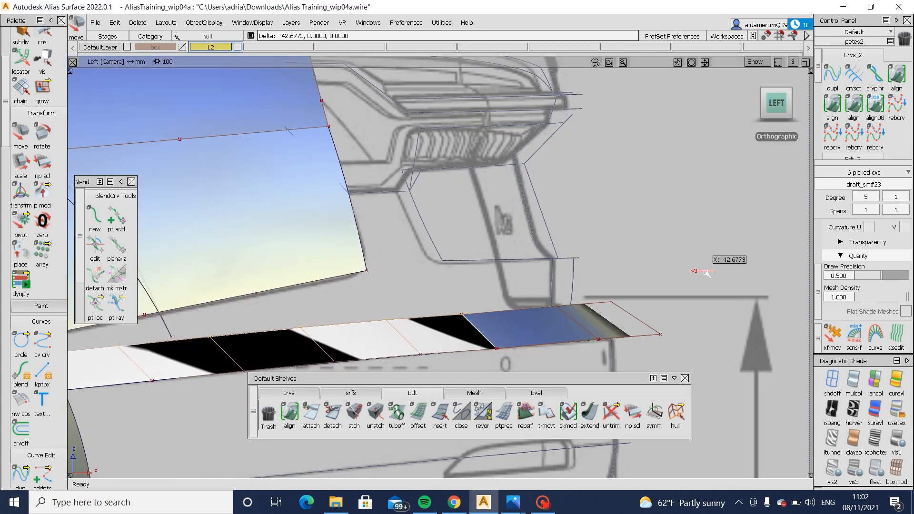
- Fine-adjust the hull row by about -0.73 mm in X and Z to meet the bumper strip's corner, and check the joint from behind
{"action": "left_click", "coordinate": [462, 321], "text": "alt+shift"}
{"action": "right_click_drag", "start_coordinate": [559, 348], "coordinate": [534, 226], "text": "alt+shift"}
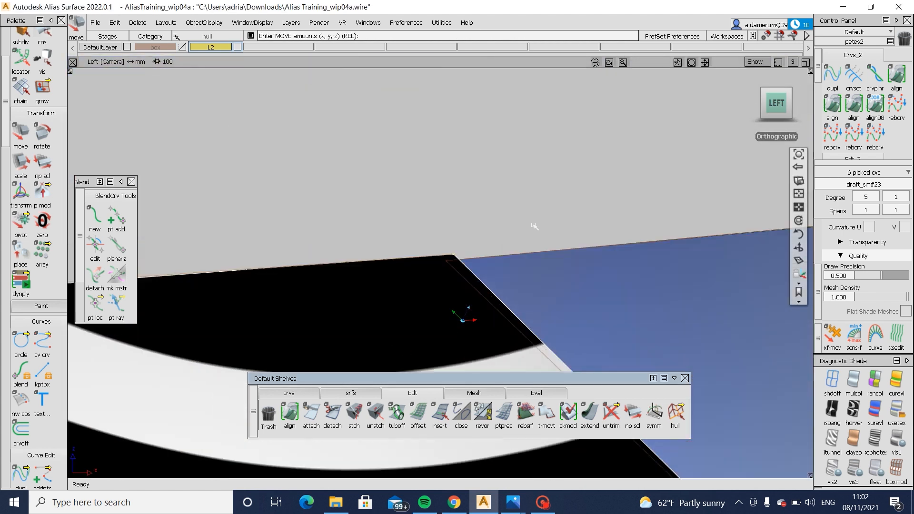
{"action": "middle_click_drag", "start_coordinate": [504, 252], "coordinate": [496, 202], "text": "ctrl+shift"}
{"action": "left_click_drag", "start_coordinate": [497, 204], "coordinate": [490, 211]}
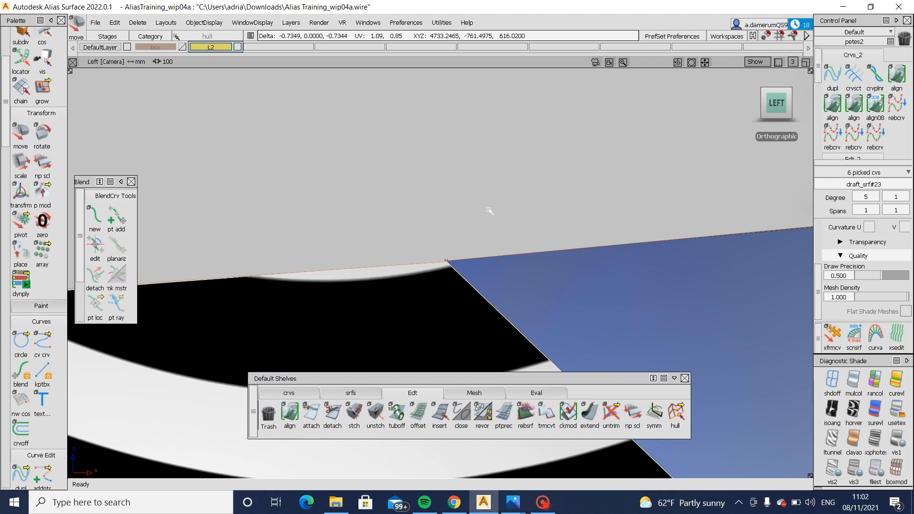
{"action": "left_click_drag", "start_coordinate": [483, 259], "coordinate": [305, 303], "text": "alt+shift"}
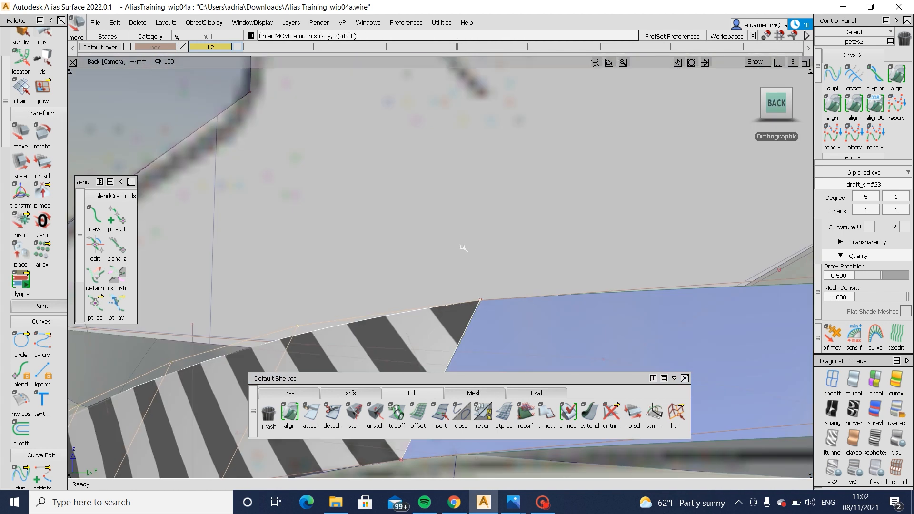
{"action": "left_click_drag", "start_coordinate": [464, 247], "coordinate": [601, 224], "text": "alt+shift"}
{"action": "right_click_drag", "start_coordinate": [601, 224], "coordinate": [555, 210], "text": "alt+shift"}
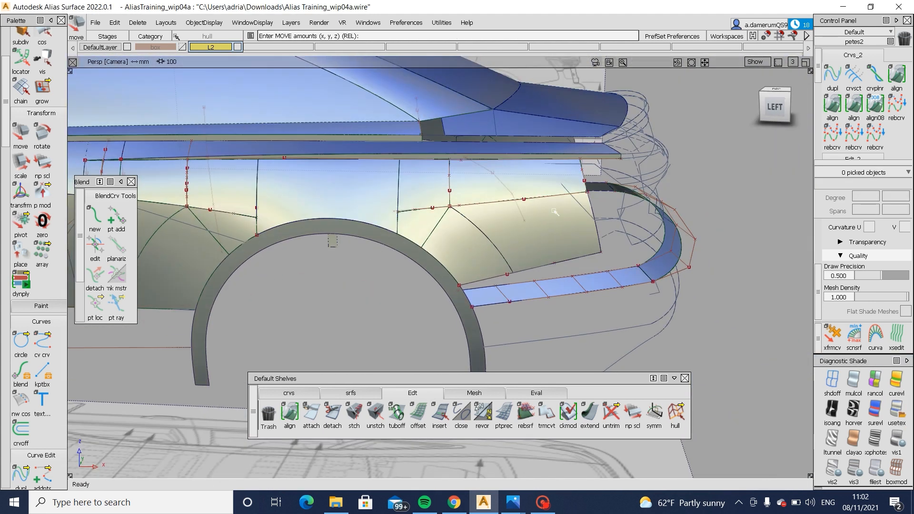
- Turn off the control points across the car's body side and hide the curves over the roof
{"action": "left_click_drag", "start_coordinate": [555, 210], "coordinate": [555, 191], "text": "ctrl+shift"}
{"action": "left_click", "coordinate": [676, 416]}
{"action": "left_click_drag", "start_coordinate": [552, 321], "coordinate": [490, 276], "text": "alt+shift"}
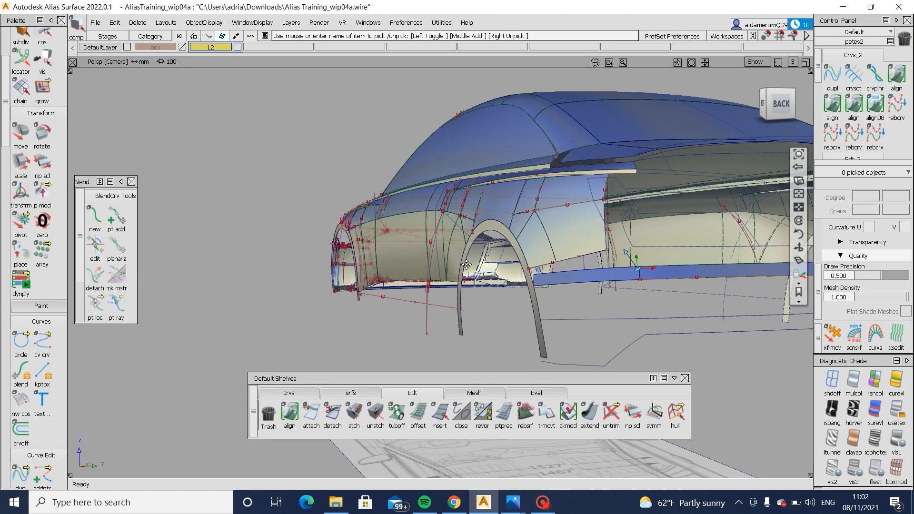
{"action": "right_click_drag", "start_coordinate": [491, 277], "coordinate": [480, 326], "text": "alt+shift"}
{"action": "middle_click_drag", "start_coordinate": [479, 327], "coordinate": [393, 257], "text": "alt+shift"}
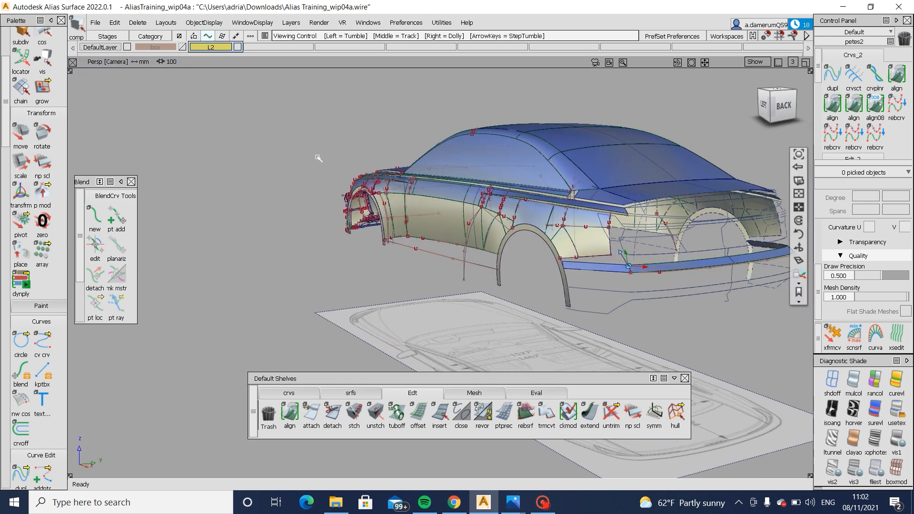
{"action": "left_click_drag", "start_coordinate": [318, 157], "coordinate": [329, 155], "text": "alt+shift"}
{"action": "left_click_drag", "start_coordinate": [241, 131], "coordinate": [384, 312]}
{"action": "right_click_drag", "start_coordinate": [551, 220], "coordinate": [526, 183], "text": "alt+shift"}
{"action": "left_click_drag", "start_coordinate": [369, 167], "coordinate": [481, 228]}
{"action": "key", "text": "Delete"}
{"action": "left_click_drag", "start_coordinate": [328, 78], "coordinate": [623, 155]}
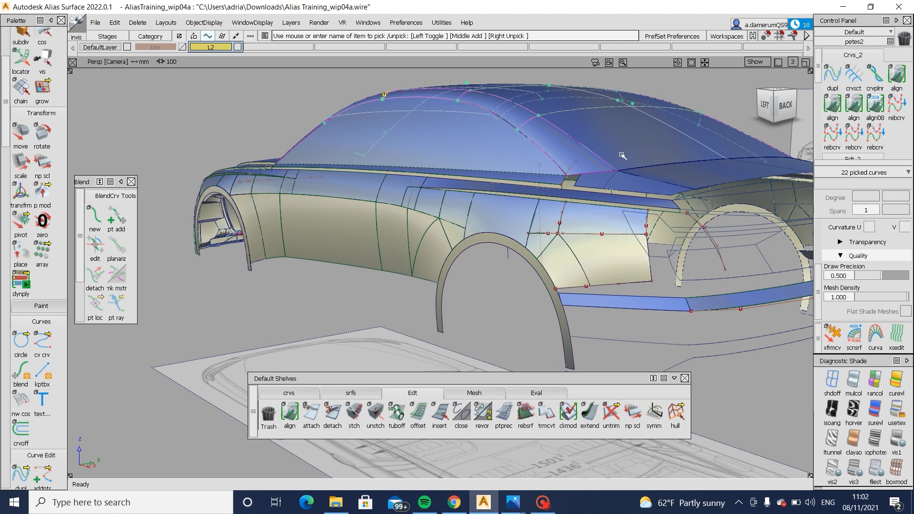
{"action": "key", "text": "Delete"}
- Inspect the new side surface at the bumper corner, and switch to the 2021 Audi A6 rear-angle photo in Photos for comparison
{"action": "right_click_drag", "start_coordinate": [547, 231], "coordinate": [621, 283], "text": "alt+shift"}
{"action": "middle_click_drag", "start_coordinate": [620, 283], "coordinate": [582, 265], "text": "alt+shift"}
{"action": "right_click_drag", "start_coordinate": [582, 265], "coordinate": [442, 215], "text": "alt+shift"}
{"action": "left_click_drag", "start_coordinate": [442, 215], "coordinate": [343, 225], "text": "alt+shift"}
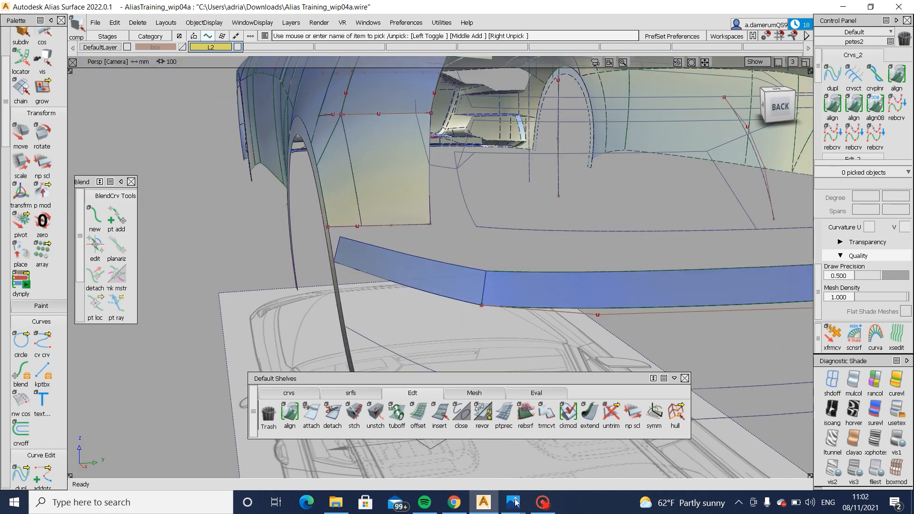
{"action": "mouse_move", "coordinate": [513, 501]}
{"action": "left_click", "coordinate": [540, 455]}
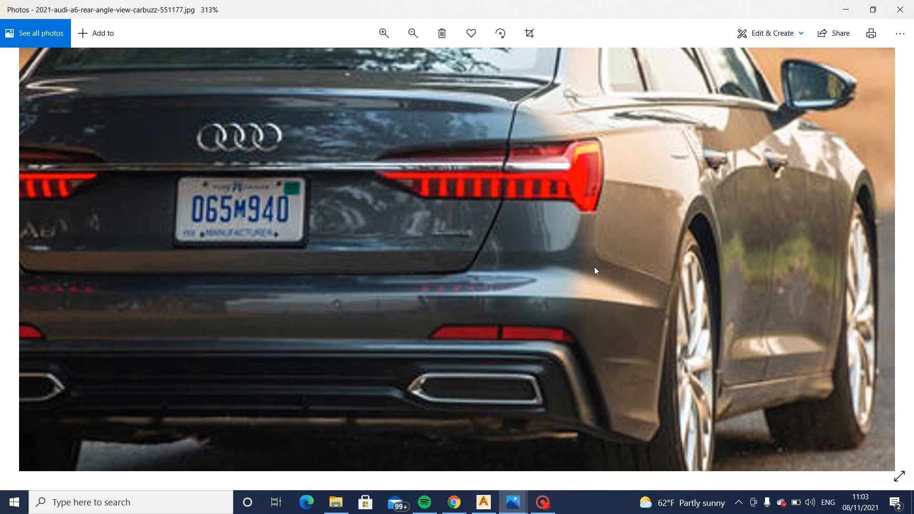
- Switch back to Alias, check the side surface's lower edge against the back-view blueprint, and set the canvases' transparency to 0.230
{"action": "left_click", "coordinate": [478, 506]}
{"action": "right_click_drag", "start_coordinate": [393, 225], "coordinate": [404, 231], "text": "alt+shift"}
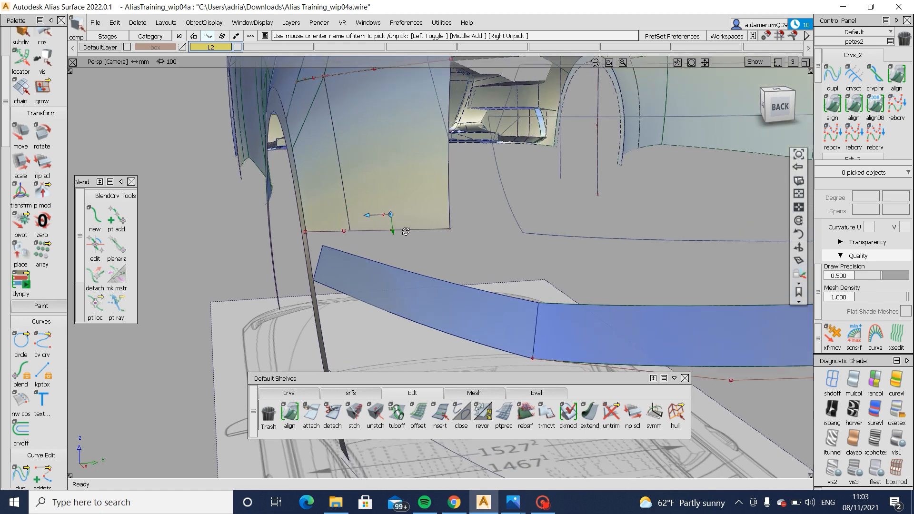
{"action": "left_click_drag", "start_coordinate": [404, 230], "coordinate": [305, 259], "text": "alt+shift"}
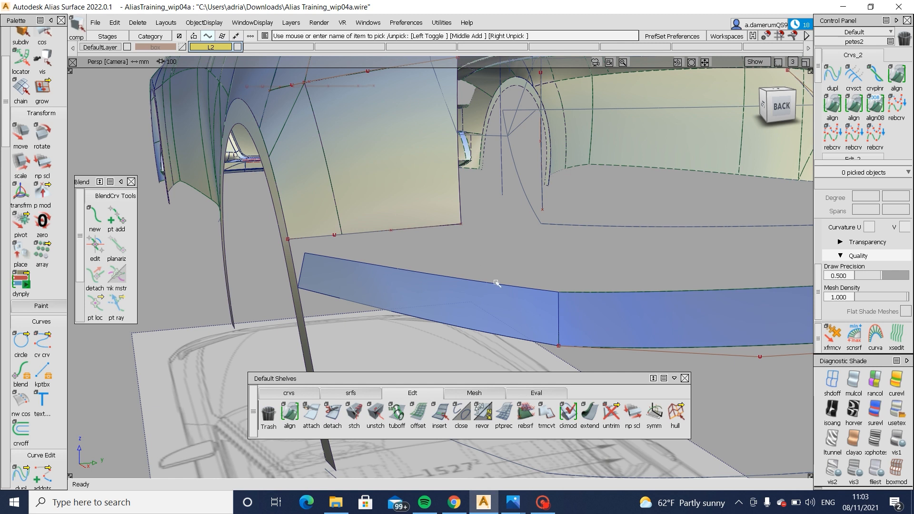
{"action": "left_click_drag", "start_coordinate": [513, 292], "coordinate": [441, 303], "text": "alt+shift"}
{"action": "left_click", "coordinate": [779, 107]}
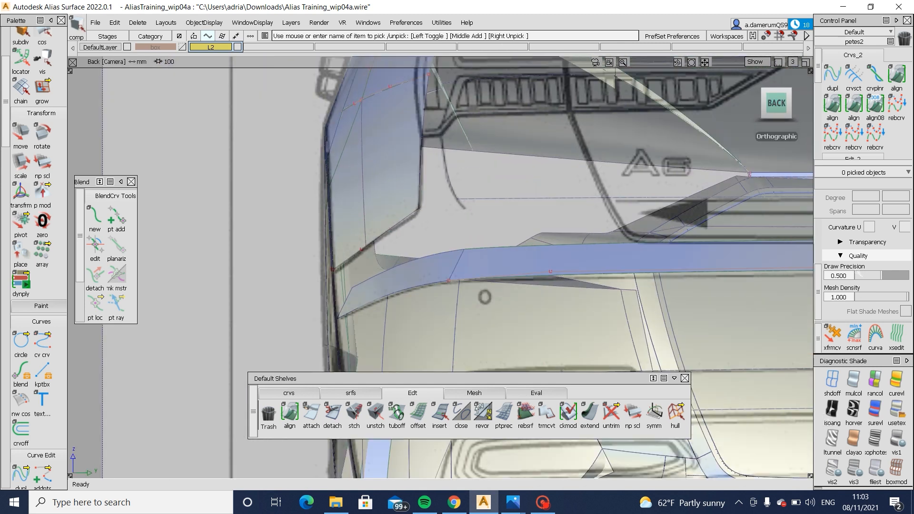
{"action": "scroll", "coordinate": [870, 286], "scroll_direction": "up", "scroll_amount": 3}
{"action": "left_click", "coordinate": [871, 295]}
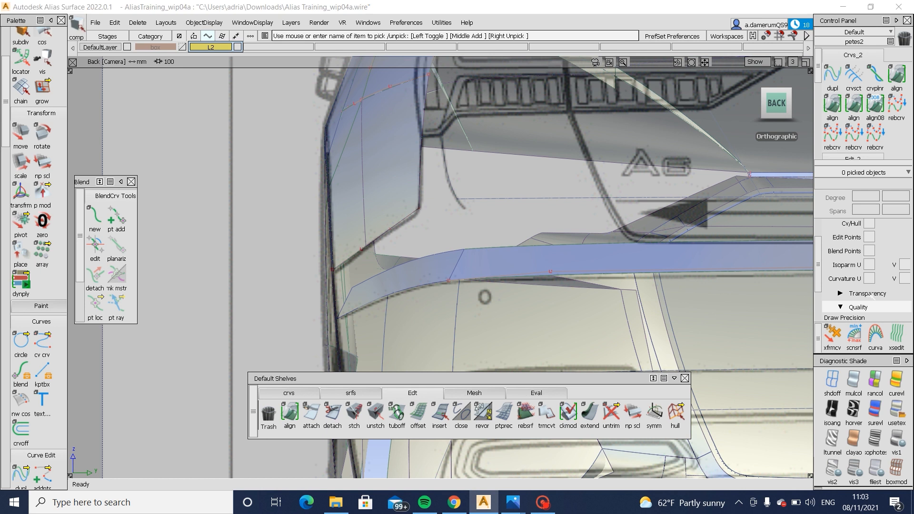
{"action": "scroll", "coordinate": [870, 295], "scroll_direction": "down", "scroll_amount": 6}
{"action": "mouse_move", "coordinate": [868, 265]}
{"action": "left_mouse_down"}
{"action": "mouse_move", "coordinate": [856, 266]}
{"action": "mouse_move", "coordinate": [868, 266]}
{"action": "left_mouse_up"}
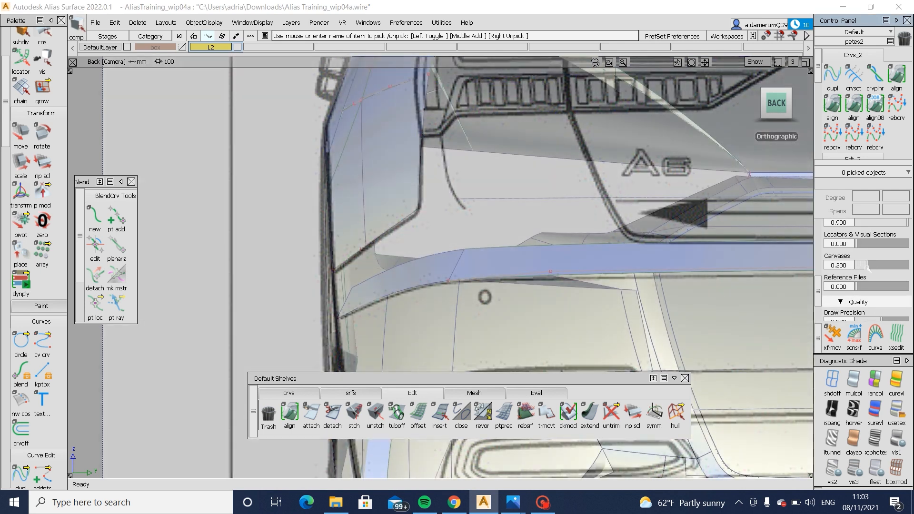
- Create a multi-surface draft along both segments of the rear side surface's lower edge above the ledge strip
{"action": "left_click", "coordinate": [361, 397]}
{"action": "left_click", "coordinate": [482, 413]}
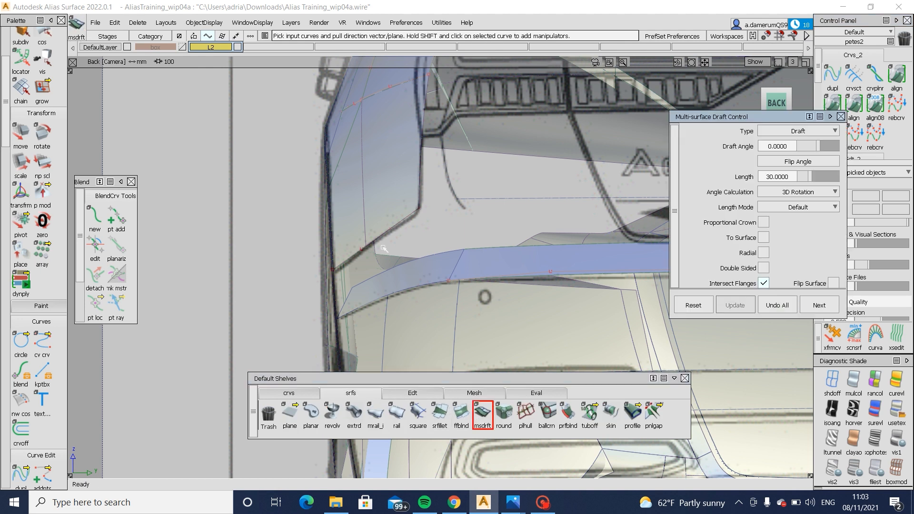
{"action": "left_click", "coordinate": [385, 236]}
{"action": "left_click", "coordinate": [403, 256]}
{"action": "left_click_drag", "start_coordinate": [254, 248], "coordinate": [336, 252], "text": "alt+shift"}
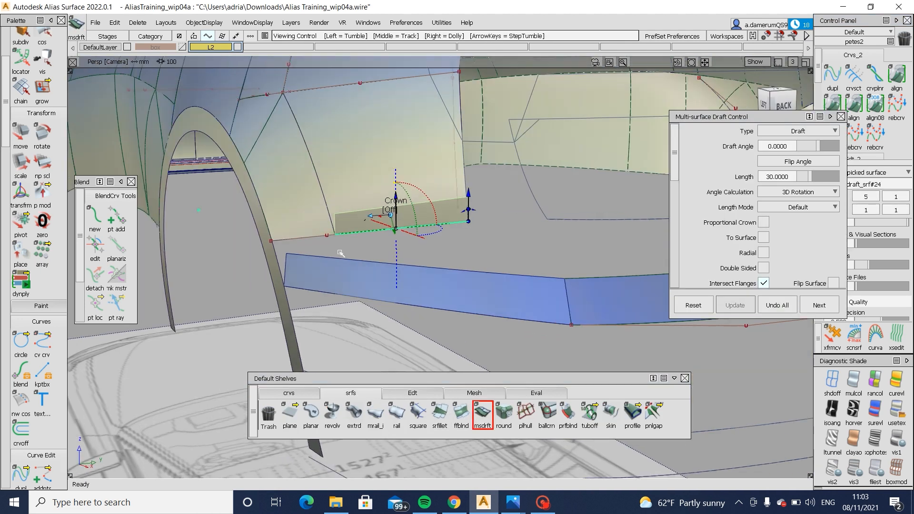
{"action": "left_click", "coordinate": [312, 237]}
{"action": "left_click", "coordinate": [357, 256]}
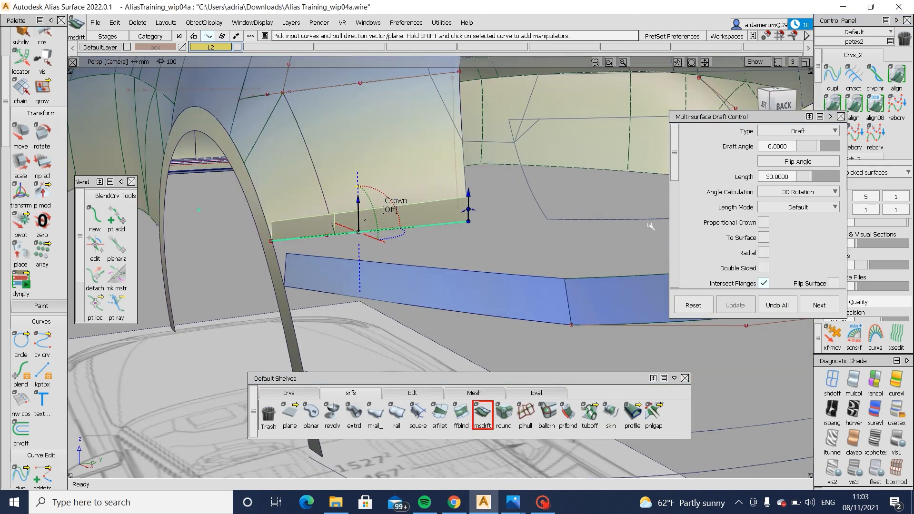
- Flip the draft surface to run downwards, and set its length to 70 and its draft angle to -5
{"action": "scroll", "coordinate": [834, 244], "scroll_direction": "down", "scroll_amount": 2}
{"action": "left_click", "coordinate": [834, 246]}
{"action": "scroll", "coordinate": [827, 244], "scroll_direction": "up", "scroll_amount": 2}
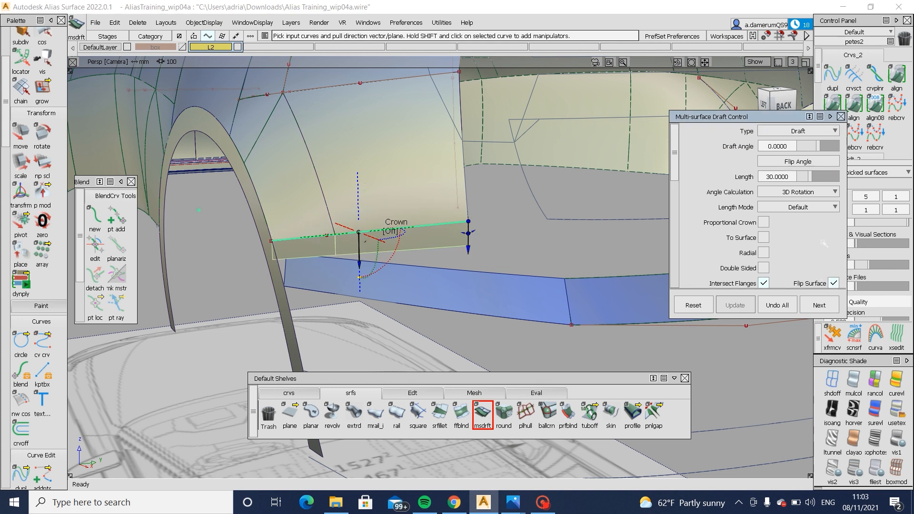
{"action": "left_click_drag", "start_coordinate": [818, 176], "coordinate": [826, 178]}
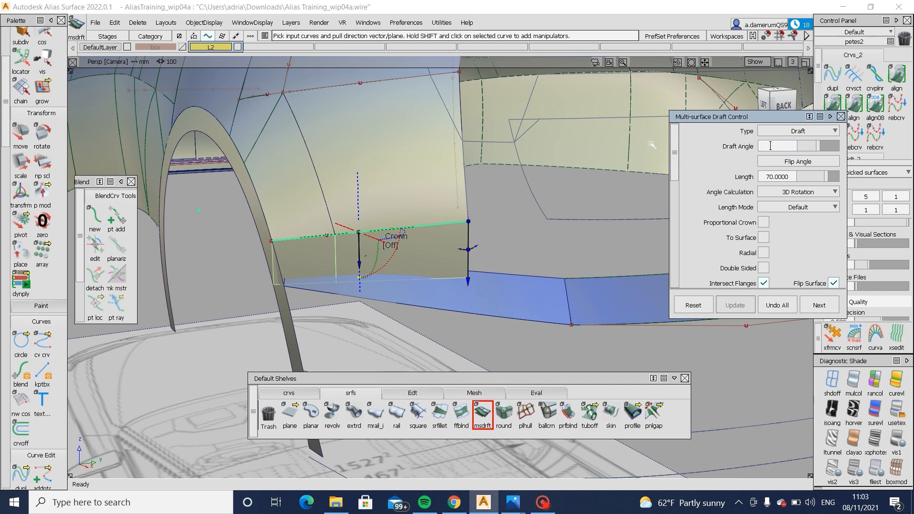
{"action": "type", "text": "5"}
{"action": "key", "text": "Return"}
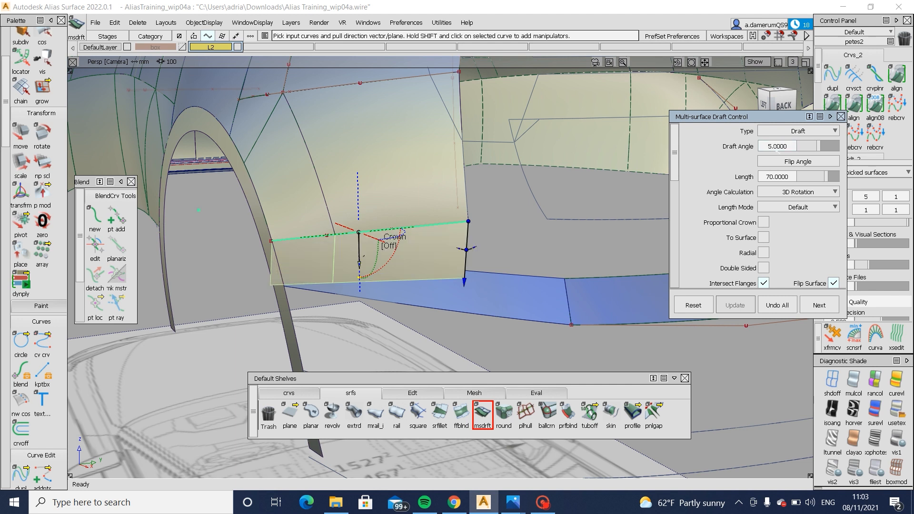
{"action": "left_click", "coordinate": [770, 146]}
{"action": "type", "text": "-"}
{"action": "key", "text": "Return"}
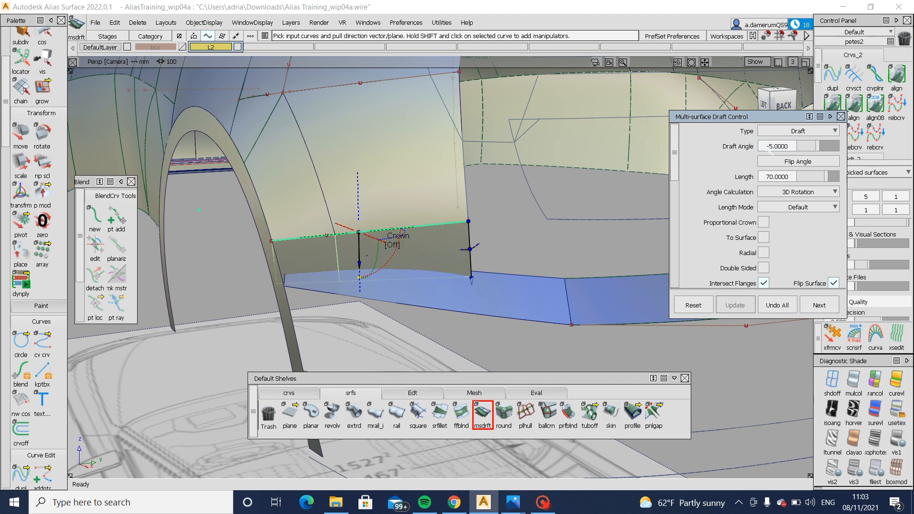
- Examine from several angles how the drafted flange meets the ledge strip between the wheel arch and the bumper corner
{"action": "left_click_drag", "start_coordinate": [437, 211], "coordinate": [382, 276], "text": "alt+shift"}
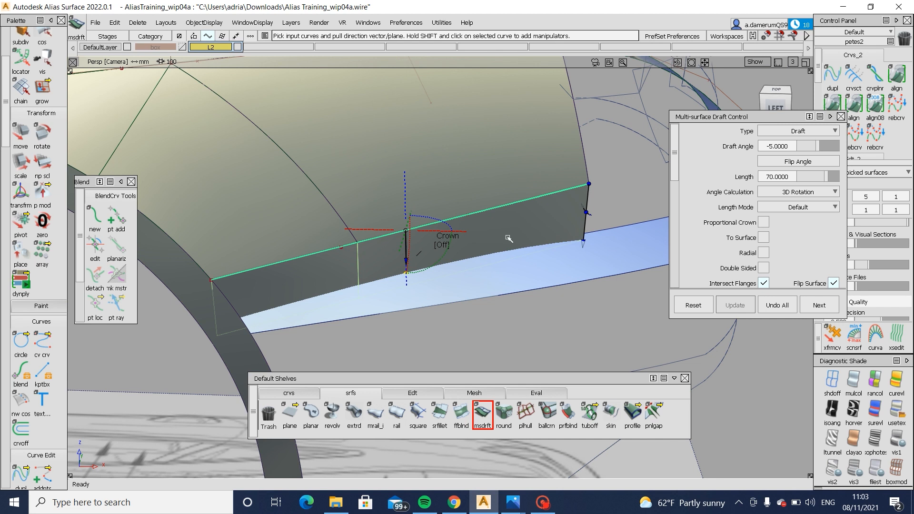
{"action": "left_click_drag", "start_coordinate": [509, 238], "coordinate": [535, 267], "text": "ctrl+shift"}
{"action": "left_click", "coordinate": [543, 289]}
{"action": "left_click_drag", "start_coordinate": [541, 304], "coordinate": [504, 313], "text": "alt+shift"}
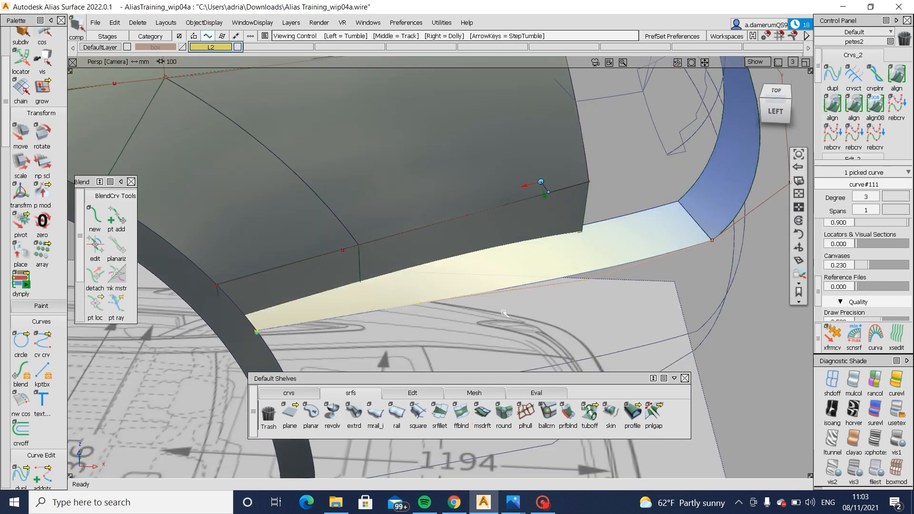
{"action": "left_click_drag", "start_coordinate": [562, 254], "coordinate": [568, 224], "text": "ctrl+shift"}
{"action": "left_click", "coordinate": [552, 252]}
{"action": "left_click", "coordinate": [462, 195]}
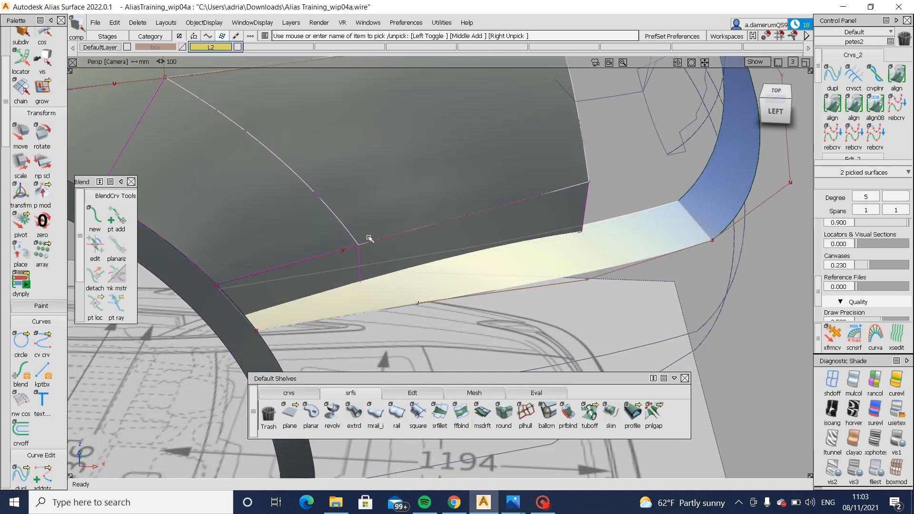
{"action": "mouse_move", "coordinate": [500, 253]}
{"action": "left_mouse_down", "text": "alt+shift"}
{"action": "mouse_move", "coordinate": [496, 297]}
{"action": "mouse_move", "coordinate": [495, 262]}
{"action": "left_mouse_up", "text": "alt+shift"}
{"action": "mouse_move", "coordinate": [479, 309]}
{"action": "left_mouse_down", "text": "ctrl+shift"}
{"action": "mouse_move", "coordinate": [482, 283]}
{"action": "mouse_move", "coordinate": [527, 249]}
{"action": "left_mouse_up", "text": "ctrl+shift"}
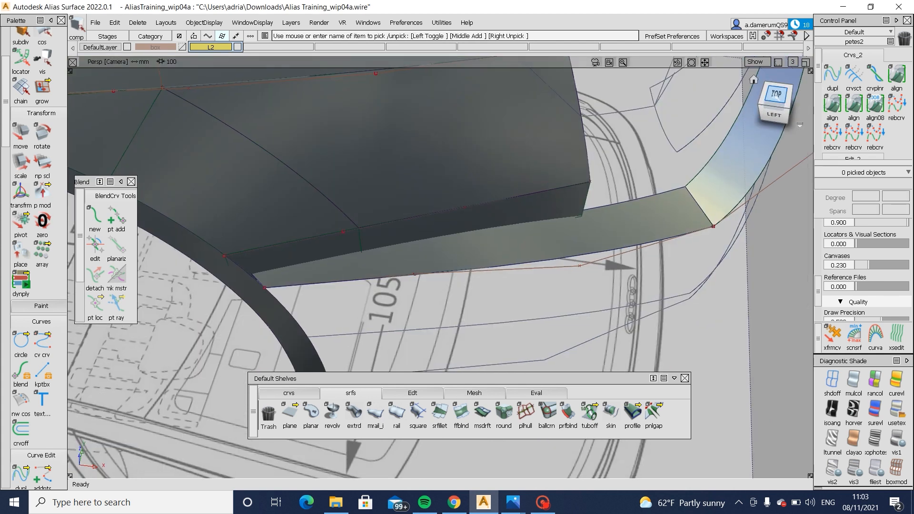
- Hide the side ledge strip surface in the top view to expose the blueprint lines beneath it
{"action": "left_click", "coordinate": [775, 95]}
{"action": "left_click", "coordinate": [499, 212]}
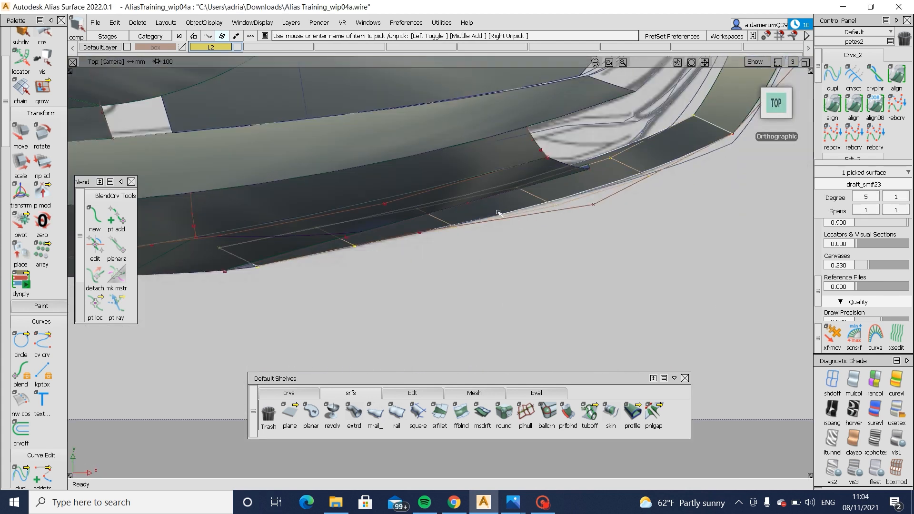
{"action": "left_click_drag", "start_coordinate": [501, 297], "coordinate": [476, 207], "text": "ctrl+shift"}
{"action": "mouse_move", "coordinate": [377, 237]}
{"action": "left_mouse_down", "text": "ctrl+shift"}
{"action": "mouse_move", "coordinate": [463, 224]}
{"action": "mouse_move", "coordinate": [478, 198]}
{"action": "left_mouse_up", "text": "ctrl+shift"}
{"action": "left_click", "coordinate": [457, 217]}
{"action": "key", "text": "Delete"}
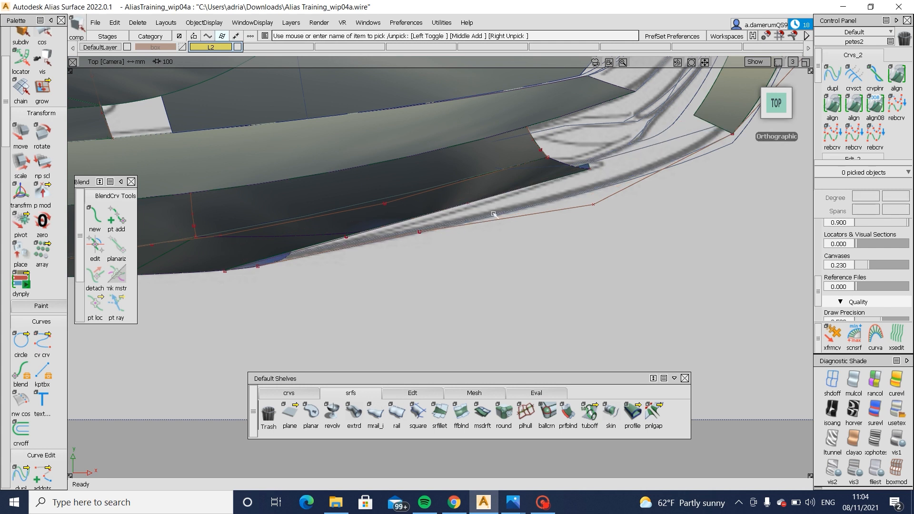
- Check the ledge's edge curves against the top-view blueprint, and restore the hidden ledge strip by inverting the visibility
{"action": "left_click_drag", "start_coordinate": [555, 198], "coordinate": [539, 208], "text": "ctrl+shift"}
{"action": "left_click_drag", "start_coordinate": [506, 206], "coordinate": [493, 223]}
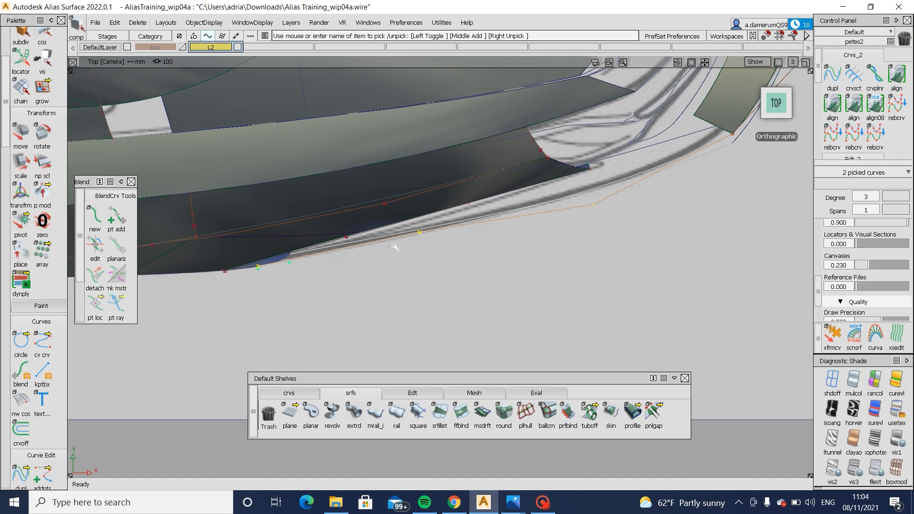
{"action": "mouse_move", "coordinate": [454, 273]}
{"action": "left_mouse_down", "text": "ctrl+shift"}
{"action": "mouse_move", "coordinate": [461, 200]}
{"action": "mouse_move", "coordinate": [475, 175]}
{"action": "left_mouse_up", "text": "ctrl+shift"}
{"action": "key", "text": "alt+i"}
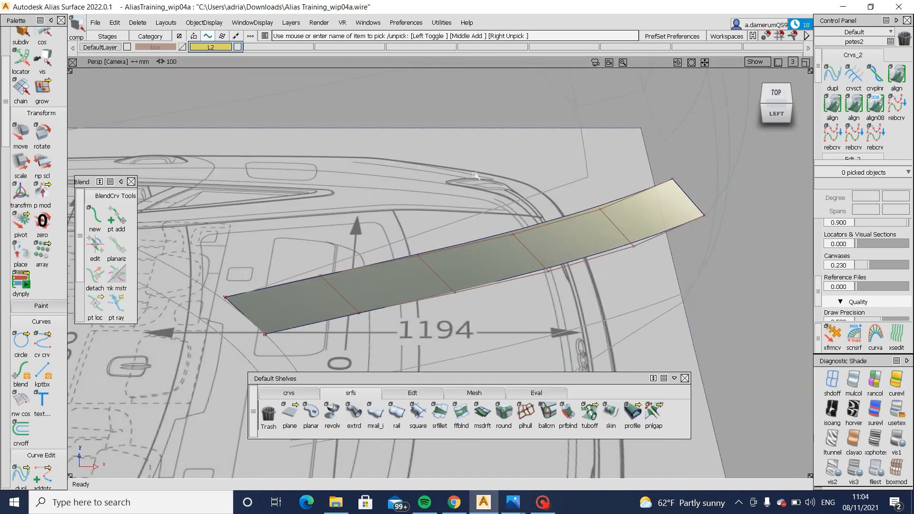
{"action": "left_click_drag", "start_coordinate": [429, 210], "coordinate": [419, 261], "text": "ctrl+shift"}
{"action": "left_click", "coordinate": [411, 280]}
{"action": "key", "text": "alt+i"}
- Remove the two drafted flange surfaces below the side surface, working in the left view
{"action": "left_click_drag", "start_coordinate": [541, 184], "coordinate": [472, 233], "text": "alt+shift"}
{"action": "left_click", "coordinate": [466, 236]}
{"action": "left_click", "coordinate": [365, 243]}
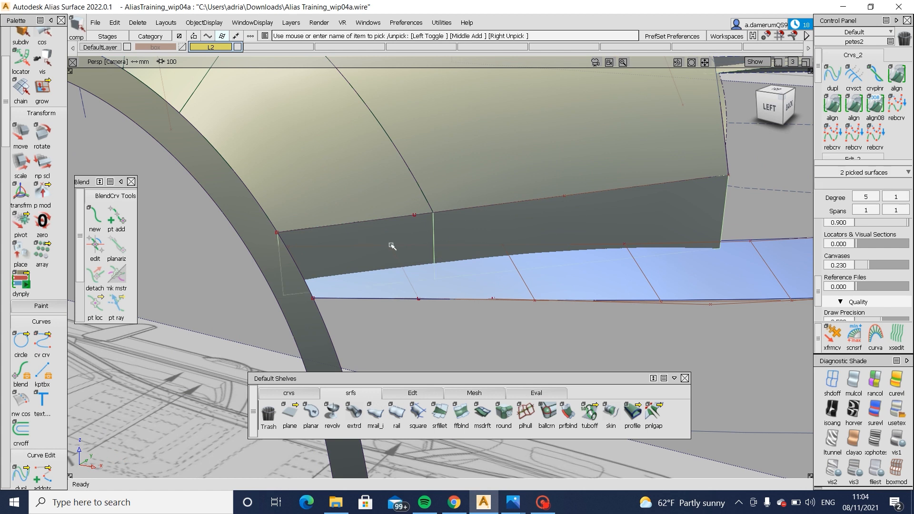
{"action": "left_click", "coordinate": [769, 107]}
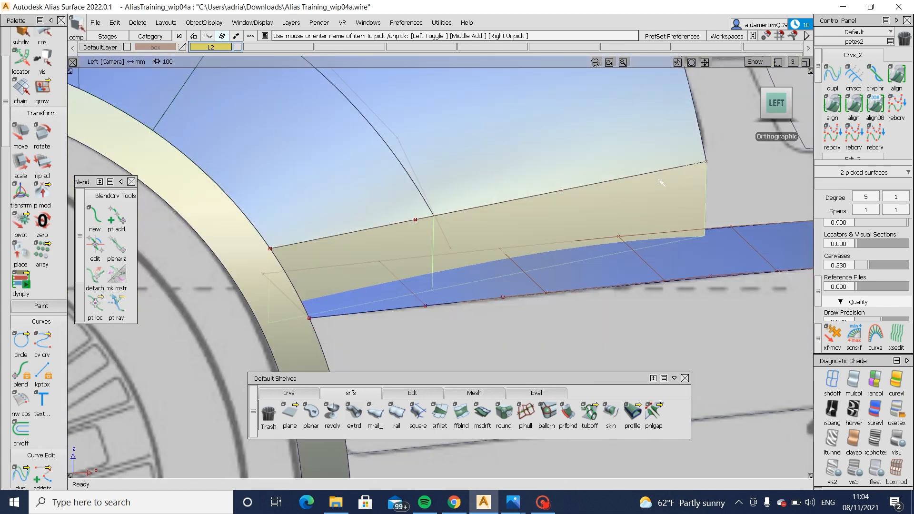
{"action": "left_click", "coordinate": [658, 194]}
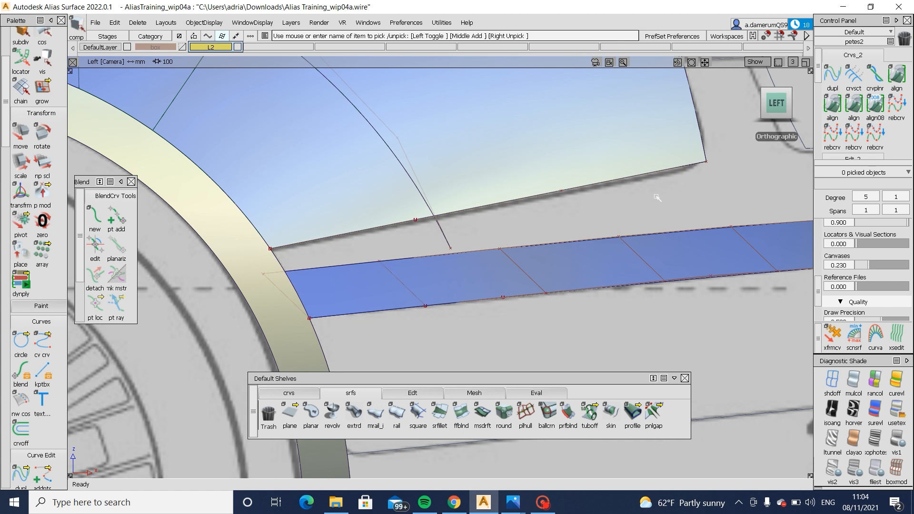
- Draw an edit-point curve from the side surface's lower rear corner down to the ledge strip, and undo a stray extra point
{"action": "left_click", "coordinate": [288, 393]}
{"action": "left_click", "coordinate": [311, 412]}
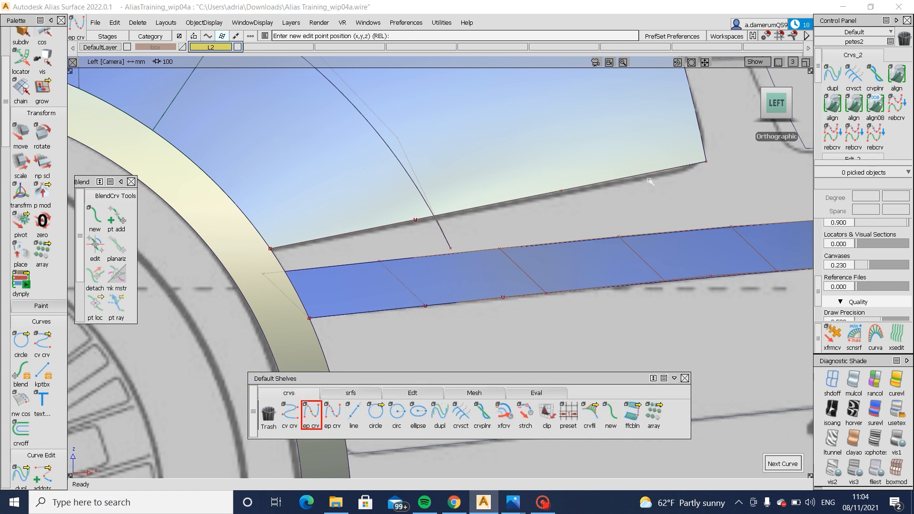
{"action": "middle_click_drag", "start_coordinate": [739, 205], "coordinate": [462, 266], "text": "alt+shift"}
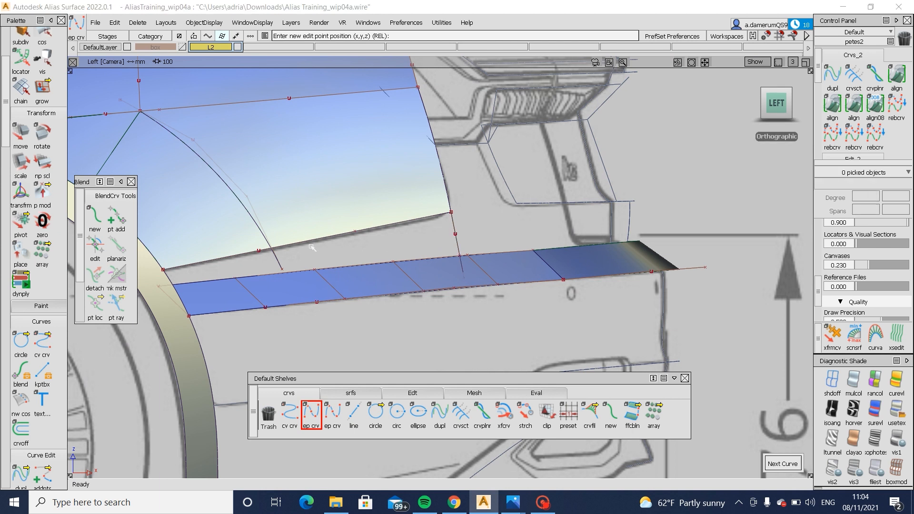
{"action": "left_click", "coordinate": [257, 253]}
{"action": "key", "text": "ctrl+z"}
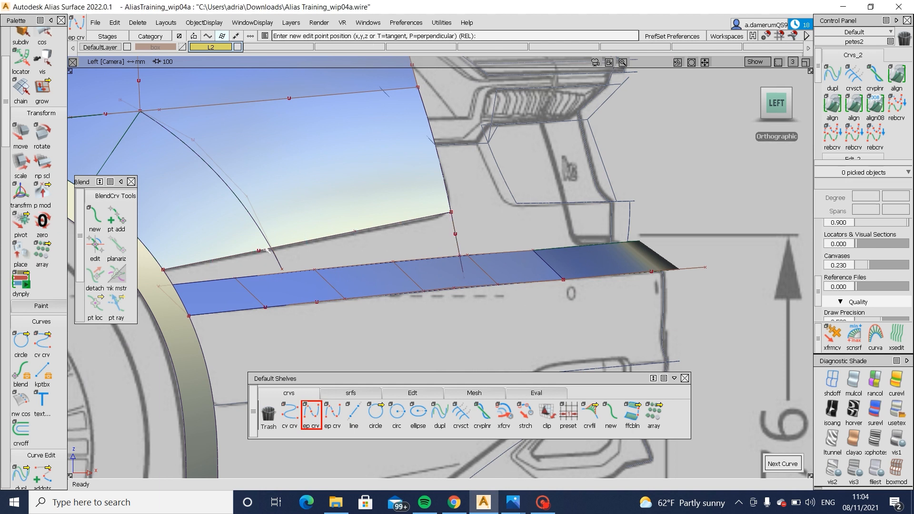
- Examine the gap between the side surface's lower edge and the ledge strip at the wheel arch
{"action": "left_click_drag", "start_coordinate": [267, 252], "coordinate": [164, 246], "text": "alt+shift"}
{"action": "middle_click_drag", "start_coordinate": [164, 245], "coordinate": [400, 234], "text": "alt+shift"}
{"action": "right_click_drag", "start_coordinate": [400, 233], "coordinate": [505, 231], "text": "alt+shift"}
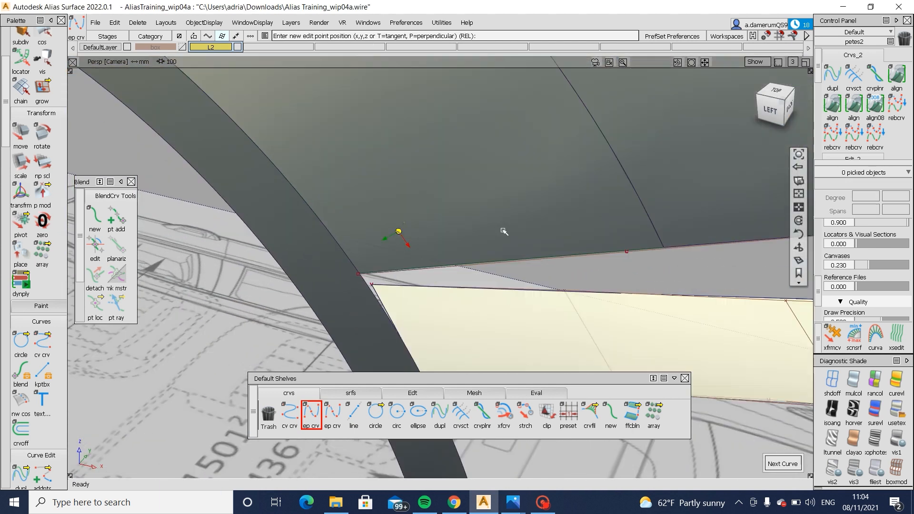
{"action": "left_click_drag", "start_coordinate": [504, 230], "coordinate": [483, 269], "text": "alt+shift"}
{"action": "right_click_drag", "start_coordinate": [483, 269], "coordinate": [529, 255], "text": "alt+shift"}
{"action": "mouse_move", "coordinate": [529, 255]}
{"action": "left_mouse_down", "text": "alt+shift"}
{"action": "mouse_move", "coordinate": [463, 240]}
{"action": "mouse_move", "coordinate": [441, 266]}
{"action": "mouse_move", "coordinate": [389, 273]}
{"action": "left_mouse_up", "text": "alt+shift"}
{"action": "left_click", "coordinate": [392, 265]}
{"action": "left_click_drag", "start_coordinate": [392, 267], "coordinate": [376, 274], "text": "alt+shift"}
{"action": "middle_click_drag", "start_coordinate": [376, 273], "coordinate": [380, 273], "text": "ctrl+shift"}
{"action": "left_click_drag", "start_coordinate": [380, 273], "coordinate": [608, 287]}
{"action": "middle_click_drag", "start_coordinate": [608, 287], "coordinate": [596, 289], "text": "alt+shift"}
{"action": "left_click_drag", "start_coordinate": [597, 283], "coordinate": [590, 379], "text": "ctrl+shift"}
{"action": "left_click_drag", "start_coordinate": [557, 243], "coordinate": [563, 227], "text": "ctrl+shift"}
- Set the curve along the side surface's lower edge to degree 5
{"action": "left_click", "coordinate": [564, 238]}
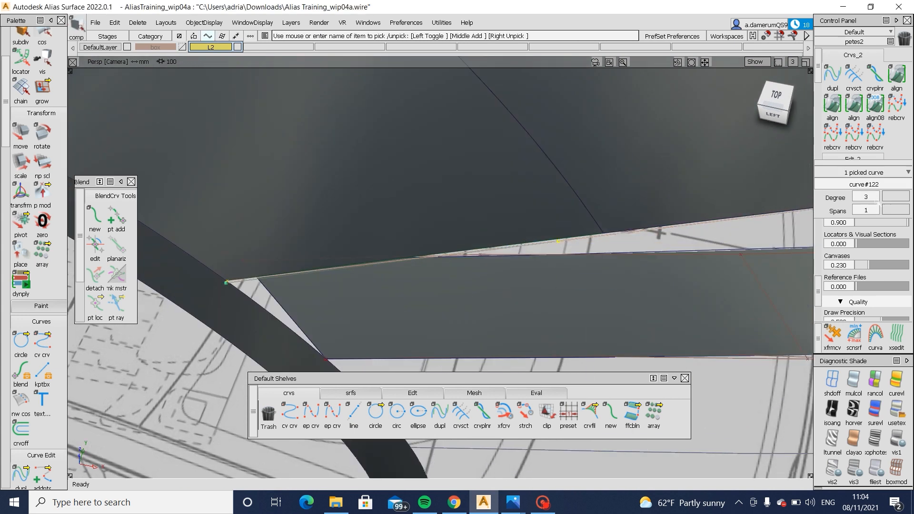
{"action": "left_click", "coordinate": [878, 200]}
{"action": "left_click", "coordinate": [878, 294]}
{"action": "left_click_drag", "start_coordinate": [613, 292], "coordinate": [652, 139], "text": "ctrl+shift"}
{"action": "left_click", "coordinate": [590, 210]}
{"action": "left_click", "coordinate": [589, 220]}
- Nudge one control point of the lower edge curve near the wheel arch to refine its fit along the side surface
{"action": "right_click_drag", "start_coordinate": [590, 189], "coordinate": [650, 139], "text": "alt+shift"}
{"action": "left_click_drag", "start_coordinate": [649, 139], "coordinate": [705, 81], "text": "alt+shift"}
{"action": "left_click_drag", "start_coordinate": [594, 253], "coordinate": [571, 238], "text": "alt+shift"}
{"action": "right_click_drag", "start_coordinate": [571, 238], "coordinate": [520, 291], "text": "alt+shift"}
{"action": "left_click_drag", "start_coordinate": [517, 294], "coordinate": [570, 292], "text": "ctrl+shift"}
{"action": "left_click", "coordinate": [537, 261]}
{"action": "left_click_drag", "start_coordinate": [543, 318], "coordinate": [492, 312], "text": "ctrl+shift"}
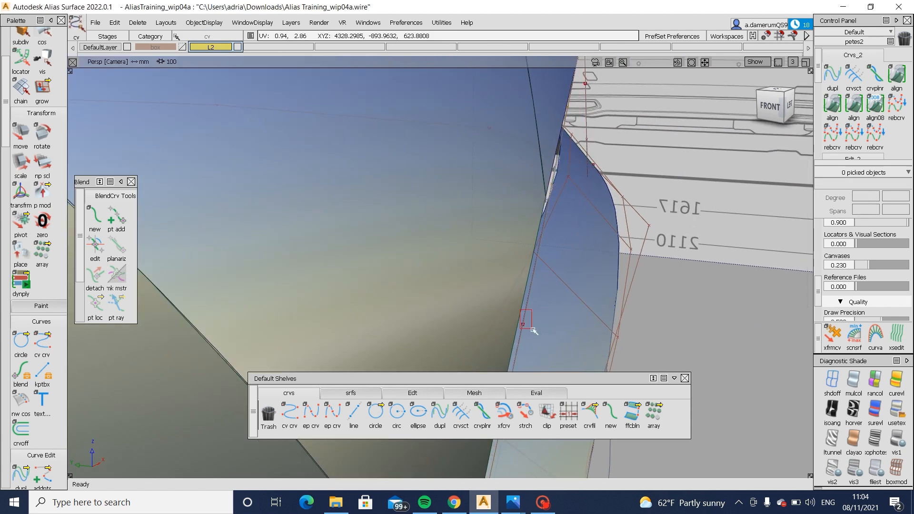
{"action": "left_click", "coordinate": [528, 325]}
{"action": "middle_click_drag", "start_coordinate": [549, 315], "coordinate": [539, 315]}
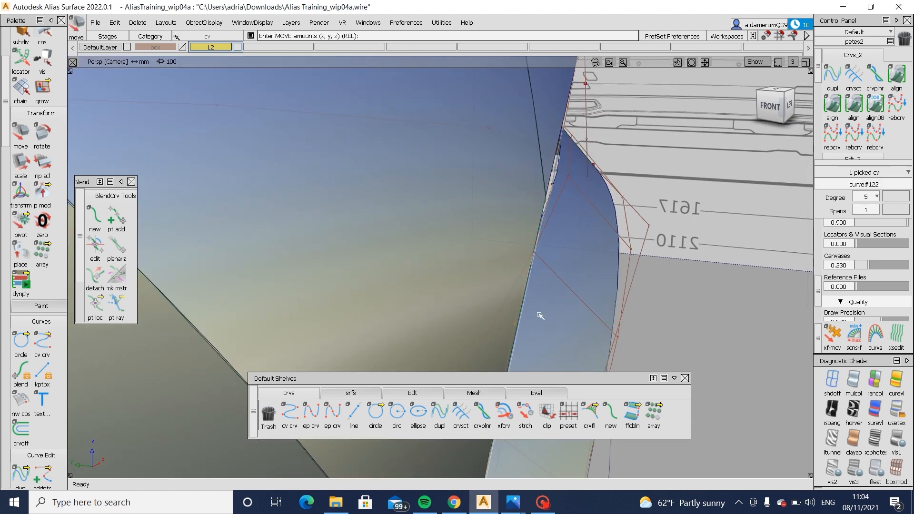
{"action": "mouse_move", "coordinate": [555, 335]}
{"action": "left_mouse_down", "text": "ctrl+shift"}
{"action": "mouse_move", "coordinate": [556, 278]}
{"action": "mouse_move", "coordinate": [513, 247]}
{"action": "mouse_move", "coordinate": [544, 243]}
{"action": "mouse_move", "coordinate": [449, 244]}
{"action": "left_mouse_up", "text": "ctrl+shift"}
{"action": "left_click_drag", "start_coordinate": [486, 248], "coordinate": [572, 242], "text": "ctrl+shift"}
{"action": "left_click", "coordinate": [601, 219]}
{"action": "mouse_move", "coordinate": [638, 236]}
{"action": "left_mouse_down", "text": "alt+shift"}
{"action": "mouse_move", "coordinate": [650, 252]}
{"action": "mouse_move", "coordinate": [520, 324]}
{"action": "left_mouse_up", "text": "alt+shift"}
{"action": "left_click_drag", "start_coordinate": [514, 337], "coordinate": [525, 274], "text": "ctrl+shift"}
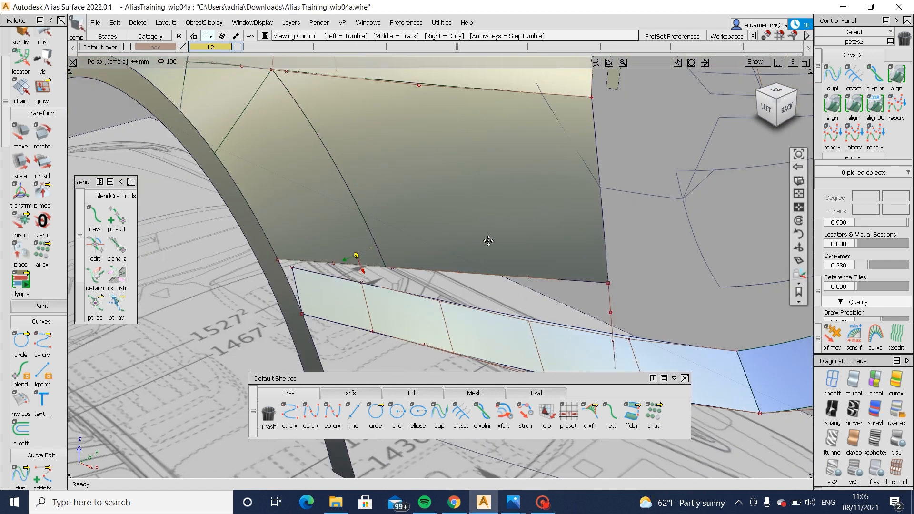
- Draw an edit-point curve from the lower end of the rear corner curve to the ledge strip's outer corner at the wheel arch
{"action": "middle_click_drag", "start_coordinate": [488, 241], "coordinate": [517, 180], "text": "alt+shift"}
{"action": "left_click", "coordinate": [311, 413]}
{"action": "left_click", "coordinate": [643, 262]}
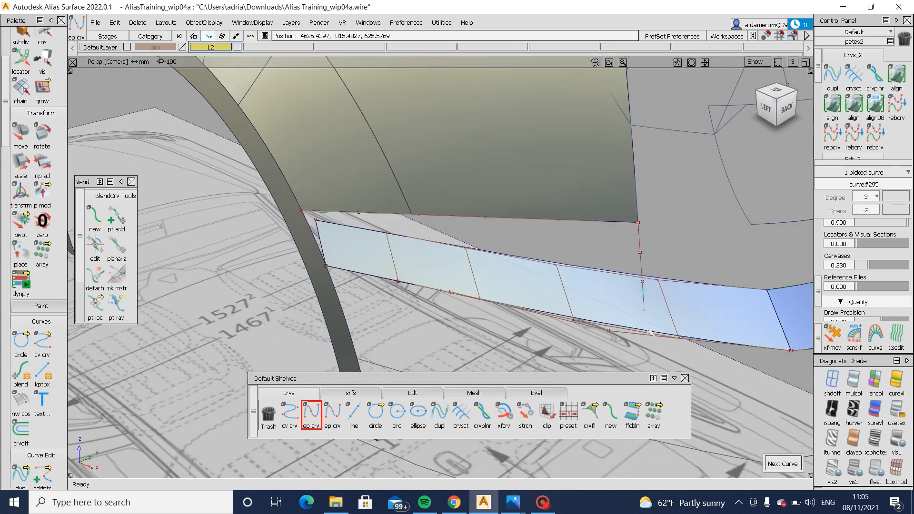
{"action": "left_click", "coordinate": [324, 267]}
{"action": "left_click_drag", "start_coordinate": [364, 205], "coordinate": [527, 224], "text": "alt+shift"}
- Turn off the control points on the side ledge strip surface
{"action": "left_click", "coordinate": [527, 235]}
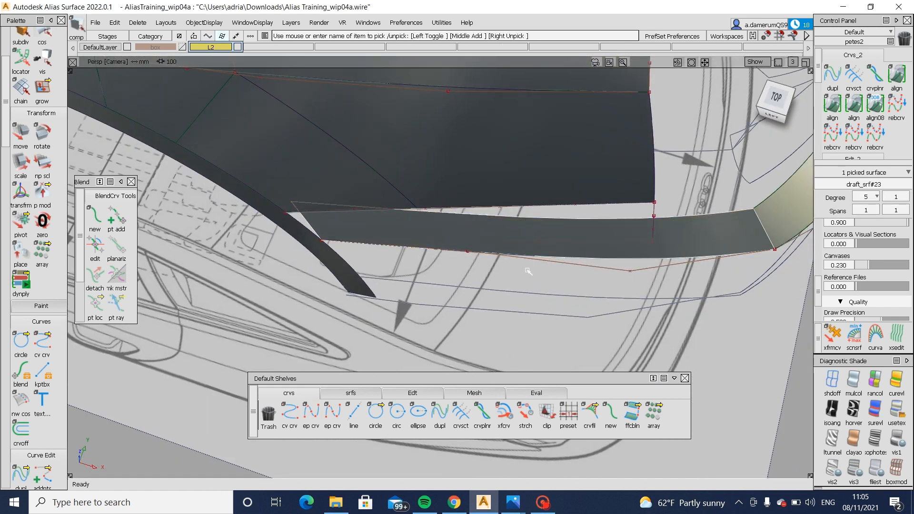
{"action": "left_click", "coordinate": [368, 233]}
{"action": "left_click_drag", "start_coordinate": [361, 235], "coordinate": [414, 233], "text": "ctrl+shift"}
{"action": "left_click", "coordinate": [480, 241]}
- Move the two inner control points of the new lower curve to shape its run between the bumper corner and the wheel arch
{"action": "left_click_drag", "start_coordinate": [473, 235], "coordinate": [524, 280], "text": "ctrl+shift"}
{"action": "left_click_drag", "start_coordinate": [518, 268], "coordinate": [504, 208], "text": "ctrl+shift"}
{"action": "left_click_drag", "start_coordinate": [504, 210], "coordinate": [538, 263], "text": "ctrl+shift"}
{"action": "left_click", "coordinate": [582, 299]}
{"action": "left_click_drag", "start_coordinate": [379, 243], "coordinate": [429, 243], "text": "ctrl+shift"}
{"action": "mouse_move", "coordinate": [401, 220]}
{"action": "left_mouse_down"}
{"action": "mouse_move", "coordinate": [606, 264]}
{"action": "mouse_move", "coordinate": [574, 313]}
{"action": "left_mouse_up"}
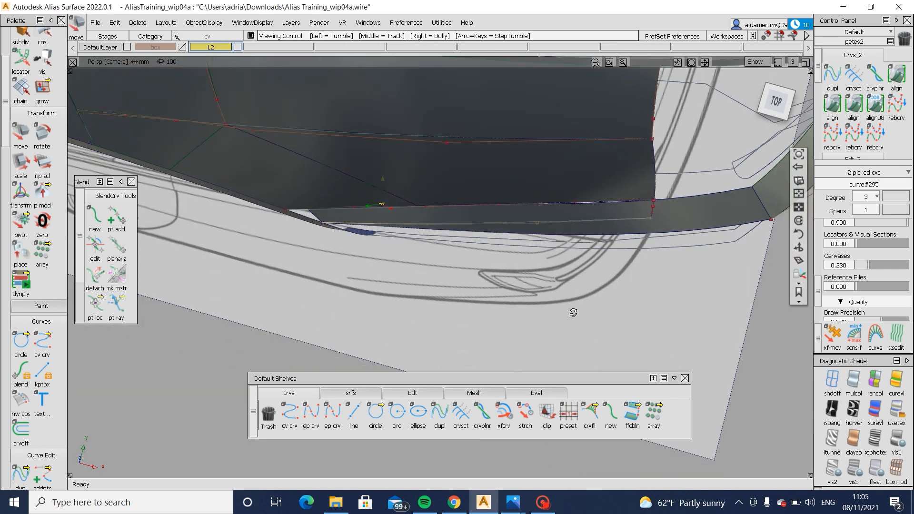
{"action": "left_click", "coordinate": [776, 101]}
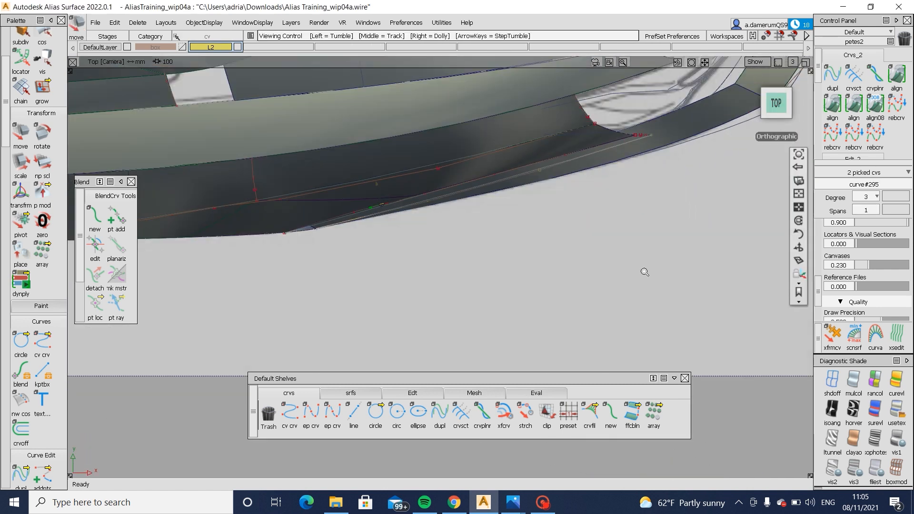
{"action": "left_click_drag", "start_coordinate": [643, 302], "coordinate": [488, 203], "text": "alt+shift"}
- Build a Square surface between corner curve, body side edge, wheel arch and lower curve, with the first two boundaries Free, others G0 Position
{"action": "left_click", "coordinate": [351, 393]}
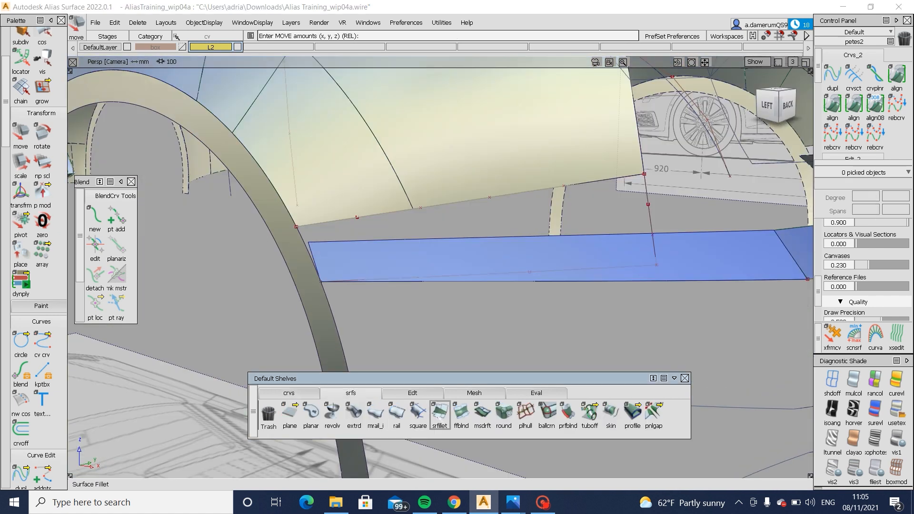
{"action": "left_click", "coordinate": [418, 416]}
{"action": "left_click", "coordinate": [649, 215]}
{"action": "left_click_drag", "start_coordinate": [508, 177], "coordinate": [485, 205], "text": "alt+shift"}
{"action": "left_click", "coordinate": [484, 207]}
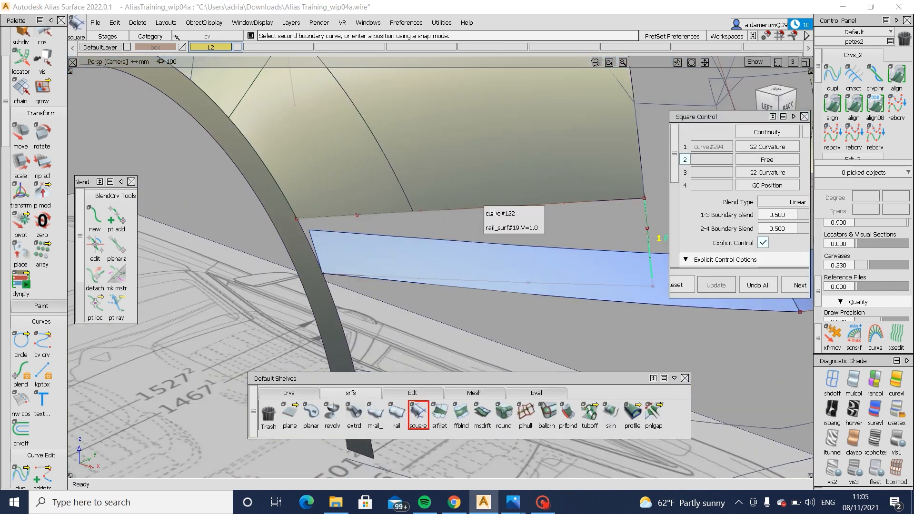
{"action": "left_click", "coordinate": [494, 213]}
{"action": "left_click", "coordinate": [305, 234]}
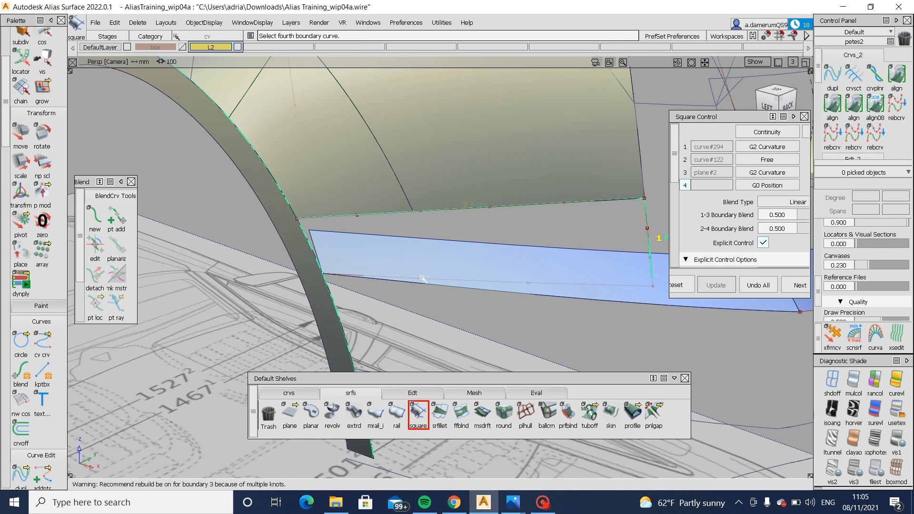
{"action": "left_click", "coordinate": [628, 289]}
{"action": "left_click_drag", "start_coordinate": [586, 267], "coordinate": [590, 242], "text": "alt+shift"}
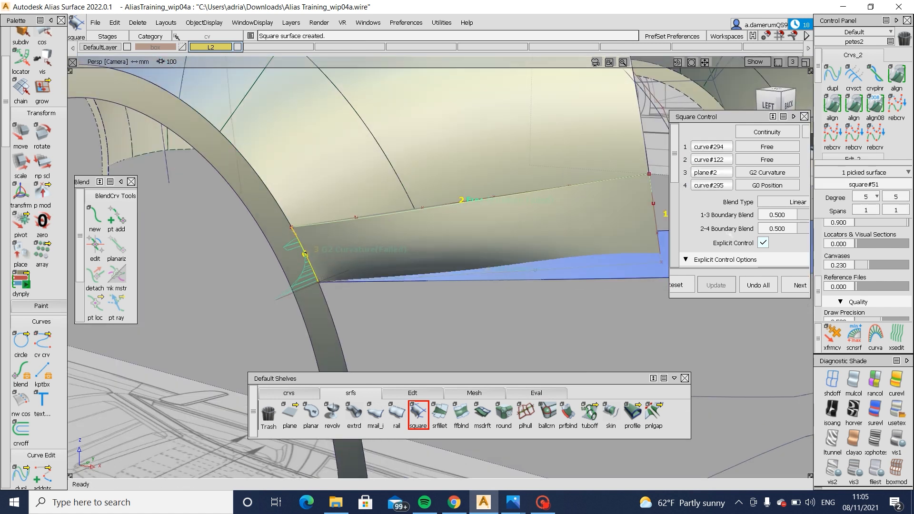
{"action": "left_click", "coordinate": [767, 172]}
{"action": "left_click", "coordinate": [766, 198]}
- Examine how the new square surface flows from the body side and meets the ledge strip, viewing it from the side and rear
{"action": "left_click_drag", "start_coordinate": [500, 228], "coordinate": [428, 234], "text": "alt+shift"}
{"action": "right_click_drag", "start_coordinate": [427, 234], "coordinate": [443, 267], "text": "alt+shift"}
{"action": "mouse_move", "coordinate": [443, 267]}
{"action": "left_mouse_down", "text": "alt+shift"}
{"action": "mouse_move", "coordinate": [392, 233]}
{"action": "mouse_move", "coordinate": [398, 241]}
{"action": "left_mouse_up", "text": "alt+shift"}
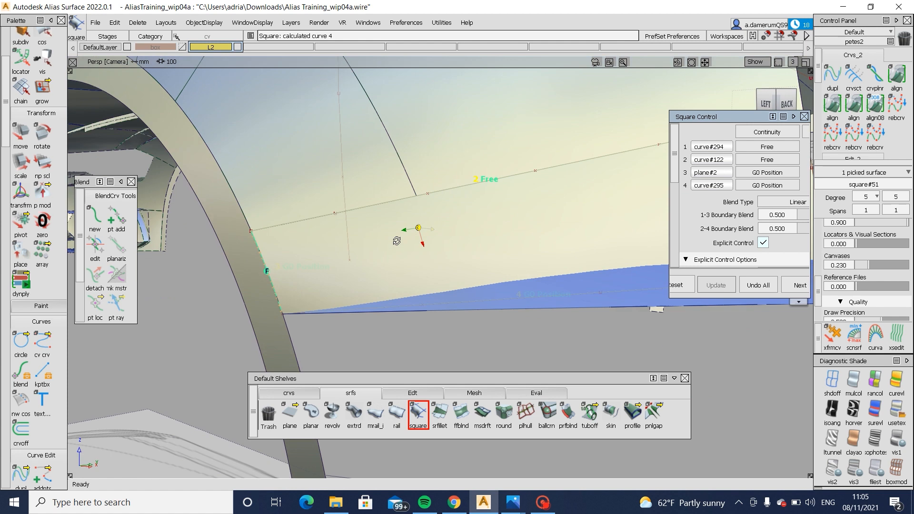
{"action": "right_click_drag", "start_coordinate": [475, 260], "coordinate": [474, 217], "text": "ctrl+shift"}
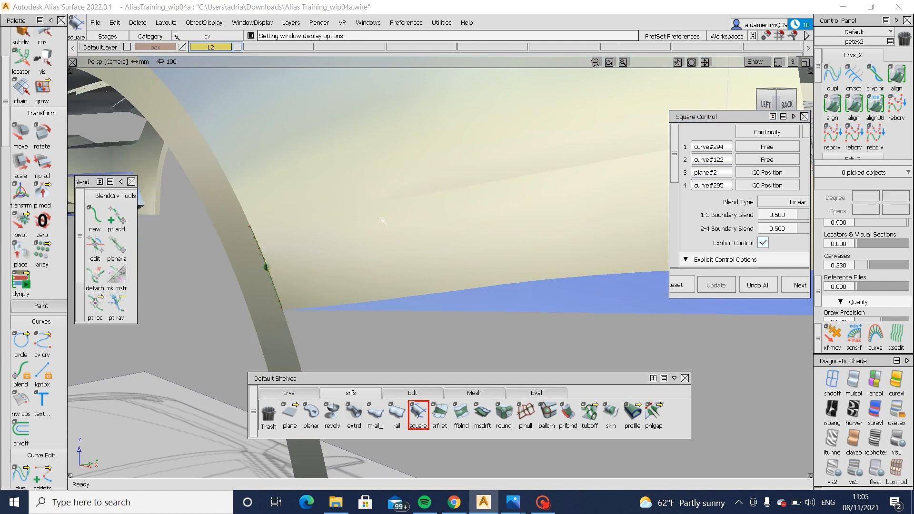
{"action": "left_click_drag", "start_coordinate": [431, 148], "coordinate": [411, 192], "text": "alt+shift"}
{"action": "right_click_drag", "start_coordinate": [431, 200], "coordinate": [438, 223], "text": "alt+shift"}
{"action": "left_click_drag", "start_coordinate": [439, 223], "coordinate": [374, 208], "text": "alt+shift"}
{"action": "right_click_drag", "start_coordinate": [527, 269], "coordinate": [530, 229], "text": "ctrl+shift"}
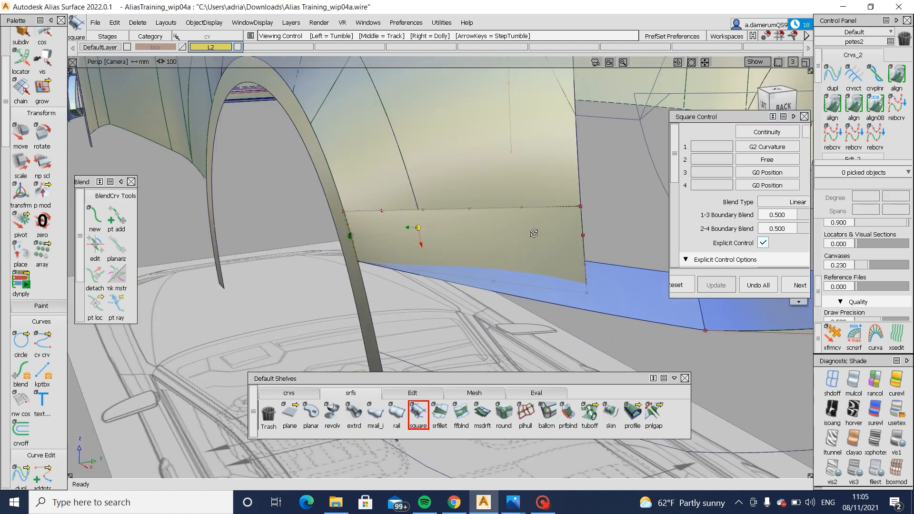
{"action": "left_click_drag", "start_coordinate": [535, 231], "coordinate": [436, 242], "text": "alt+shift"}
- Stretch the lower end of the rear corner curve inboard over the ledge strip
{"action": "left_click", "coordinate": [390, 392]}
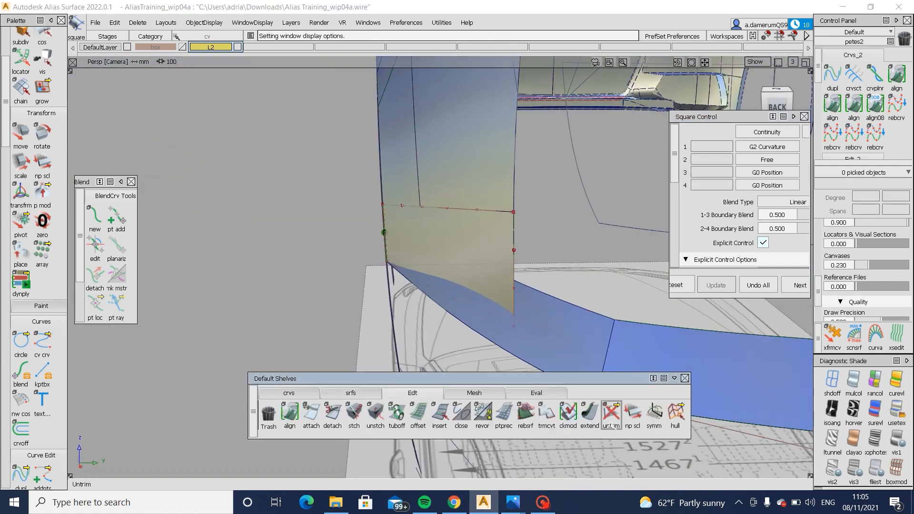
{"action": "left_click", "coordinate": [300, 392]}
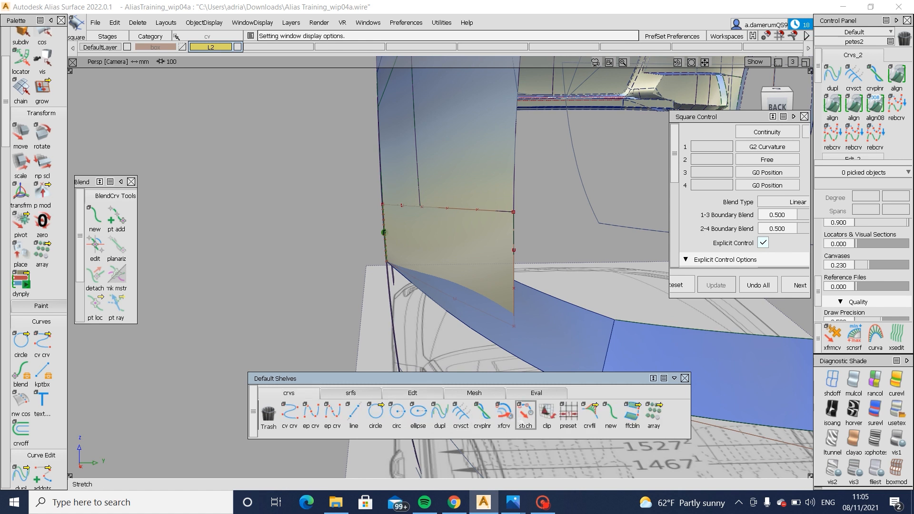
{"action": "left_click", "coordinate": [521, 420]}
{"action": "left_click", "coordinate": [516, 318]}
{"action": "middle_click_drag", "start_coordinate": [597, 272], "coordinate": [622, 282]}
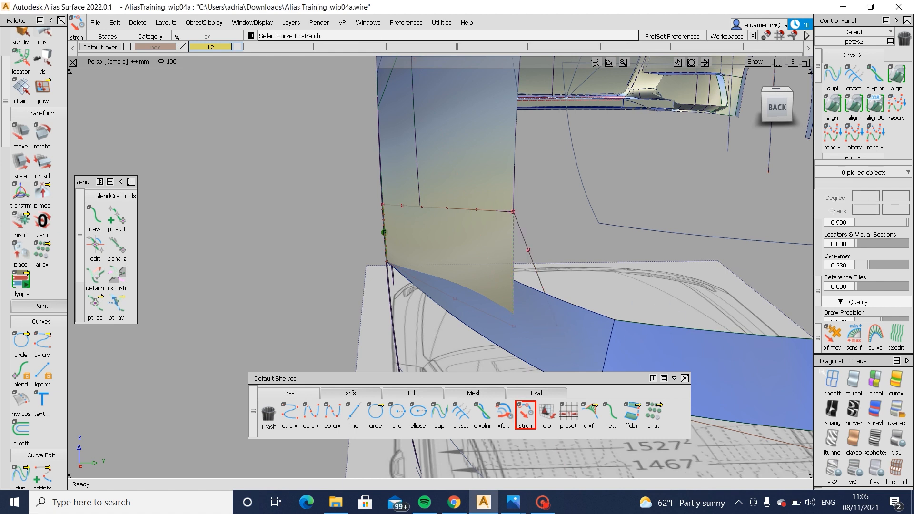
- Turn off shading and stretch the lower curve's rear end to meet the lower end of the corner curve
{"action": "left_click", "coordinate": [832, 381]}
{"action": "left_click_drag", "start_coordinate": [549, 294], "coordinate": [556, 309], "text": "ctrl+alt"}
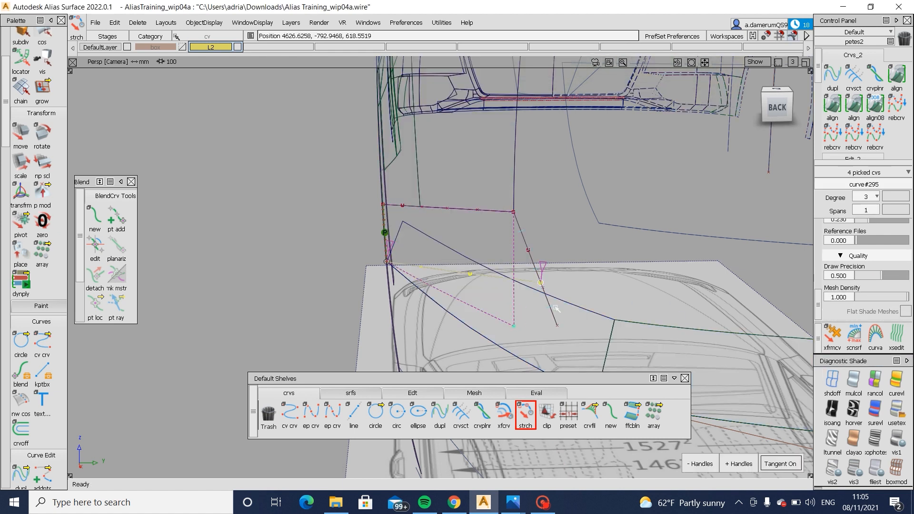
{"action": "left_click", "coordinate": [577, 363]}
- Adjust the inner control points of the corner curve to soften its bend, and restore the shaded display
{"action": "left_click_drag", "start_coordinate": [506, 267], "coordinate": [496, 239], "text": "ctrl+shift"}
{"action": "left_click_drag", "start_coordinate": [496, 239], "coordinate": [559, 295]}
{"action": "middle_click_drag", "start_coordinate": [590, 320], "coordinate": [589, 284], "text": "ctrl+shift"}
{"action": "middle_click_drag", "start_coordinate": [588, 283], "coordinate": [581, 283]}
{"action": "left_click_drag", "start_coordinate": [585, 329], "coordinate": [617, 274], "text": "ctrl+shift"}
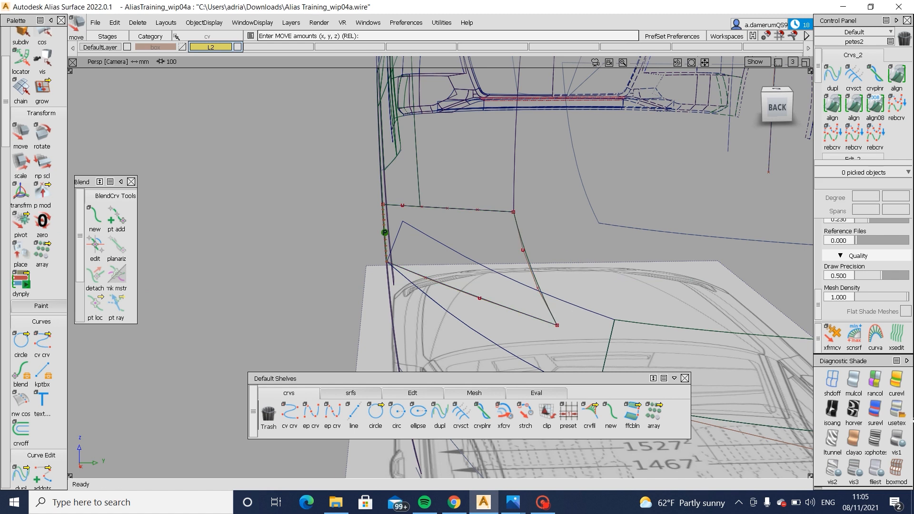
{"action": "left_click", "coordinate": [897, 410]}
{"action": "mouse_move", "coordinate": [442, 324]}
{"action": "left_mouse_down", "text": "alt+shift"}
{"action": "mouse_move", "coordinate": [465, 321]}
{"action": "mouse_move", "coordinate": [490, 272]}
{"action": "mouse_move", "coordinate": [473, 279]}
{"action": "mouse_move", "coordinate": [393, 261]}
{"action": "left_mouse_up", "text": "alt+shift"}
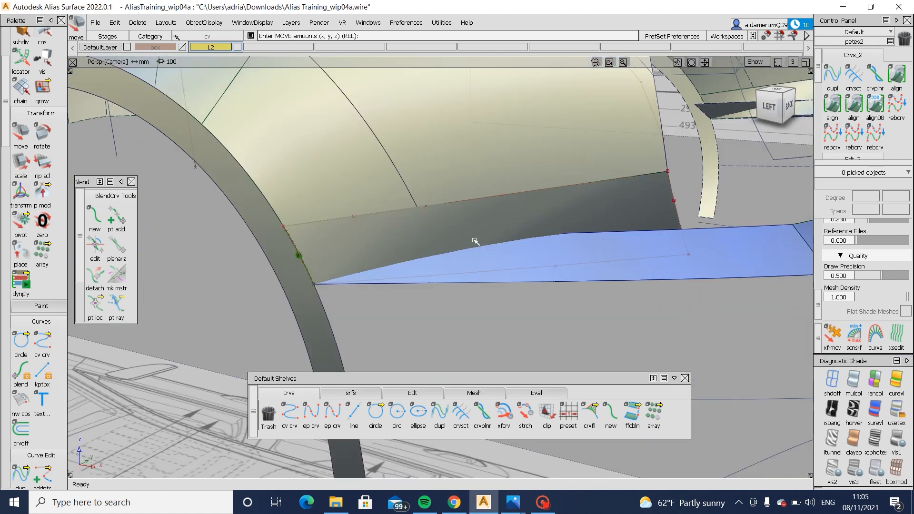
- Stretch the lower end of the rear corner curve so it lands on the inner edge of the ledge strip
{"action": "left_click_drag", "start_coordinate": [643, 229], "coordinate": [510, 292], "text": "alt+shift"}
{"action": "left_click", "coordinate": [525, 414]}
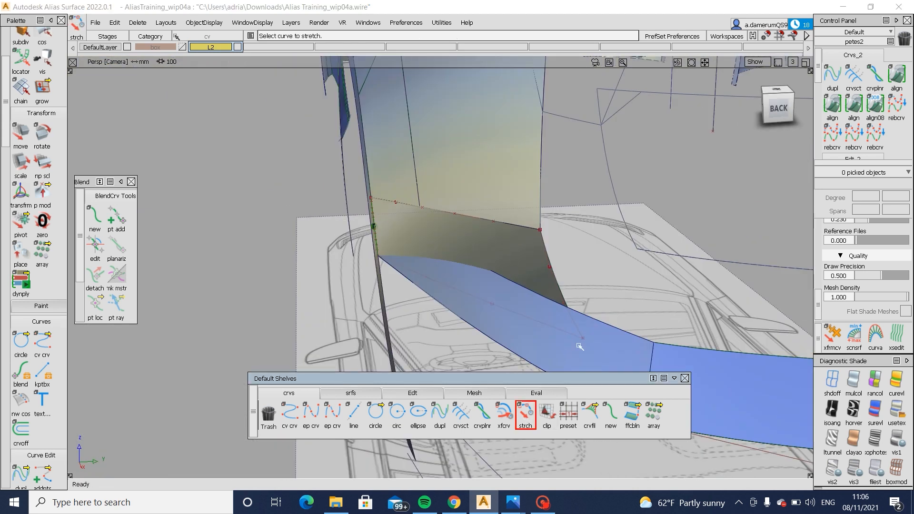
{"action": "left_click_drag", "start_coordinate": [566, 328], "coordinate": [588, 355], "text": "alt+shift"}
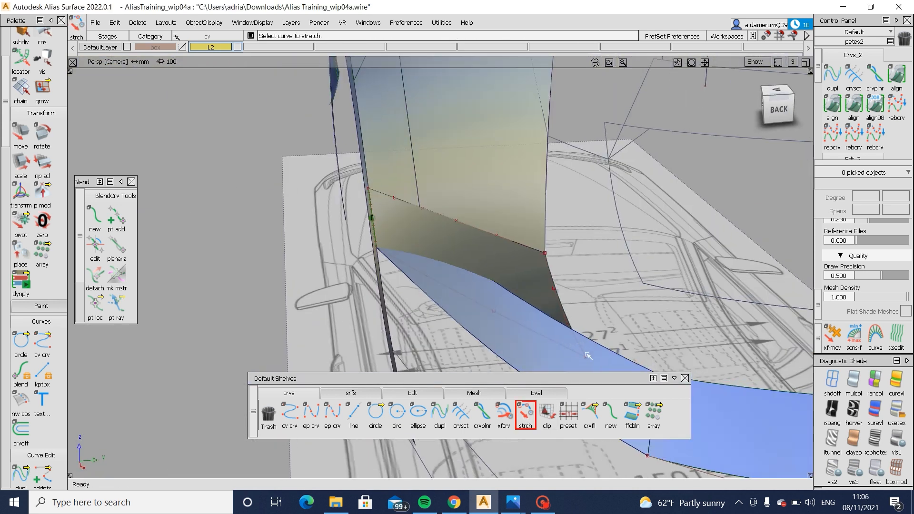
{"action": "left_click_drag", "start_coordinate": [753, 352], "coordinate": [477, 307], "text": "alt+shift"}
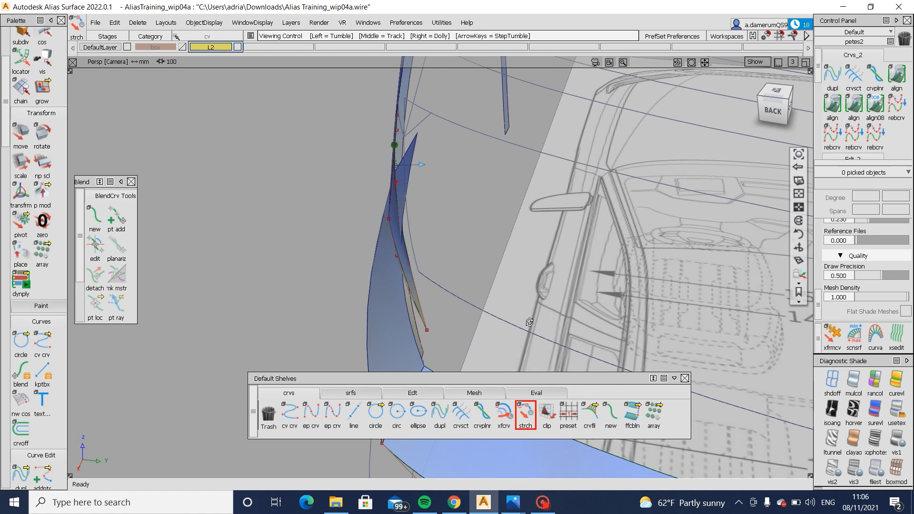
{"action": "left_click", "coordinate": [416, 322]}
{"action": "mouse_move", "coordinate": [437, 319]}
{"action": "left_mouse_down", "text": "alt+shift"}
{"action": "mouse_move", "coordinate": [517, 335]}
{"action": "mouse_move", "coordinate": [437, 302]}
{"action": "left_mouse_up", "text": "alt+shift"}
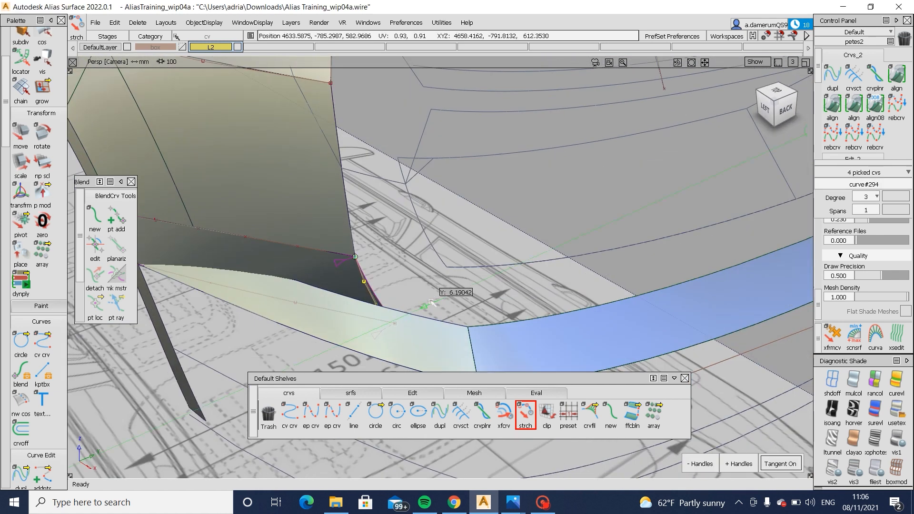
{"action": "left_click_drag", "start_coordinate": [420, 341], "coordinate": [310, 297], "text": "alt+shift"}
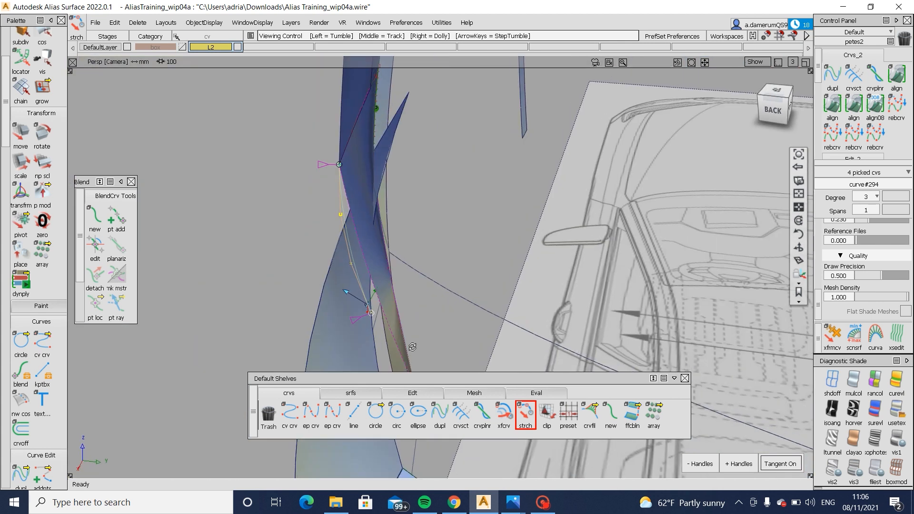
{"action": "middle_click_drag", "start_coordinate": [412, 347], "coordinate": [423, 204], "text": "alt+shift"}
- Stretch the lower curve's rear end to rejoin the corner curve at the ledge strip's inner edge
{"action": "left_click_drag", "start_coordinate": [405, 302], "coordinate": [413, 262], "text": "alt+shift"}
{"action": "left_click", "coordinate": [423, 305]}
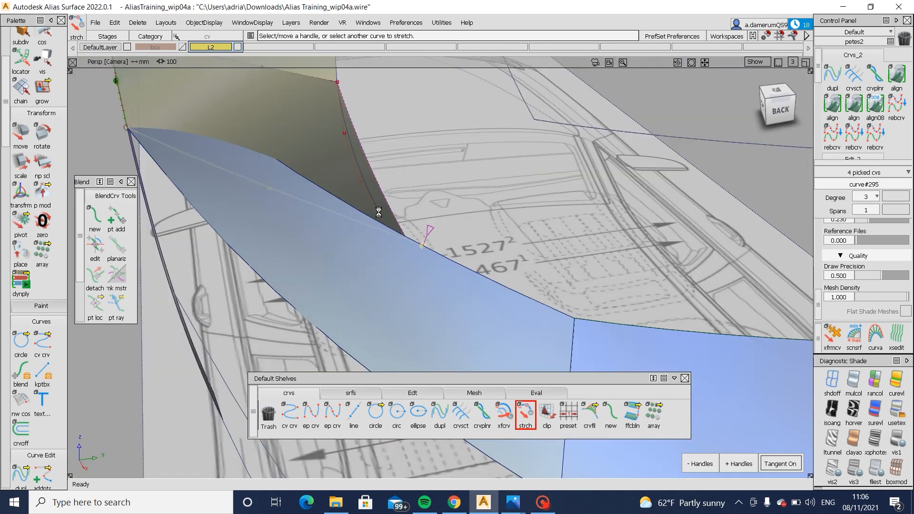
{"action": "left_click_drag", "start_coordinate": [400, 249], "coordinate": [257, 199], "text": "alt+shift"}
{"action": "left_click_drag", "start_coordinate": [425, 275], "coordinate": [427, 220], "text": "ctrl+shift"}
- Move the two inner control points of the rear corner curve sideways to round its profile
{"action": "left_click_drag", "start_coordinate": [398, 175], "coordinate": [455, 232]}
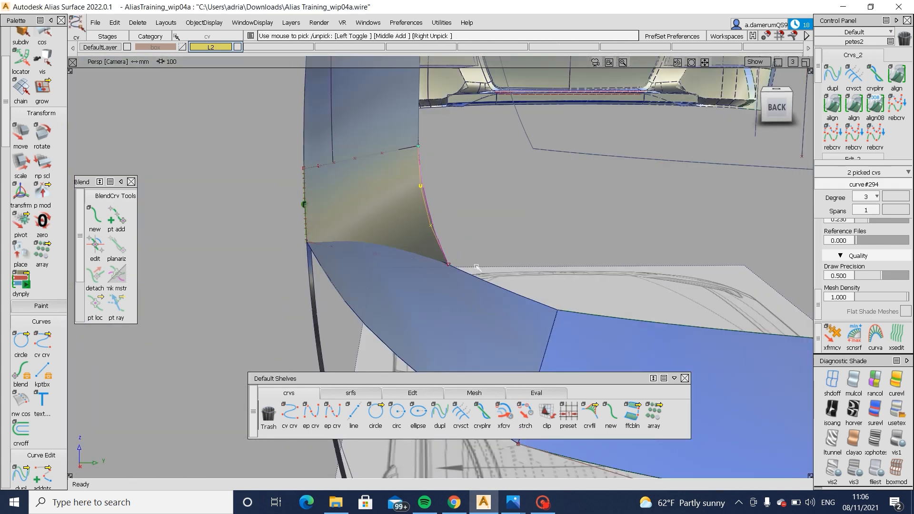
{"action": "middle_click_drag", "start_coordinate": [456, 235], "coordinate": [477, 229], "text": "ctrl+shift"}
{"action": "left_click_drag", "start_coordinate": [477, 229], "coordinate": [482, 228]}
- Move the lower curve's inner control points so the square surface follows the ledge strip more closely
{"action": "mouse_move", "coordinate": [344, 253]}
{"action": "left_mouse_down", "text": "alt+shift"}
{"action": "mouse_move", "coordinate": [344, 286]}
{"action": "mouse_move", "coordinate": [343, 241]}
{"action": "mouse_move", "coordinate": [398, 316]}
{"action": "left_mouse_up", "text": "alt+shift"}
{"action": "middle_click_drag", "start_coordinate": [398, 316], "coordinate": [398, 283], "text": "ctrl+shift"}
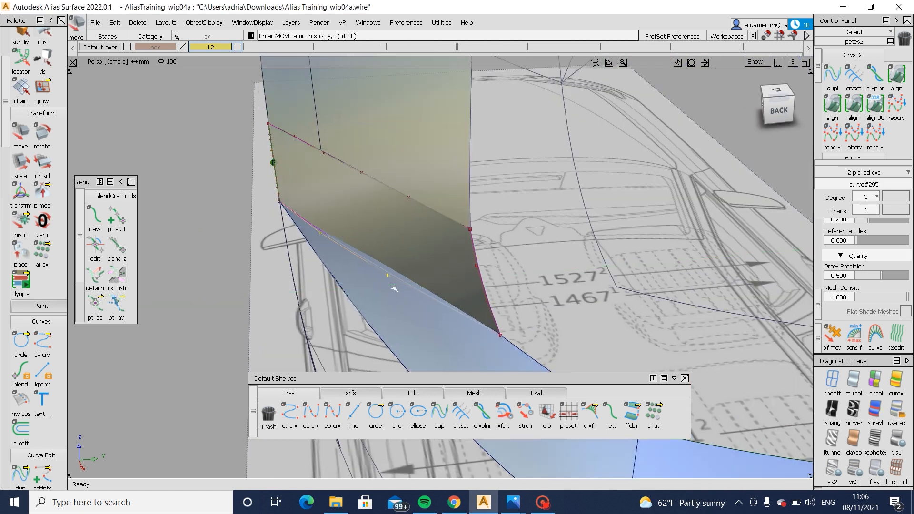
{"action": "left_click_drag", "start_coordinate": [390, 288], "coordinate": [394, 290]}
{"action": "mouse_move", "coordinate": [394, 291]}
{"action": "left_mouse_down", "text": "alt+shift"}
{"action": "mouse_move", "coordinate": [628, 319]}
{"action": "mouse_move", "coordinate": [710, 312]}
{"action": "mouse_move", "coordinate": [419, 214]}
{"action": "left_mouse_up", "text": "alt+shift"}
{"action": "mouse_move", "coordinate": [368, 206]}
{"action": "left_mouse_down", "text": "ctrl+shift"}
{"action": "mouse_move", "coordinate": [452, 204]}
{"action": "mouse_move", "coordinate": [514, 251]}
{"action": "left_mouse_up", "text": "ctrl+shift"}
{"action": "middle_click_drag", "start_coordinate": [517, 254], "coordinate": [518, 219], "text": "ctrl+shift"}
{"action": "middle_click_drag", "start_coordinate": [518, 209], "coordinate": [518, 215]}
{"action": "left_click_drag", "start_coordinate": [476, 267], "coordinate": [476, 214], "text": "ctrl+shift"}
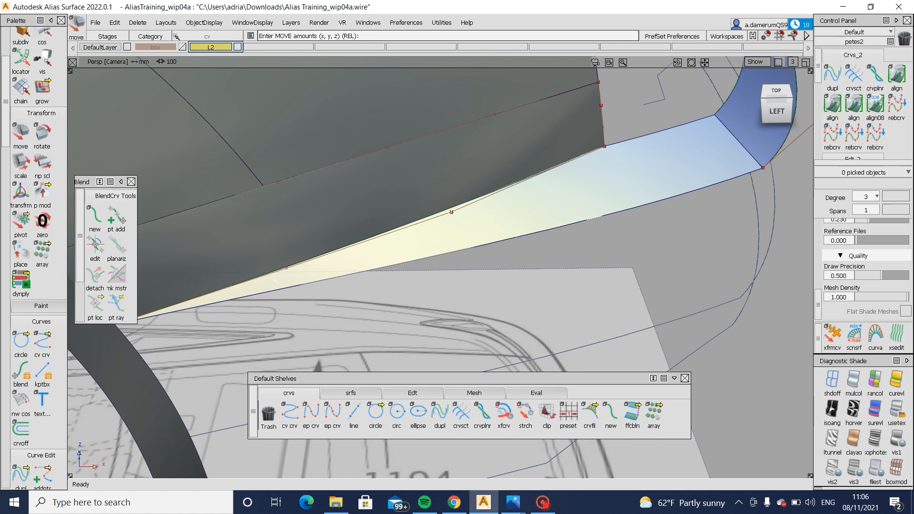
- Refine the lower curve's control point nearer the wheel arch to smooth the square surface's bottom edge
{"action": "left_click_drag", "start_coordinate": [276, 272], "coordinate": [369, 272], "text": "ctrl+shift"}
{"action": "mouse_move", "coordinate": [289, 235]}
{"action": "left_mouse_down"}
{"action": "mouse_move", "coordinate": [310, 268]}
{"action": "mouse_move", "coordinate": [297, 282]}
{"action": "left_mouse_up"}
{"action": "middle_click_drag", "start_coordinate": [386, 315], "coordinate": [382, 293], "text": "ctrl+shift"}
{"action": "mouse_move", "coordinate": [382, 293]}
{"action": "left_mouse_down", "text": "alt+shift"}
{"action": "mouse_move", "coordinate": [394, 223]}
{"action": "mouse_move", "coordinate": [395, 257]}
{"action": "left_mouse_up", "text": "alt+shift"}
{"action": "middle_click_drag", "start_coordinate": [465, 324], "coordinate": [458, 288], "text": "ctrl+shift"}
{"action": "middle_click_drag", "start_coordinate": [457, 287], "coordinate": [446, 289]}
{"action": "left_click_drag", "start_coordinate": [451, 250], "coordinate": [390, 251], "text": "ctrl+shift"}
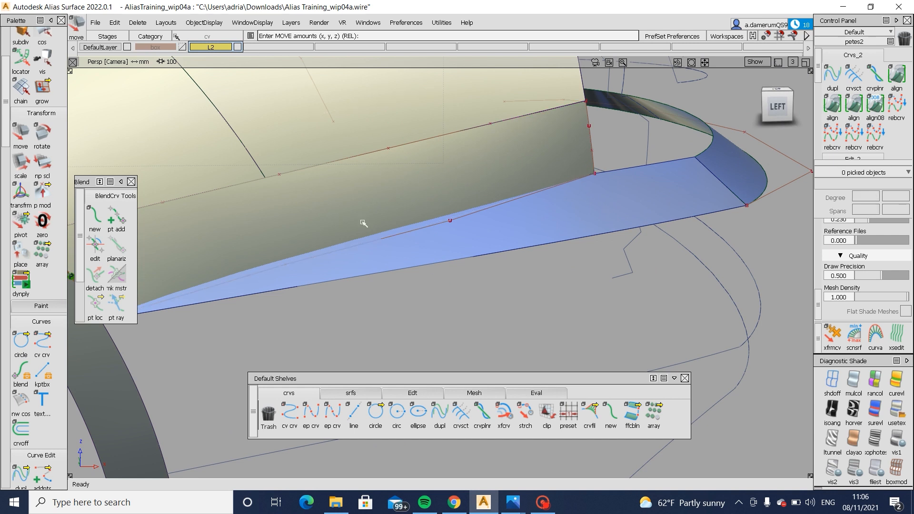
- Adjust the lower curve's control point nearer the bumper corner and compare the surface from the side and rear
{"action": "left_click_drag", "start_coordinate": [363, 223], "coordinate": [419, 221], "text": "ctrl+shift"}
{"action": "left_click", "coordinate": [450, 220]}
{"action": "left_click_drag", "start_coordinate": [435, 251], "coordinate": [521, 281], "text": "alt+shift"}
{"action": "middle_click_drag", "start_coordinate": [520, 305], "coordinate": [509, 280], "text": "ctrl+shift"}
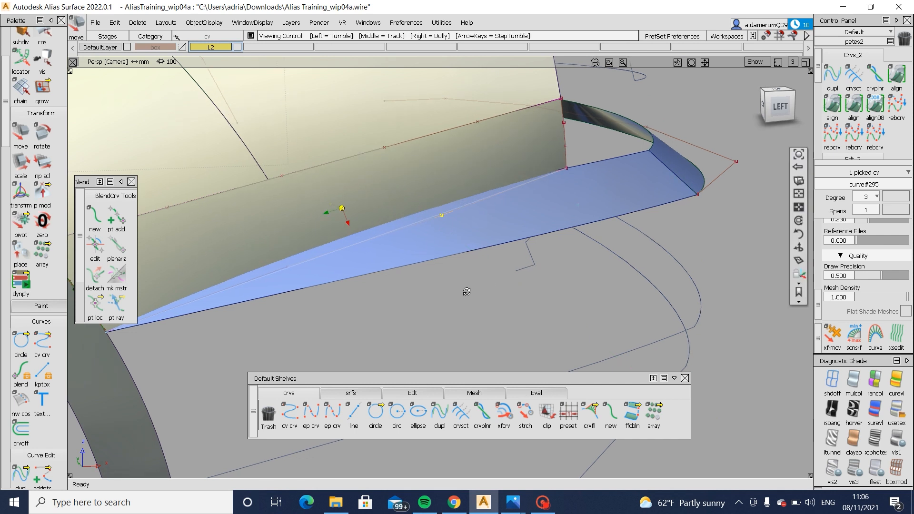
{"action": "left_click_drag", "start_coordinate": [467, 292], "coordinate": [447, 270], "text": "alt+shift"}
{"action": "left_click_drag", "start_coordinate": [537, 245], "coordinate": [228, 281], "text": "alt+shift"}
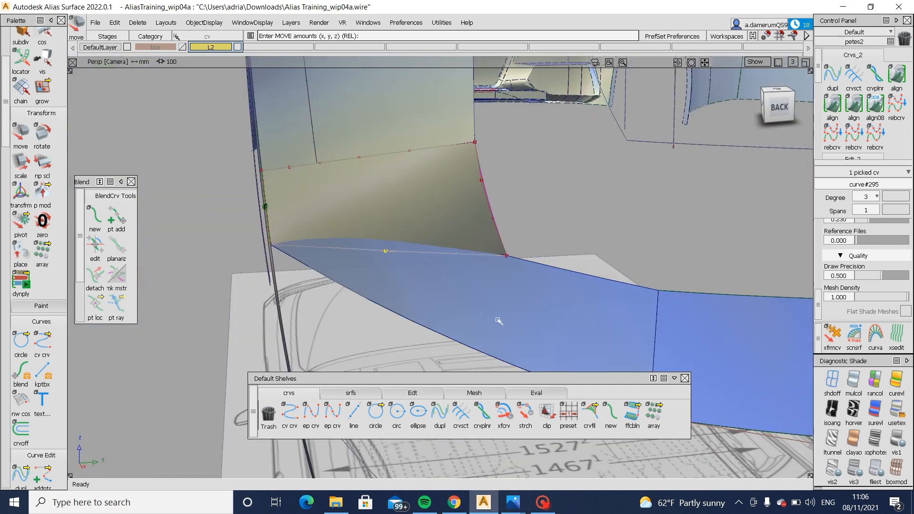
- Nudge the rear corner curve's inner control points to refine the curvature of the surface's rear edge
{"action": "left_click_drag", "start_coordinate": [508, 294], "coordinate": [507, 225], "text": "ctrl+shift"}
{"action": "left_click_drag", "start_coordinate": [446, 191], "coordinate": [493, 189], "text": "ctrl+shift"}
{"action": "left_click_drag", "start_coordinate": [473, 165], "coordinate": [512, 228]}
{"action": "middle_click_drag", "start_coordinate": [550, 266], "coordinate": [550, 221], "text": "ctrl+shift"}
{"action": "middle_click_drag", "start_coordinate": [550, 221], "coordinate": [553, 220]}
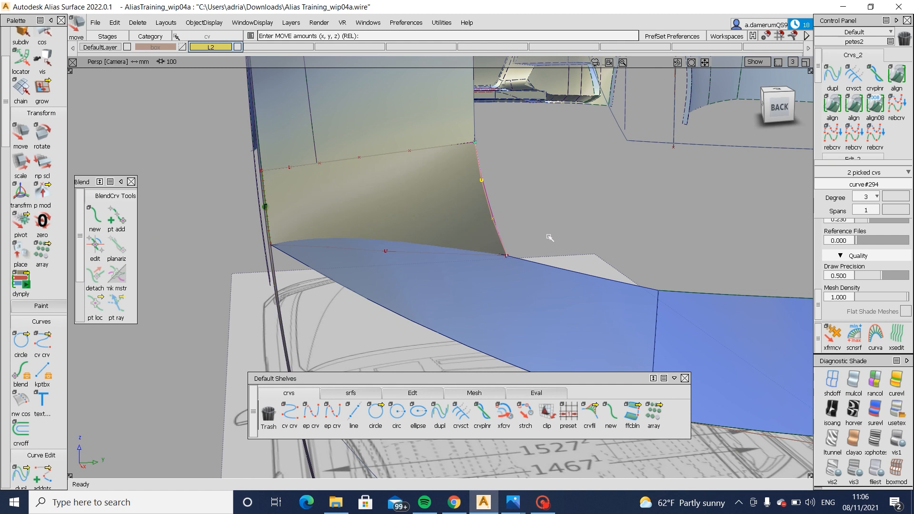
{"action": "right_click_drag", "start_coordinate": [547, 252], "coordinate": [548, 227]}
{"action": "left_click_drag", "start_coordinate": [530, 257], "coordinate": [508, 209], "text": "ctrl+shift"}
- Move the lower curve's inner control point about 1.66 mm along Y toward the car's centre
{"action": "left_click_drag", "start_coordinate": [327, 262], "coordinate": [396, 262], "text": "ctrl+shift"}
{"action": "middle_click_drag", "start_coordinate": [407, 293], "coordinate": [407, 270], "text": "ctrl+shift"}
{"action": "middle_click_drag", "start_coordinate": [407, 271], "coordinate": [412, 272]}
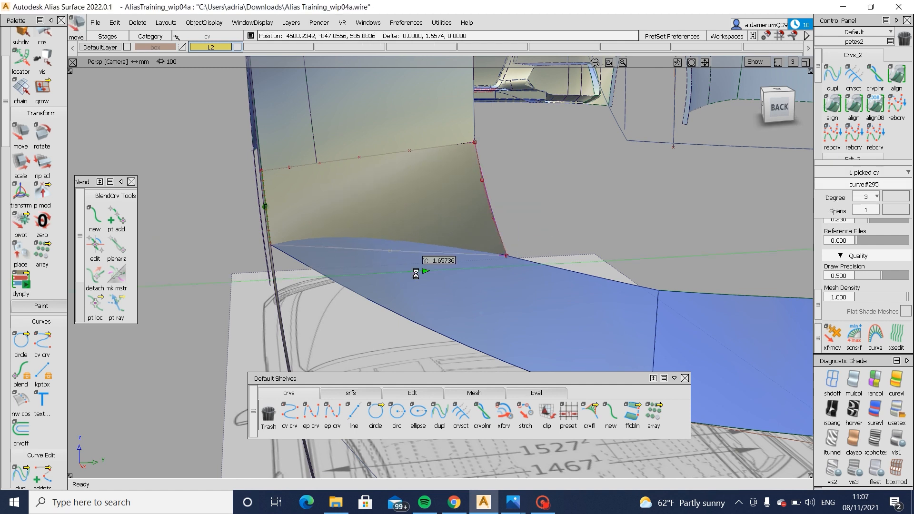
{"action": "left_click_drag", "start_coordinate": [368, 278], "coordinate": [472, 228], "text": "alt+shift"}
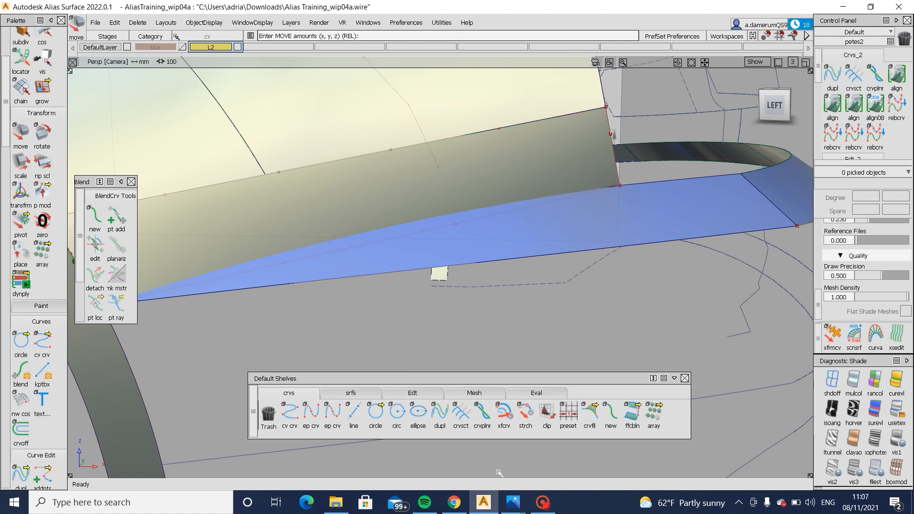
- Examine the bumper corner beside the wheel arch in the Audi A6 rear-angle reference photo, and return to Alias
{"action": "left_click", "coordinate": [512, 500]}
{"action": "left_click", "coordinate": [550, 441]}
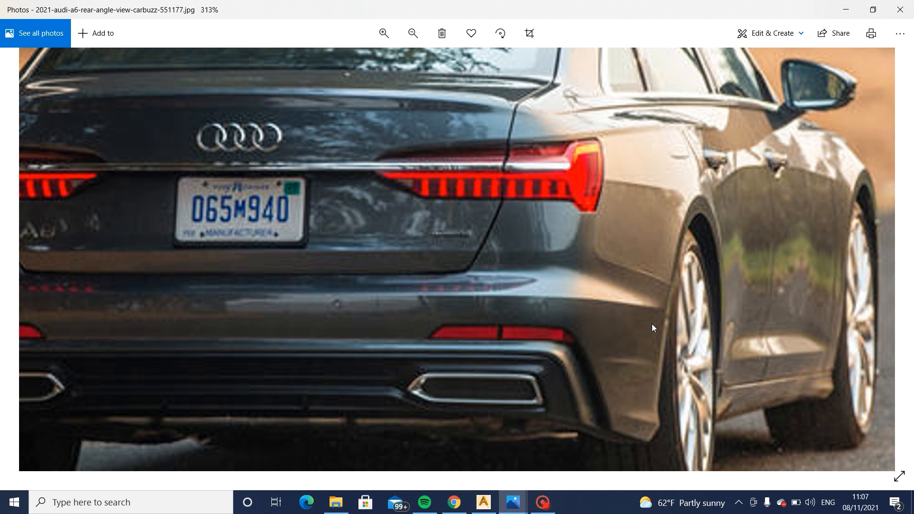
{"action": "left_click", "coordinate": [484, 504]}
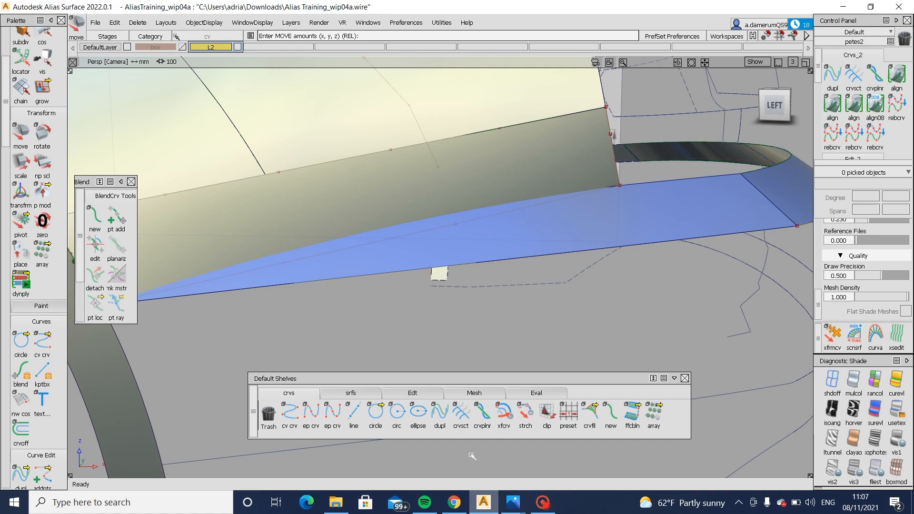
- Apply isoangle diagnostic shading to the square surface to evaluate its highlight stripes
{"action": "left_click_drag", "start_coordinate": [366, 199], "coordinate": [327, 210], "text": "ctrl+shift"}
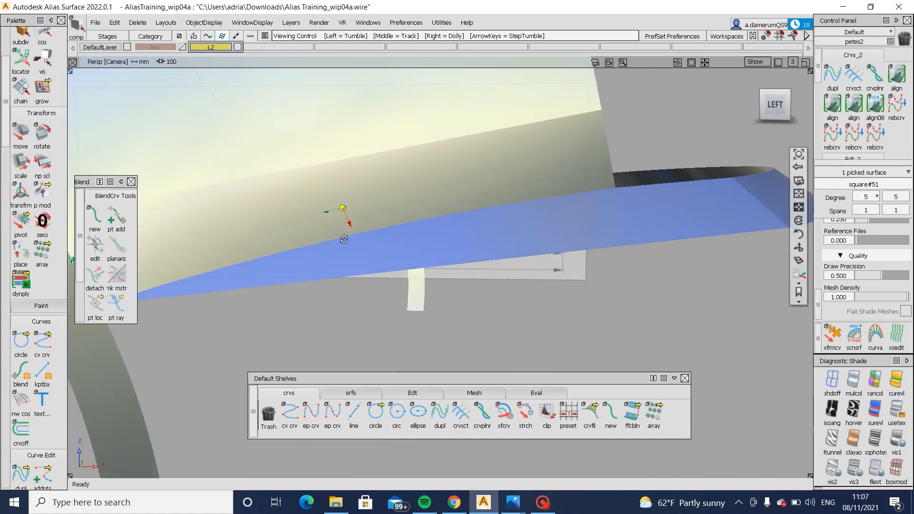
{"action": "left_click", "coordinate": [833, 406]}
{"action": "left_click", "coordinate": [531, 184], "text": "alt+shift"}
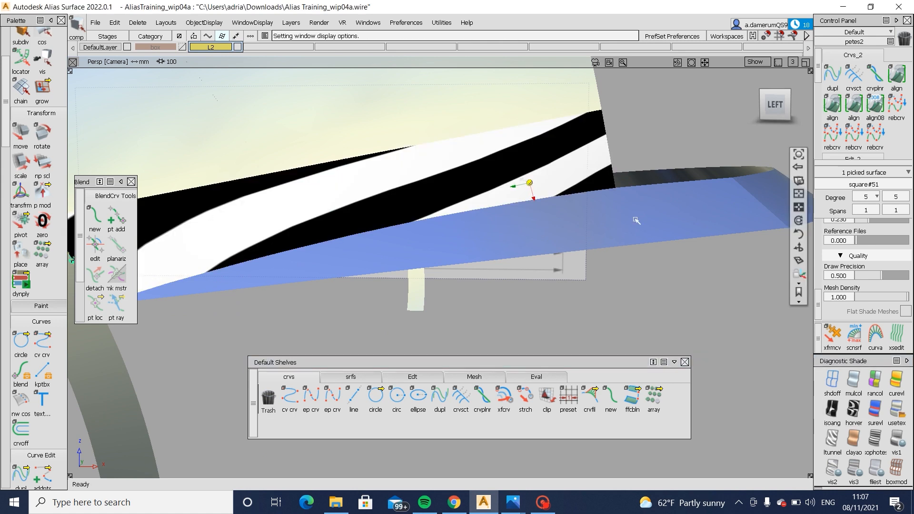
- Fine-tune the lower curve's inner control point while judging the stripes on the square surface
{"action": "left_click_drag", "start_coordinate": [635, 219], "coordinate": [473, 302], "text": "alt+shift"}
{"action": "middle_click_drag", "start_coordinate": [473, 302], "coordinate": [473, 267], "text": "ctrl+shift"}
{"action": "left_click_drag", "start_coordinate": [473, 267], "coordinate": [478, 269]}
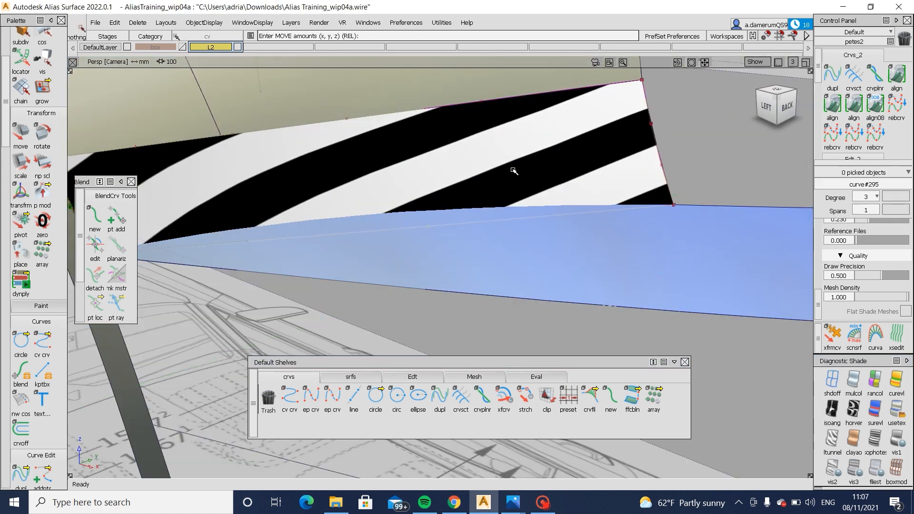
- Adjust the control points on the square surface's rear side curve while judging its highlight stripes
{"action": "left_click_drag", "start_coordinate": [576, 166], "coordinate": [531, 166], "text": "ctrl+shift"}
{"action": "left_click_drag", "start_coordinate": [617, 124], "coordinate": [704, 178]}
{"action": "middle_click_drag", "start_coordinate": [749, 197], "coordinate": [750, 191], "text": "ctrl+shift"}
{"action": "middle_click_drag", "start_coordinate": [750, 191], "coordinate": [746, 192]}
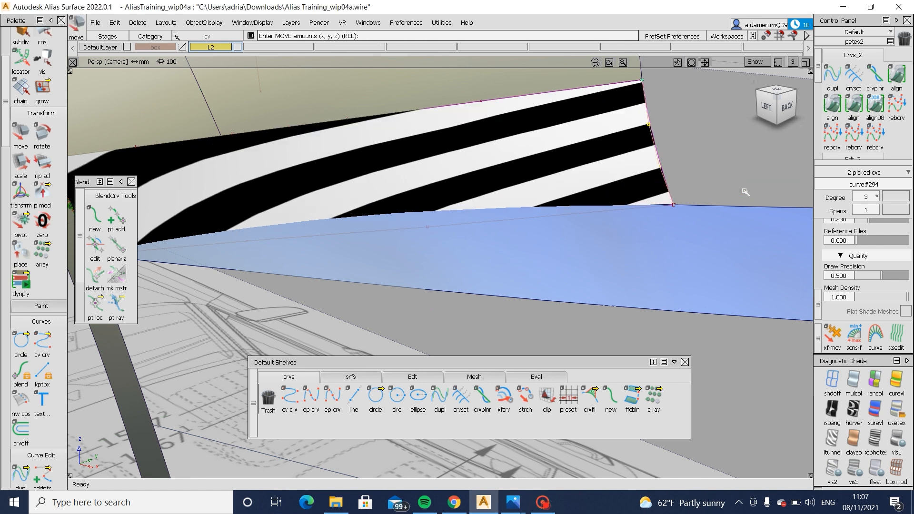
{"action": "left_click_drag", "start_coordinate": [667, 159], "coordinate": [710, 197], "text": "alt+shift"}
{"action": "middle_click_drag", "start_coordinate": [710, 193], "coordinate": [705, 185]}
- Move the middle control-point row of the tapered ledge surface below the striped square surface to even out the stripes
{"action": "mouse_move", "coordinate": [694, 202]}
{"action": "left_mouse_down", "text": "alt+shift"}
{"action": "mouse_move", "coordinate": [644, 241]}
{"action": "mouse_move", "coordinate": [638, 229]}
{"action": "mouse_move", "coordinate": [706, 241]}
{"action": "mouse_move", "coordinate": [584, 245]}
{"action": "mouse_move", "coordinate": [556, 223]}
{"action": "left_mouse_up", "text": "alt+shift"}
{"action": "left_click", "coordinate": [541, 256]}
{"action": "mouse_move", "coordinate": [541, 256]}
{"action": "left_mouse_down", "text": "alt+shift"}
{"action": "mouse_move", "coordinate": [541, 263]}
{"action": "mouse_move", "coordinate": [538, 234]}
{"action": "left_mouse_up", "text": "alt+shift"}
{"action": "right_click_drag", "start_coordinate": [539, 233], "coordinate": [543, 221], "text": "alt+shift"}
{"action": "left_click_drag", "start_coordinate": [541, 267], "coordinate": [538, 203], "text": "ctrl+shift"}
{"action": "mouse_move", "coordinate": [461, 217]}
{"action": "left_mouse_down", "text": "ctrl+shift"}
{"action": "mouse_move", "coordinate": [535, 221]}
{"action": "mouse_move", "coordinate": [527, 205]}
{"action": "mouse_move", "coordinate": [537, 306]}
{"action": "mouse_move", "coordinate": [548, 224]}
{"action": "left_mouse_up", "text": "ctrl+shift"}
{"action": "left_click", "coordinate": [539, 235]}
{"action": "left_click", "coordinate": [498, 181]}
{"action": "middle_click_drag", "start_coordinate": [548, 224], "coordinate": [567, 222], "text": "ctrl+shift"}
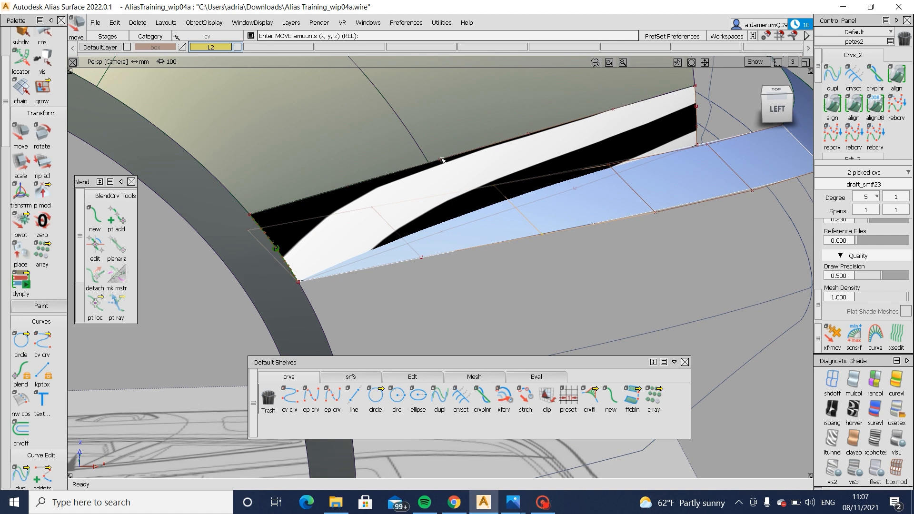
{"action": "left_click_drag", "start_coordinate": [531, 215], "coordinate": [541, 195], "text": "alt+shift"}
- Move the tapered ledge surface's control-point row nearer the wheel arch about 3.04 mm along Y
{"action": "left_click_drag", "start_coordinate": [448, 229], "coordinate": [509, 231], "text": "ctrl+shift"}
{"action": "left_click", "coordinate": [412, 265]}
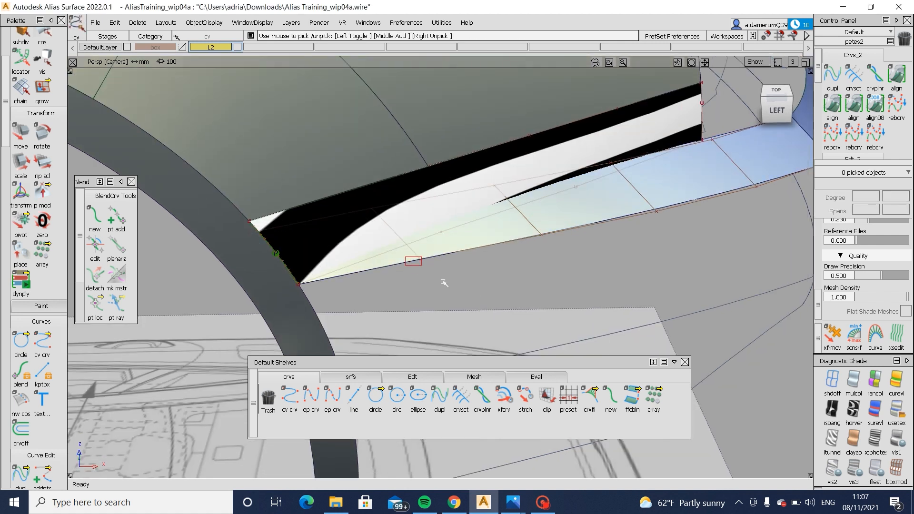
{"action": "left_click", "coordinate": [369, 202]}
{"action": "left_click_drag", "start_coordinate": [540, 312], "coordinate": [553, 328], "text": "alt+shift"}
{"action": "middle_click_drag", "start_coordinate": [553, 328], "coordinate": [549, 298], "text": "ctrl+shift"}
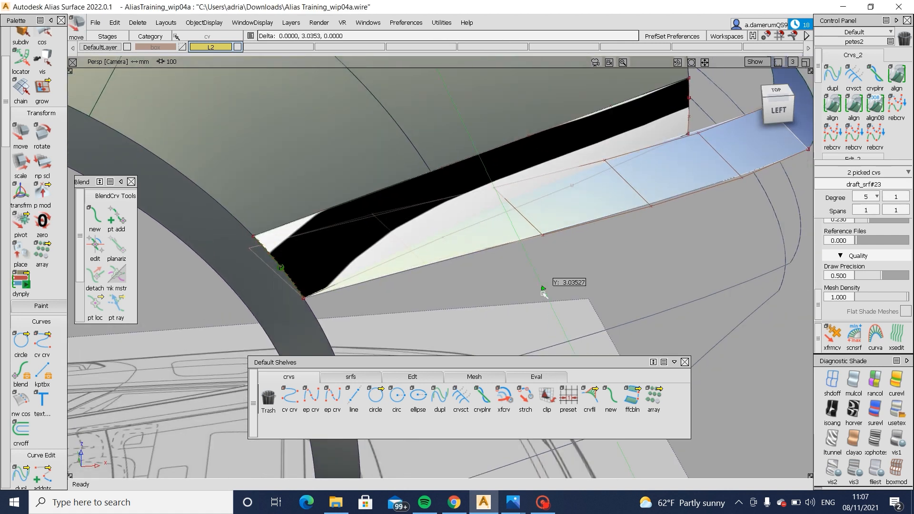
- Refine the tapered ledge surface's middle control-point row once more and check the stripes from several angles
{"action": "left_click_drag", "start_coordinate": [545, 300], "coordinate": [555, 243], "text": "ctrl+shift"}
{"action": "left_click", "coordinate": [543, 236]}
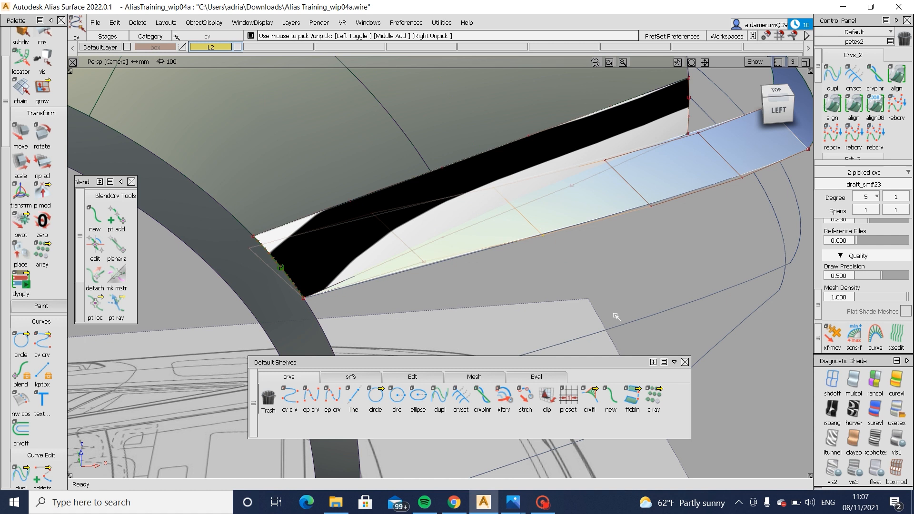
{"action": "middle_click_drag", "start_coordinate": [612, 314], "coordinate": [611, 275], "text": "ctrl+shift"}
{"action": "left_click_drag", "start_coordinate": [500, 247], "coordinate": [547, 215], "text": "alt+shift"}
{"action": "right_click_drag", "start_coordinate": [548, 215], "coordinate": [600, 229], "text": "alt+shift"}
{"action": "middle_click_drag", "start_coordinate": [696, 313], "coordinate": [692, 280], "text": "ctrl+shift"}
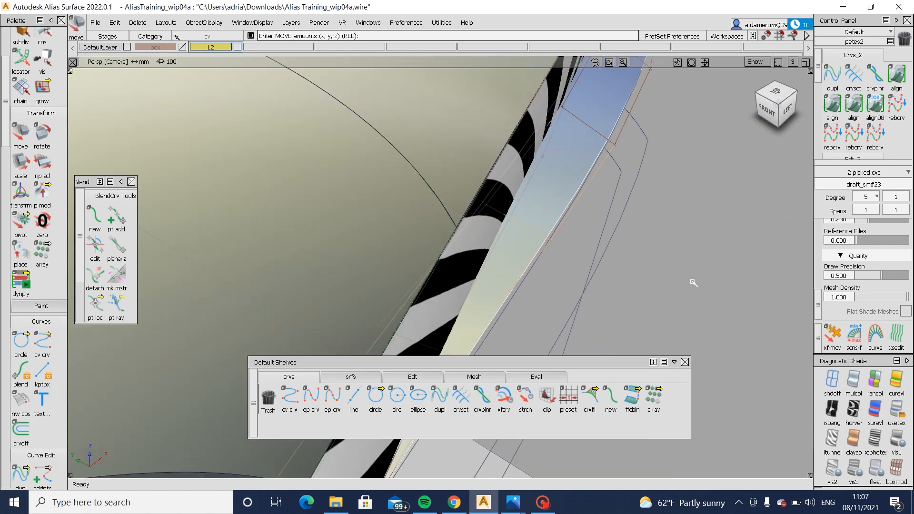
{"action": "left_click_drag", "start_coordinate": [567, 262], "coordinate": [469, 251], "text": "alt+shift"}
{"action": "right_click_drag", "start_coordinate": [469, 251], "coordinate": [431, 272], "text": "alt+shift"}
{"action": "middle_click_drag", "start_coordinate": [431, 272], "coordinate": [375, 298], "text": "alt+shift"}
{"action": "left_click_drag", "start_coordinate": [395, 323], "coordinate": [528, 453], "text": "ctrl+shift"}
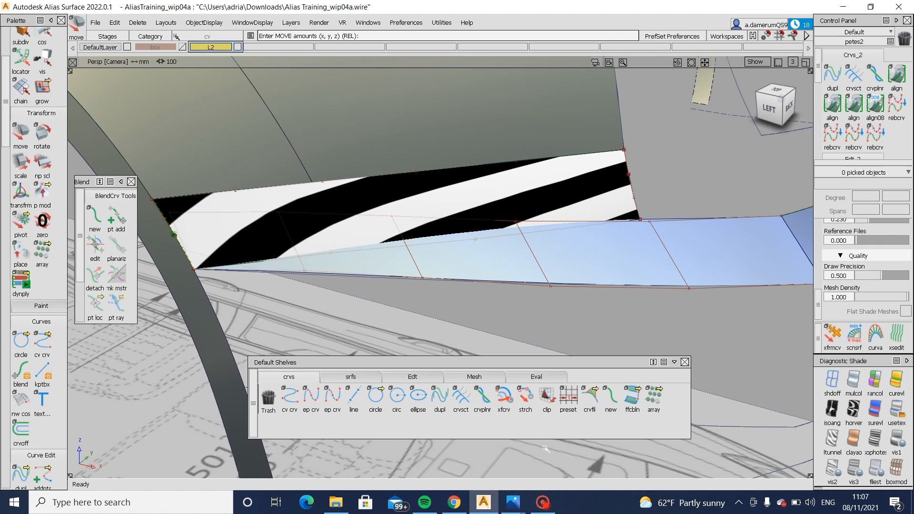
- Compare the ledge strip with the side blueprint and the Audi A6 rear-angle photo, and return to Alias
{"action": "left_click", "coordinate": [784, 123]}
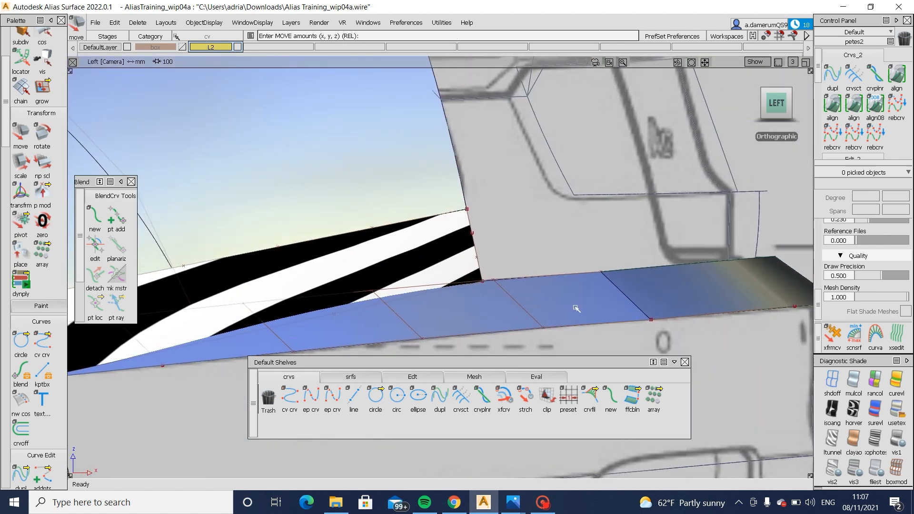
{"action": "right_click_drag", "start_coordinate": [577, 309], "coordinate": [611, 357], "text": "alt+shift"}
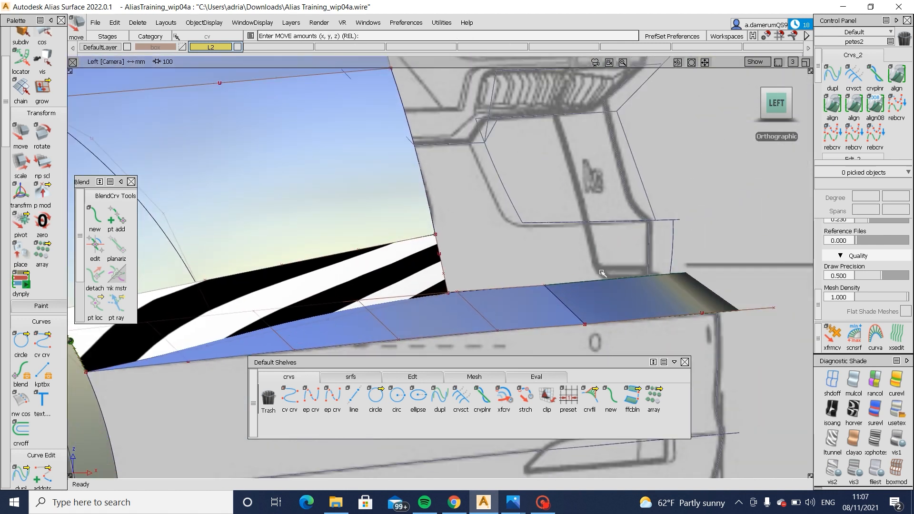
{"action": "mouse_move", "coordinate": [513, 502]}
{"action": "left_click", "coordinate": [573, 430]}
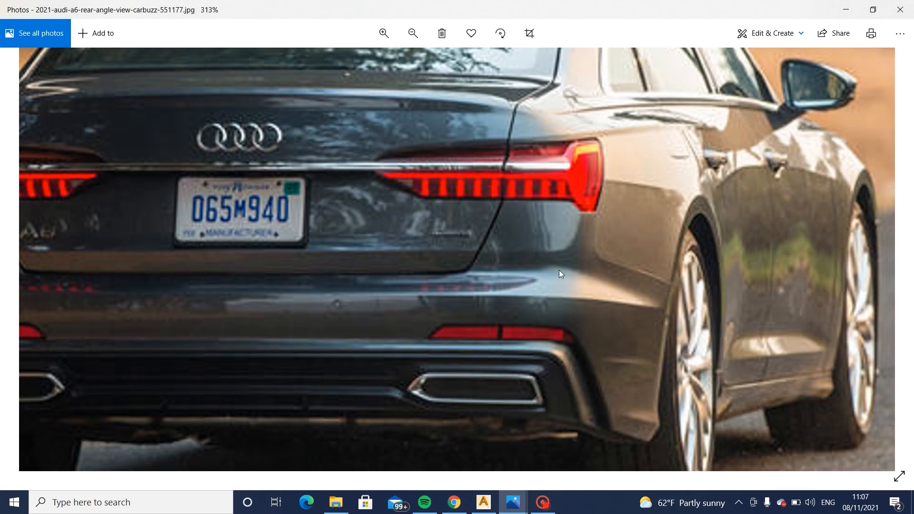
{"action": "left_click", "coordinate": [493, 499]}
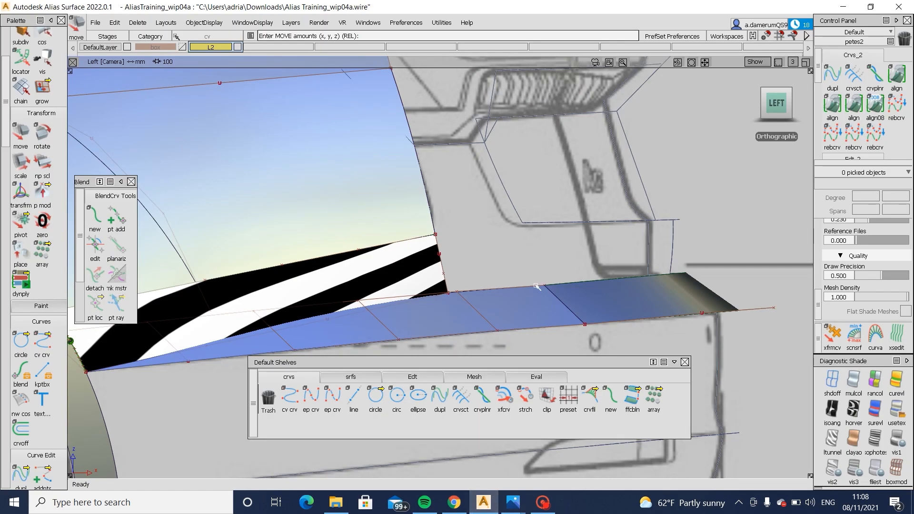
- Turn off the diagnostic shading and draw an edit-point curve rearward from the upper front corner of the rear ledge strip
{"action": "left_click", "coordinate": [672, 285]}
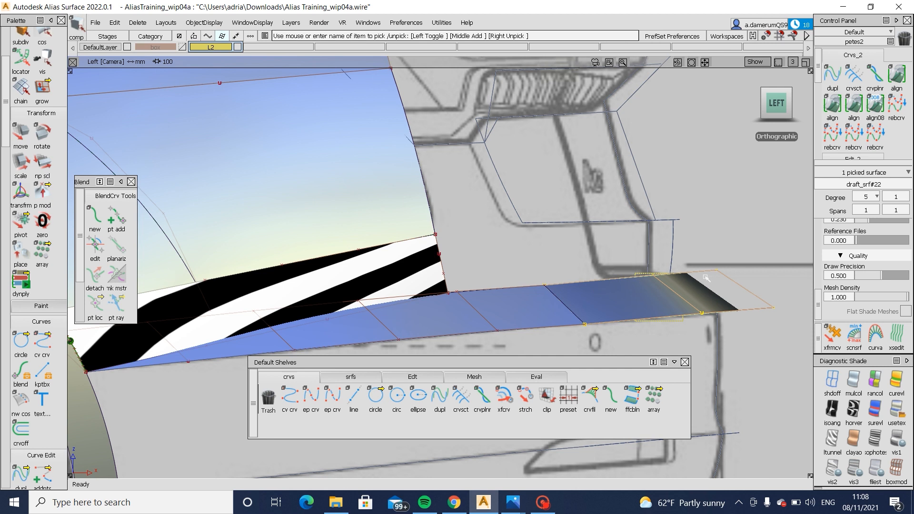
{"action": "left_click_drag", "start_coordinate": [713, 316], "coordinate": [717, 294], "text": "ctrl+shift"}
{"action": "left_click", "coordinate": [832, 381]}
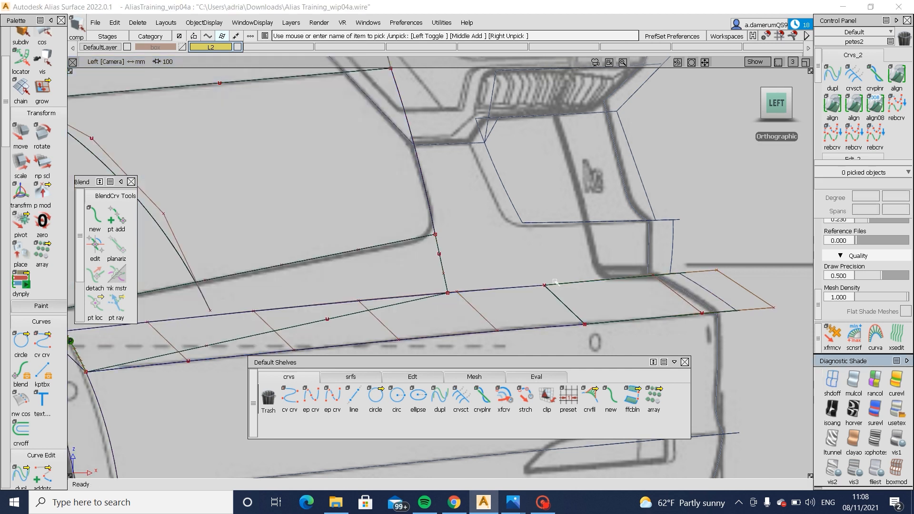
{"action": "left_click", "coordinate": [312, 397]}
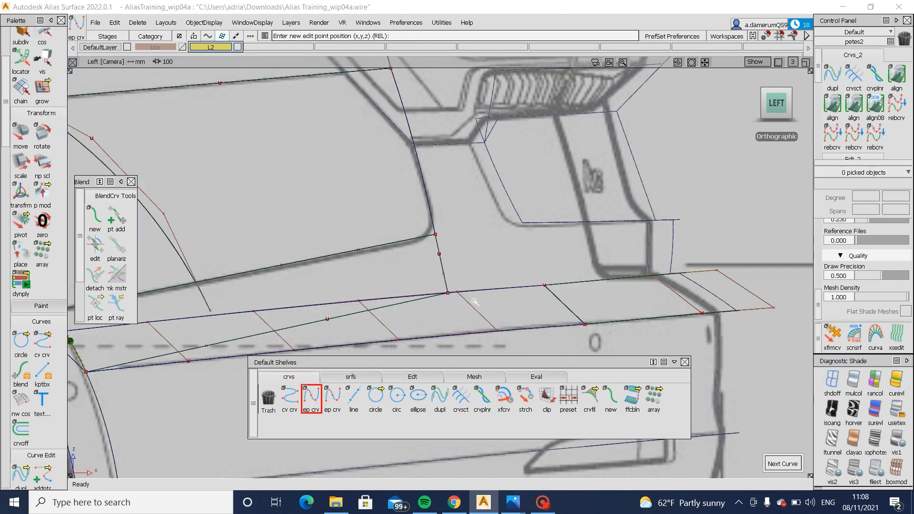
{"action": "left_click", "coordinate": [411, 296]}
{"action": "key", "text": "ctrl+z"}
{"action": "left_click", "coordinate": [545, 286], "text": "ctrl+alt"}
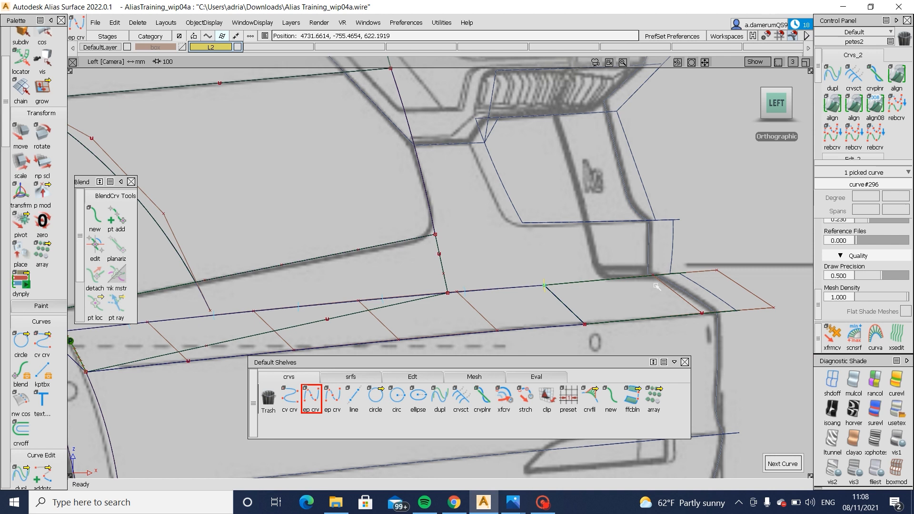
{"action": "left_click", "coordinate": [711, 275]}
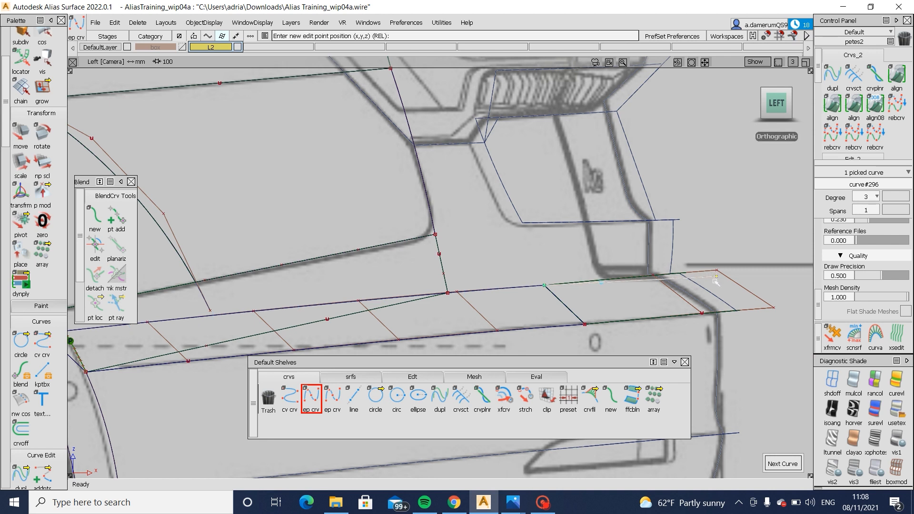
- Try to trim the rear ledge strip surface in the side view
{"action": "left_click_drag", "start_coordinate": [715, 282], "coordinate": [728, 263], "text": "ctrl+shift"}
{"action": "left_click_drag", "start_coordinate": [711, 288], "coordinate": [660, 300]}
{"action": "right_click_drag", "start_coordinate": [703, 292], "coordinate": [736, 306], "text": "ctrl+shift"}
{"action": "left_click_drag", "start_coordinate": [720, 288], "coordinate": [694, 300]}
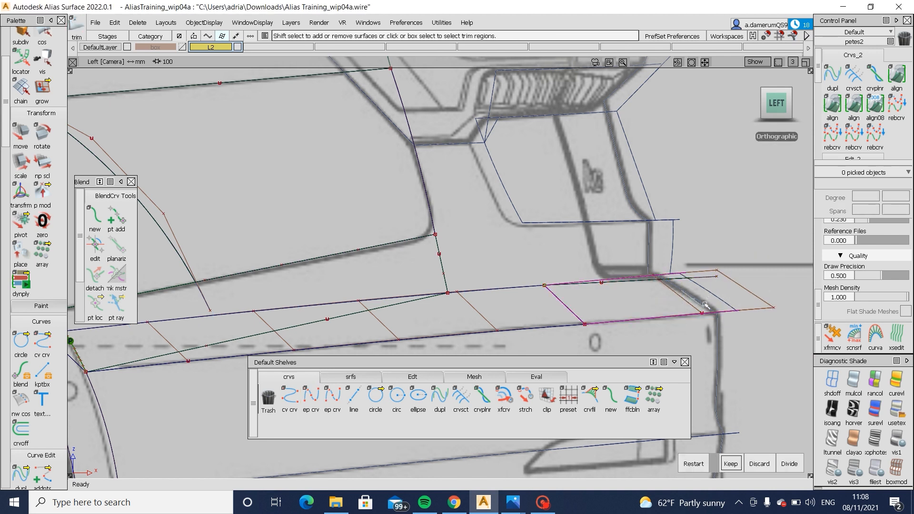
{"action": "key", "text": "space"}
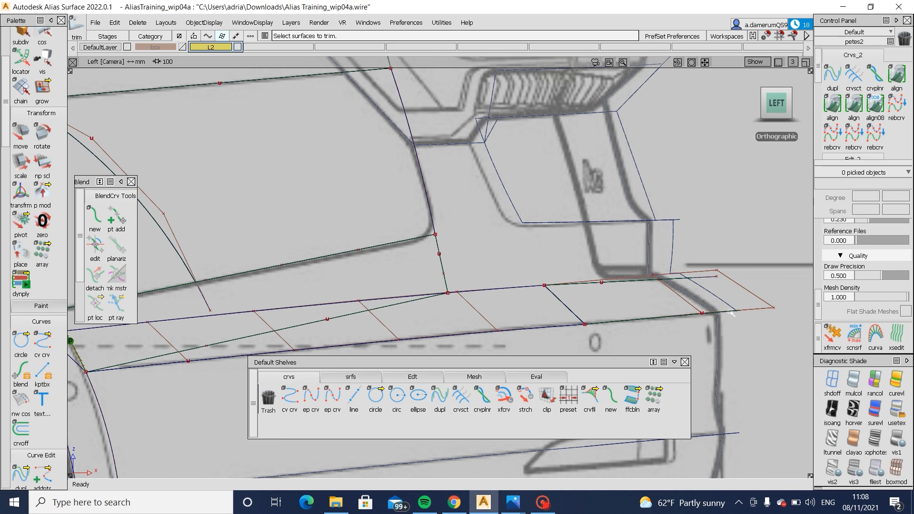
- Restore the model's shading and lower six control points of the rear ledge strip slightly against the back-view blueprint
{"action": "left_click", "coordinate": [897, 412]}
{"action": "mouse_move", "coordinate": [667, 322]}
{"action": "left_mouse_down", "text": "alt+shift"}
{"action": "mouse_move", "coordinate": [439, 334]}
{"action": "mouse_move", "coordinate": [734, 99]}
{"action": "left_mouse_up", "text": "alt+shift"}
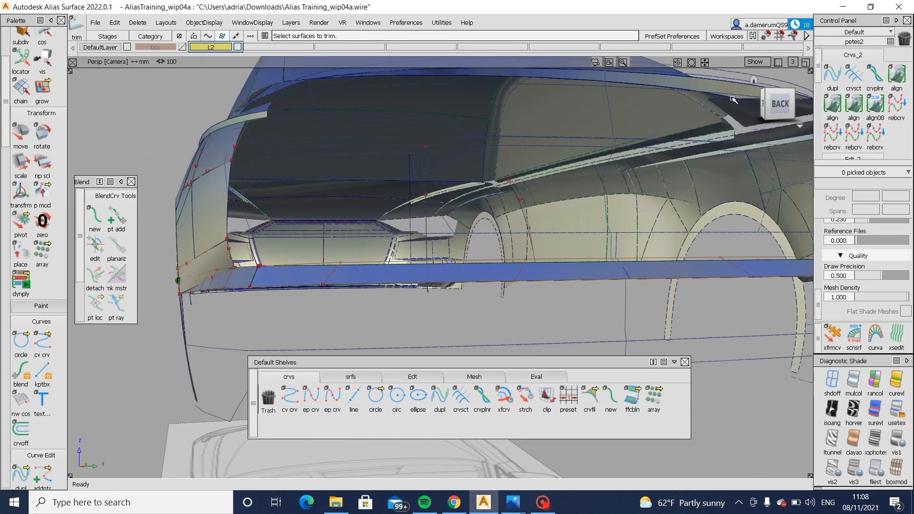
{"action": "left_click", "coordinate": [774, 101]}
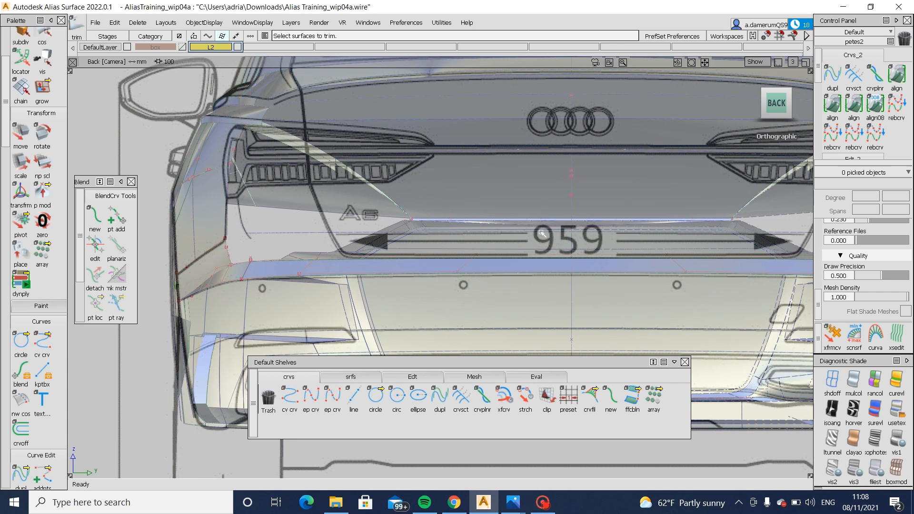
{"action": "left_click_drag", "start_coordinate": [532, 266], "coordinate": [531, 240], "text": "ctrl+shift"}
{"action": "left_click_drag", "start_coordinate": [446, 248], "coordinate": [508, 307]}
{"action": "middle_click_drag", "start_coordinate": [520, 308], "coordinate": [585, 304], "text": "alt+shift"}
{"action": "right_click_drag", "start_coordinate": [585, 304], "coordinate": [573, 355], "text": "alt+shift"}
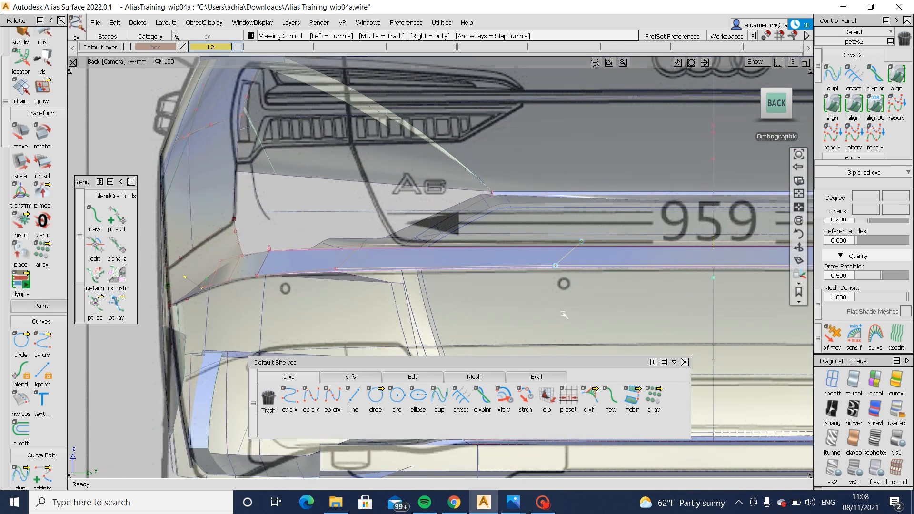
{"action": "middle_click_drag", "start_coordinate": [442, 341], "coordinate": [448, 319], "text": "ctrl+shift"}
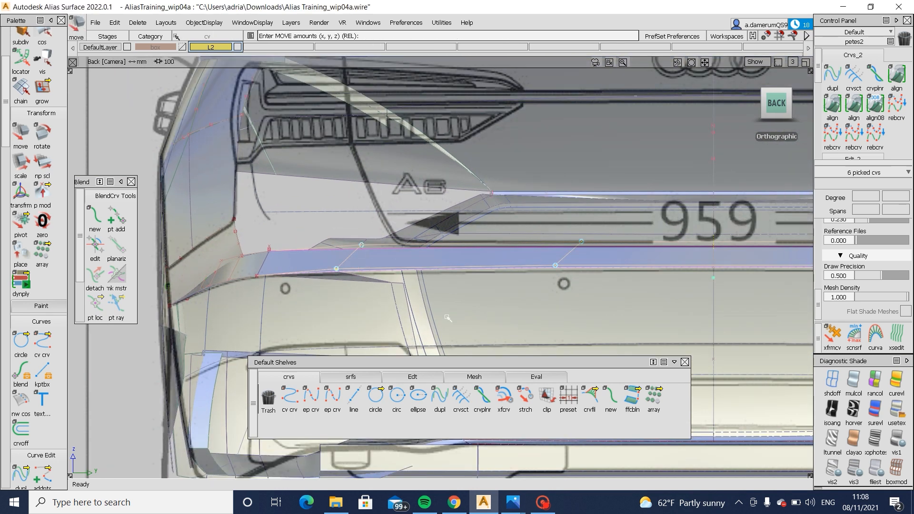
{"action": "right_click_drag", "start_coordinate": [447, 318], "coordinate": [447, 322]}
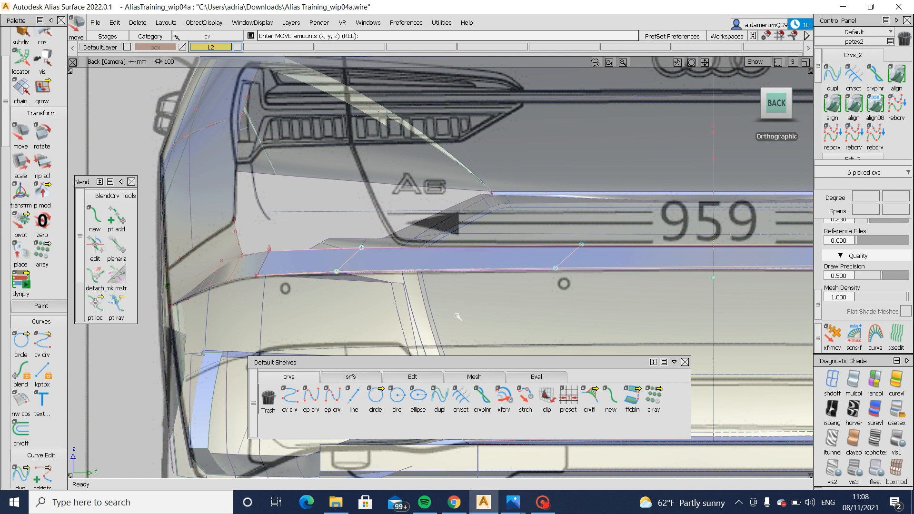
- Inspect the adjusted ledge strip against the side blueprint and where it meets the square surface's lower rear corner
{"action": "middle_click_drag", "start_coordinate": [524, 284], "coordinate": [390, 294], "text": "alt+shift"}
{"action": "right_click_drag", "start_coordinate": [391, 293], "coordinate": [415, 300], "text": "alt+shift"}
{"action": "left_click_drag", "start_coordinate": [416, 301], "coordinate": [571, 287], "text": "alt+shift"}
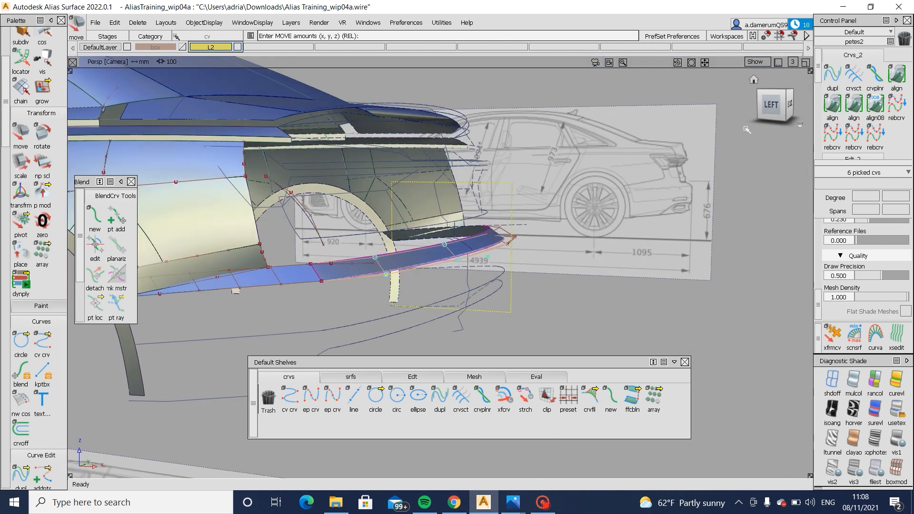
{"action": "left_click", "coordinate": [766, 109]}
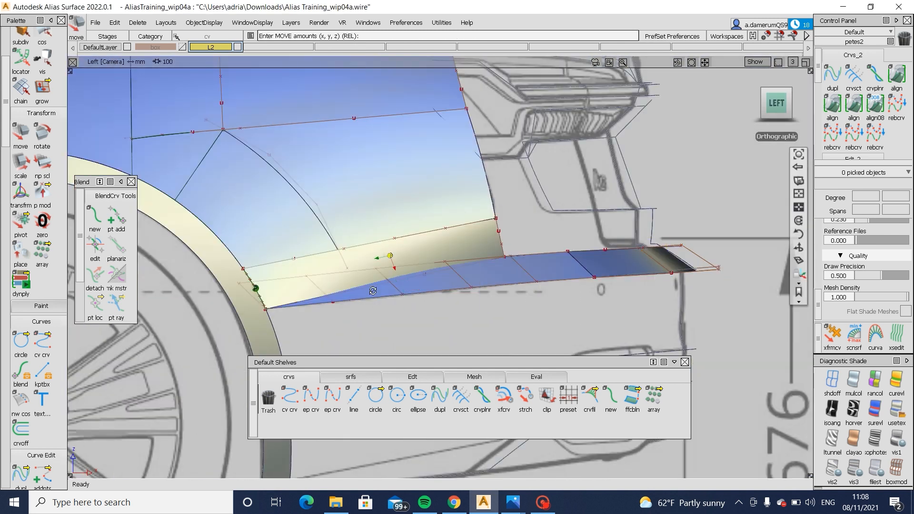
{"action": "left_click_drag", "start_coordinate": [373, 290], "coordinate": [362, 274], "text": "alt+shift"}
{"action": "right_click_drag", "start_coordinate": [361, 274], "coordinate": [629, 231], "text": "alt+shift"}
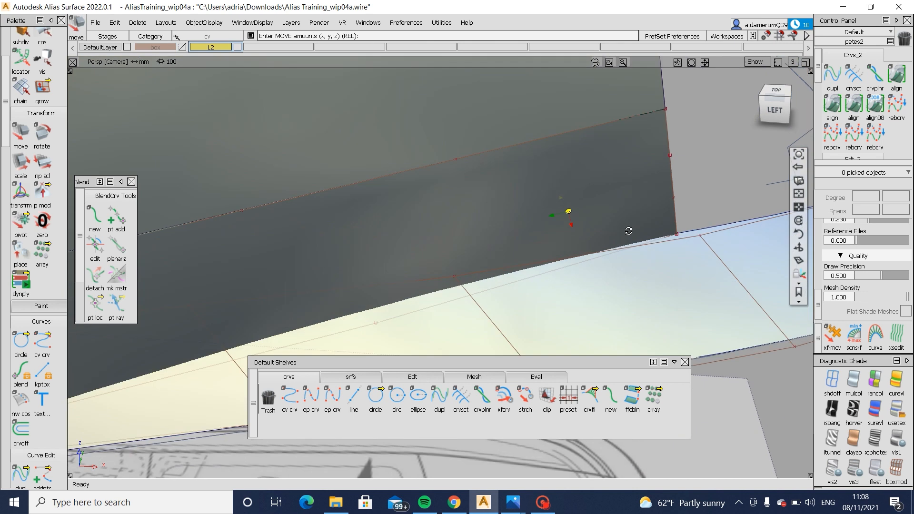
{"action": "left_click_drag", "start_coordinate": [629, 230], "coordinate": [316, 237], "text": "alt+shift"}
{"action": "middle_click_drag", "start_coordinate": [316, 236], "coordinate": [473, 269], "text": "alt+shift"}
{"action": "right_click_drag", "start_coordinate": [470, 276], "coordinate": [392, 234], "text": "alt+shift"}
{"action": "left_click_drag", "start_coordinate": [373, 282], "coordinate": [336, 276], "text": "ctrl+shift"}
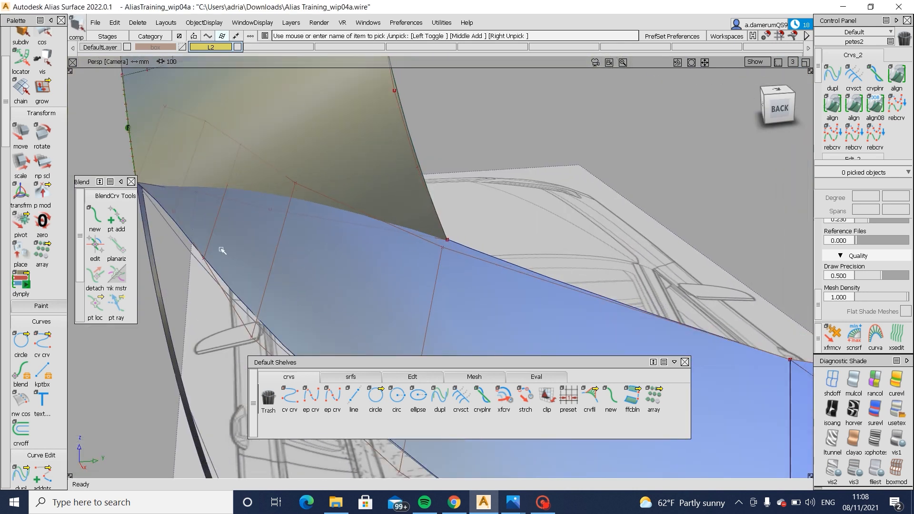
- Snap the two curve end points at the square surface's lower rear corner onto the ledge surface's edge
{"action": "left_click", "coordinate": [202, 241]}
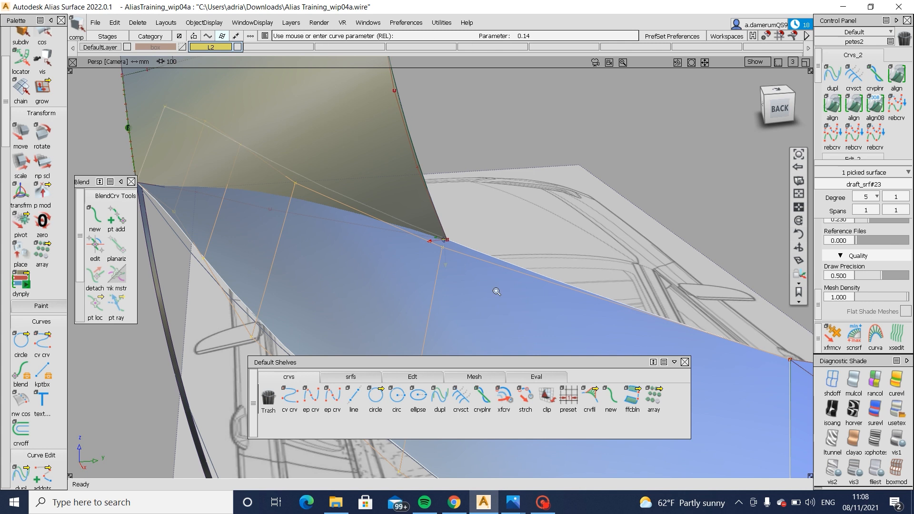
{"action": "left_click_drag", "start_coordinate": [496, 290], "coordinate": [429, 277], "text": "alt+shift"}
{"action": "left_click_drag", "start_coordinate": [427, 276], "coordinate": [402, 256], "text": "ctrl+shift"}
{"action": "left_click_drag", "start_coordinate": [431, 229], "coordinate": [464, 266]}
{"action": "left_click_drag", "start_coordinate": [453, 291], "coordinate": [480, 238], "text": "ctrl+shift"}
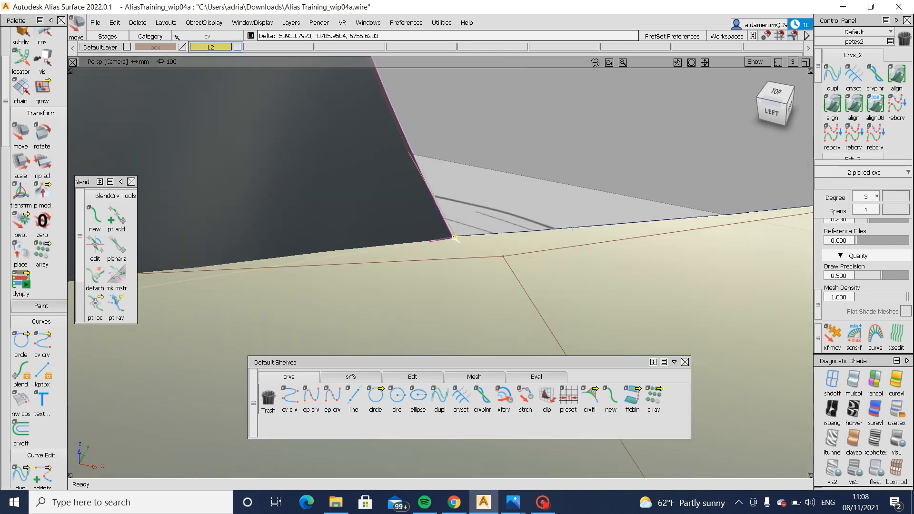
{"action": "right_click_drag", "start_coordinate": [471, 246], "coordinate": [316, 278], "text": "alt+shift"}
{"action": "left_click_drag", "start_coordinate": [316, 278], "coordinate": [487, 257], "text": "alt+shift"}
{"action": "left_click_drag", "start_coordinate": [489, 269], "coordinate": [485, 230], "text": "ctrl+shift"}
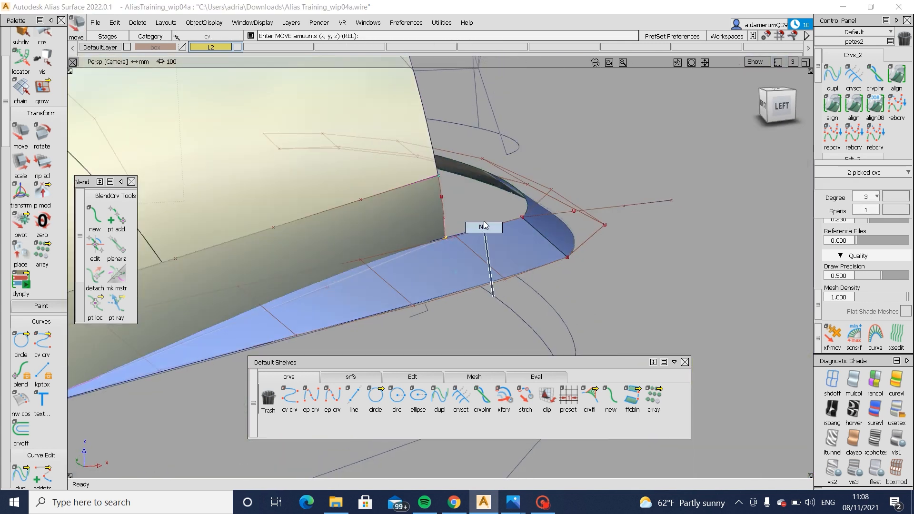
- Hide the curves and control points and examine how the ledge strip flows into the body side near the wheel arch
{"action": "right_click_drag", "start_coordinate": [486, 238], "coordinate": [433, 260], "text": "alt+shift"}
{"action": "middle_click_drag", "start_coordinate": [433, 260], "coordinate": [513, 241], "text": "alt+shift"}
{"action": "left_click_drag", "start_coordinate": [504, 198], "coordinate": [401, 251], "text": "ctrl+shift"}
{"action": "right_click_drag", "start_coordinate": [575, 282], "coordinate": [575, 343], "text": "ctrl+shift"}
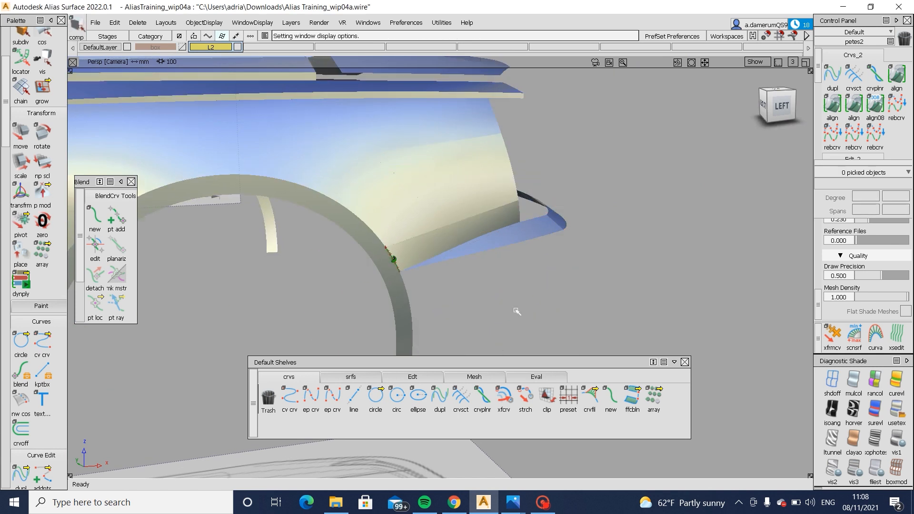
{"action": "left_click_drag", "start_coordinate": [516, 310], "coordinate": [369, 295], "text": "alt+shift"}
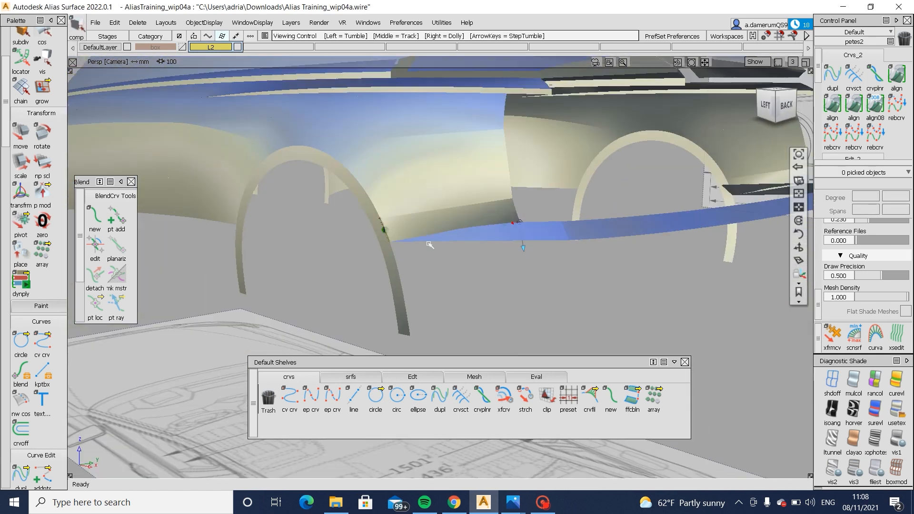
{"action": "right_click_drag", "start_coordinate": [424, 223], "coordinate": [367, 202], "text": "alt+shift"}
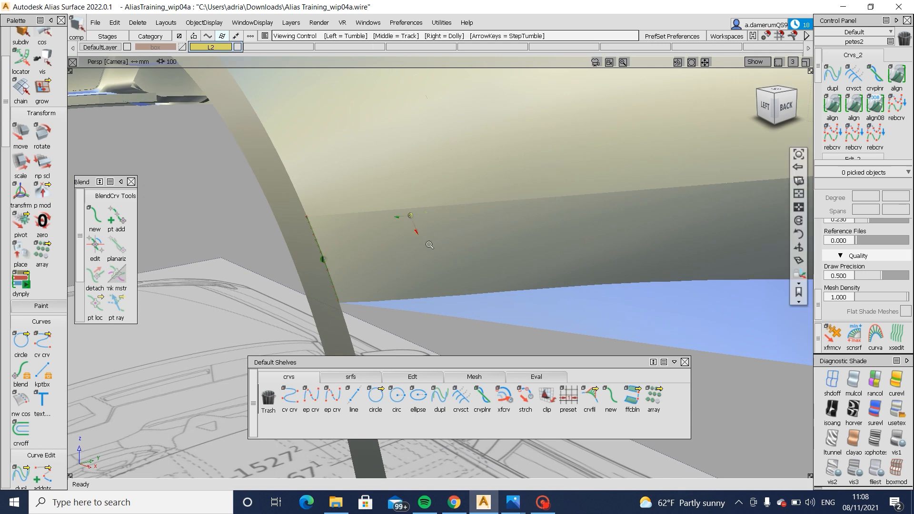
{"action": "right_click_drag", "start_coordinate": [422, 232], "coordinate": [482, 257], "text": "alt+shift"}
{"action": "left_click_drag", "start_coordinate": [481, 257], "coordinate": [414, 294], "text": "alt+shift"}
{"action": "left_click_drag", "start_coordinate": [512, 282], "coordinate": [451, 320], "text": "alt+shift"}
{"action": "right_click_drag", "start_coordinate": [451, 321], "coordinate": [524, 292], "text": "alt+shift"}
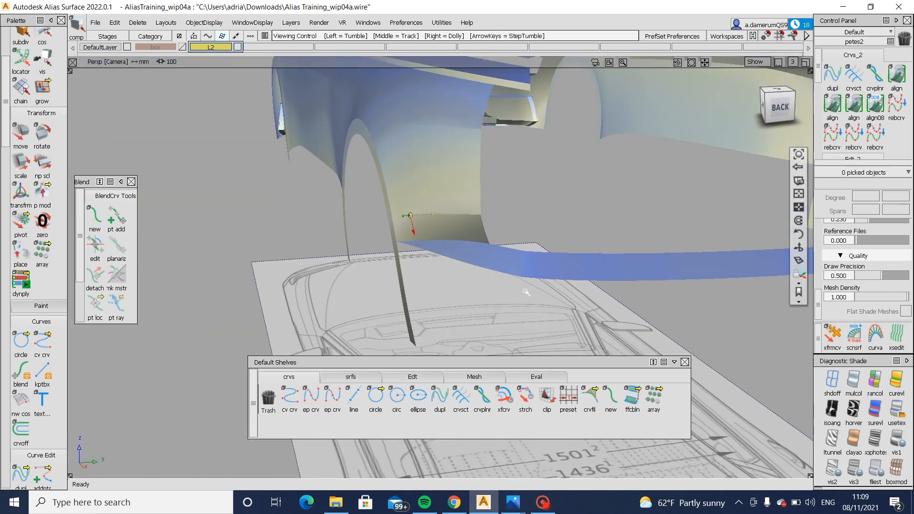
- Duplicate the lower edge curve of the side ledge surface, near the wheel arch, as a degree 5 single-span curve
{"action": "key", "text": "alt+m"}
{"action": "left_click_drag", "start_coordinate": [482, 288], "coordinate": [526, 288], "text": "alt+shift"}
{"action": "left_click_drag", "start_coordinate": [523, 232], "coordinate": [547, 247], "text": "ctrl+shift"}
{"action": "left_click", "coordinate": [551, 258]}
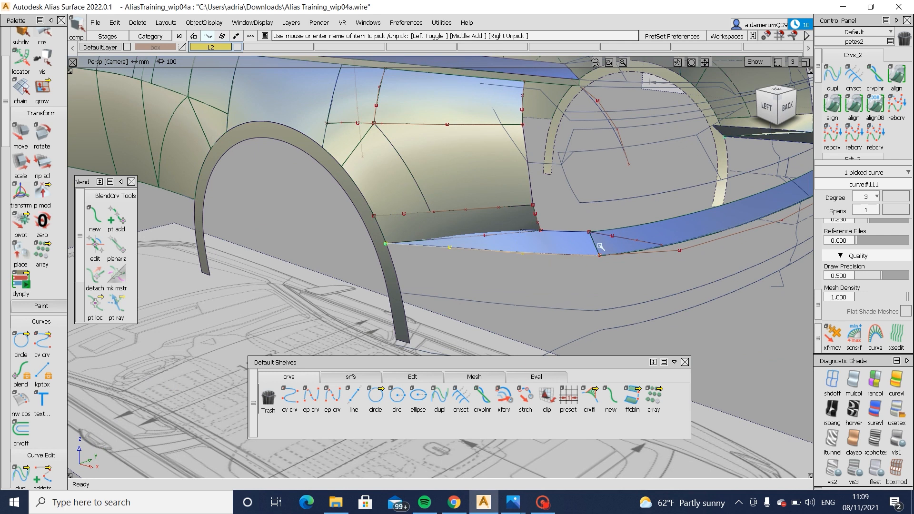
{"action": "right_click_drag", "start_coordinate": [599, 247], "coordinate": [633, 268], "text": "alt+shift"}
{"action": "left_click_drag", "start_coordinate": [633, 268], "coordinate": [612, 314], "text": "alt+shift"}
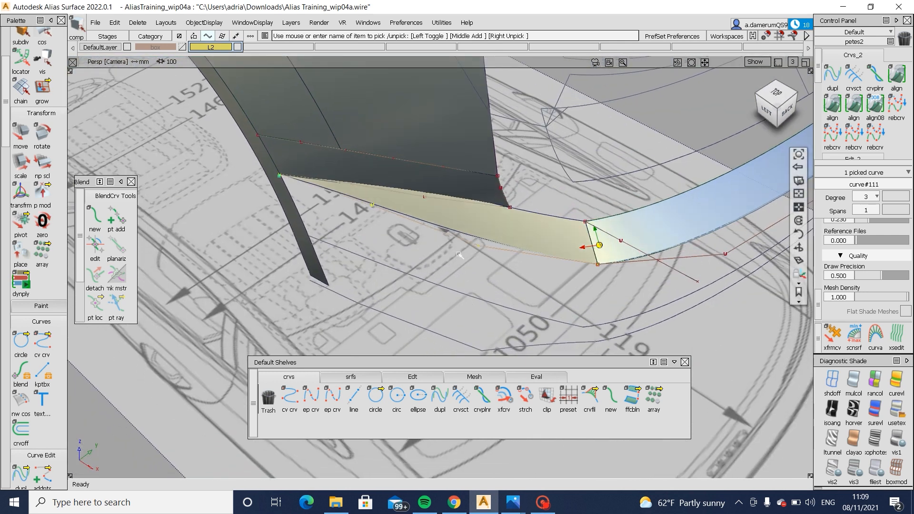
{"action": "left_click", "coordinate": [459, 255]}
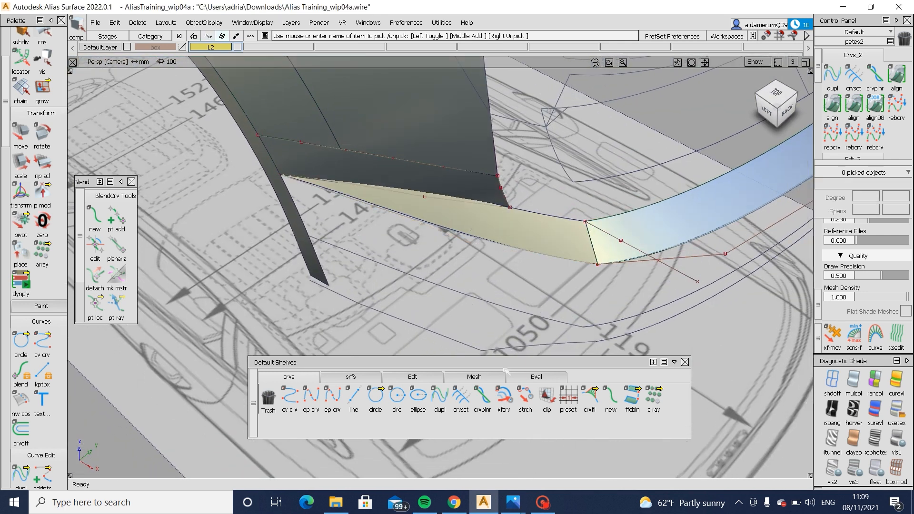
{"action": "left_click", "coordinate": [439, 398]}
{"action": "left_click", "coordinate": [471, 235]}
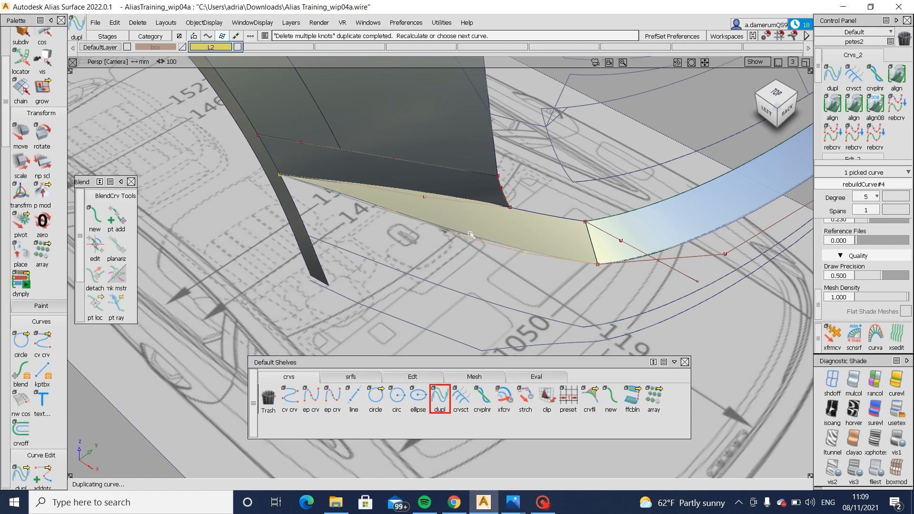
- Examine the rebuilt curve along the side ledge's lower edge and compare the bumper corner with the rear-angle reference photo
{"action": "left_click", "coordinate": [475, 221]}
{"action": "left_click_drag", "start_coordinate": [475, 221], "coordinate": [297, 192], "text": "ctrl+shift"}
{"action": "left_click", "coordinate": [463, 235]}
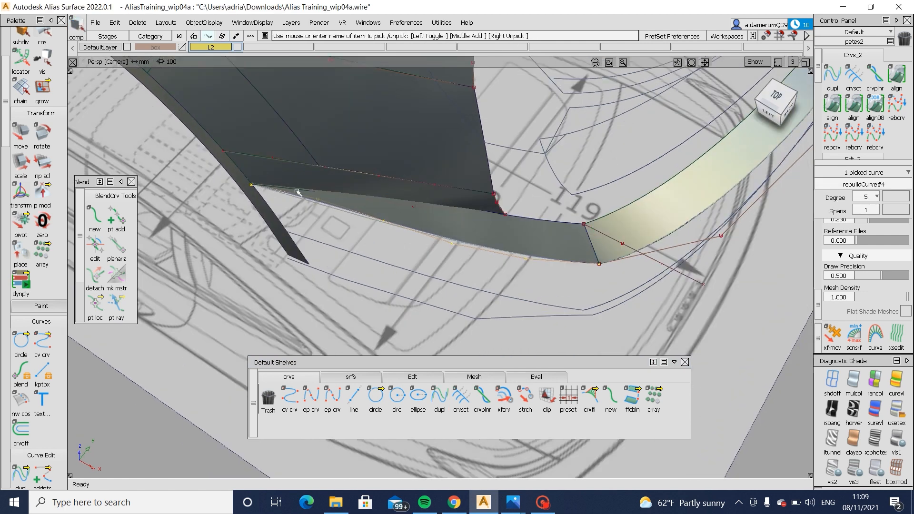
{"action": "left_click", "coordinate": [446, 222]}
{"action": "left_click", "coordinate": [422, 229]}
{"action": "left_click_drag", "start_coordinate": [423, 228], "coordinate": [600, 250], "text": "alt+shift"}
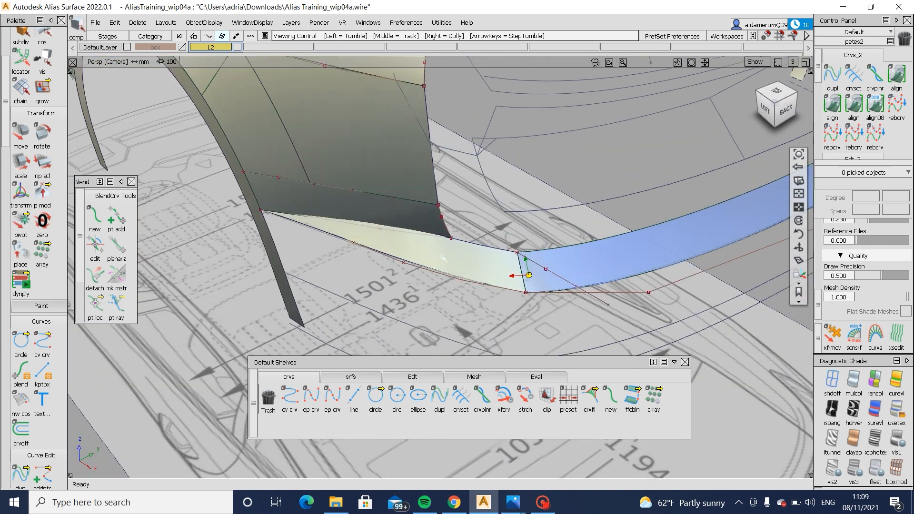
{"action": "mouse_move", "coordinate": [512, 506]}
{"action": "left_click", "coordinate": [545, 432]}
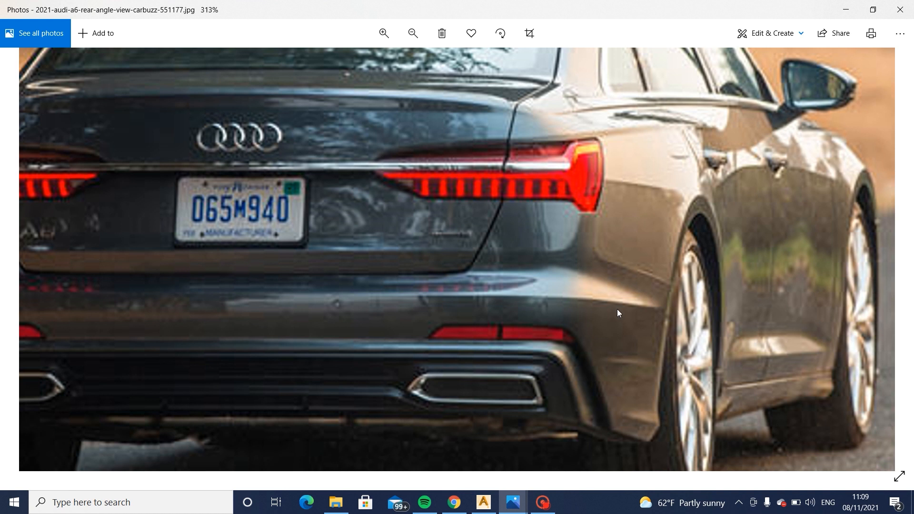
{"action": "left_click", "coordinate": [488, 507]}
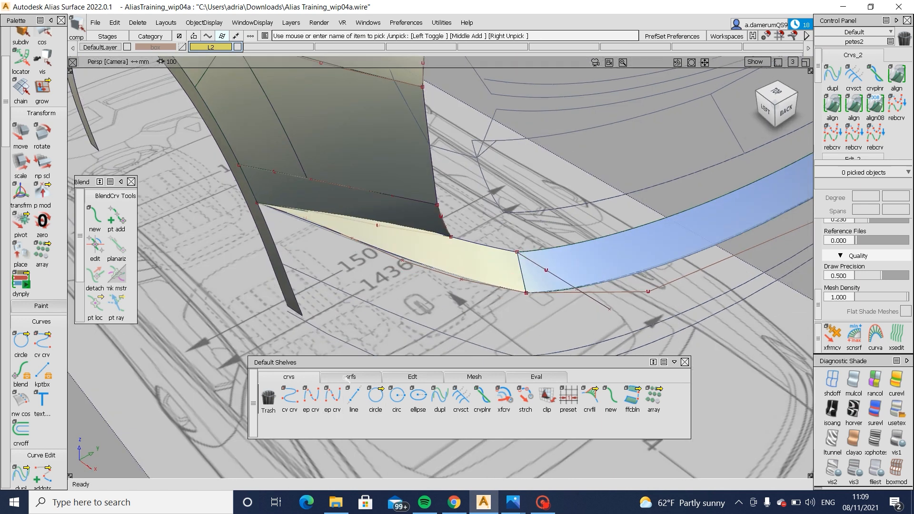
- Fillet the side ledge surface to the rear ledge strip with a chord-type G2 Curvature surface fillet, 100 mm chordal length
{"action": "left_click", "coordinate": [348, 377]}
{"action": "left_click", "coordinate": [419, 397]}
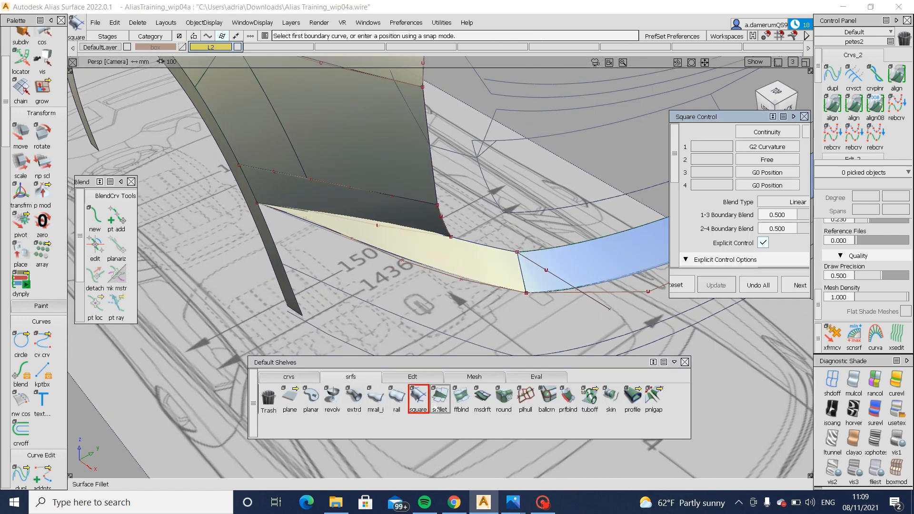
{"action": "left_click", "coordinate": [440, 398]}
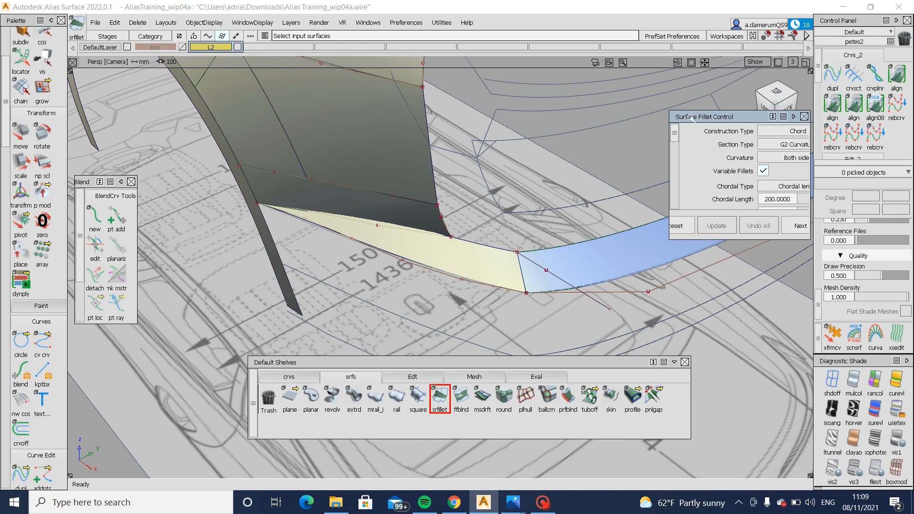
{"action": "left_click_drag", "start_coordinate": [691, 119], "coordinate": [627, 147]}
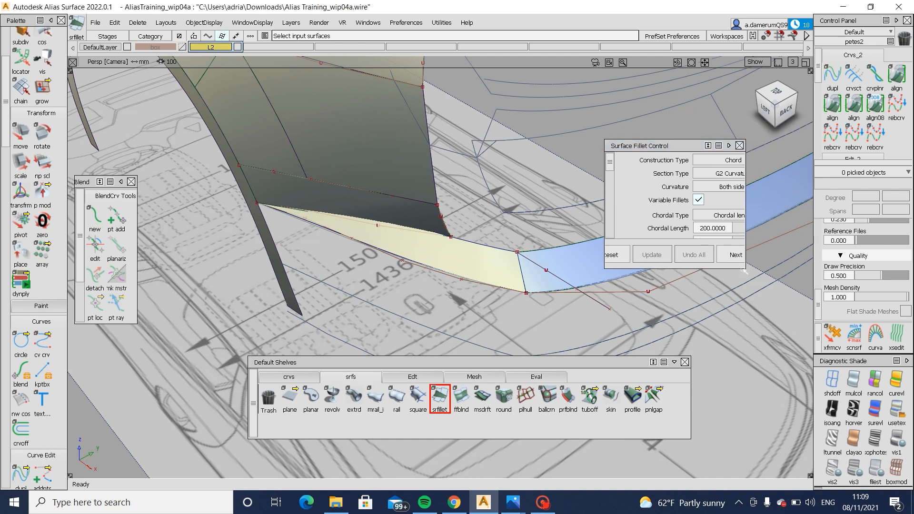
{"action": "left_click_drag", "start_coordinate": [742, 270], "coordinate": [789, 337]}
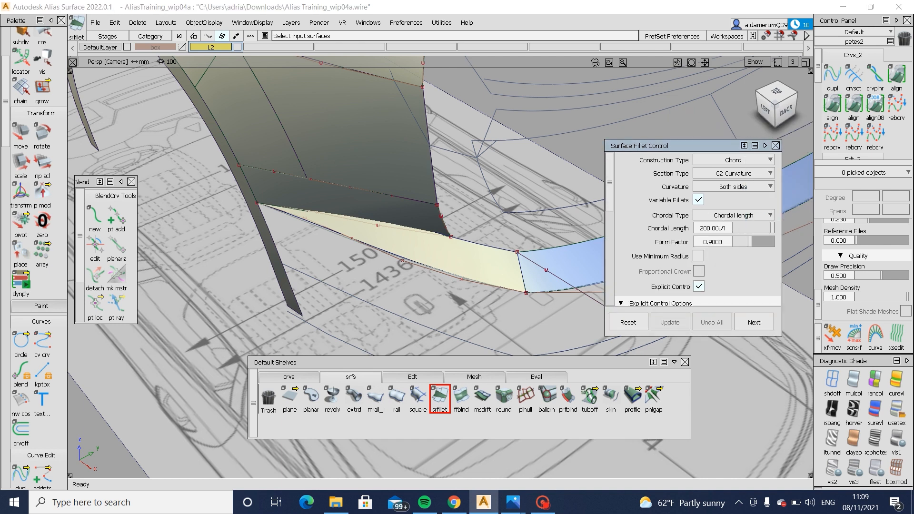
{"action": "left_click", "coordinate": [725, 228]}
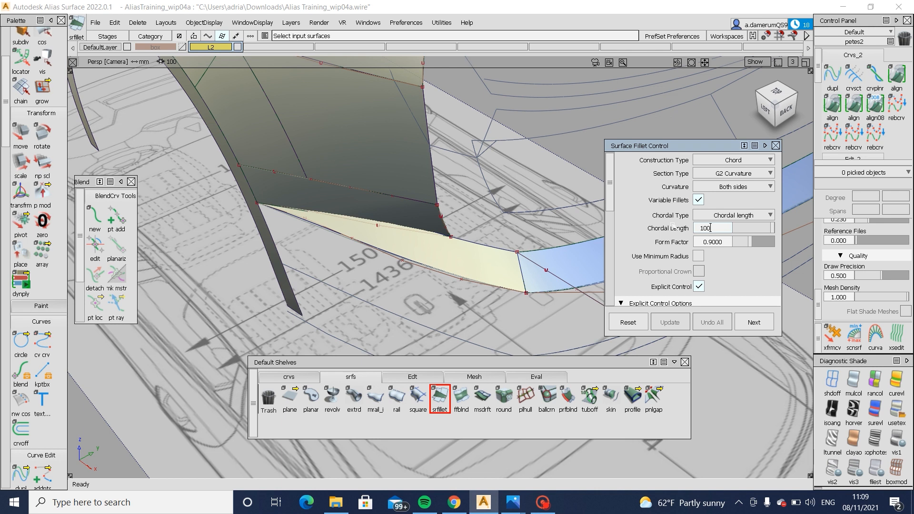
{"action": "left_click", "coordinate": [560, 265]}
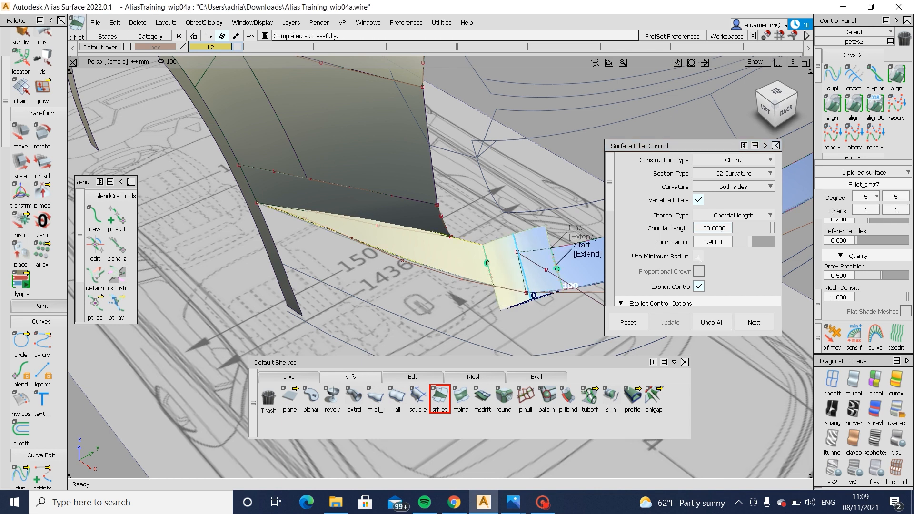
- Try a chordal length of 200 mm on the corner fillet and set it to 150 mm instead
{"action": "left_click", "coordinate": [726, 228]}
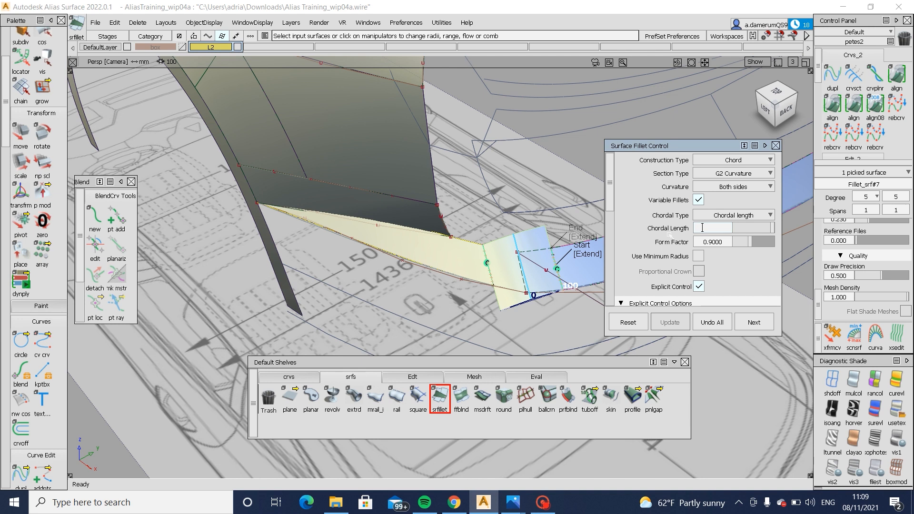
{"action": "key", "text": "Return"}
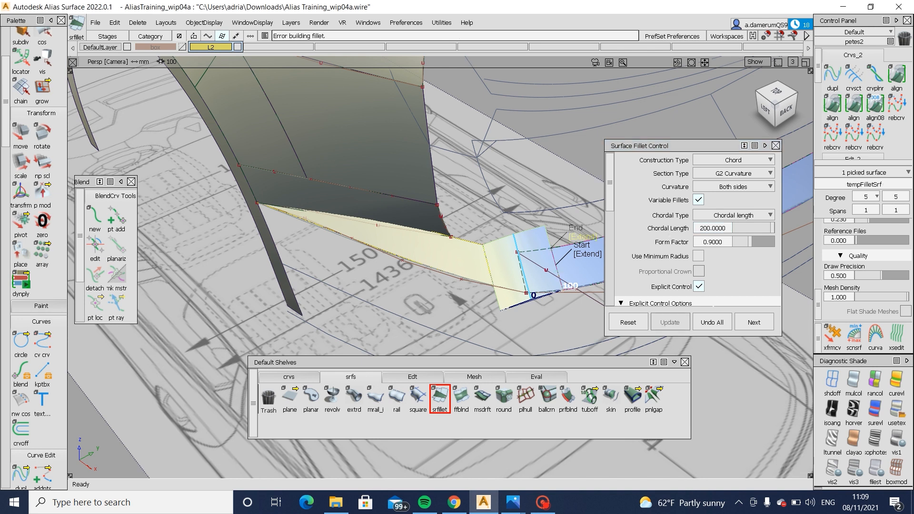
{"action": "left_click", "coordinate": [725, 228]}
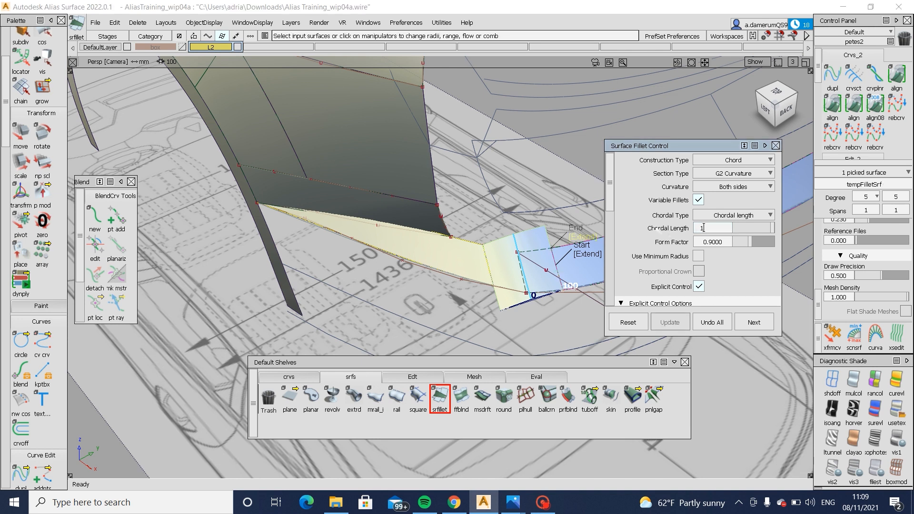
{"action": "type", "text": "150"}
{"action": "key", "text": "Return"}
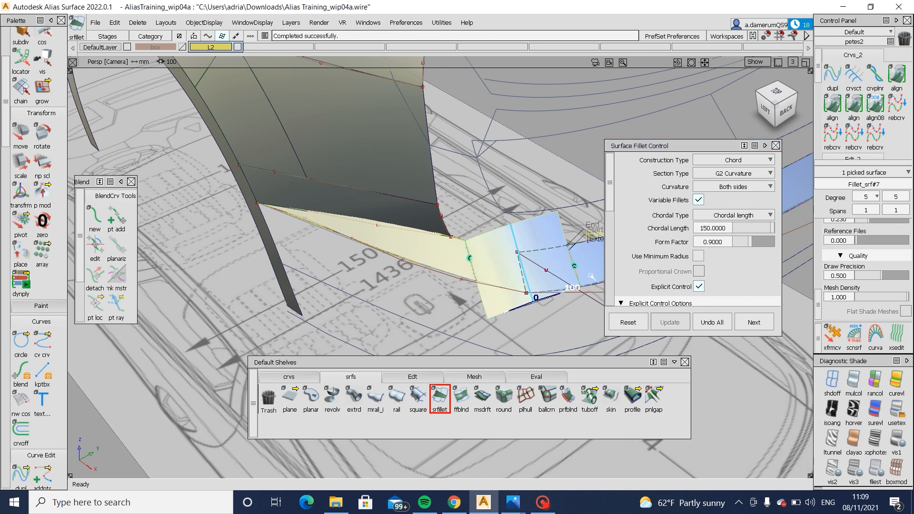
- Switch the corner fillet's start and end from Extend to Edge Align so it follows the ledge surfaces' edges
{"action": "middle_click_drag", "start_coordinate": [591, 277], "coordinate": [502, 277], "text": "alt+shift"}
{"action": "left_click", "coordinate": [518, 242]}
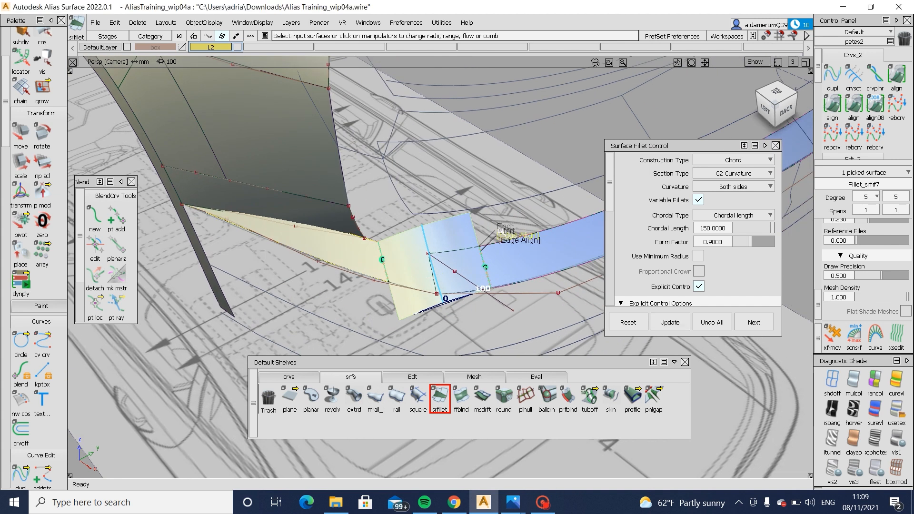
{"action": "left_click_drag", "start_coordinate": [457, 276], "coordinate": [452, 241], "text": "alt+shift"}
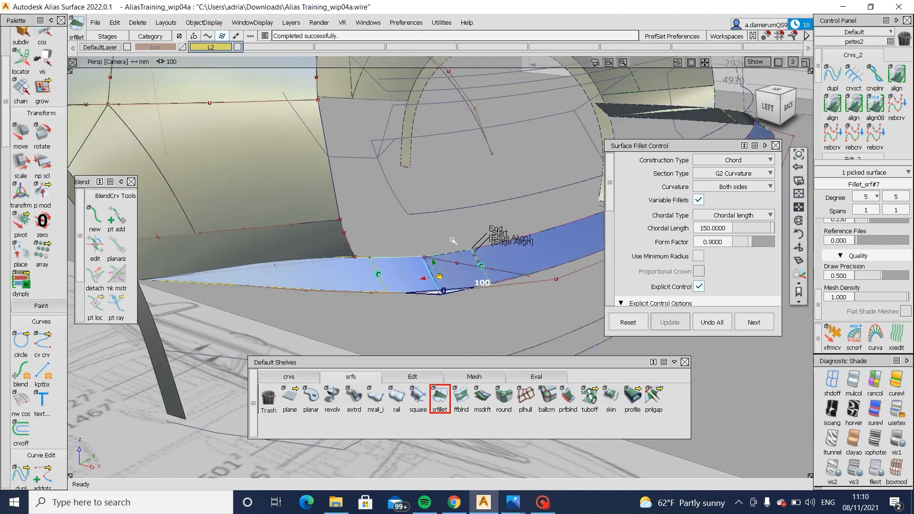
{"action": "scroll", "coordinate": [386, 252], "scroll_direction": "up", "scroll_amount": 5}
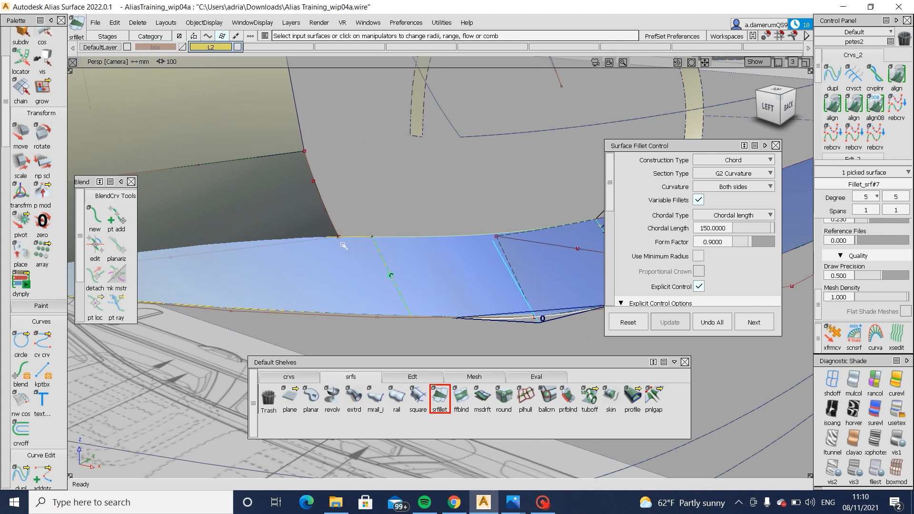
- In the side view, draw an edit point curve from the square surface's lower rear corner across the ledge, parallel to the fillet's edge
{"action": "left_click", "coordinate": [768, 107]}
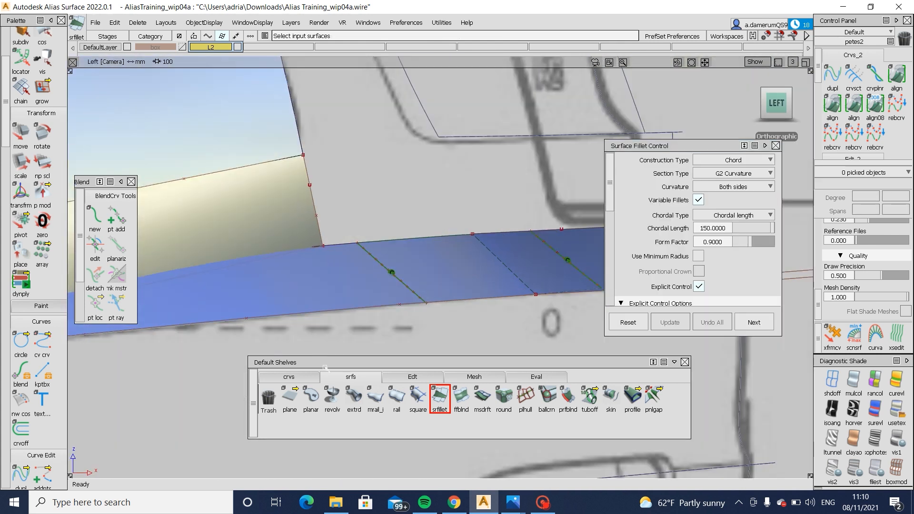
{"action": "left_click", "coordinate": [289, 376]}
{"action": "left_click", "coordinate": [312, 398]}
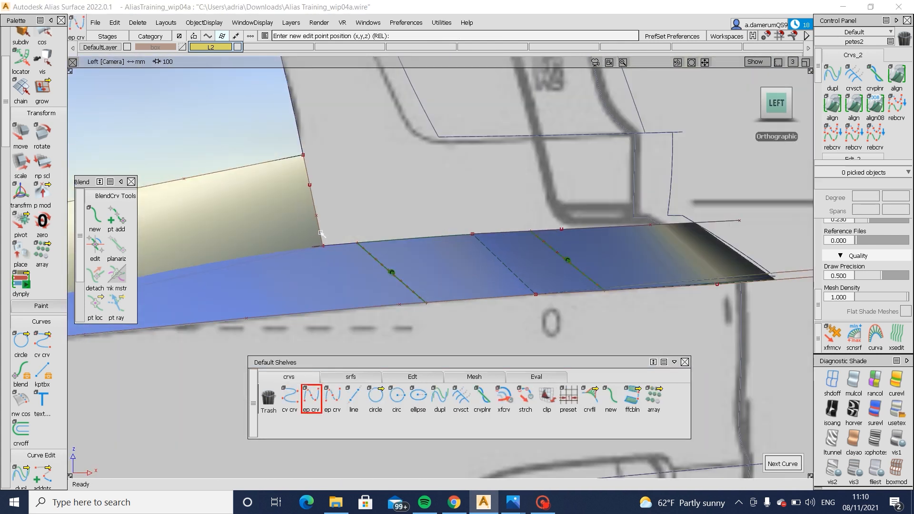
{"action": "left_click", "coordinate": [323, 245]}
{"action": "left_click", "coordinate": [390, 314]}
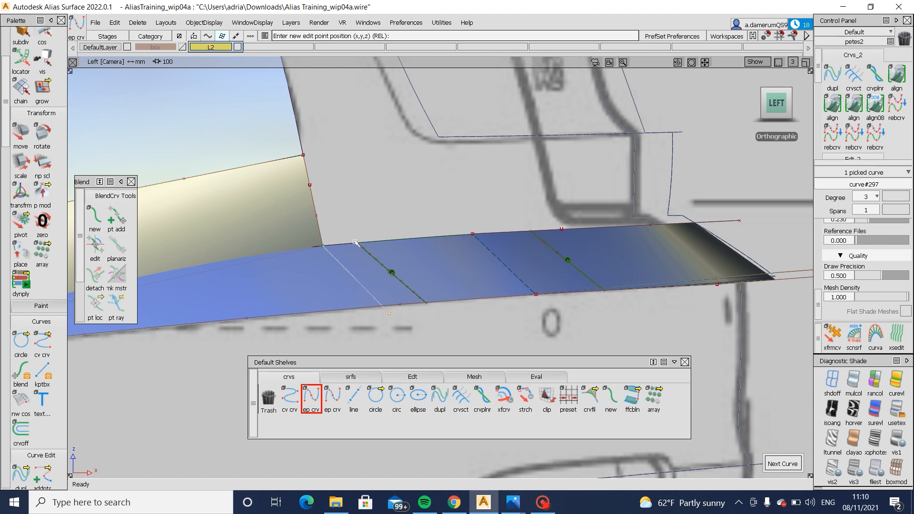
{"action": "left_click_drag", "start_coordinate": [407, 319], "coordinate": [408, 253], "text": "ctrl+shift"}
- Trim the side ledge surface along the new line, discarding the piece between the line and the corner fillet
{"action": "left_click", "coordinate": [342, 286], "text": "ctrl+shift"}
{"action": "middle_click_drag", "start_coordinate": [342, 286], "coordinate": [378, 277], "text": "ctrl+shift"}
{"action": "left_click", "coordinate": [361, 279]}
{"action": "middle_click_drag", "start_coordinate": [304, 276], "coordinate": [304, 292], "text": "ctrl+shift"}
{"action": "left_click", "coordinate": [305, 292]}
{"action": "left_click", "coordinate": [729, 463]}
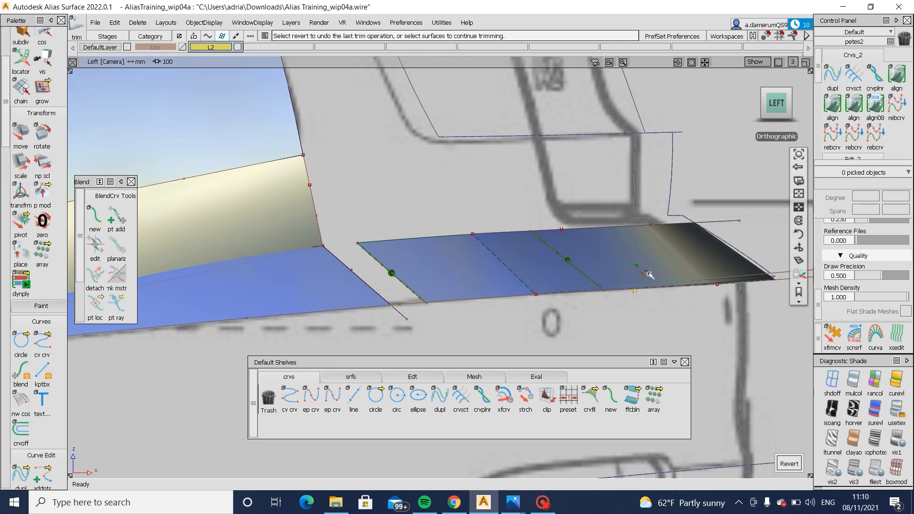
- Draw a straight edit point curve across the rear ledge strip, just inboard of the corner fillet's inner edge
{"action": "left_click_drag", "start_coordinate": [652, 276], "coordinate": [381, 350], "text": "alt+shift"}
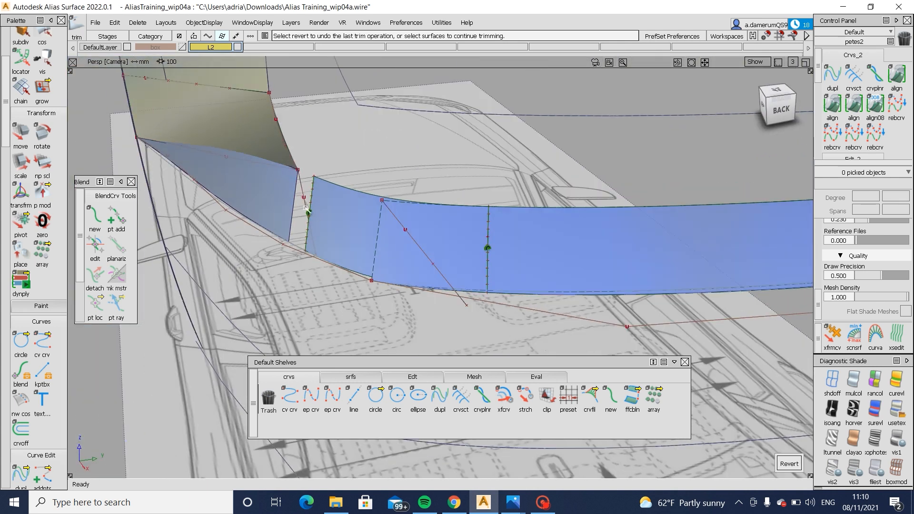
{"action": "left_click", "coordinate": [311, 399]}
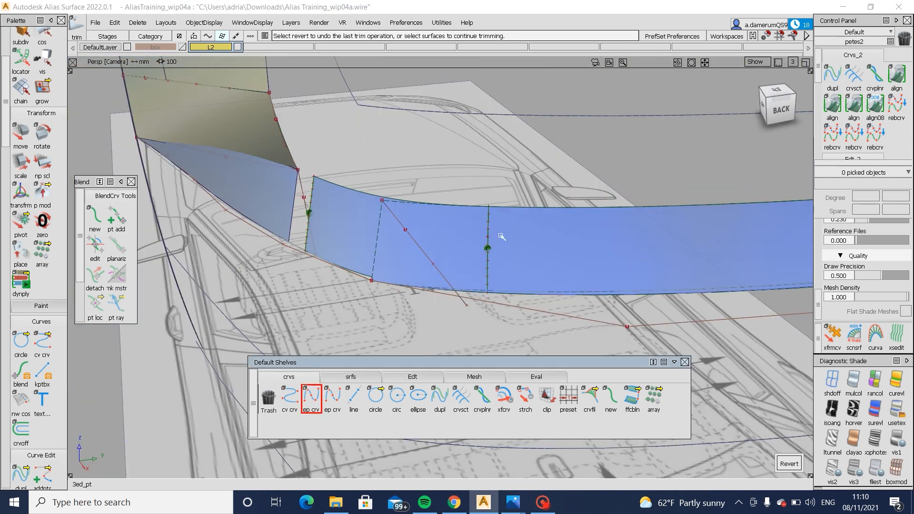
{"action": "left_click", "coordinate": [512, 210]}
{"action": "left_click", "coordinate": [516, 295]}
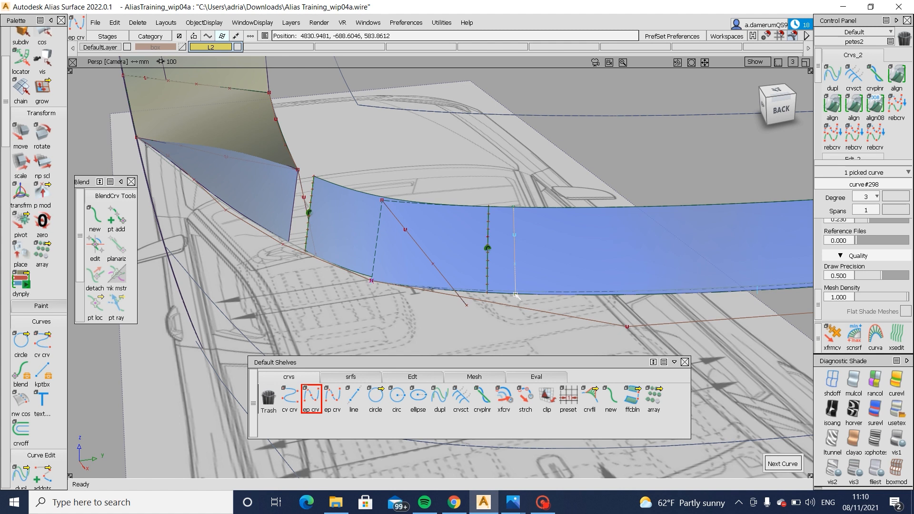
{"action": "left_click", "coordinate": [571, 221]}
- Select the rear ledge strip and examine its run across the car's centre line to the mirrored side
{"action": "left_click_drag", "start_coordinate": [488, 225], "coordinate": [482, 252], "text": "ctrl+shift"}
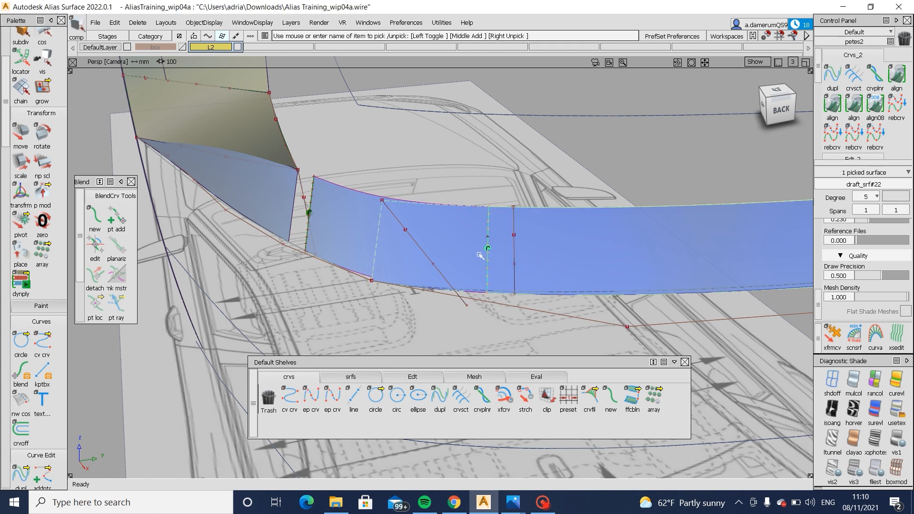
{"action": "left_click", "coordinate": [515, 242]}
{"action": "key", "text": "space"}
{"action": "right_click_drag", "start_coordinate": [634, 213], "coordinate": [593, 254], "text": "alt+shift"}
{"action": "middle_click_drag", "start_coordinate": [588, 256], "coordinate": [229, 292], "text": "alt+shift"}
{"action": "left_click_drag", "start_coordinate": [198, 309], "coordinate": [177, 300], "text": "ctrl+shift"}
{"action": "left_click", "coordinate": [368, 302]}
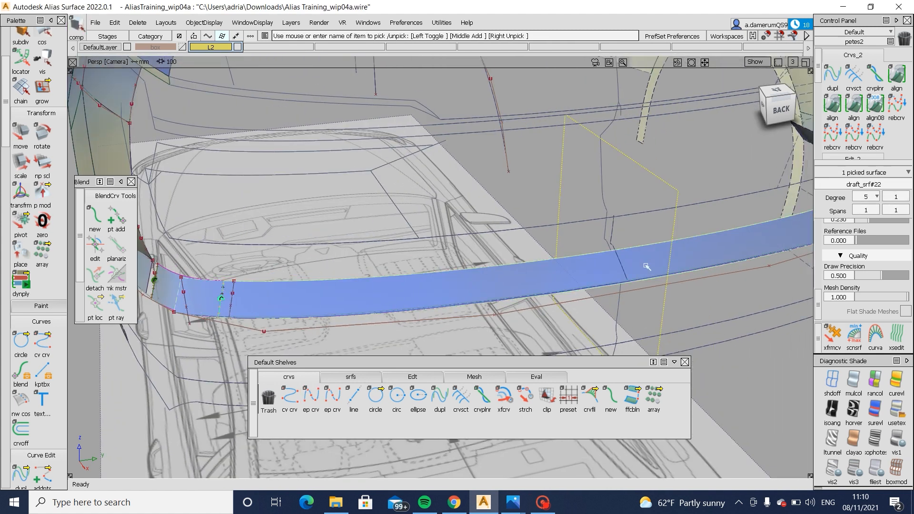
{"action": "left_click", "coordinate": [632, 255]}
{"action": "left_click", "coordinate": [538, 279]}
{"action": "right_click_drag", "start_coordinate": [539, 280], "coordinate": [512, 284], "text": "alt+shift"}
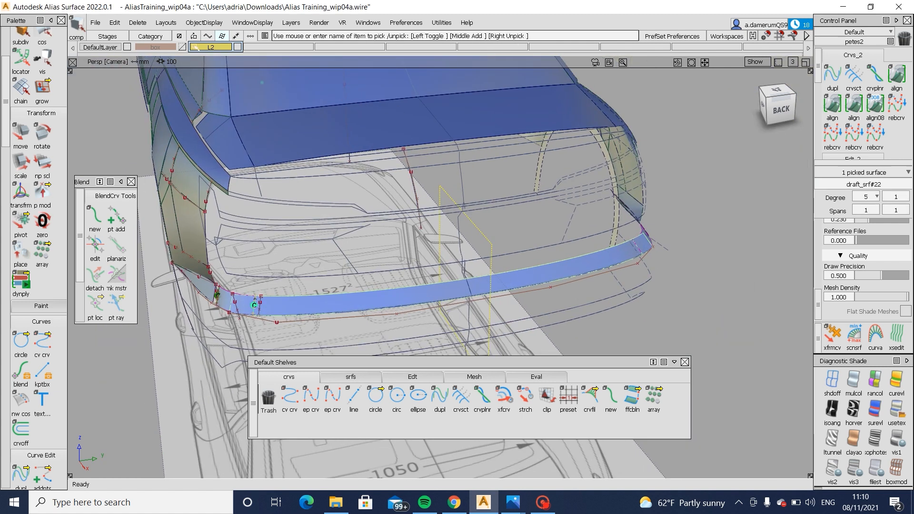
- Switch off symmetry for layer L2, examine the rear ledge strip's full width on its own, and restore the layer's symmetry
{"action": "left_click", "coordinate": [194, 46]}
{"action": "left_click", "coordinate": [205, 100]}
{"action": "right_click_drag", "start_coordinate": [247, 311], "coordinate": [309, 308], "text": "alt+shift"}
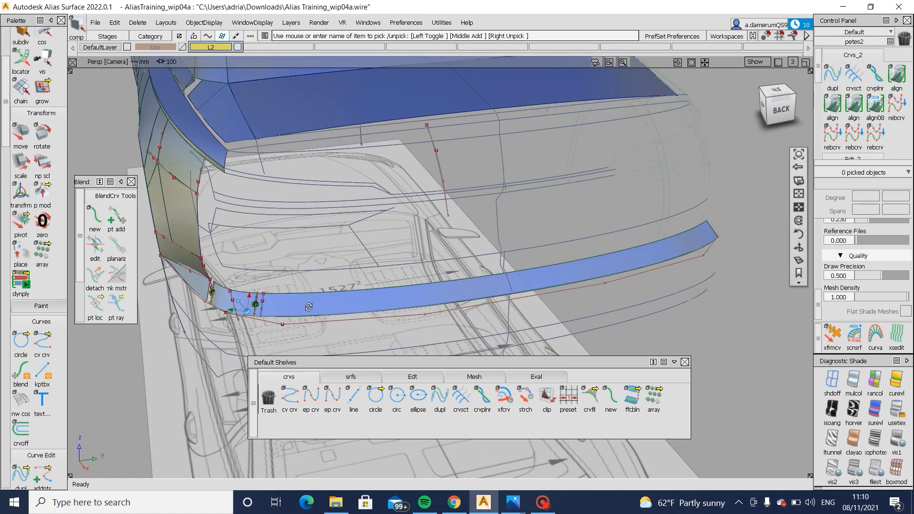
{"action": "left_click_drag", "start_coordinate": [309, 307], "coordinate": [516, 280], "text": "alt+shift"}
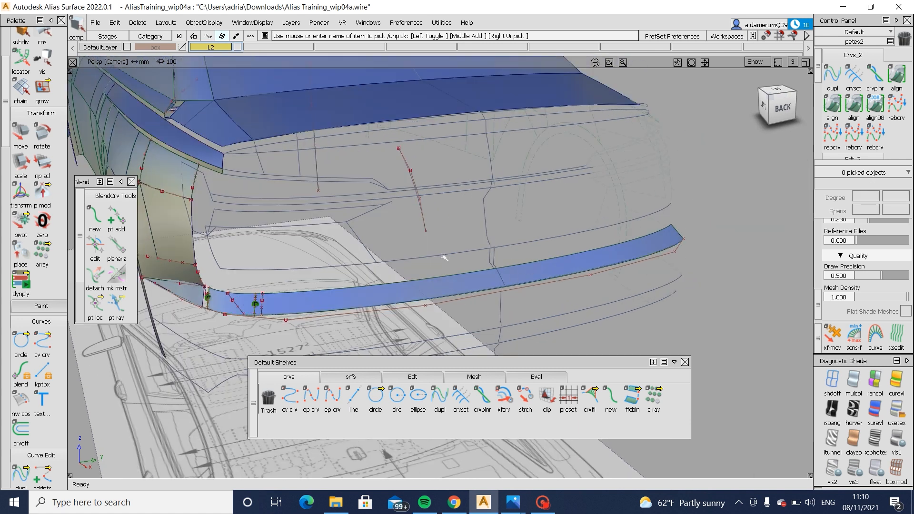
{"action": "left_click", "coordinate": [397, 301]}
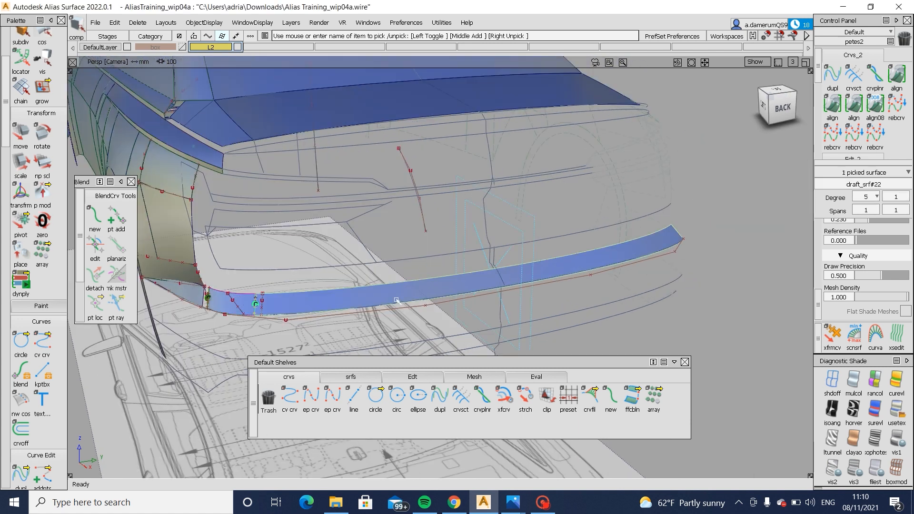
{"action": "left_click", "coordinate": [208, 47]}
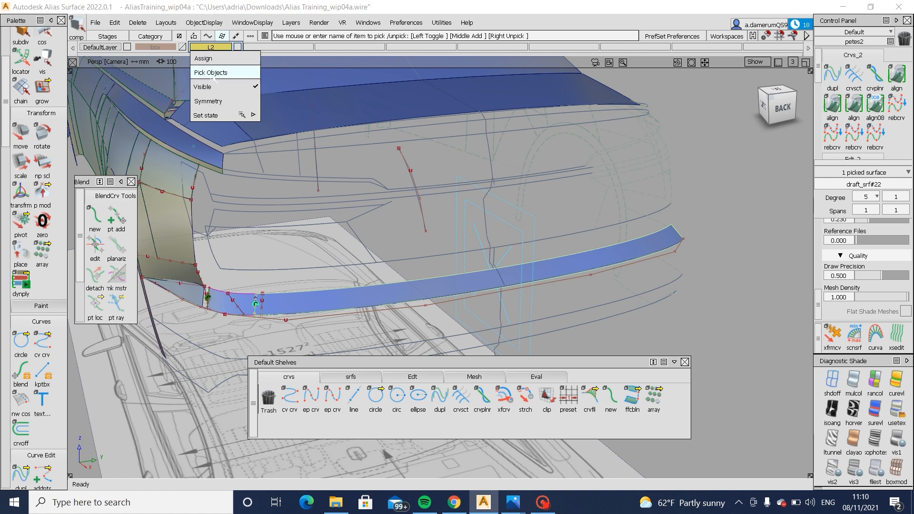
{"action": "left_click", "coordinate": [210, 99]}
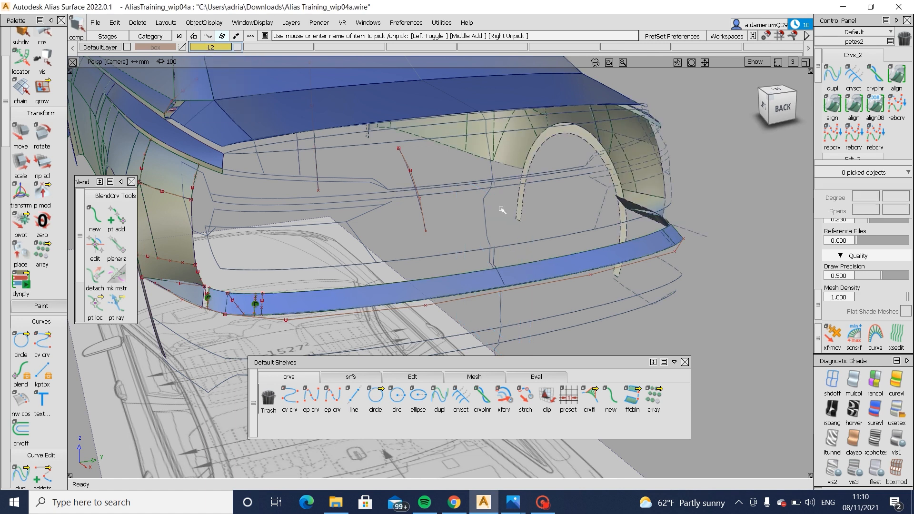
- In the back view, draw a straight vertical edit point curve along the car's centre line, crossing the rear ledge strip
{"action": "left_click", "coordinate": [486, 277]}
{"action": "left_click", "coordinate": [782, 105]}
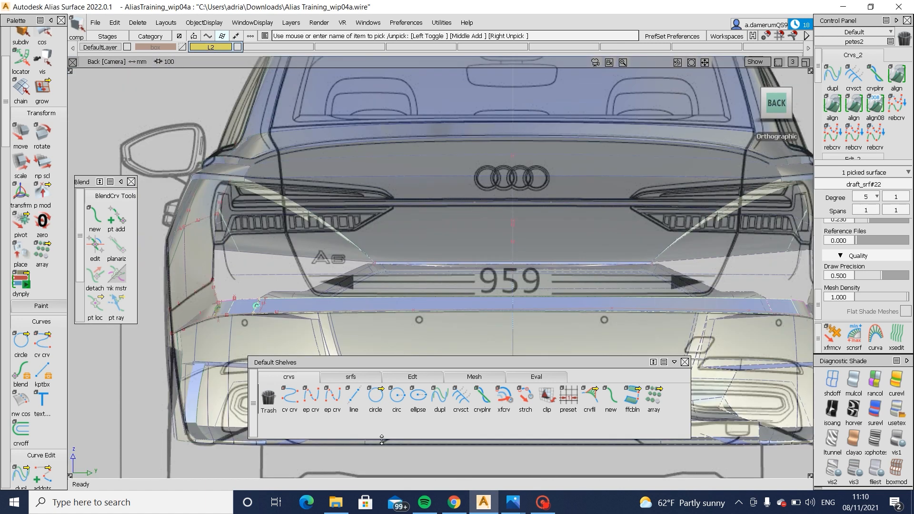
{"action": "left_click", "coordinate": [312, 408]}
{"action": "right_click_drag", "start_coordinate": [578, 322], "coordinate": [448, 314], "text": "alt+shift"}
{"action": "middle_click_drag", "start_coordinate": [448, 315], "coordinate": [488, 198], "text": "alt+shift"}
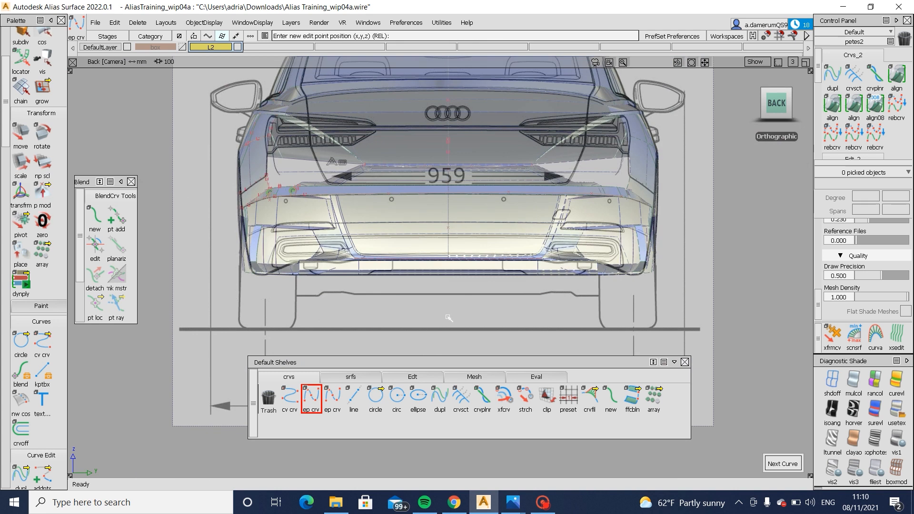
{"action": "left_click", "coordinate": [448, 331], "text": "alt"}
{"action": "middle_click_drag", "start_coordinate": [452, 134], "coordinate": [465, 210], "text": "alt+shift"}
{"action": "left_click", "coordinate": [470, 184], "text": "alt"}
{"action": "middle_click_drag", "start_coordinate": [520, 247], "coordinate": [531, 194], "text": "alt+shift"}
{"action": "right_click_drag", "start_coordinate": [531, 194], "coordinate": [603, 211], "text": "alt+shift"}
{"action": "middle_click_drag", "start_coordinate": [604, 211], "coordinate": [676, 241], "text": "alt+shift"}
- Project the vertical centre line curve onto the rear ledge strip in the back view
{"action": "left_click_drag", "start_coordinate": [685, 259], "coordinate": [666, 210], "text": "ctrl+shift"}
{"action": "left_click", "coordinate": [665, 219]}
{"action": "middle_click_drag", "start_coordinate": [690, 240], "coordinate": [507, 189], "text": "alt+shift"}
{"action": "right_click_drag", "start_coordinate": [475, 233], "coordinate": [540, 236], "text": "ctrl+shift"}
{"action": "left_click_drag", "start_coordinate": [535, 229], "coordinate": [551, 242]}
{"action": "key", "text": "space"}
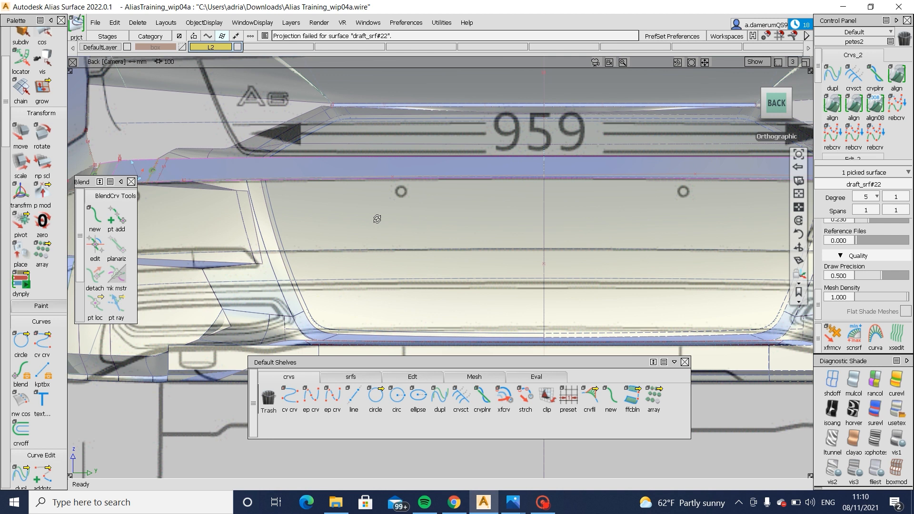
- Trim the rear ledge strip, keeping only the region between the line beside the corner fillet and the car's centre line
{"action": "left_click_drag", "start_coordinate": [377, 219], "coordinate": [392, 196], "text": "alt+shift"}
{"action": "middle_click_drag", "start_coordinate": [392, 197], "coordinate": [487, 223], "text": "alt+shift"}
{"action": "right_click_drag", "start_coordinate": [486, 176], "coordinate": [398, 207], "text": "ctrl+shift"}
{"action": "left_click", "coordinate": [398, 207]}
{"action": "left_click", "coordinate": [398, 206]}
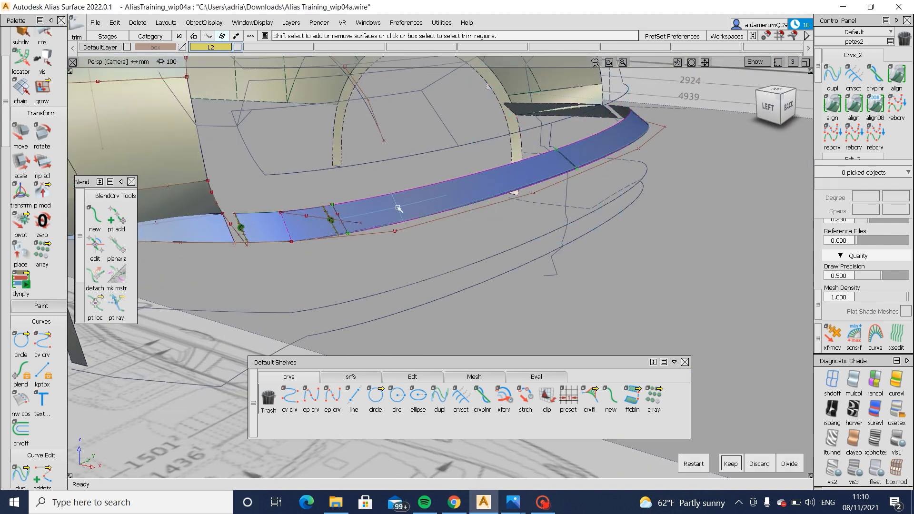
{"action": "key", "text": "space"}
- Delete the corner fillet surface between the side ledge and the trimmed rear ledge strip
{"action": "middle_click_drag", "start_coordinate": [306, 220], "coordinate": [356, 211], "text": "alt+shift"}
{"action": "right_click_drag", "start_coordinate": [389, 221], "coordinate": [416, 220], "text": "alt+shift"}
{"action": "left_click_drag", "start_coordinate": [376, 217], "coordinate": [372, 233], "text": "alt+shift"}
{"action": "left_click_drag", "start_coordinate": [358, 240], "coordinate": [360, 228], "text": "ctrl+shift"}
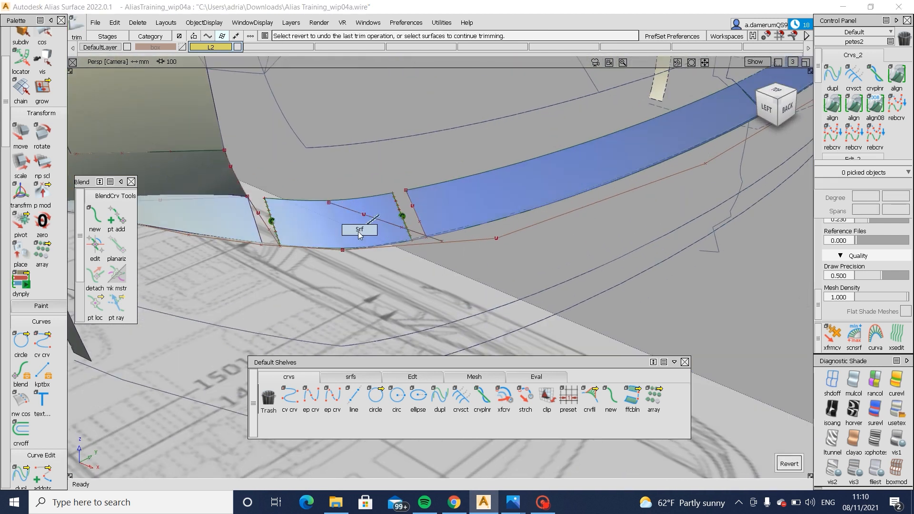
{"action": "left_click", "coordinate": [354, 233]}
{"action": "key", "text": "Delete"}
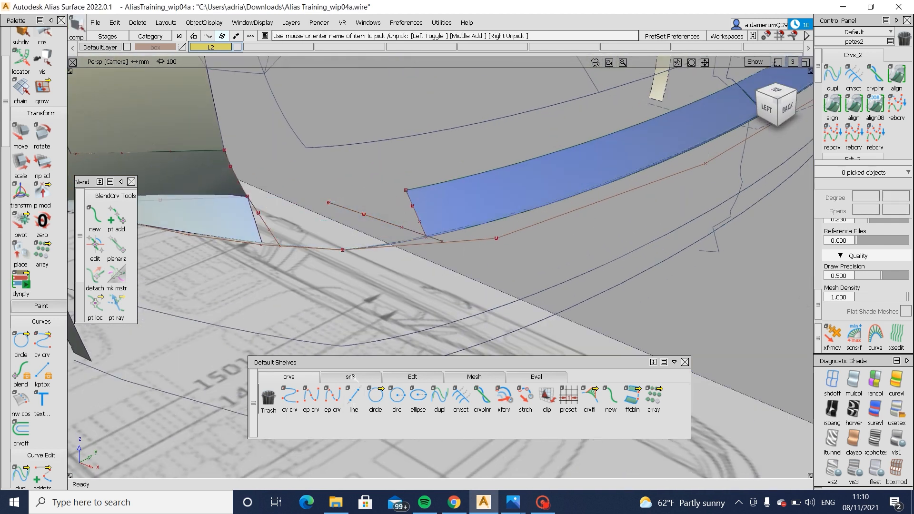
- Create a freeform blend surface with G2 curvature on both sides between the side ledge's end edge and the rear strip's end edge
{"action": "left_click", "coordinate": [351, 377]}
{"action": "left_click", "coordinate": [460, 397]}
{"action": "left_click", "coordinate": [256, 222]}
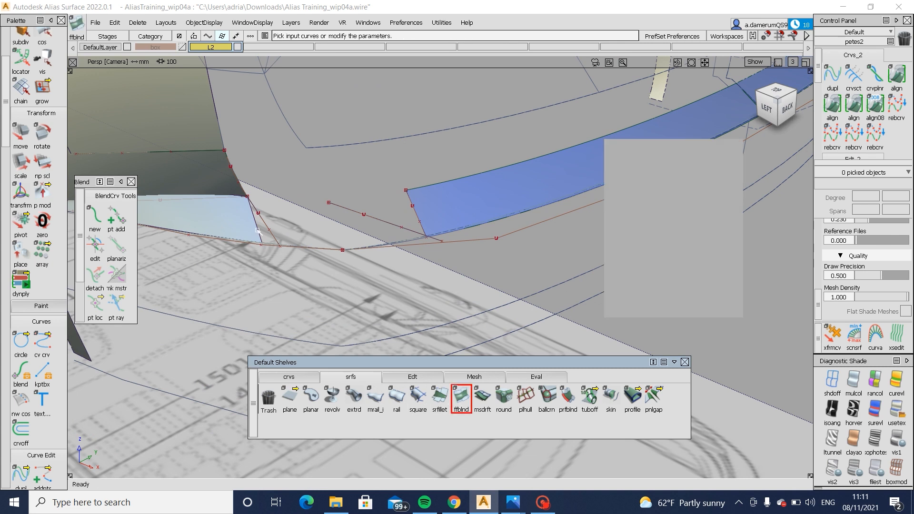
{"action": "left_click", "coordinate": [427, 216]}
{"action": "left_click", "coordinate": [439, 236]}
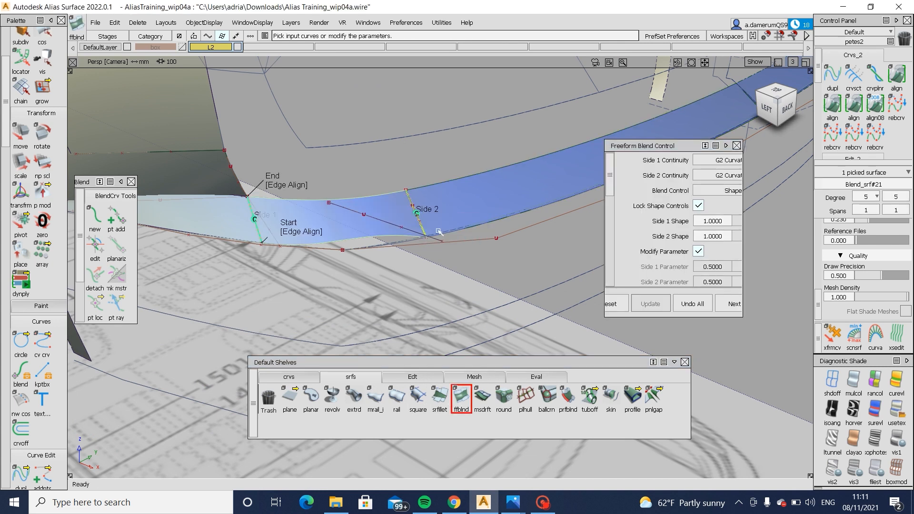
- Extend the corner blend surface's lower edge outward beyond the lower edges of the neighbouring ledge surfaces
{"action": "left_click_drag", "start_coordinate": [439, 217], "coordinate": [464, 229], "text": "alt+shift"}
{"action": "left_click", "coordinate": [279, 236]}
{"action": "left_click_drag", "start_coordinate": [358, 267], "coordinate": [381, 321], "text": "alt+shift"}
{"action": "left_click", "coordinate": [416, 378]}
{"action": "left_click", "coordinate": [588, 401]}
{"action": "key", "text": "Return"}
- Create a blend curve across the corner surface, joining the lower corner of the side ledge to the lower corner of the rear strip
{"action": "left_click", "coordinate": [95, 218]}
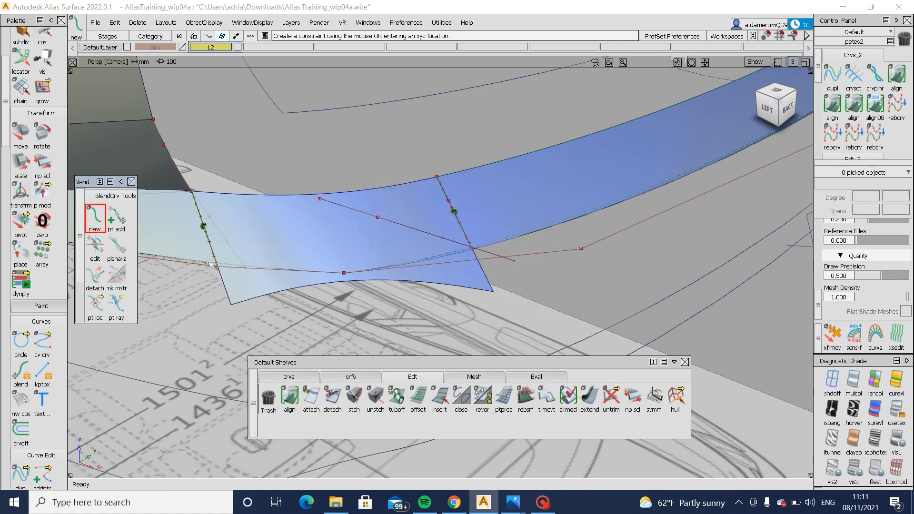
{"action": "left_click", "coordinate": [210, 263]}
{"action": "left_click", "coordinate": [274, 286]}
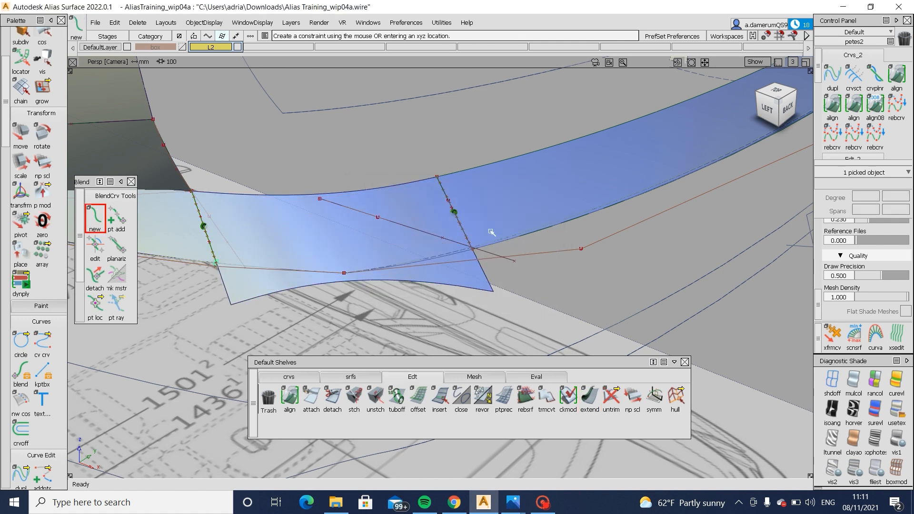
{"action": "left_click", "coordinate": [496, 246]}
{"action": "left_click", "coordinate": [566, 265]}
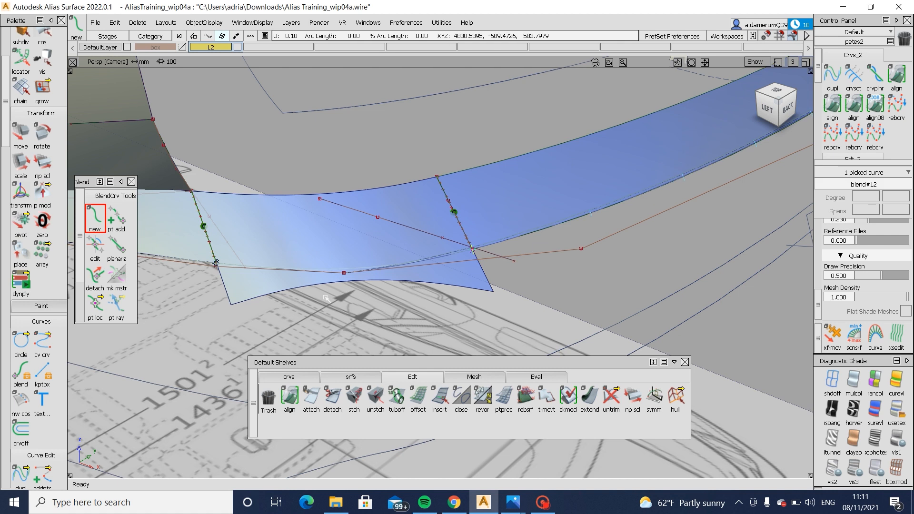
- In the side view, project the blend curve onto the extended corner surface and trim it, keeping the region above the curve
{"action": "left_click_drag", "start_coordinate": [565, 264], "coordinate": [573, 216], "text": "alt+shift"}
{"action": "left_click", "coordinate": [517, 265]}
{"action": "left_click", "coordinate": [775, 107]}
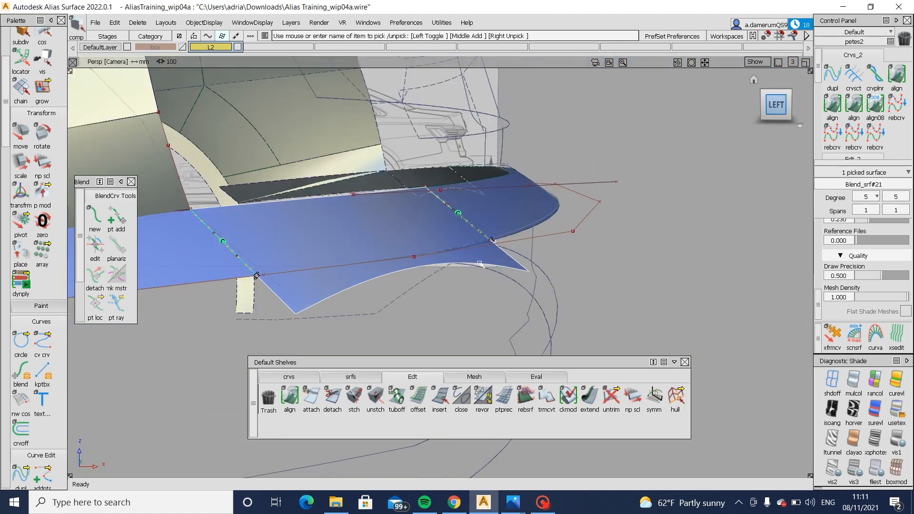
{"action": "left_click", "coordinate": [378, 257]}
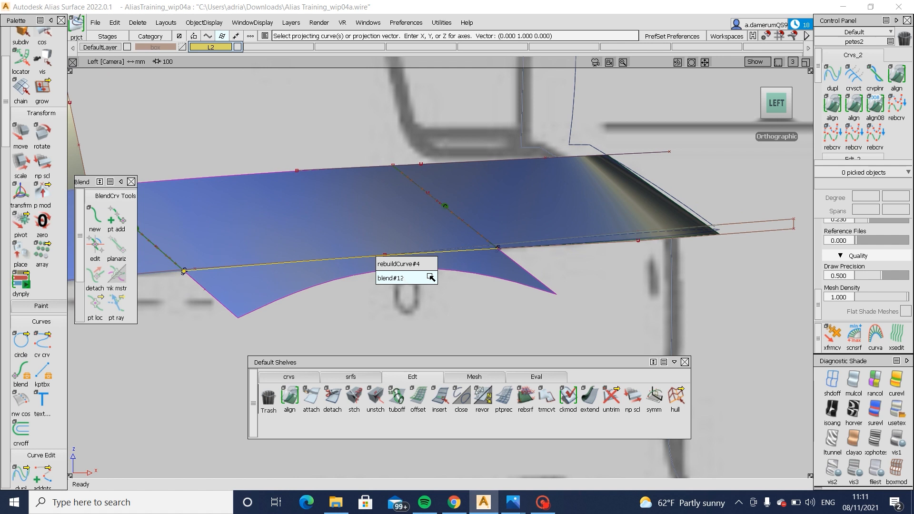
{"action": "left_click", "coordinate": [410, 262]}
{"action": "left_click_drag", "start_coordinate": [477, 190], "coordinate": [321, 314], "text": "ctrl+shift"}
{"action": "left_click", "coordinate": [370, 232]}
{"action": "left_click", "coordinate": [731, 464]}
- Examine the trimmed corner blend against the body side, wheel arch and mirrored rear ledge from several angles
{"action": "left_click_drag", "start_coordinate": [320, 314], "coordinate": [320, 266], "text": "ctrl+shift"}
{"action": "right_click_drag", "start_coordinate": [320, 266], "coordinate": [310, 214], "text": "alt+shift"}
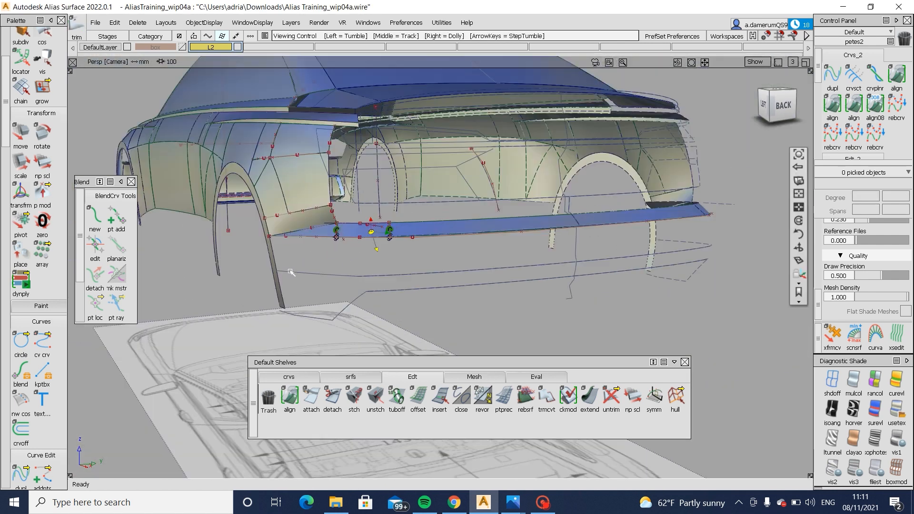
{"action": "middle_click_drag", "start_coordinate": [310, 214], "coordinate": [365, 246], "text": "alt+shift"}
{"action": "right_click_drag", "start_coordinate": [365, 246], "coordinate": [299, 255], "text": "alt+shift"}
{"action": "left_click_drag", "start_coordinate": [299, 255], "coordinate": [329, 241], "text": "alt+shift"}
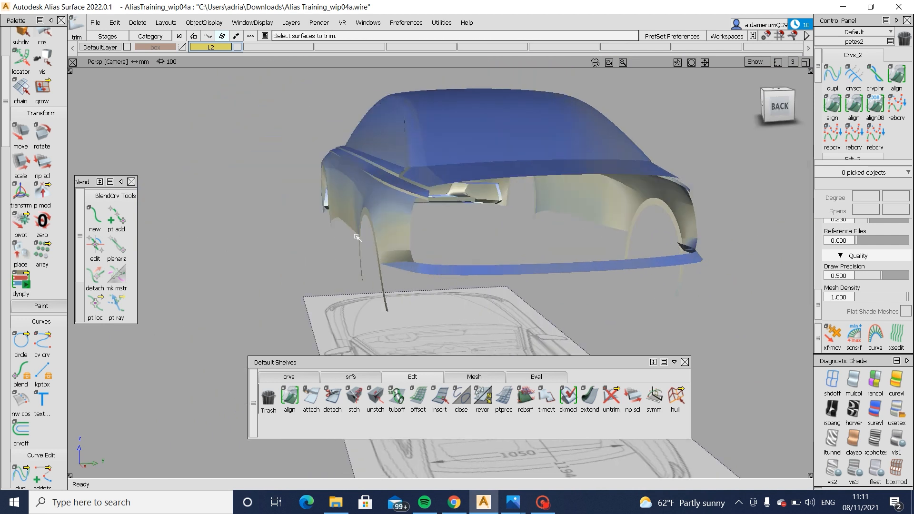
{"action": "left_click", "coordinate": [402, 244], "text": "alt+shift"}
{"action": "mouse_move", "coordinate": [402, 244]}
{"action": "right_mouse_down", "text": "alt+shift"}
{"action": "mouse_move", "coordinate": [445, 268]}
{"action": "mouse_move", "coordinate": [495, 260]}
{"action": "right_mouse_up", "text": "alt+shift"}
{"action": "mouse_move", "coordinate": [496, 259]}
{"action": "left_mouse_down", "text": "alt+shift"}
{"action": "mouse_move", "coordinate": [567, 234]}
{"action": "mouse_move", "coordinate": [667, 256]}
{"action": "mouse_move", "coordinate": [739, 209]}
{"action": "left_mouse_up", "text": "alt+shift"}
{"action": "mouse_move", "coordinate": [739, 210]}
{"action": "right_mouse_down", "text": "alt+shift"}
{"action": "mouse_move", "coordinate": [720, 231]}
{"action": "mouse_move", "coordinate": [727, 212]}
{"action": "right_mouse_up", "text": "alt+shift"}
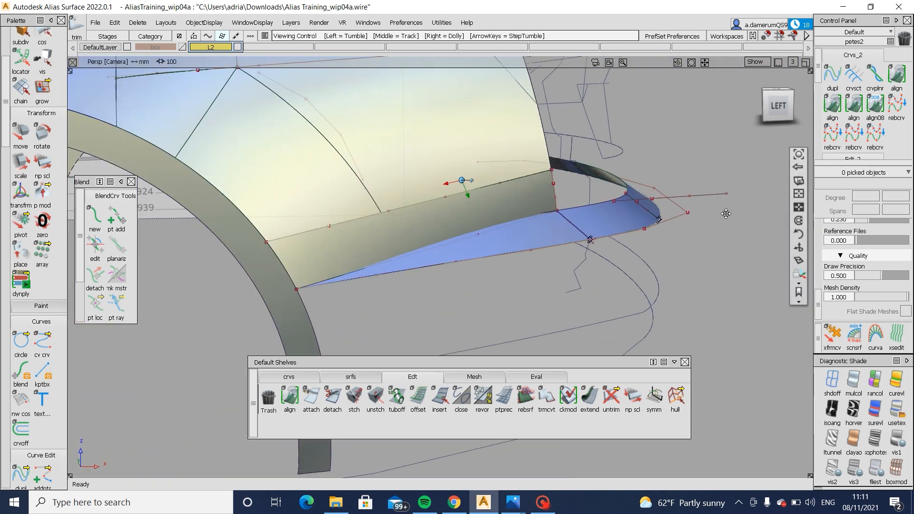
{"action": "middle_click_drag", "start_coordinate": [726, 212], "coordinate": [694, 281], "text": "alt+shift"}
- In the side view, temporarily remove the rear body side surface to compare the blueprint beneath it, and undo the removal
{"action": "left_click", "coordinate": [781, 104]}
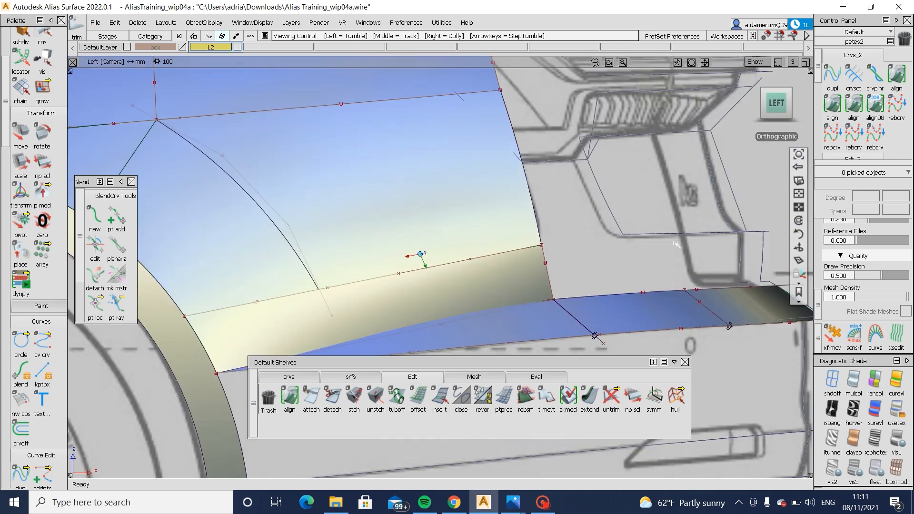
{"action": "right_click_drag", "start_coordinate": [677, 244], "coordinate": [702, 238], "text": "alt+shift"}
{"action": "left_click_drag", "start_coordinate": [567, 241], "coordinate": [618, 193], "text": "ctrl+shift"}
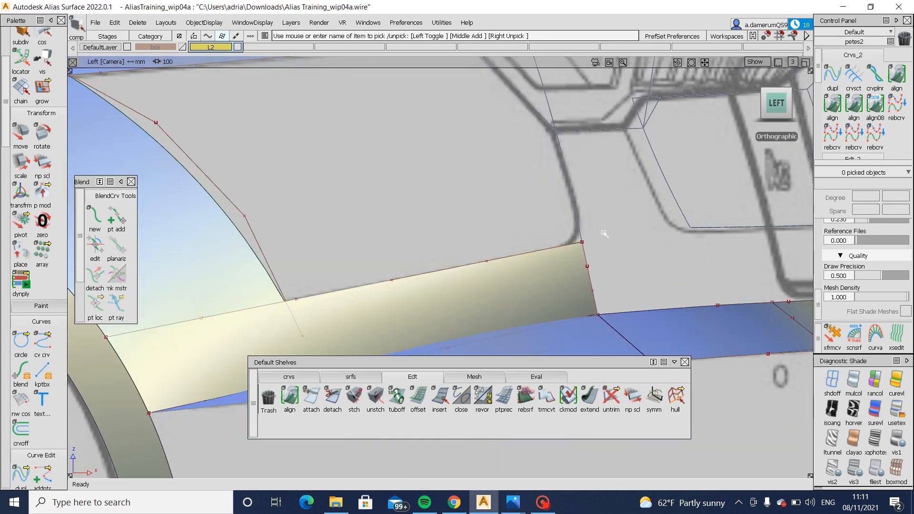
{"action": "key", "text": "ctrl+z"}
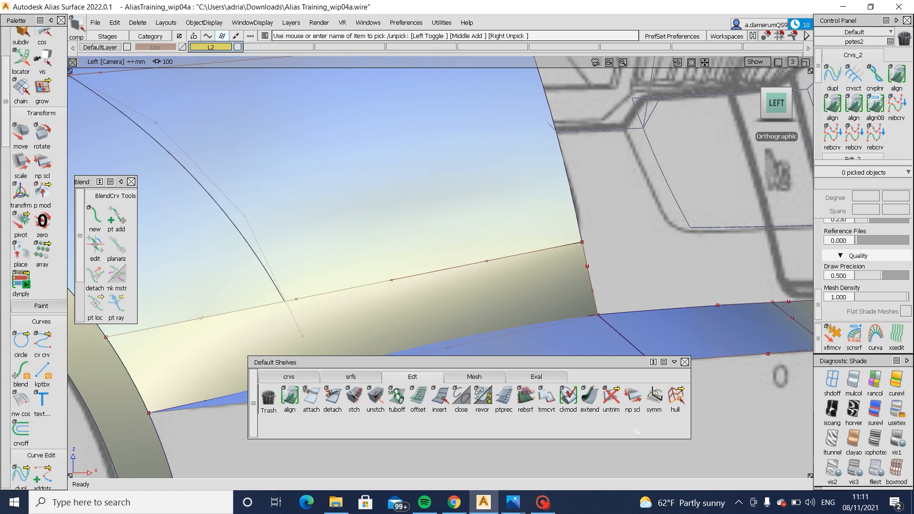
- Switch to Photos to study the rear bumper corner in the Audi A6 reference picture, and return to Alias
{"action": "mouse_move", "coordinate": [515, 508]}
{"action": "left_click", "coordinate": [548, 438]}
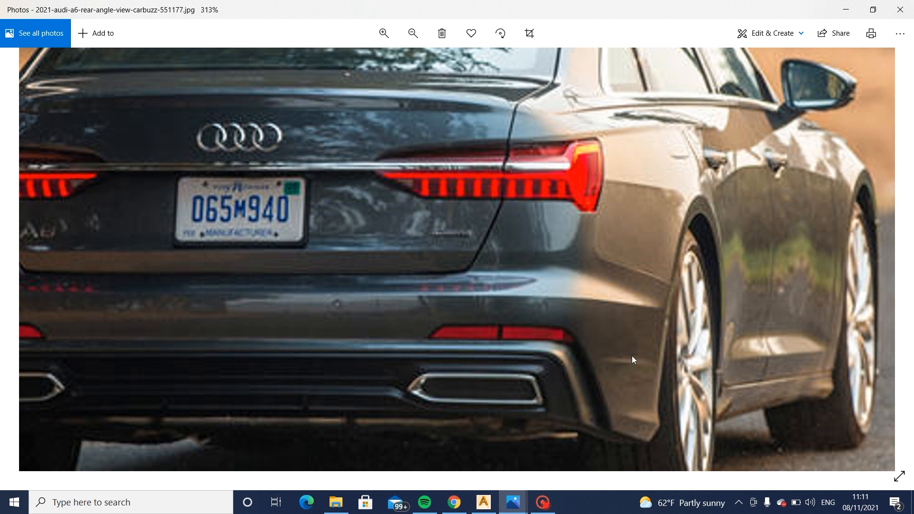
{"action": "left_click", "coordinate": [455, 502]}
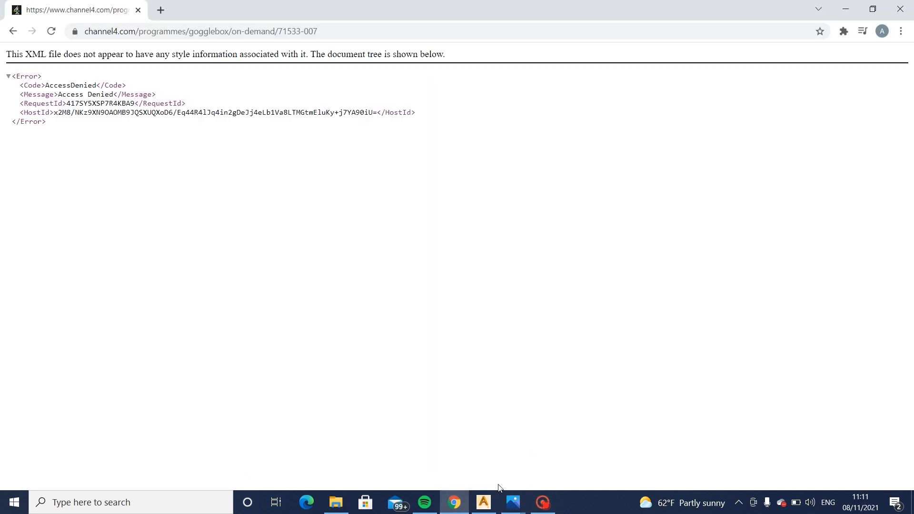
{"action": "left_click", "coordinate": [484, 501]}
- Select the corner blend surface and display internal isoparms across it
{"action": "scroll", "coordinate": [515, 197], "scroll_direction": "up", "scroll_amount": 5}
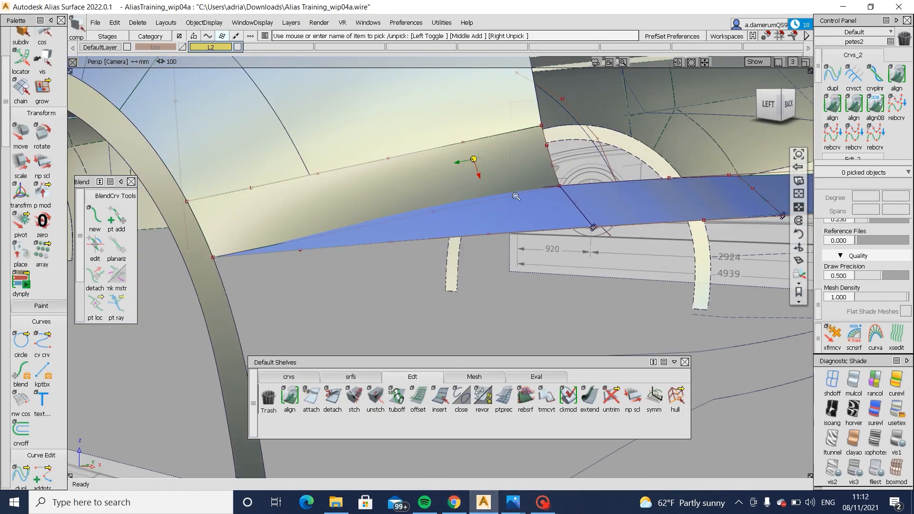
{"action": "right_click_drag", "start_coordinate": [517, 196], "coordinate": [476, 253], "text": "alt+shift"}
{"action": "left_click_drag", "start_coordinate": [476, 253], "coordinate": [543, 205], "text": "alt+shift"}
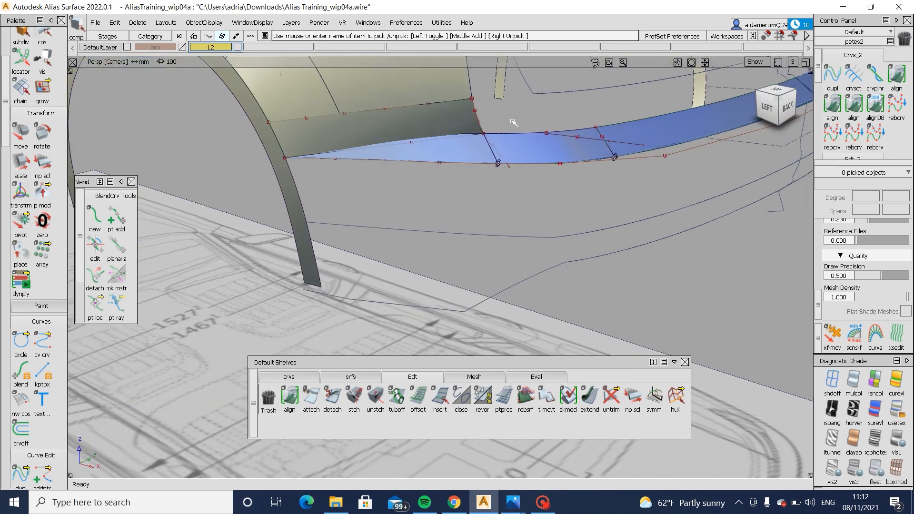
{"action": "left_click", "coordinate": [458, 156]}
{"action": "left_click", "coordinate": [573, 157]}
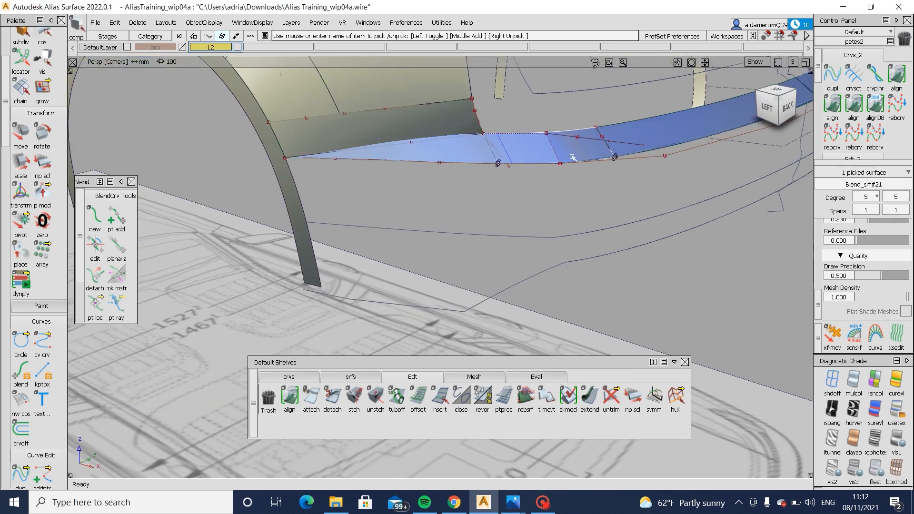
{"action": "key", "text": "ctrl+h"}
{"action": "key", "text": "Return"}
{"action": "left_click_drag", "start_coordinate": [585, 213], "coordinate": [593, 242], "text": "alt+shift"}
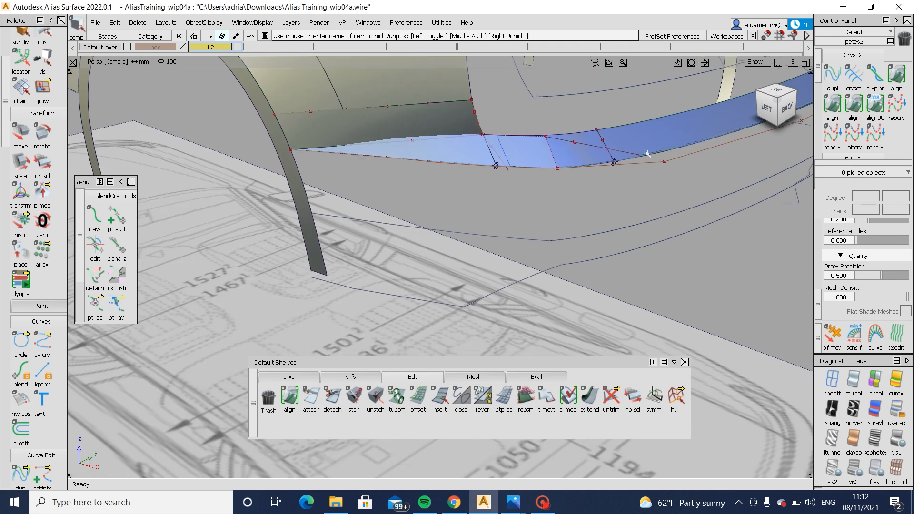
- Draw a straight edit point curve from the corner blend's lower edge down to the bumper's bottom edge in the side view
{"action": "left_click", "coordinate": [289, 376]}
{"action": "left_click", "coordinate": [311, 399]}
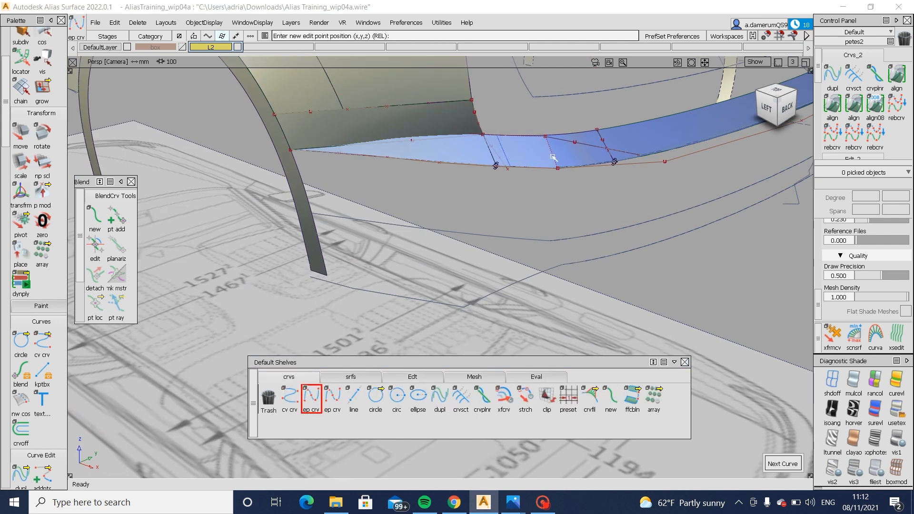
{"action": "left_click", "coordinate": [558, 168]}
{"action": "left_click", "coordinate": [768, 108]}
{"action": "left_click", "coordinate": [574, 310]}
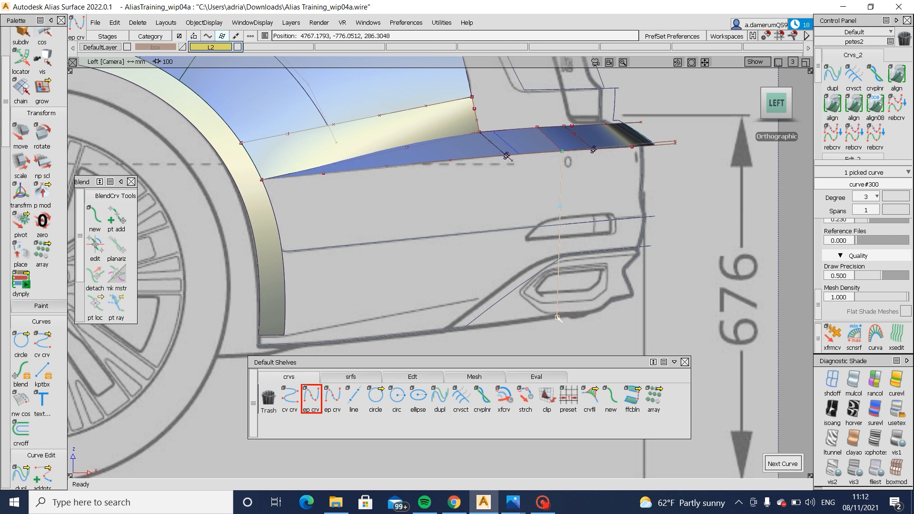
- Select two control points of the new vertical bumper curve and adjust them with the Move tool
{"action": "left_click_drag", "start_coordinate": [571, 296], "coordinate": [572, 208], "text": "ctrl+shift"}
{"action": "left_click_drag", "start_coordinate": [547, 186], "coordinate": [578, 281]}
{"action": "middle_click_drag", "start_coordinate": [598, 285], "coordinate": [607, 250], "text": "ctrl+shift"}
{"action": "middle_click_drag", "start_coordinate": [607, 250], "coordinate": [612, 250]}
{"action": "left_click_drag", "start_coordinate": [688, 251], "coordinate": [357, 257], "text": "alt+shift"}
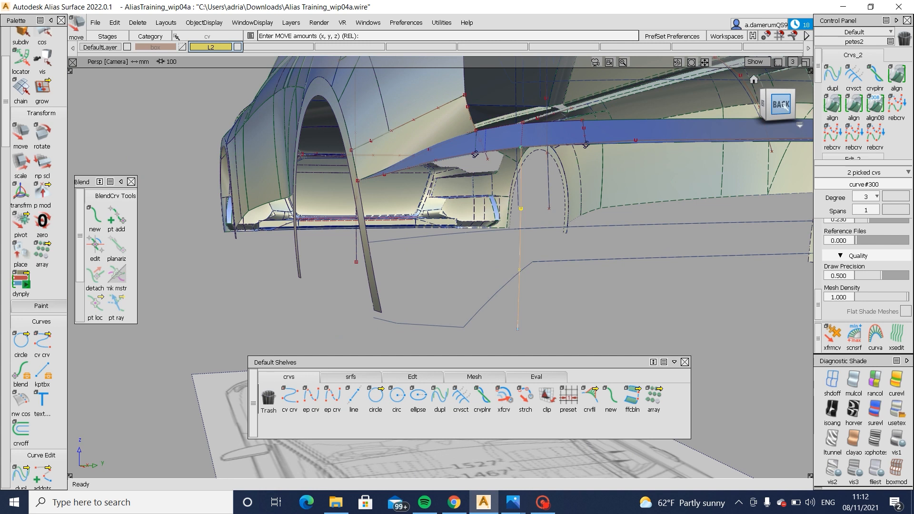
- Stretch the lower end of the vertical bumper curve slightly downward and inboard in the back view with the Stretch tool
{"action": "left_click", "coordinate": [782, 104]}
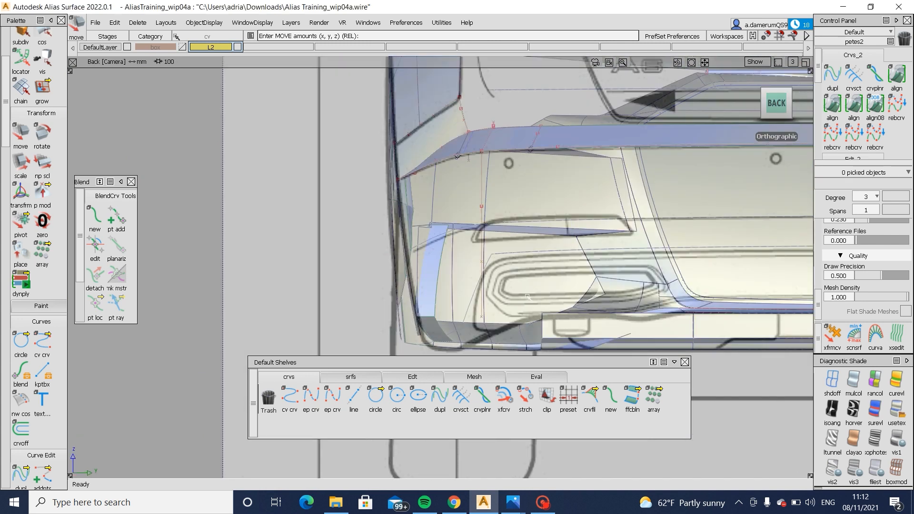
{"action": "left_click", "coordinate": [526, 398]}
{"action": "left_click", "coordinate": [483, 312]}
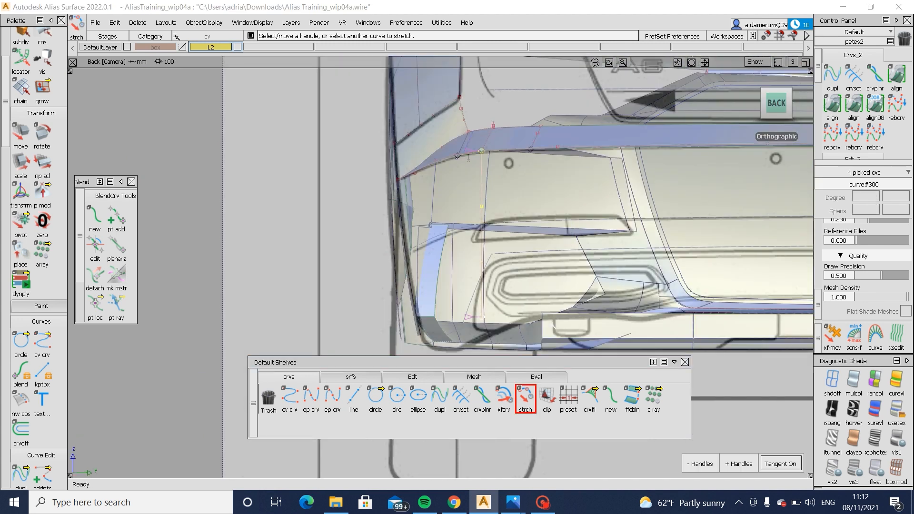
{"action": "left_click", "coordinate": [482, 316]}
{"action": "middle_click_drag", "start_coordinate": [571, 329], "coordinate": [571, 329]}
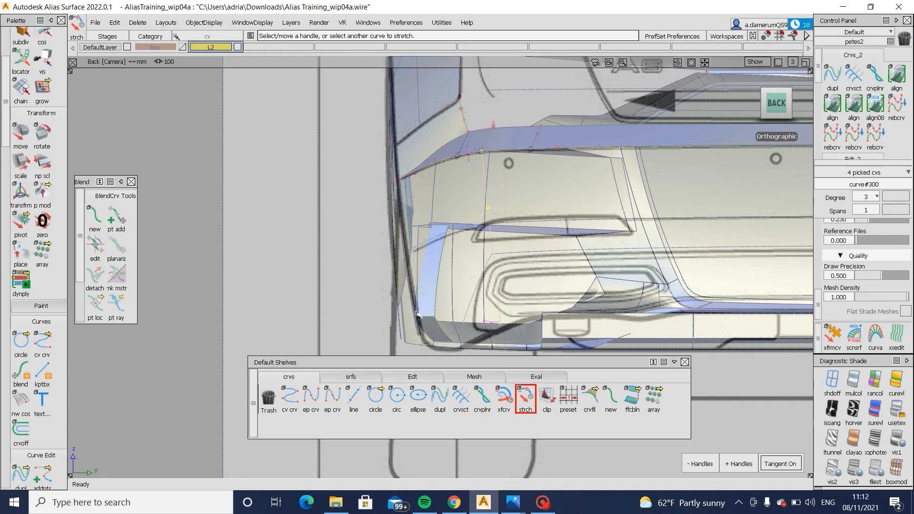
{"action": "middle_click_drag", "start_coordinate": [740, 388], "coordinate": [741, 388]}
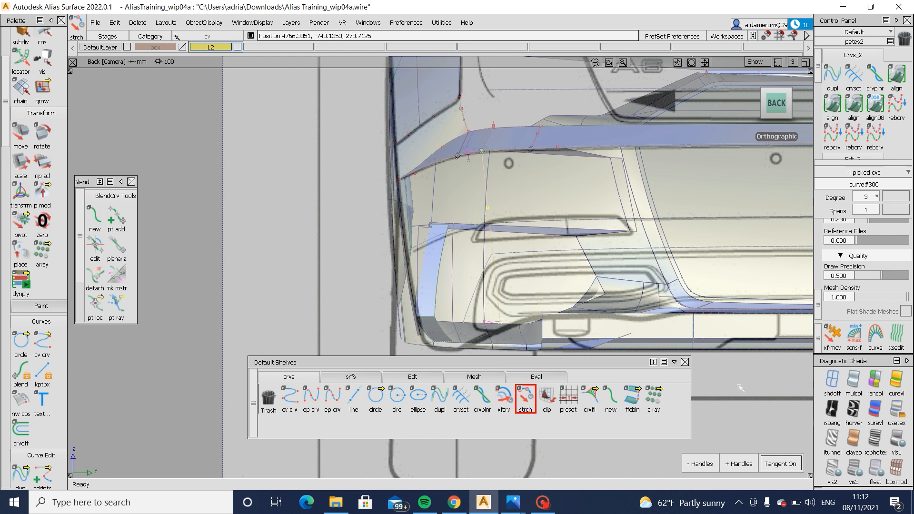
- Examine the vertical bumper curve from several angles and compare it with the bumper corner in the Audi A6 photo, returning to Alias
{"action": "left_click_drag", "start_coordinate": [310, 249], "coordinate": [664, 276], "text": "alt+shift"}
{"action": "left_click", "coordinate": [662, 276]}
{"action": "left_click", "coordinate": [312, 398]}
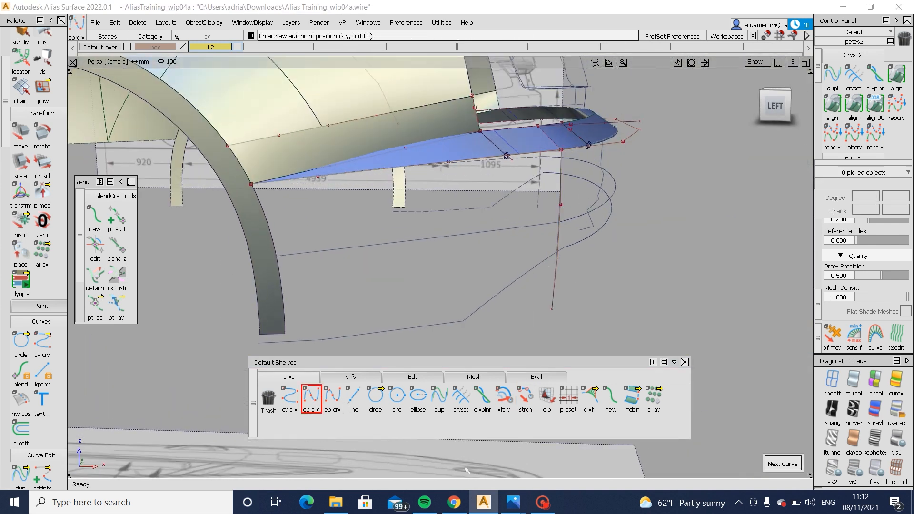
{"action": "left_click_drag", "start_coordinate": [599, 229], "coordinate": [500, 275], "text": "alt+shift"}
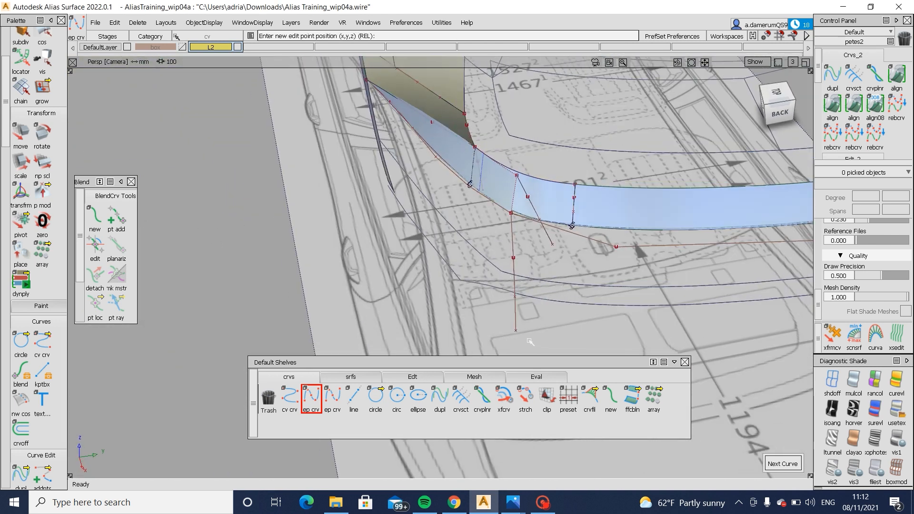
{"action": "left_click_drag", "start_coordinate": [574, 284], "coordinate": [555, 212], "text": "alt+shift"}
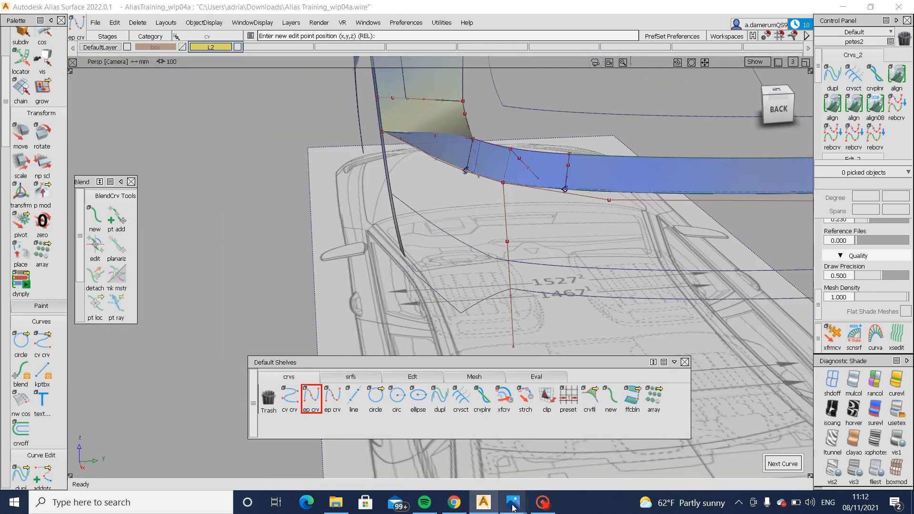
{"action": "mouse_move", "coordinate": [513, 506]}
{"action": "left_click", "coordinate": [591, 382]}
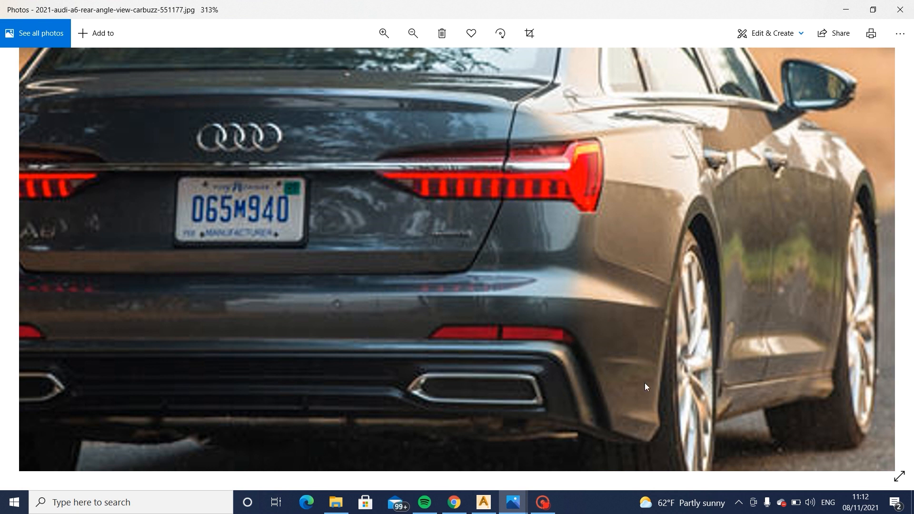
{"action": "left_click", "coordinate": [484, 503]}
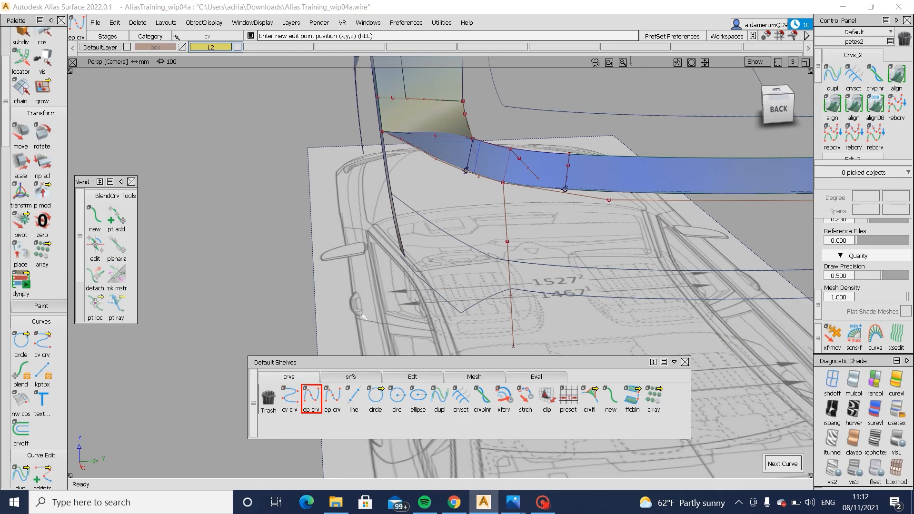
- Draw an edit point curve from the vertical curve's lower end to the bottom corner of the rear wheel arch flange
{"action": "left_click_drag", "start_coordinate": [300, 288], "coordinate": [500, 286], "text": "alt+shift"}
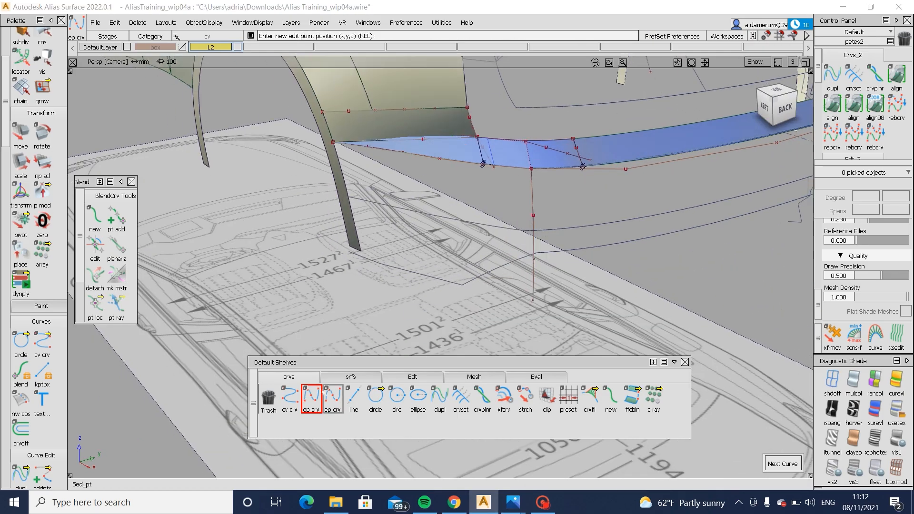
{"action": "left_click", "coordinate": [312, 398]}
{"action": "left_click", "coordinate": [534, 290]}
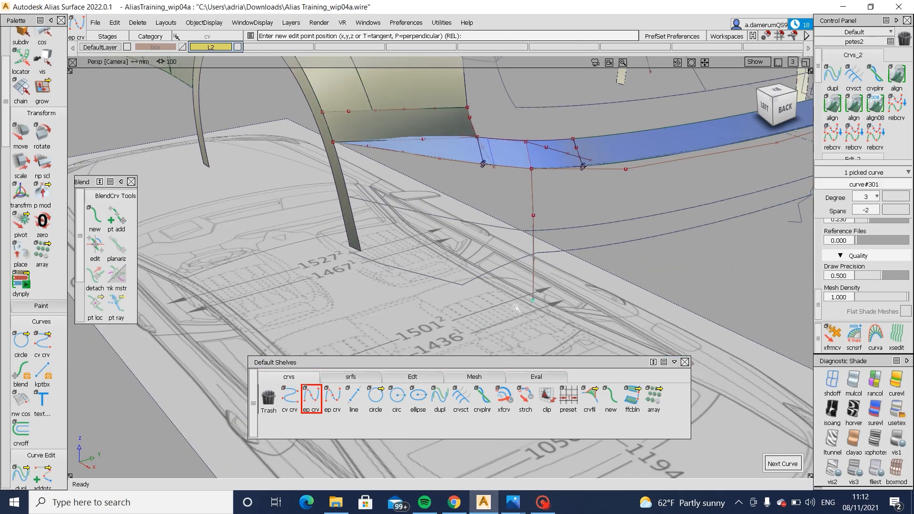
{"action": "left_click", "coordinate": [360, 243], "text": "ctrl+alt"}
- Select the new lower curve's two inner control points and move them about 17 mm outward along Y in the top view
{"action": "left_click_drag", "start_coordinate": [415, 262], "coordinate": [410, 294], "text": "alt+shift"}
{"action": "left_click_drag", "start_coordinate": [406, 221], "coordinate": [571, 305], "text": "ctrl+shift"}
{"action": "left_click", "coordinate": [777, 96]}
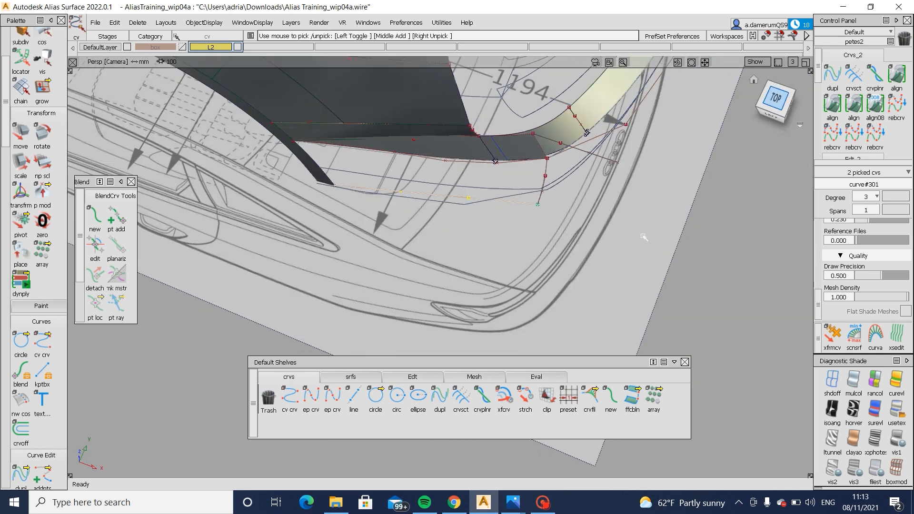
{"action": "middle_click_drag", "start_coordinate": [646, 292], "coordinate": [643, 208], "text": "ctrl+shift"}
{"action": "right_click_drag", "start_coordinate": [643, 208], "coordinate": [643, 218]}
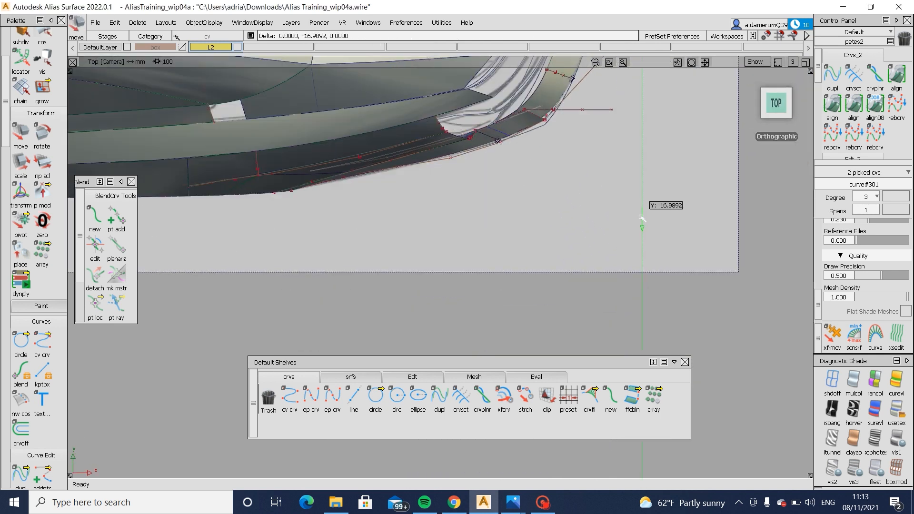
{"action": "left_click_drag", "start_coordinate": [590, 198], "coordinate": [492, 193], "text": "alt+shift"}
{"action": "left_click_drag", "start_coordinate": [492, 193], "coordinate": [354, 252], "text": "ctrl+shift"}
{"action": "left_click_drag", "start_coordinate": [463, 310], "coordinate": [498, 300], "text": "ctrl+shift"}
- Set the lower bumper curve's degree to 5 and deselect the curve
{"action": "left_click", "coordinate": [514, 296]}
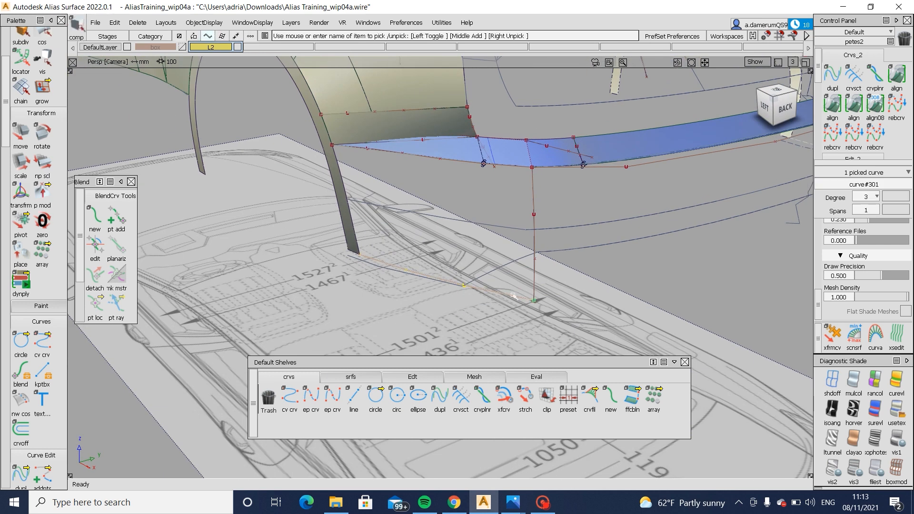
{"action": "left_click", "coordinate": [867, 196]}
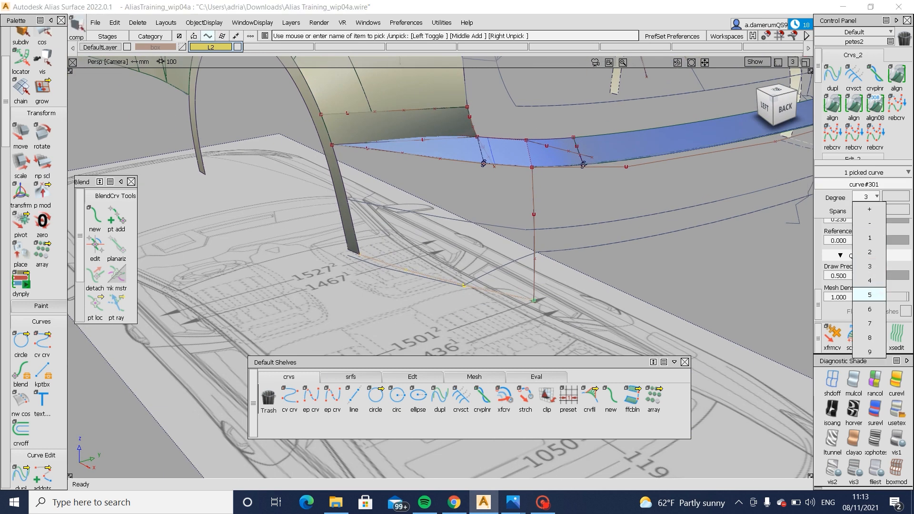
{"action": "left_click", "coordinate": [869, 295]}
{"action": "left_click", "coordinate": [591, 302]}
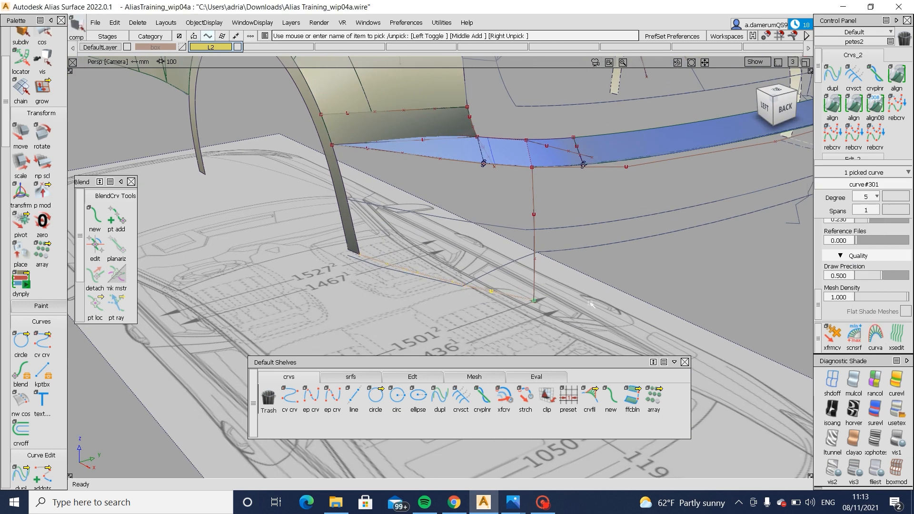
- Try to build a two-rail surface from the ledge's lower edge along the vertical curve and the wheel arch edge, shortening the arch rail segment
{"action": "left_click", "coordinate": [365, 378]}
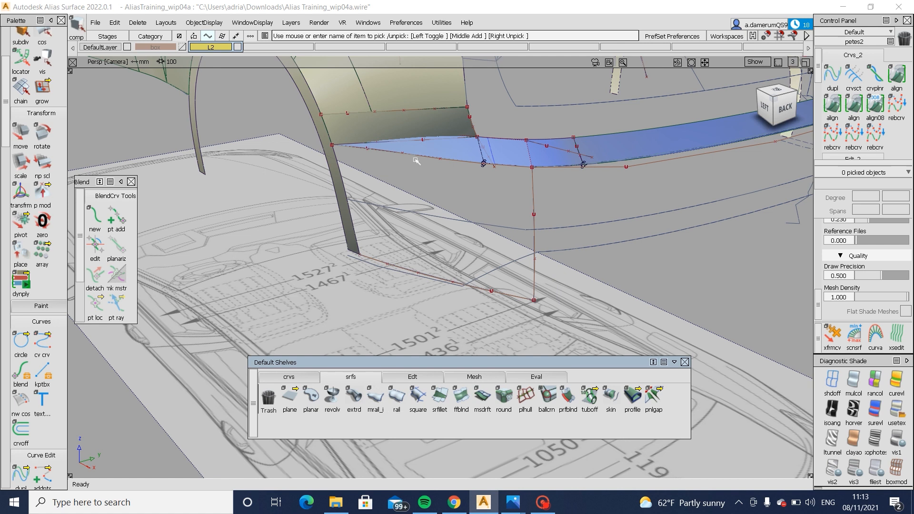
{"action": "left_click", "coordinate": [397, 396]}
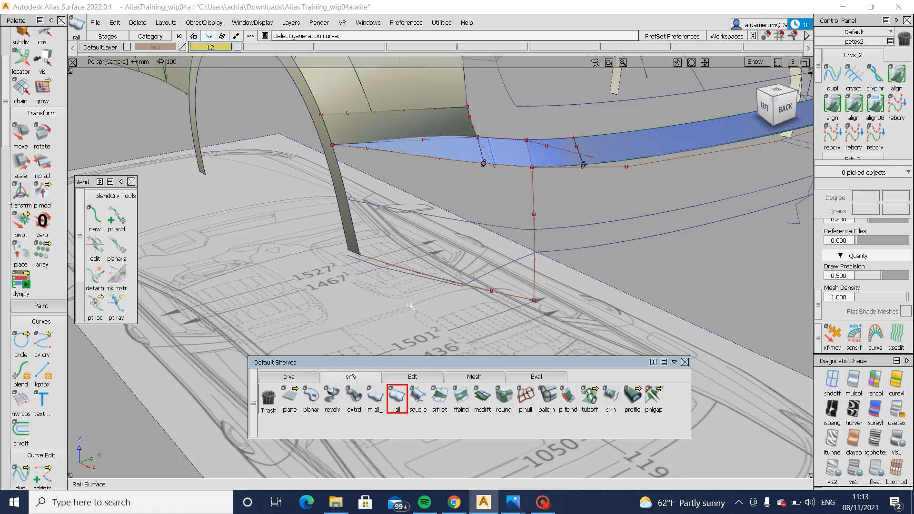
{"action": "left_click", "coordinate": [442, 163]}
{"action": "left_click", "coordinate": [464, 168]}
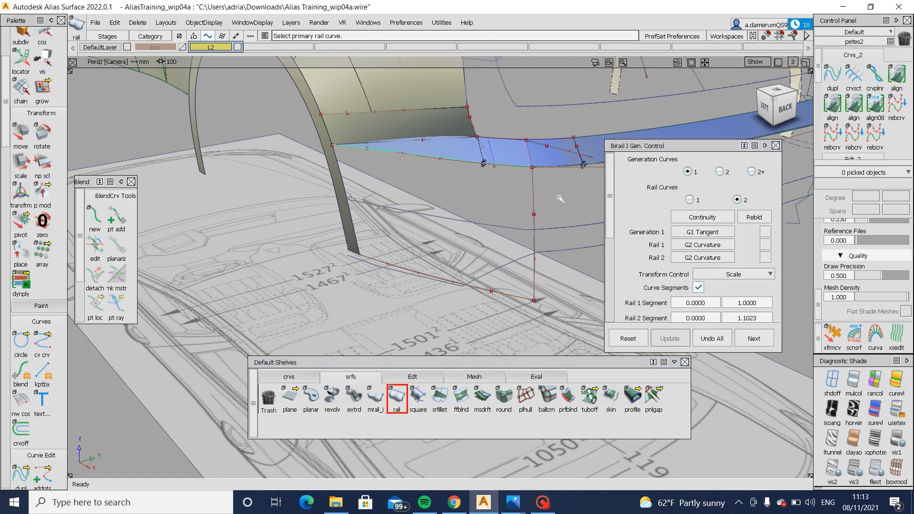
{"action": "left_click", "coordinate": [340, 174]}
{"action": "left_click_drag", "start_coordinate": [340, 175], "coordinate": [242, 213], "text": "alt+shift"}
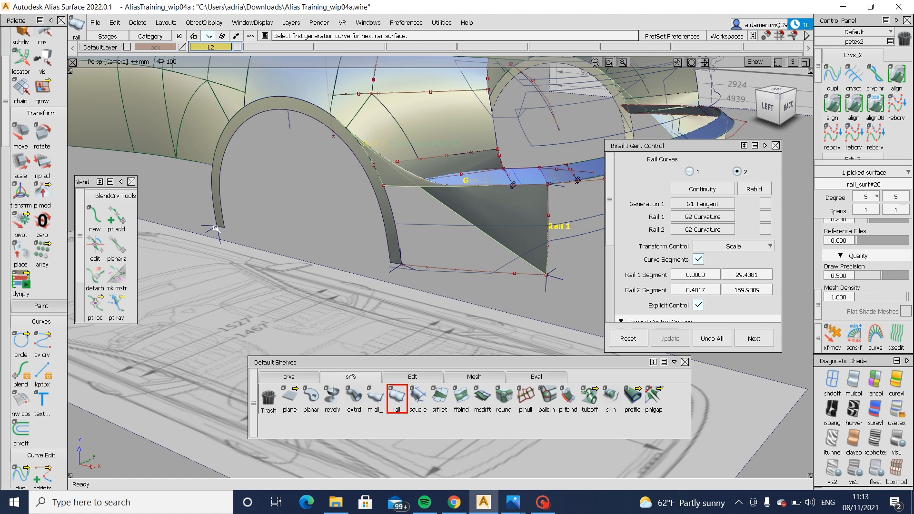
{"action": "left_click_drag", "start_coordinate": [217, 228], "coordinate": [398, 278]}
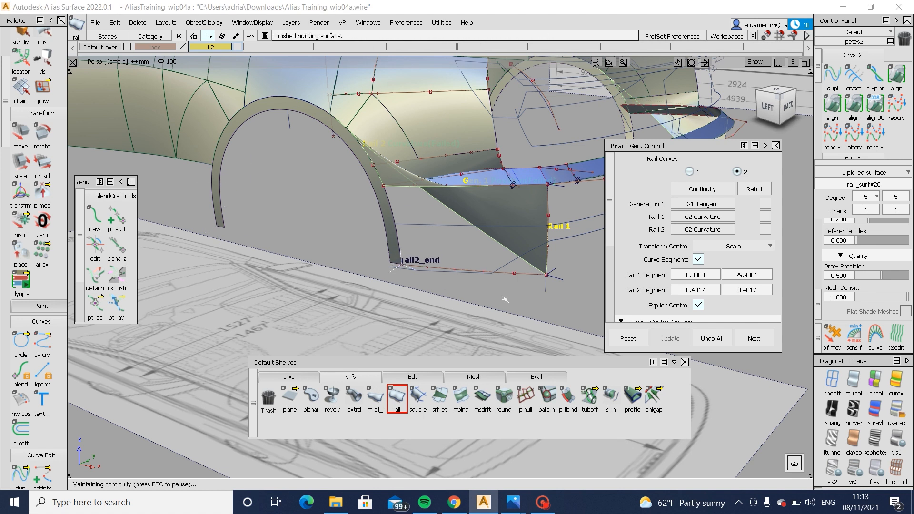
- Delete the twisted rail surface between the vertical curve and the wheel arch
{"action": "left_click_drag", "start_coordinate": [505, 299], "coordinate": [504, 209], "text": "ctrl+shift"}
{"action": "left_click", "coordinate": [503, 209]}
{"action": "key", "text": "Delete"}
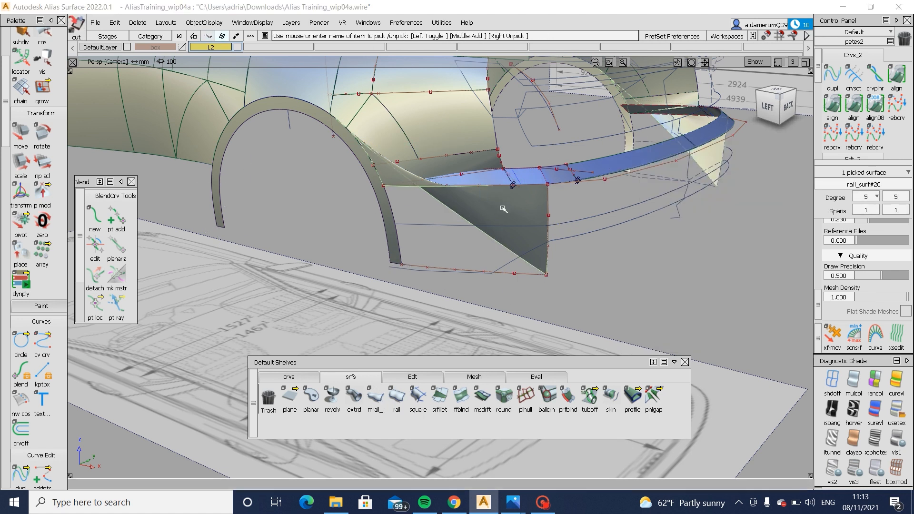
- Create a Square surface from the lower curve, vertical curve, ledge's lower edge curve and wheel arch edge, with G0 Position on the last two
{"action": "left_click", "coordinate": [418, 396]}
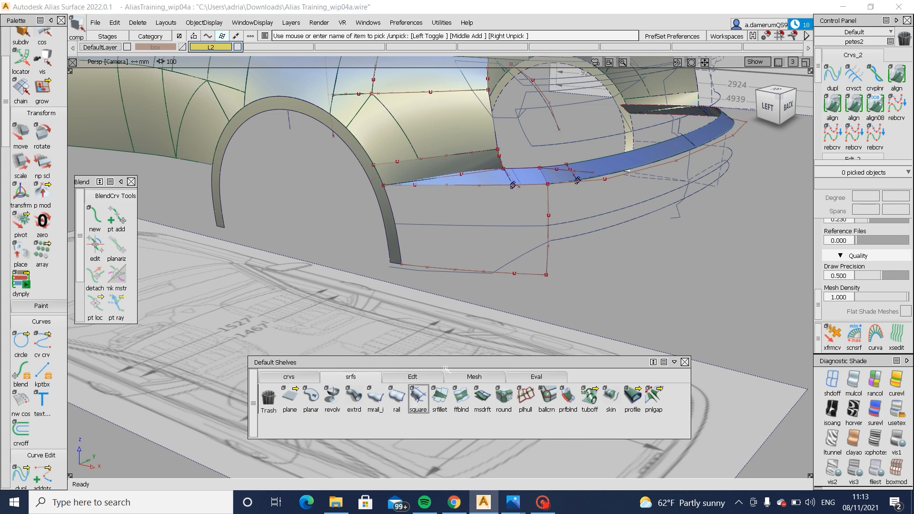
{"action": "left_click", "coordinate": [531, 275]}
{"action": "left_click", "coordinate": [549, 257]}
{"action": "left_click", "coordinate": [485, 189]}
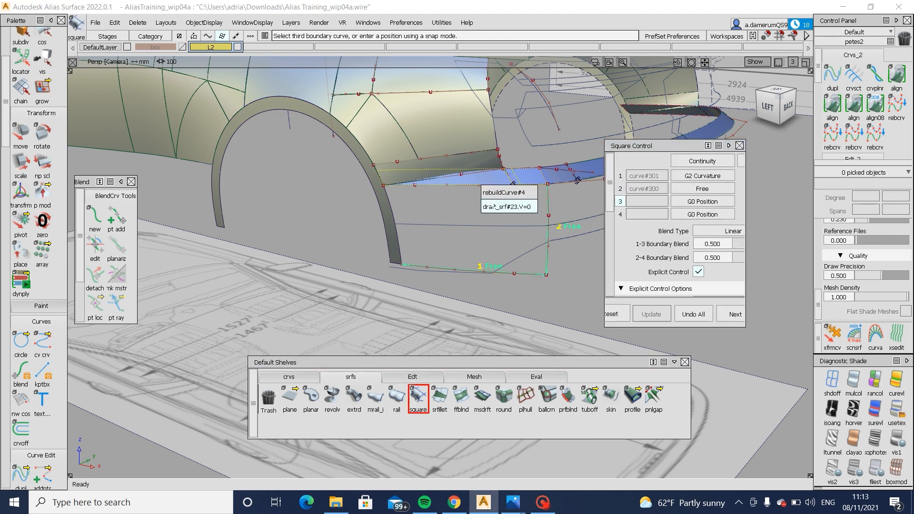
{"action": "left_click", "coordinate": [500, 192]}
{"action": "left_click", "coordinate": [394, 206]}
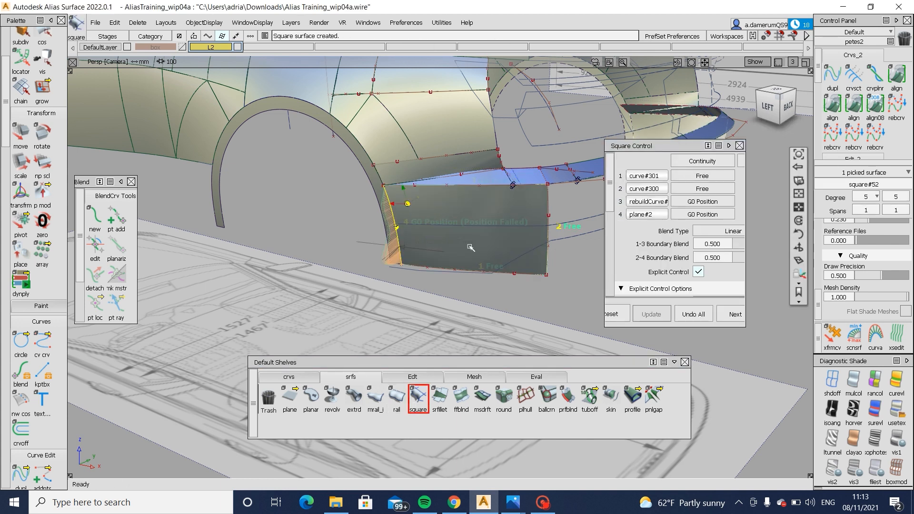
- Leave the Square tool and apply the isoangle zebra shading to the new bumper side surface
{"action": "left_click_drag", "start_coordinate": [471, 247], "coordinate": [521, 181], "text": "alt+shift"}
{"action": "left_click_drag", "start_coordinate": [519, 238], "coordinate": [514, 289], "text": "alt+shift"}
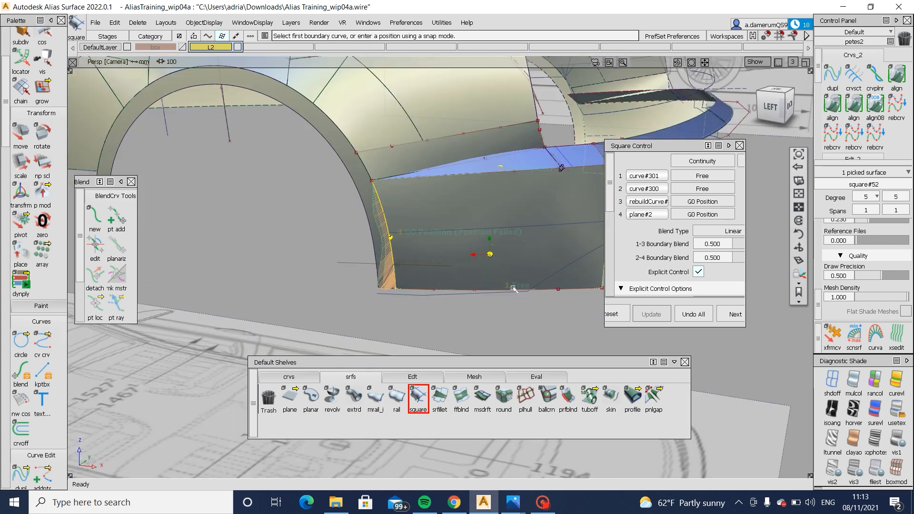
{"action": "right_click_drag", "start_coordinate": [513, 289], "coordinate": [508, 281], "text": "alt+shift"}
{"action": "left_click_drag", "start_coordinate": [503, 260], "coordinate": [503, 292], "text": "ctrl+shift"}
{"action": "left_click_drag", "start_coordinate": [503, 243], "coordinate": [509, 202], "text": "ctrl+shift"}
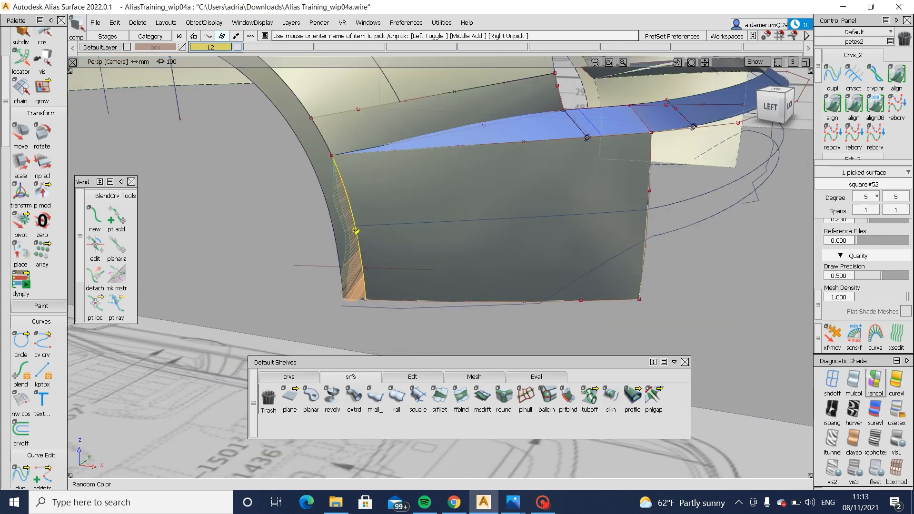
{"action": "left_click", "coordinate": [833, 409]}
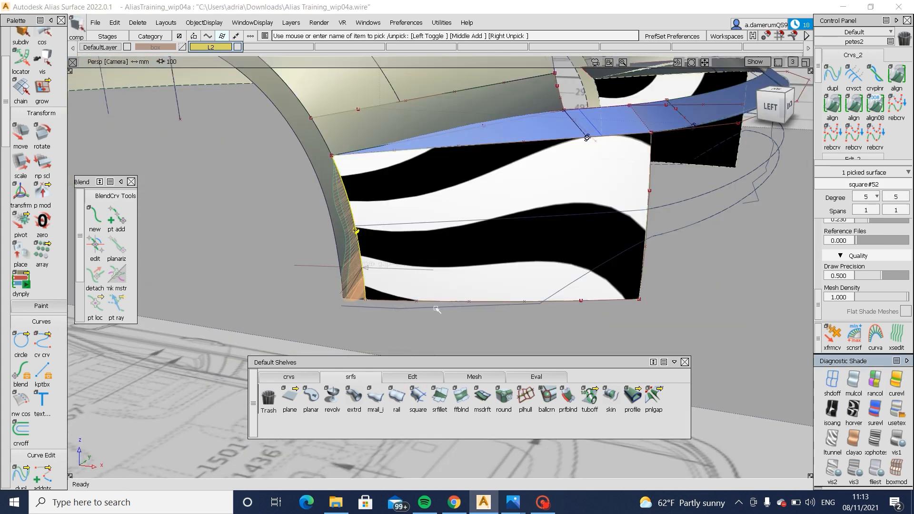
- Reshape the lower bumper curve by moving its selected control points, checking the surface's zebra stripes from several angles
{"action": "left_click_drag", "start_coordinate": [490, 251], "coordinate": [485, 217], "text": "alt+shift"}
{"action": "left_click_drag", "start_coordinate": [433, 292], "coordinate": [403, 291], "text": "ctrl+shift"}
{"action": "left_click_drag", "start_coordinate": [399, 282], "coordinate": [499, 331]}
{"action": "left_click_drag", "start_coordinate": [499, 333], "coordinate": [426, 340], "text": "alt+shift"}
{"action": "mouse_move", "coordinate": [455, 344]}
{"action": "middle_mouse_down", "text": "ctrl+shift"}
{"action": "mouse_move", "coordinate": [456, 323]}
{"action": "mouse_move", "coordinate": [489, 326]}
{"action": "middle_mouse_up", "text": "ctrl+shift"}
{"action": "left_click_drag", "start_coordinate": [579, 336], "coordinate": [577, 308], "text": "ctrl+shift"}
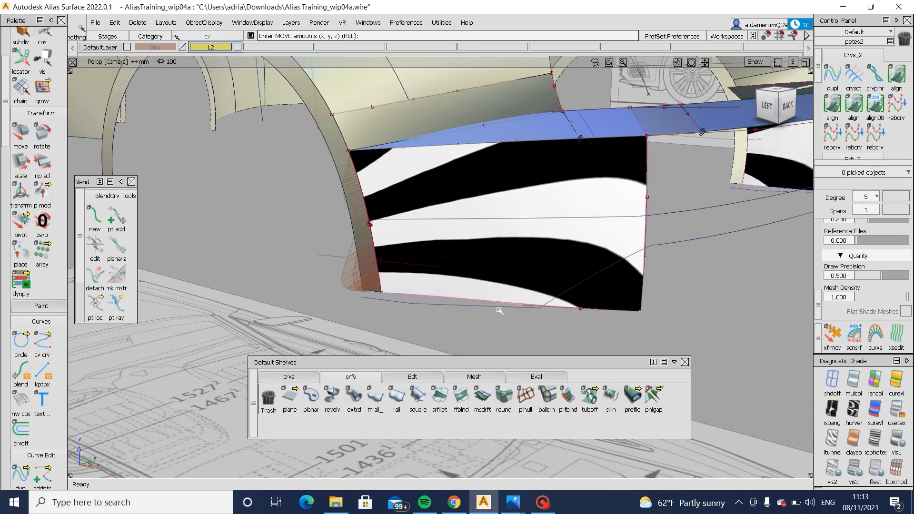
{"action": "left_click_drag", "start_coordinate": [501, 310], "coordinate": [470, 310], "text": "ctrl+shift"}
{"action": "left_click_drag", "start_coordinate": [606, 330], "coordinate": [607, 329]}
{"action": "left_click_drag", "start_coordinate": [605, 330], "coordinate": [463, 348], "text": "alt+shift"}
{"action": "middle_click_drag", "start_coordinate": [463, 347], "coordinate": [464, 325], "text": "ctrl+shift"}
{"action": "middle_click_drag", "start_coordinate": [464, 325], "coordinate": [467, 326]}
{"action": "mouse_move", "coordinate": [476, 328]}
{"action": "left_mouse_down", "text": "alt+shift"}
{"action": "mouse_move", "coordinate": [486, 247]}
{"action": "mouse_move", "coordinate": [394, 310]}
{"action": "mouse_move", "coordinate": [351, 300]}
{"action": "left_mouse_up", "text": "alt+shift"}
{"action": "right_click_drag", "start_coordinate": [351, 300], "coordinate": [392, 280], "text": "alt+shift"}
{"action": "left_click_drag", "start_coordinate": [392, 279], "coordinate": [629, 278], "text": "alt+shift"}
{"action": "right_click_drag", "start_coordinate": [629, 279], "coordinate": [753, 251], "text": "alt+shift"}
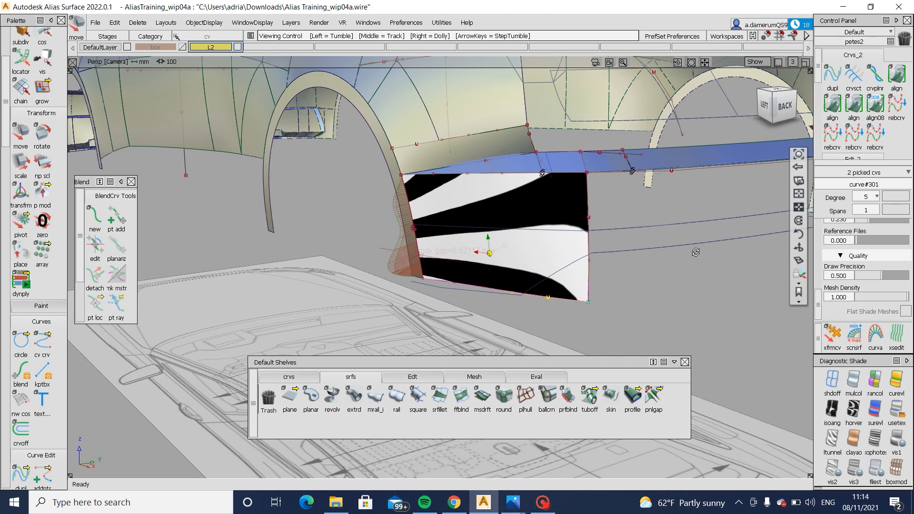
{"action": "left_click_drag", "start_coordinate": [753, 251], "coordinate": [694, 282], "text": "alt+shift"}
{"action": "right_click_drag", "start_coordinate": [694, 281], "coordinate": [671, 305], "text": "alt+shift"}
- Move the shared lower corner points of the vertical and lower curves slightly to smooth the zebra stripes, and clear the selection
{"action": "left_click_drag", "start_coordinate": [589, 308], "coordinate": [649, 313], "text": "ctrl+shift"}
{"action": "left_click_drag", "start_coordinate": [629, 307], "coordinate": [688, 351]}
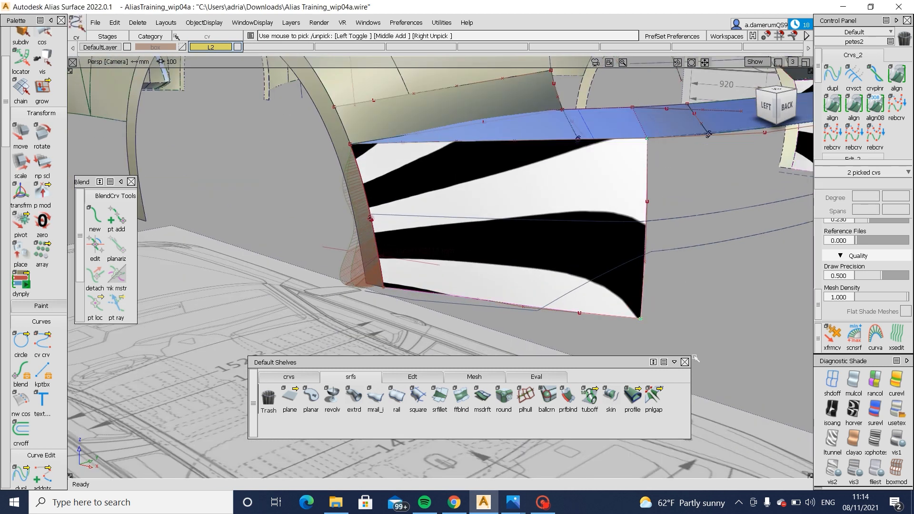
{"action": "right_click_drag", "start_coordinate": [694, 353], "coordinate": [700, 318], "text": "ctrl+shift"}
{"action": "middle_click_drag", "start_coordinate": [703, 314], "coordinate": [709, 319]}
{"action": "left_click_drag", "start_coordinate": [622, 319], "coordinate": [664, 321], "text": "ctrl+shift"}
{"action": "left_click_drag", "start_coordinate": [560, 294], "coordinate": [595, 332]}
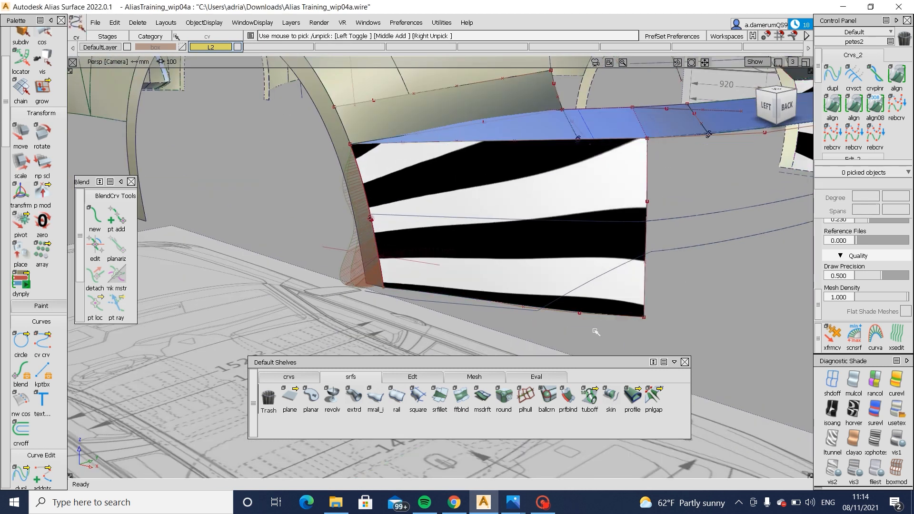
- Select two inner control points of the lower bumper curve and nudge them along Y
{"action": "left_click_drag", "start_coordinate": [496, 287], "coordinate": [549, 336]}
{"action": "right_click_drag", "start_coordinate": [548, 345], "coordinate": [551, 319], "text": "ctrl+shift"}
{"action": "middle_click_drag", "start_coordinate": [552, 321], "coordinate": [561, 317]}
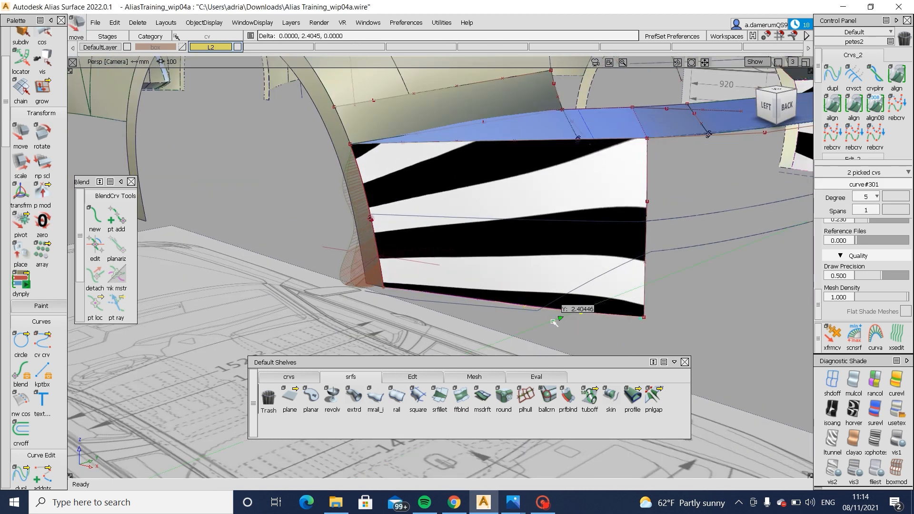
- Move two control points of the vertical curve at the bumper corner to refine the zebra stripes, and compare the surface with the rear-angle Audi photo
{"action": "left_click_drag", "start_coordinate": [562, 317], "coordinate": [605, 222], "text": "alt+shift"}
{"action": "left_click_drag", "start_coordinate": [598, 181], "coordinate": [642, 240]}
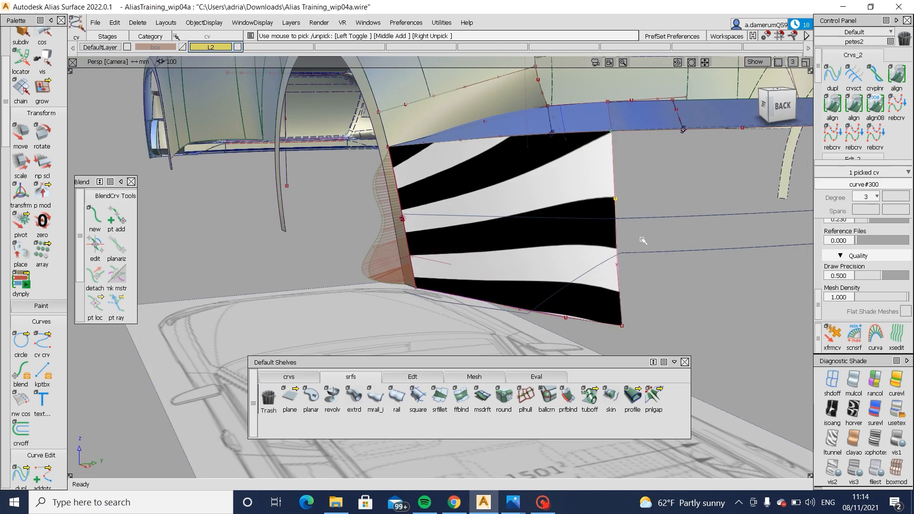
{"action": "left_click_drag", "start_coordinate": [665, 301], "coordinate": [667, 302]}
{"action": "left_click_drag", "start_coordinate": [667, 302], "coordinate": [576, 306], "text": "alt+shift"}
{"action": "right_click_drag", "start_coordinate": [599, 310], "coordinate": [604, 285], "text": "ctrl+shift"}
{"action": "middle_click_drag", "start_coordinate": [604, 284], "coordinate": [604, 285]}
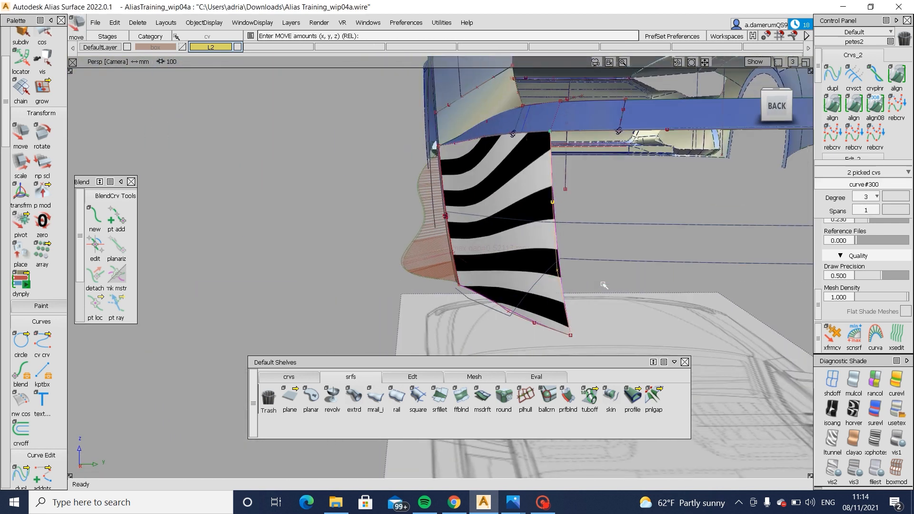
{"action": "left_click_drag", "start_coordinate": [601, 285], "coordinate": [484, 249], "text": "alt+shift"}
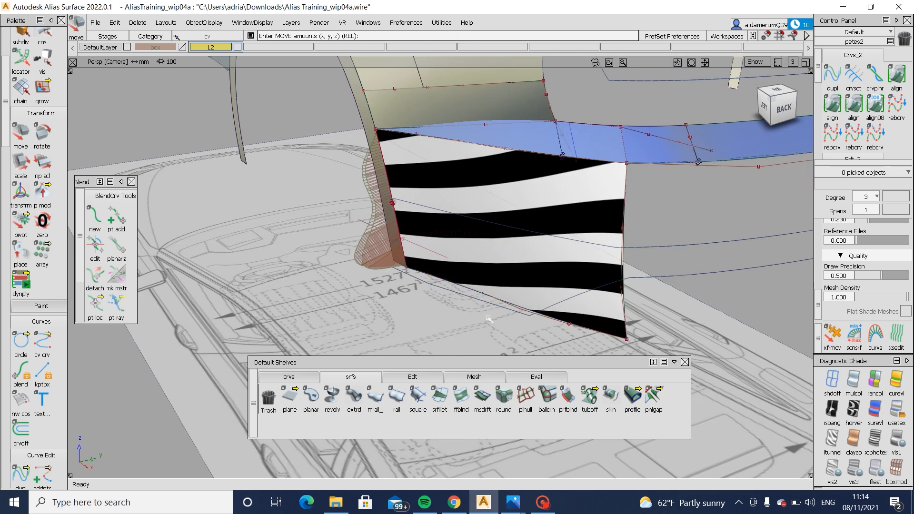
{"action": "mouse_move", "coordinate": [513, 502]}
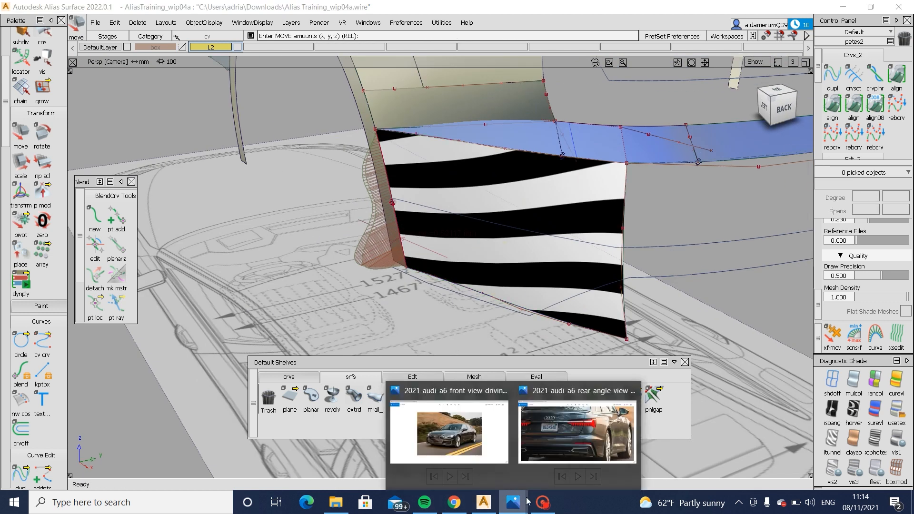
{"action": "left_click", "coordinate": [582, 432]}
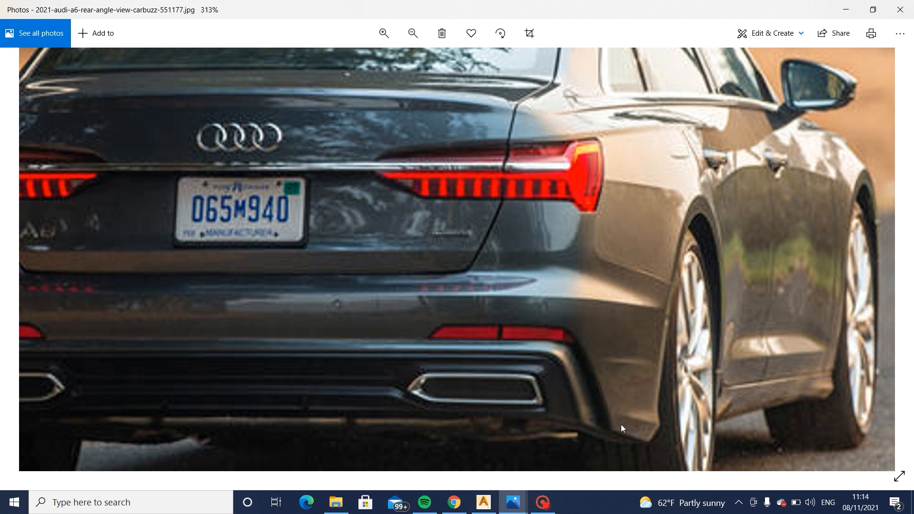
{"action": "mouse_move", "coordinate": [513, 503]}
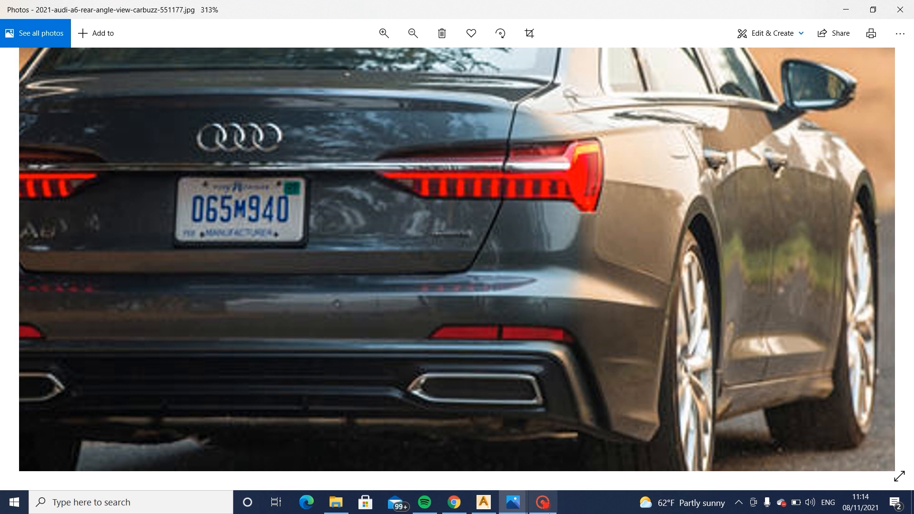
{"action": "left_click", "coordinate": [483, 502]}
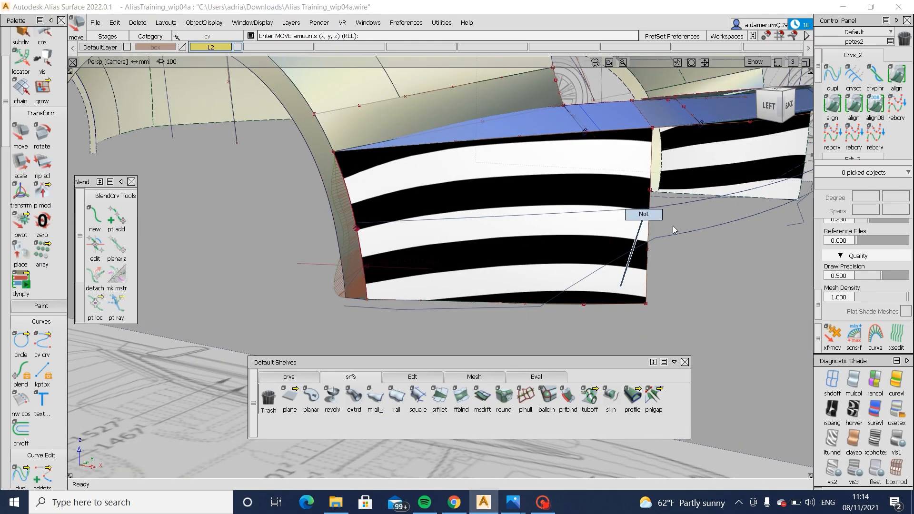
- Project the diagonal lower curve onto the bumper side surface in the left view and trim away the surface's lower rear corner
{"action": "left_click", "coordinate": [774, 101]}
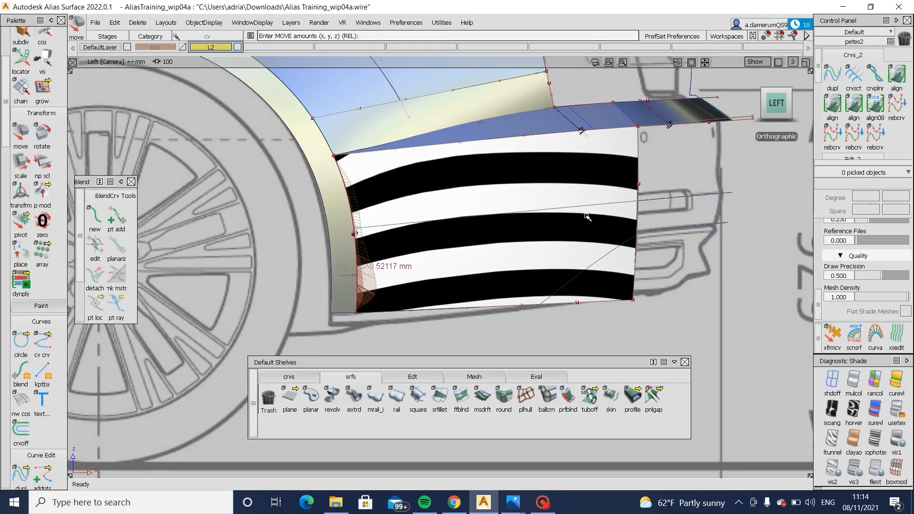
{"action": "left_click_drag", "start_coordinate": [634, 243], "coordinate": [536, 278], "text": "ctrl+shift"}
{"action": "left_click", "coordinate": [357, 279]}
{"action": "middle_click_drag", "start_coordinate": [473, 277], "coordinate": [541, 273], "text": "ctrl+shift"}
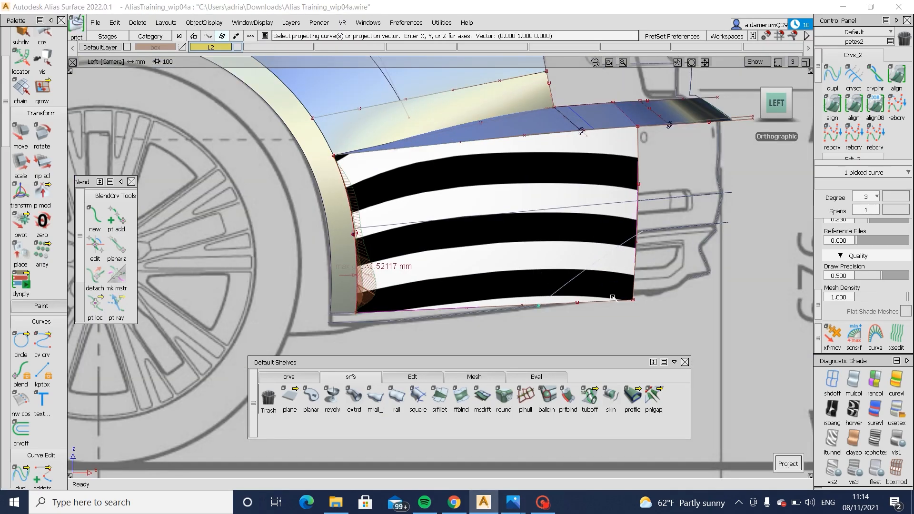
{"action": "left_click", "coordinate": [568, 265]}
{"action": "left_click", "coordinate": [731, 463]}
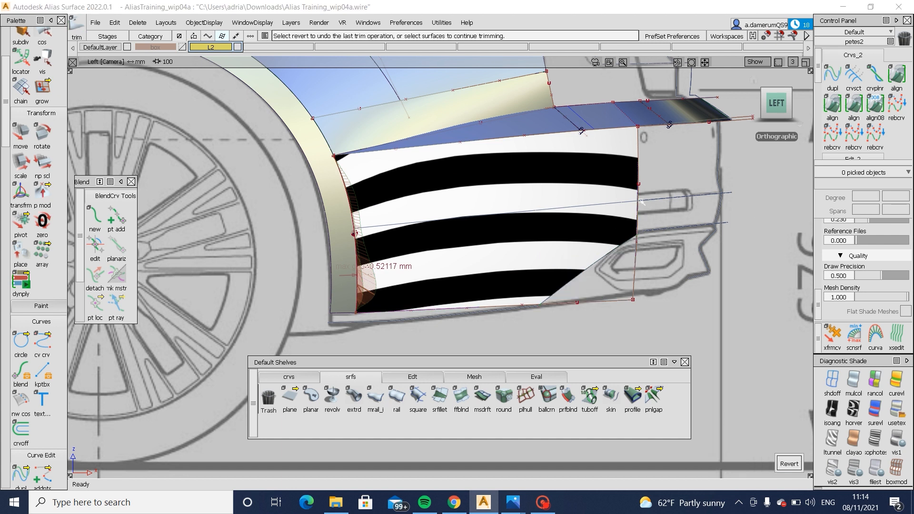
{"action": "left_click_drag", "start_coordinate": [724, 283], "coordinate": [743, 247], "text": "ctrl+shift"}
- Turn off the diagnostic shading and compare the diagonal trim line with the side blueprint and the rear-angle Audi photo
{"action": "left_click", "coordinate": [833, 381]}
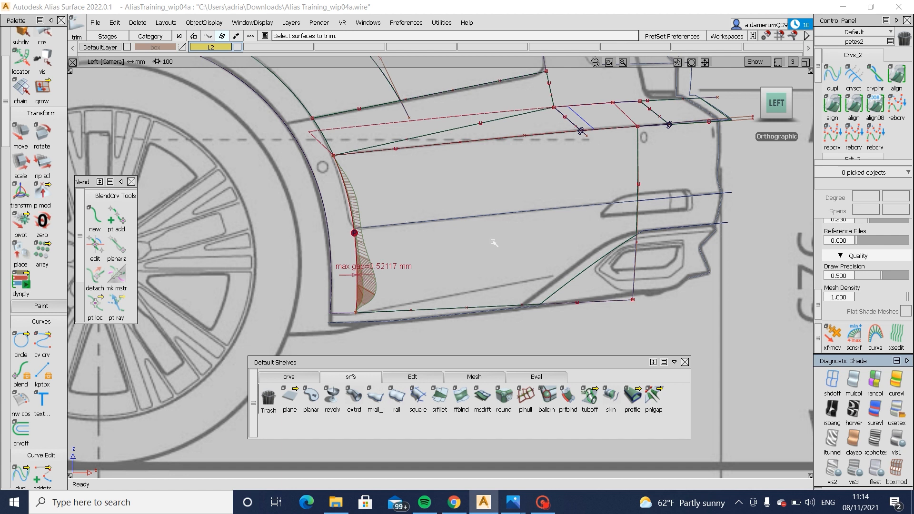
{"action": "mouse_move", "coordinate": [513, 503]}
{"action": "left_click", "coordinate": [530, 417]}
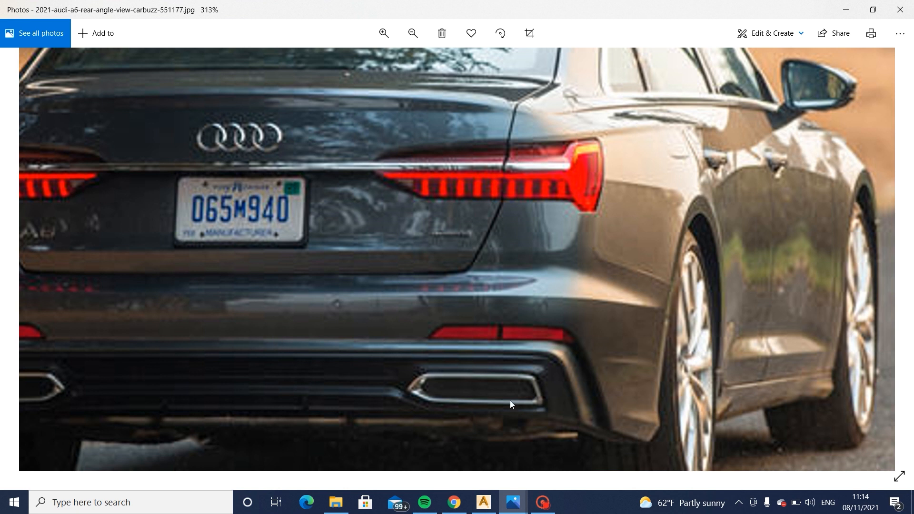
{"action": "left_click", "coordinate": [483, 502]}
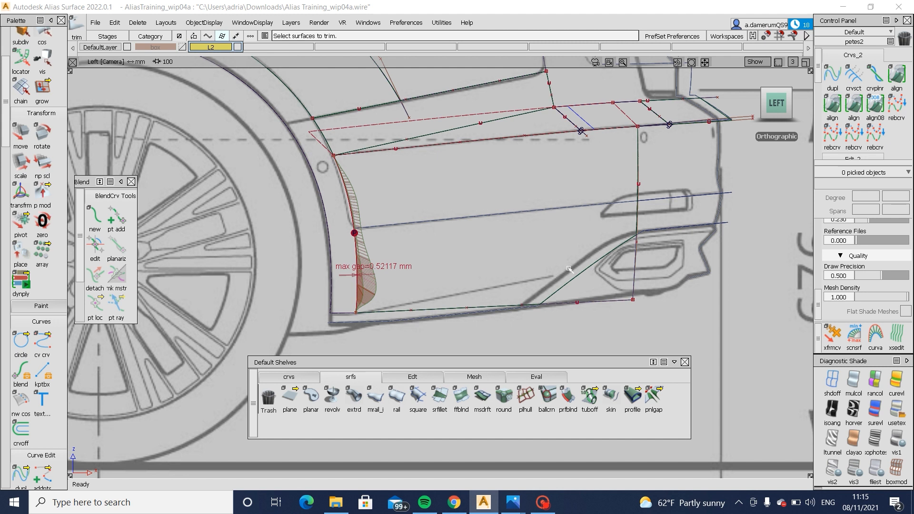
- Try to transform the diagonal trim curve to follow the blueprint's cutout line, undo the change and clear the selection
{"action": "left_click_drag", "start_coordinate": [570, 270], "coordinate": [599, 286], "text": "ctrl+shift"}
{"action": "left_click", "coordinate": [585, 273]}
{"action": "right_click_drag", "start_coordinate": [621, 327], "coordinate": [619, 300], "text": "ctrl+shift"}
{"action": "right_click", "coordinate": [565, 327], "text": "ctrl+shift"}
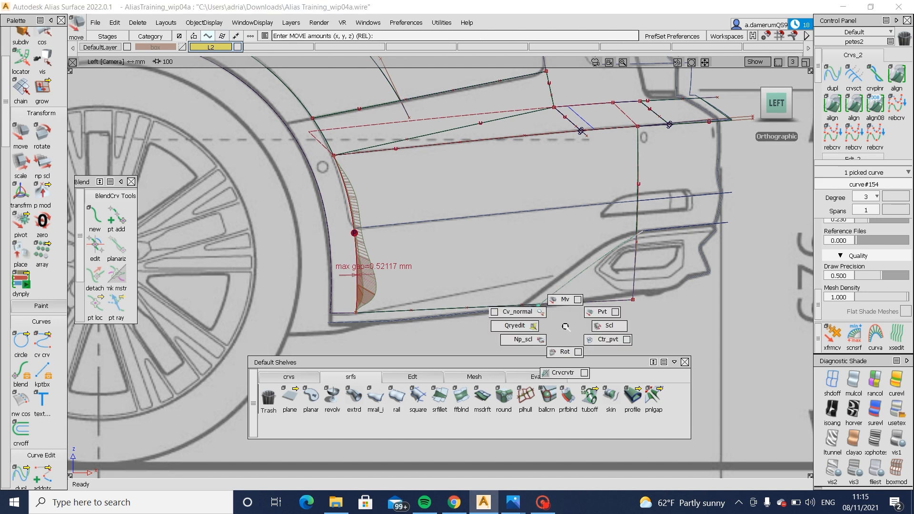
{"action": "right_click_drag", "start_coordinate": [566, 327], "coordinate": [565, 303], "text": "ctrl+shift"}
{"action": "left_click_drag", "start_coordinate": [579, 341], "coordinate": [567, 342]}
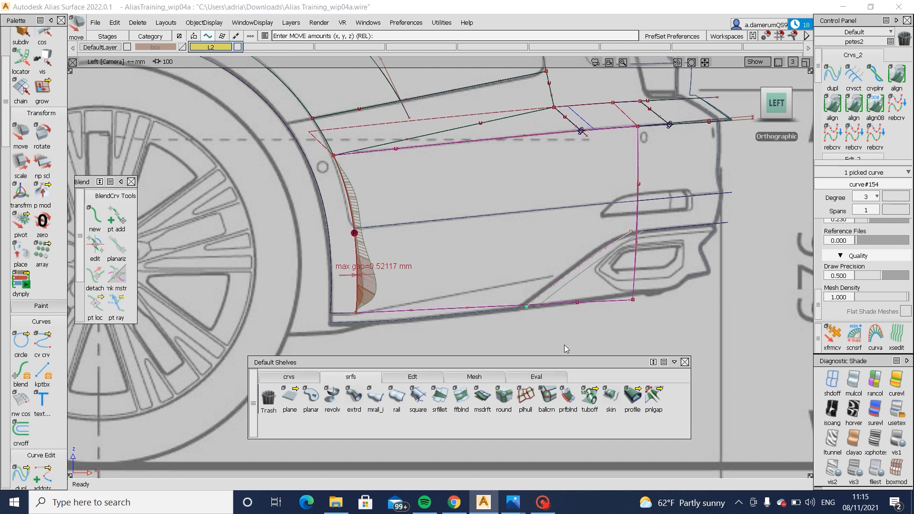
{"action": "right_click_drag", "start_coordinate": [565, 345], "coordinate": [652, 325], "text": "ctrl+shift"}
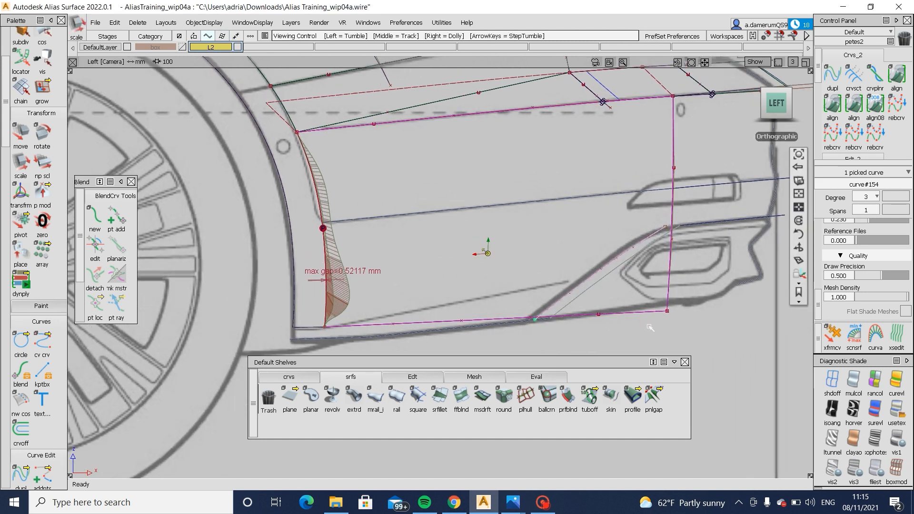
{"action": "middle_click_drag", "start_coordinate": [651, 325], "coordinate": [602, 318], "text": "alt+shift"}
{"action": "key", "text": "ctrl+z"}
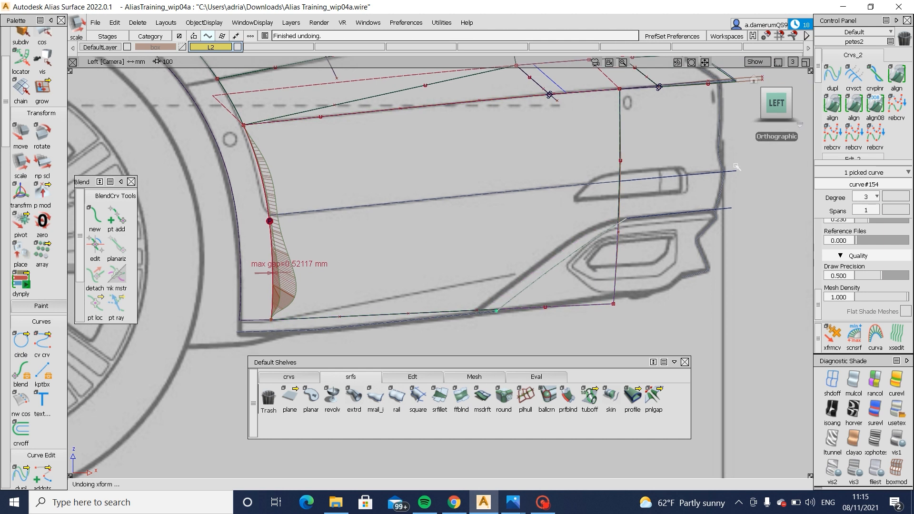
{"action": "left_click_drag", "start_coordinate": [681, 297], "coordinate": [659, 221], "text": "ctrl+shift"}
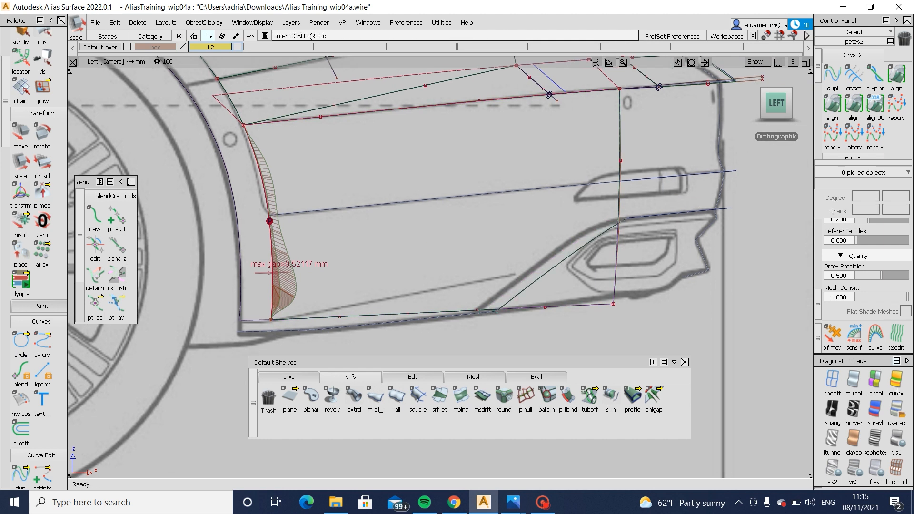
- Restore the shaded display and examine the two curves forming the upper horizontal line around the rear bumper, leaving nothing selected
{"action": "left_click", "coordinate": [901, 406]}
{"action": "mouse_move", "coordinate": [631, 248]}
{"action": "left_mouse_down", "text": "alt+shift"}
{"action": "mouse_move", "coordinate": [363, 284]}
{"action": "mouse_move", "coordinate": [324, 259]}
{"action": "mouse_move", "coordinate": [550, 235]}
{"action": "left_mouse_up", "text": "alt+shift"}
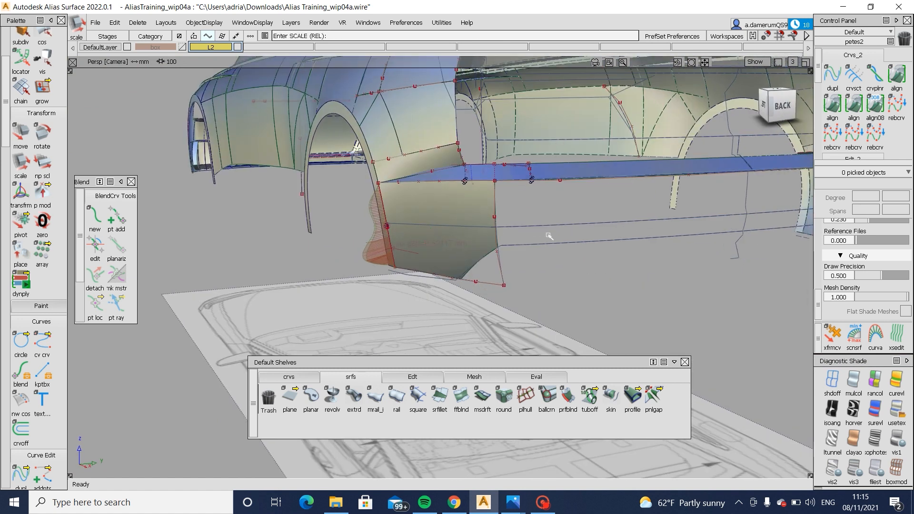
{"action": "right_click_drag", "start_coordinate": [637, 161], "coordinate": [649, 179], "text": "alt+shift"}
{"action": "middle_click_drag", "start_coordinate": [649, 180], "coordinate": [475, 213], "text": "alt+shift"}
{"action": "left_click_drag", "start_coordinate": [443, 267], "coordinate": [284, 261], "text": "alt+shift"}
{"action": "left_click_drag", "start_coordinate": [330, 263], "coordinate": [367, 291]}
{"action": "left_click_drag", "start_coordinate": [296, 293], "coordinate": [252, 250], "text": "alt+shift"}
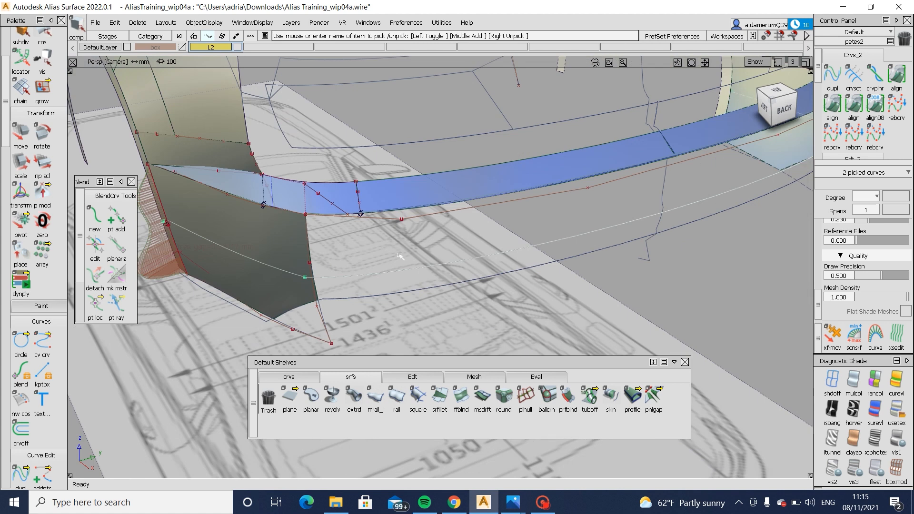
{"action": "left_click_drag", "start_coordinate": [400, 257], "coordinate": [472, 217], "text": "alt+shift"}
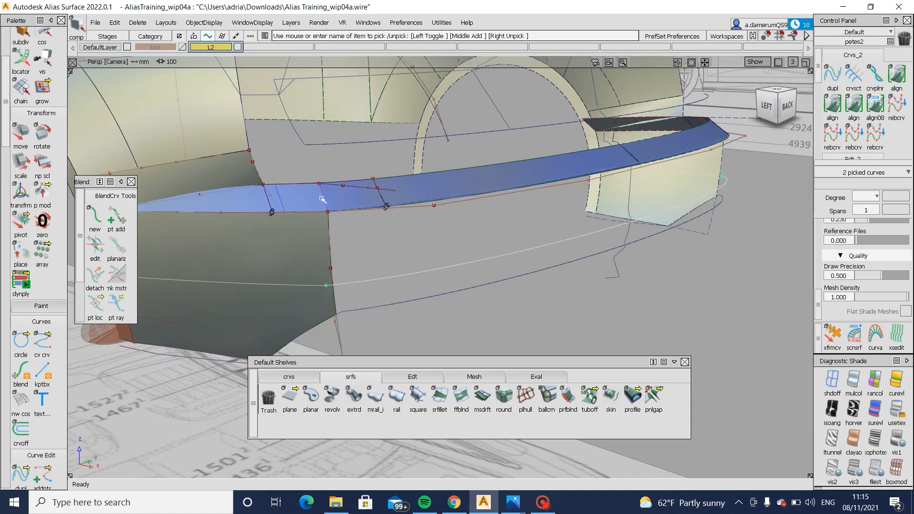
{"action": "left_click_drag", "start_coordinate": [370, 294], "coordinate": [390, 277], "text": "alt+shift"}
{"action": "left_click", "coordinate": [428, 230]}
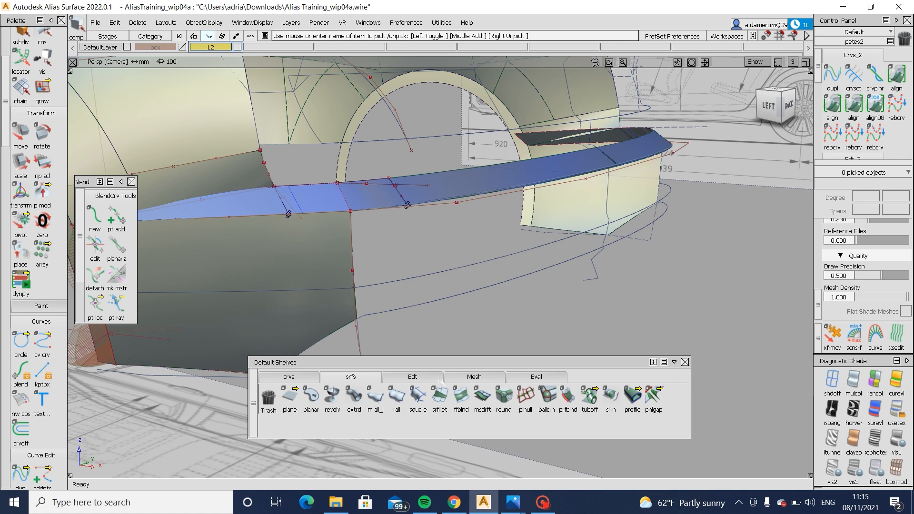
{"action": "left_click", "coordinate": [357, 260]}
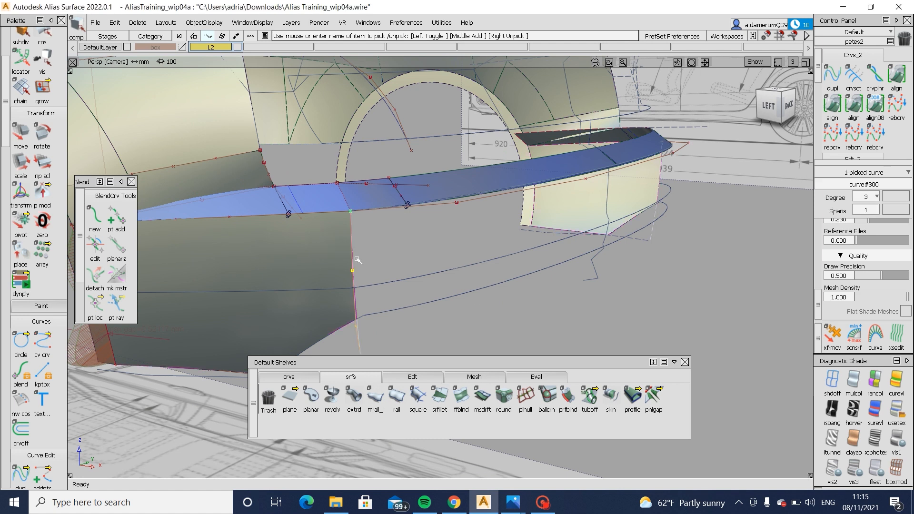
{"action": "left_click", "coordinate": [418, 398]}
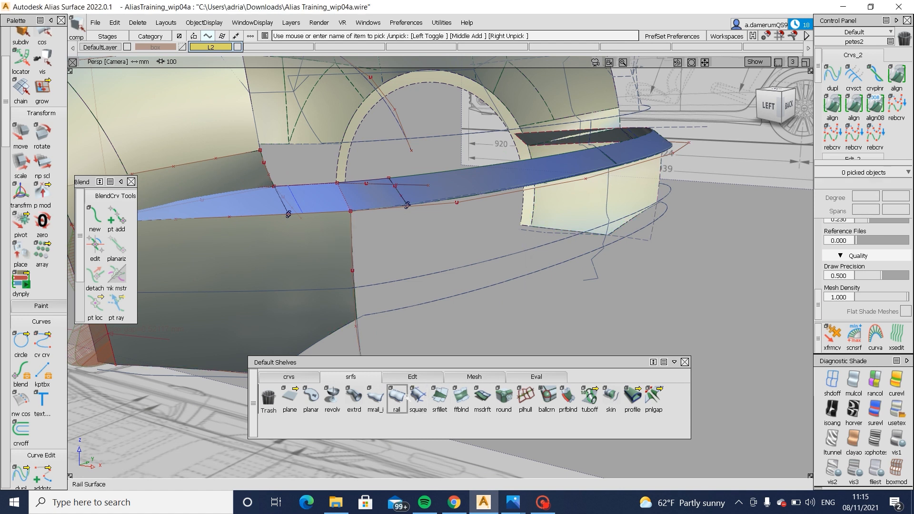
{"action": "left_click", "coordinate": [398, 397]}
{"action": "left_click", "coordinate": [444, 208]}
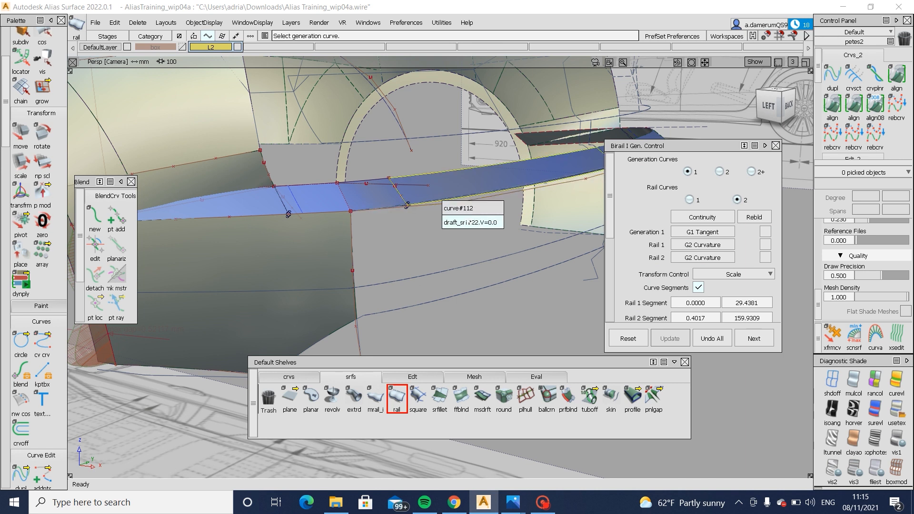
{"action": "left_click", "coordinate": [435, 284]}
- Select the long ledge surface across the rear of the car and untrim it
{"action": "mouse_move", "coordinate": [445, 193]}
{"action": "left_mouse_down", "text": "ctrl+shift"}
{"action": "mouse_move", "coordinate": [461, 181]}
{"action": "mouse_move", "coordinate": [438, 202]}
{"action": "left_mouse_up", "text": "ctrl+shift"}
{"action": "left_click", "coordinate": [461, 182]}
{"action": "left_click", "coordinate": [460, 187]}
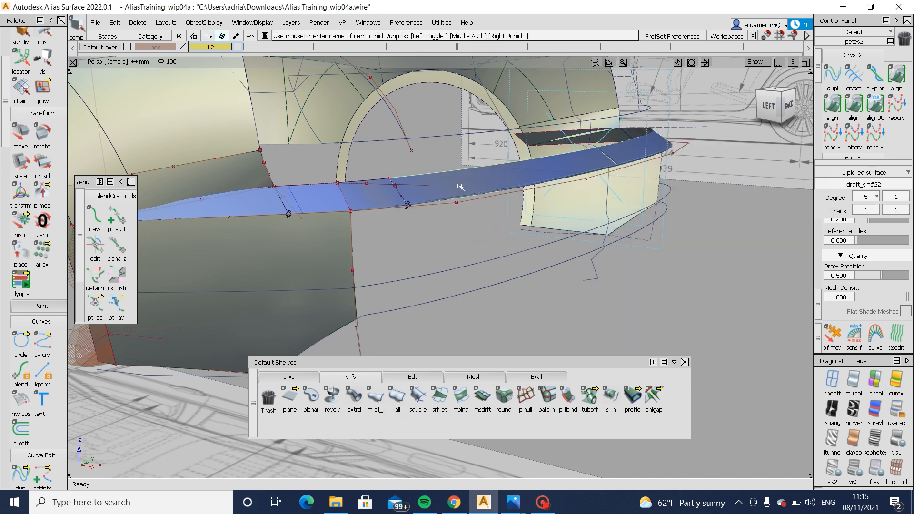
{"action": "right_click_drag", "start_coordinate": [460, 187], "coordinate": [455, 272], "text": "ctrl+shift"}
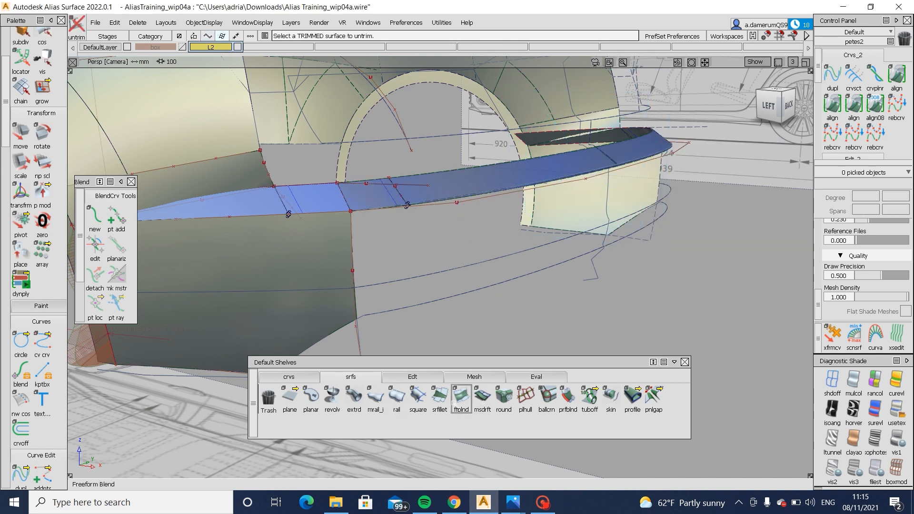
- Build a birail surface across the rear bumper, with the ledge's lower edge as generation curve and both side surfaces' rear edges as rails
{"action": "left_click", "coordinate": [396, 399]}
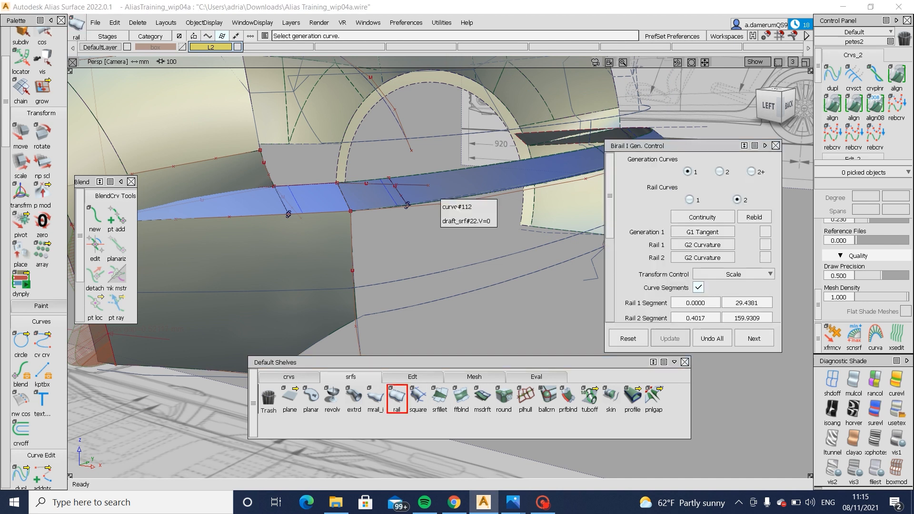
{"action": "left_click", "coordinate": [353, 247]}
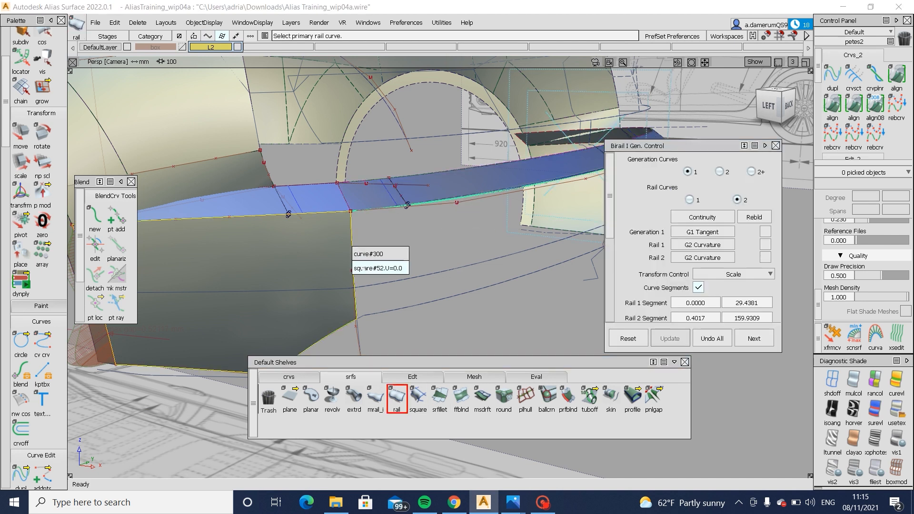
{"action": "left_click", "coordinate": [373, 269]}
{"action": "middle_click_drag", "start_coordinate": [578, 172], "coordinate": [462, 187], "text": "alt+shift"}
{"action": "left_click", "coordinate": [450, 184]}
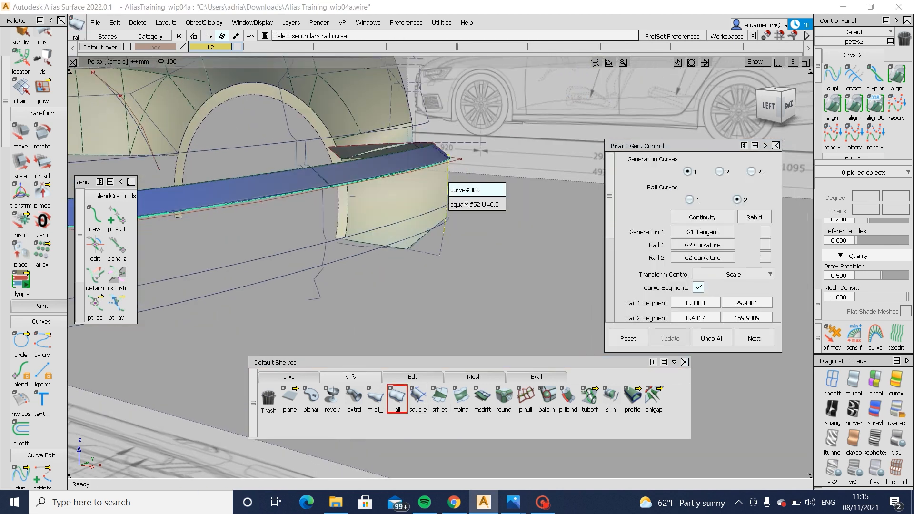
{"action": "left_click", "coordinate": [474, 204]}
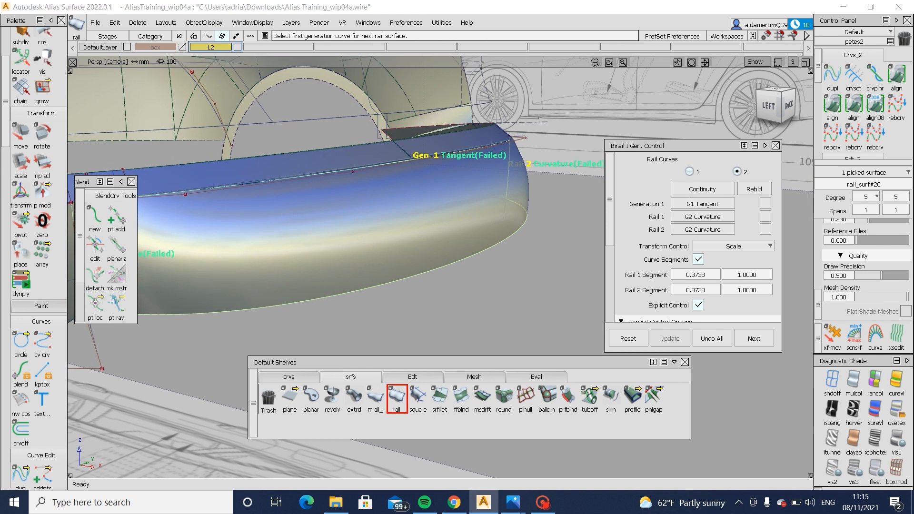
- Set the continuity of the rail surface's Generation 1, Rail 1 and Rail 2 to G0 Position
{"action": "left_click", "coordinate": [703, 204]}
{"action": "left_click", "coordinate": [703, 214]}
{"action": "left_click", "coordinate": [703, 216]}
{"action": "left_click", "coordinate": [697, 228]}
{"action": "left_click", "coordinate": [700, 231]}
{"action": "left_click", "coordinate": [700, 241]}
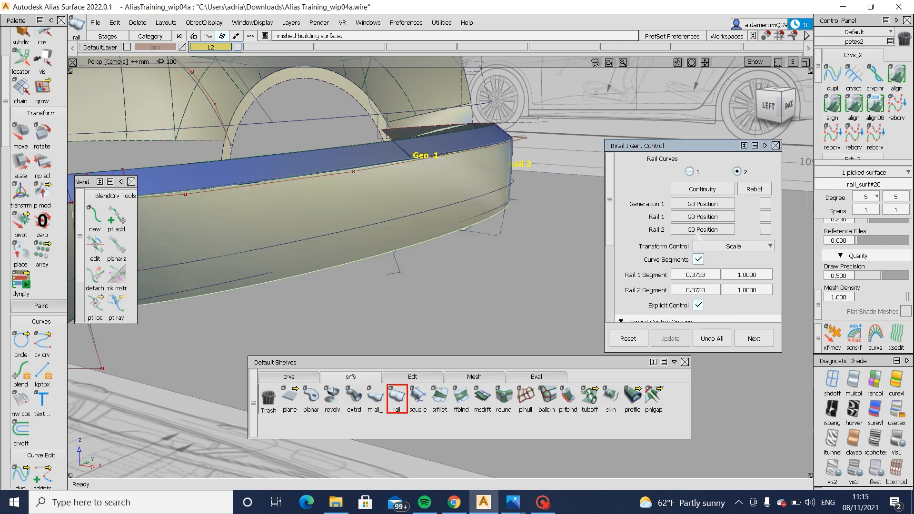
- Apply the horizontal/vertical zebra shading to the new rear bumper surface and inspect its highlights from the side and rear corner
{"action": "middle_click_drag", "start_coordinate": [510, 253], "coordinate": [645, 237], "text": "alt+shift"}
{"action": "left_click_drag", "start_coordinate": [425, 224], "coordinate": [806, 392], "text": "alt+shift"}
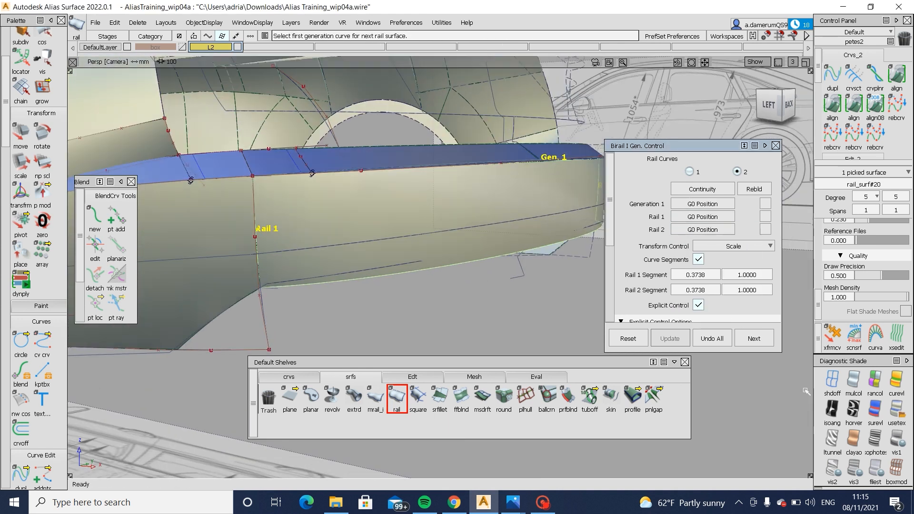
{"action": "left_click", "coordinate": [854, 409]}
{"action": "left_click_drag", "start_coordinate": [586, 238], "coordinate": [509, 267], "text": "alt+shift"}
{"action": "middle_click_drag", "start_coordinate": [510, 266], "coordinate": [352, 295], "text": "alt+shift"}
{"action": "mouse_move", "coordinate": [353, 295]}
{"action": "left_mouse_down", "text": "alt+shift"}
{"action": "mouse_move", "coordinate": [352, 276]}
{"action": "mouse_move", "coordinate": [288, 250]}
{"action": "mouse_move", "coordinate": [341, 300]}
{"action": "left_mouse_up", "text": "alt+shift"}
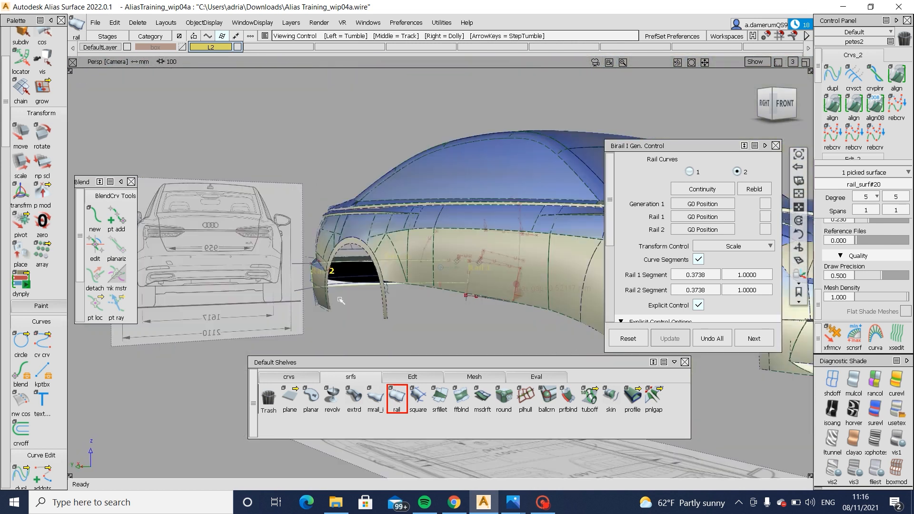
{"action": "left_click_drag", "start_coordinate": [304, 264], "coordinate": [726, 97], "text": "alt+shift"}
{"action": "left_click", "coordinate": [775, 104]}
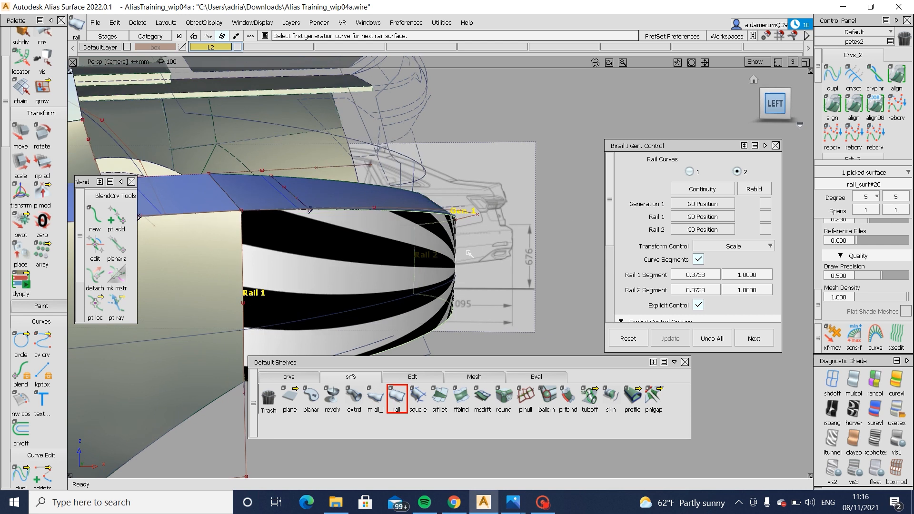
- Inspect the zebra highlights on the new rear bumper surface in the left view and in perspective
{"action": "middle_click_drag", "start_coordinate": [435, 182], "coordinate": [458, 155], "text": "alt+shift"}
{"action": "left_click_drag", "start_coordinate": [459, 215], "coordinate": [460, 275], "text": "ctrl+shift"}
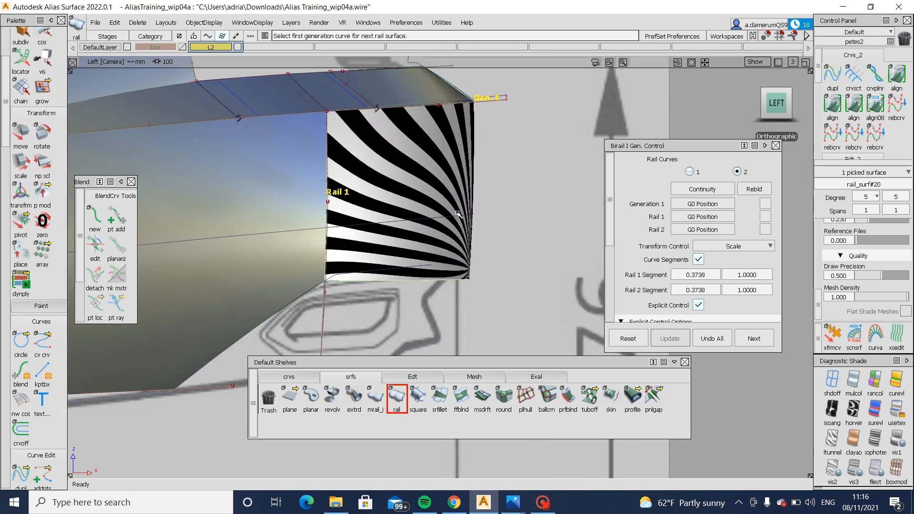
{"action": "left_click_drag", "start_coordinate": [453, 237], "coordinate": [485, 210], "text": "ctrl+shift"}
{"action": "left_click", "coordinate": [467, 257]}
{"action": "key", "text": "Delete"}
{"action": "key", "text": "ctrl+z"}
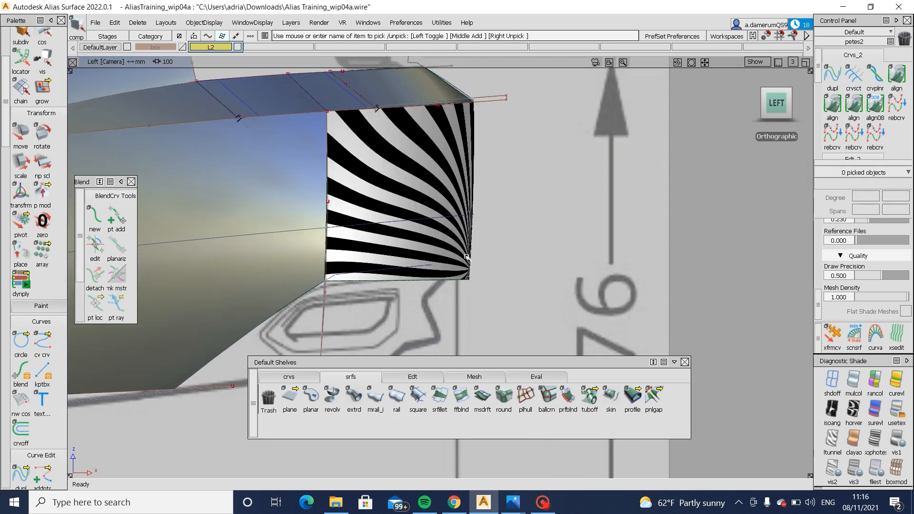
{"action": "mouse_move", "coordinate": [467, 258]}
{"action": "left_mouse_down", "text": "alt+shift"}
{"action": "mouse_move", "coordinate": [453, 249]}
{"action": "mouse_move", "coordinate": [459, 259]}
{"action": "left_mouse_up", "text": "alt+shift"}
{"action": "right_click_drag", "start_coordinate": [460, 259], "coordinate": [471, 246], "text": "alt+shift"}
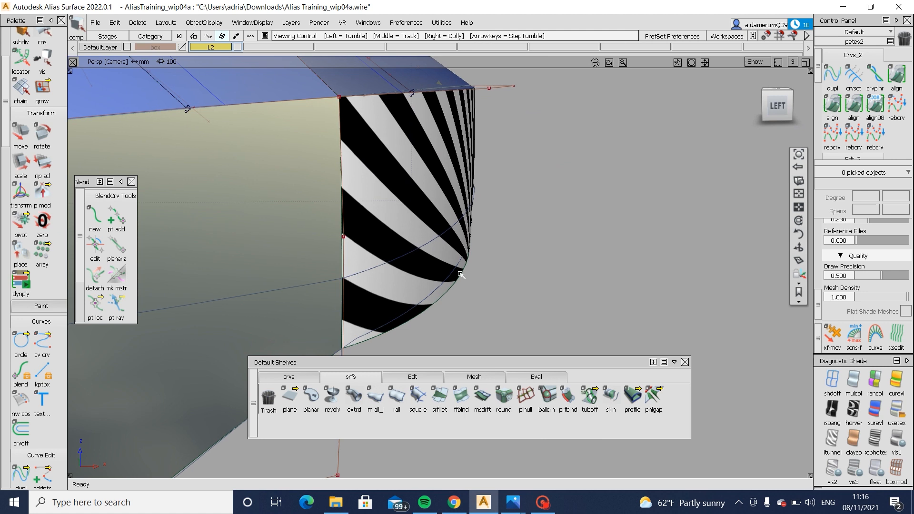
- Check the rear bumper surface and the curves crossing it by selecting them in turn
{"action": "left_click_drag", "start_coordinate": [473, 245], "coordinate": [410, 208], "text": "alt+shift"}
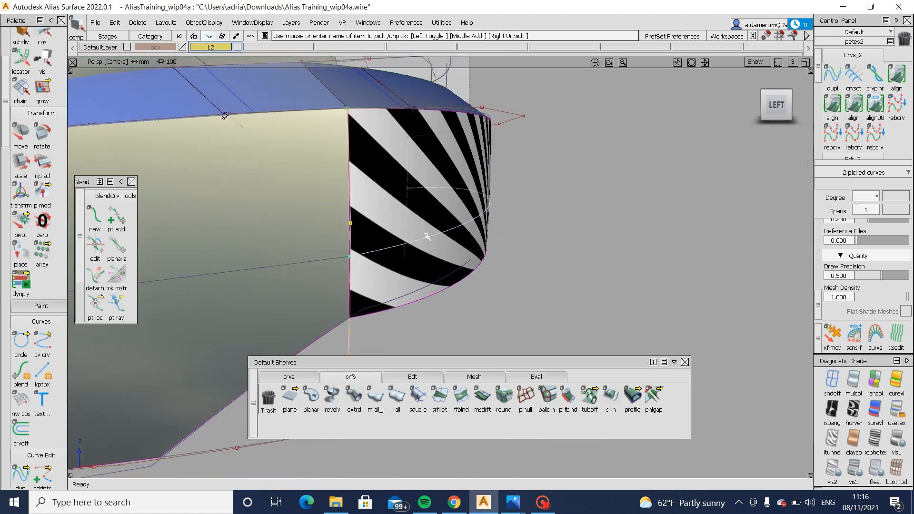
{"action": "left_click_drag", "start_coordinate": [464, 258], "coordinate": [469, 200], "text": "ctrl+shift"}
{"action": "left_click_drag", "start_coordinate": [427, 181], "coordinate": [393, 222], "text": "ctrl+shift"}
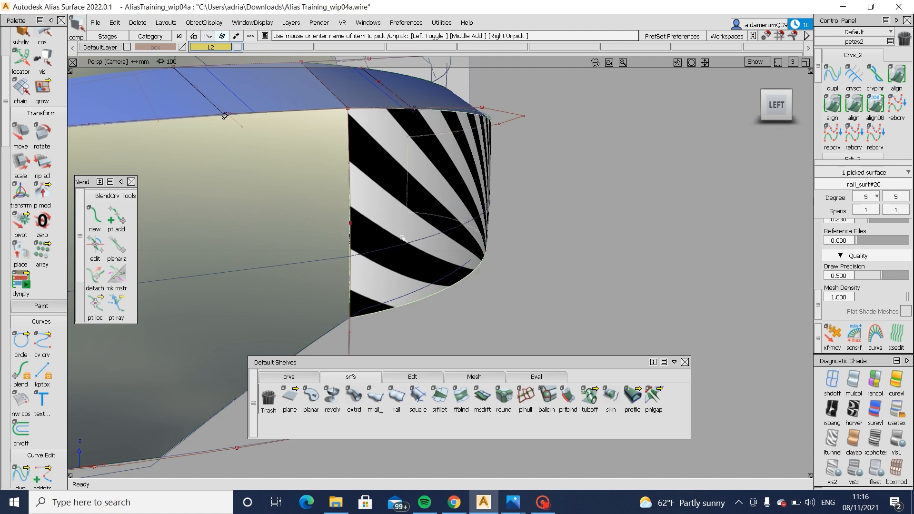
{"action": "left_click_drag", "start_coordinate": [392, 256], "coordinate": [386, 222], "text": "ctrl+shift"}
{"action": "left_click", "coordinate": [399, 251]}
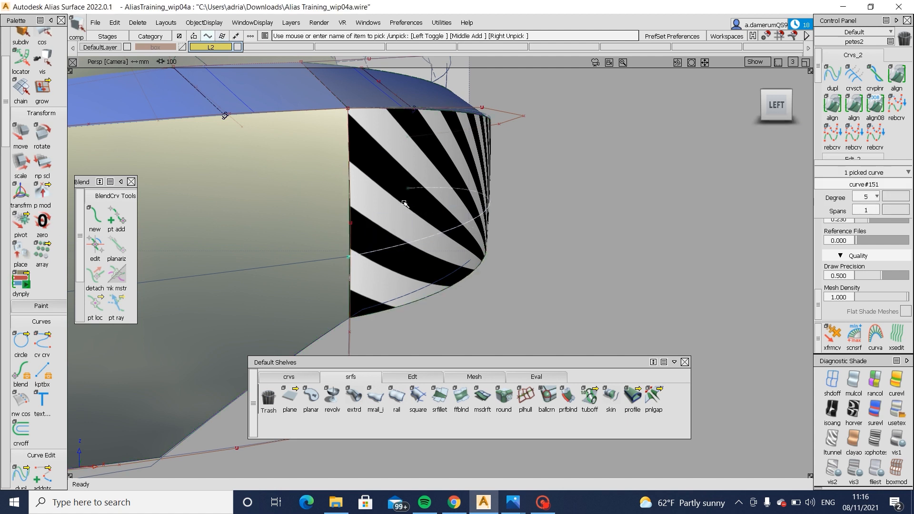
{"action": "left_click", "coordinate": [376, 231]}
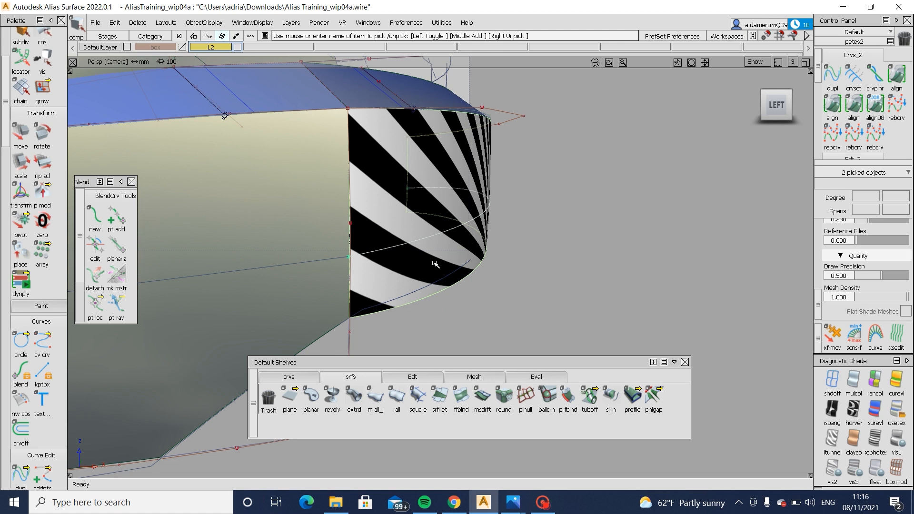
{"action": "left_click_drag", "start_coordinate": [458, 304], "coordinate": [459, 209], "text": "ctrl+shift"}
- Draw an edit point curve in the left view along the bumper's lower line, running past the rear end
{"action": "left_click", "coordinate": [776, 104]}
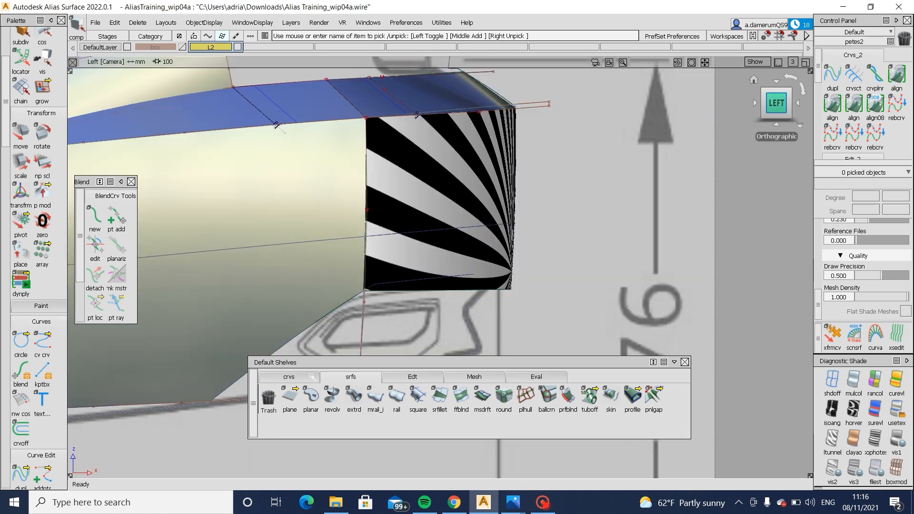
{"action": "left_click", "coordinate": [312, 377]}
{"action": "left_click", "coordinate": [311, 399]}
{"action": "left_click", "coordinate": [507, 275]}
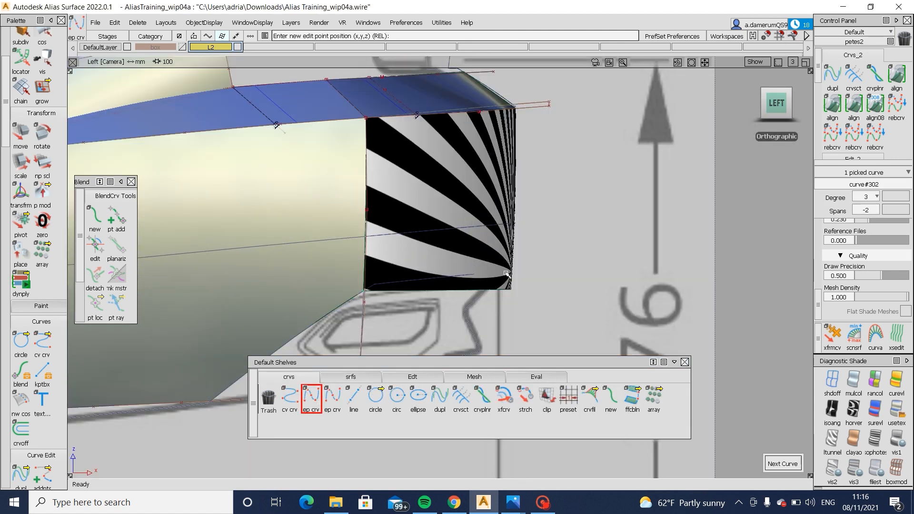
{"action": "left_click_drag", "start_coordinate": [541, 265], "coordinate": [509, 233]}
{"action": "left_click", "coordinate": [514, 238]}
{"action": "middle_click_drag", "start_coordinate": [514, 248], "coordinate": [538, 260], "text": "ctrl+shift"}
{"action": "left_click", "coordinate": [532, 267]}
- Project the new curve onto the rear bumper surface and trim away the area below it
{"action": "left_click", "coordinate": [789, 463]}
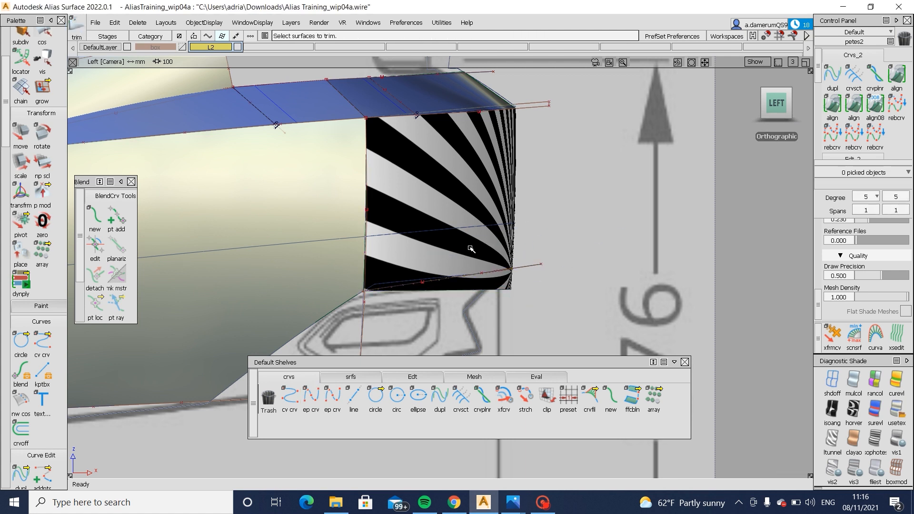
{"action": "left_click", "coordinate": [471, 248]}
{"action": "left_click", "coordinate": [737, 469]}
- Stretch the rear end of the lower trim curve so it follows the bumper line in the blueprint
{"action": "right_click_drag", "start_coordinate": [591, 328], "coordinate": [591, 316], "text": "alt+shift"}
{"action": "middle_click_drag", "start_coordinate": [591, 316], "coordinate": [578, 300], "text": "alt+shift"}
{"action": "left_click", "coordinate": [525, 398]}
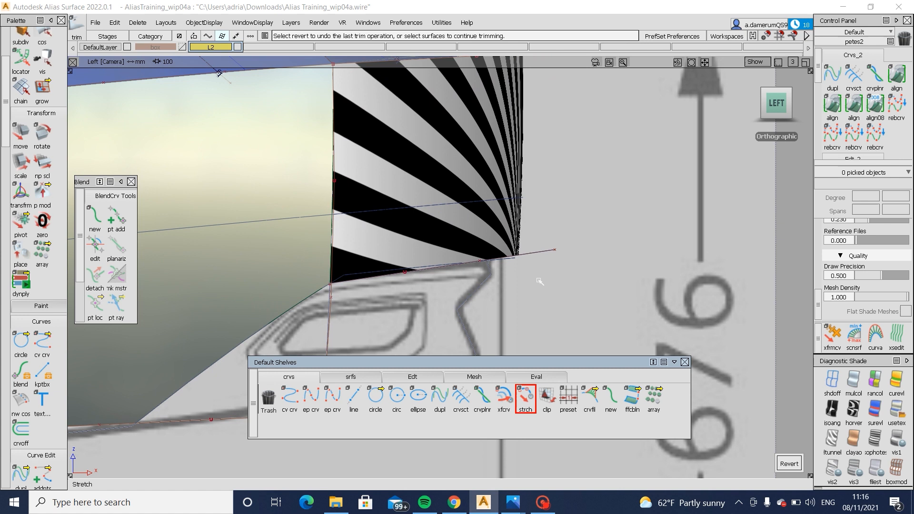
{"action": "left_click", "coordinate": [556, 250]}
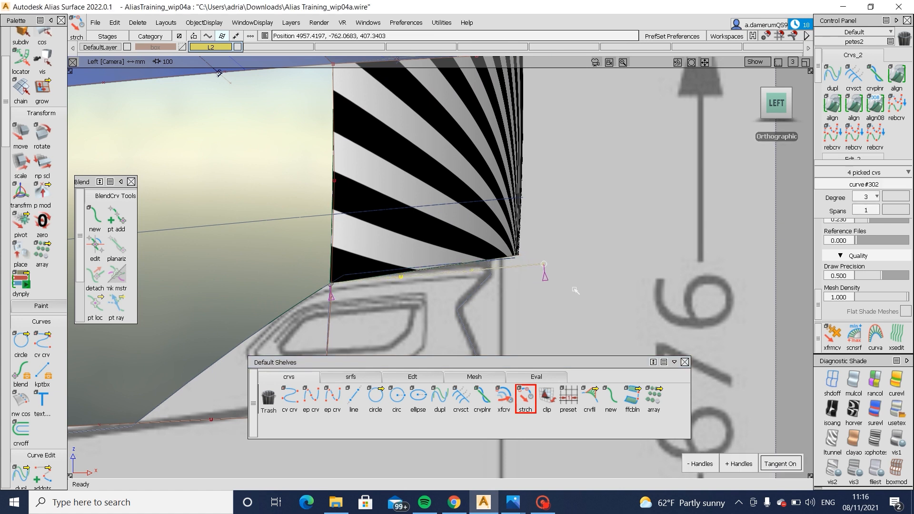
{"action": "left_click_drag", "start_coordinate": [576, 288], "coordinate": [576, 288]}
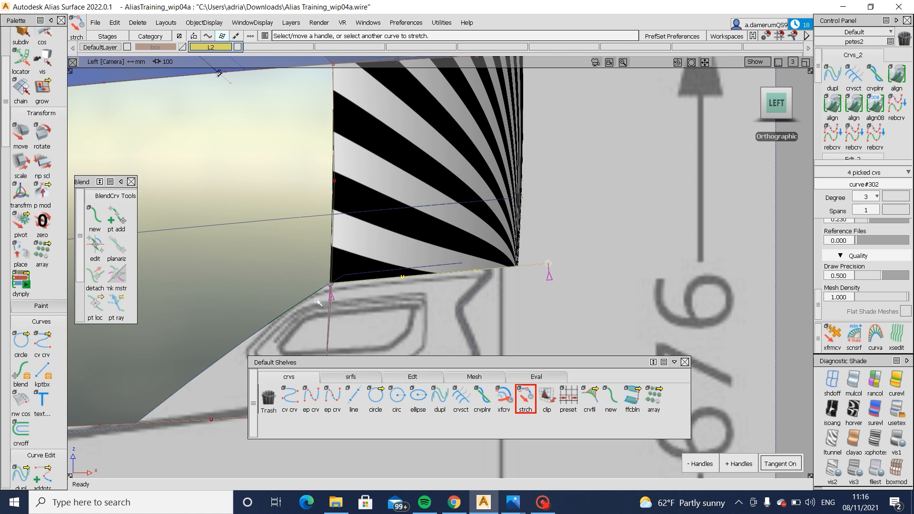
{"action": "left_click_drag", "start_coordinate": [299, 300], "coordinate": [376, 273], "text": "ctrl+shift"}
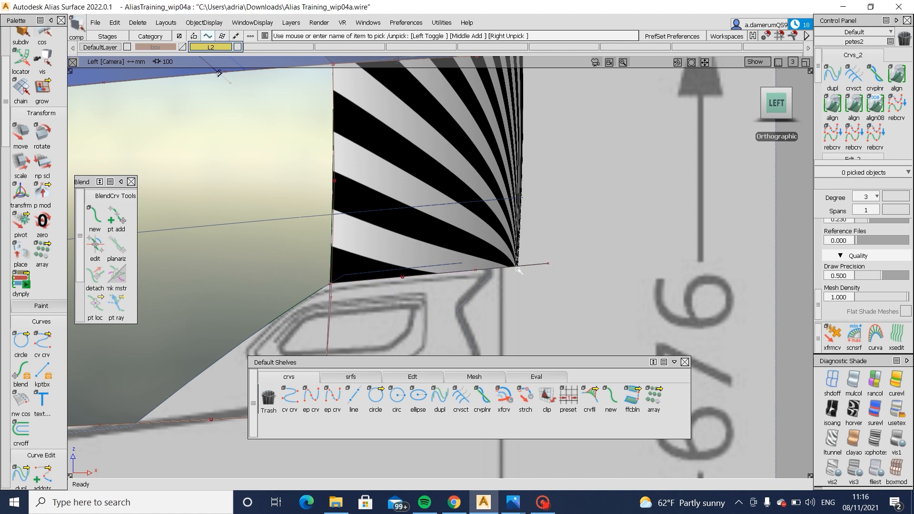
- Move the whole lower trim curve slightly upwards in the left view
{"action": "left_click_drag", "start_coordinate": [524, 260], "coordinate": [556, 281]}
{"action": "mouse_move", "coordinate": [577, 285]}
{"action": "right_mouse_down"}
{"action": "mouse_move", "coordinate": [576, 263]}
{"action": "mouse_move", "coordinate": [573, 277]}
{"action": "right_mouse_up"}
{"action": "left_click_drag", "start_coordinate": [421, 305], "coordinate": [421, 274], "text": "ctrl+shift"}
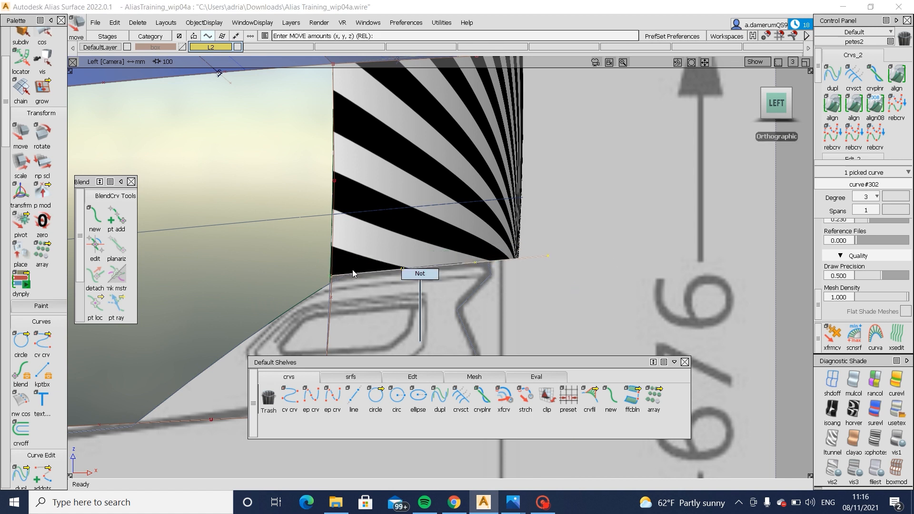
{"action": "left_click_drag", "start_coordinate": [353, 272], "coordinate": [328, 288], "text": "ctrl+shift"}
{"action": "left_click", "coordinate": [296, 310]}
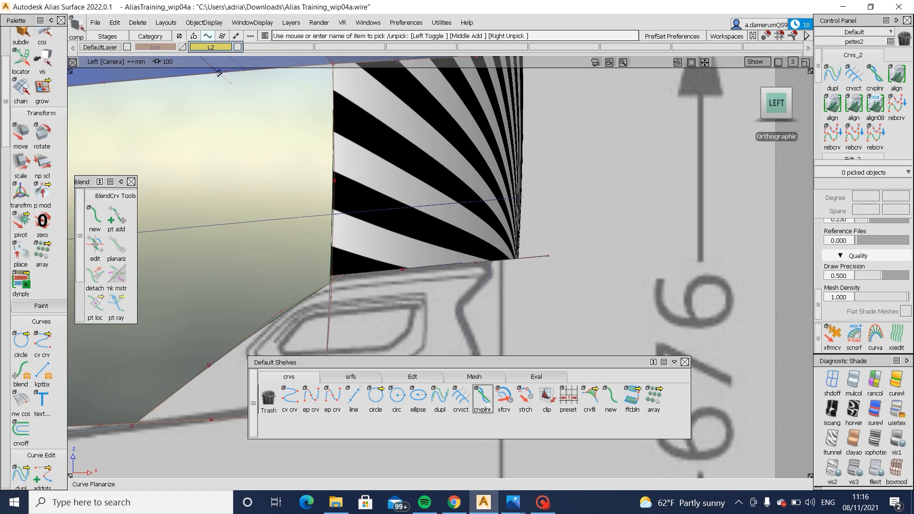
- Stretch the side surface's diagonal trim curve, matching its upper end to the bumper corner and shifting its lower end forward
{"action": "left_click", "coordinate": [525, 398]}
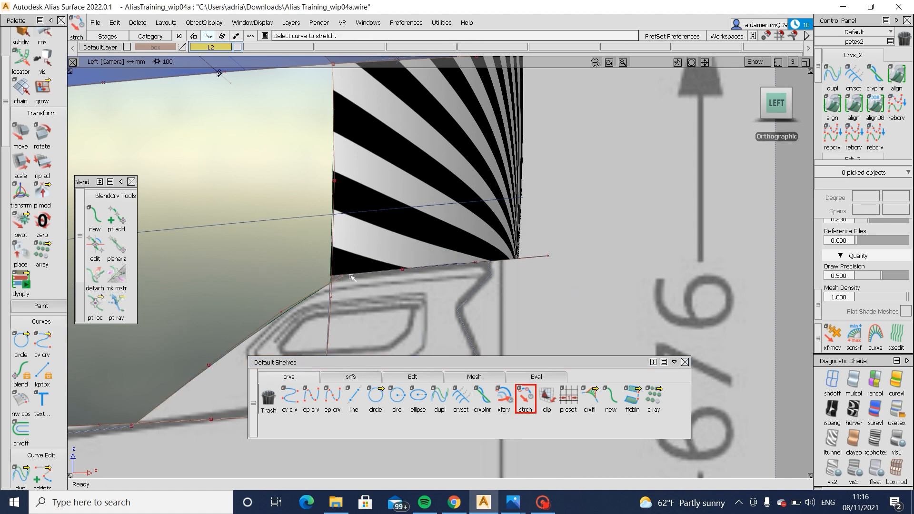
{"action": "left_click", "coordinate": [347, 276]}
{"action": "left_click", "coordinate": [355, 281]}
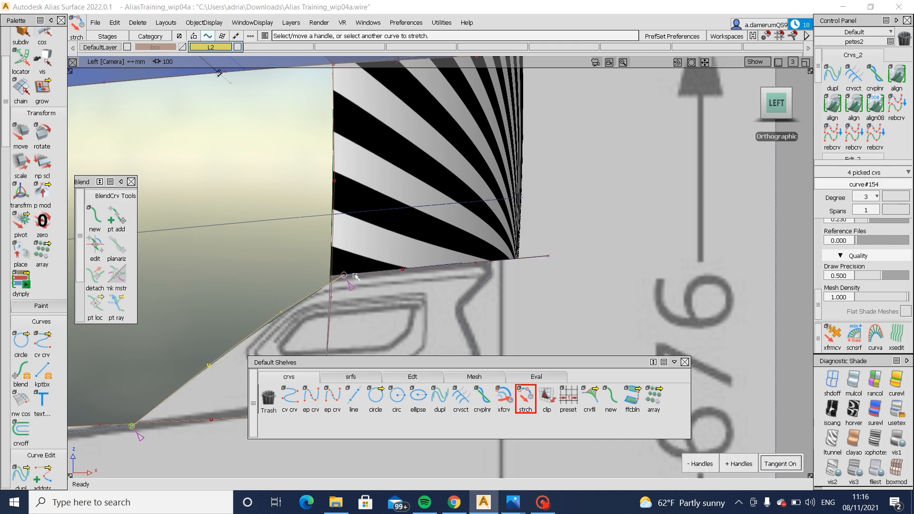
{"action": "left_click_drag", "start_coordinate": [335, 276], "coordinate": [299, 282]}
{"action": "middle_click_drag", "start_coordinate": [293, 339], "coordinate": [412, 301], "text": "alt+shift"}
{"action": "middle_click_drag", "start_coordinate": [275, 367], "coordinate": [320, 311], "text": "alt+shift"}
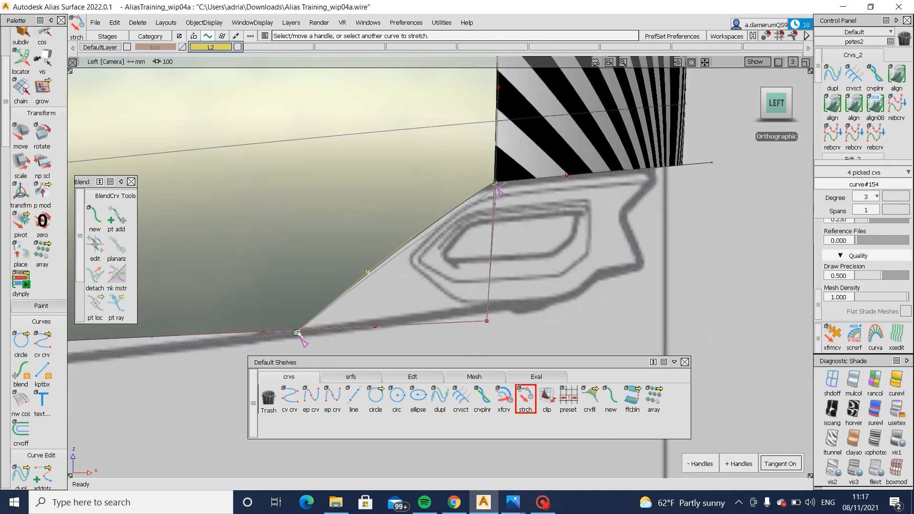
{"action": "left_click_drag", "start_coordinate": [355, 348], "coordinate": [376, 351]}
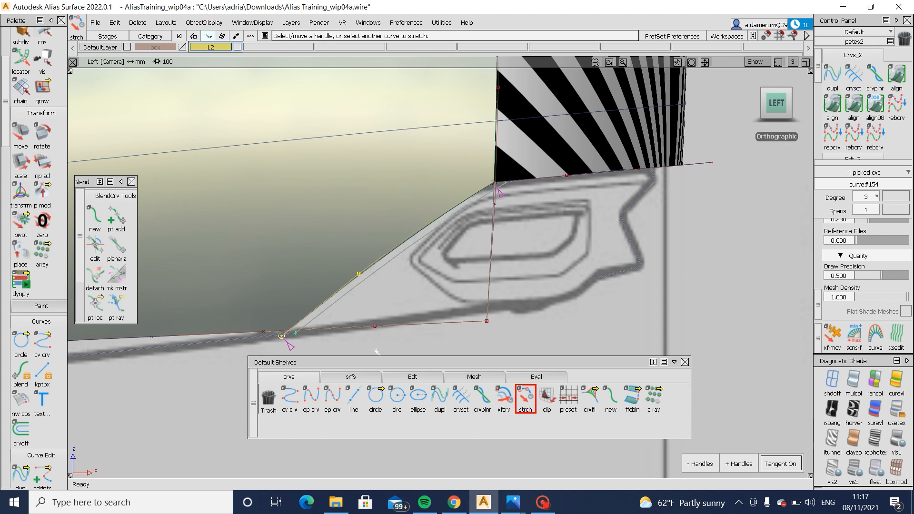
- Examine the trimmed side and rear bumper surfaces in perspective from the back and the side
{"action": "left_click_drag", "start_coordinate": [451, 180], "coordinate": [447, 165], "text": "ctrl+shift"}
{"action": "right_click_drag", "start_coordinate": [448, 164], "coordinate": [415, 183], "text": "alt+shift"}
{"action": "left_click_drag", "start_coordinate": [410, 186], "coordinate": [269, 206], "text": "alt+shift"}
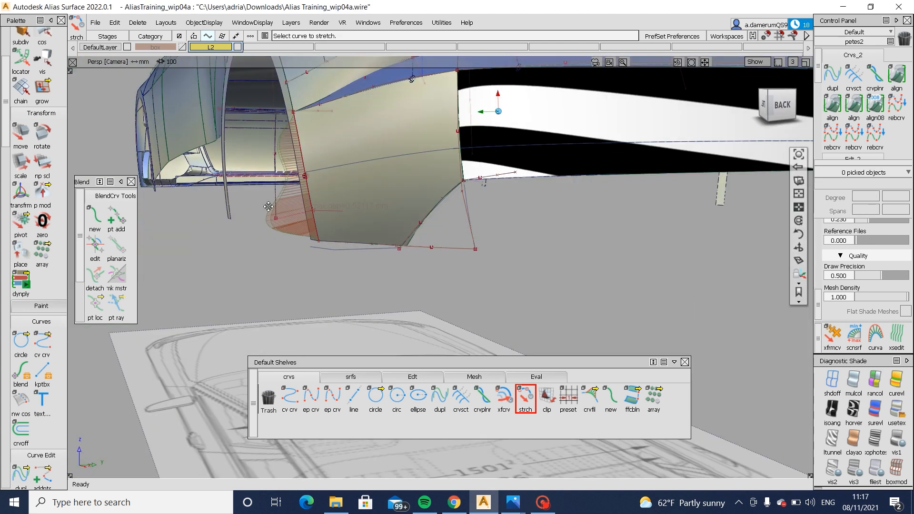
{"action": "middle_click_drag", "start_coordinate": [567, 131], "coordinate": [414, 217], "text": "alt+shift"}
{"action": "left_click_drag", "start_coordinate": [403, 223], "coordinate": [462, 229], "text": "alt+shift"}
{"action": "right_click_drag", "start_coordinate": [329, 229], "coordinate": [364, 239], "text": "alt+shift"}
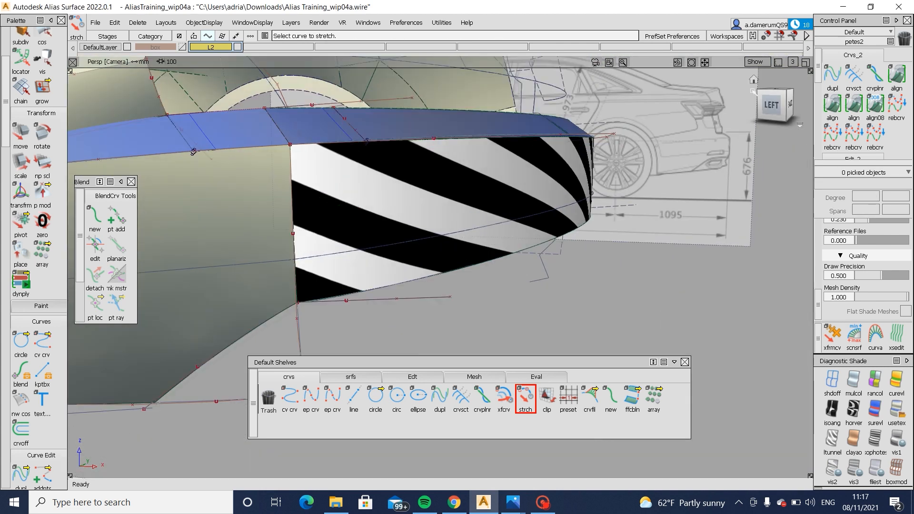
- Turn off the diagnostic shading in the left view and select the rear bumper surface against the blueprint
{"action": "left_click", "coordinate": [775, 108]}
{"action": "left_click", "coordinate": [832, 381]}
{"action": "right_click_drag", "start_coordinate": [501, 248], "coordinate": [541, 255], "text": "alt+shift"}
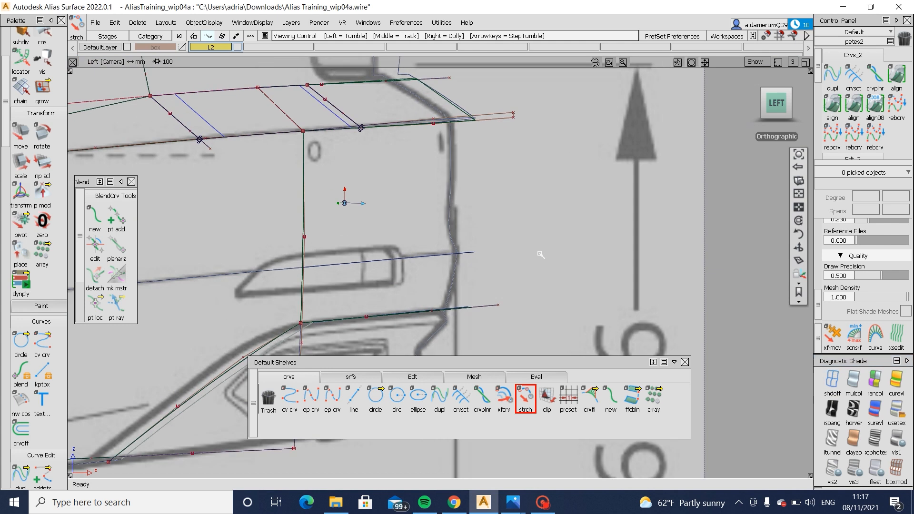
{"action": "middle_click_drag", "start_coordinate": [420, 265], "coordinate": [521, 240], "text": "alt+shift"}
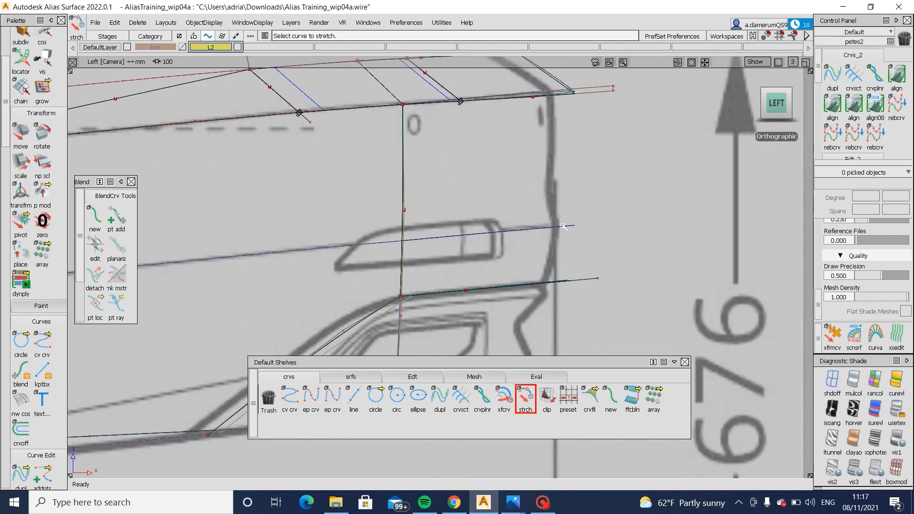
{"action": "left_click_drag", "start_coordinate": [512, 186], "coordinate": [481, 207], "text": "ctrl+shift"}
{"action": "left_click_drag", "start_coordinate": [419, 225], "coordinate": [379, 239]}
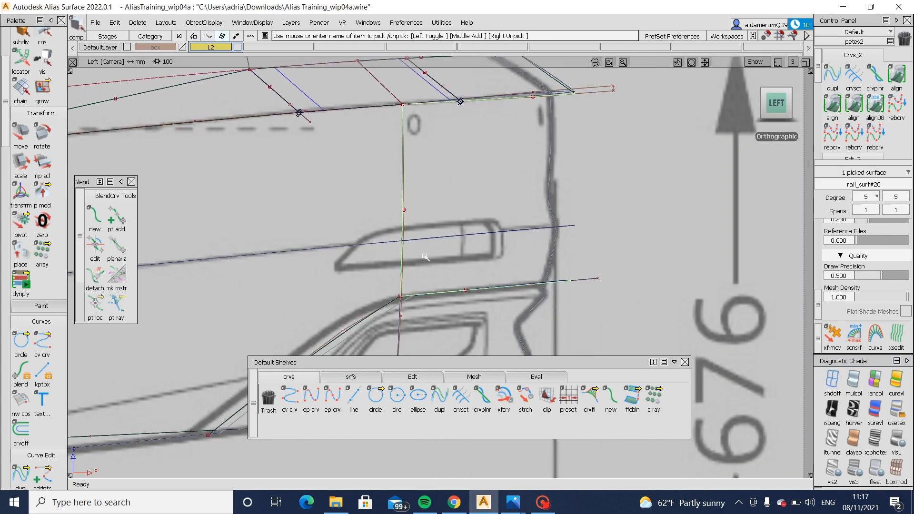
{"action": "middle_click_drag", "start_coordinate": [381, 275], "coordinate": [539, 247], "text": "alt+shift"}
{"action": "right_click_drag", "start_coordinate": [428, 247], "coordinate": [335, 241], "text": "alt+shift"}
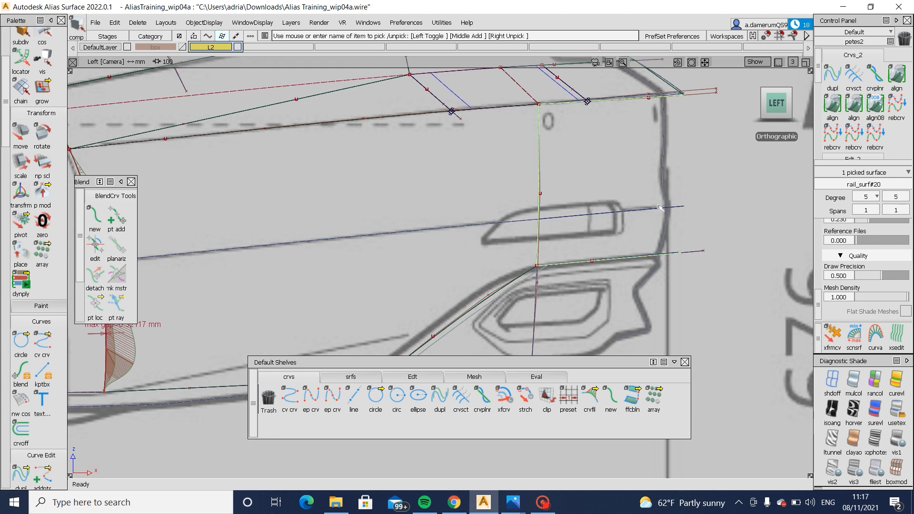
- Shade the bumper surfaces and inspect the side surface's control points against the blueprint in the left view
{"action": "right_click_drag", "start_coordinate": [660, 207], "coordinate": [619, 181], "text": "ctrl+shift"}
{"action": "left_click_drag", "start_coordinate": [717, 283], "coordinate": [690, 125], "text": "ctrl+shift"}
{"action": "left_click", "coordinate": [875, 381]}
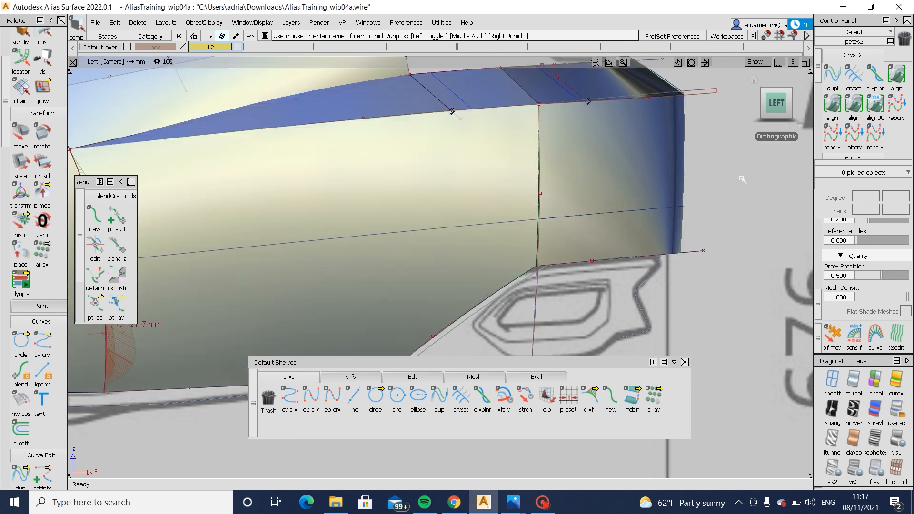
{"action": "middle_click_drag", "start_coordinate": [673, 212], "coordinate": [694, 194], "text": "alt+shift"}
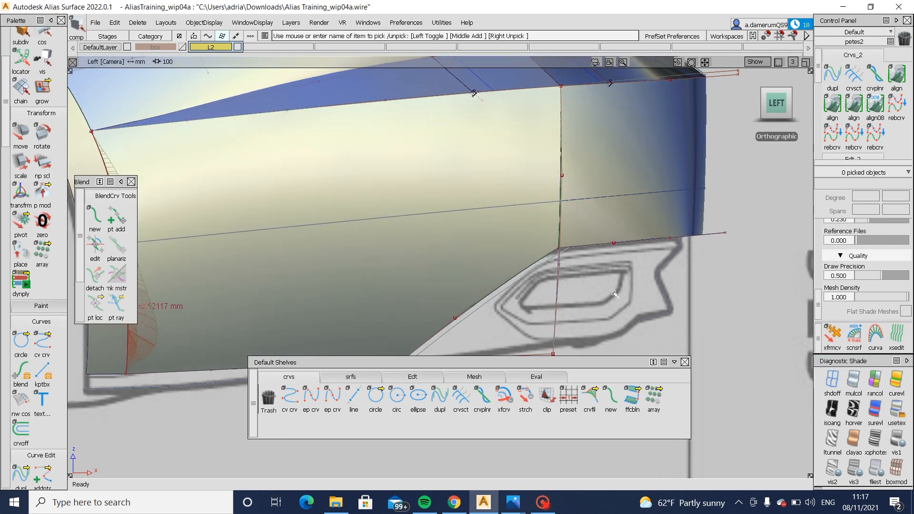
{"action": "left_click", "coordinate": [469, 269]}
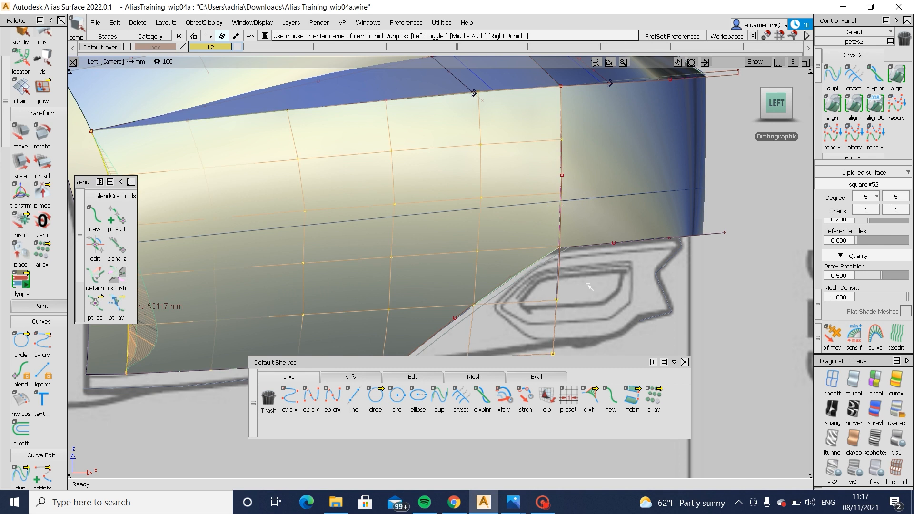
{"action": "middle_click_drag", "start_coordinate": [590, 287], "coordinate": [619, 232], "text": "alt+shift"}
{"action": "left_click_drag", "start_coordinate": [606, 286], "coordinate": [621, 163], "text": "ctrl+shift"}
{"action": "left_click", "coordinate": [506, 188]}
- Shift the two middle control points of the vertical corner curve rearwards by about 7 mm each to bow it outwards
{"action": "left_click_drag", "start_coordinate": [575, 256], "coordinate": [580, 202], "text": "ctrl+shift"}
{"action": "middle_click_drag", "start_coordinate": [565, 207], "coordinate": [496, 305], "text": "alt+shift"}
{"action": "left_click", "coordinate": [826, 382]}
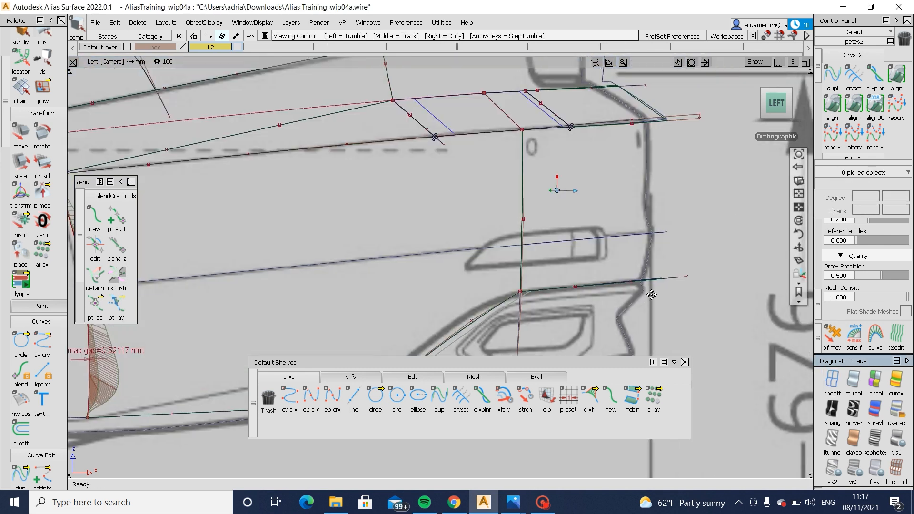
{"action": "middle_click_drag", "start_coordinate": [558, 190], "coordinate": [571, 179], "text": "alt+shift"}
{"action": "left_click_drag", "start_coordinate": [467, 222], "coordinate": [545, 212], "text": "ctrl+shift"}
{"action": "middle_click_drag", "start_coordinate": [561, 222], "coordinate": [572, 180], "text": "ctrl+shift"}
{"action": "left_click_drag", "start_coordinate": [572, 180], "coordinate": [579, 168]}
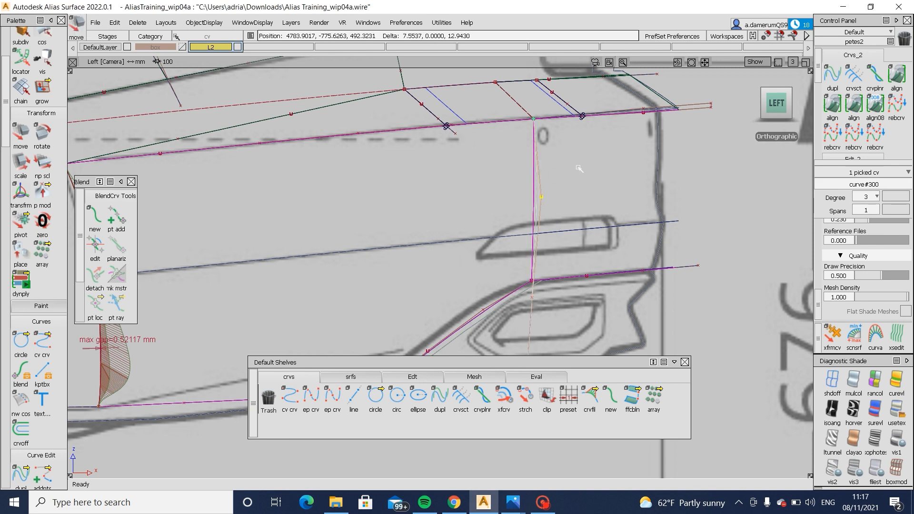
{"action": "middle_click_drag", "start_coordinate": [544, 304], "coordinate": [556, 238], "text": "alt+shift"}
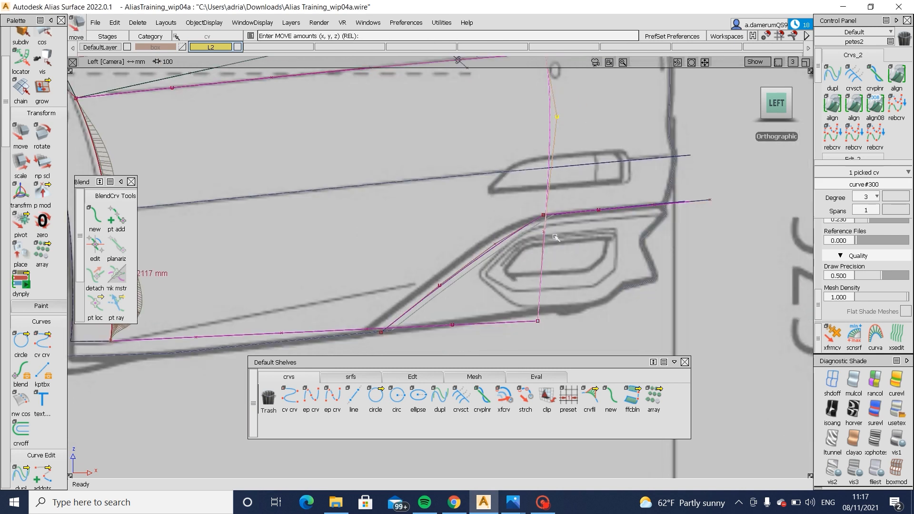
{"action": "left_click_drag", "start_coordinate": [494, 229], "coordinate": [565, 248], "text": "ctrl+shift"}
{"action": "middle_click_drag", "start_coordinate": [581, 275], "coordinate": [608, 242], "text": "ctrl+shift"}
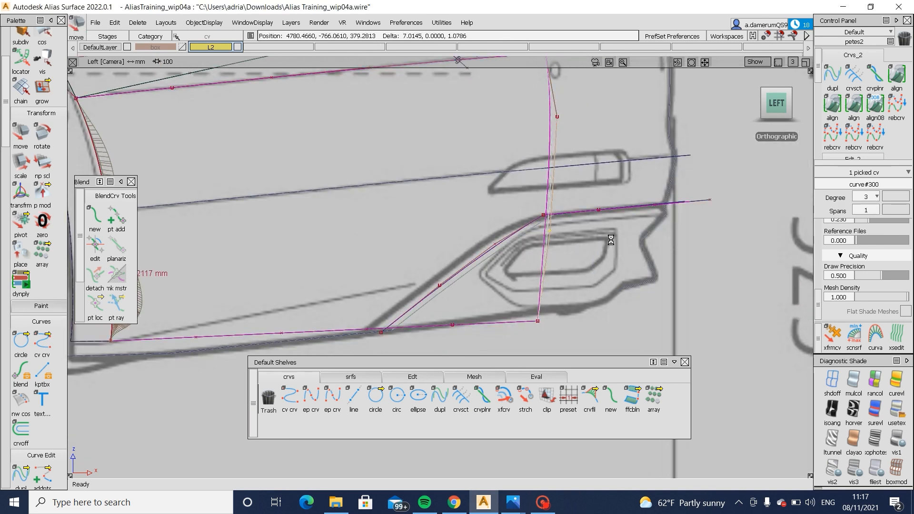
- Shorten the rear end of the side surface's lower boundary curve slightly with Extend
{"action": "right_click_drag", "start_coordinate": [626, 240], "coordinate": [590, 300], "text": "alt+shift"}
{"action": "middle_click_drag", "start_coordinate": [590, 300], "coordinate": [580, 365], "text": "alt+shift"}
{"action": "left_click_drag", "start_coordinate": [576, 301], "coordinate": [575, 333], "text": "ctrl+shift"}
{"action": "left_click_drag", "start_coordinate": [498, 329], "coordinate": [520, 322], "text": "ctrl+shift"}
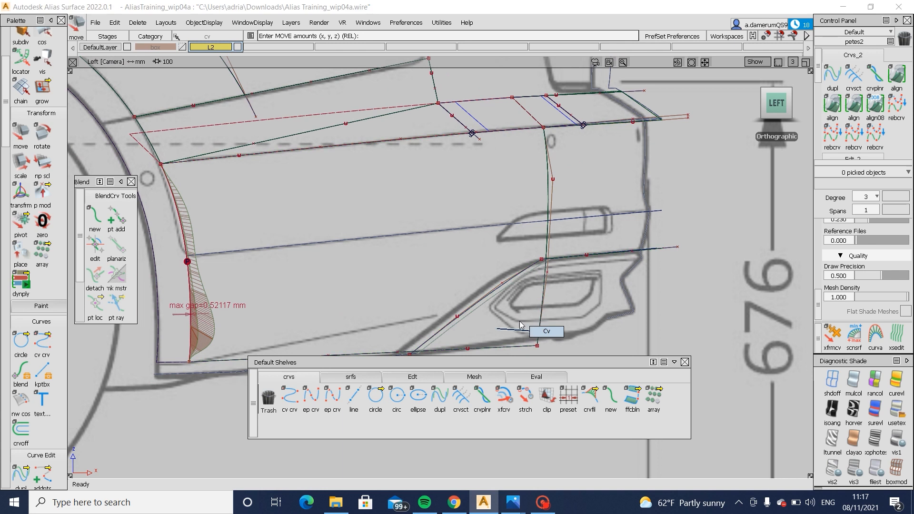
{"action": "middle_click_drag", "start_coordinate": [521, 324], "coordinate": [531, 300], "text": "alt+shift"}
{"action": "left_click", "coordinate": [413, 376]}
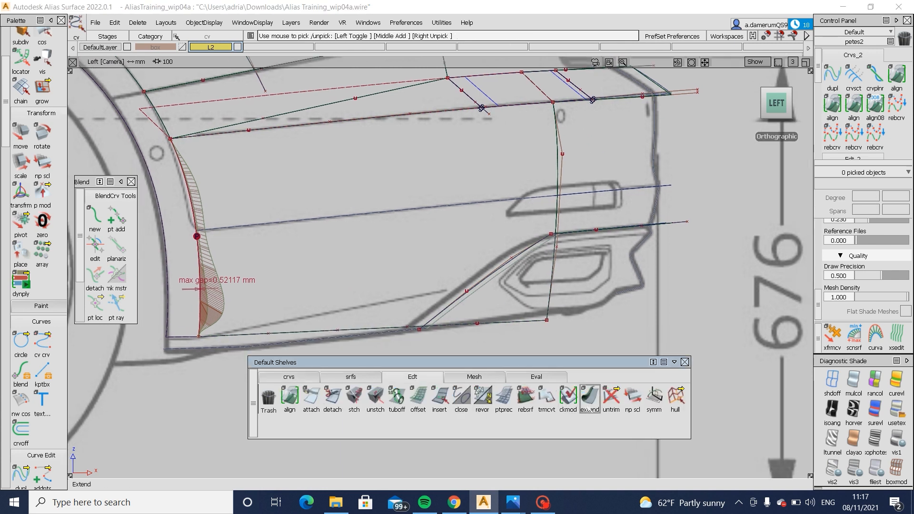
{"action": "left_click", "coordinate": [590, 402]}
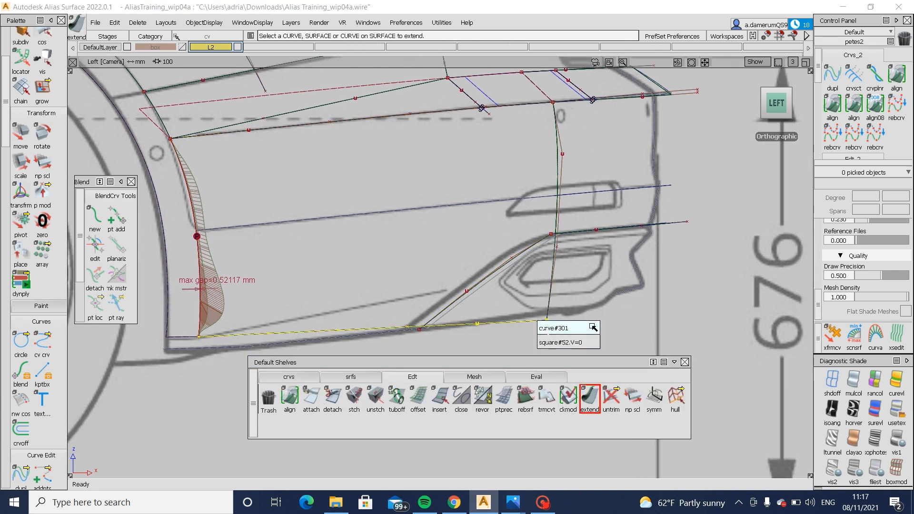
{"action": "left_click", "coordinate": [538, 322]}
{"action": "left_click_drag", "start_coordinate": [537, 322], "coordinate": [523, 330]}
{"action": "left_click", "coordinate": [542, 341]}
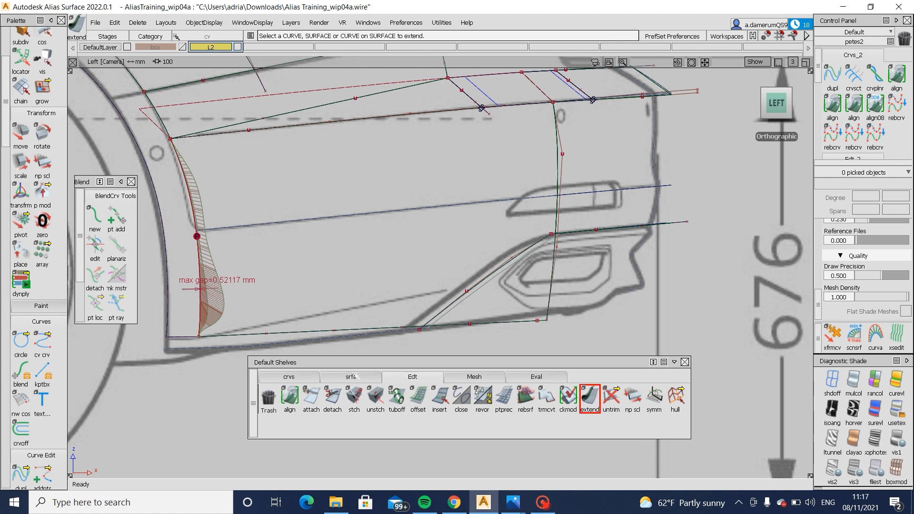
- Stretch the lower end of the vertical corner curve to snap onto the rear end of the lower boundary curve
{"action": "left_click", "coordinate": [289, 376]}
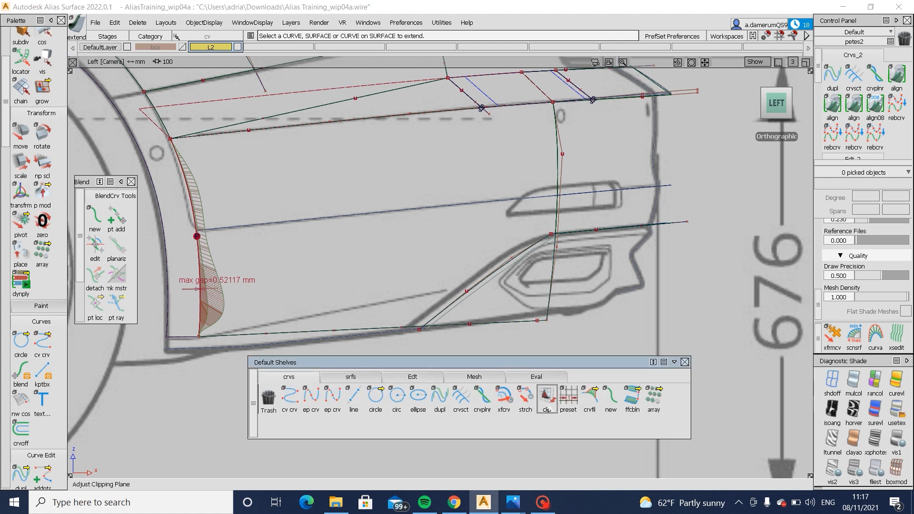
{"action": "left_click", "coordinate": [526, 398]}
{"action": "left_click", "coordinate": [532, 322]}
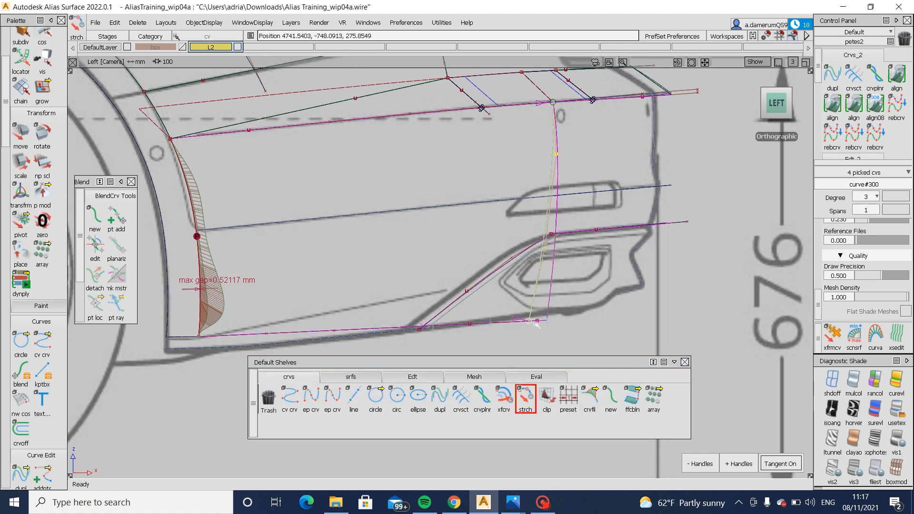
{"action": "left_click_drag", "start_coordinate": [538, 322], "coordinate": [496, 300], "text": "alt+shift"}
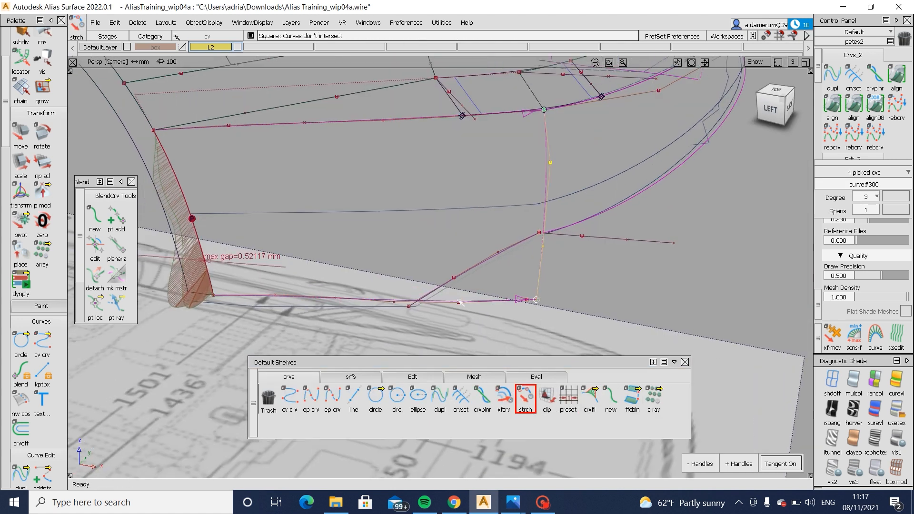
{"action": "left_click_drag", "start_coordinate": [359, 300], "coordinate": [618, 328], "text": "ctrl+alt"}
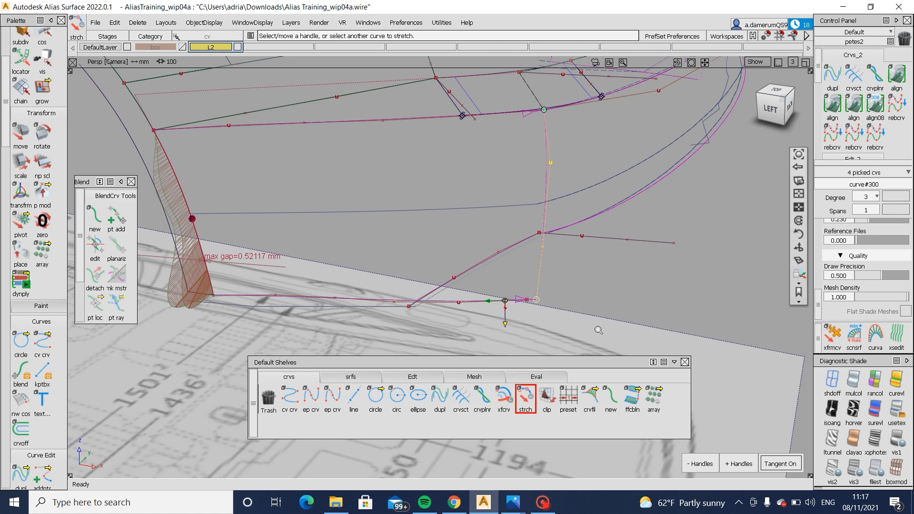
{"action": "right_click_drag", "start_coordinate": [598, 328], "coordinate": [589, 299], "text": "alt+shift"}
{"action": "left_click_drag", "start_coordinate": [598, 303], "coordinate": [628, 305], "text": "ctrl+alt"}
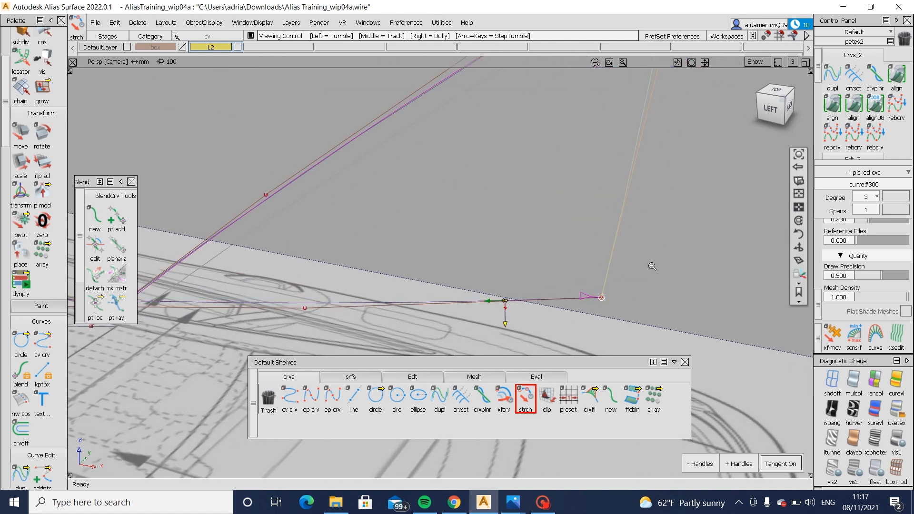
{"action": "right_click_drag", "start_coordinate": [651, 265], "coordinate": [613, 254], "text": "alt+shift"}
{"action": "left_click_drag", "start_coordinate": [612, 253], "coordinate": [640, 306], "text": "alt+shift"}
{"action": "left_click", "coordinate": [638, 277]}
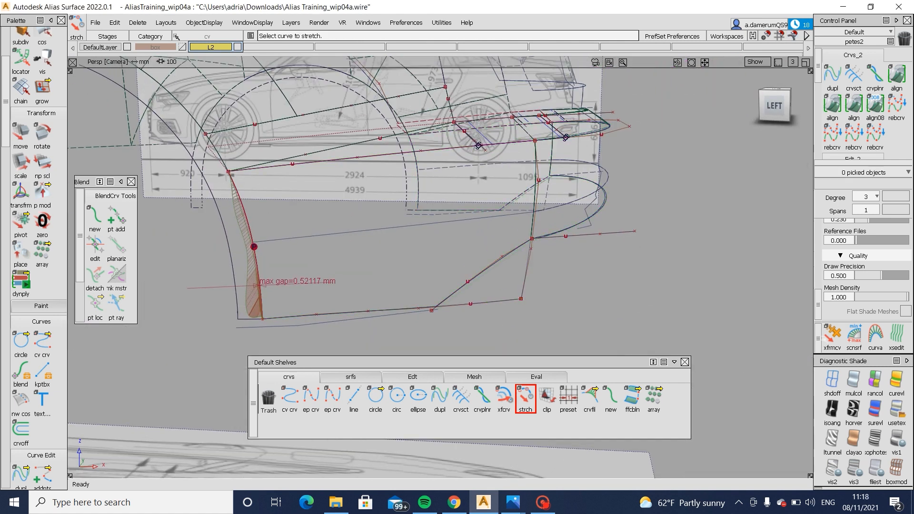
- Examine the shaded side and rear bumper surfaces in perspective and left views, and check the rear surface's Birail settings
{"action": "left_click", "coordinate": [897, 410]}
{"action": "right_click_drag", "start_coordinate": [617, 225], "coordinate": [649, 198], "text": "alt+shift"}
{"action": "left_click_drag", "start_coordinate": [649, 198], "coordinate": [661, 191], "text": "alt+shift"}
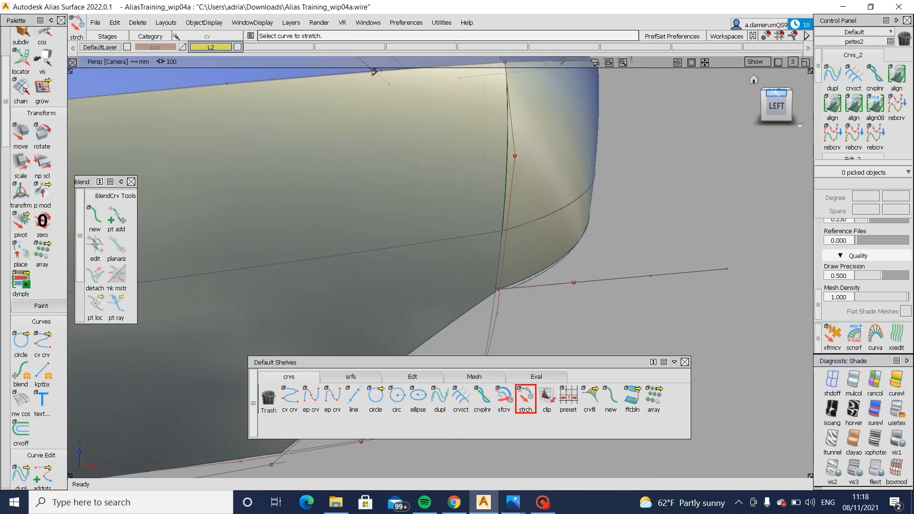
{"action": "left_click", "coordinate": [776, 106]}
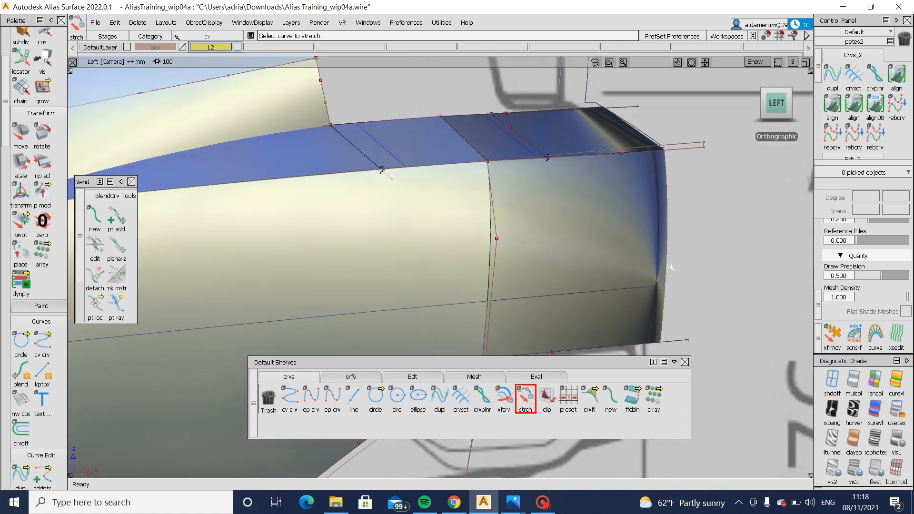
{"action": "double_click", "coordinate": [613, 266]}
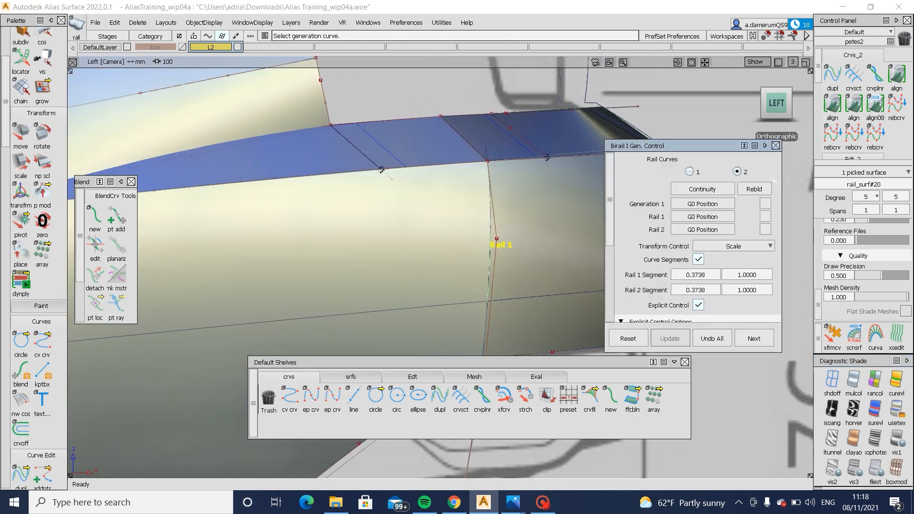
{"action": "left_click", "coordinate": [779, 147]}
{"action": "right_click_drag", "start_coordinate": [738, 202], "coordinate": [721, 210], "text": "alt+shift"}
{"action": "middle_click_drag", "start_coordinate": [549, 210], "coordinate": [594, 202], "text": "alt+shift"}
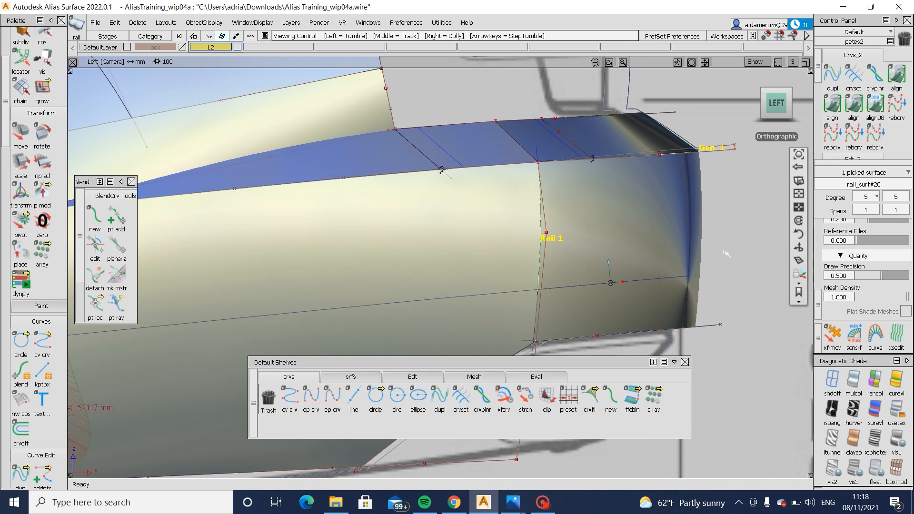
{"action": "middle_click_drag", "start_coordinate": [714, 261], "coordinate": [666, 241], "text": "alt+shift"}
- Draw a straight edit-point curve across the rear bumper surface above the reflector outline, stretching its front end past the corner edge
{"action": "left_click", "coordinate": [833, 383]}
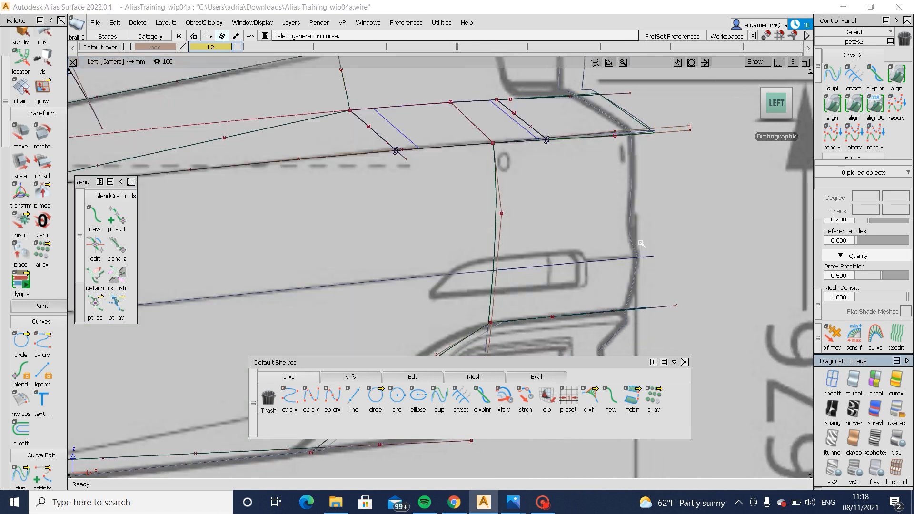
{"action": "left_click", "coordinate": [311, 399]}
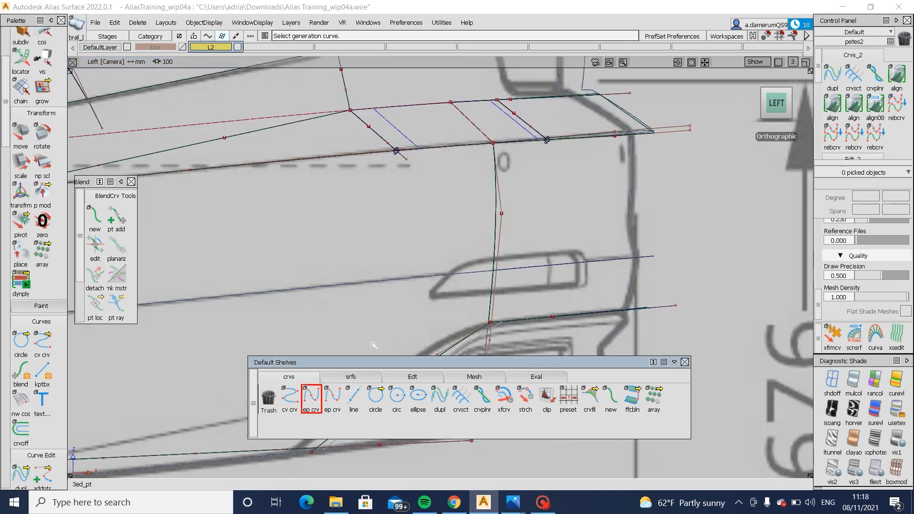
{"action": "left_click", "coordinate": [643, 231]}
{"action": "left_click", "coordinate": [457, 247]}
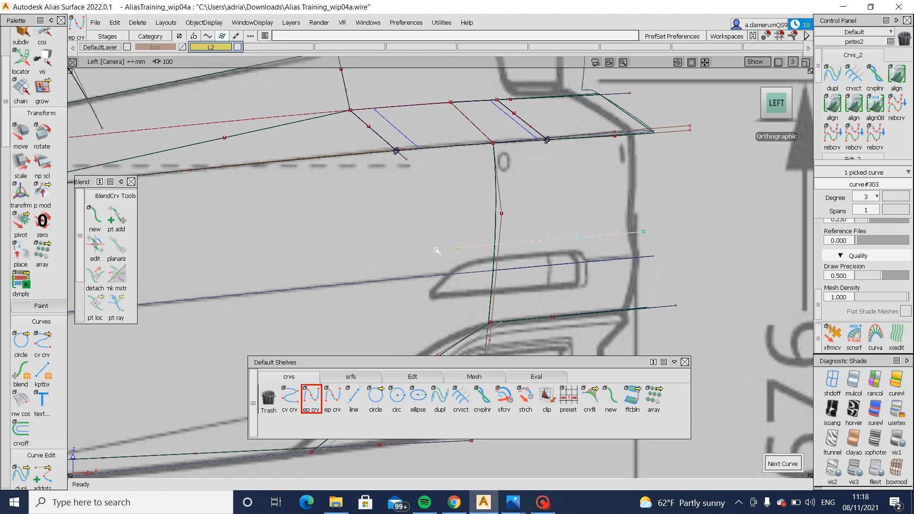
{"action": "left_click_drag", "start_coordinate": [641, 215], "coordinate": [642, 183], "text": "ctrl+shift"}
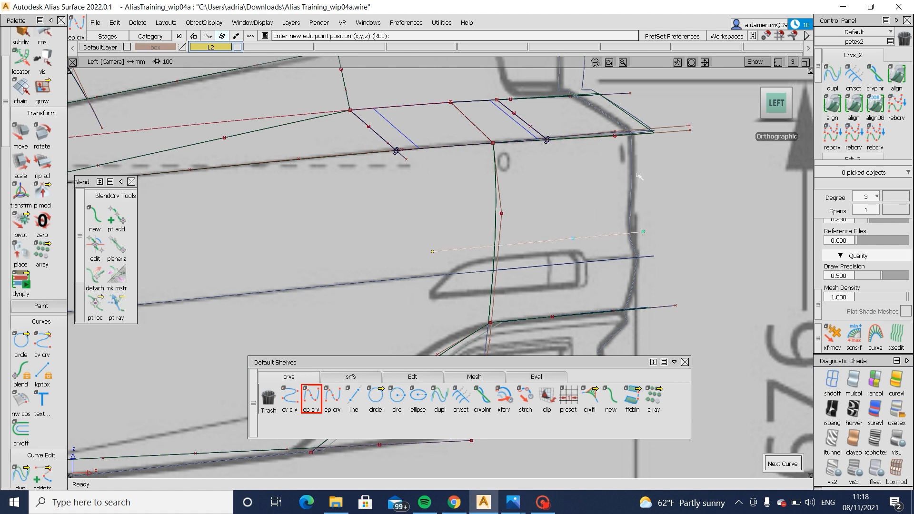
{"action": "left_click", "coordinate": [526, 400]}
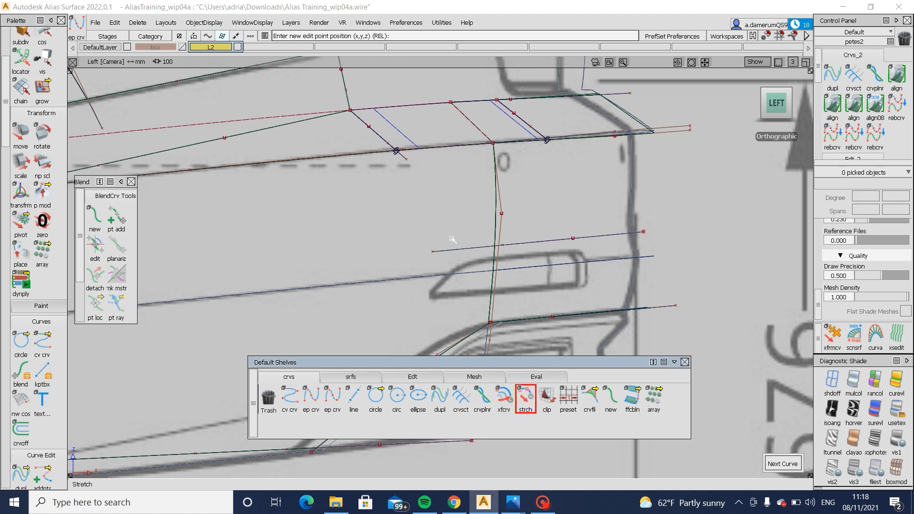
{"action": "left_click", "coordinate": [434, 251]}
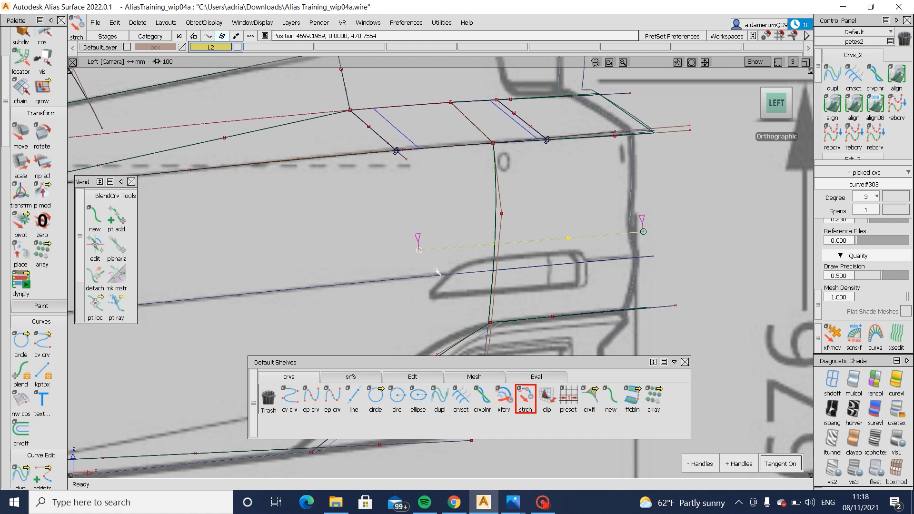
- Project the new straight curve onto the rear bumper surface along the vector (0, 1, 0) and shade the model
{"action": "left_click_drag", "start_coordinate": [632, 296], "coordinate": [658, 174], "text": "ctrl+shift"}
{"action": "left_click_drag", "start_coordinate": [659, 167], "coordinate": [601, 214], "text": "ctrl+shift"}
{"action": "left_click", "coordinate": [496, 226]}
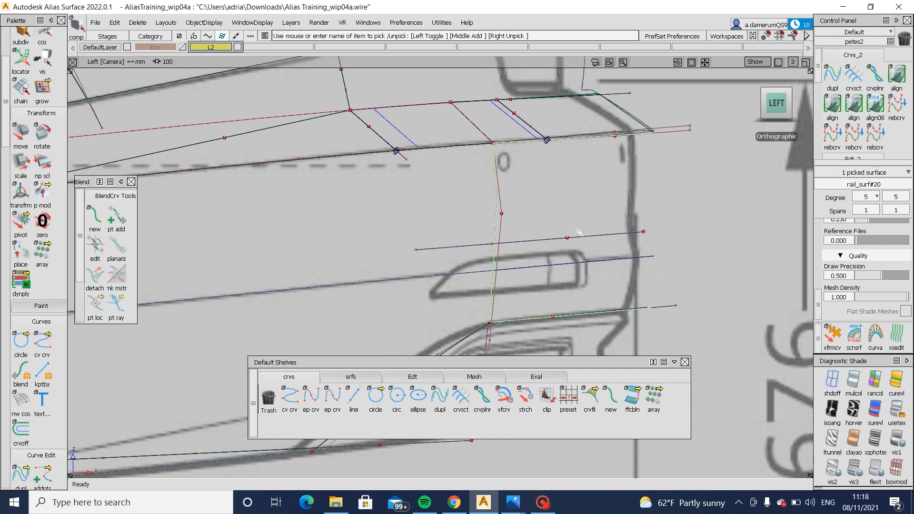
{"action": "left_click_drag", "start_coordinate": [514, 229], "coordinate": [636, 232], "text": "ctrl+shift"}
{"action": "left_click", "coordinate": [612, 235]}
{"action": "key", "text": "space"}
{"action": "left_click_drag", "start_coordinate": [676, 275], "coordinate": [670, 170], "text": "ctrl+shift"}
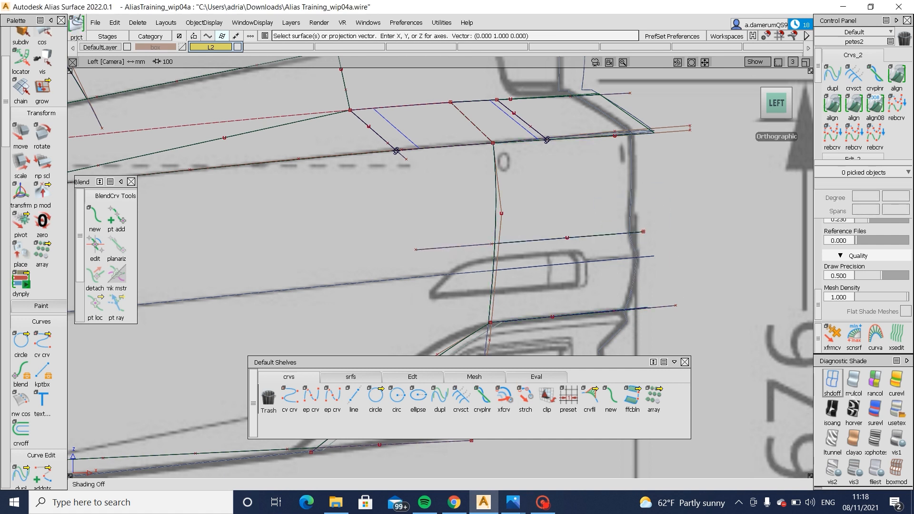
{"action": "left_click", "coordinate": [896, 410]}
{"action": "left_click", "coordinate": [594, 209]}
{"action": "left_click_drag", "start_coordinate": [612, 276], "coordinate": [609, 176], "text": "ctrl+shift"}
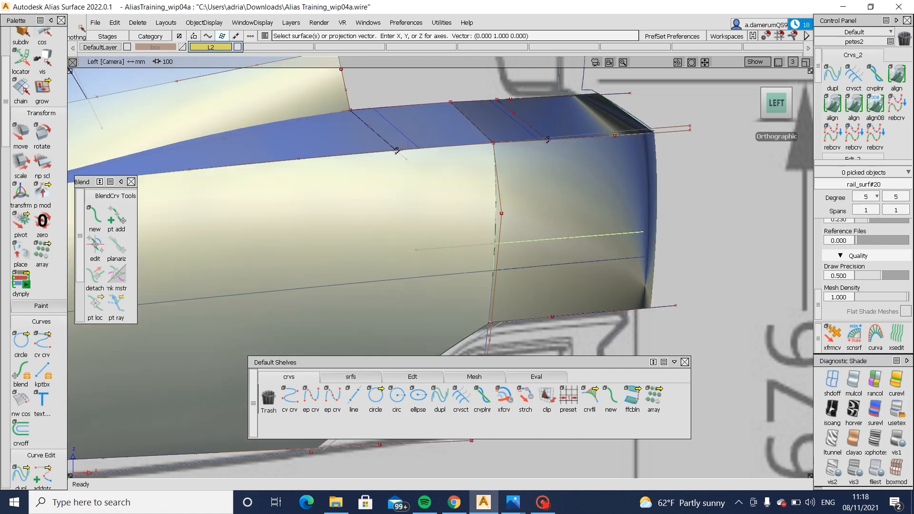
- Move the projected straight curve rearwards in the unshaded left view until it extends past the bumper's rear edge
{"action": "left_click", "coordinate": [457, 259]}
{"action": "mouse_move", "coordinate": [443, 231]}
{"action": "left_mouse_down", "text": "ctrl+shift"}
{"action": "mouse_move", "coordinate": [458, 258]}
{"action": "mouse_move", "coordinate": [470, 235]}
{"action": "left_mouse_up", "text": "ctrl+shift"}
{"action": "left_click", "coordinate": [834, 382]}
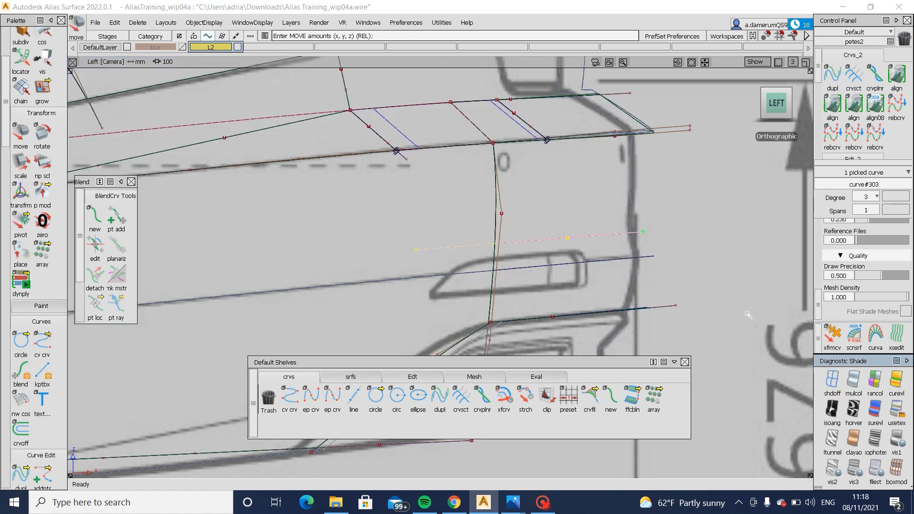
{"action": "left_click_drag", "start_coordinate": [753, 269], "coordinate": [800, 265]}
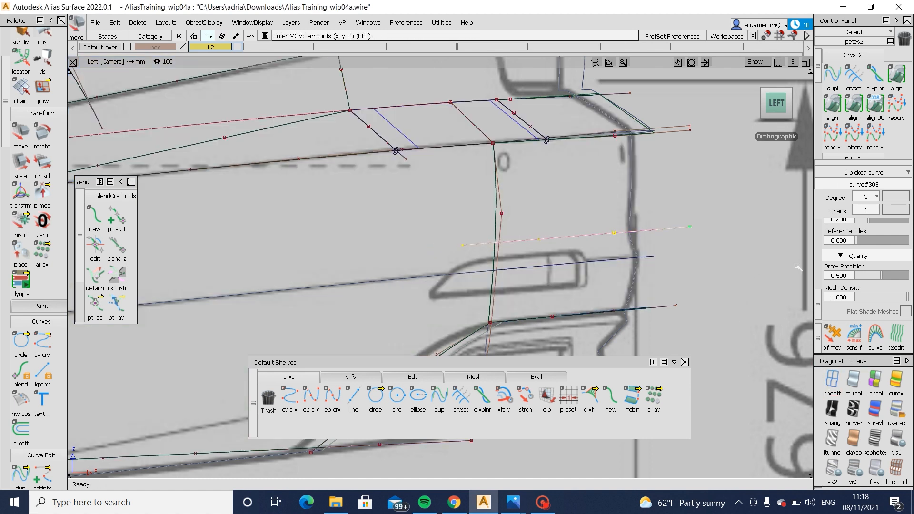
{"action": "left_click_drag", "start_coordinate": [777, 295], "coordinate": [779, 239], "text": "ctrl+shift"}
- Trim the rear bumper surface along the projected curve, keeping the upper region, and bring up the surface tools
{"action": "left_click", "coordinate": [896, 410]}
{"action": "middle_click_drag", "start_coordinate": [747, 178], "coordinate": [656, 231], "text": "ctrl+shift"}
{"action": "left_click", "coordinate": [627, 198]}
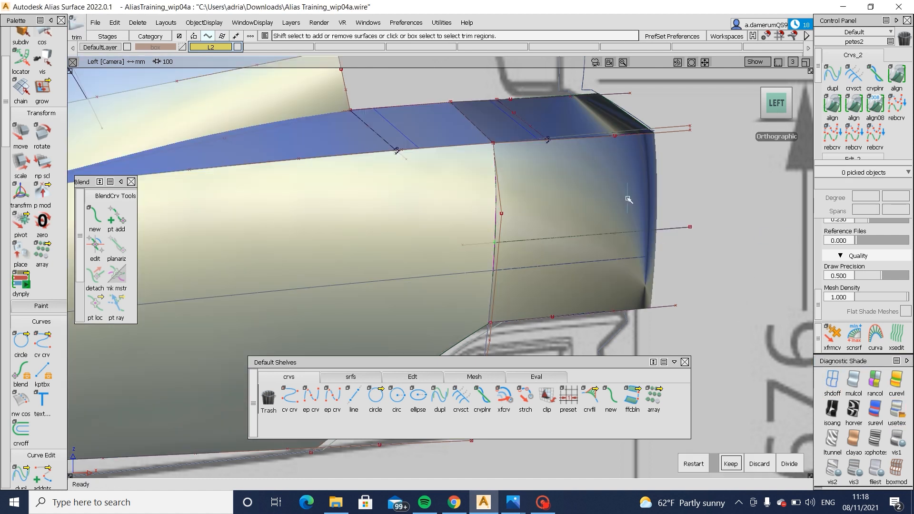
{"action": "left_click", "coordinate": [626, 198]}
{"action": "key", "text": "space"}
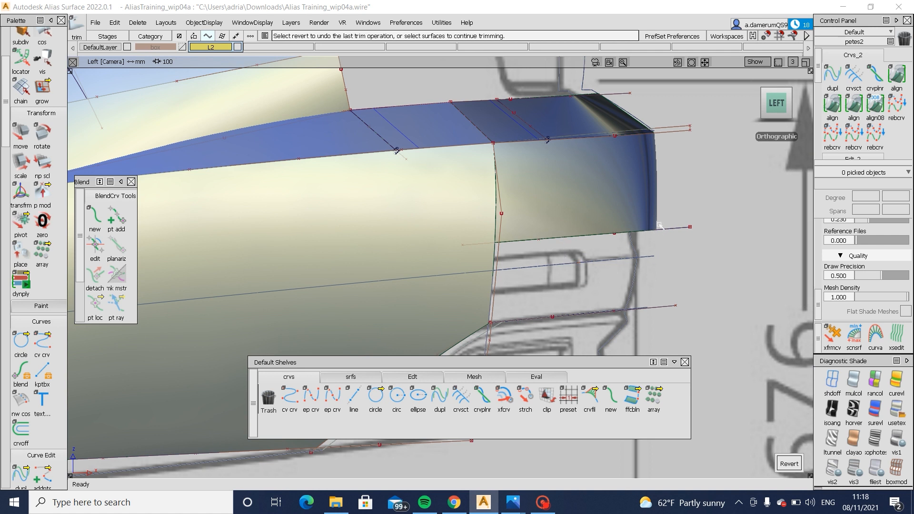
{"action": "left_click", "coordinate": [363, 377]}
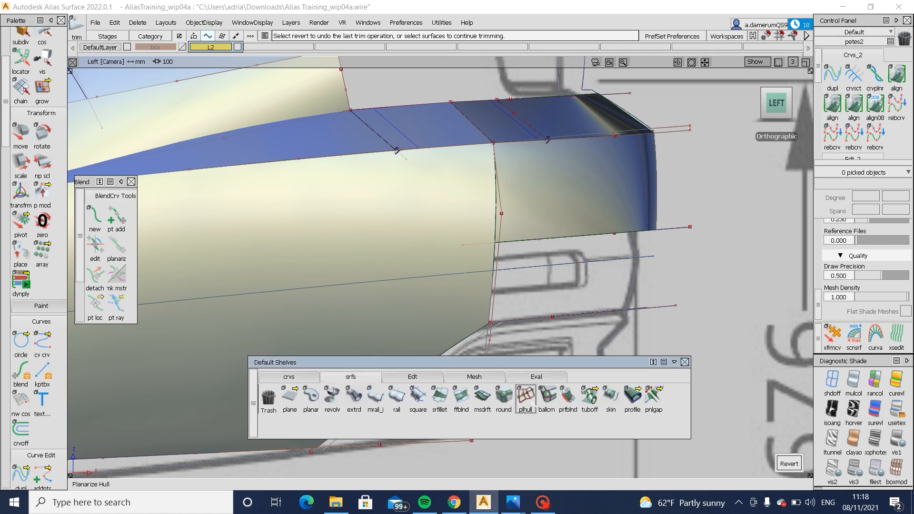
- Create a multi-surface draft flange down from the rear bumper surface's lower trimmed edge
{"action": "left_click", "coordinate": [483, 399]}
{"action": "left_click", "coordinate": [579, 237]}
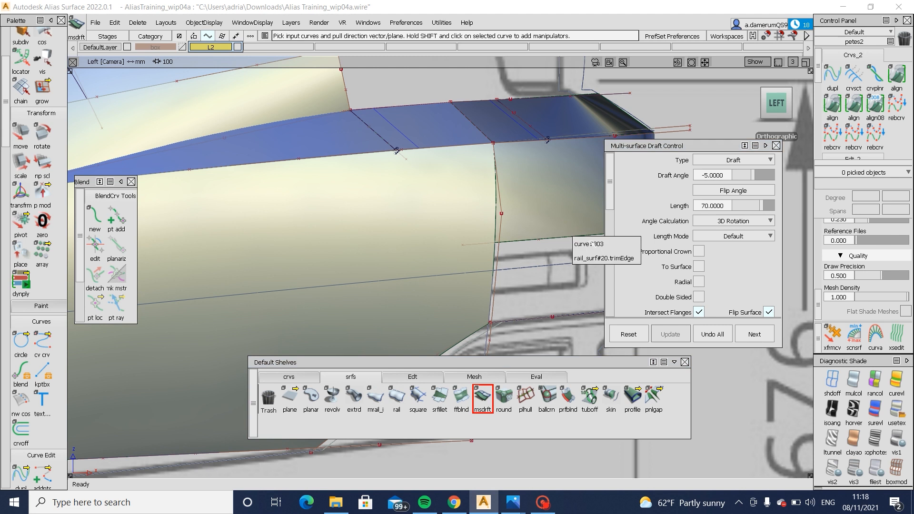
{"action": "left_click", "coordinate": [596, 258]}
{"action": "middle_click_drag", "start_coordinate": [595, 257], "coordinate": [426, 246], "text": "alt+shift"}
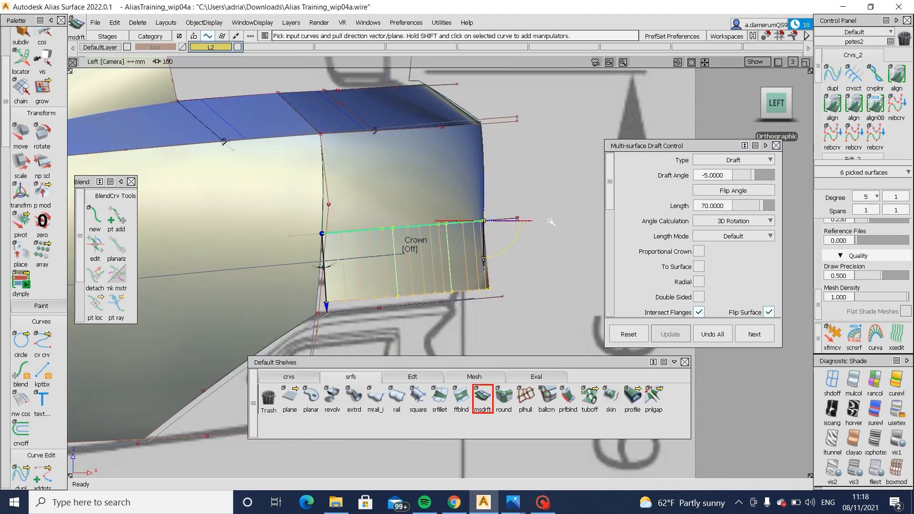
- Turn off Bezier surfaces and turn on explicit control for the draft surface under the rear bumper
{"action": "left_click_drag", "start_coordinate": [500, 238], "coordinate": [381, 242], "text": "alt+shift"}
{"action": "scroll", "coordinate": [695, 251], "scroll_direction": "down", "scroll_amount": 6}
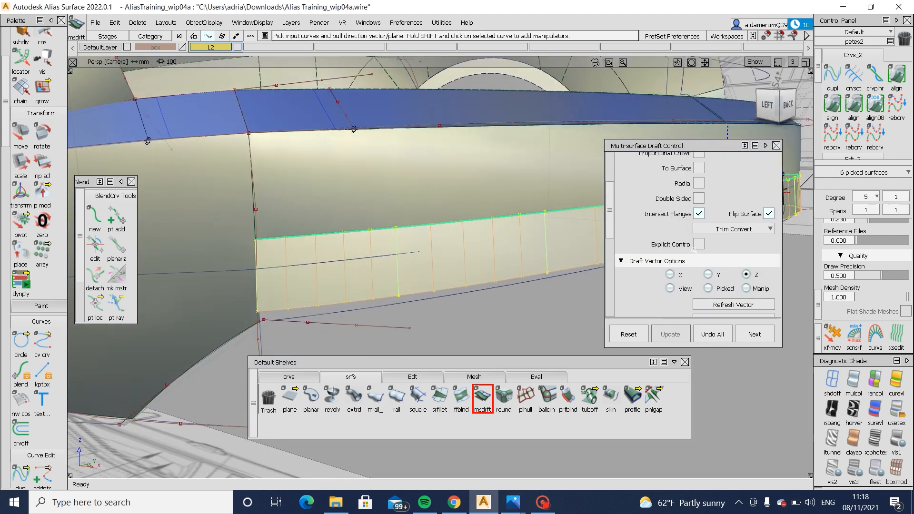
{"action": "scroll", "coordinate": [695, 250], "scroll_direction": "down", "scroll_amount": 5}
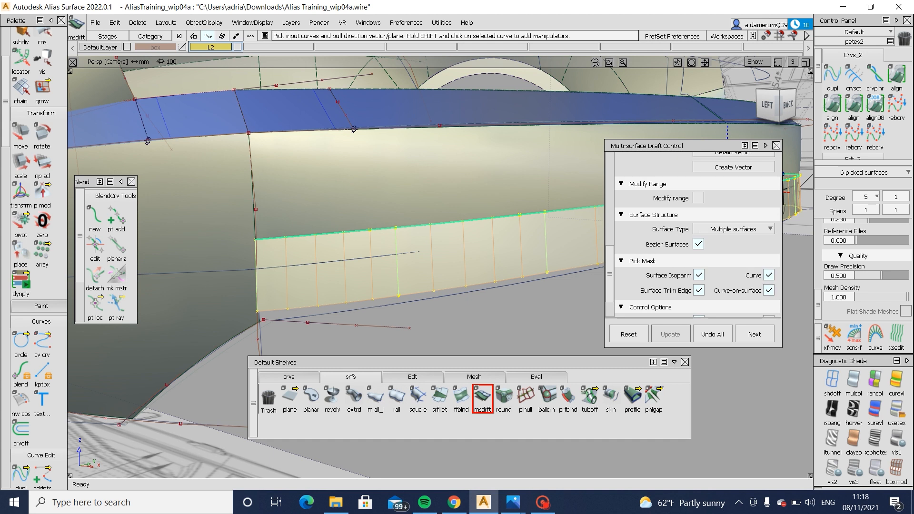
{"action": "left_click", "coordinate": [703, 246]}
{"action": "scroll", "coordinate": [703, 248], "scroll_direction": "up", "scroll_amount": 10}
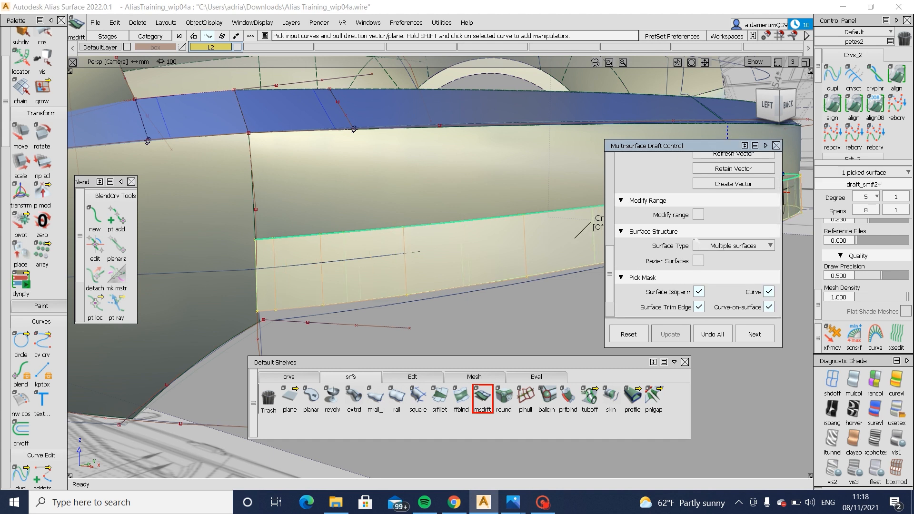
{"action": "right_click_drag", "start_coordinate": [417, 210], "coordinate": [376, 214], "text": "alt+shift"}
{"action": "middle_click_drag", "start_coordinate": [377, 214], "coordinate": [250, 241], "text": "alt+shift"}
{"action": "scroll", "coordinate": [718, 244], "scroll_direction": "up", "scroll_amount": 3}
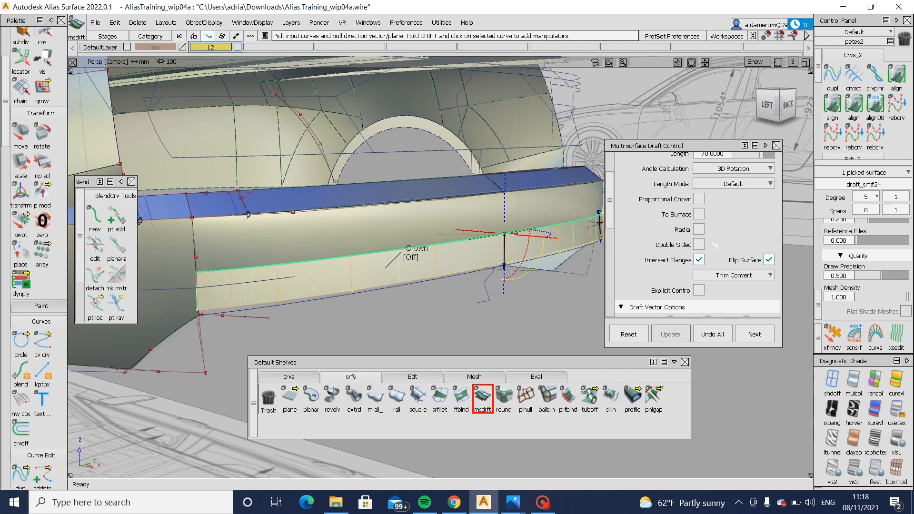
{"action": "scroll", "coordinate": [715, 245], "scroll_direction": "up", "scroll_amount": 1}
{"action": "scroll", "coordinate": [712, 247], "scroll_direction": "down", "scroll_amount": 2}
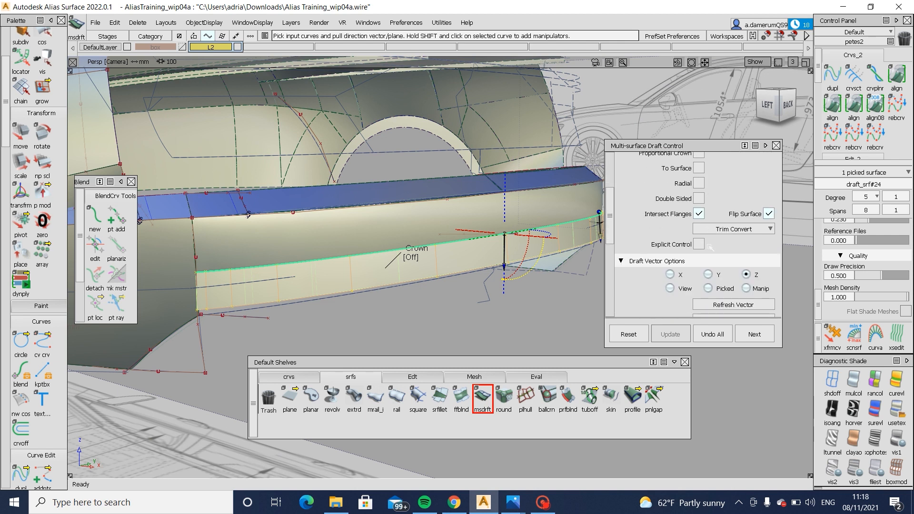
{"action": "left_click", "coordinate": [699, 244]}
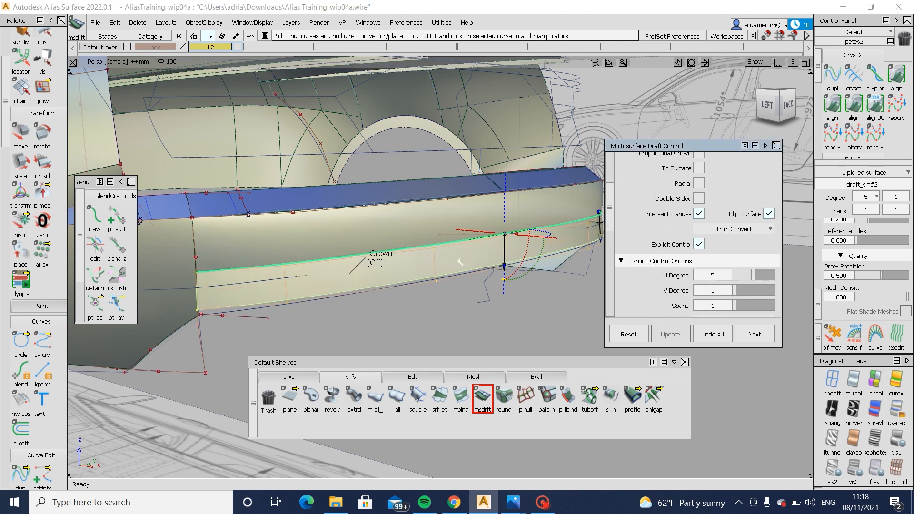
- Shorten the draft surface to a length of 25 against the blueprint in the unshaded left view
{"action": "left_click_drag", "start_coordinate": [459, 262], "coordinate": [746, 108], "text": "alt+shift"}
{"action": "left_click", "coordinate": [773, 104]}
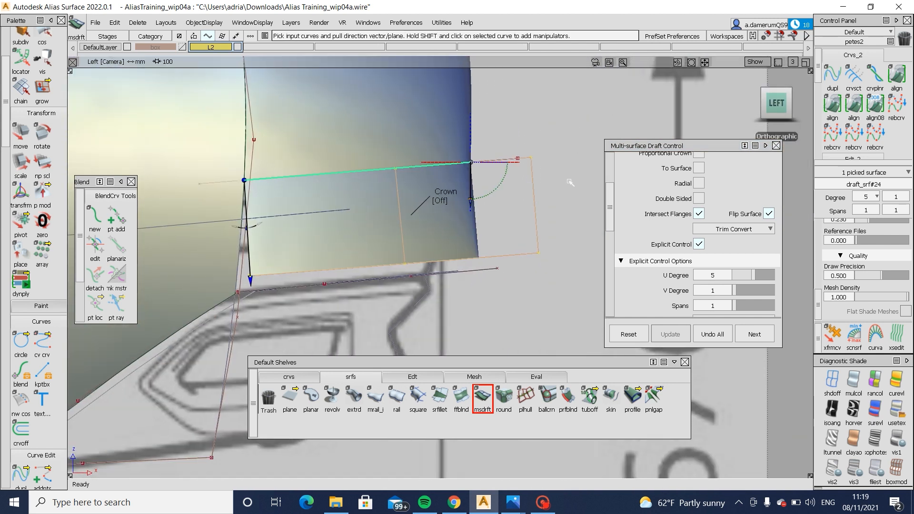
{"action": "left_click_drag", "start_coordinate": [554, 240], "coordinate": [557, 165], "text": "ctrl+shift"}
{"action": "left_click_drag", "start_coordinate": [508, 201], "coordinate": [425, 261], "text": "ctrl+shift"}
{"action": "left_click", "coordinate": [427, 229]}
{"action": "left_click_drag", "start_coordinate": [604, 298], "coordinate": [607, 233], "text": "ctrl+shift"}
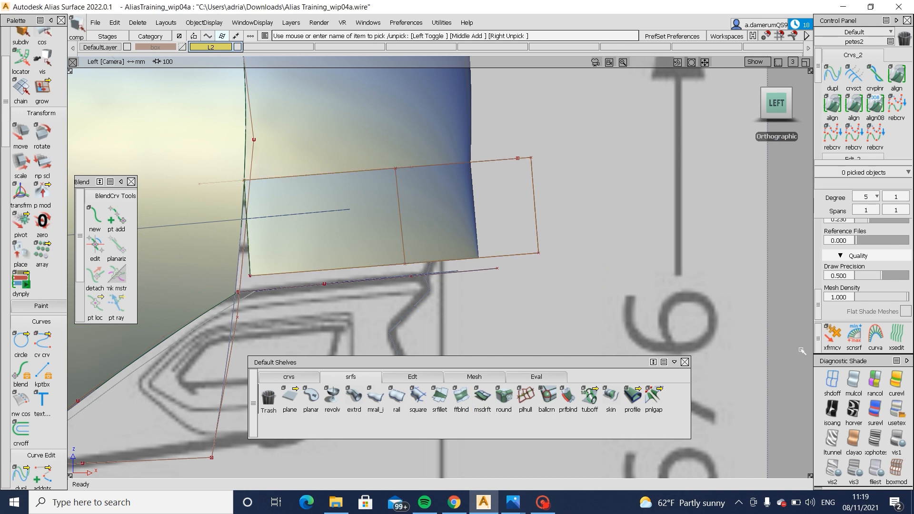
{"action": "left_click", "coordinate": [832, 381]}
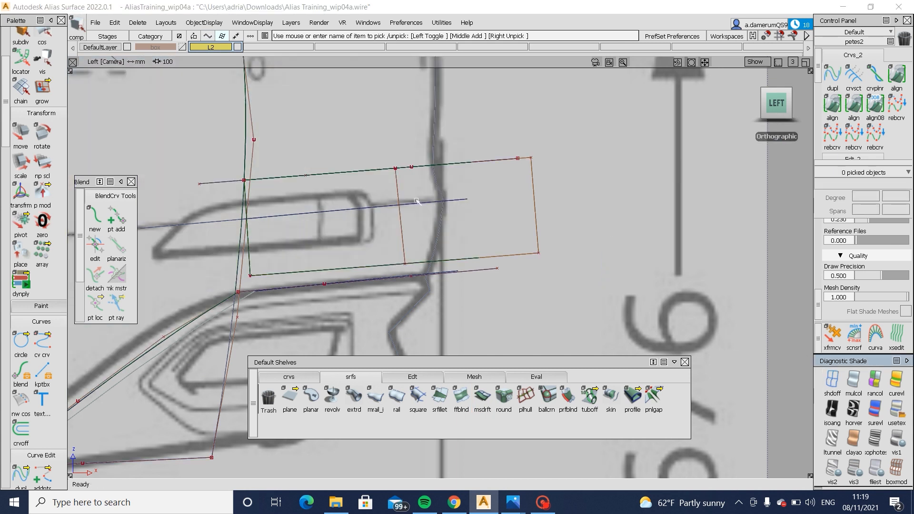
{"action": "left_click_drag", "start_coordinate": [536, 213], "coordinate": [550, 214], "text": "ctrl+shift"}
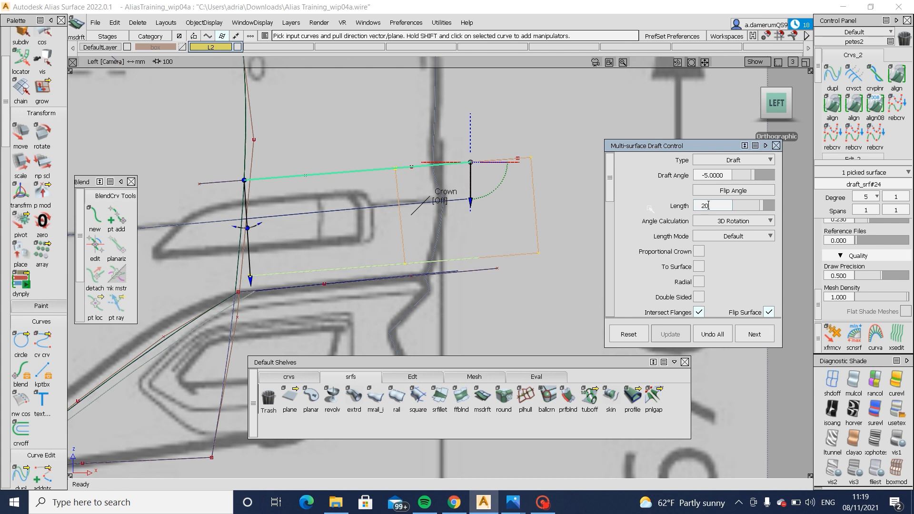
{"action": "key", "text": "Return"}
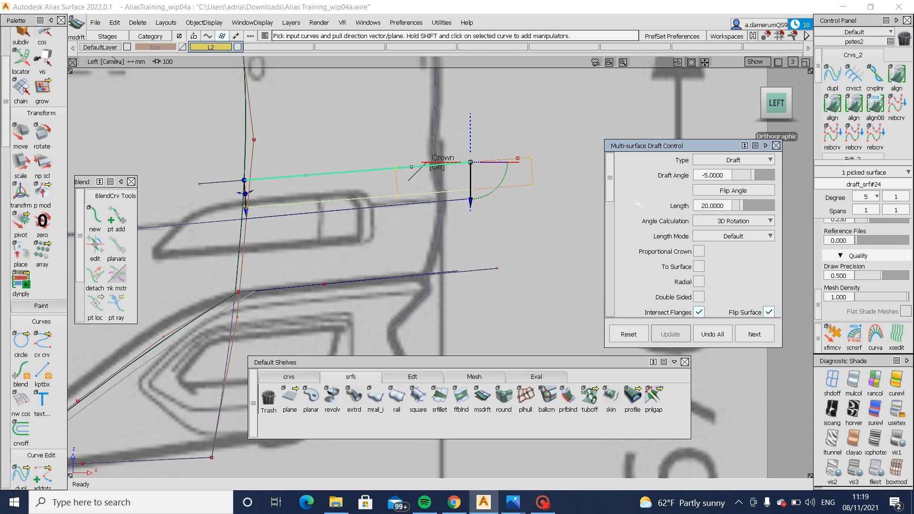
{"action": "key", "text": "Return"}
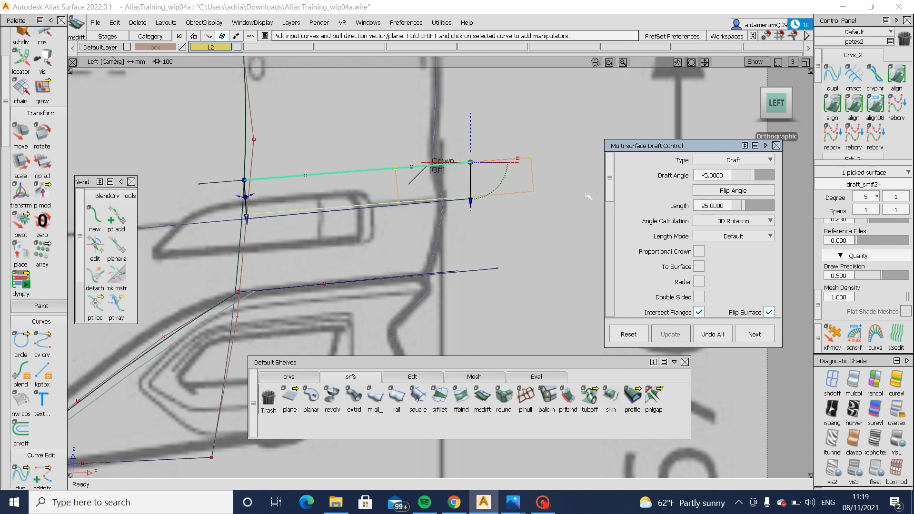
- Shade the model and move the draft surface's lower hull row slightly rearwards in the left view
{"action": "left_click_drag", "start_coordinate": [289, 305], "coordinate": [312, 205], "text": "ctrl+shift"}
{"action": "left_click", "coordinate": [899, 411]}
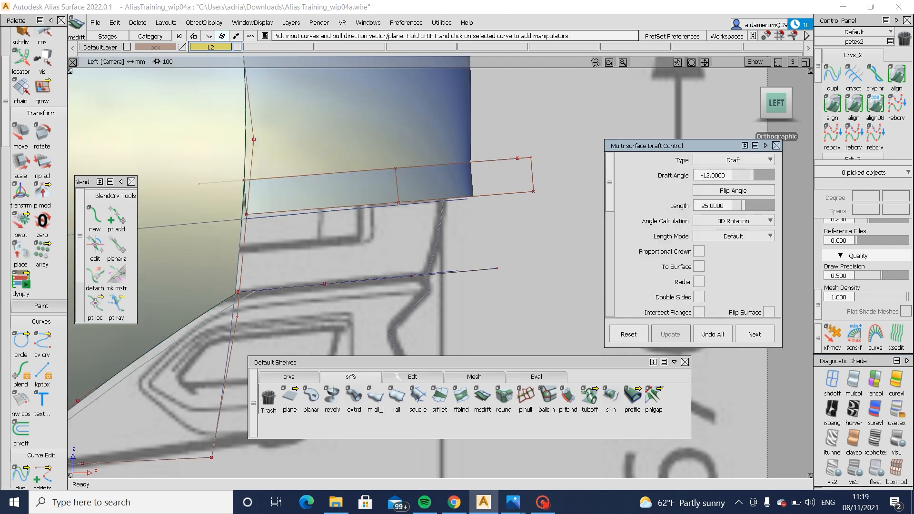
{"action": "left_click", "coordinate": [412, 376]}
{"action": "left_click", "coordinate": [676, 403]}
{"action": "left_click", "coordinate": [507, 195]}
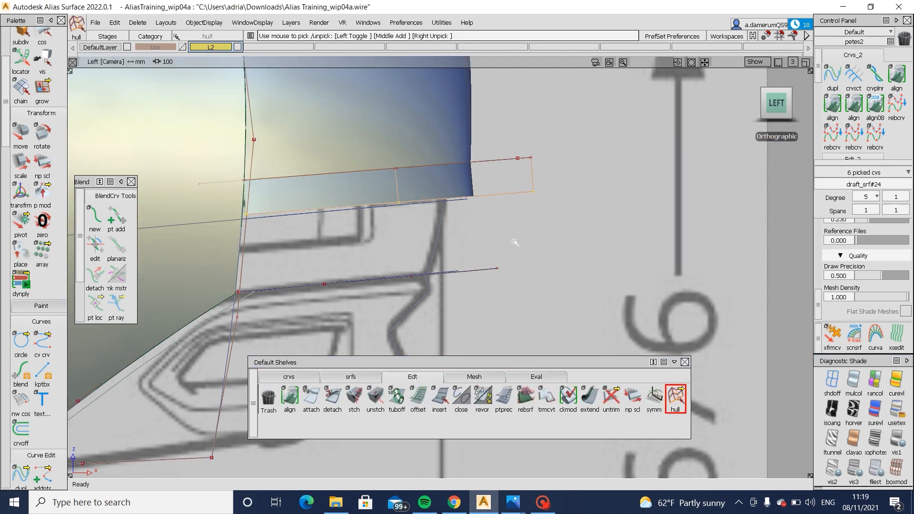
{"action": "middle_click_drag", "start_coordinate": [514, 241], "coordinate": [515, 218], "text": "ctrl+shift"}
{"action": "key", "text": "Return"}
{"action": "left_click_drag", "start_coordinate": [520, 221], "coordinate": [510, 186], "text": "ctrl+shift"}
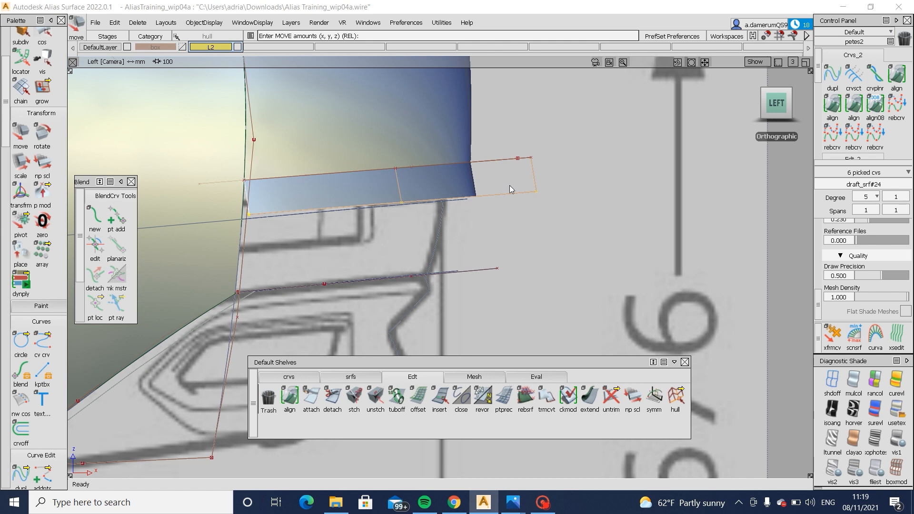
- Inspect the draft strip in perspective and hide its control points
{"action": "left_click_drag", "start_coordinate": [378, 217], "coordinate": [209, 238], "text": "alt+shift"}
{"action": "middle_click_drag", "start_coordinate": [371, 276], "coordinate": [457, 284], "text": "alt+shift"}
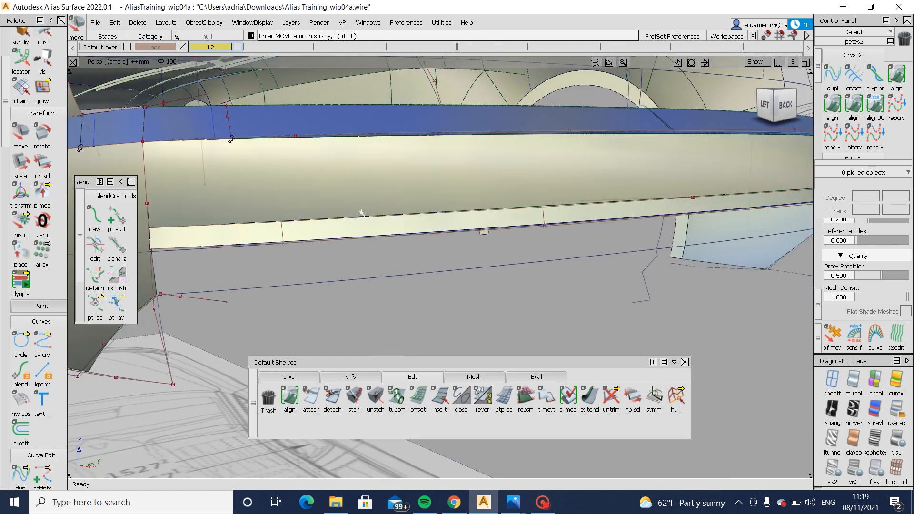
{"action": "left_click_drag", "start_coordinate": [362, 210], "coordinate": [315, 238], "text": "ctrl+shift"}
{"action": "left_click", "coordinate": [305, 241]}
{"action": "left_click", "coordinate": [234, 246]}
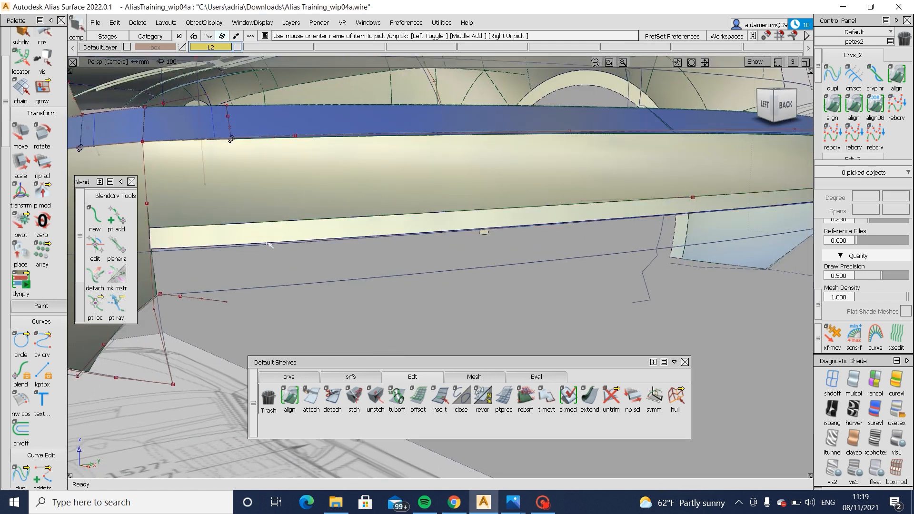
- Draw a straight edit-point curve from the draft surface's lower corner across the side bumper surface to the wheel-arch edge
{"action": "left_click_drag", "start_coordinate": [270, 245], "coordinate": [418, 309], "text": "alt+shift"}
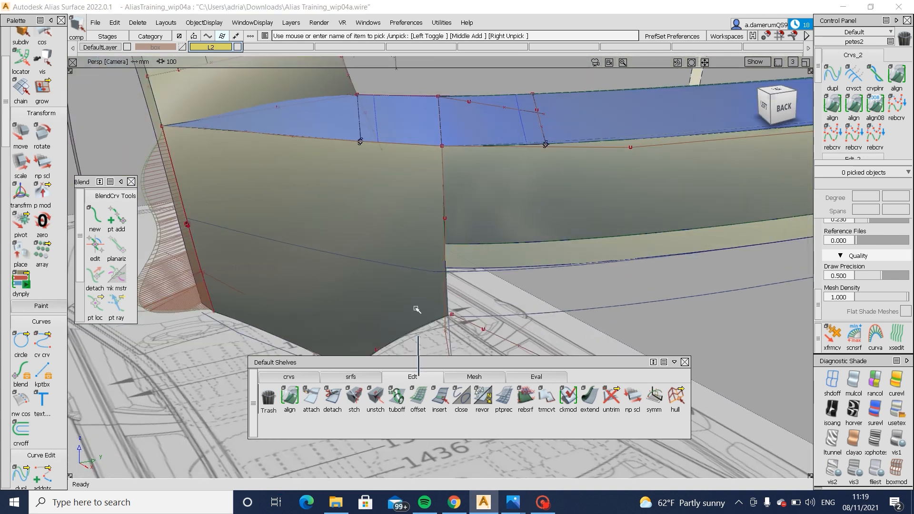
{"action": "left_click", "coordinate": [289, 377]}
{"action": "left_click", "coordinate": [311, 399]}
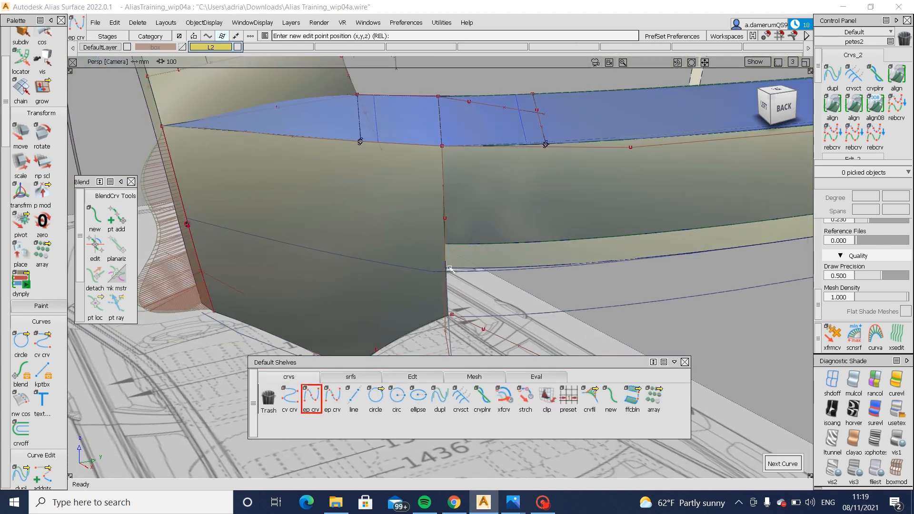
{"action": "left_click", "coordinate": [448, 270]}
{"action": "left_click_drag", "start_coordinate": [535, 194], "coordinate": [644, 200], "text": "alt+shift"}
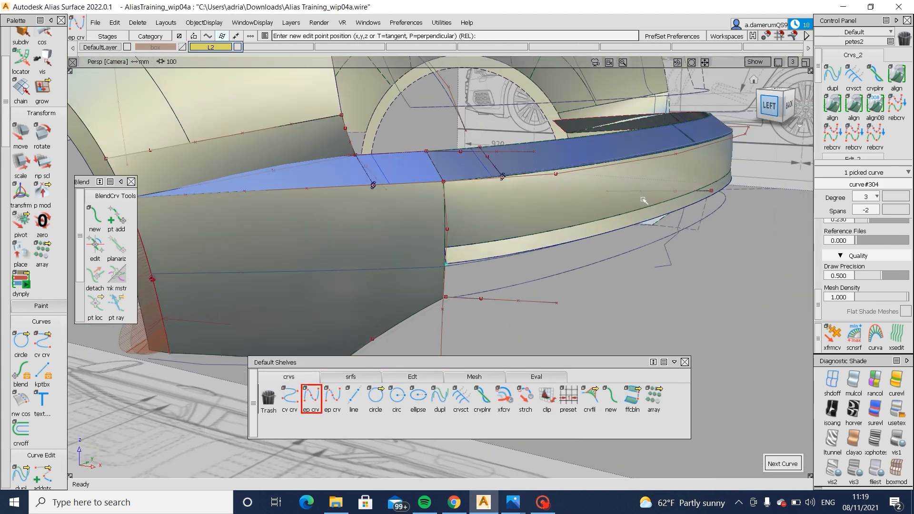
{"action": "middle_click_drag", "start_coordinate": [422, 284], "coordinate": [553, 289], "text": "alt+shift"}
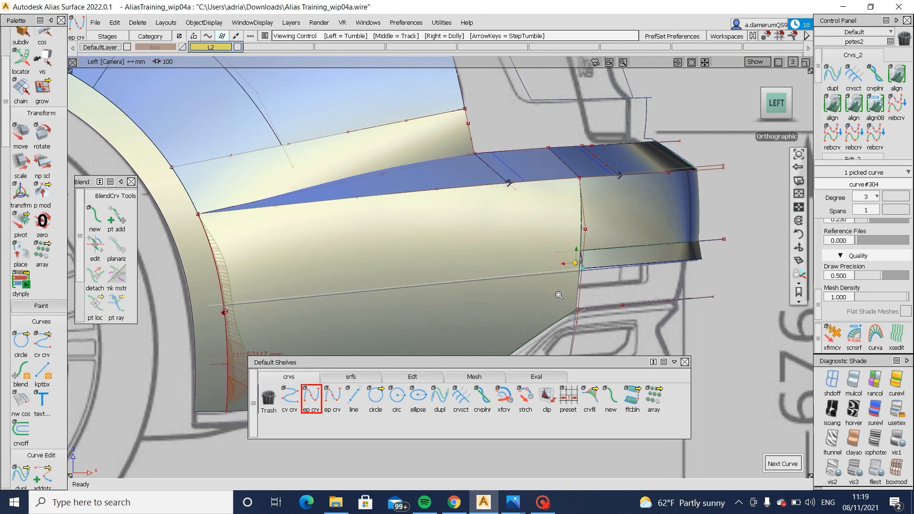
{"action": "scroll", "coordinate": [576, 261], "scroll_direction": "up", "scroll_amount": 6, "text": "alt+shift"}
- Project the straight curve onto the side bumper surface along the vector (0, 1, 0)
{"action": "key", "text": "ctrl+z"}
{"action": "left_click_drag", "start_coordinate": [491, 244], "coordinate": [499, 288], "text": "ctrl+shift"}
{"action": "middle_click_drag", "start_coordinate": [499, 289], "coordinate": [547, 290], "text": "ctrl+shift"}
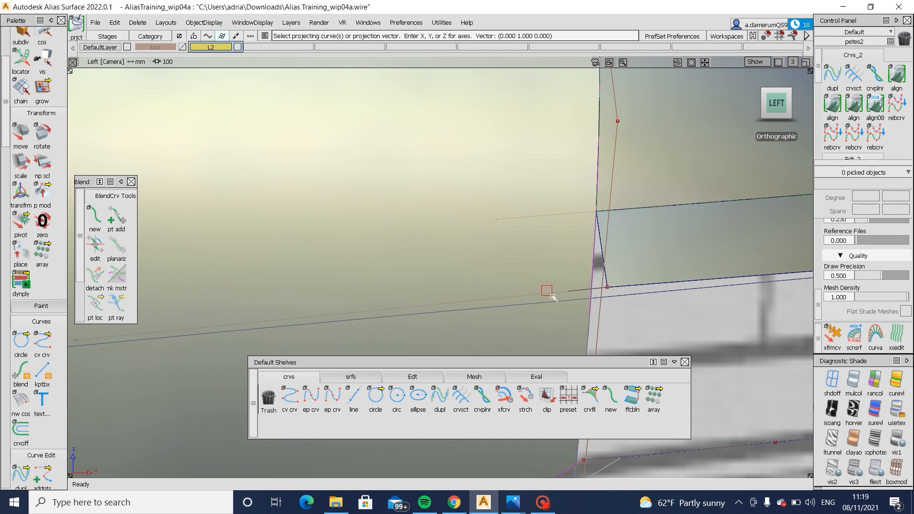
{"action": "left_click", "coordinate": [547, 289]}
{"action": "key", "text": "space"}
- Check the projected curve on the side bumper surface against the blueprint in the unshaded left view and the shaded perspective view
{"action": "left_click_drag", "start_coordinate": [702, 314], "coordinate": [703, 263], "text": "ctrl+shift"}
{"action": "left_click", "coordinate": [833, 379]}
{"action": "right_click_drag", "start_coordinate": [577, 262], "coordinate": [541, 253], "text": "alt+shift"}
{"action": "left_click_drag", "start_coordinate": [547, 256], "coordinate": [560, 297], "text": "ctrl+shift"}
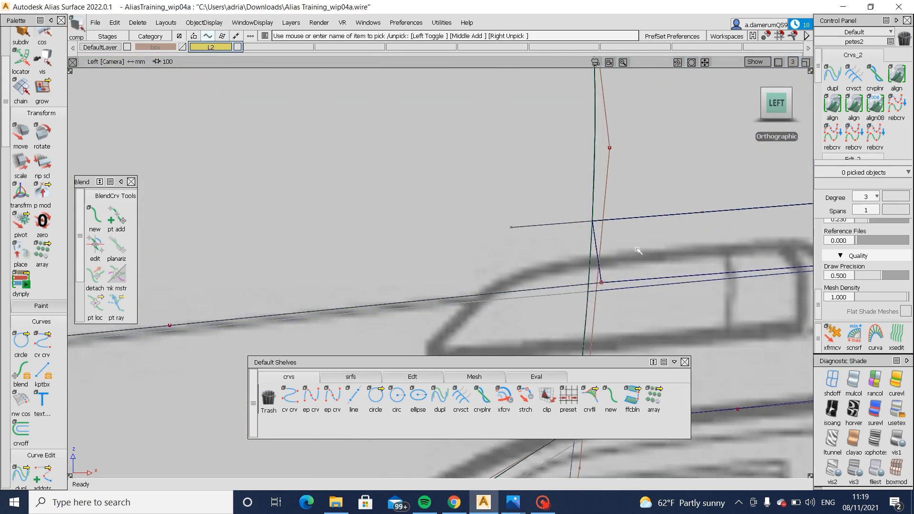
{"action": "right_click_drag", "start_coordinate": [638, 251], "coordinate": [562, 334], "text": "alt+shift"}
{"action": "left_click", "coordinate": [854, 380]}
{"action": "key", "text": "F8"}
{"action": "left_click_drag", "start_coordinate": [610, 315], "coordinate": [536, 352], "text": "alt+shift"}
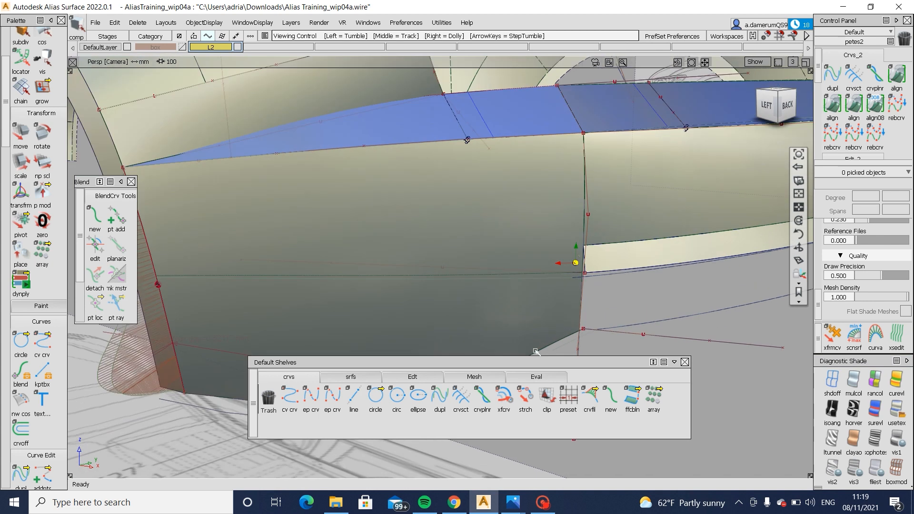
{"action": "left_click", "coordinate": [350, 377]}
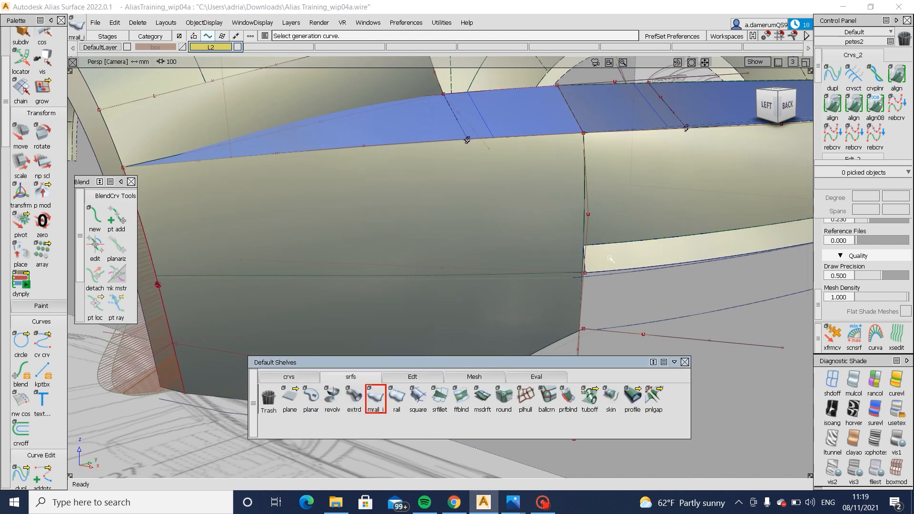
{"action": "right_click_drag", "start_coordinate": [610, 258], "coordinate": [611, 274], "text": "alt+shift"}
{"action": "left_click_drag", "start_coordinate": [611, 273], "coordinate": [595, 286], "text": "alt+shift"}
{"action": "left_click", "coordinate": [558, 269]}
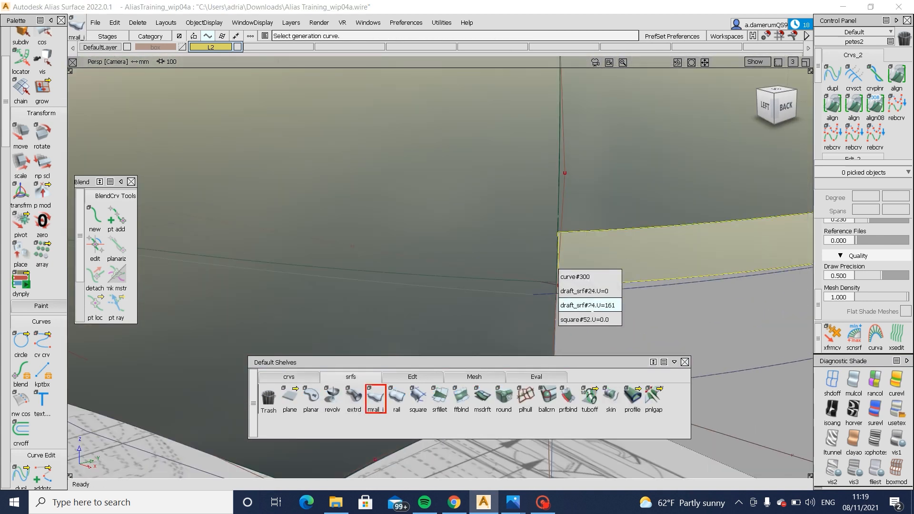
{"action": "left_click", "coordinate": [589, 305]}
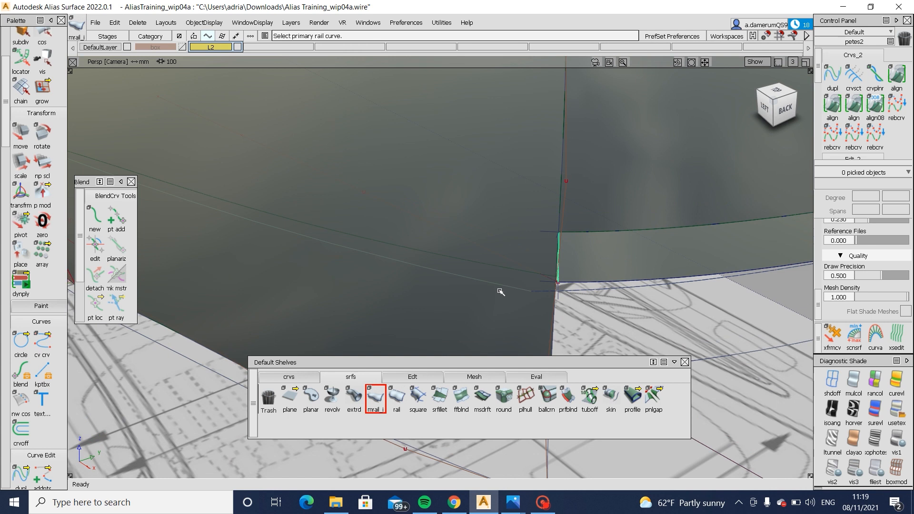
{"action": "mouse_move", "coordinate": [535, 291]}
{"action": "left_mouse_down", "text": "alt+shift"}
{"action": "mouse_move", "coordinate": [322, 247]}
{"action": "mouse_move", "coordinate": [270, 262]}
{"action": "mouse_move", "coordinate": [481, 304]}
{"action": "left_mouse_up", "text": "alt+shift"}
{"action": "right_click_drag", "start_coordinate": [489, 315], "coordinate": [496, 246], "text": "ctrl+shift"}
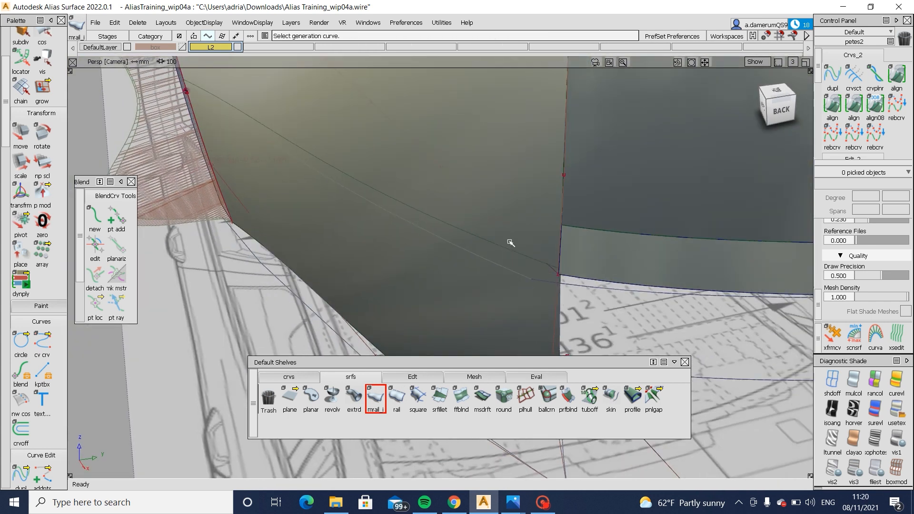
- Draw a new edit-point curve from the draft surface's lower corner to the side bumper's wheel-arch edge in perspective
{"action": "left_click", "coordinate": [291, 377]}
{"action": "left_click", "coordinate": [312, 396]}
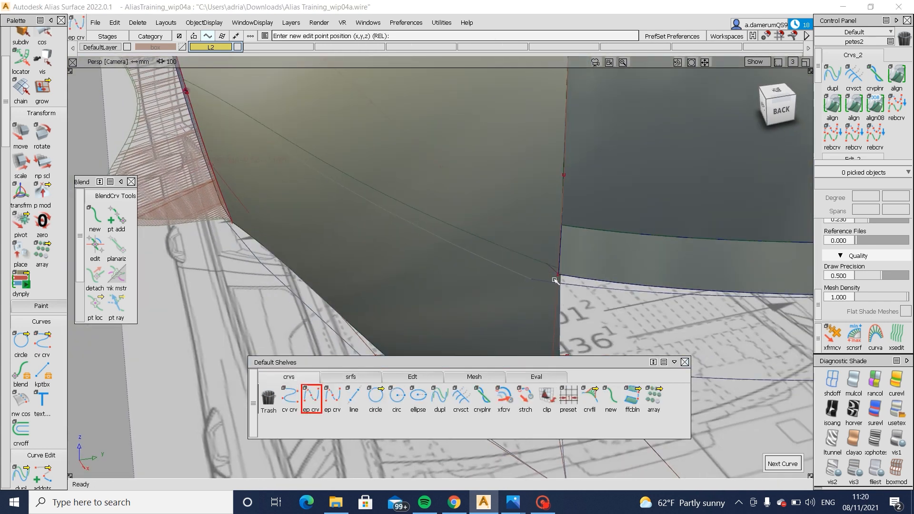
{"action": "left_click_drag", "start_coordinate": [584, 280], "coordinate": [482, 268], "text": "ctrl+alt"}
{"action": "right_click_drag", "start_coordinate": [481, 267], "coordinate": [443, 305], "text": "alt+shift"}
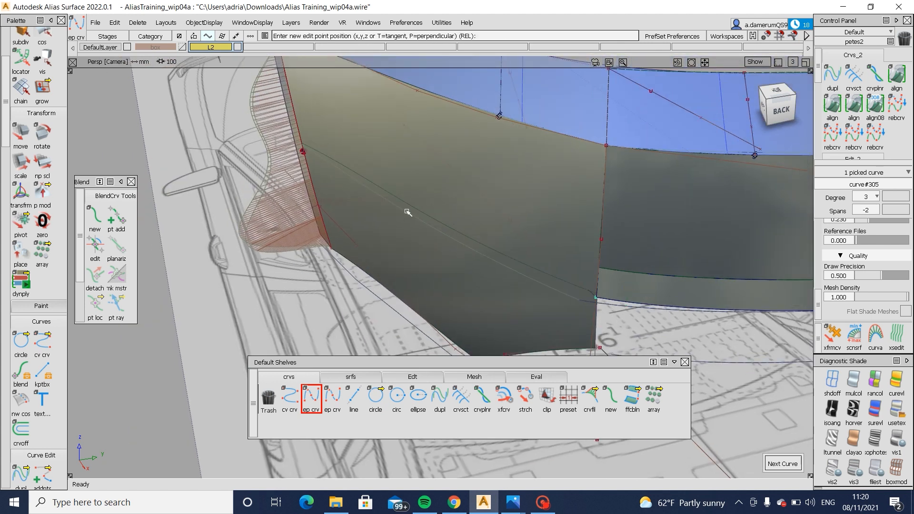
- Move the new curve's two middle control points to shape it along the side bumper surface
{"action": "left_click_drag", "start_coordinate": [439, 228], "coordinate": [468, 232], "text": "ctrl+shift"}
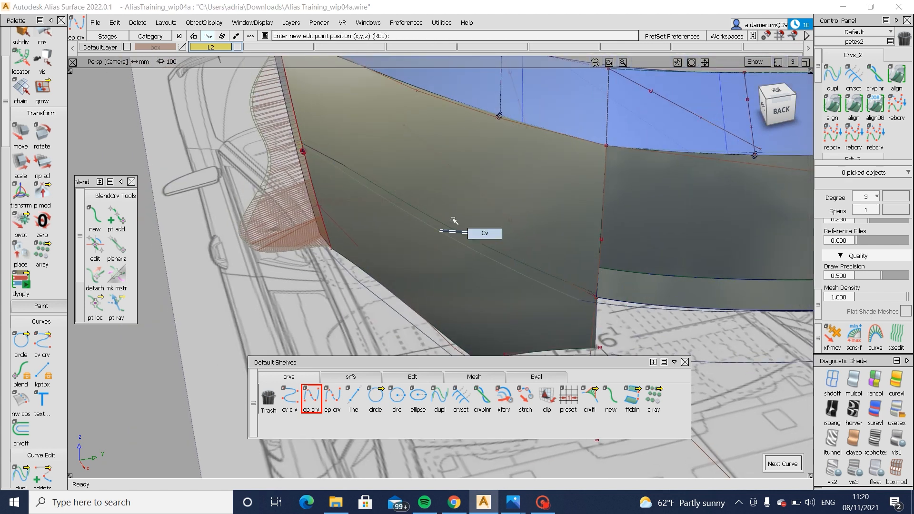
{"action": "left_click", "coordinate": [468, 231]}
{"action": "middle_click_drag", "start_coordinate": [469, 256], "coordinate": [469, 210], "text": "ctrl+shift"}
{"action": "middle_click_drag", "start_coordinate": [469, 209], "coordinate": [466, 209]}
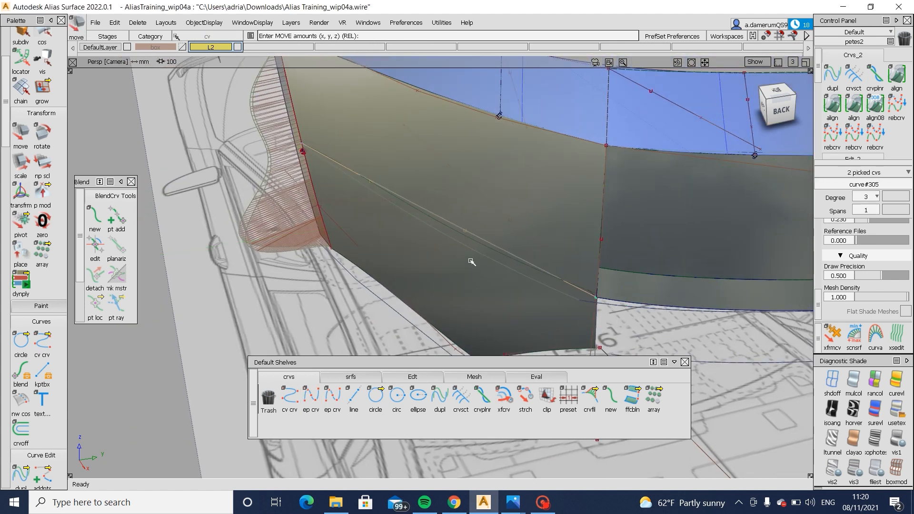
{"action": "left_click_drag", "start_coordinate": [472, 262], "coordinate": [473, 218], "text": "ctrl+shift"}
- Refine the positions of the new curve's two inner control points so it runs evenly across the side bumper surface
{"action": "left_click_drag", "start_coordinate": [373, 226], "coordinate": [432, 227], "text": "ctrl+shift"}
{"action": "left_click", "coordinate": [465, 231]}
{"action": "middle_click_drag", "start_coordinate": [495, 272], "coordinate": [495, 232], "text": "ctrl+shift"}
{"action": "left_click_drag", "start_coordinate": [494, 254], "coordinate": [489, 272]}
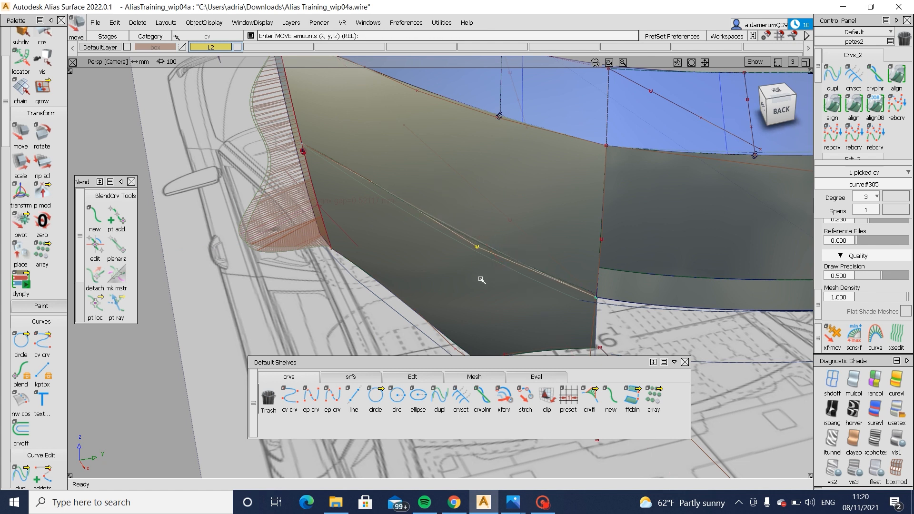
{"action": "middle_click_drag", "start_coordinate": [482, 280], "coordinate": [474, 281]}
{"action": "left_click_drag", "start_coordinate": [474, 280], "coordinate": [499, 184], "text": "ctrl+shift"}
{"action": "left_click_drag", "start_coordinate": [367, 182], "coordinate": [406, 183], "text": "ctrl+shift"}
{"action": "left_click_drag", "start_coordinate": [365, 176], "coordinate": [399, 202]}
{"action": "middle_click_drag", "start_coordinate": [428, 236], "coordinate": [425, 194], "text": "ctrl+shift"}
{"action": "middle_click_drag", "start_coordinate": [425, 196], "coordinate": [415, 198]}
{"action": "left_click_drag", "start_coordinate": [461, 197], "coordinate": [462, 195], "text": "ctrl+shift"}
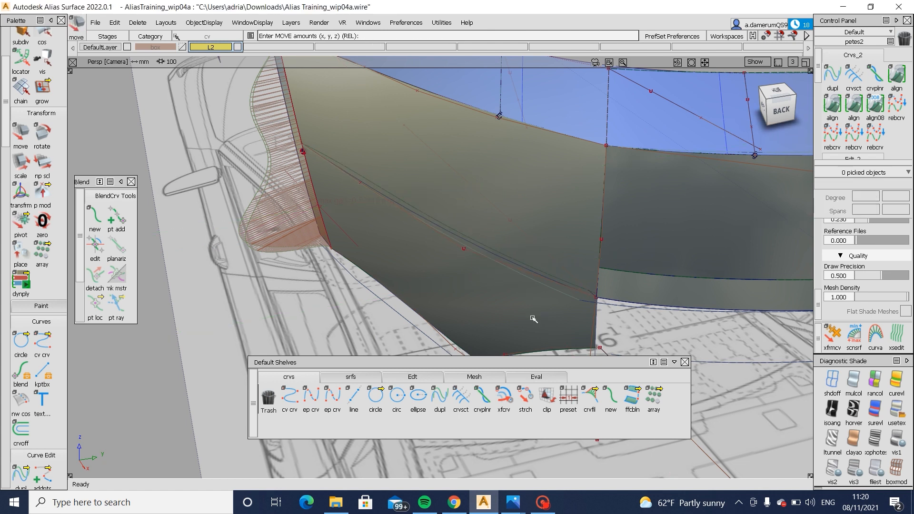
- Build a rail surface along the side curve, using the end edge of the rear draft strip as the generation curve
{"action": "left_click", "coordinate": [349, 377]}
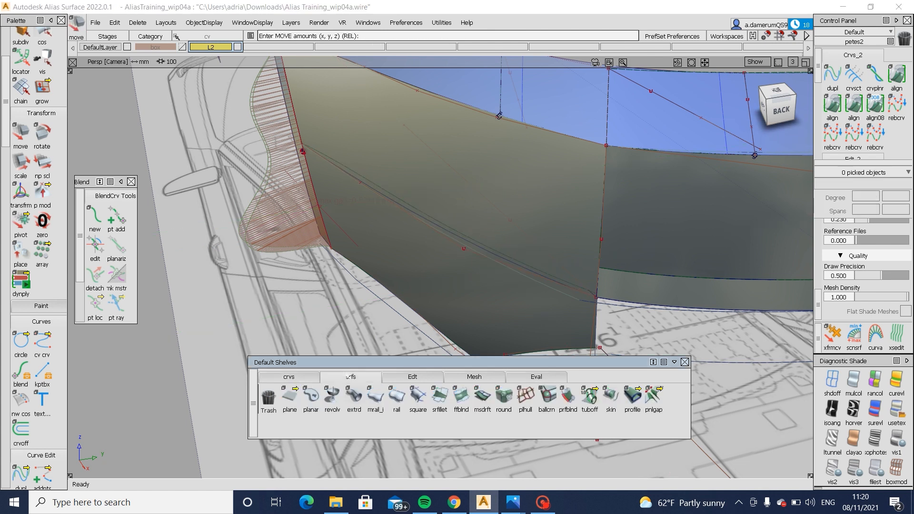
{"action": "left_click_drag", "start_coordinate": [586, 282], "coordinate": [572, 321], "text": "alt+shift"}
{"action": "right_click_drag", "start_coordinate": [572, 321], "coordinate": [631, 315], "text": "alt+shift"}
{"action": "left_click", "coordinate": [609, 313]}
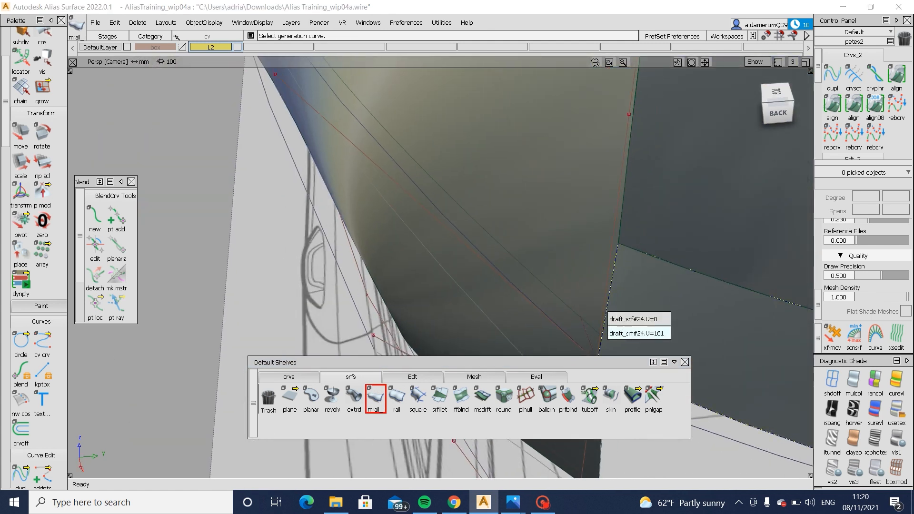
{"action": "left_click", "coordinate": [607, 333]}
{"action": "left_click", "coordinate": [559, 324]}
{"action": "right_click_drag", "start_coordinate": [527, 272], "coordinate": [449, 241], "text": "alt+shift"}
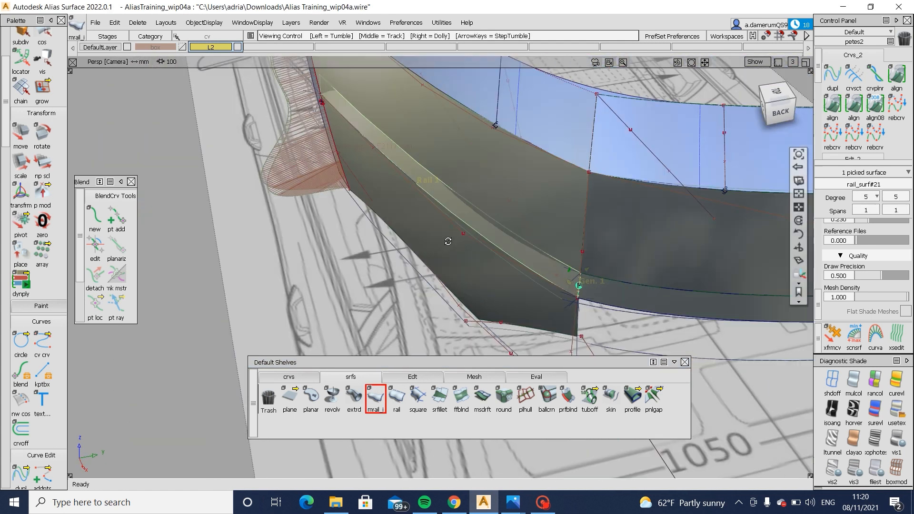
{"action": "left_click_drag", "start_coordinate": [449, 241], "coordinate": [357, 255], "text": "alt+shift"}
{"action": "middle_click_drag", "start_coordinate": [356, 255], "coordinate": [442, 237], "text": "alt+shift"}
{"action": "left_click_drag", "start_coordinate": [478, 312], "coordinate": [479, 261], "text": "ctrl+shift"}
- Move the rail curve's inner control points to reshape the visible part of the side strip
{"action": "left_click_drag", "start_coordinate": [552, 278], "coordinate": [460, 297], "text": "ctrl+shift"}
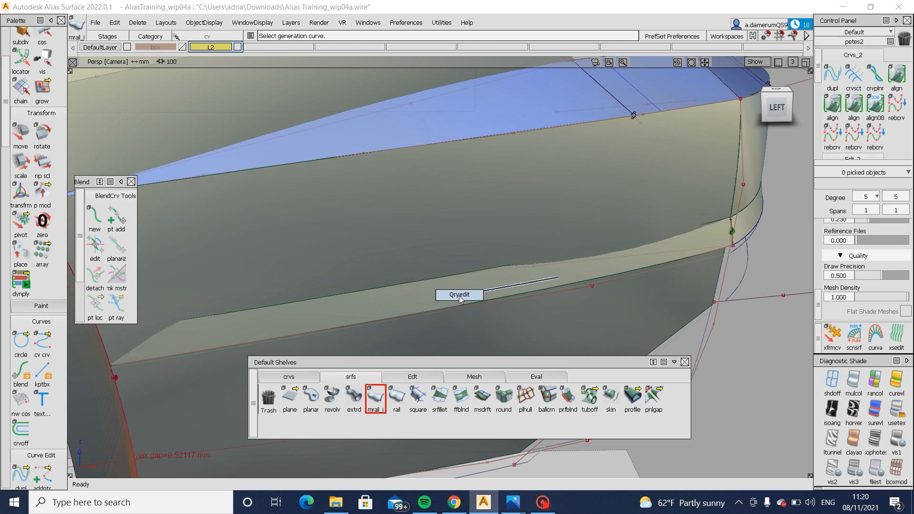
{"action": "left_click_drag", "start_coordinate": [307, 312], "coordinate": [361, 308], "text": "ctrl+shift"}
{"action": "left_click", "coordinate": [342, 327]}
{"action": "mouse_move", "coordinate": [398, 353]}
{"action": "middle_mouse_down", "text": "ctrl+shift"}
{"action": "mouse_move", "coordinate": [406, 341]}
{"action": "mouse_move", "coordinate": [392, 335]}
{"action": "middle_mouse_up", "text": "ctrl+shift"}
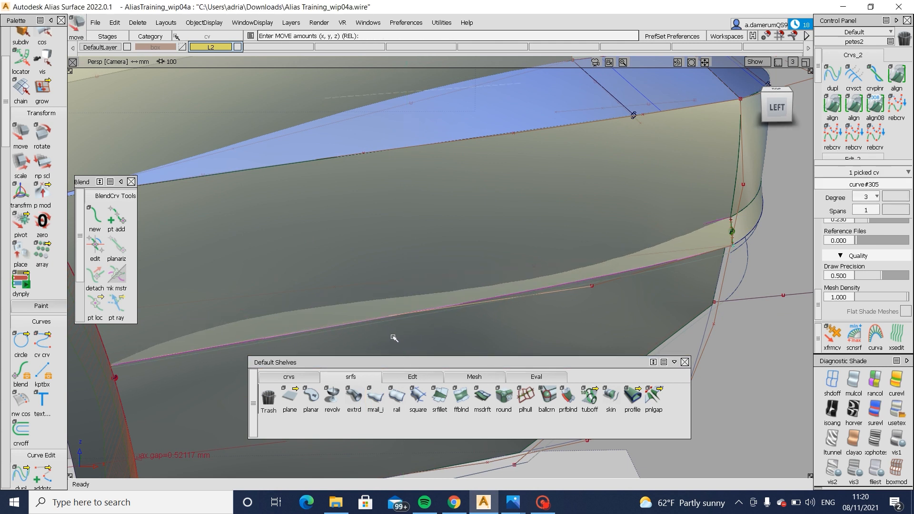
{"action": "middle_click_drag", "start_coordinate": [528, 339], "coordinate": [617, 314]}
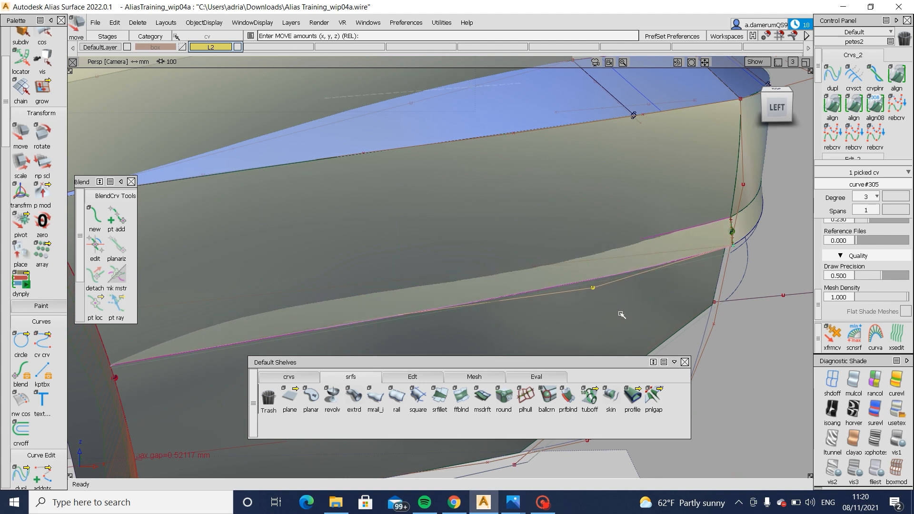
{"action": "left_click_drag", "start_coordinate": [563, 268], "coordinate": [381, 309], "text": "ctrl+shift"}
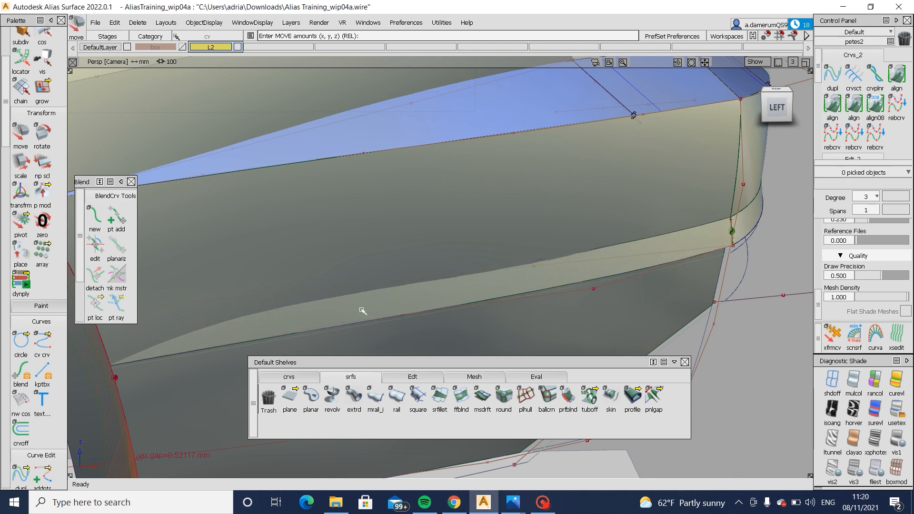
{"action": "left_click_drag", "start_coordinate": [369, 346], "coordinate": [370, 347]}
- Raise the degree of the side strip's rail curve to 5
{"action": "mouse_move", "coordinate": [402, 295]}
{"action": "left_mouse_down", "text": "ctrl+shift"}
{"action": "mouse_move", "coordinate": [424, 317]}
{"action": "mouse_move", "coordinate": [423, 333]}
{"action": "mouse_move", "coordinate": [372, 277]}
{"action": "left_mouse_up", "text": "ctrl+shift"}
{"action": "left_click", "coordinate": [420, 311]}
{"action": "left_click", "coordinate": [875, 197]}
{"action": "left_click", "coordinate": [877, 294]}
- Adjust the degree-5 rail curve's control points so the side strip tapers smoothly toward the wheel arch
{"action": "left_click_drag", "start_coordinate": [238, 330], "coordinate": [265, 352], "text": "ctrl+shift"}
{"action": "left_click", "coordinate": [265, 344]}
{"action": "middle_click_drag", "start_coordinate": [319, 349], "coordinate": [317, 330], "text": "ctrl+shift"}
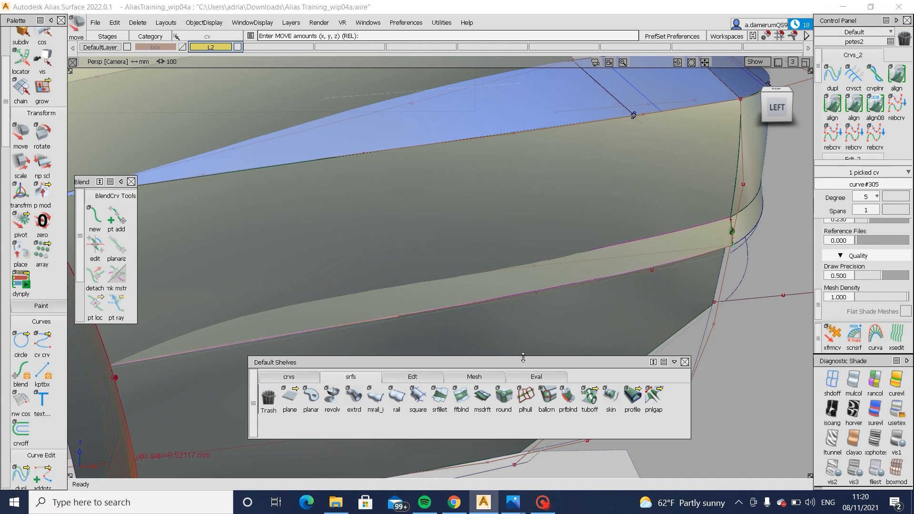
{"action": "left_click_drag", "start_coordinate": [527, 358], "coordinate": [533, 413]}
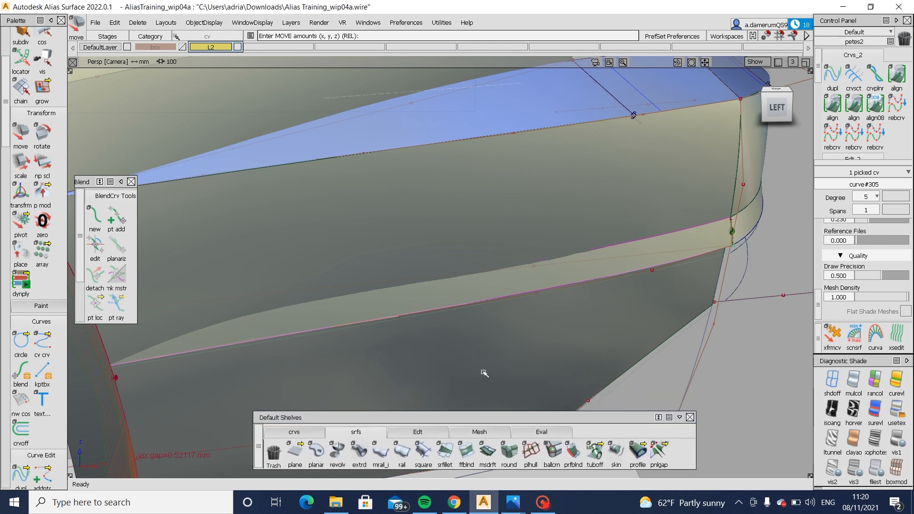
{"action": "middle_click_drag", "start_coordinate": [483, 374], "coordinate": [476, 370]}
{"action": "mouse_move", "coordinate": [405, 360]}
{"action": "left_mouse_down", "text": "alt+shift"}
{"action": "mouse_move", "coordinate": [399, 381]}
{"action": "mouse_move", "coordinate": [410, 398]}
{"action": "left_mouse_up", "text": "alt+shift"}
{"action": "left_click_drag", "start_coordinate": [412, 399], "coordinate": [405, 347], "text": "ctrl+shift"}
{"action": "left_click_drag", "start_coordinate": [377, 320], "coordinate": [443, 367]}
{"action": "left_click_drag", "start_coordinate": [464, 374], "coordinate": [517, 309], "text": "alt+shift"}
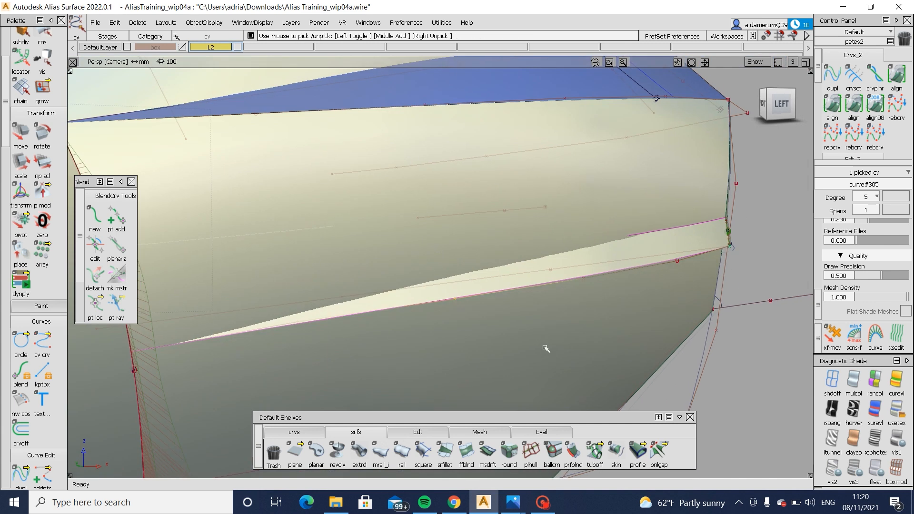
{"action": "left_click_drag", "start_coordinate": [545, 347], "coordinate": [461, 341], "text": "alt+shift"}
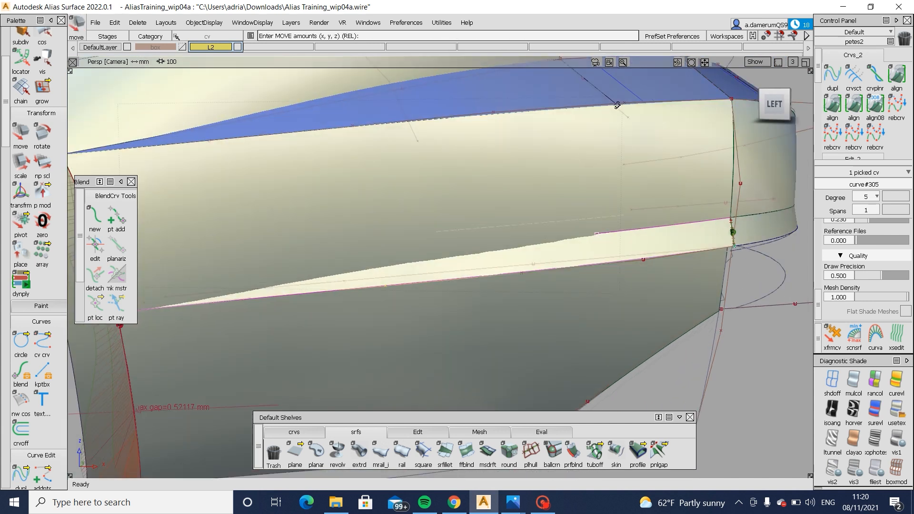
{"action": "mouse_move", "coordinate": [626, 262]}
{"action": "left_mouse_down", "text": "ctrl+shift"}
{"action": "mouse_move", "coordinate": [649, 267]}
{"action": "mouse_move", "coordinate": [610, 296]}
{"action": "left_mouse_up", "text": "ctrl+shift"}
{"action": "left_click", "coordinate": [646, 263]}
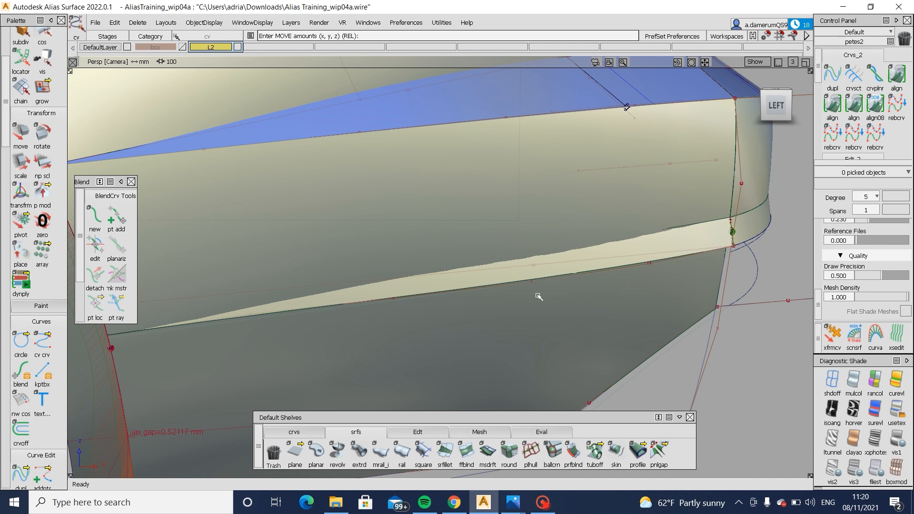
- Try moving the rail curve's third control point from the rear corner and undo the move
{"action": "left_click_drag", "start_coordinate": [539, 296], "coordinate": [562, 296], "text": "ctrl+shift"}
{"action": "left_click", "coordinate": [532, 282]}
{"action": "middle_click_drag", "start_coordinate": [602, 337], "coordinate": [594, 300], "text": "ctrl+shift"}
{"action": "key", "text": "ctrl+z"}
{"action": "left_click_drag", "start_coordinate": [568, 341], "coordinate": [562, 286], "text": "ctrl+shift"}
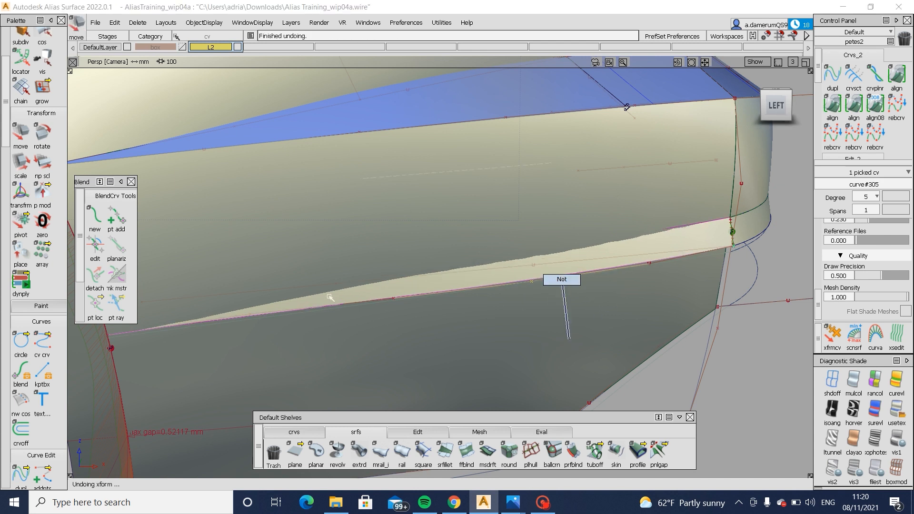
- Nudge the rail curve's third control point from the wheel arch to even out the strip's taper
{"action": "left_click_drag", "start_coordinate": [381, 304], "coordinate": [405, 306], "text": "ctrl+shift"}
{"action": "left_click", "coordinate": [394, 299]}
{"action": "middle_click_drag", "start_coordinate": [437, 338], "coordinate": [447, 307], "text": "ctrl+shift"}
{"action": "middle_click_drag", "start_coordinate": [450, 312], "coordinate": [452, 324]}
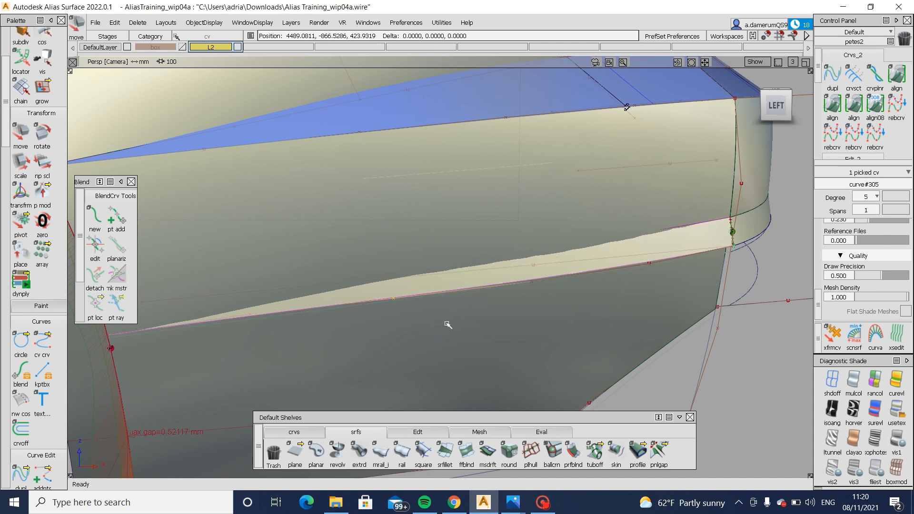
{"action": "left_click_drag", "start_coordinate": [300, 327], "coordinate": [476, 327], "text": "alt+shift"}
{"action": "middle_click_drag", "start_coordinate": [476, 327], "coordinate": [478, 329]}
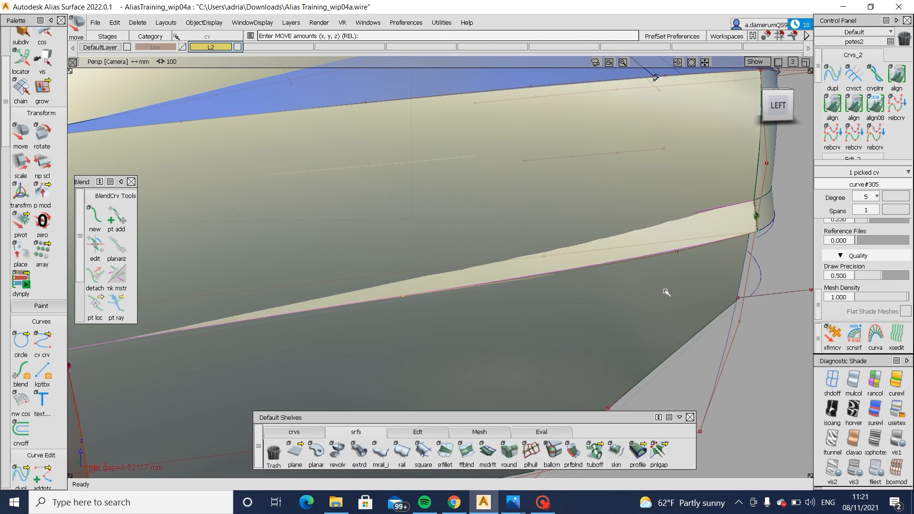
- Fine-tune the rail curve's control point next to the rear corner to smooth the strip's wide end
{"action": "middle_click_drag", "start_coordinate": [666, 292], "coordinate": [501, 309], "text": "alt+shift"}
{"action": "left_click_drag", "start_coordinate": [478, 324], "coordinate": [476, 286], "text": "ctrl+shift"}
{"action": "left_click_drag", "start_coordinate": [434, 270], "coordinate": [476, 271], "text": "ctrl+shift"}
{"action": "left_click", "coordinate": [501, 269]}
{"action": "middle_click_drag", "start_coordinate": [540, 323], "coordinate": [557, 304], "text": "ctrl+shift"}
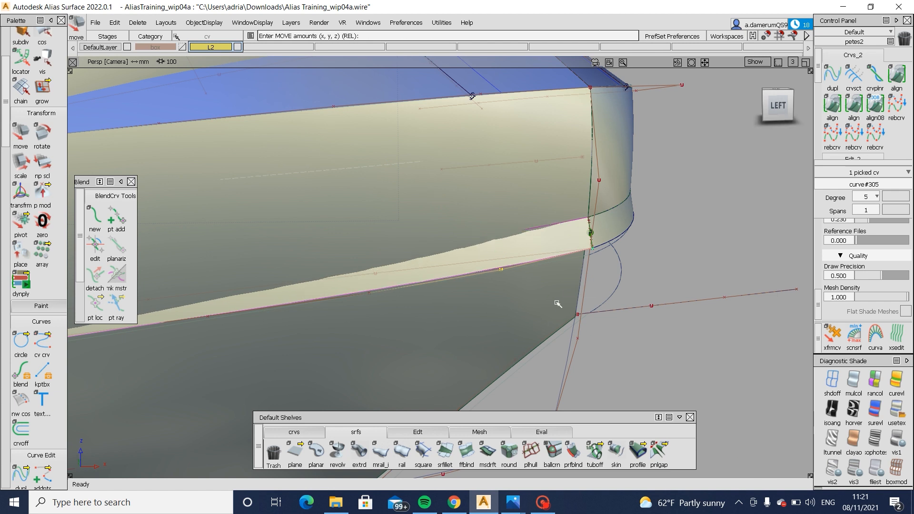
- Examine how the side strip flows into the rear strip, first on the clean shaded model and then with curves displayed
{"action": "left_click_drag", "start_coordinate": [557, 304], "coordinate": [384, 270], "text": "alt+shift"}
{"action": "right_click_drag", "start_coordinate": [384, 270], "coordinate": [382, 267], "text": "alt+shift"}
{"action": "left_click_drag", "start_coordinate": [382, 268], "coordinate": [408, 282], "text": "alt+shift"}
{"action": "right_click_drag", "start_coordinate": [408, 281], "coordinate": [377, 296], "text": "ctrl+shift"}
{"action": "left_click_drag", "start_coordinate": [377, 296], "coordinate": [405, 215], "text": "alt+shift"}
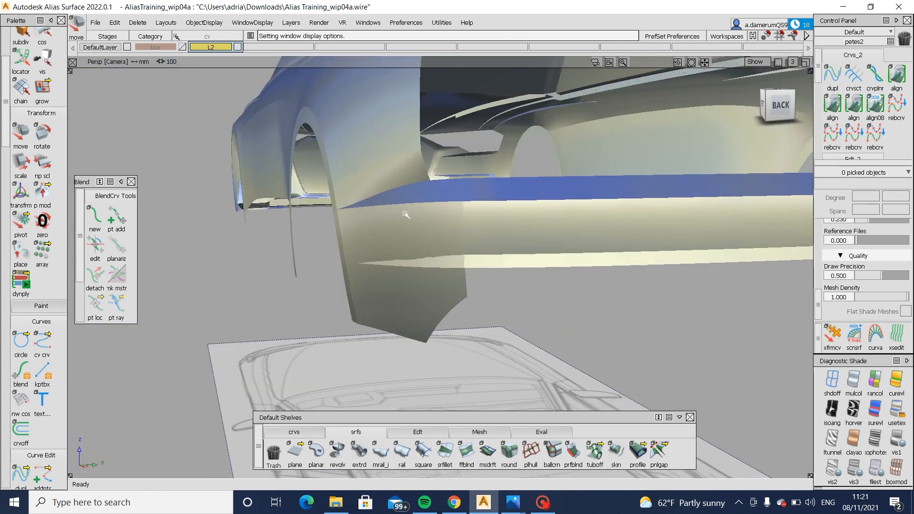
{"action": "left_click_drag", "start_coordinate": [578, 280], "coordinate": [583, 329], "text": "alt+shift"}
{"action": "right_click_drag", "start_coordinate": [516, 228], "coordinate": [535, 243], "text": "ctrl+shift"}
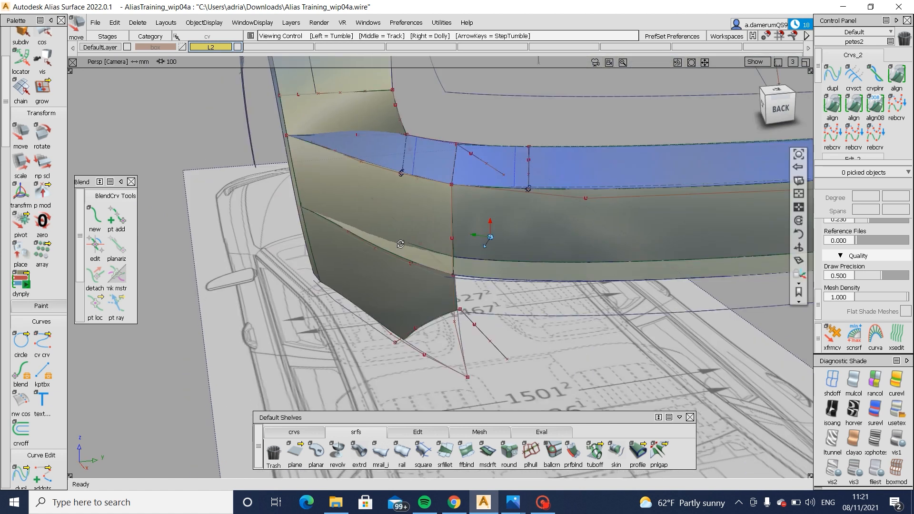
{"action": "left_click_drag", "start_coordinate": [458, 238], "coordinate": [481, 265], "text": "alt+shift"}
{"action": "right_click_drag", "start_coordinate": [481, 264], "coordinate": [419, 264], "text": "alt+shift"}
{"action": "left_click_drag", "start_coordinate": [419, 265], "coordinate": [636, 209], "text": "alt+shift"}
- Create a draft surface down from the rear strip's lower edge with a -5 draft angle and 70 mm length, in the left view
{"action": "left_click", "coordinate": [782, 109]}
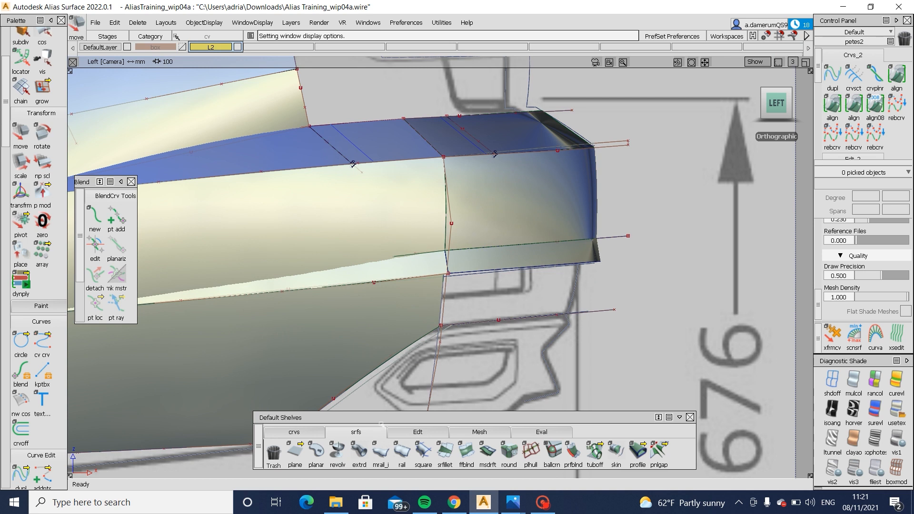
{"action": "left_click", "coordinate": [488, 453]}
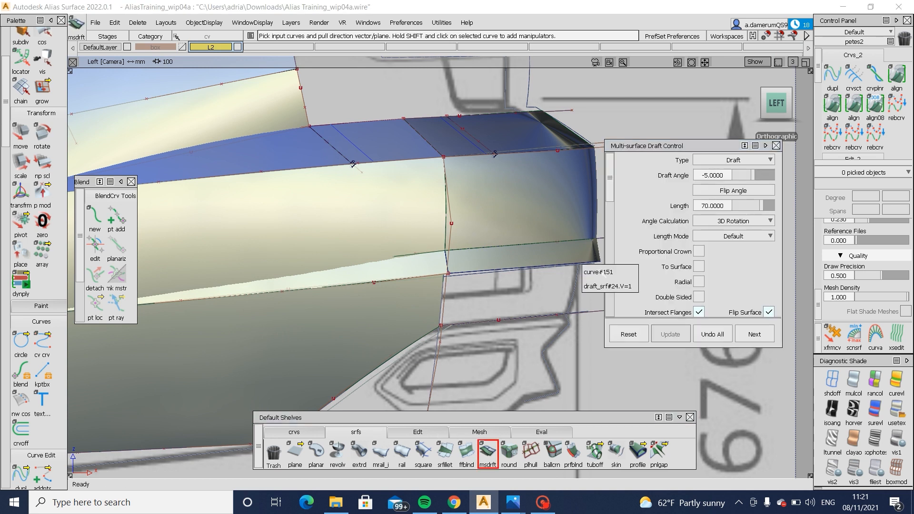
{"action": "left_click", "coordinate": [606, 287]}
{"action": "middle_click_drag", "start_coordinate": [558, 290], "coordinate": [462, 276], "text": "alt+shift"}
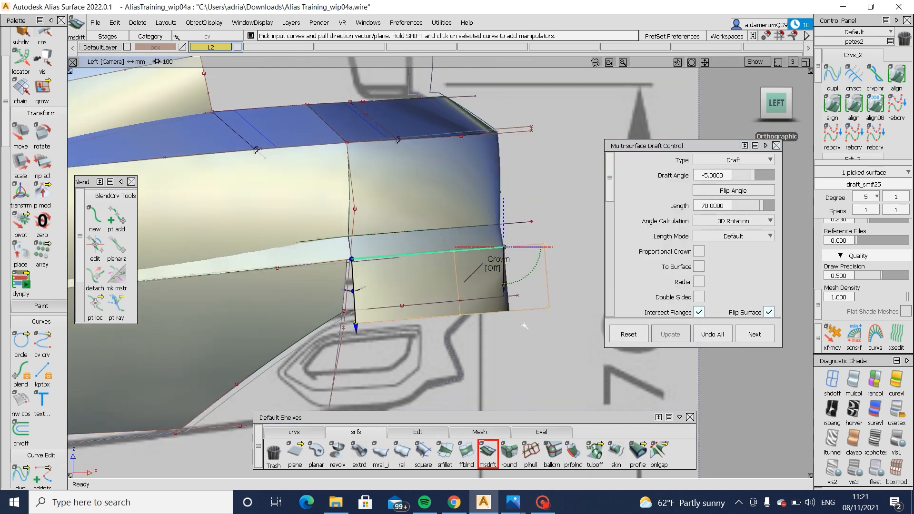
{"action": "left_click_drag", "start_coordinate": [522, 315], "coordinate": [522, 313], "text": "ctrl+shift"}
- Move the new draft surface's lower hull row about 20 mm forward and 13 mm up to tuck it under the bumper
{"action": "left_click", "coordinate": [424, 432]}
{"action": "left_click", "coordinate": [680, 452]}
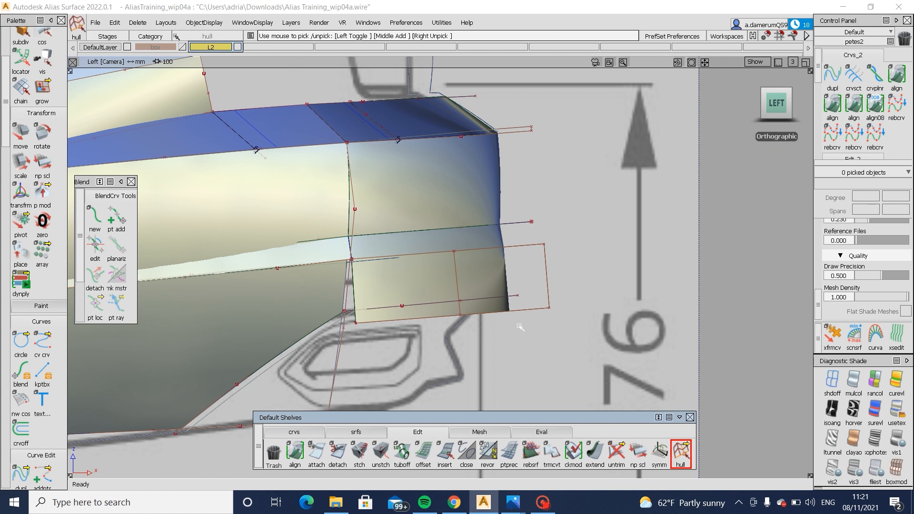
{"action": "left_click", "coordinate": [531, 311]}
{"action": "middle_click_drag", "start_coordinate": [531, 311], "coordinate": [599, 359], "text": "ctrl+shift"}
{"action": "left_click", "coordinate": [599, 358]}
{"action": "key", "text": "Return"}
{"action": "left_click_drag", "start_coordinate": [600, 359], "coordinate": [580, 347]}
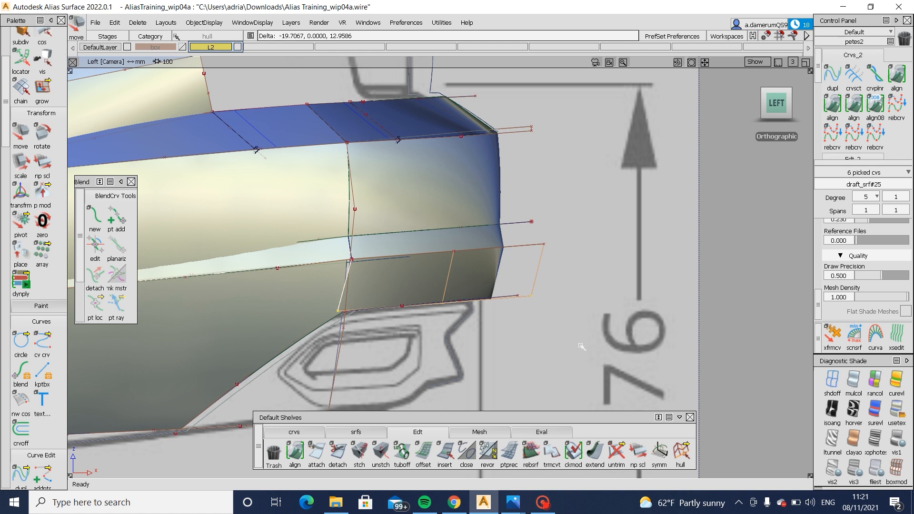
- Raise the lower draft surface's vertical degree to 2
{"action": "left_click_drag", "start_coordinate": [550, 374], "coordinate": [549, 358], "text": "ctrl+shift"}
{"action": "left_click", "coordinate": [514, 277]}
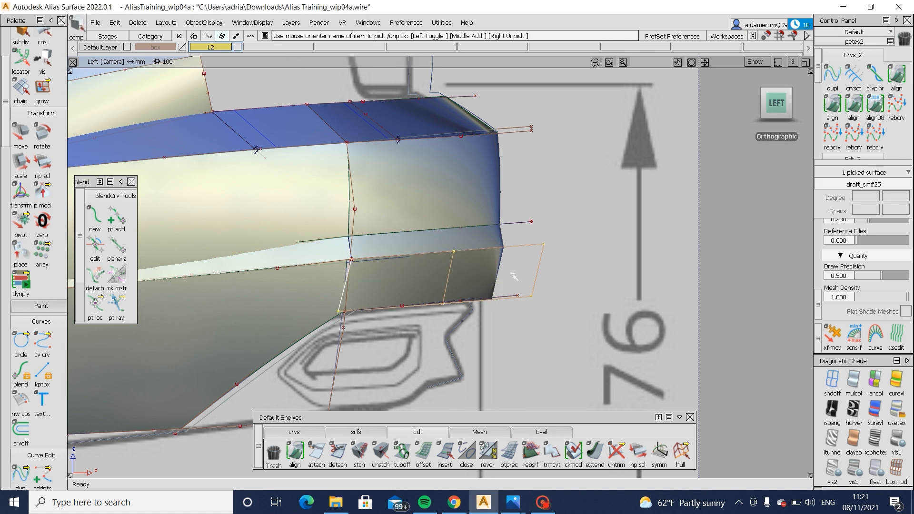
{"action": "left_click", "coordinate": [906, 197]}
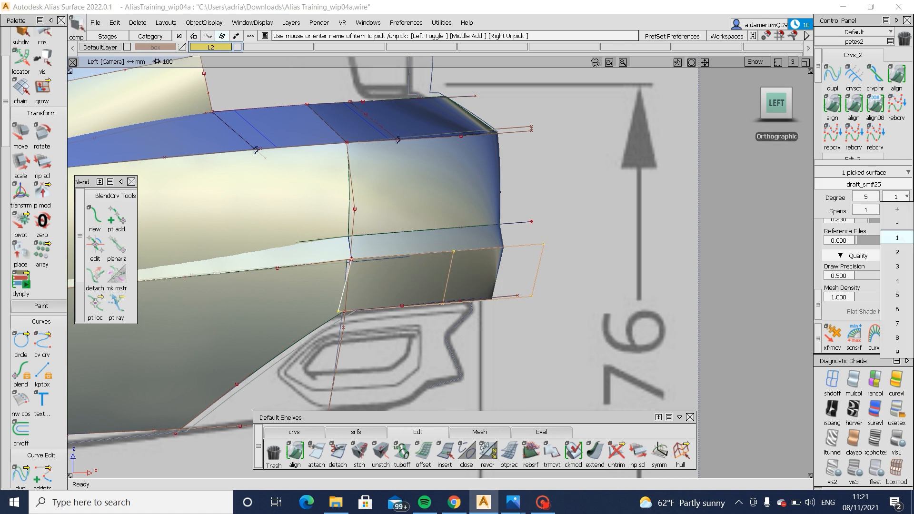
{"action": "left_click", "coordinate": [897, 237]}
{"action": "left_click_drag", "start_coordinate": [615, 347], "coordinate": [676, 432], "text": "ctrl+shift"}
- Move the lower draft surface's middle hull row slightly outward to add a crown and check it in perspective
{"action": "left_click", "coordinate": [681, 451]}
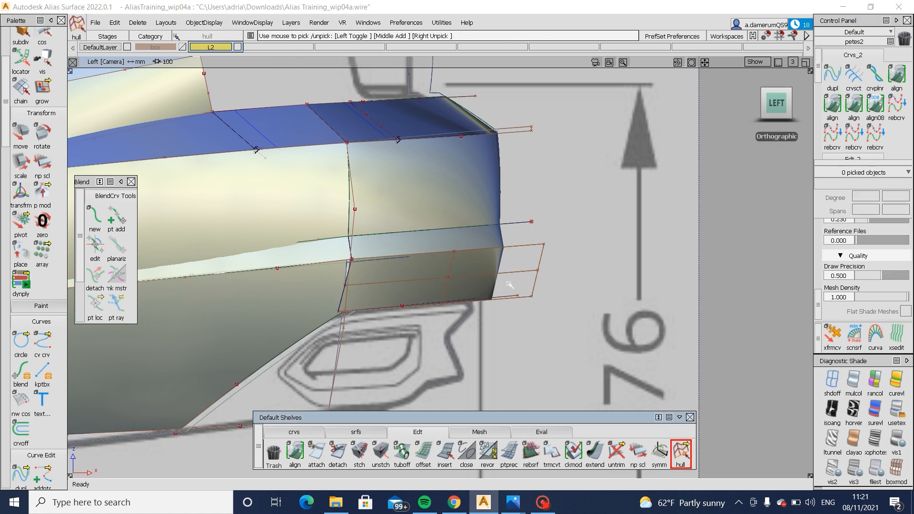
{"action": "left_click", "coordinate": [490, 276]}
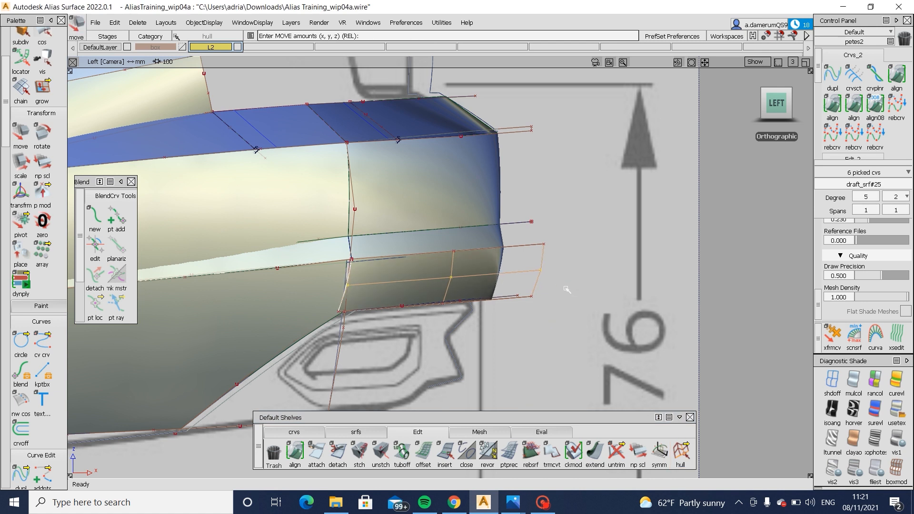
{"action": "left_click_drag", "start_coordinate": [309, 247], "coordinate": [243, 263], "text": "alt+shift"}
{"action": "middle_click_drag", "start_coordinate": [243, 263], "coordinate": [360, 259], "text": "alt+shift"}
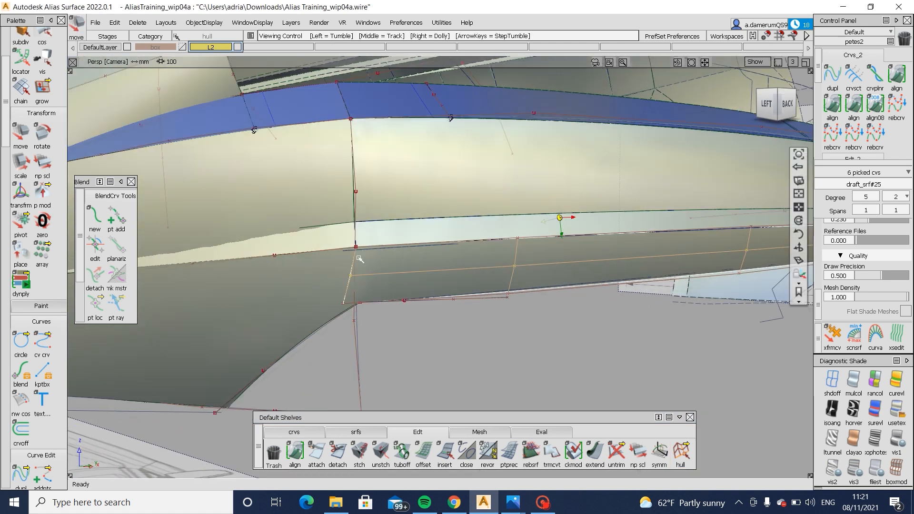
{"action": "left_click", "coordinate": [358, 258], "text": "alt+shift"}
{"action": "left_click_drag", "start_coordinate": [358, 258], "coordinate": [420, 270], "text": "alt+shift"}
{"action": "left_click_drag", "start_coordinate": [327, 259], "coordinate": [421, 226], "text": "alt+shift"}
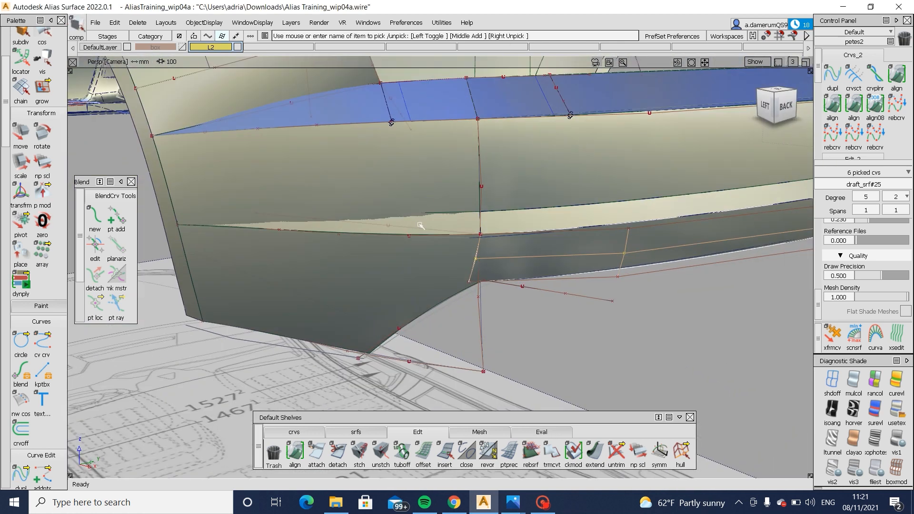
- Extend the side strip's curve-on-surface at its rear corner end to prepare the side bumper surface for trimming
{"action": "middle_click_drag", "start_coordinate": [354, 257], "coordinate": [433, 186], "text": "ctrl+shift"}
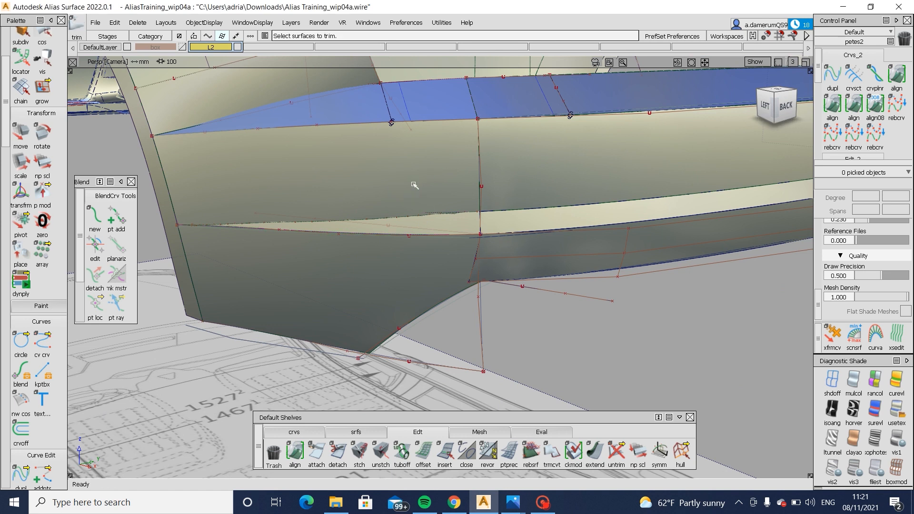
{"action": "left_click", "coordinate": [412, 184]}
{"action": "left_click", "coordinate": [596, 453]}
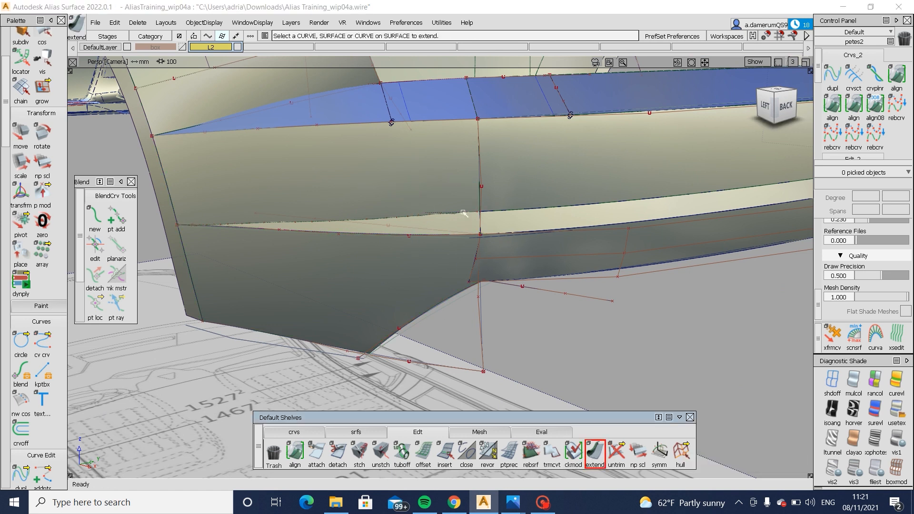
{"action": "left_click", "coordinate": [462, 215]}
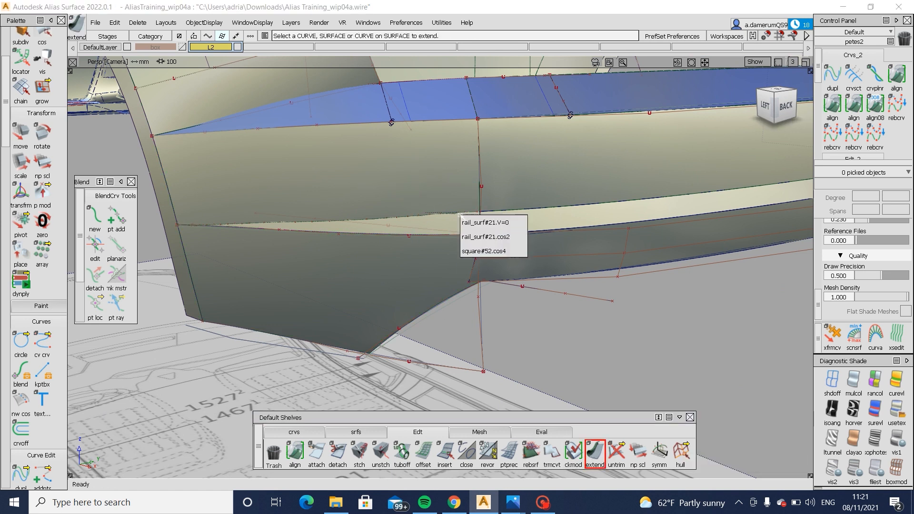
{"action": "left_click", "coordinate": [521, 236]}
- Trim the side bumper surface along the strip, keeping the part above it
{"action": "right_click_drag", "start_coordinate": [451, 182], "coordinate": [451, 220], "text": "ctrl+shift"}
{"action": "left_click", "coordinate": [448, 185]}
{"action": "left_click", "coordinate": [724, 468]}
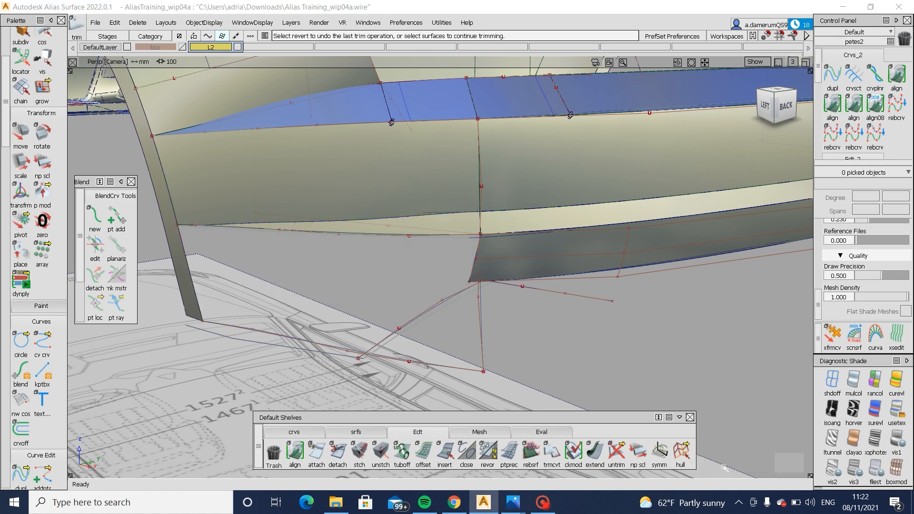
- Untrim the side bumper surface and delete its old curve-on-surface along the strip
{"action": "left_click_drag", "start_coordinate": [492, 323], "coordinate": [486, 305], "text": "alt+shift"}
{"action": "right_click_drag", "start_coordinate": [486, 305], "coordinate": [431, 290], "text": "alt+shift"}
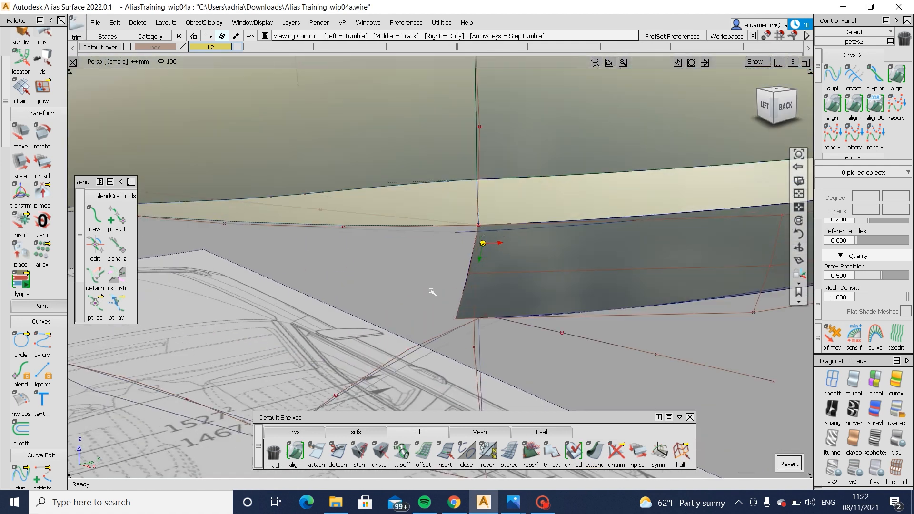
{"action": "left_click_drag", "start_coordinate": [365, 238], "coordinate": [358, 267], "text": "ctrl+shift"}
{"action": "left_click", "coordinate": [344, 227]}
{"action": "middle_click_drag", "start_coordinate": [359, 268], "coordinate": [359, 284], "text": "ctrl+shift"}
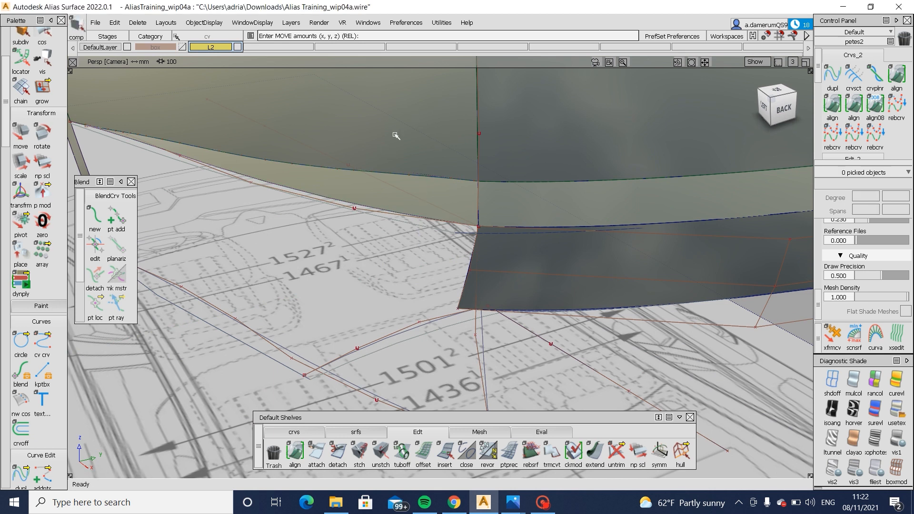
{"action": "left_click", "coordinate": [394, 169]}
{"action": "right_click_drag", "start_coordinate": [393, 200], "coordinate": [390, 283], "text": "ctrl+shift"}
{"action": "left_click_drag", "start_coordinate": [310, 222], "coordinate": [388, 214], "text": "ctrl+shift"}
{"action": "left_click", "coordinate": [356, 210]}
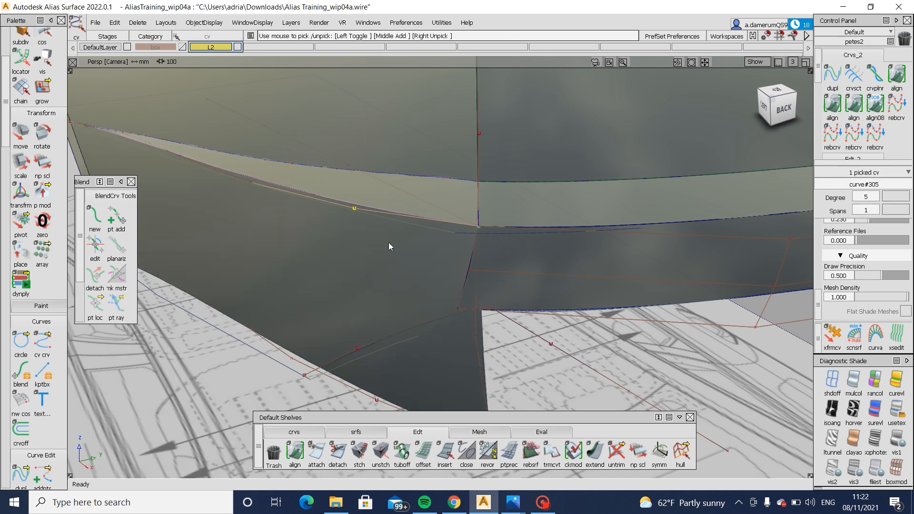
{"action": "left_click_drag", "start_coordinate": [408, 261], "coordinate": [424, 184], "text": "ctrl+shift"}
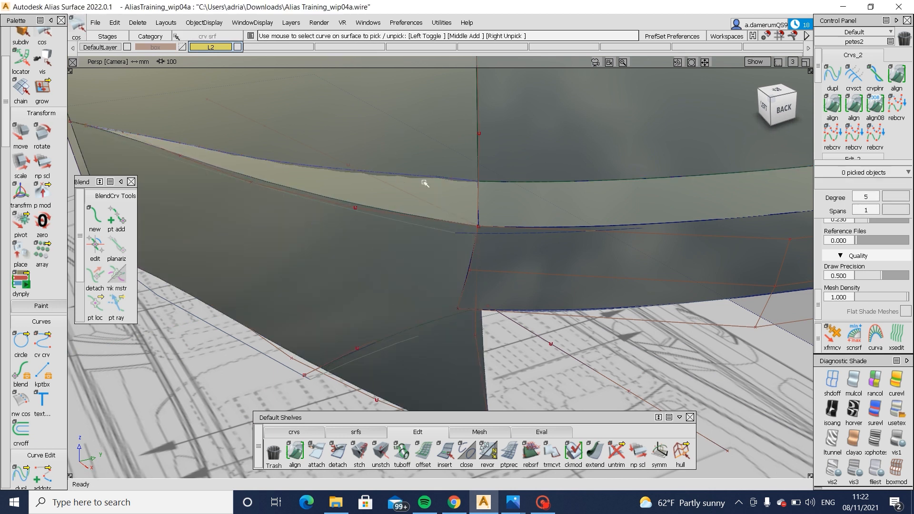
{"action": "left_click", "coordinate": [423, 180]}
- Adjust the middle CVs of the side strip's lower edge curve one at a time to refine its shape
{"action": "left_click_drag", "start_coordinate": [341, 196], "coordinate": [422, 224], "text": "alt+shift"}
{"action": "left_click_drag", "start_coordinate": [306, 254], "coordinate": [348, 310], "text": "ctrl+shift"}
{"action": "left_click", "coordinate": [305, 263]}
{"action": "key", "text": "w"}
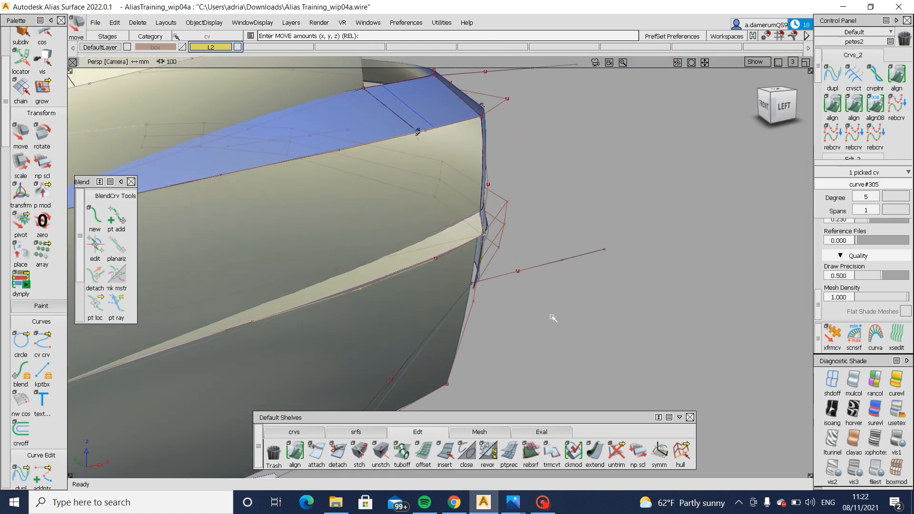
{"action": "left_click_drag", "start_coordinate": [277, 326], "coordinate": [245, 313], "text": "ctrl+shift"}
{"action": "key", "text": "w"}
{"action": "middle_click_drag", "start_coordinate": [319, 332], "coordinate": [320, 334]}
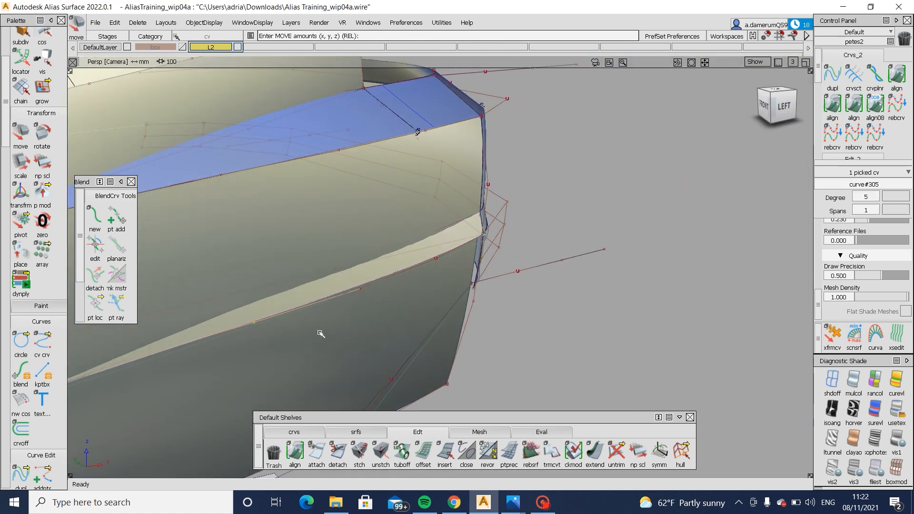
- Intersect the reshaped side strip with the side bumper surface and trim that surface, keeping the part above the strip
{"action": "left_click_drag", "start_coordinate": [414, 335], "coordinate": [405, 248], "text": "alt+shift"}
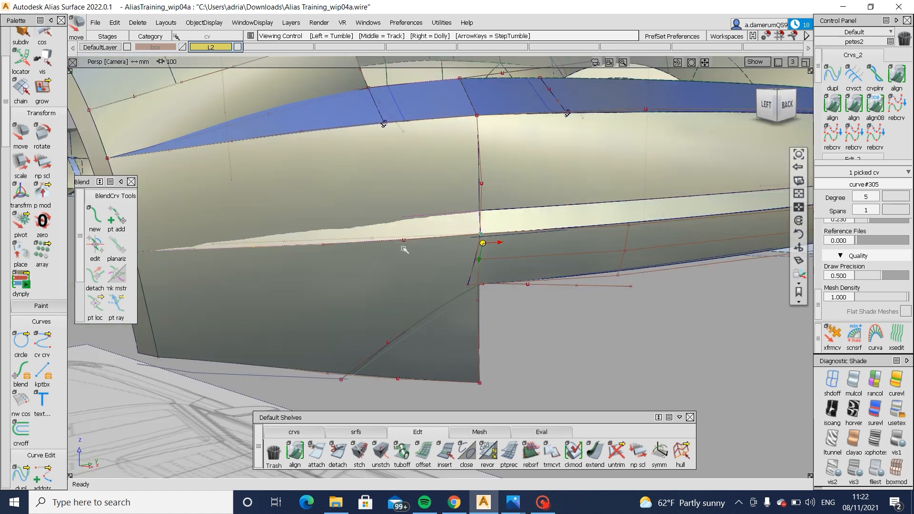
{"action": "right_click_drag", "start_coordinate": [404, 247], "coordinate": [496, 234], "text": "alt+shift"}
{"action": "left_click_drag", "start_coordinate": [495, 235], "coordinate": [440, 224], "text": "alt+shift"}
{"action": "left_click", "coordinate": [414, 252]}
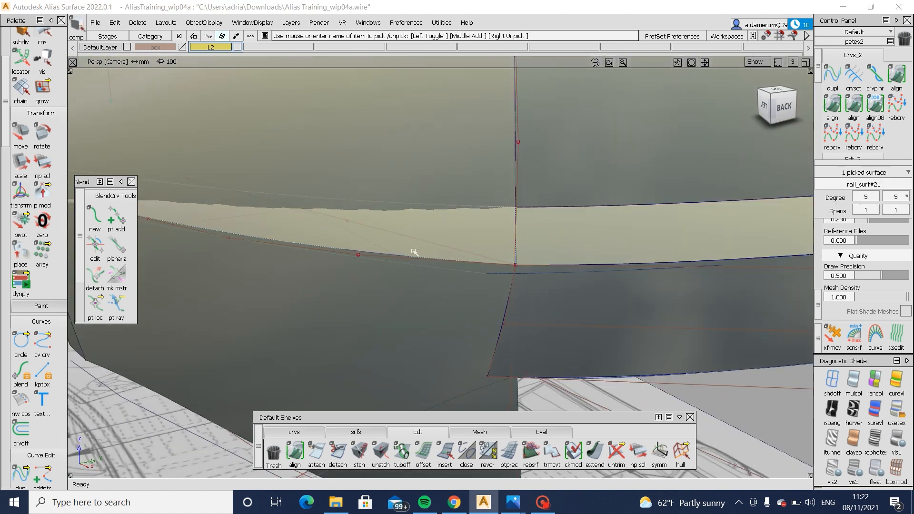
{"action": "middle_click_drag", "start_coordinate": [413, 252], "coordinate": [444, 226], "text": "ctrl+shift"}
{"action": "middle_click_drag", "start_coordinate": [485, 154], "coordinate": [457, 177], "text": "ctrl+shift"}
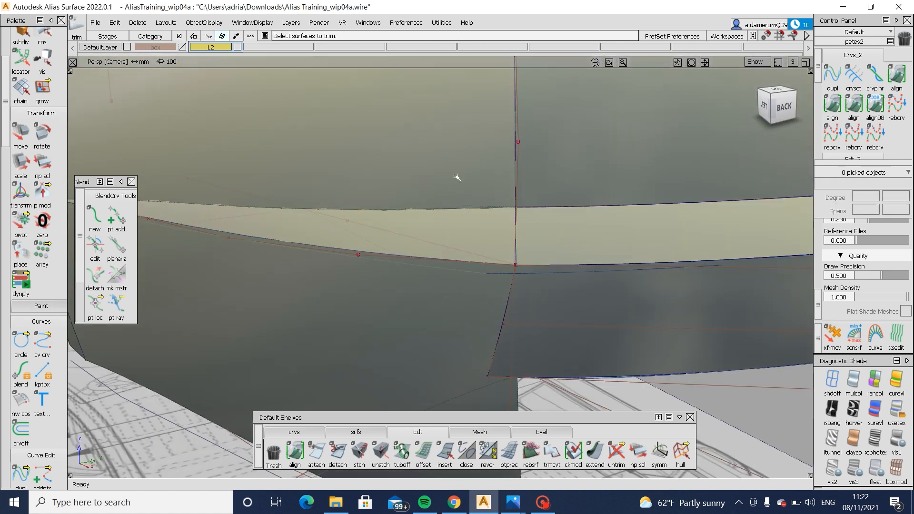
{"action": "left_click", "coordinate": [457, 177]}
{"action": "key", "text": "space"}
{"action": "right_click_drag", "start_coordinate": [449, 219], "coordinate": [372, 229], "text": "alt+shift"}
{"action": "left_click_drag", "start_coordinate": [373, 229], "coordinate": [453, 222], "text": "alt+shift"}
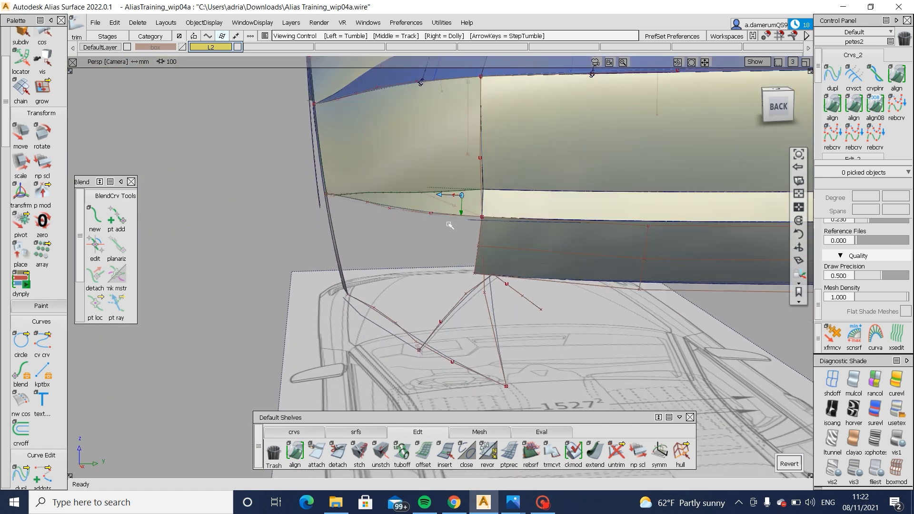
- Project the vertical corner curve onto the lower rear draft surface in the back view and try to trim it there
{"action": "left_click_drag", "start_coordinate": [551, 227], "coordinate": [594, 219], "text": "ctrl+shift"}
{"action": "left_click", "coordinate": [595, 220]}
{"action": "left_click", "coordinate": [780, 108]}
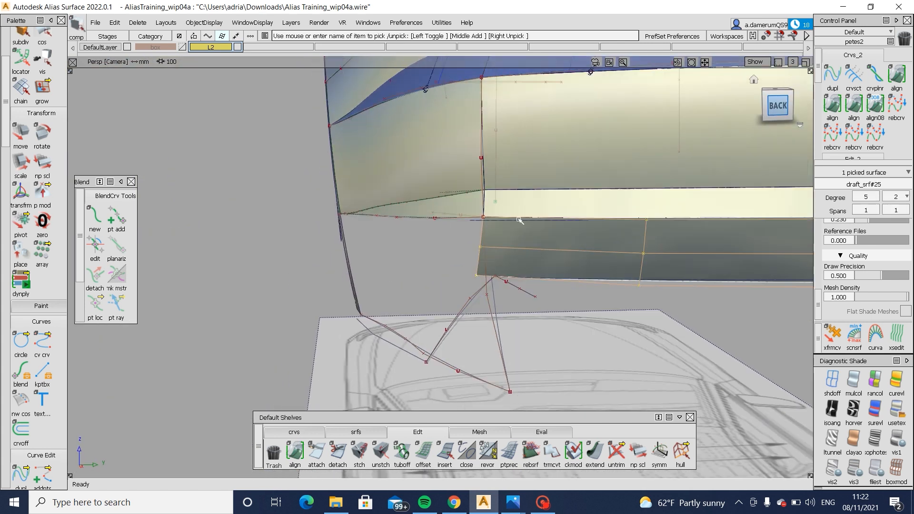
{"action": "left_click", "coordinate": [620, 210]}
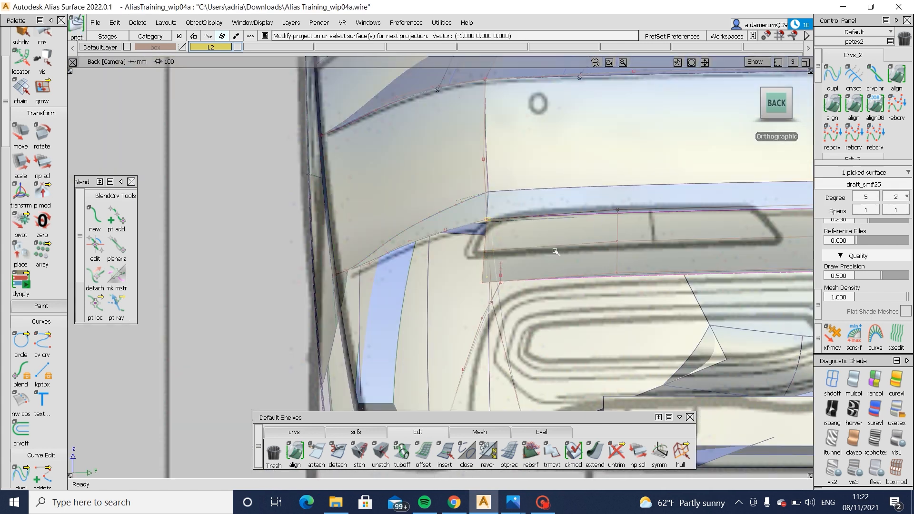
{"action": "left_click", "coordinate": [556, 249]}
{"action": "key", "text": "space"}
{"action": "left_click_drag", "start_coordinate": [344, 236], "coordinate": [651, 273], "text": "alt+shift"}
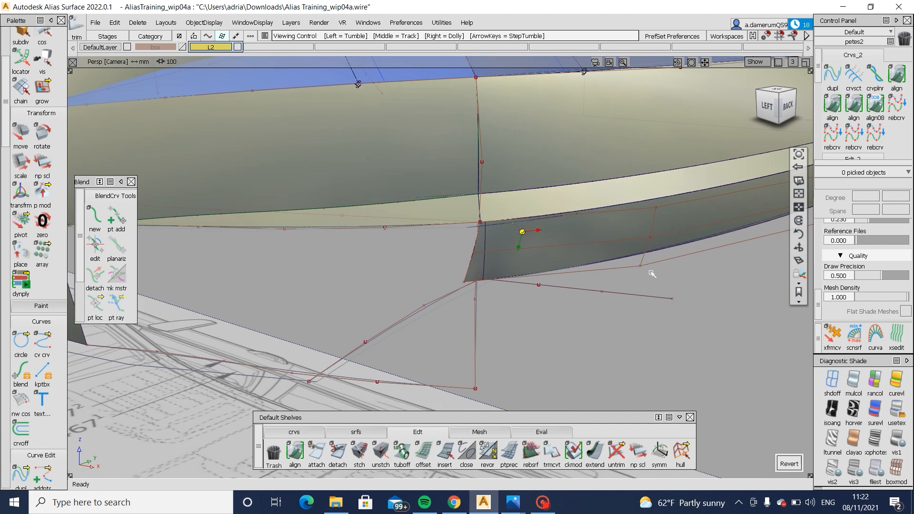
- Project the car's centreline curve onto the lower rear draft surface in the back view and trim off the excess at the corner
{"action": "right_click_drag", "start_coordinate": [651, 273], "coordinate": [415, 264], "text": "alt+shift"}
{"action": "left_click_drag", "start_coordinate": [414, 260], "coordinate": [320, 239], "text": "ctrl+shift"}
{"action": "left_click", "coordinate": [434, 223]}
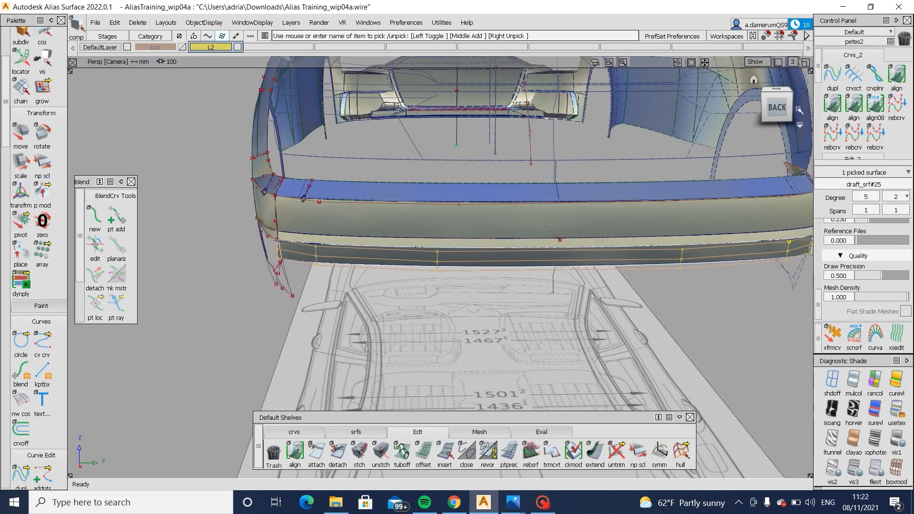
{"action": "left_click", "coordinate": [782, 109]}
{"action": "middle_click_drag", "start_coordinate": [443, 292], "coordinate": [580, 293], "text": "ctrl+shift"}
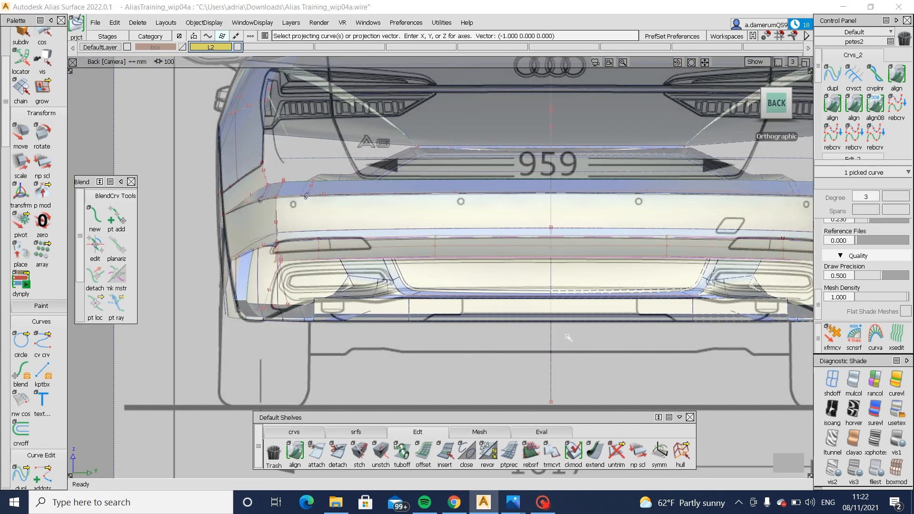
{"action": "left_click_drag", "start_coordinate": [455, 294], "coordinate": [491, 286], "text": "alt+shift"}
{"action": "middle_click_drag", "start_coordinate": [482, 232], "coordinate": [445, 243], "text": "ctrl+shift"}
{"action": "left_click", "coordinate": [434, 244]}
{"action": "left_click", "coordinate": [433, 244]}
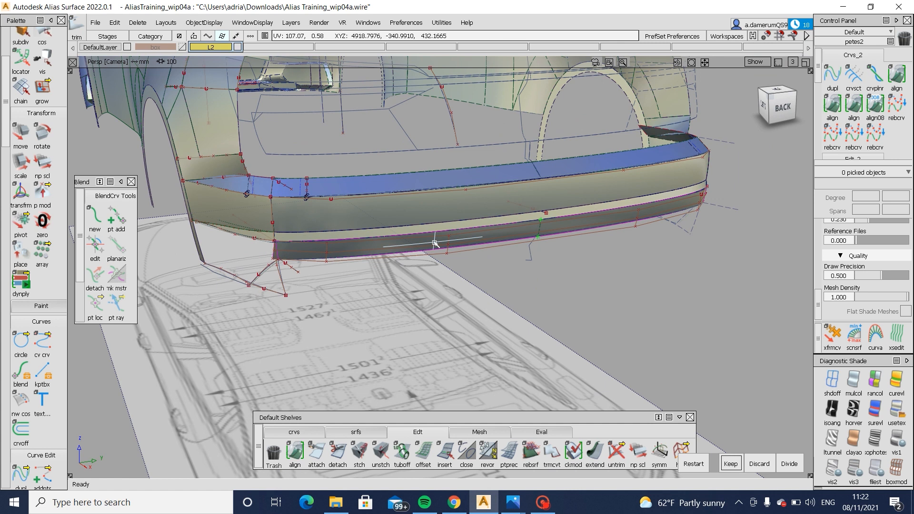
{"action": "key", "text": "space"}
{"action": "left_click_drag", "start_coordinate": [464, 230], "coordinate": [505, 243], "text": "alt+shift"}
{"action": "middle_click_drag", "start_coordinate": [505, 243], "coordinate": [570, 244], "text": "alt+shift"}
{"action": "right_click_drag", "start_coordinate": [569, 244], "coordinate": [410, 259], "text": "alt+shift"}
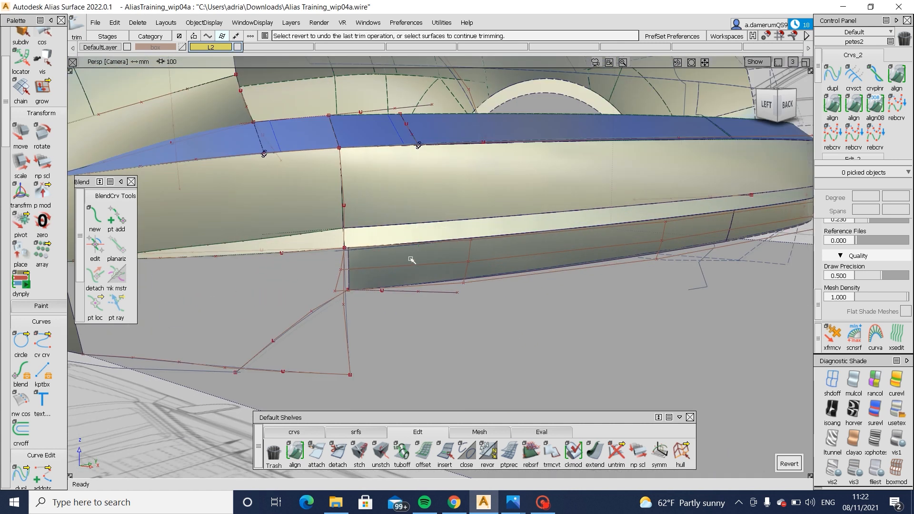
- Delete the existing vertical corner curve below the side strip's rear end
{"action": "left_click", "coordinate": [404, 276]}
{"action": "left_click_drag", "start_coordinate": [410, 259], "coordinate": [590, 322], "text": "ctrl+shift"}
{"action": "left_click", "coordinate": [371, 297]}
{"action": "right_click_drag", "start_coordinate": [590, 323], "coordinate": [284, 326], "text": "alt+shift"}
{"action": "middle_click_drag", "start_coordinate": [283, 326], "coordinate": [562, 297], "text": "alt+shift"}
{"action": "left_click_drag", "start_coordinate": [562, 297], "coordinate": [342, 242], "text": "alt+shift"}
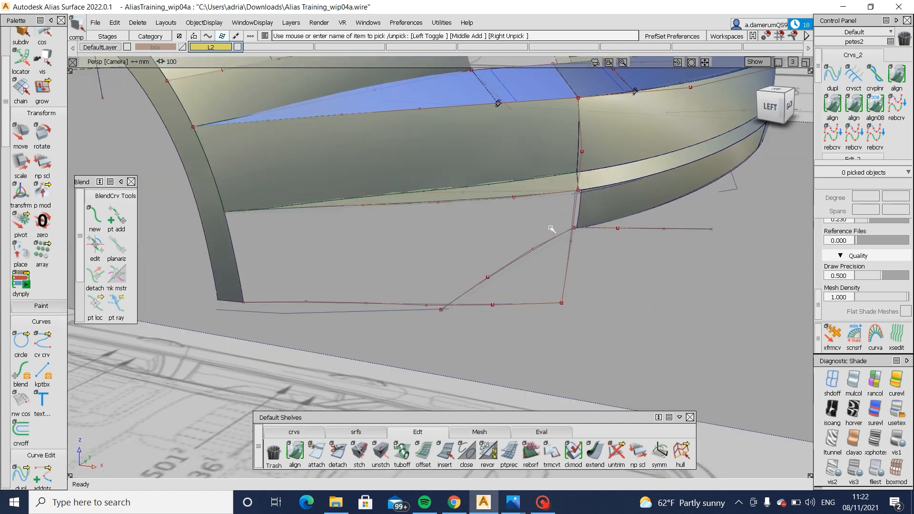
{"action": "left_click", "coordinate": [566, 282]}
- Draw a degree 3 edit-point curve from the rear end of the lower side edge up to the side strip's corner
{"action": "left_click", "coordinate": [294, 432]}
{"action": "left_click", "coordinate": [316, 452]}
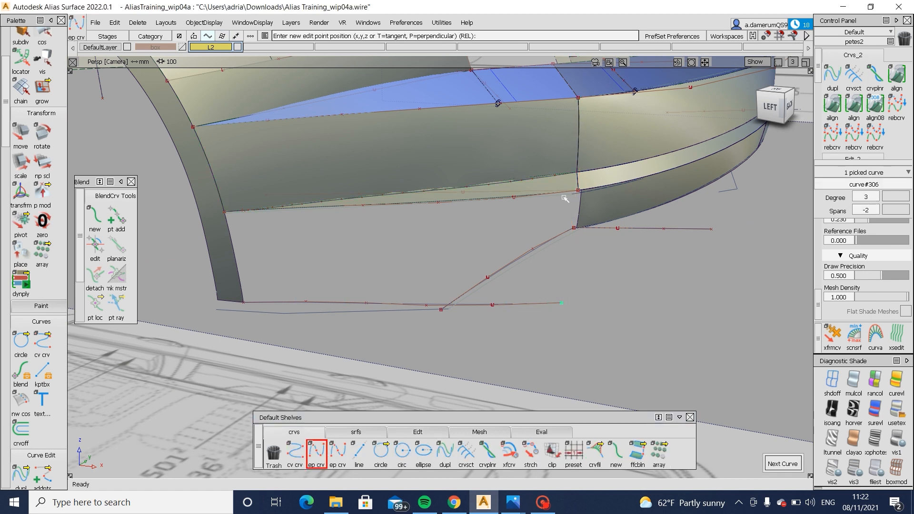
{"action": "left_click_drag", "start_coordinate": [565, 199], "coordinate": [608, 195]}
{"action": "right_click_drag", "start_coordinate": [589, 190], "coordinate": [619, 194], "text": "alt+shift"}
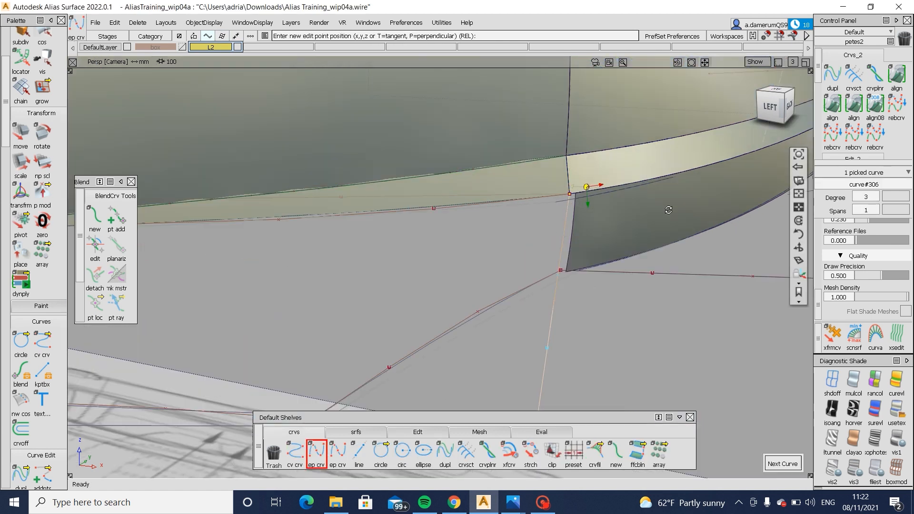
{"action": "mouse_move", "coordinate": [619, 194]}
{"action": "left_mouse_down", "text": "alt+shift"}
{"action": "mouse_move", "coordinate": [563, 235]}
{"action": "mouse_move", "coordinate": [639, 282]}
{"action": "mouse_move", "coordinate": [564, 138]}
{"action": "mouse_move", "coordinate": [577, 200]}
{"action": "left_mouse_up", "text": "alt+shift"}
- Untrim the lower rear draft surface and delete its projected corner curve-on-surface
{"action": "right_click_drag", "start_coordinate": [578, 200], "coordinate": [649, 261], "text": "alt+shift"}
{"action": "middle_click_drag", "start_coordinate": [649, 261], "coordinate": [635, 283], "text": "alt+shift"}
{"action": "left_click_drag", "start_coordinate": [637, 261], "coordinate": [587, 327], "text": "ctrl+shift"}
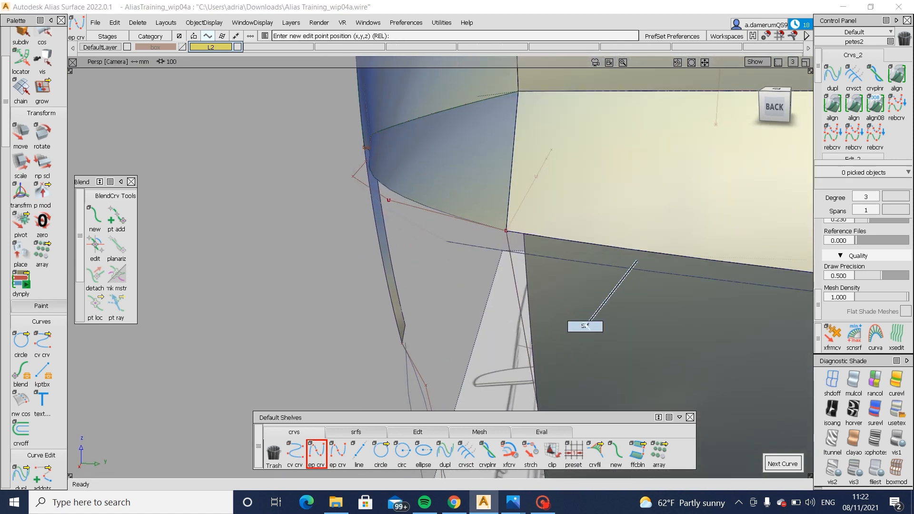
{"action": "left_click", "coordinate": [589, 342]}
{"action": "left_click_drag", "start_coordinate": [596, 383], "coordinate": [596, 384], "text": "ctrl+shift"}
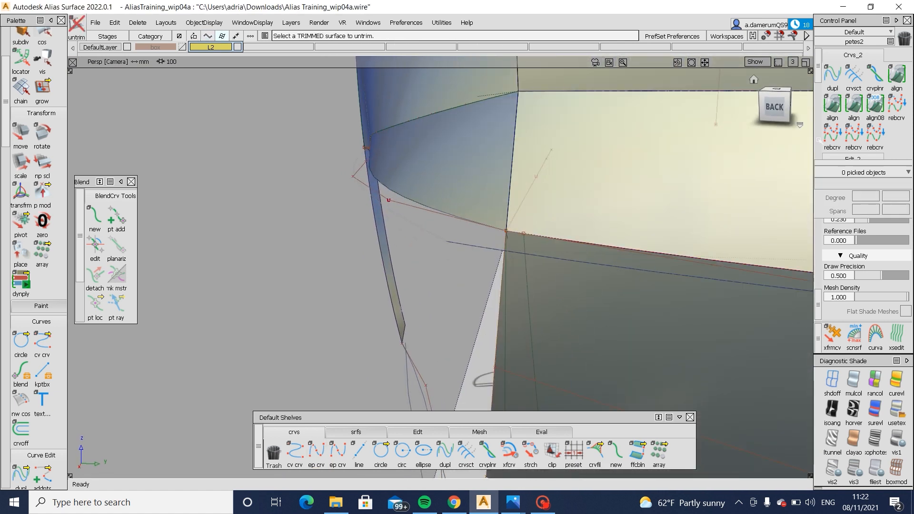
{"action": "left_click", "coordinate": [775, 107]}
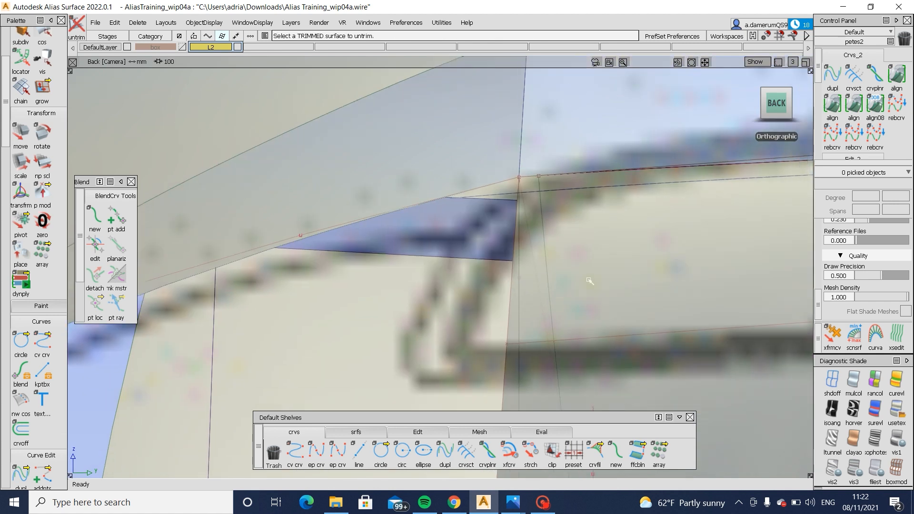
{"action": "right_click_drag", "start_coordinate": [561, 242], "coordinate": [512, 266], "text": "alt+shift"}
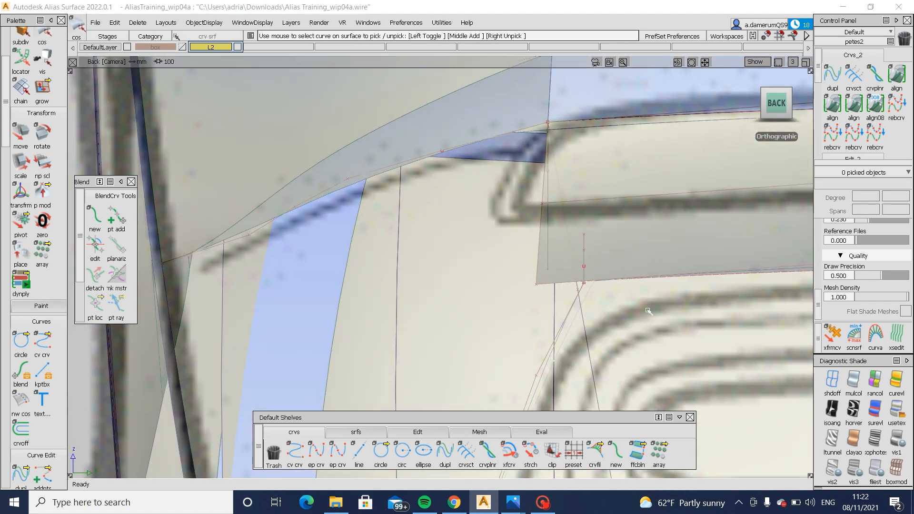
- Move the new corner curve's two middle CVs in the back view to reshape it
{"action": "left_click_drag", "start_coordinate": [649, 310], "coordinate": [609, 254], "text": "ctrl+shift"}
{"action": "middle_click_drag", "start_coordinate": [609, 254], "coordinate": [557, 146], "text": "alt+shift"}
{"action": "left_click_drag", "start_coordinate": [500, 256], "coordinate": [531, 266], "text": "ctrl+shift"}
{"action": "left_click", "coordinate": [556, 344]}
{"action": "middle_click_drag", "start_coordinate": [506, 132], "coordinate": [520, 241], "text": "alt+shift"}
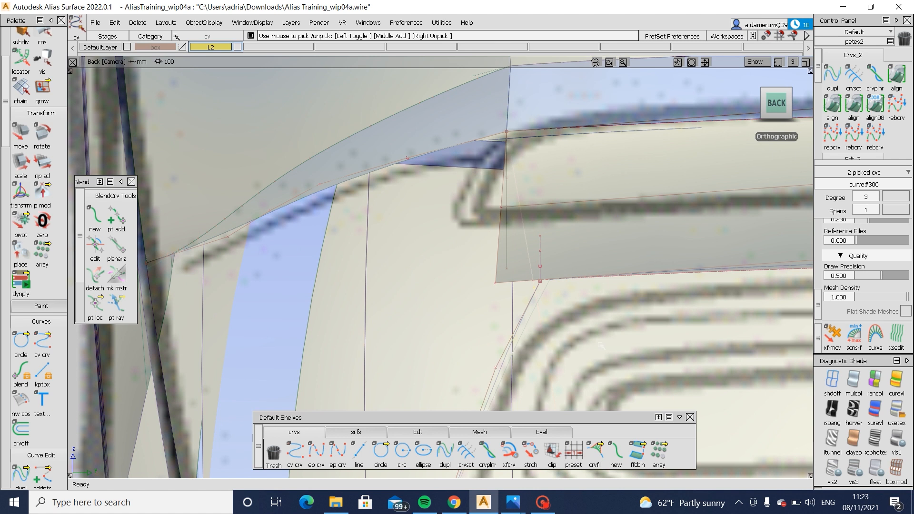
{"action": "middle_click_drag", "start_coordinate": [601, 346], "coordinate": [601, 298], "text": "ctrl+shift"}
{"action": "right_click_drag", "start_coordinate": [601, 296], "coordinate": [570, 297], "text": "alt+shift"}
- Project the reshaped corner curve onto the lower rear draft surface and trim away the part beyond it
{"action": "middle_click_drag", "start_coordinate": [569, 298], "coordinate": [518, 208], "text": "alt+shift"}
{"action": "left_click_drag", "start_coordinate": [518, 209], "coordinate": [524, 161], "text": "ctrl+shift"}
{"action": "left_click", "coordinate": [494, 184]}
{"action": "left_click", "coordinate": [463, 281]}
{"action": "left_click", "coordinate": [525, 161]}
{"action": "left_click_drag", "start_coordinate": [636, 186], "coordinate": [476, 226], "text": "alt+shift"}
- Adjust the corner curve's two middle CVs in the left view and check its shape in perspective
{"action": "left_click_drag", "start_coordinate": [389, 210], "coordinate": [434, 202], "text": "ctrl+shift"}
{"action": "left_click", "coordinate": [421, 190]}
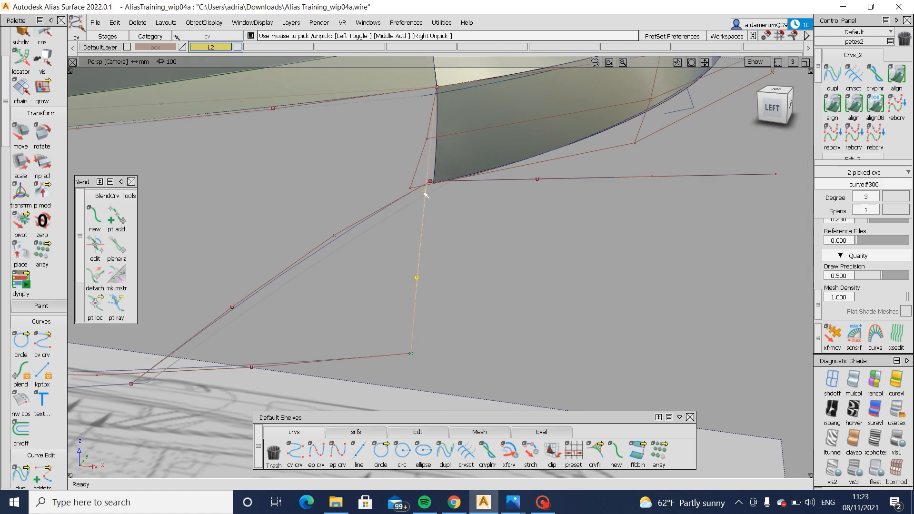
{"action": "left_click", "coordinate": [773, 110]}
{"action": "right_click_drag", "start_coordinate": [561, 302], "coordinate": [569, 300], "text": "ctrl+shift"}
{"action": "left_click_drag", "start_coordinate": [570, 299], "coordinate": [573, 299]}
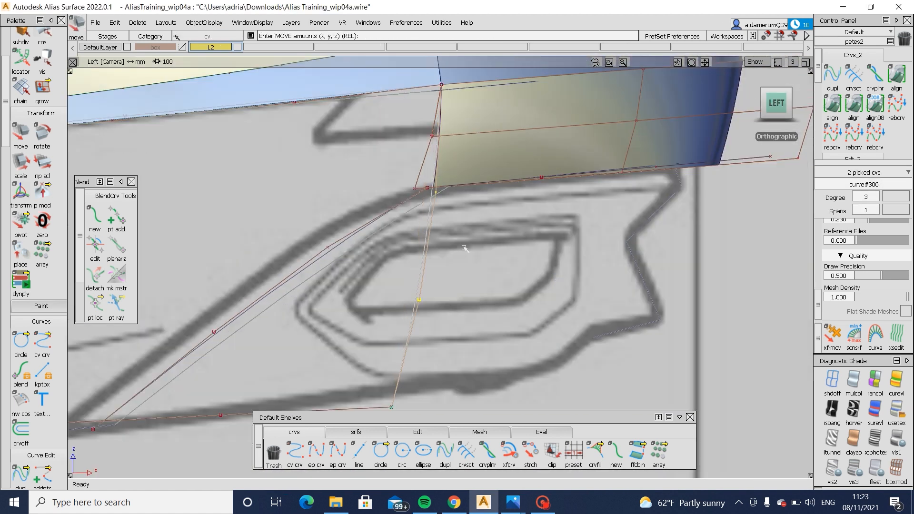
{"action": "left_click_drag", "start_coordinate": [465, 248], "coordinate": [519, 265], "text": "alt+shift"}
{"action": "right_click_drag", "start_coordinate": [519, 265], "coordinate": [455, 338], "text": "alt+shift"}
{"action": "left_click_drag", "start_coordinate": [455, 340], "coordinate": [455, 320], "text": "ctrl+shift"}
- Try to build a square surface from the corner curve, the strip's lower edge curve and the wheel arch edge
{"action": "left_click", "coordinate": [374, 430]}
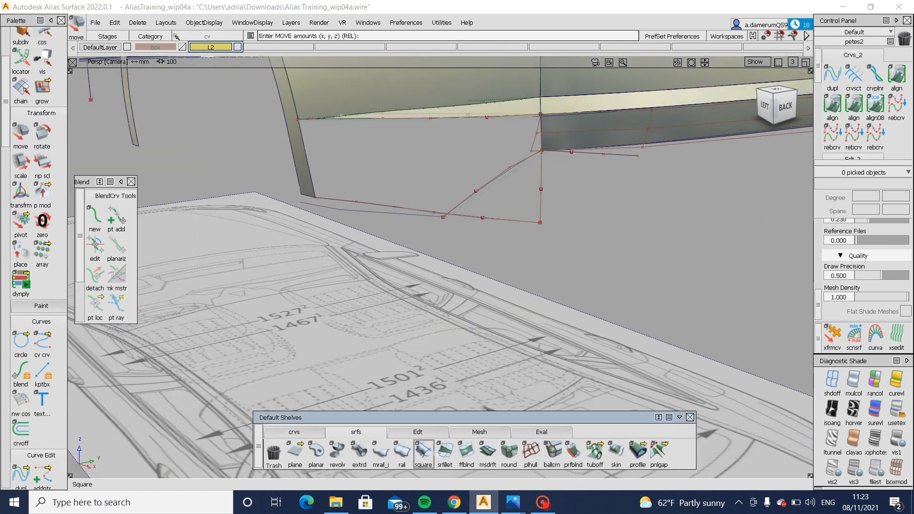
{"action": "left_click", "coordinate": [423, 452]}
{"action": "left_click", "coordinate": [541, 203]}
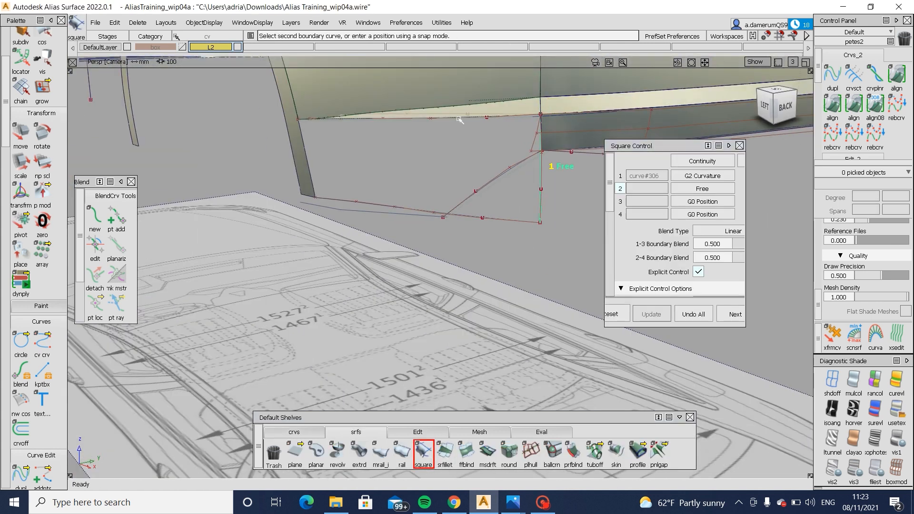
{"action": "left_click", "coordinate": [460, 119]}
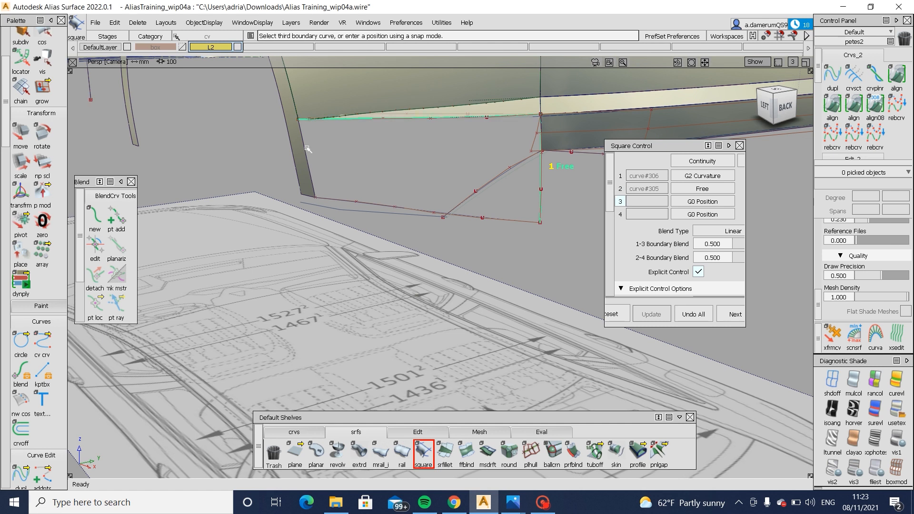
{"action": "middle_click_drag", "start_coordinate": [265, 151], "coordinate": [221, 192], "text": "alt+shift"}
{"action": "right_click_drag", "start_coordinate": [197, 193], "coordinate": [266, 160], "text": "alt+shift"}
- Snap the front end CV of the strip's lower edge curve onto the wheel arch edge
{"action": "left_click_drag", "start_coordinate": [238, 104], "coordinate": [203, 102], "text": "ctrl+shift"}
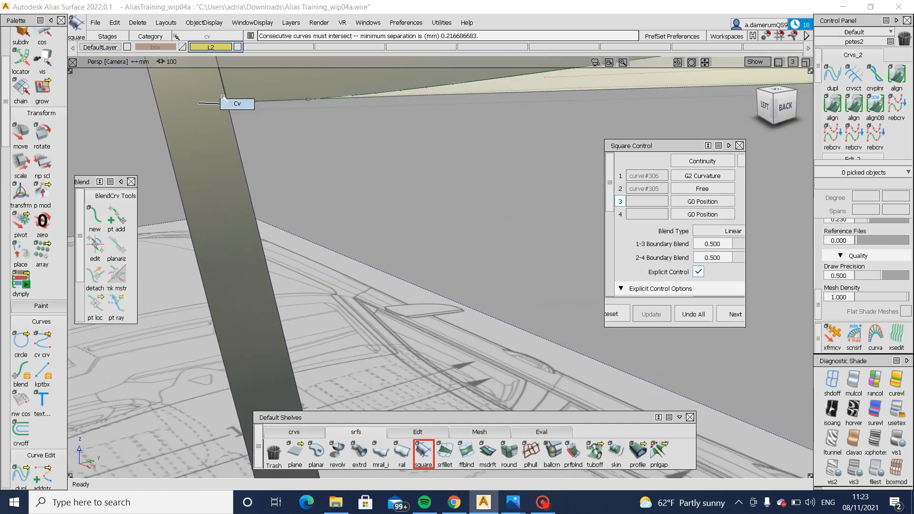
{"action": "left_click", "coordinate": [229, 103]}
{"action": "left_click_drag", "start_coordinate": [251, 155], "coordinate": [227, 102], "text": "ctrl+shift"}
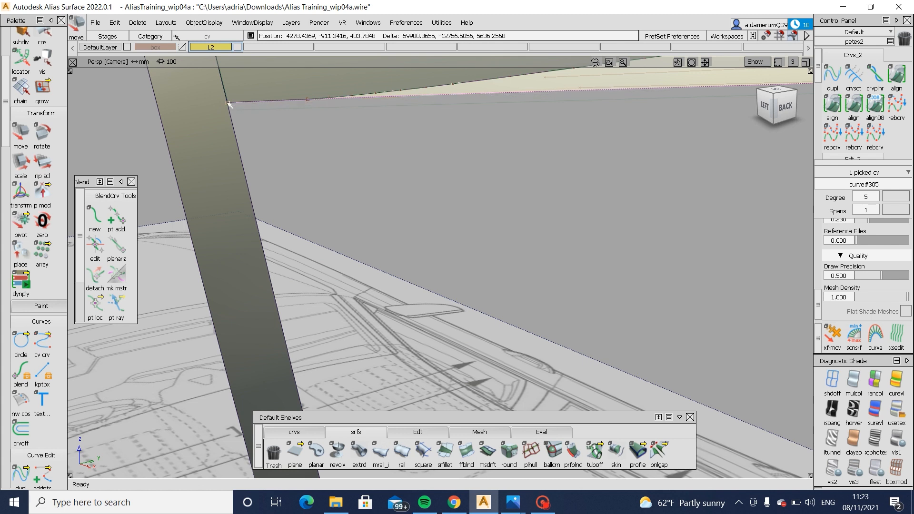
- Build a square surface from the corner curve, the strip's lower edge curve, the wheel arch edge and the bottom curve
{"action": "left_click_drag", "start_coordinate": [338, 156], "coordinate": [339, 141], "text": "ctrl+shift"}
{"action": "right_click_drag", "start_coordinate": [338, 141], "coordinate": [304, 224], "text": "alt+shift"}
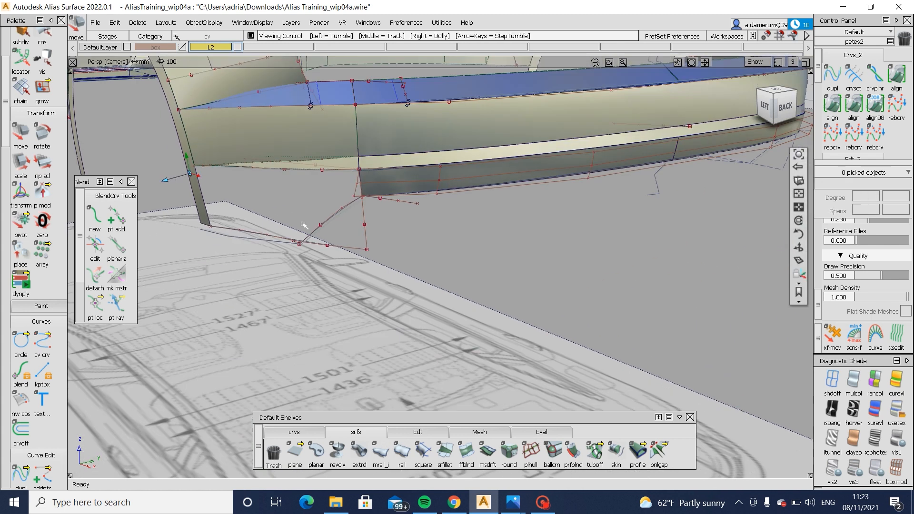
{"action": "left_click", "coordinate": [418, 443]}
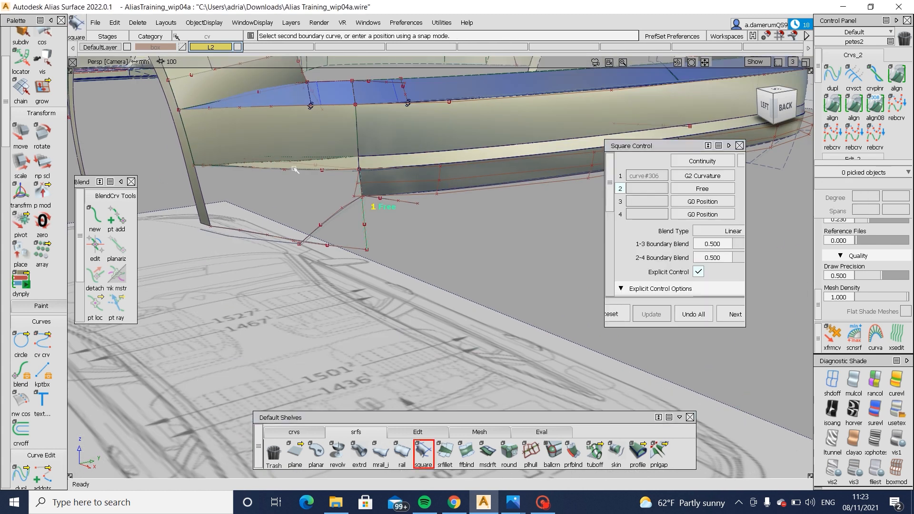
{"action": "left_click", "coordinate": [204, 191]}
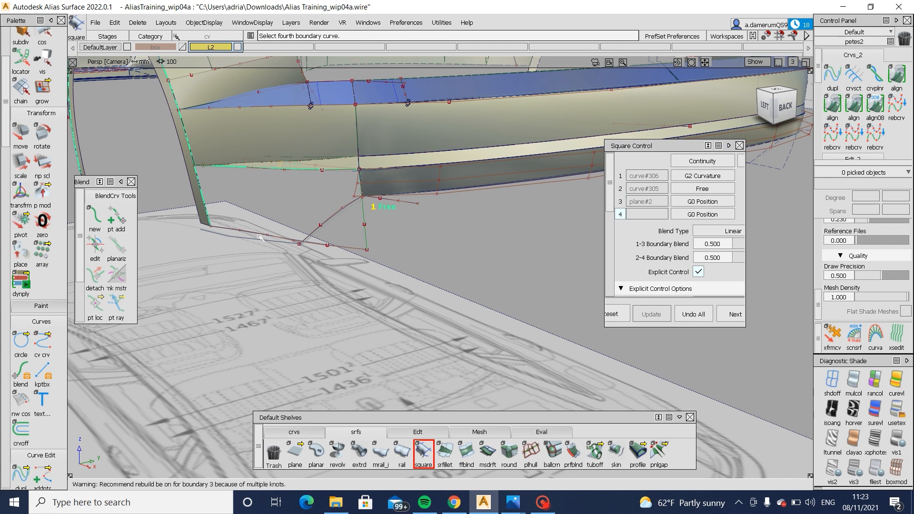
{"action": "left_click_drag", "start_coordinate": [258, 235], "coordinate": [370, 194], "text": "alt+shift"}
{"action": "key", "text": "ctrl+z"}
{"action": "right_click_drag", "start_coordinate": [370, 194], "coordinate": [409, 213], "text": "alt+shift"}
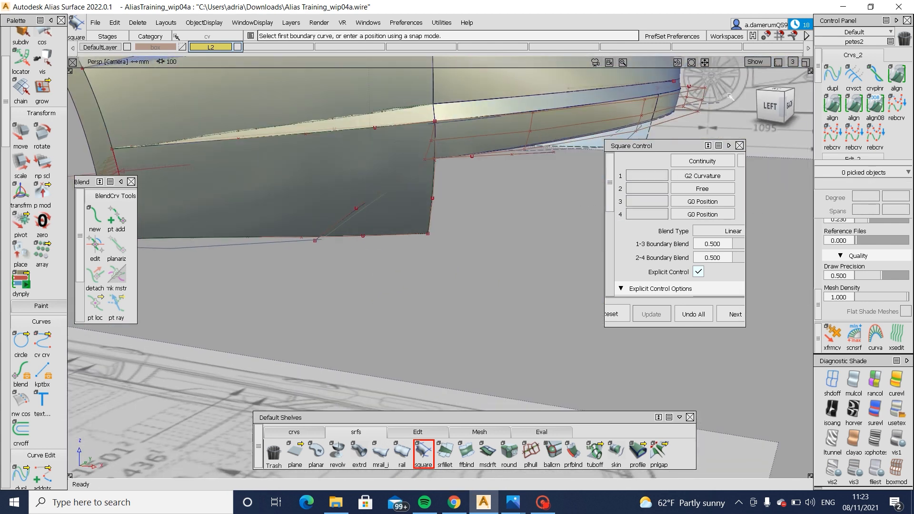
- Try to project the diagonal corner curve onto the lower side surface in the left view and trim off its rear corner
{"action": "left_click", "coordinate": [771, 109]}
{"action": "left_click_drag", "start_coordinate": [378, 208], "coordinate": [426, 169], "text": "ctrl+shift"}
{"action": "left_click", "coordinate": [294, 204]}
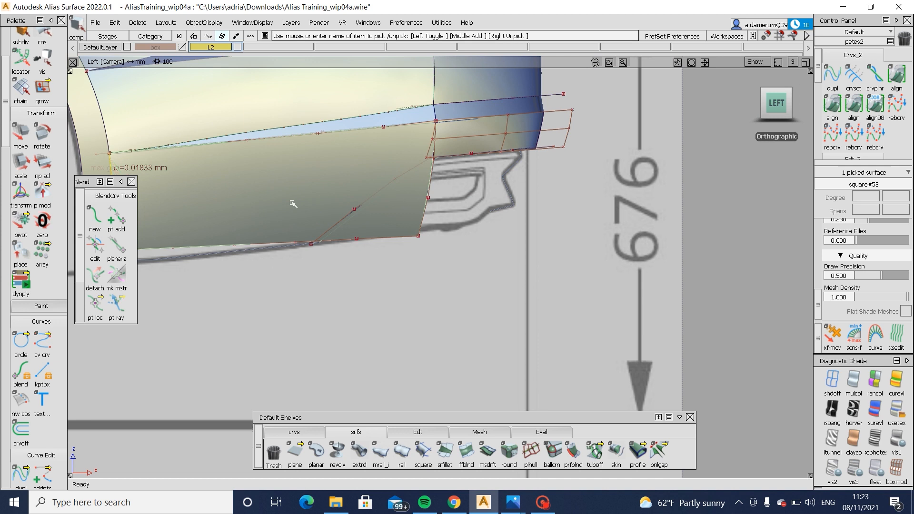
{"action": "middle_click_drag", "start_coordinate": [294, 204], "coordinate": [371, 200], "text": "ctrl+shift"}
{"action": "left_click_drag", "start_coordinate": [350, 187], "coordinate": [379, 221]}
{"action": "middle_click_drag", "start_coordinate": [373, 220], "coordinate": [342, 229], "text": "ctrl+shift"}
{"action": "left_click", "coordinate": [329, 195]}
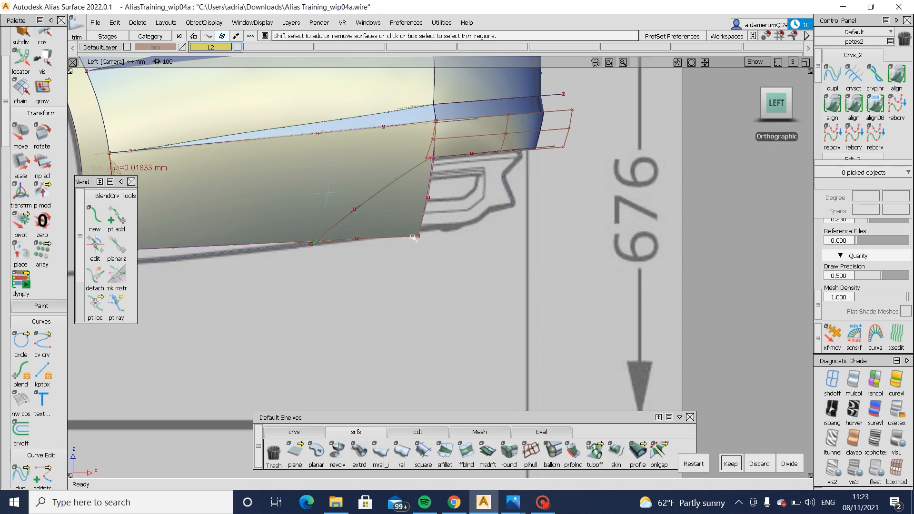
{"action": "key", "text": "ctrl+z"}
- Adjust the diagonal corner curve's upper end CV in the left view where it meets the lower side surface's rear edge
{"action": "right_click_drag", "start_coordinate": [365, 192], "coordinate": [419, 152], "text": "alt+shift"}
{"action": "left_click_drag", "start_coordinate": [419, 152], "coordinate": [450, 154], "text": "ctrl+shift"}
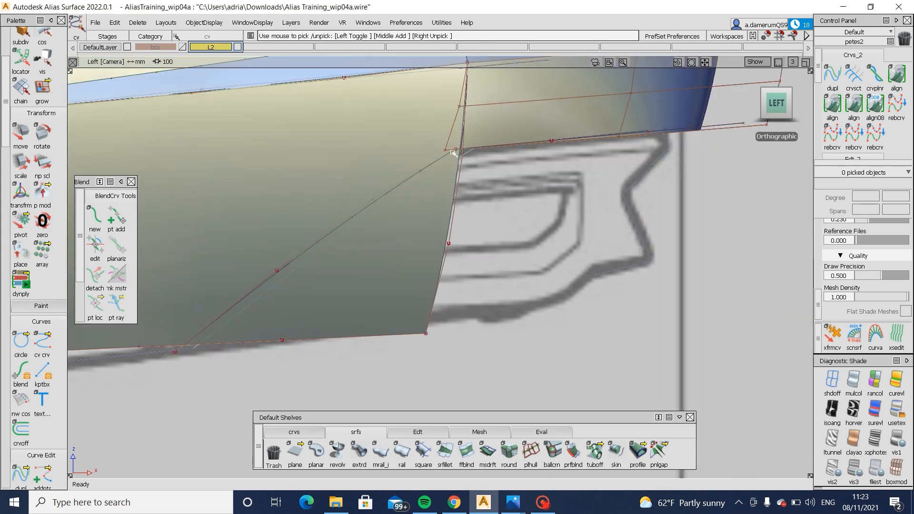
{"action": "left_click", "coordinate": [456, 150]}
{"action": "left_click", "coordinate": [478, 161]}
{"action": "middle_click_drag", "start_coordinate": [497, 230], "coordinate": [497, 199], "text": "ctrl+shift"}
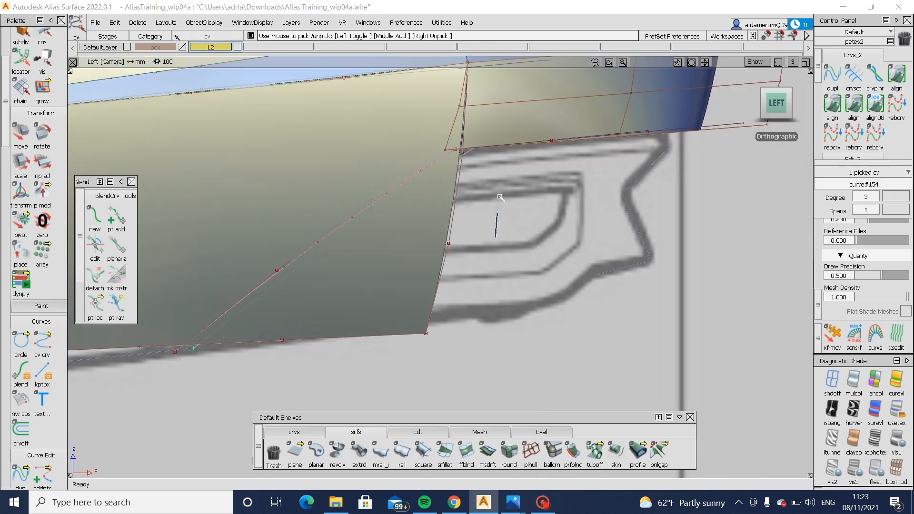
{"action": "left_click_drag", "start_coordinate": [508, 195], "coordinate": [510, 194]}
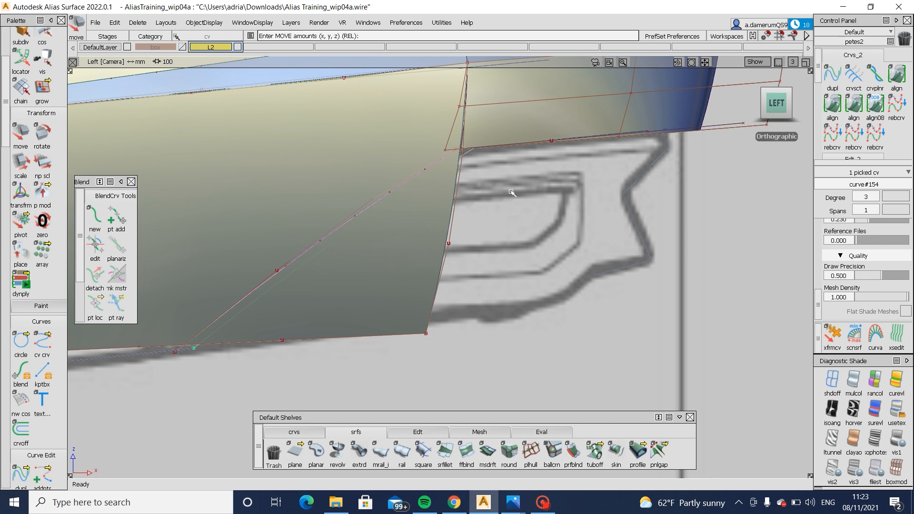
- Project the adjusted diagonal curve onto the lower side surface and trim away the rear lower corner beyond it
{"action": "right_click_drag", "start_coordinate": [392, 186], "coordinate": [374, 183], "text": "ctrl+shift"}
{"action": "left_click", "coordinate": [372, 184]}
{"action": "left_click", "coordinate": [371, 184]}
{"action": "key", "text": "space"}
{"action": "mouse_move", "coordinate": [372, 184]}
{"action": "left_mouse_down", "text": "alt+shift"}
{"action": "mouse_move", "coordinate": [233, 224]}
{"action": "mouse_move", "coordinate": [392, 211]}
{"action": "mouse_move", "coordinate": [417, 229]}
{"action": "left_mouse_up", "text": "alt+shift"}
{"action": "left_click_drag", "start_coordinate": [417, 229], "coordinate": [494, 173], "text": "ctrl+shift"}
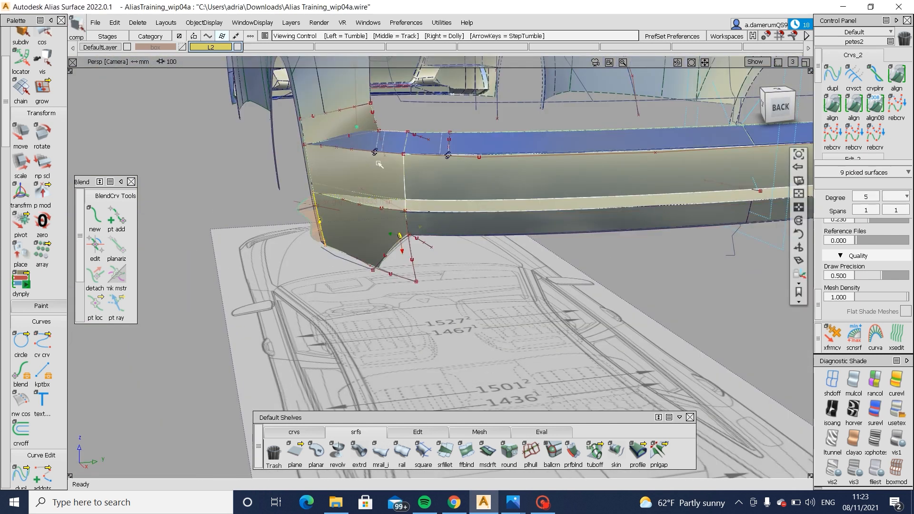
{"action": "left_click_drag", "start_coordinate": [379, 164], "coordinate": [384, 173], "text": "alt+shift"}
{"action": "right_click_drag", "start_coordinate": [384, 172], "coordinate": [490, 145], "text": "alt+shift"}
{"action": "right_click_drag", "start_coordinate": [698, 133], "coordinate": [649, 144], "text": "ctrl+shift"}
{"action": "left_click", "coordinate": [650, 143]}
{"action": "left_click", "coordinate": [649, 143]}
{"action": "key", "text": "space"}
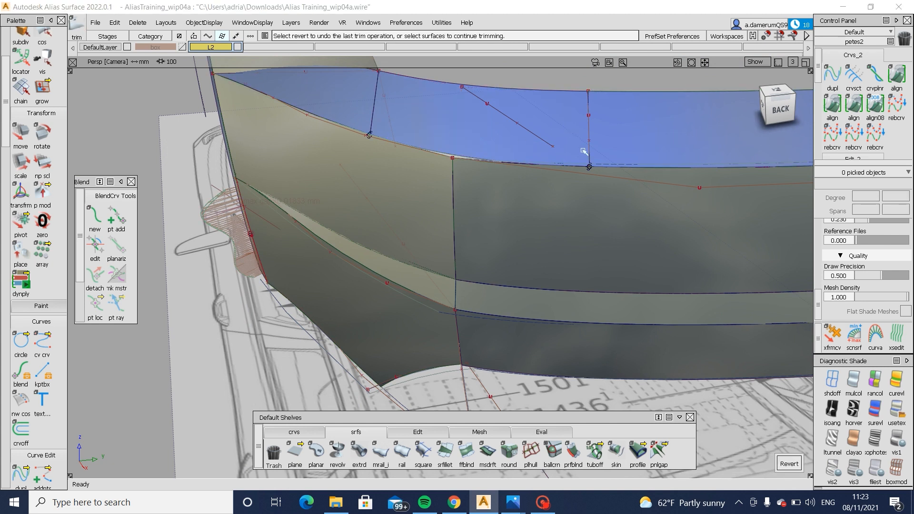
- Check the trimmed bumper corner in perspective and save the file as Alias Training_wip04B
{"action": "right_click_drag", "start_coordinate": [414, 137], "coordinate": [555, 245], "text": "alt+shift"}
{"action": "left_click_drag", "start_coordinate": [555, 245], "coordinate": [243, 257], "text": "alt+shift"}
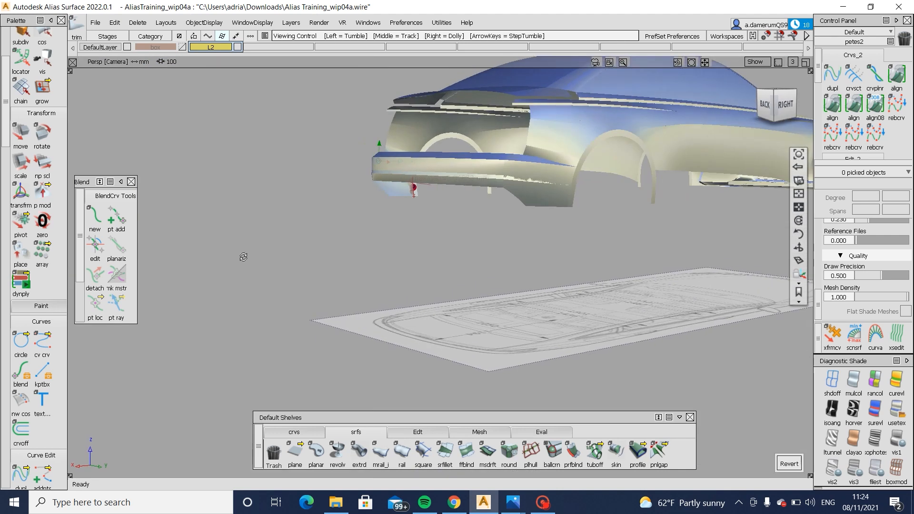
{"action": "right_click_drag", "start_coordinate": [243, 257], "coordinate": [95, 214], "text": "alt+shift"}
{"action": "left_click_drag", "start_coordinate": [95, 214], "coordinate": [185, 7], "text": "alt+shift"}
{"action": "left_click", "coordinate": [94, 23]}
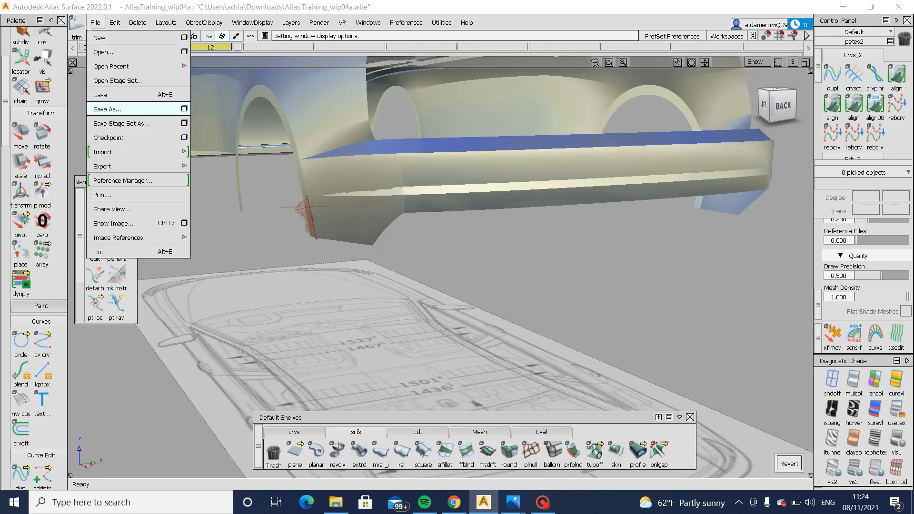
{"action": "left_click", "coordinate": [107, 109]}
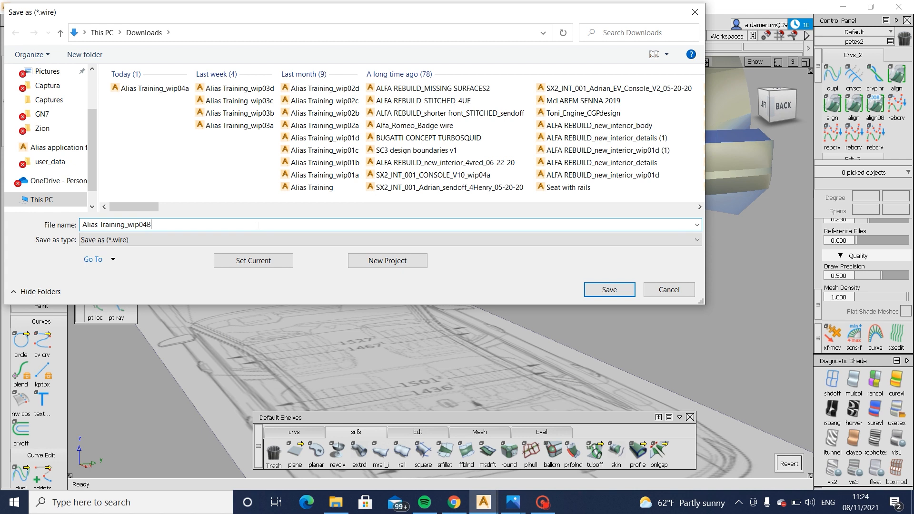
{"action": "left_click", "coordinate": [606, 290]}
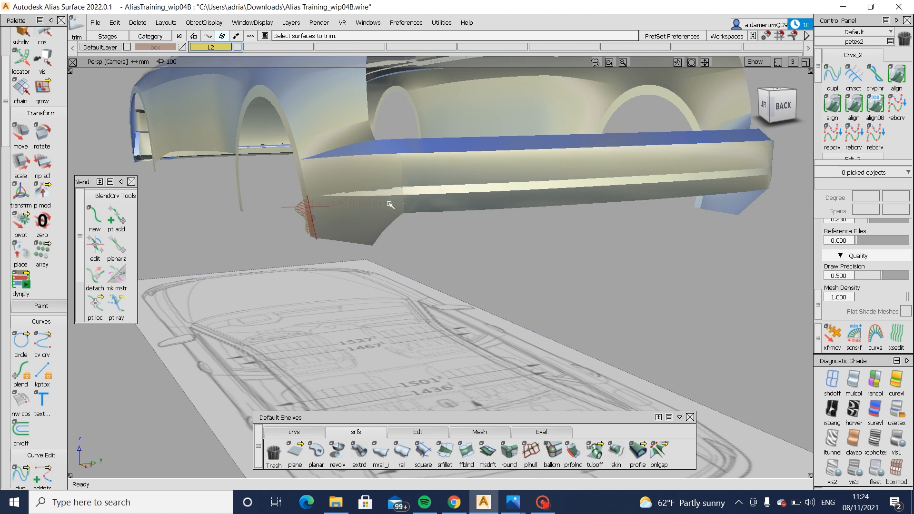
- Draw an edit point curve from the ledge's rear corner curve end down past the bumper's lower face in the back view
{"action": "right_click_drag", "start_coordinate": [358, 196], "coordinate": [469, 233], "text": "alt+shift"}
{"action": "key", "text": "alt+m"}
{"action": "left_click_drag", "start_coordinate": [469, 233], "coordinate": [428, 284], "text": "alt+shift"}
{"action": "left_click", "coordinate": [308, 435]}
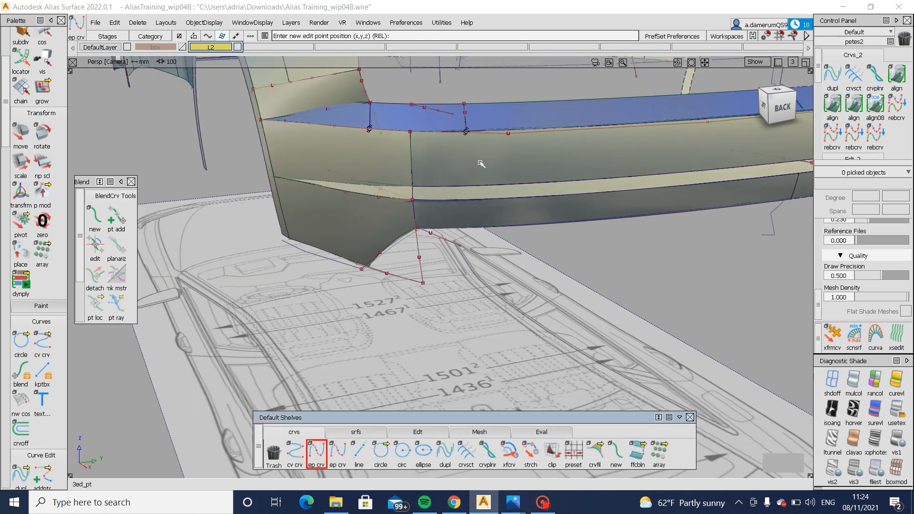
{"action": "left_click", "coordinate": [467, 131]}
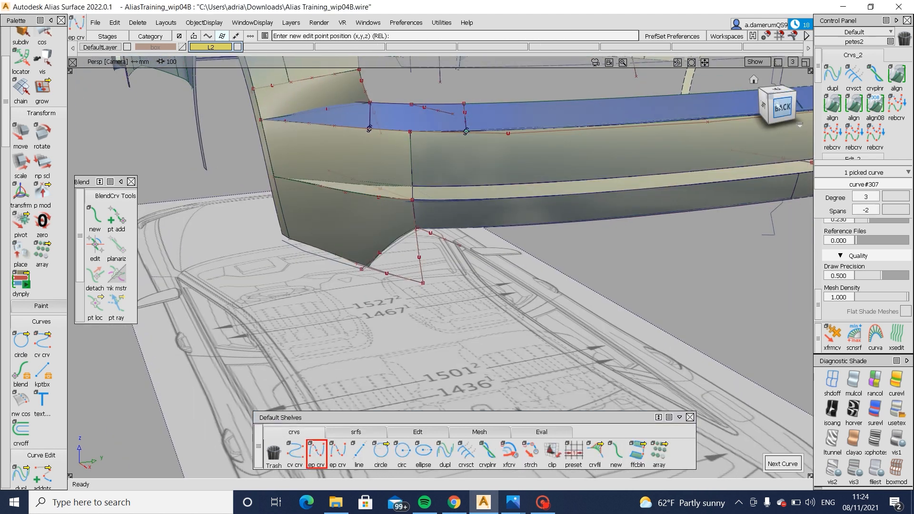
{"action": "left_click", "coordinate": [777, 106]}
{"action": "left_click", "coordinate": [494, 258]}
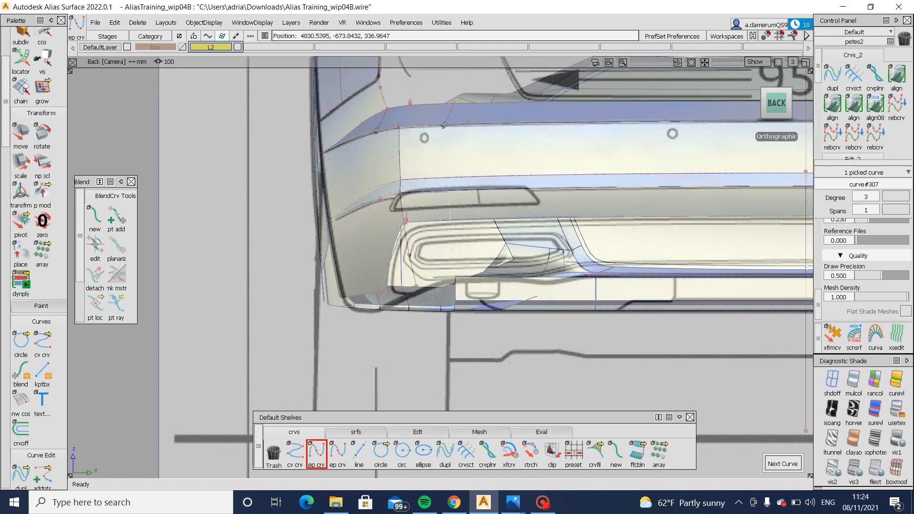
{"action": "right_click_drag", "start_coordinate": [419, 240], "coordinate": [471, 214], "text": "alt+shift"}
- Pick a middle CV of the new rear curve and adjust it in the back view
{"action": "middle_click_drag", "start_coordinate": [470, 215], "coordinate": [435, 306], "text": "alt+shift"}
{"action": "left_click_drag", "start_coordinate": [476, 291], "coordinate": [478, 184], "text": "ctrl+shift"}
{"action": "mouse_move", "coordinate": [485, 152]}
{"action": "left_mouse_down", "text": "ctrl+shift"}
{"action": "mouse_move", "coordinate": [466, 192]}
{"action": "mouse_move", "coordinate": [446, 199]}
{"action": "left_mouse_up", "text": "ctrl+shift"}
{"action": "left_click", "coordinate": [448, 231]}
{"action": "mouse_move", "coordinate": [450, 260]}
{"action": "left_mouse_down", "text": "ctrl+shift"}
{"action": "mouse_move", "coordinate": [450, 215]}
{"action": "mouse_move", "coordinate": [452, 267]}
{"action": "left_mouse_up", "text": "ctrl+shift"}
{"action": "left_click", "coordinate": [450, 271]}
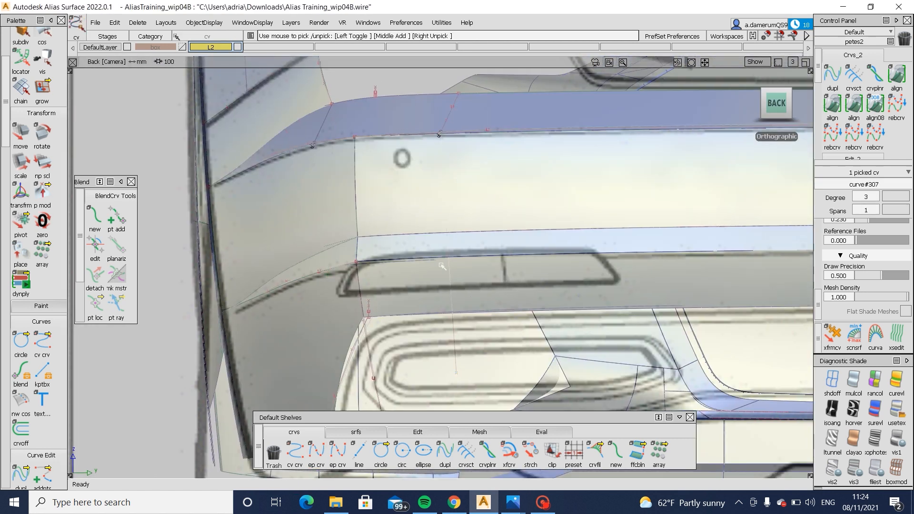
{"action": "mouse_move", "coordinate": [503, 314]}
{"action": "left_mouse_down", "text": "ctrl+shift"}
{"action": "mouse_move", "coordinate": [504, 265]}
{"action": "mouse_move", "coordinate": [488, 280]}
{"action": "mouse_move", "coordinate": [476, 336]}
{"action": "left_mouse_up", "text": "ctrl+shift"}
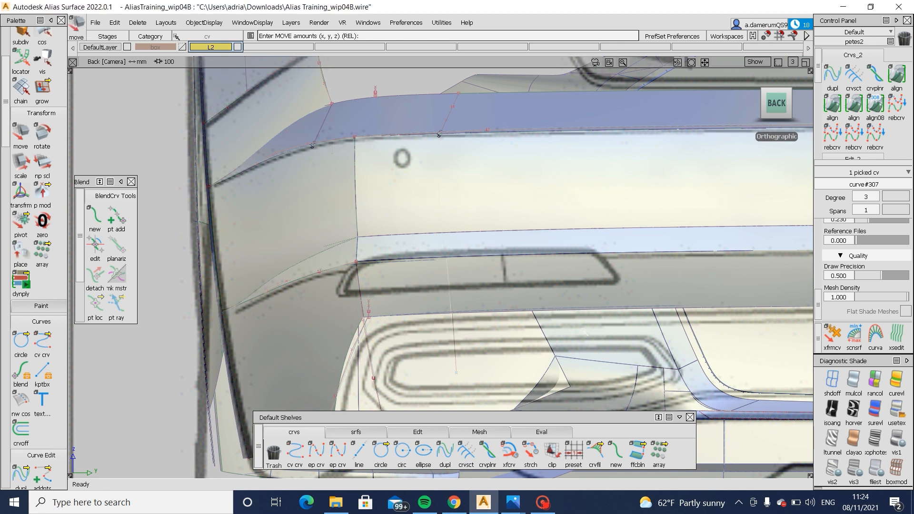
{"action": "left_click_drag", "start_coordinate": [599, 307], "coordinate": [604, 246], "text": "ctrl+shift"}
- Turn shading off, shift the rear curve's two middle CVs outward to bow it slightly, and restore the shading
{"action": "left_click", "coordinate": [833, 383]}
{"action": "left_click_drag", "start_coordinate": [399, 293], "coordinate": [402, 328], "text": "ctrl+shift"}
{"action": "left_click_drag", "start_coordinate": [434, 289], "coordinate": [463, 306]}
{"action": "left_click_drag", "start_coordinate": [427, 200], "coordinate": [472, 241]}
{"action": "middle_click_drag", "start_coordinate": [504, 268], "coordinate": [502, 221], "text": "ctrl+shift"}
{"action": "left_click_drag", "start_coordinate": [502, 220], "coordinate": [497, 221]}
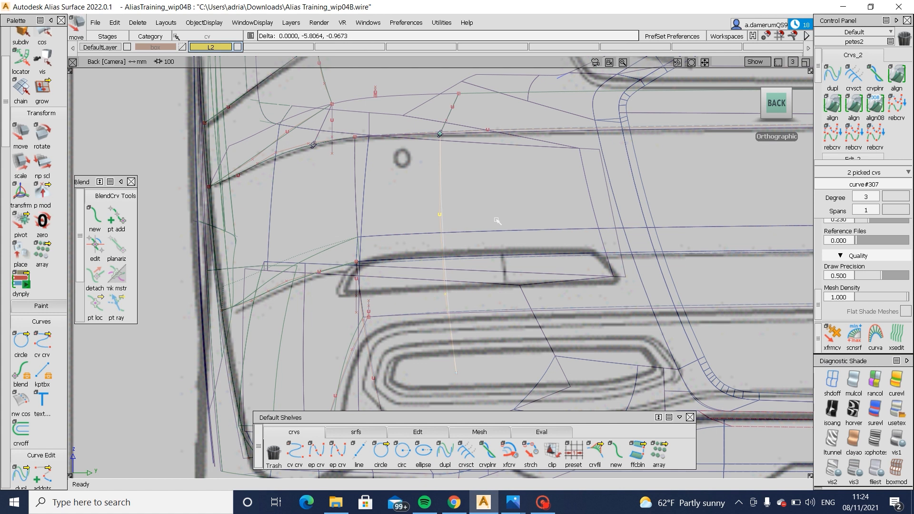
{"action": "left_click_drag", "start_coordinate": [504, 306], "coordinate": [513, 215], "text": "ctrl+shift"}
{"action": "left_click", "coordinate": [898, 411]}
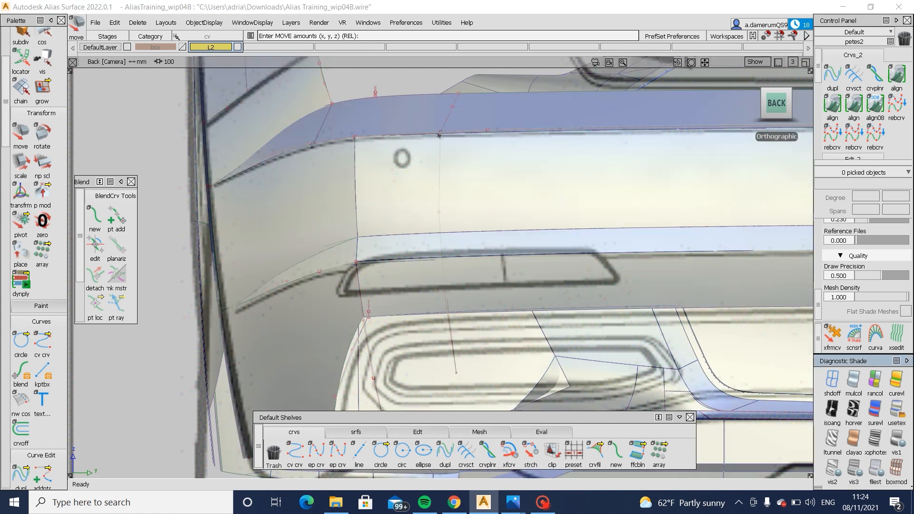
- Project the rear curve onto the rear face, strip and lower draft surface, and trim away their portions on its corner side
{"action": "mouse_move", "coordinate": [565, 197]}
{"action": "left_mouse_down", "text": "ctrl+shift"}
{"action": "mouse_move", "coordinate": [533, 246]}
{"action": "mouse_move", "coordinate": [482, 282]}
{"action": "left_mouse_up", "text": "ctrl+shift"}
{"action": "right_click_drag", "start_coordinate": [444, 286], "coordinate": [467, 289], "text": "ctrl+shift"}
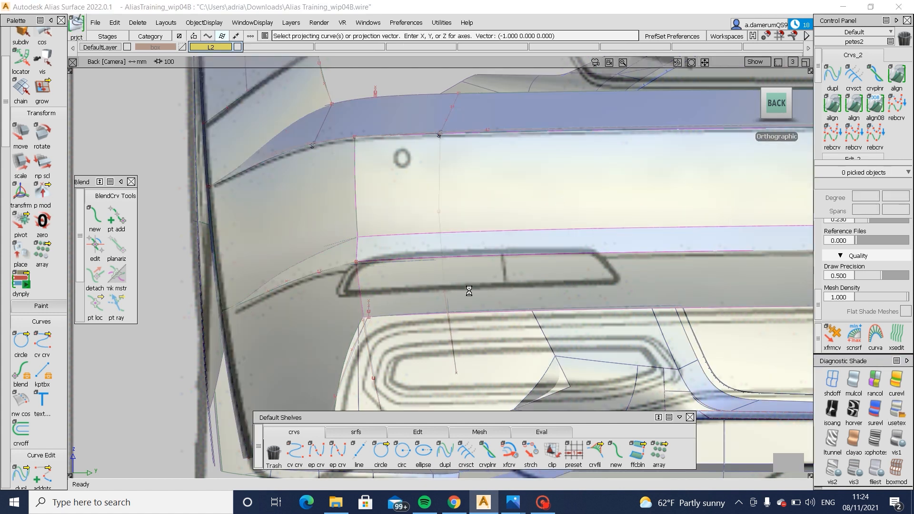
{"action": "left_click_drag", "start_coordinate": [467, 288], "coordinate": [440, 297]}
{"action": "right_click_drag", "start_coordinate": [573, 163], "coordinate": [509, 217], "text": "ctrl+shift"}
{"action": "left_click", "coordinate": [730, 464]}
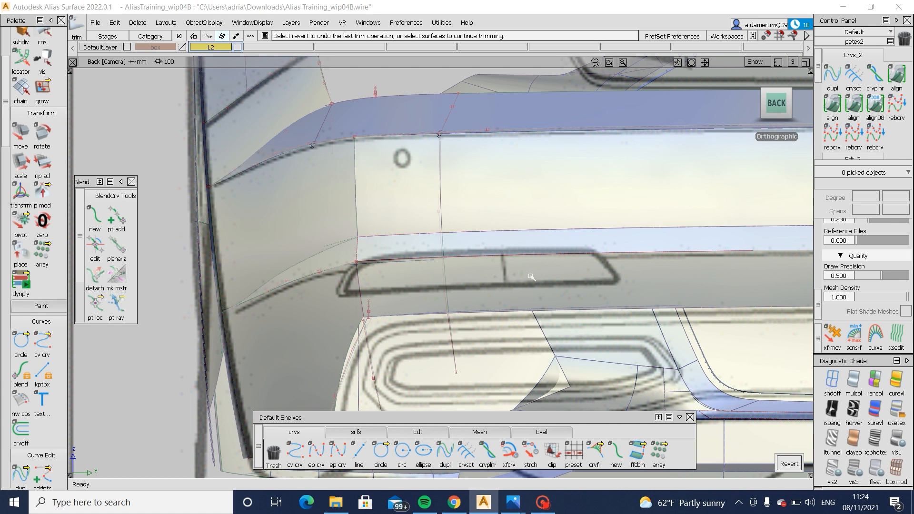
{"action": "left_click", "coordinate": [464, 238]}
{"action": "key", "text": "space"}
{"action": "left_click", "coordinate": [484, 268]}
{"action": "key", "text": "space"}
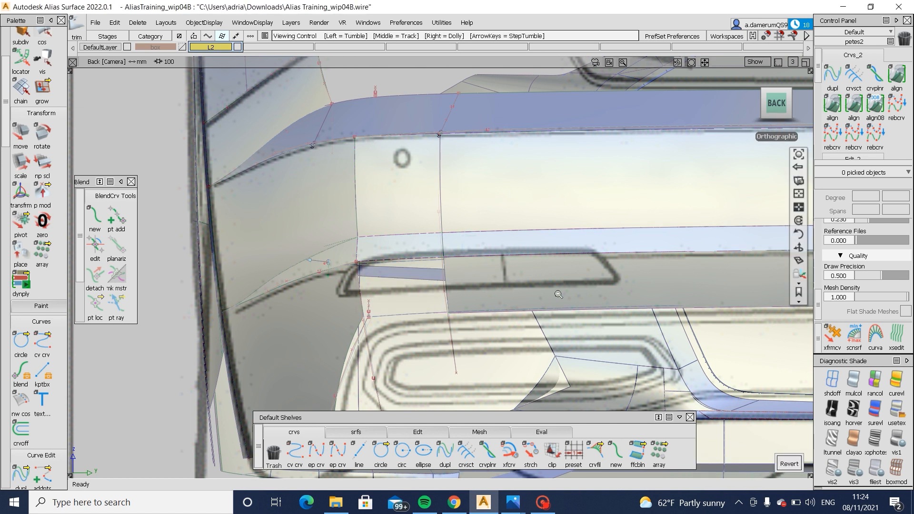
- Project the centreline curve onto the rear bumper surfaces and trim away the parts crossing the centreline, including the strip
{"action": "middle_click_drag", "start_coordinate": [695, 181], "coordinate": [492, 202], "text": "alt+shift"}
{"action": "left_click_drag", "start_coordinate": [492, 202], "coordinate": [469, 229], "text": "ctrl+shift"}
{"action": "left_click", "coordinate": [398, 274]}
{"action": "left_click", "coordinate": [364, 289]}
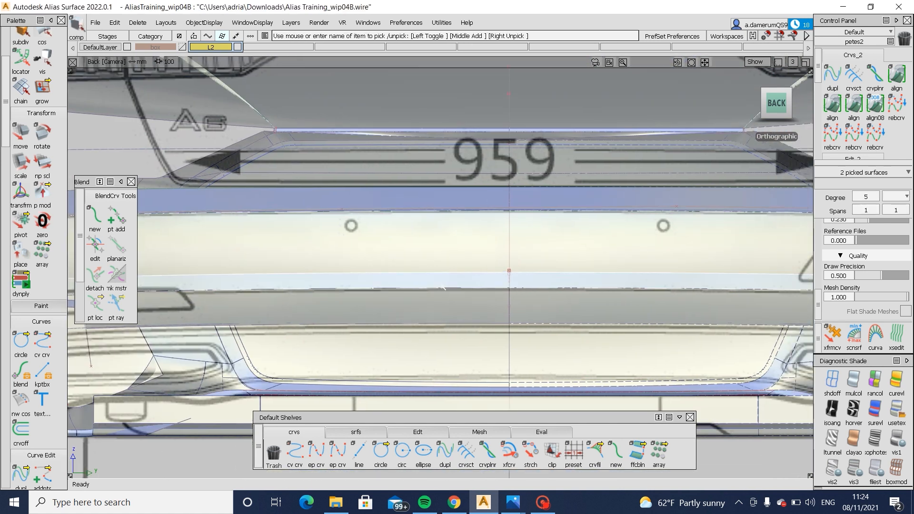
{"action": "right_click_drag", "start_coordinate": [345, 322], "coordinate": [462, 323], "text": "ctrl+shift"}
{"action": "left_click", "coordinate": [507, 231]}
{"action": "key", "text": "space"}
{"action": "right_click_drag", "start_coordinate": [547, 205], "coordinate": [462, 257], "text": "ctrl+shift"}
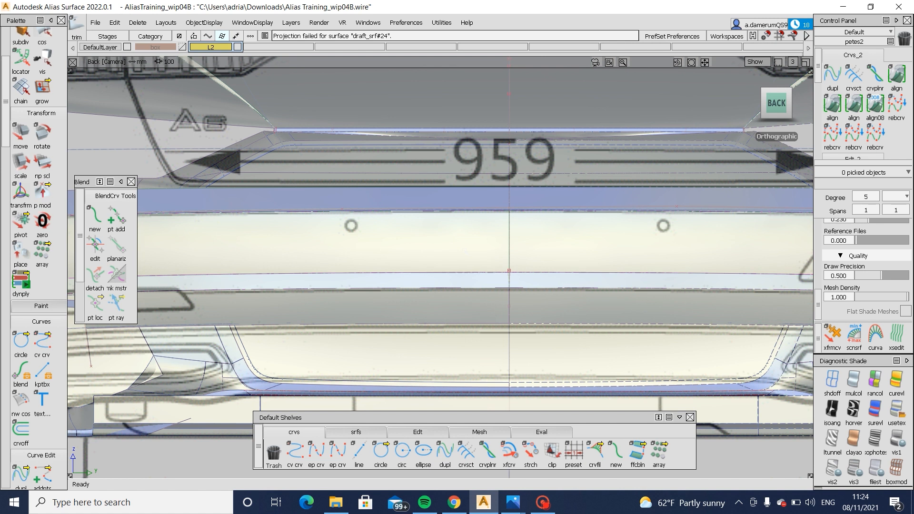
{"action": "left_click", "coordinate": [469, 275]}
{"action": "key", "text": "space"}
{"action": "left_click", "coordinate": [469, 281]}
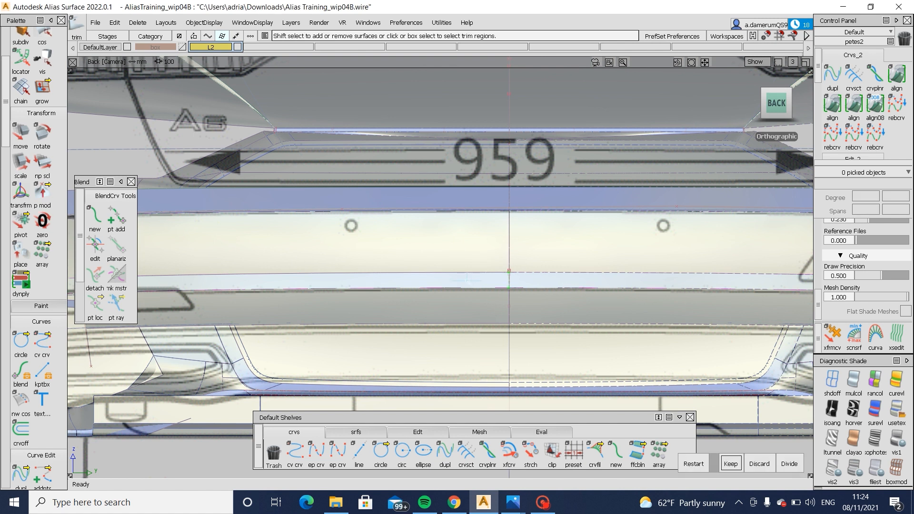
{"action": "middle_click_drag", "start_coordinate": [468, 281], "coordinate": [714, 272], "text": "alt+shift"}
{"action": "key", "text": "F8"}
{"action": "left_click_drag", "start_coordinate": [522, 315], "coordinate": [786, 281], "text": "alt+shift"}
- Draw an edit point curve in the left view from the ledge's side corner curve end down to the bumper's bottom edge
{"action": "left_click", "coordinate": [770, 104]}
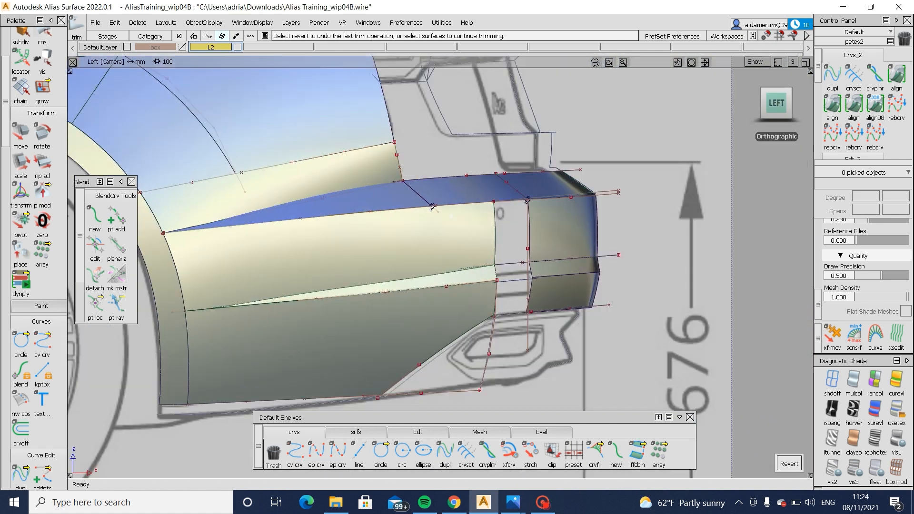
{"action": "left_click", "coordinate": [316, 452]}
{"action": "left_click", "coordinate": [433, 206]}
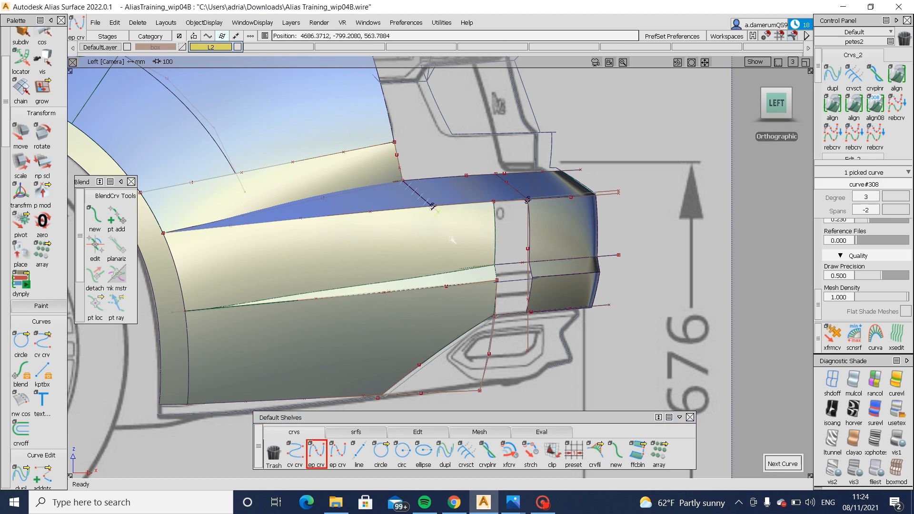
{"action": "left_click", "coordinate": [433, 206]}
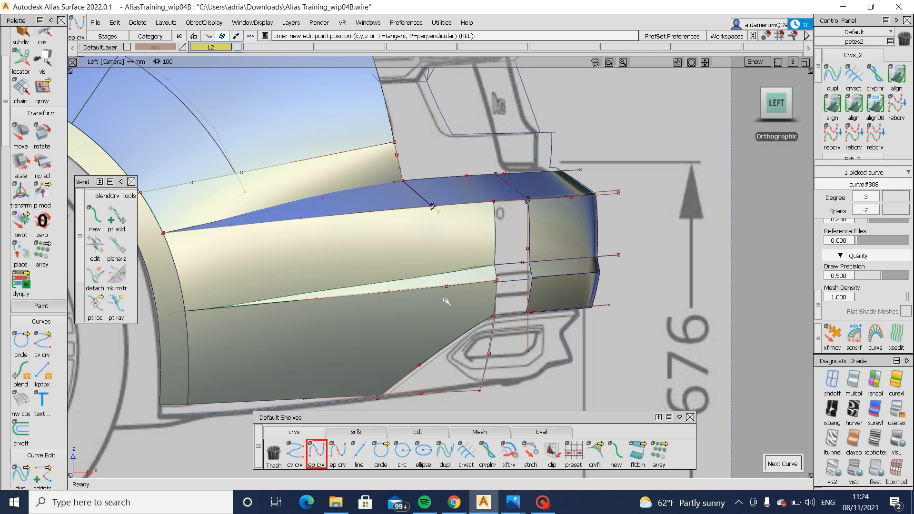
{"action": "middle_click_drag", "start_coordinate": [419, 364], "coordinate": [442, 300], "text": "alt+shift"}
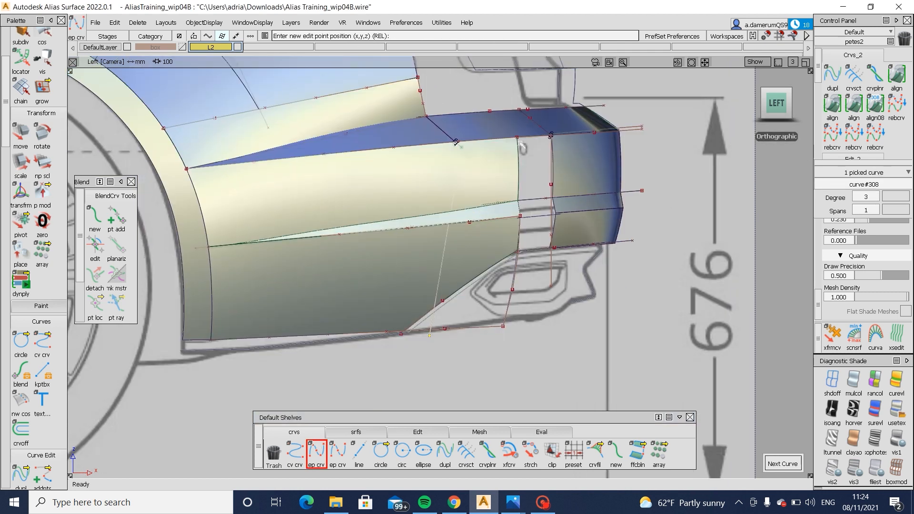
- Bow the new side curve by shifting its two middle CVs rearward, and stretch its lower end slightly rearward
{"action": "left_click_drag", "start_coordinate": [445, 257], "coordinate": [445, 214], "text": "ctrl+shift"}
{"action": "left_click_drag", "start_coordinate": [378, 243], "coordinate": [455, 281], "text": "ctrl+shift"}
{"action": "left_click", "coordinate": [451, 209]}
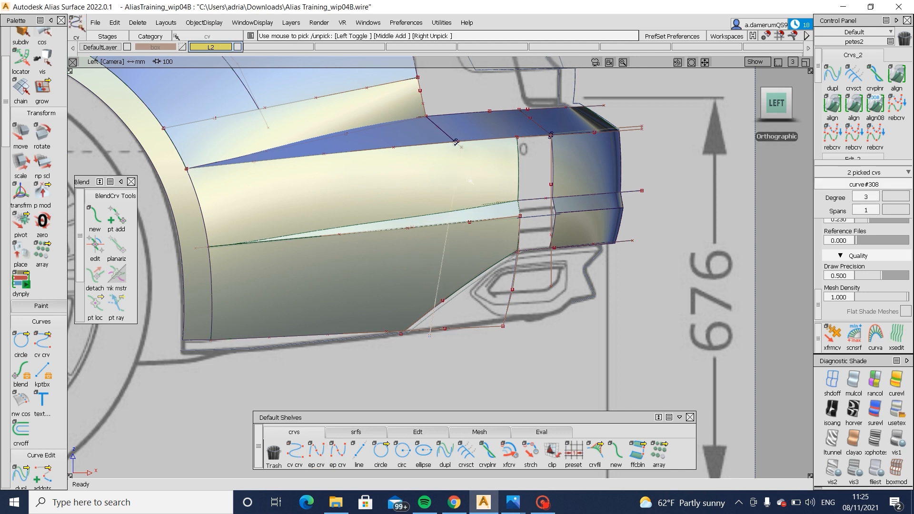
{"action": "left_click_drag", "start_coordinate": [493, 180], "coordinate": [479, 418], "text": "ctrl+shift"}
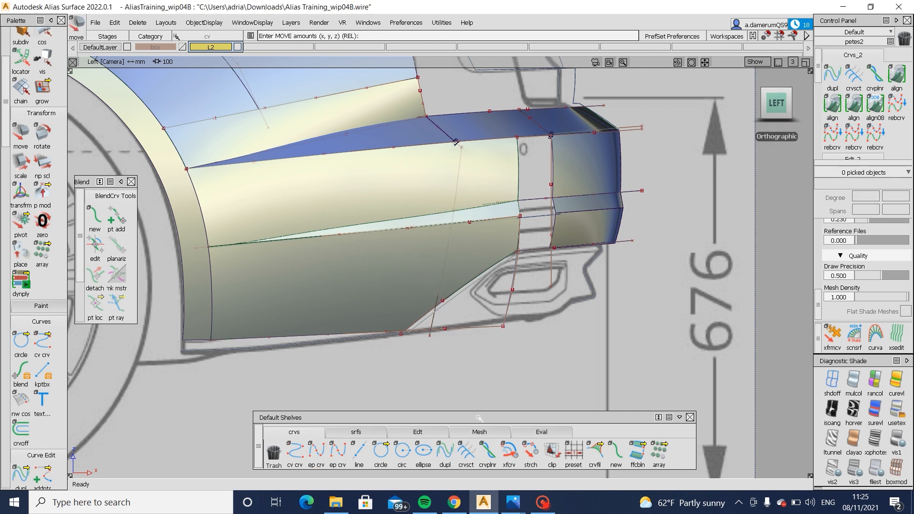
{"action": "left_click", "coordinate": [531, 450]}
{"action": "left_click", "coordinate": [430, 336]}
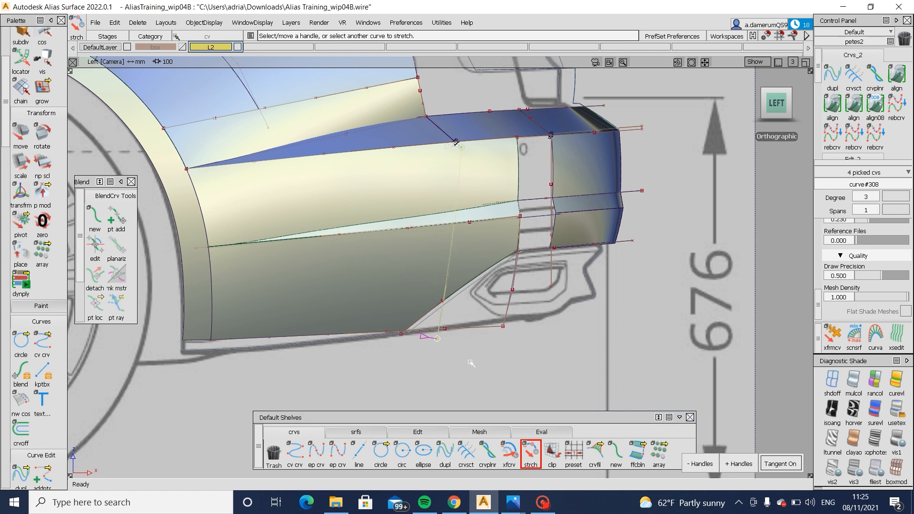
{"action": "left_click_drag", "start_coordinate": [555, 226], "coordinate": [551, 202], "text": "ctrl+shift"}
- Project the side curve onto the bumper's side face, strip and lower side surface in the left view
{"action": "left_click", "coordinate": [407, 281]}
{"action": "left_click", "coordinate": [441, 220]}
{"action": "left_click", "coordinate": [444, 194]}
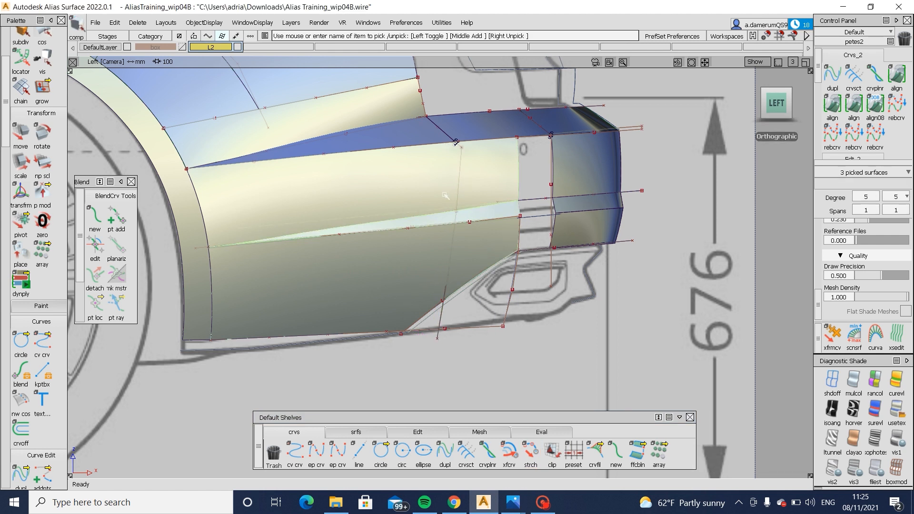
{"action": "left_click", "coordinate": [459, 168]}
{"action": "key", "text": "space"}
{"action": "right_click_drag", "start_coordinate": [522, 152], "coordinate": [431, 210], "text": "ctrl+shift"}
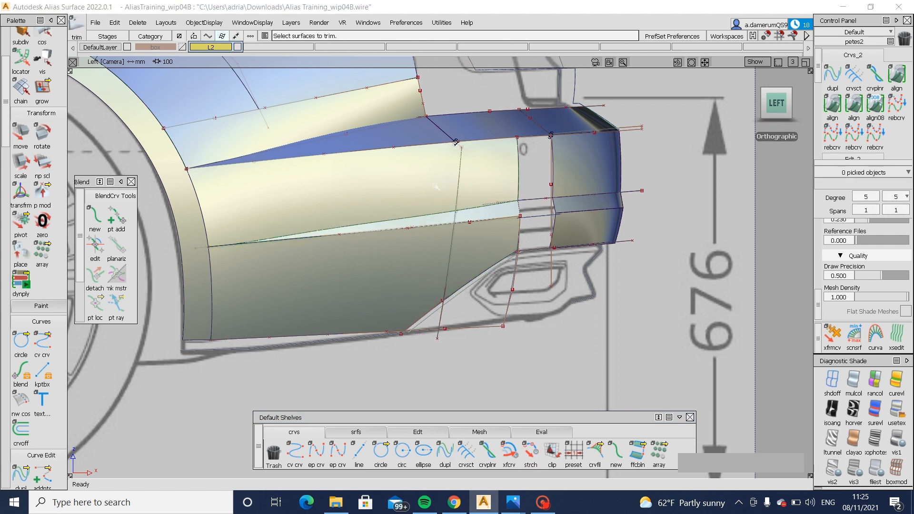
{"action": "left_click", "coordinate": [435, 185]}
- Move the side curve up to the ledge corner, and trim away the side face, strip and lower surface on its corner side
{"action": "right_click_drag", "start_coordinate": [458, 152], "coordinate": [465, 139], "text": "alt+shift"}
{"action": "left_click_drag", "start_coordinate": [465, 139], "coordinate": [480, 172], "text": "ctrl+shift"}
{"action": "left_click", "coordinate": [465, 187]}
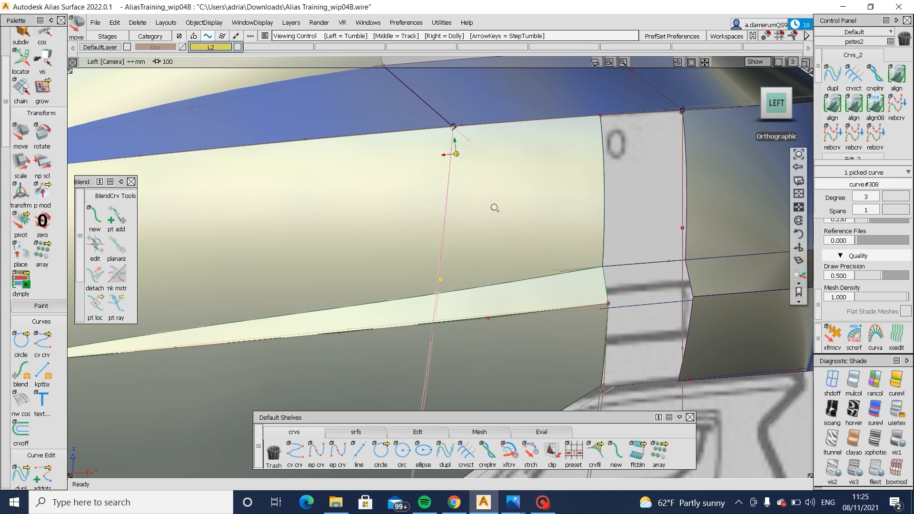
{"action": "right_click_drag", "start_coordinate": [494, 206], "coordinate": [492, 143], "text": "alt+shift"}
{"action": "right_click_drag", "start_coordinate": [491, 141], "coordinate": [401, 205], "text": "ctrl+shift"}
{"action": "left_click", "coordinate": [404, 189]}
{"action": "key", "text": "space"}
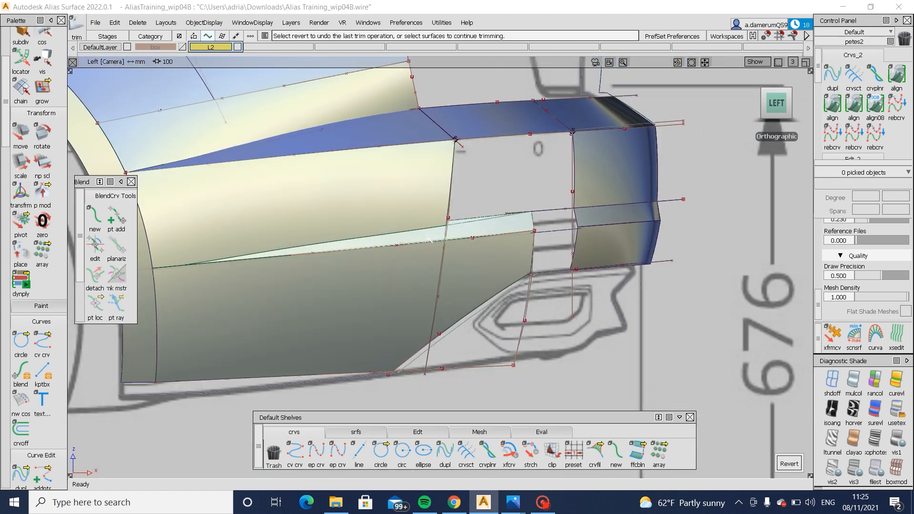
{"action": "left_click_drag", "start_coordinate": [465, 267], "coordinate": [452, 318], "text": "alt+shift"}
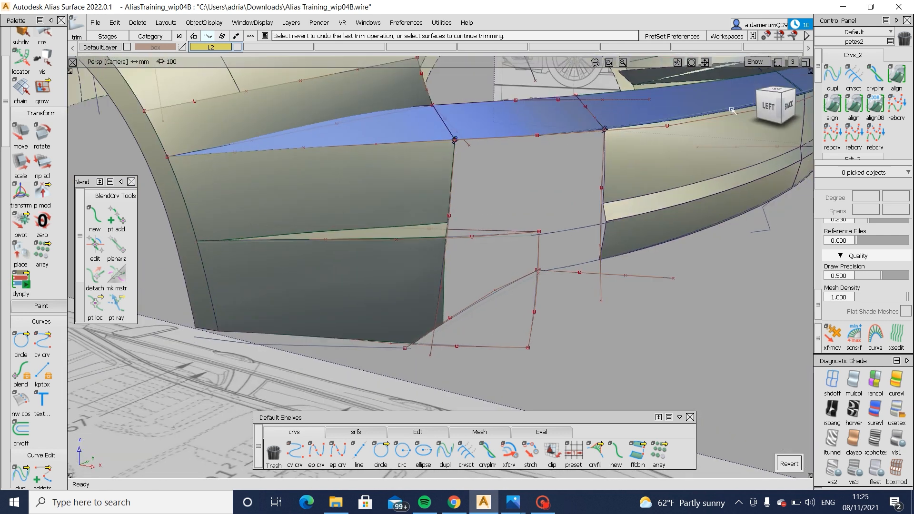
- Stretch the side curve's lower end a little further rearward in the left view
{"action": "left_click", "coordinate": [769, 107]}
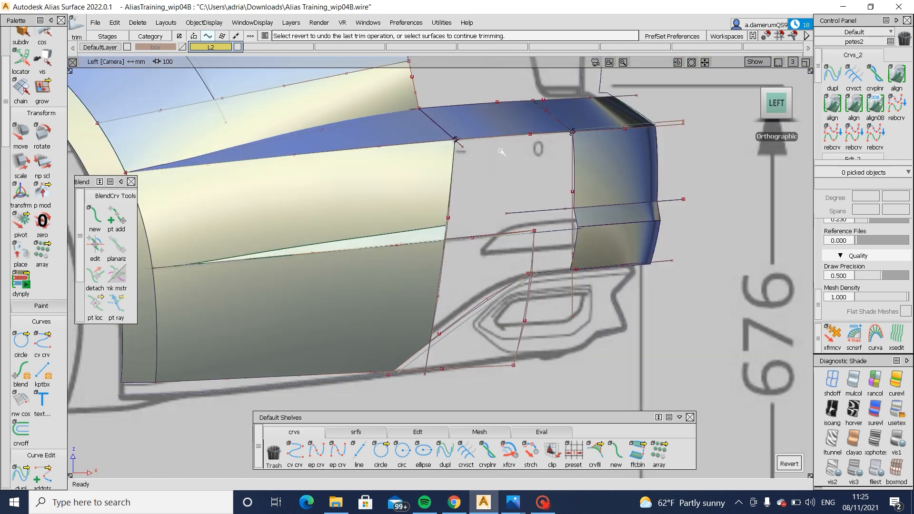
{"action": "left_click", "coordinate": [531, 452]}
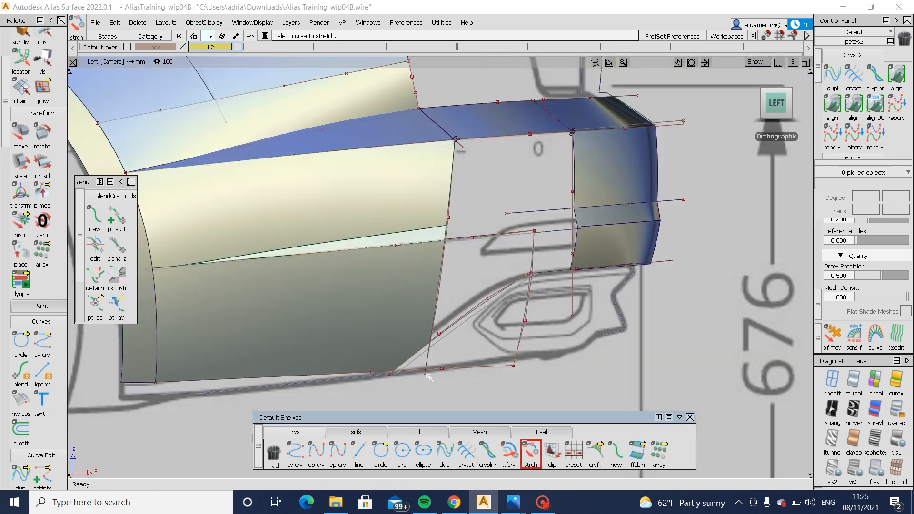
{"action": "left_click", "coordinate": [429, 374]}
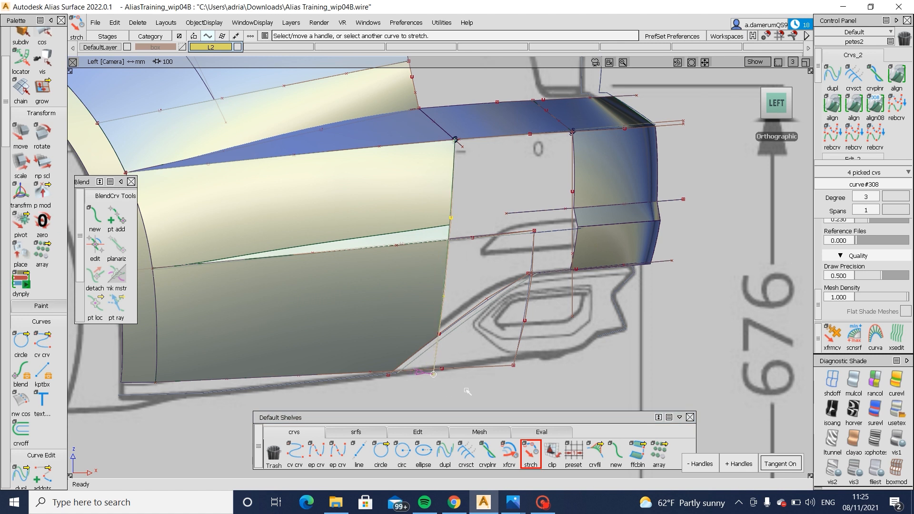
{"action": "left_click_drag", "start_coordinate": [481, 385], "coordinate": [491, 305], "text": "ctrl+shift"}
{"action": "mouse_move", "coordinate": [650, 250]}
{"action": "left_mouse_down", "text": "alt+shift"}
{"action": "mouse_move", "coordinate": [629, 281]}
{"action": "mouse_move", "coordinate": [500, 291]}
{"action": "left_mouse_up", "text": "alt+shift"}
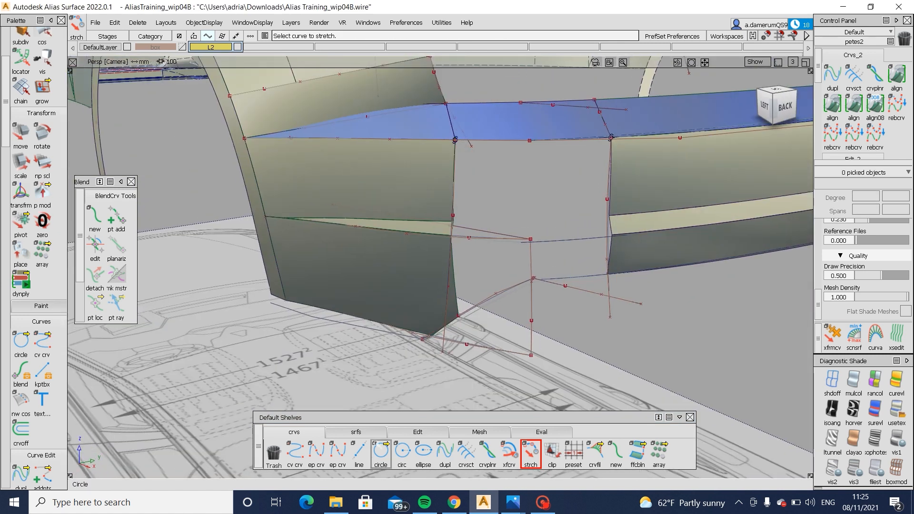
{"action": "left_click", "coordinate": [356, 432]}
{"action": "left_click", "coordinate": [475, 201]}
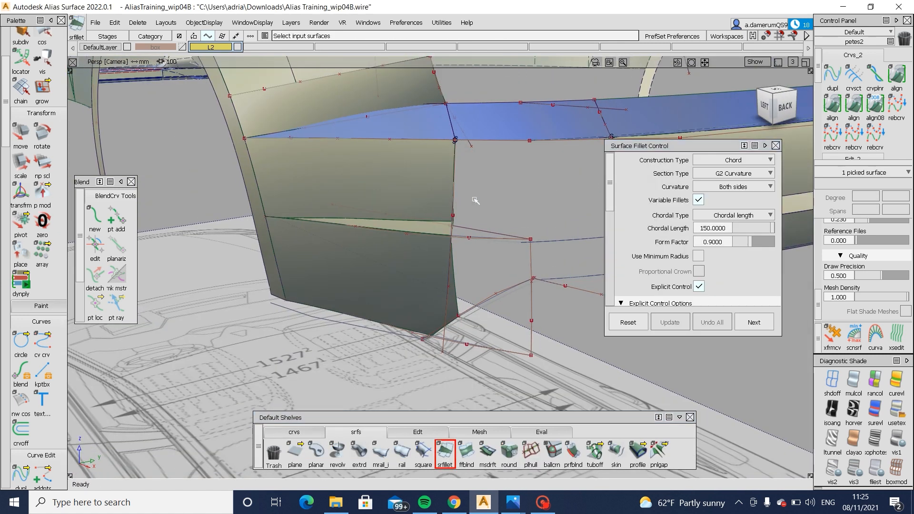
{"action": "left_click", "coordinate": [752, 241]}
{"action": "key", "text": "ctrl+q"}
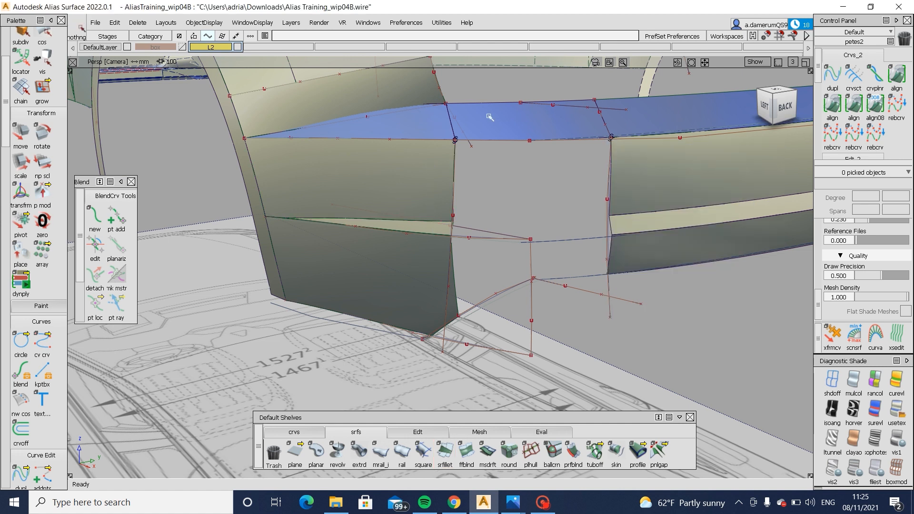
- Delete the existing blend surface at the corner of the ledge
{"action": "left_click", "coordinate": [505, 119]}
{"action": "key", "text": "ctrl+q"}
{"action": "left_click_drag", "start_coordinate": [544, 123], "coordinate": [527, 133], "text": "ctrl+shift"}
{"action": "left_click", "coordinate": [528, 135]}
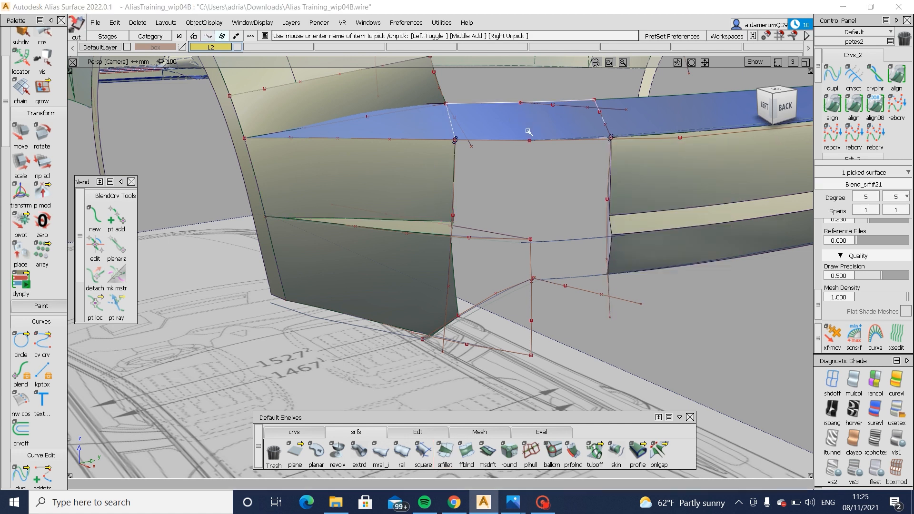
{"action": "key", "text": "Delete"}
- Create a Freeform Blend with G2 Curvature on both sides between the ledge's side and rear edges at the corner
{"action": "left_click", "coordinate": [468, 452]}
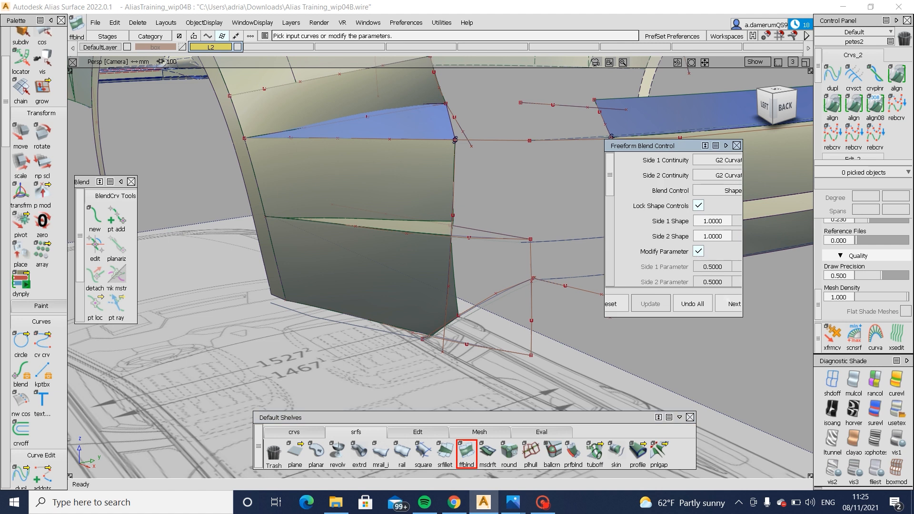
{"action": "left_click_drag", "start_coordinate": [741, 317], "coordinate": [799, 371]}
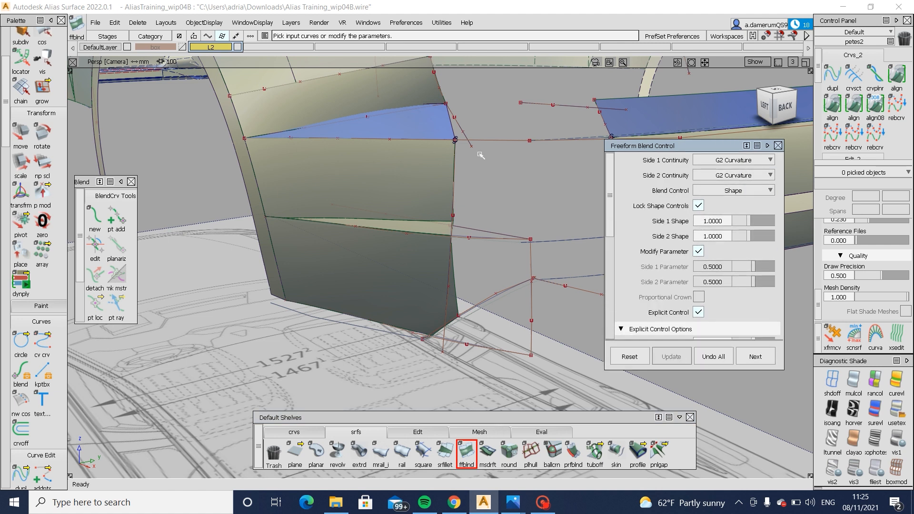
{"action": "left_click", "coordinate": [452, 129]}
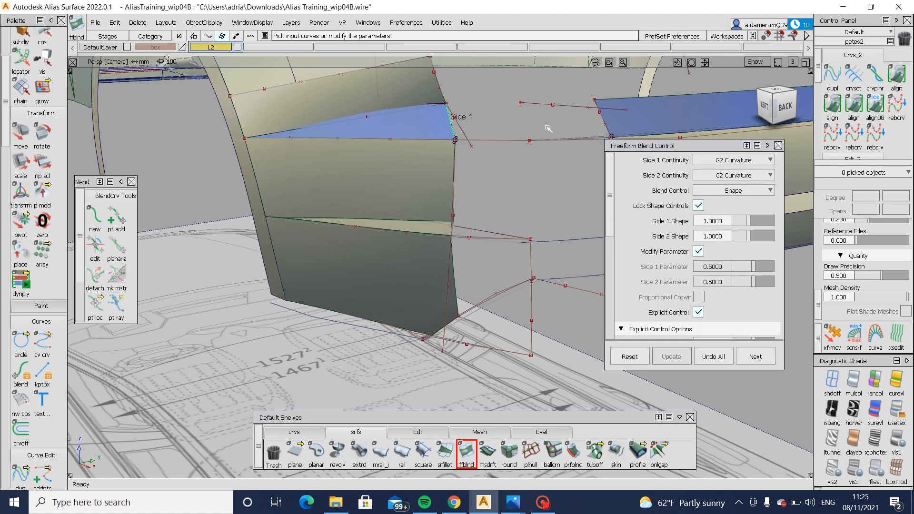
{"action": "left_click", "coordinate": [599, 125]}
{"action": "left_click_drag", "start_coordinate": [599, 125], "coordinate": [446, 161], "text": "alt+shift"}
{"action": "left_click_drag", "start_coordinate": [451, 208], "coordinate": [451, 139], "text": "ctrl+shift"}
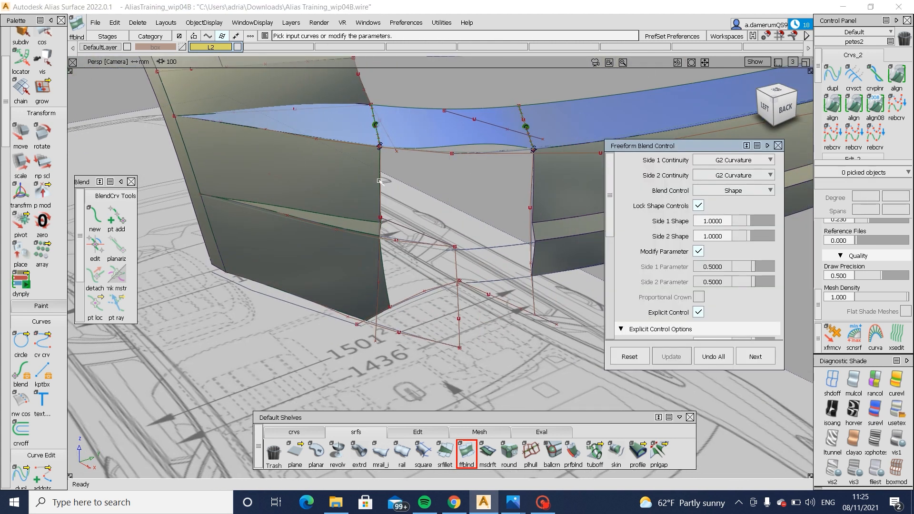
- Bridge the trimmed edges of the side face and rear face below the ledge with a G2 Freeform Blend
{"action": "left_click", "coordinate": [380, 181]}
{"action": "left_click", "coordinate": [390, 188]}
{"action": "left_click", "coordinate": [535, 183]}
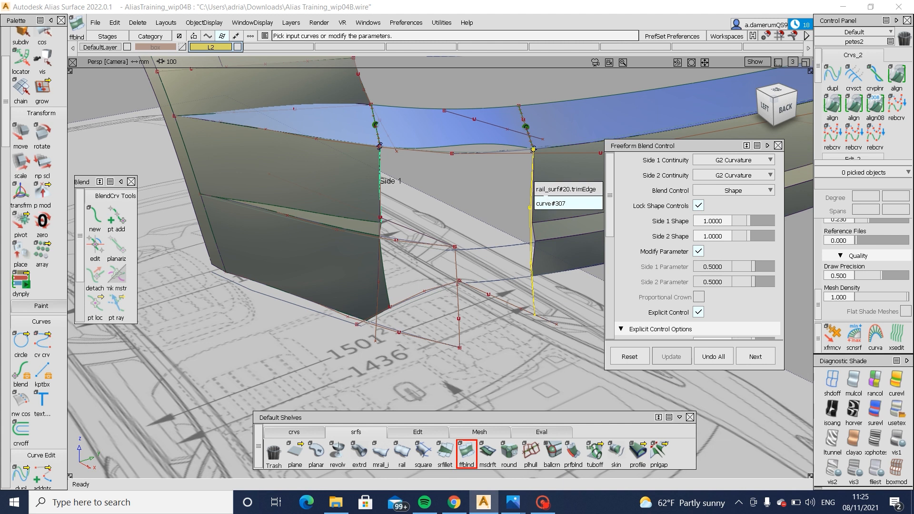
{"action": "left_click", "coordinate": [546, 189]}
{"action": "left_click_drag", "start_coordinate": [548, 191], "coordinate": [402, 130], "text": "alt+shift"}
{"action": "right_click_drag", "start_coordinate": [509, 173], "coordinate": [372, 200], "text": "alt+shift"}
{"action": "left_click_drag", "start_coordinate": [503, 284], "coordinate": [477, 227], "text": "ctrl+shift"}
{"action": "right_click_drag", "start_coordinate": [461, 229], "coordinate": [505, 266], "text": "alt+shift"}
{"action": "mouse_move", "coordinate": [505, 266]}
{"action": "left_mouse_down", "text": "alt+shift"}
{"action": "mouse_move", "coordinate": [510, 206]}
{"action": "mouse_move", "coordinate": [531, 235]}
{"action": "mouse_move", "coordinate": [491, 237]}
{"action": "left_mouse_up", "text": "alt+shift"}
{"action": "middle_click_drag", "start_coordinate": [491, 237], "coordinate": [410, 278], "text": "alt+shift"}
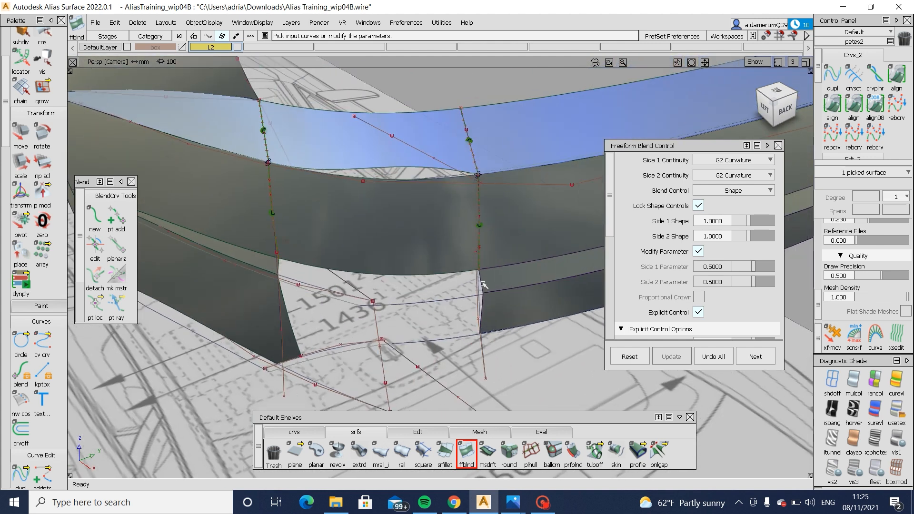
- Blend the thin strip and the lower surfaces across the corner with two G2 Freeform Blends between their trimmed edges
{"action": "left_click", "coordinate": [283, 271]}
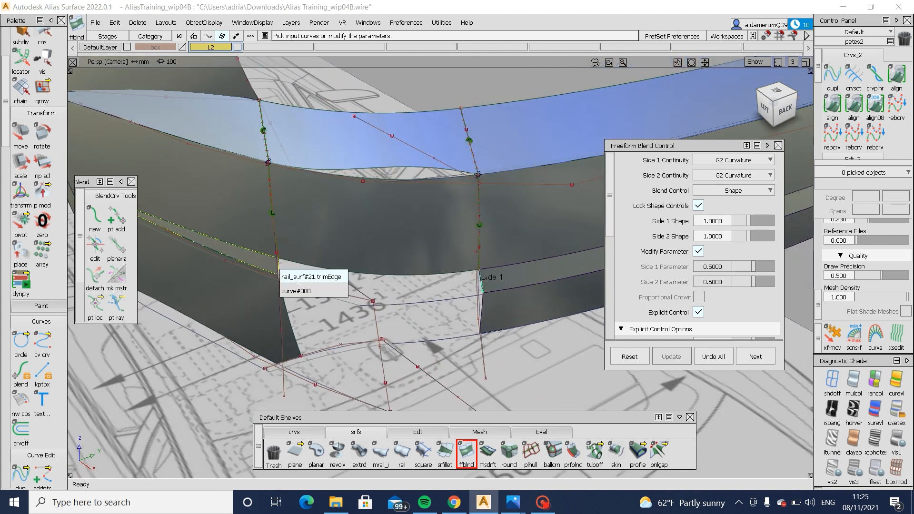
{"action": "left_click", "coordinate": [298, 282]}
{"action": "mouse_move", "coordinate": [329, 296]}
{"action": "left_mouse_down", "text": "alt+shift"}
{"action": "mouse_move", "coordinate": [383, 243]}
{"action": "mouse_move", "coordinate": [424, 261]}
{"action": "mouse_move", "coordinate": [561, 237]}
{"action": "mouse_move", "coordinate": [242, 251]}
{"action": "mouse_move", "coordinate": [409, 269]}
{"action": "mouse_move", "coordinate": [334, 289]}
{"action": "left_mouse_up", "text": "alt+shift"}
{"action": "left_click", "coordinate": [461, 298]}
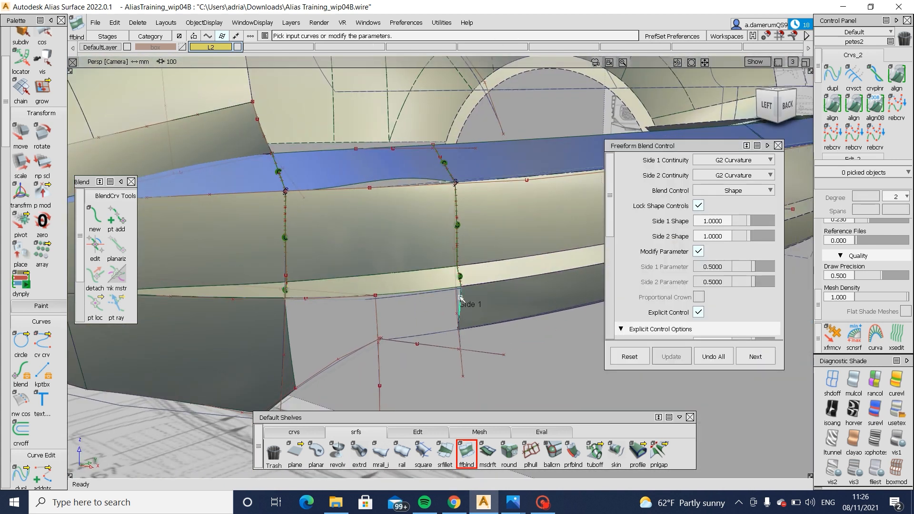
{"action": "left_click", "coordinate": [292, 341]}
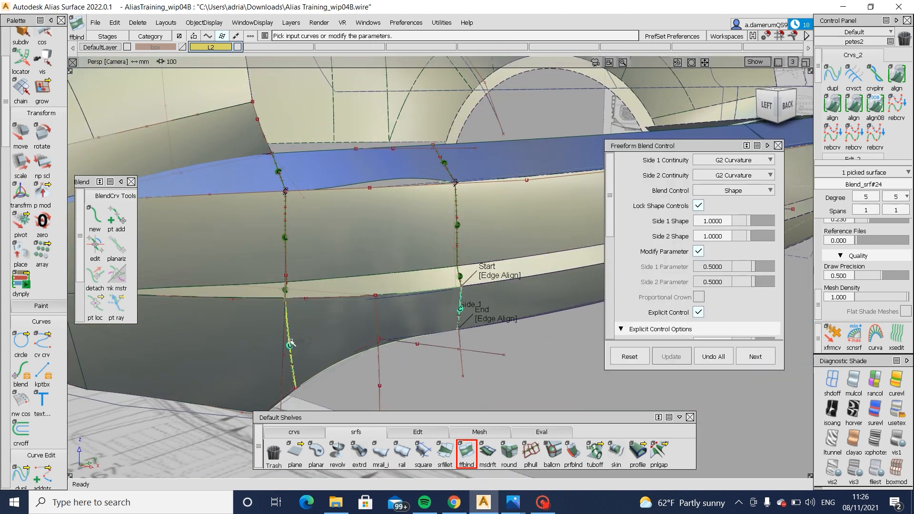
- Compare the lower corner blend's bottom edge with the blueprint in the left view, with shading off and the model hidden
{"action": "left_click", "coordinate": [767, 105]}
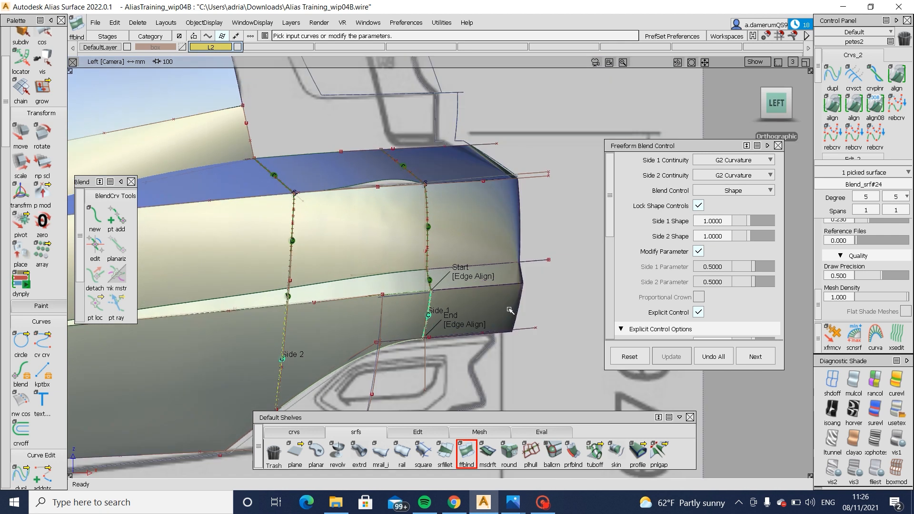
{"action": "key", "text": "super+space"}
{"action": "key", "text": "alt+shift"}
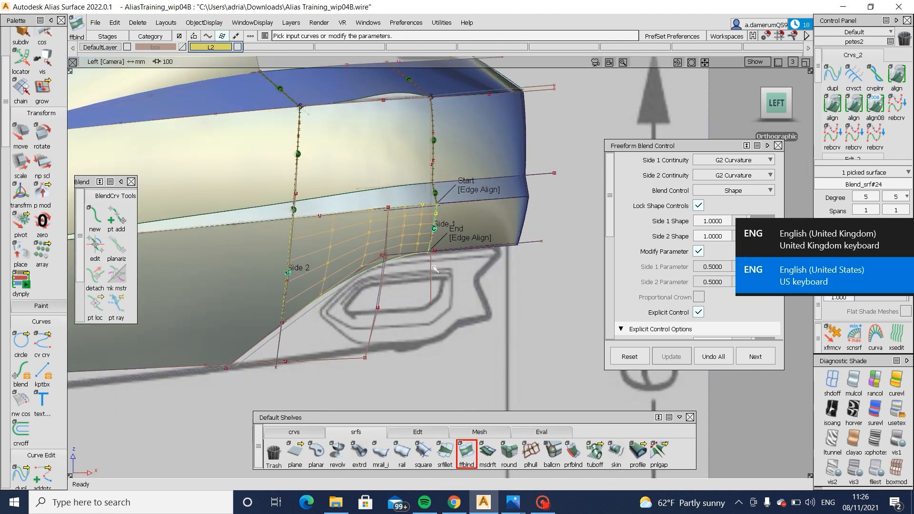
{"action": "left_click_drag", "start_coordinate": [526, 291], "coordinate": [512, 310], "text": "alt+shift"}
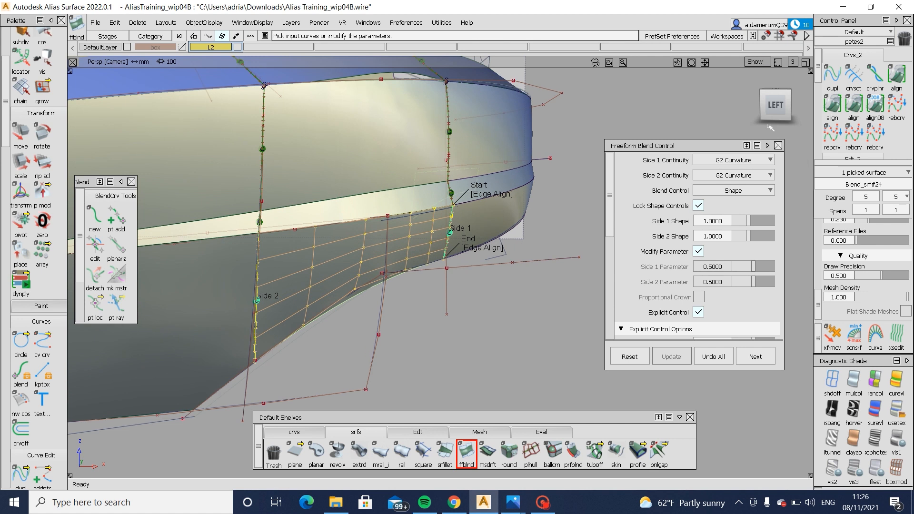
{"action": "left_click", "coordinate": [775, 105]}
{"action": "left_click", "coordinate": [831, 381]}
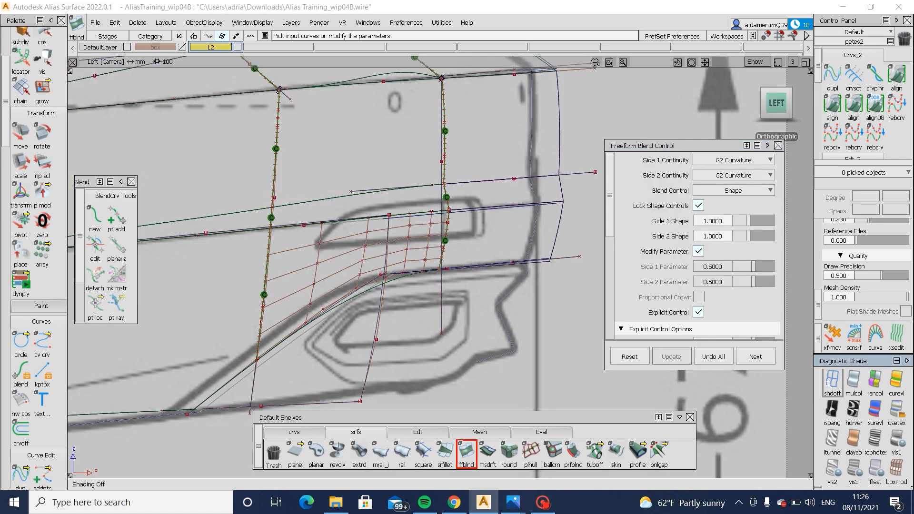
{"action": "key", "text": "alt+m"}
{"action": "key", "text": "alt+m"}
{"action": "key", "text": "alt+m"}
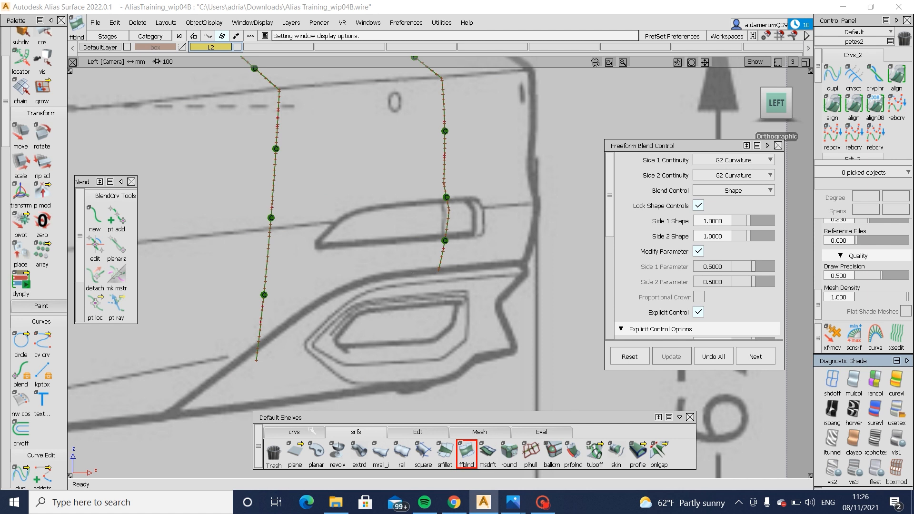
- Show the model again and stretch the side curve's lower end rearward until the curve runs nearly vertical
{"action": "left_click", "coordinate": [310, 429]}
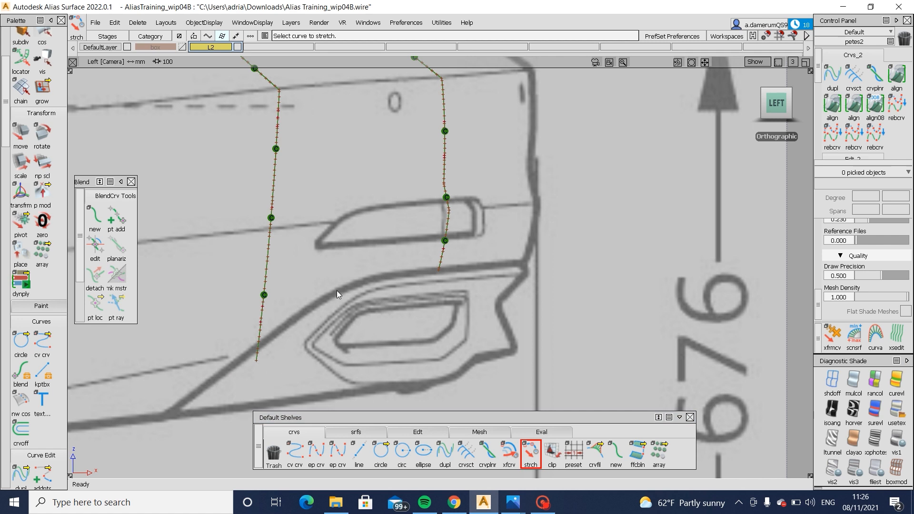
{"action": "key", "text": "alt+m"}
{"action": "left_click", "coordinate": [247, 413]}
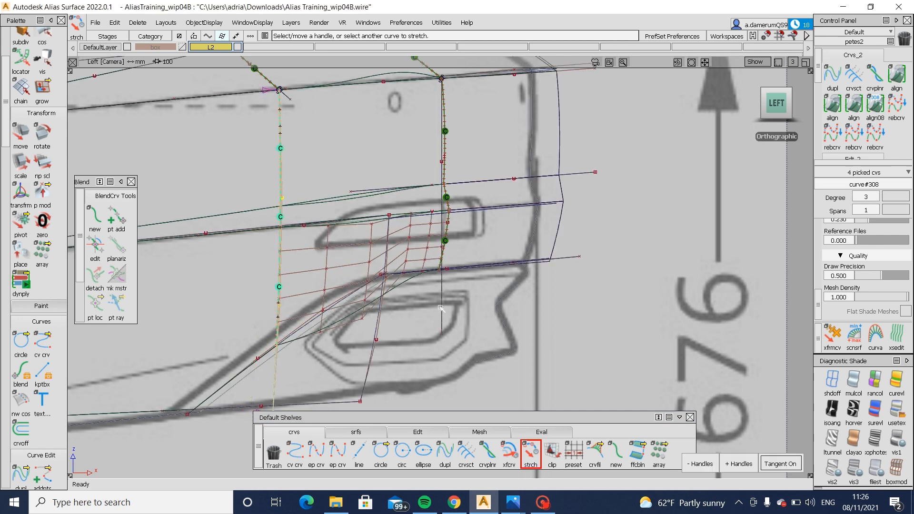
- Check the rear curve and the corner blends against the blueprint in the back view, and restore the shading
{"action": "left_click", "coordinate": [442, 335]}
{"action": "left_click_drag", "start_coordinate": [444, 334], "coordinate": [620, 295], "text": "alt+shift"}
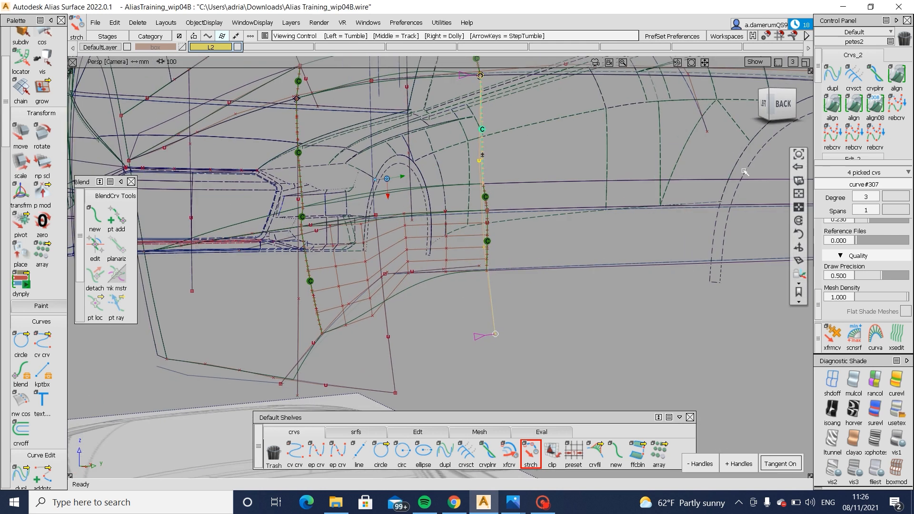
{"action": "left_click", "coordinate": [783, 106]}
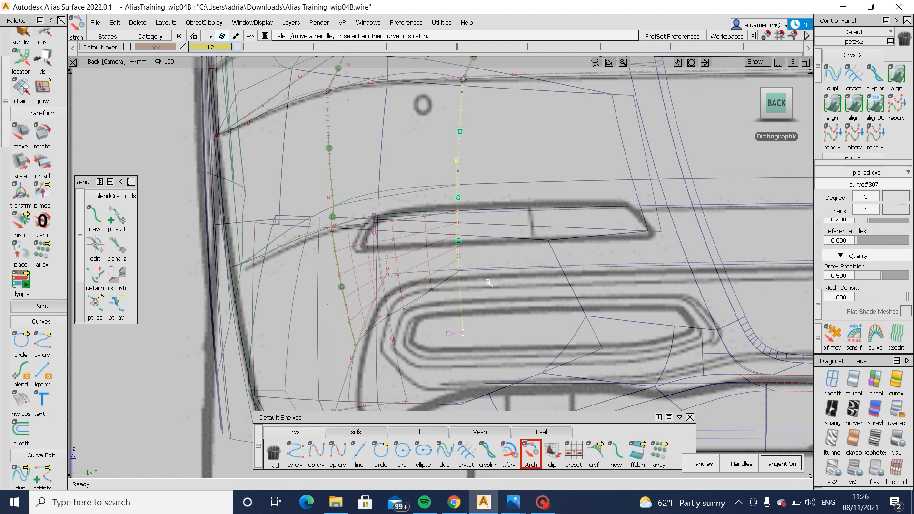
{"action": "middle_click_drag", "start_coordinate": [374, 358], "coordinate": [376, 323], "text": "alt+shift"}
{"action": "left_click", "coordinate": [374, 259]}
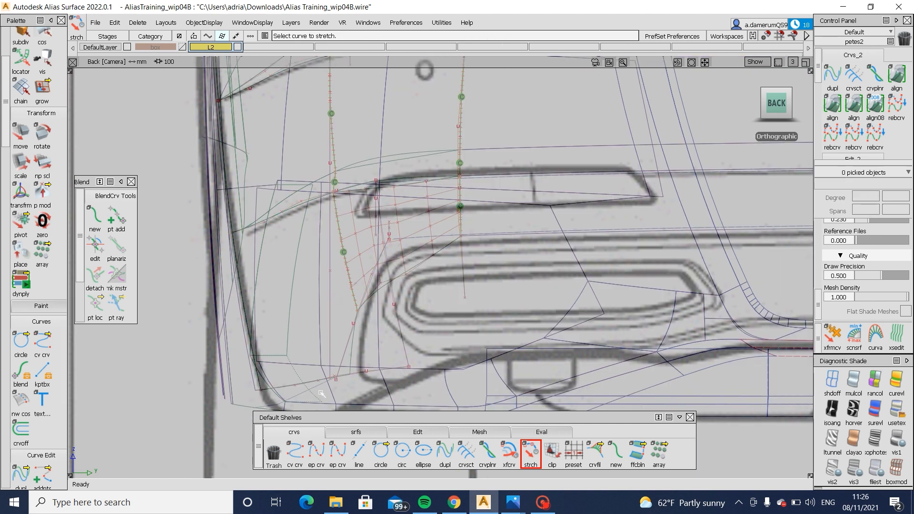
{"action": "left_click", "coordinate": [897, 409]}
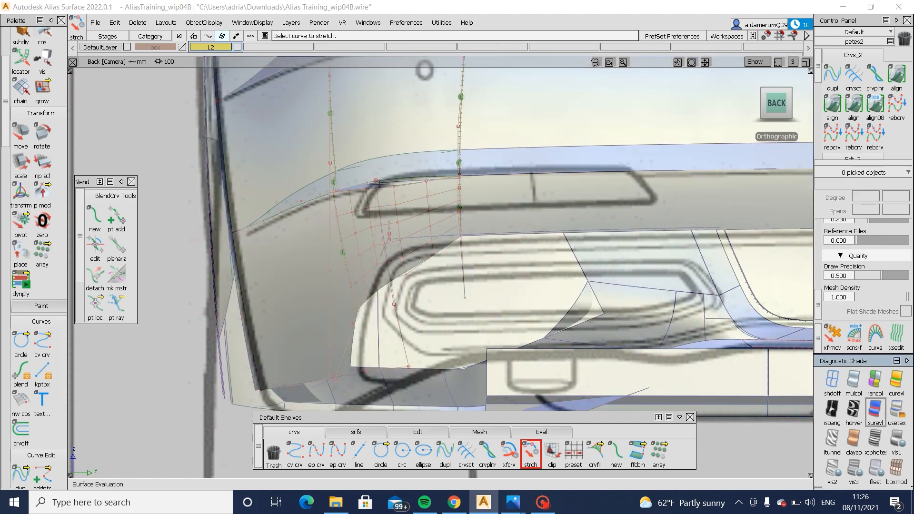
- Delete the existing corner blend surfaces between the bumper's side and rear surfaces
{"action": "left_click_drag", "start_coordinate": [346, 327], "coordinate": [319, 347], "text": "ctrl+shift"}
{"action": "left_click", "coordinate": [318, 346]}
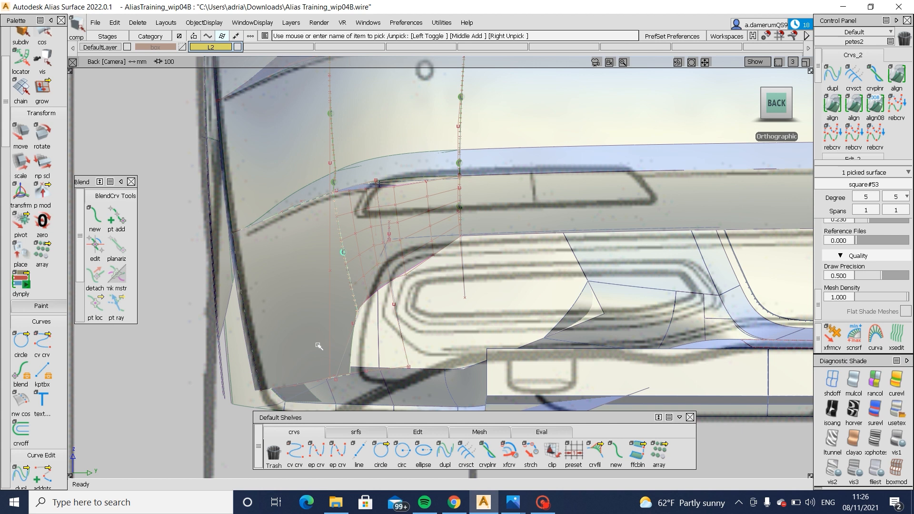
{"action": "left_click_drag", "start_coordinate": [365, 279], "coordinate": [373, 242], "text": "ctrl+shift"}
{"action": "left_click_drag", "start_coordinate": [372, 242], "coordinate": [364, 264], "text": "ctrl+shift"}
{"action": "left_click", "coordinate": [403, 182]}
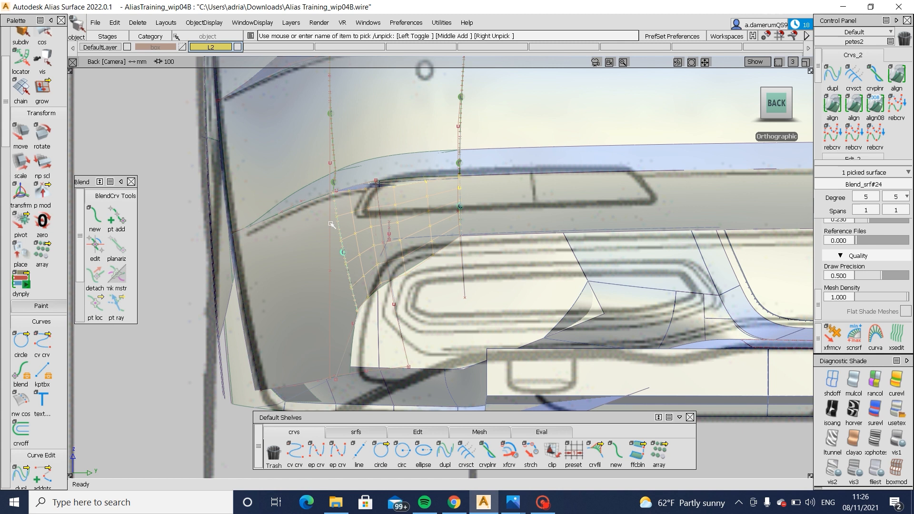
{"action": "left_click_drag", "start_coordinate": [330, 224], "coordinate": [429, 389], "text": "alt+shift"}
{"action": "left_click", "coordinate": [412, 160]}
{"action": "left_click", "coordinate": [413, 134]}
{"action": "key", "text": "Delete"}
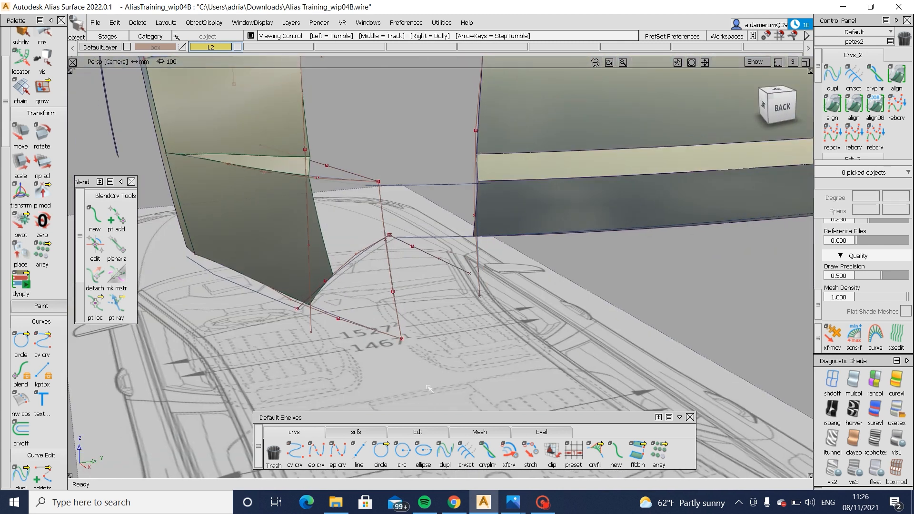
- Blend the lower side and rear bumper surfaces across the corner with a Freeform Blend, using G2 Curvature on both sides
{"action": "left_click", "coordinate": [356, 432]}
{"action": "left_click", "coordinate": [467, 452]}
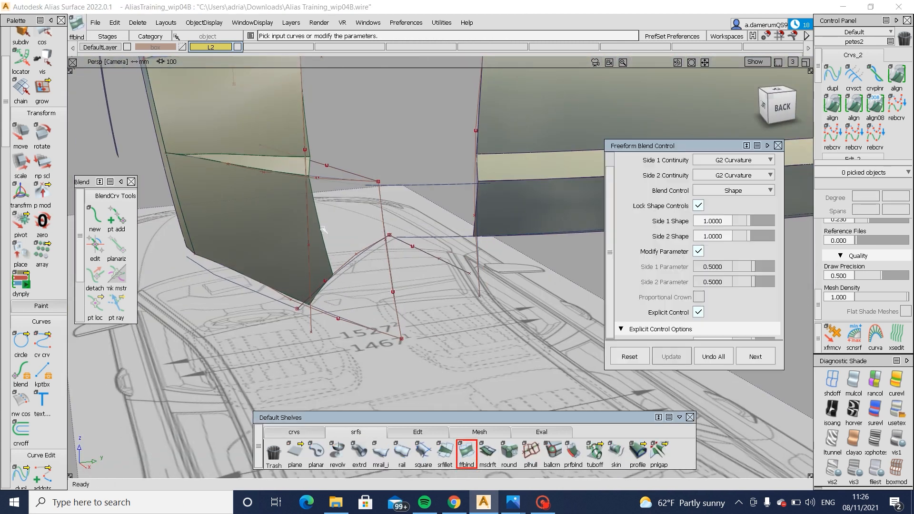
{"action": "left_click", "coordinate": [324, 230]}
{"action": "left_click", "coordinate": [476, 209]}
{"action": "left_click_drag", "start_coordinate": [478, 208], "coordinate": [303, 138], "text": "alt+shift"}
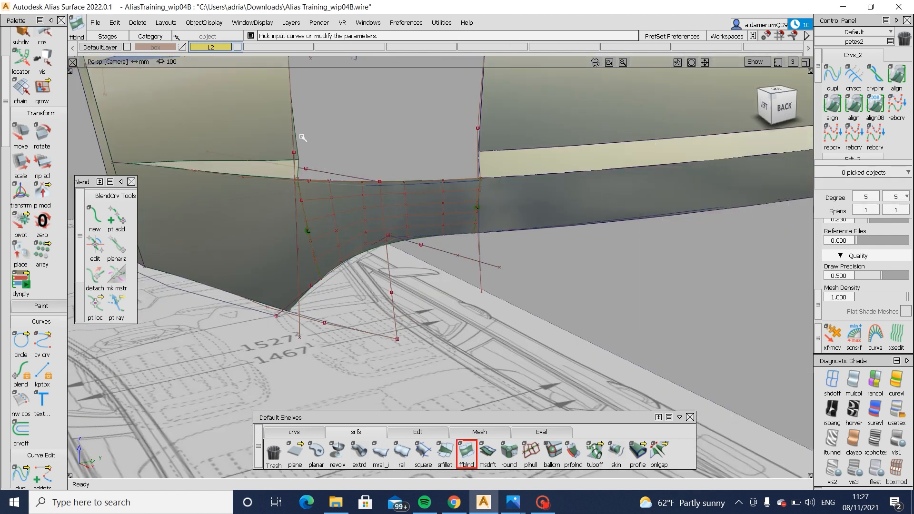
- Bridge the main bumper surfaces and the thin strip across the corner with two more G2 Freeform Blends
{"action": "left_click", "coordinate": [303, 138]}
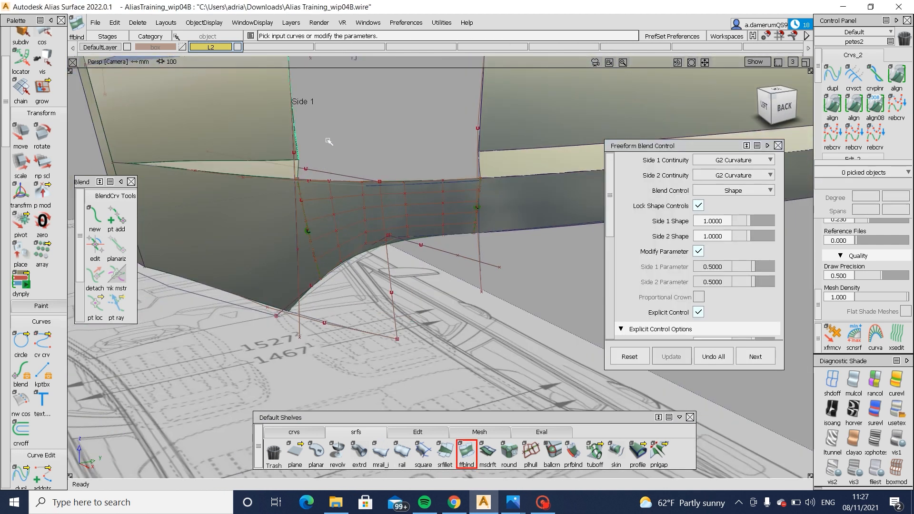
{"action": "left_click", "coordinate": [482, 123]}
{"action": "left_click", "coordinate": [486, 127]}
{"action": "left_click_drag", "start_coordinate": [394, 159], "coordinate": [306, 173], "text": "alt+shift"}
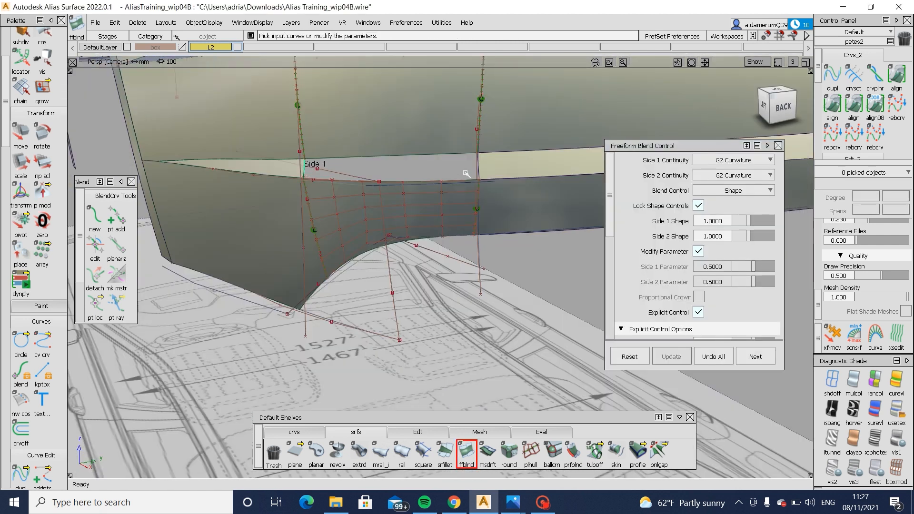
{"action": "left_click", "coordinate": [480, 170]}
{"action": "left_click", "coordinate": [484, 176]}
{"action": "left_click_drag", "start_coordinate": [479, 186], "coordinate": [425, 203], "text": "alt+shift"}
{"action": "left_click", "coordinate": [472, 163]}
{"action": "scroll", "coordinate": [475, 399], "scroll_direction": "up", "scroll_amount": 2}
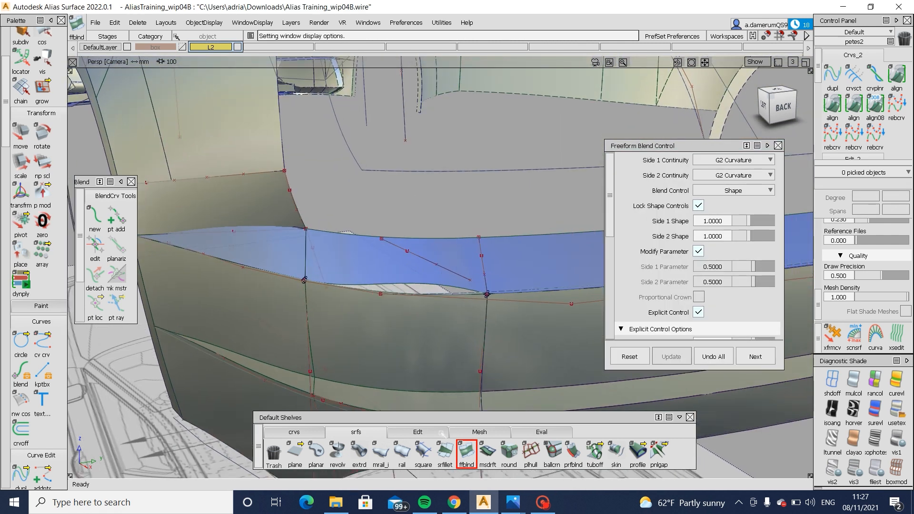
- Extend the outer edge of the top ledge's corner blend past the upper edge of the main corner blend
{"action": "left_click", "coordinate": [417, 432]}
{"action": "left_click", "coordinate": [595, 452]}
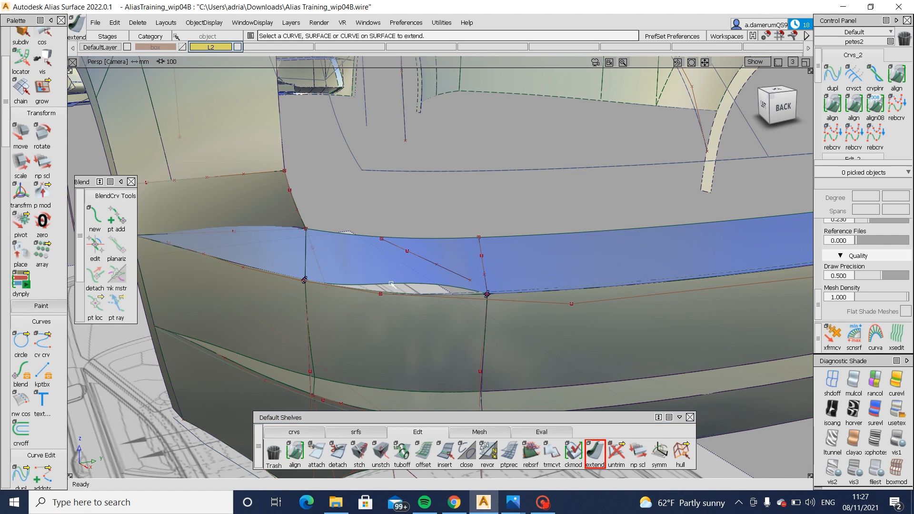
{"action": "left_click", "coordinate": [392, 282]}
{"action": "left_click", "coordinate": [398, 294]}
{"action": "left_click_drag", "start_coordinate": [420, 337], "coordinate": [419, 310], "text": "ctrl+shift"}
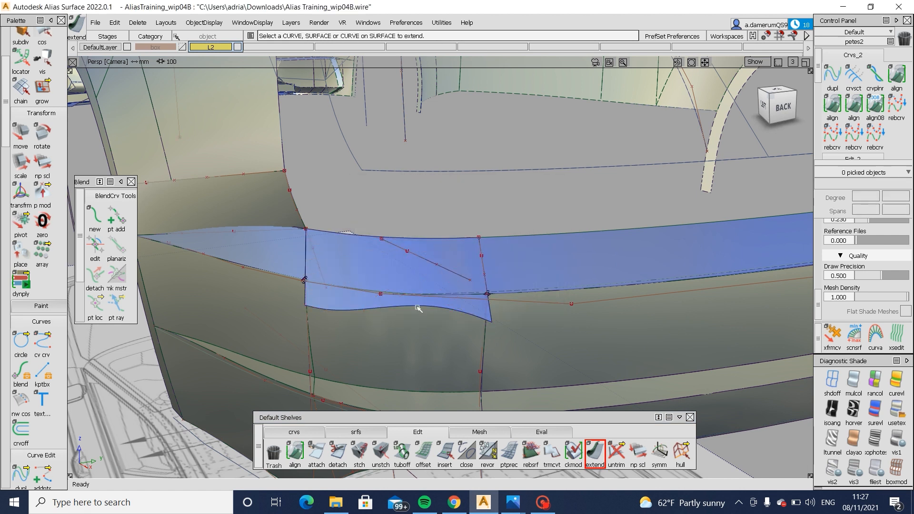
- Project the main corner blend's upper edge onto the extended ledge surface and trim off the overhang
{"action": "scroll", "coordinate": [405, 296], "scroll_direction": "up", "scroll_amount": 2}
{"action": "left_click", "coordinate": [384, 310]}
{"action": "left_click_drag", "start_coordinate": [390, 282], "coordinate": [373, 329], "text": "ctrl+shift"}
{"action": "middle_click_drag", "start_coordinate": [370, 309], "coordinate": [478, 322], "text": "ctrl+shift"}
{"action": "left_click", "coordinate": [478, 323]}
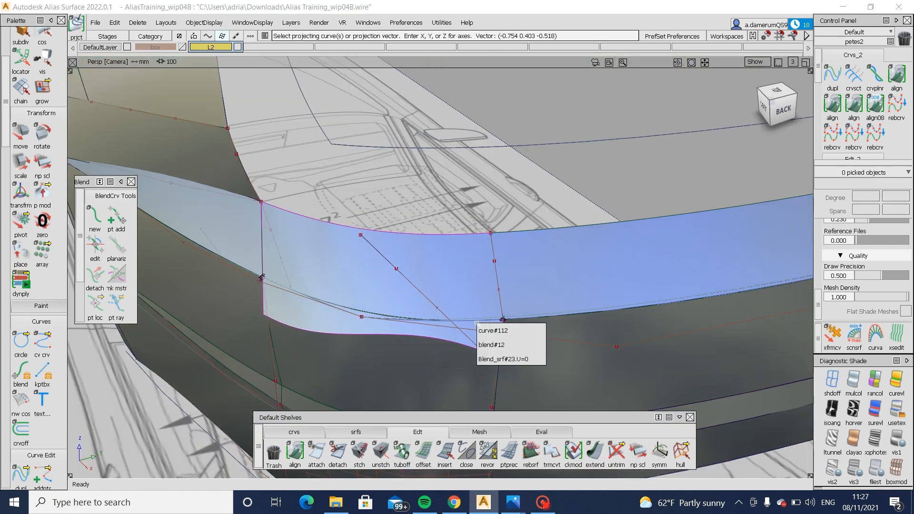
{"action": "left_click", "coordinate": [538, 359]}
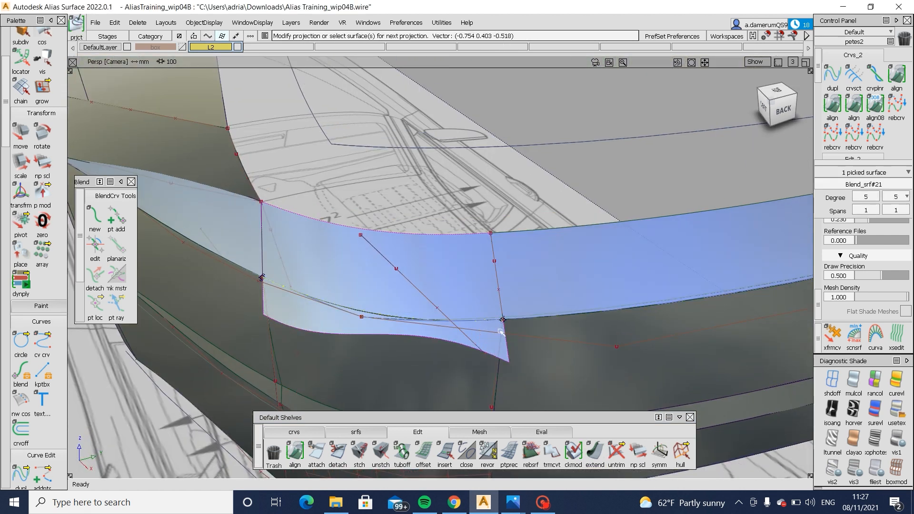
{"action": "key", "text": "t"}
{"action": "left_click", "coordinate": [404, 300]}
{"action": "key", "text": "space"}
- Inspect the shaded bumper corner from several angles with the curves hidden, restore the curves and save the file
{"action": "left_click_drag", "start_coordinate": [404, 299], "coordinate": [386, 343], "text": "alt+shift"}
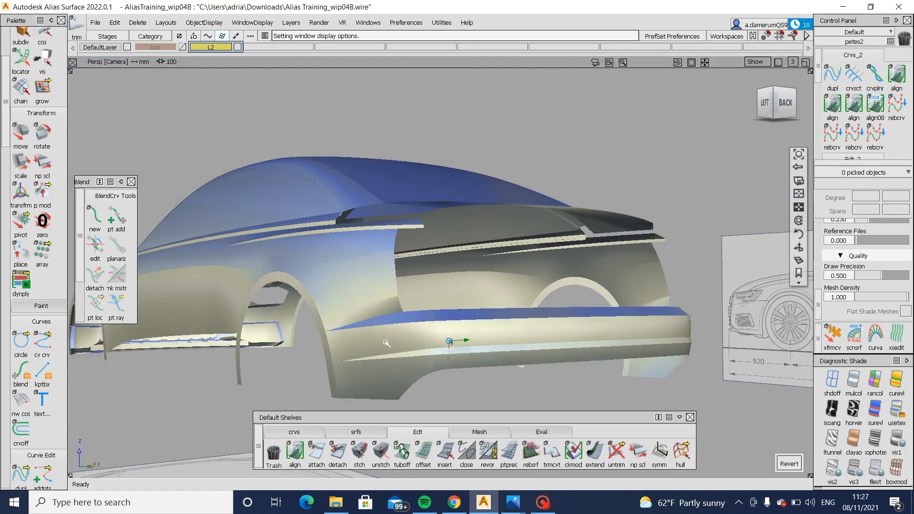
{"action": "left_click_drag", "start_coordinate": [487, 346], "coordinate": [487, 266], "text": "alt+shift"}
{"action": "right_click_drag", "start_coordinate": [487, 265], "coordinate": [365, 247], "text": "alt+shift"}
{"action": "left_click_drag", "start_coordinate": [427, 275], "coordinate": [317, 268], "text": "alt+shift"}
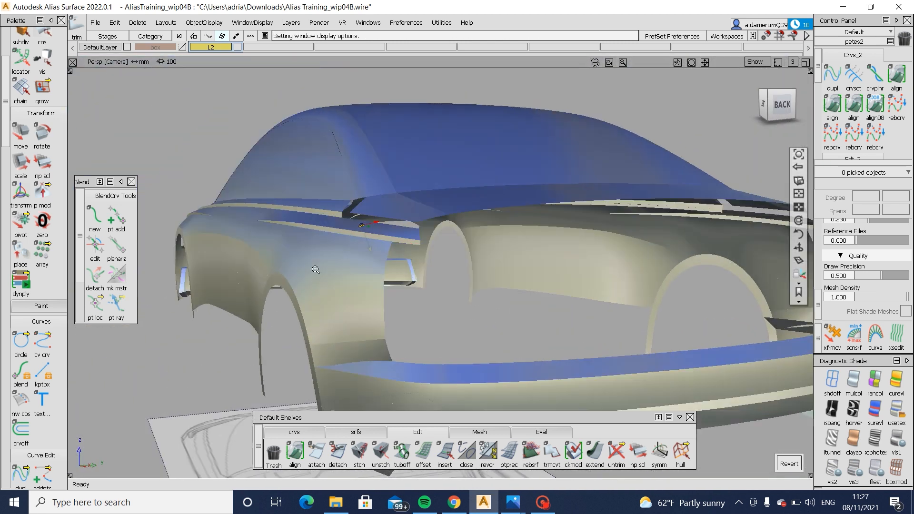
{"action": "right_click_drag", "start_coordinate": [316, 267], "coordinate": [316, 275], "text": "alt+shift"}
{"action": "left_click_drag", "start_coordinate": [320, 291], "coordinate": [376, 272], "text": "alt+shift"}
{"action": "left_click_drag", "start_coordinate": [376, 273], "coordinate": [492, 376], "text": "ctrl+shift"}
{"action": "left_click", "coordinate": [494, 321]}
{"action": "mouse_move", "coordinate": [494, 320]}
{"action": "left_mouse_down", "text": "alt+shift"}
{"action": "mouse_move", "coordinate": [484, 346]}
{"action": "mouse_move", "coordinate": [480, 315]}
{"action": "left_mouse_up", "text": "alt+shift"}
{"action": "key", "text": "ctrl+s"}
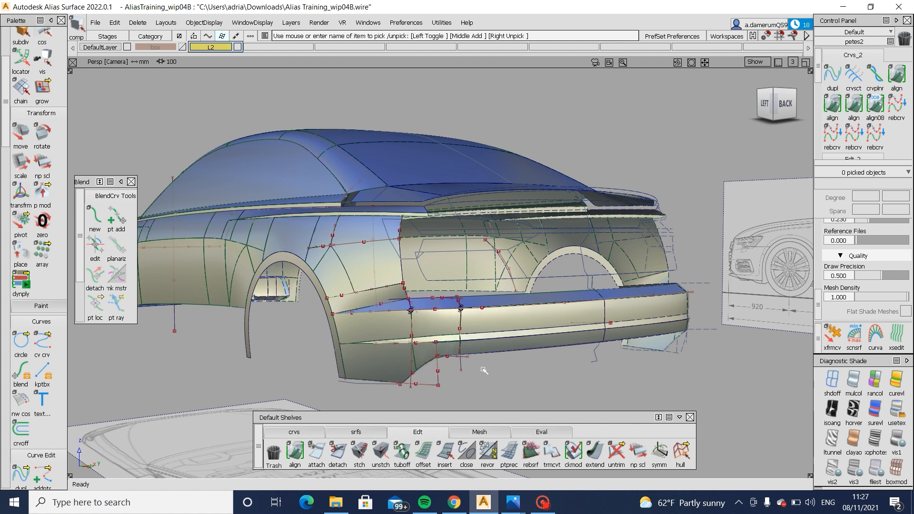
- Examine the opening between the body side surface and the bumper's top ledge around the corner
{"action": "right_click_drag", "start_coordinate": [437, 318], "coordinate": [481, 323], "text": "alt+shift"}
{"action": "left_click_drag", "start_coordinate": [481, 323], "coordinate": [516, 328], "text": "alt+shift"}
{"action": "right_click_drag", "start_coordinate": [517, 329], "coordinate": [565, 345], "text": "alt+shift"}
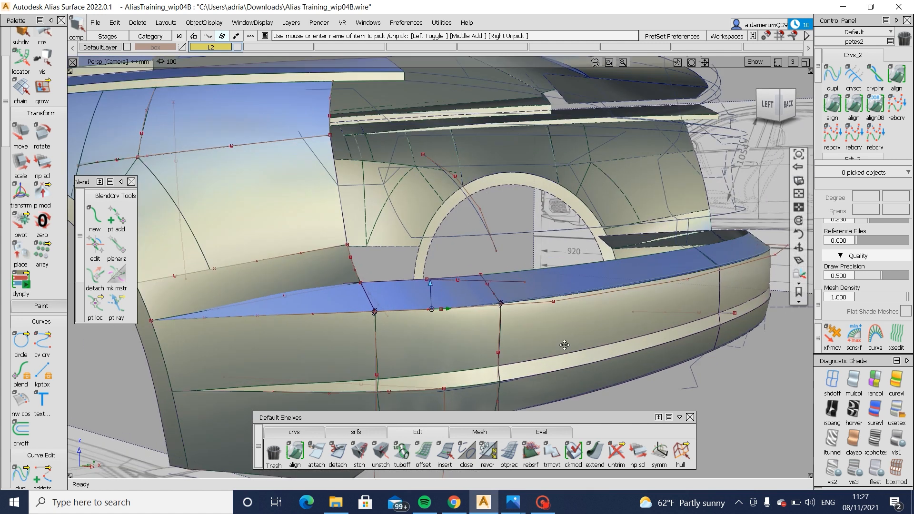
{"action": "left_click_drag", "start_coordinate": [566, 345], "coordinate": [427, 317], "text": "alt+shift"}
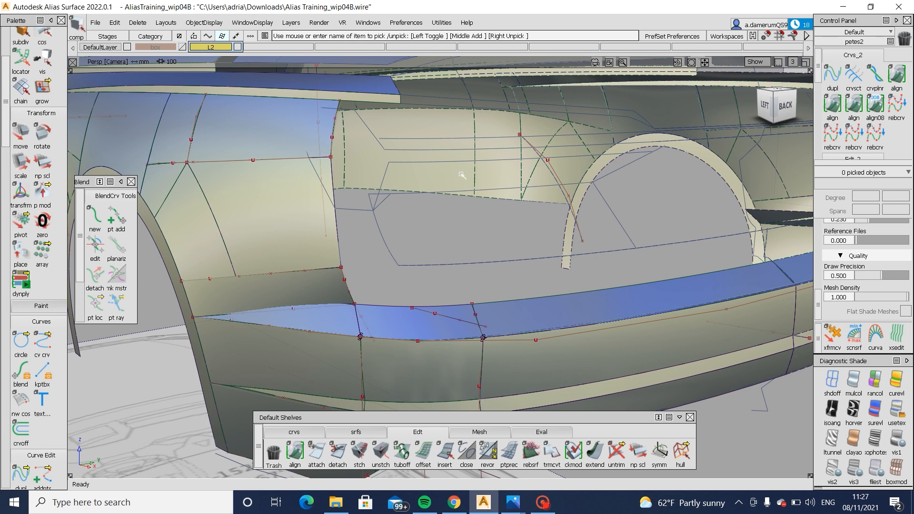
{"action": "left_click_drag", "start_coordinate": [462, 175], "coordinate": [437, 155], "text": "alt+shift"}
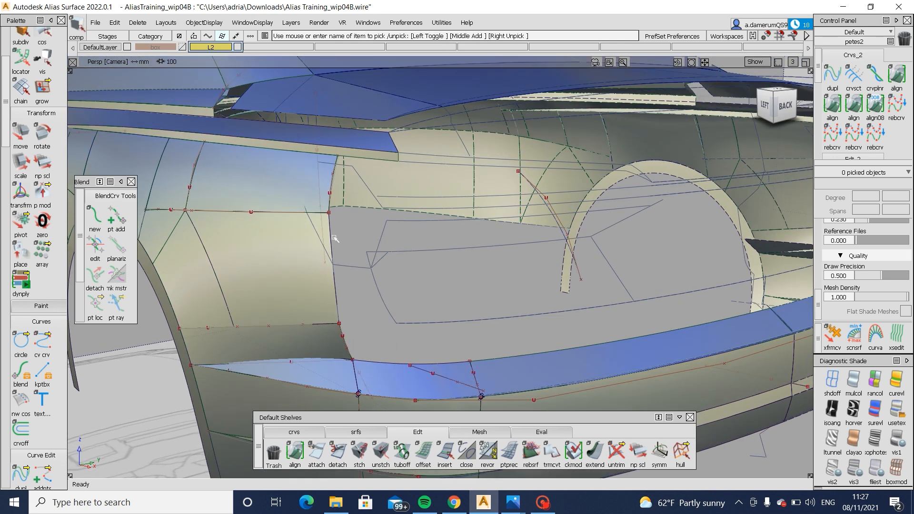
{"action": "left_click_drag", "start_coordinate": [514, 352], "coordinate": [481, 324], "text": "alt+shift"}
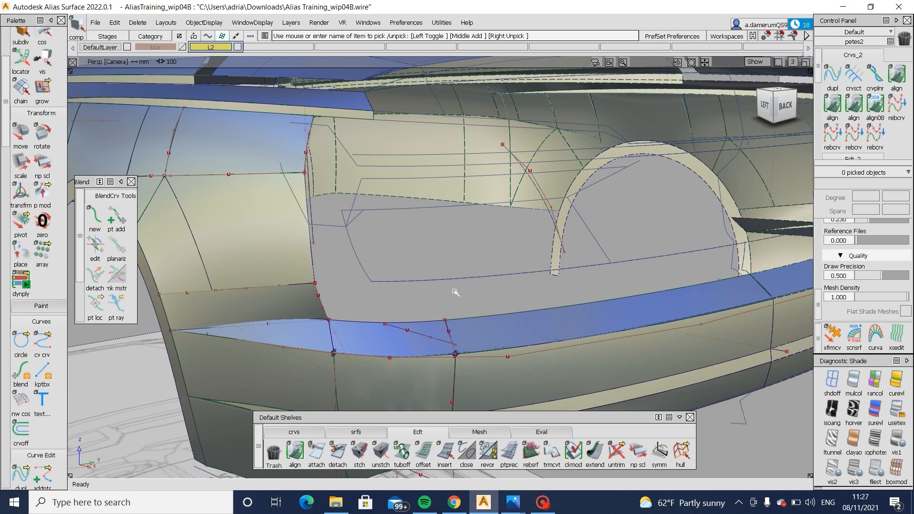
{"action": "left_click_drag", "start_coordinate": [467, 286], "coordinate": [625, 283], "text": "alt+shift"}
- Pick the top ledge's inner curve and its sloping rear profile curve in the left view, and move them slightly upward
{"action": "left_click", "coordinate": [775, 104]}
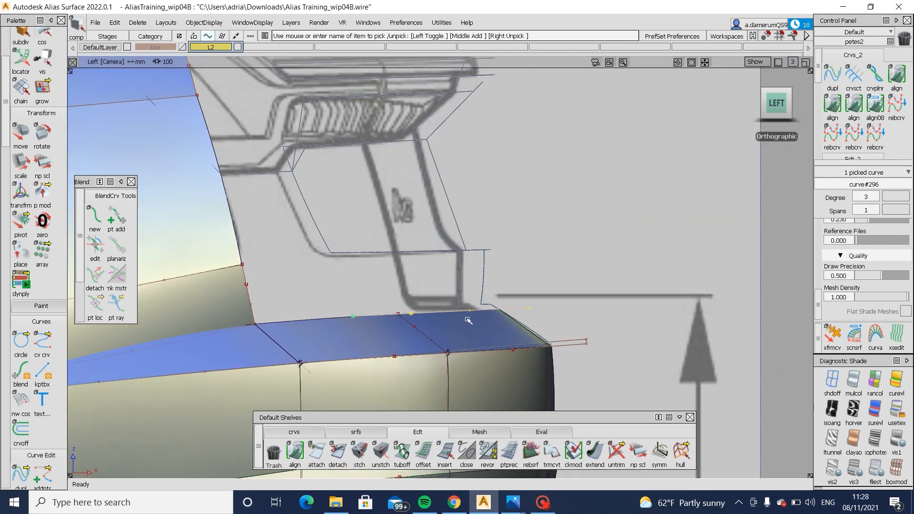
{"action": "left_click", "coordinate": [420, 252]}
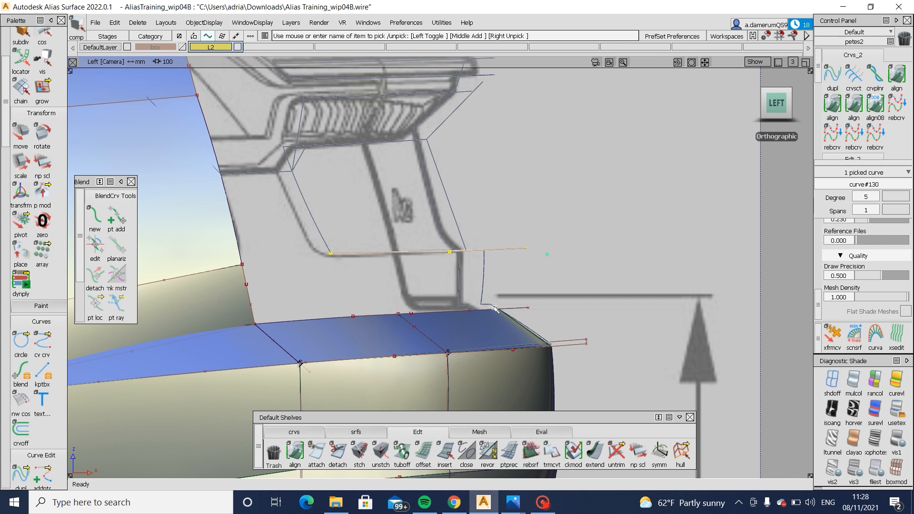
{"action": "left_click", "coordinate": [522, 309]}
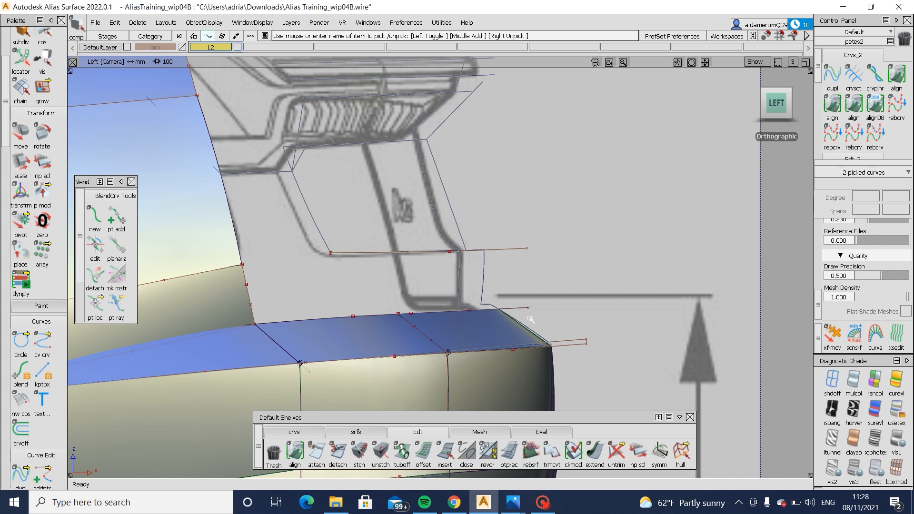
{"action": "middle_click_drag", "start_coordinate": [545, 329], "coordinate": [547, 323], "text": "ctrl+shift"}
{"action": "left_click_drag", "start_coordinate": [570, 317], "coordinate": [534, 298]}
{"action": "left_click_drag", "start_coordinate": [504, 303], "coordinate": [480, 312], "text": "ctrl+shift"}
{"action": "left_click", "coordinate": [481, 314]}
- Untrim the rear part of the top ledge surface and start extending the ledge
{"action": "right_click_drag", "start_coordinate": [482, 315], "coordinate": [488, 379], "text": "ctrl+shift"}
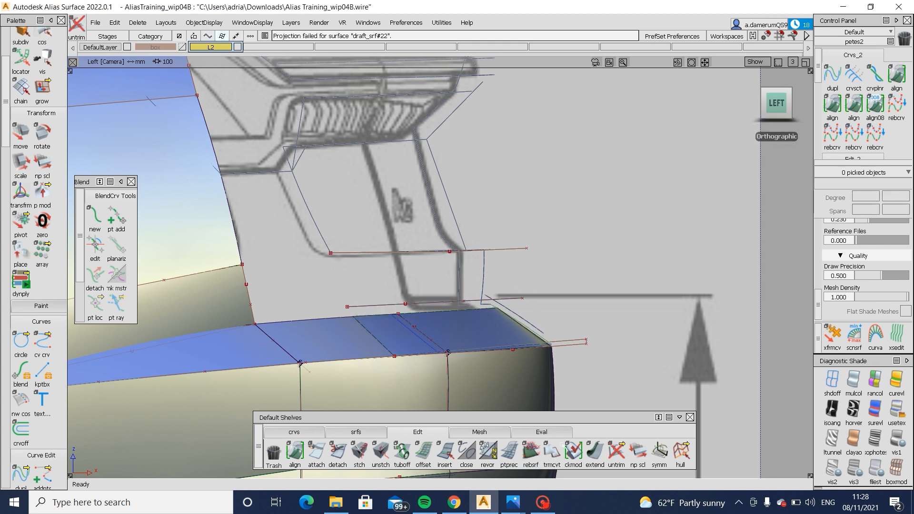
{"action": "left_click", "coordinate": [595, 451]}
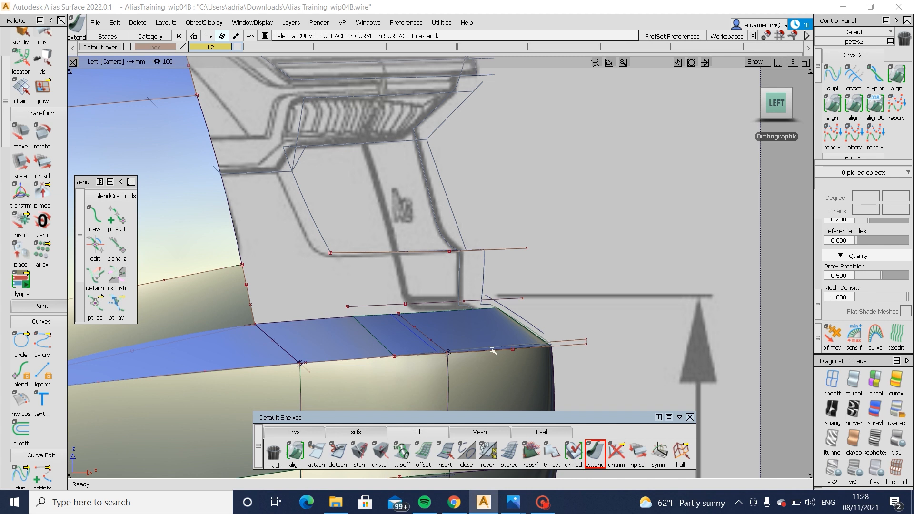
- Extend the upper edge of the rear ledge surface upward past the curve above it
{"action": "left_click", "coordinate": [461, 327]}
{"action": "left_click", "coordinate": [596, 451]}
{"action": "left_click", "coordinate": [464, 311]}
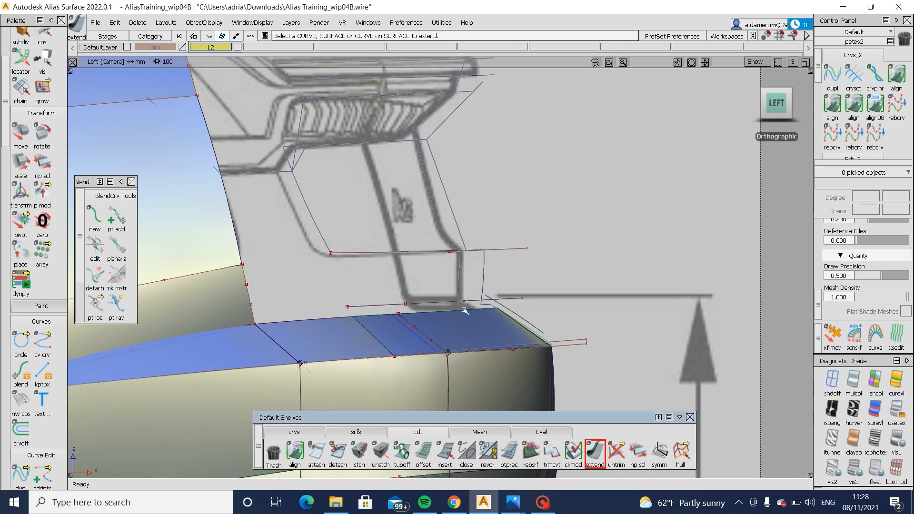
{"action": "left_click_drag", "start_coordinate": [464, 311], "coordinate": [418, 283]}
{"action": "left_click_drag", "start_coordinate": [490, 341], "coordinate": [490, 241], "text": "ctrl+shift"}
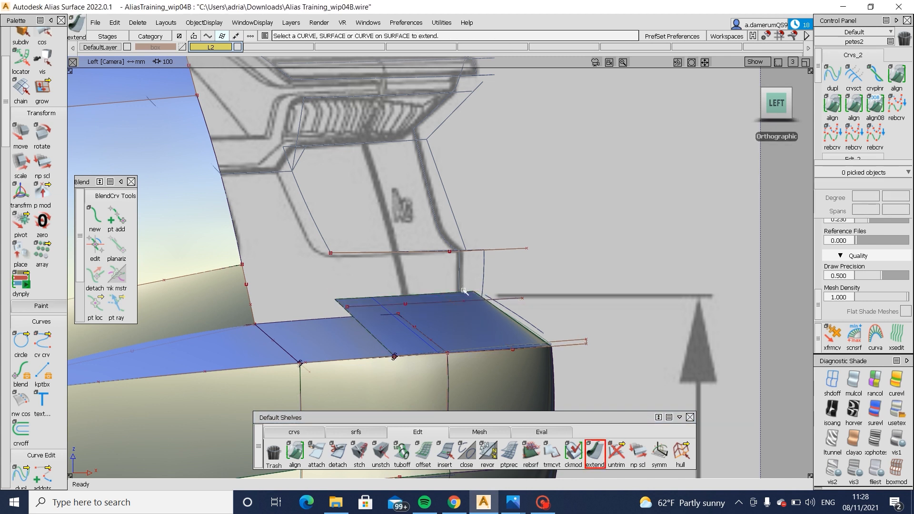
- Move the curve crossing the rear ledge surface toward the front of the car so it spans the surface
{"action": "left_click_drag", "start_coordinate": [500, 304], "coordinate": [476, 255], "text": "ctrl+shift"}
{"action": "left_click_drag", "start_coordinate": [457, 315], "coordinate": [467, 363], "text": "ctrl+shift"}
{"action": "left_click", "coordinate": [447, 301]}
{"action": "middle_click_drag", "start_coordinate": [582, 337], "coordinate": [585, 273], "text": "ctrl+shift"}
{"action": "left_click_drag", "start_coordinate": [582, 276], "coordinate": [574, 278]}
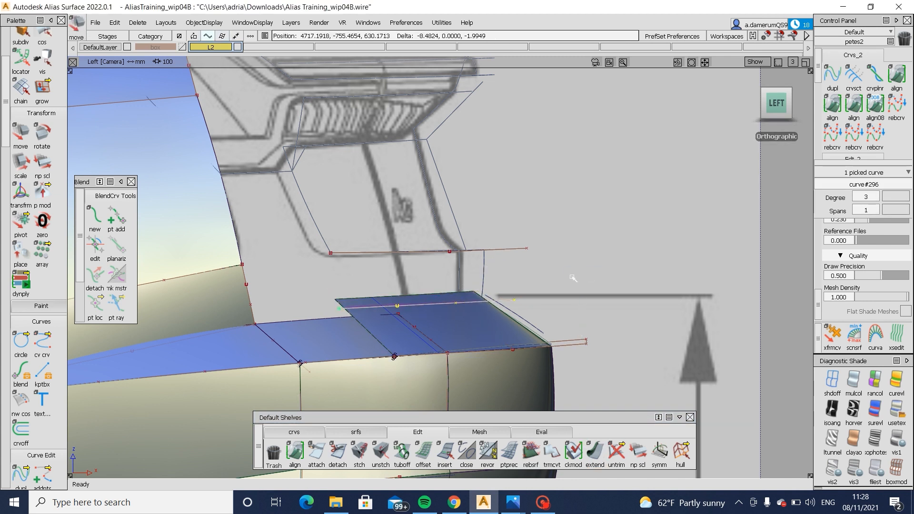
- Project the moved curve onto the rear ledge surface and trim the surface, keeping the region below the curve
{"action": "right_click_drag", "start_coordinate": [570, 277], "coordinate": [467, 316], "text": "ctrl+shift"}
{"action": "left_click", "coordinate": [502, 311]}
{"action": "key", "text": "space"}
{"action": "left_click", "coordinate": [446, 303]}
{"action": "key", "text": "space"}
{"action": "left_click", "coordinate": [467, 318]}
{"action": "left_click", "coordinate": [467, 318]}
{"action": "left_click", "coordinate": [731, 459]}
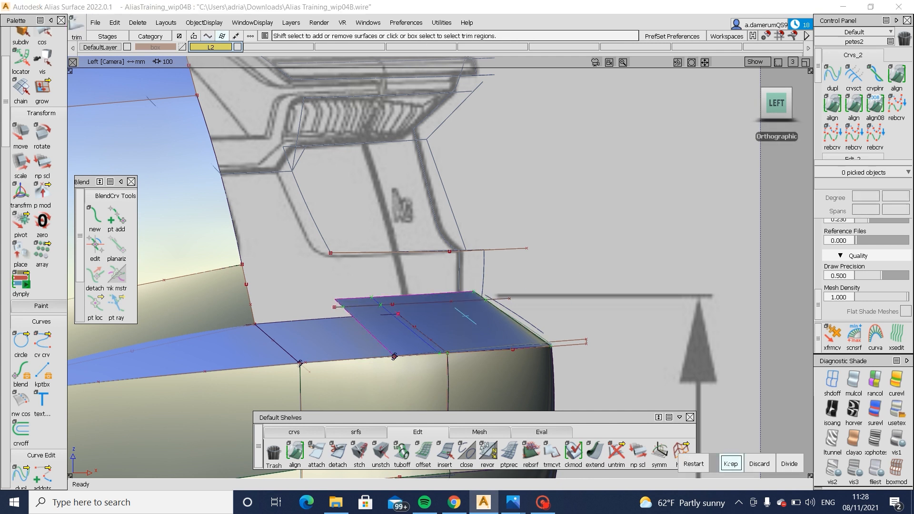
- Delete the short surface between the forward and rear ledge surfaces
{"action": "left_click_drag", "start_coordinate": [463, 311], "coordinate": [427, 335], "text": "ctrl+shift"}
{"action": "left_click", "coordinate": [369, 342]}
{"action": "key", "text": "Delete"}
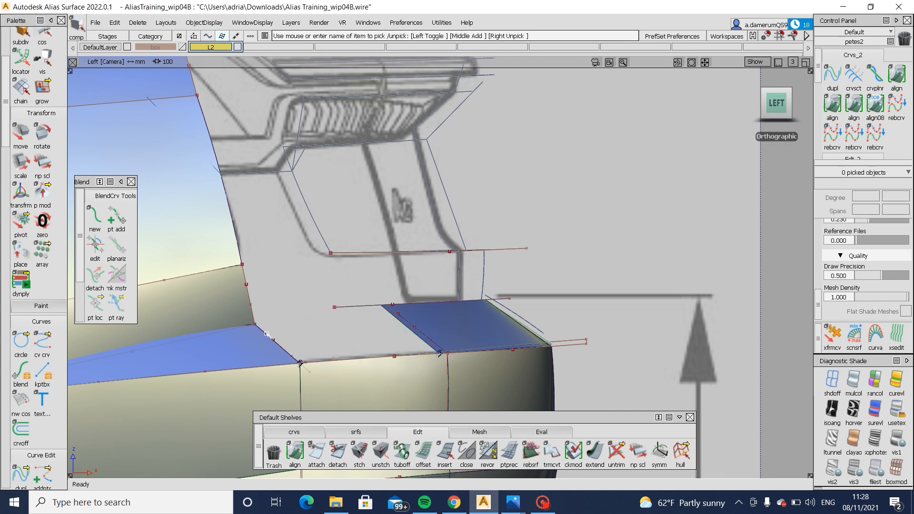
- Untrim the forward ledge surface beside the gap to restore its full extent
{"action": "right_click_drag", "start_coordinate": [329, 360], "coordinate": [331, 326], "text": "alt+shift"}
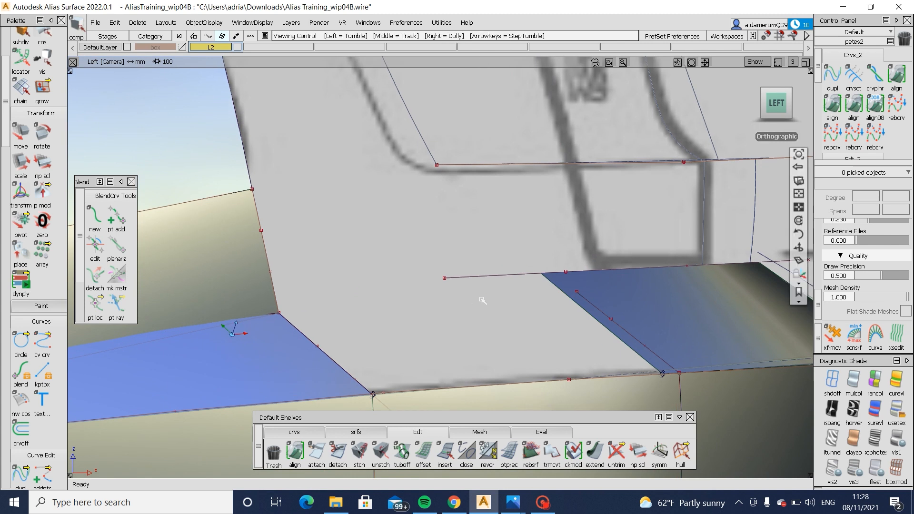
{"action": "right_click_drag", "start_coordinate": [484, 300], "coordinate": [474, 333], "text": "alt+shift"}
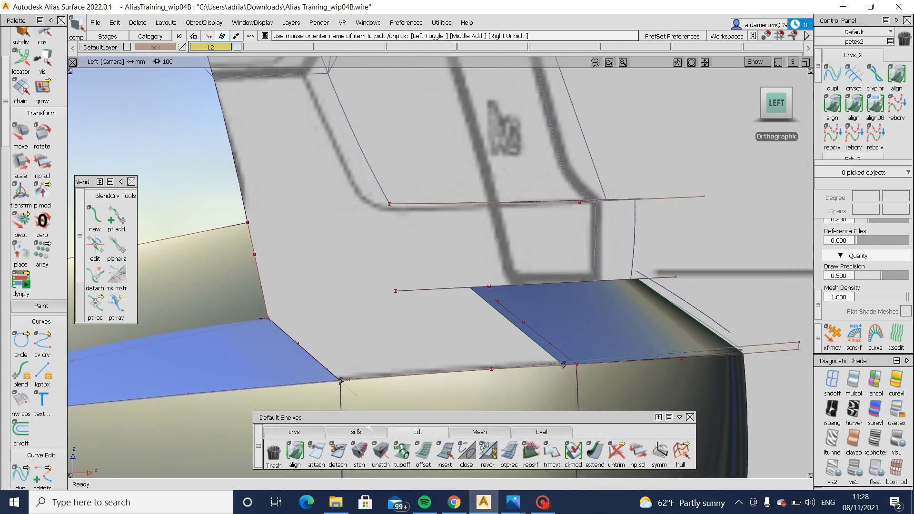
{"action": "left_click", "coordinate": [356, 432]}
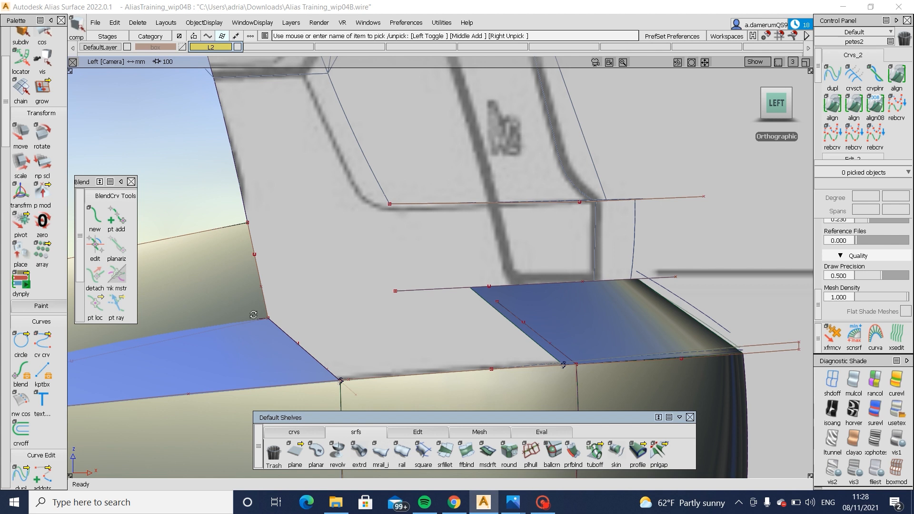
{"action": "right_click_drag", "start_coordinate": [254, 315], "coordinate": [313, 330], "text": "alt+shift"}
{"action": "middle_click_drag", "start_coordinate": [295, 347], "coordinate": [417, 319], "text": "alt+shift"}
{"action": "left_click_drag", "start_coordinate": [418, 313], "coordinate": [391, 343], "text": "ctrl+shift"}
{"action": "left_click", "coordinate": [393, 340]}
{"action": "right_click_drag", "start_coordinate": [473, 347], "coordinate": [433, 384], "text": "ctrl+shift"}
{"action": "left_click_drag", "start_coordinate": [434, 384], "coordinate": [469, 388], "text": "ctrl+shift"}
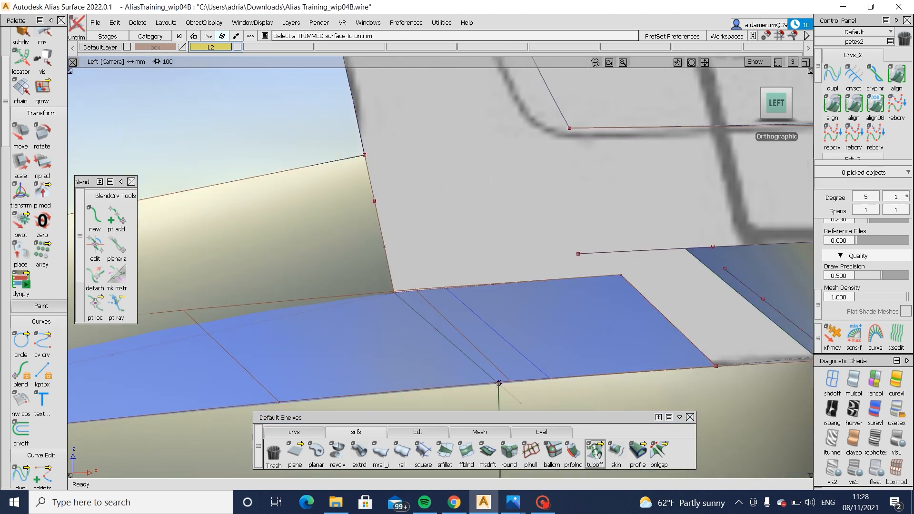
- Extend the upper edge of the untrimmed forward ledge surface upward
{"action": "left_click", "coordinate": [419, 432]}
{"action": "left_click", "coordinate": [595, 452]}
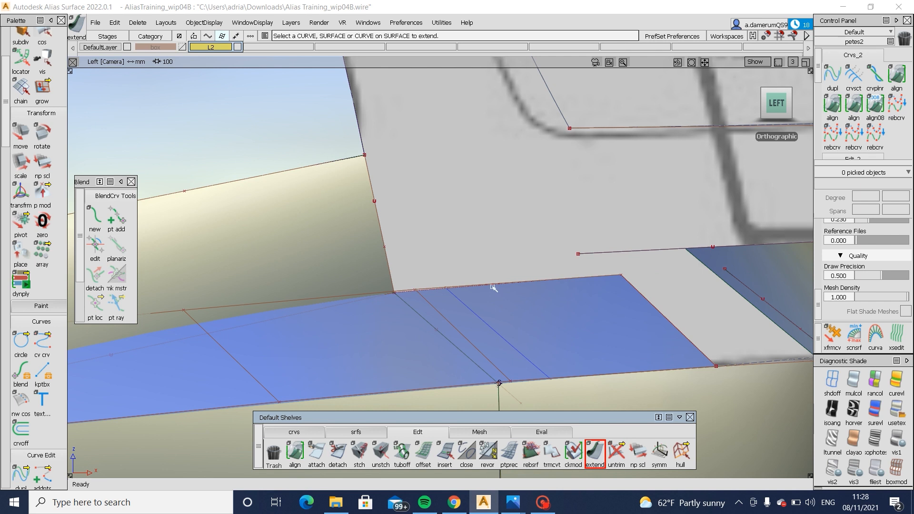
{"action": "left_click_drag", "start_coordinate": [494, 288], "coordinate": [438, 245]}
{"action": "left_click_drag", "start_coordinate": [428, 354], "coordinate": [423, 291], "text": "ctrl+shift"}
{"action": "left_click_drag", "start_coordinate": [421, 298], "coordinate": [365, 301], "text": "ctrl+shift"}
- Trim the extended forward ledge surface along its diagonal boundary, keeping the portion on the forward side
{"action": "right_click_drag", "start_coordinate": [460, 272], "coordinate": [356, 352], "text": "ctrl+shift"}
{"action": "left_click", "coordinate": [355, 349]}
{"action": "left_click", "coordinate": [355, 349]}
{"action": "left_click_drag", "start_coordinate": [436, 399], "coordinate": [412, 336], "text": "ctrl+shift"}
{"action": "middle_click_drag", "start_coordinate": [413, 337], "coordinate": [498, 337], "text": "ctrl+shift"}
{"action": "middle_click_drag", "start_coordinate": [495, 392], "coordinate": [589, 377], "text": "ctrl+shift"}
{"action": "left_click", "coordinate": [522, 405], "text": "ctrl"}
{"action": "left_click_drag", "start_coordinate": [558, 344], "coordinate": [590, 300]}
{"action": "right_click_drag", "start_coordinate": [556, 276], "coordinate": [446, 351], "text": "ctrl+shift"}
{"action": "left_click", "coordinate": [413, 353]}
{"action": "left_click", "coordinate": [414, 353]}
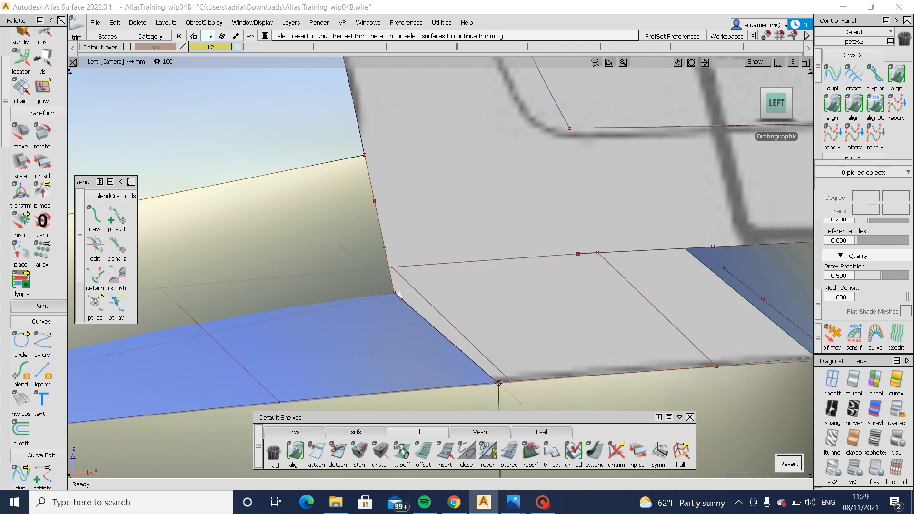
- Hide the control vertices of the trimmed forward ledge surface
{"action": "left_click", "coordinate": [371, 287], "text": "alt+shift"}
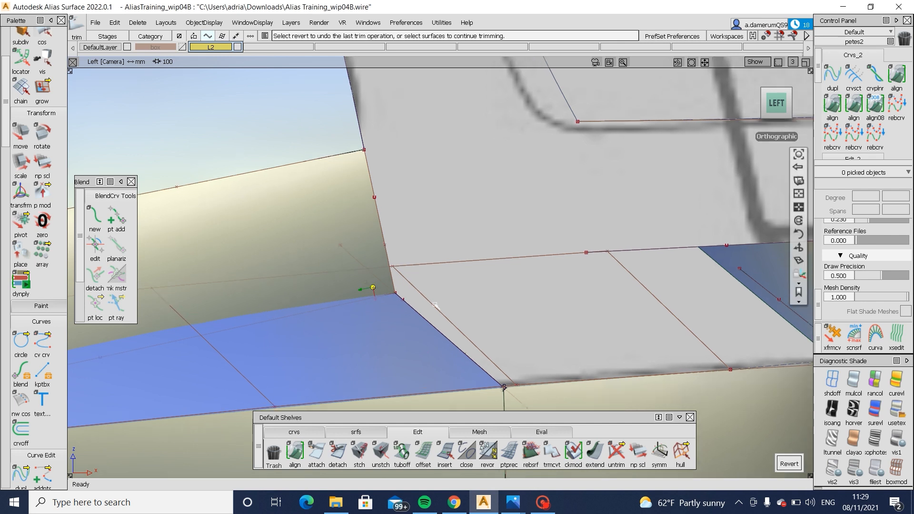
{"action": "mouse_move", "coordinate": [434, 307]}
{"action": "left_mouse_down", "text": "alt+shift"}
{"action": "mouse_move", "coordinate": [306, 329]}
{"action": "mouse_move", "coordinate": [267, 346]}
{"action": "mouse_move", "coordinate": [276, 314]}
{"action": "left_mouse_up", "text": "alt+shift"}
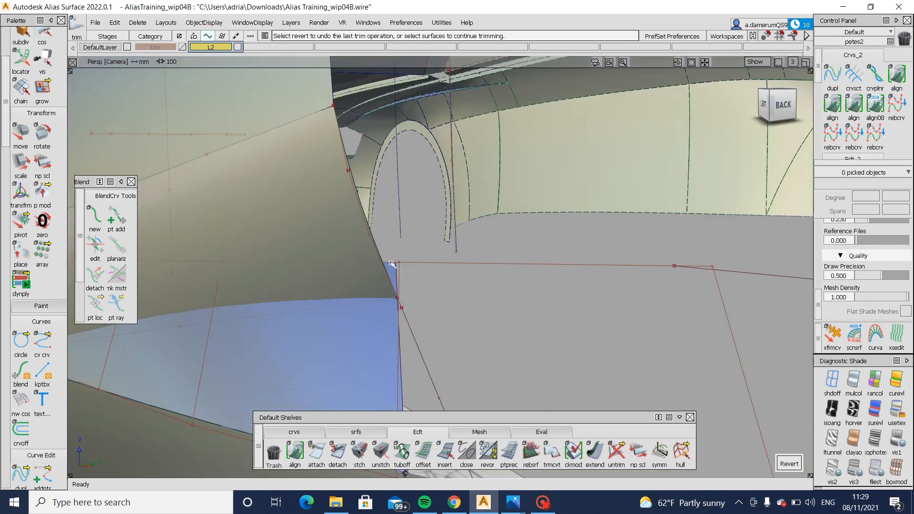
{"action": "left_click_drag", "start_coordinate": [393, 264], "coordinate": [360, 367], "text": "alt+shift"}
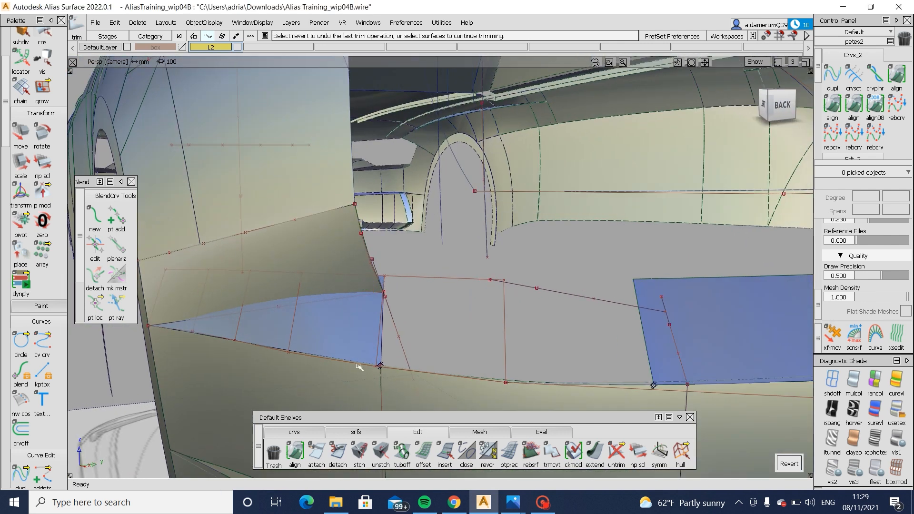
{"action": "left_click_drag", "start_coordinate": [328, 314], "coordinate": [320, 326], "text": "ctrl+shift"}
{"action": "left_click", "coordinate": [321, 326]}
{"action": "right_click_drag", "start_coordinate": [345, 333], "coordinate": [354, 295], "text": "ctrl+shift"}
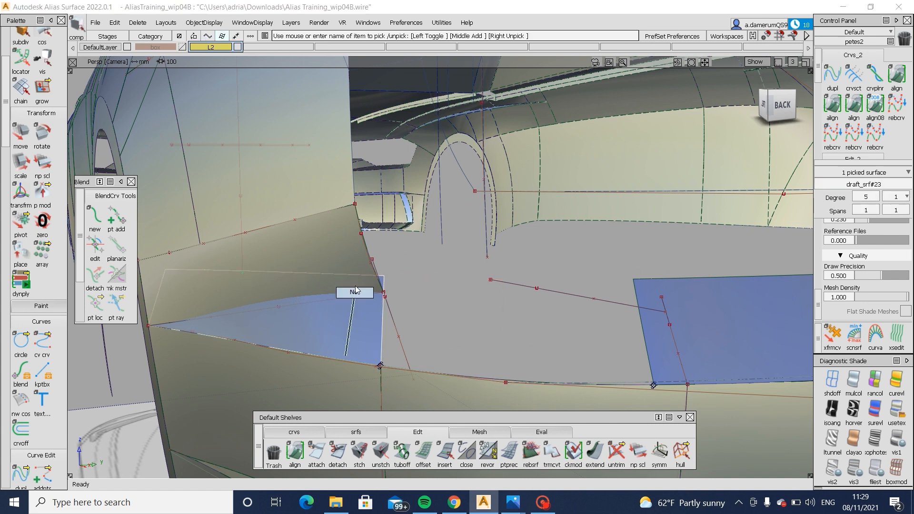
- Try moving the middle control vertex of the side panel's lower boundary curve, and undo the move
{"action": "left_click_drag", "start_coordinate": [324, 305], "coordinate": [265, 297], "text": "ctrl+shift"}
{"action": "left_click_drag", "start_coordinate": [304, 322], "coordinate": [305, 323]}
{"action": "middle_click_drag", "start_coordinate": [330, 339], "coordinate": [283, 334], "text": "ctrl+shift"}
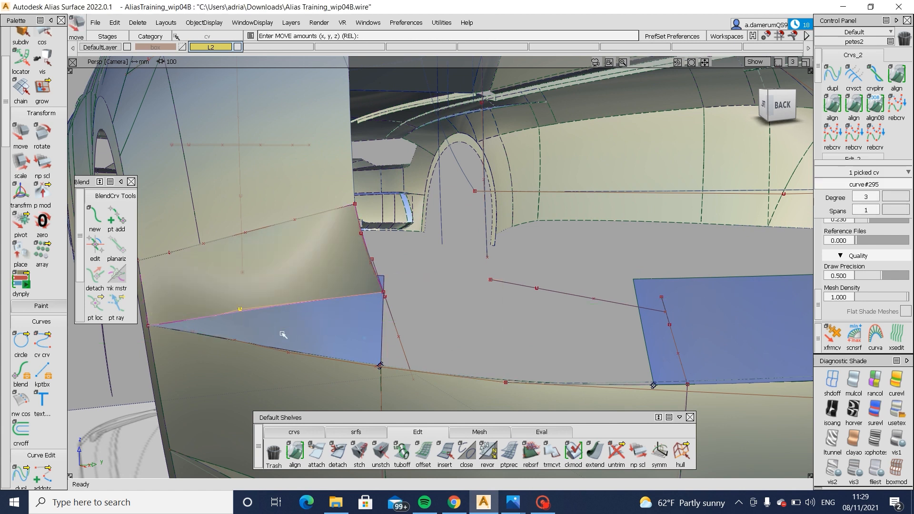
{"action": "left_click_drag", "start_coordinate": [315, 314], "coordinate": [322, 357], "text": "alt+shift"}
{"action": "right_click_drag", "start_coordinate": [322, 358], "coordinate": [321, 341]}
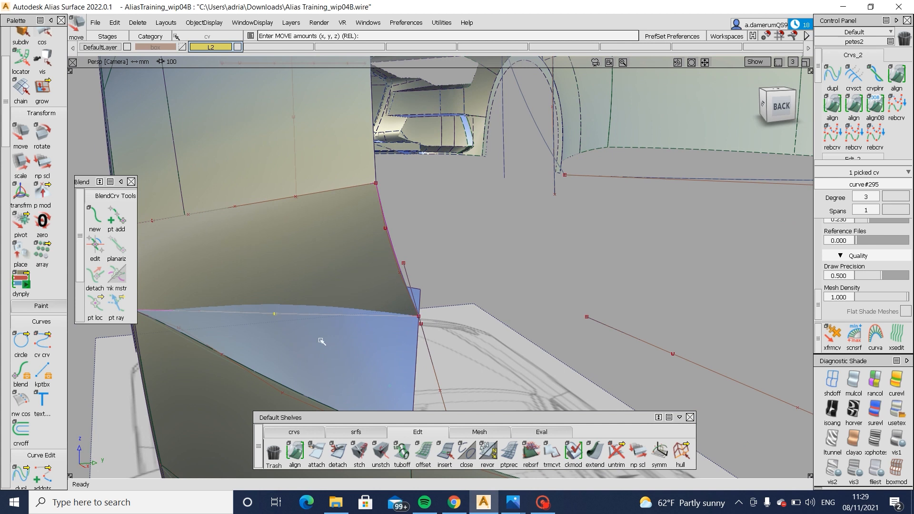
{"action": "key", "text": "ctrl+z"}
- Stretch the side panel's rear and lower boundary curves so their ends meet at the ledge surface's upper corner
{"action": "left_click_drag", "start_coordinate": [406, 337], "coordinate": [419, 286], "text": "ctrl+shift"}
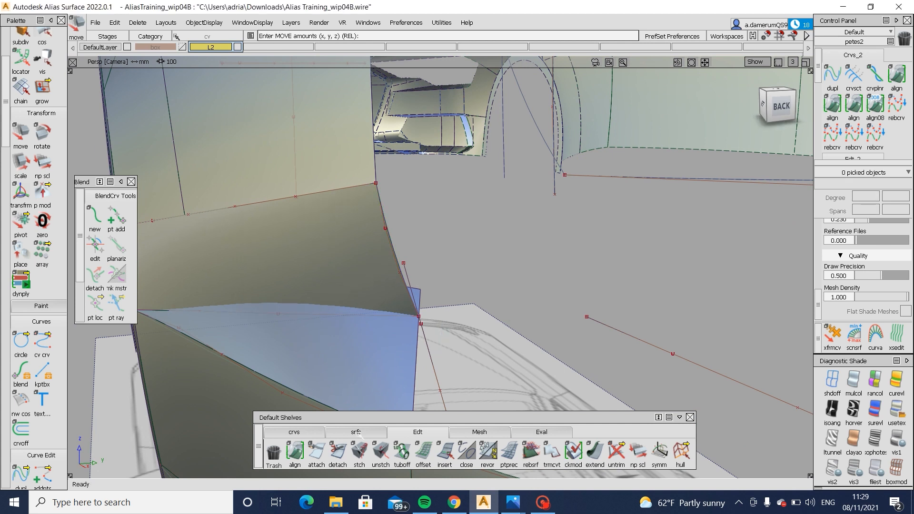
{"action": "left_click", "coordinate": [306, 432]}
{"action": "left_click", "coordinate": [530, 453]}
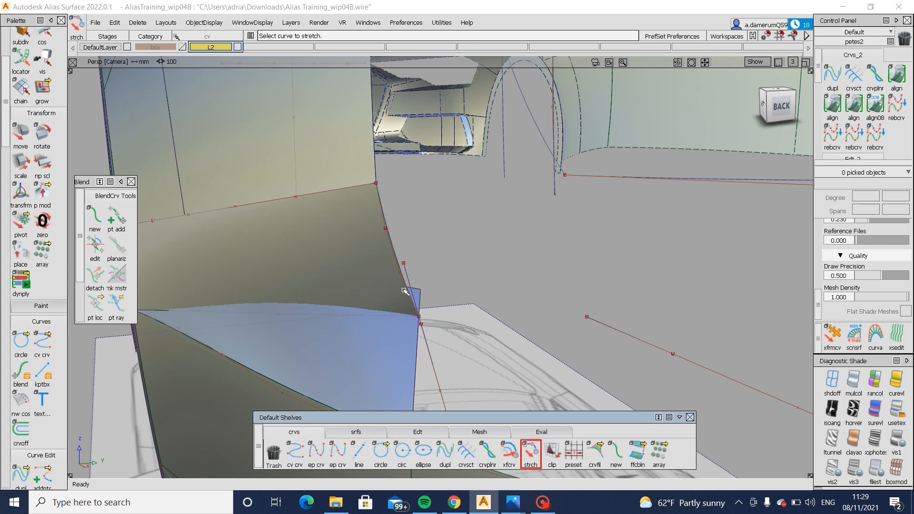
{"action": "left_click", "coordinate": [405, 291]}
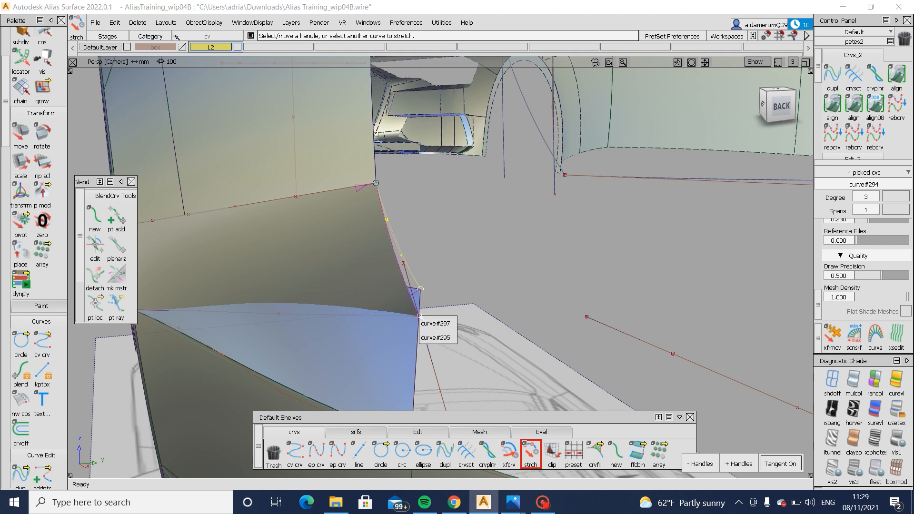
{"action": "left_click", "coordinate": [423, 338]}
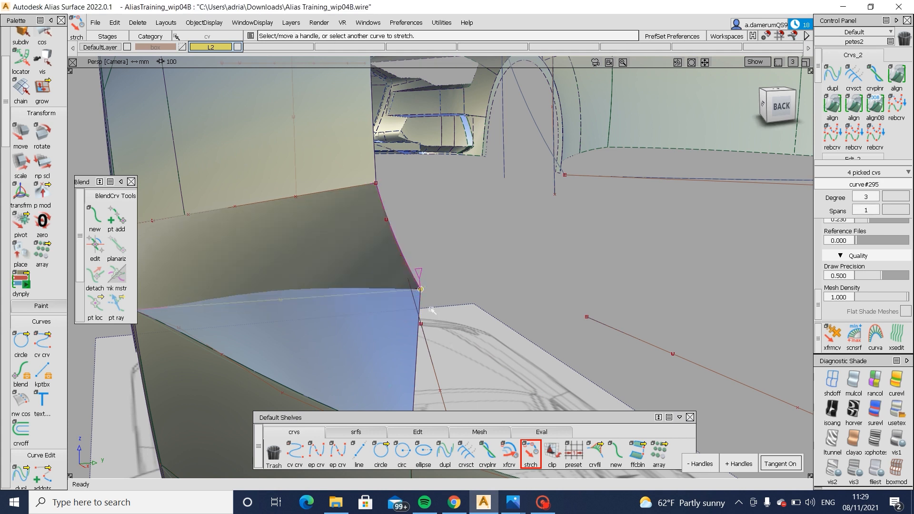
- Reshape the side panel's lower boundary curve by adjusting its control vertices and raising its degree to 5
{"action": "left_click_drag", "start_coordinate": [324, 327], "coordinate": [300, 323], "text": "ctrl+shift"}
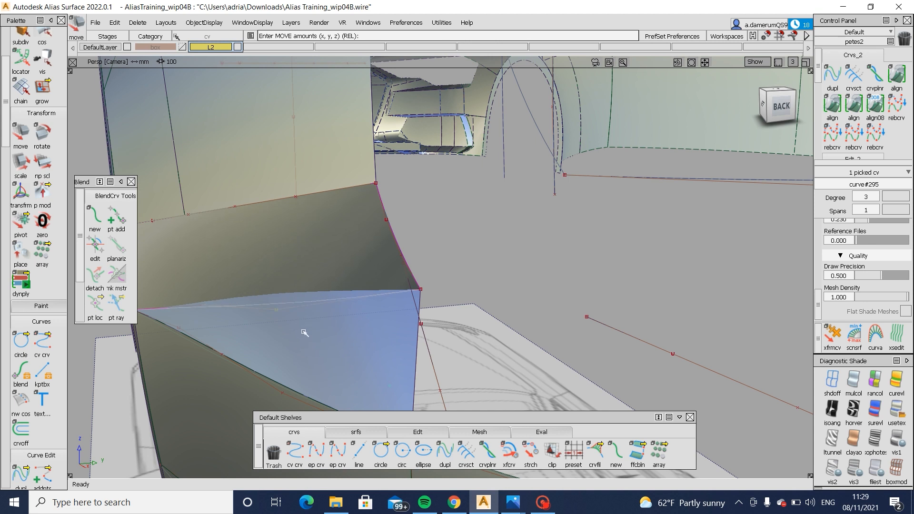
{"action": "mouse_move", "coordinate": [305, 332]}
{"action": "left_mouse_down", "text": "alt+shift"}
{"action": "mouse_move", "coordinate": [389, 306]}
{"action": "mouse_move", "coordinate": [611, 279]}
{"action": "mouse_move", "coordinate": [301, 319]}
{"action": "left_mouse_up", "text": "alt+shift"}
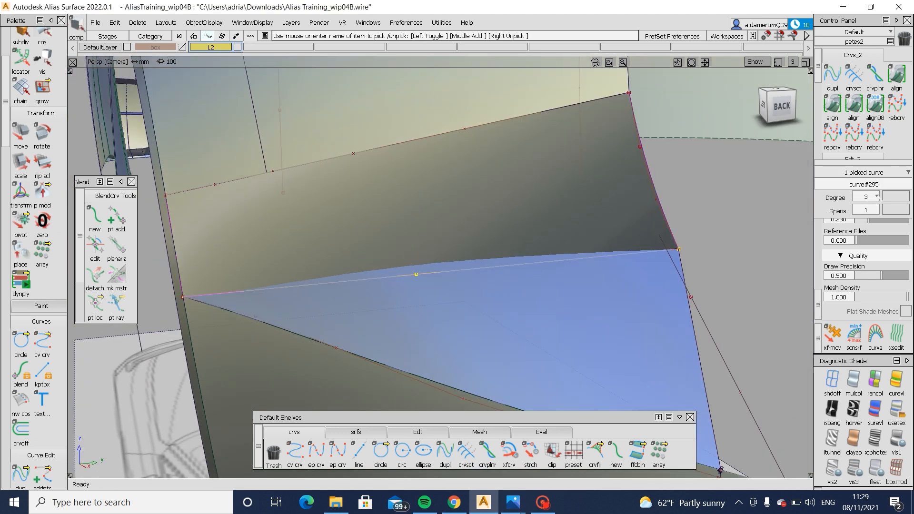
{"action": "left_click", "coordinate": [869, 196]}
{"action": "left_click", "coordinate": [869, 267]}
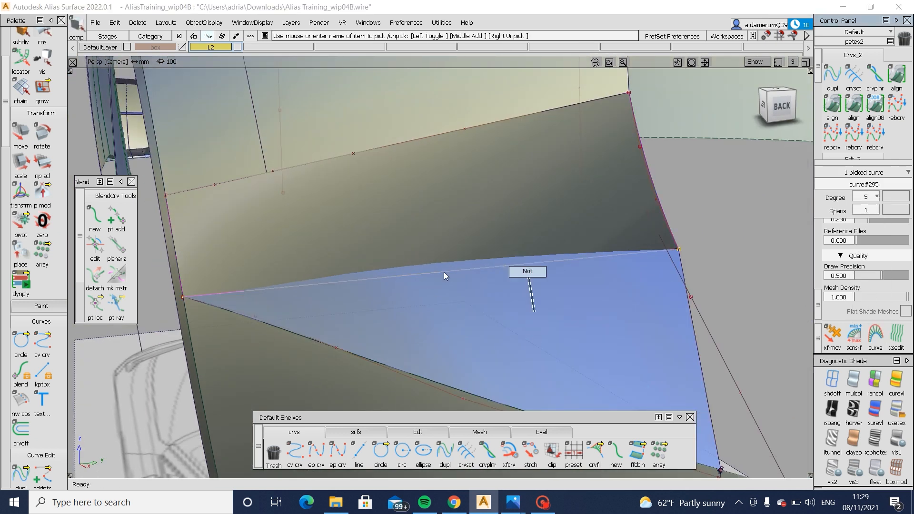
{"action": "left_click_drag", "start_coordinate": [443, 272], "coordinate": [449, 229], "text": "ctrl+shift"}
{"action": "left_click", "coordinate": [396, 283]}
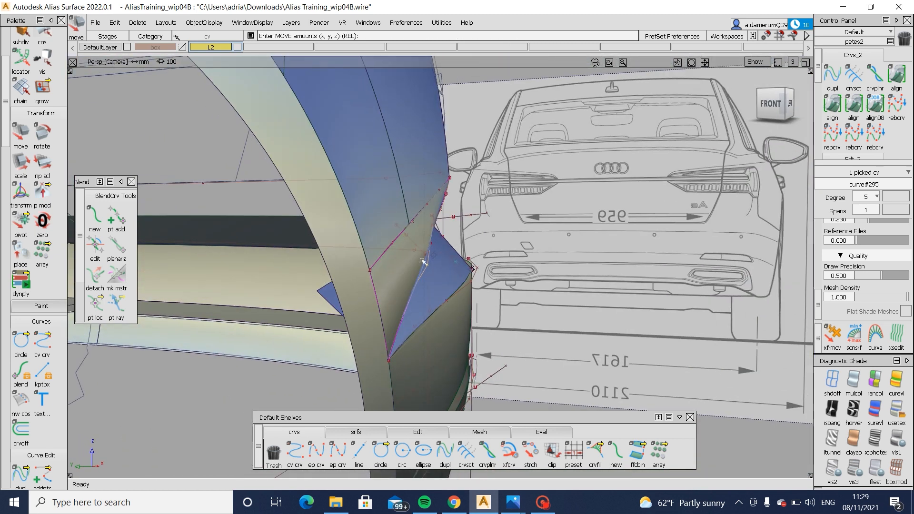
{"action": "left_click_drag", "start_coordinate": [558, 329], "coordinate": [553, 279], "text": "ctrl+shift"}
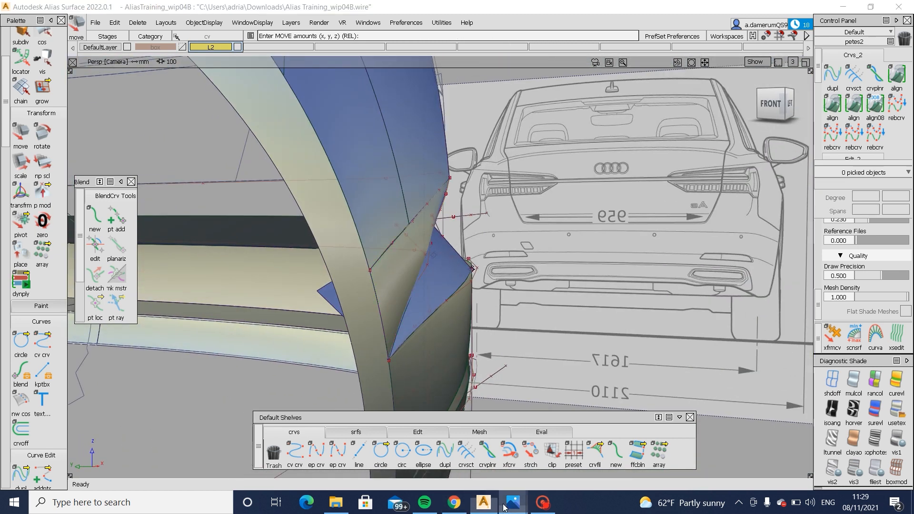
- Switch to Photos to examine the Audi A6 rear-angle and front-view reference images, and return to Alias
{"action": "mouse_move", "coordinate": [504, 508]}
{"action": "left_click", "coordinate": [552, 445]}
{"action": "scroll", "coordinate": [511, 323], "scroll_direction": "up", "scroll_amount": 5}
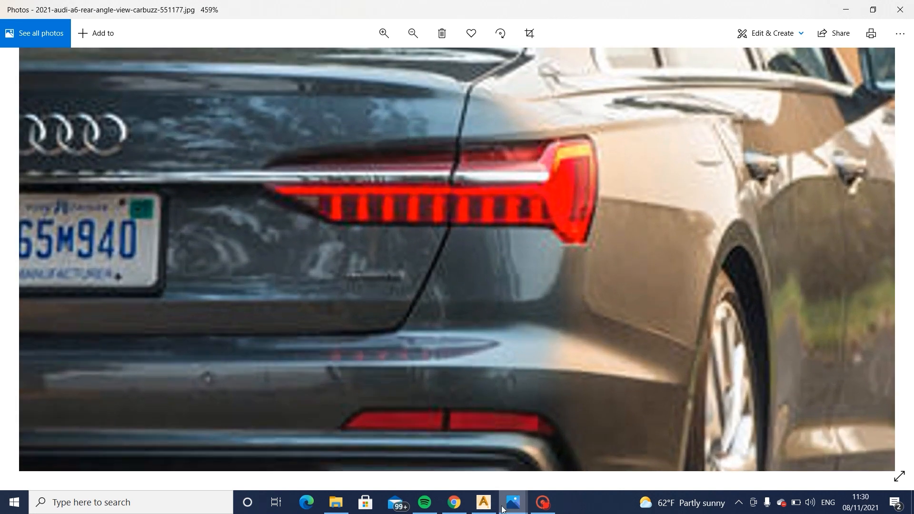
{"action": "mouse_move", "coordinate": [503, 508]}
{"action": "left_click", "coordinate": [449, 431]}
{"action": "scroll", "coordinate": [349, 348], "scroll_direction": "up", "scroll_amount": 4}
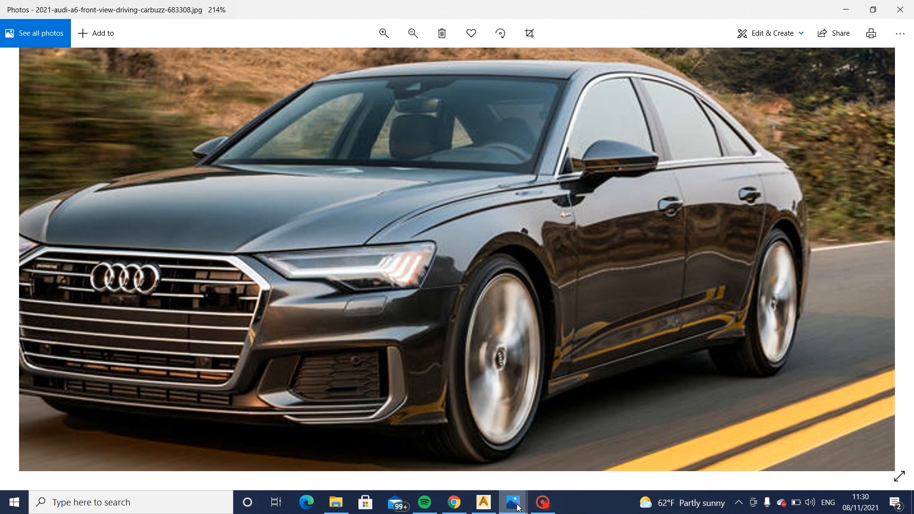
{"action": "mouse_move", "coordinate": [517, 507]}
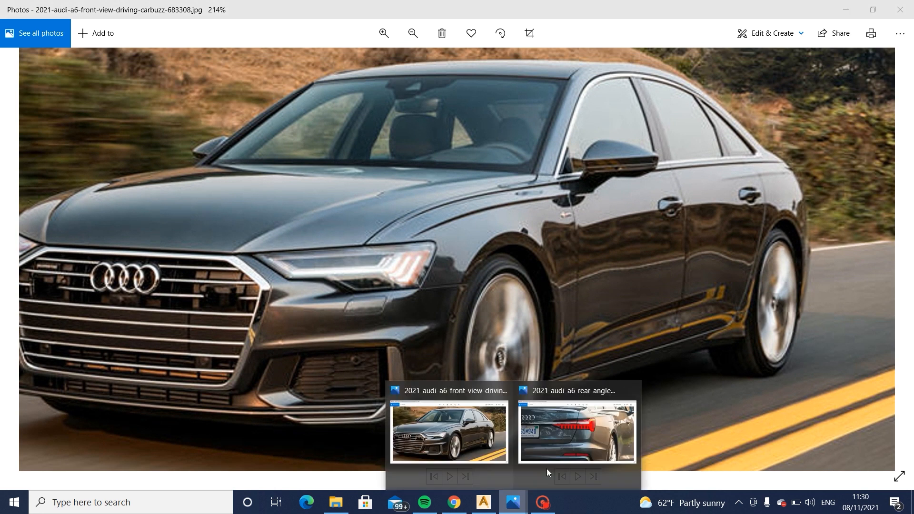
{"action": "left_click", "coordinate": [592, 439]}
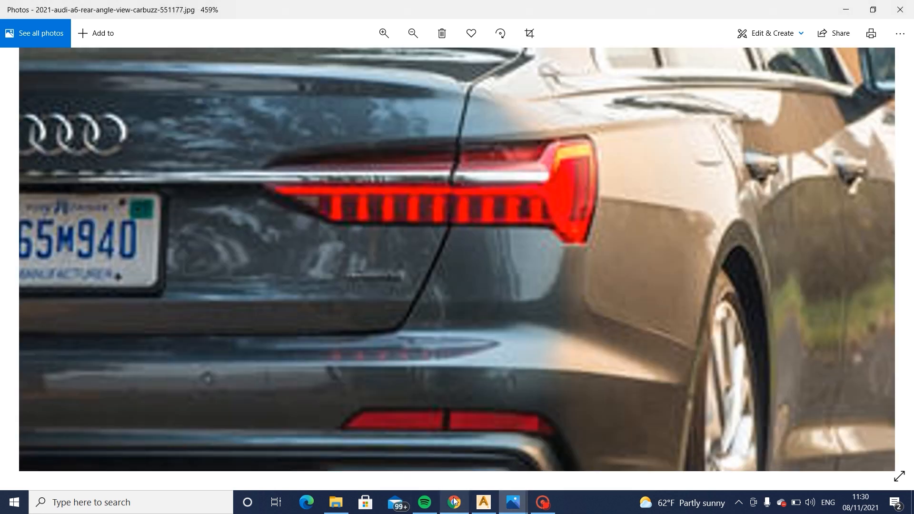
{"action": "left_click", "coordinate": [483, 505]}
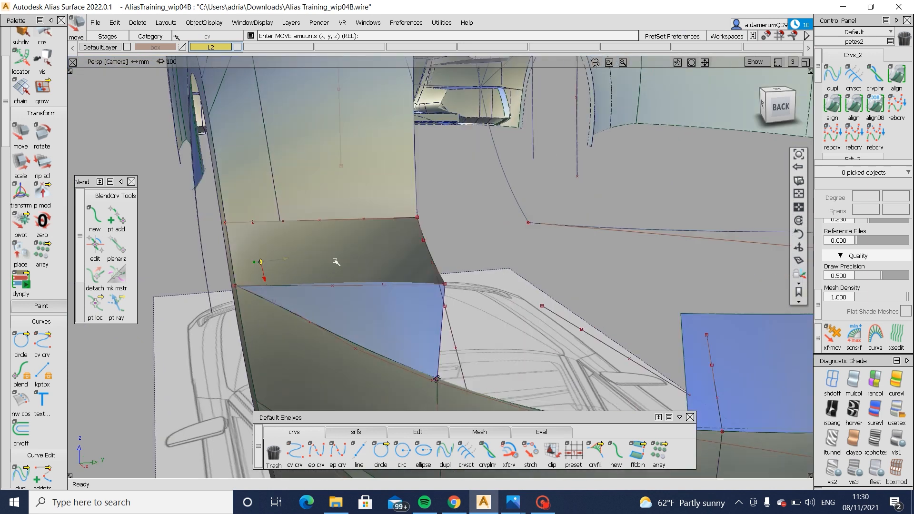
- Display the forward ledge surface's control vertices and move its upper hull to adjust the surface's tilt
{"action": "left_click_drag", "start_coordinate": [336, 262], "coordinate": [376, 216], "text": "alt+shift"}
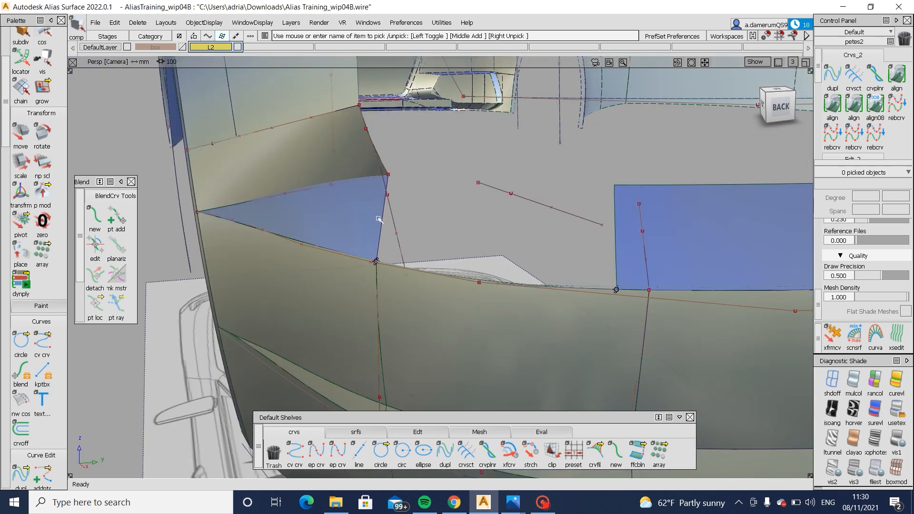
{"action": "left_click", "coordinate": [373, 224]}
{"action": "left_click", "coordinate": [418, 432]}
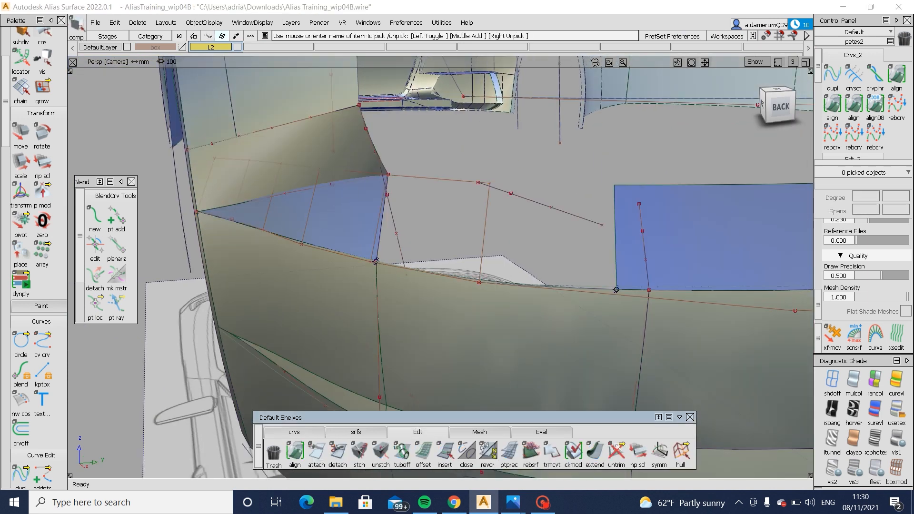
{"action": "left_click", "coordinate": [432, 179]}
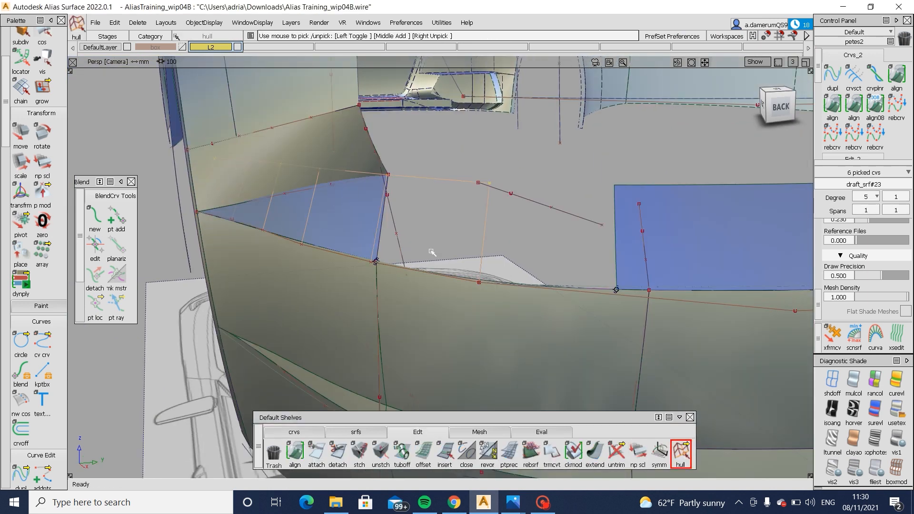
{"action": "middle_click_drag", "start_coordinate": [430, 253], "coordinate": [429, 128], "text": "ctrl+shift"}
{"action": "middle_click_drag", "start_coordinate": [430, 128], "coordinate": [421, 130]}
{"action": "mouse_move", "coordinate": [415, 167]}
{"action": "left_mouse_down", "text": "alt+shift"}
{"action": "mouse_move", "coordinate": [384, 184]}
{"action": "mouse_move", "coordinate": [416, 190]}
{"action": "left_mouse_up", "text": "alt+shift"}
- Set the pivot at the lower end of the curve crossing the rear ledge surface and lengthen it past the surface's upper edge
{"action": "left_click_drag", "start_coordinate": [628, 313], "coordinate": [622, 247], "text": "ctrl+shift"}
{"action": "left_click_drag", "start_coordinate": [623, 245], "coordinate": [634, 259], "text": "ctrl+shift"}
{"action": "left_click", "coordinate": [645, 269]}
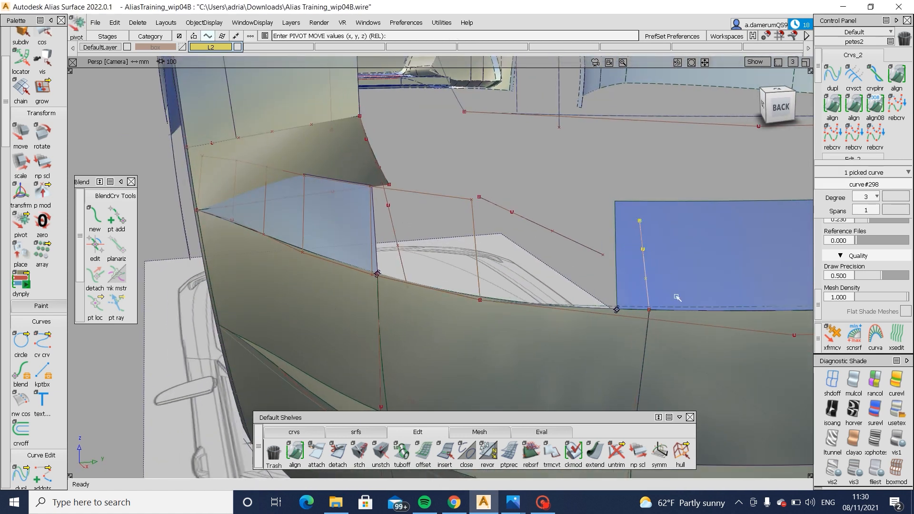
{"action": "left_click_drag", "start_coordinate": [719, 220], "coordinate": [718, 218], "text": "ctrl+shift"}
- Project the lengthened curve onto the rear ledge surface and trim the surface along it, keeping the portion away from the bumper corner
{"action": "key", "text": "p"}
{"action": "left_click", "coordinate": [673, 250]}
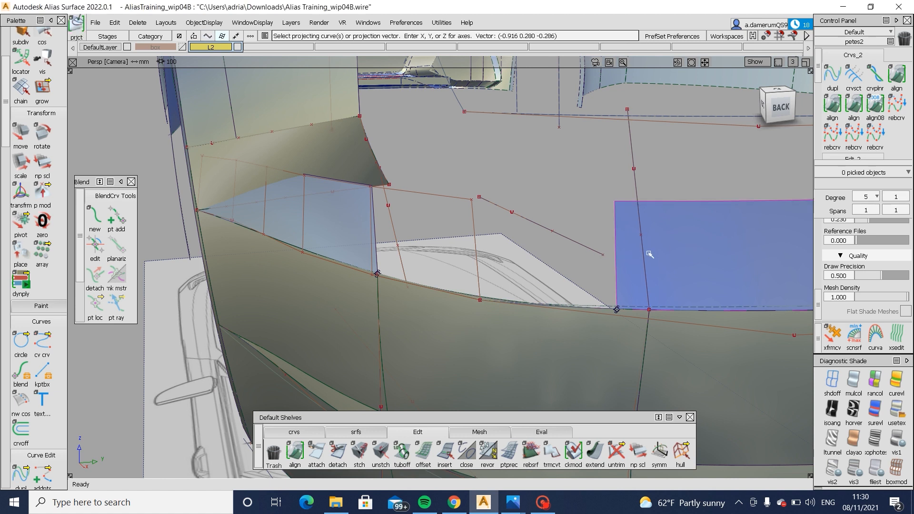
{"action": "left_click", "coordinate": [647, 253]}
{"action": "key", "text": "t"}
{"action": "left_click", "coordinate": [681, 255]}
{"action": "left_click", "coordinate": [683, 255]}
{"action": "key", "text": "k"}
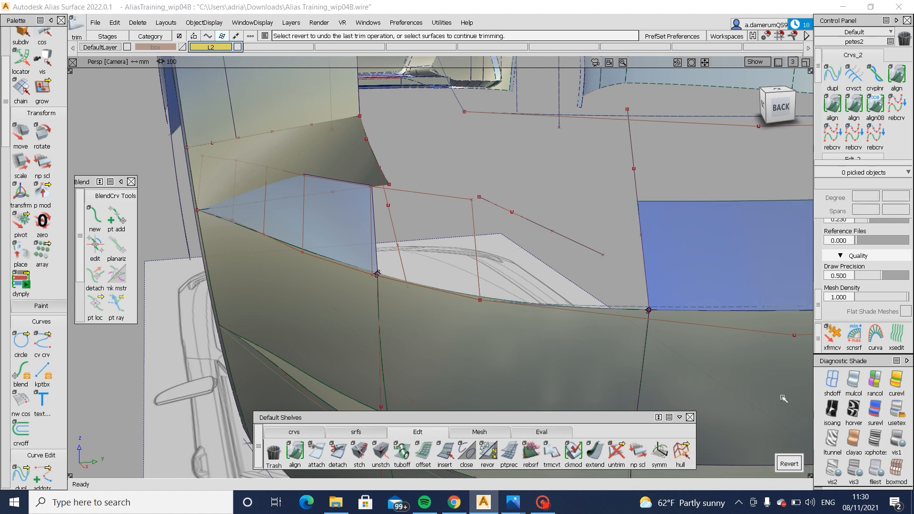
- Revert the rear ledge trim, delete the picked curve-on-surface, and trim the surface again, keeping the portion away from the corner
{"action": "left_click", "coordinate": [789, 463]}
{"action": "left_click_drag", "start_coordinate": [716, 432], "coordinate": [713, 286], "text": "ctrl+shift"}
{"action": "left_click_drag", "start_coordinate": [742, 320], "coordinate": [659, 214], "text": "ctrl+shift"}
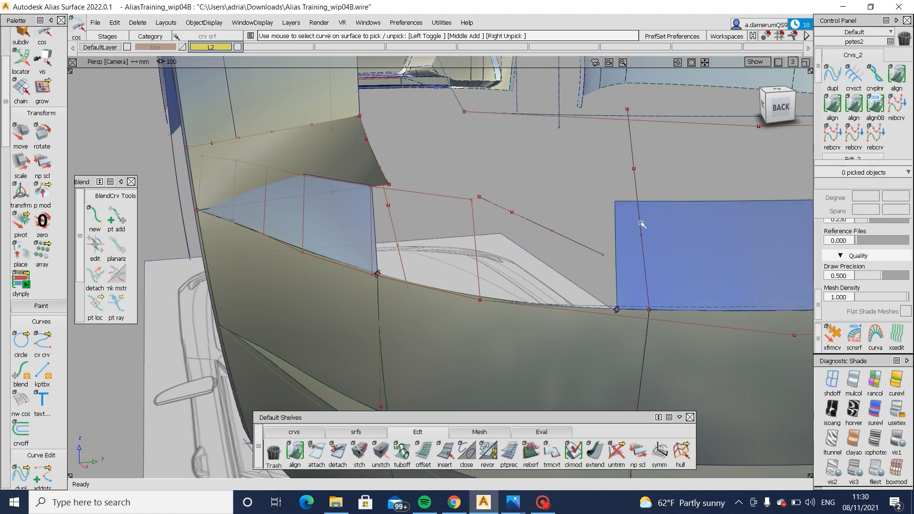
{"action": "left_click", "coordinate": [641, 223]}
{"action": "left_click", "coordinate": [655, 236]}
{"action": "key", "text": "Delete"}
{"action": "key", "text": "t"}
{"action": "left_click", "coordinate": [683, 246]}
{"action": "left_click", "coordinate": [683, 246]}
{"action": "key", "text": "k"}
- Stretch the side panel's rear boundary curve so its lower end snaps onto the forward ledge surface's upper corner
{"action": "mouse_move", "coordinate": [382, 247]}
{"action": "left_mouse_down", "text": "alt+shift"}
{"action": "mouse_move", "coordinate": [333, 156]}
{"action": "mouse_move", "coordinate": [394, 205]}
{"action": "left_mouse_up", "text": "alt+shift"}
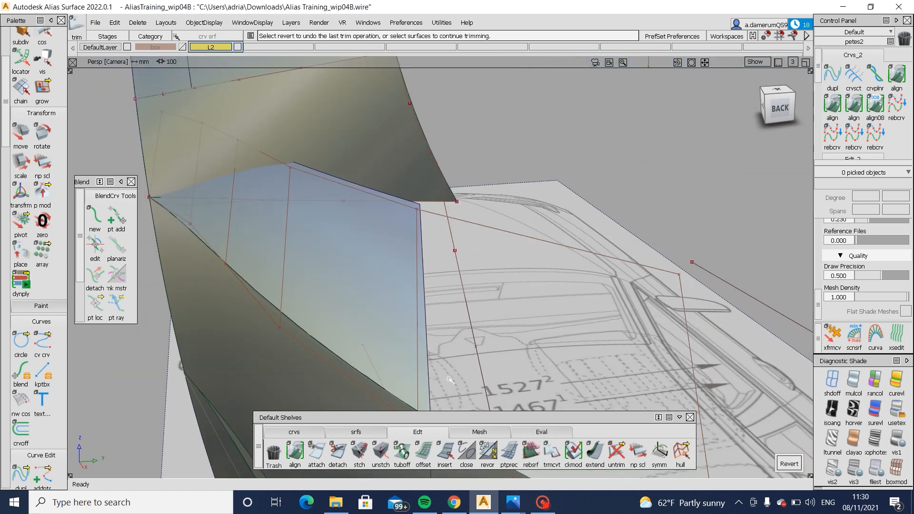
{"action": "left_click", "coordinate": [295, 432]}
{"action": "left_click", "coordinate": [510, 451]}
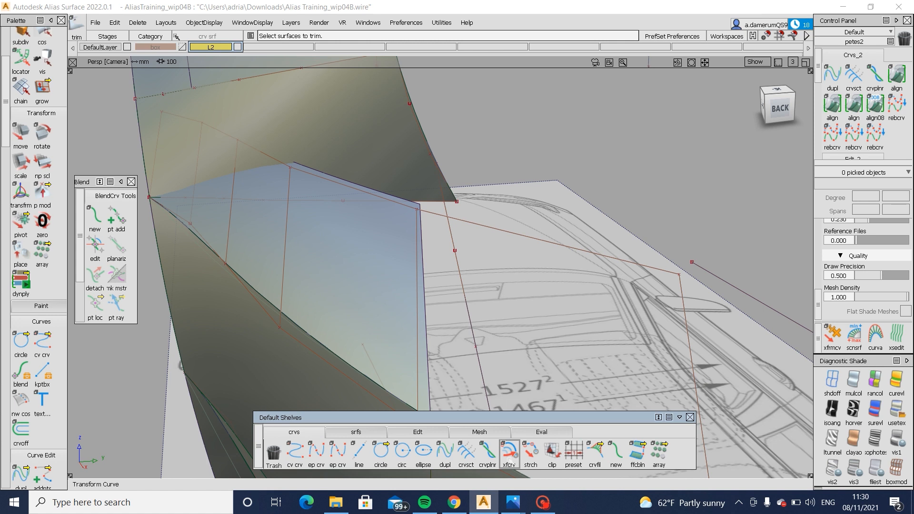
{"action": "left_click", "coordinate": [446, 186]}
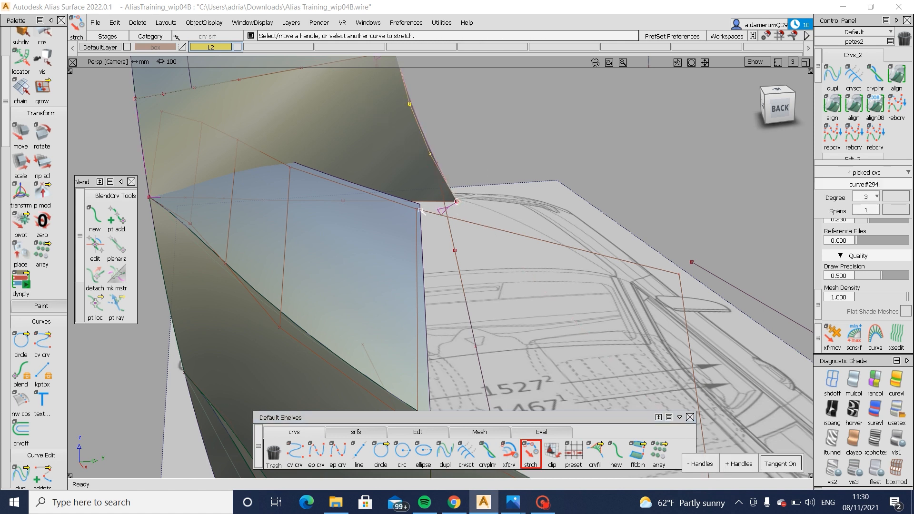
{"action": "left_click_drag", "start_coordinate": [421, 210], "coordinate": [430, 229], "text": "ctrl+alt"}
{"action": "left_click", "coordinate": [459, 203]}
{"action": "left_click_drag", "start_coordinate": [362, 213], "coordinate": [366, 135], "text": "alt+shift"}
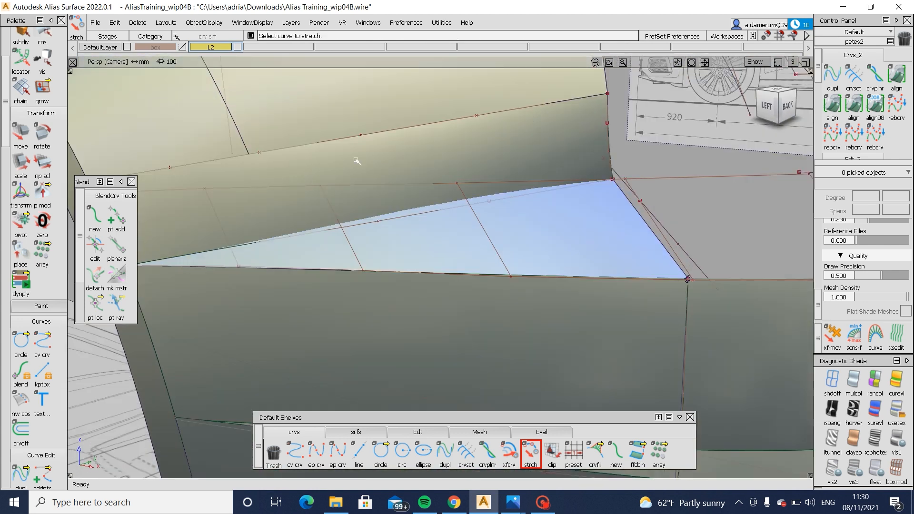
- Move the two middle control vertices of the side panel's rear boundary curve outward to straighten the edge
{"action": "key", "text": "alt+m"}
{"action": "left_click_drag", "start_coordinate": [338, 146], "coordinate": [509, 244], "text": "alt+shift"}
{"action": "key", "text": "alt+m"}
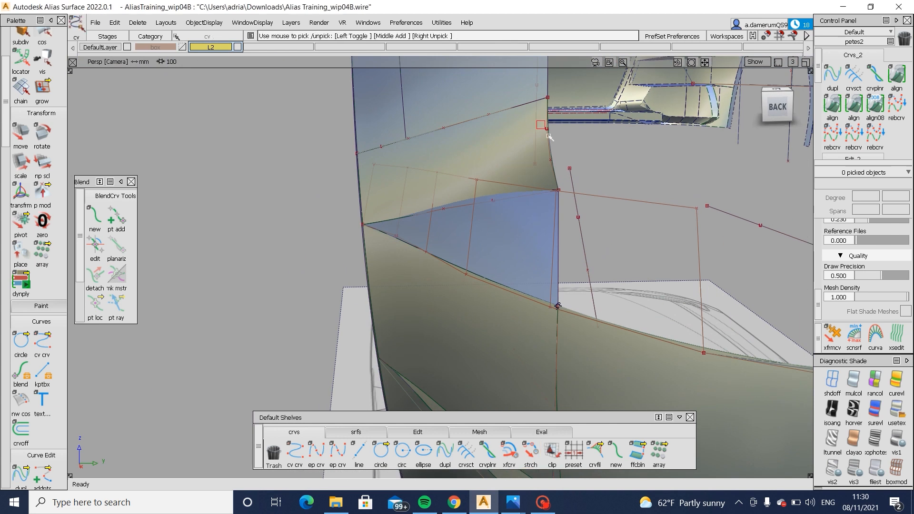
{"action": "left_click_drag", "start_coordinate": [522, 149], "coordinate": [536, 176], "text": "alt+shift"}
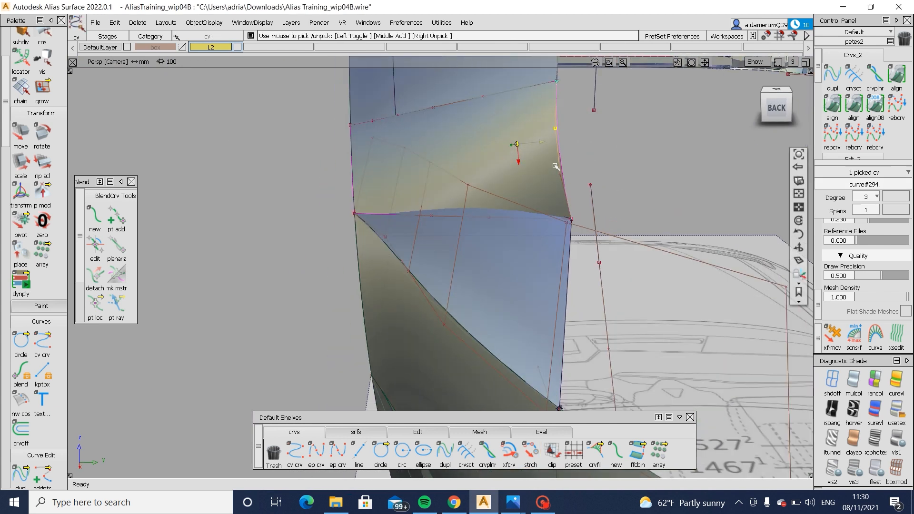
{"action": "left_click", "coordinate": [562, 174]}
{"action": "middle_click_drag", "start_coordinate": [613, 192], "coordinate": [618, 162], "text": "ctrl+shift"}
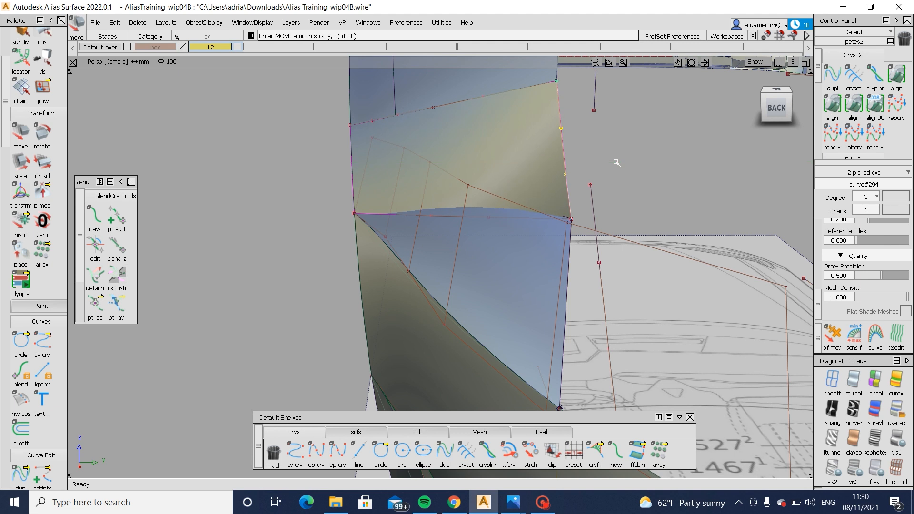
{"action": "mouse_move", "coordinate": [617, 163]}
{"action": "left_mouse_down", "text": "alt+shift"}
{"action": "mouse_move", "coordinate": [530, 143]}
{"action": "mouse_move", "coordinate": [381, 172]}
{"action": "mouse_move", "coordinate": [412, 195]}
{"action": "left_mouse_up", "text": "alt+shift"}
{"action": "right_click_drag", "start_coordinate": [413, 196], "coordinate": [370, 205], "text": "alt+shift"}
- Hide the forward ledge surface's control vertices and hull lines beneath the side panel
{"action": "left_click_drag", "start_coordinate": [386, 285], "coordinate": [384, 245], "text": "ctrl+shift"}
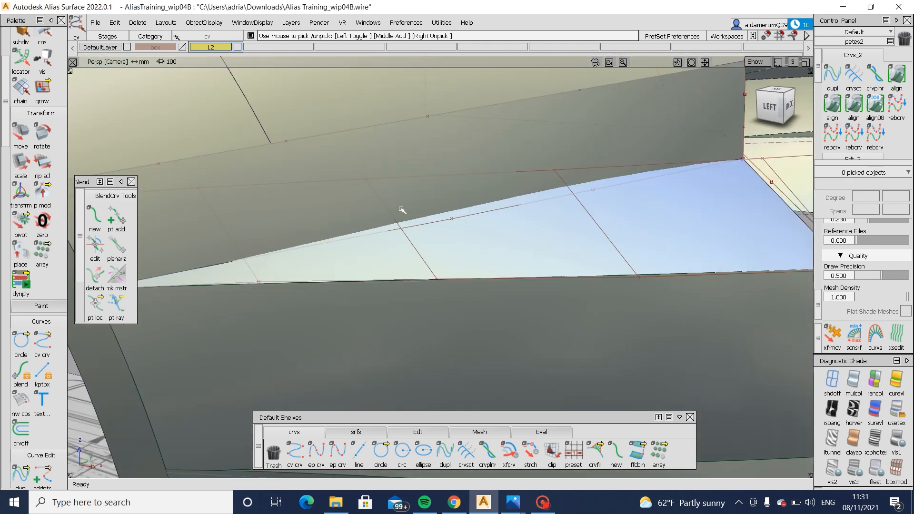
{"action": "left_click", "coordinate": [468, 245]}
{"action": "left_click_drag", "start_coordinate": [280, 245], "coordinate": [262, 236], "text": "ctrl+shift"}
{"action": "left_click_drag", "start_coordinate": [261, 236], "coordinate": [298, 260]}
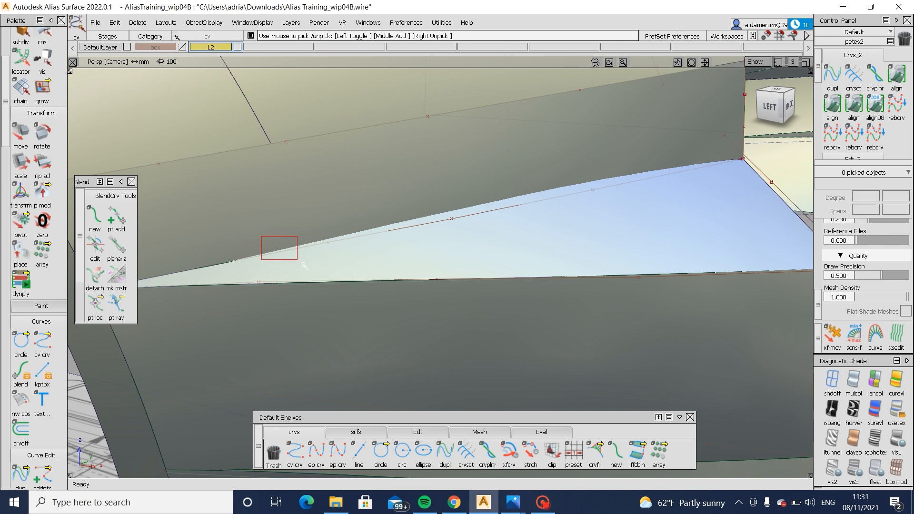
{"action": "right_click_drag", "start_coordinate": [305, 266], "coordinate": [302, 274], "text": "alt+shift"}
{"action": "middle_click_drag", "start_coordinate": [302, 274], "coordinate": [314, 276], "text": "alt+shift"}
{"action": "mouse_move", "coordinate": [303, 271]}
{"action": "left_mouse_down", "text": "ctrl+shift"}
{"action": "mouse_move", "coordinate": [290, 219]}
{"action": "mouse_move", "coordinate": [297, 244]}
{"action": "mouse_move", "coordinate": [291, 227]}
{"action": "left_mouse_up", "text": "ctrl+shift"}
- Pick two control vertices near the wheel-arch end of the side panel's lower boundary curve and move them to reshape the edge
{"action": "left_click_drag", "start_coordinate": [291, 227], "coordinate": [405, 256], "text": "ctrl+shift"}
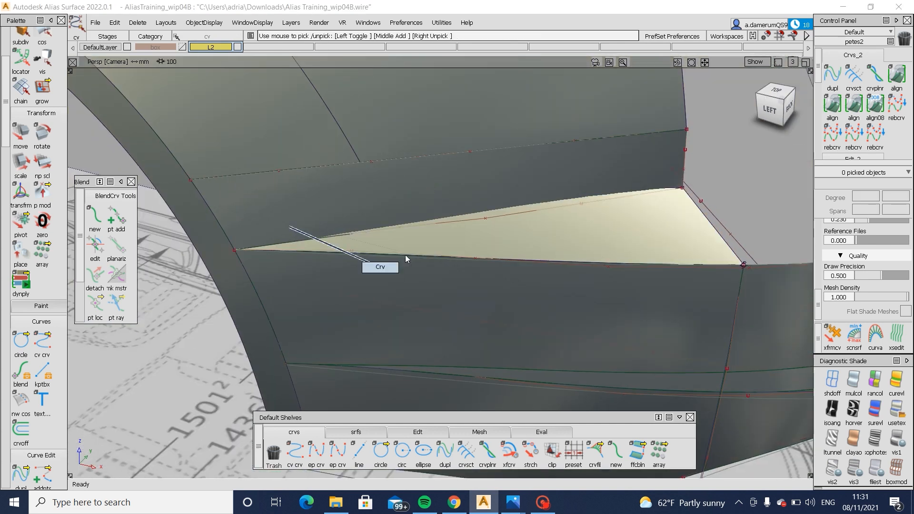
{"action": "left_click_drag", "start_coordinate": [304, 205], "coordinate": [324, 208], "text": "ctrl+shift"}
{"action": "left_click_drag", "start_coordinate": [370, 248], "coordinate": [388, 278], "text": "alt+shift"}
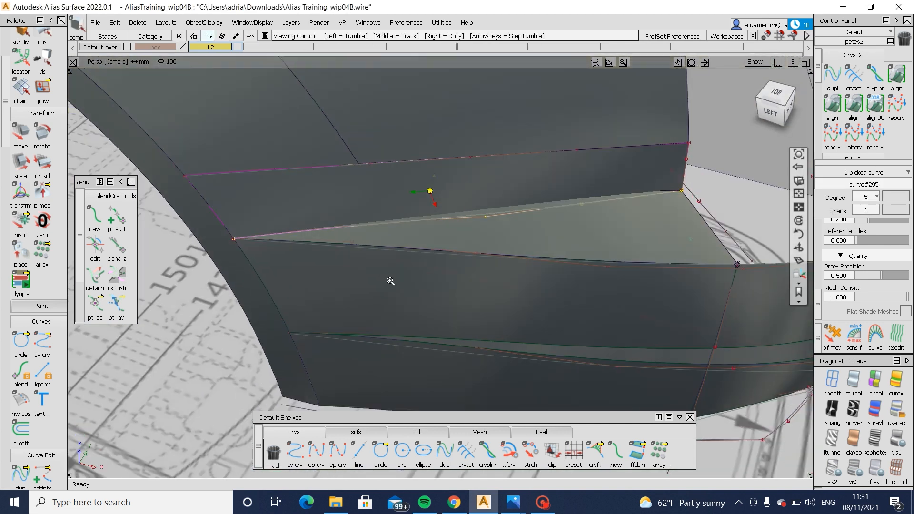
{"action": "right_click_drag", "start_coordinate": [388, 278], "coordinate": [385, 274], "text": "alt+shift"}
{"action": "mouse_move", "coordinate": [386, 274]}
{"action": "left_mouse_down", "text": "ctrl+shift"}
{"action": "mouse_move", "coordinate": [307, 213]}
{"action": "mouse_move", "coordinate": [310, 271]}
{"action": "mouse_move", "coordinate": [287, 239]}
{"action": "left_mouse_up", "text": "ctrl+shift"}
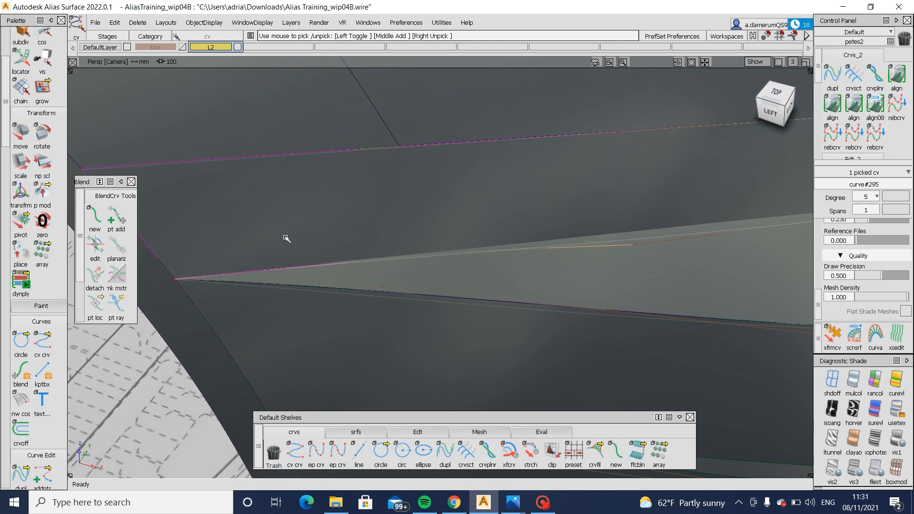
{"action": "right_click_drag", "start_coordinate": [401, 291], "coordinate": [398, 316], "text": "alt+shift"}
{"action": "left_click_drag", "start_coordinate": [398, 316], "coordinate": [302, 248], "text": "alt+shift"}
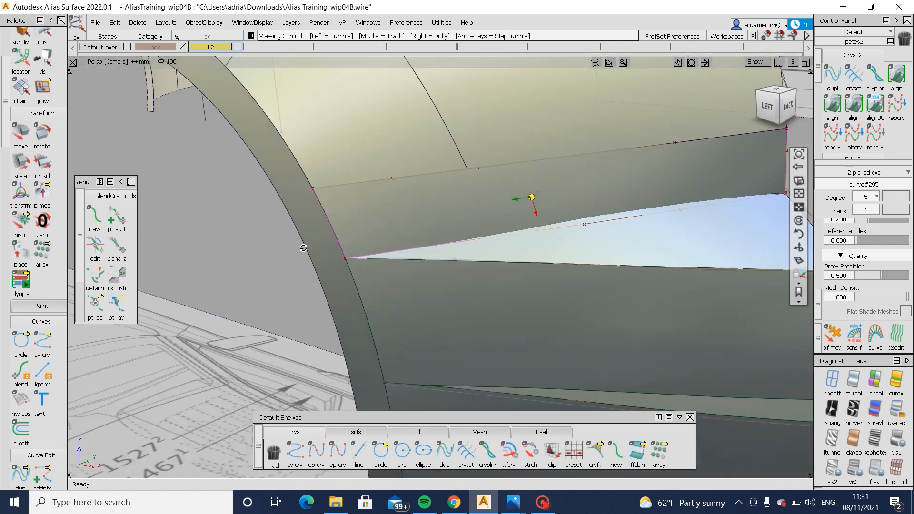
{"action": "right_click_drag", "start_coordinate": [302, 248], "coordinate": [466, 329], "text": "alt+shift"}
{"action": "middle_click_drag", "start_coordinate": [466, 329], "coordinate": [476, 308], "text": "ctrl+shift"}
{"action": "right_click_drag", "start_coordinate": [478, 308], "coordinate": [455, 313], "text": "ctrl+shift"}
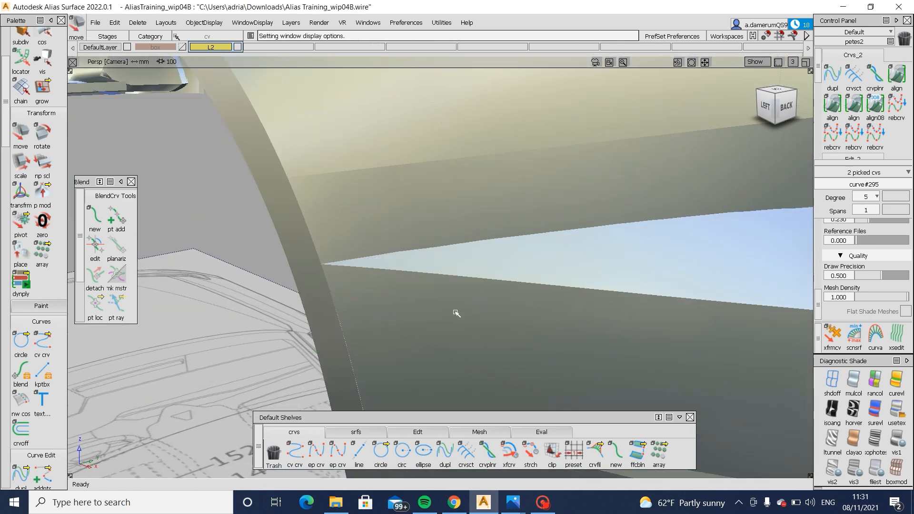
{"action": "mouse_move", "coordinate": [455, 312]}
{"action": "left_mouse_down", "text": "alt+shift"}
{"action": "mouse_move", "coordinate": [543, 278]}
{"action": "mouse_move", "coordinate": [571, 300]}
{"action": "left_mouse_up", "text": "alt+shift"}
{"action": "middle_click_drag", "start_coordinate": [525, 306], "coordinate": [411, 304], "text": "alt+shift"}
{"action": "right_click_drag", "start_coordinate": [458, 265], "coordinate": [436, 266], "text": "ctrl+shift"}
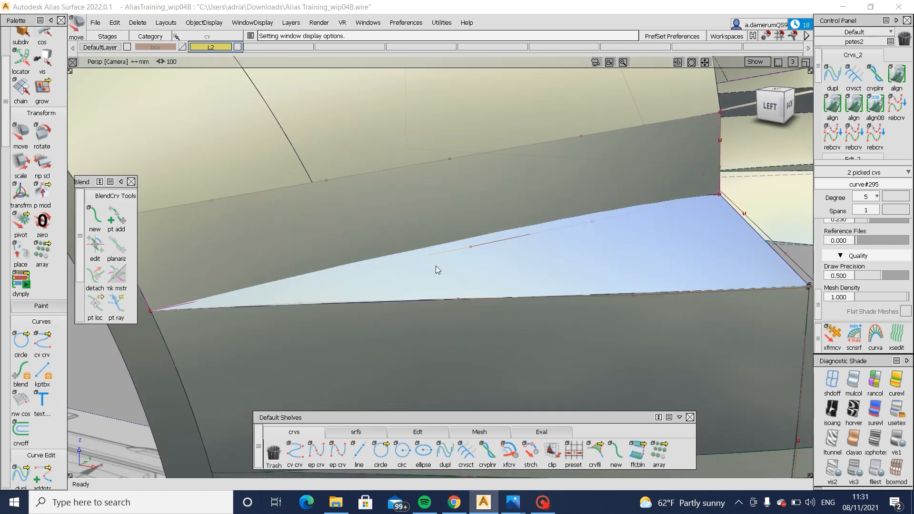
- Try moving a single control vertex of the side panel's lower boundary curve, and undo the move
{"action": "left_click_drag", "start_coordinate": [437, 266], "coordinate": [494, 261], "text": "ctrl+shift"}
{"action": "left_click", "coordinate": [532, 236]}
{"action": "right_click_drag", "start_coordinate": [542, 321], "coordinate": [520, 325], "text": "ctrl+shift"}
{"action": "left_click_drag", "start_coordinate": [438, 314], "coordinate": [479, 312], "text": "alt+shift"}
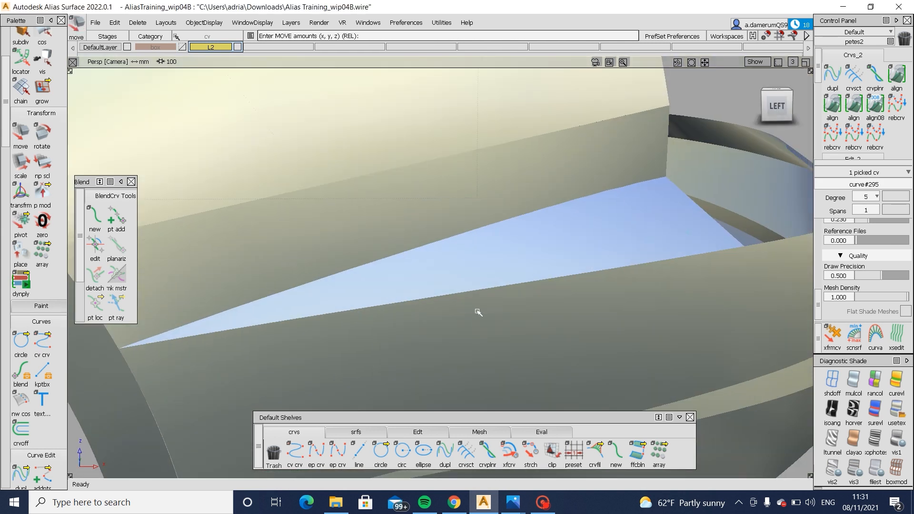
{"action": "right_click_drag", "start_coordinate": [504, 304], "coordinate": [482, 305], "text": "ctrl+shift"}
{"action": "left_click_drag", "start_coordinate": [539, 310], "coordinate": [537, 240], "text": "ctrl+shift"}
{"action": "left_click_drag", "start_coordinate": [510, 186], "coordinate": [567, 220]}
{"action": "right_click_drag", "start_coordinate": [610, 237], "coordinate": [590, 234], "text": "ctrl+shift"}
{"action": "left_click_drag", "start_coordinate": [590, 235], "coordinate": [592, 235]}
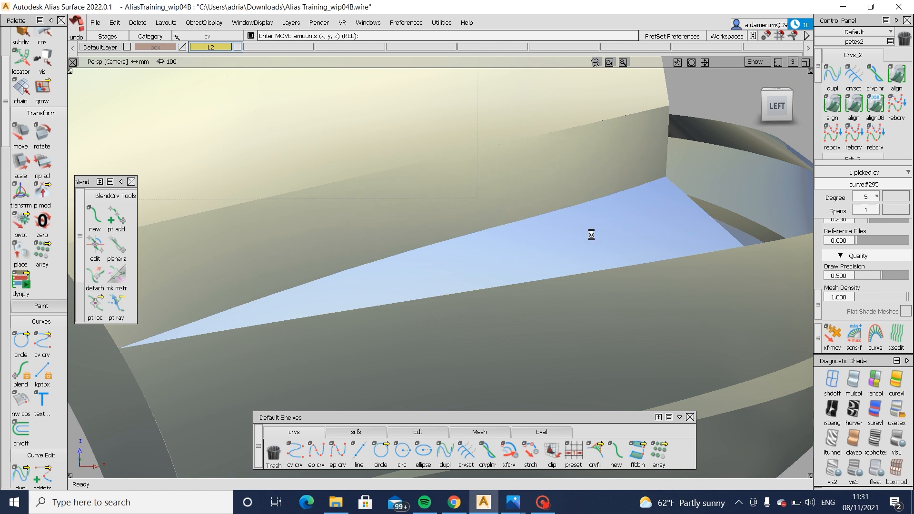
{"action": "mouse_move", "coordinate": [623, 181]}
{"action": "left_mouse_down", "text": "alt+shift"}
{"action": "mouse_move", "coordinate": [428, 238]}
{"action": "mouse_move", "coordinate": [258, 233]}
{"action": "mouse_move", "coordinate": [656, 234]}
{"action": "mouse_move", "coordinate": [654, 275]}
{"action": "left_mouse_up", "text": "alt+shift"}
- Move a single control vertex of the side panel's lower boundary curve along the Y axis to adjust the edge's curvature
{"action": "key", "text": "space"}
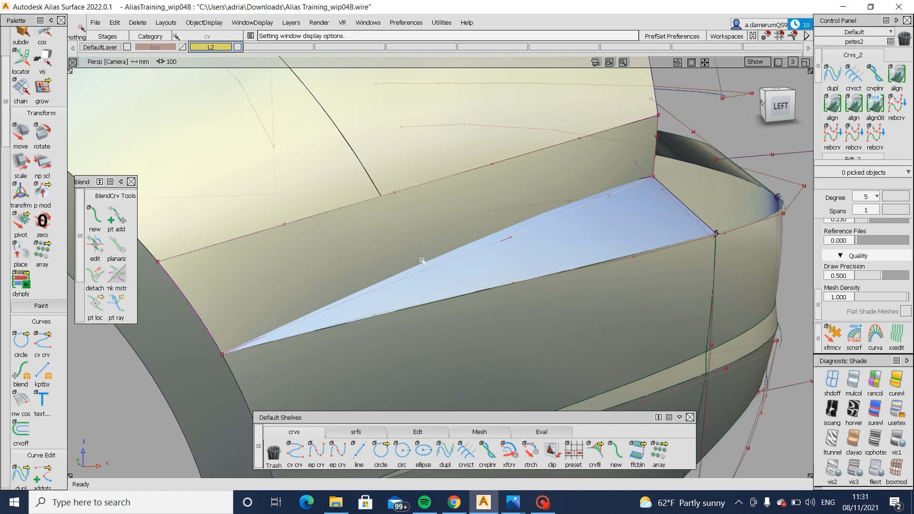
{"action": "left_click", "coordinate": [445, 282]}
{"action": "key", "text": "space"}
{"action": "left_click", "coordinate": [587, 315]}
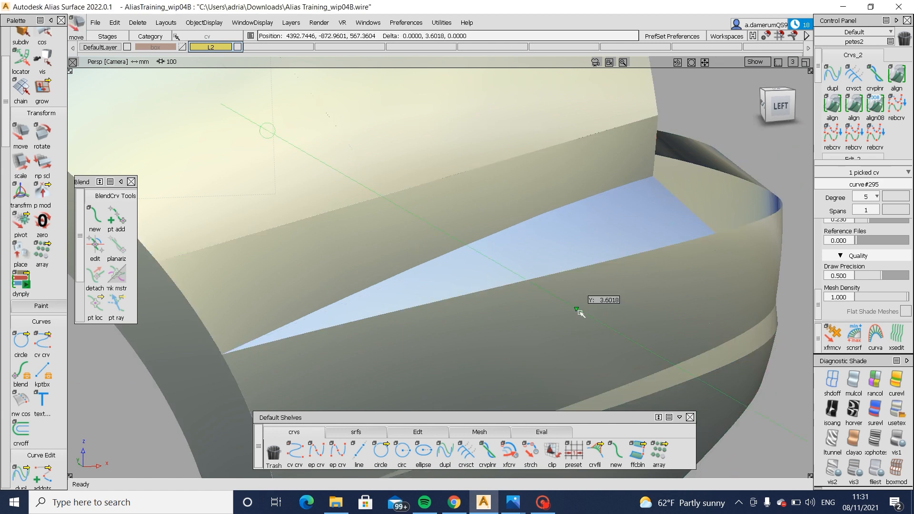
{"action": "left_click_drag", "start_coordinate": [581, 314], "coordinate": [473, 288], "text": "alt+shift"}
{"action": "key", "text": "space"}
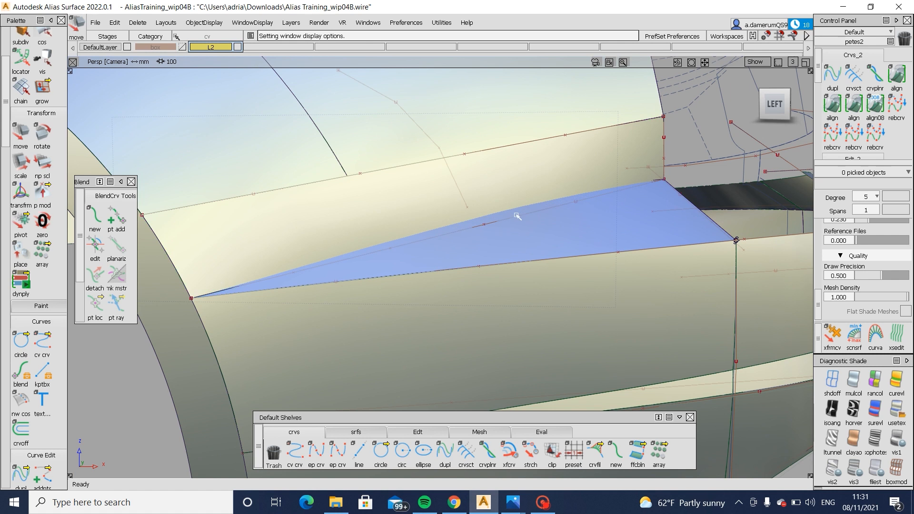
- Examine the side panel's lower edge and the forward ledge from the side and rear of the bumper corner
{"action": "left_click_drag", "start_coordinate": [611, 181], "coordinate": [396, 253], "text": "alt+shift"}
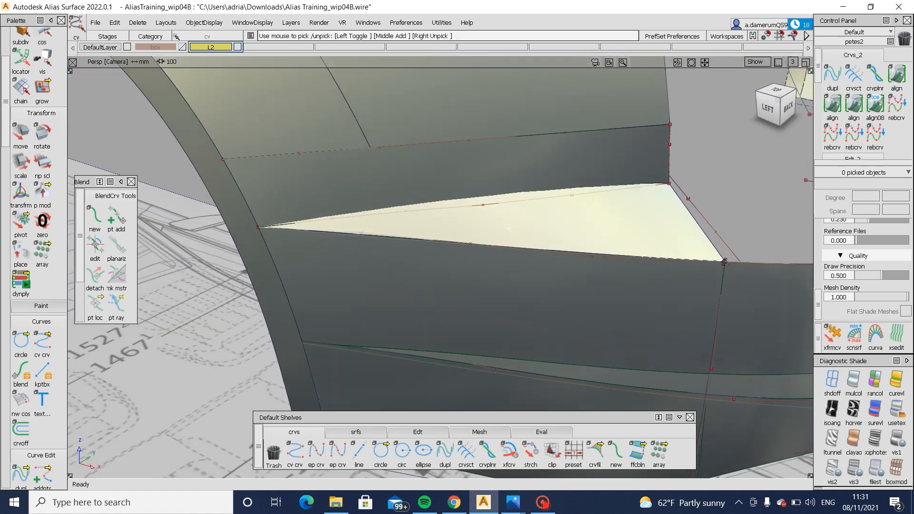
{"action": "right_click_drag", "start_coordinate": [631, 169], "coordinate": [586, 173], "text": "alt+shift"}
{"action": "left_click_drag", "start_coordinate": [586, 172], "coordinate": [656, 167], "text": "alt+shift"}
{"action": "right_click_drag", "start_coordinate": [656, 167], "coordinate": [591, 171], "text": "alt+shift"}
{"action": "left_click_drag", "start_coordinate": [591, 171], "coordinate": [768, 180], "text": "alt+shift"}
{"action": "right_click_drag", "start_coordinate": [768, 180], "coordinate": [805, 182], "text": "alt+shift"}
{"action": "left_click_drag", "start_coordinate": [762, 182], "coordinate": [534, 214], "text": "alt+shift"}
{"action": "middle_click_drag", "start_coordinate": [534, 214], "coordinate": [438, 205], "text": "alt+shift"}
{"action": "right_click_drag", "start_coordinate": [439, 205], "coordinate": [362, 251], "text": "alt+shift"}
{"action": "left_click_drag", "start_coordinate": [361, 251], "coordinate": [381, 247], "text": "alt+shift"}
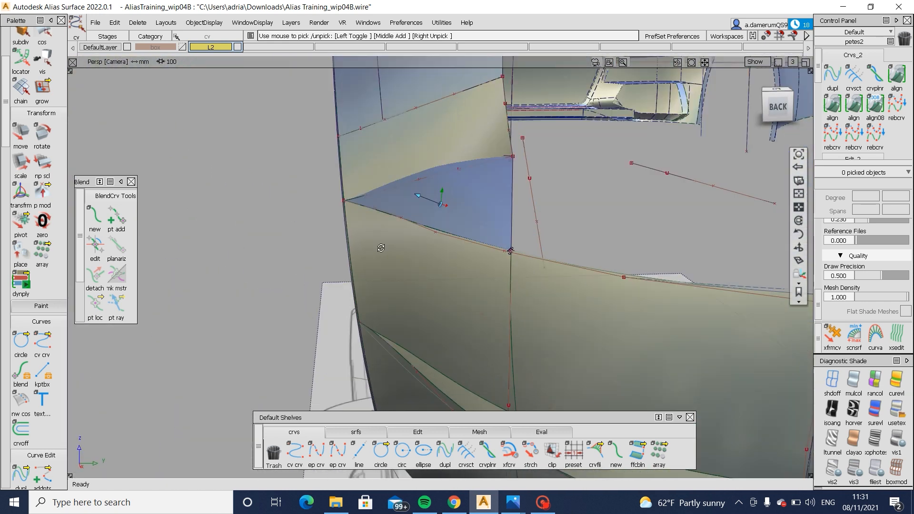
{"action": "right_click_drag", "start_coordinate": [381, 247], "coordinate": [394, 217], "text": "alt+shift"}
{"action": "left_click_drag", "start_coordinate": [394, 217], "coordinate": [440, 239], "text": "alt+shift"}
- Undo the last edit and adjust a control vertex of the side panel's lower boundary curve, checking the edge from the side
{"action": "left_click_drag", "start_coordinate": [440, 239], "coordinate": [644, 196], "text": "alt+shift"}
{"action": "key", "text": "ctrl+z"}
{"action": "left_click_drag", "start_coordinate": [413, 189], "coordinate": [435, 316], "text": "alt+shift"}
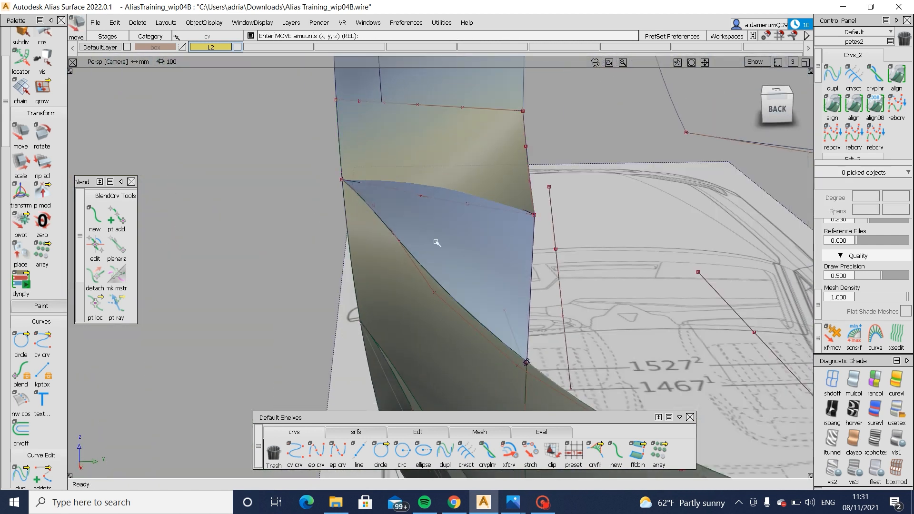
{"action": "left_click_drag", "start_coordinate": [453, 196], "coordinate": [599, 197]}
{"action": "middle_click_drag", "start_coordinate": [484, 176], "coordinate": [547, 204], "text": "alt+shift"}
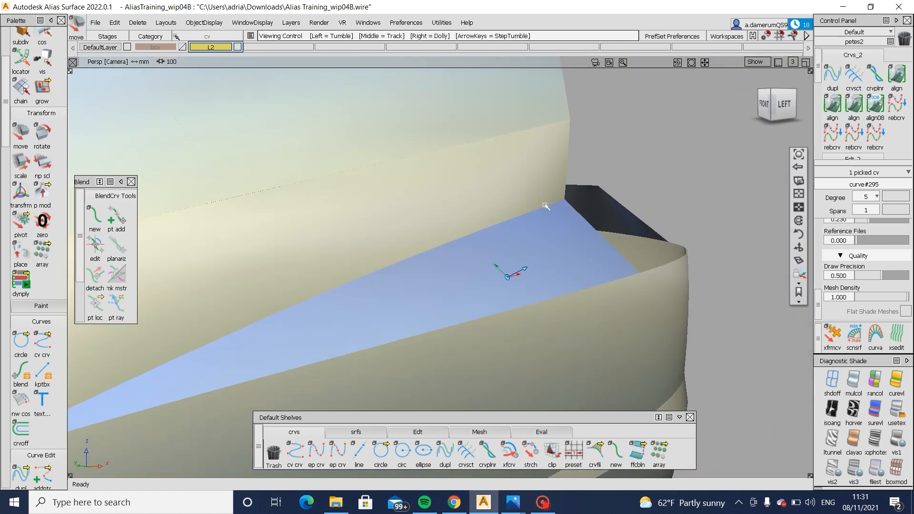
{"action": "left_click_drag", "start_coordinate": [547, 204], "coordinate": [483, 212], "text": "alt+shift"}
{"action": "right_click_drag", "start_coordinate": [484, 213], "coordinate": [455, 218], "text": "alt+shift"}
{"action": "middle_click_drag", "start_coordinate": [455, 219], "coordinate": [551, 208], "text": "alt+shift"}
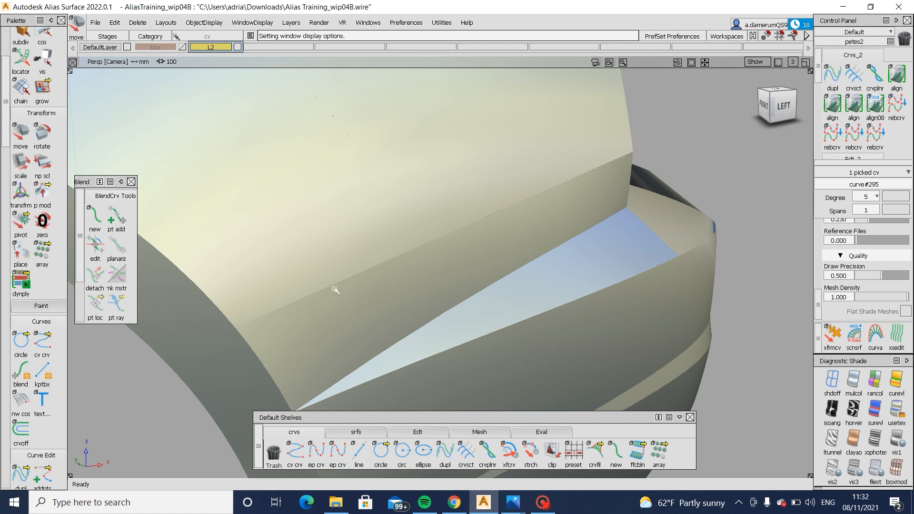
- Try small moves on individual control vertices of the side panel's lower boundary curve, and undo them
{"action": "middle_click_drag", "start_coordinate": [402, 328], "coordinate": [424, 281], "text": "alt+shift"}
{"action": "left_click_drag", "start_coordinate": [409, 342], "coordinate": [412, 275], "text": "ctrl+shift"}
{"action": "key", "text": "ctrl+z"}
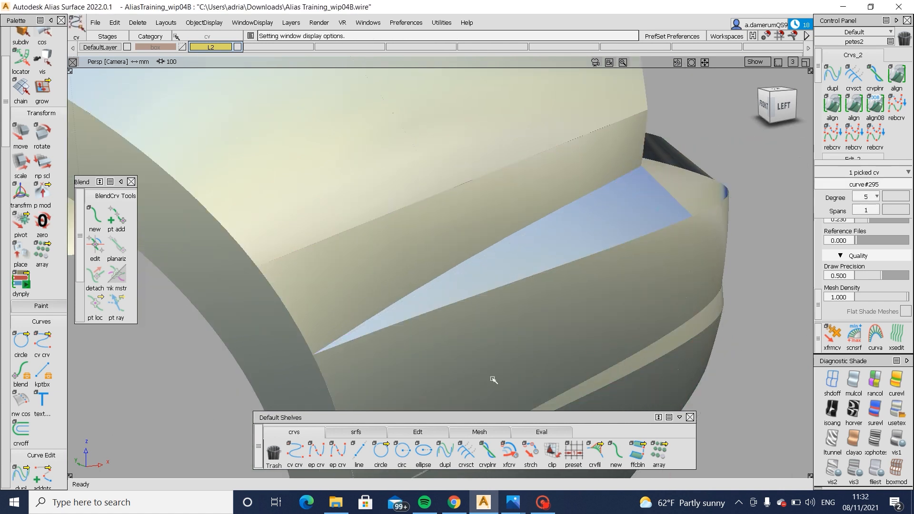
{"action": "middle_click_drag", "start_coordinate": [492, 379], "coordinate": [505, 329], "text": "ctrl+shift"}
{"action": "right_click_drag", "start_coordinate": [507, 317], "coordinate": [509, 322]}
{"action": "middle_click_drag", "start_coordinate": [510, 323], "coordinate": [505, 284], "text": "ctrl+shift"}
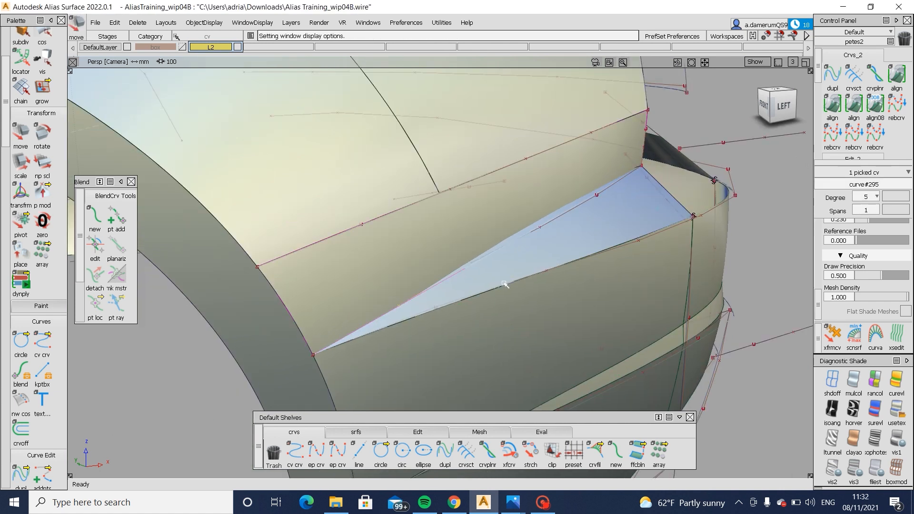
{"action": "left_click_drag", "start_coordinate": [457, 260], "coordinate": [481, 284]}
{"action": "middle_click_drag", "start_coordinate": [517, 393], "coordinate": [520, 351], "text": "ctrl+shift"}
{"action": "right_click_drag", "start_coordinate": [521, 343], "coordinate": [523, 307], "text": "ctrl+shift"}
{"action": "right_click_drag", "start_coordinate": [524, 308], "coordinate": [529, 309]}
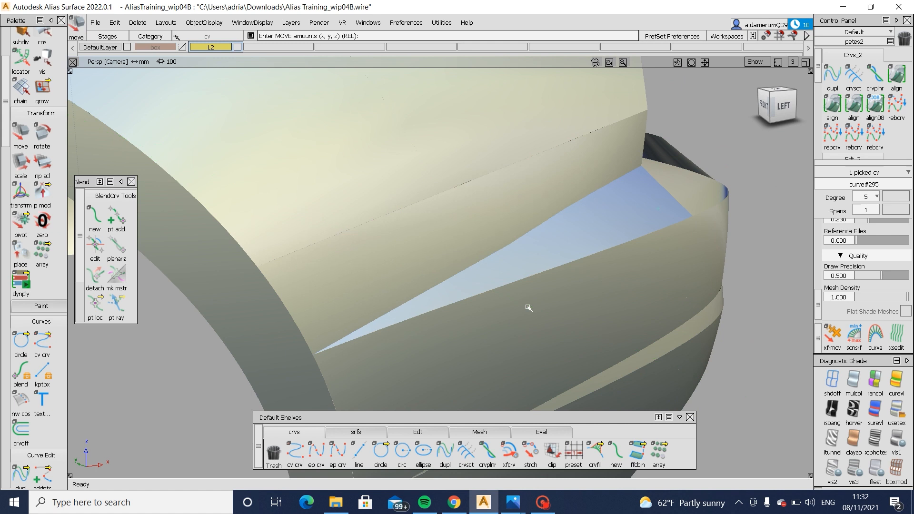
{"action": "key", "text": "ctrl+z"}
- Clear the selection, switch to Photos to examine the bumper corner in the Audi A6 rear-angle reference, and return to Alias
{"action": "left_click_drag", "start_coordinate": [313, 282], "coordinate": [381, 286], "text": "ctrl+shift"}
{"action": "left_click_drag", "start_coordinate": [407, 335], "coordinate": [417, 282], "text": "ctrl+shift"}
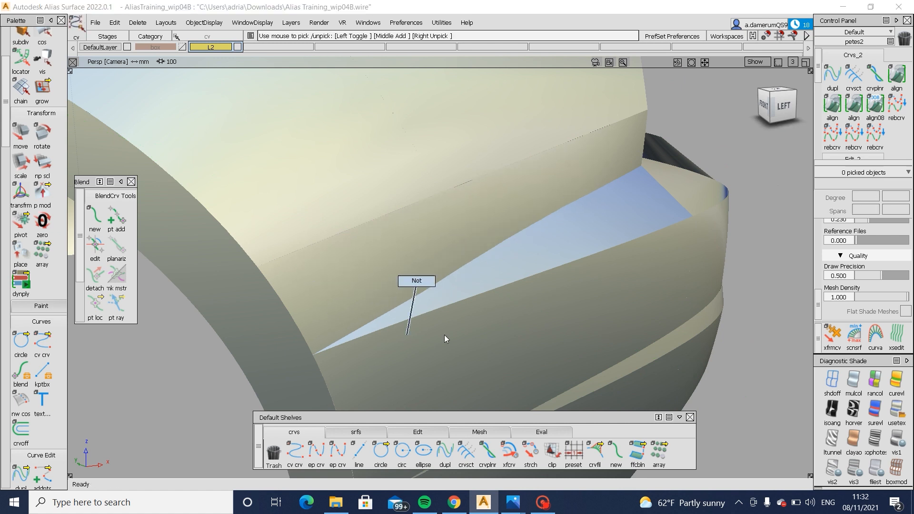
{"action": "mouse_move", "coordinate": [512, 503]}
{"action": "left_click", "coordinate": [550, 441]}
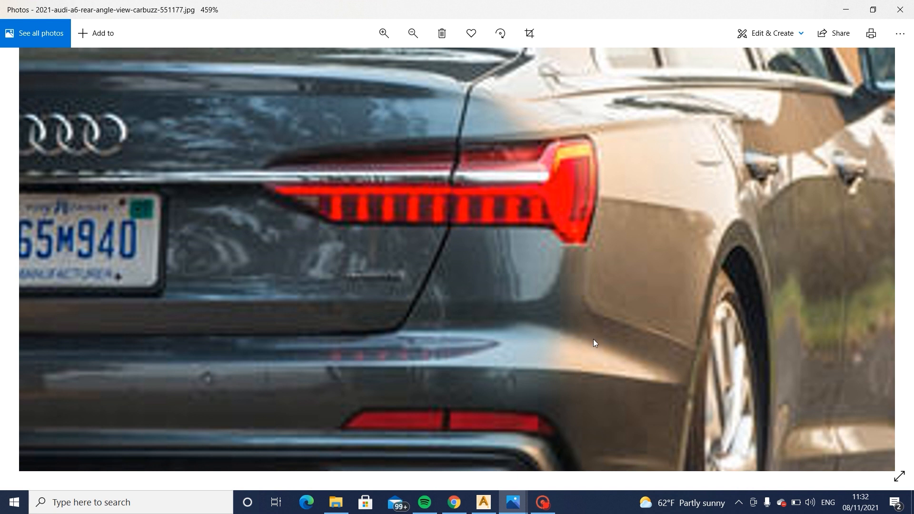
{"action": "left_click", "coordinate": [483, 503]}
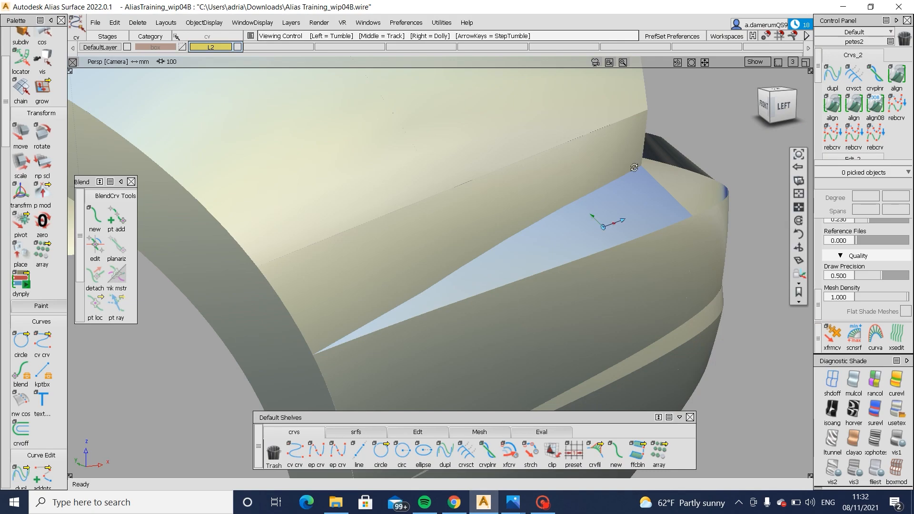
- Examine the side panel's lower edge and the ledge surface from the side and rear of the bumper corner
{"action": "left_click_drag", "start_coordinate": [634, 168], "coordinate": [533, 198], "text": "alt+shift"}
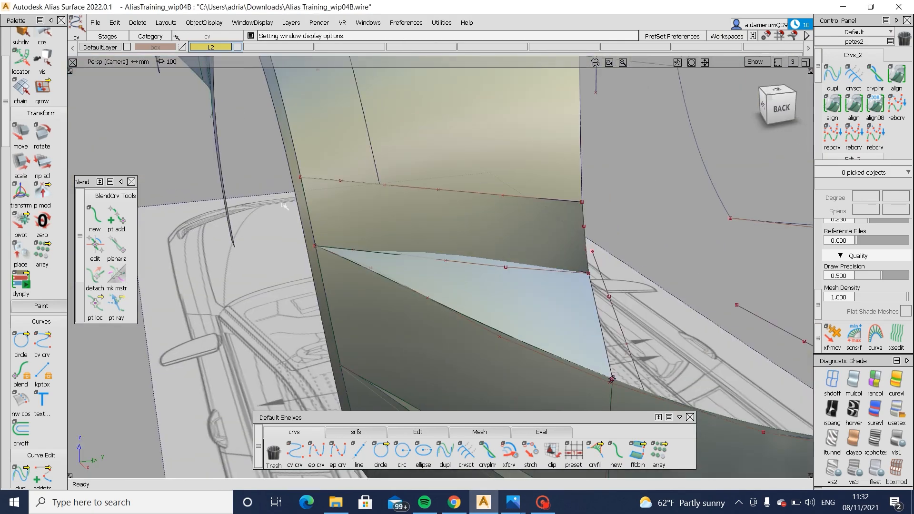
{"action": "right_click_drag", "start_coordinate": [405, 234], "coordinate": [463, 193], "text": "alt+shift"}
{"action": "mouse_move", "coordinate": [464, 193]}
{"action": "left_mouse_down", "text": "ctrl+shift"}
{"action": "mouse_move", "coordinate": [422, 237]}
{"action": "mouse_move", "coordinate": [398, 221]}
{"action": "mouse_move", "coordinate": [578, 210]}
{"action": "left_mouse_up", "text": "ctrl+shift"}
{"action": "left_click", "coordinate": [424, 226]}
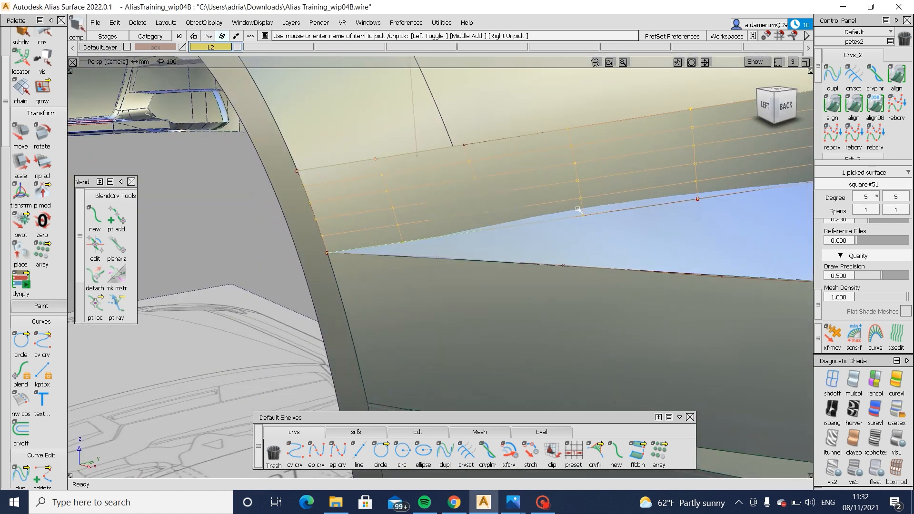
{"action": "right_click_drag", "start_coordinate": [579, 210], "coordinate": [433, 221], "text": "alt+shift"}
{"action": "left_click_drag", "start_coordinate": [433, 221], "coordinate": [514, 290], "text": "alt+shift"}
{"action": "left_click_drag", "start_coordinate": [383, 291], "coordinate": [326, 298], "text": "ctrl+shift"}
{"action": "left_click_drag", "start_coordinate": [326, 298], "coordinate": [456, 320], "text": "alt+shift"}
{"action": "left_click", "coordinate": [538, 315]}
{"action": "left_click_drag", "start_coordinate": [456, 319], "coordinate": [445, 386], "text": "ctrl+shift"}
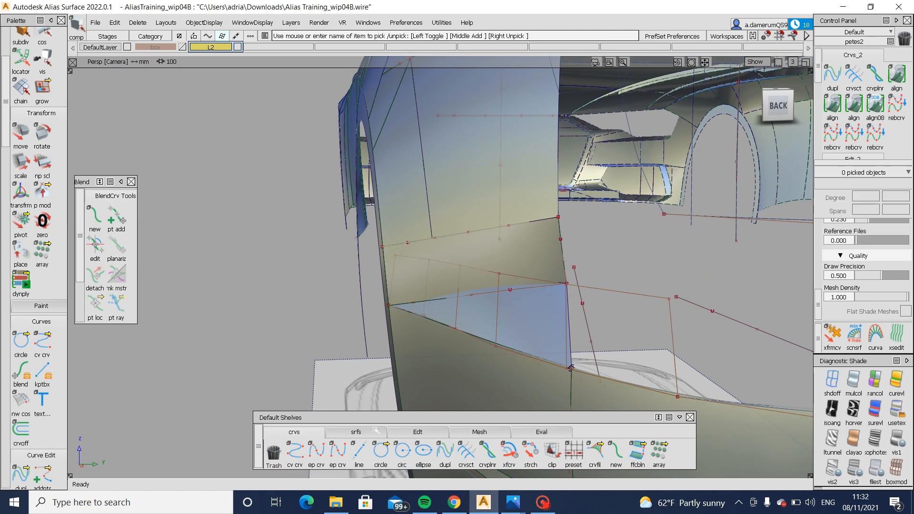
- Pick the ledge surface's upper hull and move it about 4.5 mm along Y
{"action": "left_click", "coordinate": [356, 432]}
{"action": "left_click", "coordinate": [414, 431]}
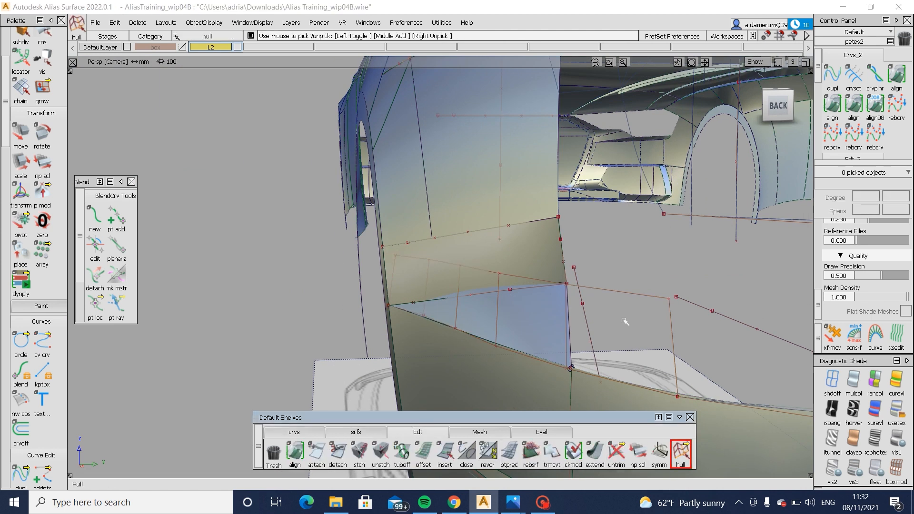
{"action": "left_click", "coordinate": [619, 295]}
{"action": "left_click_drag", "start_coordinate": [621, 315], "coordinate": [592, 316], "text": "alt+shift"}
{"action": "left_click", "coordinate": [601, 294]}
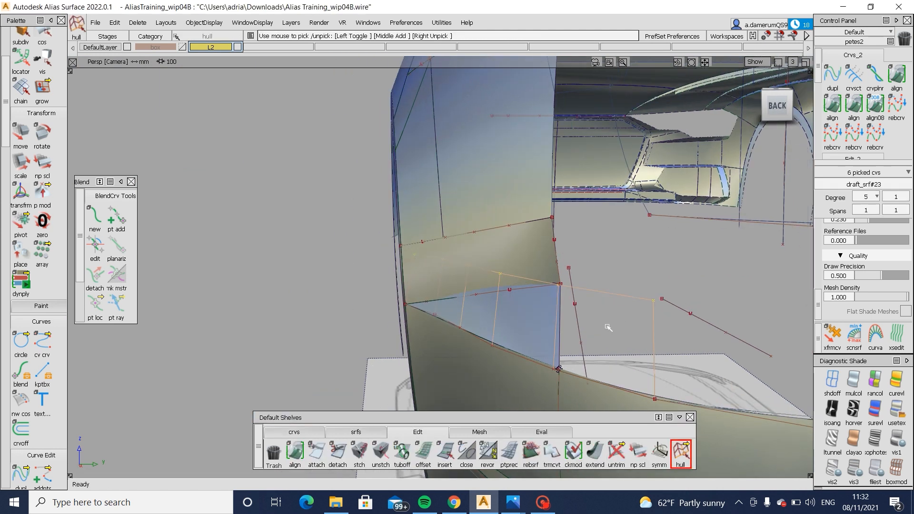
{"action": "middle_click_drag", "start_coordinate": [608, 328], "coordinate": [613, 258], "text": "ctrl+shift"}
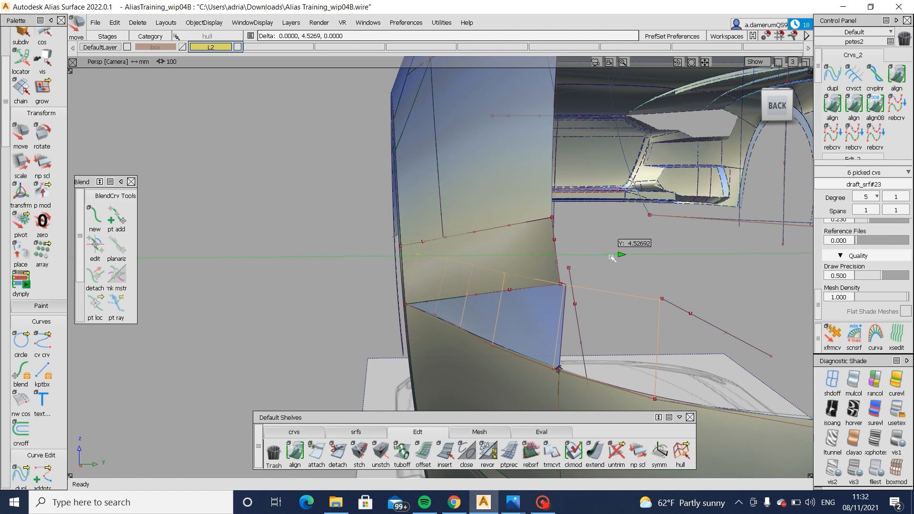
{"action": "left_click_drag", "start_coordinate": [547, 326], "coordinate": [542, 285], "text": "ctrl+shift"}
- Stretch the ends of the side panel's rear edge curve and lower boundary curve to the ledge's shifted upper corner
{"action": "right_click_drag", "start_coordinate": [572, 295], "coordinate": [614, 301], "text": "alt+shift"}
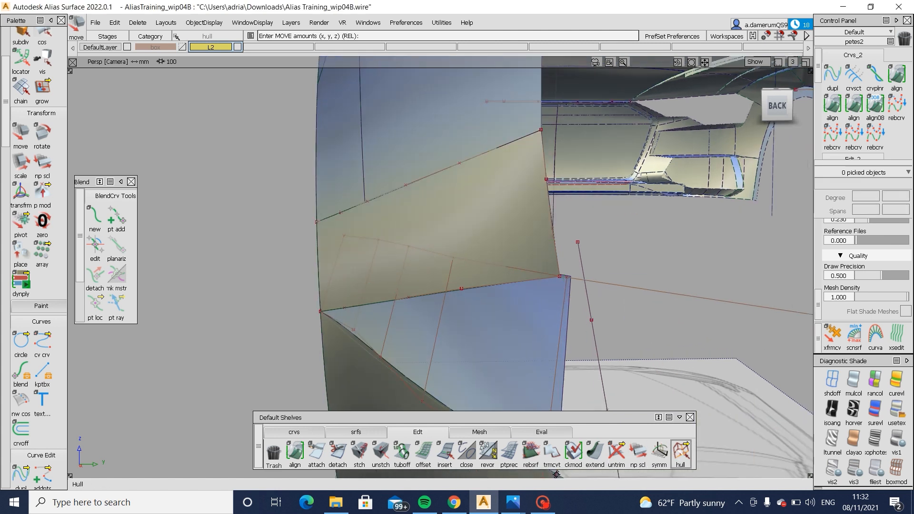
{"action": "left_click", "coordinate": [681, 451]}
{"action": "left_click", "coordinate": [296, 434]}
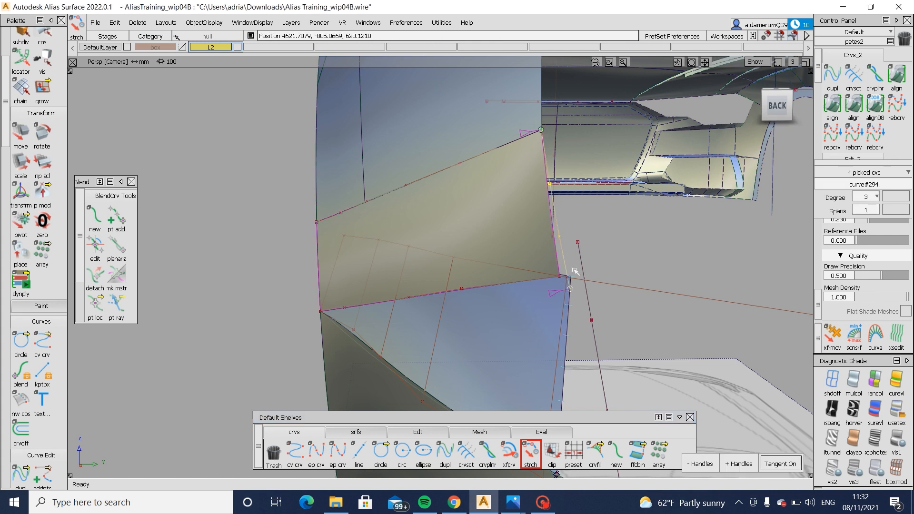
{"action": "left_click", "coordinate": [541, 281]}
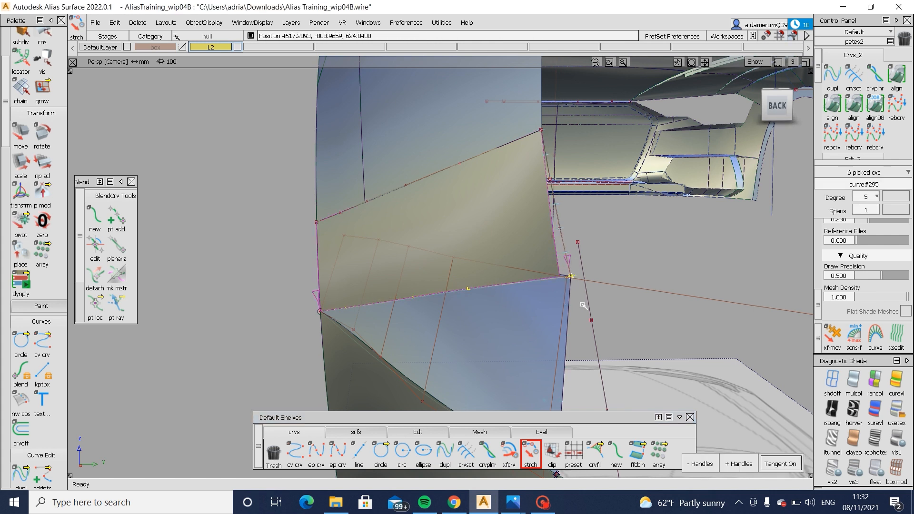
{"action": "left_click_drag", "start_coordinate": [583, 305], "coordinate": [583, 306]}
- Reshape the side panel's lower boundary curve by moving two of its inner control vertices, checking the ledge from the side
{"action": "left_click_drag", "start_coordinate": [281, 305], "coordinate": [531, 289], "text": "alt+shift"}
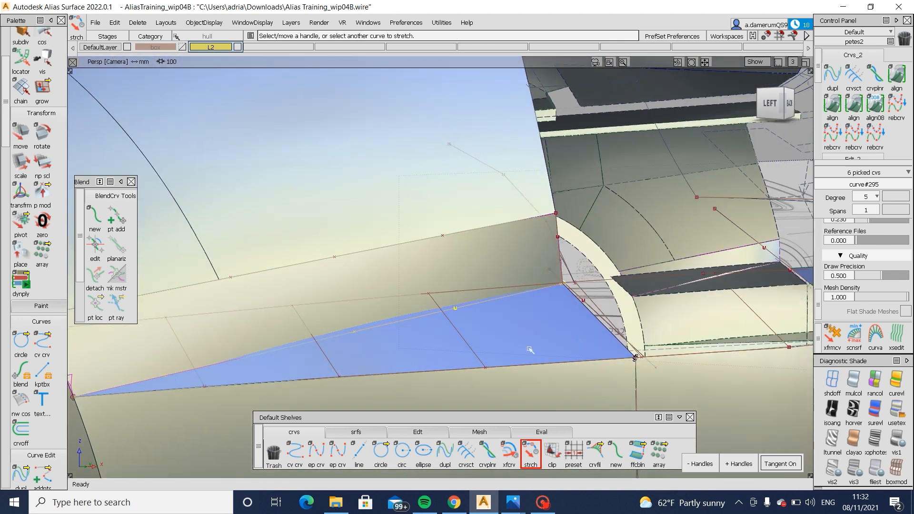
{"action": "left_click_drag", "start_coordinate": [530, 350], "coordinate": [456, 295], "text": "ctrl+shift"}
{"action": "left_click_drag", "start_coordinate": [361, 335], "coordinate": [355, 365], "text": "alt+shift"}
{"action": "left_click_drag", "start_coordinate": [274, 334], "coordinate": [258, 326], "text": "ctrl+shift"}
{"action": "left_click_drag", "start_coordinate": [257, 327], "coordinate": [311, 352]}
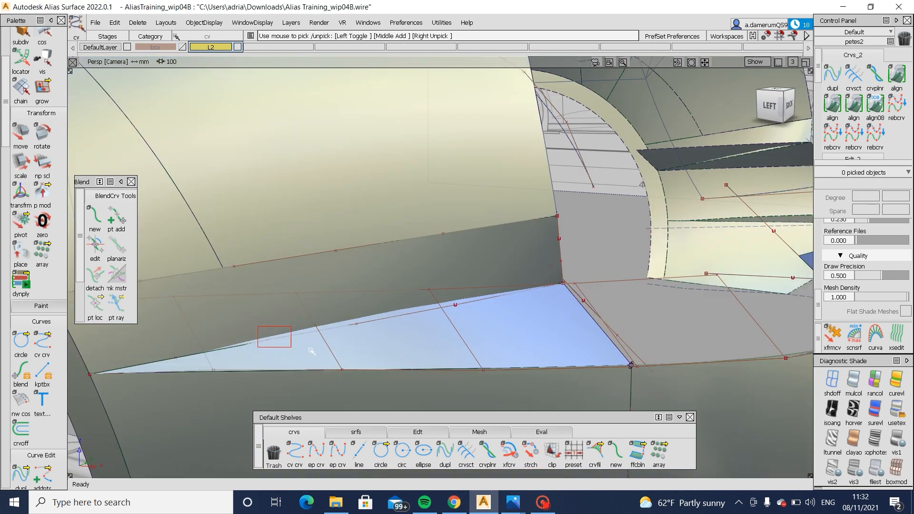
{"action": "mouse_move", "coordinate": [379, 338]}
{"action": "left_mouse_down", "text": "alt+shift"}
{"action": "mouse_move", "coordinate": [394, 337]}
{"action": "mouse_move", "coordinate": [292, 321]}
{"action": "mouse_move", "coordinate": [364, 346]}
{"action": "left_mouse_up", "text": "alt+shift"}
{"action": "left_click_drag", "start_coordinate": [282, 333], "coordinate": [476, 330], "text": "alt+shift"}
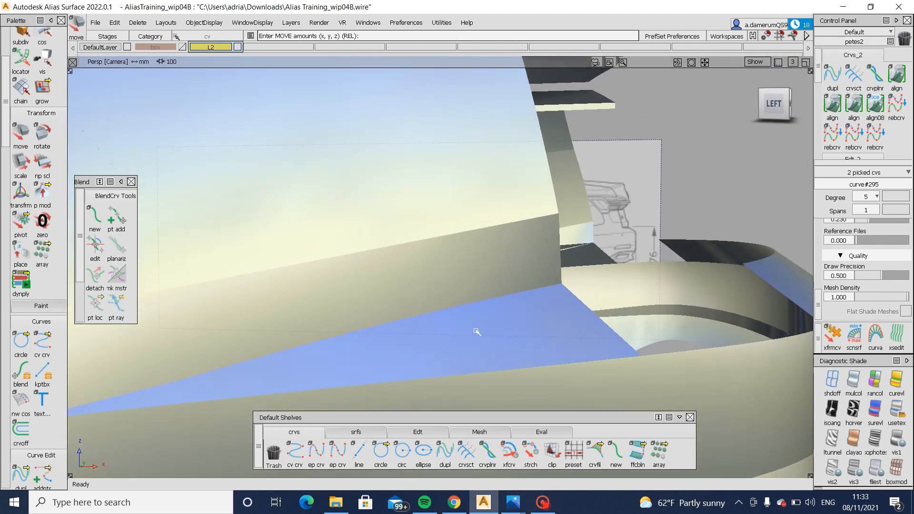
{"action": "key", "text": "ctrl+m"}
- Adjust a single control vertex near the rear end of the side panel's lower boundary curve
{"action": "left_click_drag", "start_coordinate": [457, 374], "coordinate": [456, 335], "text": "ctrl+shift"}
{"action": "left_click_drag", "start_coordinate": [435, 302], "coordinate": [477, 328]}
{"action": "left_click_drag", "start_coordinate": [477, 328], "coordinate": [523, 331], "text": "alt+shift"}
{"action": "key", "text": "ctrl+m"}
{"action": "middle_click_drag", "start_coordinate": [529, 366], "coordinate": [529, 326], "text": "ctrl+shift"}
{"action": "middle_click_drag", "start_coordinate": [529, 328], "coordinate": [537, 328]}
{"action": "key", "text": "ctrl+m"}
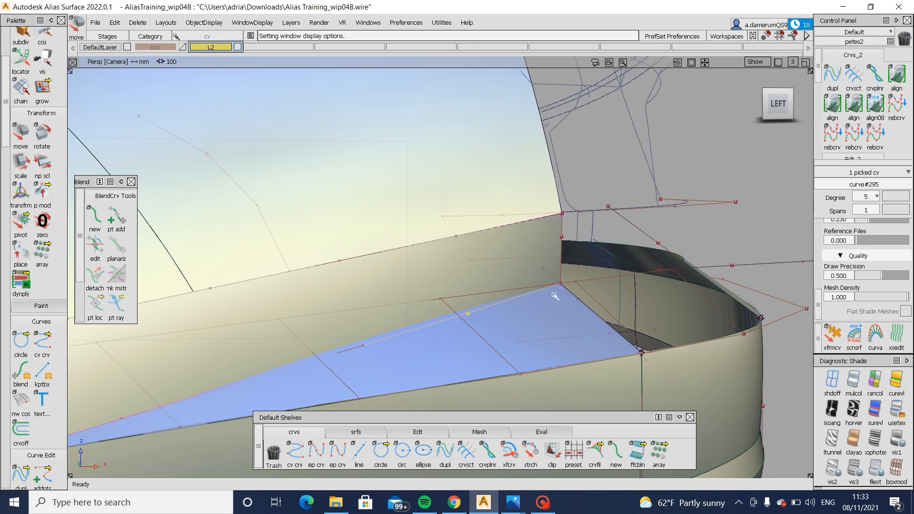
{"action": "left_click_drag", "start_coordinate": [537, 327], "coordinate": [383, 312], "text": "alt+shift"}
{"action": "middle_click_drag", "start_coordinate": [382, 313], "coordinate": [336, 339], "text": "alt+shift"}
{"action": "left_click", "coordinate": [509, 258], "text": "alt+shift"}
{"action": "right_click_drag", "start_coordinate": [525, 273], "coordinate": [566, 271], "text": "alt+shift"}
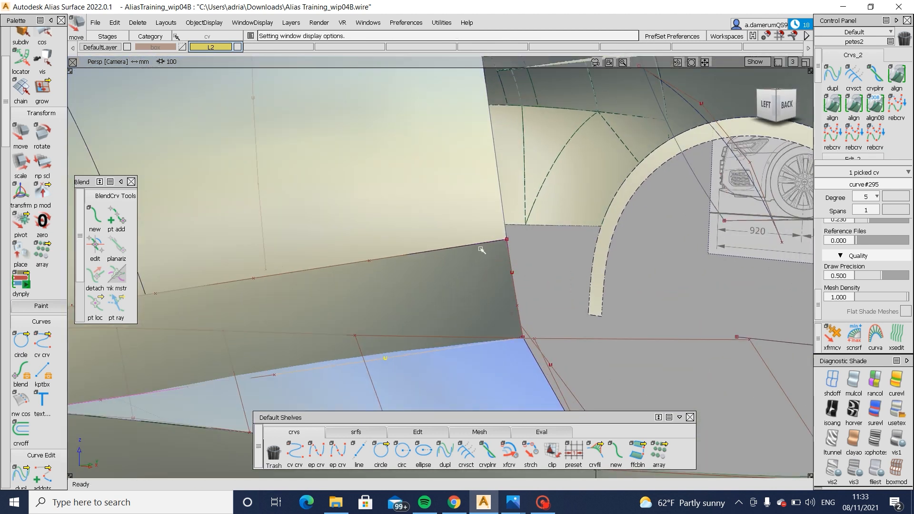
- Fine-tune the lower boundary curve's rear control vertex, toggling the curve display to judge the shaded edge
{"action": "key", "text": "ctrl+m"}
{"action": "right_click_drag", "start_coordinate": [459, 271], "coordinate": [384, 273], "text": "alt+shift"}
{"action": "left_click_drag", "start_coordinate": [384, 273], "coordinate": [795, 281], "text": "alt+shift"}
{"action": "key", "text": "ctrl+m"}
{"action": "mouse_move", "coordinate": [454, 313]}
{"action": "right_mouse_down", "text": "alt+shift"}
{"action": "mouse_move", "coordinate": [532, 326]}
{"action": "mouse_move", "coordinate": [470, 321]}
{"action": "right_mouse_up", "text": "alt+shift"}
{"action": "right_click_drag", "start_coordinate": [470, 320], "coordinate": [508, 320], "text": "alt+shift"}
{"action": "key", "text": "ctrl+m"}
{"action": "left_click_drag", "start_coordinate": [481, 340], "coordinate": [466, 246], "text": "ctrl+shift"}
{"action": "key", "text": "ctrl+m"}
- Nudge a control vertex of the side panel's upper boundary curve along Y while sighting along the crease from the front
{"action": "left_click_drag", "start_coordinate": [360, 241], "coordinate": [504, 284], "text": "ctrl+shift"}
{"action": "left_click", "coordinate": [425, 221]}
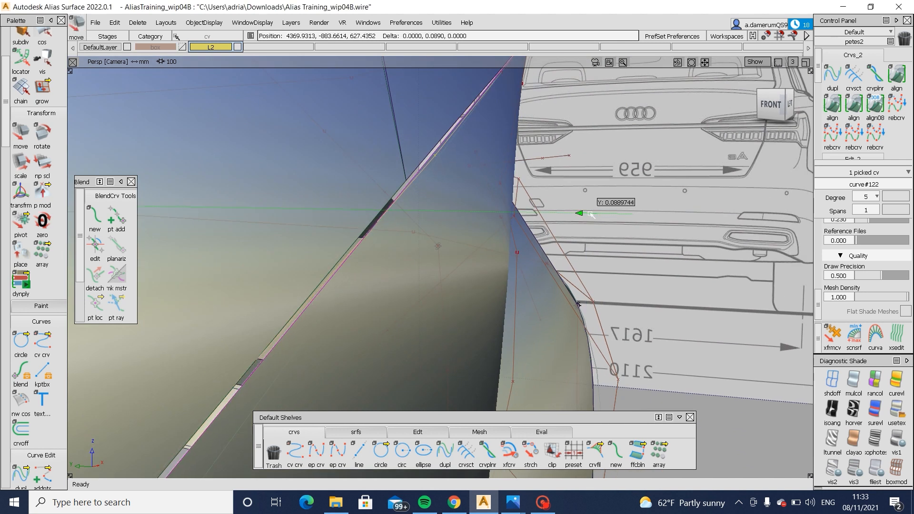
{"action": "left_click_drag", "start_coordinate": [590, 214], "coordinate": [591, 214]}
{"action": "right_click_drag", "start_coordinate": [450, 255], "coordinate": [414, 280], "text": "alt+shift"}
{"action": "middle_click_drag", "start_coordinate": [415, 280], "coordinate": [459, 216], "text": "alt+shift"}
{"action": "right_click_drag", "start_coordinate": [435, 269], "coordinate": [404, 278], "text": "alt+shift"}
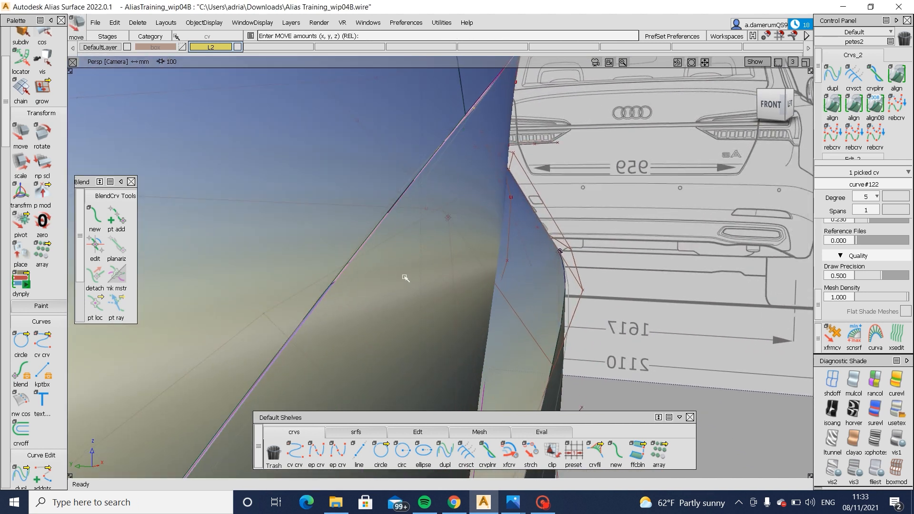
- Move another control vertex of the side panel's upper boundary curve about 1 mm along Y
{"action": "left_click", "coordinate": [403, 200]}
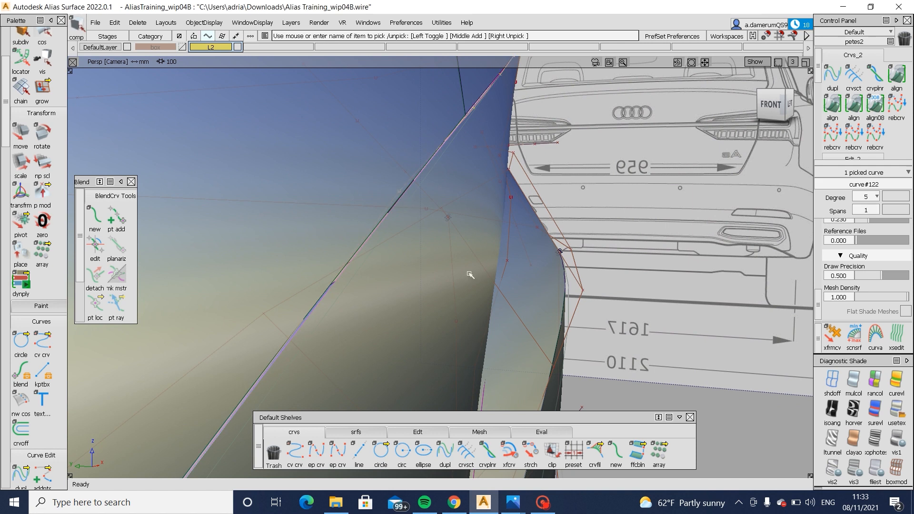
{"action": "left_click_drag", "start_coordinate": [470, 269], "coordinate": [472, 214], "text": "ctrl+shift"}
{"action": "left_click", "coordinate": [403, 207]}
{"action": "middle_click_drag", "start_coordinate": [415, 204], "coordinate": [396, 230], "text": "alt+shift"}
{"action": "middle_click_drag", "start_coordinate": [653, 248], "coordinate": [653, 192], "text": "ctrl+shift"}
{"action": "middle_click_drag", "start_coordinate": [652, 193], "coordinate": [648, 193]}
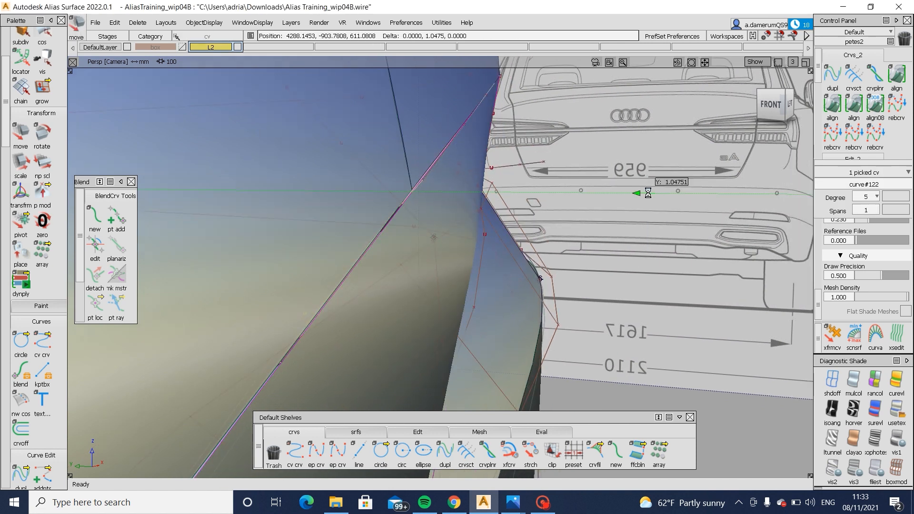
- Refine a control vertex of the side panel's upper boundary curve, checking the crease from the side and the front
{"action": "key", "text": "alt+m"}
{"action": "left_click_drag", "start_coordinate": [650, 194], "coordinate": [279, 136], "text": "alt+shift"}
{"action": "middle_click_drag", "start_coordinate": [461, 170], "coordinate": [400, 200], "text": "alt+shift"}
{"action": "key", "text": "alt+m"}
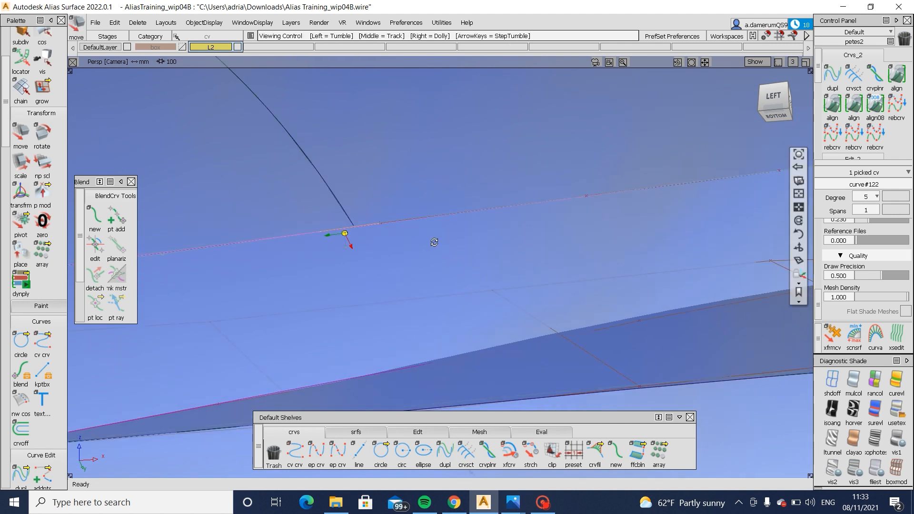
{"action": "mouse_move", "coordinate": [434, 243]}
{"action": "left_mouse_down", "text": "alt+shift"}
{"action": "mouse_move", "coordinate": [431, 319]}
{"action": "mouse_move", "coordinate": [424, 244]}
{"action": "left_mouse_up", "text": "alt+shift"}
{"action": "left_click", "coordinate": [346, 228]}
{"action": "middle_click_drag", "start_coordinate": [347, 228], "coordinate": [421, 219], "text": "ctrl+shift"}
{"action": "left_click_drag", "start_coordinate": [427, 231], "coordinate": [602, 184], "text": "alt+shift"}
{"action": "right_click_drag", "start_coordinate": [613, 243], "coordinate": [611, 204], "text": "ctrl+shift"}
{"action": "key", "text": "alt+m"}
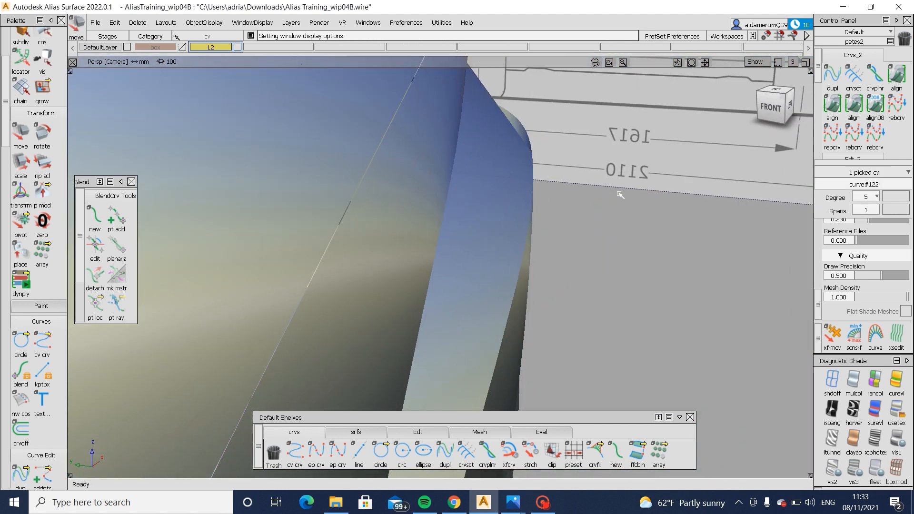
- Adjust the middle control vertex of the side panel's lower boundary curve from the rear side of the corner
{"action": "mouse_move", "coordinate": [621, 193]}
{"action": "left_mouse_down", "text": "alt+shift"}
{"action": "mouse_move", "coordinate": [427, 232]}
{"action": "mouse_move", "coordinate": [369, 278]}
{"action": "mouse_move", "coordinate": [362, 257]}
{"action": "mouse_move", "coordinate": [427, 279]}
{"action": "left_mouse_up", "text": "alt+shift"}
{"action": "right_click_drag", "start_coordinate": [427, 279], "coordinate": [463, 287], "text": "alt+shift"}
{"action": "key", "text": "alt+m"}
{"action": "left_click_drag", "start_coordinate": [474, 312], "coordinate": [464, 271], "text": "ctrl+shift"}
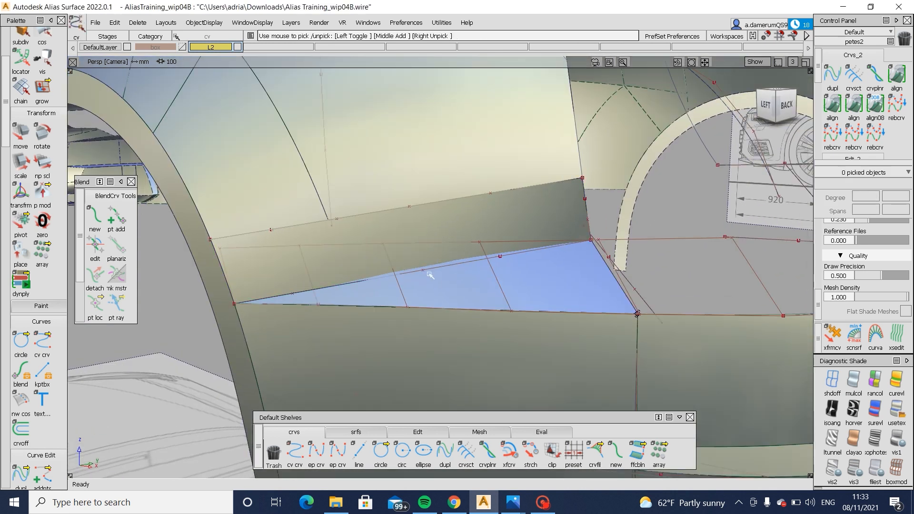
{"action": "left_click", "coordinate": [430, 275]}
{"action": "key", "text": "alt+m"}
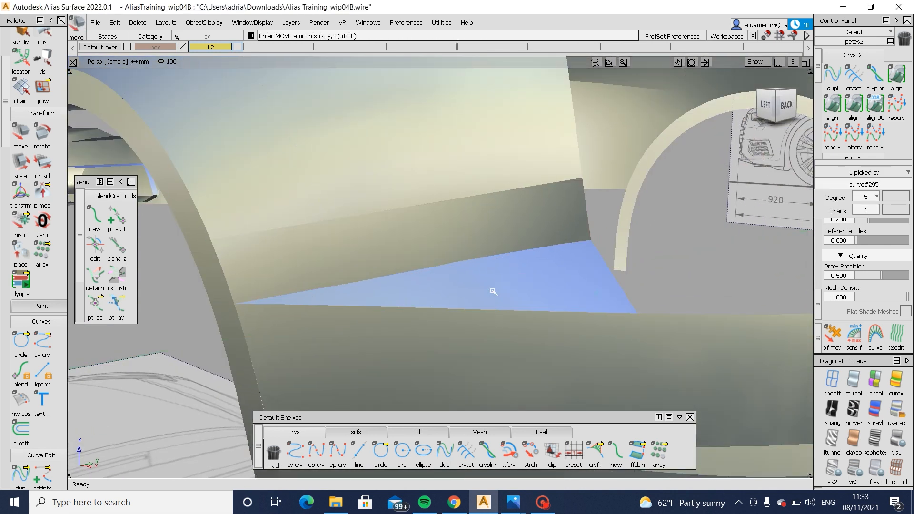
{"action": "key", "text": "alt+m"}
- Move a control vertex of the side panel's lower boundary curve again and check the shaded edge from the front side
{"action": "left_click", "coordinate": [453, 281]}
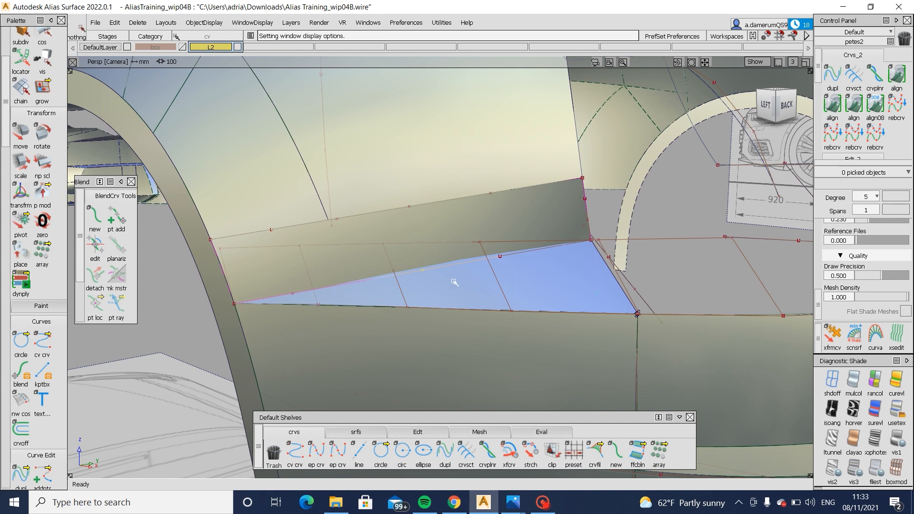
{"action": "left_click_drag", "start_coordinate": [492, 297], "coordinate": [482, 251], "text": "ctrl+shift"}
{"action": "mouse_move", "coordinate": [422, 266]}
{"action": "left_mouse_down", "text": "alt+shift"}
{"action": "mouse_move", "coordinate": [343, 284]}
{"action": "mouse_move", "coordinate": [371, 311]}
{"action": "mouse_move", "coordinate": [413, 295]}
{"action": "mouse_move", "coordinate": [486, 309]}
{"action": "mouse_move", "coordinate": [657, 301]}
{"action": "left_mouse_up", "text": "alt+shift"}
{"action": "key", "text": "alt+m"}
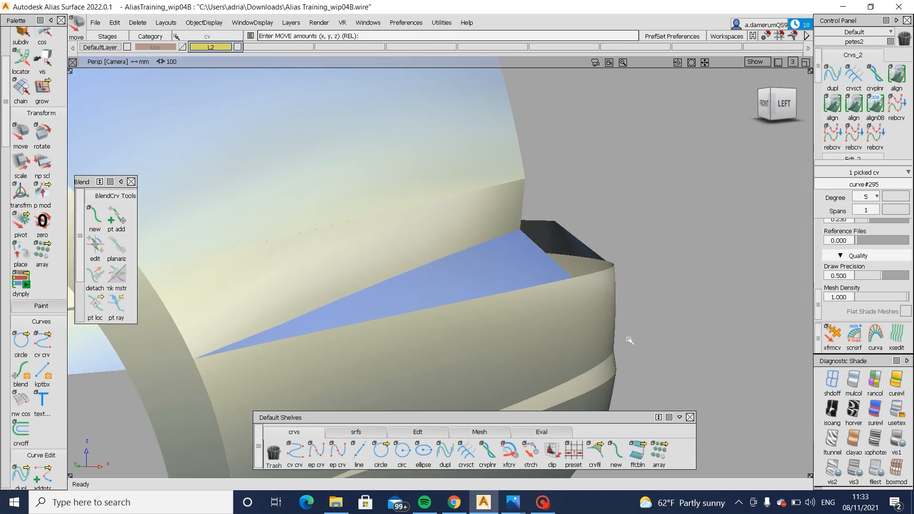
{"action": "key", "text": "alt+m"}
- Clear the wrongly picked control vertex and move a middle control vertex of the side panel's lower boundary curve
{"action": "left_click_drag", "start_coordinate": [365, 337], "coordinate": [363, 315], "text": "ctrl+shift"}
{"action": "left_click", "coordinate": [334, 311]}
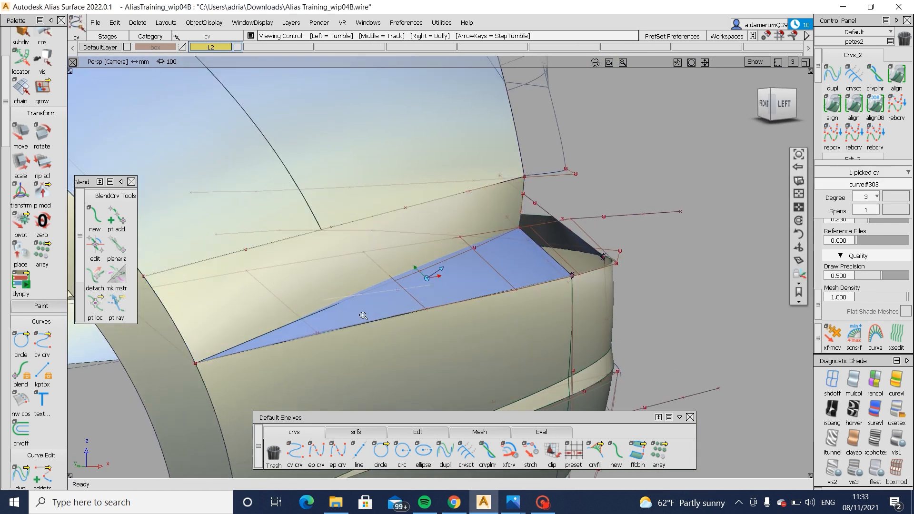
{"action": "right_click_drag", "start_coordinate": [364, 316], "coordinate": [353, 329], "text": "alt+shift"}
{"action": "left_click_drag", "start_coordinate": [353, 328], "coordinate": [265, 351], "text": "alt+shift"}
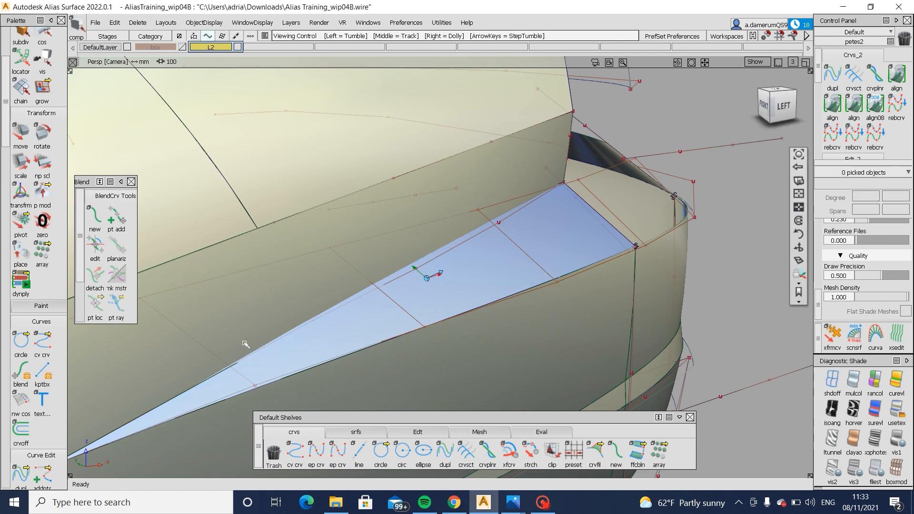
{"action": "middle_click_drag", "start_coordinate": [244, 344], "coordinate": [406, 289], "text": "alt+shift"}
{"action": "left_click_drag", "start_coordinate": [405, 289], "coordinate": [334, 367]}
{"action": "left_click", "coordinate": [475, 262]}
{"action": "left_click_drag", "start_coordinate": [475, 261], "coordinate": [479, 257], "text": "ctrl+shift"}
{"action": "left_click", "coordinate": [598, 222]}
{"action": "right_click_drag", "start_coordinate": [597, 222], "coordinate": [535, 249], "text": "alt+shift"}
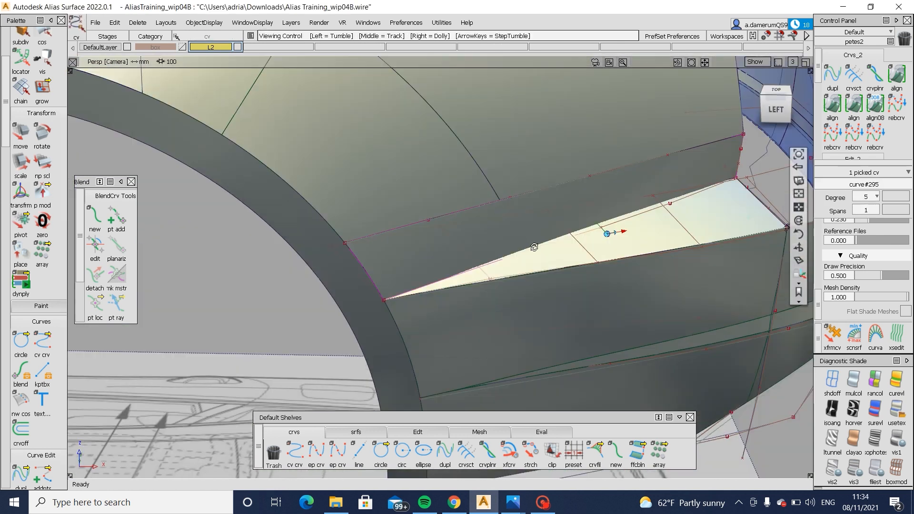
{"action": "left_click_drag", "start_coordinate": [535, 250], "coordinate": [602, 228], "text": "alt+shift"}
{"action": "right_click_drag", "start_coordinate": [677, 336], "coordinate": [676, 301], "text": "ctrl+shift"}
{"action": "middle_click_drag", "start_coordinate": [676, 301], "coordinate": [676, 299], "text": "ctrl+shift"}
- Readjust the lower boundary curve's picked control vertex, check the ledge from the rear, and clear the selection
{"action": "mouse_move", "coordinate": [672, 299]}
{"action": "left_mouse_down", "text": "alt+shift"}
{"action": "mouse_move", "coordinate": [624, 284]}
{"action": "mouse_move", "coordinate": [633, 315]}
{"action": "mouse_move", "coordinate": [629, 296]}
{"action": "mouse_move", "coordinate": [579, 276]}
{"action": "mouse_move", "coordinate": [543, 291]}
{"action": "mouse_move", "coordinate": [224, 285]}
{"action": "left_mouse_up", "text": "alt+shift"}
{"action": "left_click_drag", "start_coordinate": [573, 295], "coordinate": [571, 253], "text": "ctrl+shift"}
{"action": "mouse_move", "coordinate": [570, 266]}
{"action": "left_mouse_down", "text": "alt+shift"}
{"action": "mouse_move", "coordinate": [498, 285]}
{"action": "mouse_move", "coordinate": [428, 282]}
{"action": "left_mouse_up", "text": "alt+shift"}
{"action": "middle_click_drag", "start_coordinate": [532, 283], "coordinate": [463, 290], "text": "alt+shift"}
{"action": "key", "text": "ctrl+5"}
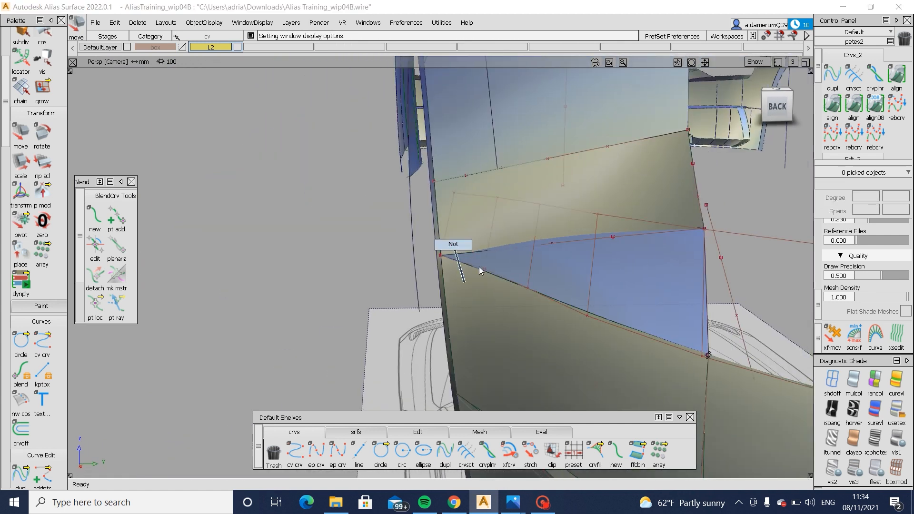
- Adjust the control vertex of the side panel's lower boundary curve nearest the wheel arch, checking the edge from the side
{"action": "left_click_drag", "start_coordinate": [478, 270], "coordinate": [448, 302], "text": "alt+shift"}
{"action": "right_click_drag", "start_coordinate": [448, 301], "coordinate": [498, 285], "text": "alt+shift"}
{"action": "left_click_drag", "start_coordinate": [472, 245], "coordinate": [493, 263], "text": "ctrl+shift"}
{"action": "left_click", "coordinate": [470, 246]}
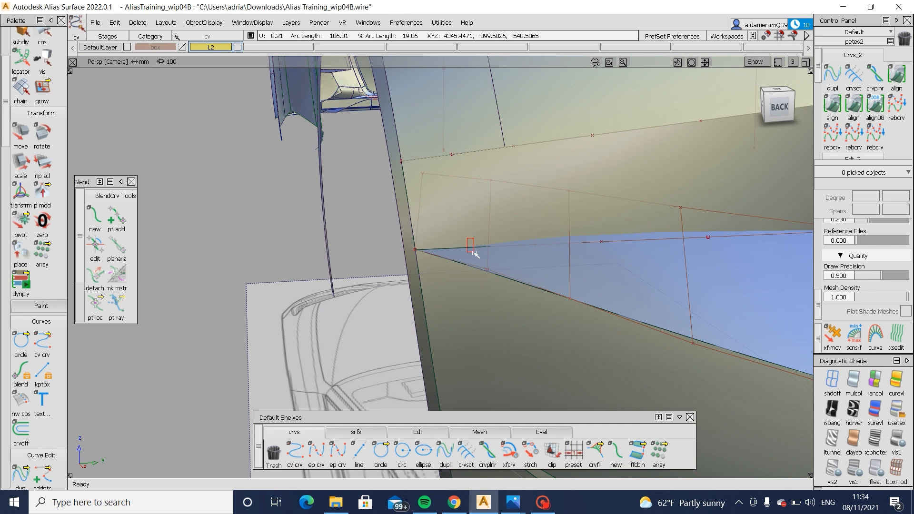
{"action": "right_click_drag", "start_coordinate": [461, 277], "coordinate": [489, 274], "text": "alt+shift"}
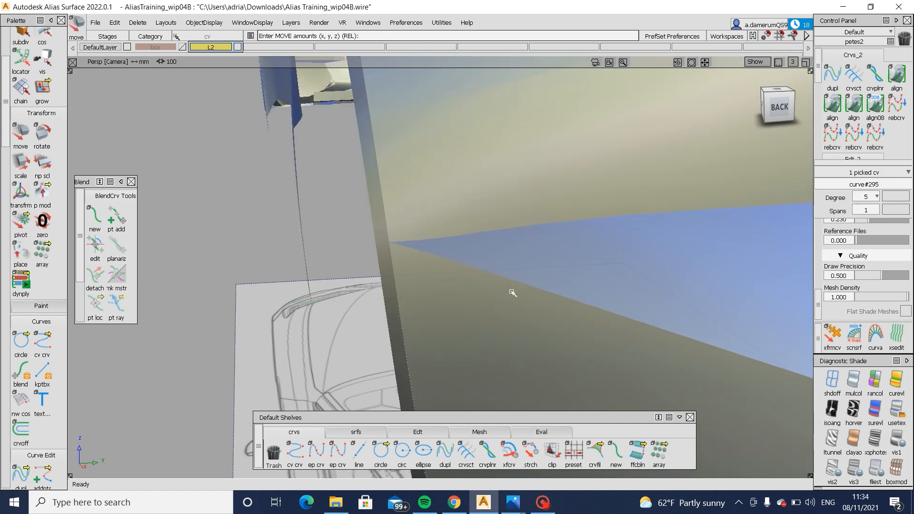
{"action": "mouse_move", "coordinate": [513, 292]}
{"action": "left_mouse_down", "text": "alt+shift"}
{"action": "mouse_move", "coordinate": [661, 304]}
{"action": "mouse_move", "coordinate": [815, 253]}
{"action": "mouse_move", "coordinate": [811, 293]}
{"action": "mouse_move", "coordinate": [745, 265]}
{"action": "mouse_move", "coordinate": [734, 310]}
{"action": "left_mouse_up", "text": "alt+shift"}
{"action": "left_click_drag", "start_coordinate": [734, 313], "coordinate": [735, 277], "text": "ctrl+shift"}
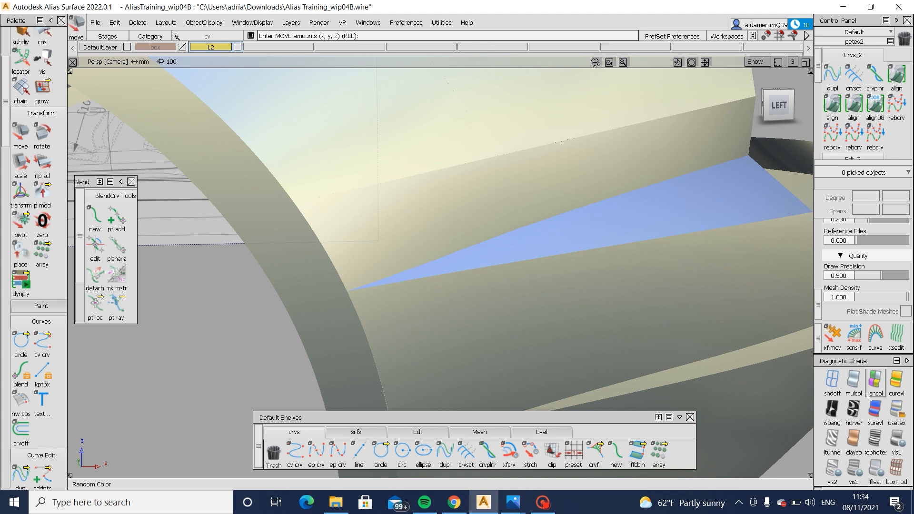
- Apply zebra-stripe diagnostic shading and examine the reflections across the side panel, ledge and bumper corner
{"action": "left_click", "coordinate": [855, 411]}
{"action": "mouse_move", "coordinate": [660, 359]}
{"action": "left_mouse_down", "text": "alt+shift"}
{"action": "mouse_move", "coordinate": [592, 327]}
{"action": "mouse_move", "coordinate": [496, 330]}
{"action": "left_mouse_up", "text": "alt+shift"}
{"action": "middle_click_drag", "start_coordinate": [491, 330], "coordinate": [371, 351], "text": "alt+shift"}
{"action": "mouse_move", "coordinate": [443, 312]}
{"action": "left_mouse_down", "text": "alt+shift"}
{"action": "mouse_move", "coordinate": [488, 298]}
{"action": "mouse_move", "coordinate": [461, 284]}
{"action": "mouse_move", "coordinate": [461, 296]}
{"action": "mouse_move", "coordinate": [527, 290]}
{"action": "mouse_move", "coordinate": [535, 299]}
{"action": "mouse_move", "coordinate": [514, 298]}
{"action": "mouse_move", "coordinate": [504, 342]}
{"action": "left_mouse_up", "text": "alt+shift"}
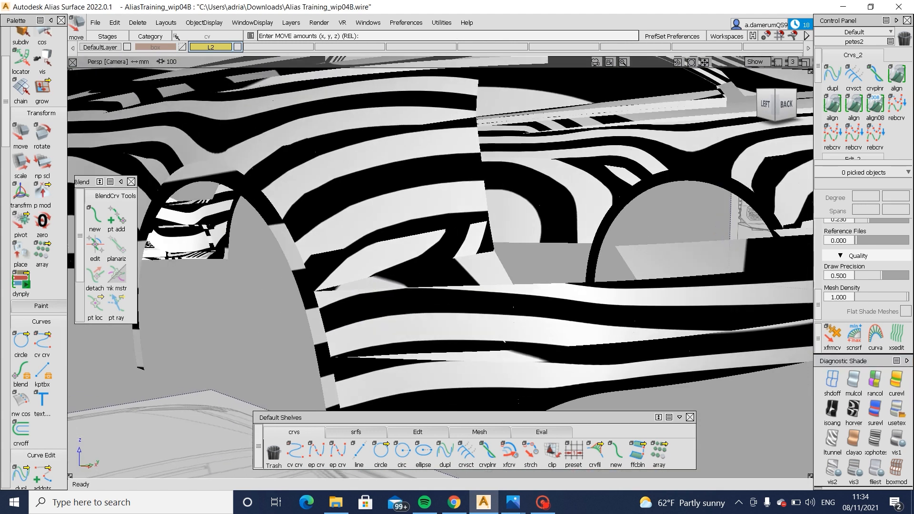
- Restore the previous shading and examine the bumper corner against the rear blueprint in the orthographic back view
{"action": "left_click", "coordinate": [899, 415]}
{"action": "right_click_drag", "start_coordinate": [483, 224], "coordinate": [443, 238], "text": "alt+shift"}
{"action": "mouse_move", "coordinate": [545, 247]}
{"action": "left_mouse_down", "text": "alt+shift"}
{"action": "mouse_move", "coordinate": [514, 255]}
{"action": "mouse_move", "coordinate": [547, 283]}
{"action": "mouse_move", "coordinate": [428, 281]}
{"action": "mouse_move", "coordinate": [481, 277]}
{"action": "left_mouse_up", "text": "alt+shift"}
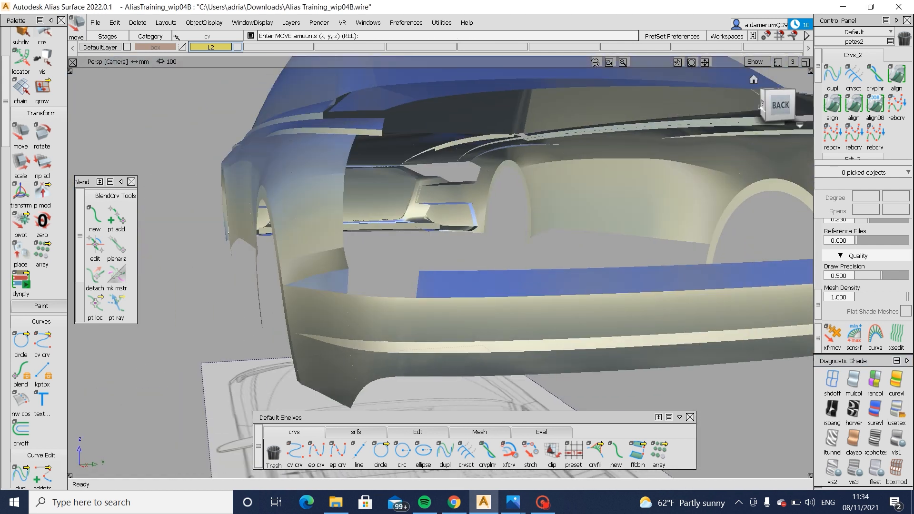
{"action": "left_click", "coordinate": [781, 105]}
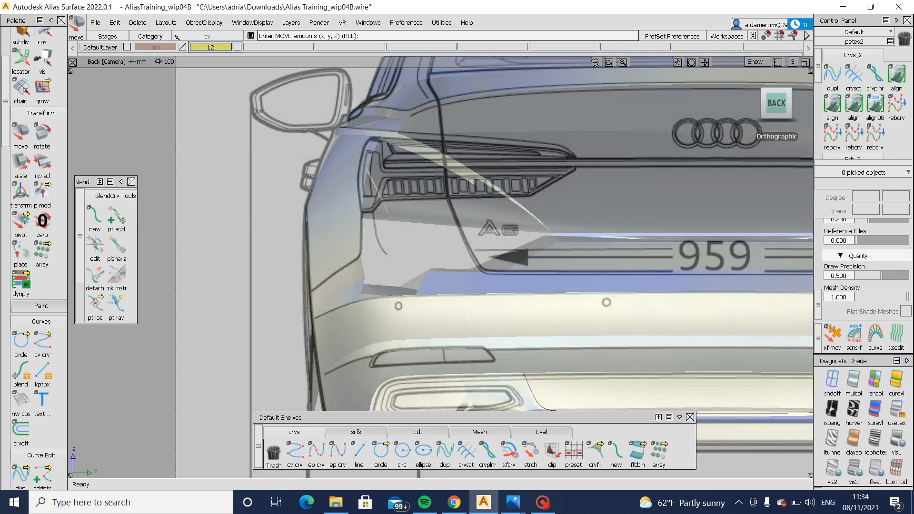
{"action": "middle_click_drag", "start_coordinate": [474, 264], "coordinate": [414, 325], "text": "alt+shift"}
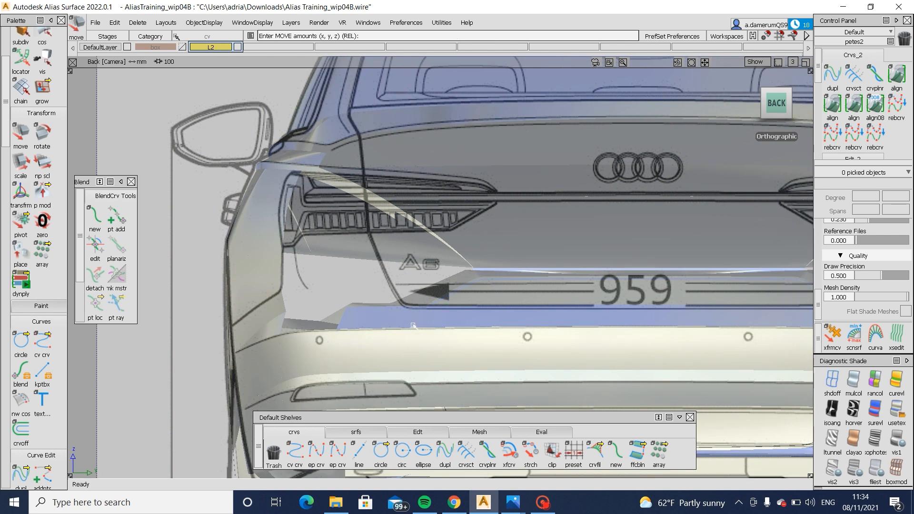
- Delete the rear ledge surface in the orthographic left view to expose the side blueprint beneath it
{"action": "middle_click_drag", "start_coordinate": [338, 318], "coordinate": [322, 322], "text": "alt+shift"}
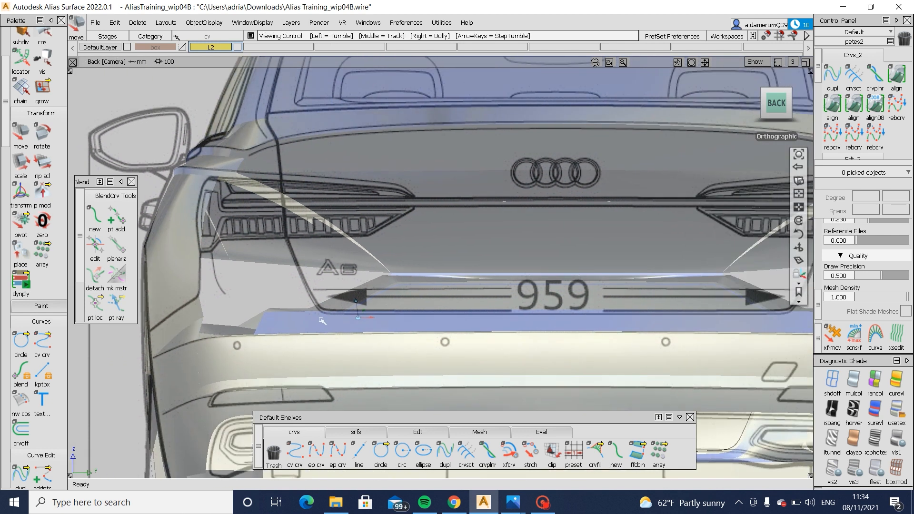
{"action": "left_click_drag", "start_coordinate": [292, 352], "coordinate": [514, 162], "text": "alt+shift"}
{"action": "left_click", "coordinate": [775, 106]}
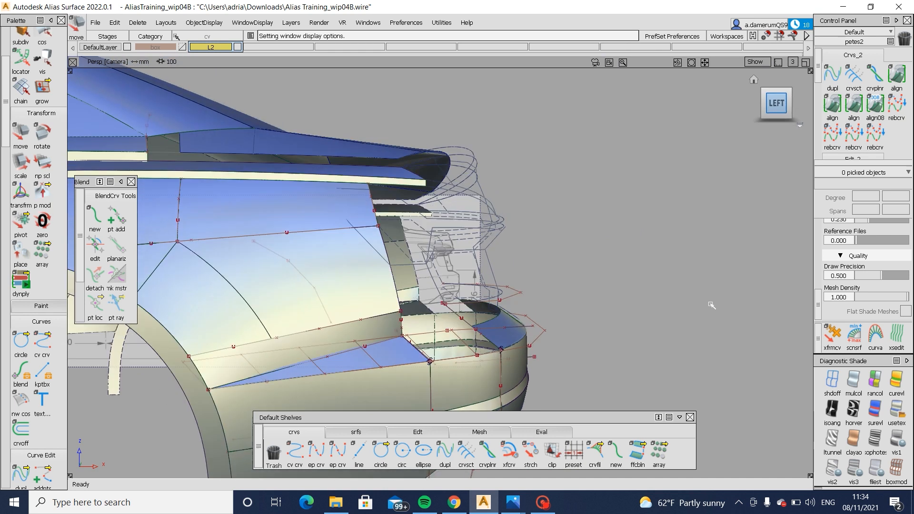
{"action": "middle_click_drag", "start_coordinate": [719, 357], "coordinate": [587, 230], "text": "alt+shift"}
{"action": "right_click_drag", "start_coordinate": [626, 241], "coordinate": [518, 264], "text": "alt+shift"}
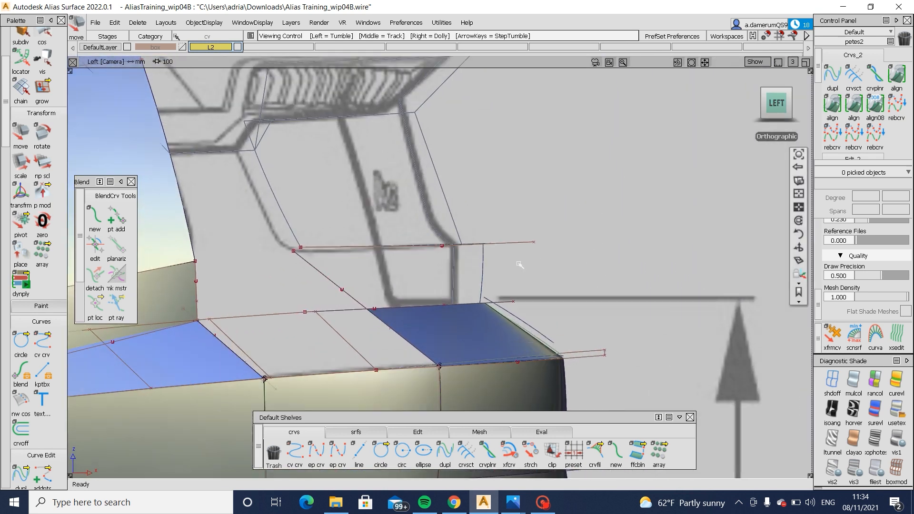
{"action": "middle_click_drag", "start_coordinate": [521, 265], "coordinate": [625, 257], "text": "alt+shift"}
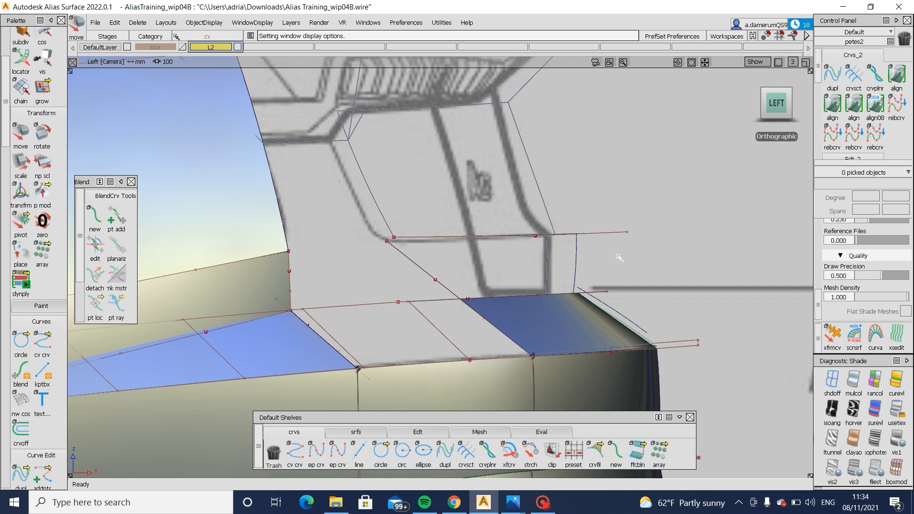
{"action": "left_click_drag", "start_coordinate": [596, 316], "coordinate": [591, 320], "text": "ctrl+shift"}
{"action": "left_click", "coordinate": [574, 310]}
{"action": "key", "text": "Delete"}
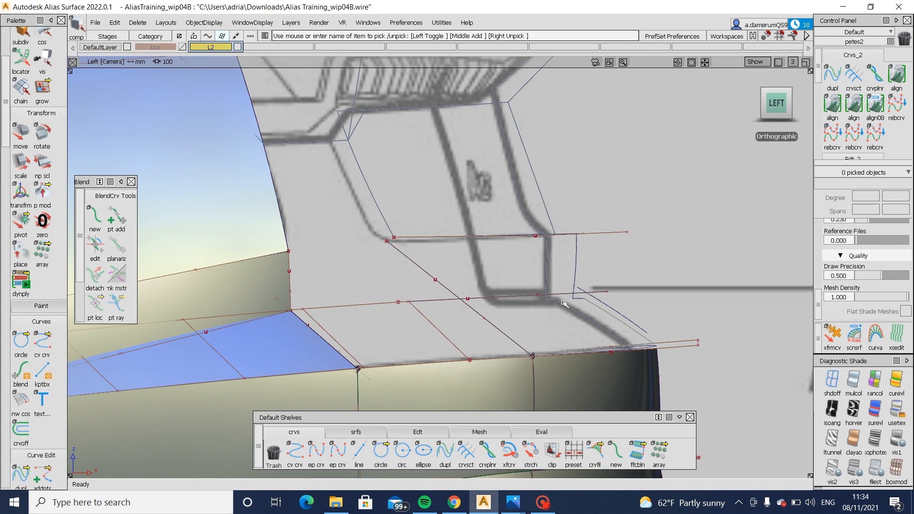
- Check the ledge and bumper corner in the rear-angle reference photo, switch back to Alias and restore the deleted ledge surface
{"action": "mouse_move", "coordinate": [513, 503]}
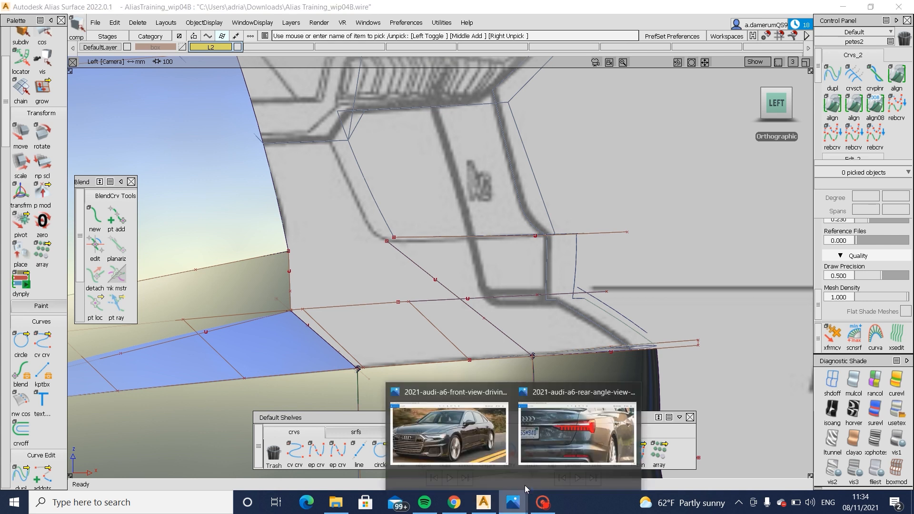
{"action": "left_click", "coordinate": [544, 445]}
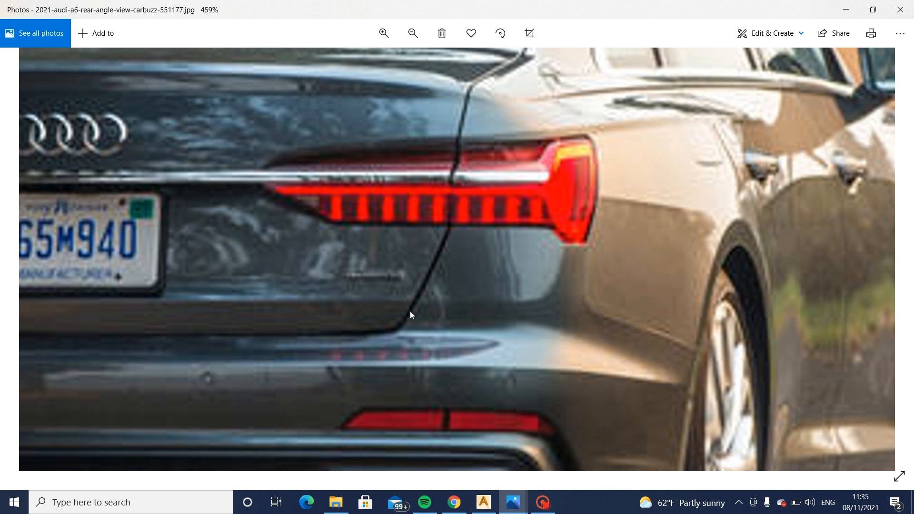
{"action": "left_click", "coordinate": [481, 510]}
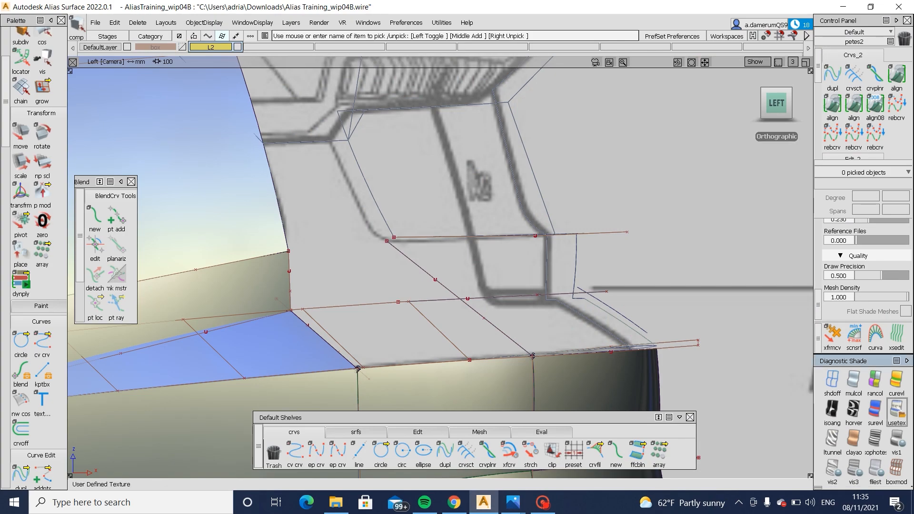
{"action": "right_click_drag", "start_coordinate": [563, 292], "coordinate": [853, 392], "text": "alt+shift"}
{"action": "left_click", "coordinate": [897, 411]}
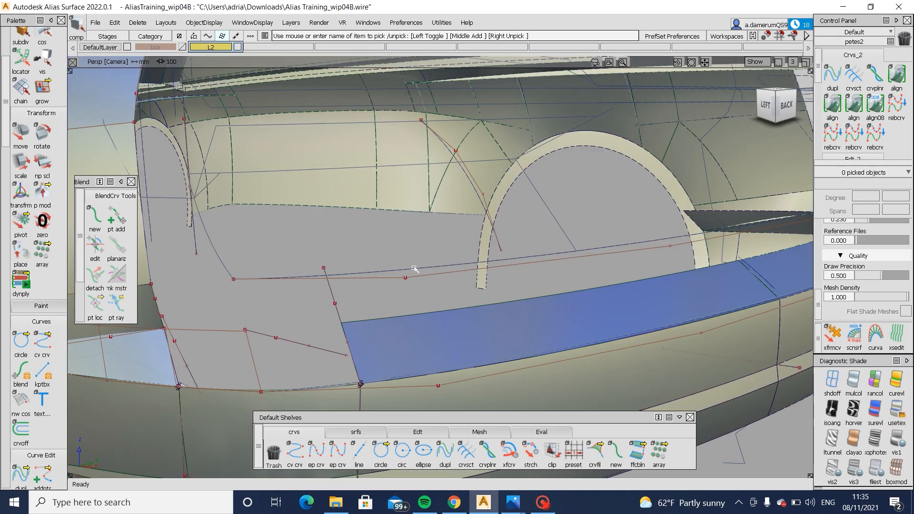
- Create a freeform blend with G2 Curvature on both sides between the side ledge and rear ledge surface ends
{"action": "left_click_drag", "start_coordinate": [466, 404], "coordinate": [465, 404]}
{"action": "middle_click_drag", "start_coordinate": [353, 398], "coordinate": [462, 350], "text": "alt+shift"}
{"action": "left_click", "coordinate": [462, 349]}
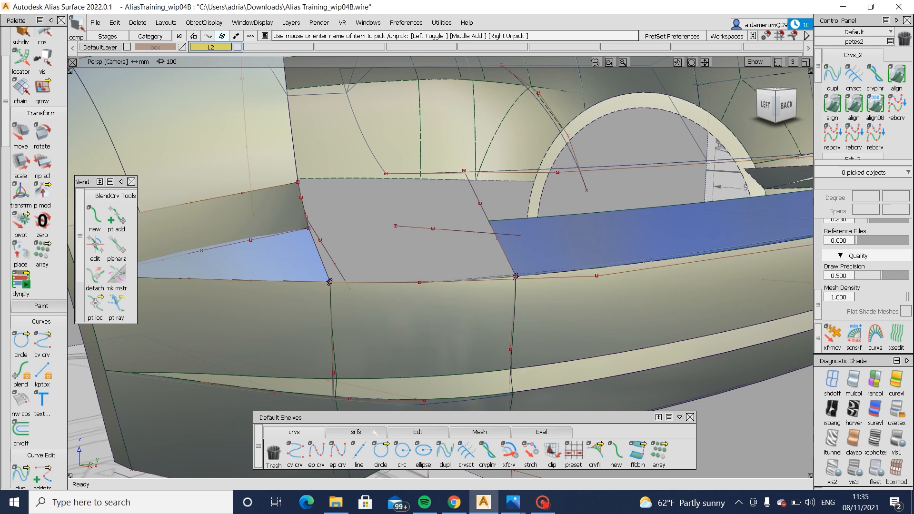
{"action": "left_click", "coordinate": [357, 433]}
{"action": "left_click", "coordinate": [324, 259]}
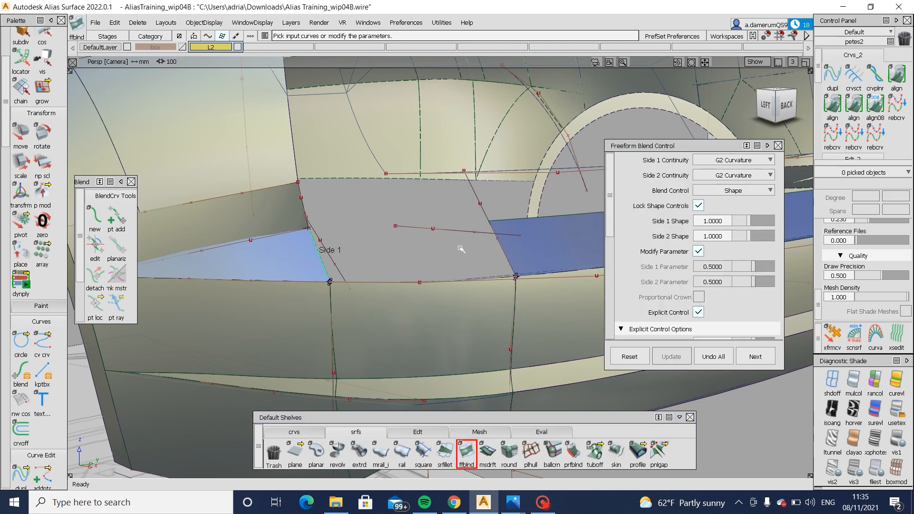
{"action": "left_click", "coordinate": [502, 249]}
{"action": "left_click", "coordinate": [511, 268]}
- Extend the new blend surface's outer edge past the top edge of the bumper
{"action": "left_click_drag", "start_coordinate": [406, 253], "coordinate": [431, 340], "text": "alt+shift"}
{"action": "left_click_drag", "start_coordinate": [415, 307], "coordinate": [431, 433], "text": "ctrl+shift"}
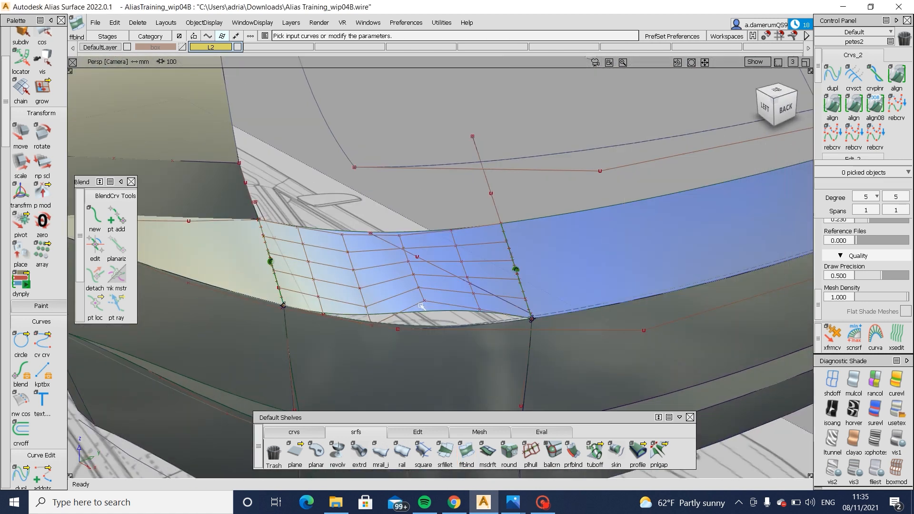
{"action": "left_click", "coordinate": [431, 433]}
{"action": "left_click", "coordinate": [595, 452]}
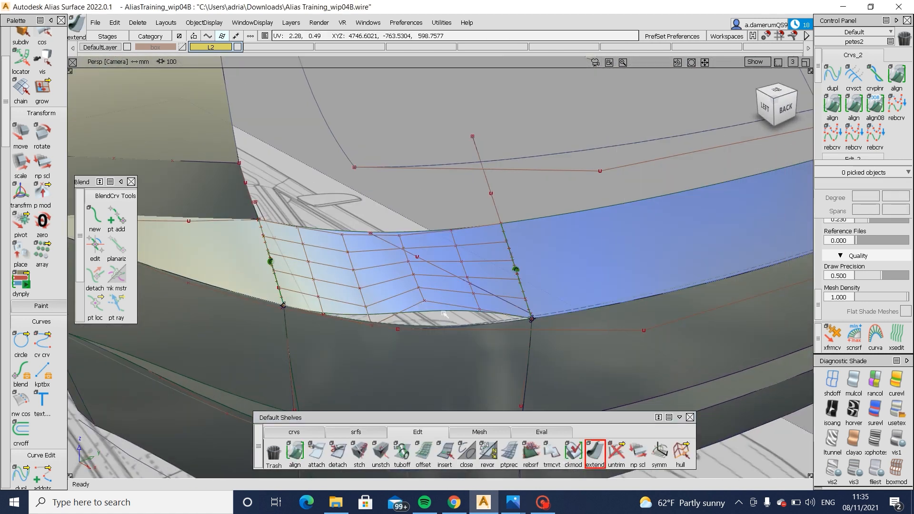
{"action": "left_click_drag", "start_coordinate": [443, 312], "coordinate": [420, 326]}
{"action": "key", "text": "Return"}
- Trim off the part of the extended blend surface that overhangs the bumper's upper edge
{"action": "left_click", "coordinate": [449, 303]}
{"action": "left_click", "coordinate": [415, 325]}
{"action": "left_click", "coordinate": [476, 347]}
{"action": "left_click_drag", "start_coordinate": [448, 285], "coordinate": [430, 295], "text": "ctrl+shift"}
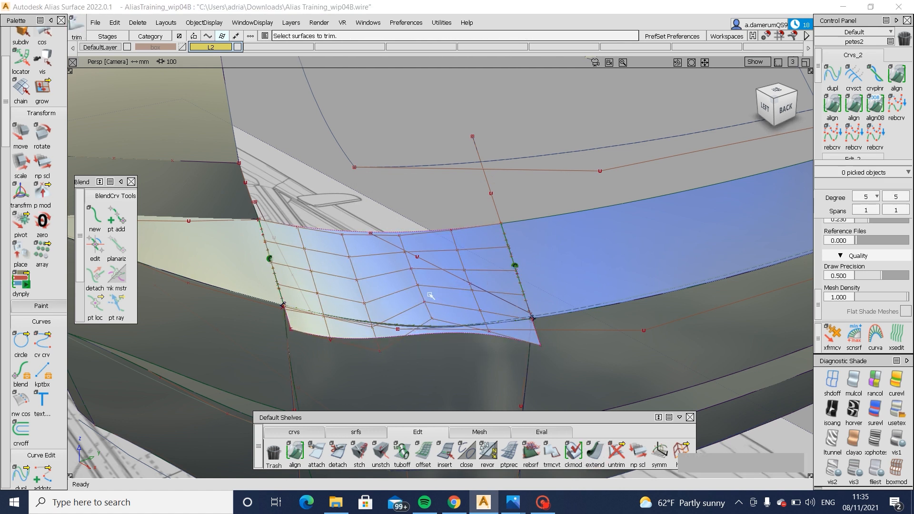
{"action": "left_click", "coordinate": [430, 295]}
{"action": "left_click", "coordinate": [430, 295]}
{"action": "key", "text": "space"}
{"action": "left_click_drag", "start_coordinate": [333, 332], "coordinate": [462, 293], "text": "alt+shift"}
{"action": "left_click", "coordinate": [732, 355]}
{"action": "key", "text": "space"}
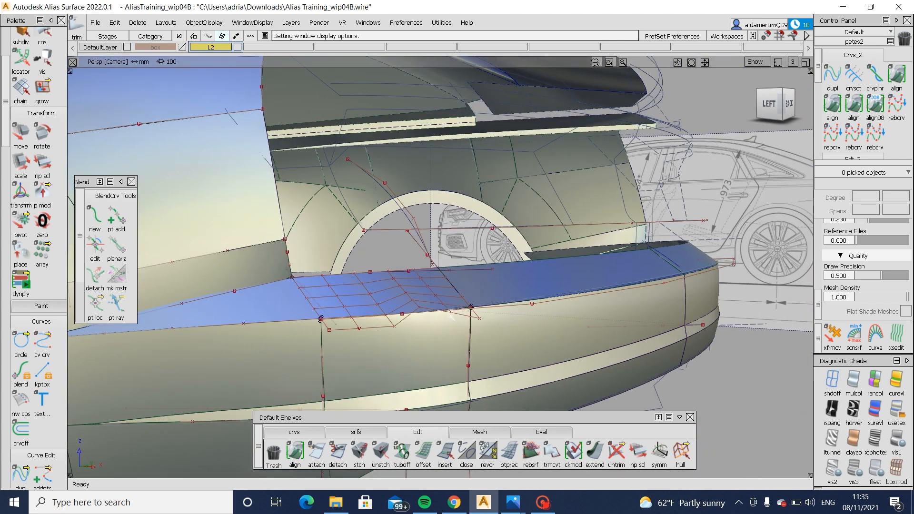
{"action": "left_click", "coordinate": [389, 290]}
- Build a multi-surface draft from the rear ledge's inner edge with Flip Surface off and a draft angle of 0
{"action": "left_click", "coordinate": [356, 432]}
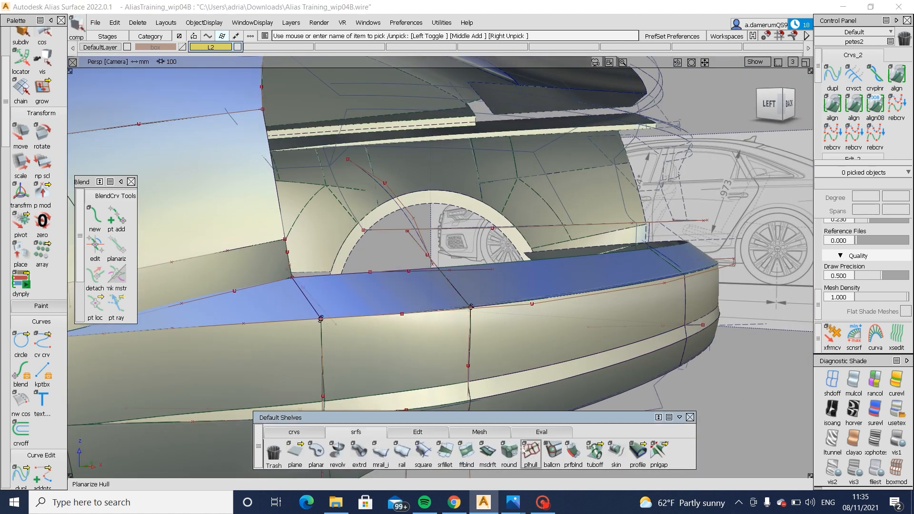
{"action": "left_click", "coordinate": [489, 452]}
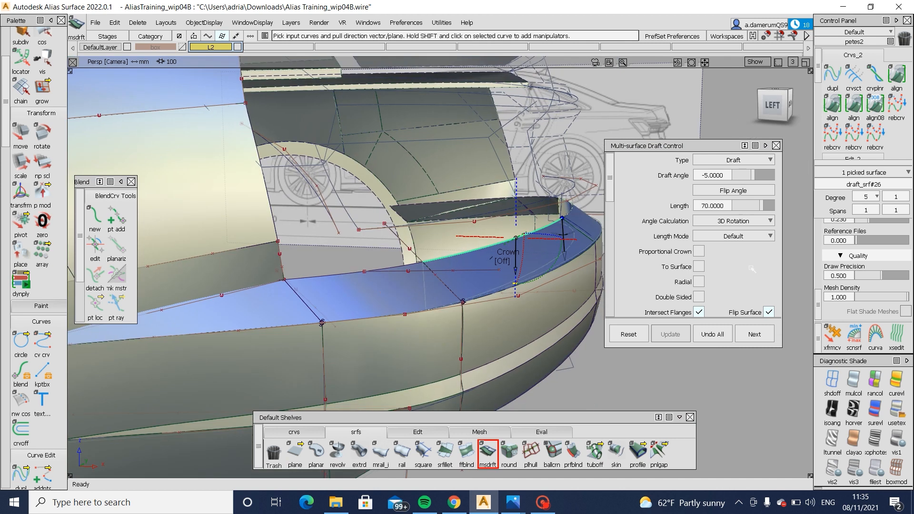
{"action": "scroll", "coordinate": [750, 268], "scroll_direction": "down", "scroll_amount": 1}
{"action": "left_click", "coordinate": [769, 300]}
{"action": "left_click", "coordinate": [773, 104]}
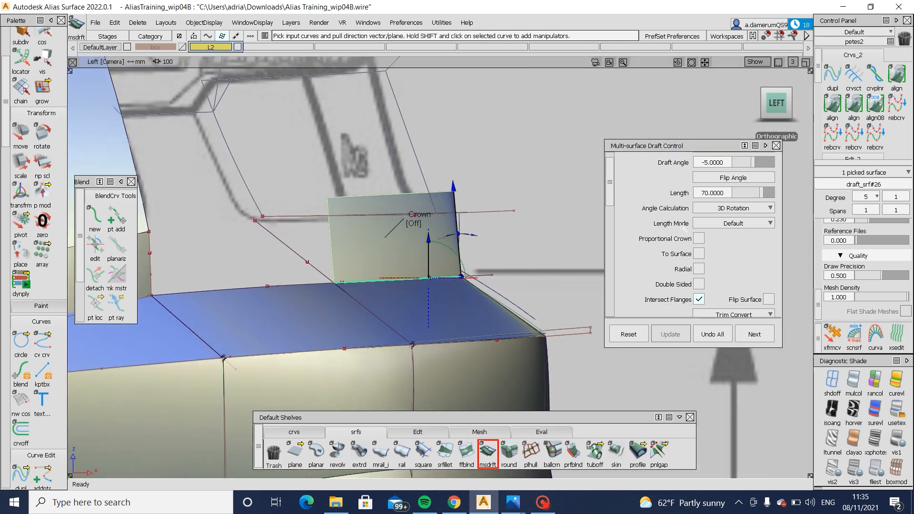
{"action": "left_click", "coordinate": [723, 163]}
{"action": "type", "text": "0"}
{"action": "key", "text": "Return"}
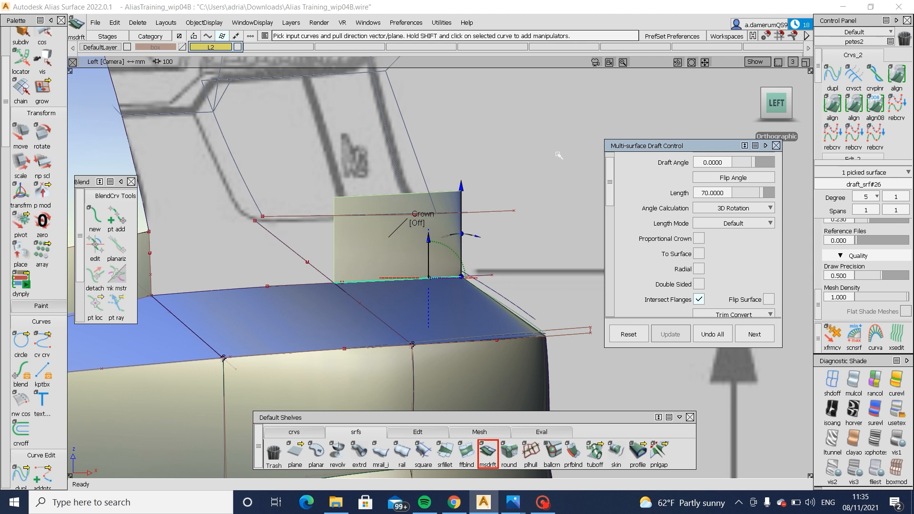
- Temporarily delete the draft surface to compare the area with the side blueprint, and undo the deletion
{"action": "middle_click_drag", "start_coordinate": [345, 144], "coordinate": [408, 137], "text": "alt+shift"}
{"action": "left_click_drag", "start_coordinate": [410, 142], "coordinate": [421, 200], "text": "ctrl+shift"}
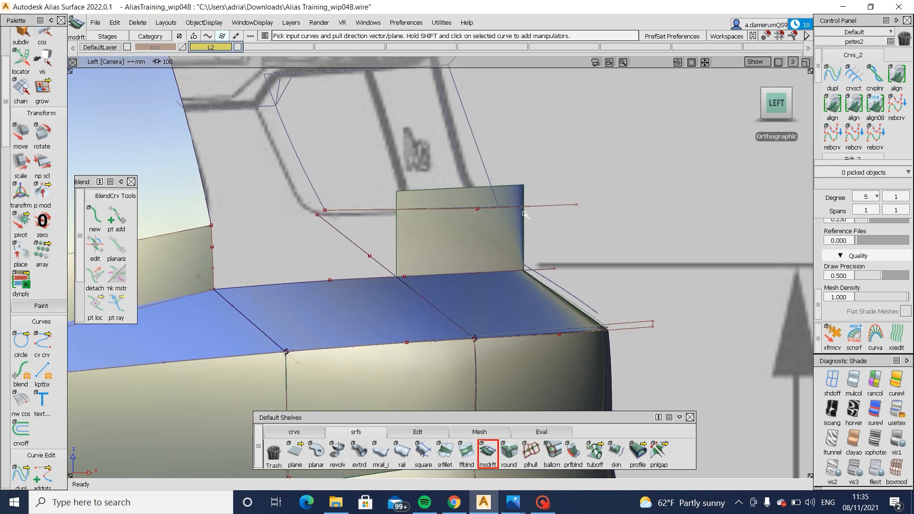
{"action": "left_click", "coordinate": [436, 253]}
{"action": "key", "text": "Delete"}
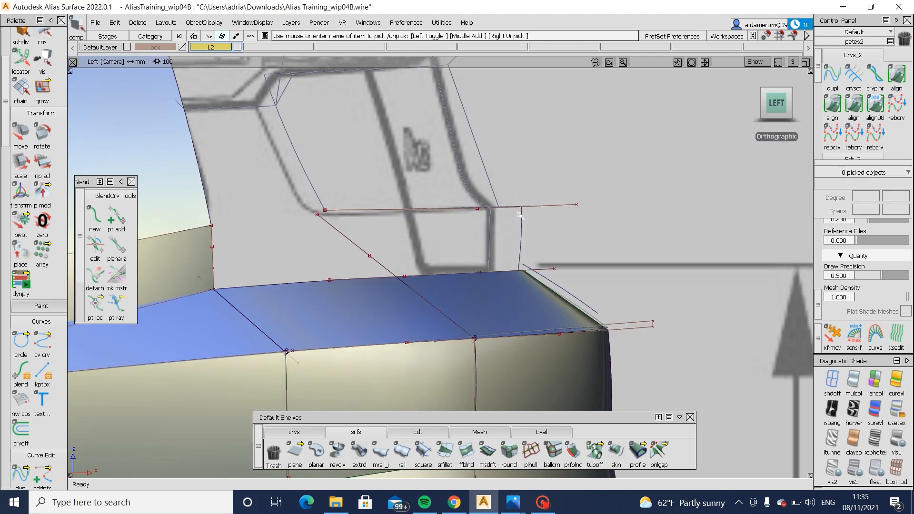
{"action": "key", "text": "ctrl+z"}
- Reopen the draft surface for editing, set its length to 65 and add the corner blend's inner edge to it
{"action": "left_click_drag", "start_coordinate": [553, 244], "coordinate": [493, 248], "text": "ctrl+shift"}
{"action": "left_click", "coordinate": [492, 248]}
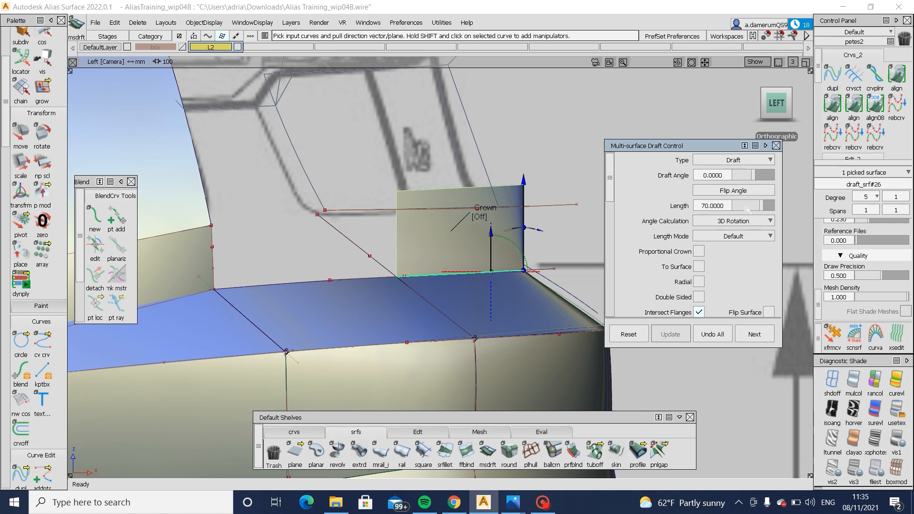
{"action": "right_click_drag", "start_coordinate": [434, 168], "coordinate": [400, 183], "text": "alt+shift"}
{"action": "middle_click_drag", "start_coordinate": [401, 183], "coordinate": [422, 202], "text": "alt+shift"}
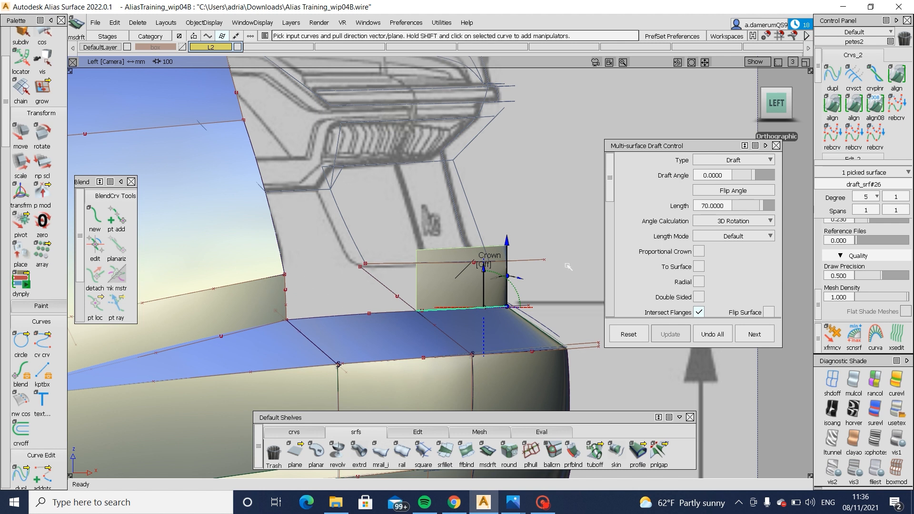
{"action": "left_click_drag", "start_coordinate": [749, 207], "coordinate": [760, 210]}
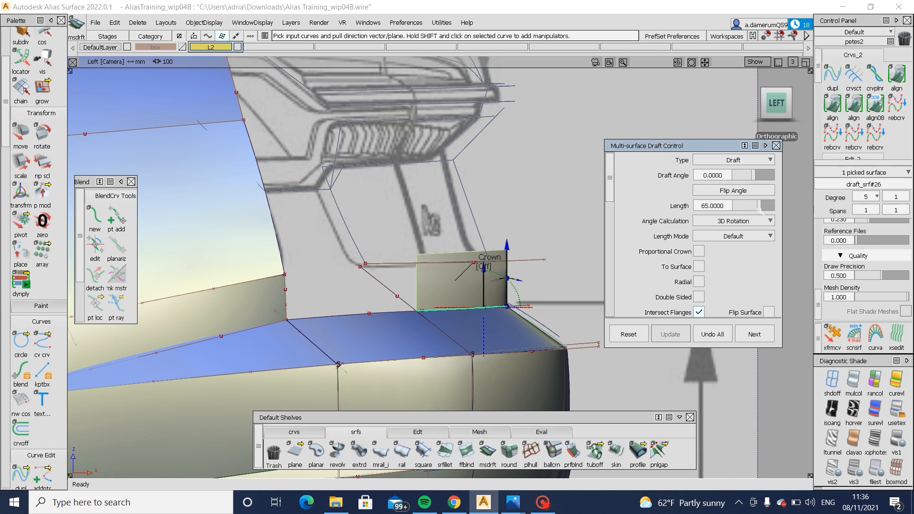
{"action": "left_click", "coordinate": [361, 314]}
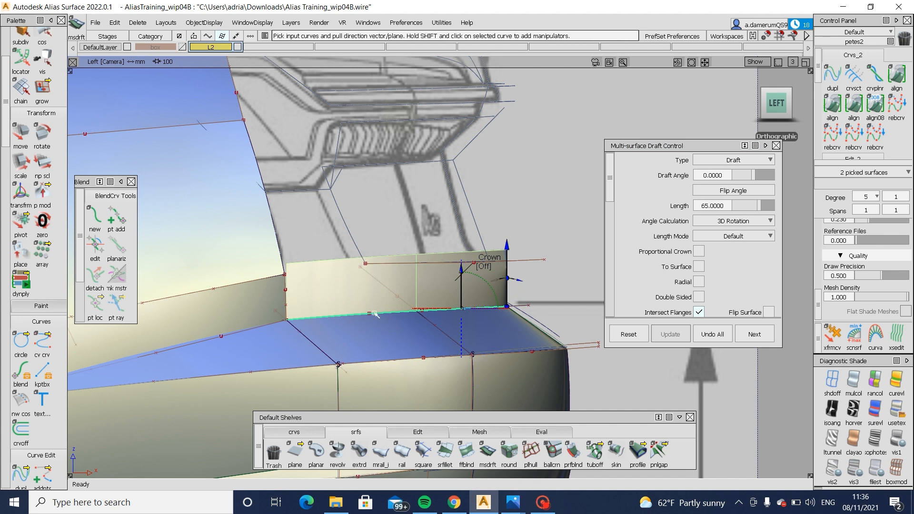
- Compare the drafted wall seen from the rear with the rear-angle reference photo, and switch back to Alias
{"action": "left_click_drag", "start_coordinate": [375, 315], "coordinate": [333, 279], "text": "alt+shift"}
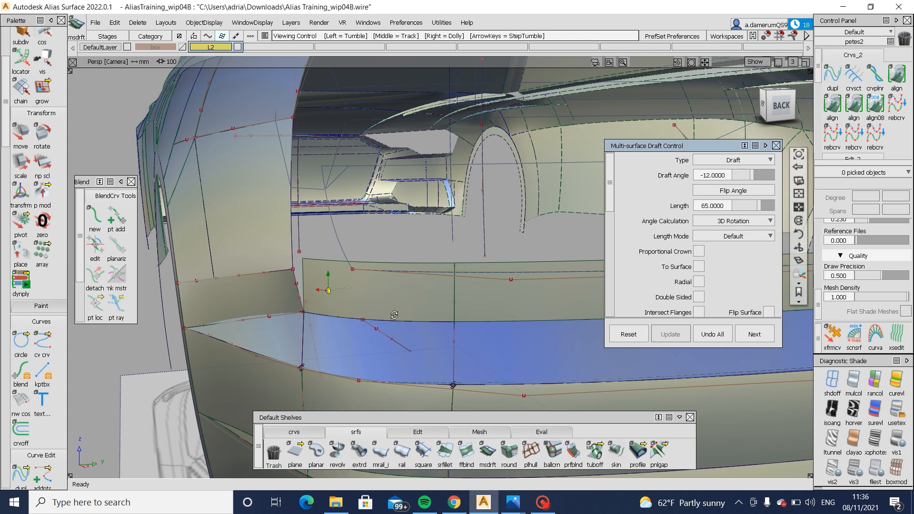
{"action": "left_click_drag", "start_coordinate": [466, 269], "coordinate": [424, 286], "text": "alt+shift"}
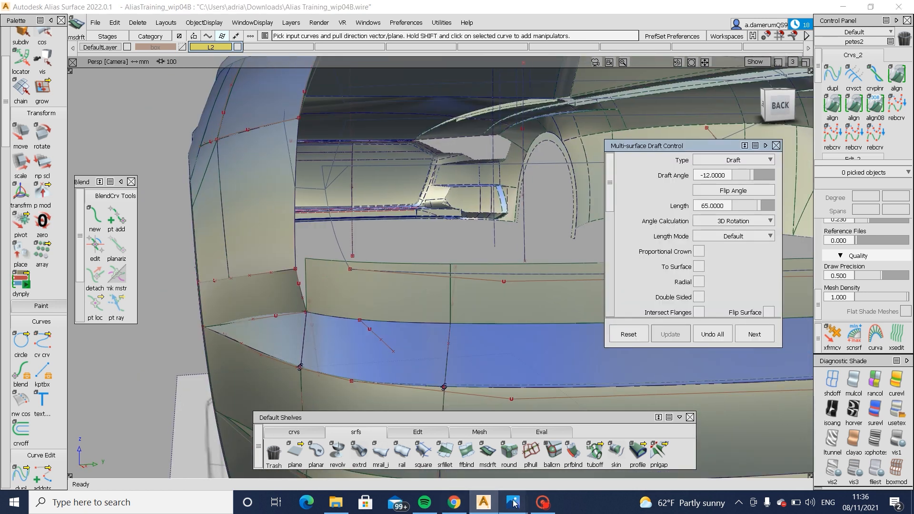
{"action": "mouse_move", "coordinate": [513, 502]}
{"action": "left_click", "coordinate": [554, 450]}
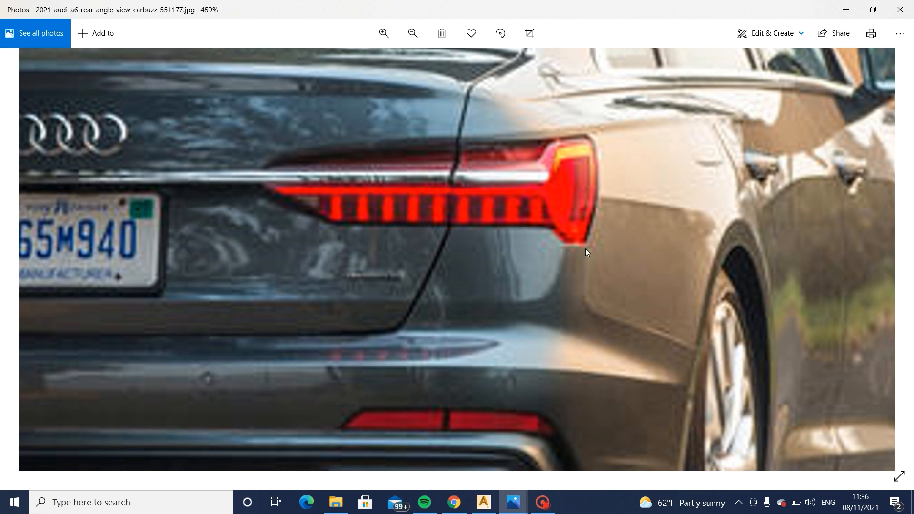
{"action": "left_click", "coordinate": [495, 500]}
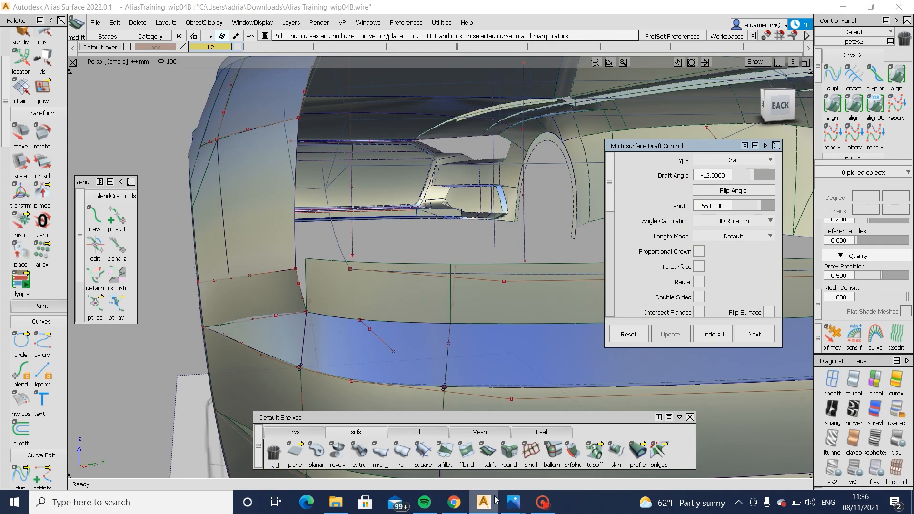
- Examine how the drafted wall meets the side panel and follows the ledge around the bumper corner
{"action": "left_click_drag", "start_coordinate": [376, 315], "coordinate": [289, 300], "text": "alt+shift"}
{"action": "right_click_drag", "start_coordinate": [280, 298], "coordinate": [291, 286], "text": "alt+shift"}
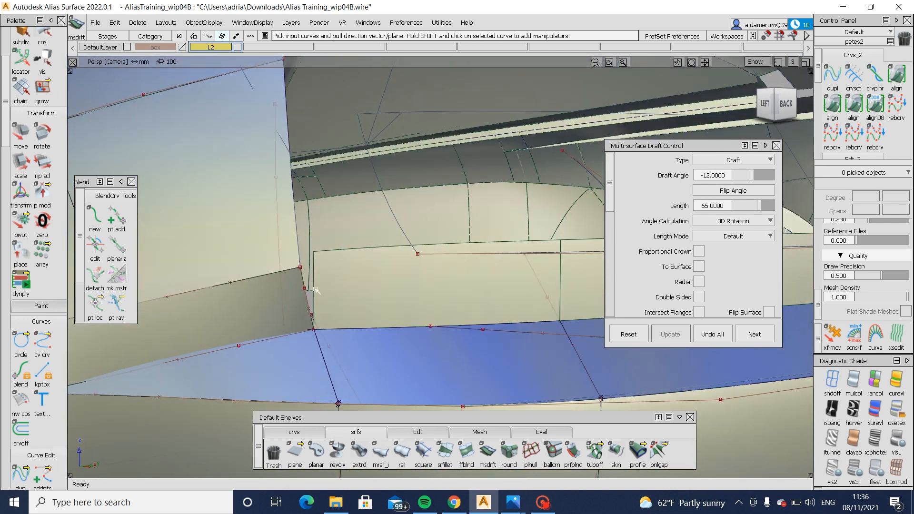
{"action": "left_click_drag", "start_coordinate": [298, 306], "coordinate": [441, 328], "text": "alt+shift"}
{"action": "right_click_drag", "start_coordinate": [440, 329], "coordinate": [405, 333], "text": "alt+shift"}
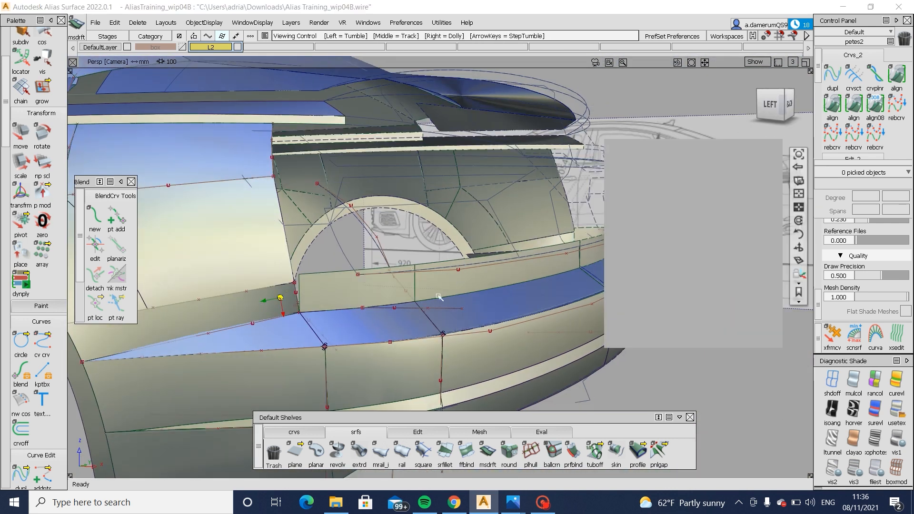
{"action": "right_click_drag", "start_coordinate": [408, 266], "coordinate": [440, 286], "text": "alt+shift"}
{"action": "left_click_drag", "start_coordinate": [441, 286], "coordinate": [259, 295], "text": "alt+shift"}
{"action": "left_click_drag", "start_coordinate": [368, 271], "coordinate": [548, 281], "text": "alt+shift"}
{"action": "left_click_drag", "start_coordinate": [524, 287], "coordinate": [471, 291], "text": "ctrl+shift"}
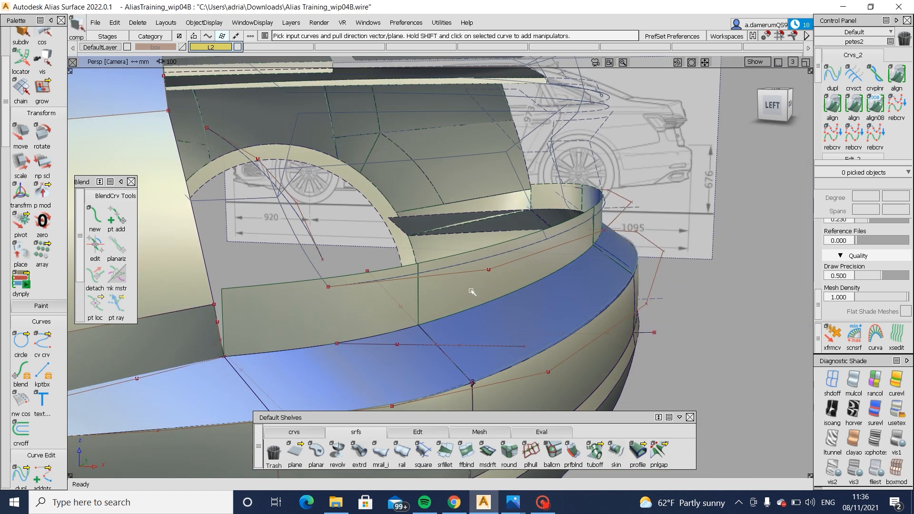
- Reopen the draft wall and turn on Proportional Crown with Crown Flip and a crown value of 0.015
{"action": "left_click", "coordinate": [442, 286]}
{"action": "left_click", "coordinate": [773, 106]}
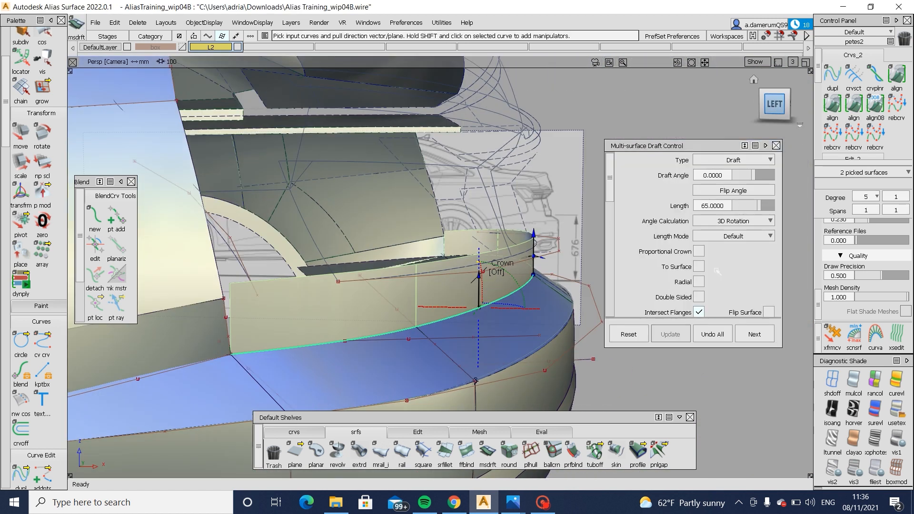
{"action": "left_click", "coordinate": [702, 252]}
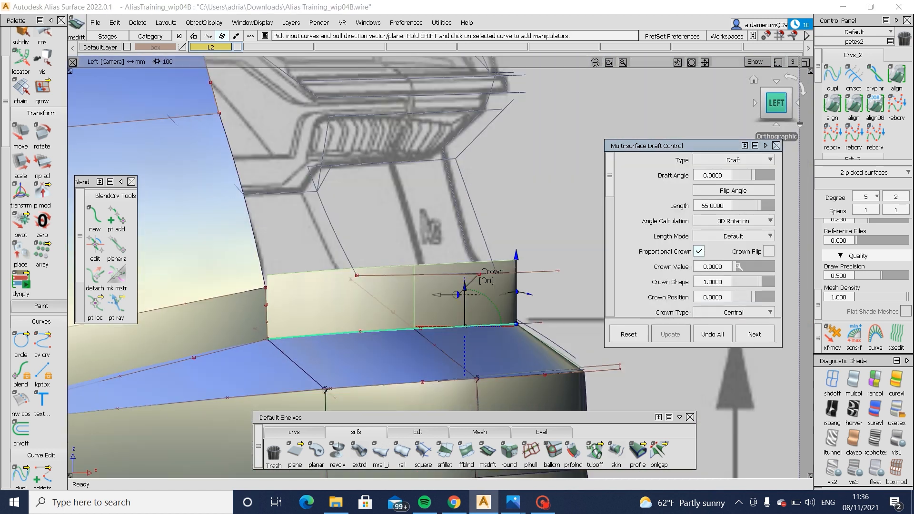
{"action": "left_click_drag", "start_coordinate": [737, 266], "coordinate": [742, 267]}
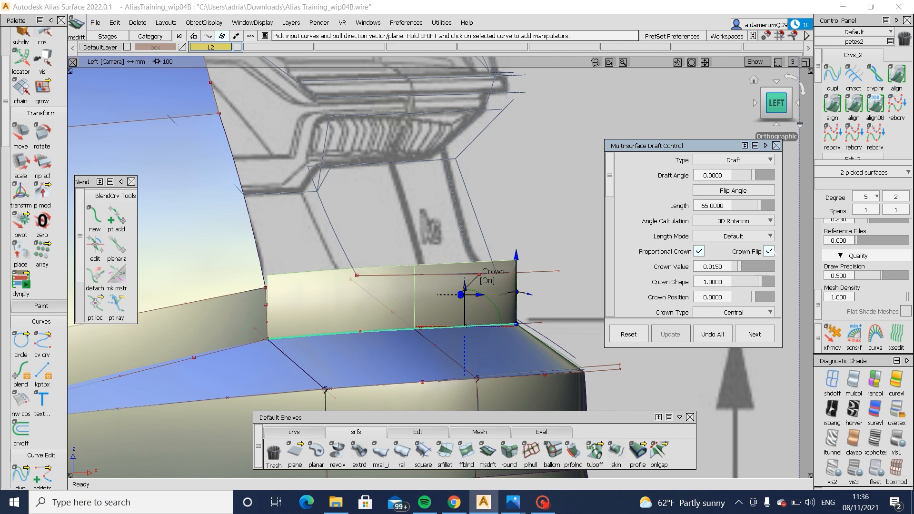
- Delete the short corner piece of the drafted wall between the side panel and the rear section
{"action": "left_click_drag", "start_coordinate": [424, 258], "coordinate": [491, 296], "text": "alt+shift"}
{"action": "left_click_drag", "start_coordinate": [458, 305], "coordinate": [458, 268], "text": "ctrl+shift"}
{"action": "right_click_drag", "start_coordinate": [418, 302], "coordinate": [408, 257], "text": "alt+shift"}
{"action": "left_click_drag", "start_coordinate": [408, 253], "coordinate": [379, 288], "text": "ctrl+shift"}
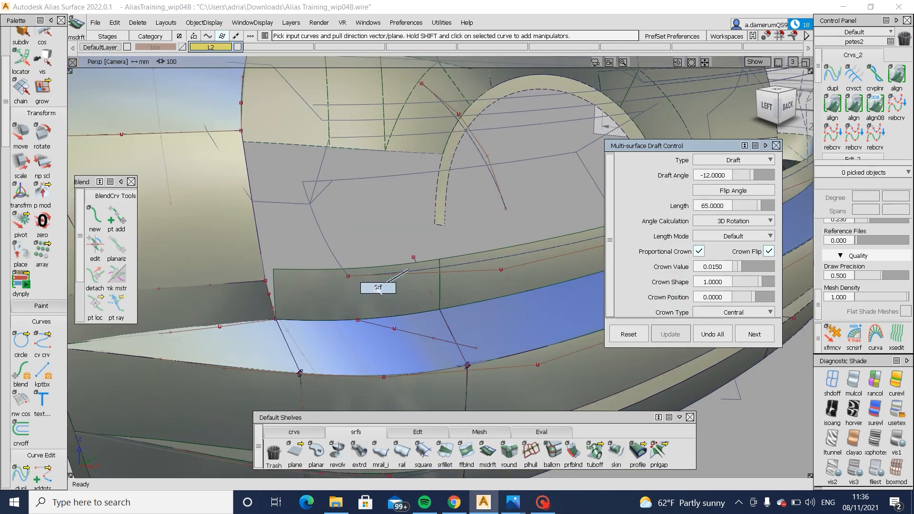
{"action": "left_click", "coordinate": [378, 291]}
{"action": "key", "text": "Delete"}
- Project the horizontal upper-edge curve onto the rear drafted wall in the left view
{"action": "left_click_drag", "start_coordinate": [469, 272], "coordinate": [439, 287], "text": "ctrl+shift"}
{"action": "left_click", "coordinate": [465, 286]}
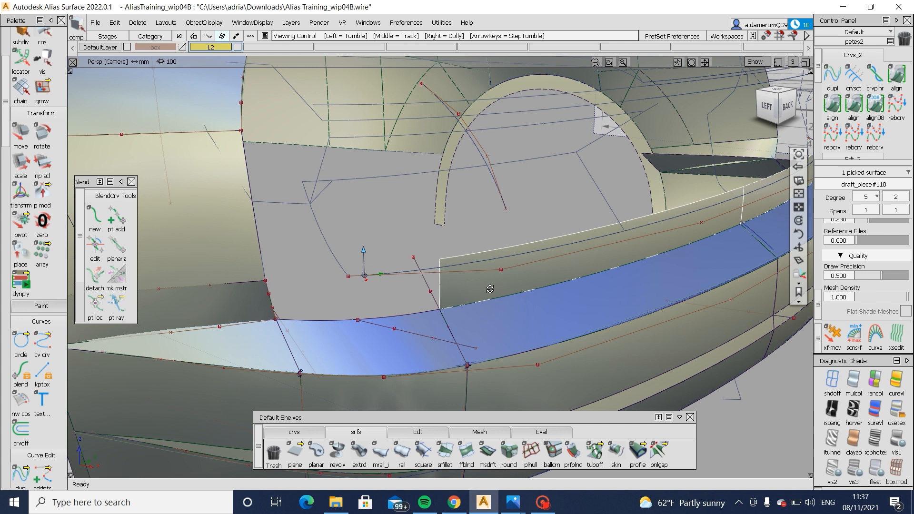
{"action": "left_click", "coordinate": [767, 107], "text": "alt+shift"}
{"action": "right_click_drag", "start_coordinate": [425, 292], "coordinate": [501, 275], "text": "ctrl+shift"}
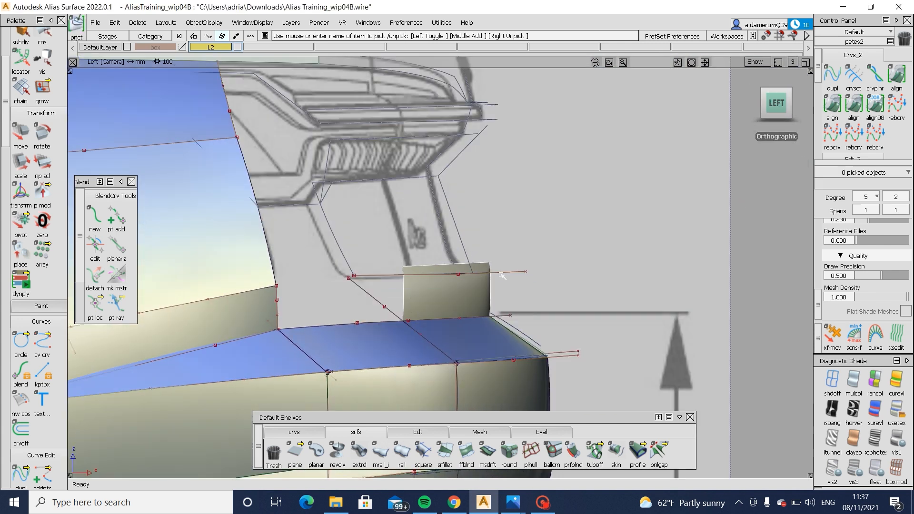
{"action": "left_click", "coordinate": [507, 273]}
{"action": "key", "text": "space"}
{"action": "left_click_drag", "start_coordinate": [544, 296], "coordinate": [551, 262], "text": "alt+shift"}
- Delete the surplus projected curve-on-surface from the rear drafted wall
{"action": "right_click_drag", "start_coordinate": [550, 262], "coordinate": [510, 286], "text": "ctrl+shift"}
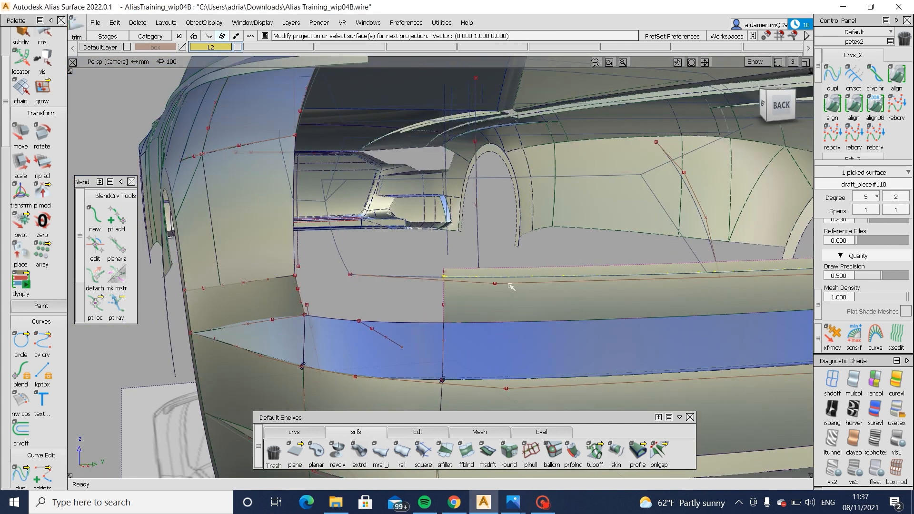
{"action": "left_click", "coordinate": [487, 300]}
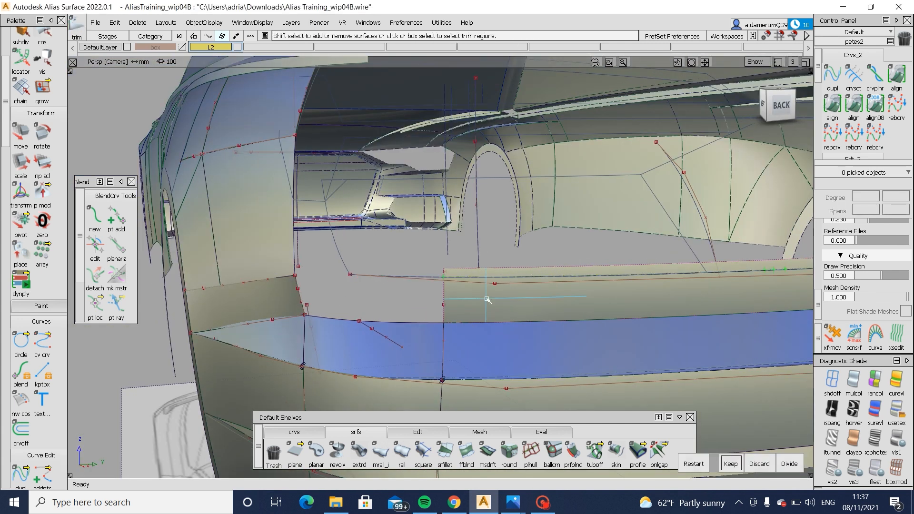
{"action": "middle_click_drag", "start_coordinate": [710, 319], "coordinate": [353, 331], "text": "alt+shift"}
{"action": "left_click_drag", "start_coordinate": [696, 333], "coordinate": [660, 305], "text": "ctrl+shift"}
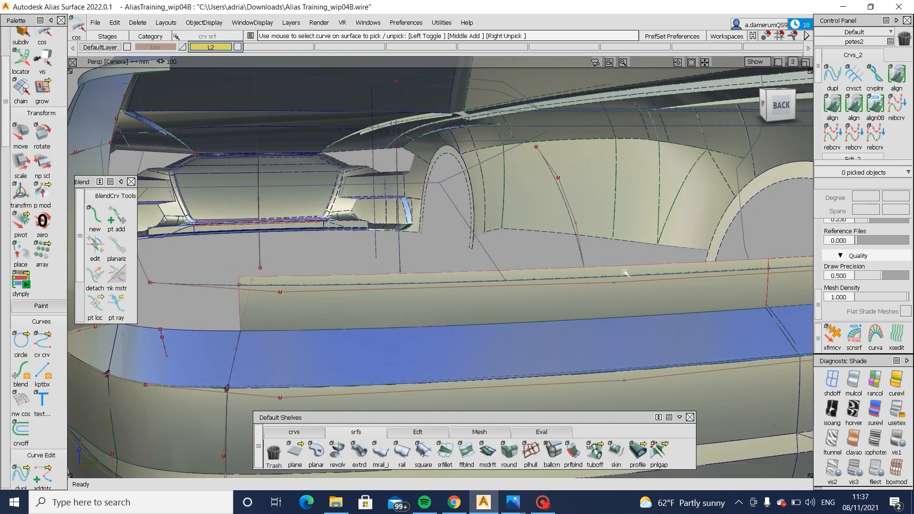
{"action": "left_click", "coordinate": [626, 274]}
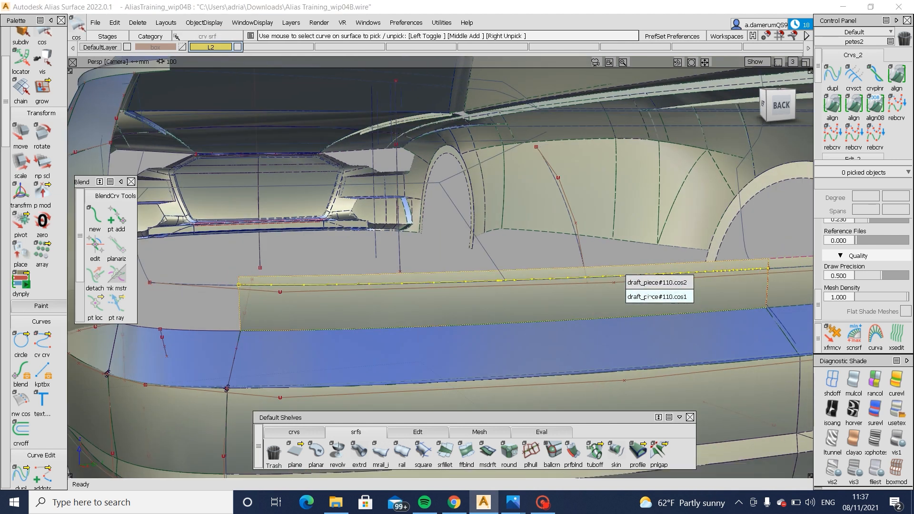
{"action": "left_click", "coordinate": [649, 297]}
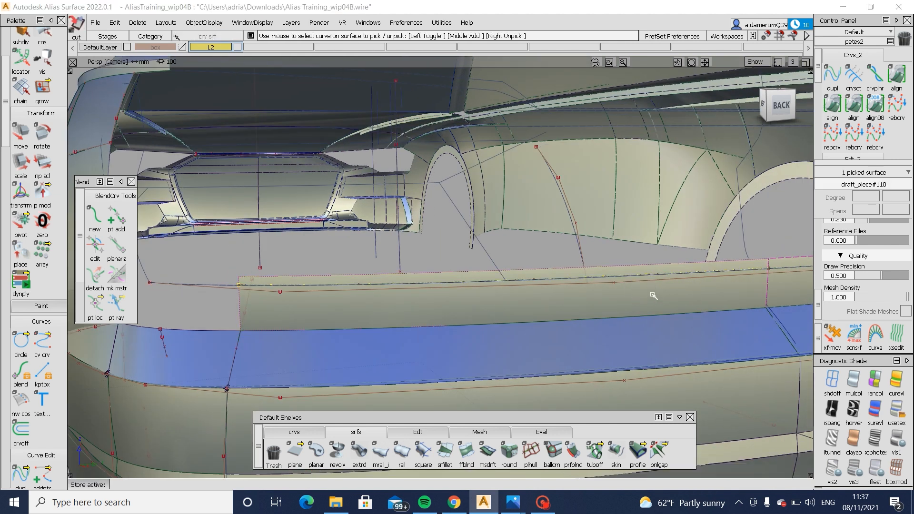
- Trim the rear drafted wall along the projected curve, keeping the lower region, and view the result around the bumper
{"action": "left_click_drag", "start_coordinate": [607, 308], "coordinate": [607, 309], "text": "ctrl+shift"}
{"action": "left_click", "coordinate": [606, 305]}
{"action": "left_click", "coordinate": [732, 463]}
{"action": "right_click_drag", "start_coordinate": [476, 328], "coordinate": [322, 308], "text": "alt+shift"}
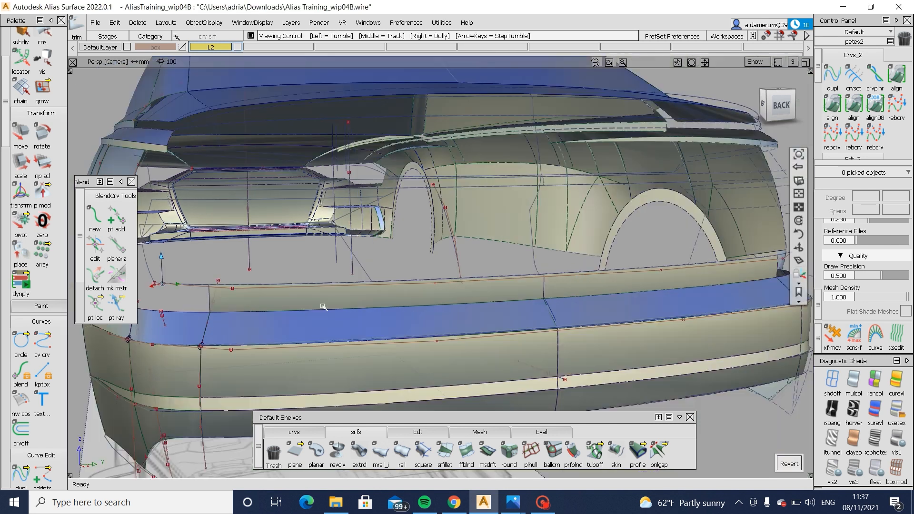
{"action": "left_click_drag", "start_coordinate": [323, 309], "coordinate": [355, 286], "text": "alt+shift"}
{"action": "right_click_drag", "start_coordinate": [355, 286], "coordinate": [295, 278], "text": "alt+shift"}
{"action": "left_click_drag", "start_coordinate": [295, 279], "coordinate": [488, 306], "text": "alt+shift"}
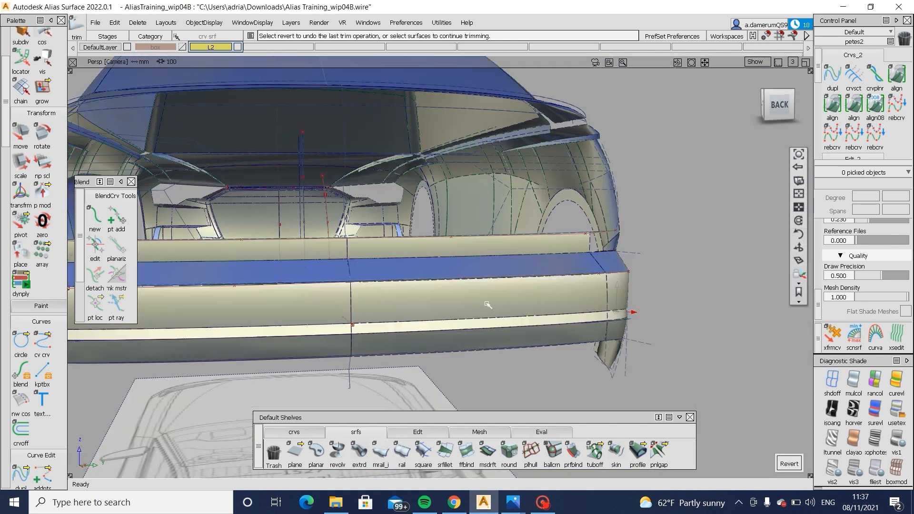
{"action": "middle_click_drag", "start_coordinate": [488, 307], "coordinate": [367, 265], "text": "alt+shift"}
{"action": "right_click_drag", "start_coordinate": [453, 301], "coordinate": [742, 142], "text": "alt+shift"}
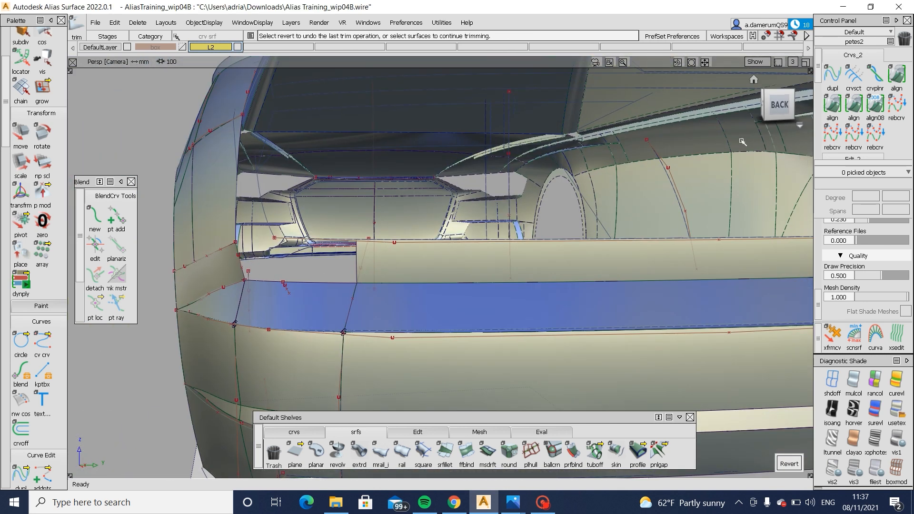
- Restore the untrimmed rear wall and extend only the upper corner of its outer end by about 15.4 mm
{"action": "left_click", "coordinate": [776, 106]}
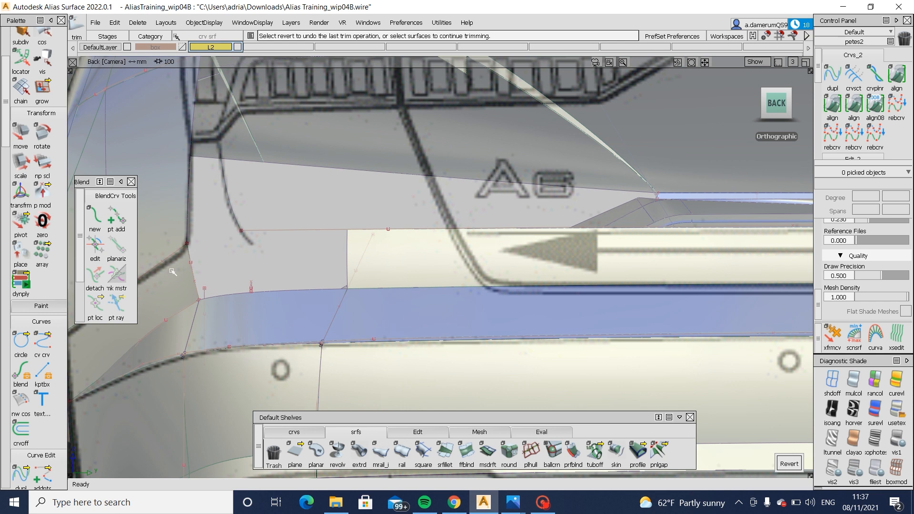
{"action": "left_click_drag", "start_coordinate": [382, 286], "coordinate": [383, 314], "text": "ctrl+shift"}
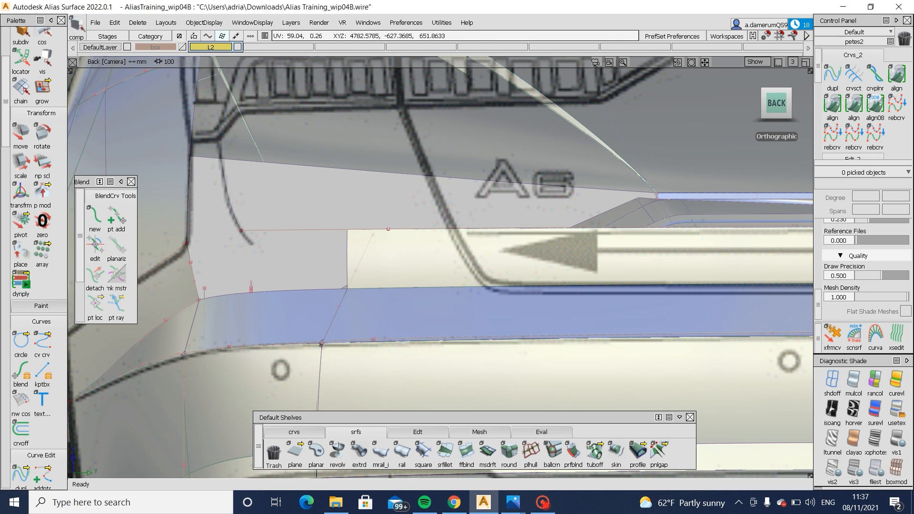
{"action": "left_click", "coordinate": [382, 281]}
{"action": "right_click_drag", "start_coordinate": [383, 286], "coordinate": [383, 319], "text": "ctrl+shift"}
{"action": "left_click_drag", "start_coordinate": [390, 302], "coordinate": [389, 276], "text": "ctrl+shift"}
{"action": "left_click", "coordinate": [410, 432]}
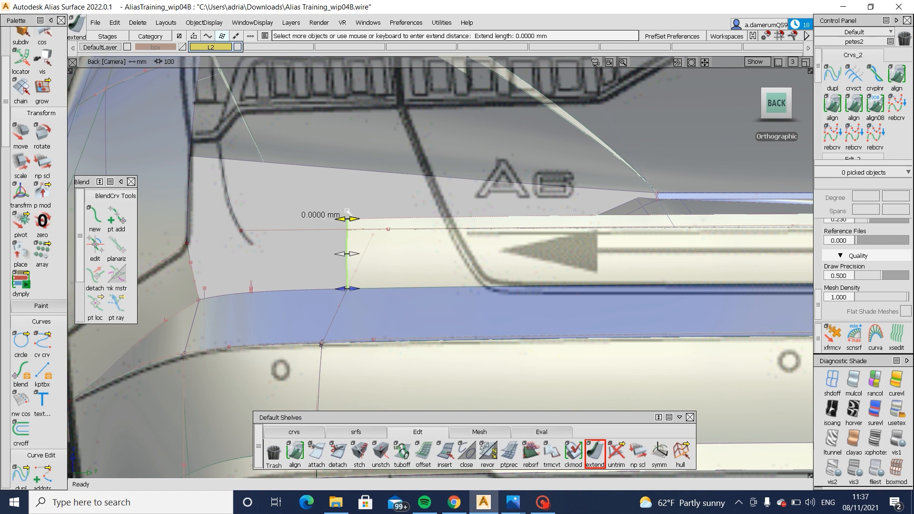
{"action": "left_click_drag", "start_coordinate": [328, 225], "coordinate": [304, 229]}
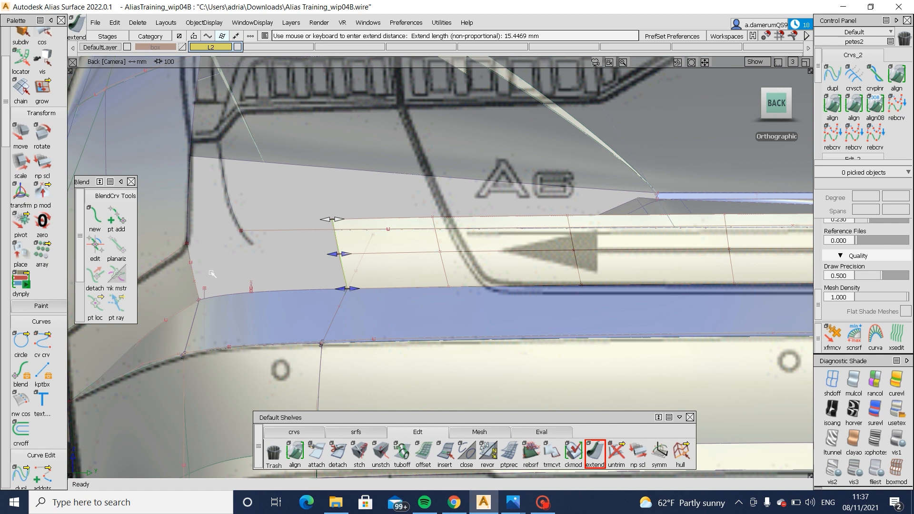
- Compare the slanted end of the wall with the rear-angle reference photo and return to Alias
{"action": "mouse_move", "coordinate": [509, 502]}
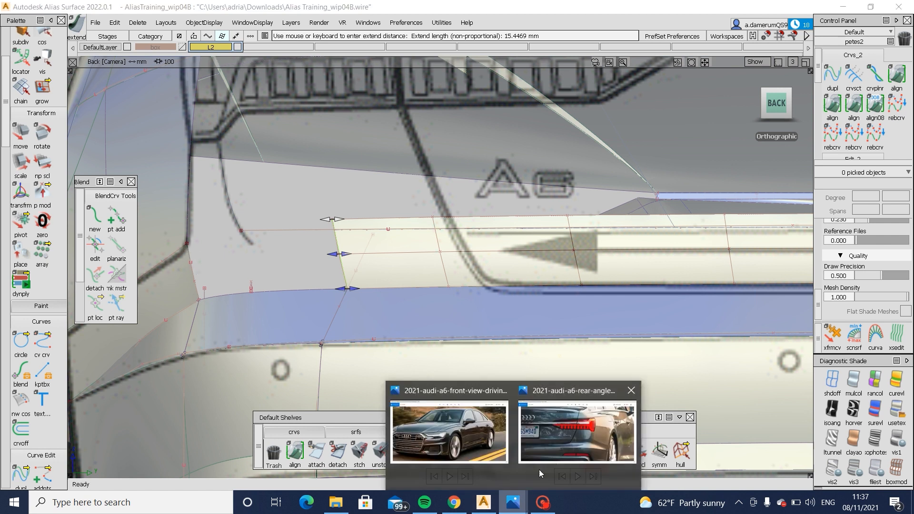
{"action": "left_click", "coordinate": [546, 465]}
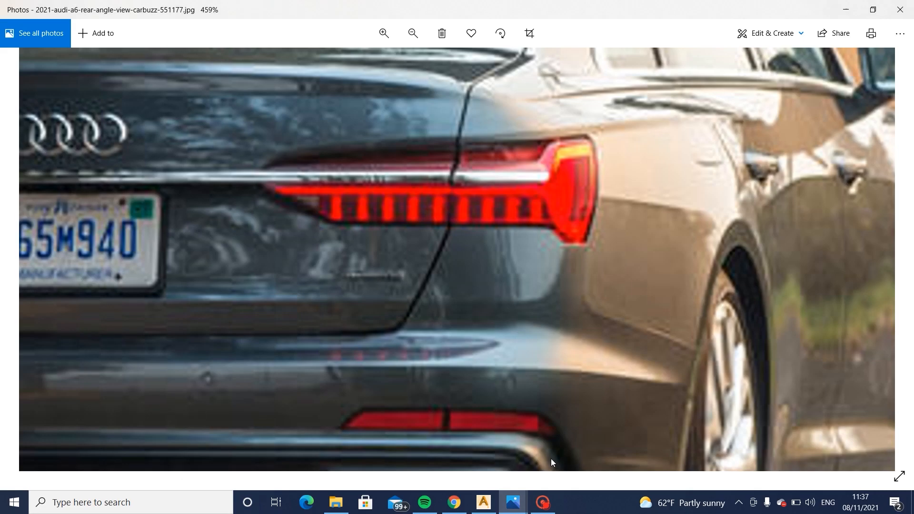
{"action": "left_click", "coordinate": [483, 502]}
- Trim the extended rear wall along its projected upper curve, keeping the lower region
{"action": "left_click", "coordinate": [419, 202]}
{"action": "left_click_drag", "start_coordinate": [418, 229], "coordinate": [355, 268], "text": "ctrl+shift"}
{"action": "left_click", "coordinate": [340, 259]}
{"action": "mouse_move", "coordinate": [223, 260]}
{"action": "left_mouse_down", "text": "alt+shift"}
{"action": "mouse_move", "coordinate": [382, 290]}
{"action": "mouse_move", "coordinate": [417, 253]}
{"action": "left_mouse_up", "text": "alt+shift"}
{"action": "right_click_drag", "start_coordinate": [416, 236], "coordinate": [356, 271], "text": "ctrl+shift"}
{"action": "left_click", "coordinate": [365, 266]}
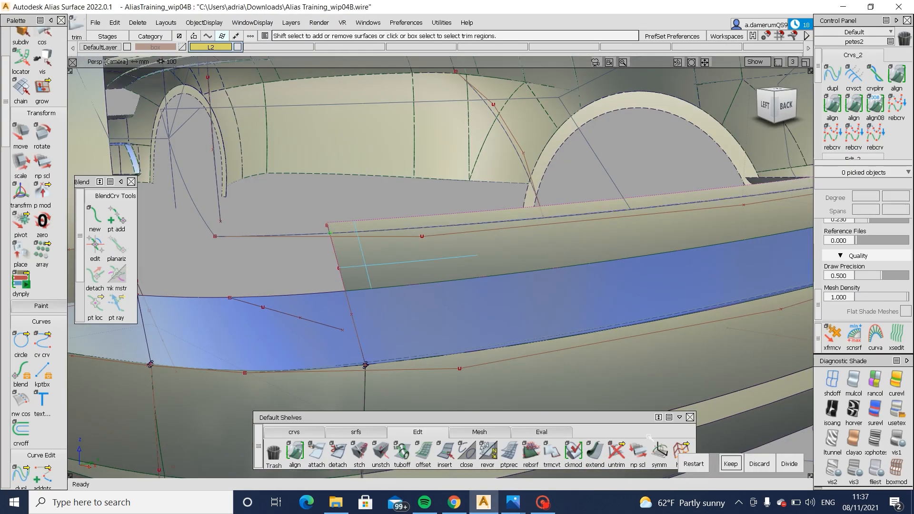
{"action": "left_click", "coordinate": [729, 464]}
- Create a freeform blend with G2 curvature on both sides between the rear wall's slanted end and the side panel's edge
{"action": "left_click", "coordinate": [365, 433]}
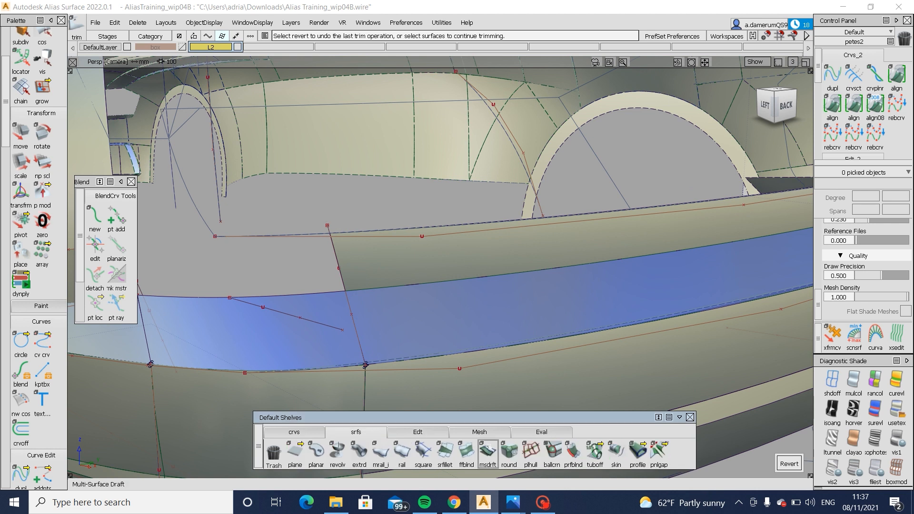
{"action": "left_click", "coordinate": [339, 256]}
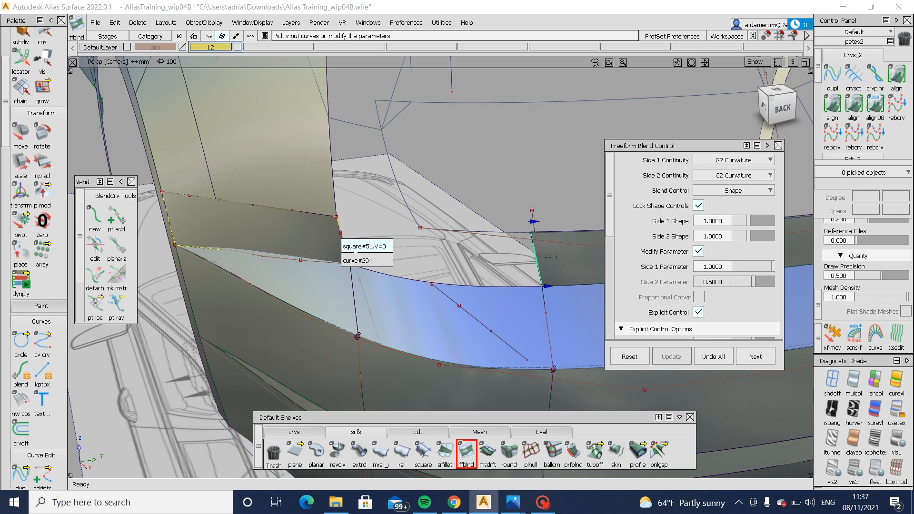
{"action": "left_click", "coordinate": [352, 247]}
{"action": "left_click_drag", "start_coordinate": [373, 276], "coordinate": [481, 280], "text": "alt+shift"}
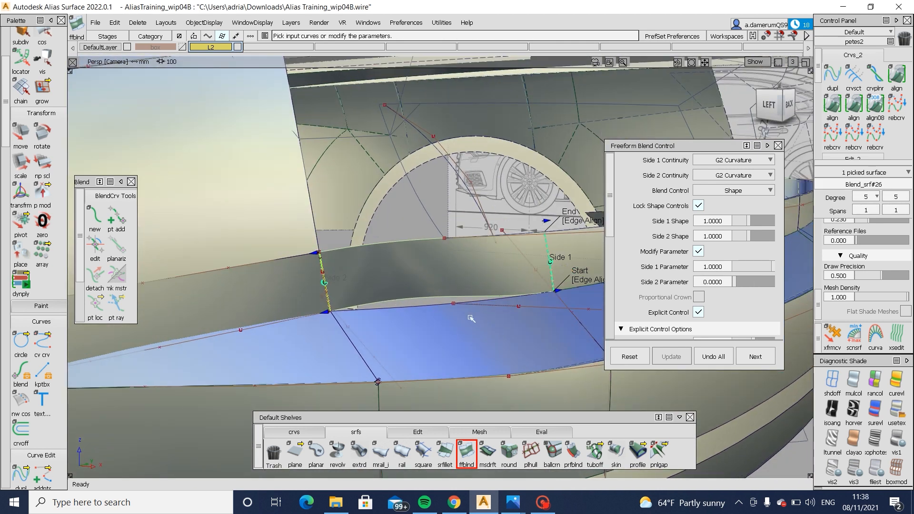
{"action": "left_click_drag", "start_coordinate": [578, 281], "coordinate": [433, 282], "text": "alt+shift"}
- Delete the side panel surface's construction history and open its degree setting
{"action": "left_click_drag", "start_coordinate": [385, 332], "coordinate": [316, 285], "text": "ctrl+shift"}
{"action": "left_click", "coordinate": [345, 248]}
{"action": "left_click_drag", "start_coordinate": [343, 251], "coordinate": [374, 294], "text": "alt+shift"}
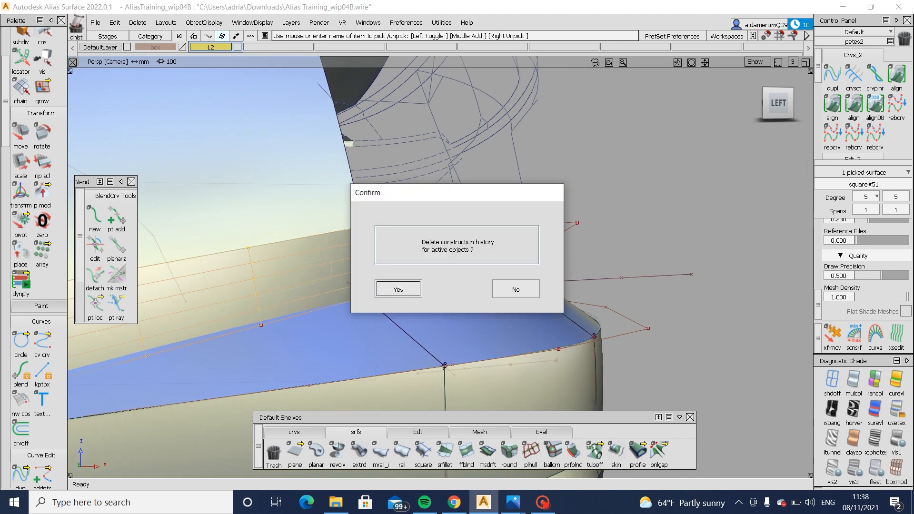
{"action": "left_click", "coordinate": [396, 289]}
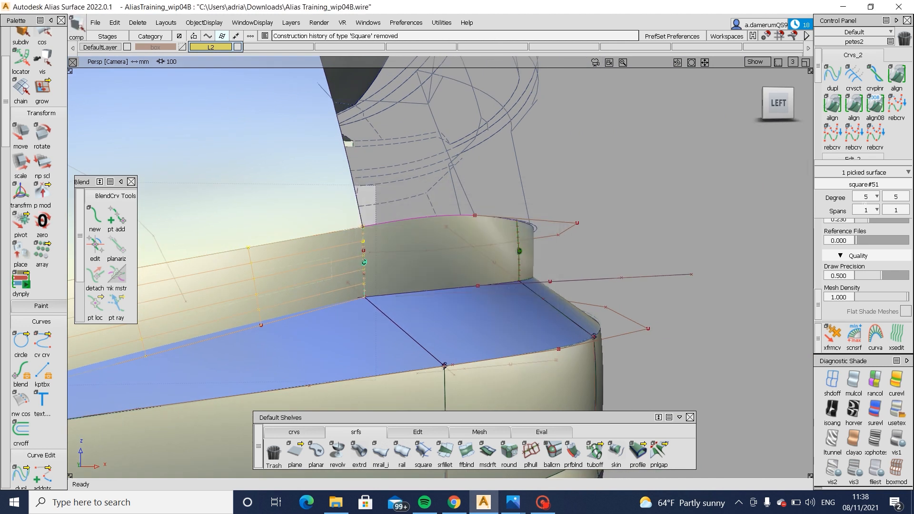
{"action": "left_click", "coordinate": [873, 208]}
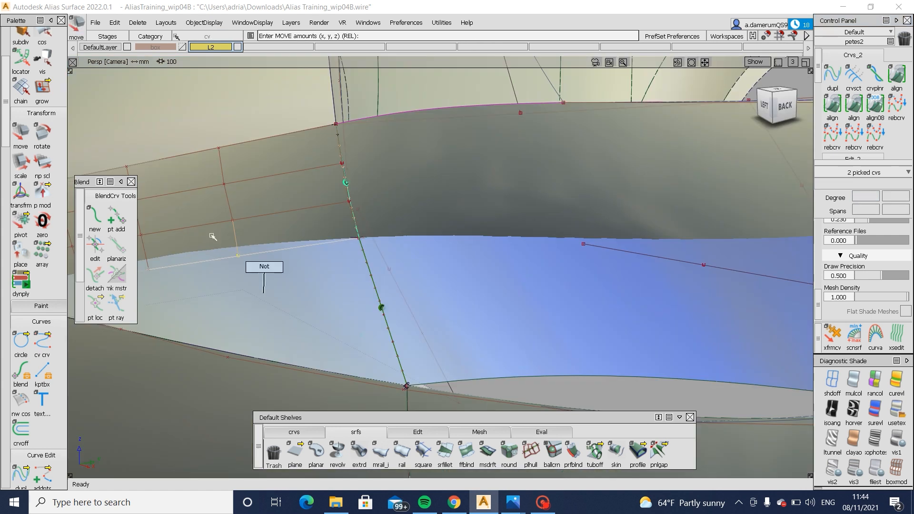
- Adjust the picked CV near the side panel's lower edge in the left view and clear the selection
{"action": "left_click_drag", "start_coordinate": [217, 220], "coordinate": [261, 305]}
{"action": "middle_click_drag", "start_coordinate": [262, 305], "coordinate": [259, 287], "text": "ctrl+shift"}
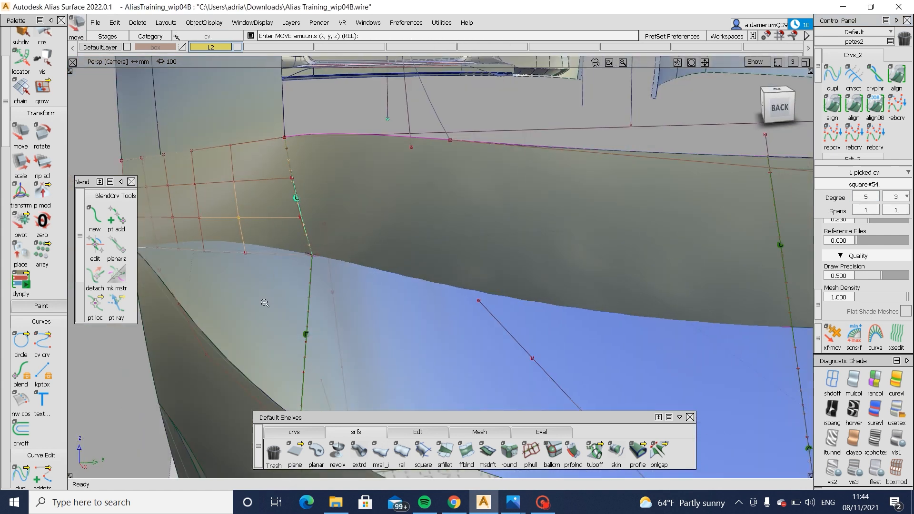
{"action": "scroll", "coordinate": [265, 303], "scroll_direction": "down", "scroll_amount": 4}
{"action": "left_click_drag", "start_coordinate": [265, 303], "coordinate": [453, 277], "text": "alt+shift"}
{"action": "left_click", "coordinate": [774, 110]}
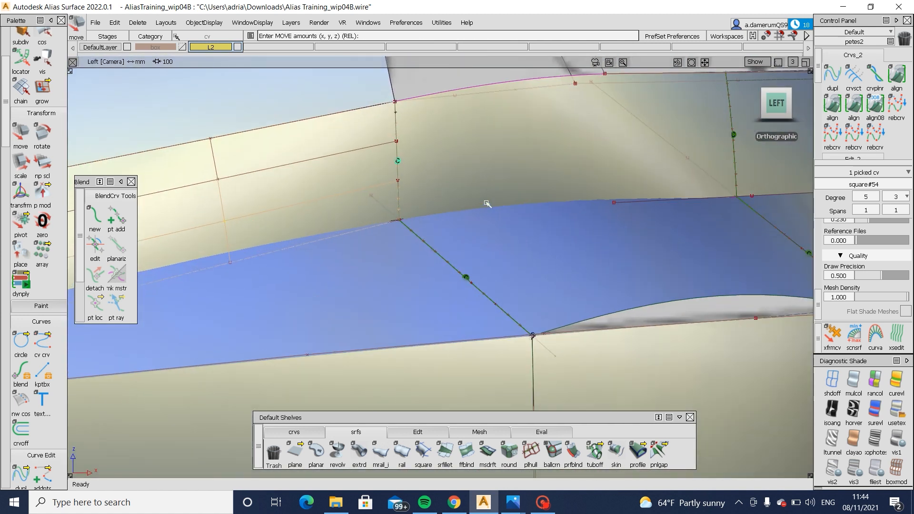
{"action": "left_click_drag", "start_coordinate": [523, 156], "coordinate": [510, 147], "text": "ctrl+shift"}
{"action": "left_click_drag", "start_coordinate": [510, 147], "coordinate": [462, 196], "text": "ctrl+shift"}
{"action": "left_click", "coordinate": [485, 220]}
{"action": "left_click", "coordinate": [464, 274]}
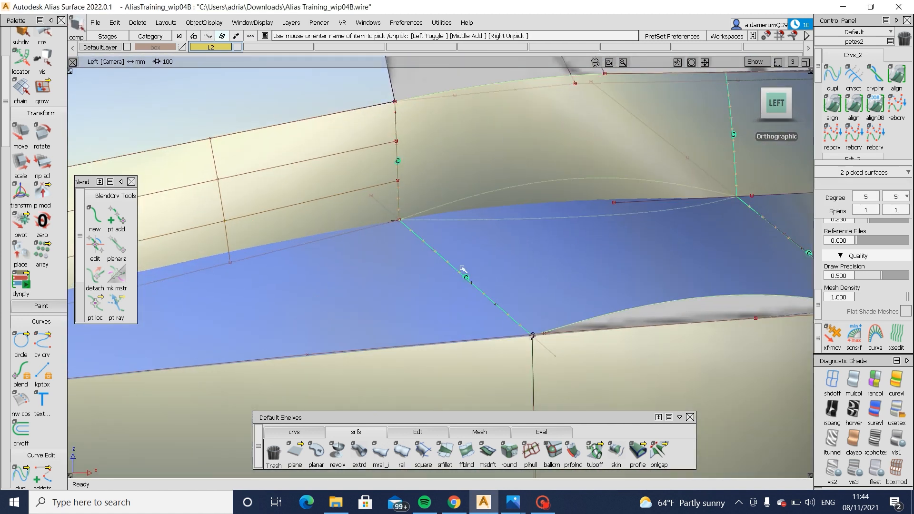
{"action": "right_click_drag", "start_coordinate": [439, 291], "coordinate": [547, 175], "text": "ctrl+shift"}
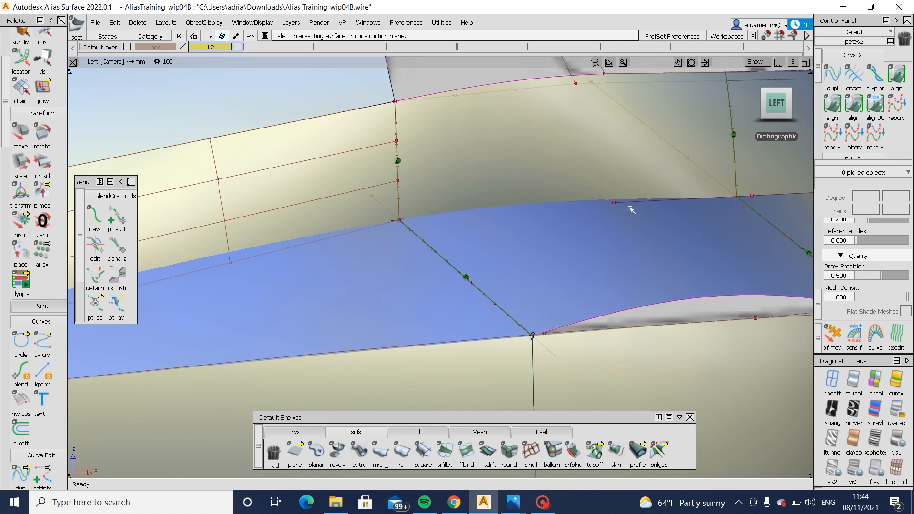
- Pick the CV at the side panel's lower inner corner and adjust it against the ledge
{"action": "left_click", "coordinate": [401, 213]}
{"action": "left_click", "coordinate": [424, 243]}
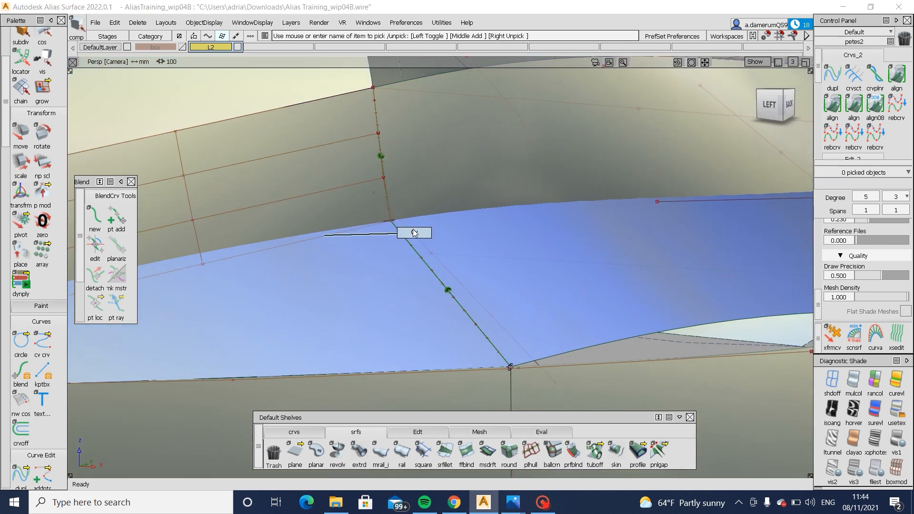
{"action": "left_click", "coordinate": [392, 221]}
{"action": "left_click_drag", "start_coordinate": [414, 233], "coordinate": [410, 263], "text": "ctrl+shift"}
{"action": "middle_click_drag", "start_coordinate": [410, 263], "coordinate": [398, 259], "text": "ctrl+shift"}
{"action": "left_click_drag", "start_coordinate": [384, 220], "coordinate": [377, 218], "text": "ctrl+shift"}
{"action": "left_click", "coordinate": [390, 223]}
{"action": "left_click", "coordinate": [413, 261]}
{"action": "middle_click_drag", "start_coordinate": [376, 242], "coordinate": [364, 239], "text": "ctrl+shift"}
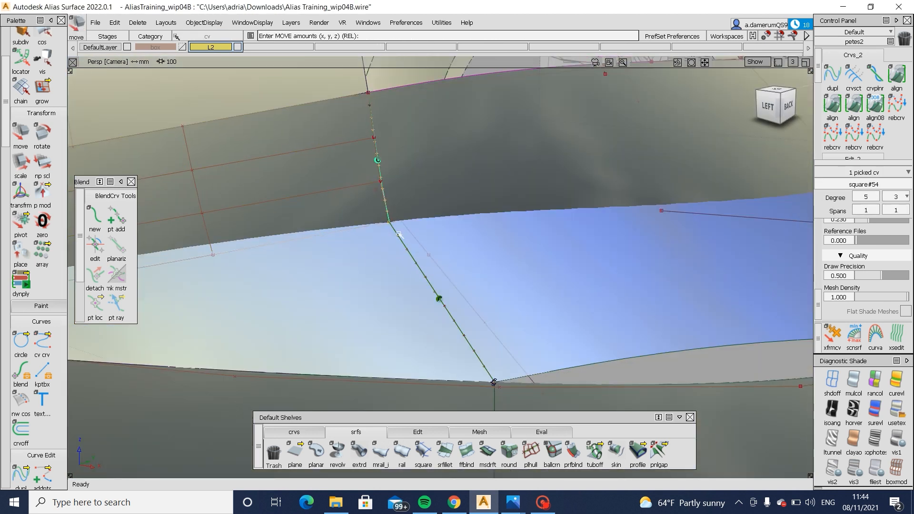
{"action": "mouse_move", "coordinate": [366, 240]}
{"action": "left_mouse_down"}
{"action": "mouse_move", "coordinate": [411, 243]}
{"action": "mouse_move", "coordinate": [344, 243]}
{"action": "left_mouse_up"}
- Pick the two inner CVs along the side panel's lower edge and set the panel's second degree to 2
{"action": "left_click_drag", "start_coordinate": [306, 198], "coordinate": [351, 193], "text": "ctrl+shift"}
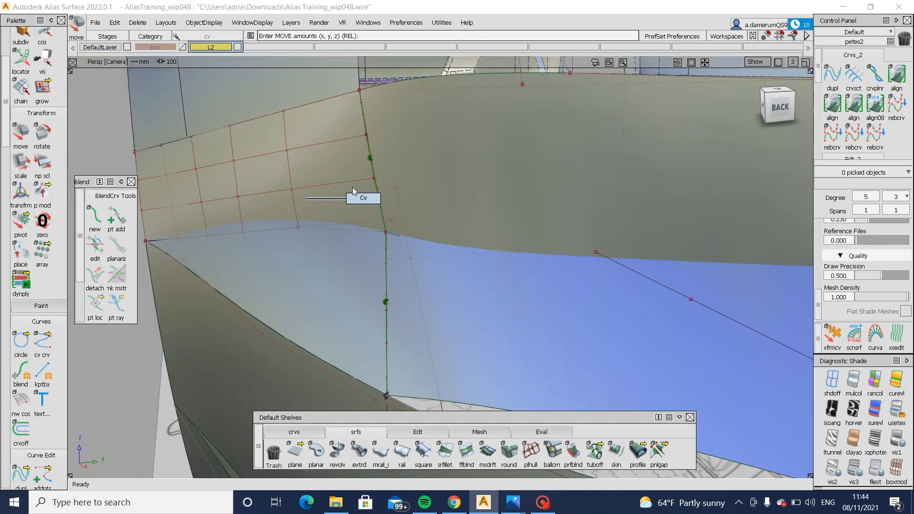
{"action": "mouse_move", "coordinate": [305, 224]}
{"action": "left_mouse_down", "text": "ctrl+shift"}
{"action": "mouse_move", "coordinate": [307, 269]}
{"action": "mouse_move", "coordinate": [290, 230]}
{"action": "mouse_move", "coordinate": [545, 164]}
{"action": "left_mouse_up", "text": "ctrl+shift"}
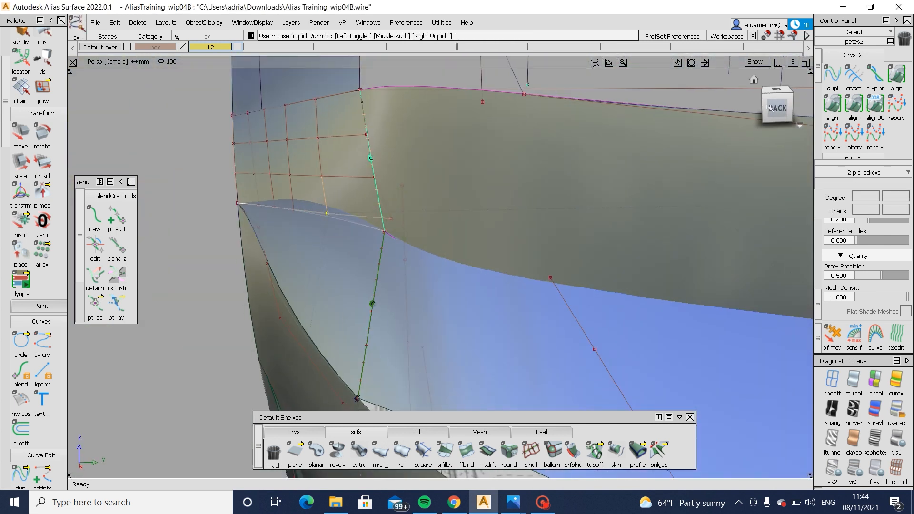
{"action": "left_click", "coordinate": [776, 106]}
{"action": "left_click_drag", "start_coordinate": [458, 254], "coordinate": [458, 178], "text": "ctrl+shift"}
{"action": "left_click", "coordinate": [339, 201]}
{"action": "mouse_move", "coordinate": [311, 207]}
{"action": "left_mouse_down", "text": "alt+shift"}
{"action": "mouse_move", "coordinate": [316, 243]}
{"action": "mouse_move", "coordinate": [336, 244]}
{"action": "mouse_move", "coordinate": [218, 230]}
{"action": "left_mouse_up", "text": "alt+shift"}
{"action": "left_click", "coordinate": [907, 197]}
{"action": "left_click", "coordinate": [908, 251]}
- Pick the CV nearest the inner corner on the side panel's lower edge and adjust it in the back view
{"action": "left_click_drag", "start_coordinate": [250, 207], "coordinate": [291, 238]}
{"action": "left_click_drag", "start_coordinate": [302, 277], "coordinate": [287, 282], "text": "alt+shift"}
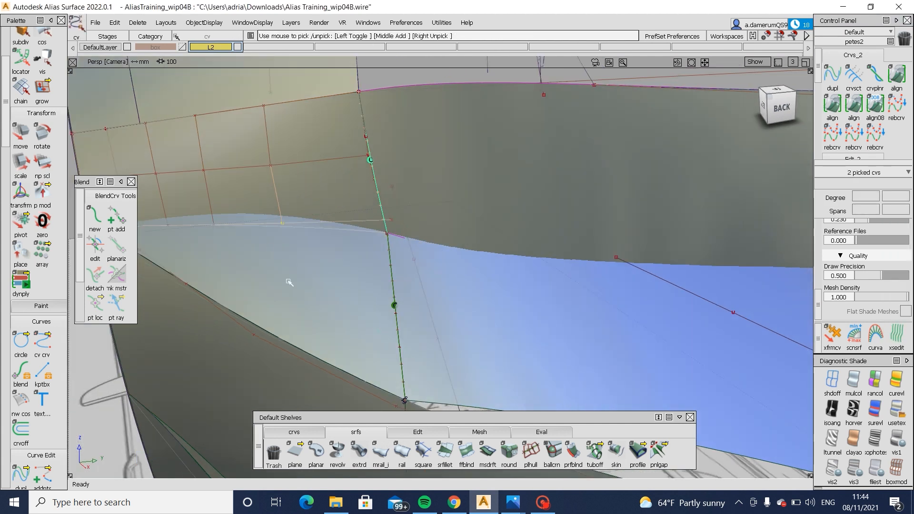
{"action": "left_click_drag", "start_coordinate": [287, 210], "coordinate": [309, 236], "text": "ctrl+shift"}
{"action": "left_click_drag", "start_coordinate": [253, 241], "coordinate": [296, 235], "text": "ctrl+shift"}
{"action": "left_click_drag", "start_coordinate": [259, 206], "coordinate": [315, 253]}
{"action": "left_click_drag", "start_coordinate": [333, 243], "coordinate": [529, 128], "text": "alt+shift"}
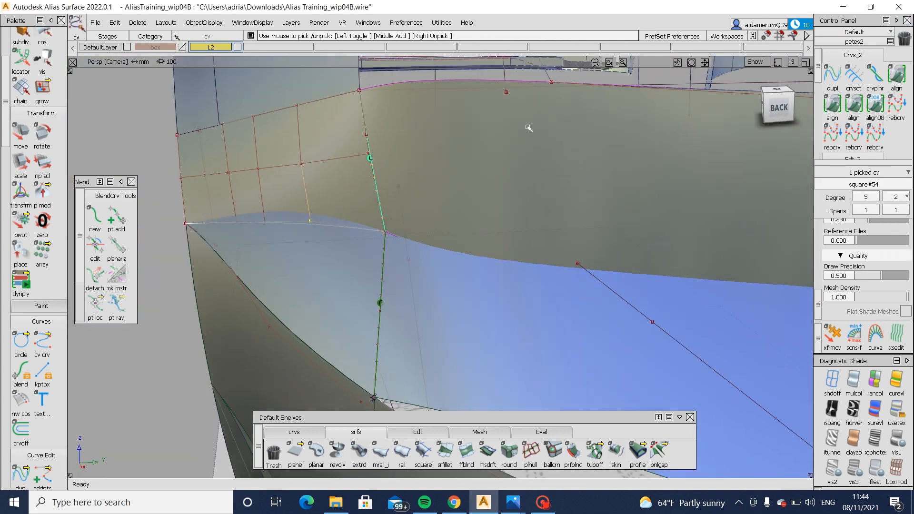
{"action": "left_click", "coordinate": [777, 106]}
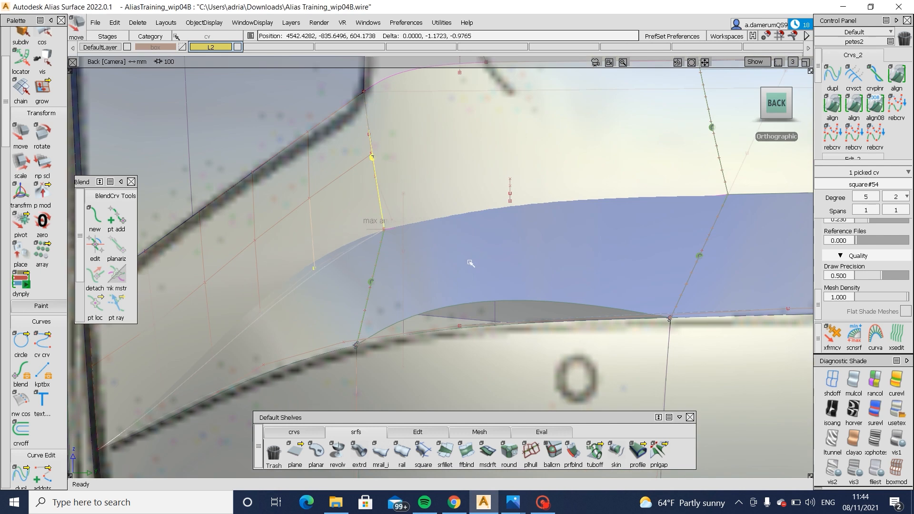
{"action": "left_click_drag", "start_coordinate": [341, 250], "coordinate": [596, 266], "text": "alt+shift"}
{"action": "right_click_drag", "start_coordinate": [596, 267], "coordinate": [453, 247], "text": "alt+shift"}
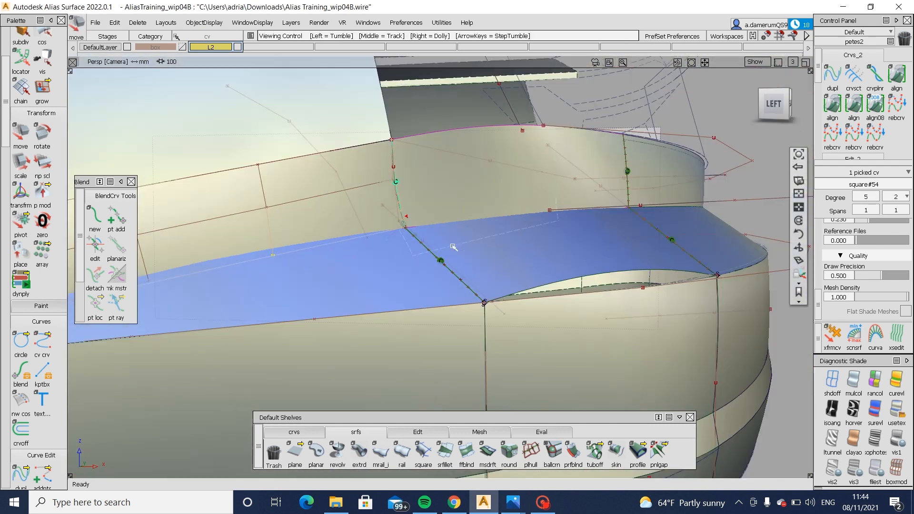
- Pick the middle CVs near the side panel's inner edge, adjust them in the left view and clear the selection
{"action": "left_click_drag", "start_coordinate": [453, 247], "coordinate": [426, 257], "text": "alt+shift"}
{"action": "left_click_drag", "start_coordinate": [365, 165], "coordinate": [409, 161], "text": "ctrl+shift"}
{"action": "left_click_drag", "start_coordinate": [372, 164], "coordinate": [413, 197]}
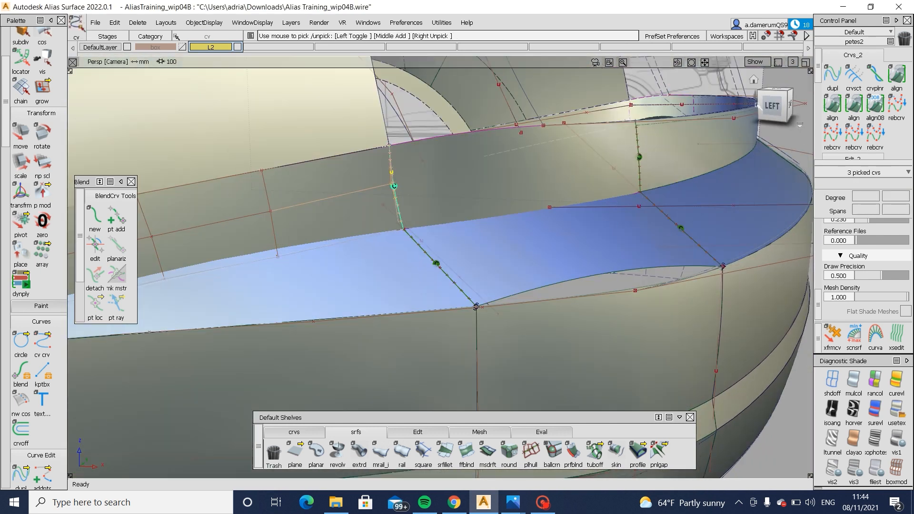
{"action": "left_click", "coordinate": [769, 106]}
{"action": "left_click_drag", "start_coordinate": [443, 260], "coordinate": [447, 185], "text": "ctrl+shift"}
{"action": "left_click", "coordinate": [399, 183]}
{"action": "middle_click_drag", "start_coordinate": [427, 200], "coordinate": [428, 181], "text": "ctrl+shift"}
{"action": "mouse_move", "coordinate": [429, 182]}
{"action": "left_mouse_down"}
{"action": "mouse_move", "coordinate": [438, 191]}
{"action": "mouse_move", "coordinate": [424, 221]}
{"action": "mouse_move", "coordinate": [350, 247]}
{"action": "mouse_move", "coordinate": [363, 271]}
{"action": "mouse_move", "coordinate": [361, 232]}
{"action": "left_mouse_up"}
{"action": "left_click_drag", "start_coordinate": [263, 202], "coordinate": [334, 206], "text": "ctrl+shift"}
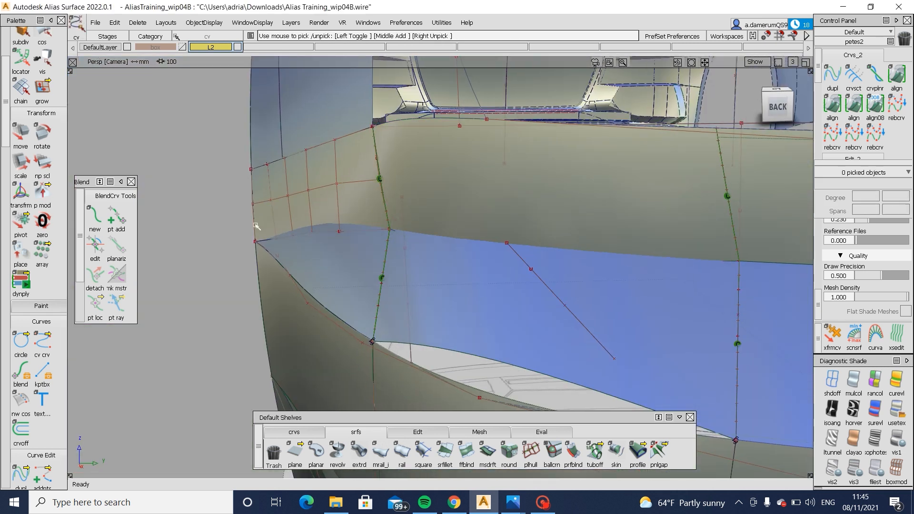
- Pick the next CV outward along the side panel's lower edge, adjust its height in the left view and deselect it
{"action": "left_click_drag", "start_coordinate": [317, 245], "coordinate": [317, 247]}
{"action": "left_click_drag", "start_coordinate": [381, 252], "coordinate": [590, 204], "text": "alt+shift"}
{"action": "left_click", "coordinate": [766, 98]}
{"action": "middle_click_drag", "start_coordinate": [408, 284], "coordinate": [606, 277], "text": "alt+shift"}
{"action": "right_click_drag", "start_coordinate": [606, 277], "coordinate": [560, 273], "text": "alt+shift"}
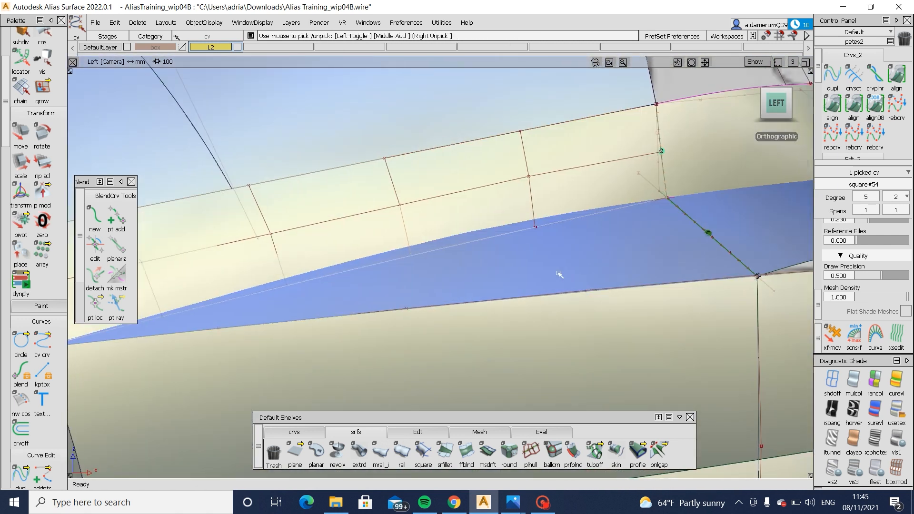
{"action": "middle_click_drag", "start_coordinate": [551, 307], "coordinate": [551, 262], "text": "ctrl+shift"}
{"action": "middle_click_drag", "start_coordinate": [552, 264], "coordinate": [554, 267]}
{"action": "left_click_drag", "start_coordinate": [554, 267], "coordinate": [554, 309], "text": "ctrl+shift"}
{"action": "left_click_drag", "start_coordinate": [554, 215], "coordinate": [255, 235], "text": "ctrl+shift"}
- Try adjusting the side panel's middle-row CV nearest the inner edge in the back view, and undo the move
{"action": "left_click", "coordinate": [780, 115]}
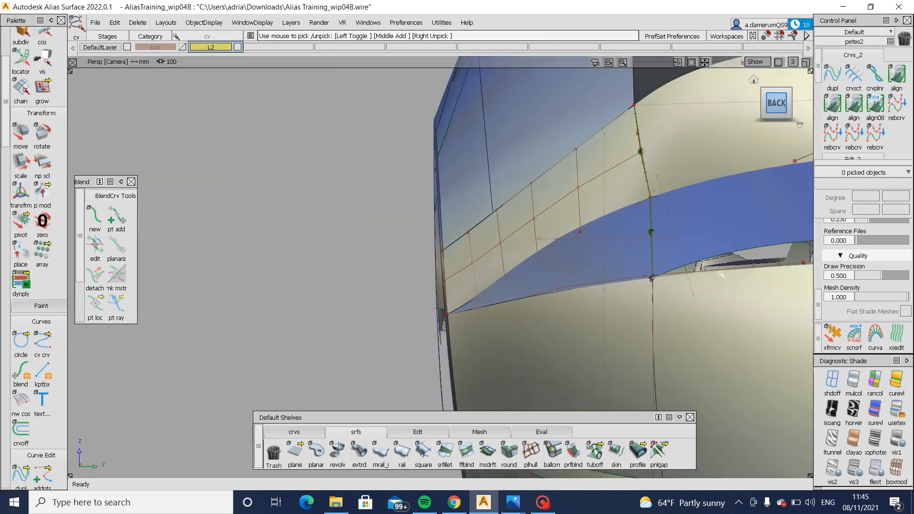
{"action": "middle_click_drag", "start_coordinate": [567, 210], "coordinate": [537, 213], "text": "alt+shift"}
{"action": "left_click_drag", "start_coordinate": [527, 156], "coordinate": [546, 168]}
{"action": "mouse_move", "coordinate": [588, 192]}
{"action": "middle_mouse_down", "text": "alt+shift"}
{"action": "mouse_move", "coordinate": [562, 296]}
{"action": "mouse_move", "coordinate": [553, 253]}
{"action": "middle_mouse_up", "text": "alt+shift"}
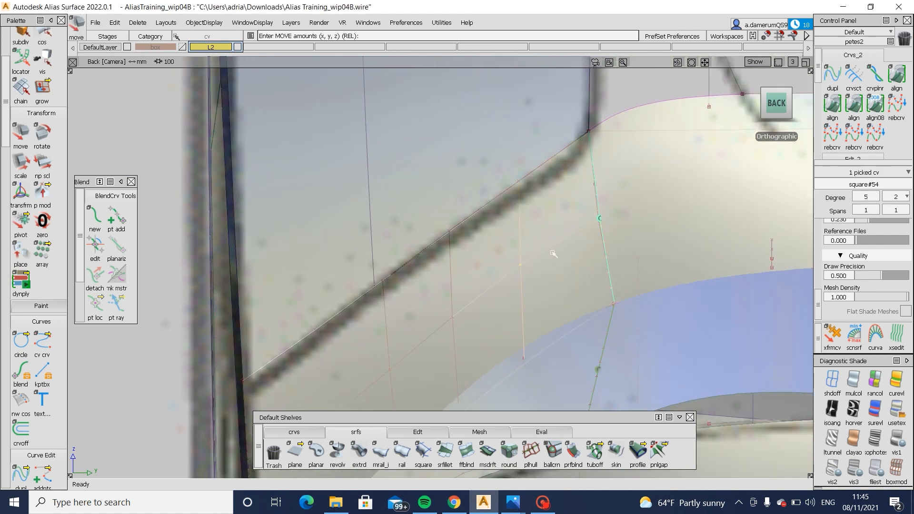
{"action": "left_click_drag", "start_coordinate": [551, 256], "coordinate": [550, 256]}
{"action": "key", "text": "ctrl+z"}
{"action": "left_click_drag", "start_coordinate": [565, 349], "coordinate": [565, 306], "text": "ctrl+shift"}
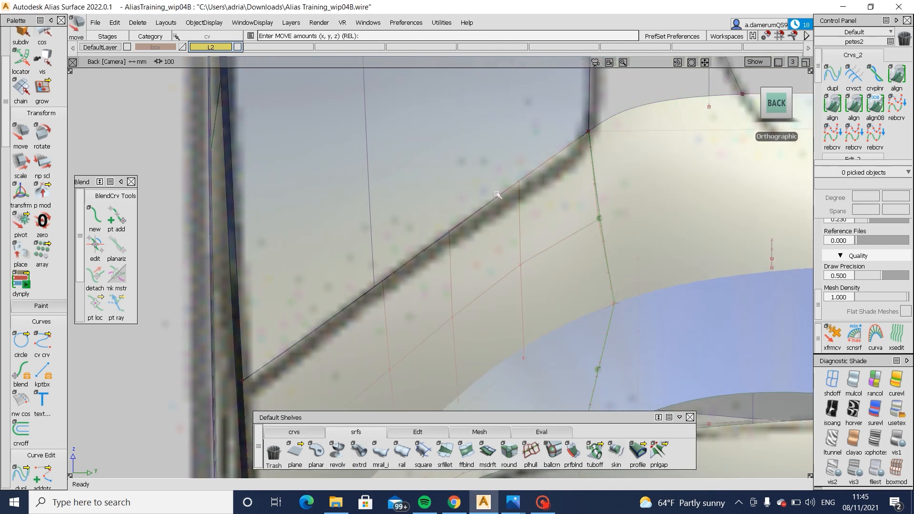
- Try moving the side panel's lower-edge CV along Y by about 0.53 mm, undo the move and clear the selection
{"action": "mouse_move", "coordinate": [525, 184]}
{"action": "left_mouse_down", "text": "alt+shift"}
{"action": "mouse_move", "coordinate": [475, 244]}
{"action": "mouse_move", "coordinate": [561, 276]}
{"action": "mouse_move", "coordinate": [496, 266]}
{"action": "mouse_move", "coordinate": [562, 259]}
{"action": "mouse_move", "coordinate": [439, 256]}
{"action": "mouse_move", "coordinate": [488, 263]}
{"action": "left_mouse_up", "text": "alt+shift"}
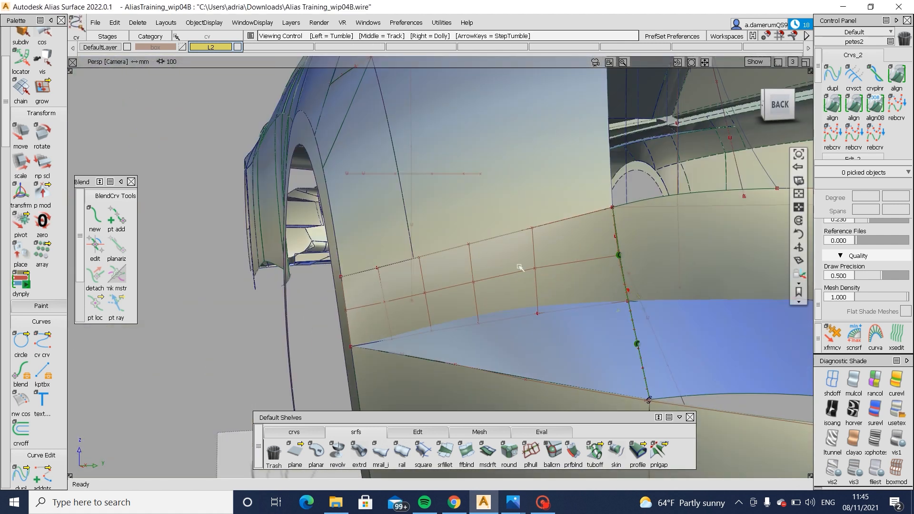
{"action": "right_click_drag", "start_coordinate": [577, 294], "coordinate": [556, 299], "text": "alt+shift"}
{"action": "right_click_drag", "start_coordinate": [582, 349], "coordinate": [582, 324], "text": "ctrl+shift"}
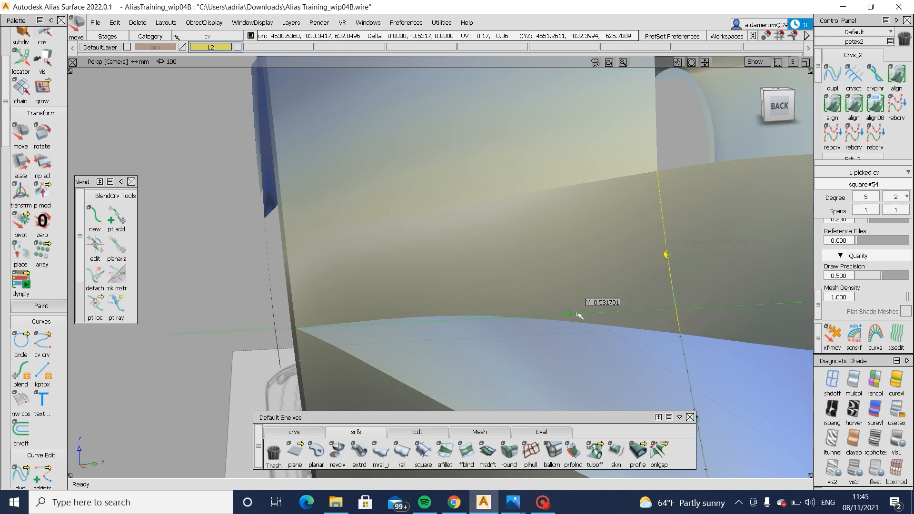
{"action": "key", "text": "ctrl+z"}
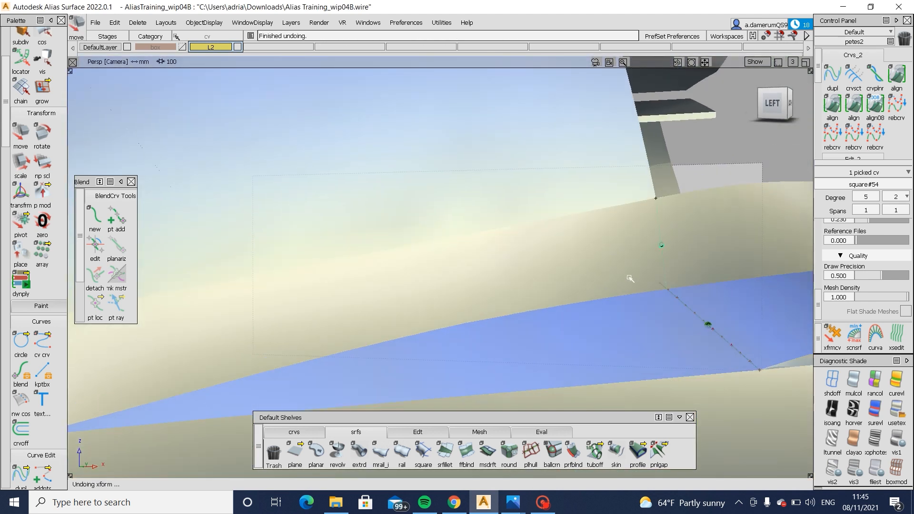
{"action": "right_click_drag", "start_coordinate": [578, 323], "coordinate": [577, 299], "text": "ctrl+shift"}
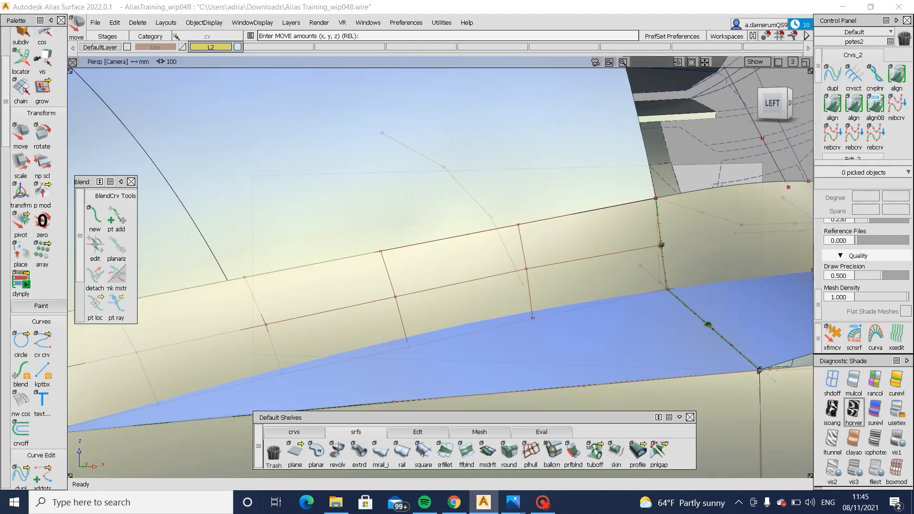
- Apply horizontal/vertical zebra shading and adjust two CVs on the outer part of the side panel's lower edge
{"action": "left_click", "coordinate": [854, 411]}
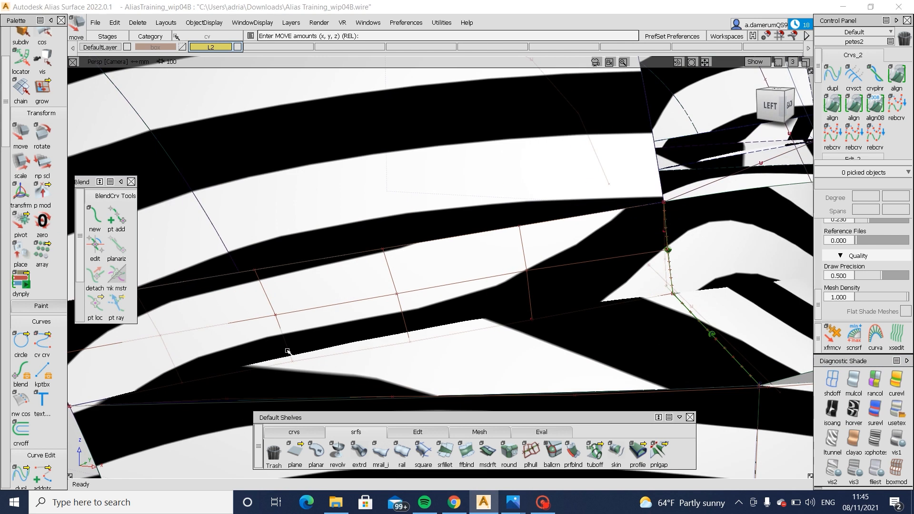
{"action": "left_click", "coordinate": [290, 356]}
{"action": "middle_click_drag", "start_coordinate": [329, 390], "coordinate": [395, 331], "text": "alt+shift"}
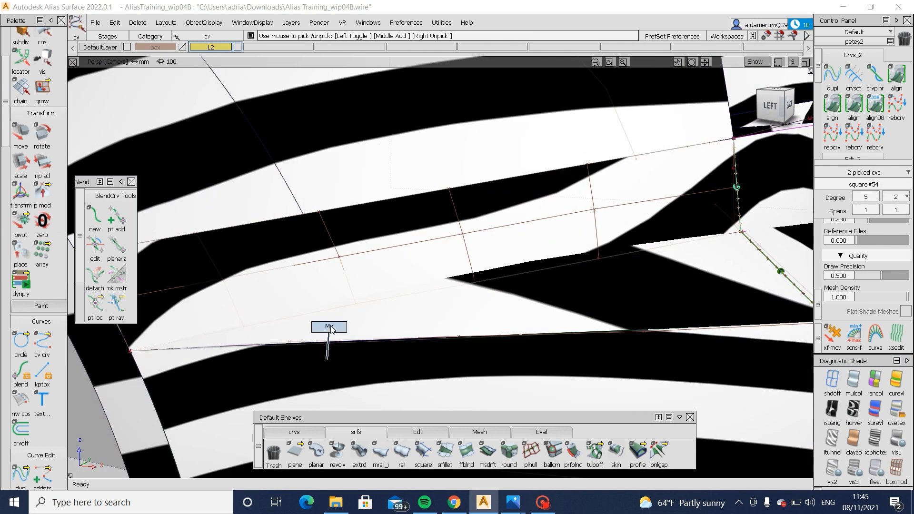
{"action": "middle_click_drag", "start_coordinate": [331, 329], "coordinate": [332, 327], "text": "ctrl+shift"}
{"action": "left_click_drag", "start_coordinate": [341, 323], "coordinate": [406, 318], "text": "alt+shift"}
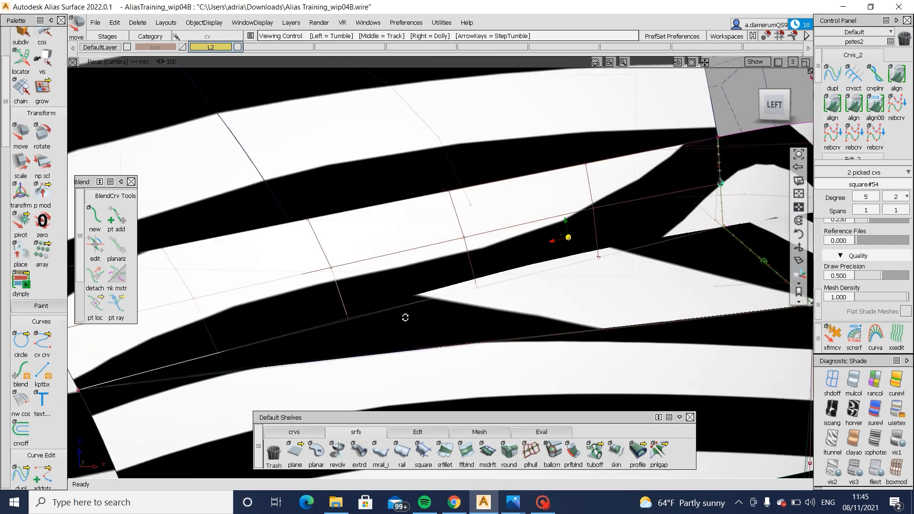
{"action": "middle_click_drag", "start_coordinate": [405, 318], "coordinate": [336, 300], "text": "alt+shift"}
{"action": "left_click_drag", "start_coordinate": [337, 300], "coordinate": [338, 286], "text": "ctrl+shift"}
{"action": "left_click_drag", "start_coordinate": [377, 257], "coordinate": [438, 219], "text": "alt+shift"}
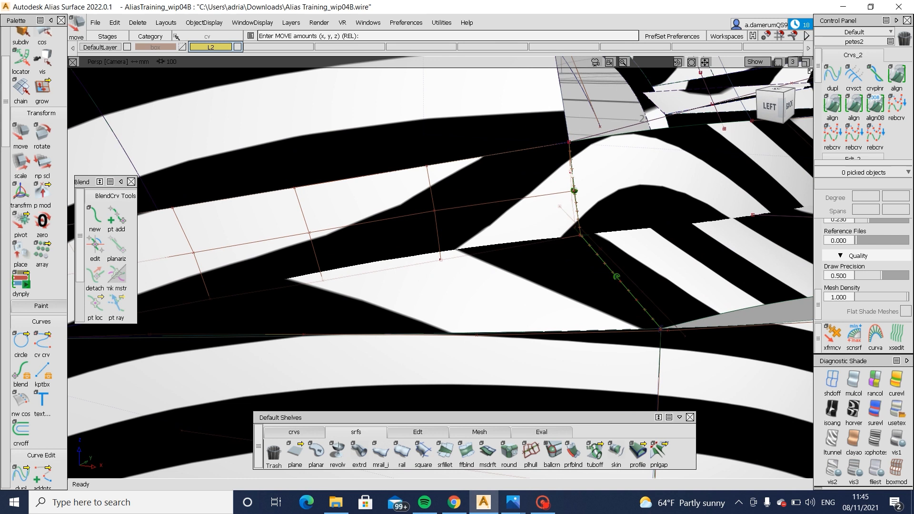
- Adjust the single CV near the side panel's inner edge against the zebra stripes, and clear the selection
{"action": "left_click_drag", "start_coordinate": [616, 201], "coordinate": [619, 209], "text": "alt+shift"}
{"action": "middle_click_drag", "start_coordinate": [618, 208], "coordinate": [619, 205], "text": "ctrl+shift"}
{"action": "middle_click_drag", "start_coordinate": [618, 205], "coordinate": [615, 204]}
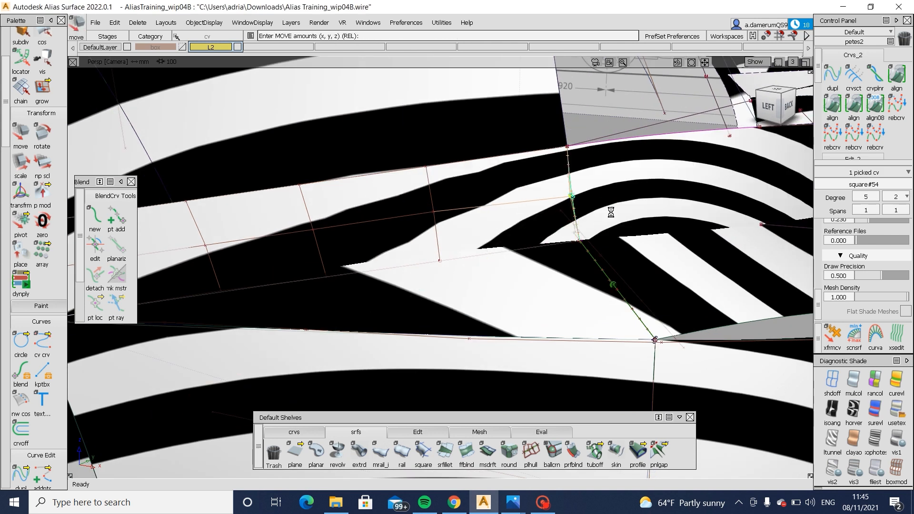
{"action": "left_click_drag", "start_coordinate": [611, 213], "coordinate": [677, 320], "text": "alt+shift"}
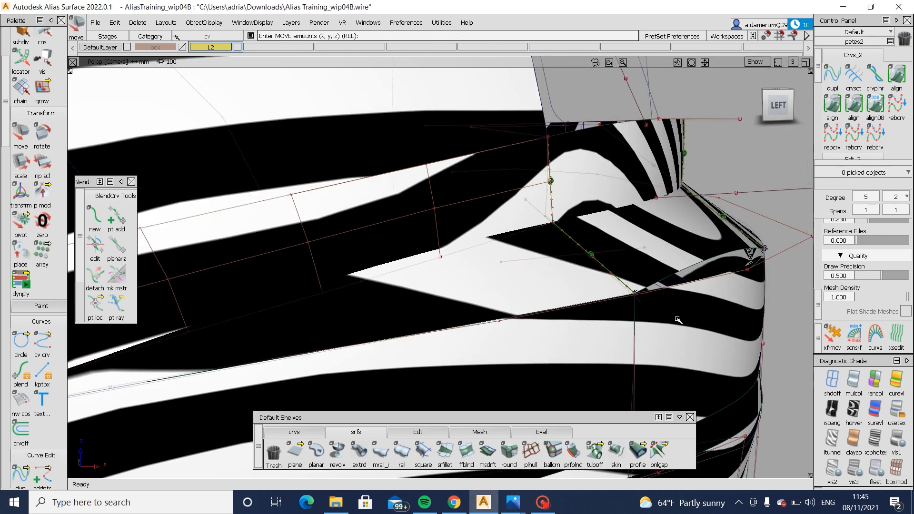
- Restore multi-color shading, pick two CVs of the drafted ledge surface below the side panel, adjust them and deselect
{"action": "left_click", "coordinate": [854, 380]}
{"action": "right_click_drag", "start_coordinate": [629, 305], "coordinate": [567, 310], "text": "alt+shift"}
{"action": "mouse_move", "coordinate": [567, 309]}
{"action": "left_mouse_down", "text": "alt+shift"}
{"action": "mouse_move", "coordinate": [373, 306]}
{"action": "mouse_move", "coordinate": [269, 321]}
{"action": "mouse_move", "coordinate": [294, 324]}
{"action": "mouse_move", "coordinate": [403, 273]}
{"action": "mouse_move", "coordinate": [411, 301]}
{"action": "left_mouse_up", "text": "alt+shift"}
{"action": "scroll", "coordinate": [338, 269], "scroll_direction": "up", "scroll_amount": 3}
{"action": "left_click", "coordinate": [428, 293]}
{"action": "left_click_drag", "start_coordinate": [280, 263], "coordinate": [303, 229], "text": "ctrl+shift"}
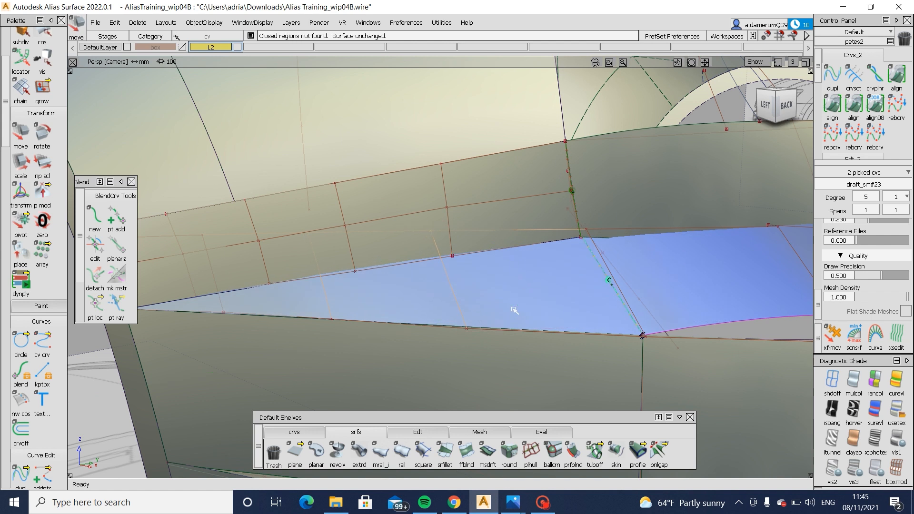
{"action": "left_click_drag", "start_coordinate": [562, 329], "coordinate": [582, 242], "text": "ctrl+shift"}
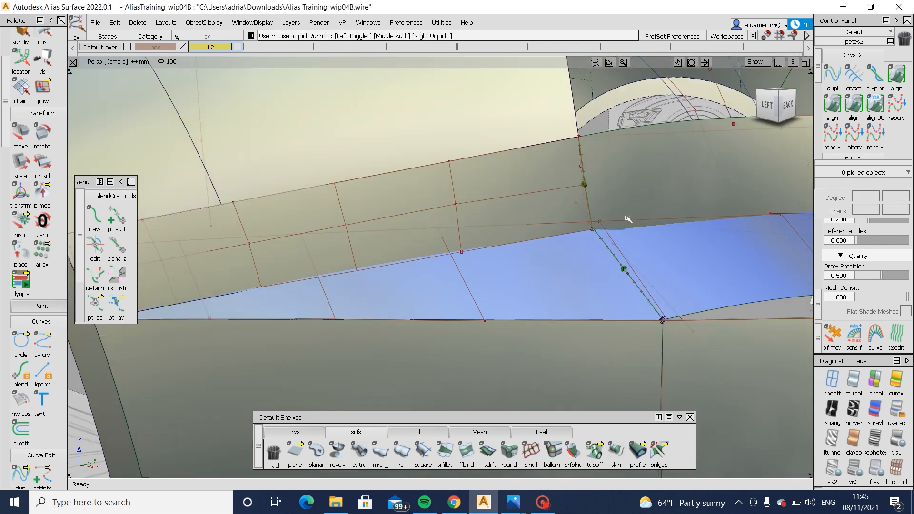
- Pick the ledge surface's upper-edge CV just past the bumper corner and adjust it
{"action": "left_click_drag", "start_coordinate": [628, 218], "coordinate": [498, 239], "text": "alt+shift"}
{"action": "left_click", "coordinate": [593, 246], "text": "ctrl+shift"}
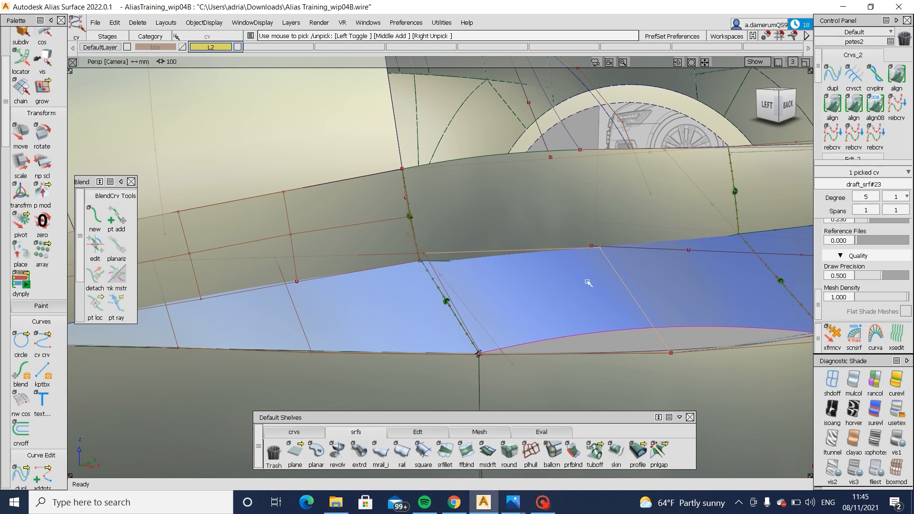
{"action": "mouse_move", "coordinate": [588, 280]}
{"action": "left_mouse_down", "text": "alt+shift"}
{"action": "mouse_move", "coordinate": [527, 327]}
{"action": "mouse_move", "coordinate": [562, 290]}
{"action": "mouse_move", "coordinate": [582, 296]}
{"action": "left_mouse_up", "text": "alt+shift"}
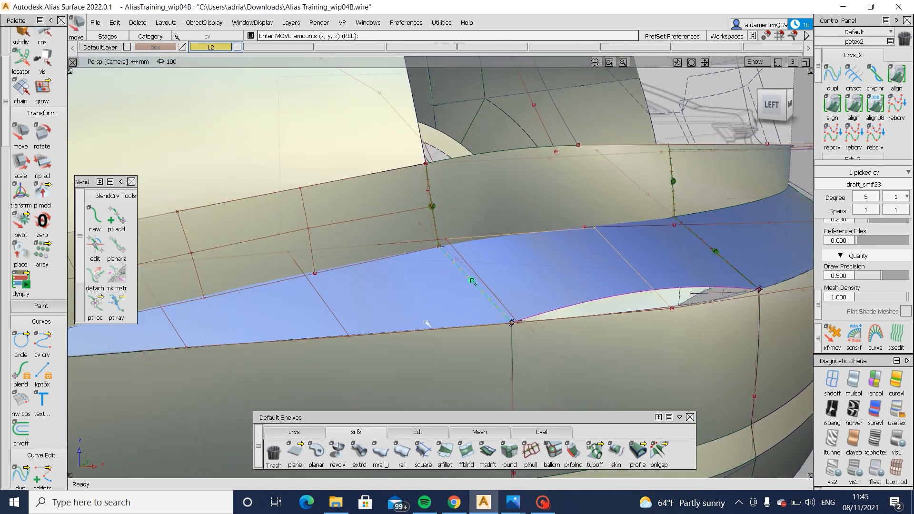
{"action": "left_click_drag", "start_coordinate": [427, 315], "coordinate": [491, 284], "text": "ctrl+shift"}
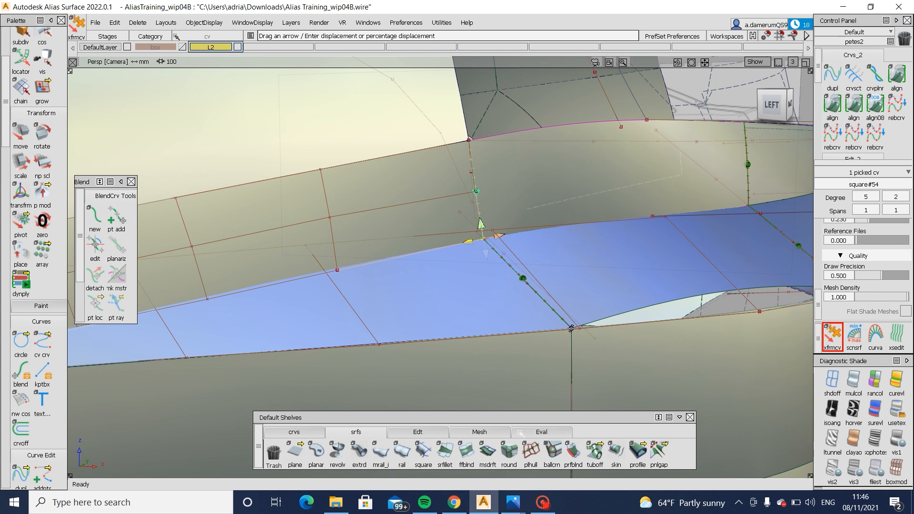
- Clear the CV selection at the side panel's lower inner corner and pick the side panel surface
{"action": "left_click_drag", "start_coordinate": [513, 379], "coordinate": [552, 223], "text": "alt+shift"}
{"action": "left_click_drag", "start_coordinate": [650, 222], "coordinate": [483, 185], "text": "alt+shift"}
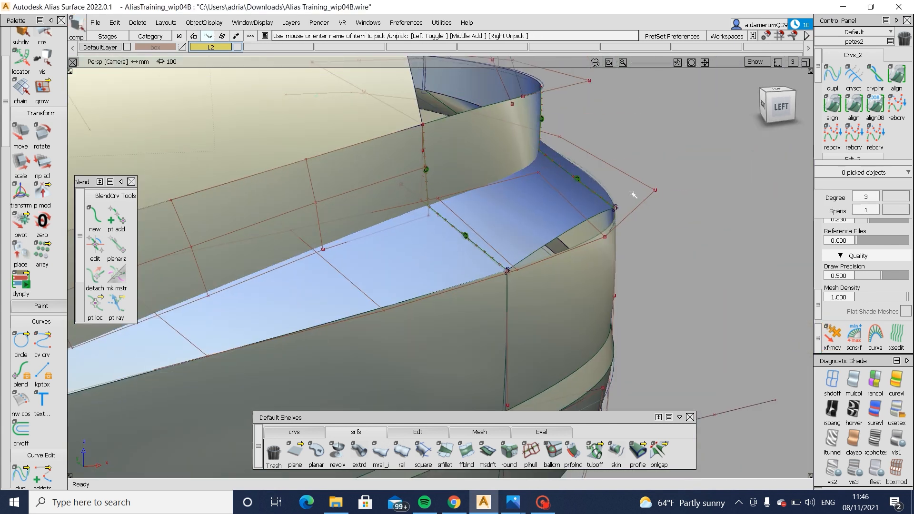
{"action": "left_click_drag", "start_coordinate": [620, 209], "coordinate": [386, 188], "text": "alt+shift"}
{"action": "left_click_drag", "start_coordinate": [386, 189], "coordinate": [423, 198], "text": "ctrl+shift"}
{"action": "left_click_drag", "start_coordinate": [301, 233], "coordinate": [632, 383]}
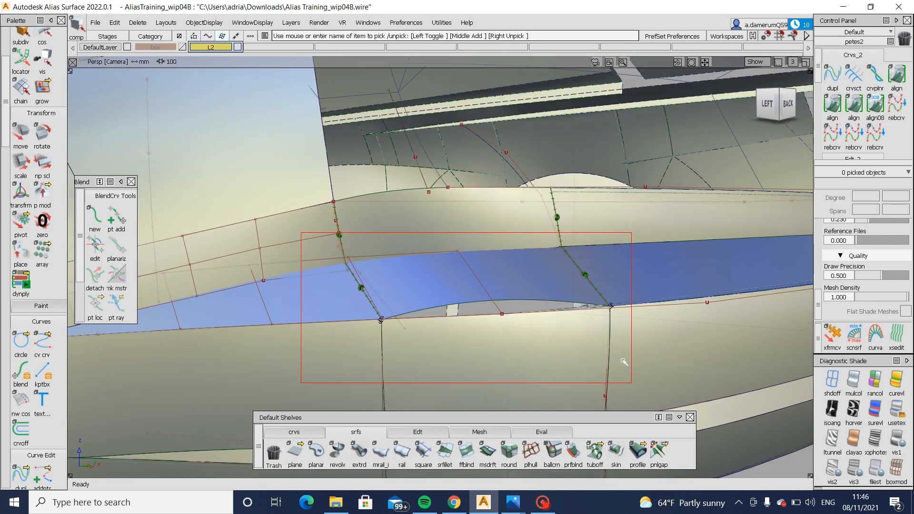
{"action": "left_click_drag", "start_coordinate": [572, 320], "coordinate": [302, 233], "text": "alt+shift"}
{"action": "left_click", "coordinate": [320, 238]}
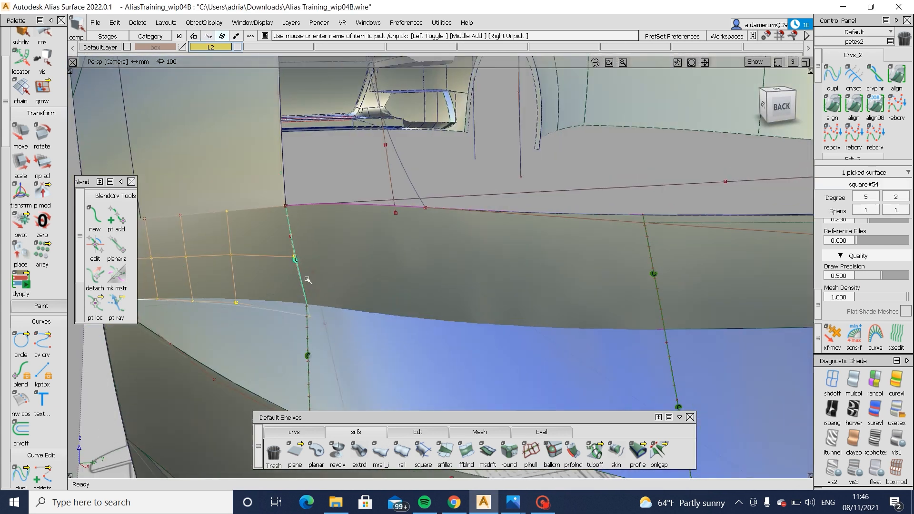
- Pick two CVs near the side panel's inner edge, including the middle-row one, and adjust their position
{"action": "left_click_drag", "start_coordinate": [305, 268], "coordinate": [310, 239], "text": "ctrl+shift"}
{"action": "left_click_drag", "start_coordinate": [279, 259], "coordinate": [245, 263], "text": "ctrl+shift"}
{"action": "mouse_move", "coordinate": [246, 263]}
{"action": "left_mouse_down", "text": "alt+shift"}
{"action": "mouse_move", "coordinate": [225, 253]}
{"action": "mouse_move", "coordinate": [254, 267]}
{"action": "left_mouse_up", "text": "alt+shift"}
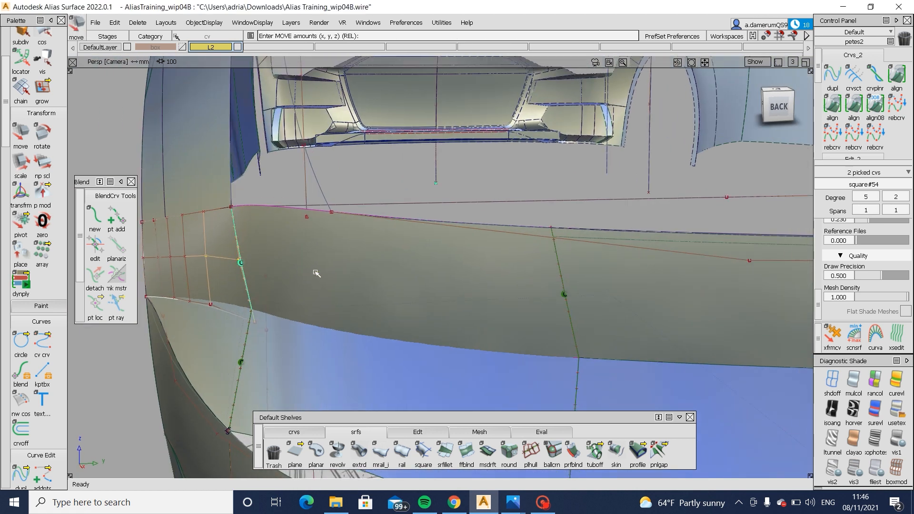
{"action": "left_click_drag", "start_coordinate": [314, 274], "coordinate": [614, 270], "text": "alt+shift"}
{"action": "right_click_drag", "start_coordinate": [614, 269], "coordinate": [480, 275], "text": "alt+shift"}
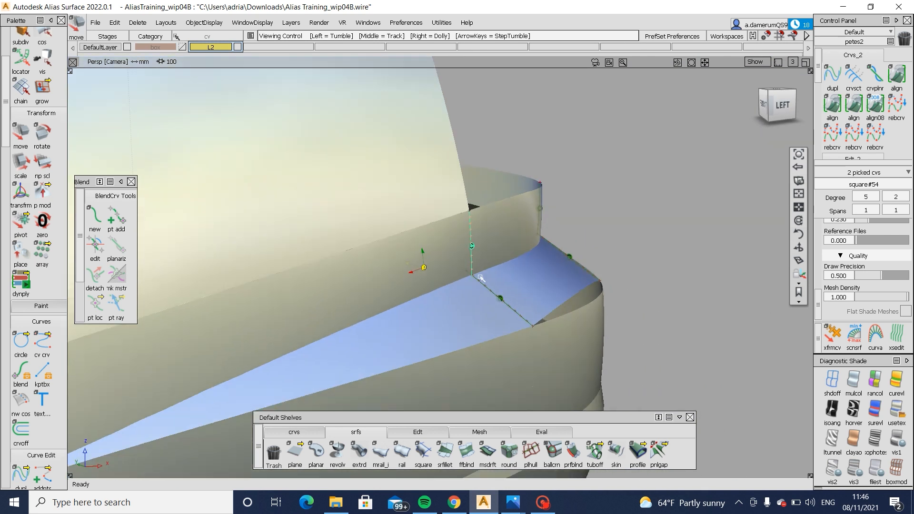
{"action": "left_click_drag", "start_coordinate": [424, 272], "coordinate": [467, 269], "text": "alt+shift"}
- Pick a CV farther out on the side panel's lower edge, adjust it against the ledge and clear the selection
{"action": "right_click_drag", "start_coordinate": [369, 309], "coordinate": [362, 342], "text": "ctrl+shift"}
{"action": "left_click_drag", "start_coordinate": [364, 313], "coordinate": [330, 319], "text": "ctrl+shift"}
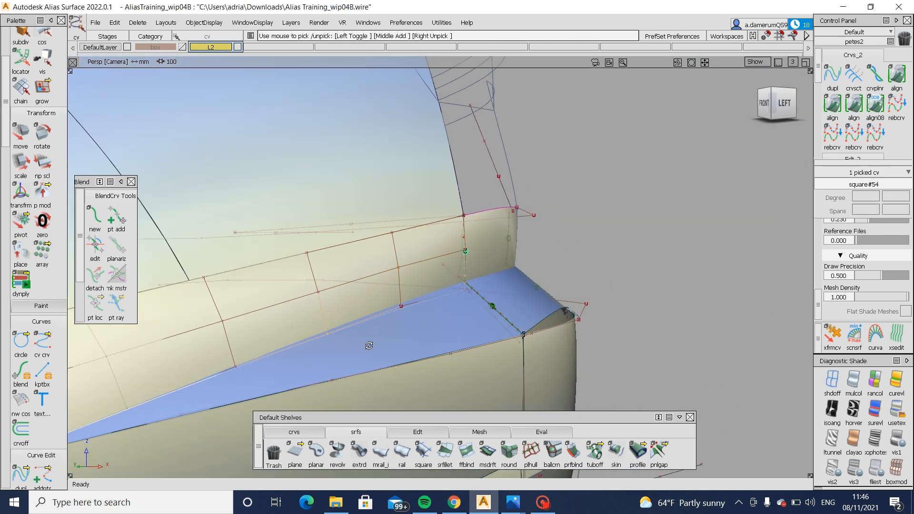
{"action": "left_click_drag", "start_coordinate": [369, 346], "coordinate": [420, 363], "text": "alt+shift"}
{"action": "middle_click_drag", "start_coordinate": [419, 363], "coordinate": [422, 351], "text": "ctrl+shift"}
{"action": "left_click_drag", "start_coordinate": [369, 345], "coordinate": [188, 363], "text": "alt+shift"}
{"action": "left_click_drag", "start_coordinate": [284, 368], "coordinate": [296, 311], "text": "ctrl+shift"}
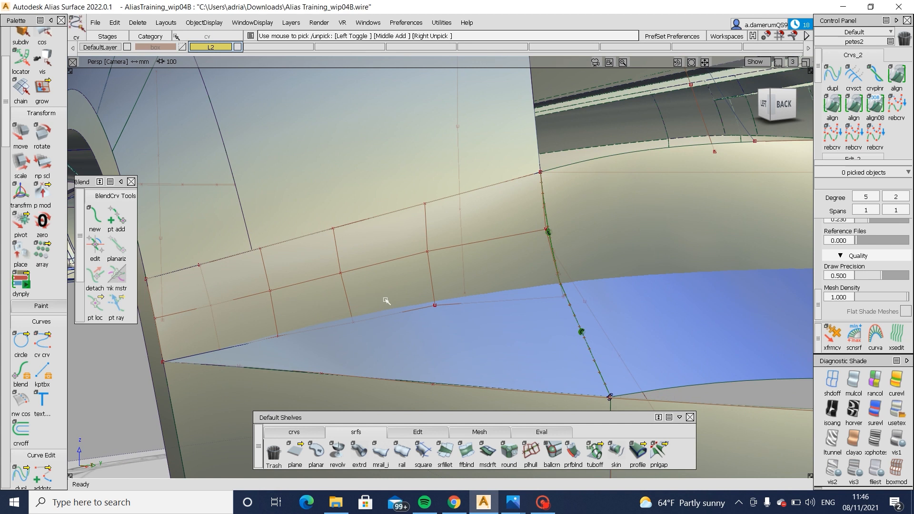
- Try moving a CV in the middle of the side panel's central row, undo the move and deselect it
{"action": "left_click", "coordinate": [341, 273]}
{"action": "left_click_drag", "start_coordinate": [419, 369], "coordinate": [345, 384], "text": "alt+shift"}
{"action": "middle_click_drag", "start_coordinate": [344, 369], "coordinate": [350, 341], "text": "ctrl+shift"}
{"action": "middle_click_drag", "start_coordinate": [348, 342], "coordinate": [354, 342]}
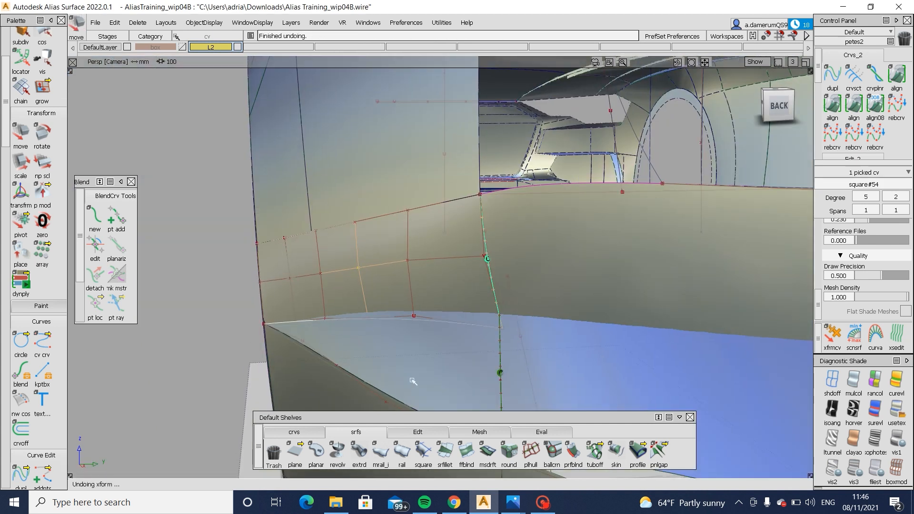
{"action": "left_click_drag", "start_coordinate": [409, 386], "coordinate": [447, 355], "text": "ctrl+shift"}
- Show horizontal/vertical zebra stripes on the model and adjust two CVs in the side panel's middle row
{"action": "left_click", "coordinate": [854, 410]}
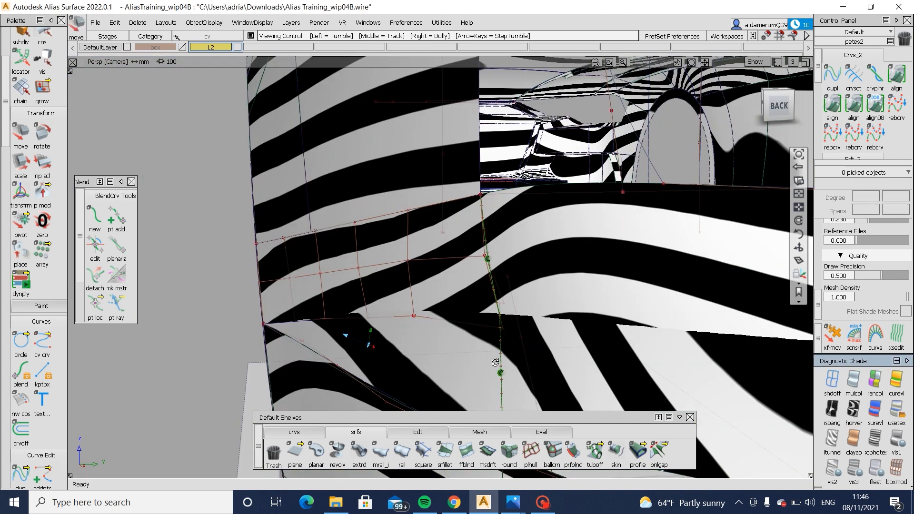
{"action": "mouse_move", "coordinate": [370, 352]}
{"action": "left_mouse_down", "text": "alt+shift"}
{"action": "mouse_move", "coordinate": [433, 355]}
{"action": "mouse_move", "coordinate": [426, 320]}
{"action": "mouse_move", "coordinate": [410, 348]}
{"action": "left_mouse_up", "text": "alt+shift"}
{"action": "left_click", "coordinate": [339, 261]}
{"action": "middle_click_drag", "start_coordinate": [410, 348], "coordinate": [415, 336], "text": "ctrl+shift"}
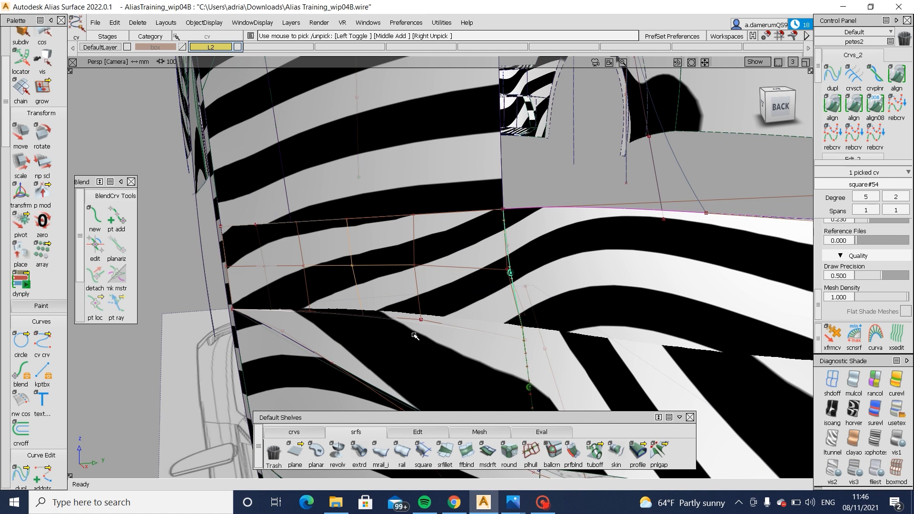
{"action": "left_click", "coordinate": [410, 261]}
{"action": "mouse_move", "coordinate": [415, 351]}
{"action": "left_mouse_down", "text": "ctrl+shift"}
{"action": "mouse_move", "coordinate": [415, 308]}
{"action": "mouse_move", "coordinate": [474, 298]}
{"action": "mouse_move", "coordinate": [567, 368]}
{"action": "left_mouse_up", "text": "ctrl+shift"}
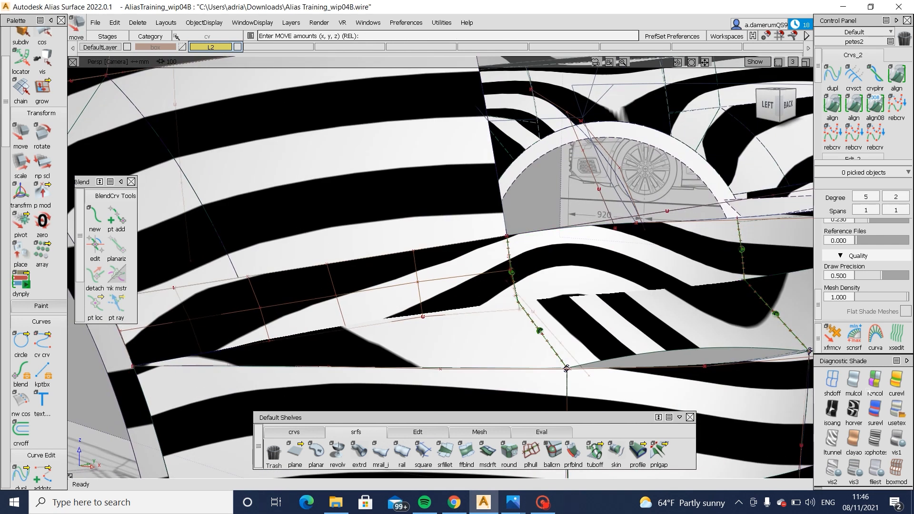
- Switch to user-defined texture shading, lower the side panel's lower-edge CV next to the inner corner slightly, and clear the selection
{"action": "left_click", "coordinate": [899, 407]}
{"action": "mouse_move", "coordinate": [421, 349]}
{"action": "left_mouse_down", "text": "alt+shift"}
{"action": "mouse_move", "coordinate": [335, 358]}
{"action": "mouse_move", "coordinate": [335, 375]}
{"action": "mouse_move", "coordinate": [456, 373]}
{"action": "left_mouse_up", "text": "alt+shift"}
{"action": "right_click_drag", "start_coordinate": [457, 373], "coordinate": [325, 331], "text": "alt+shift"}
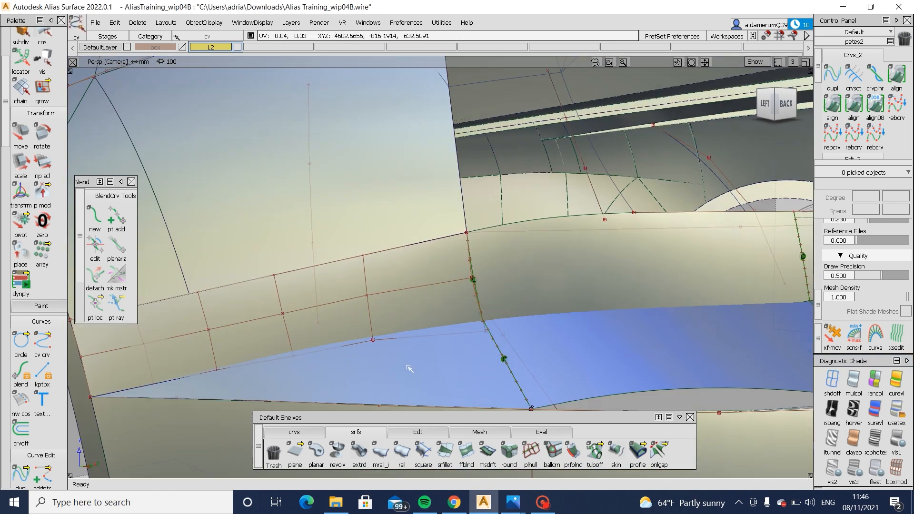
{"action": "left_click_drag", "start_coordinate": [407, 367], "coordinate": [409, 367]}
{"action": "middle_click_drag", "start_coordinate": [408, 367], "coordinate": [420, 354], "text": "ctrl+shift"}
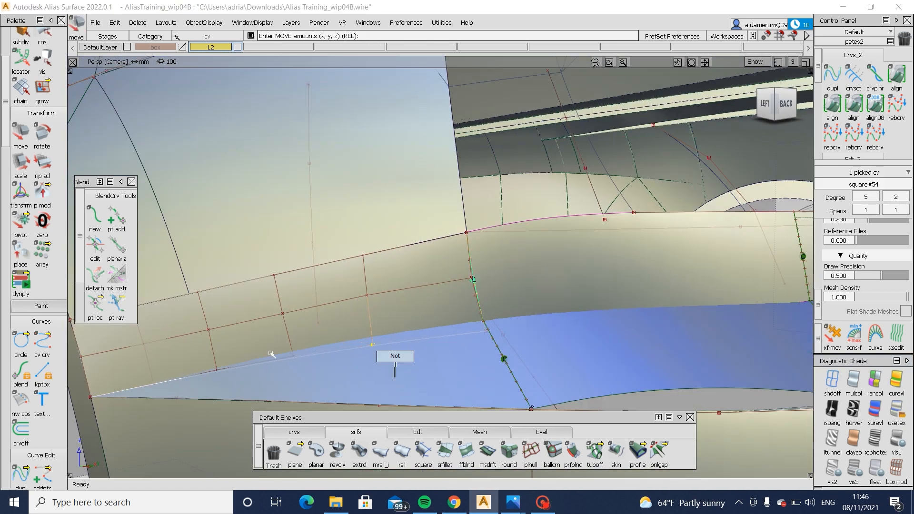
{"action": "left_click_drag", "start_coordinate": [276, 346], "coordinate": [320, 372]}
{"action": "middle_click_drag", "start_coordinate": [320, 372], "coordinate": [329, 362], "text": "ctrl+shift"}
{"action": "left_click_drag", "start_coordinate": [384, 401], "coordinate": [384, 363], "text": "ctrl+shift"}
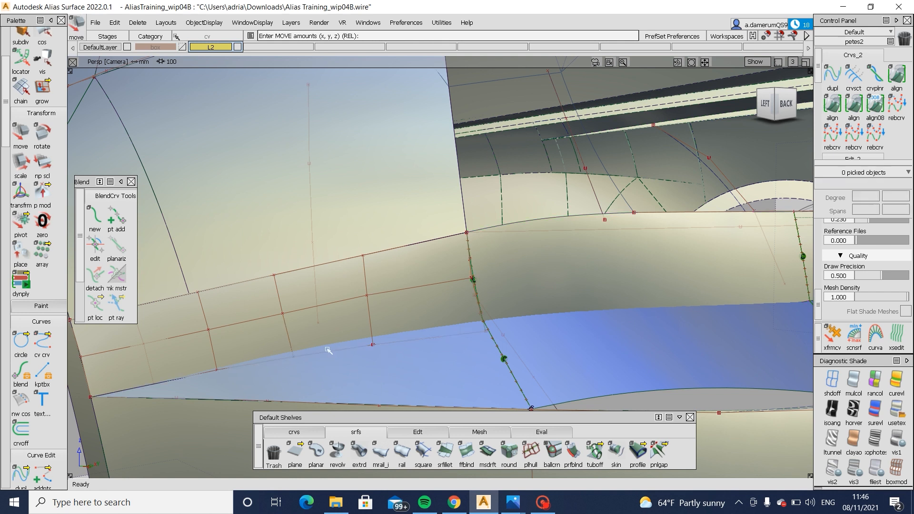
- Pick the CV at the side panel's lower inner corner, adjust its position and deselect it
{"action": "left_click_drag", "start_coordinate": [328, 349], "coordinate": [541, 312], "text": "alt+shift"}
{"action": "left_click_drag", "start_coordinate": [456, 331], "coordinate": [456, 378], "text": "ctrl+shift"}
{"action": "left_click", "coordinate": [486, 332]}
{"action": "middle_click_drag", "start_coordinate": [455, 380], "coordinate": [465, 369], "text": "ctrl+shift"}
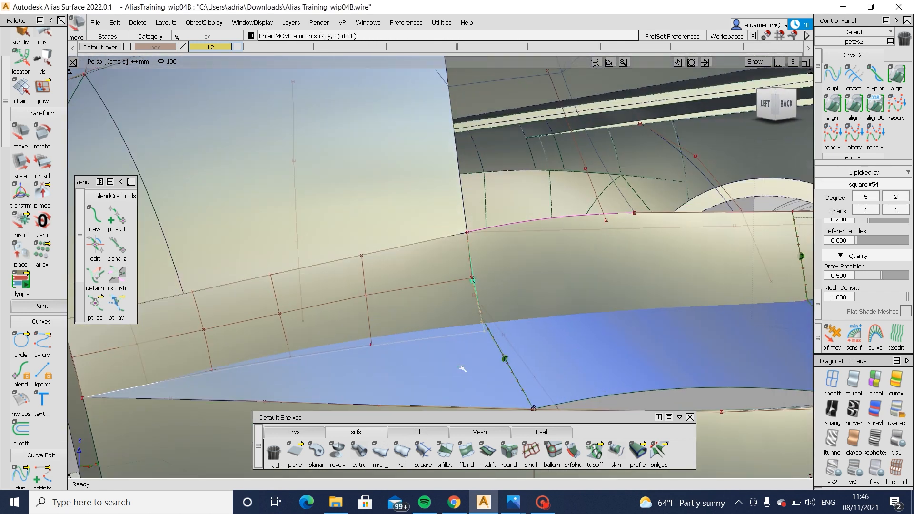
{"action": "left_click_drag", "start_coordinate": [460, 360], "coordinate": [506, 368], "text": "alt+shift"}
{"action": "left_click_drag", "start_coordinate": [384, 388], "coordinate": [437, 363], "text": "ctrl+shift"}
- Pick the side panel surface and apply horizontal/vertical zebra shading to it alone
{"action": "left_click_drag", "start_coordinate": [369, 368], "coordinate": [399, 351], "text": "ctrl+shift"}
{"action": "left_click", "coordinate": [399, 352]}
{"action": "left_click", "coordinate": [856, 412]}
{"action": "mouse_move", "coordinate": [497, 355]}
{"action": "left_mouse_down", "text": "alt+shift"}
{"action": "mouse_move", "coordinate": [464, 361]}
{"action": "mouse_move", "coordinate": [447, 382]}
{"action": "left_mouse_up", "text": "alt+shift"}
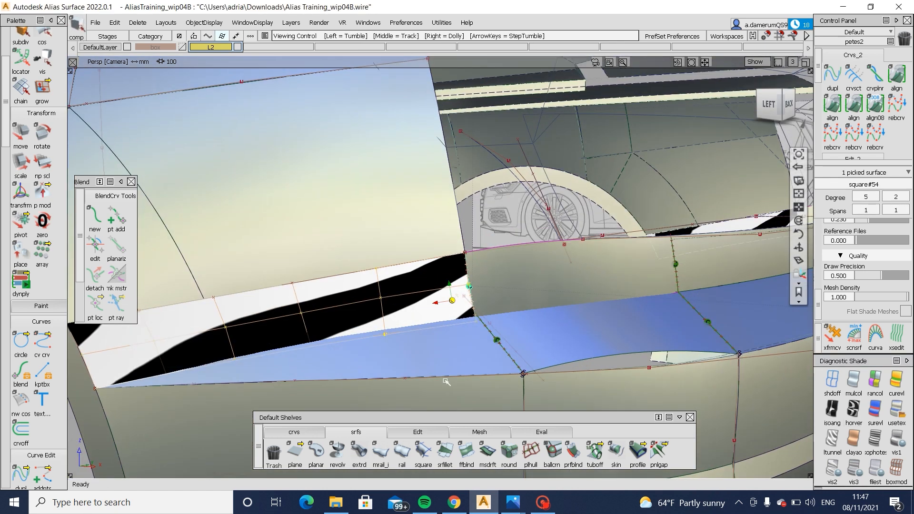
{"action": "right_click_drag", "start_coordinate": [451, 353], "coordinate": [506, 359], "text": "alt+shift"}
{"action": "left_click_drag", "start_coordinate": [506, 360], "coordinate": [496, 292], "text": "alt+shift"}
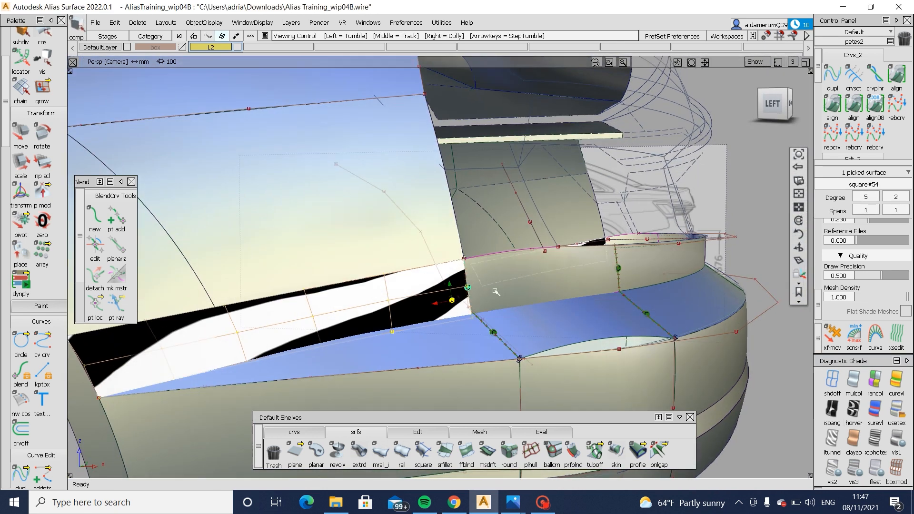
- Apply horizontal/vertical zebra shading to the adjoining rear surface as well and clear the selection
{"action": "right_click_drag", "start_coordinate": [529, 318], "coordinate": [551, 320], "text": "alt+shift"}
{"action": "mouse_move", "coordinate": [552, 320]}
{"action": "left_mouse_down", "text": "alt+shift"}
{"action": "mouse_move", "coordinate": [553, 328]}
{"action": "mouse_move", "coordinate": [541, 307]}
{"action": "mouse_move", "coordinate": [548, 273]}
{"action": "left_mouse_up", "text": "alt+shift"}
{"action": "left_click_drag", "start_coordinate": [537, 284], "coordinate": [512, 294], "text": "ctrl+shift"}
{"action": "left_click", "coordinate": [851, 410]}
{"action": "left_click_drag", "start_coordinate": [548, 358], "coordinate": [470, 380], "text": "alt+shift"}
{"action": "mouse_move", "coordinate": [469, 379]}
{"action": "left_mouse_down", "text": "ctrl+shift"}
{"action": "mouse_move", "coordinate": [467, 334]}
{"action": "mouse_move", "coordinate": [464, 340]}
{"action": "left_mouse_up", "text": "ctrl+shift"}
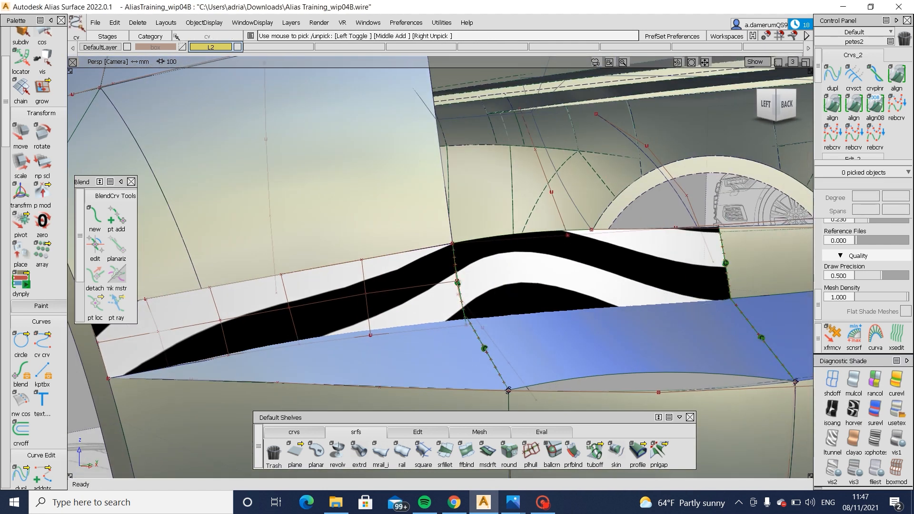
- Try adjusting a CV near the side panel's lower inner corner and undo the last change
{"action": "middle_click_drag", "start_coordinate": [499, 325], "coordinate": [498, 309], "text": "ctrl+shift"}
{"action": "left_click_drag", "start_coordinate": [497, 310], "coordinate": [498, 311]}
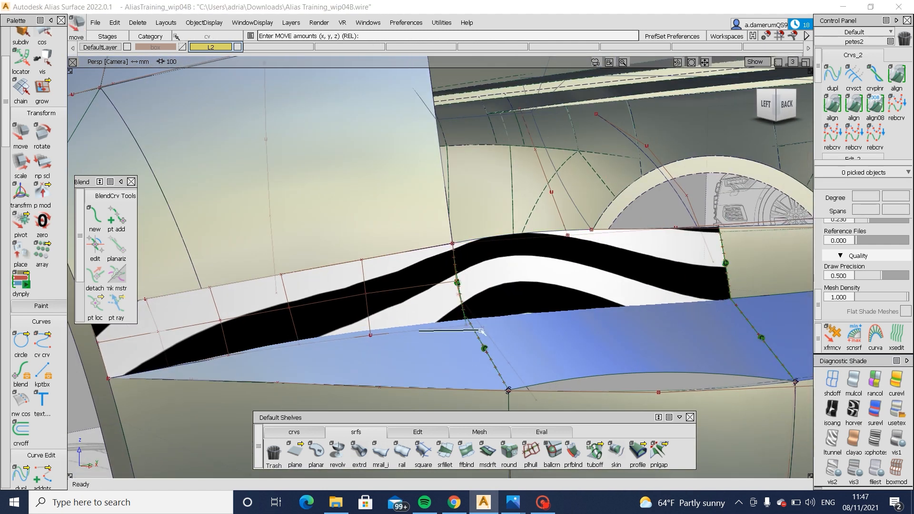
{"action": "left_click", "coordinate": [479, 351]}
{"action": "middle_click_drag", "start_coordinate": [475, 353], "coordinate": [473, 354]}
{"action": "left_click_drag", "start_coordinate": [465, 355], "coordinate": [819, 110], "text": "alt+shift"}
{"action": "key", "text": "ctrl+z"}
- Examine the side panel and ledge against the blueprint in the left view with user-defined texture shading and the construction display hidden
{"action": "left_click", "coordinate": [785, 103]}
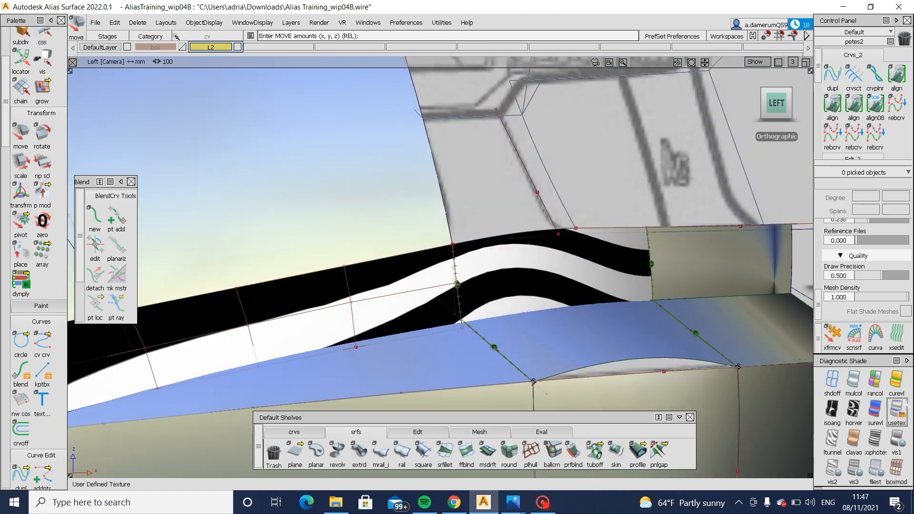
{"action": "left_click", "coordinate": [897, 411]}
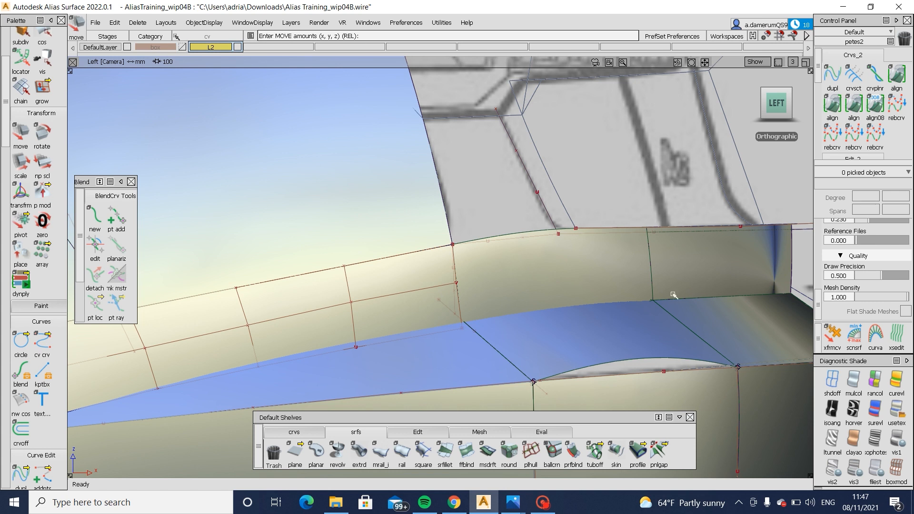
{"action": "key", "text": "alt+m"}
{"action": "right_click_drag", "start_coordinate": [706, 318], "coordinate": [517, 348], "text": "alt+shift"}
{"action": "middle_click_drag", "start_coordinate": [517, 349], "coordinate": [526, 347], "text": "alt+shift"}
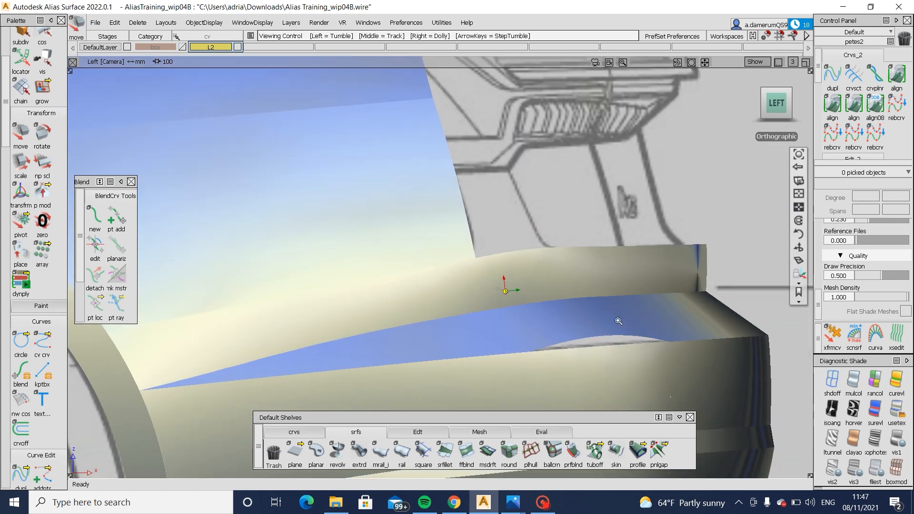
{"action": "right_click_drag", "start_coordinate": [619, 321], "coordinate": [684, 301], "text": "alt+shift"}
{"action": "key", "text": "alt+m"}
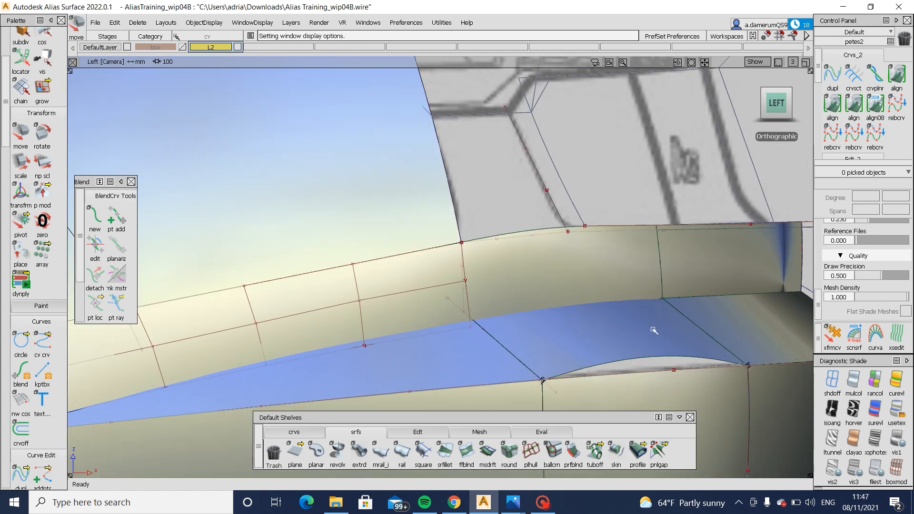
{"action": "mouse_move", "coordinate": [609, 287]}
{"action": "left_mouse_down", "text": "alt+shift"}
{"action": "mouse_move", "coordinate": [210, 273]}
{"action": "mouse_move", "coordinate": [710, 262]}
{"action": "mouse_move", "coordinate": [548, 295]}
{"action": "mouse_move", "coordinate": [465, 365]}
{"action": "left_mouse_up", "text": "alt+shift"}
{"action": "mouse_move", "coordinate": [465, 366]}
{"action": "left_mouse_down", "text": "ctrl+shift"}
{"action": "mouse_move", "coordinate": [471, 316]}
{"action": "mouse_move", "coordinate": [490, 320]}
{"action": "left_mouse_up", "text": "ctrl+shift"}
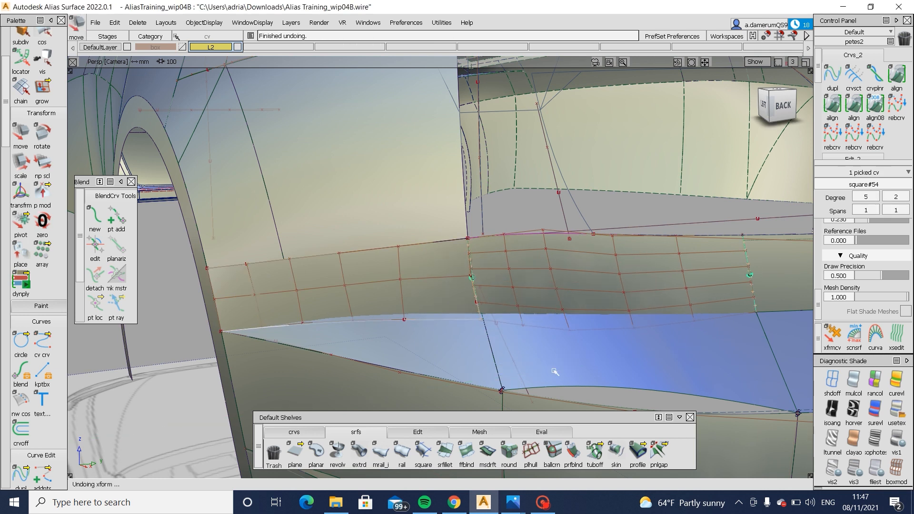
- Adjust the lower-edge CV next to the side panel's inner edge along Y, and the middle-row CV above it
{"action": "left_click", "coordinate": [404, 320]}
{"action": "right_click_drag", "start_coordinate": [441, 357], "coordinate": [442, 346], "text": "ctrl+shift"}
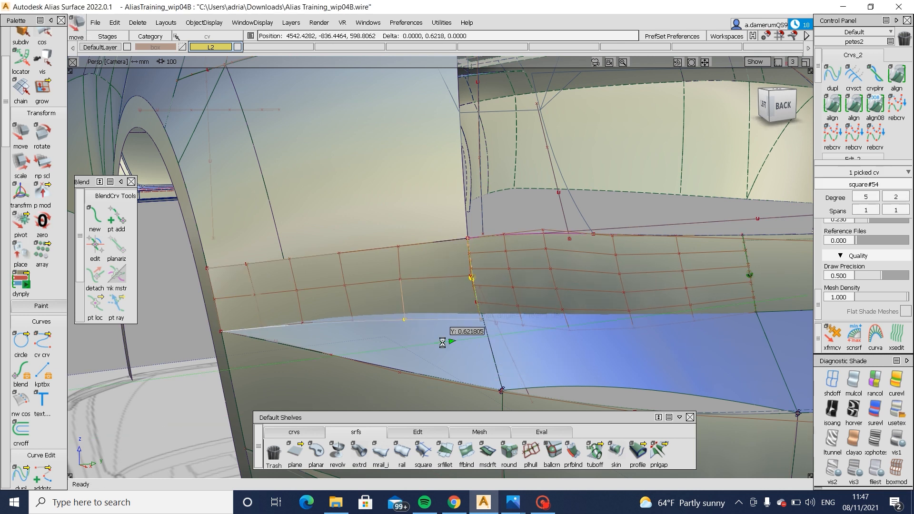
{"action": "left_click_drag", "start_coordinate": [443, 344], "coordinate": [407, 340], "text": "alt+shift"}
{"action": "right_click_drag", "start_coordinate": [406, 341], "coordinate": [403, 308], "text": "ctrl+shift"}
{"action": "left_click", "coordinate": [423, 271]}
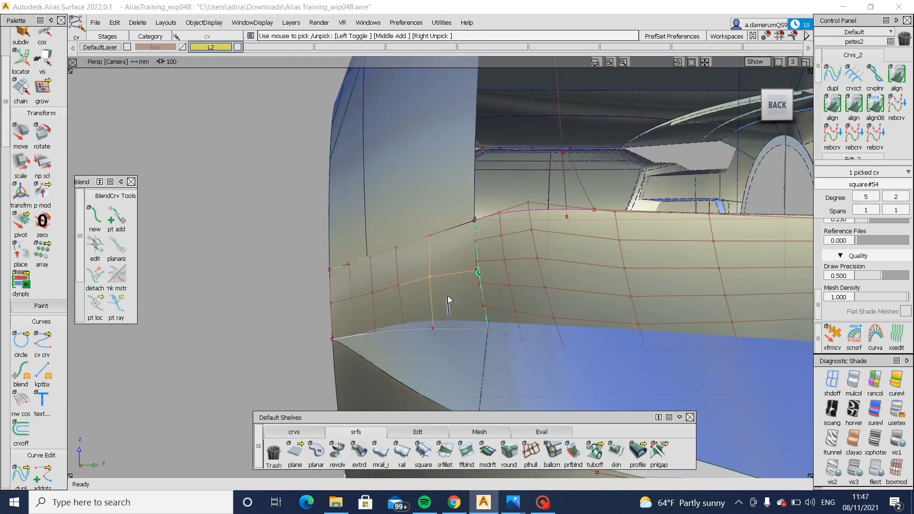
{"action": "left_click_drag", "start_coordinate": [450, 297], "coordinate": [739, 294], "text": "alt+shift"}
{"action": "key", "text": "alt+m"}
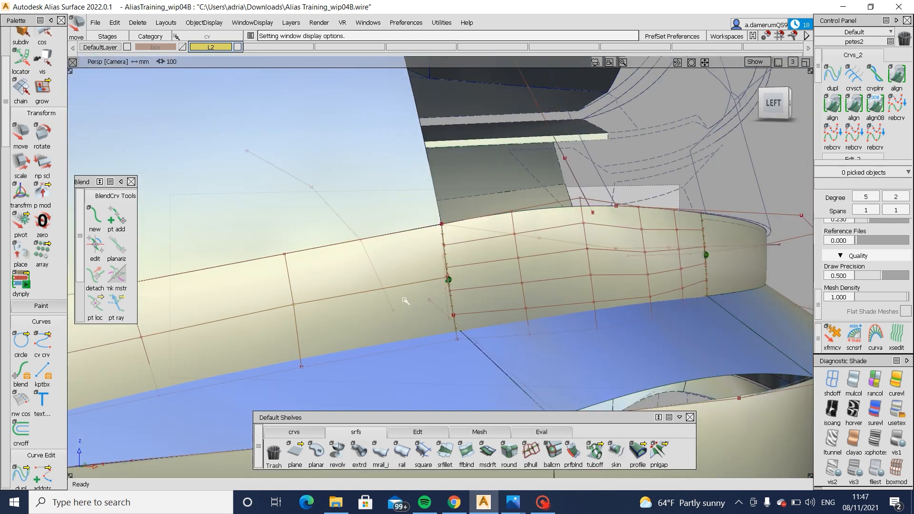
- Show zebra stripes on the model and adjust the middle and lower CVs in the column beside the side panel's inner edge
{"action": "left_click", "coordinate": [854, 410]}
{"action": "left_click_drag", "start_coordinate": [615, 376], "coordinate": [616, 388], "text": "alt+shift"}
{"action": "mouse_move", "coordinate": [376, 335]}
{"action": "left_mouse_down", "text": "ctrl+shift"}
{"action": "mouse_move", "coordinate": [334, 338]}
{"action": "mouse_move", "coordinate": [383, 322]}
{"action": "mouse_move", "coordinate": [431, 327]}
{"action": "mouse_move", "coordinate": [386, 331]}
{"action": "left_mouse_up", "text": "ctrl+shift"}
{"action": "left_click", "coordinate": [296, 309]}
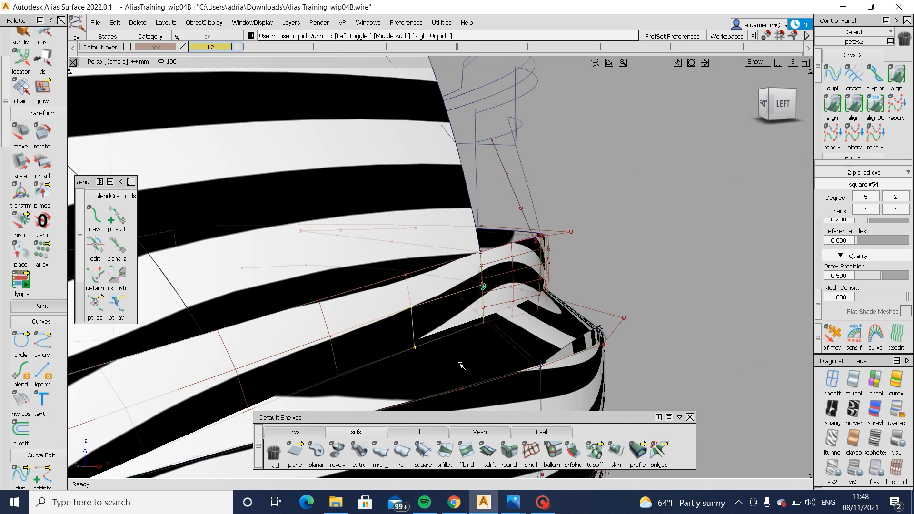
{"action": "middle_click_drag", "start_coordinate": [460, 365], "coordinate": [456, 350], "text": "ctrl+shift"}
{"action": "middle_click_drag", "start_coordinate": [456, 350], "coordinate": [458, 352]}
{"action": "mouse_move", "coordinate": [458, 353]}
{"action": "left_mouse_down", "text": "alt+shift"}
{"action": "mouse_move", "coordinate": [350, 328]}
{"action": "mouse_move", "coordinate": [210, 347]}
{"action": "mouse_move", "coordinate": [461, 347]}
{"action": "mouse_move", "coordinate": [357, 350]}
{"action": "left_mouse_up", "text": "alt+shift"}
{"action": "left_click_drag", "start_coordinate": [468, 346], "coordinate": [465, 300], "text": "ctrl+shift"}
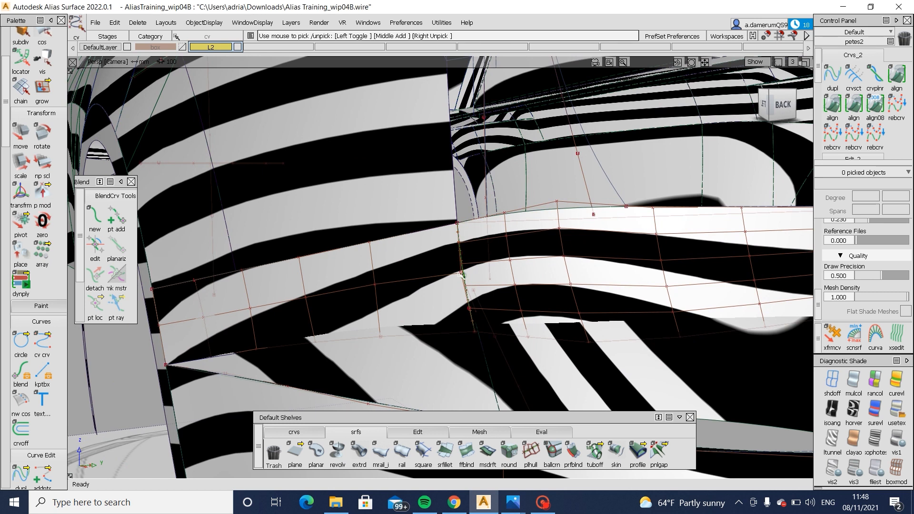
- Try moving the middle CV on the side panel's inner edge and undo the move
{"action": "left_click", "coordinate": [463, 275]}
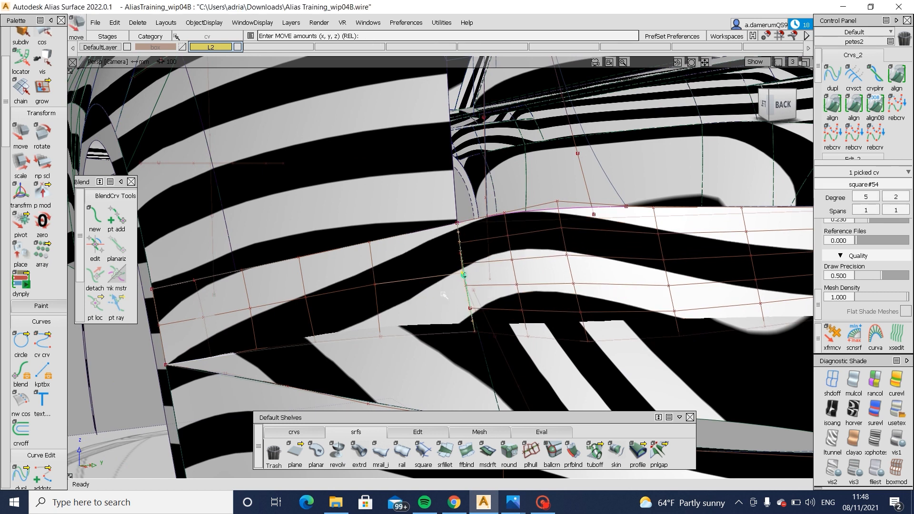
{"action": "key", "text": "ctrl+z"}
{"action": "left_click_drag", "start_coordinate": [453, 299], "coordinate": [643, 305], "text": "alt+shift"}
- Return to user-defined texture shading, pick the ledge surface below the side panel and display its CVs
{"action": "left_click", "coordinate": [896, 412]}
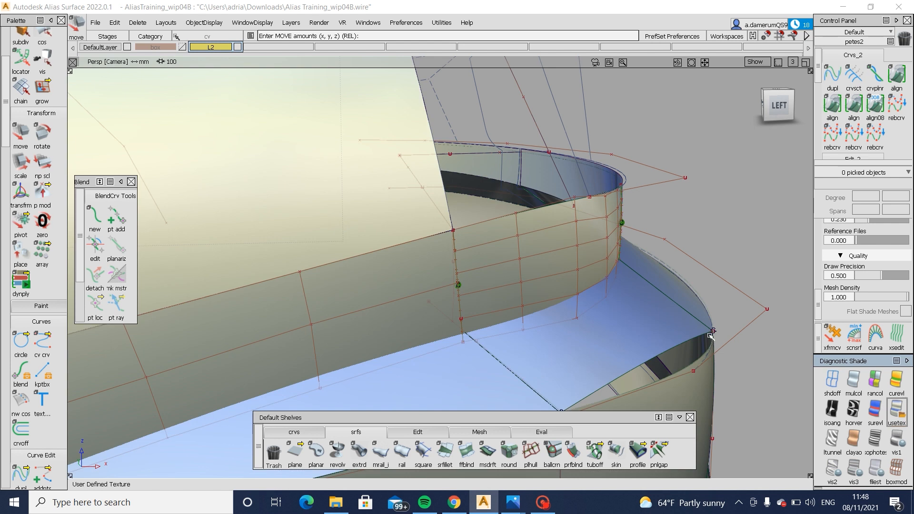
{"action": "right_click_drag", "start_coordinate": [481, 305], "coordinate": [512, 297], "text": "alt+shift"}
{"action": "mouse_move", "coordinate": [512, 296]}
{"action": "left_mouse_down", "text": "alt+shift"}
{"action": "mouse_move", "coordinate": [530, 329]}
{"action": "mouse_move", "coordinate": [453, 318]}
{"action": "left_mouse_up", "text": "alt+shift"}
{"action": "right_click_drag", "start_coordinate": [452, 318], "coordinate": [391, 333], "text": "alt+shift"}
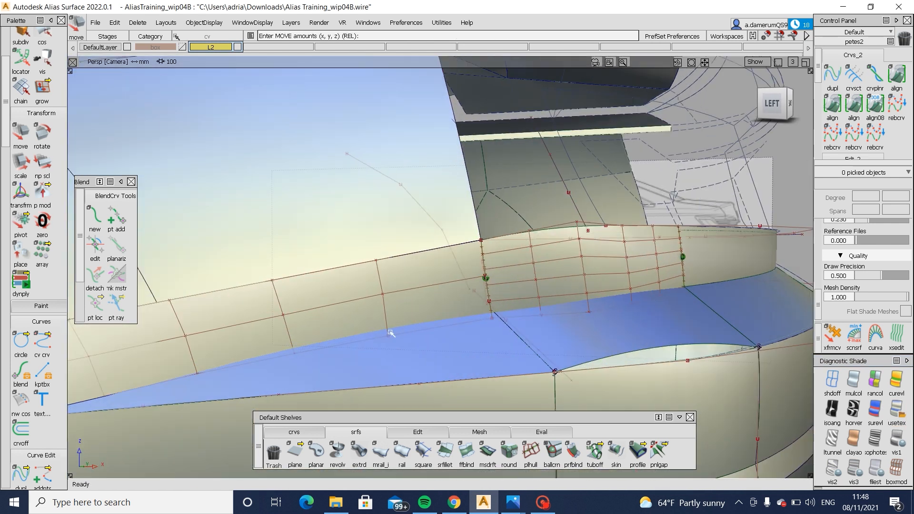
{"action": "left_click", "coordinate": [389, 352]}
{"action": "left_click_drag", "start_coordinate": [456, 343], "coordinate": [555, 395], "text": "alt+shift"}
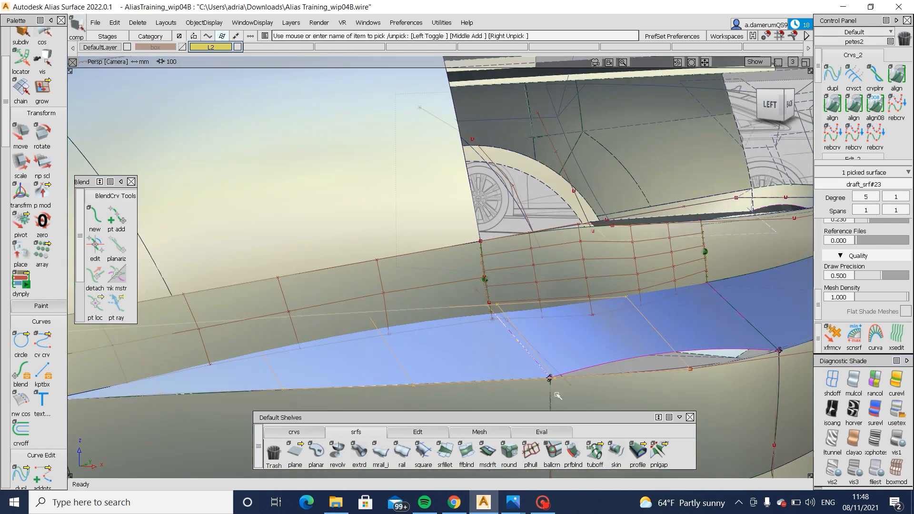
{"action": "left_click", "coordinate": [424, 333]}
- Pick a CV midway along the ledge surface's upper edge, adjust it under the side panel and clear the selection
{"action": "left_click_drag", "start_coordinate": [425, 333], "coordinate": [364, 306], "text": "ctrl+shift"}
{"action": "left_click", "coordinate": [372, 314]}
{"action": "left_click_drag", "start_coordinate": [434, 310], "coordinate": [470, 340], "text": "alt+shift"}
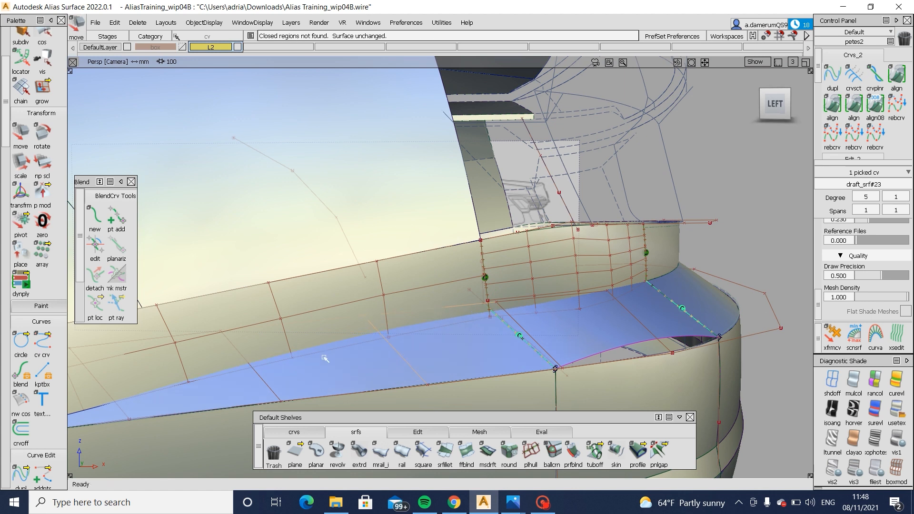
{"action": "left_click_drag", "start_coordinate": [325, 359], "coordinate": [701, 351], "text": "alt+shift"}
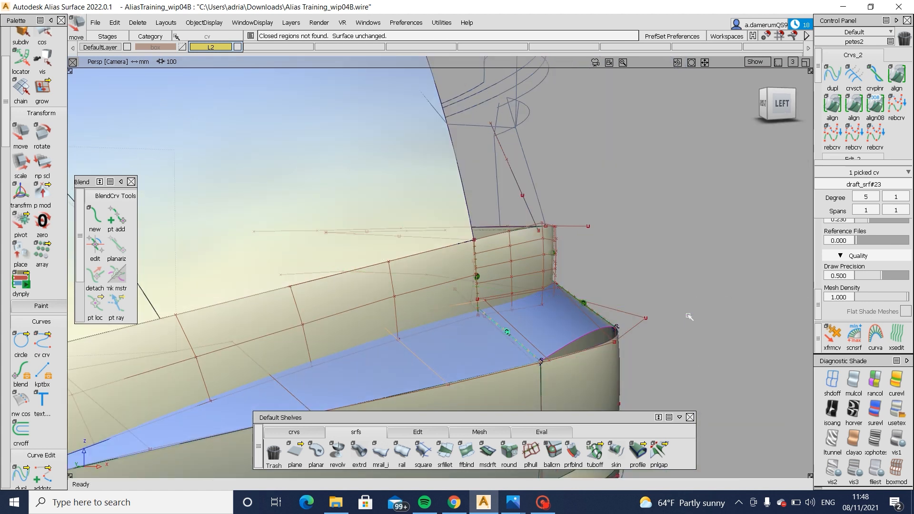
{"action": "mouse_move", "coordinate": [702, 320]}
{"action": "left_mouse_down", "text": "alt+shift"}
{"action": "mouse_move", "coordinate": [518, 337]}
{"action": "mouse_move", "coordinate": [353, 337]}
{"action": "left_mouse_up", "text": "alt+shift"}
{"action": "right_click_drag", "start_coordinate": [613, 364], "coordinate": [616, 328], "text": "ctrl+shift"}
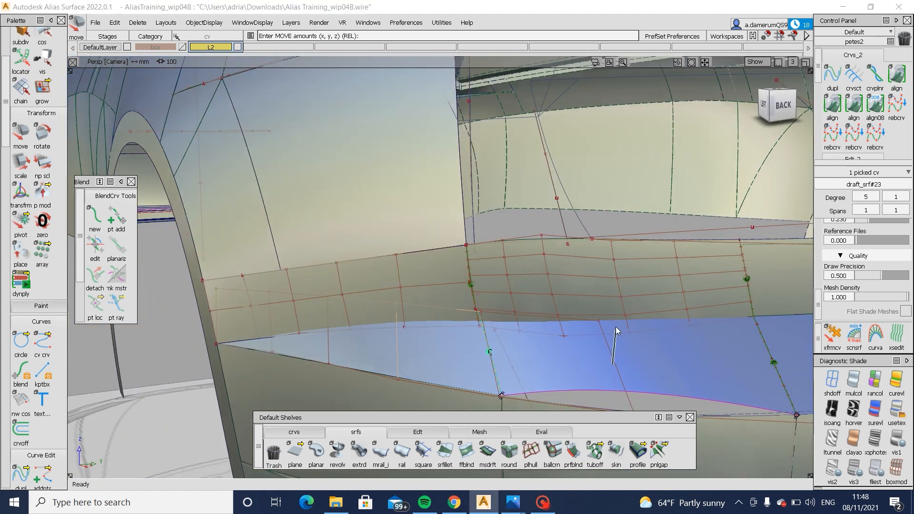
- Pick the ledge surface's upper-edge CV beneath the side panel's inner corner and adjust its position
{"action": "left_click_drag", "start_coordinate": [541, 328], "coordinate": [546, 325], "text": "ctrl+shift"}
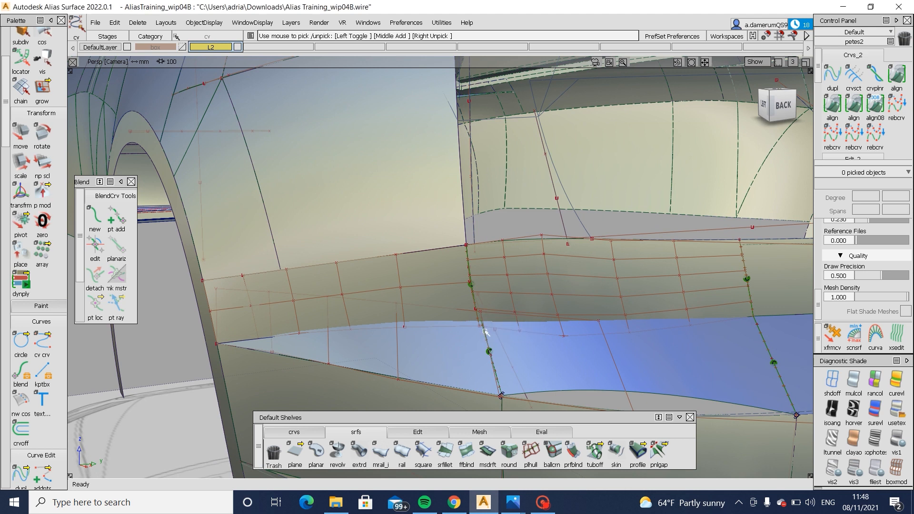
{"action": "right_click_drag", "start_coordinate": [476, 326], "coordinate": [483, 301], "text": "alt+shift"}
{"action": "left_click", "coordinate": [488, 303]}
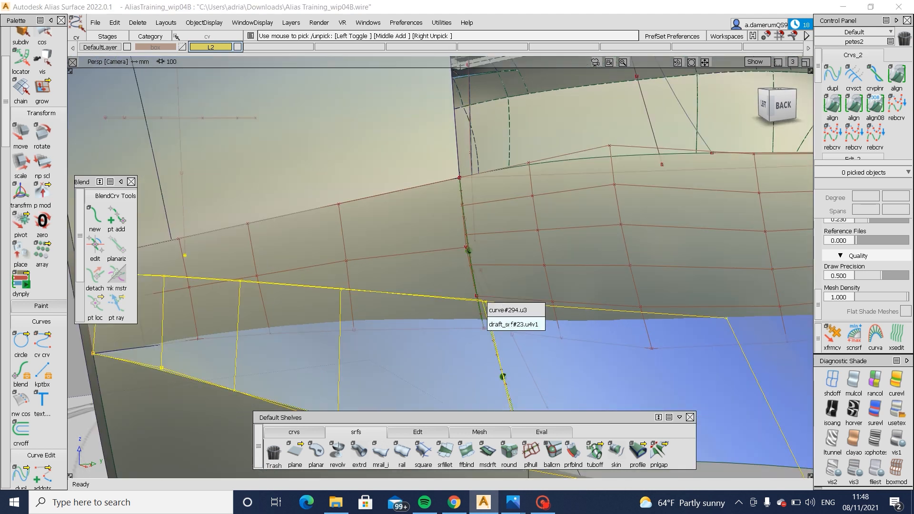
{"action": "left_click_drag", "start_coordinate": [487, 302], "coordinate": [435, 353], "text": "alt+shift"}
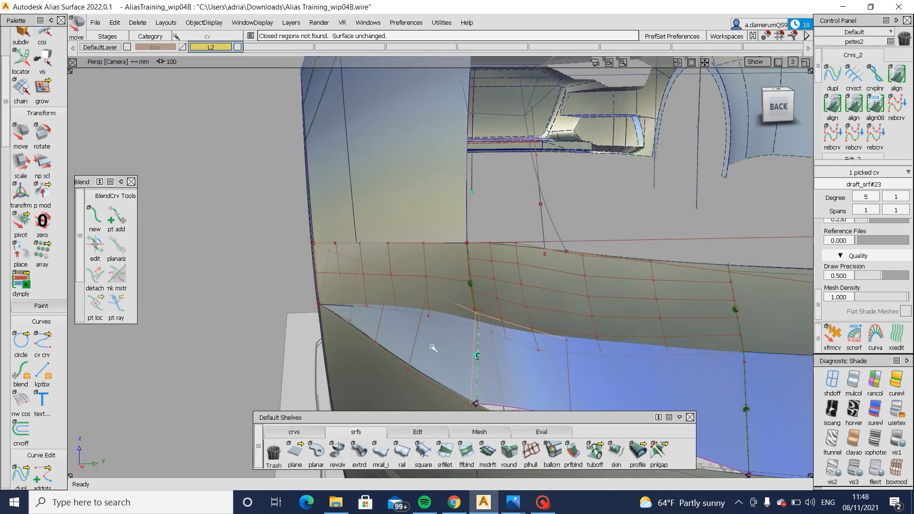
{"action": "left_click_drag", "start_coordinate": [369, 352], "coordinate": [730, 346], "text": "alt+shift"}
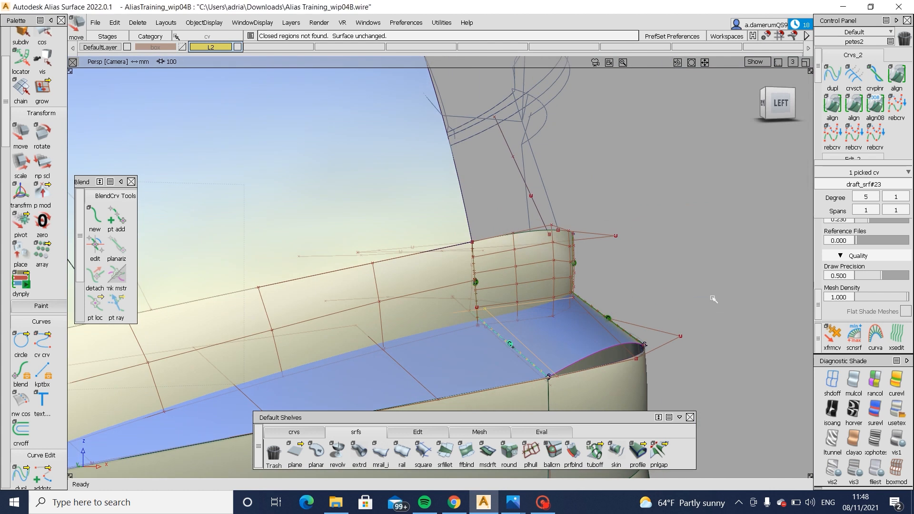
{"action": "left_click_drag", "start_coordinate": [702, 307], "coordinate": [624, 351], "text": "alt+shift"}
- Apply horizontal/vertical zebra shading to the ledge surface and its neighbouring rear ledge surface, then clear the selection
{"action": "left_click", "coordinate": [854, 410]}
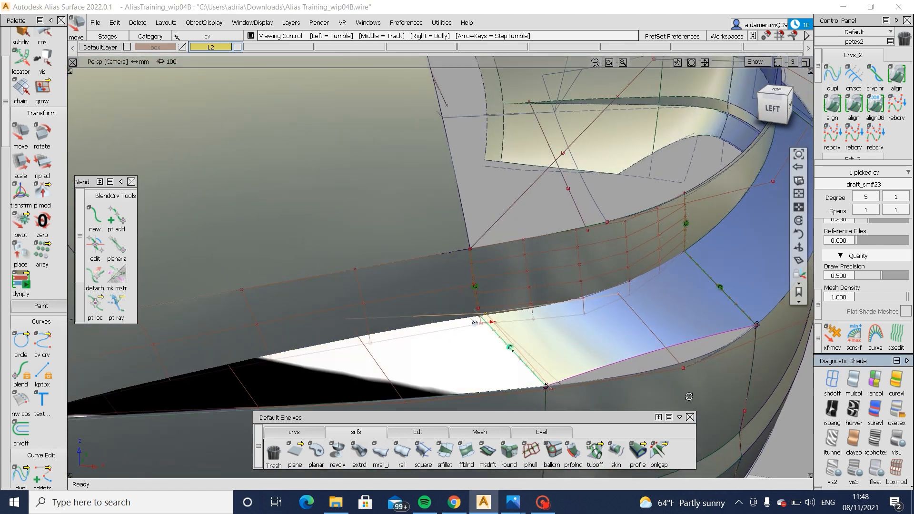
{"action": "mouse_move", "coordinate": [688, 394]}
{"action": "left_mouse_down", "text": "alt+shift"}
{"action": "mouse_move", "coordinate": [694, 414]}
{"action": "mouse_move", "coordinate": [706, 368]}
{"action": "left_mouse_up", "text": "alt+shift"}
{"action": "left_click", "coordinate": [656, 326]}
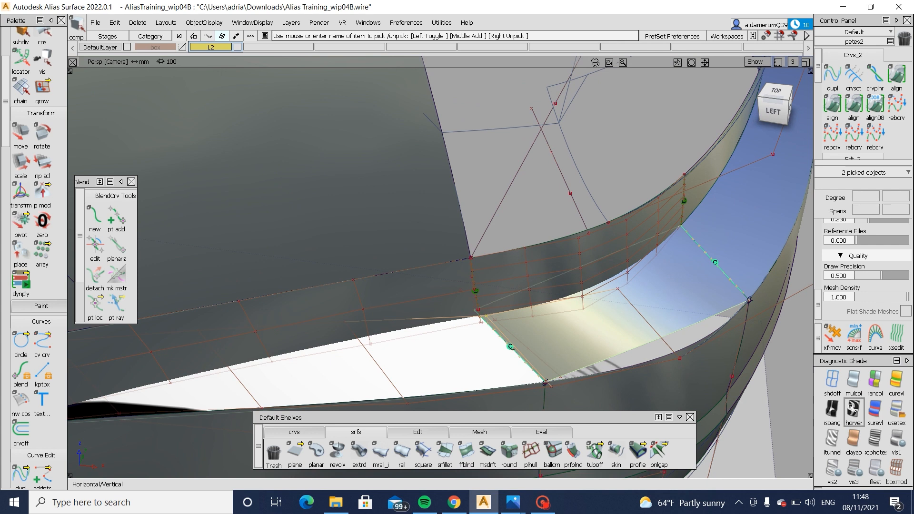
{"action": "left_click_drag", "start_coordinate": [674, 384], "coordinate": [503, 352], "text": "alt+shift"}
{"action": "left_click", "coordinate": [341, 340]}
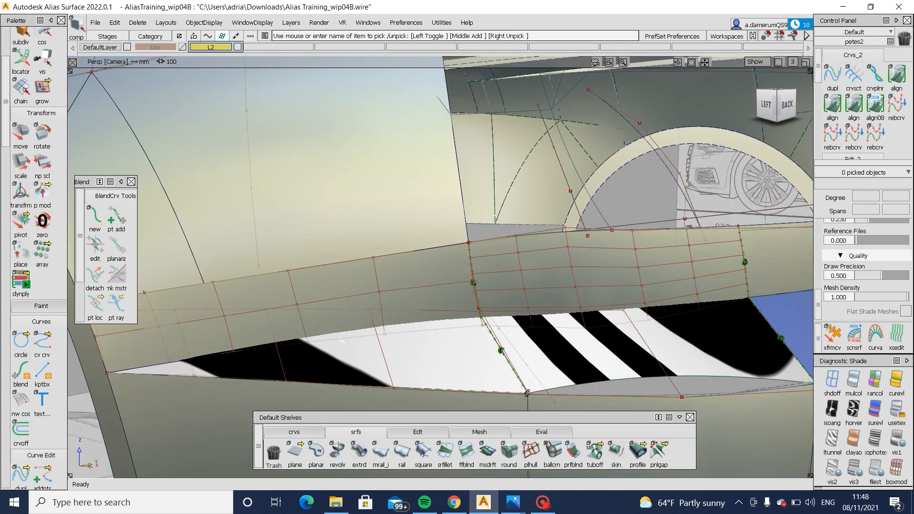
- Apply zebra shading to the side panel, pick two of its lower-row CVs and try to move them
{"action": "left_click_drag", "start_coordinate": [368, 324], "coordinate": [302, 347], "text": "alt+shift"}
{"action": "left_click", "coordinate": [301, 347]}
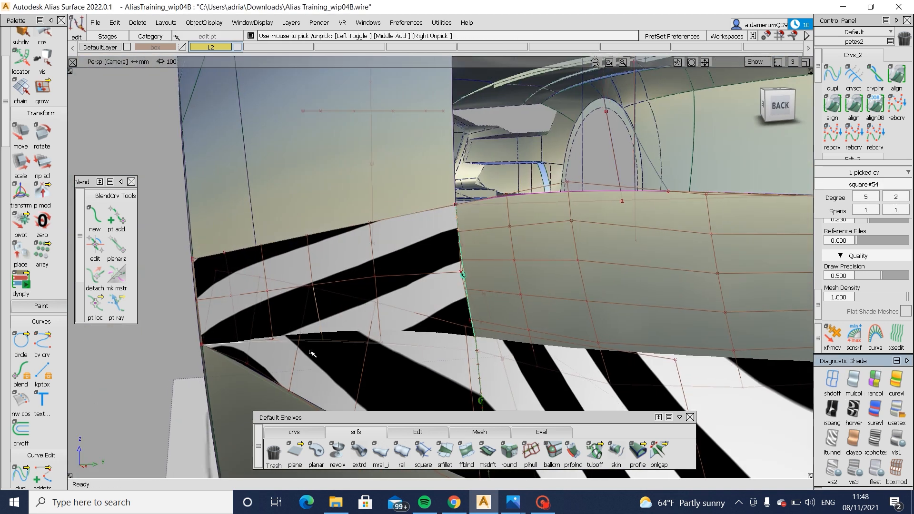
{"action": "left_click_drag", "start_coordinate": [282, 327], "coordinate": [333, 359]}
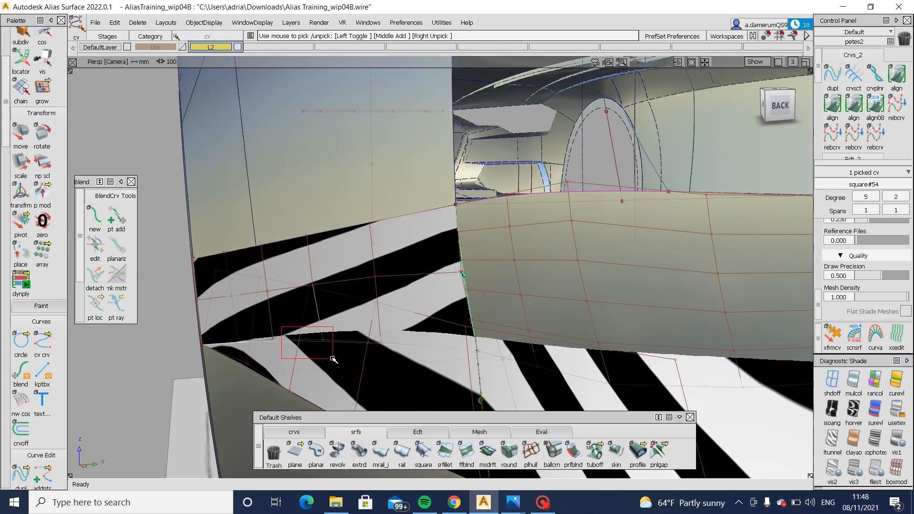
{"action": "left_click_drag", "start_coordinate": [572, 336], "coordinate": [638, 343], "text": "alt+shift"}
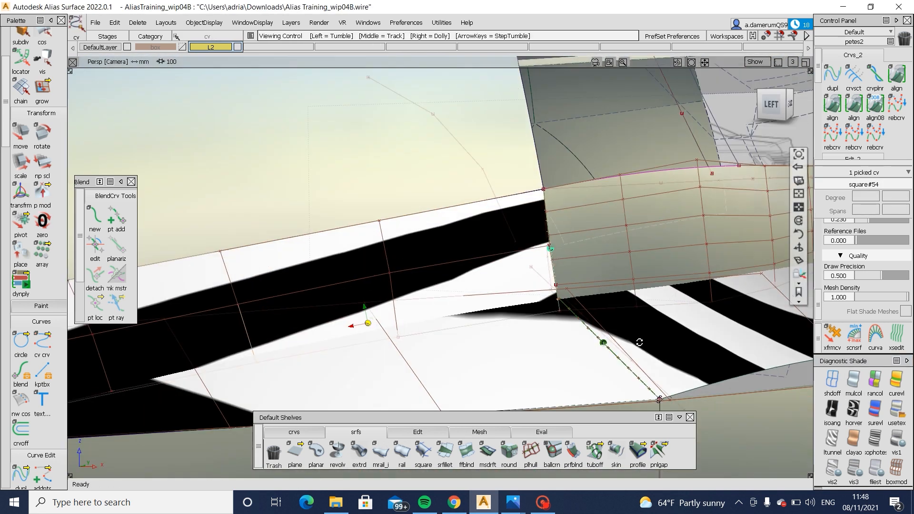
{"action": "right_click_drag", "start_coordinate": [638, 343], "coordinate": [512, 367], "text": "alt+shift"}
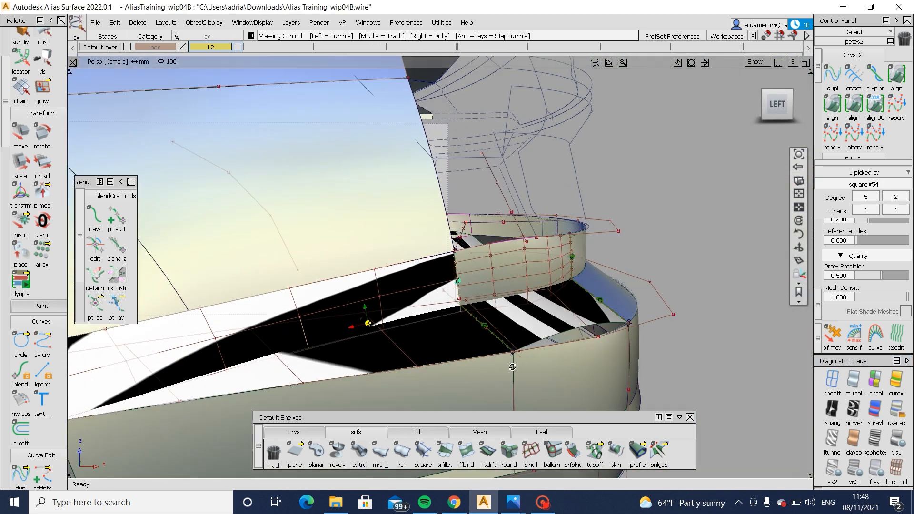
{"action": "left_click_drag", "start_coordinate": [512, 368], "coordinate": [495, 366], "text": "alt+shift"}
{"action": "left_click_drag", "start_coordinate": [257, 385], "coordinate": [269, 384], "text": "alt+shift"}
{"action": "right_click_drag", "start_coordinate": [269, 384], "coordinate": [369, 381], "text": "alt+shift"}
{"action": "middle_click_drag", "start_coordinate": [369, 381], "coordinate": [380, 380], "text": "ctrl+shift"}
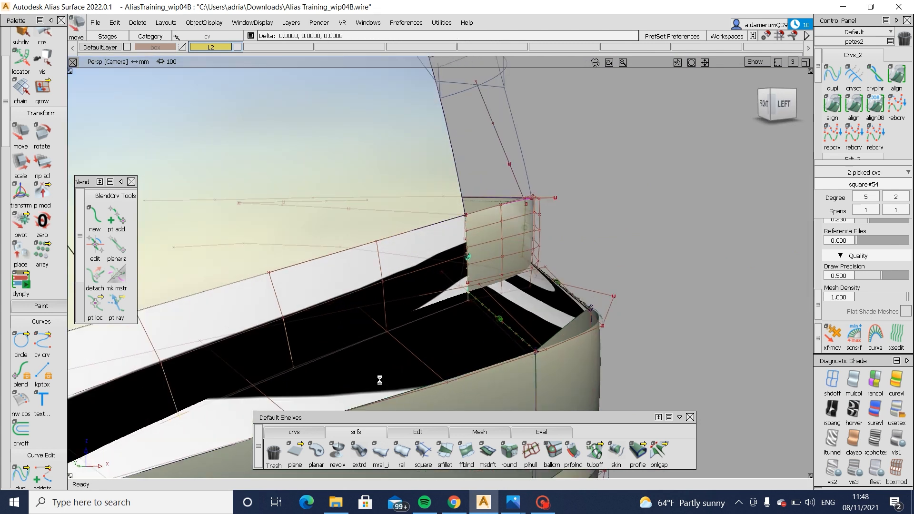
{"action": "key", "text": "ctrl+z"}
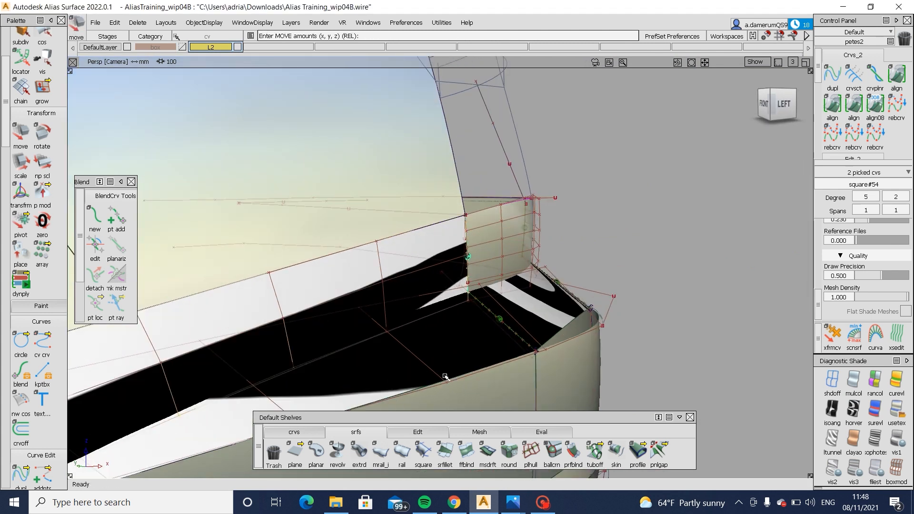
- Clear the CV selection and return the side panel and ledge surfaces to user-defined texture shading
{"action": "left_click_drag", "start_coordinate": [445, 377], "coordinate": [231, 387], "text": "alt+shift"}
{"action": "left_click_drag", "start_coordinate": [481, 397], "coordinate": [496, 317], "text": "ctrl+shift"}
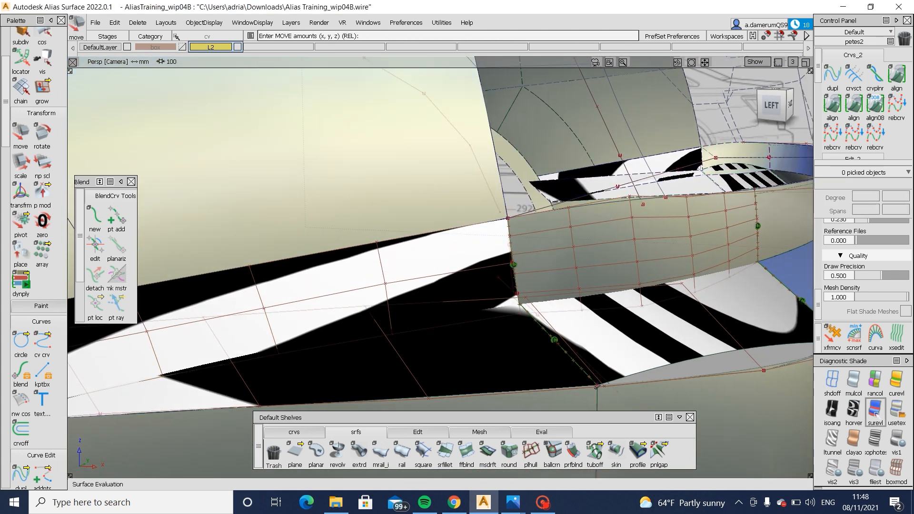
{"action": "left_click", "coordinate": [891, 414]}
{"action": "right_click_drag", "start_coordinate": [514, 328], "coordinate": [376, 327], "text": "alt+shift"}
{"action": "left_click_drag", "start_coordinate": [376, 327], "coordinate": [329, 317], "text": "alt+shift"}
{"action": "right_click_drag", "start_coordinate": [410, 324], "coordinate": [614, 324], "text": "alt+shift"}
{"action": "left_click_drag", "start_coordinate": [381, 331], "coordinate": [349, 322], "text": "ctrl+shift"}
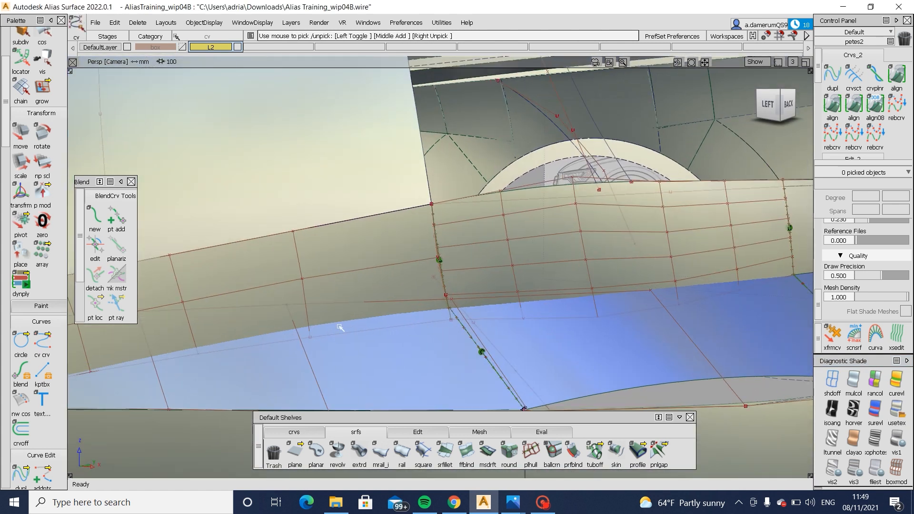
- Pick the side panel's lower corner CV (square#54.u0v0) beside the corner blend surface and try to move it
{"action": "left_click", "coordinate": [304, 320]}
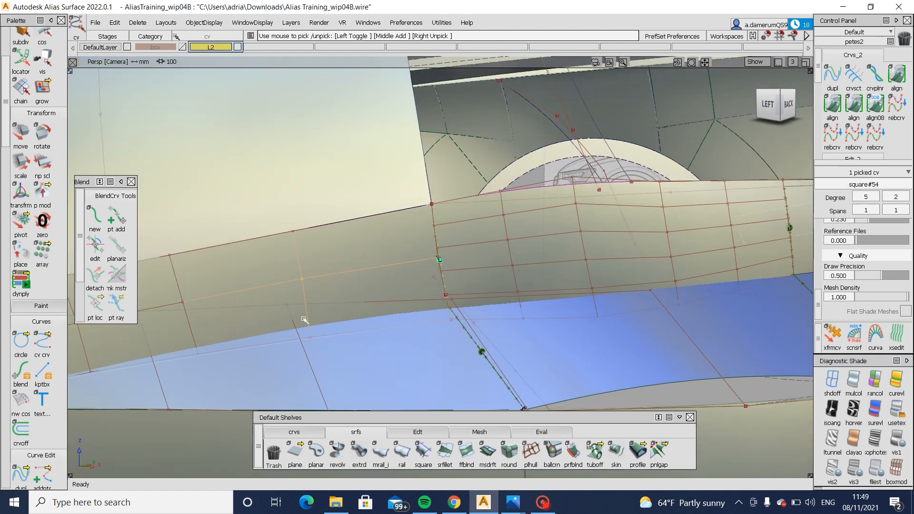
{"action": "left_click", "coordinate": [452, 323]}
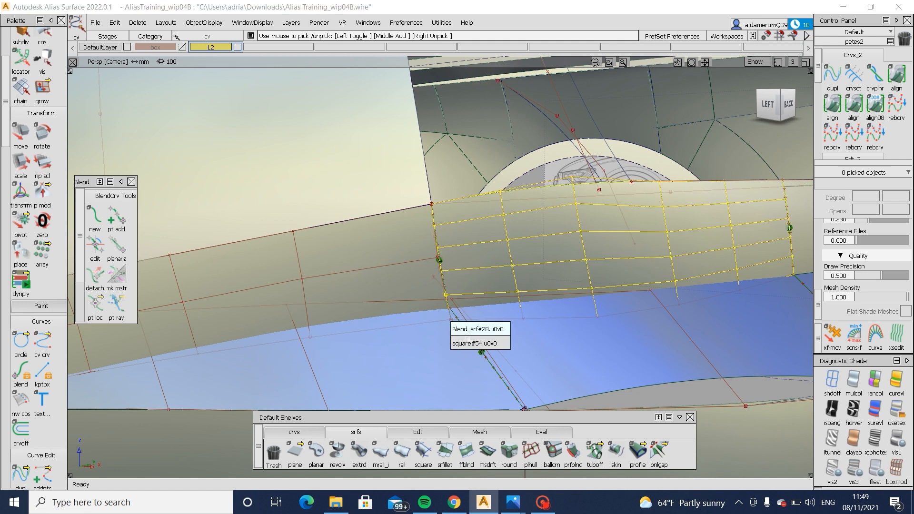
{"action": "left_click", "coordinate": [460, 343]}
{"action": "left_click_drag", "start_coordinate": [457, 349], "coordinate": [380, 367], "text": "alt+shift"}
{"action": "middle_click_drag", "start_coordinate": [389, 360], "coordinate": [394, 357]}
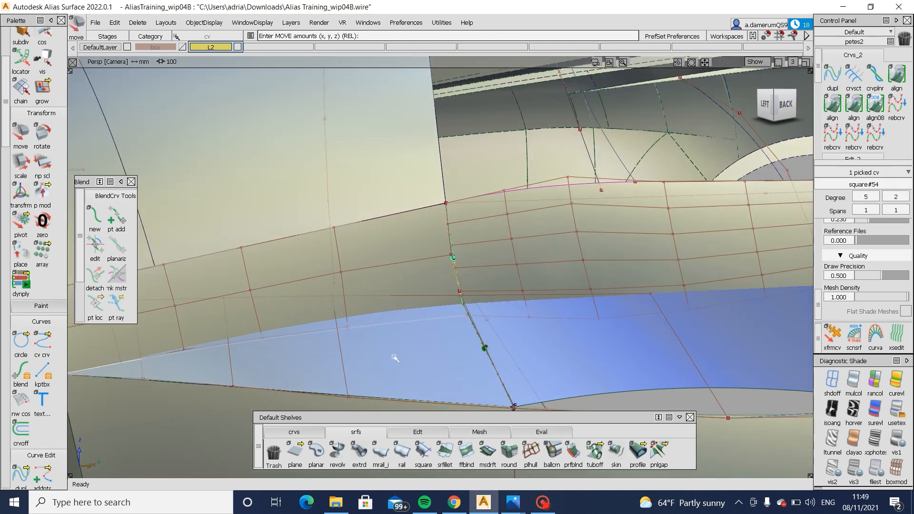
{"action": "left_click_drag", "start_coordinate": [412, 356], "coordinate": [312, 353], "text": "alt+shift"}
{"action": "key", "text": "ctrl+z"}
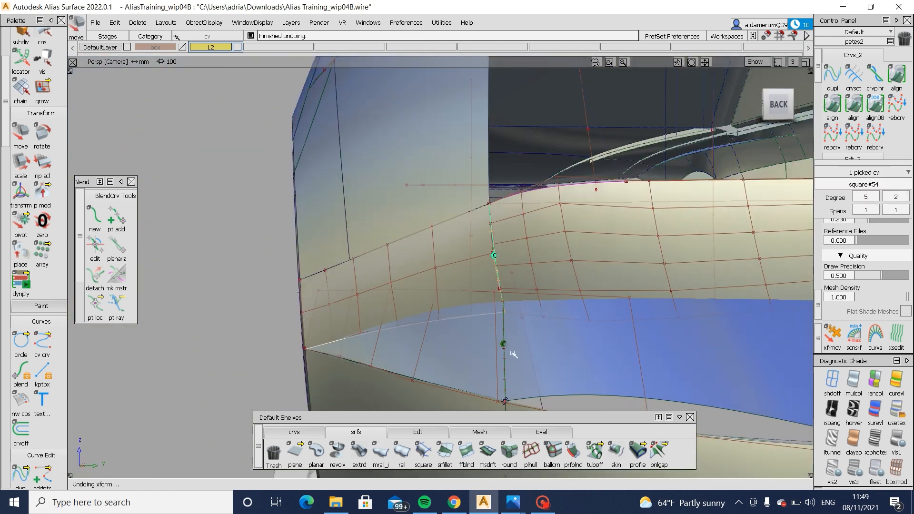
- Adjust the upper-edge CV of the rear ledge surface beneath the corner blend surface, clear the selection and inspect the shading
{"action": "left_click_drag", "start_coordinate": [511, 351], "coordinate": [515, 299], "text": "ctrl+shift"}
{"action": "left_click", "coordinate": [631, 300]}
{"action": "left_click_drag", "start_coordinate": [680, 349], "coordinate": [686, 328], "text": "ctrl+shift"}
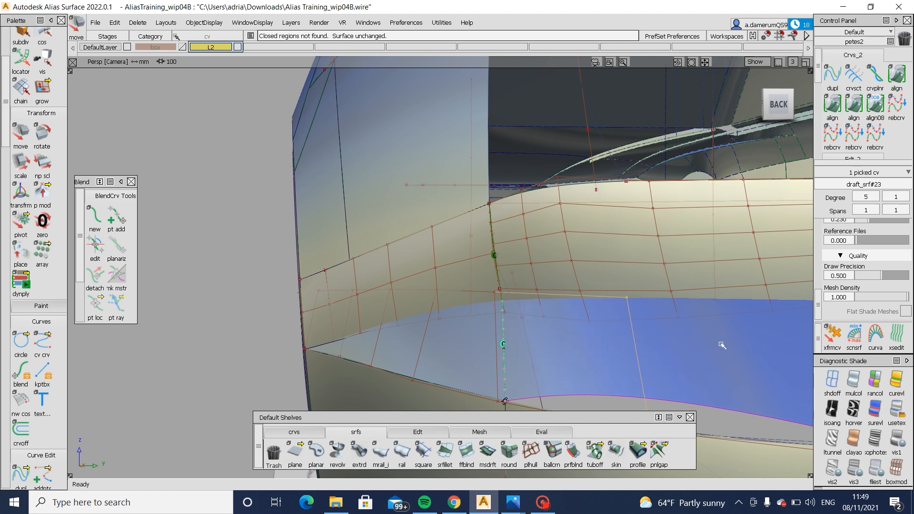
{"action": "mouse_move", "coordinate": [490, 308]}
{"action": "left_mouse_down", "text": "ctrl+shift"}
{"action": "mouse_move", "coordinate": [465, 297]}
{"action": "mouse_move", "coordinate": [519, 309]}
{"action": "mouse_move", "coordinate": [738, 293]}
{"action": "mouse_move", "coordinate": [695, 268]}
{"action": "left_mouse_up", "text": "ctrl+shift"}
{"action": "right_click_drag", "start_coordinate": [696, 268], "coordinate": [698, 286], "text": "ctrl+shift"}
{"action": "mouse_move", "coordinate": [698, 286]}
{"action": "left_mouse_down", "text": "alt+shift"}
{"action": "mouse_move", "coordinate": [629, 267]}
{"action": "mouse_move", "coordinate": [487, 309]}
{"action": "mouse_move", "coordinate": [272, 298]}
{"action": "mouse_move", "coordinate": [568, 299]}
{"action": "mouse_move", "coordinate": [381, 309]}
{"action": "mouse_move", "coordinate": [588, 320]}
{"action": "left_mouse_up", "text": "alt+shift"}
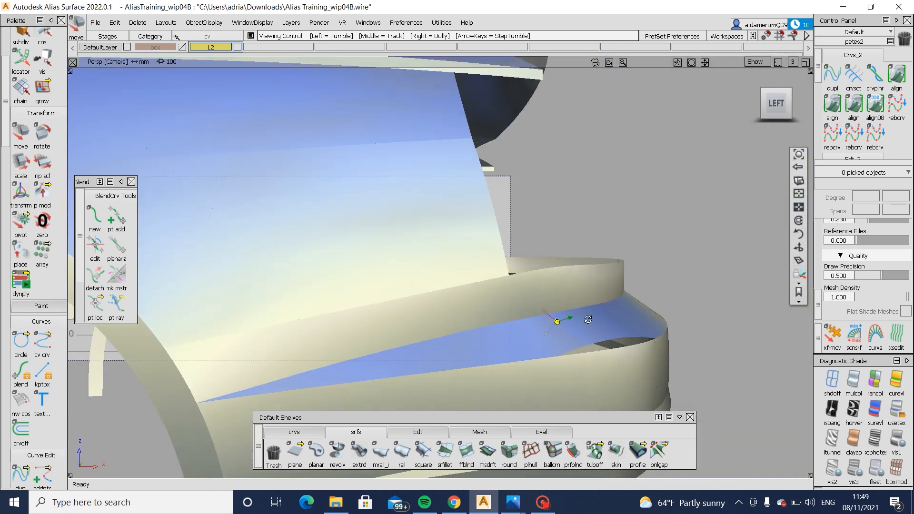
{"action": "mouse_move", "coordinate": [589, 320]}
{"action": "right_mouse_down", "text": "alt+shift"}
{"action": "mouse_move", "coordinate": [623, 337]}
{"action": "mouse_move", "coordinate": [642, 329]}
{"action": "mouse_move", "coordinate": [727, 332]}
{"action": "right_mouse_up", "text": "alt+shift"}
{"action": "left_click_drag", "start_coordinate": [688, 257], "coordinate": [612, 312], "text": "ctrl+shift"}
- Pick the bumper corner surfaces together, hide their CVs and clear the selection
{"action": "left_click_drag", "start_coordinate": [424, 243], "coordinate": [702, 380]}
{"action": "right_click_drag", "start_coordinate": [655, 318], "coordinate": [680, 315], "text": "ctrl+shift"}
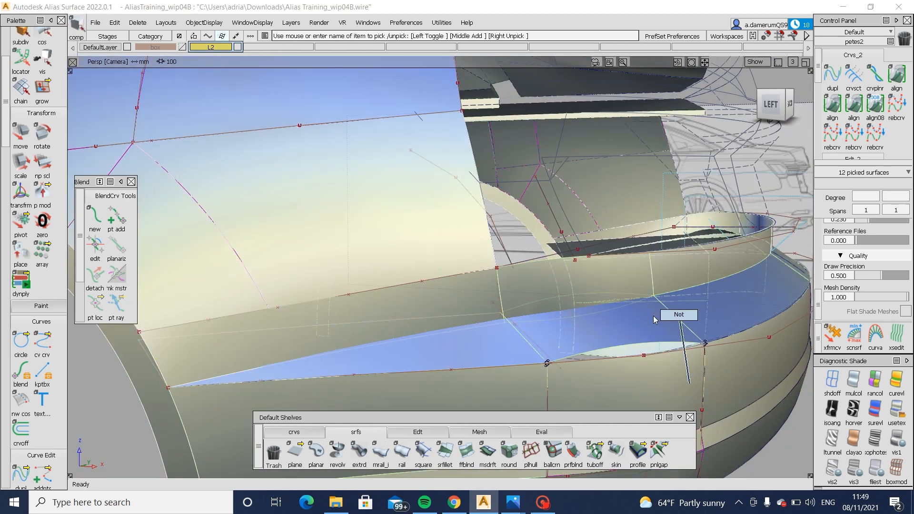
{"action": "left_click_drag", "start_coordinate": [655, 316], "coordinate": [566, 429], "text": "alt+shift"}
- Extend the corner ledge surface's outer edge across the gap and past the bumper's upper edge
{"action": "left_click", "coordinate": [425, 433]}
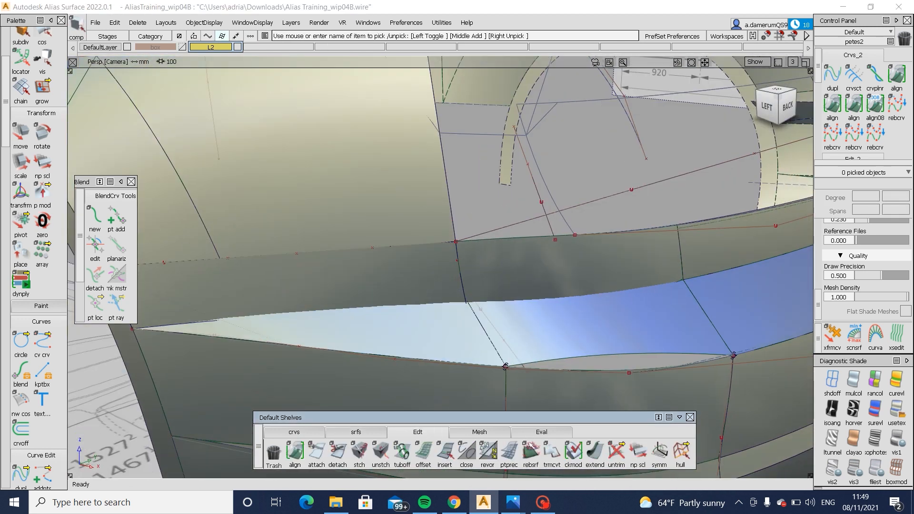
{"action": "left_click", "coordinate": [603, 361]}
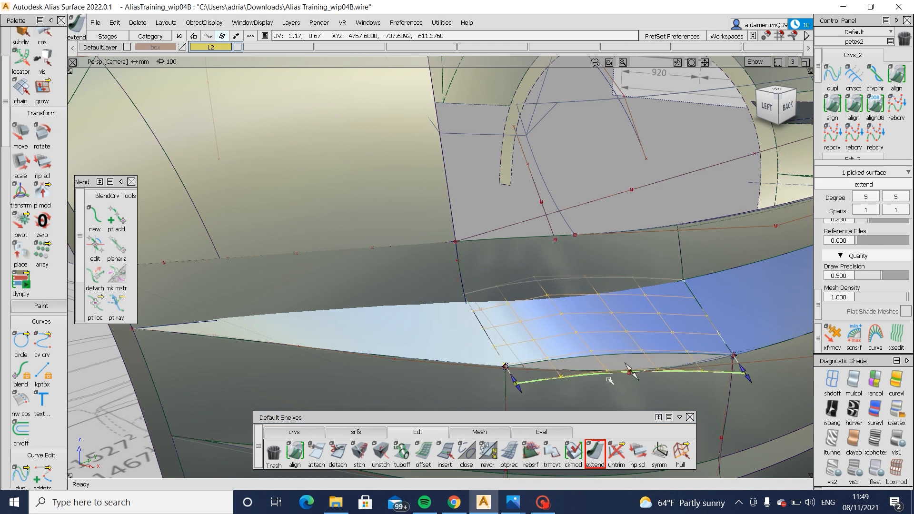
{"action": "left_click_drag", "start_coordinate": [609, 381], "coordinate": [640, 375]}
{"action": "left_click", "coordinate": [669, 348]}
- Project the bumper's upper edge curve onto the extended ledge surface and trim off the overhanging part
{"action": "middle_click_drag", "start_coordinate": [667, 349], "coordinate": [612, 370], "text": "ctrl+shift"}
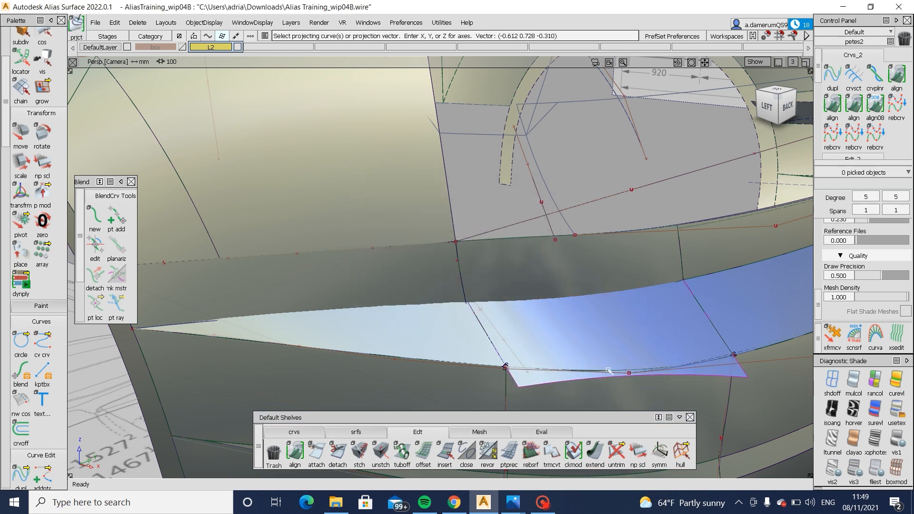
{"action": "left_click", "coordinate": [612, 374]}
{"action": "left_click", "coordinate": [667, 407]}
{"action": "key", "text": "space"}
{"action": "middle_click_drag", "start_coordinate": [680, 305], "coordinate": [622, 347], "text": "ctrl+shift"}
{"action": "left_click", "coordinate": [623, 347]}
{"action": "key", "text": "space"}
- Pick the corner blend surface above the ledge and project the upper edge curve onto it in the Left view
{"action": "left_click_drag", "start_coordinate": [469, 361], "coordinate": [691, 332], "text": "alt+shift"}
{"action": "right_click_drag", "start_coordinate": [691, 332], "coordinate": [556, 275], "text": "alt+shift"}
{"action": "left_click_drag", "start_coordinate": [555, 275], "coordinate": [533, 282], "text": "ctrl+shift"}
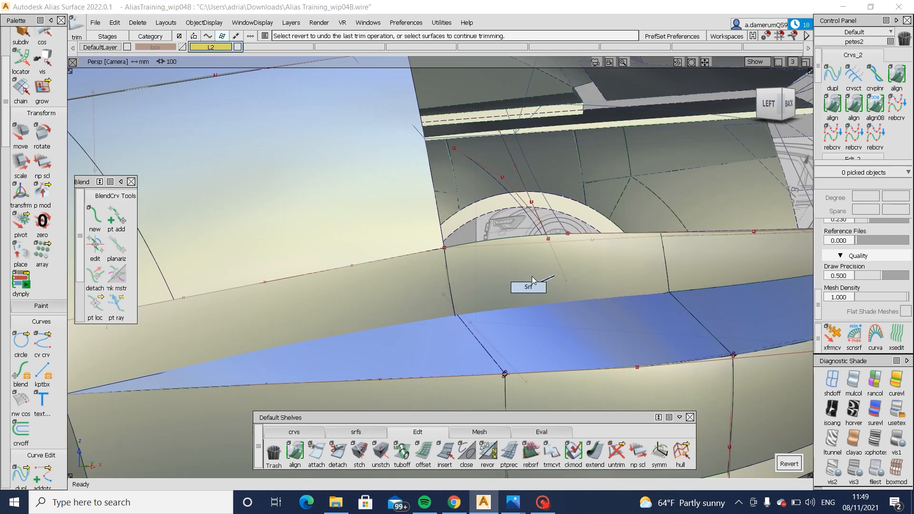
{"action": "left_click", "coordinate": [534, 283]}
{"action": "left_click", "coordinate": [771, 104]}
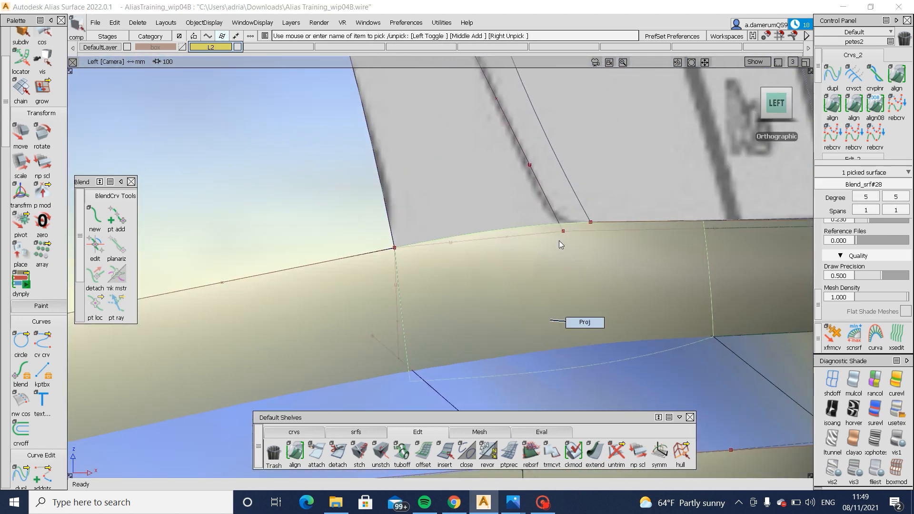
{"action": "left_click_drag", "start_coordinate": [553, 219], "coordinate": [575, 255]}
{"action": "key", "text": "space"}
- Trim the corner blend surface along the projected curve, keeping the region below it
{"action": "right_click_drag", "start_coordinate": [639, 226], "coordinate": [550, 288], "text": "ctrl+shift"}
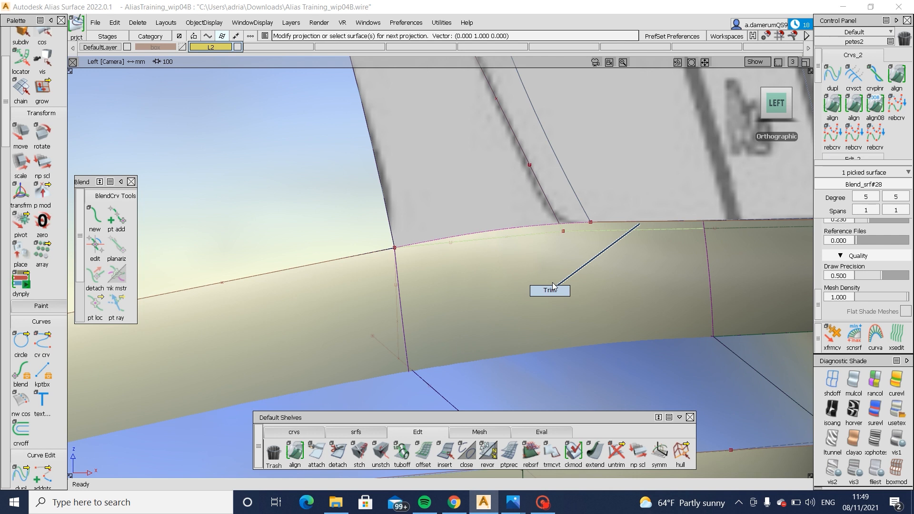
{"action": "left_click", "coordinate": [552, 283]}
{"action": "key", "text": "space"}
{"action": "right_click_drag", "start_coordinate": [748, 272], "coordinate": [592, 268], "text": "alt+shift"}
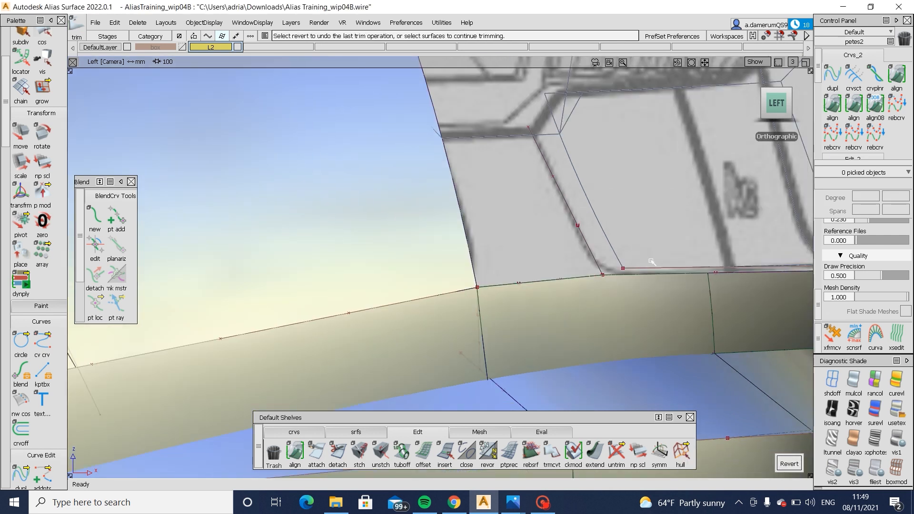
- Untrim the corner blend surface and the neighbouring rear upper panel surface
{"action": "left_click_drag", "start_coordinate": [652, 261], "coordinate": [468, 335], "text": "alt+shift"}
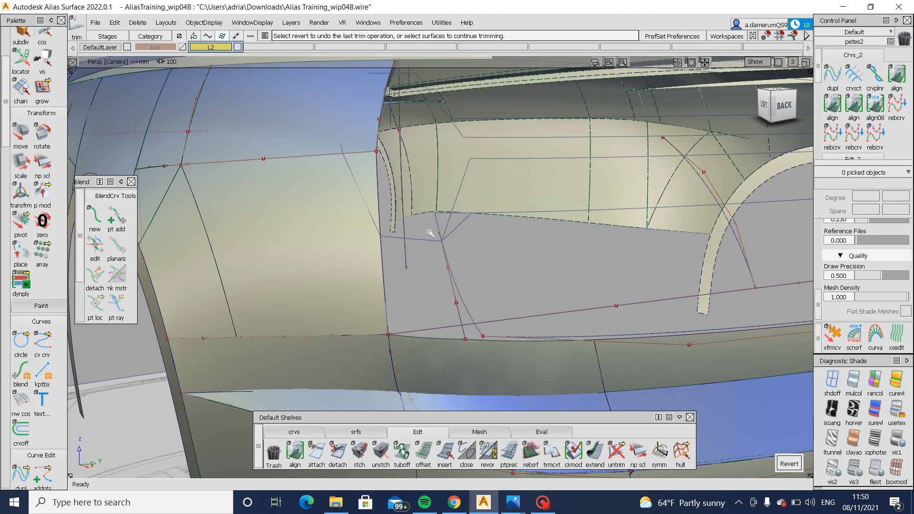
{"action": "left_click_drag", "start_coordinate": [445, 338], "coordinate": [484, 408], "text": "alt+shift"}
{"action": "left_click", "coordinate": [484, 348]}
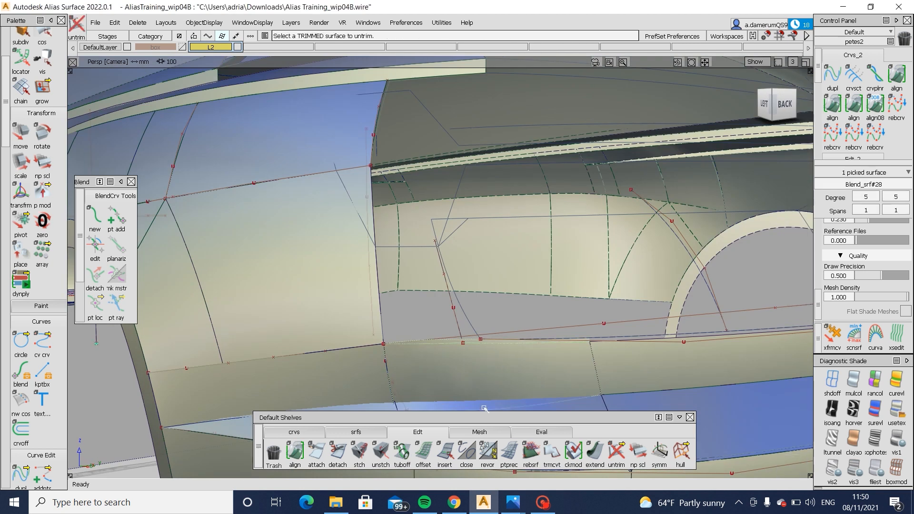
{"action": "right_click_drag", "start_coordinate": [485, 369], "coordinate": [415, 371], "text": "alt+shift"}
{"action": "right_click_drag", "start_coordinate": [495, 372], "coordinate": [586, 376], "text": "alt+shift"}
{"action": "left_click_drag", "start_coordinate": [592, 370], "coordinate": [594, 396], "text": "ctrl+shift"}
{"action": "left_click", "coordinate": [596, 402]}
{"action": "right_click_drag", "start_coordinate": [597, 406], "coordinate": [597, 441], "text": "ctrl+shift"}
{"action": "left_click_drag", "start_coordinate": [599, 402], "coordinate": [599, 376], "text": "ctrl+shift"}
{"action": "middle_click_drag", "start_coordinate": [593, 384], "coordinate": [561, 342], "text": "alt+shift"}
{"action": "right_click_drag", "start_coordinate": [559, 339], "coordinate": [595, 334], "text": "alt+shift"}
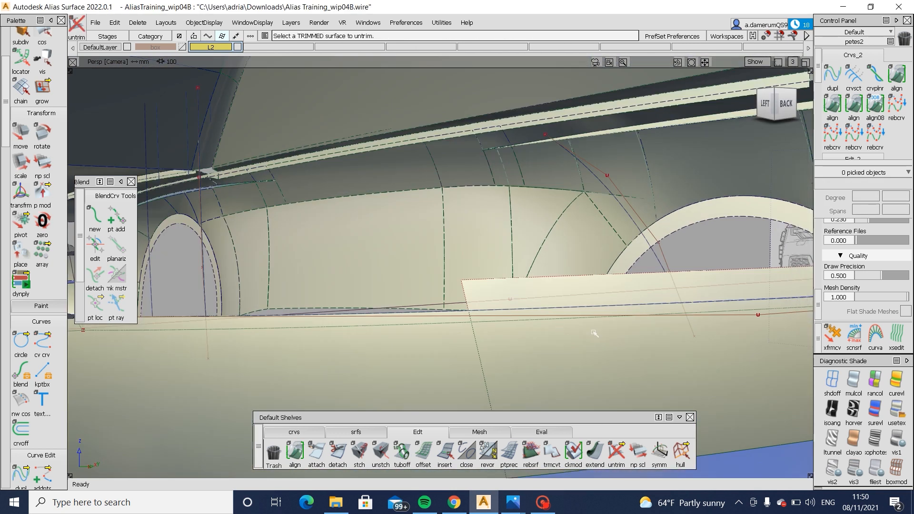
- Select the corner blend surface for trimming and mark its region near the ledge
{"action": "left_click", "coordinate": [510, 351]}
{"action": "right_click_drag", "start_coordinate": [536, 326], "coordinate": [514, 360], "text": "ctrl+shift"}
{"action": "key", "text": "space"}
{"action": "left_click_drag", "start_coordinate": [521, 360], "coordinate": [502, 382], "text": "alt+shift"}
{"action": "middle_click_drag", "start_coordinate": [586, 388], "coordinate": [547, 317], "text": "alt+shift"}
{"action": "right_click_drag", "start_coordinate": [548, 316], "coordinate": [527, 353], "text": "alt+shift"}
{"action": "left_click", "coordinate": [532, 301]}
{"action": "left_click", "coordinate": [527, 354]}
{"action": "left_click", "coordinate": [509, 315]}
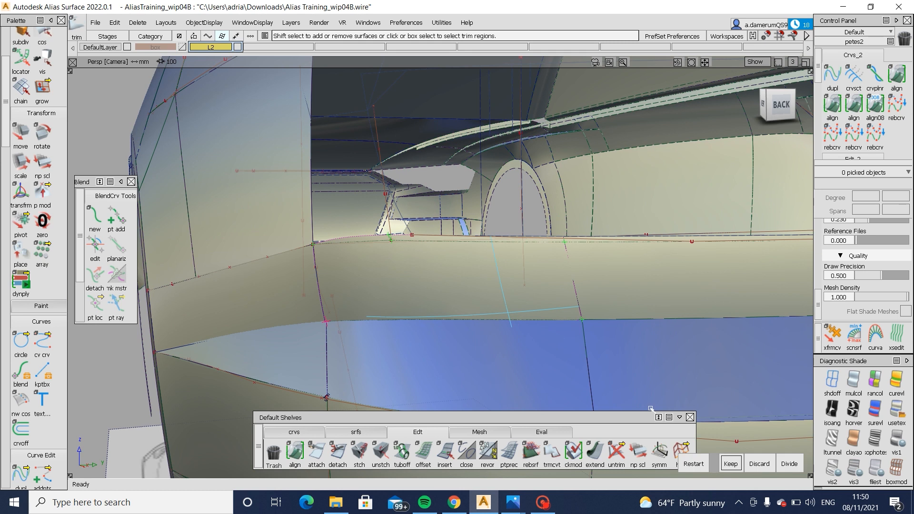
- Intersect the corner blend surface with the adjoining bumper surfaces and trim away the excess
{"action": "left_click_drag", "start_coordinate": [413, 290], "coordinate": [379, 321], "text": "ctrl+shift"}
{"action": "left_click", "coordinate": [273, 377]}
{"action": "right_click_drag", "start_coordinate": [273, 376], "coordinate": [317, 335], "text": "ctrl+shift"}
{"action": "left_click", "coordinate": [399, 286]}
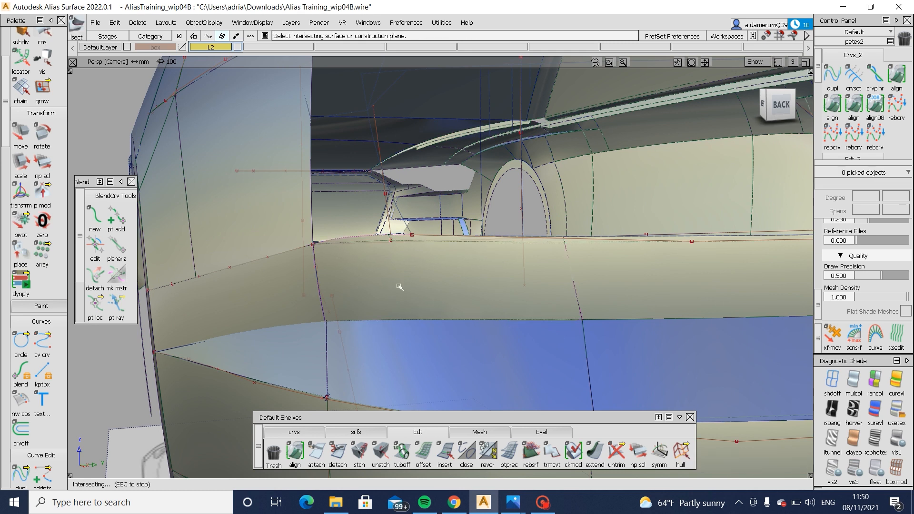
{"action": "left_click_drag", "start_coordinate": [389, 292], "coordinate": [641, 370], "text": "alt+shift"}
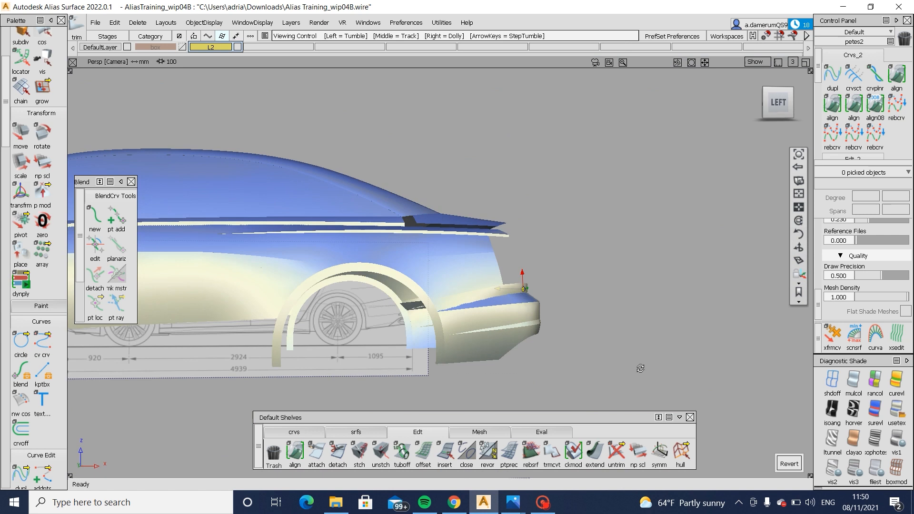
- Examine the trimmed bumper corner and ledge from the side, front and rear with the construction geometry hidden
{"action": "right_click_drag", "start_coordinate": [641, 370], "coordinate": [565, 361], "text": "alt+shift"}
{"action": "left_click_drag", "start_coordinate": [566, 362], "coordinate": [658, 366], "text": "alt+shift"}
{"action": "right_click_drag", "start_coordinate": [658, 366], "coordinate": [580, 369], "text": "alt+shift"}
{"action": "left_click", "coordinate": [528, 339], "text": "alt+shift"}
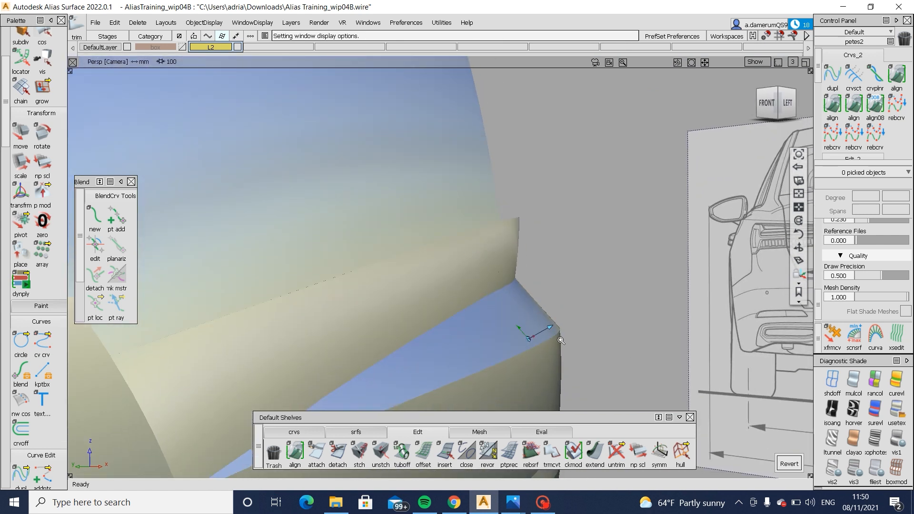
{"action": "left_click_drag", "start_coordinate": [559, 339], "coordinate": [512, 333], "text": "alt+shift"}
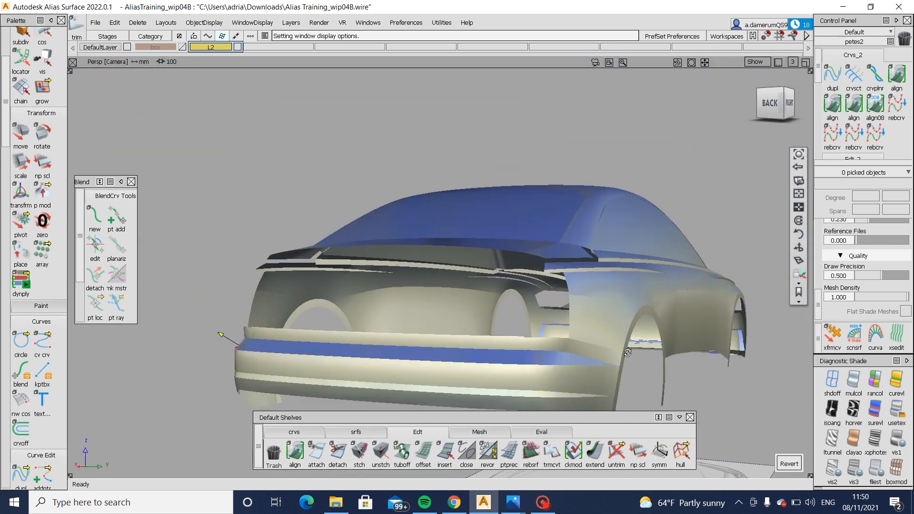
{"action": "left_click_drag", "start_coordinate": [604, 361], "coordinate": [579, 357], "text": "alt+shift"}
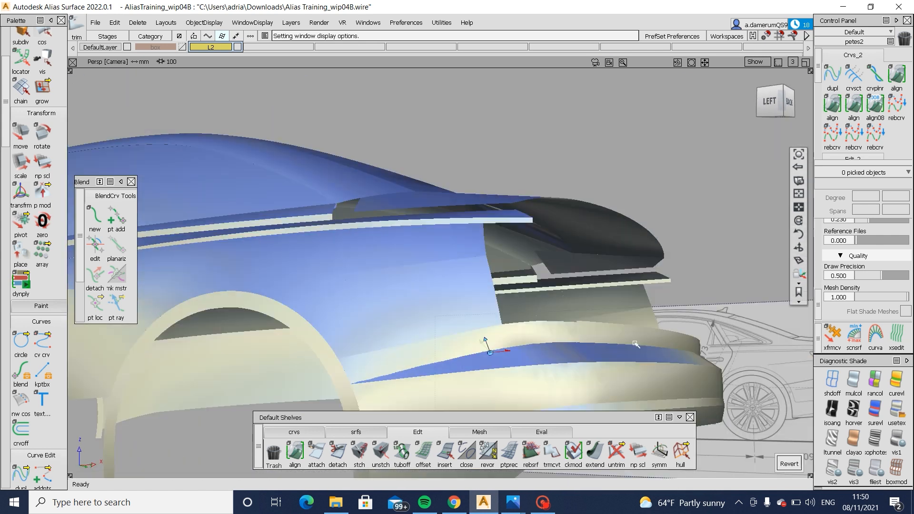
{"action": "right_click_drag", "start_coordinate": [579, 356], "coordinate": [608, 375], "text": "alt+shift"}
{"action": "left_click_drag", "start_coordinate": [609, 376], "coordinate": [624, 372], "text": "alt+shift"}
{"action": "left_click_drag", "start_coordinate": [700, 335], "coordinate": [647, 316], "text": "alt+shift"}
{"action": "middle_click_drag", "start_coordinate": [648, 316], "coordinate": [493, 345], "text": "alt+shift"}
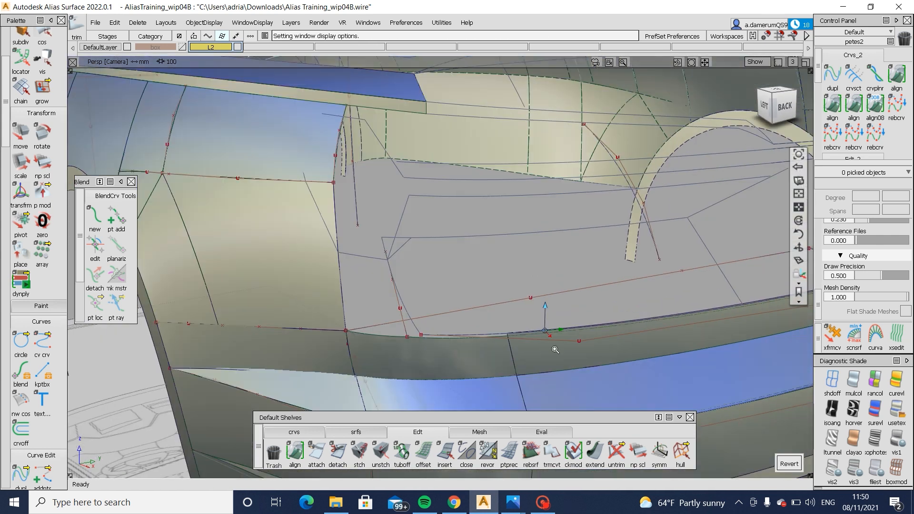
- Untrim the corner blend surface and delete the unwanted curve-on-surface near its upper edge
{"action": "right_click_drag", "start_coordinate": [556, 350], "coordinate": [419, 371], "text": "alt+shift"}
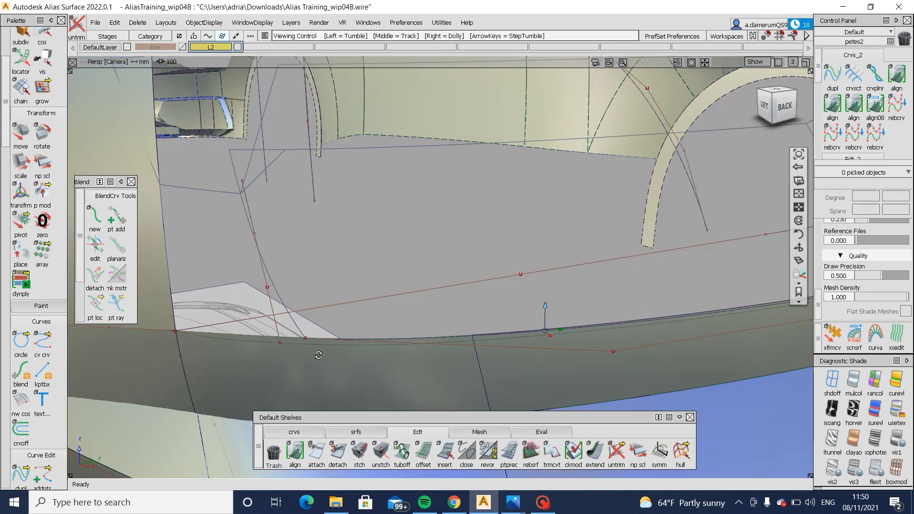
{"action": "right_click_drag", "start_coordinate": [319, 355], "coordinate": [364, 367], "text": "alt+shift"}
{"action": "left_click_drag", "start_coordinate": [364, 367], "coordinate": [451, 370], "text": "alt+shift"}
{"action": "right_click_drag", "start_coordinate": [452, 370], "coordinate": [484, 351], "text": "alt+shift"}
{"action": "left_click_drag", "start_coordinate": [484, 351], "coordinate": [457, 315], "text": "ctrl+shift"}
{"action": "left_click_drag", "start_coordinate": [451, 287], "coordinate": [503, 314]}
{"action": "key", "text": "Delete"}
- Trim the corner blend surface again along its remaining curve-on-surface, keeping the lower region
{"action": "right_click_drag", "start_coordinate": [581, 281], "coordinate": [502, 336], "text": "ctrl+shift"}
{"action": "left_click", "coordinate": [500, 334]}
{"action": "left_click", "coordinate": [500, 331]}
{"action": "key", "text": "space"}
- Compare the corner blend surface's trimmed upper edge with the blueprint in the Left orthographic view
{"action": "right_click_drag", "start_coordinate": [622, 312], "coordinate": [610, 319], "text": "alt+shift"}
{"action": "left_click_drag", "start_coordinate": [610, 320], "coordinate": [596, 325], "text": "alt+shift"}
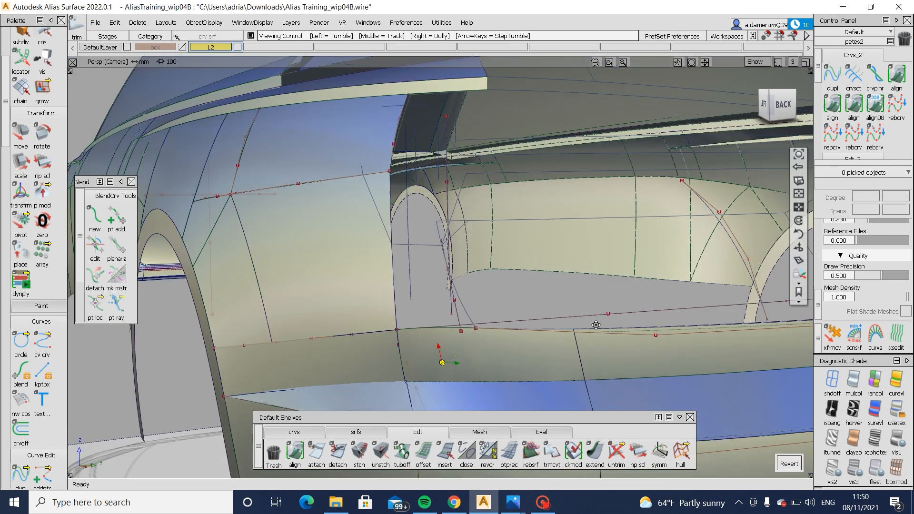
{"action": "middle_click_drag", "start_coordinate": [596, 325], "coordinate": [402, 329], "text": "alt+shift"}
{"action": "left_click_drag", "start_coordinate": [403, 328], "coordinate": [407, 266], "text": "alt+shift"}
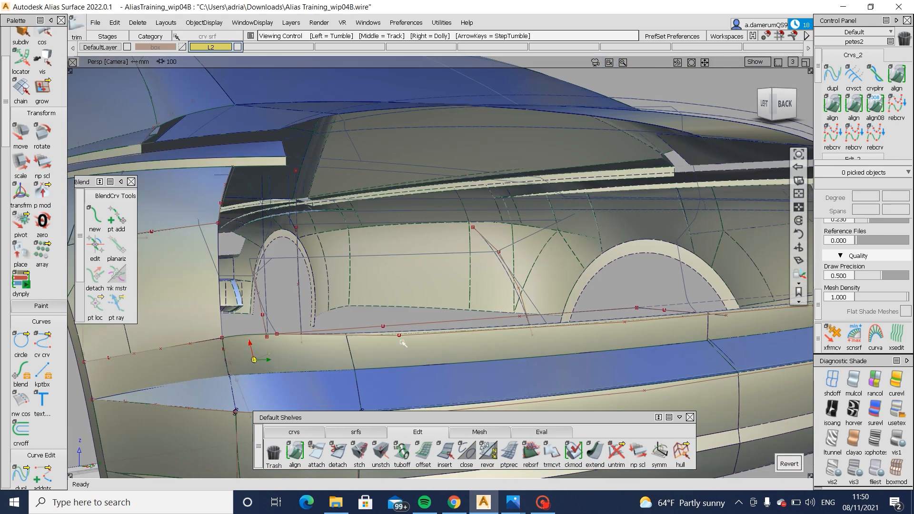
{"action": "left_click", "coordinate": [764, 103]}
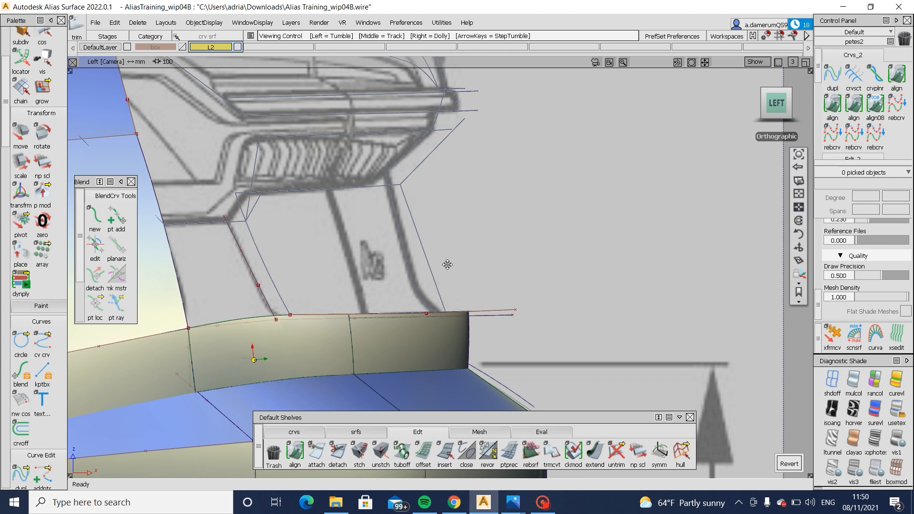
- Create a multi-surface draft from the rear corner surface's upper trimmed edge with a 0-degree draft angle and a length of 70 mm
{"action": "middle_click_drag", "start_coordinate": [448, 264], "coordinate": [580, 282], "text": "alt+shift"}
{"action": "left_click", "coordinate": [359, 432]}
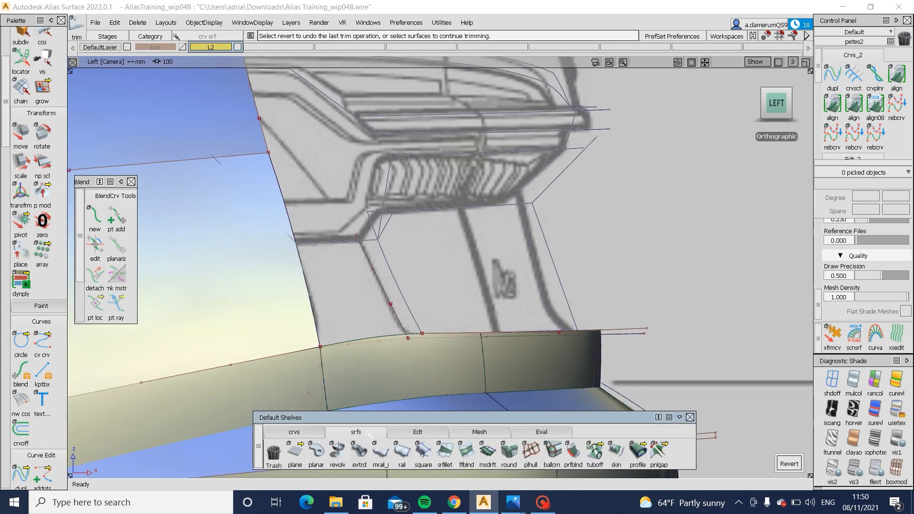
{"action": "left_click", "coordinate": [488, 453]}
{"action": "left_click", "coordinate": [589, 329]}
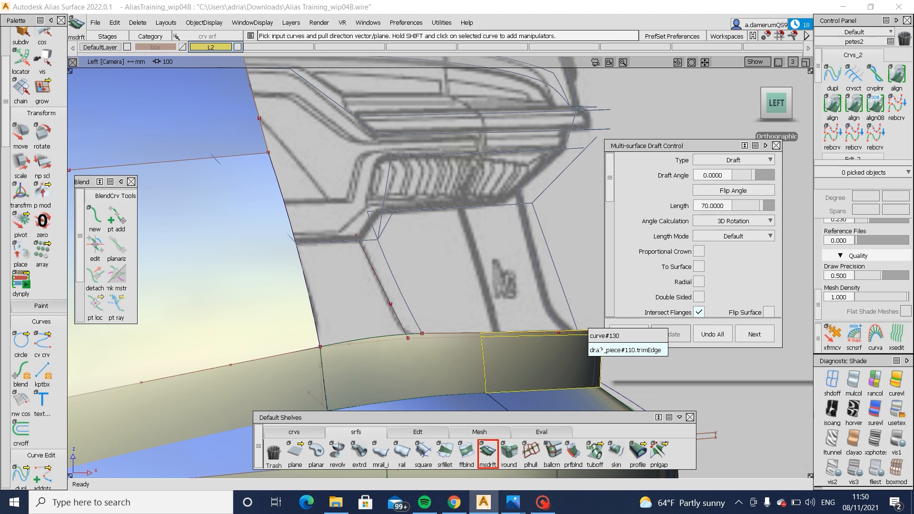
{"action": "left_click", "coordinate": [601, 350]}
{"action": "middle_click_drag", "start_coordinate": [430, 260], "coordinate": [294, 282], "text": "alt+shift"}
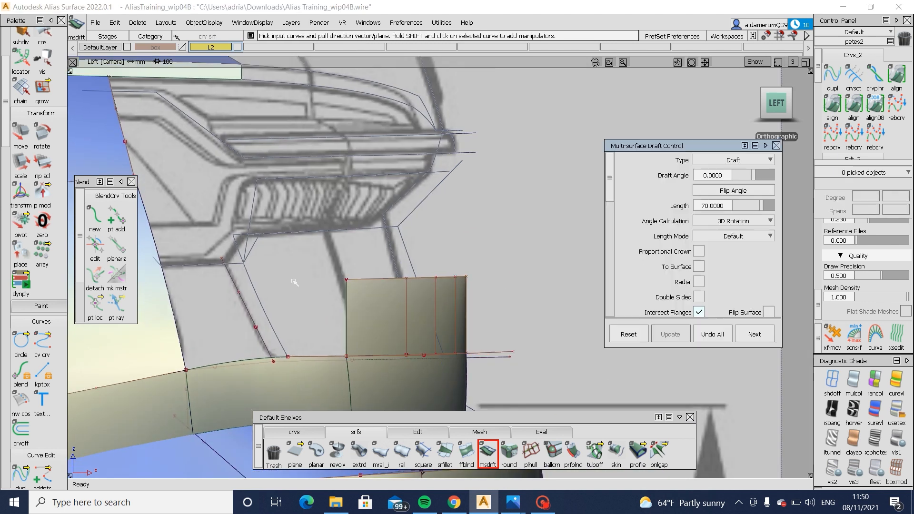
- Move the draft surface's upper row of CVs upward and inward so its rear edge follows the slanted blueprint outline beside the tail light
{"action": "left_click_drag", "start_coordinate": [295, 282], "coordinate": [350, 276], "text": "ctrl+shift"}
{"action": "left_click_drag", "start_coordinate": [320, 253], "coordinate": [492, 300]}
{"action": "middle_click_drag", "start_coordinate": [571, 320], "coordinate": [576, 280], "text": "ctrl+shift"}
{"action": "key", "text": "Return"}
{"action": "left_click_drag", "start_coordinate": [618, 327], "coordinate": [585, 257]}
{"action": "middle_click_drag", "start_coordinate": [348, 306], "coordinate": [372, 256], "text": "alt+shift"}
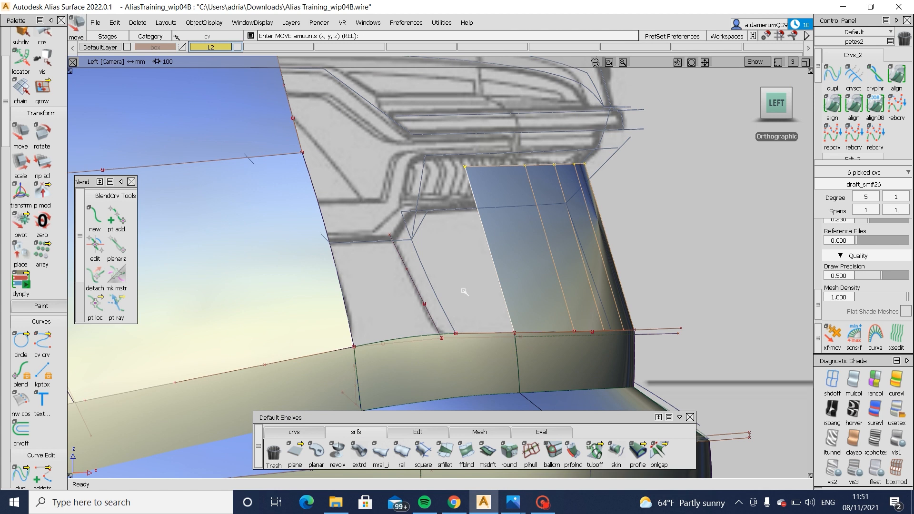
{"action": "mouse_move", "coordinate": [687, 230]}
{"action": "left_mouse_down"}
{"action": "mouse_move", "coordinate": [684, 201]}
{"action": "mouse_move", "coordinate": [640, 194]}
{"action": "left_mouse_up"}
{"action": "left_click_drag", "start_coordinate": [563, 302], "coordinate": [565, 291], "text": "ctrl+shift"}
{"action": "left_click", "coordinate": [565, 291]}
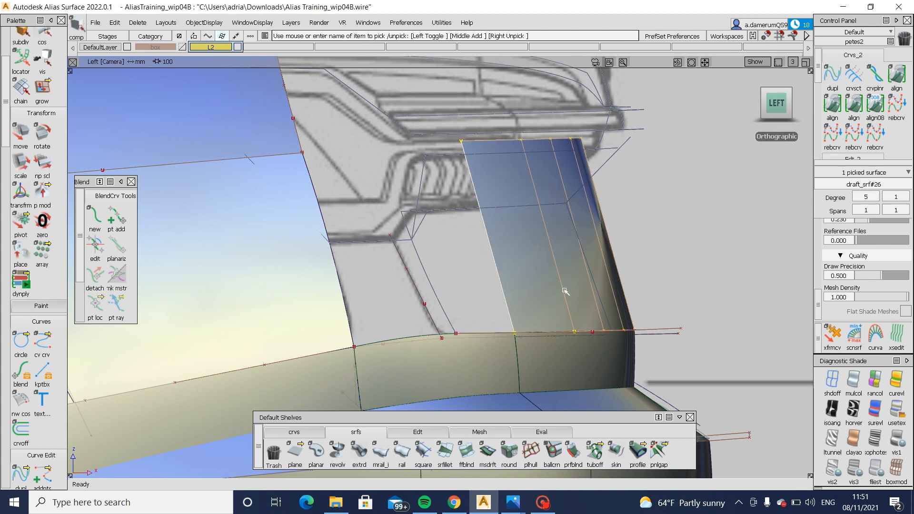
- Switch to the Photos app and examine the surface below the tail light in the Audi A6 rear-angle reference image
{"action": "mouse_move", "coordinate": [513, 501]}
{"action": "left_click", "coordinate": [571, 448]}
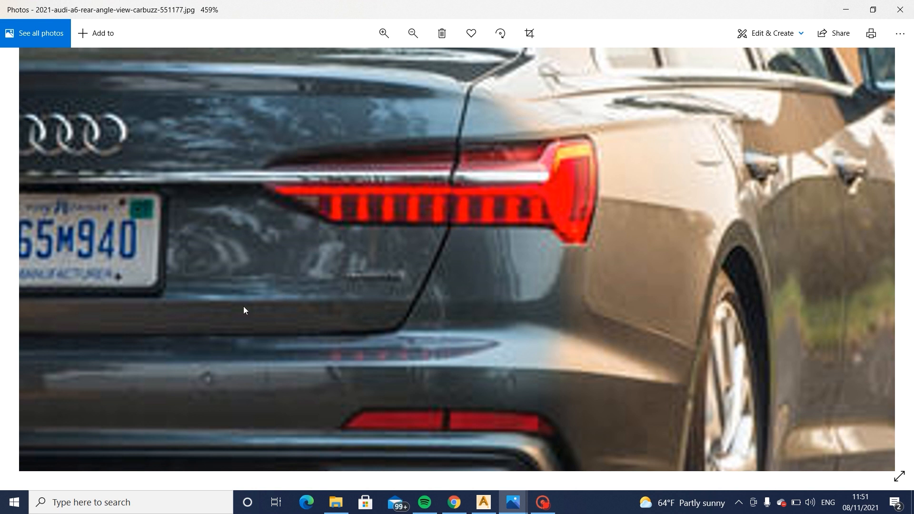
- Switch back to Alias and set the rear draft surface's second degree value to 2
{"action": "left_click", "coordinate": [484, 502]}
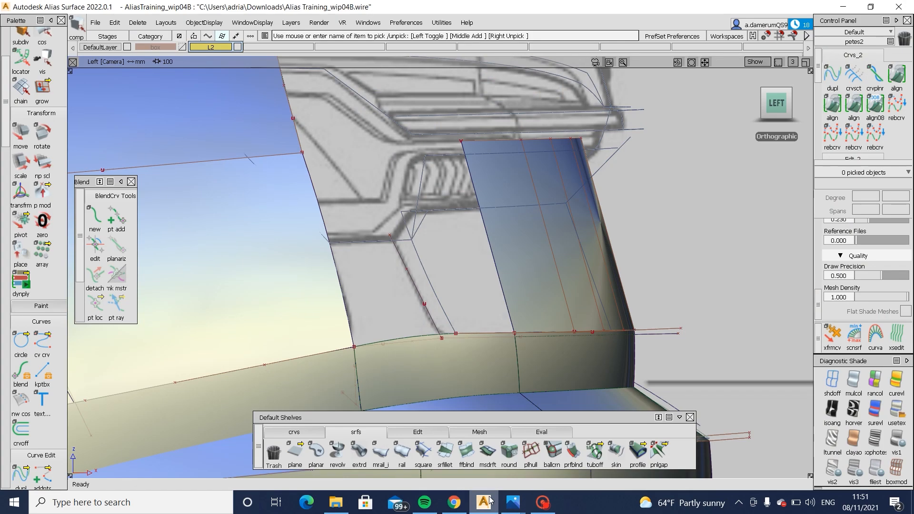
{"action": "left_click", "coordinate": [579, 217]}
{"action": "left_click", "coordinate": [906, 197]}
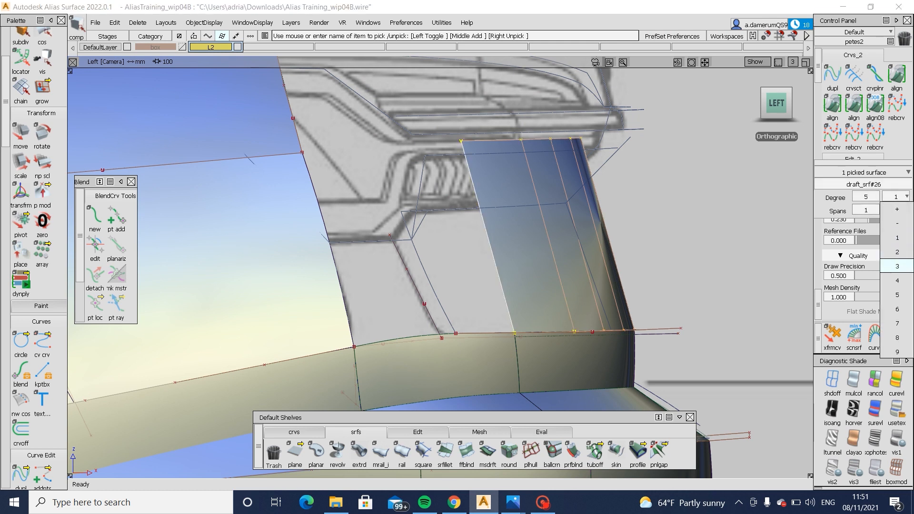
{"action": "left_click", "coordinate": [898, 257]}
{"action": "left_click", "coordinate": [907, 199]}
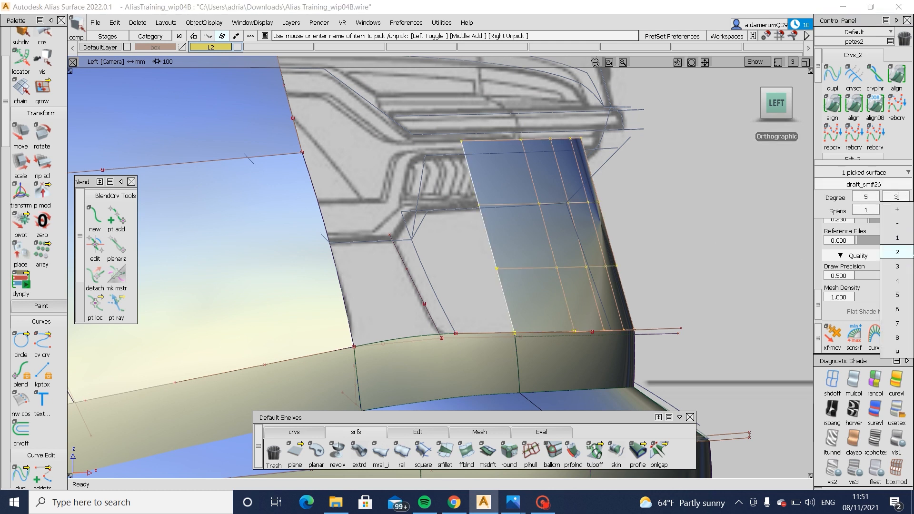
{"action": "left_click", "coordinate": [898, 244]}
- Move the draft surface's middle row of CVs slightly rearward to crown it, checking it against the Left view blueprint
{"action": "left_click_drag", "start_coordinate": [637, 263], "coordinate": [637, 227], "text": "ctrl+shift"}
{"action": "mouse_move", "coordinate": [444, 231]}
{"action": "left_mouse_down", "text": "ctrl+shift"}
{"action": "mouse_move", "coordinate": [529, 231]}
{"action": "mouse_move", "coordinate": [653, 265]}
{"action": "left_mouse_up", "text": "ctrl+shift"}
{"action": "middle_click_drag", "start_coordinate": [659, 282], "coordinate": [663, 231], "text": "ctrl+shift"}
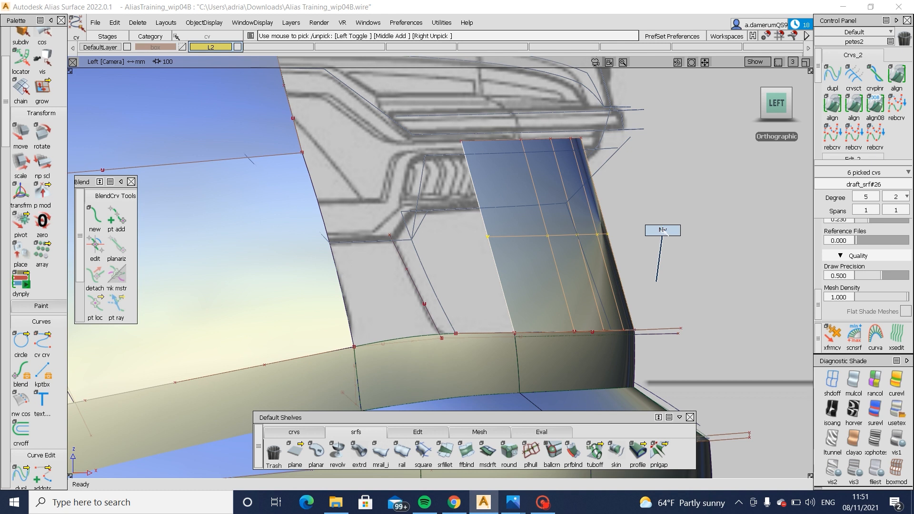
{"action": "left_click_drag", "start_coordinate": [664, 232], "coordinate": [649, 217]}
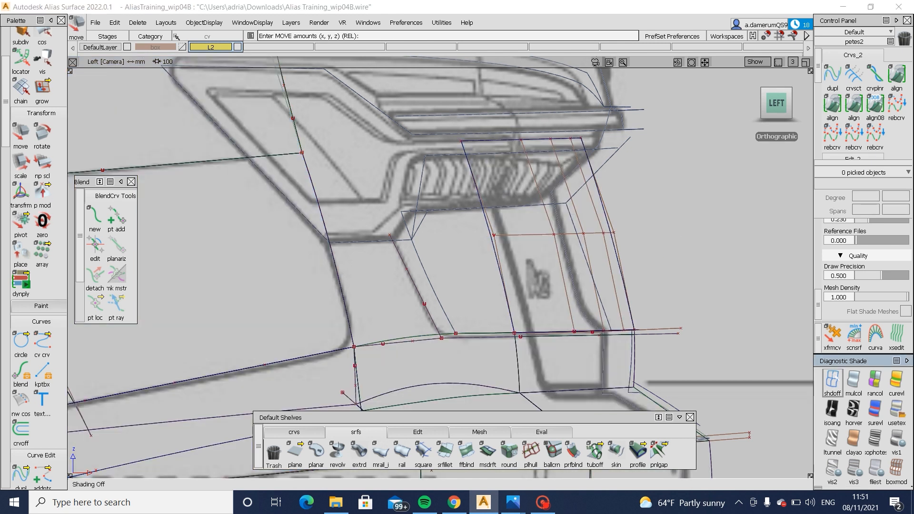
{"action": "left_click", "coordinate": [899, 408]}
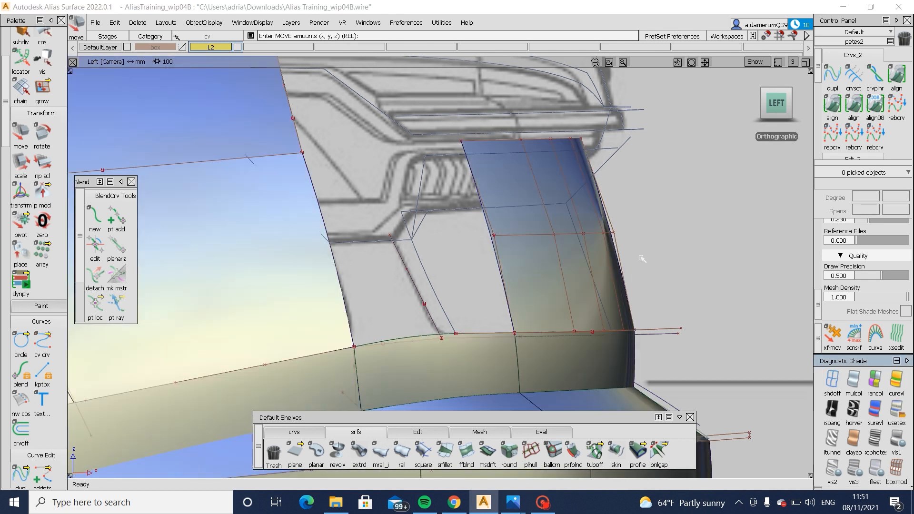
- In the Back orthographic view, move the draft surface's upper and middle CVs inward so its side edge leans slightly towards the centreline
{"action": "key", "text": "F8"}
{"action": "mouse_move", "coordinate": [469, 276]}
{"action": "left_mouse_down", "text": "alt+shift"}
{"action": "mouse_move", "coordinate": [359, 188]}
{"action": "mouse_move", "coordinate": [445, 222]}
{"action": "mouse_move", "coordinate": [759, 122]}
{"action": "left_mouse_up", "text": "alt+shift"}
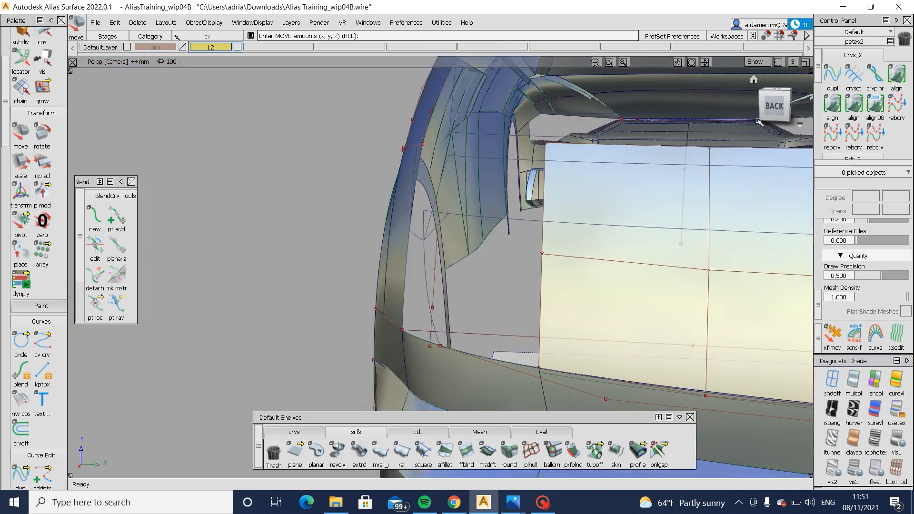
{"action": "left_click", "coordinate": [774, 106]}
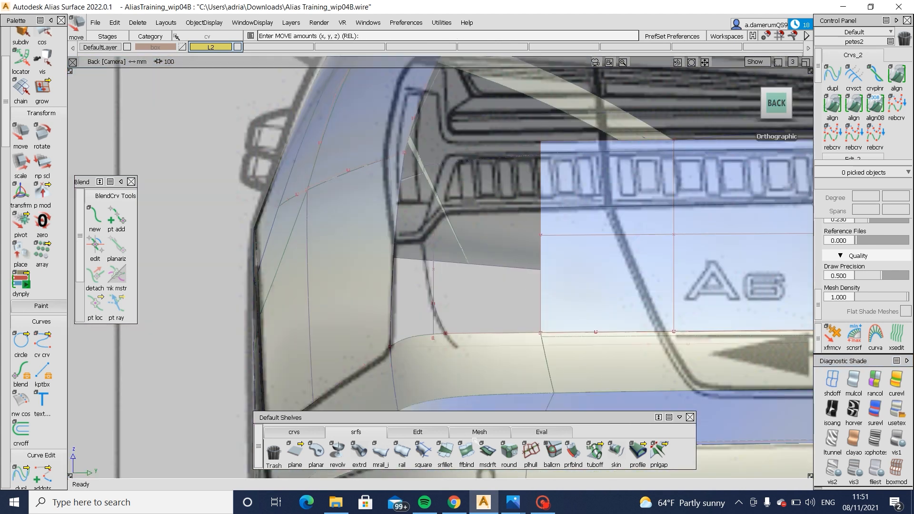
{"action": "left_click", "coordinate": [425, 434]}
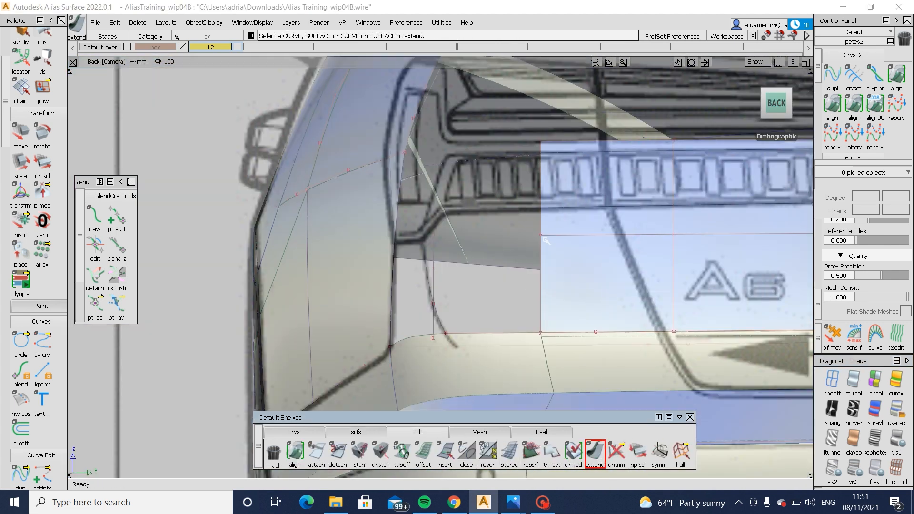
{"action": "left_click_drag", "start_coordinate": [554, 143], "coordinate": [569, 152]}
{"action": "left_click_drag", "start_coordinate": [533, 247], "coordinate": [478, 250], "text": "ctrl+shift"}
{"action": "left_click_drag", "start_coordinate": [513, 216], "coordinate": [557, 247]}
{"action": "middle_click_drag", "start_coordinate": [568, 287], "coordinate": [573, 265], "text": "ctrl+shift"}
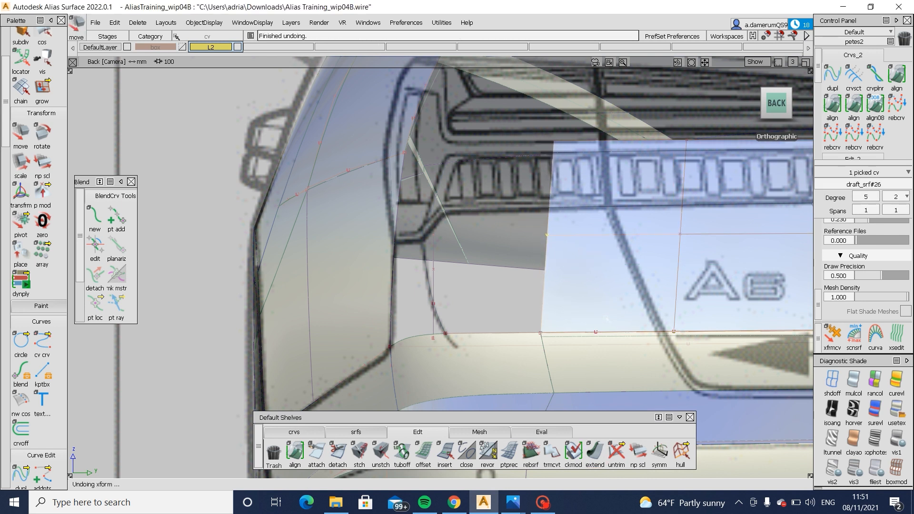
{"action": "left_click_drag", "start_coordinate": [601, 309], "coordinate": [603, 253], "text": "ctrl+shift"}
{"action": "left_click_drag", "start_coordinate": [615, 292], "coordinate": [676, 320], "text": "alt+shift"}
- Create a freeform blend with G2 Curvature on both sides between the draft surface's side edge and the rear quarter panel's edge
{"action": "left_click", "coordinate": [357, 432]}
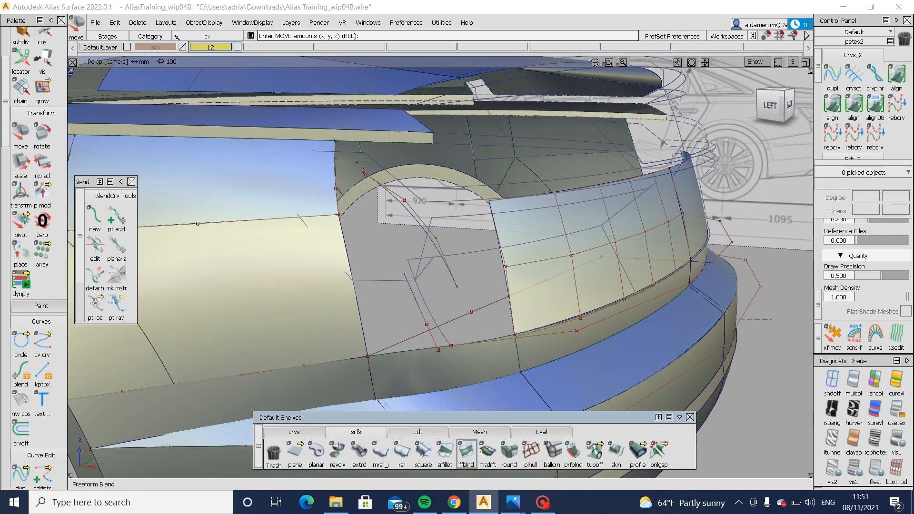
{"action": "left_click", "coordinate": [508, 298]}
{"action": "left_click", "coordinate": [524, 306]}
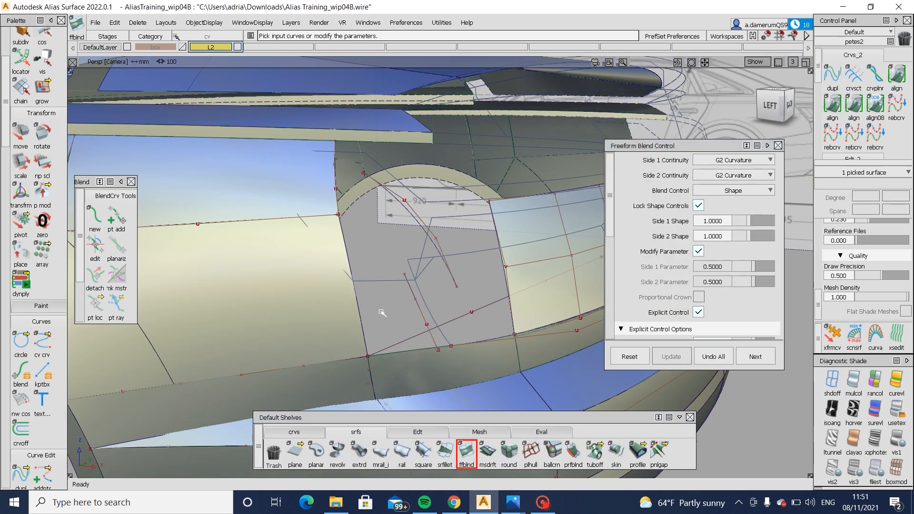
{"action": "left_click", "coordinate": [362, 312]}
{"action": "left_click", "coordinate": [382, 331]}
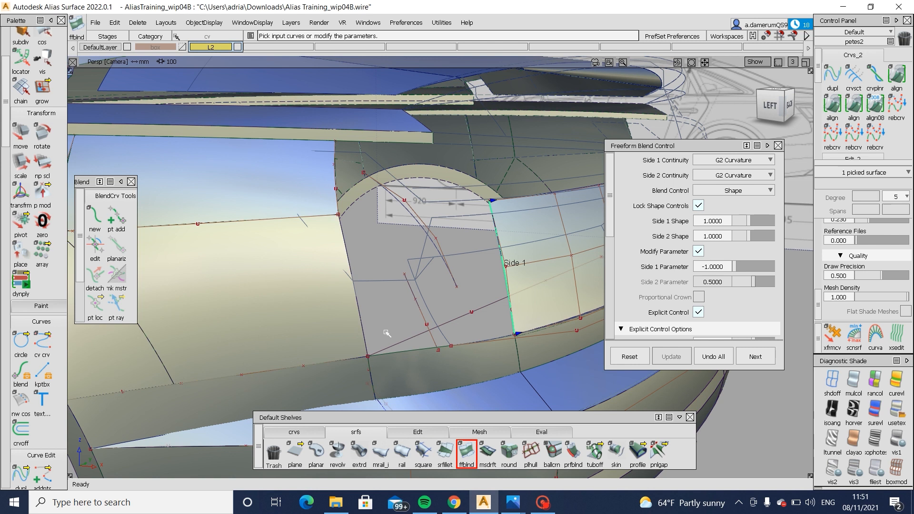
{"action": "left_click_drag", "start_coordinate": [386, 334], "coordinate": [722, 149], "text": "alt+shift"}
- Project the slanted boundary line beside the A6 badge onto the rear draft surface in the Back orthographic view
{"action": "left_click", "coordinate": [781, 106]}
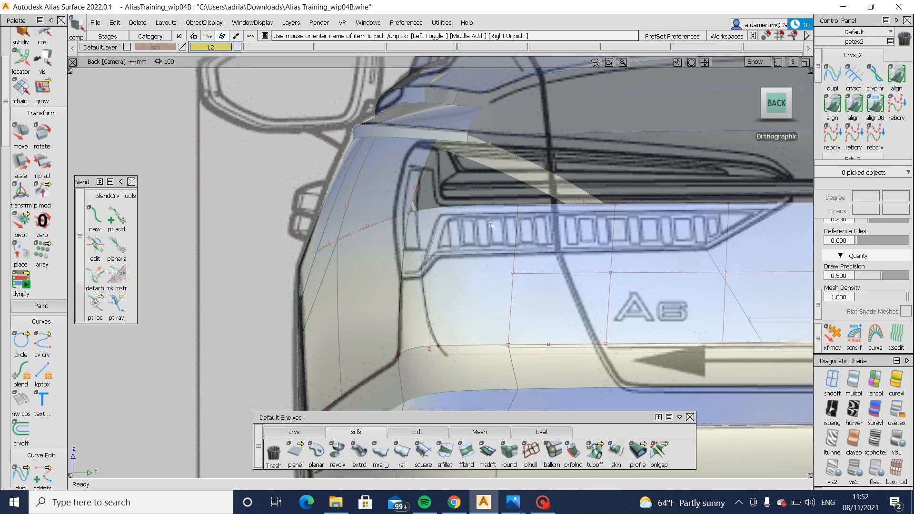
{"action": "left_click_drag", "start_coordinate": [492, 225], "coordinate": [739, 411]}
{"action": "middle_click_drag", "start_coordinate": [684, 252], "coordinate": [387, 238], "text": "alt+shift"}
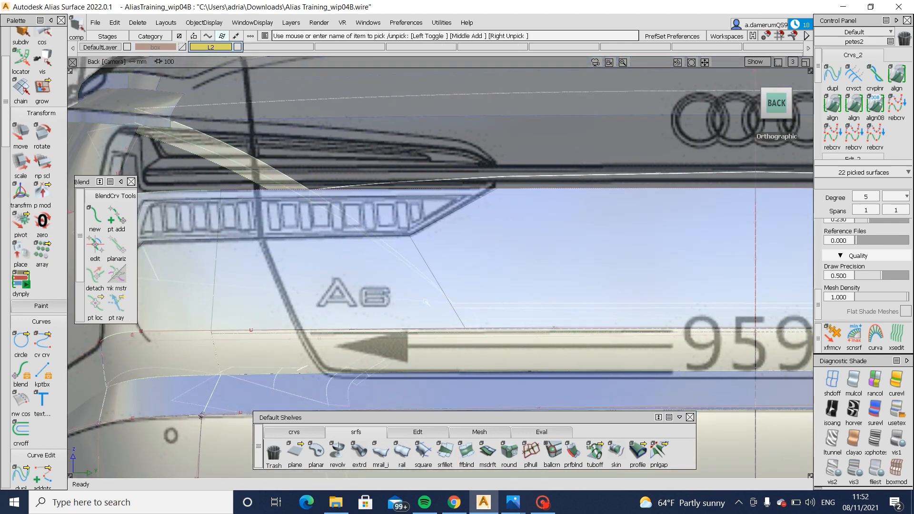
{"action": "mouse_move", "coordinate": [470, 301]}
{"action": "left_mouse_down", "text": "ctrl+shift"}
{"action": "mouse_move", "coordinate": [468, 240]}
{"action": "mouse_move", "coordinate": [469, 264]}
{"action": "left_mouse_up", "text": "ctrl+shift"}
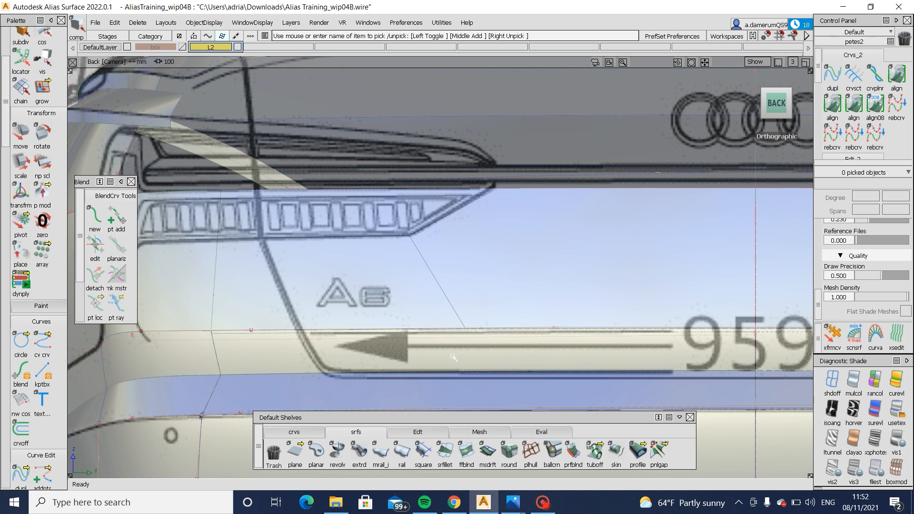
{"action": "left_click_drag", "start_coordinate": [378, 281], "coordinate": [493, 279], "text": "ctrl+shift"}
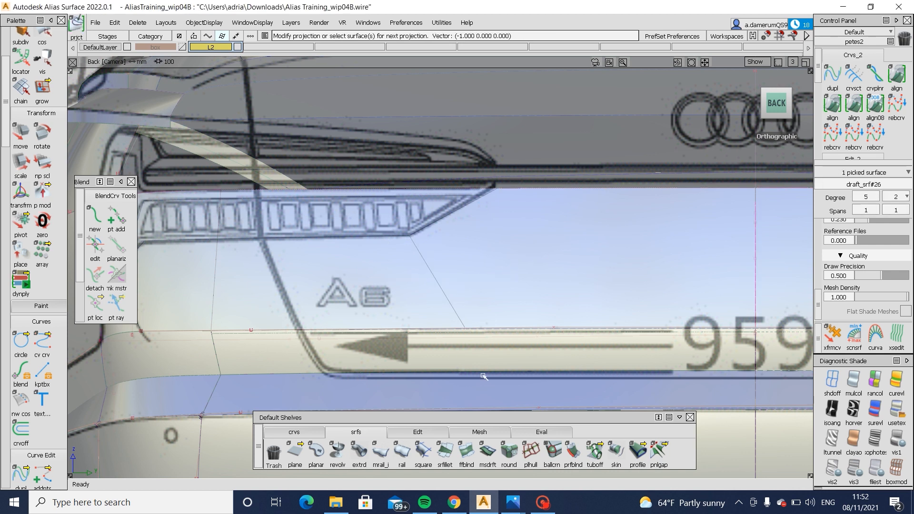
{"action": "left_click", "coordinate": [489, 253]}
{"action": "left_click_drag", "start_coordinate": [471, 226], "coordinate": [451, 208]}
{"action": "left_click_drag", "start_coordinate": [508, 251], "coordinate": [568, 203], "text": "ctrl+shift"}
{"action": "left_click", "coordinate": [482, 266]}
{"action": "left_click_drag", "start_coordinate": [451, 304], "coordinate": [465, 244], "text": "ctrl+shift"}
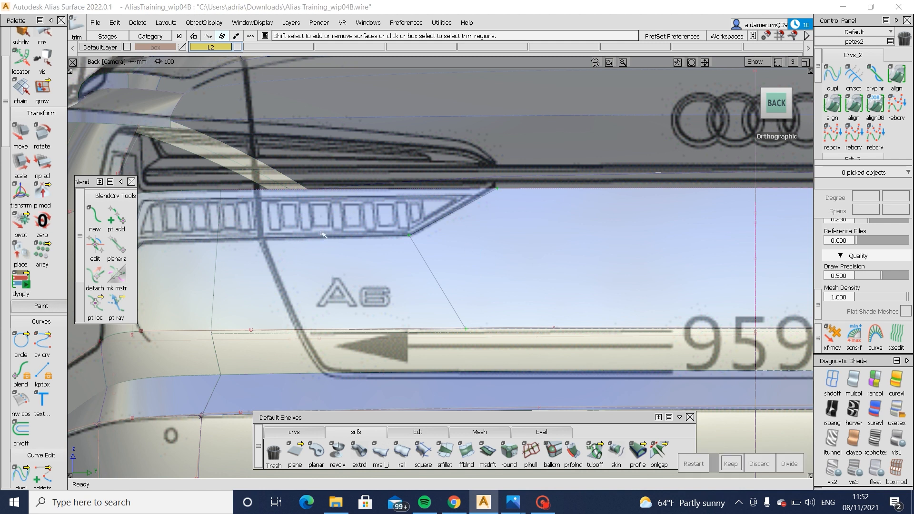
{"action": "left_click_drag", "start_coordinate": [322, 234], "coordinate": [402, 235], "text": "ctrl+shift"}
{"action": "left_click", "coordinate": [545, 206]}
{"action": "left_click_drag", "start_coordinate": [506, 223], "coordinate": [507, 181], "text": "ctrl+shift"}
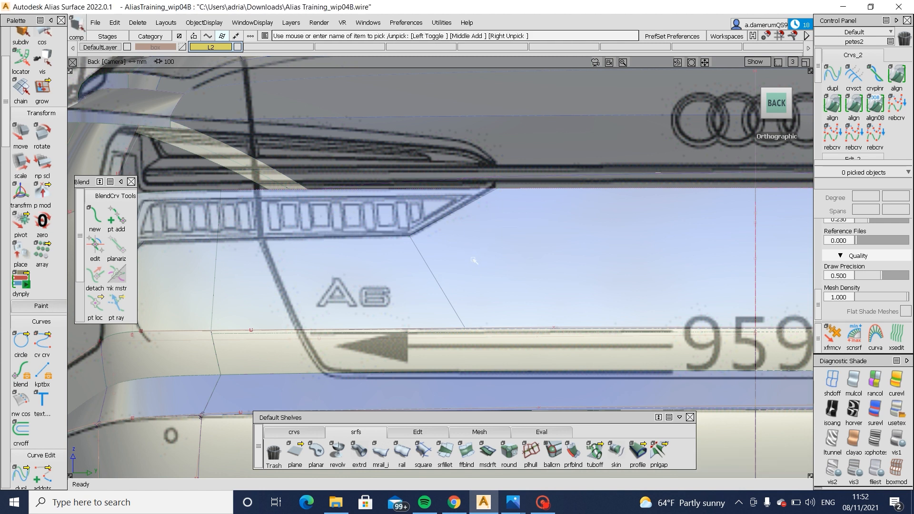
- Project the tail light's lower outline onto the rear draft surface in the Back orthographic view
{"action": "left_click", "coordinate": [474, 260]}
{"action": "left_click_drag", "start_coordinate": [327, 263], "coordinate": [406, 258], "text": "ctrl+shift"}
{"action": "left_click_drag", "start_coordinate": [308, 246], "coordinate": [297, 236]}
- Trim the rear draft surface, keeping the region below the tail light and outboard of the slanted boundary line
{"action": "left_click_drag", "start_coordinate": [501, 260], "coordinate": [448, 261], "text": "ctrl+shift"}
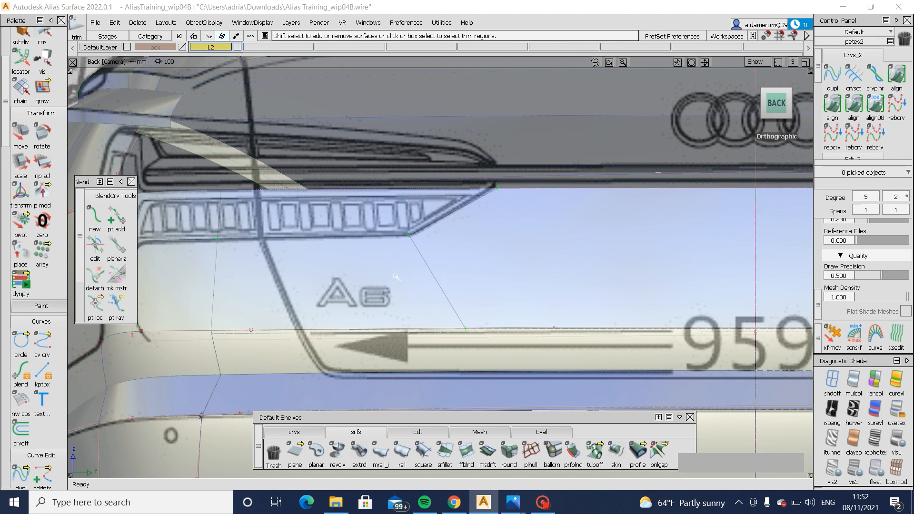
{"action": "left_click", "coordinate": [409, 286]}
{"action": "left_click", "coordinate": [730, 464]}
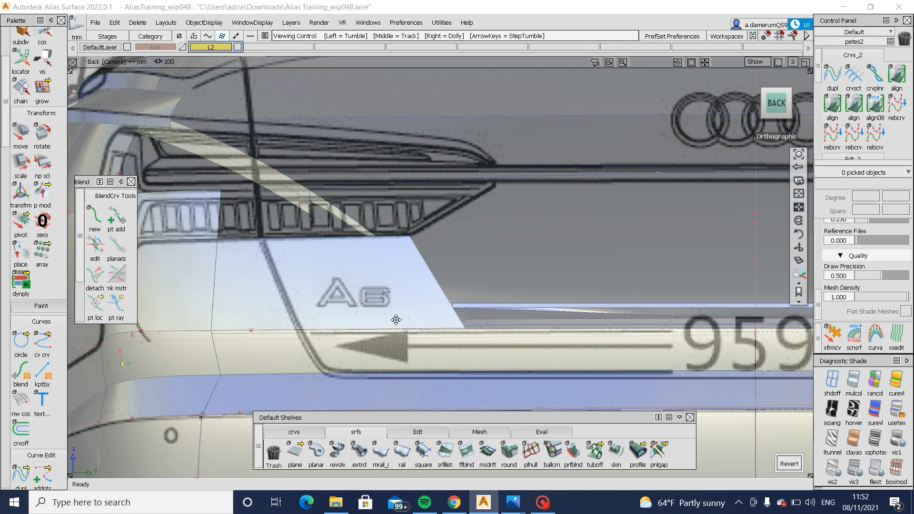
- Project the tail light's lower outline and the curved corner line onto the freeform blend surface along the Back view direction
{"action": "middle_click_drag", "start_coordinate": [119, 332], "coordinate": [398, 325], "text": "alt+shift"}
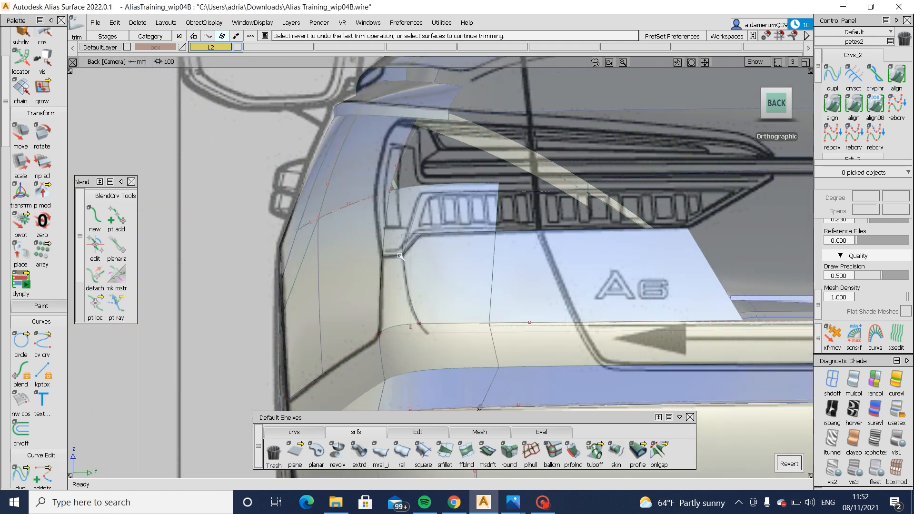
{"action": "left_click_drag", "start_coordinate": [423, 279], "coordinate": [422, 241], "text": "ctrl+shift"}
{"action": "left_click", "coordinate": [413, 259]}
{"action": "right_click_drag", "start_coordinate": [413, 260], "coordinate": [557, 253], "text": "alt+shift"}
{"action": "left_click", "coordinate": [417, 209]}
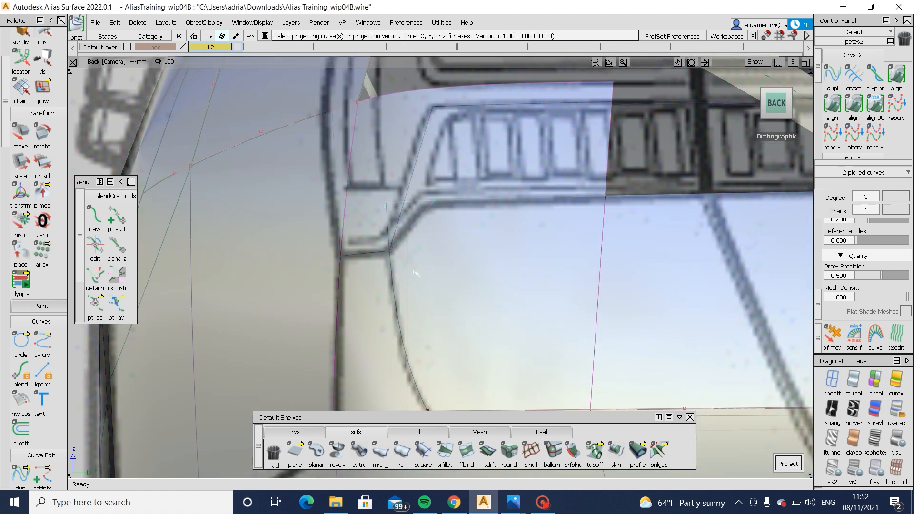
{"action": "middle_click_drag", "start_coordinate": [506, 340], "coordinate": [494, 253], "text": "alt+shift"}
{"action": "key", "text": "space"}
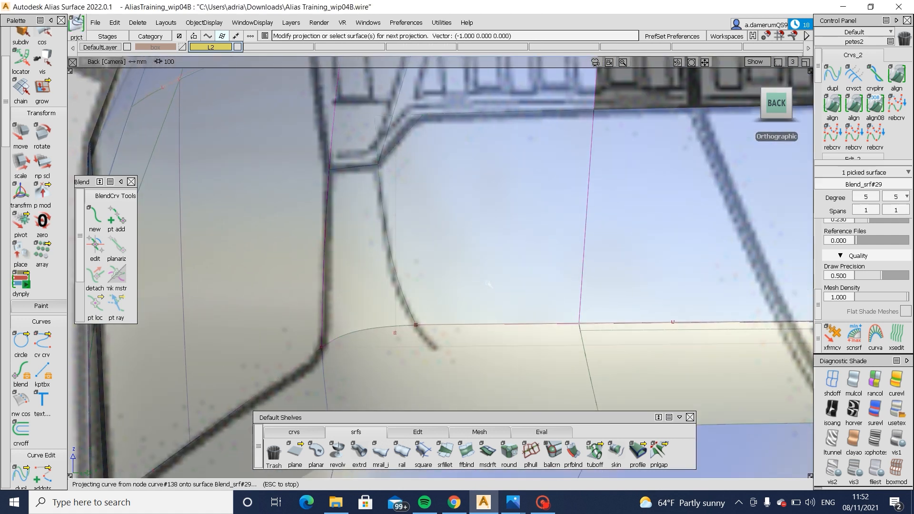
- Move the curved corner line's lower end CV down past the bumper's upper edge so the line fully crosses the blend surface
{"action": "left_click_drag", "start_coordinate": [471, 317], "coordinate": [465, 282], "text": "ctrl+shift"}
{"action": "left_click", "coordinate": [405, 307]}
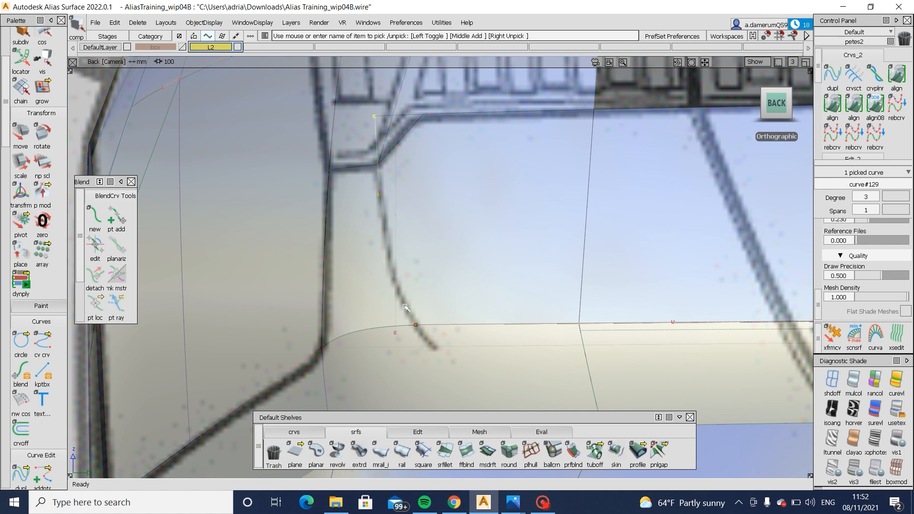
{"action": "left_click_drag", "start_coordinate": [416, 353], "coordinate": [415, 317], "text": "ctrl+shift"}
{"action": "left_click_drag", "start_coordinate": [392, 261], "coordinate": [419, 262], "text": "ctrl+shift"}
{"action": "left_click", "coordinate": [416, 326]}
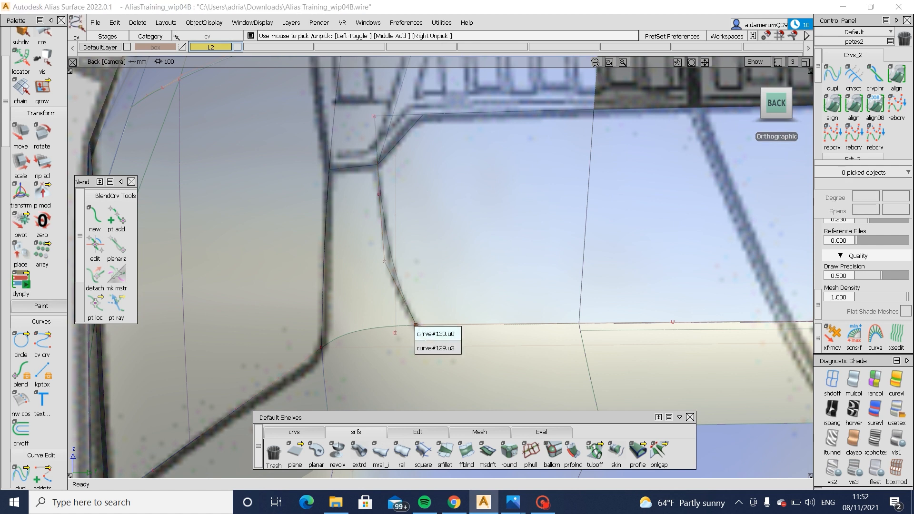
{"action": "left_click", "coordinate": [421, 348]}
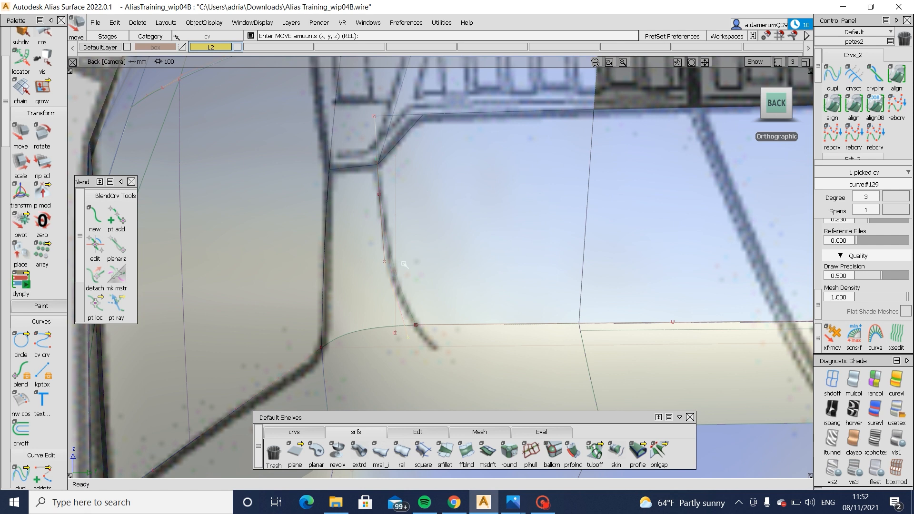
- Trim the blend surface, keeping the region below the tail light and inboard of the curved corner line
{"action": "left_click_drag", "start_coordinate": [494, 369], "coordinate": [496, 319], "text": "ctrl+shift"}
{"action": "left_click_drag", "start_coordinate": [534, 227], "coordinate": [463, 281], "text": "ctrl+shift"}
{"action": "left_click", "coordinate": [462, 283]}
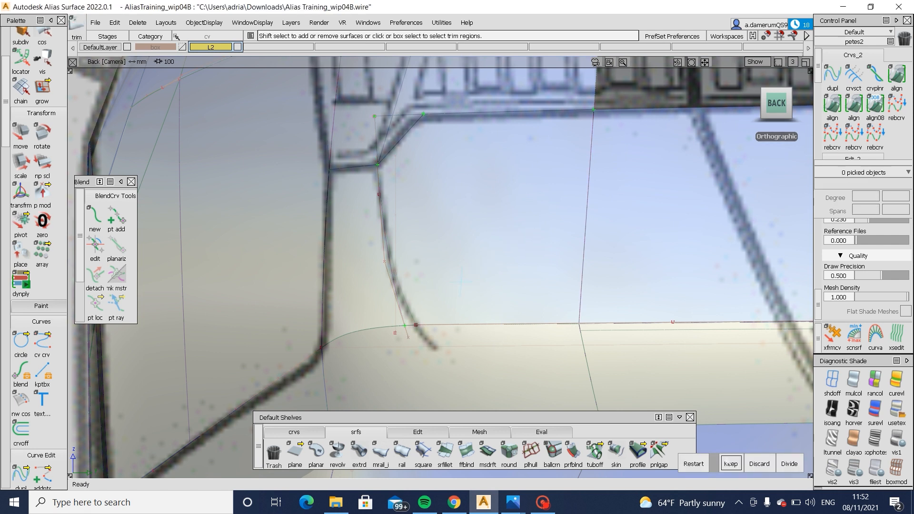
{"action": "left_click", "coordinate": [729, 463]}
{"action": "left_click_drag", "start_coordinate": [705, 336], "coordinate": [395, 236], "text": "alt+shift"}
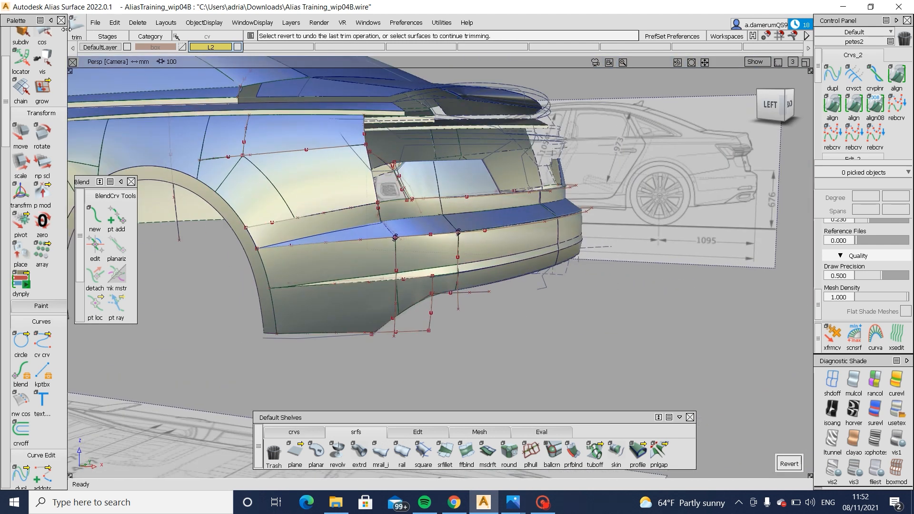
- Save the model under the new file name Alias Training_wip04C
{"action": "left_click", "coordinate": [95, 22]}
{"action": "left_click", "coordinate": [110, 109]}
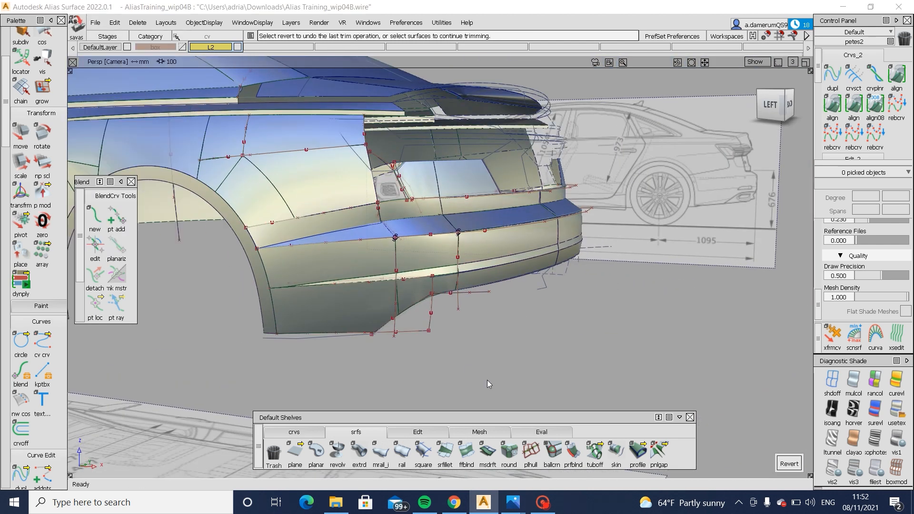
{"action": "key", "text": "BackSpace"}
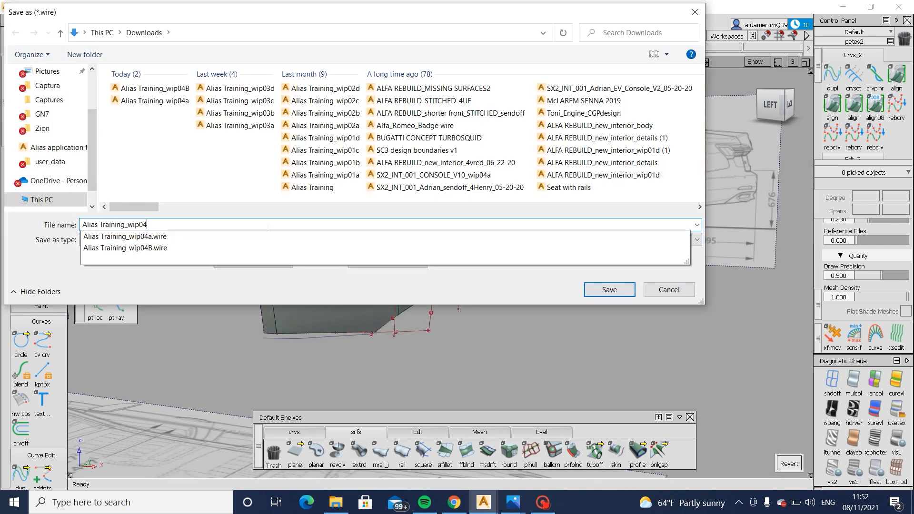
{"action": "type", "text": "C"}
{"action": "left_click", "coordinate": [599, 290]}
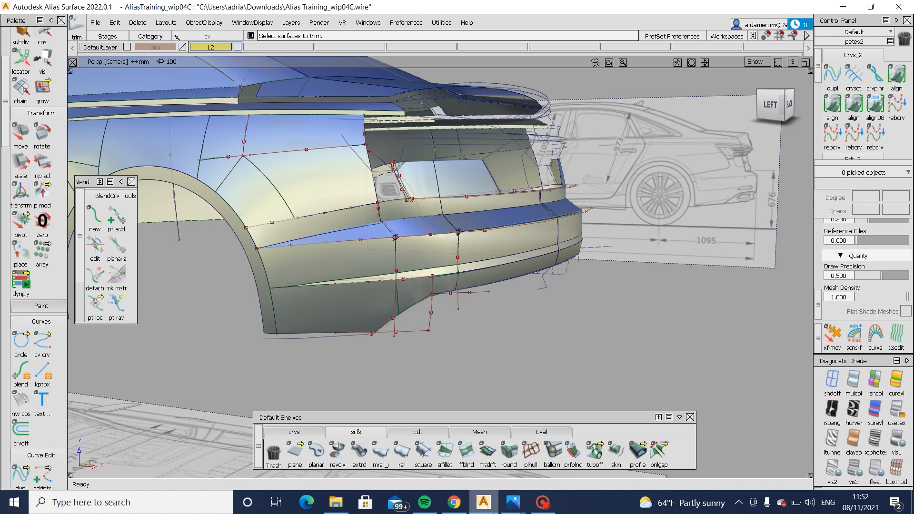
{"action": "left_click", "coordinate": [543, 502]}
{"action": "left_click", "coordinate": [608, 356]}
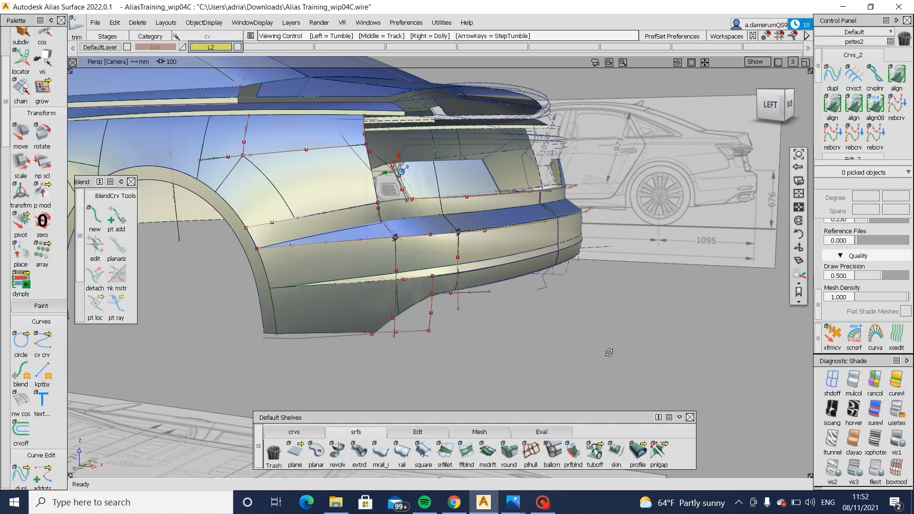
{"action": "left_click_drag", "start_coordinate": [610, 353], "coordinate": [512, 376], "text": "alt+shift"}
{"action": "left_click", "coordinate": [544, 503]}
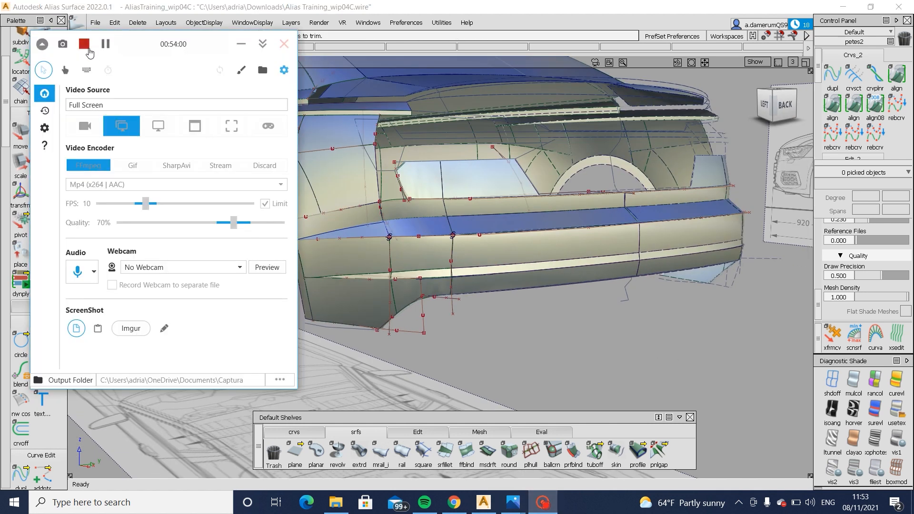
{"action": "left_click", "coordinate": [516, 253]}
- Examine the trimmed panel below the tail light, the rear corner and the bumper surfaces from several perspective angles
{"action": "left_click_drag", "start_coordinate": [424, 224], "coordinate": [510, 247], "text": "alt+shift"}
{"action": "right_click_drag", "start_coordinate": [510, 247], "coordinate": [500, 273], "text": "alt+shift"}
{"action": "left_click_drag", "start_coordinate": [500, 273], "coordinate": [474, 277], "text": "alt+shift"}
{"action": "right_click_drag", "start_coordinate": [478, 271], "coordinate": [600, 260], "text": "alt+shift"}
{"action": "left_click_drag", "start_coordinate": [600, 260], "coordinate": [323, 255], "text": "alt+shift"}
{"action": "right_click_drag", "start_coordinate": [452, 274], "coordinate": [380, 282], "text": "alt+shift"}
{"action": "left_click_drag", "start_coordinate": [380, 282], "coordinate": [510, 303], "text": "alt+shift"}
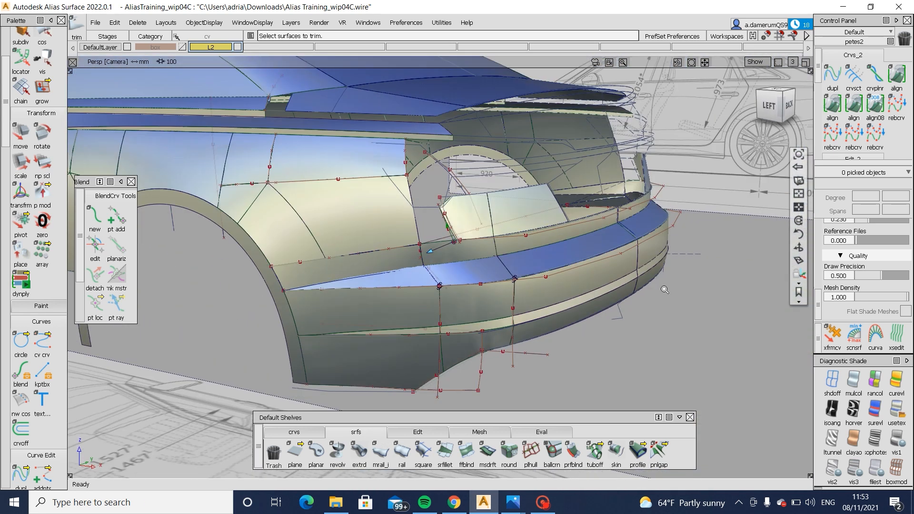
{"action": "right_click_drag", "start_coordinate": [510, 303], "coordinate": [535, 312], "text": "alt+shift"}
{"action": "middle_click_drag", "start_coordinate": [535, 312], "coordinate": [551, 320], "text": "alt+shift"}
{"action": "left_click_drag", "start_coordinate": [551, 320], "coordinate": [666, 271], "text": "alt+shift"}
{"action": "right_click_drag", "start_coordinate": [678, 296], "coordinate": [696, 284], "text": "alt+shift"}
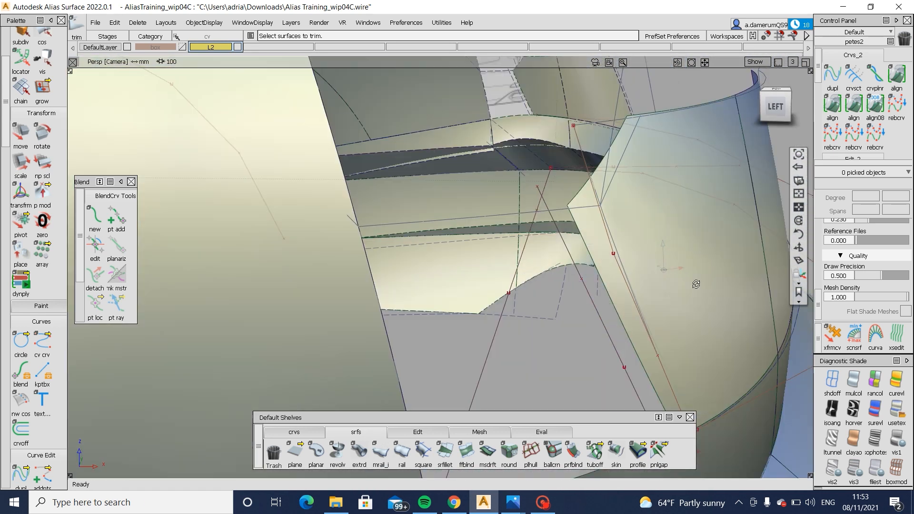
{"action": "left_click_drag", "start_coordinate": [696, 284], "coordinate": [704, 272], "text": "alt+shift"}
{"action": "right_click_drag", "start_coordinate": [704, 271], "coordinate": [653, 336], "text": "alt+shift"}
{"action": "left_click_drag", "start_coordinate": [653, 336], "coordinate": [655, 276], "text": "alt+shift"}
{"action": "right_click_drag", "start_coordinate": [656, 277], "coordinate": [605, 317], "text": "alt+shift"}
{"action": "middle_click_drag", "start_coordinate": [605, 316], "coordinate": [541, 300], "text": "alt+shift"}
{"action": "right_click_drag", "start_coordinate": [541, 300], "coordinate": [493, 302], "text": "alt+shift"}
{"action": "mouse_move", "coordinate": [493, 303]}
{"action": "left_mouse_down", "text": "alt+shift"}
{"action": "mouse_move", "coordinate": [379, 297]}
{"action": "mouse_move", "coordinate": [505, 325]}
{"action": "mouse_move", "coordinate": [658, 327]}
{"action": "mouse_move", "coordinate": [575, 312]}
{"action": "mouse_move", "coordinate": [567, 319]}
{"action": "left_mouse_up", "text": "alt+shift"}
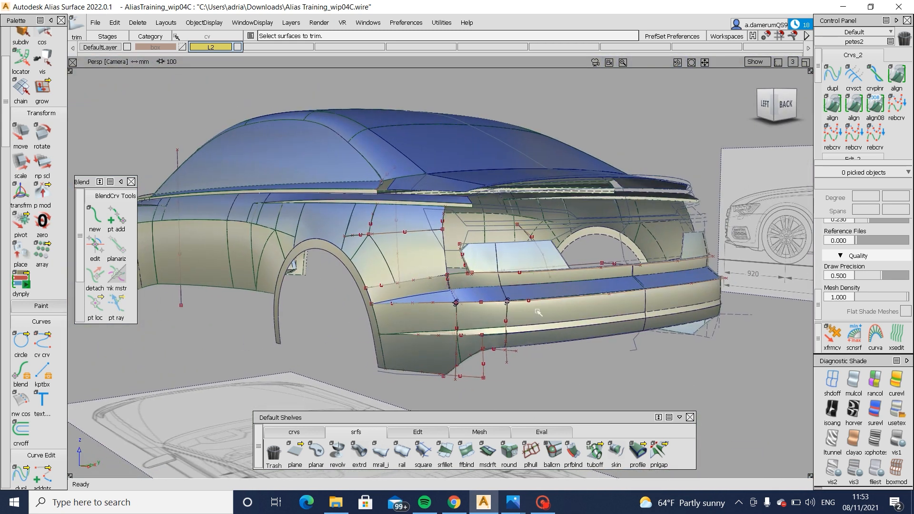
{"action": "right_click_drag", "start_coordinate": [536, 315], "coordinate": [391, 249], "text": "alt+shift"}
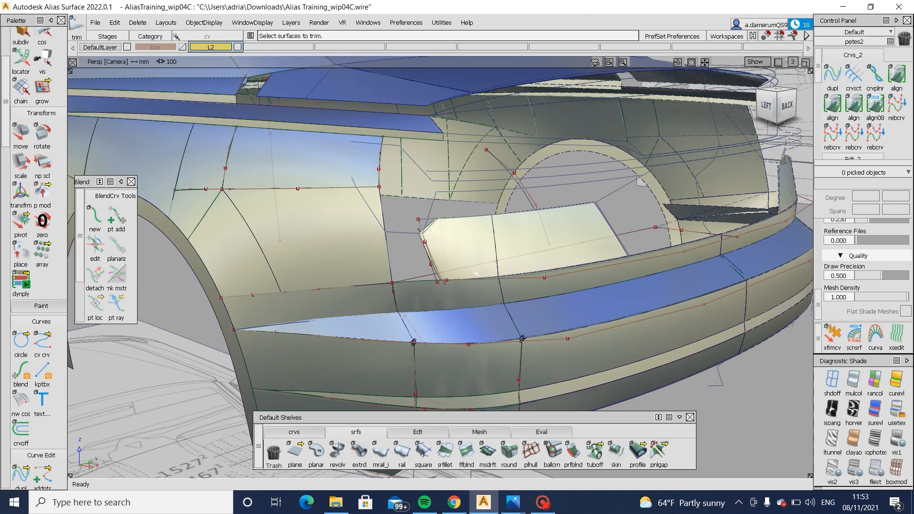
{"action": "right_click_drag", "start_coordinate": [533, 275], "coordinate": [567, 296], "text": "alt+shift"}
{"action": "left_click_drag", "start_coordinate": [566, 296], "coordinate": [588, 300], "text": "alt+shift"}
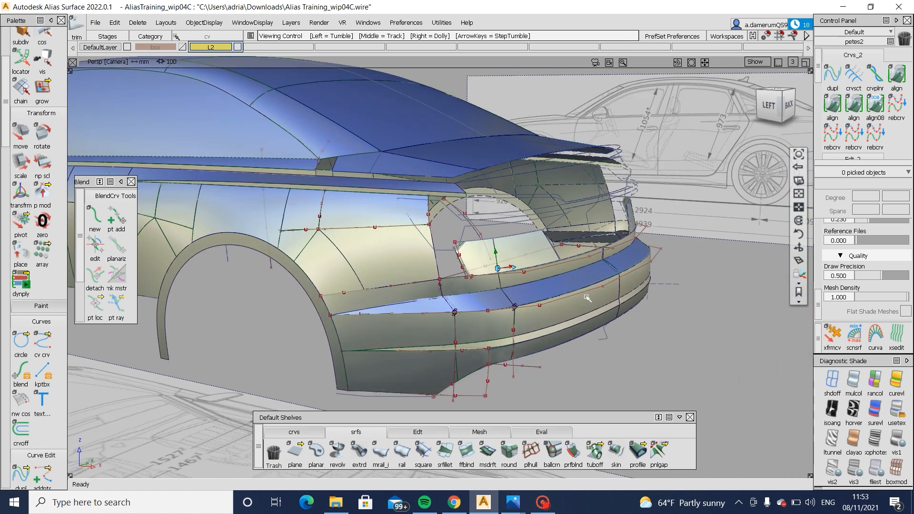
{"action": "right_click_drag", "start_coordinate": [588, 301], "coordinate": [589, 289], "text": "alt+shift"}
{"action": "left_click_drag", "start_coordinate": [589, 288], "coordinate": [581, 297], "text": "alt+shift"}
{"action": "right_click_drag", "start_coordinate": [581, 298], "coordinate": [601, 318], "text": "alt+shift"}
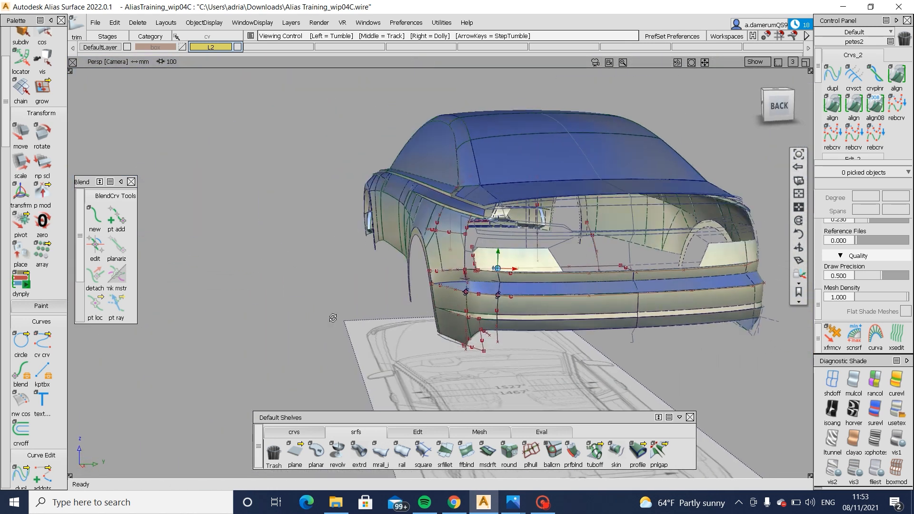